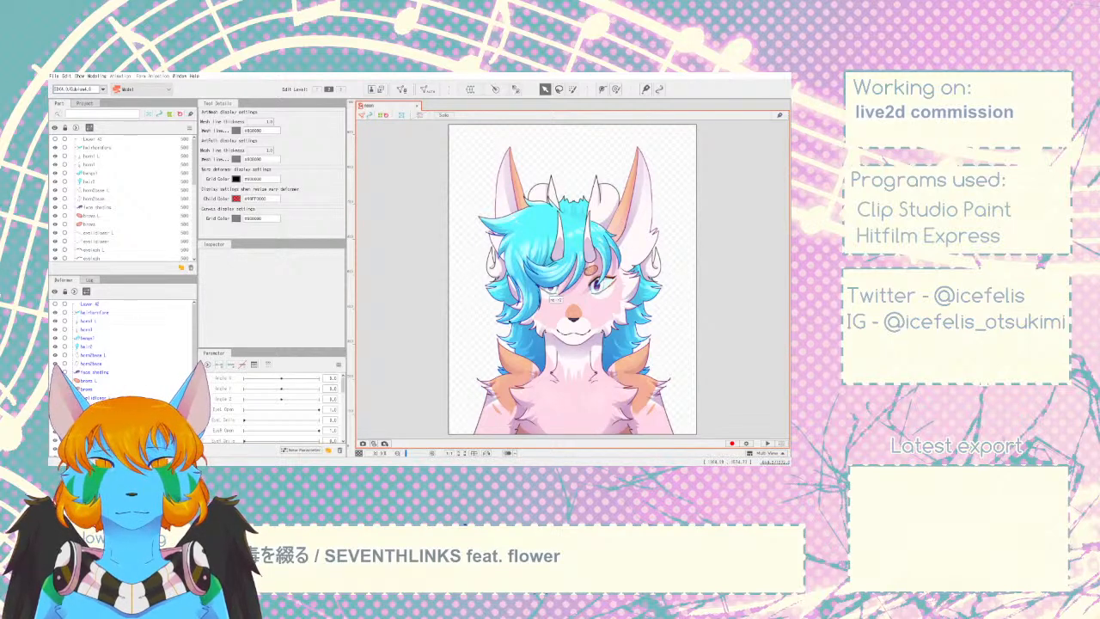
- Clip the pupil L layer to the whites L mesh by setting its clipping ID to ArtMesh7
{"action": "scroll", "coordinate": [593, 283], "scroll_direction": "up", "scroll_amount": 3}
{"action": "scroll", "coordinate": [537, 282], "scroll_direction": "up", "scroll_amount": 2}
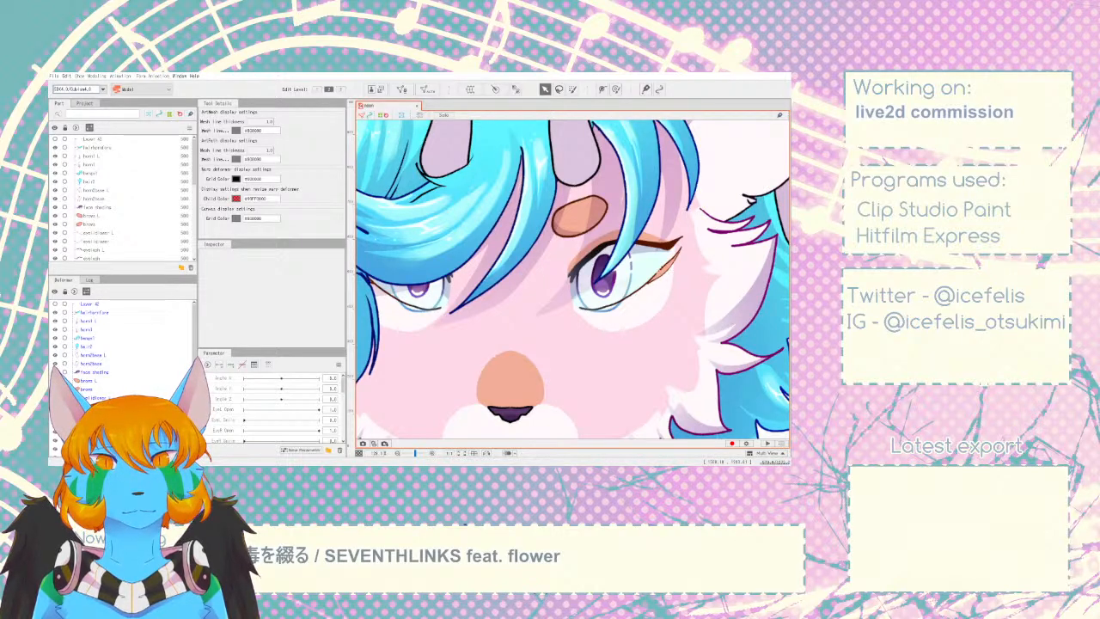
{"action": "scroll", "coordinate": [129, 344], "scroll_direction": "down", "scroll_amount": 5}
{"action": "left_click", "coordinate": [183, 340]}
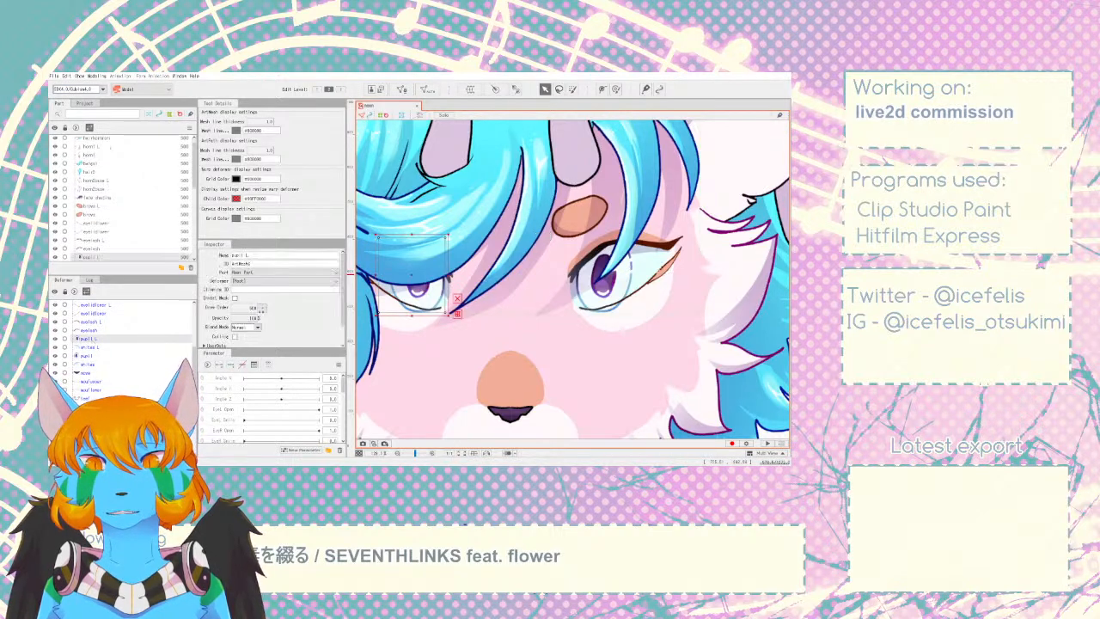
{"action": "left_click", "coordinate": [89, 347]}
{"action": "double_click", "coordinate": [259, 265]}
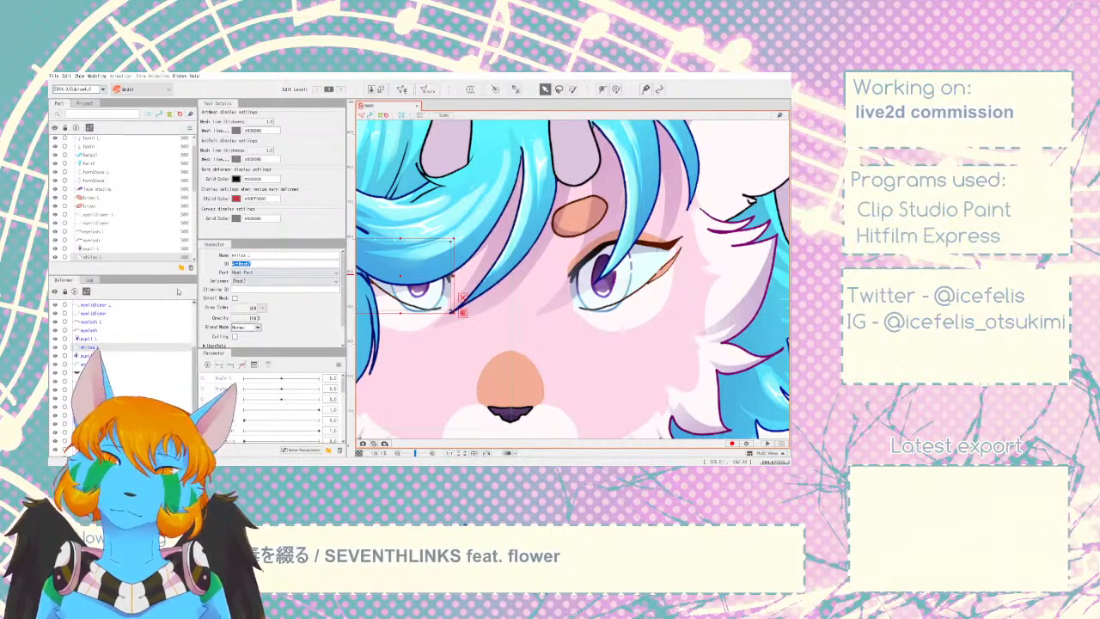
{"action": "left_click", "coordinate": [88, 338]}
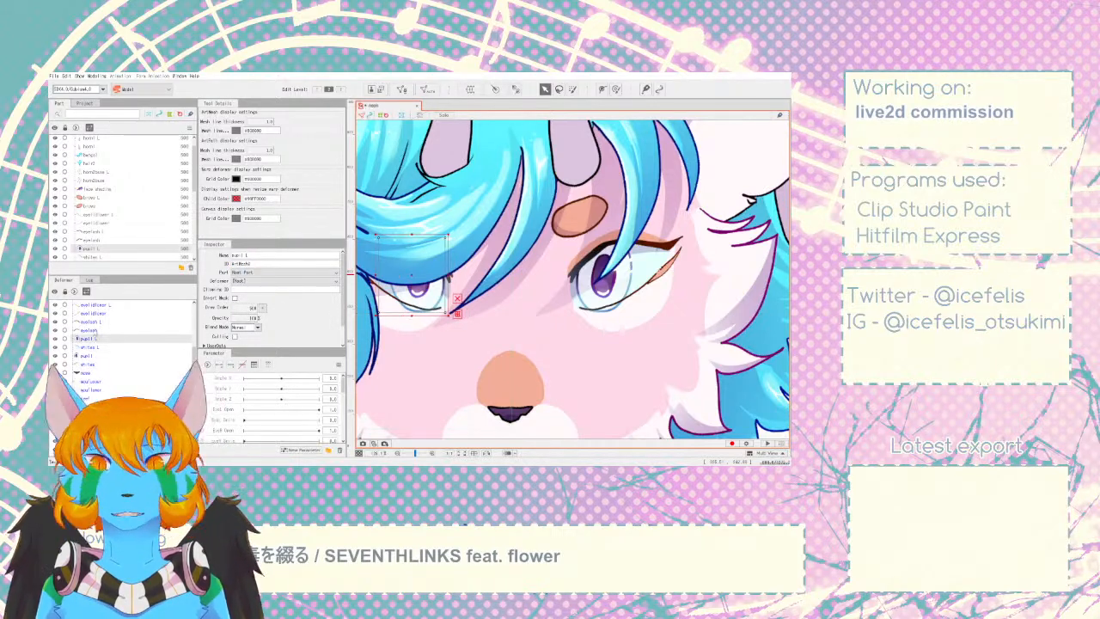
{"action": "left_click", "coordinate": [256, 293]}
{"action": "type", "text": "ArtMesh7"}
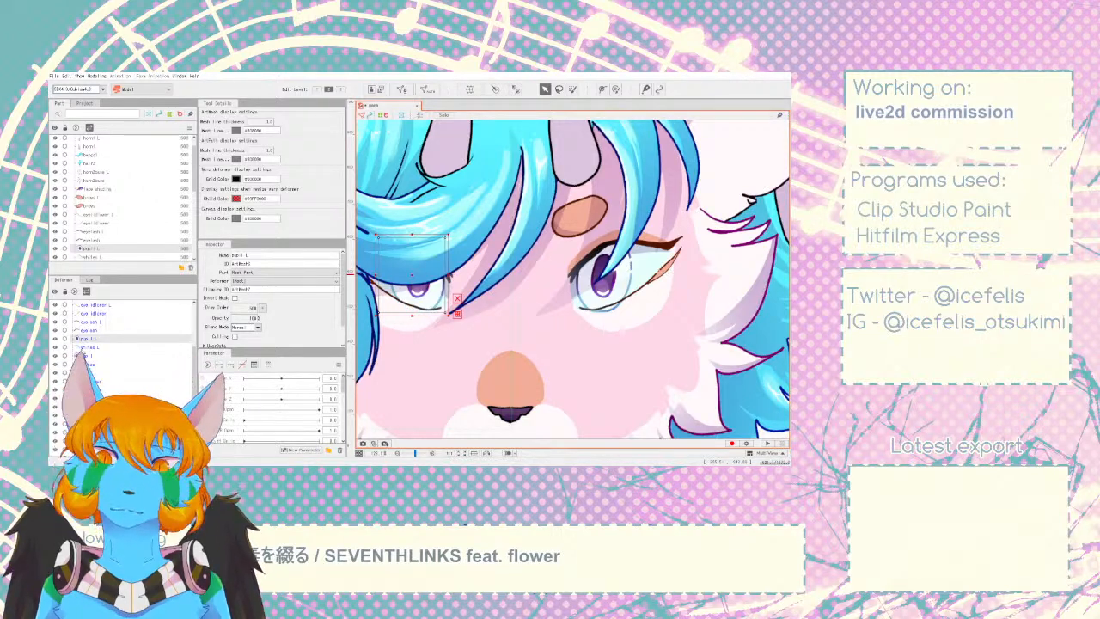
- Clip the other pupil layer to its eye white by setting its clipping ID to whites
{"action": "left_click", "coordinate": [84, 355]}
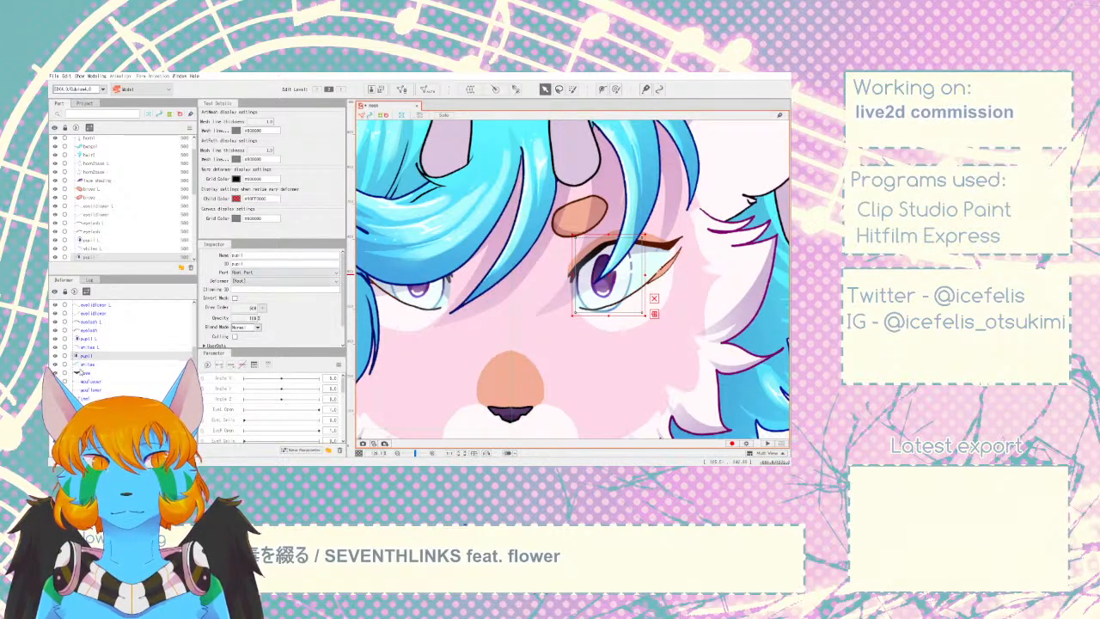
{"action": "left_click", "coordinate": [82, 372]}
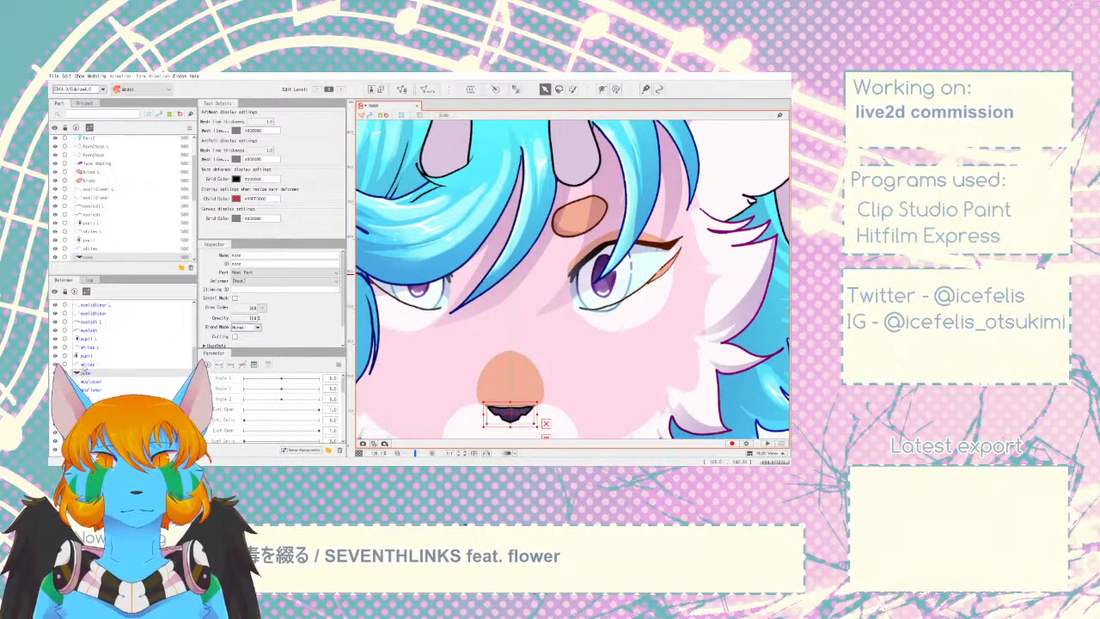
{"action": "double_click", "coordinate": [264, 262]}
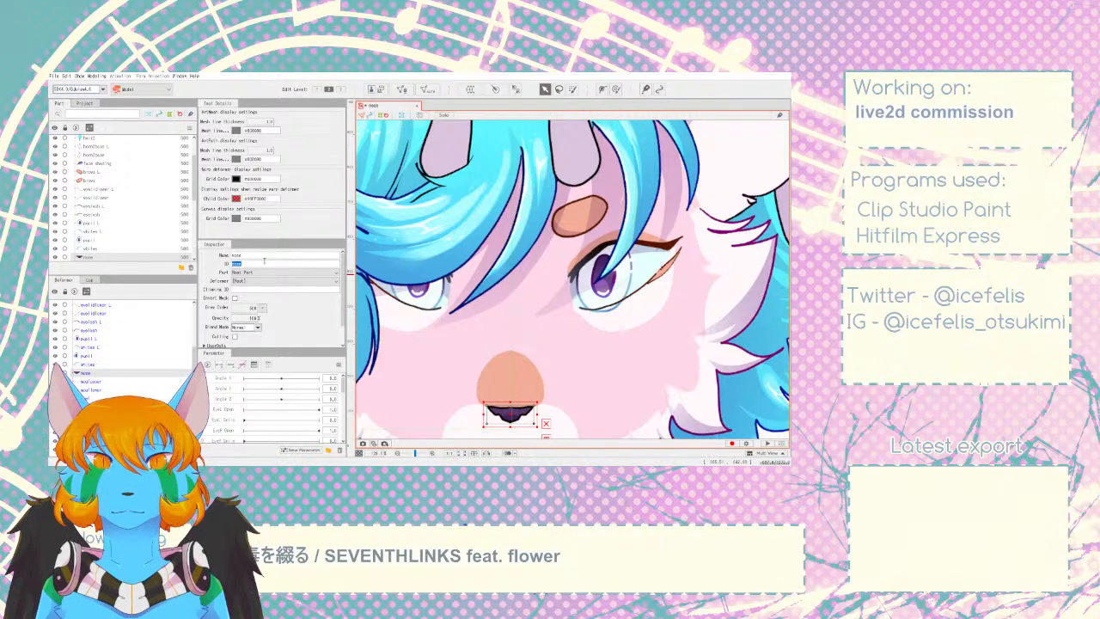
{"action": "left_click", "coordinate": [86, 364]}
{"action": "double_click", "coordinate": [267, 263]}
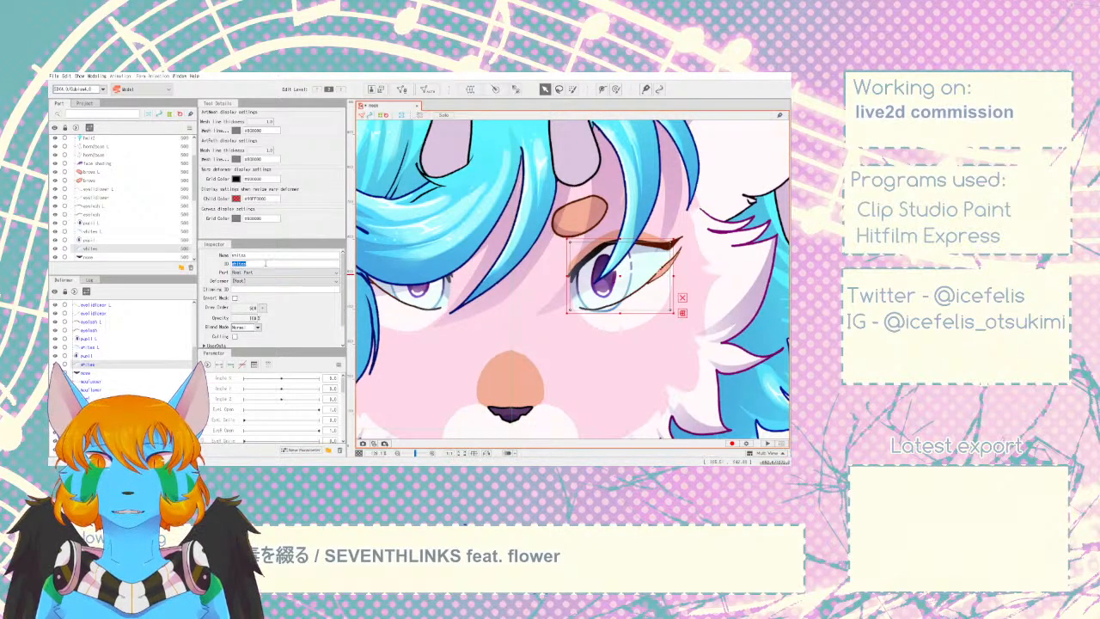
{"action": "left_click", "coordinate": [82, 355]}
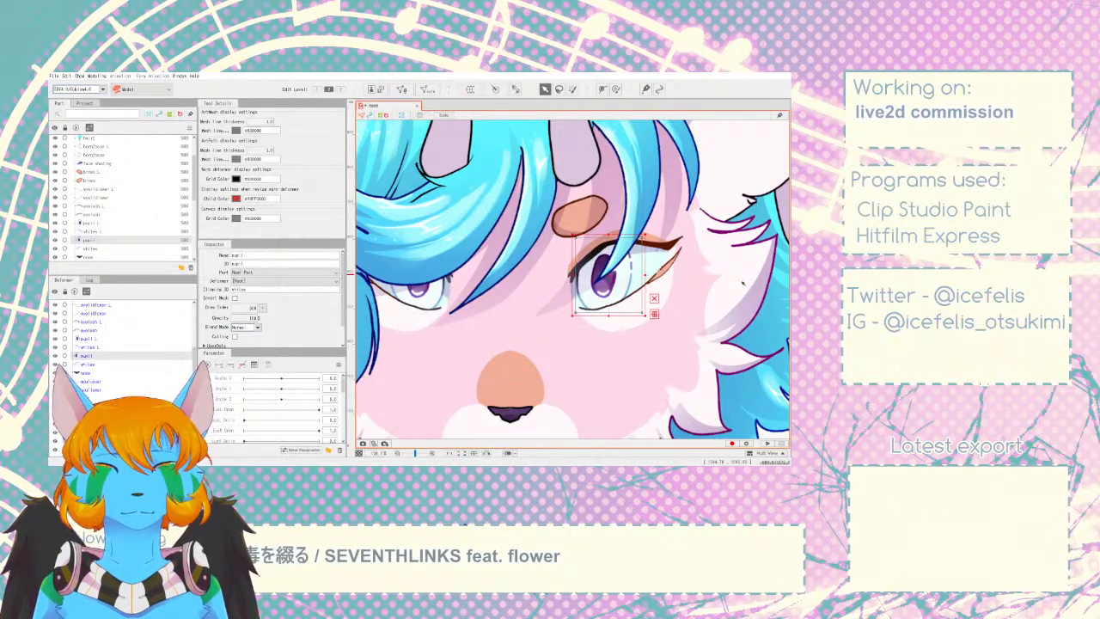
- Create a warp deformer named "bangs deform" around the bangs layer
{"action": "scroll", "coordinate": [616, 329], "scroll_direction": "down", "scroll_amount": 6}
{"action": "scroll", "coordinate": [638, 348], "scroll_direction": "up", "scroll_amount": 4}
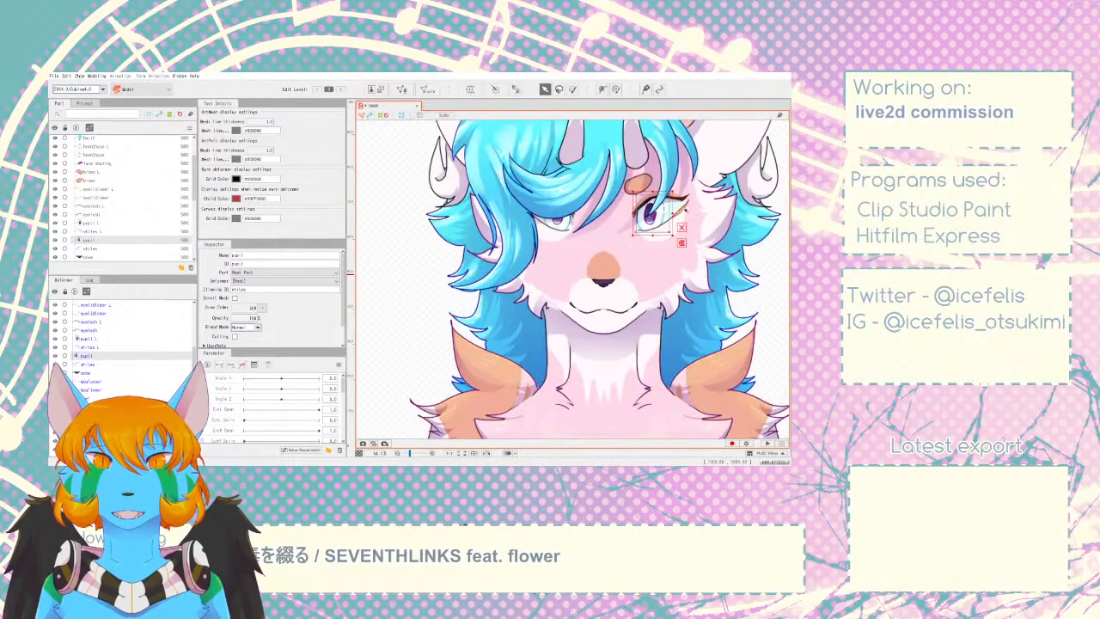
{"action": "scroll", "coordinate": [653, 258], "scroll_direction": "down", "scroll_amount": 6}
{"action": "scroll", "coordinate": [558, 283], "scroll_direction": "up", "scroll_amount": 3}
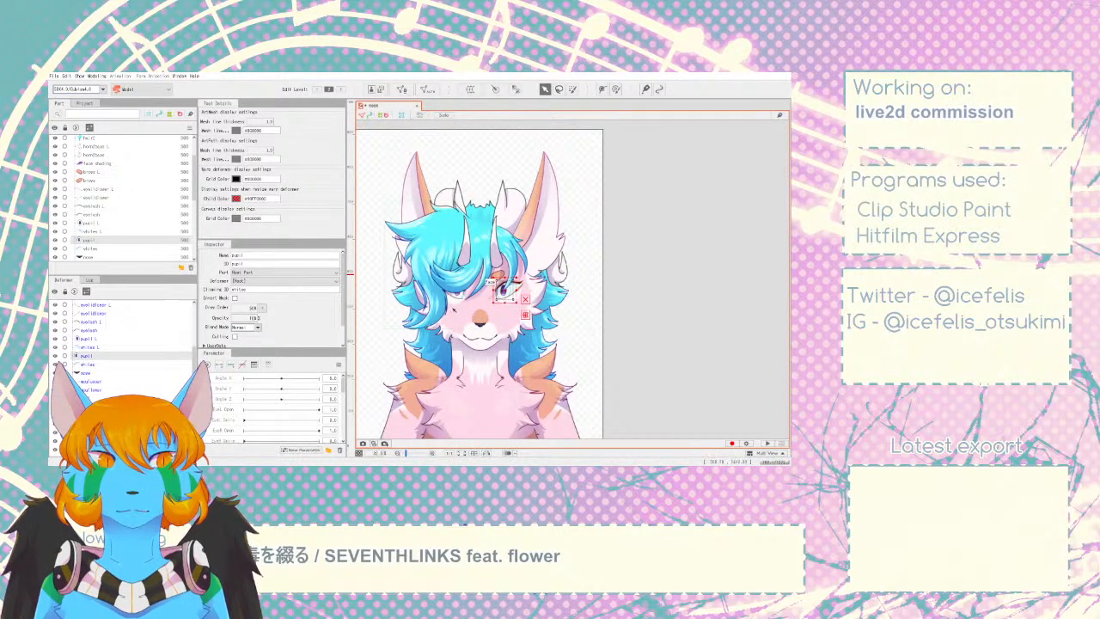
{"action": "scroll", "coordinate": [464, 300], "scroll_direction": "up", "scroll_amount": 2}
{"action": "scroll", "coordinate": [89, 342], "scroll_direction": "up", "scroll_amount": 3}
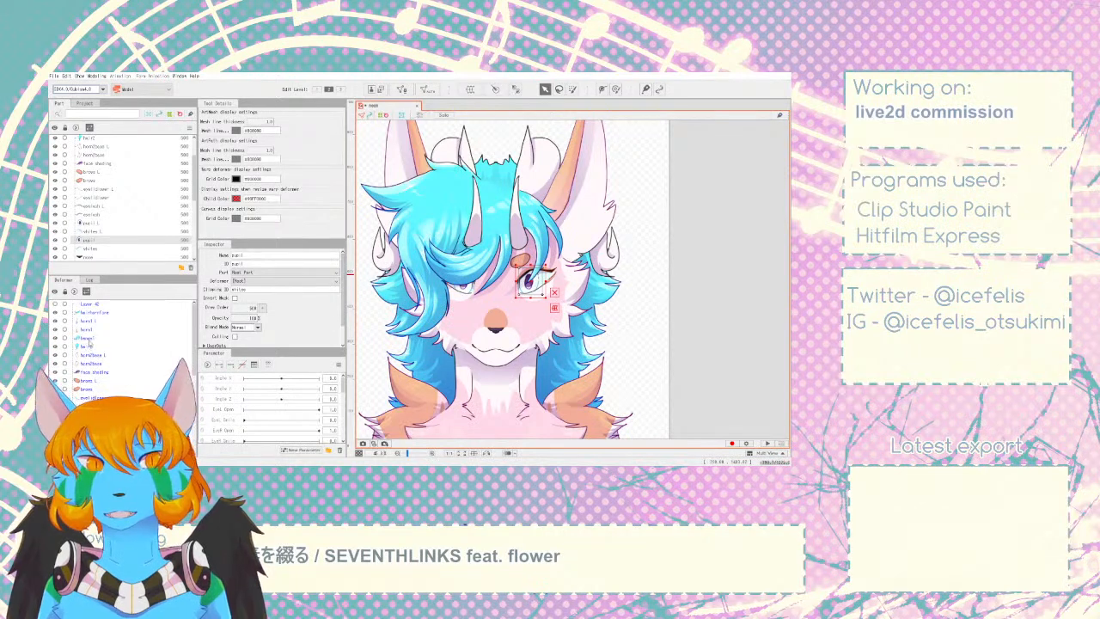
{"action": "left_click", "coordinate": [88, 340]}
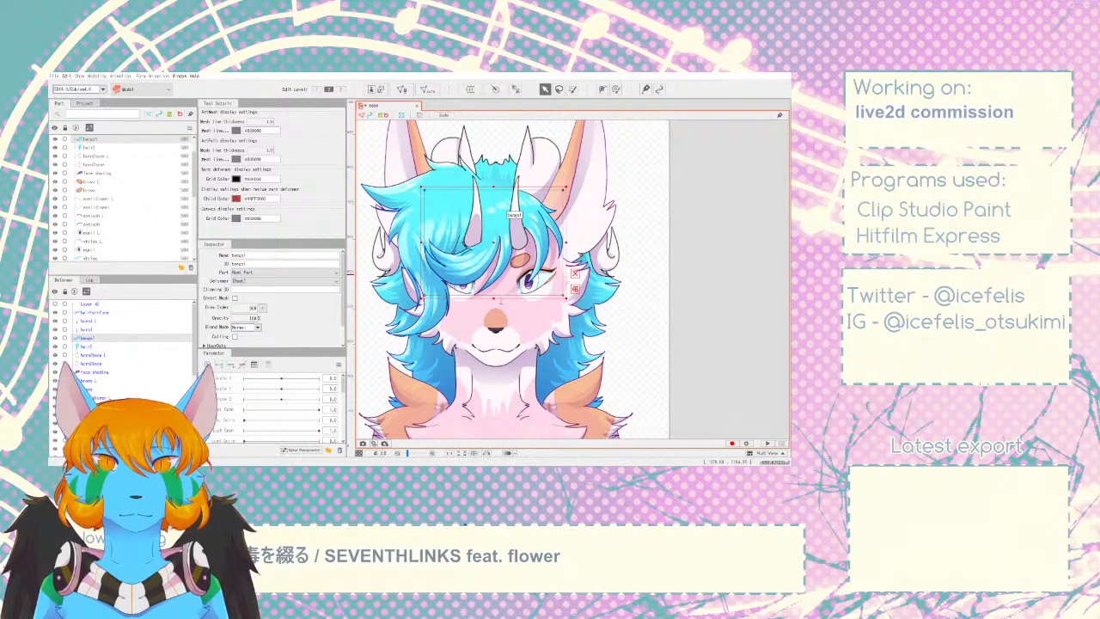
{"action": "left_click", "coordinate": [505, 402]}
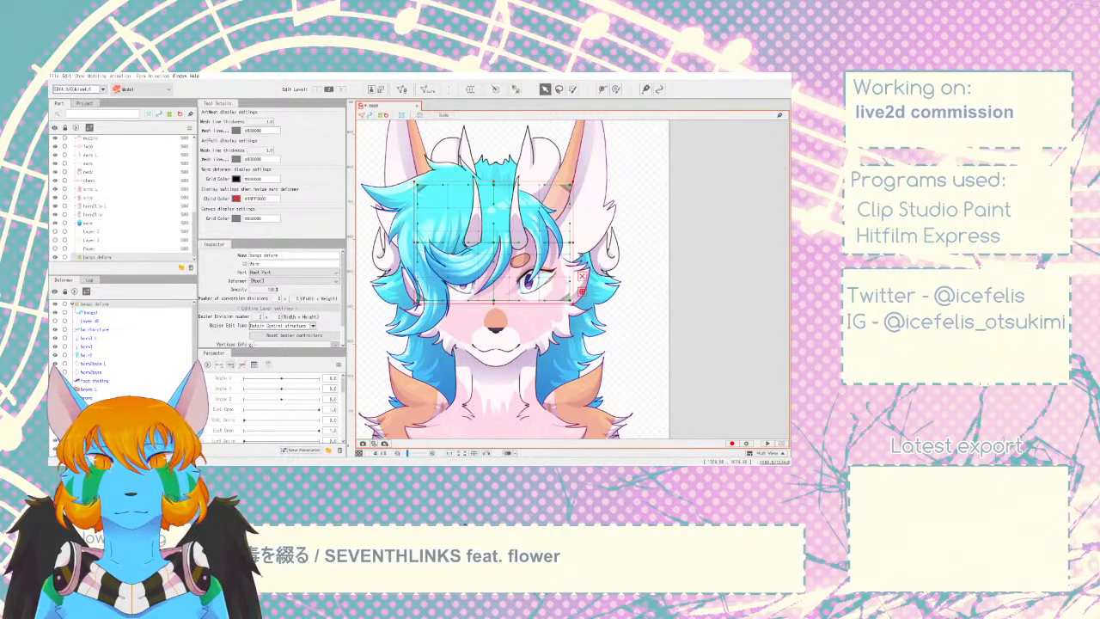
- Place the side hair layer and the small forehead hair layer under the bangs deformer, then toggle its visibility to check the contents
{"action": "left_click", "coordinate": [78, 355]}
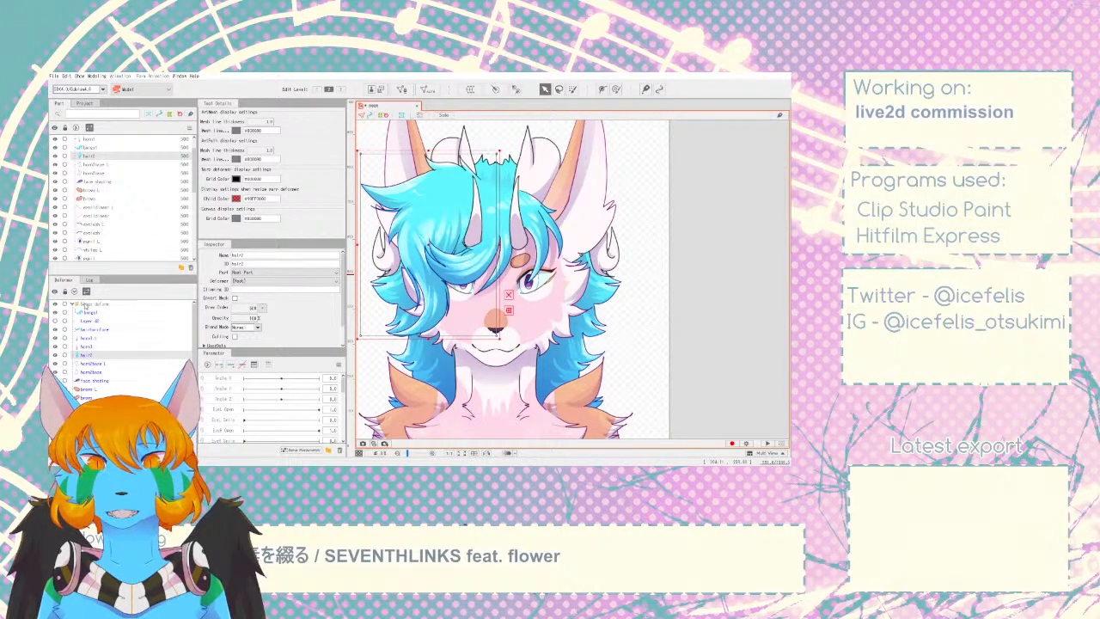
{"action": "left_click", "coordinate": [89, 329]}
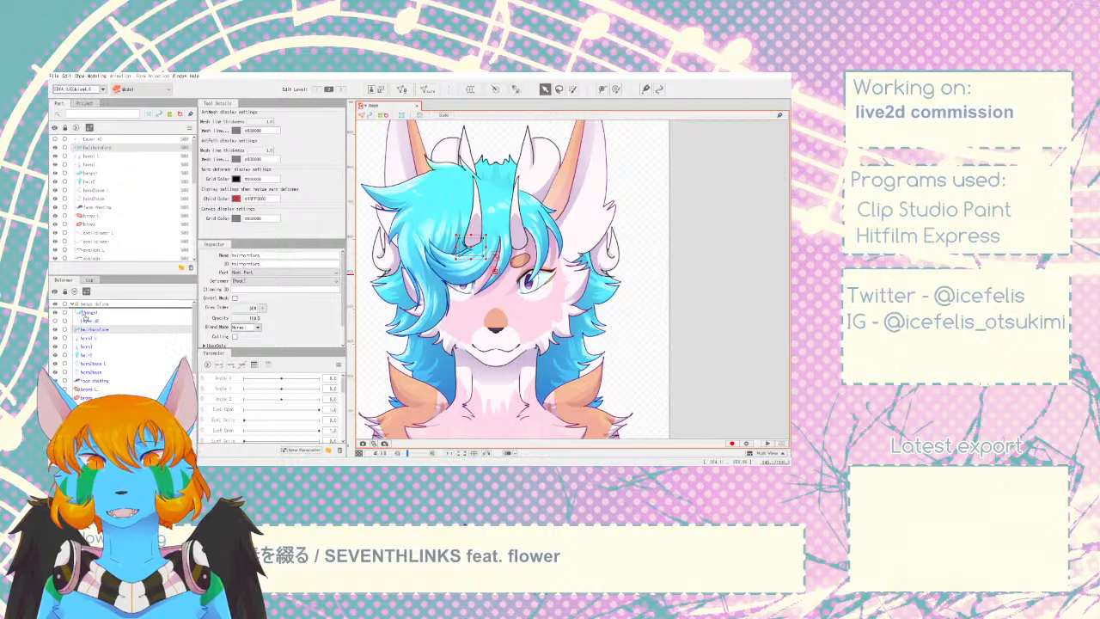
{"action": "left_click", "coordinate": [86, 354]}
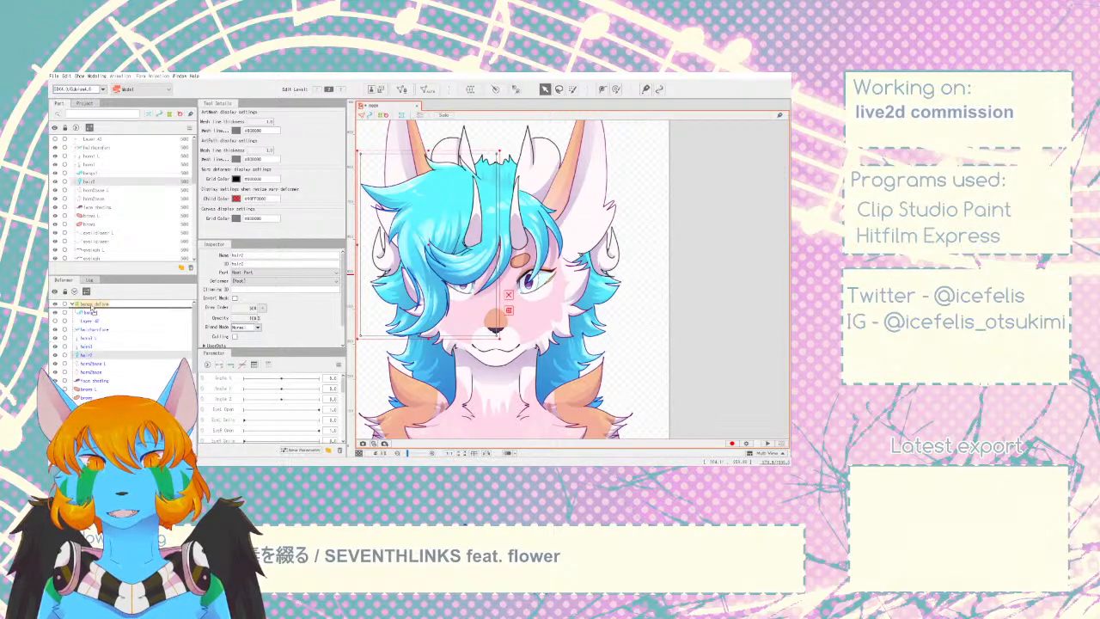
{"action": "left_click_drag", "start_coordinate": [83, 349], "coordinate": [90, 306]}
{"action": "left_click", "coordinate": [85, 340]}
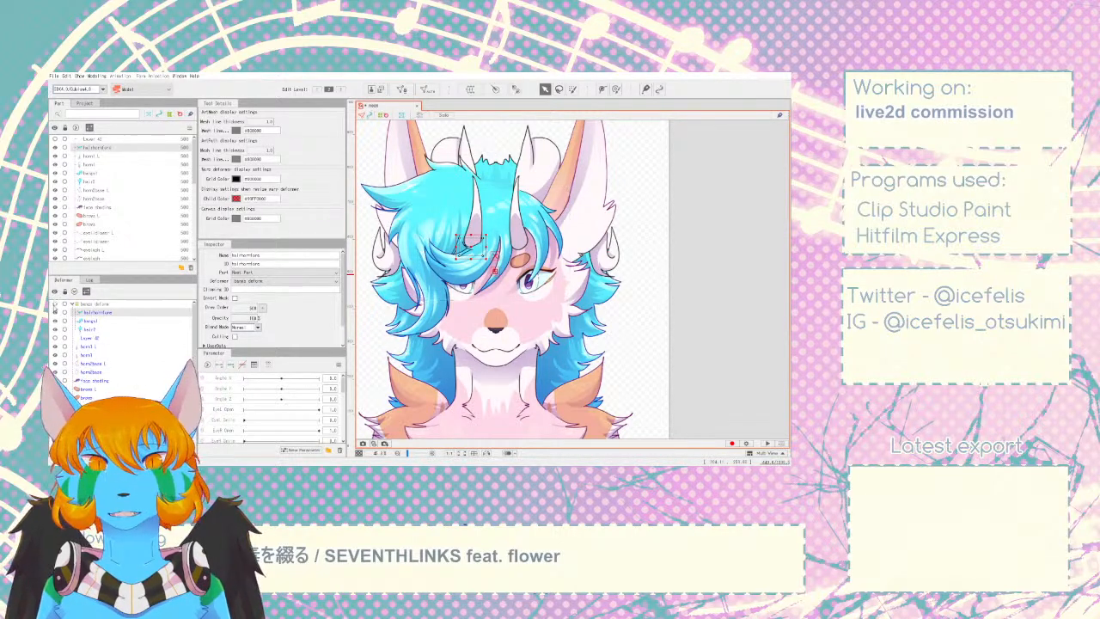
{"action": "left_click", "coordinate": [54, 337]}
{"action": "left_click", "coordinate": [55, 313]}
{"action": "left_click", "coordinate": [55, 312]}
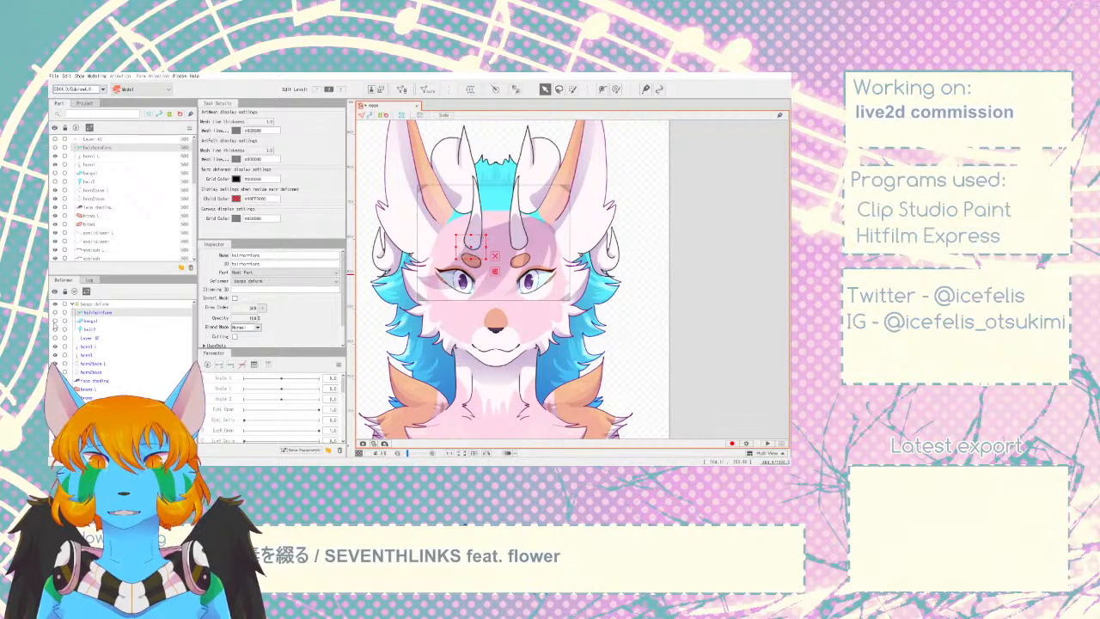
{"action": "left_click", "coordinate": [55, 322]}
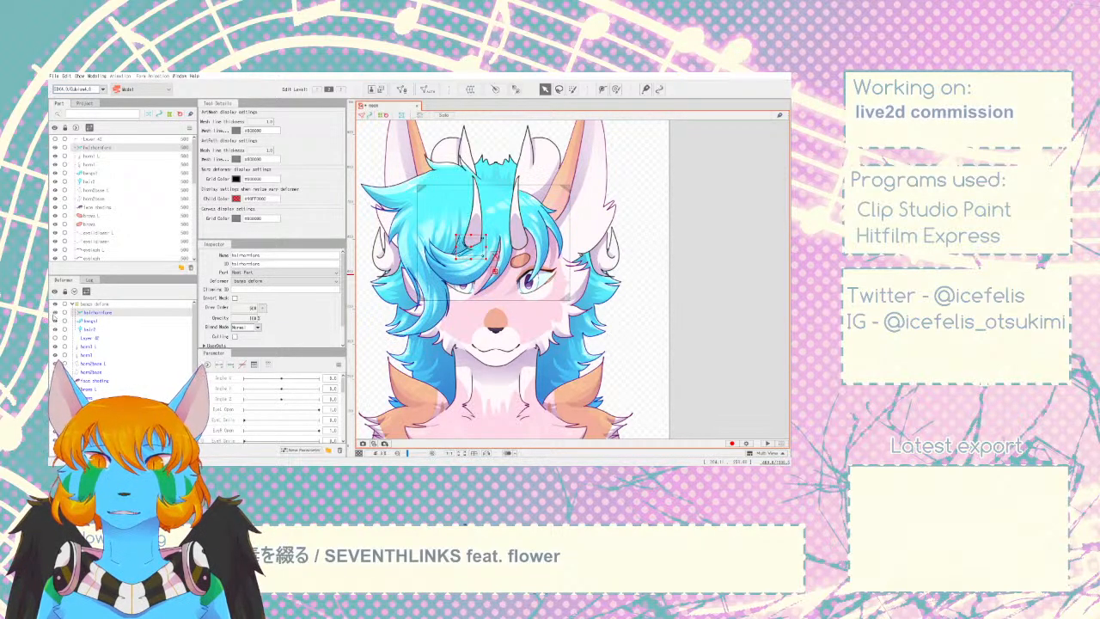
- Collapse the bangs deformer and create a warp deformer around the front horn layer marked L
{"action": "left_click", "coordinate": [68, 304]}
{"action": "left_click", "coordinate": [87, 321]}
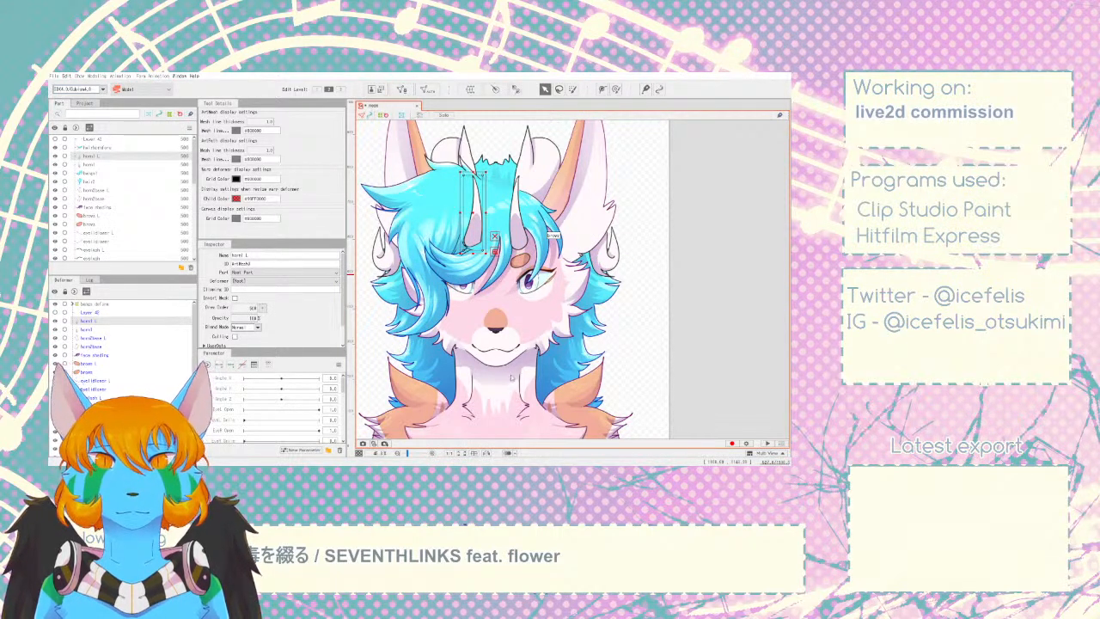
{"action": "left_click", "coordinate": [519, 400]}
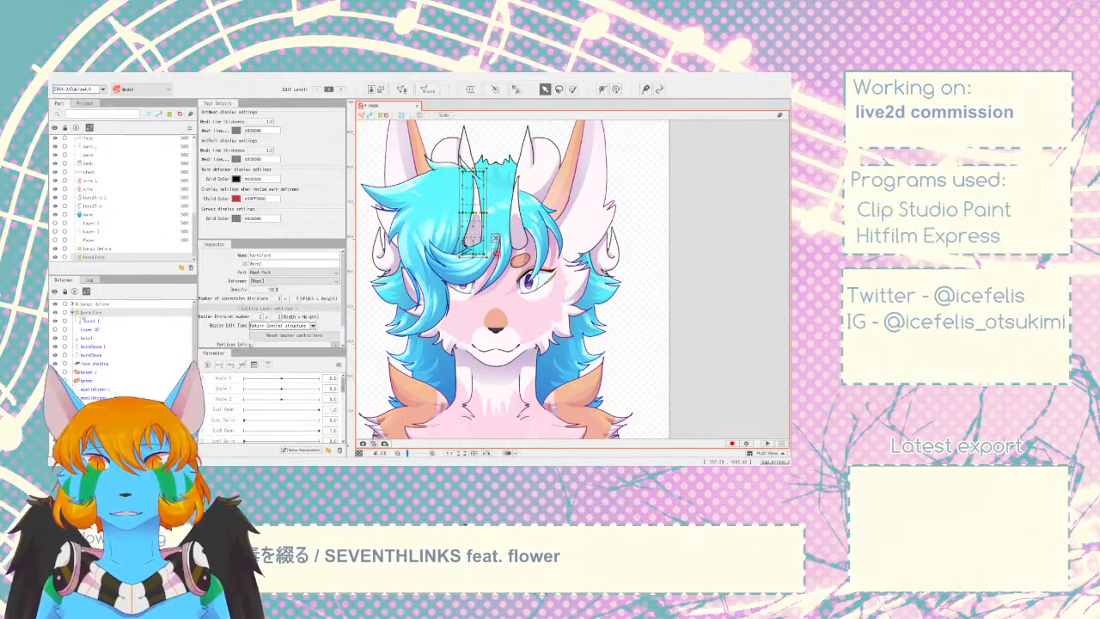
- Create a matching warp deformer around the other front horn layer and collapse the horn deformers
{"action": "left_click", "coordinate": [87, 337]}
{"action": "left_click", "coordinate": [468, 89]}
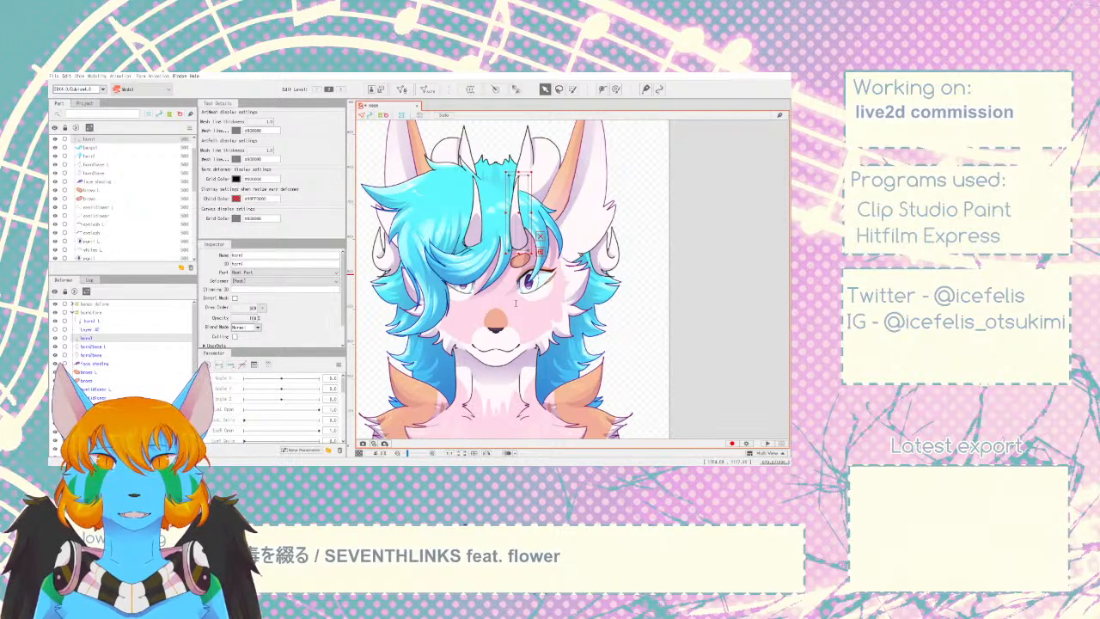
{"action": "left_click", "coordinate": [522, 396]}
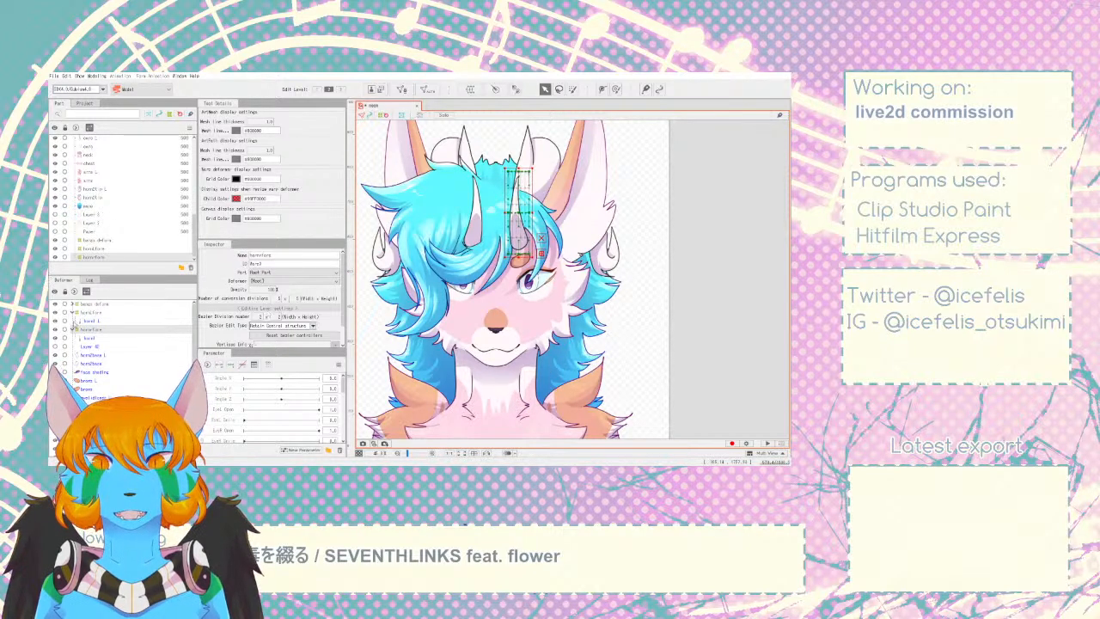
{"action": "left_click", "coordinate": [76, 321]}
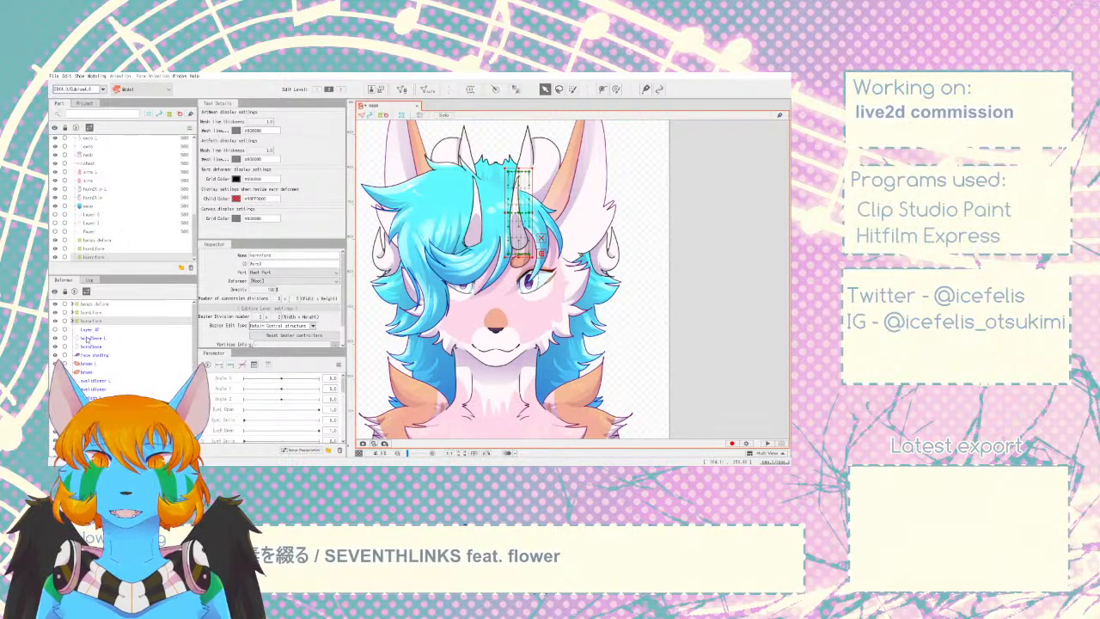
- Create a warp deformer around the rear horn base layer marked L
{"action": "left_click", "coordinate": [88, 338]}
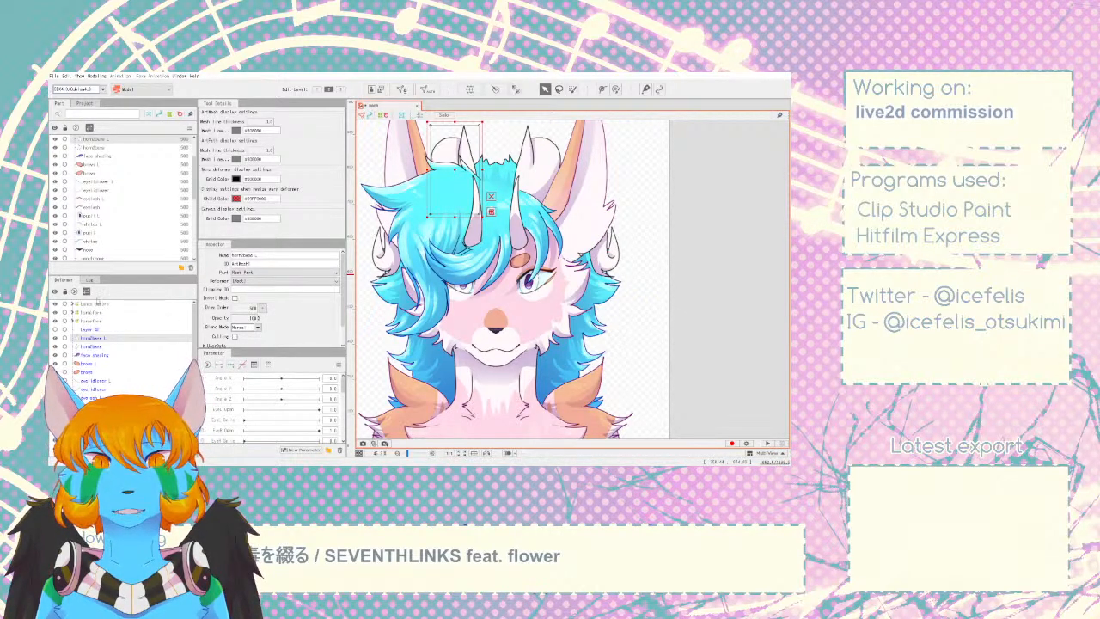
{"action": "left_click", "coordinate": [95, 304]}
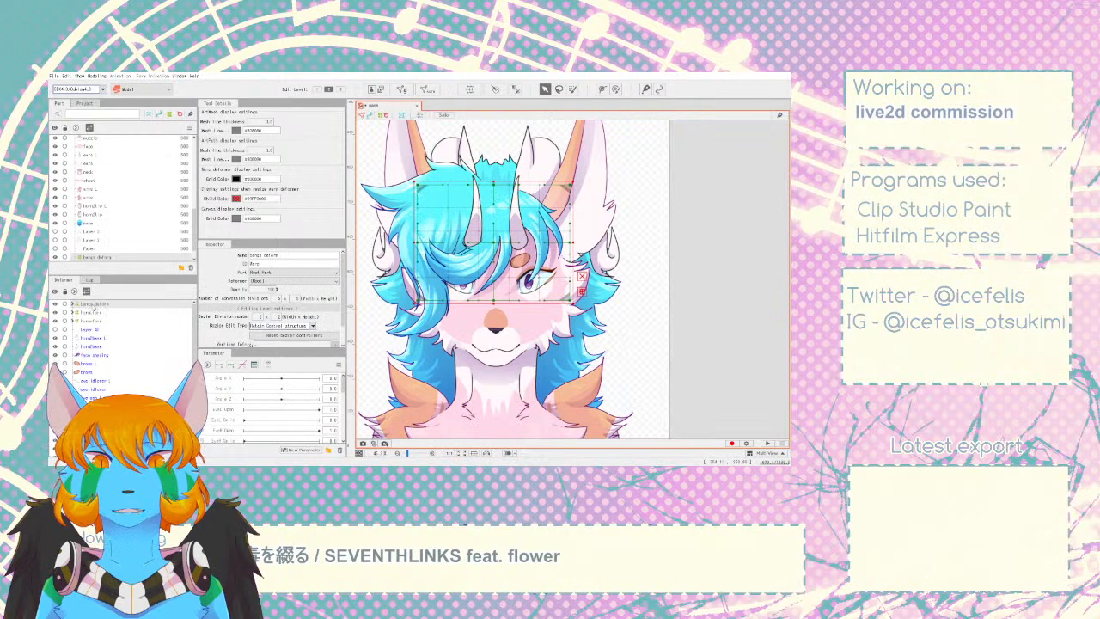
{"action": "left_click", "coordinate": [78, 356]}
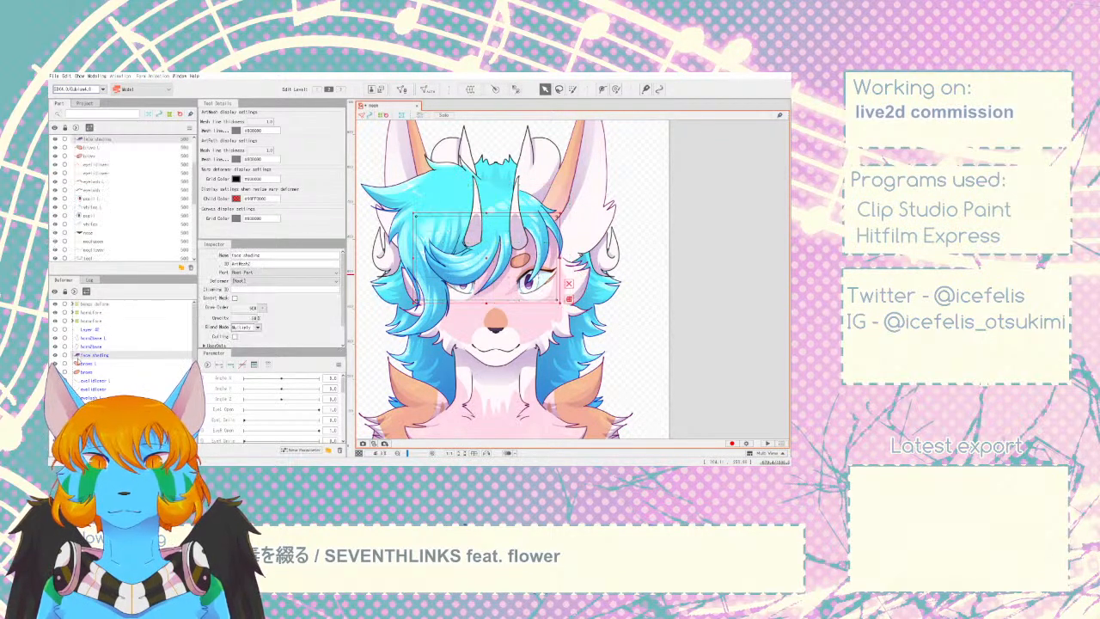
{"action": "left_click", "coordinate": [92, 338]}
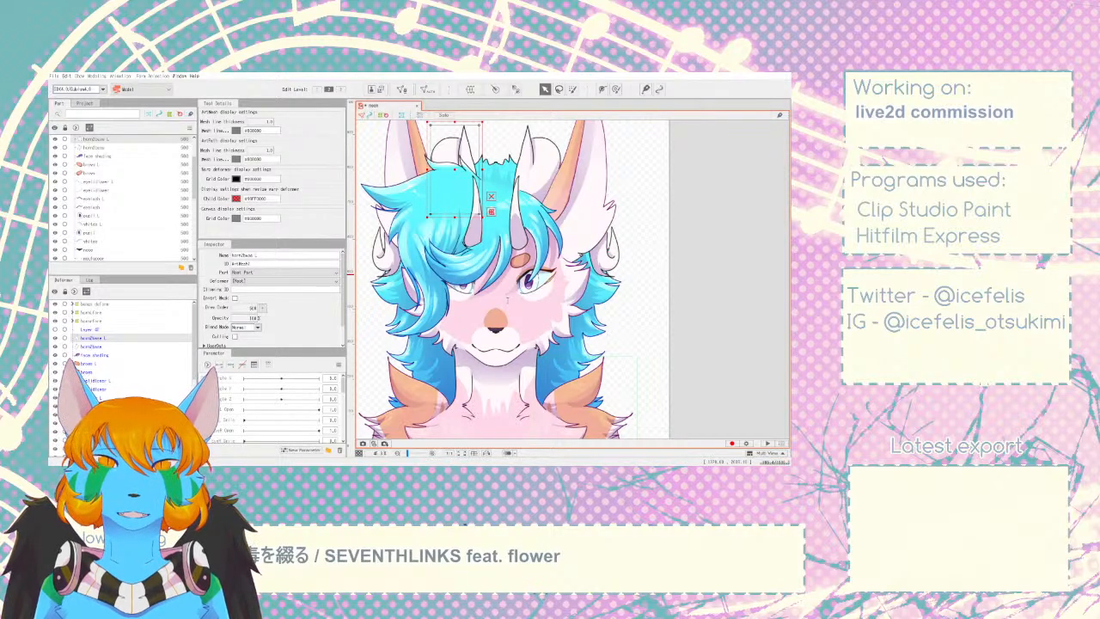
{"action": "left_click", "coordinate": [519, 399]}
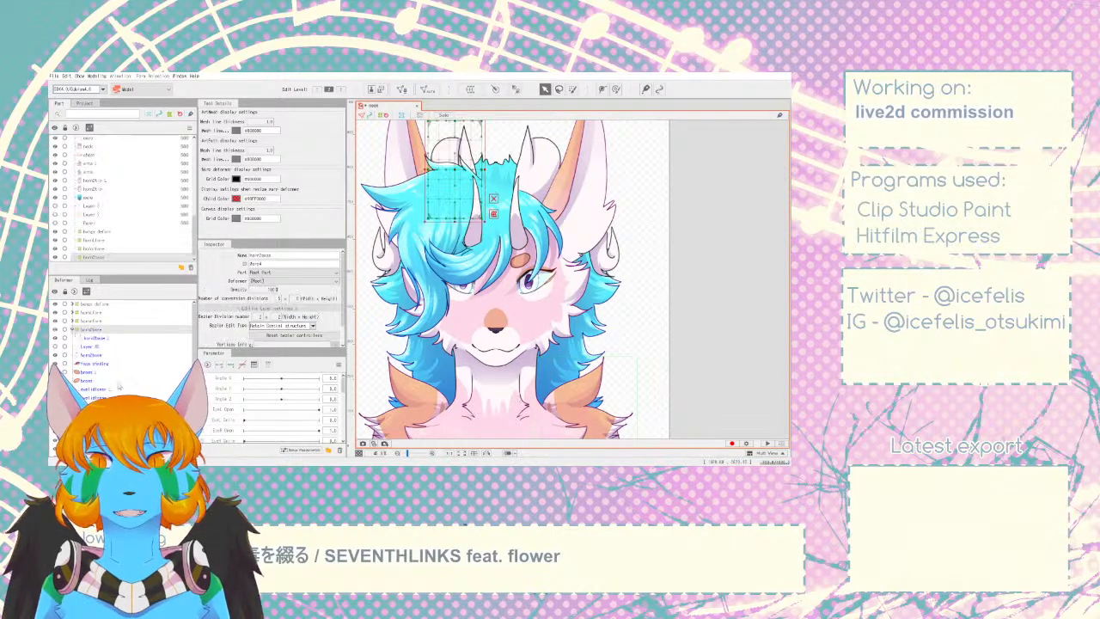
- Select all artmeshes of the character at once, generate their meshes automatically, and clear the selection
{"action": "left_click", "coordinate": [91, 355]}
{"action": "scroll", "coordinate": [465, 307], "scroll_direction": "down", "scroll_amount": 5}
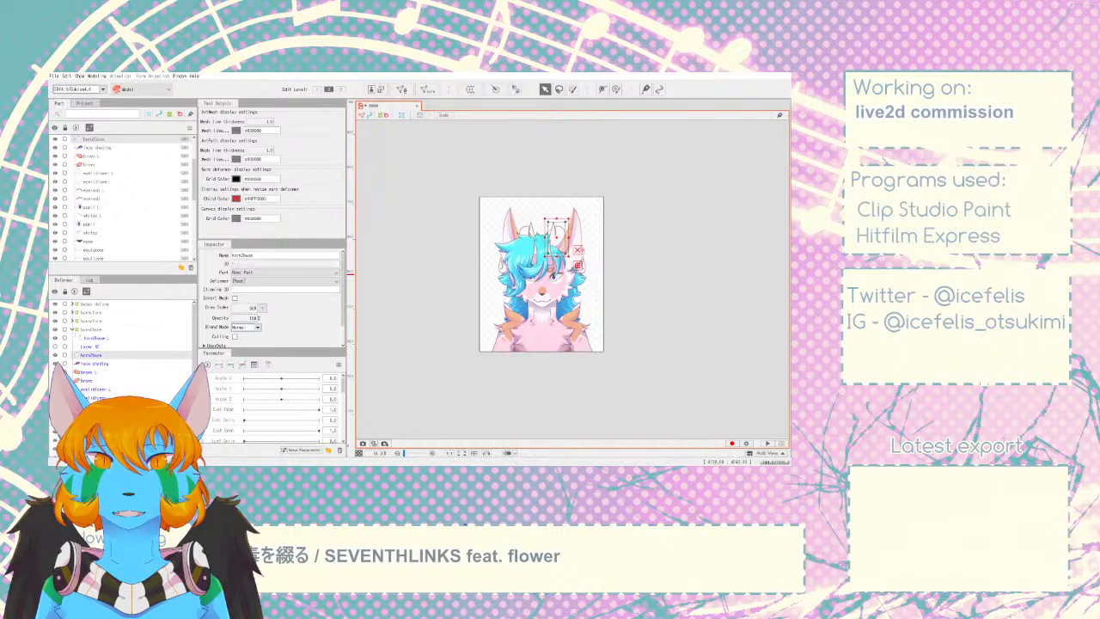
{"action": "left_click", "coordinate": [552, 251]}
{"action": "left_click", "coordinate": [464, 175]}
{"action": "left_click_drag", "start_coordinate": [464, 175], "coordinate": [720, 439]}
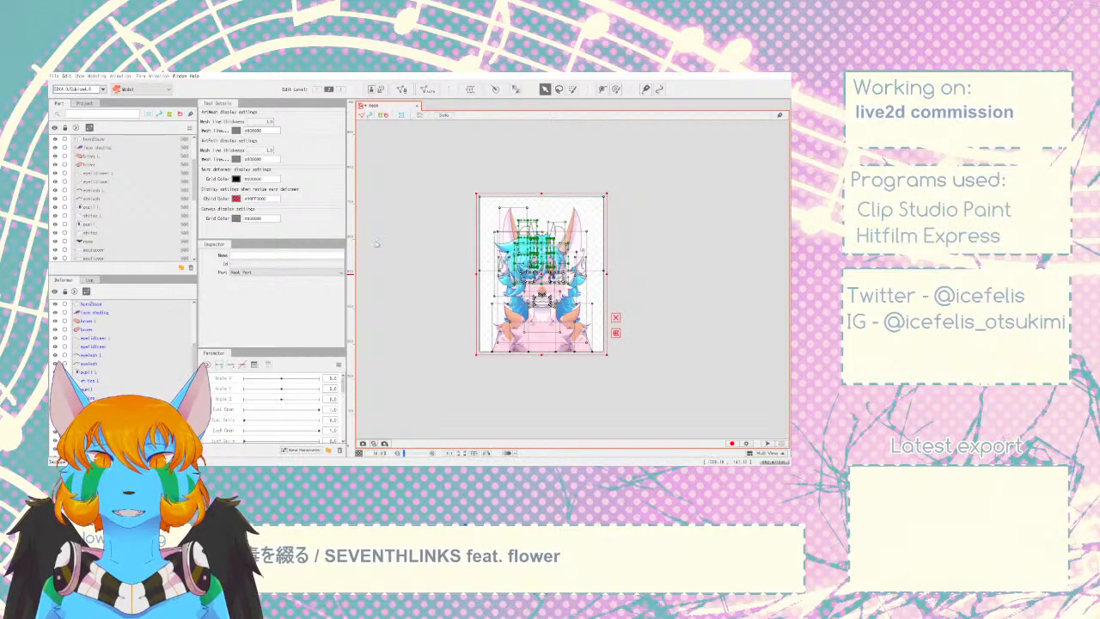
{"action": "left_click", "coordinate": [472, 215]}
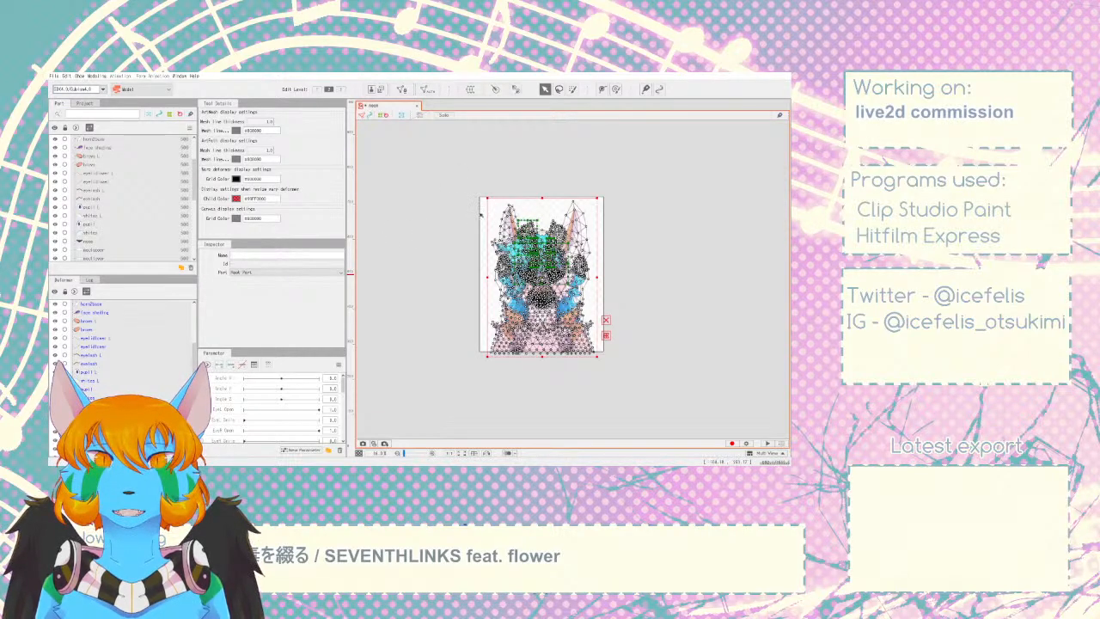
{"action": "left_click", "coordinate": [653, 256]}
{"action": "scroll", "coordinate": [635, 253], "scroll_direction": "up", "scroll_amount": 3}
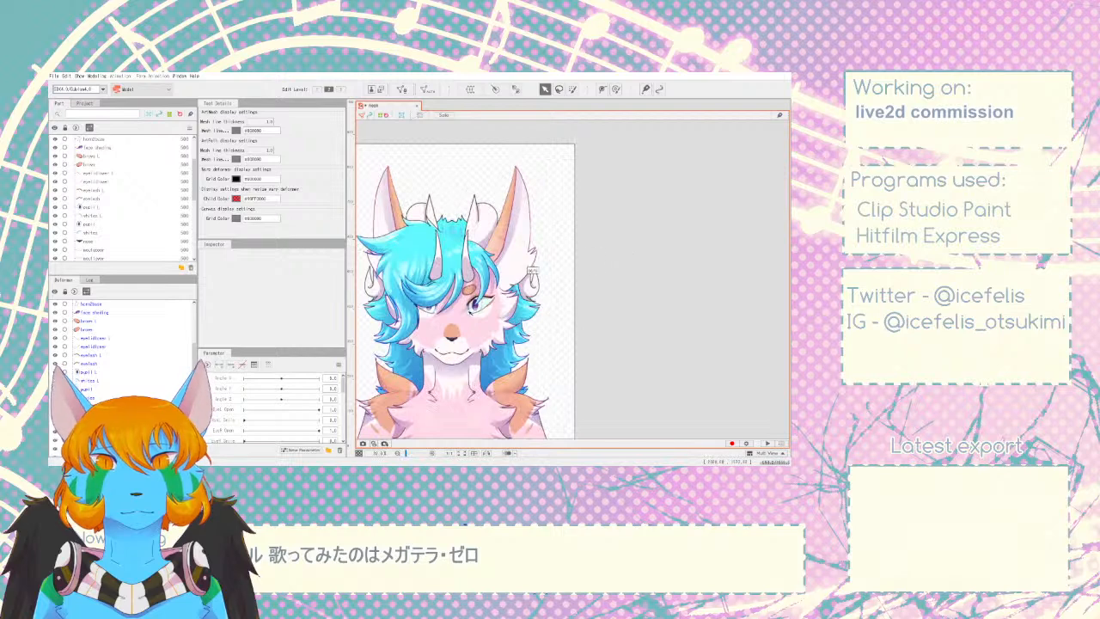
- Create a warp deformer around the rear horn base layer without the L mark
{"action": "scroll", "coordinate": [395, 301], "scroll_direction": "down", "scroll_amount": 2}
{"action": "scroll", "coordinate": [364, 325], "scroll_direction": "up", "scroll_amount": 3}
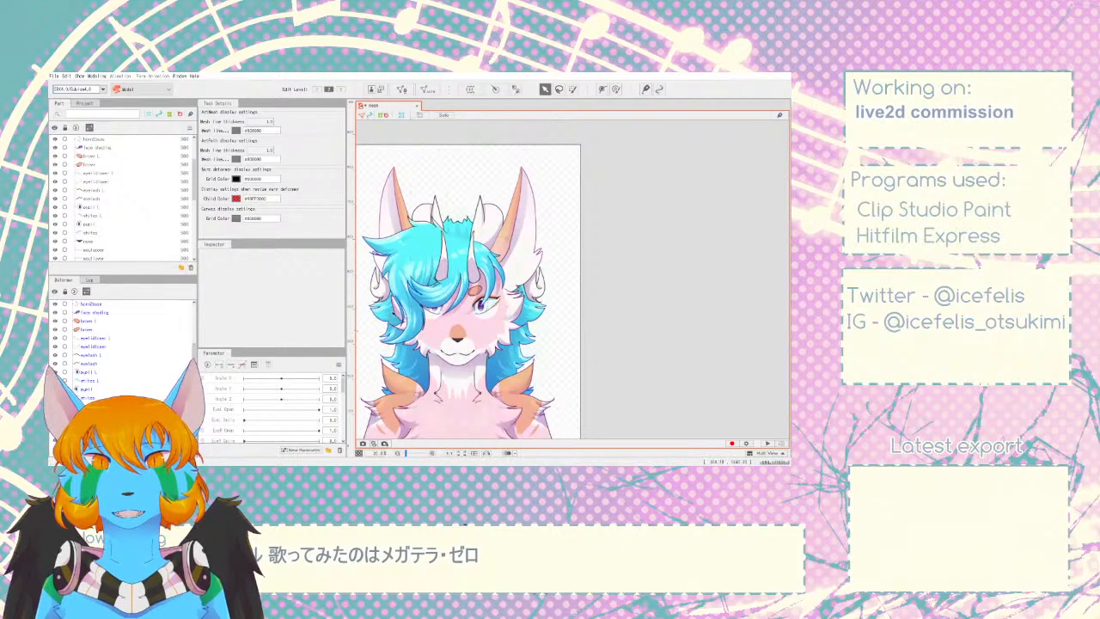
{"action": "scroll", "coordinate": [144, 333], "scroll_direction": "up", "scroll_amount": 4}
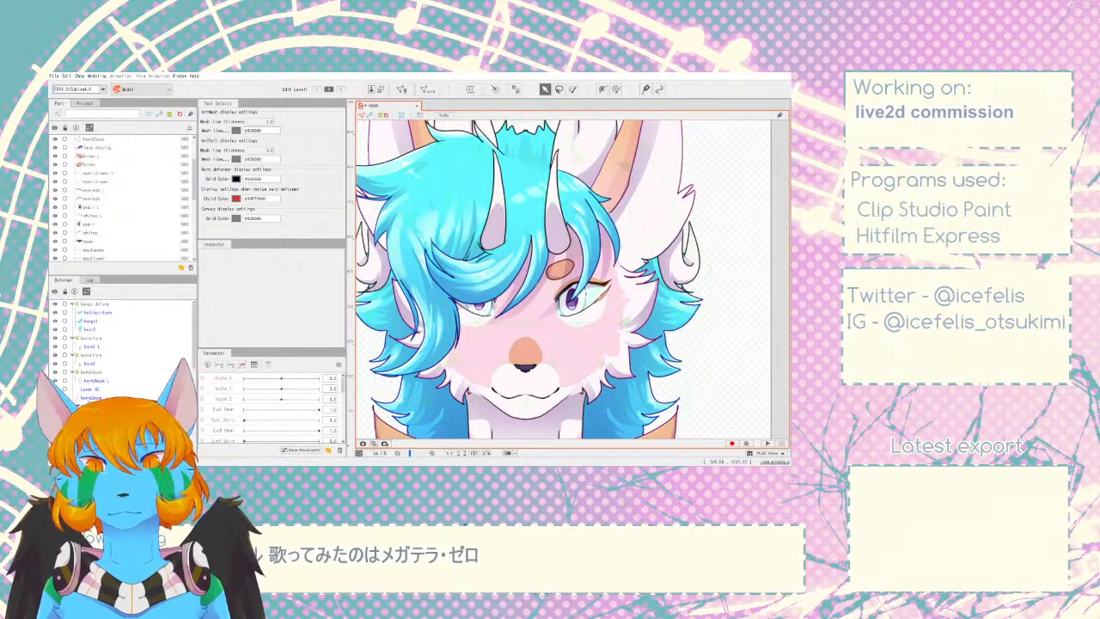
{"action": "left_click", "coordinate": [91, 398]}
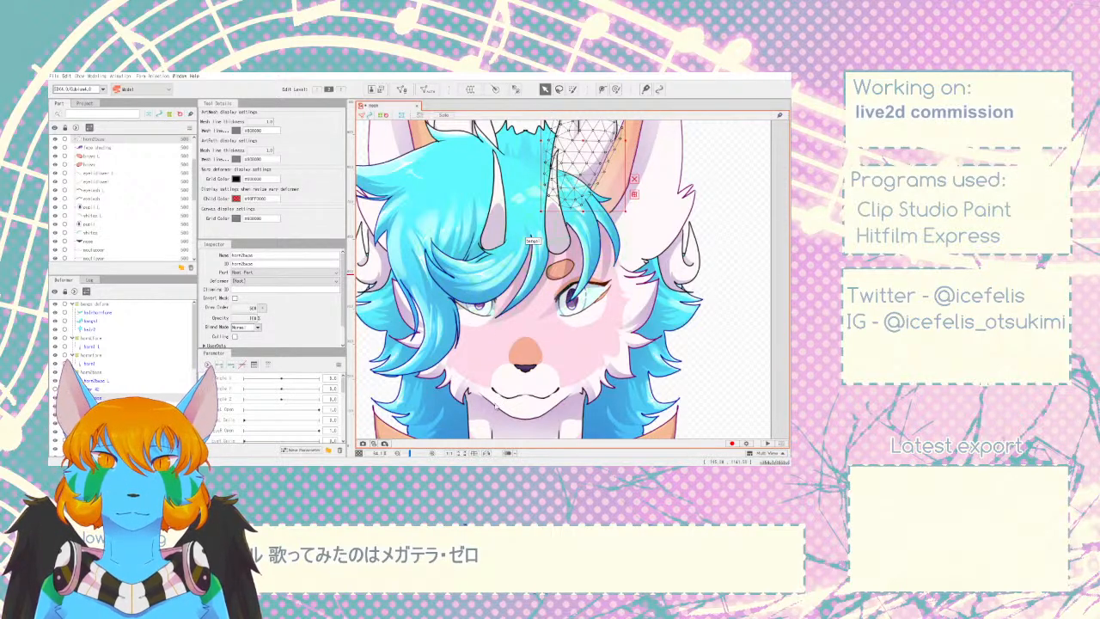
{"action": "left_click", "coordinate": [496, 406]}
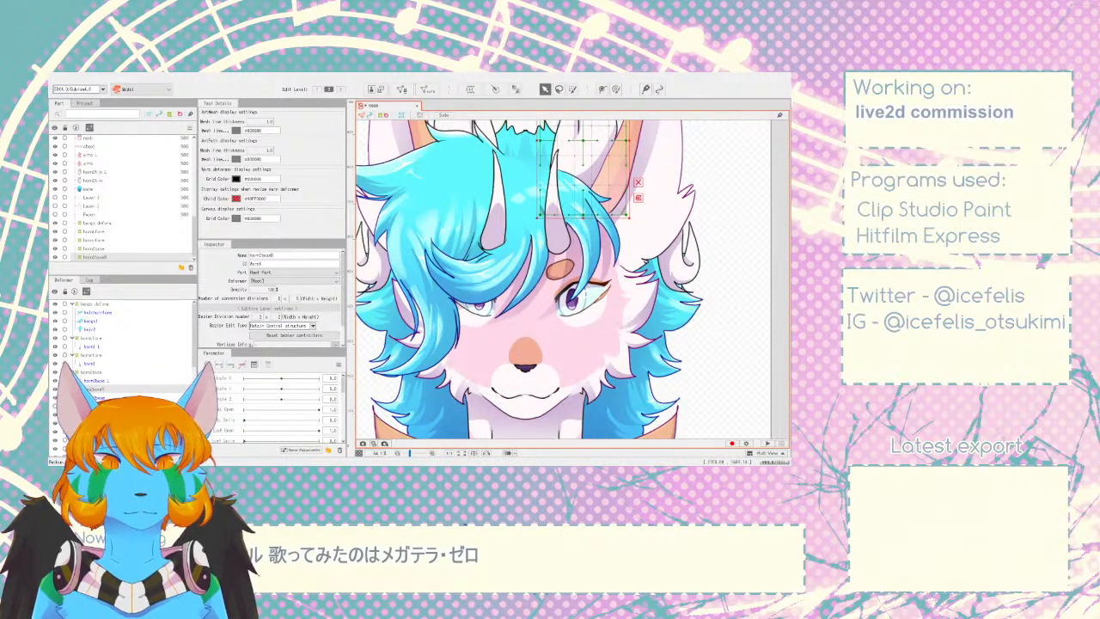
- Create a warp deformer named bangs shading around the face shading layer
{"action": "scroll", "coordinate": [589, 321], "scroll_direction": "down", "scroll_amount": 5}
{"action": "scroll", "coordinate": [578, 359], "scroll_direction": "up", "scroll_amount": 2}
{"action": "scroll", "coordinate": [576, 353], "scroll_direction": "up", "scroll_amount": 1}
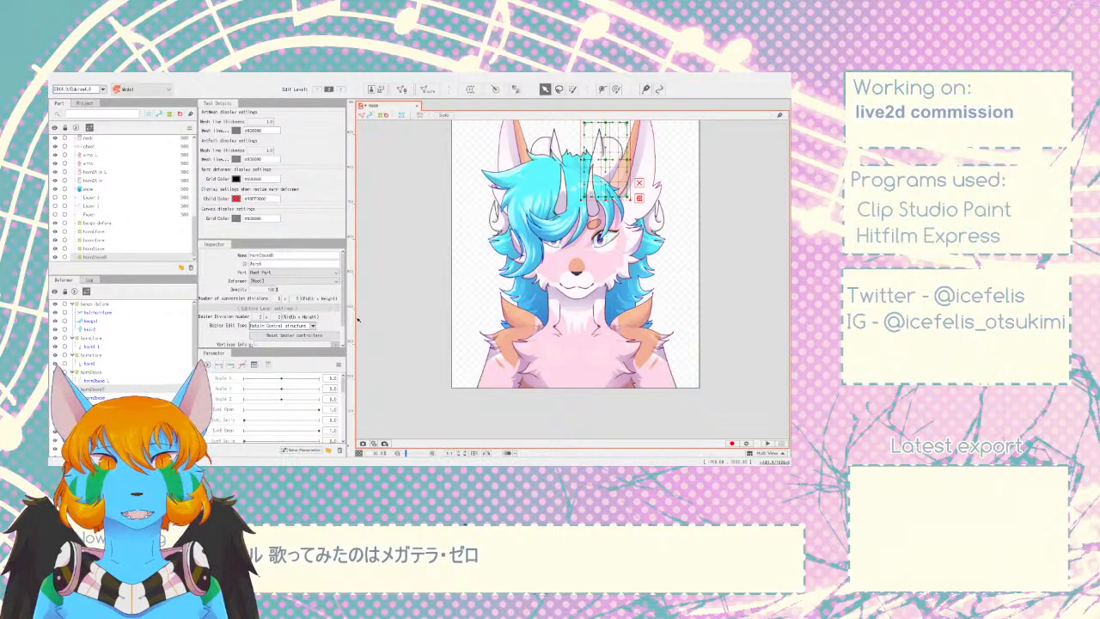
{"action": "left_click", "coordinate": [592, 225]}
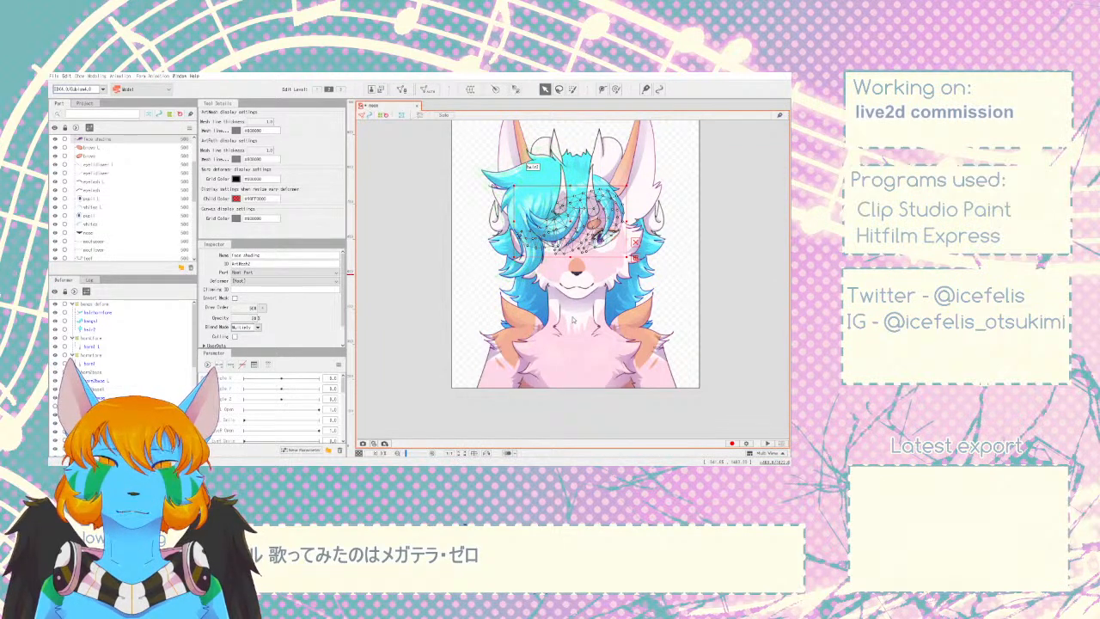
{"action": "left_click", "coordinate": [511, 405]}
{"action": "key", "text": "ctrl+z"}
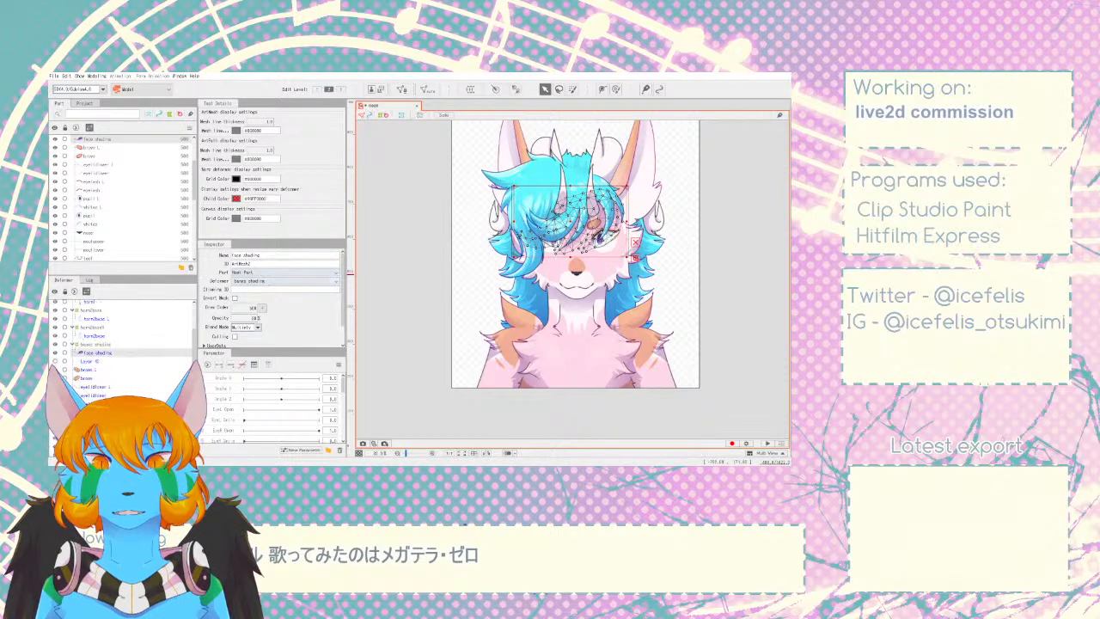
- Clip the face shading layer to the face artmesh by setting its clipping ID to face
{"action": "scroll", "coordinate": [125, 344], "scroll_direction": "down", "scroll_amount": 2}
{"action": "left_click", "coordinate": [95, 413]}
{"action": "left_click", "coordinate": [263, 273]}
{"action": "double_click", "coordinate": [262, 263]}
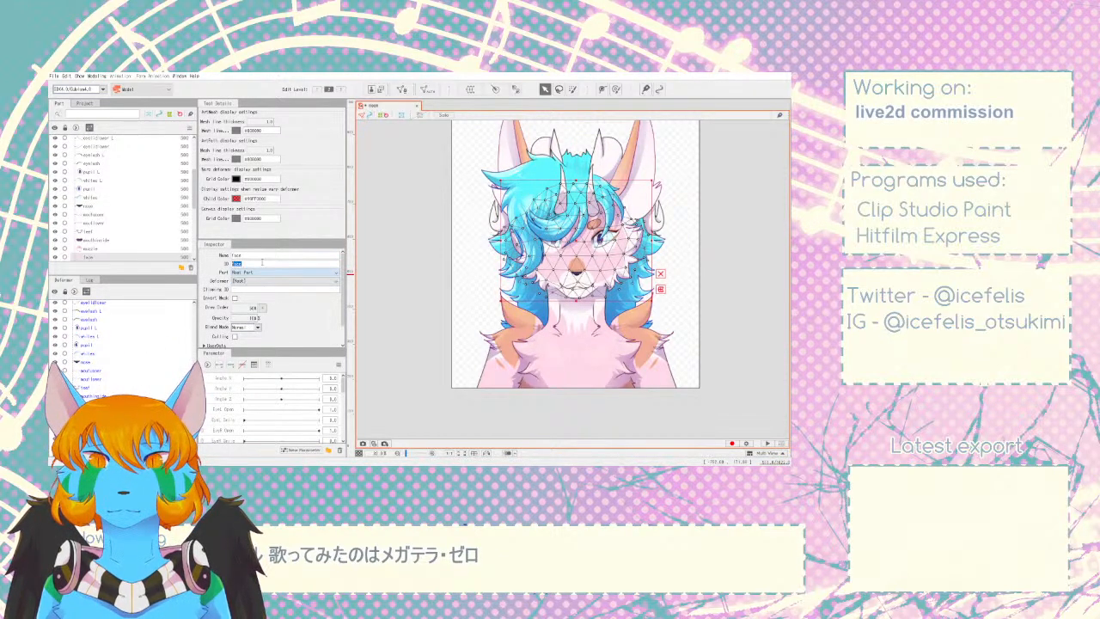
{"action": "scroll", "coordinate": [98, 353], "scroll_direction": "up", "scroll_amount": 3}
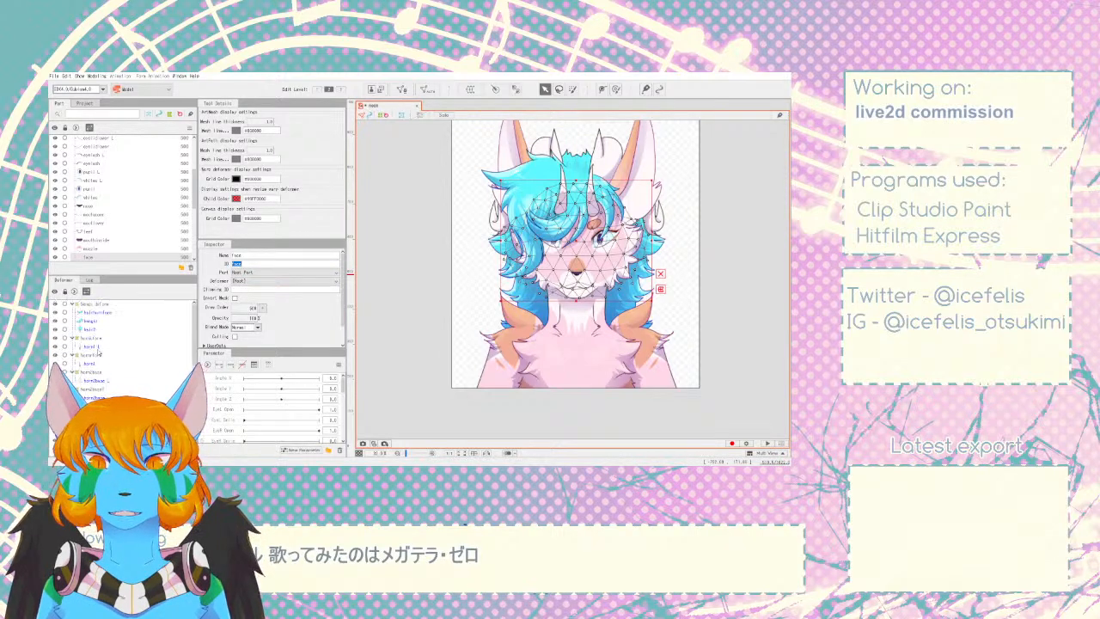
{"action": "left_click", "coordinate": [93, 415]}
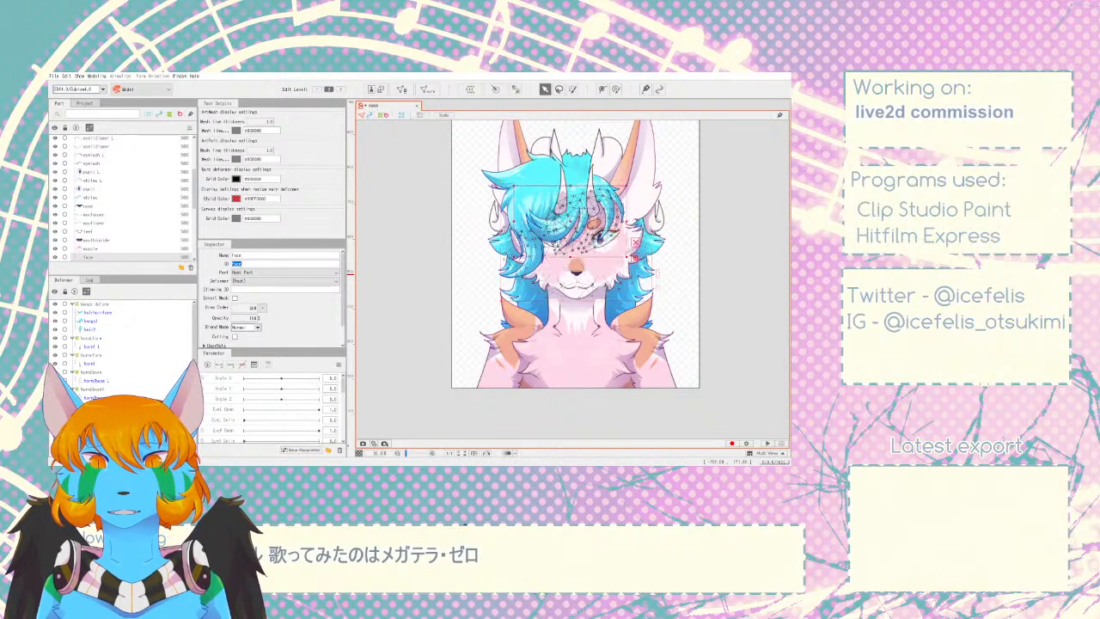
{"action": "left_click", "coordinate": [254, 289]}
{"action": "type", "text": "face"}
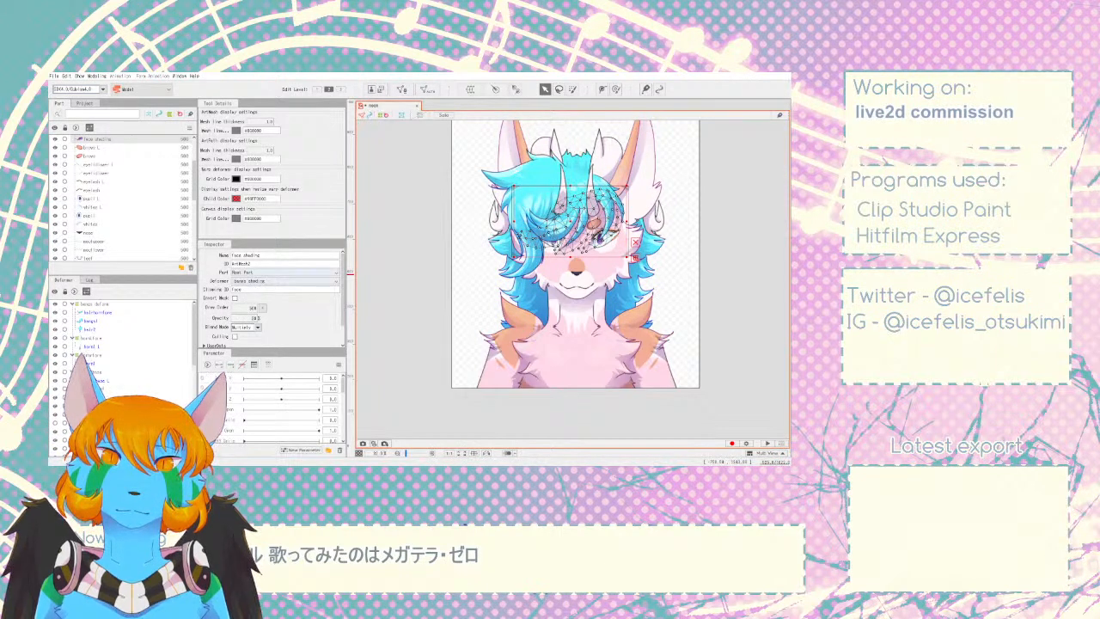
{"action": "left_click", "coordinate": [372, 318]}
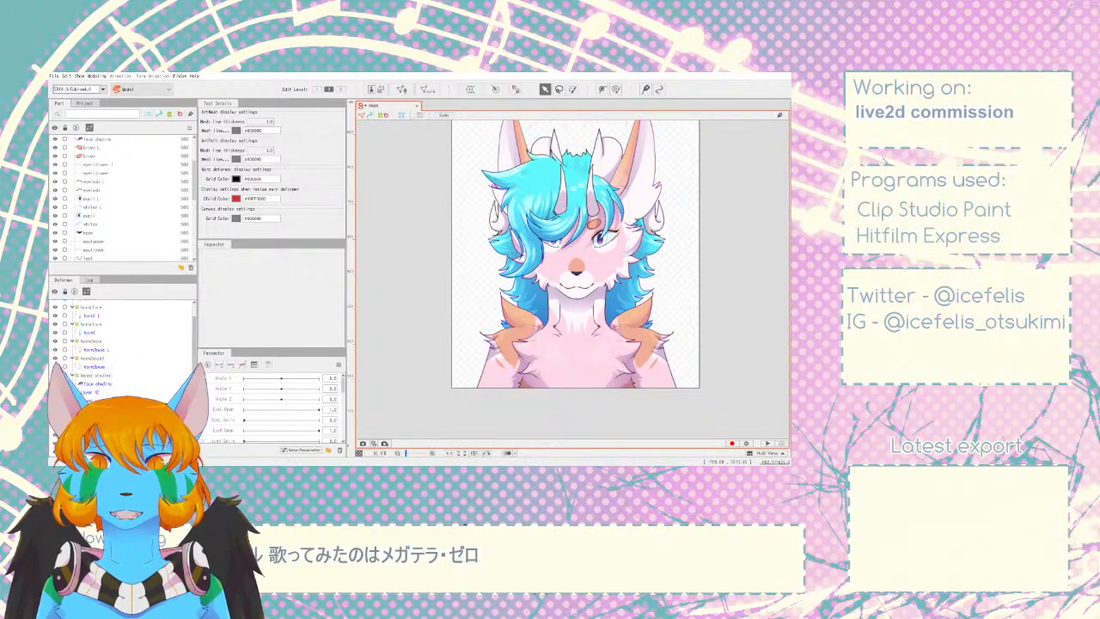
- Create a warp deformer named EyeL around the brow layer marked L
{"action": "scroll", "coordinate": [120, 353], "scroll_direction": "down", "scroll_amount": 3}
{"action": "left_click", "coordinate": [90, 147]}
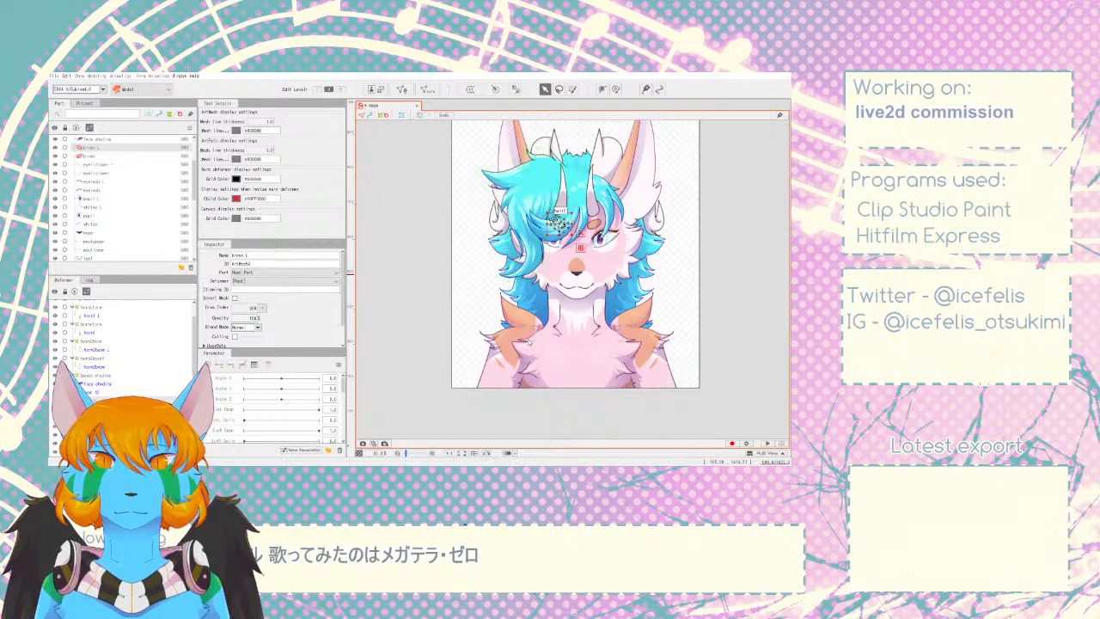
{"action": "left_click", "coordinate": [499, 401]}
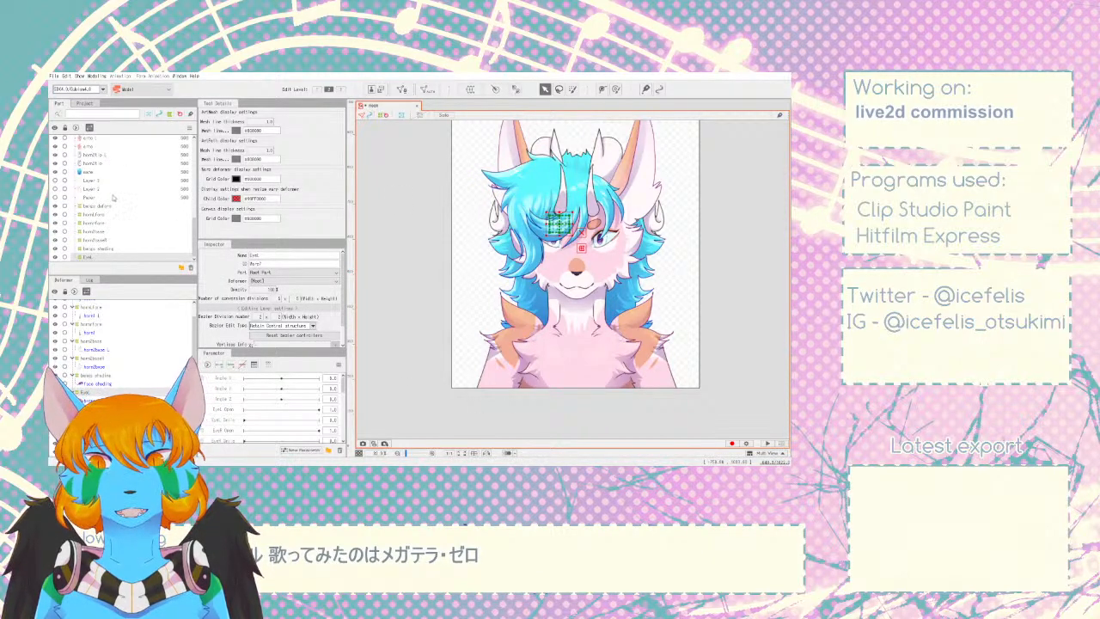
- Try to move the unmarked brow and both lower eyelid layers into the EyeL deformer, and undo the moves
{"action": "scroll", "coordinate": [95, 194], "scroll_direction": "up", "scroll_amount": 5}
{"action": "scroll", "coordinate": [95, 194], "scroll_direction": "up", "scroll_amount": 5}
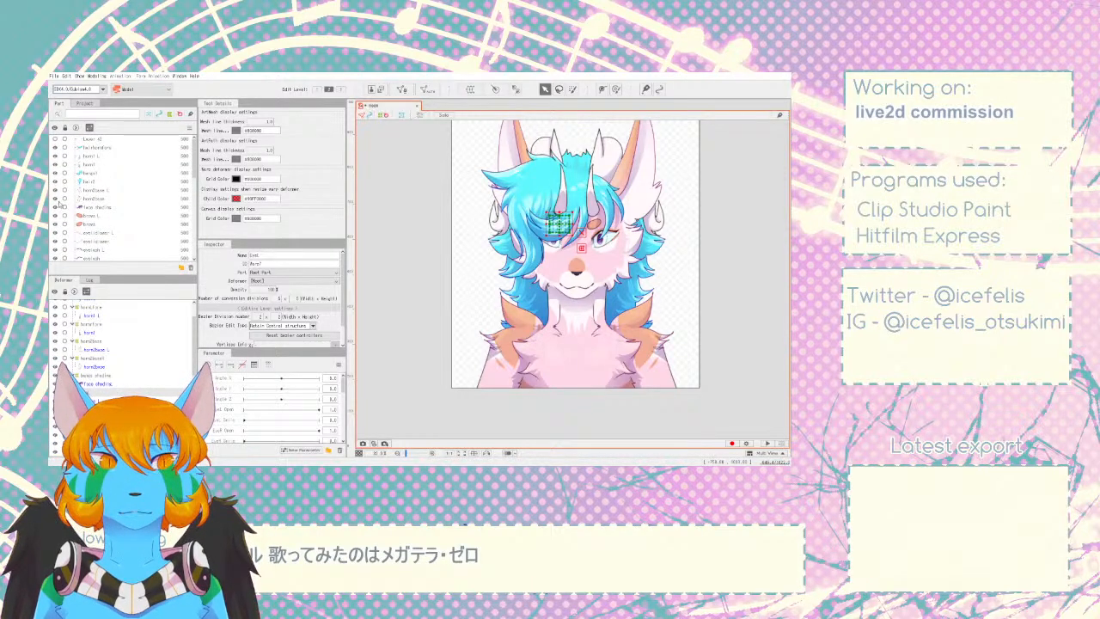
{"action": "scroll", "coordinate": [102, 199], "scroll_direction": "down", "scroll_amount": 3}
{"action": "scroll", "coordinate": [102, 200], "scroll_direction": "down", "scroll_amount": 3}
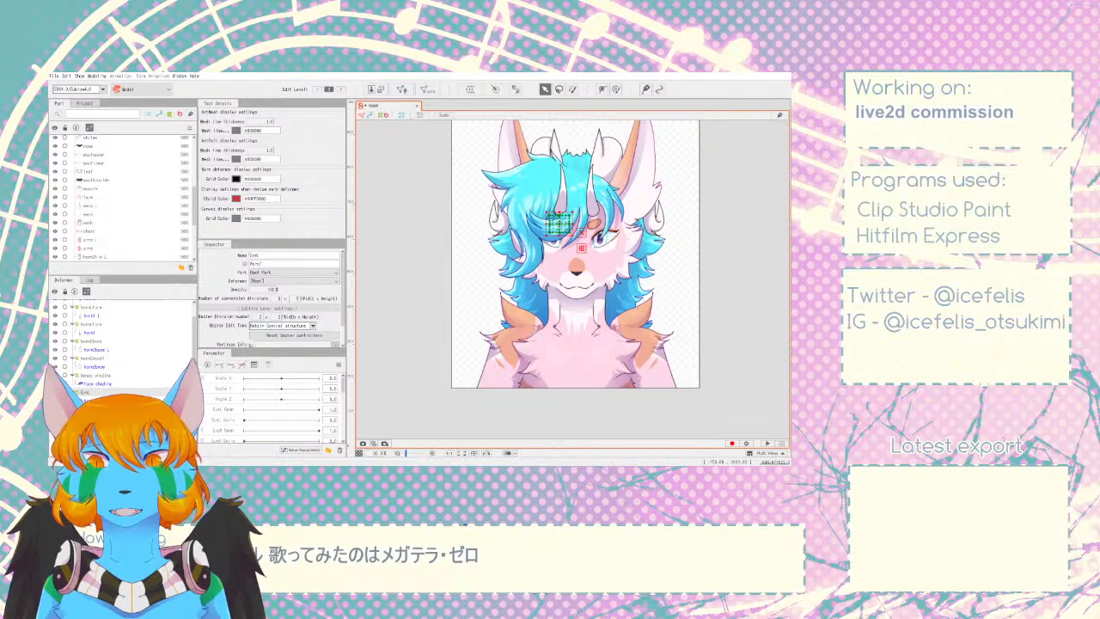
{"action": "scroll", "coordinate": [95, 369], "scroll_direction": "down", "scroll_amount": 1}
{"action": "left_click_drag", "start_coordinate": [85, 387], "coordinate": [84, 362]}
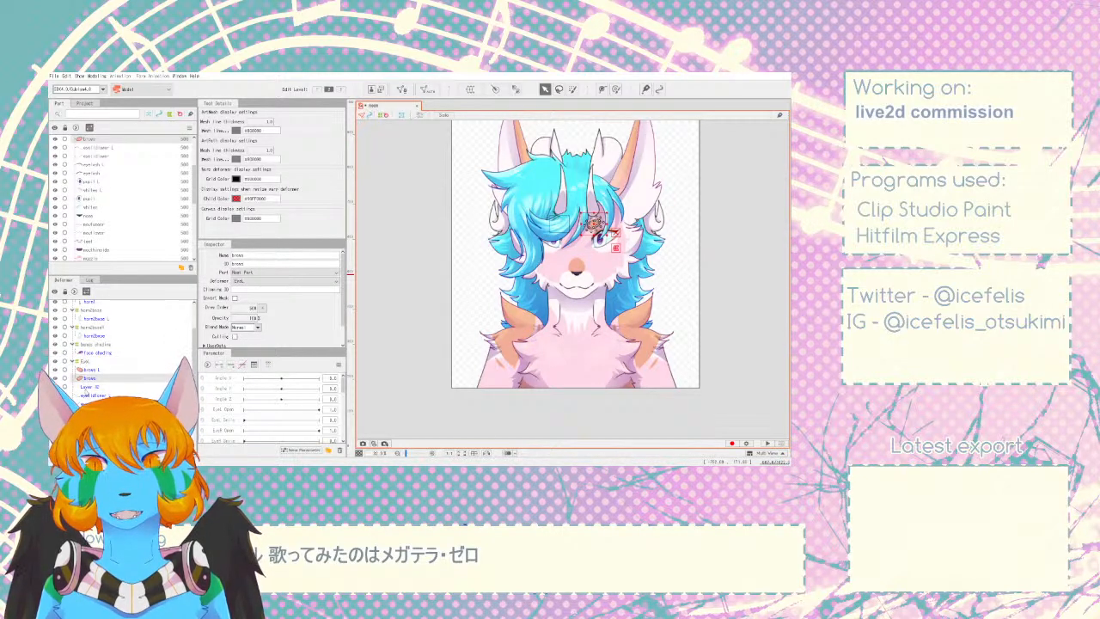
{"action": "left_click", "coordinate": [89, 395]}
{"action": "left_click", "coordinate": [93, 405]}
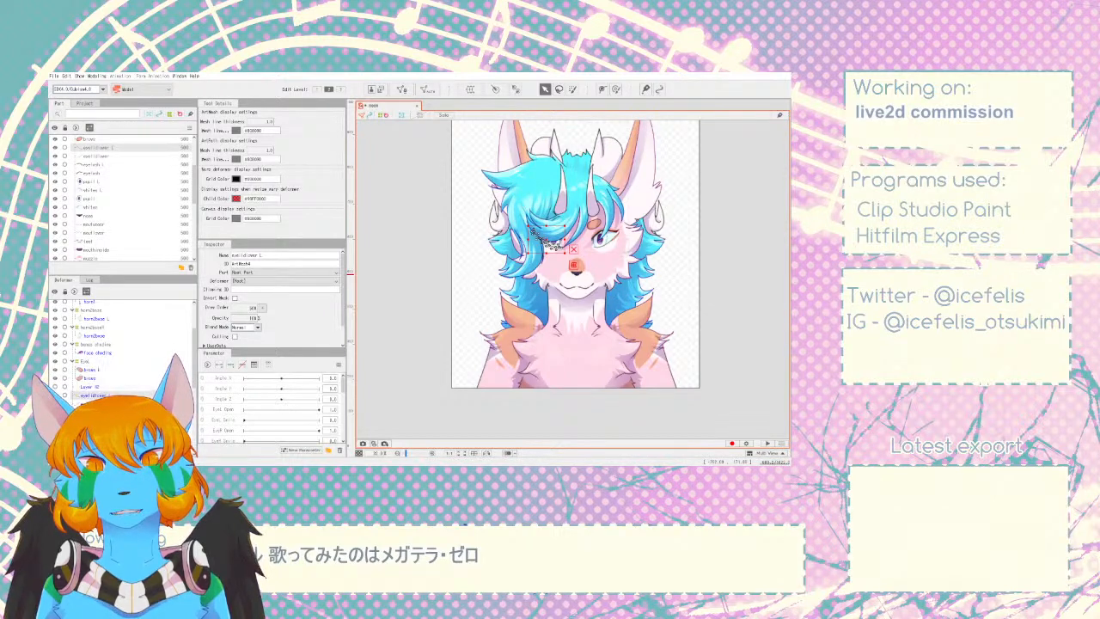
{"action": "left_click_drag", "start_coordinate": [86, 371], "coordinate": [84, 371]}
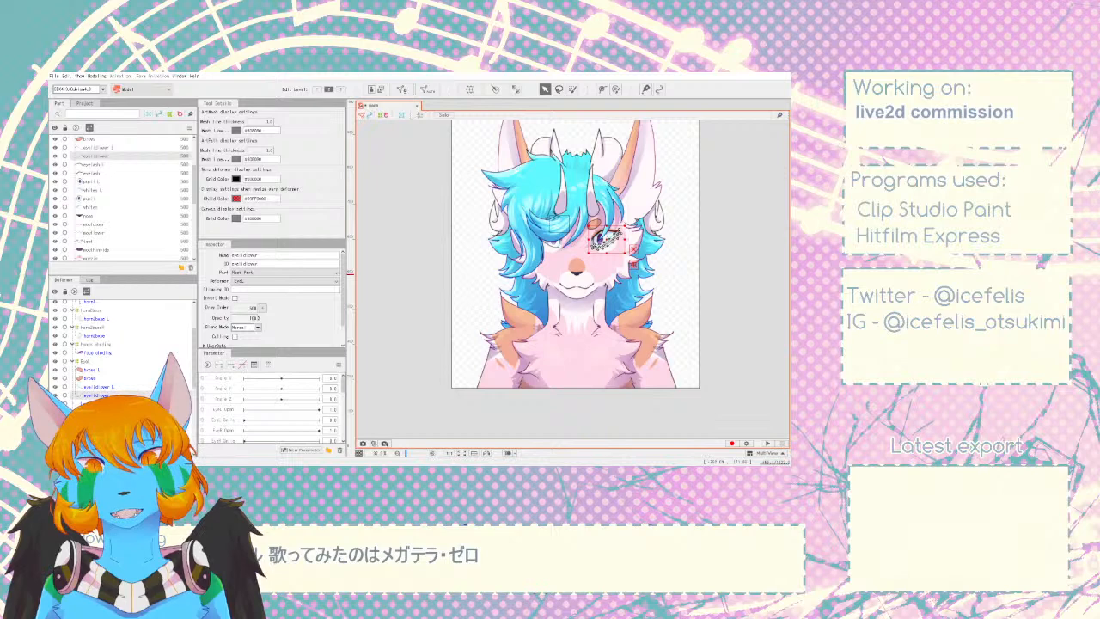
{"action": "key", "text": "ctrl+z"}
{"action": "key", "text": "ctrl+z"}
{"action": "key", "text": "ctrl+z"}
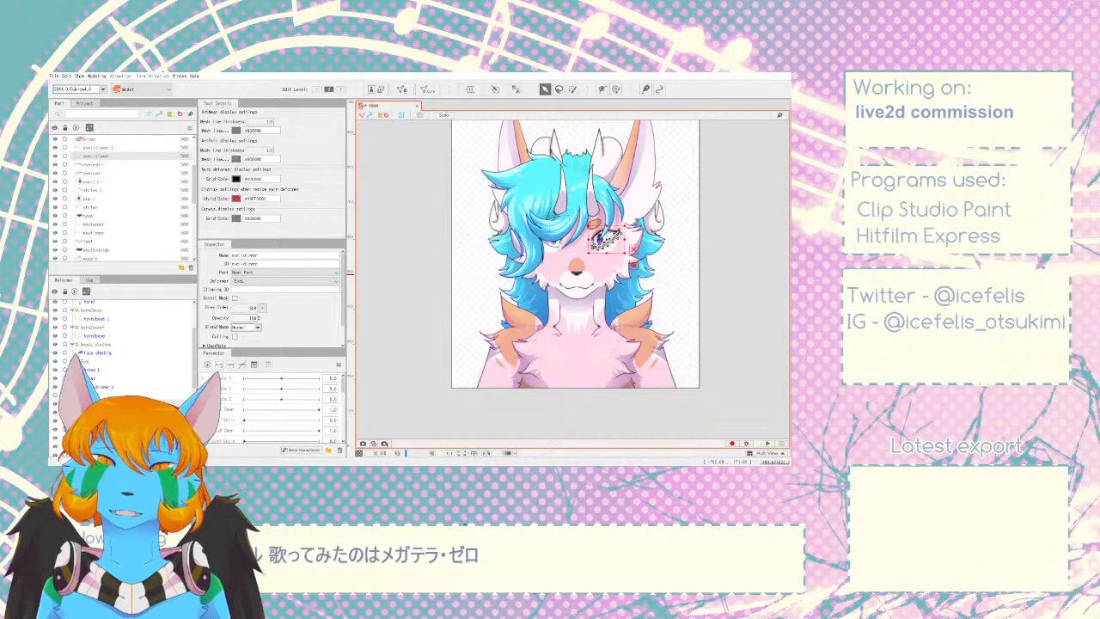
- Move the lower eyelid, pupil, whites and eyelash layers marked L into the EyeL deformer and collapse it
{"action": "left_click_drag", "start_coordinate": [93, 398], "coordinate": [84, 333]}
{"action": "scroll", "coordinate": [88, 383], "scroll_direction": "down", "scroll_amount": 1}
{"action": "left_click", "coordinate": [93, 190]}
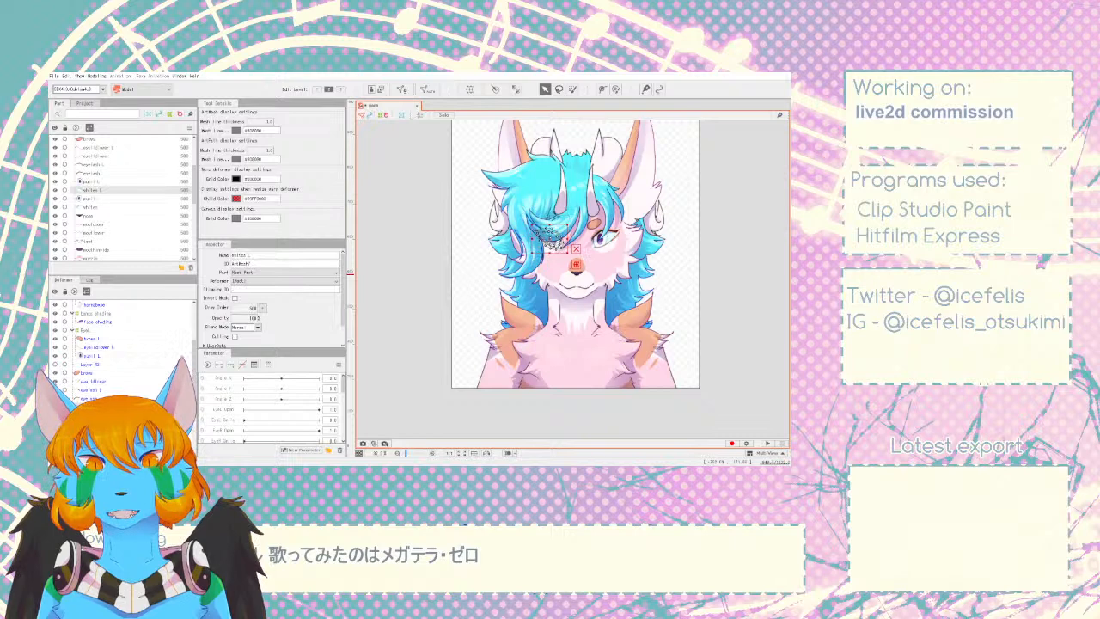
{"action": "left_click_drag", "start_coordinate": [83, 380], "coordinate": [76, 335]}
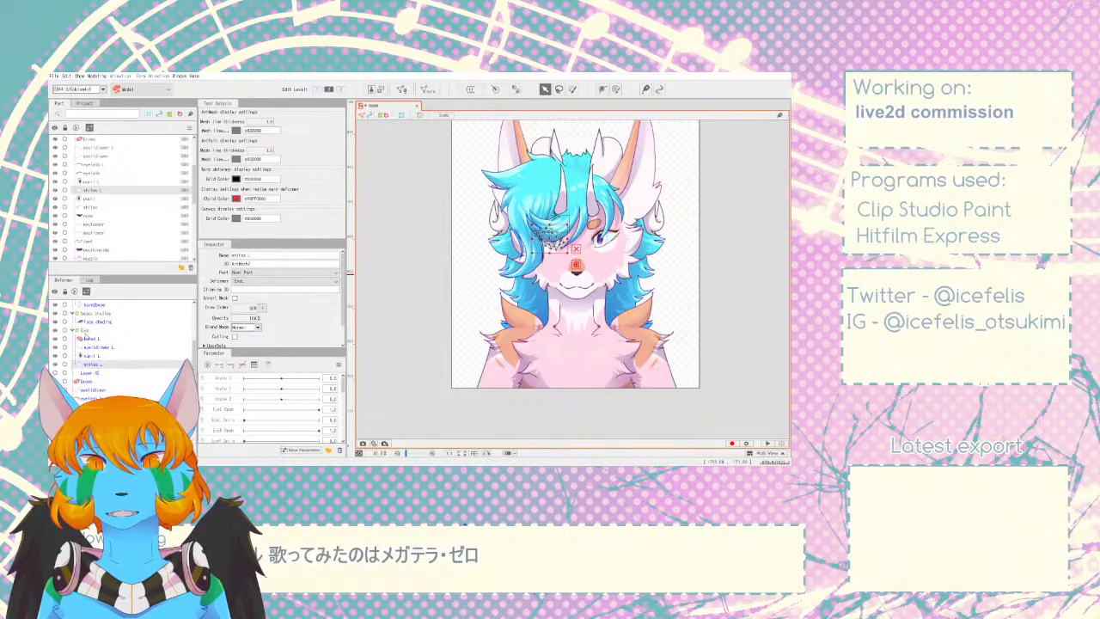
{"action": "left_click", "coordinate": [72, 332]}
{"action": "left_click", "coordinate": [86, 347]}
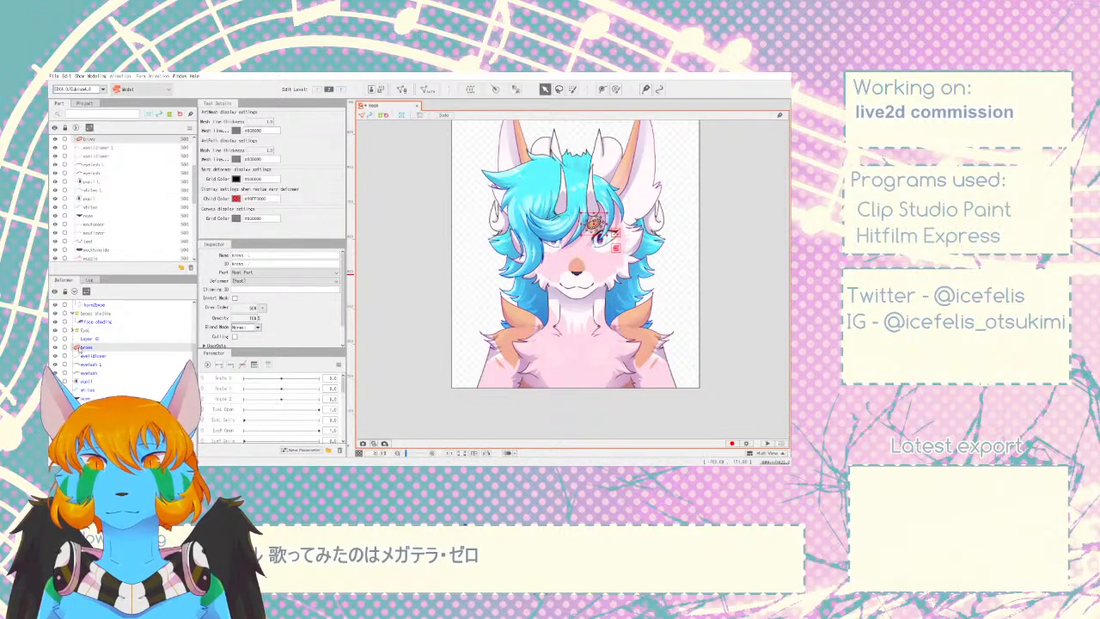
{"action": "left_click_drag", "start_coordinate": [88, 364], "coordinate": [84, 334]}
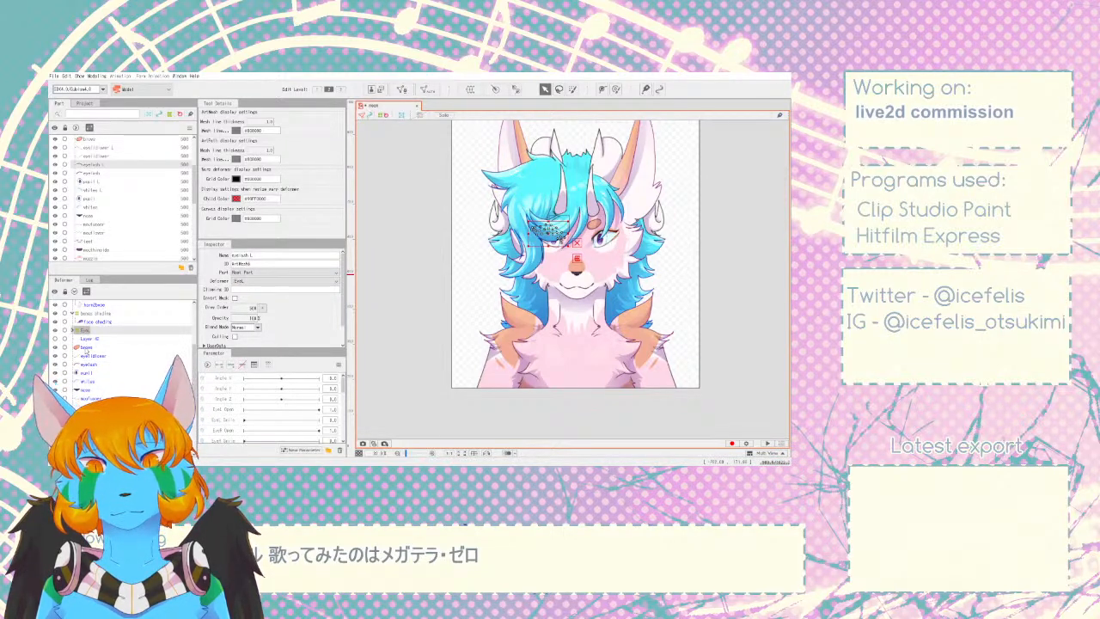
- Create a warp deformer around the unmarked brow, move that eye's lower eyelid, eyelash, pupil and whites into it, and collapse it
{"action": "left_click", "coordinate": [87, 347]}
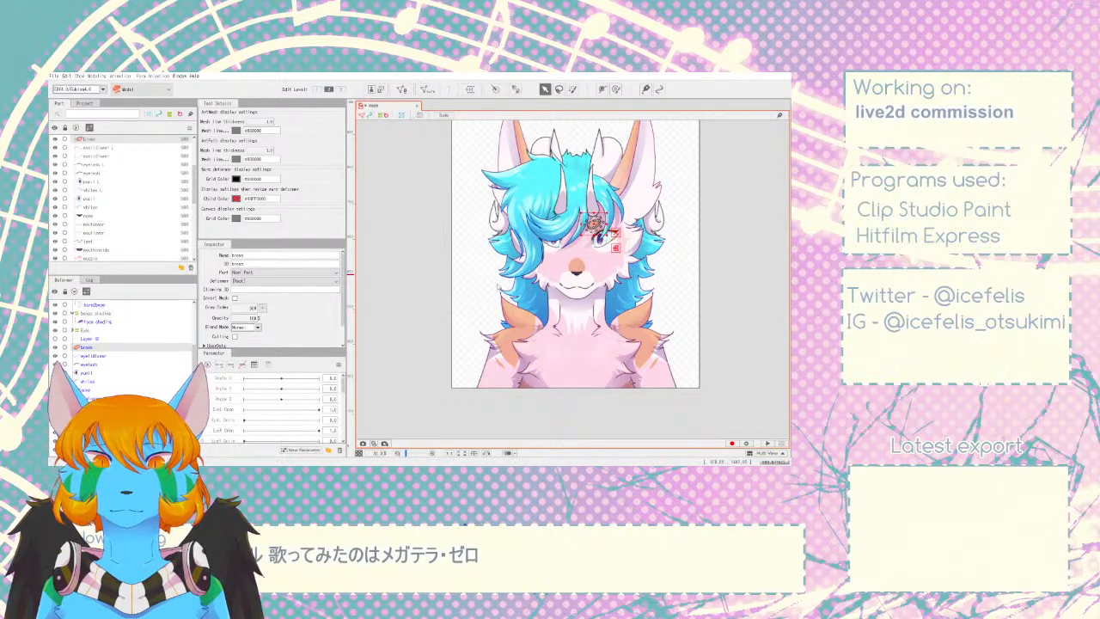
{"action": "left_click", "coordinate": [525, 405]}
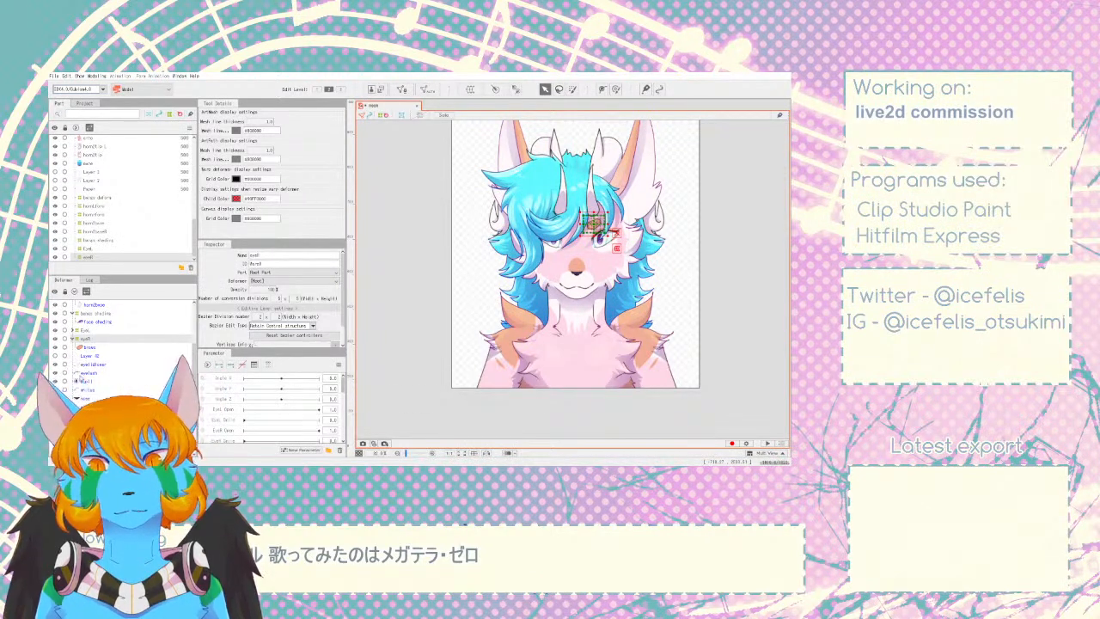
{"action": "left_click_drag", "start_coordinate": [85, 364], "coordinate": [85, 340]}
{"action": "left_click_drag", "start_coordinate": [86, 389], "coordinate": [85, 341]}
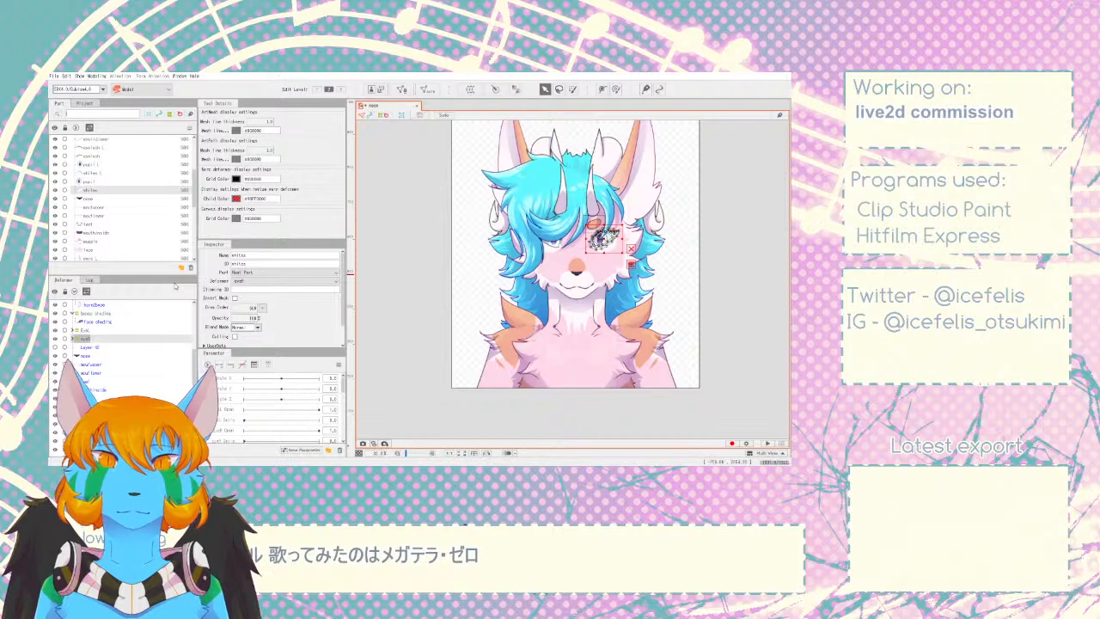
{"action": "left_click", "coordinate": [106, 338]}
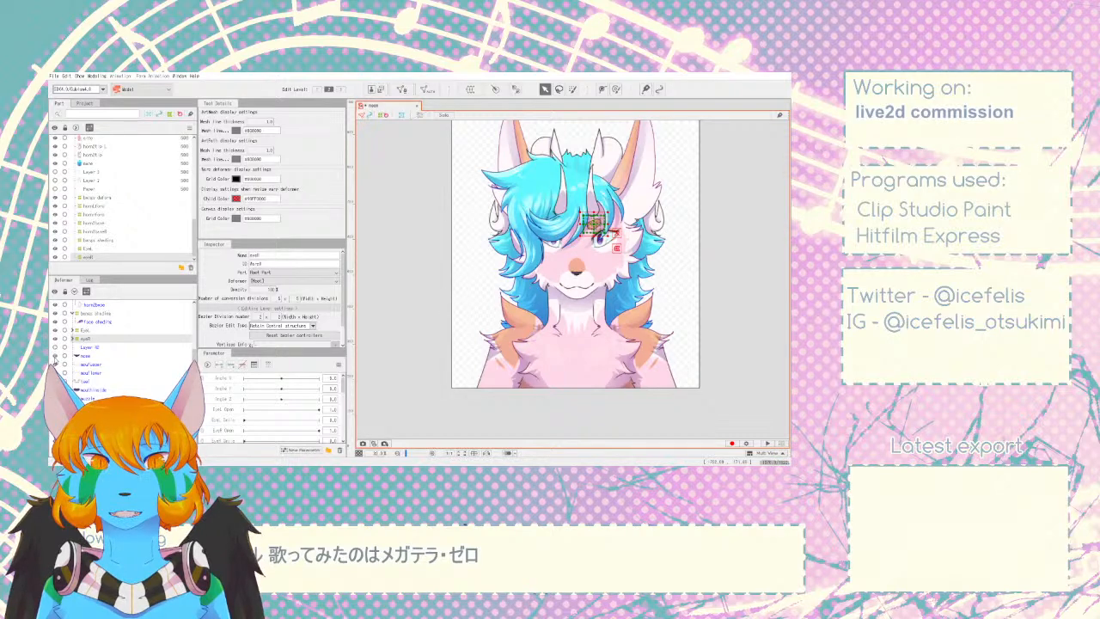
- Create a warp deformer named muzzle around the nose layer and move the upper mouth layer into it
{"action": "left_click", "coordinate": [85, 355]}
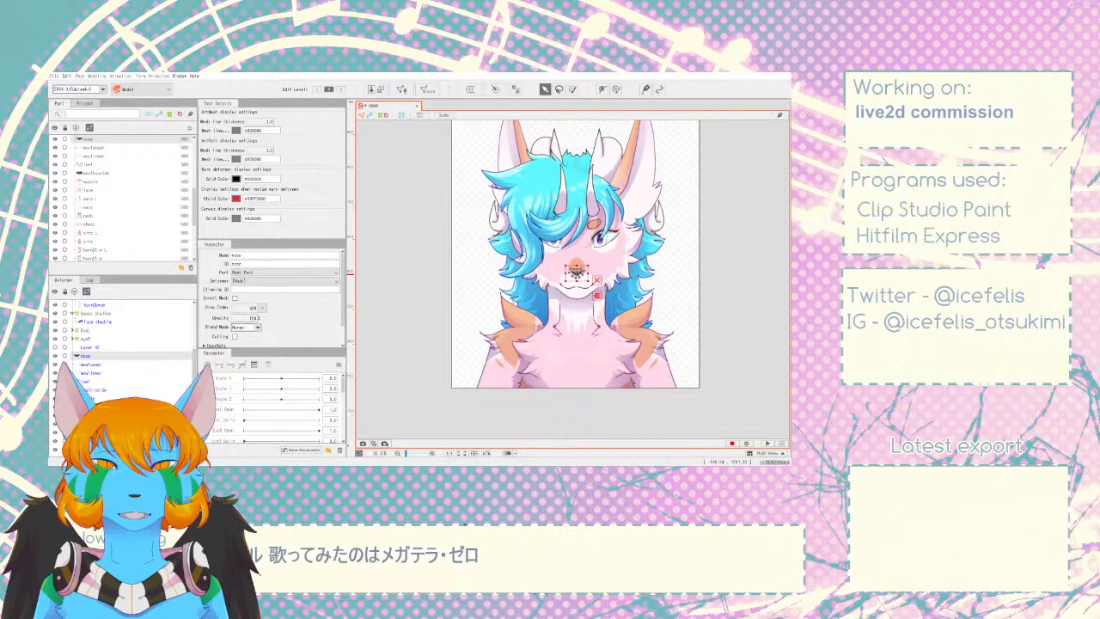
{"action": "left_click", "coordinate": [507, 399]}
{"action": "left_click", "coordinate": [90, 373]}
{"action": "left_click_drag", "start_coordinate": [72, 373], "coordinate": [82, 348]}
- Check the hidden stray layer with the purple circles beside the head and delete it
{"action": "left_click", "coordinate": [55, 373]}
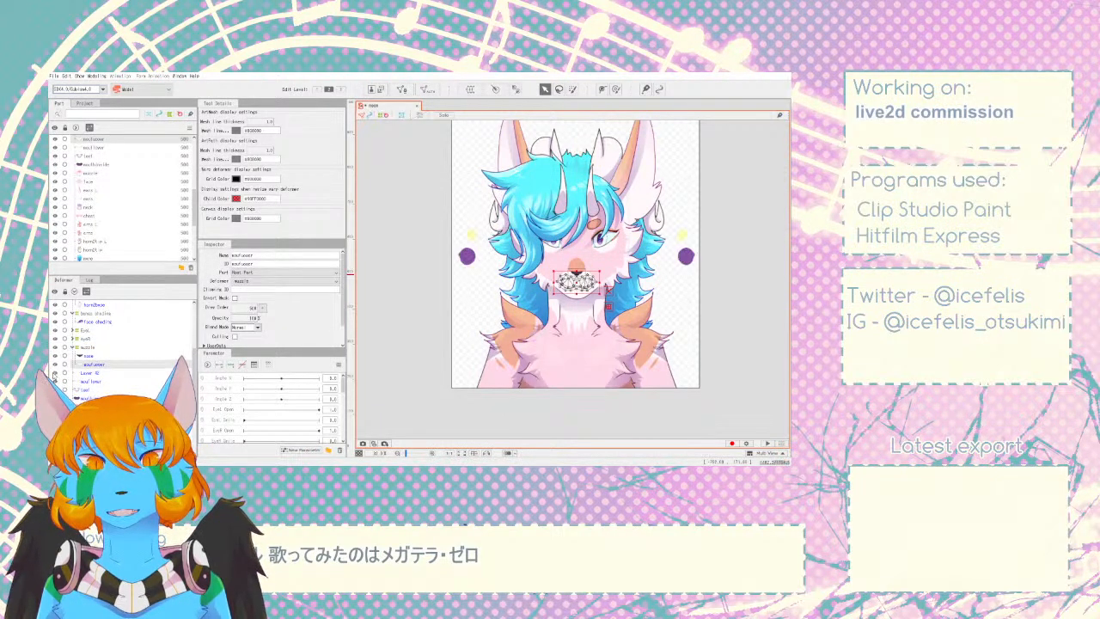
{"action": "left_click", "coordinate": [54, 373]}
{"action": "left_click", "coordinate": [85, 375]}
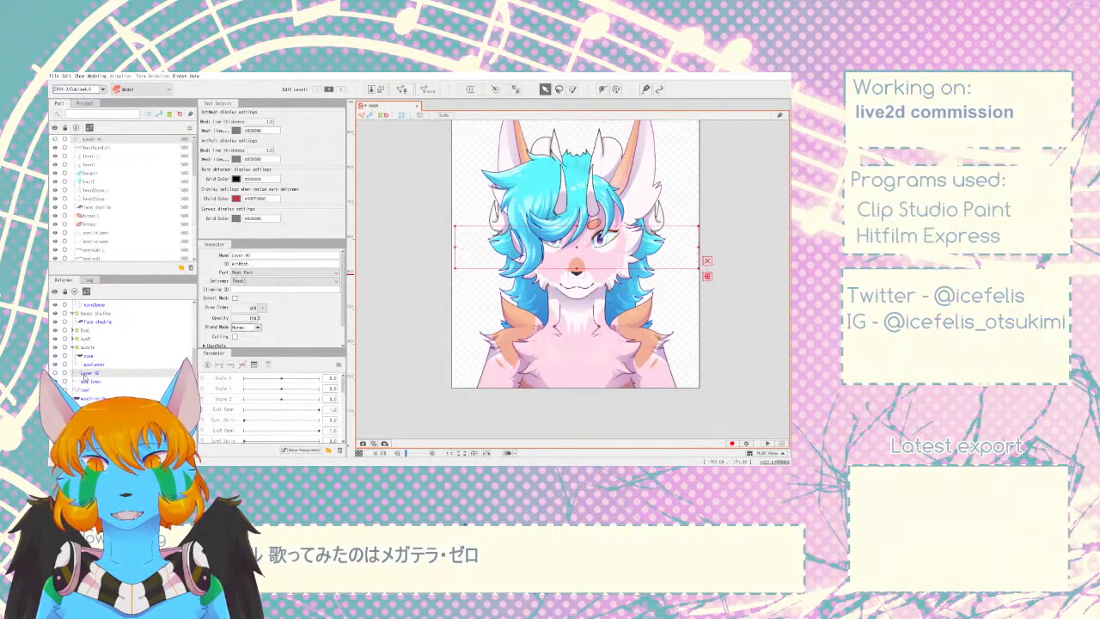
{"action": "key", "text": "Delete"}
- Move the teeth, mouth inside, muzzle and lower mouth layers into the muzzle deformer and keep it collapsed
{"action": "left_click", "coordinate": [86, 378]}
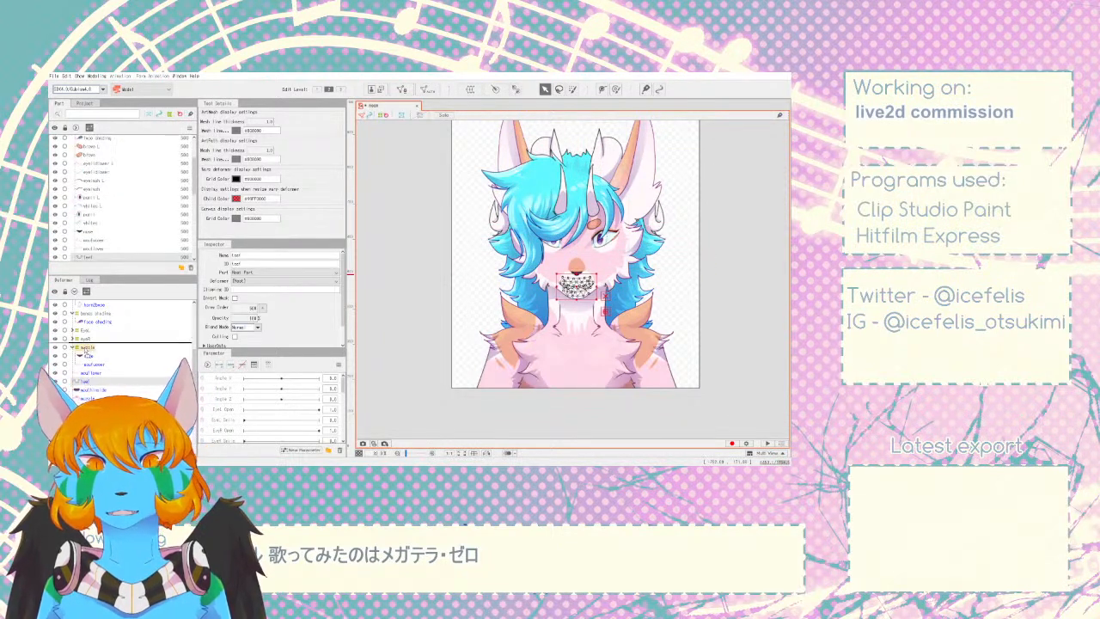
{"action": "left_click_drag", "start_coordinate": [86, 391], "coordinate": [87, 356]}
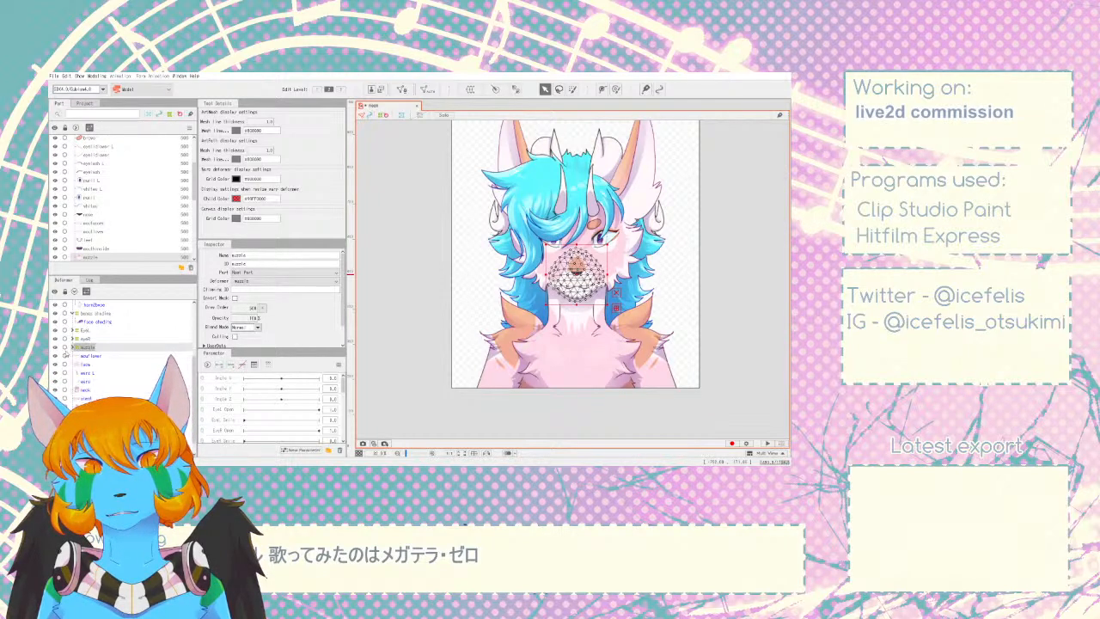
{"action": "left_click", "coordinate": [86, 355]}
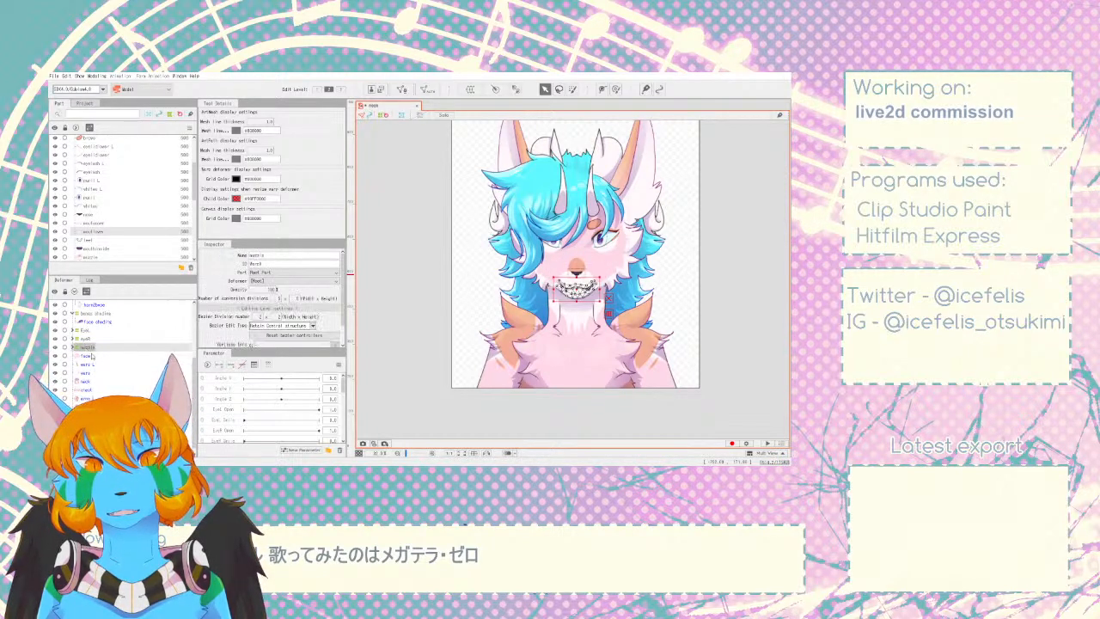
- Create a warp deformer named face around the face layer
{"action": "left_click", "coordinate": [84, 365]}
{"action": "left_click", "coordinate": [86, 356]}
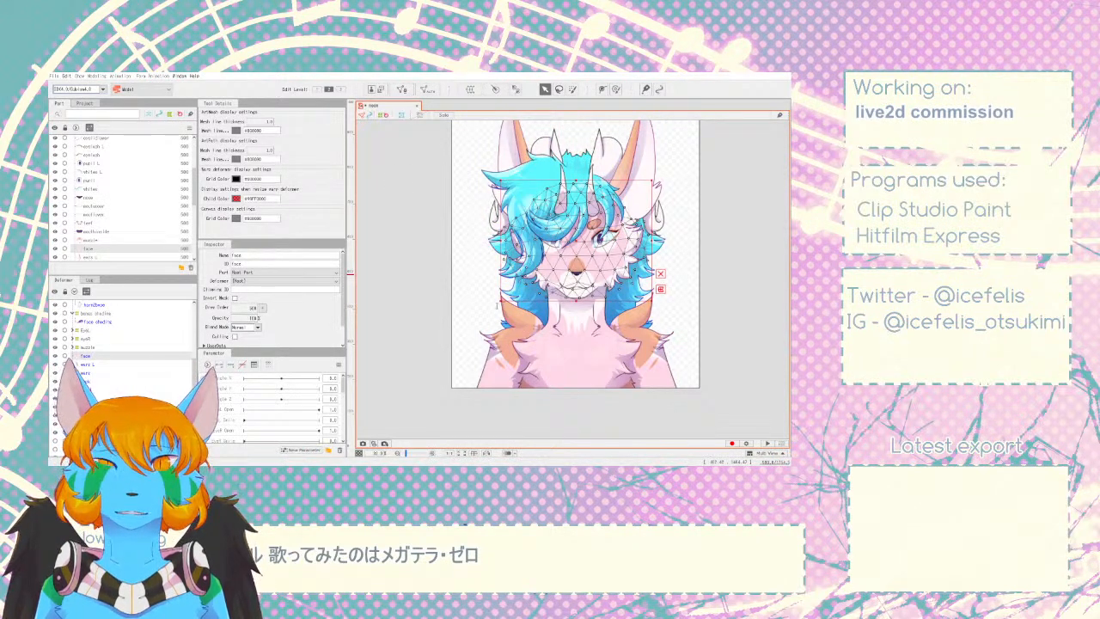
{"action": "left_click", "coordinate": [458, 404]}
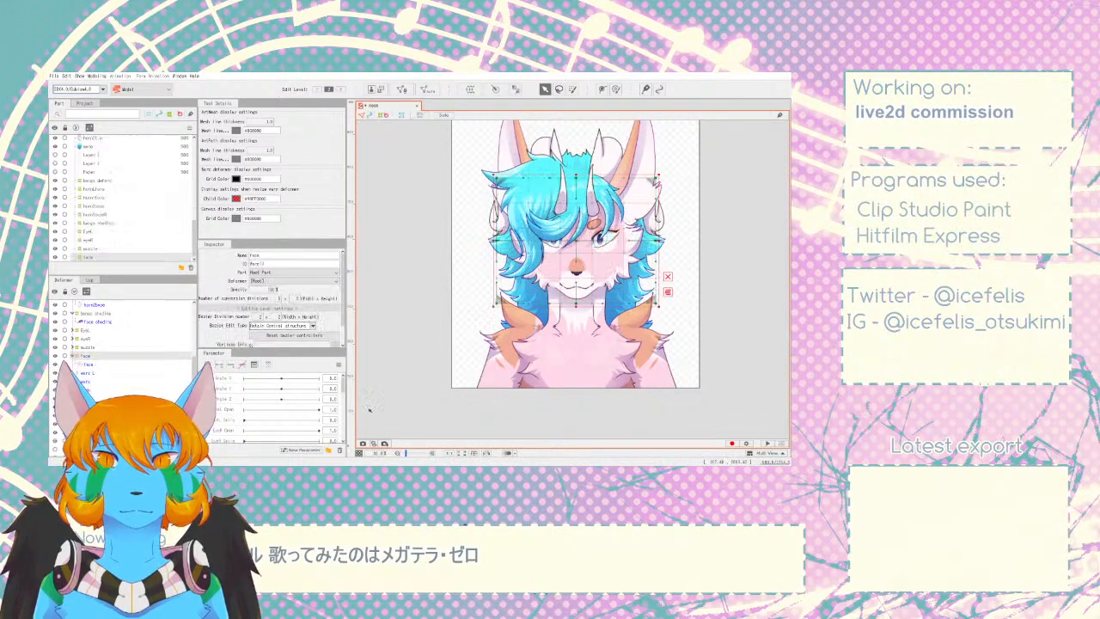
- Create separate warp deformers named earL and earR around the two ear layers
{"action": "left_click", "coordinate": [85, 364]}
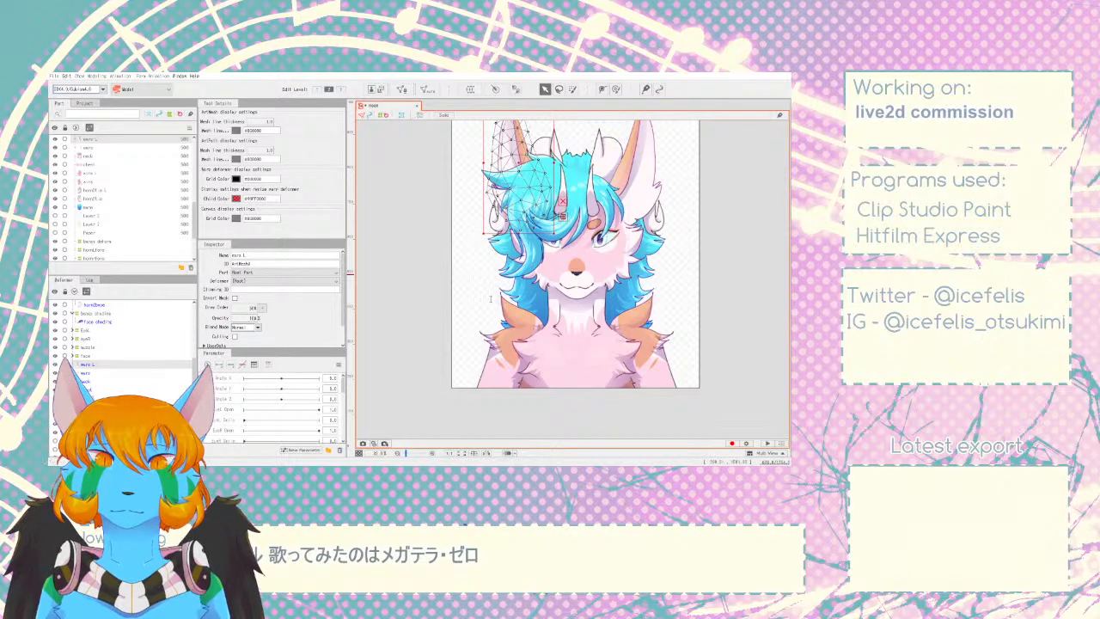
{"action": "left_click", "coordinate": [507, 403]}
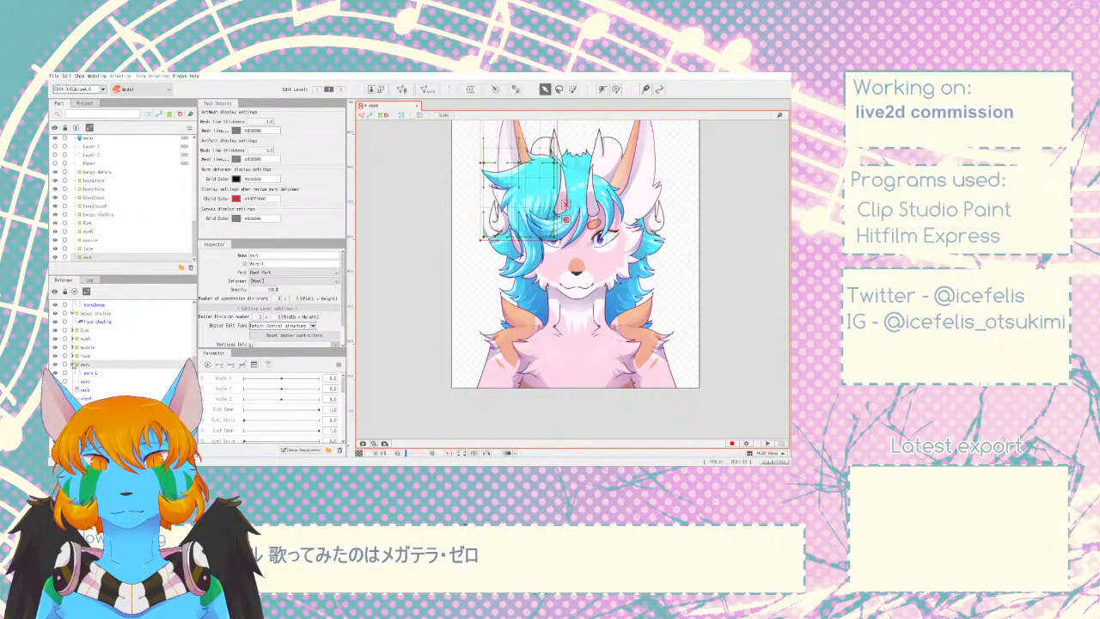
{"action": "left_click", "coordinate": [85, 375]}
{"action": "scroll", "coordinate": [362, 315], "scroll_direction": "down", "scroll_amount": 2}
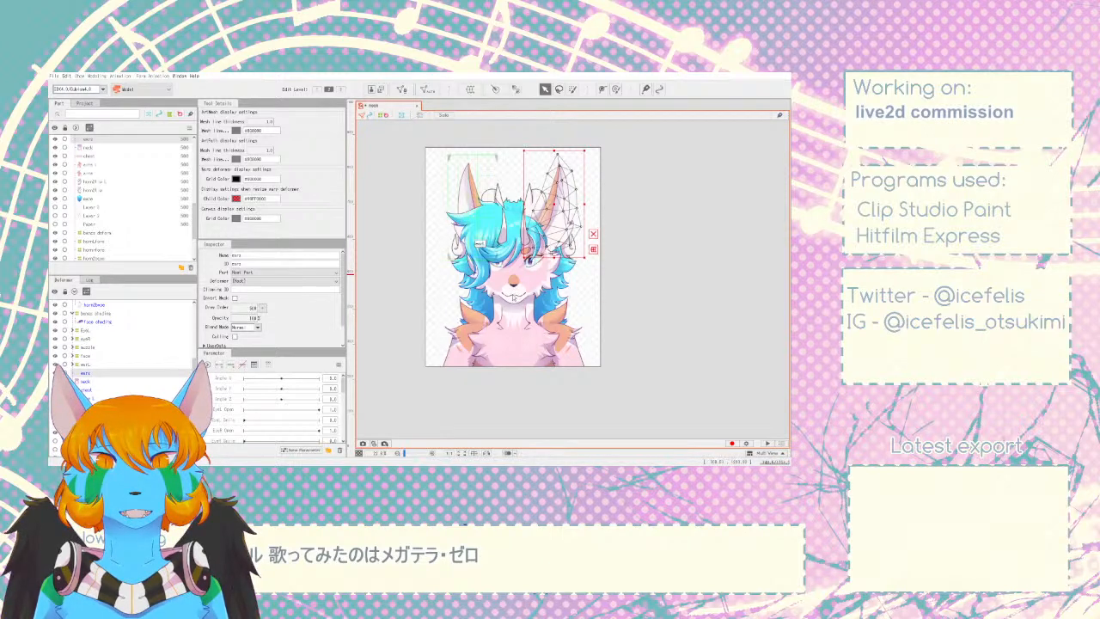
{"action": "left_click", "coordinate": [496, 399]}
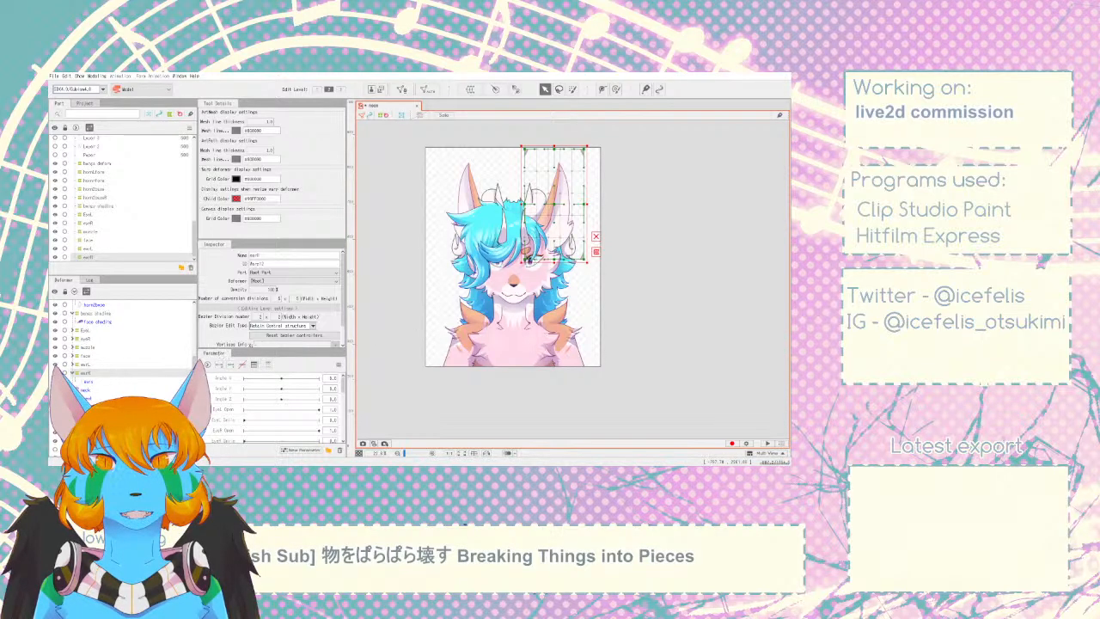
- Move the two outer horn tip layers into the horn2base deformers of their matching sides
{"action": "left_click", "coordinate": [85, 380]}
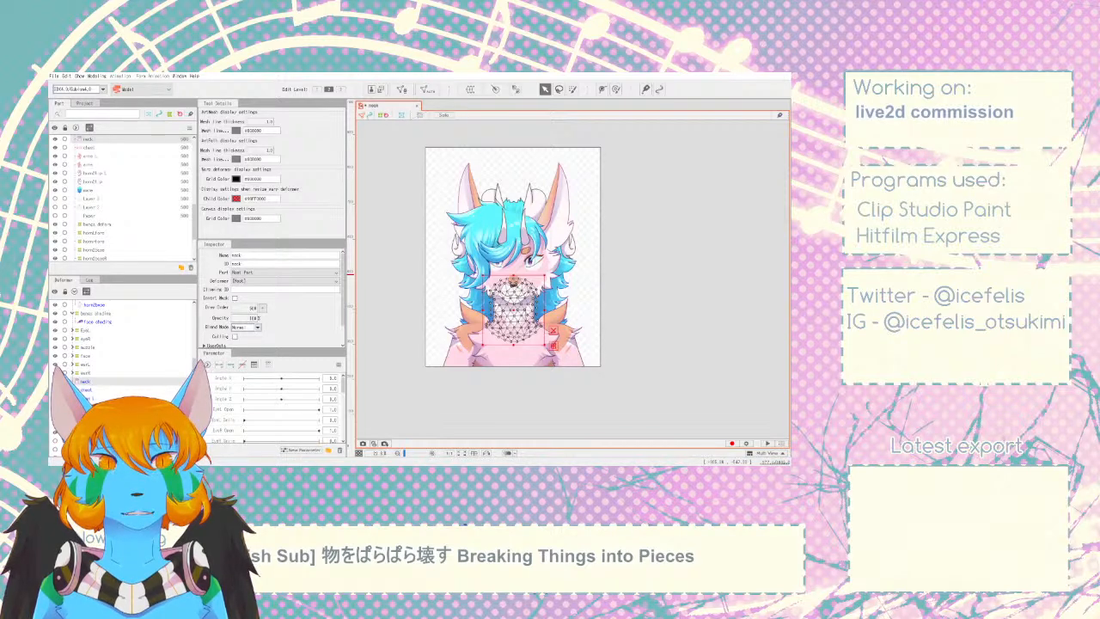
{"action": "scroll", "coordinate": [120, 343], "scroll_direction": "down", "scroll_amount": 1}
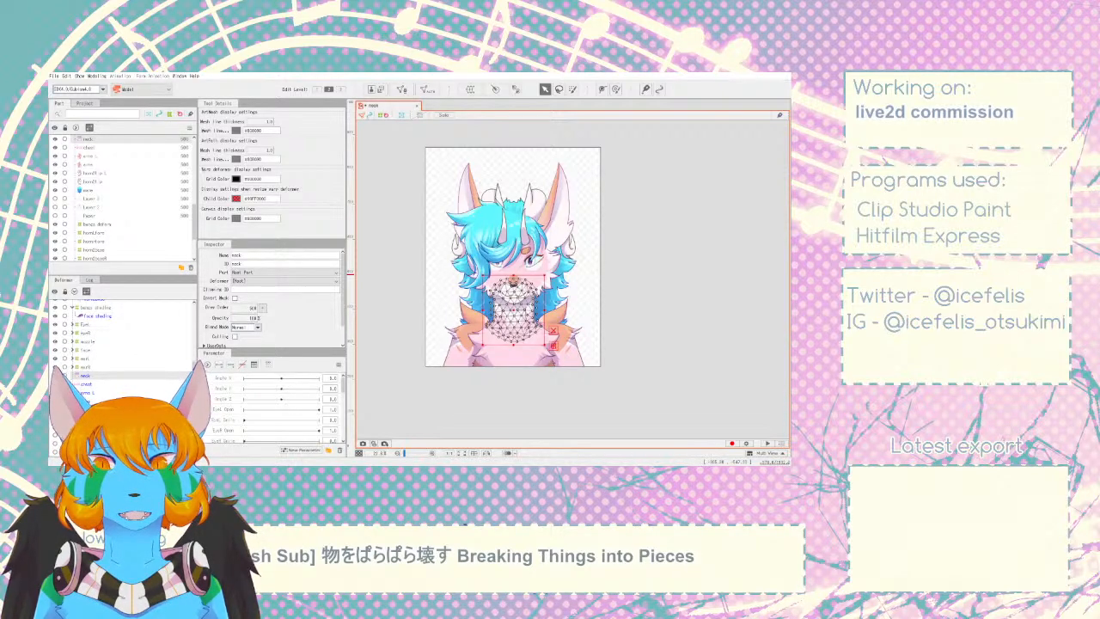
{"action": "left_click", "coordinate": [96, 173]}
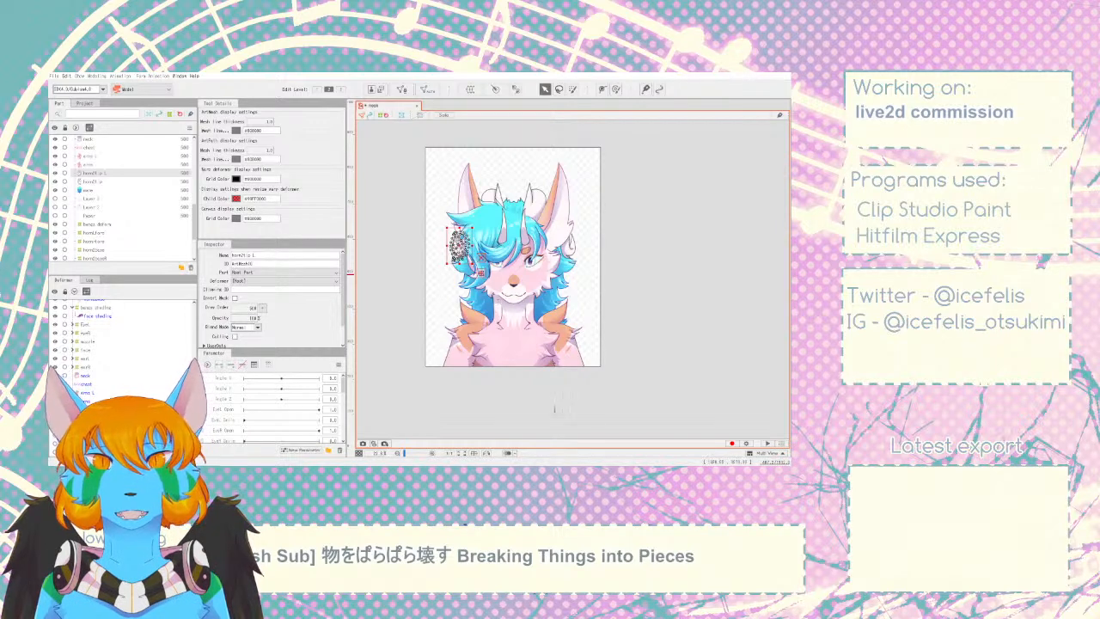
{"action": "left_click_drag", "start_coordinate": [90, 410], "coordinate": [92, 305]}
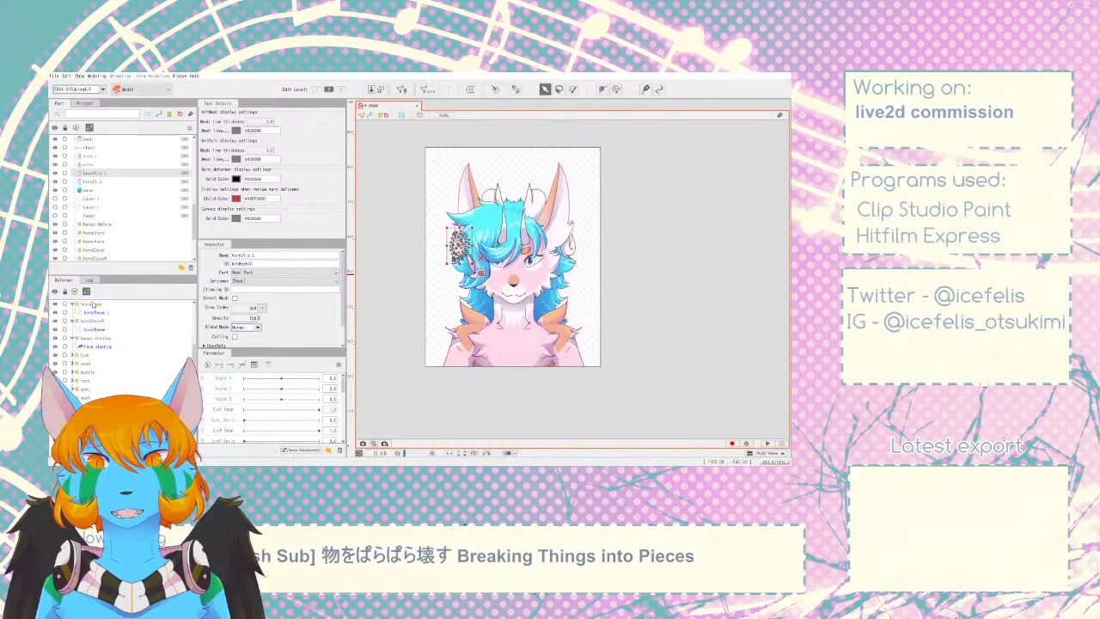
{"action": "scroll", "coordinate": [96, 369], "scroll_direction": "down", "scroll_amount": 2}
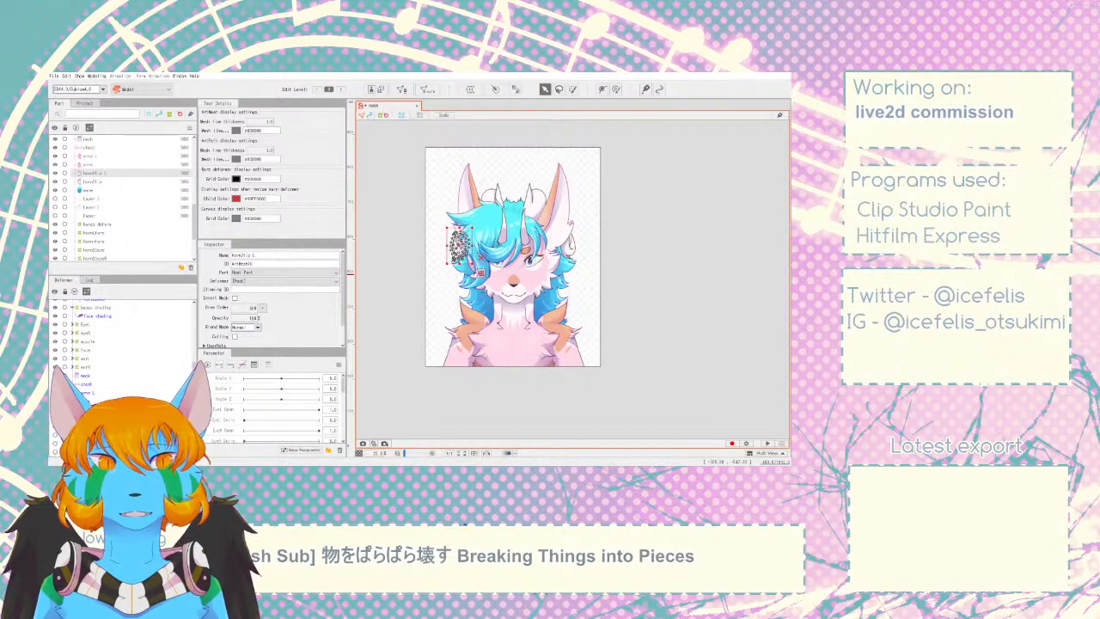
{"action": "scroll", "coordinate": [81, 311], "scroll_direction": "up", "scroll_amount": 2}
{"action": "left_click_drag", "start_coordinate": [83, 311], "coordinate": [84, 307]}
{"action": "left_click_drag", "start_coordinate": [93, 419], "coordinate": [104, 330]}
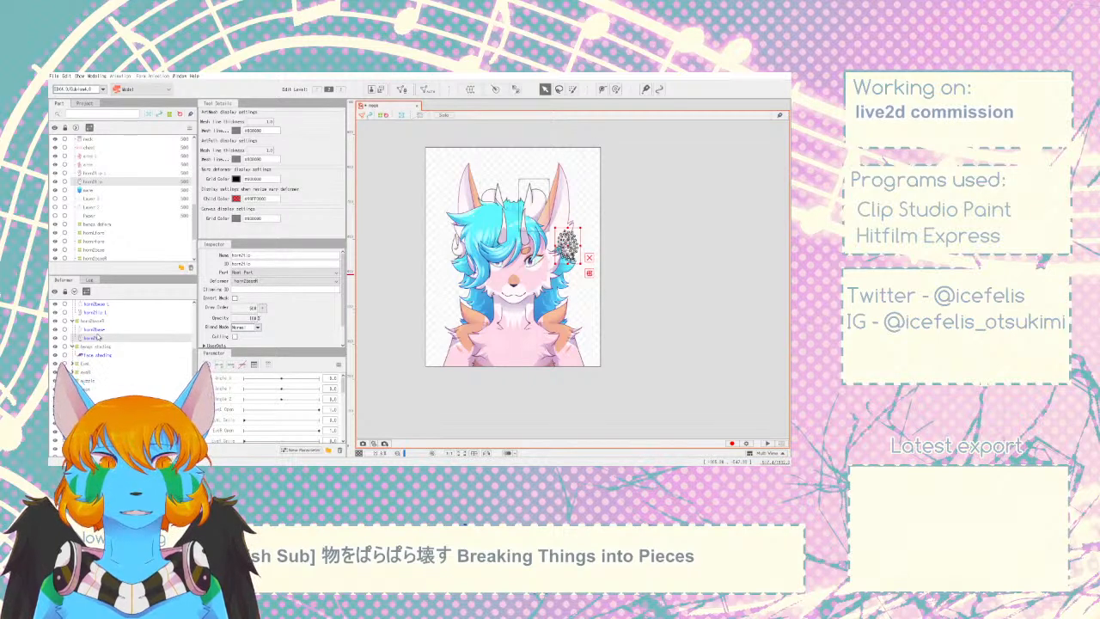
- Create separate warp deformers named armL and armR around the two arm layers and collapse them
{"action": "scroll", "coordinate": [74, 354], "scroll_direction": "down", "scroll_amount": 1}
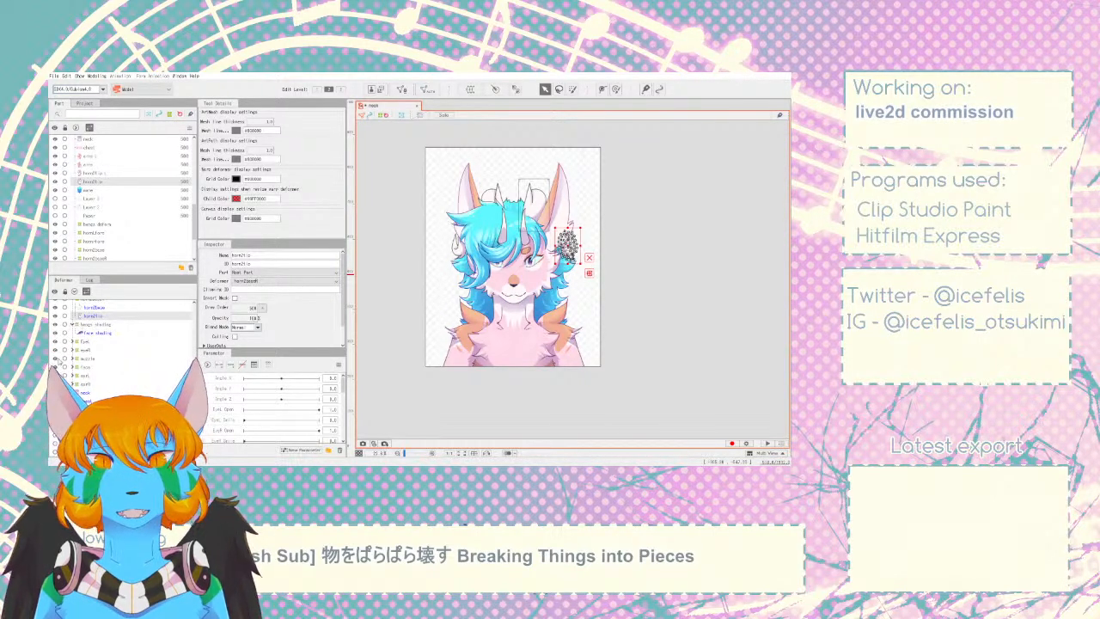
{"action": "left_click", "coordinate": [99, 409]}
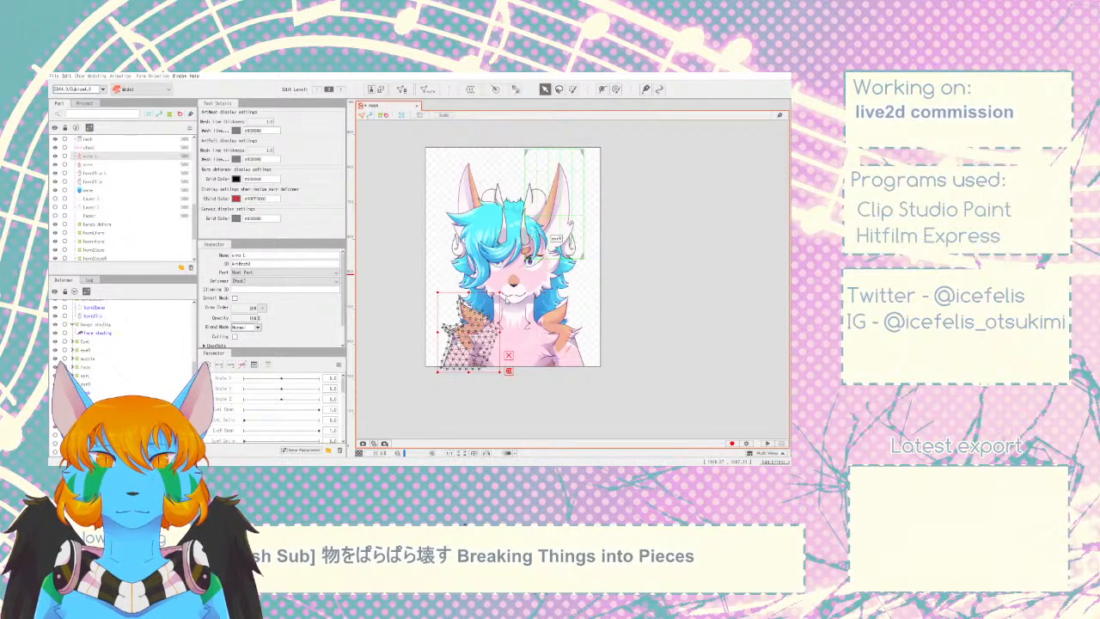
{"action": "left_click", "coordinate": [509, 403]}
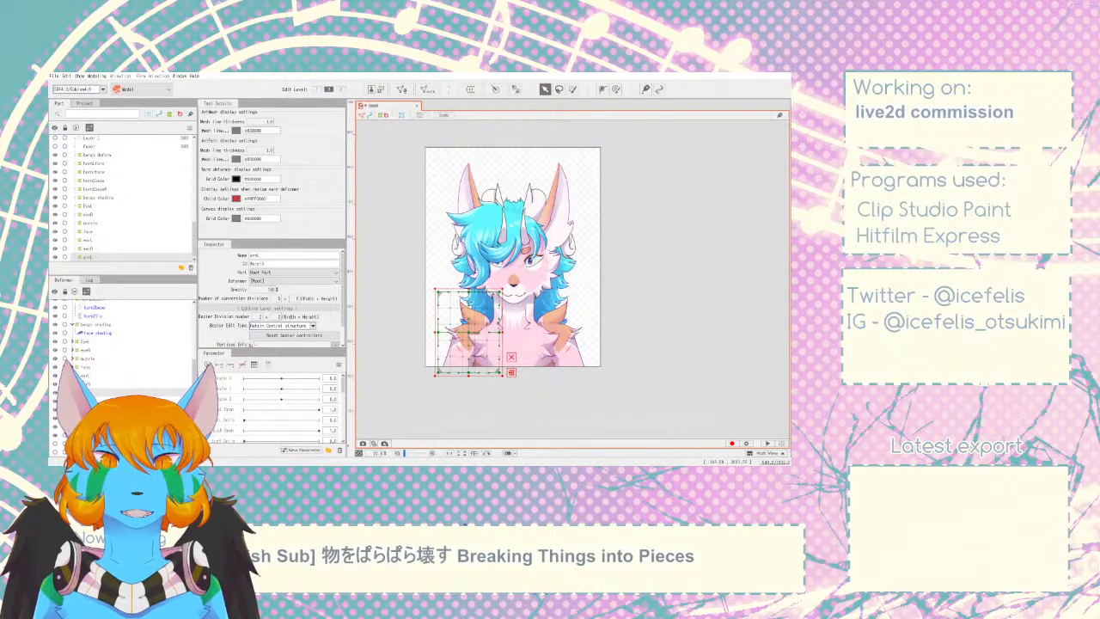
{"action": "left_click", "coordinate": [99, 410]}
{"action": "left_click", "coordinate": [560, 332]}
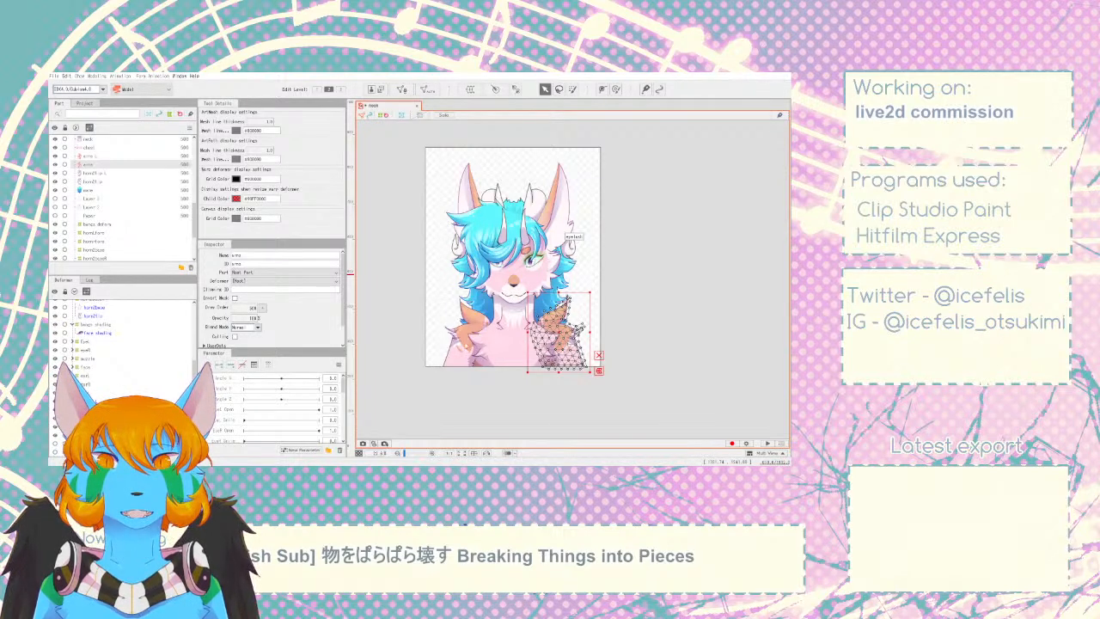
{"action": "left_click", "coordinate": [503, 404]}
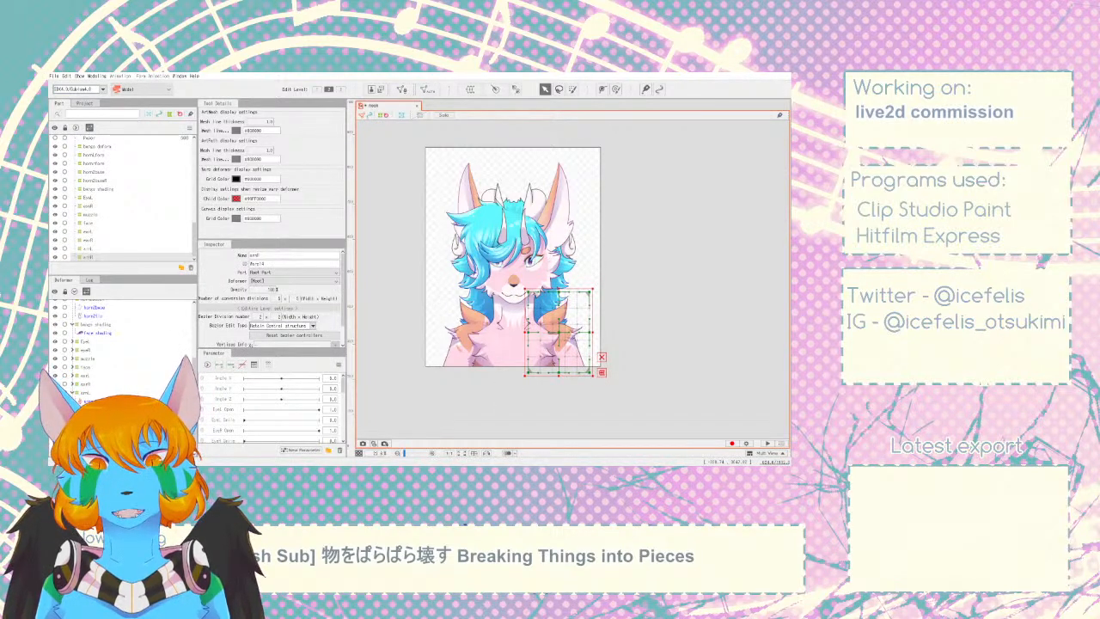
{"action": "left_click", "coordinate": [77, 400]}
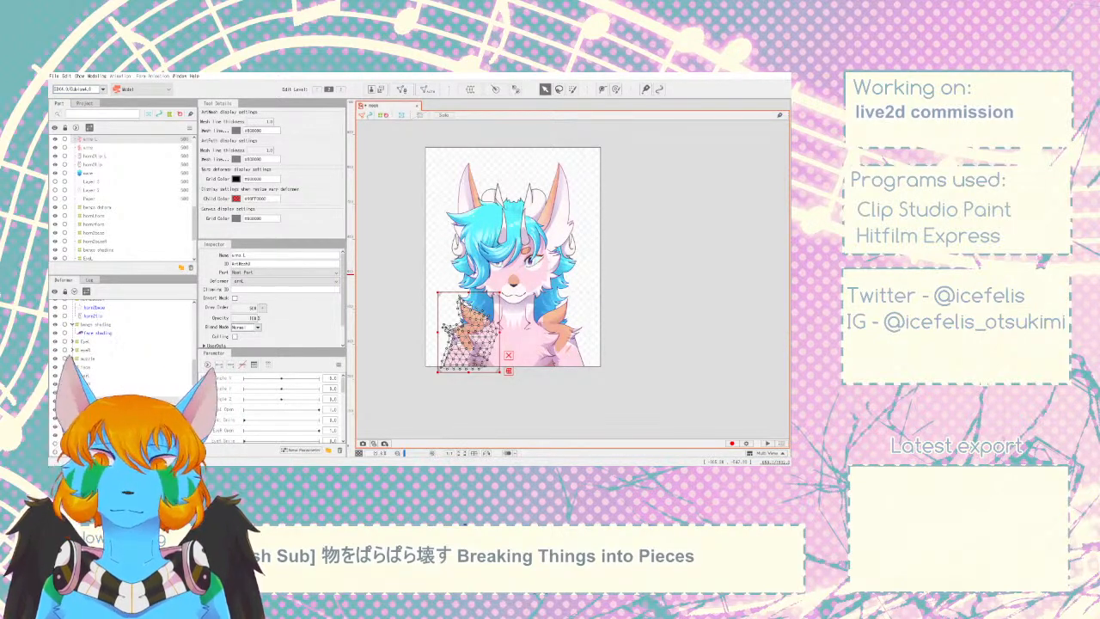
- Create warp deformers named mane and neck around the mane layer and the neck layer
{"action": "left_click", "coordinate": [89, 173]}
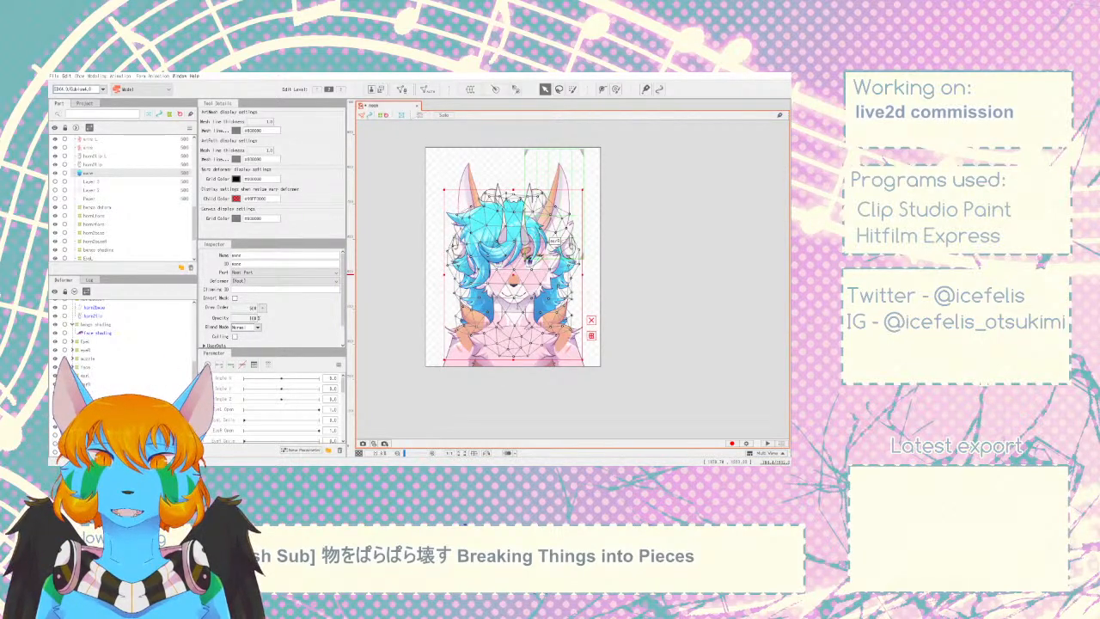
{"action": "left_click", "coordinate": [516, 402]}
{"action": "left_click", "coordinate": [513, 314]}
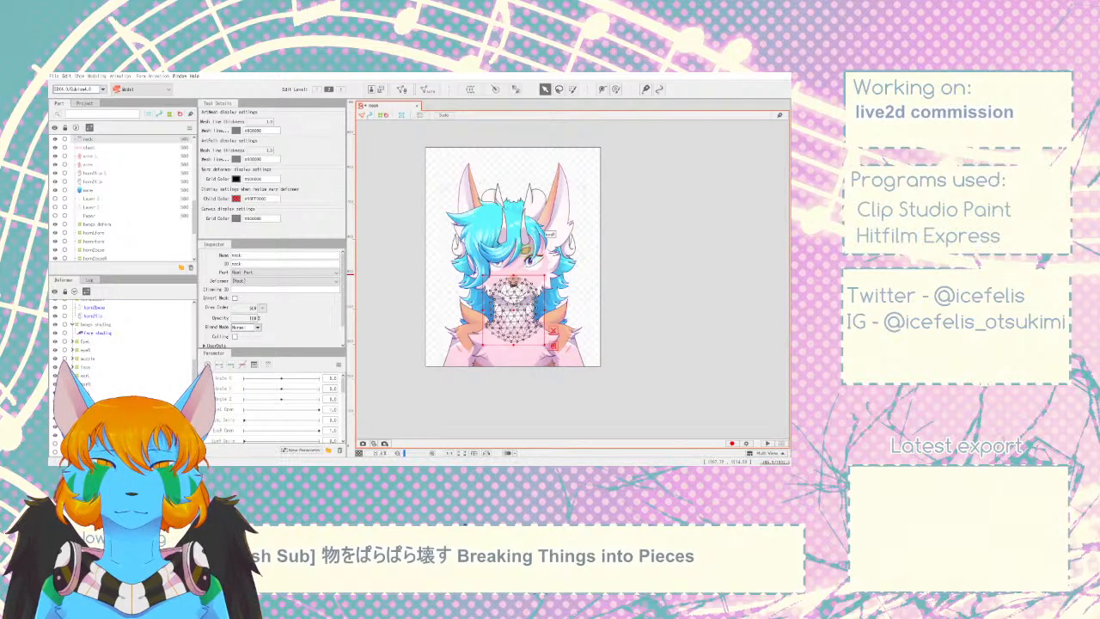
{"action": "left_click", "coordinate": [506, 400]}
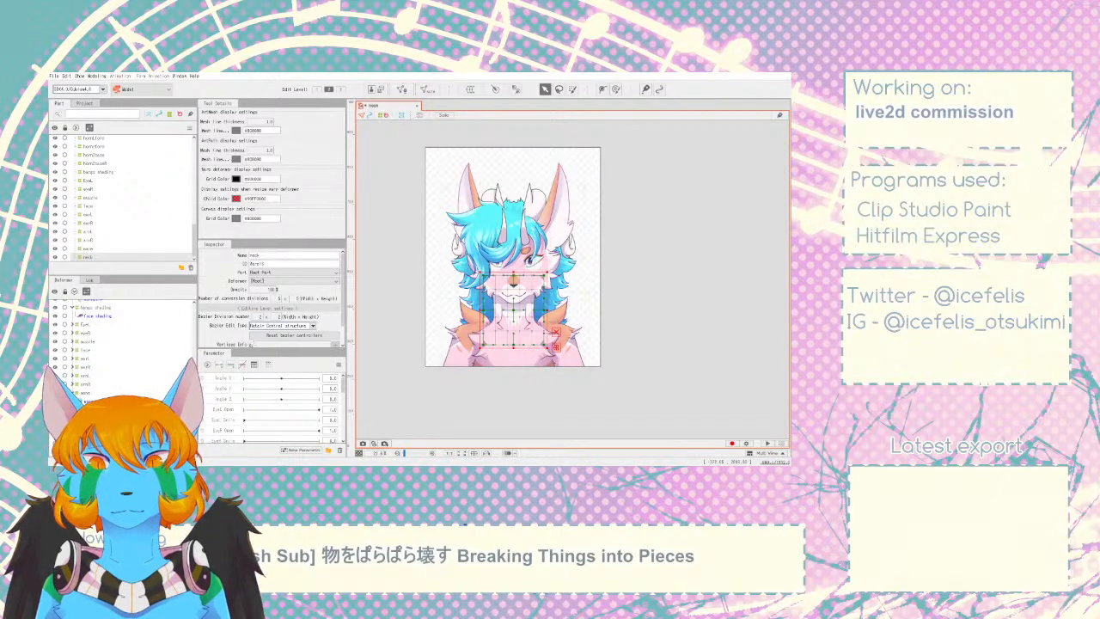
- Create a warp deformer named chest around the chest layer
{"action": "left_click", "coordinate": [511, 348]}
{"action": "left_click", "coordinate": [468, 91]}
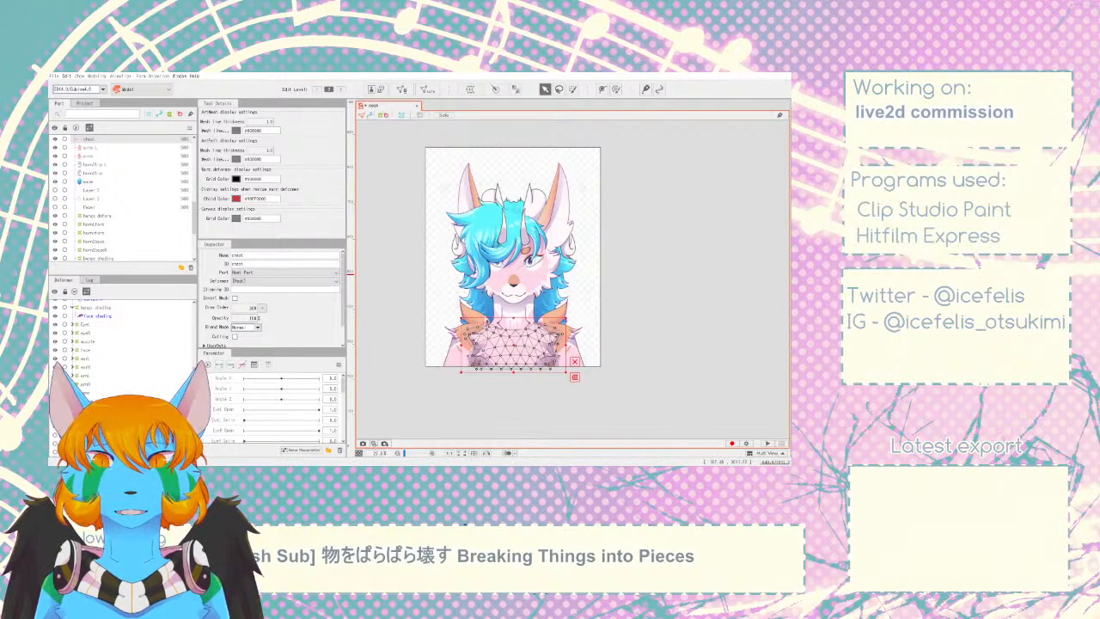
{"action": "left_click", "coordinate": [514, 401]}
- Move the muzzle, eyeR and eyeL deformers into the face deformer
{"action": "scroll", "coordinate": [72, 367], "scroll_direction": "up", "scroll_amount": 2}
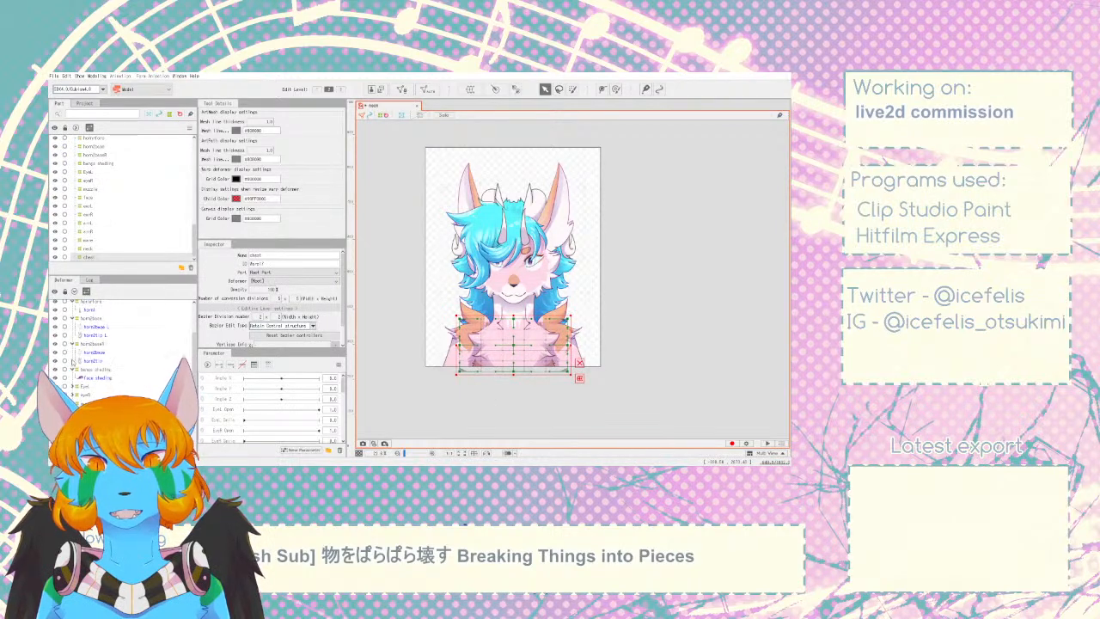
{"action": "scroll", "coordinate": [75, 393], "scroll_direction": "down", "scroll_amount": 2}
{"action": "left_click", "coordinate": [89, 373]}
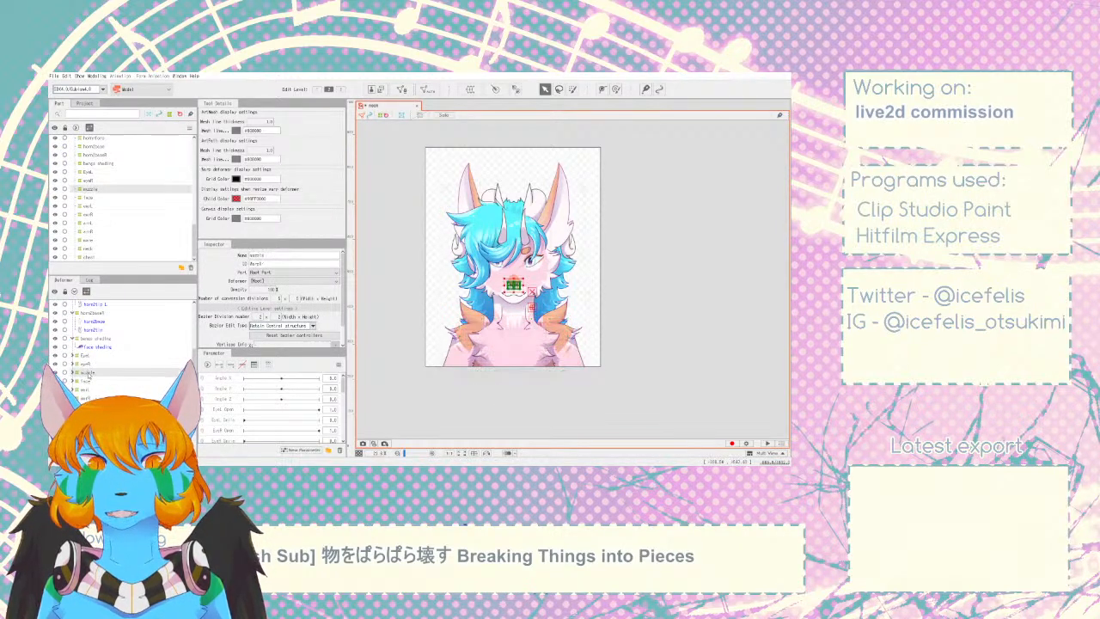
{"action": "left_click", "coordinate": [84, 385]}
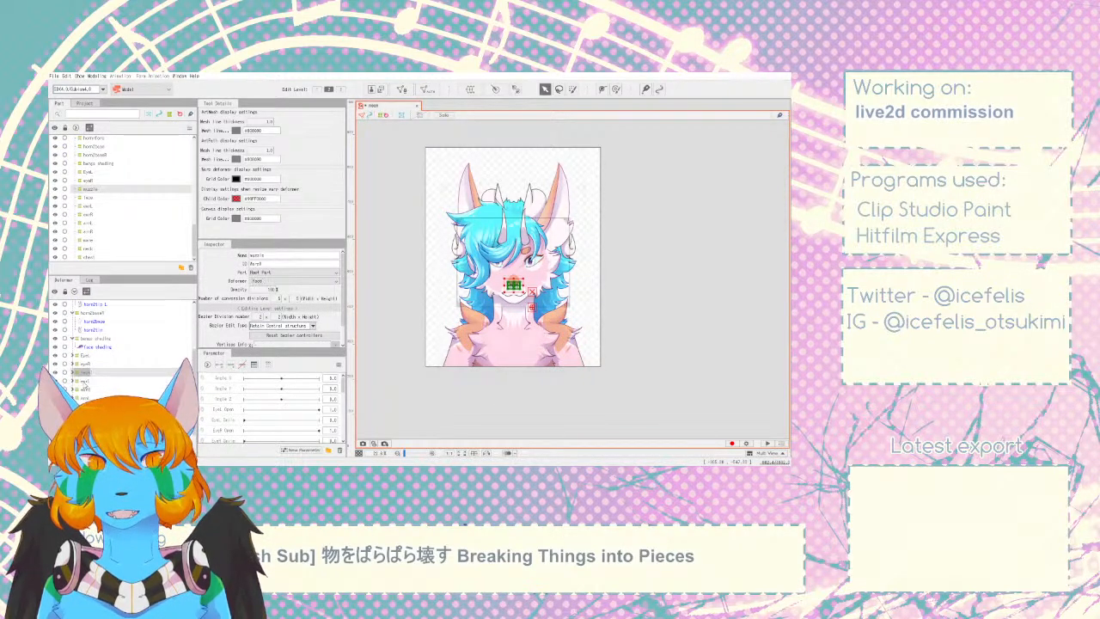
{"action": "left_click", "coordinate": [83, 365]}
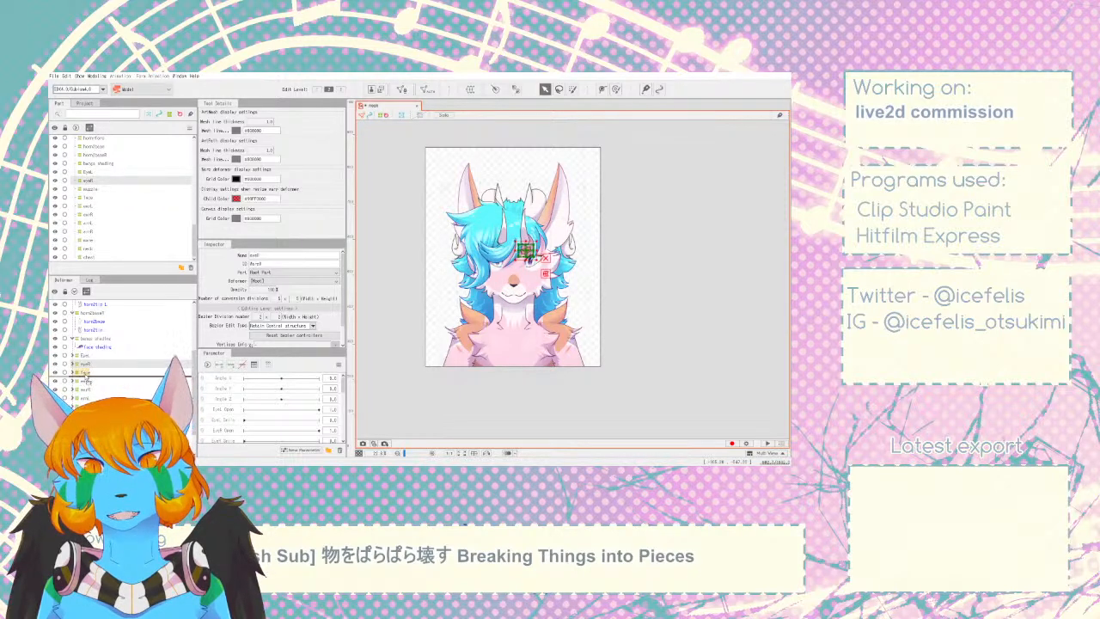
{"action": "left_click", "coordinate": [83, 357]}
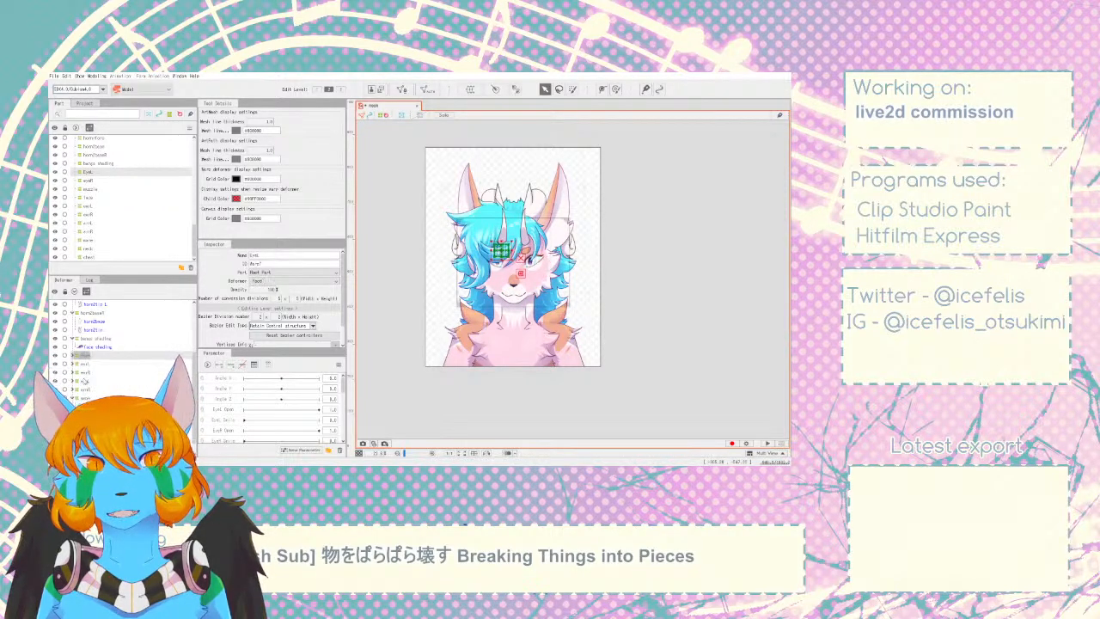
{"action": "left_click", "coordinate": [122, 371]}
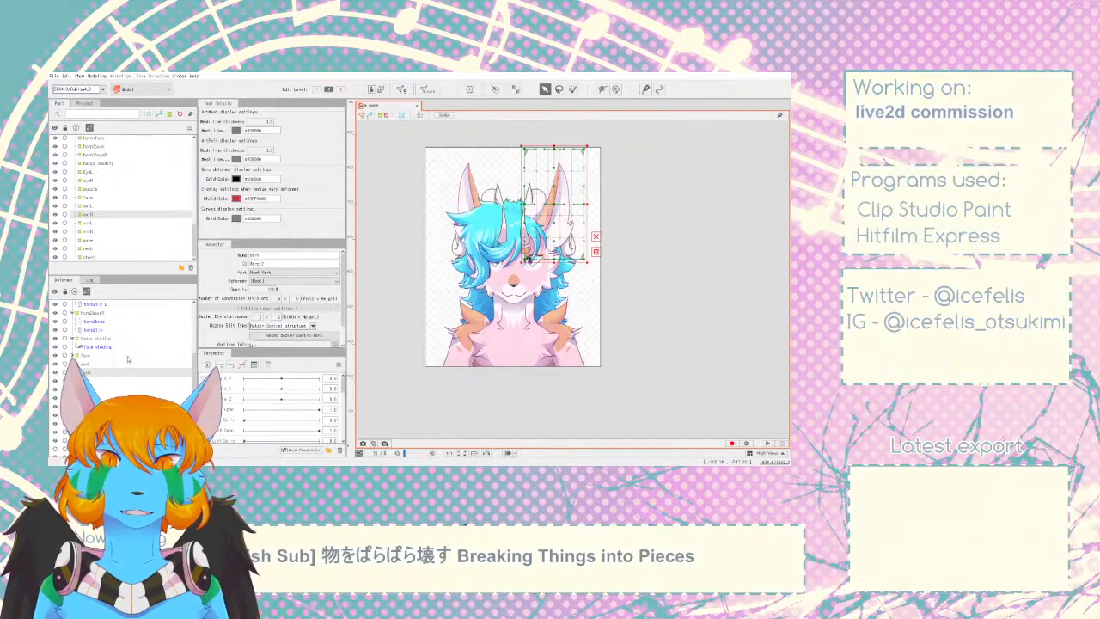
- Move the bangs shading deformer into the face deformer
{"action": "scroll", "coordinate": [79, 371], "scroll_direction": "up", "scroll_amount": 2}
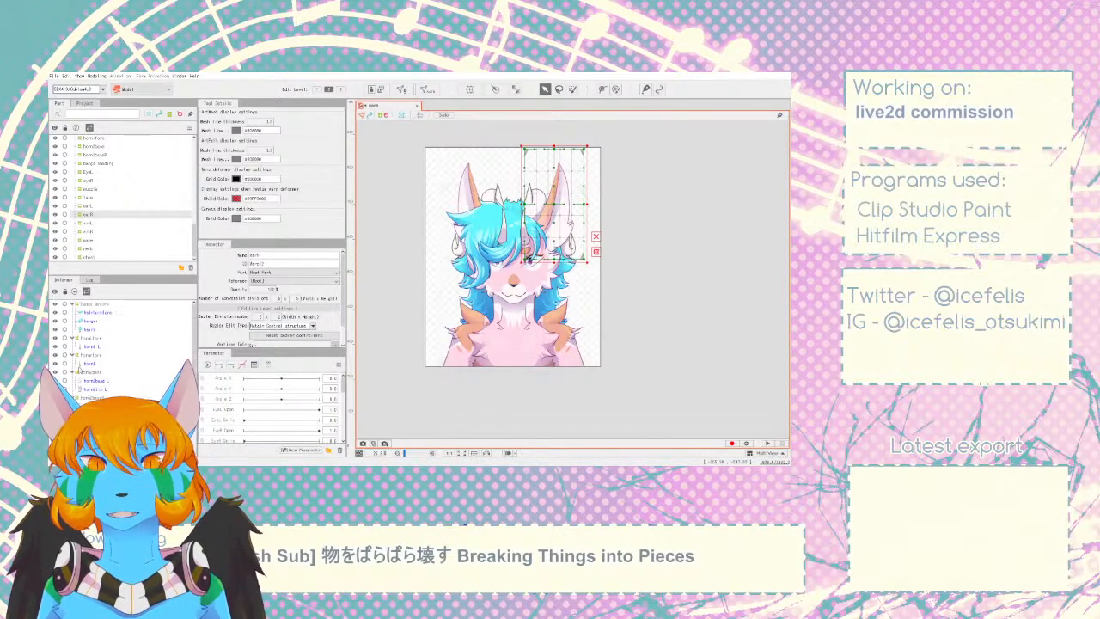
{"action": "left_click", "coordinate": [93, 392]}
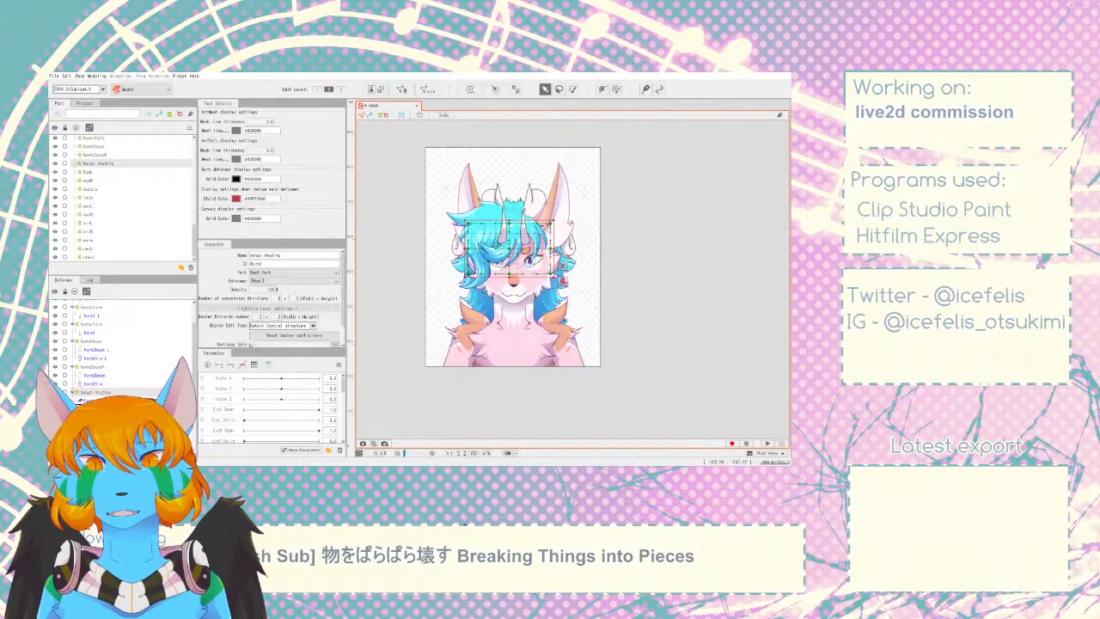
{"action": "left_click_drag", "start_coordinate": [95, 391], "coordinate": [88, 409]}
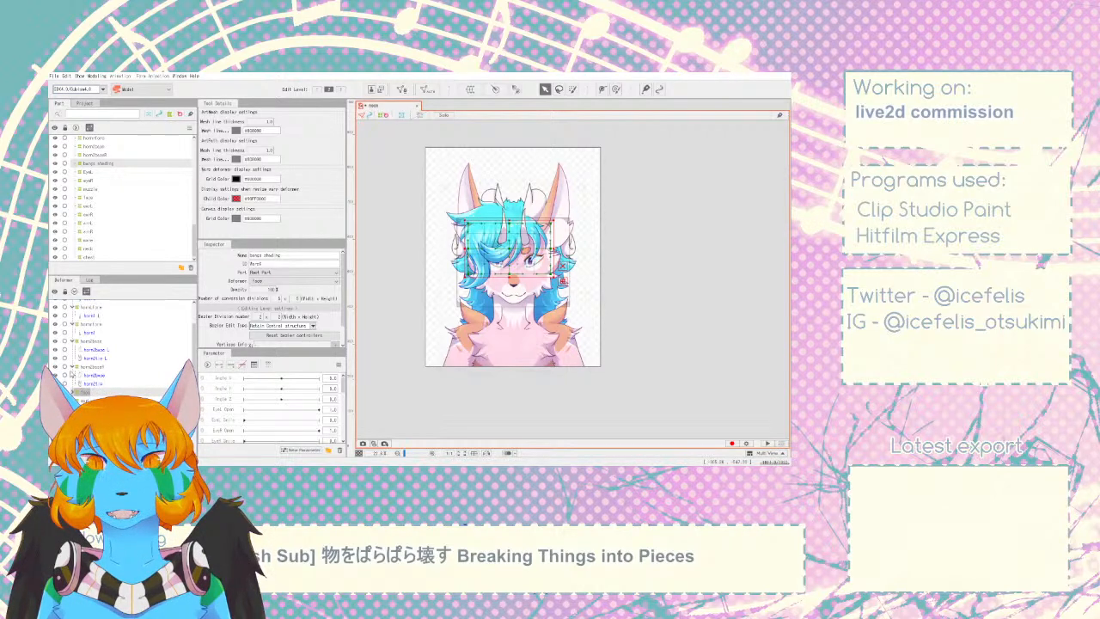
- Collapse the horn deformers and move the bangs shading deformer from the face deformer into bangs deform
{"action": "left_click", "coordinate": [78, 324]}
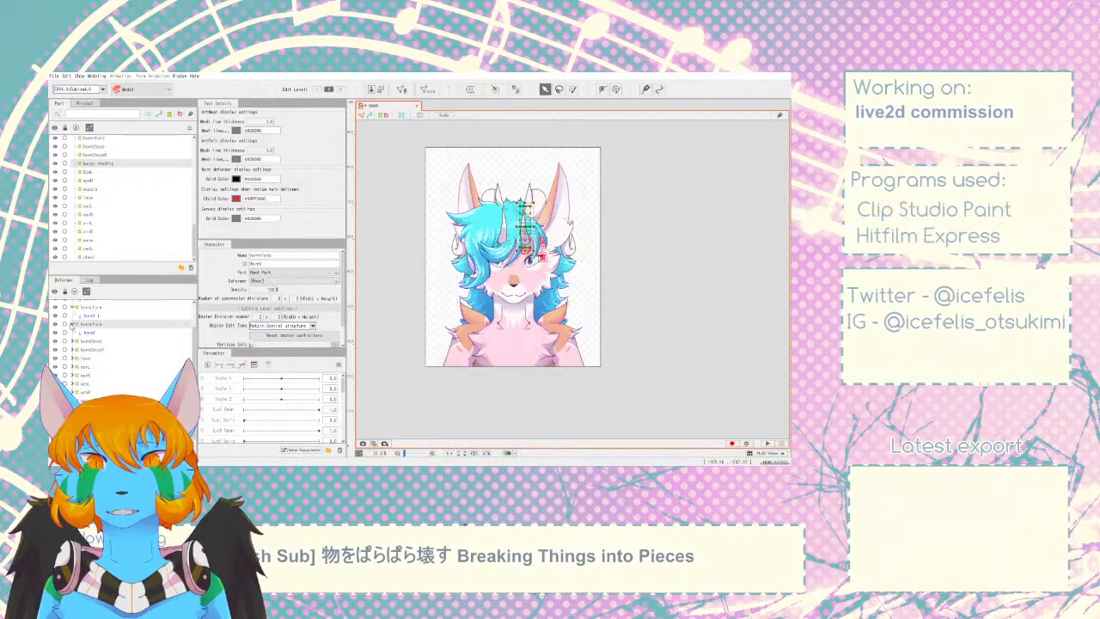
{"action": "scroll", "coordinate": [73, 326], "scroll_direction": "up", "scroll_amount": 2}
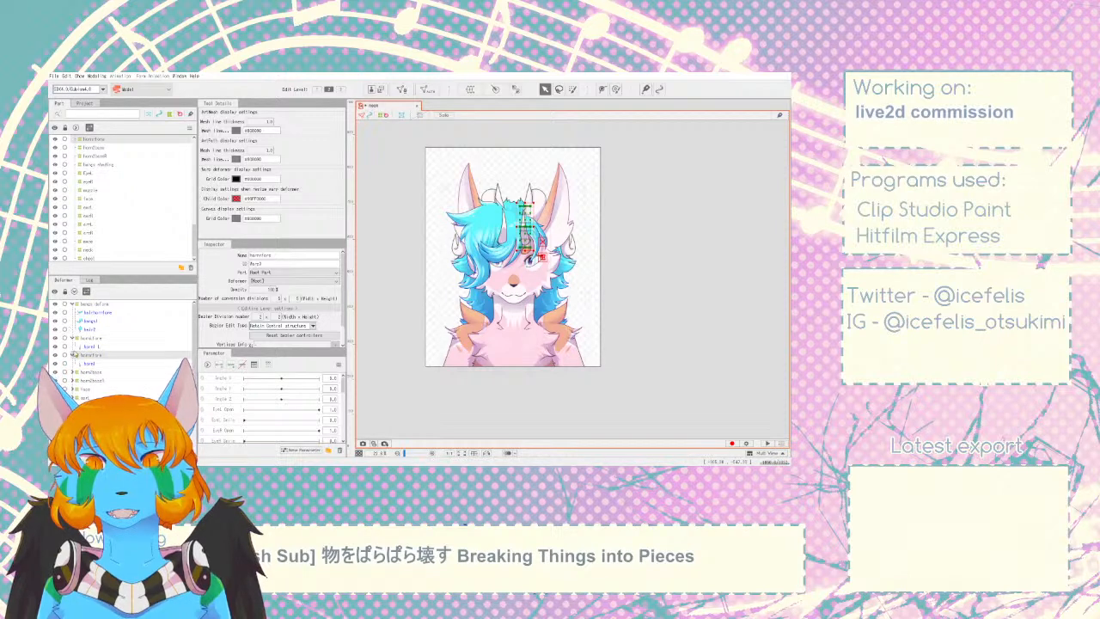
{"action": "left_click", "coordinate": [73, 338]}
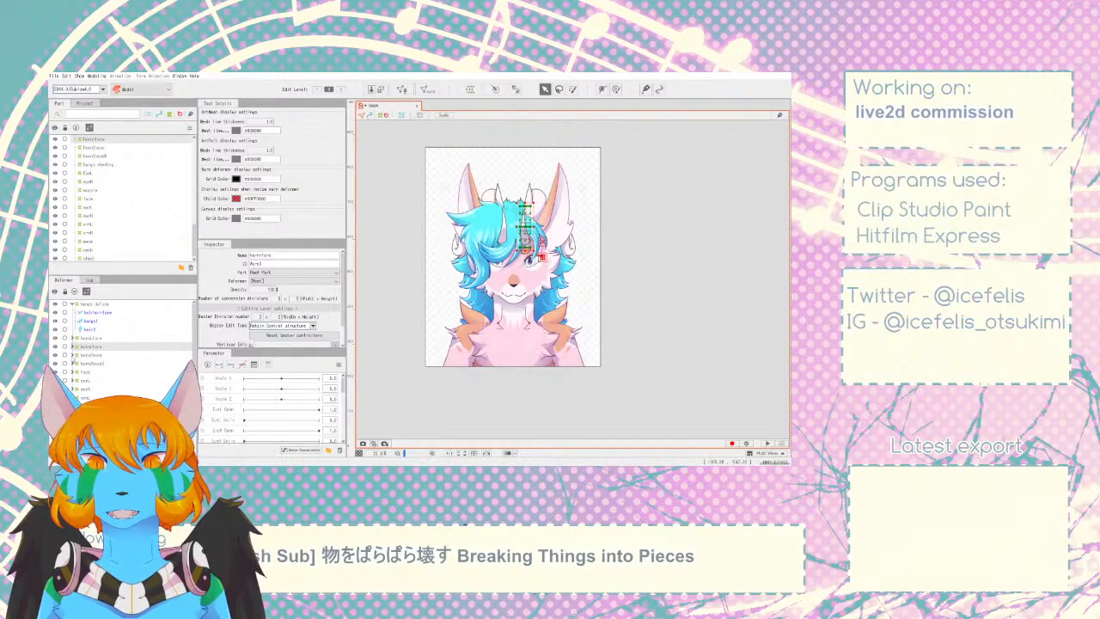
{"action": "left_click_drag", "start_coordinate": [86, 391], "coordinate": [77, 307]}
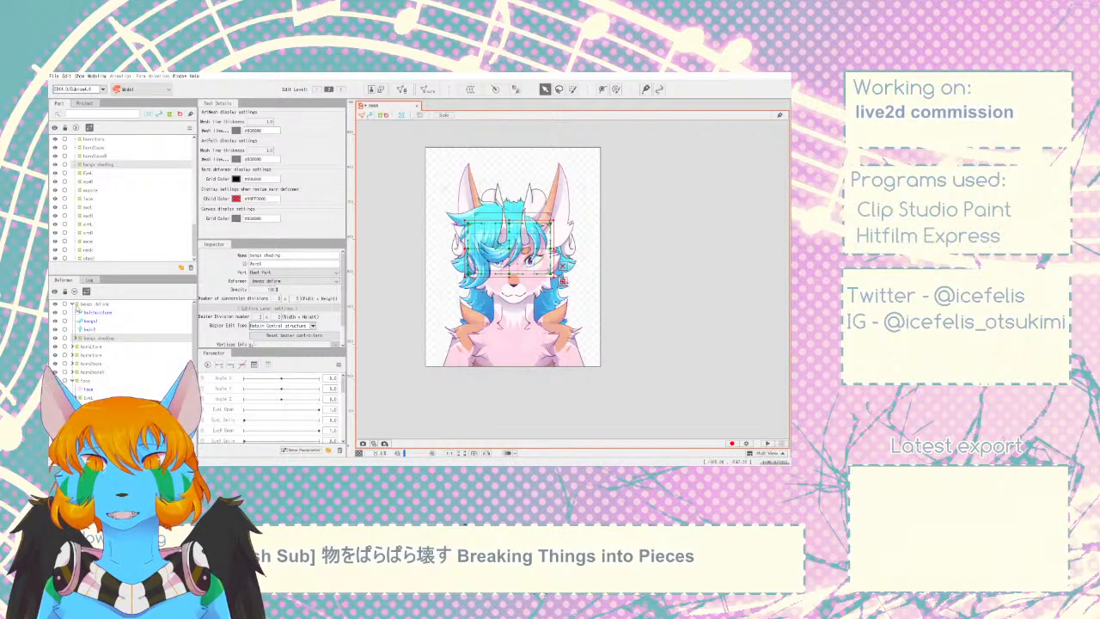
- Combine the Angle X and Angle Y parameters and add three key points per axis to the face deformer
{"action": "left_click", "coordinate": [74, 304]}
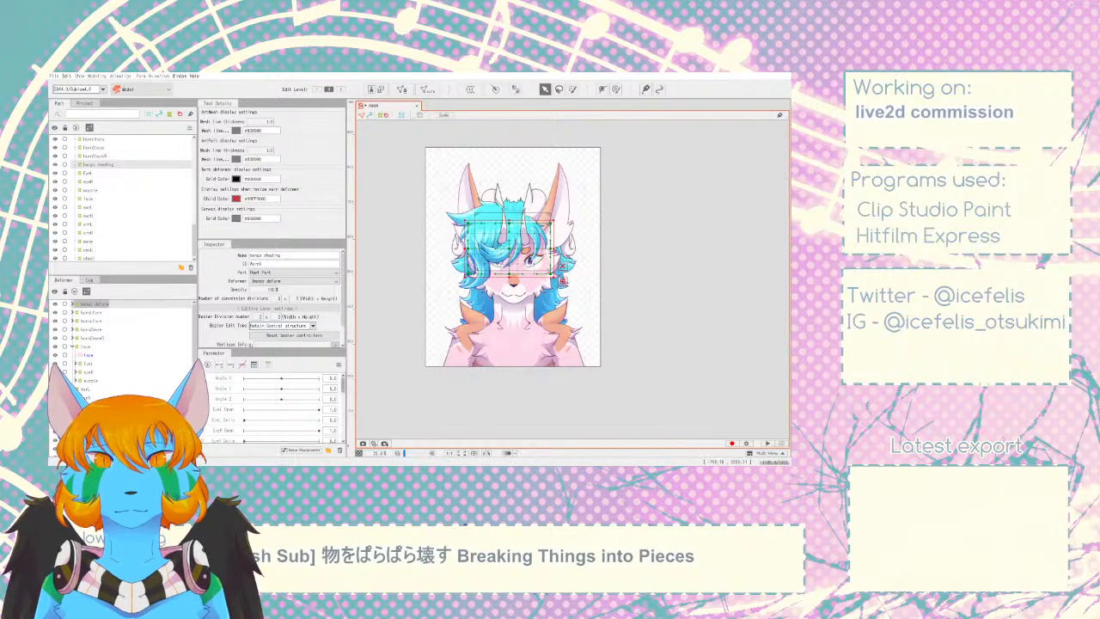
{"action": "left_click", "coordinate": [415, 295]}
{"action": "left_click", "coordinate": [201, 384]}
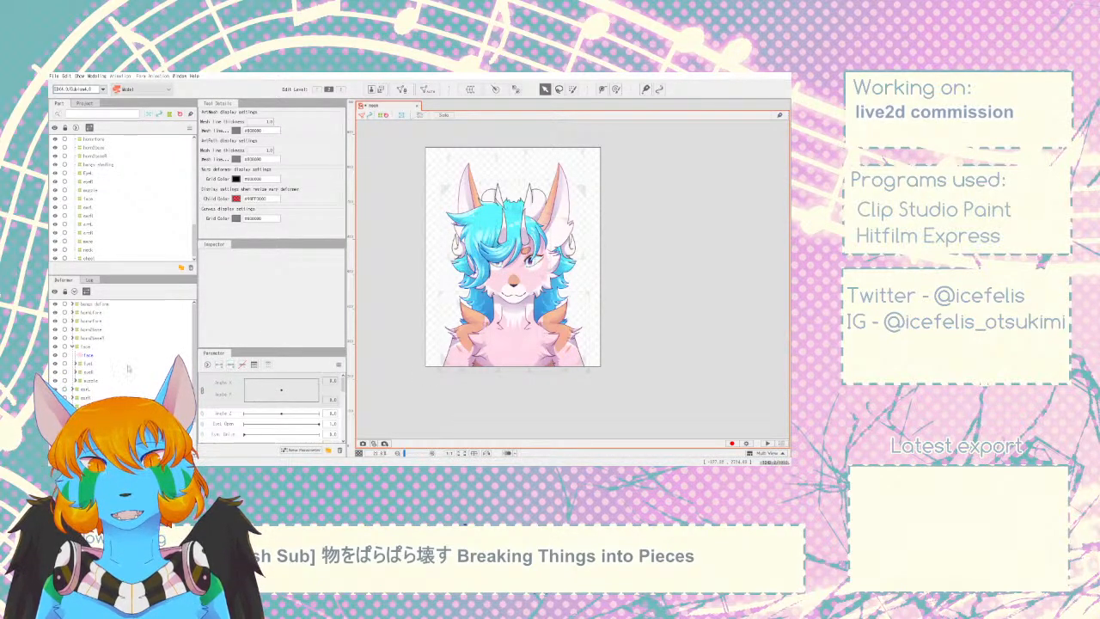
{"action": "left_click", "coordinate": [72, 348]}
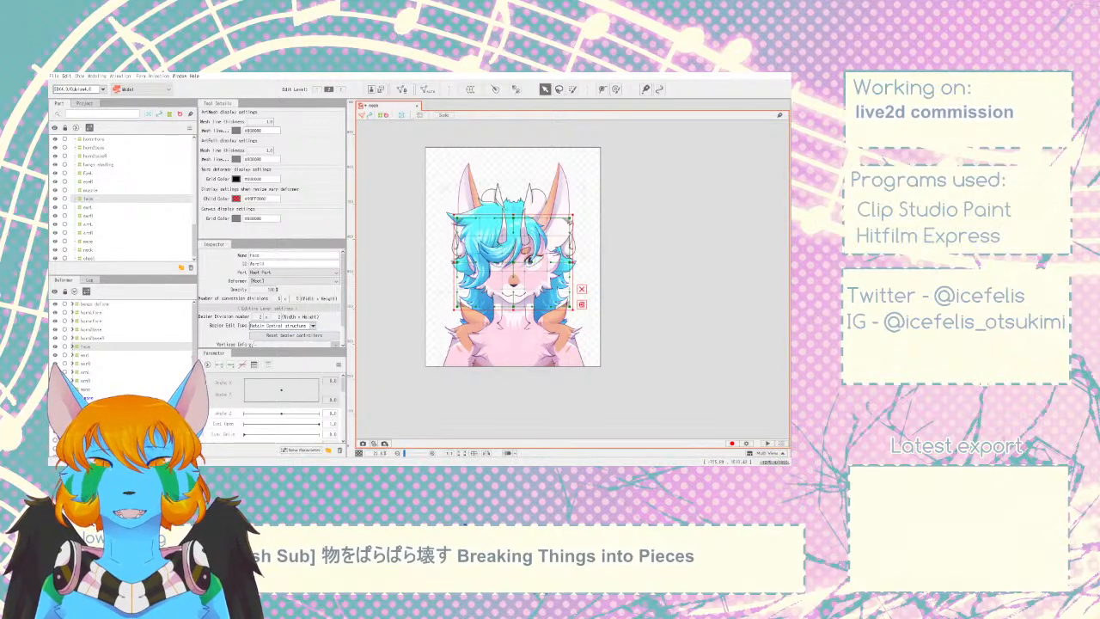
{"action": "left_click", "coordinate": [231, 365]}
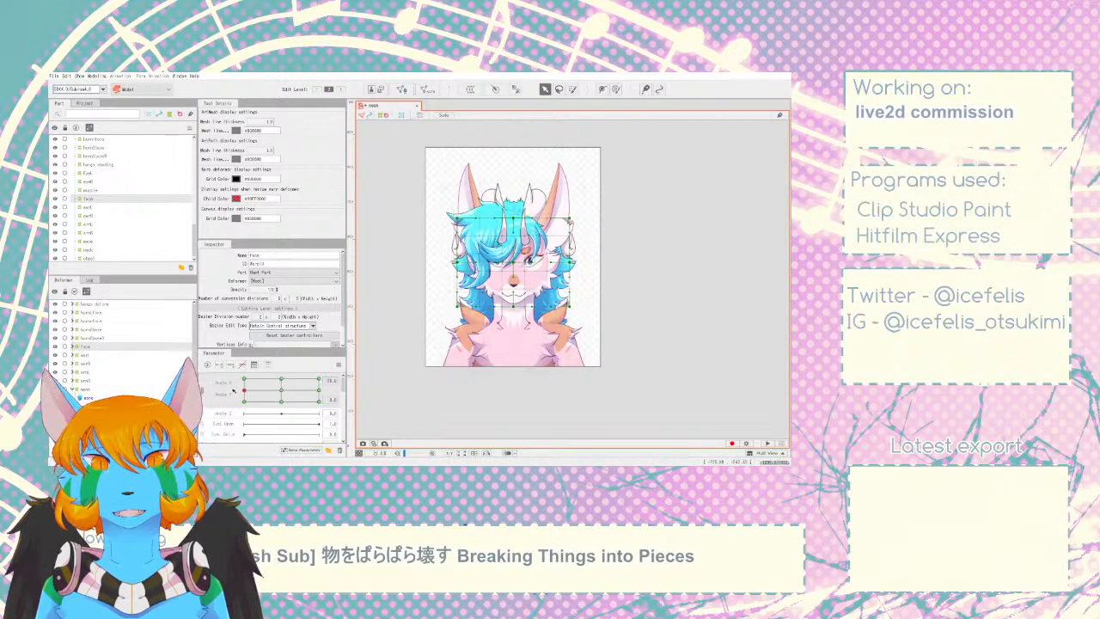
- Shift the face deformer slightly left at Angle X -30 and sweep the parameter to check the motion
{"action": "scroll", "coordinate": [510, 293], "scroll_direction": "up", "scroll_amount": 3}
{"action": "scroll", "coordinate": [511, 293], "scroll_direction": "up", "scroll_amount": 5}
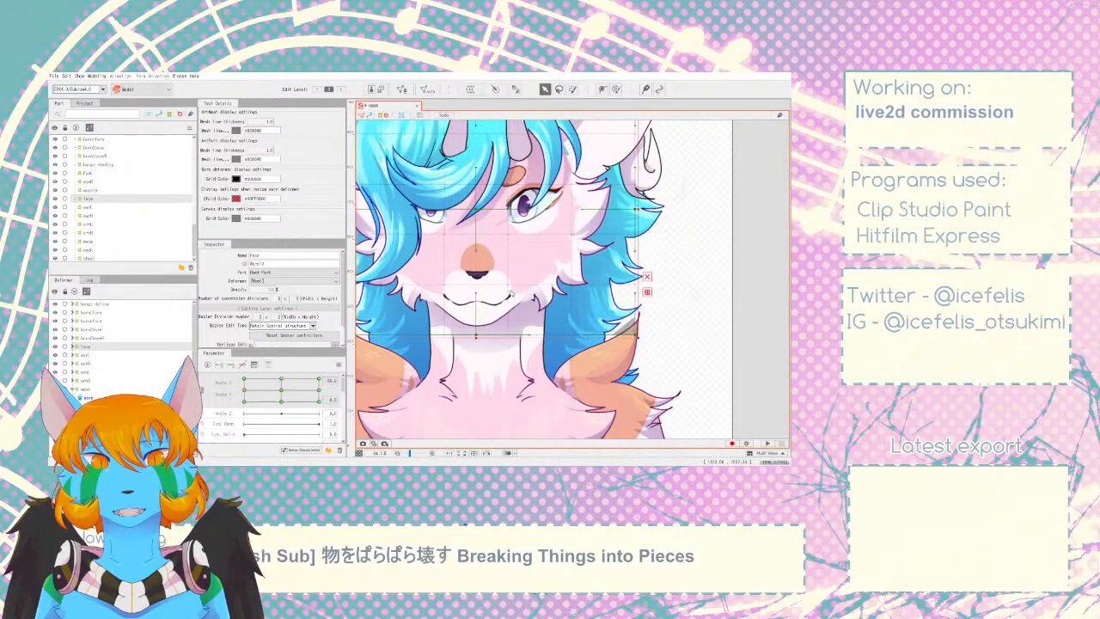
{"action": "scroll", "coordinate": [547, 300], "scroll_direction": "down", "scroll_amount": 8}
{"action": "scroll", "coordinate": [455, 279], "scroll_direction": "up", "scroll_amount": 4}
{"action": "scroll", "coordinate": [464, 279], "scroll_direction": "down", "scroll_amount": 3}
{"action": "left_click_drag", "start_coordinate": [288, 390], "coordinate": [250, 391]}
{"action": "left_click_drag", "start_coordinate": [250, 388], "coordinate": [248, 388]}
{"action": "left_click_drag", "start_coordinate": [319, 389], "coordinate": [244, 390]}
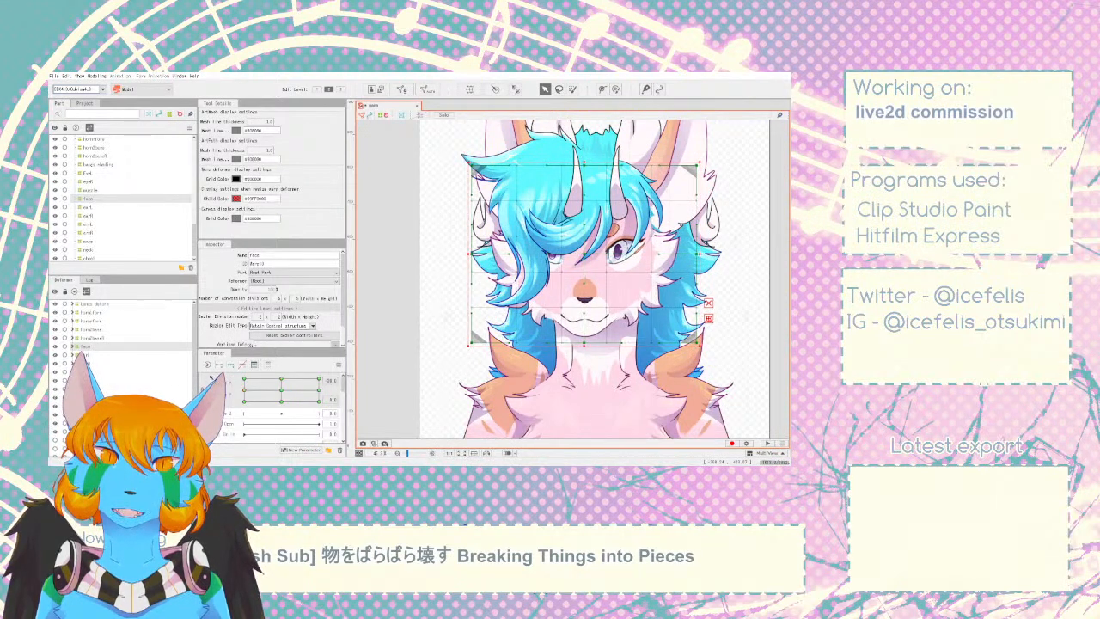
- Add three key points each for Angle X and Angle Y to the muzzle deformer inside the face deformer
{"action": "left_click", "coordinate": [92, 338]}
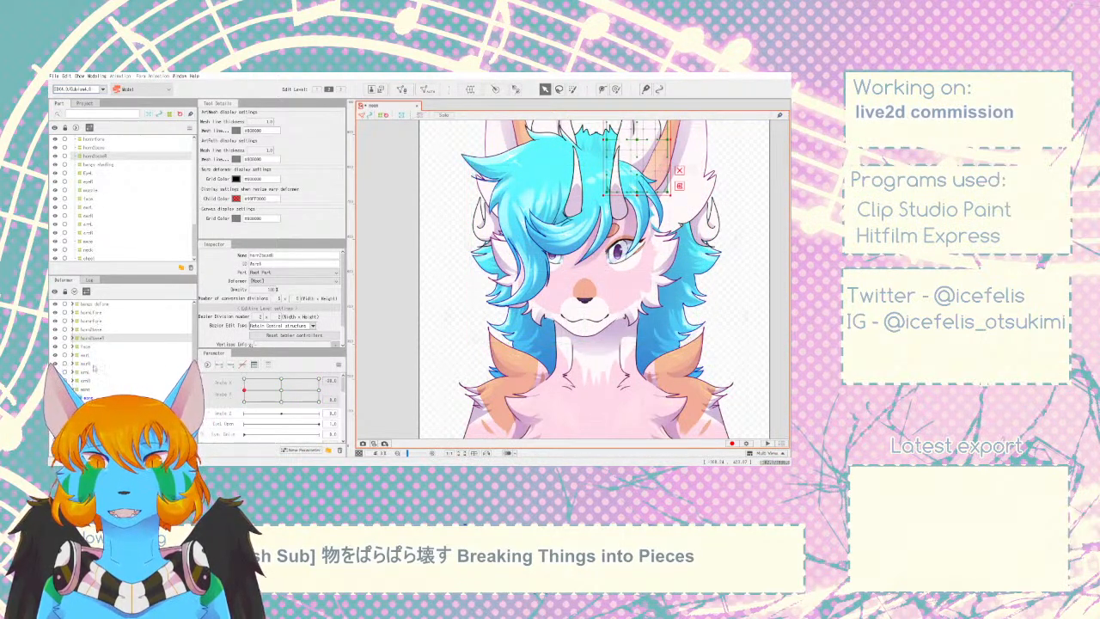
{"action": "left_click", "coordinate": [73, 346]}
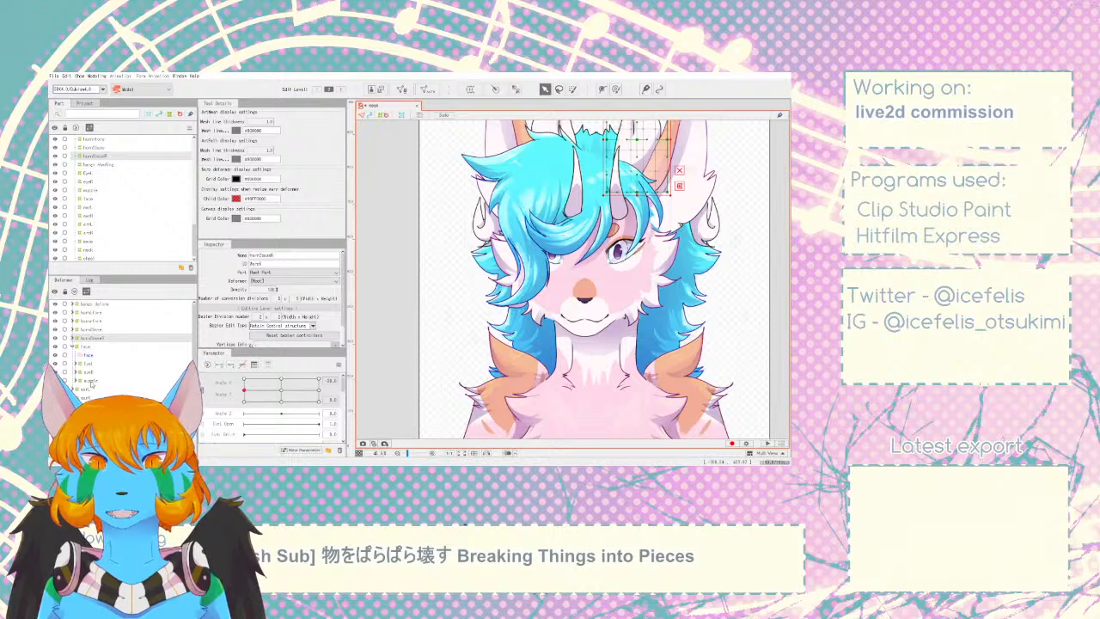
{"action": "left_click", "coordinate": [91, 381]}
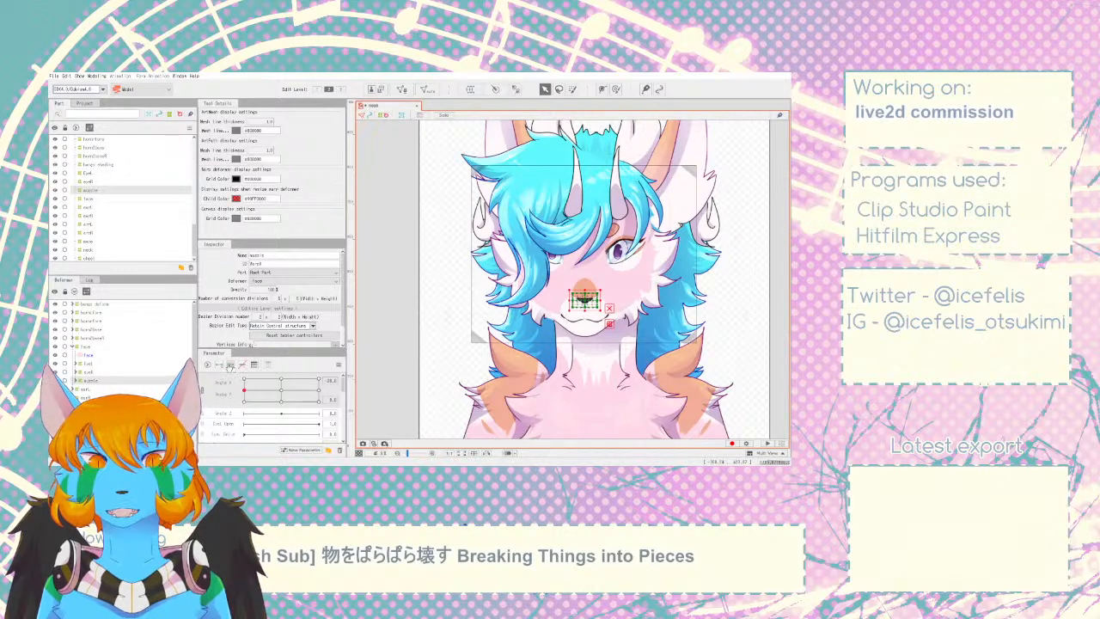
{"action": "left_click", "coordinate": [231, 366]}
- Nudge the muzzle deformer left for the Angle X -30 pose, and deselect it
{"action": "key", "text": "Left"}
{"action": "key", "text": "Left"}
{"action": "key", "text": "Left"}
{"action": "key", "text": "Left"}
{"action": "key", "text": "Left"}
{"action": "key", "text": "Left"}
{"action": "key", "text": "Left"}
{"action": "key", "text": "Left"}
{"action": "key", "text": "Left"}
{"action": "key", "text": "Left"}
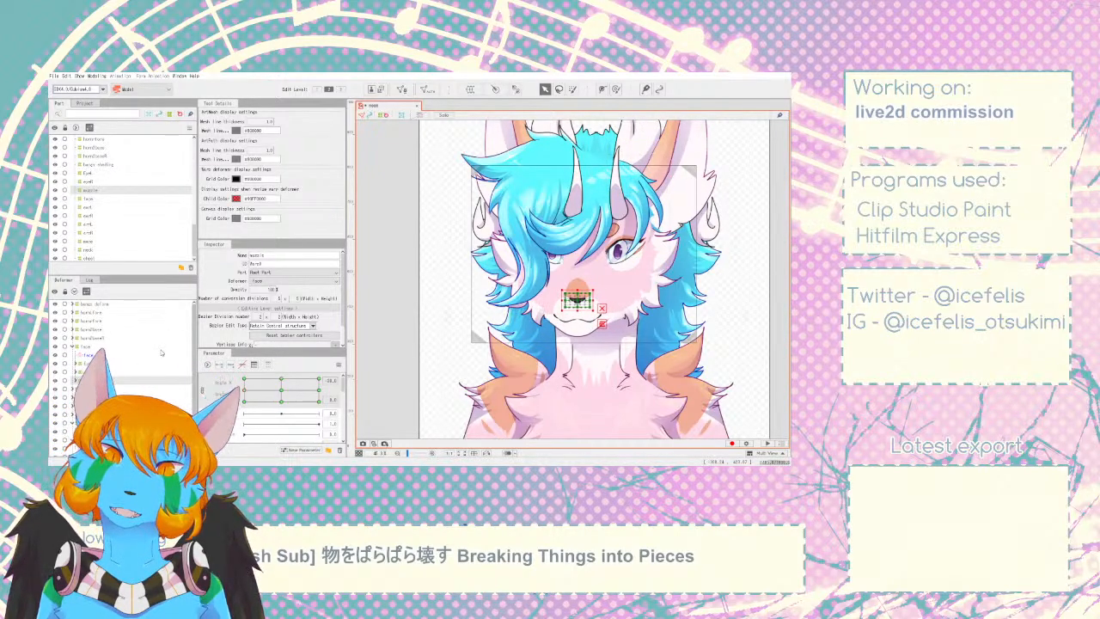
{"action": "key", "text": "Left"}
{"action": "key", "text": "Left"}
{"action": "key", "text": "Left"}
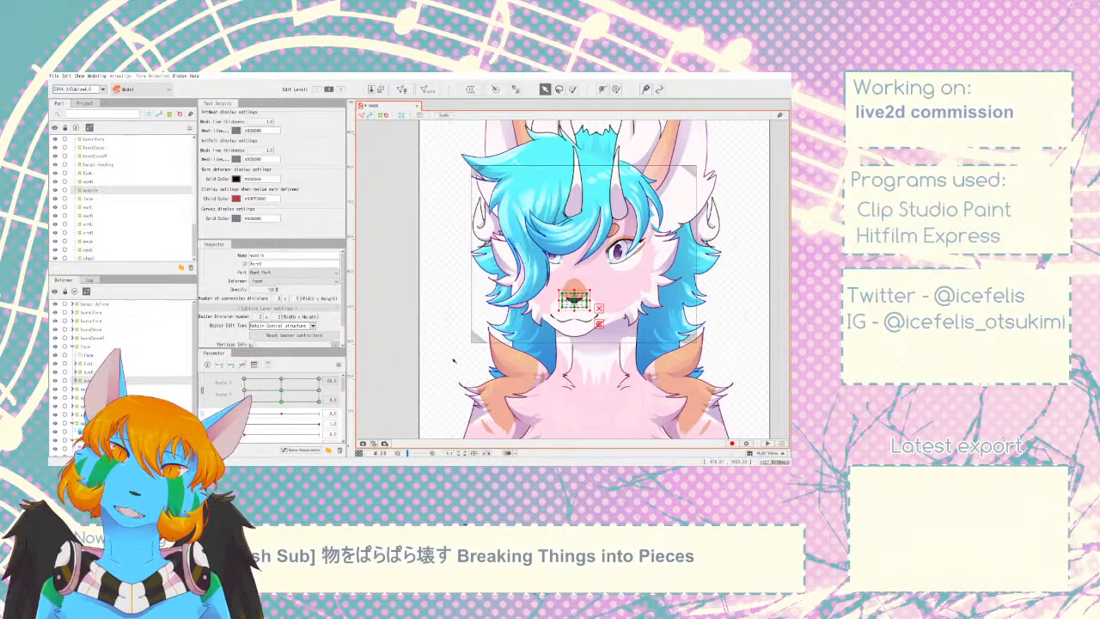
{"action": "key", "text": "Right"}
{"action": "key", "text": "Right"}
{"action": "key", "text": "Left"}
{"action": "key", "text": "Left"}
{"action": "scroll", "coordinate": [492, 351], "scroll_direction": "down", "scroll_amount": 3}
{"action": "left_click", "coordinate": [428, 337]}
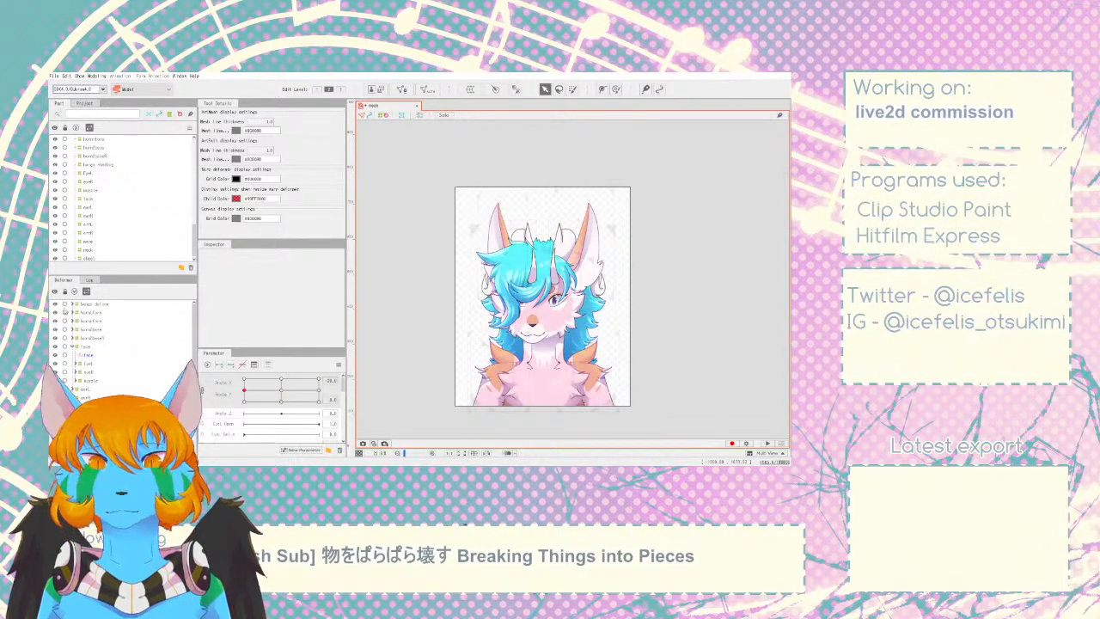
- Expand the bangs deform hierarchy and hide its bangs layers so the face underneath can be edited
{"action": "scroll", "coordinate": [83, 172], "scroll_direction": "up", "scroll_amount": 10}
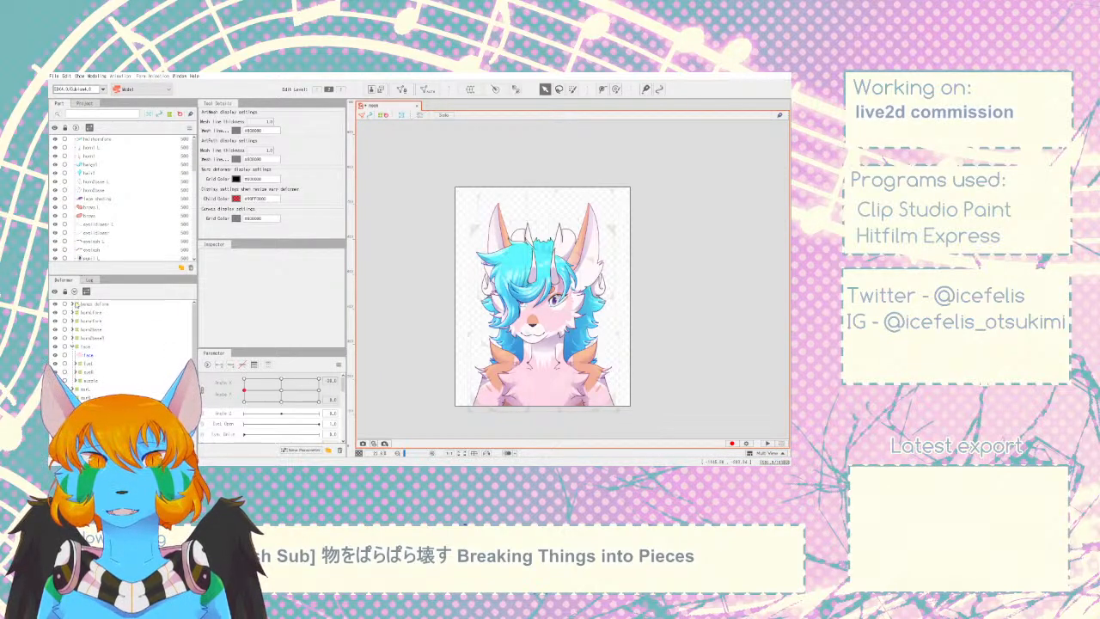
{"action": "left_click", "coordinate": [78, 305]}
{"action": "left_click", "coordinate": [73, 305]}
{"action": "left_click", "coordinate": [56, 313]}
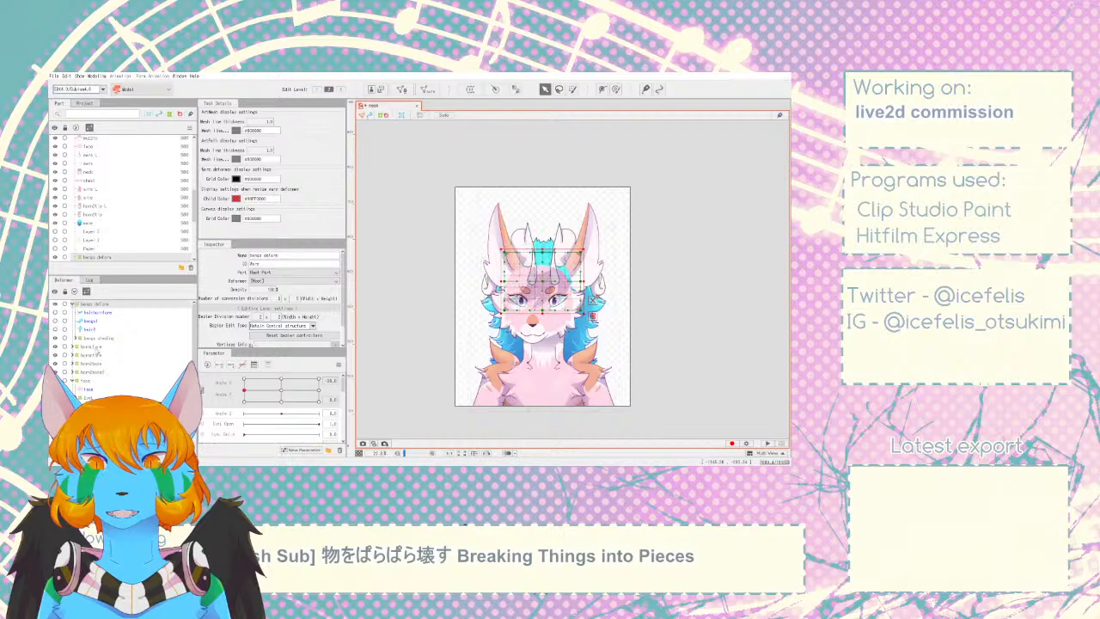
{"action": "left_click", "coordinate": [444, 337]}
{"action": "scroll", "coordinate": [446, 339], "scroll_direction": "up", "scroll_amount": 4}
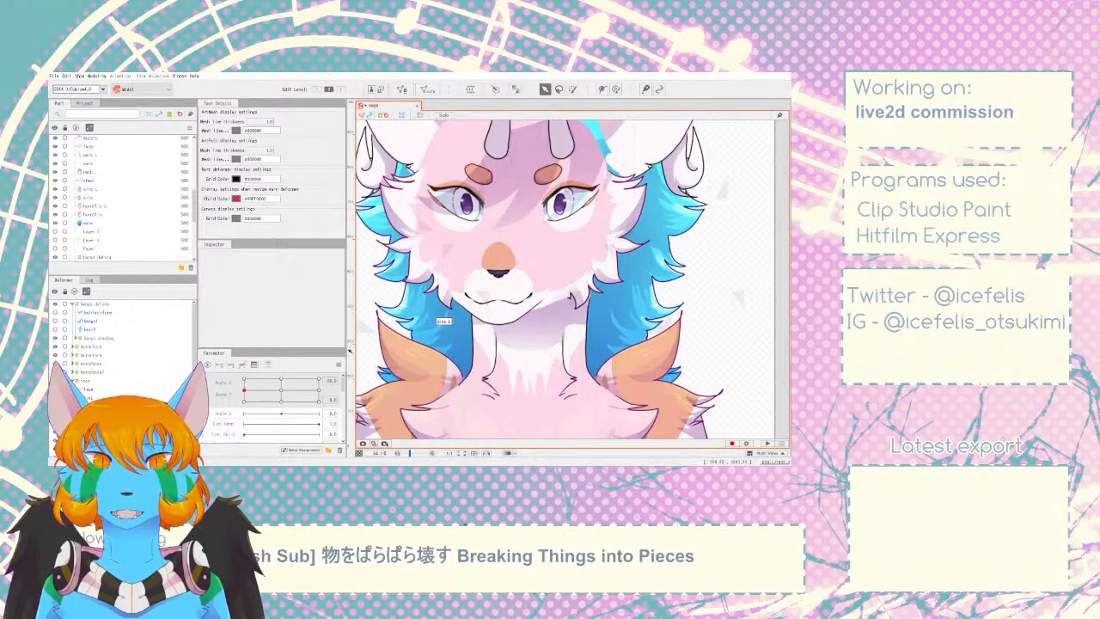
- Try to shift the eyeL deformer left at Angle X -30
{"action": "left_click", "coordinate": [88, 398]}
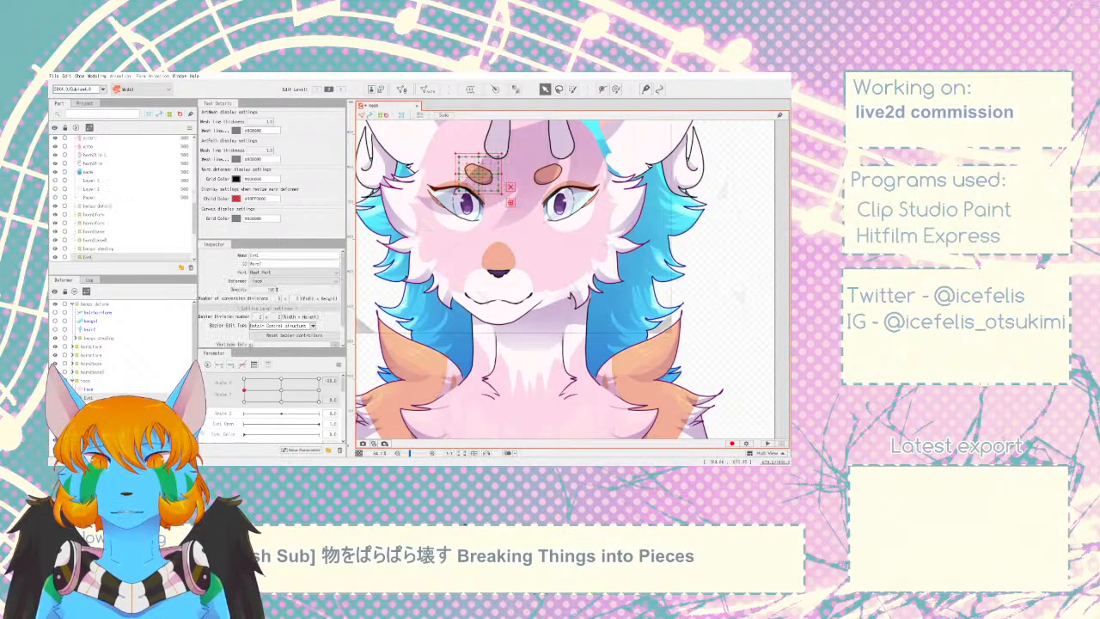
{"action": "left_click_drag", "start_coordinate": [479, 174], "coordinate": [469, 174]}
{"action": "key", "text": "Left"}
{"action": "key", "text": "Left"}
{"action": "key", "text": "Left"}
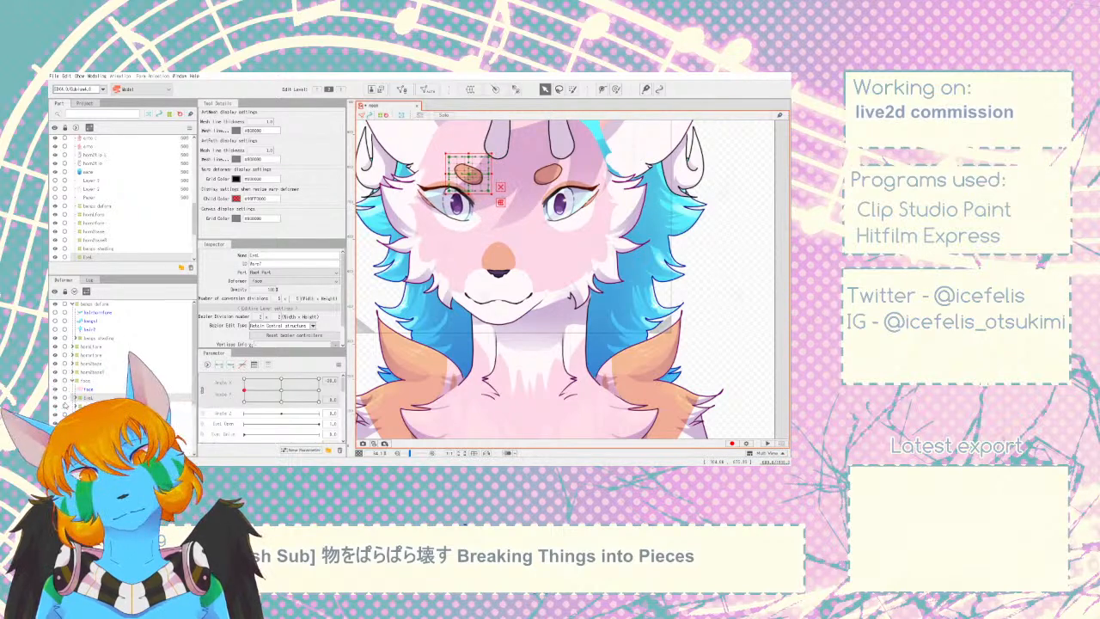
{"action": "key", "text": "Right"}
{"action": "key", "text": "Right"}
{"action": "key", "text": "Right"}
{"action": "key", "text": "Right"}
{"action": "key", "text": "Right"}
{"action": "key", "text": "Right"}
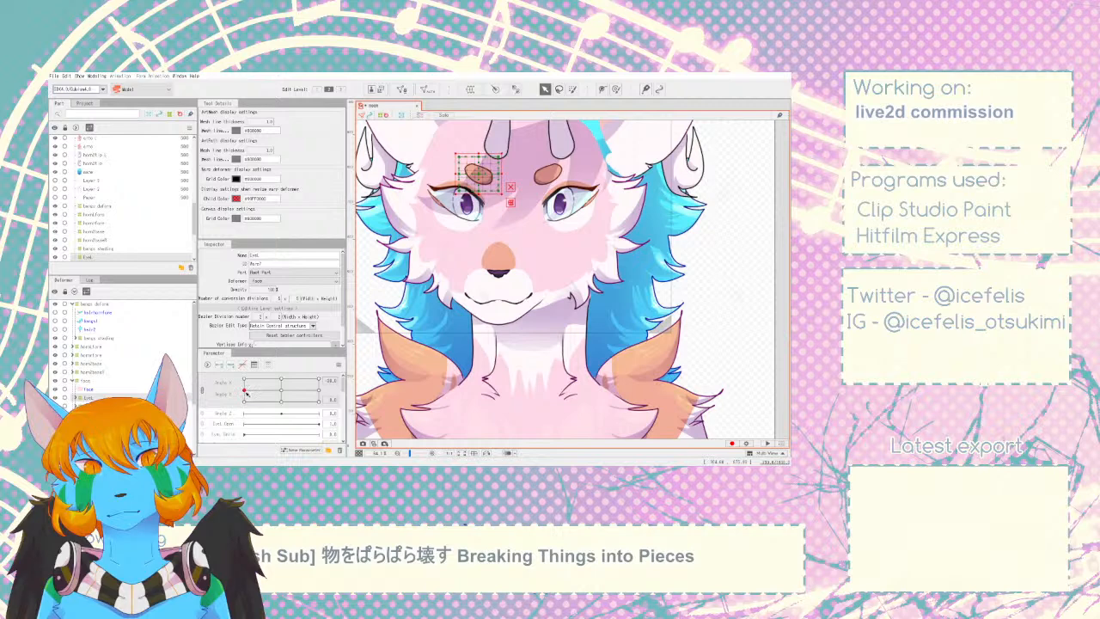
{"action": "key", "text": "Right"}
{"action": "key", "text": "Right"}
{"action": "key", "text": "Right"}
- Return the parameters to Angle X -30 and Angle Y 0, and reposition the eyeL deformer further left on the face
{"action": "left_click", "coordinate": [87, 389]}
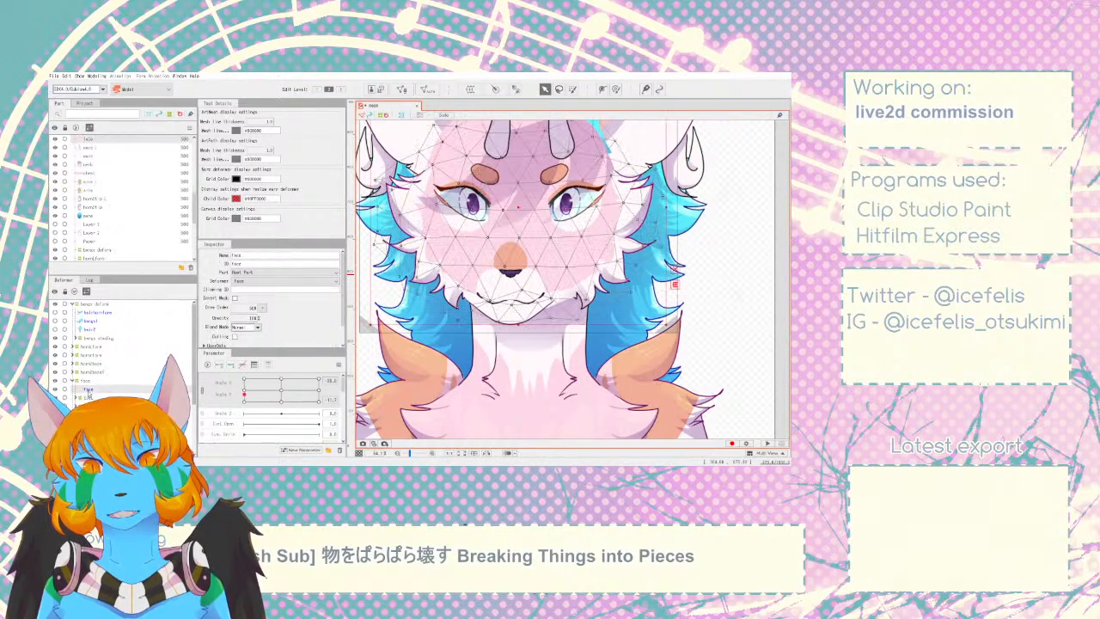
{"action": "left_click", "coordinate": [85, 381]}
{"action": "left_click_drag", "start_coordinate": [244, 395], "coordinate": [244, 391]}
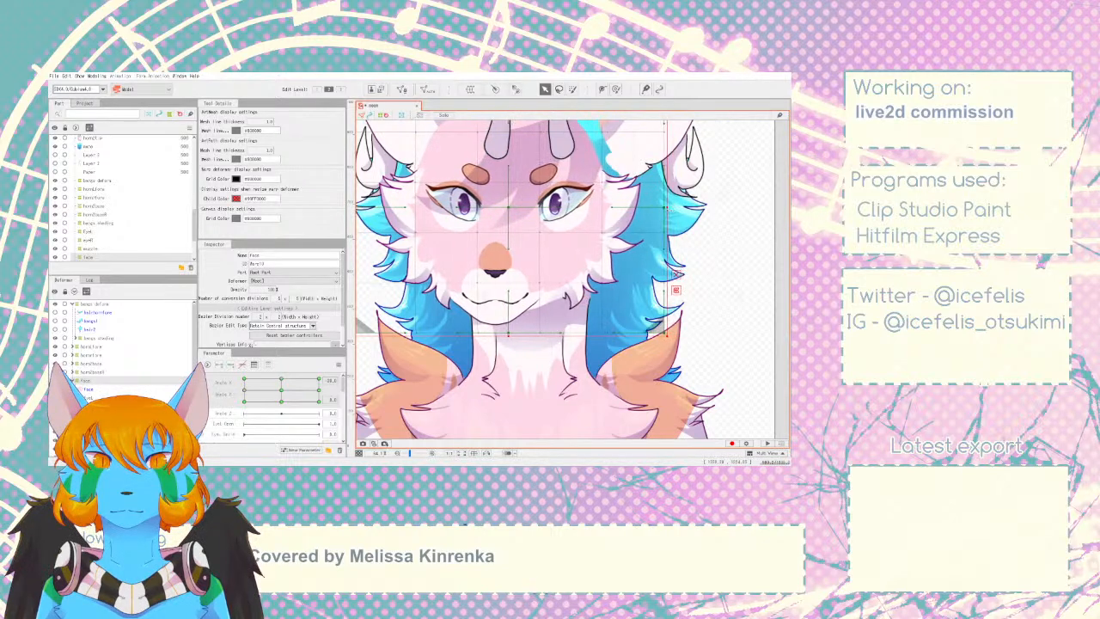
{"action": "scroll", "coordinate": [674, 207], "scroll_direction": "down", "scroll_amount": 2}
{"action": "scroll", "coordinate": [610, 228], "scroll_direction": "down", "scroll_amount": 2}
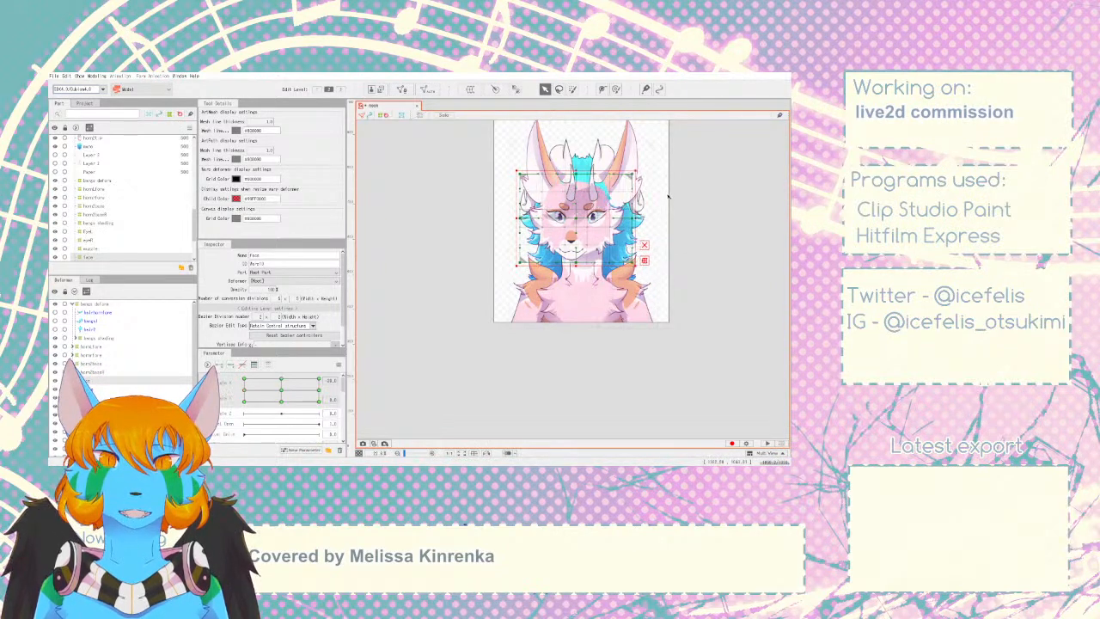
{"action": "scroll", "coordinate": [610, 211], "scroll_direction": "up", "scroll_amount": 3}
{"action": "left_click_drag", "start_coordinate": [559, 298], "coordinate": [654, 303]}
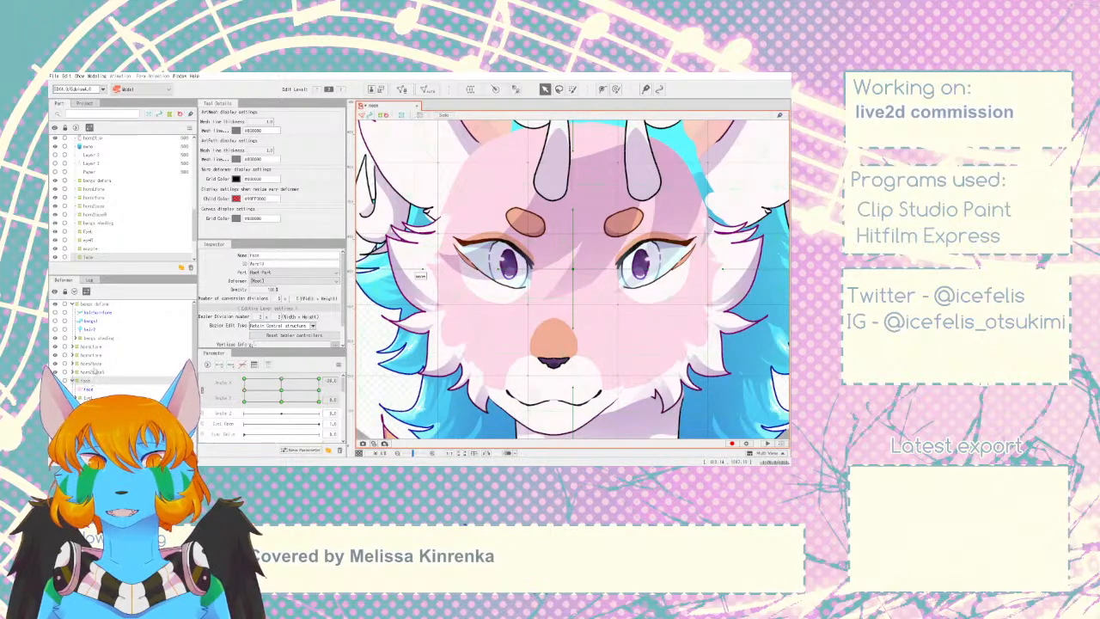
{"action": "left_click", "coordinate": [519, 221]}
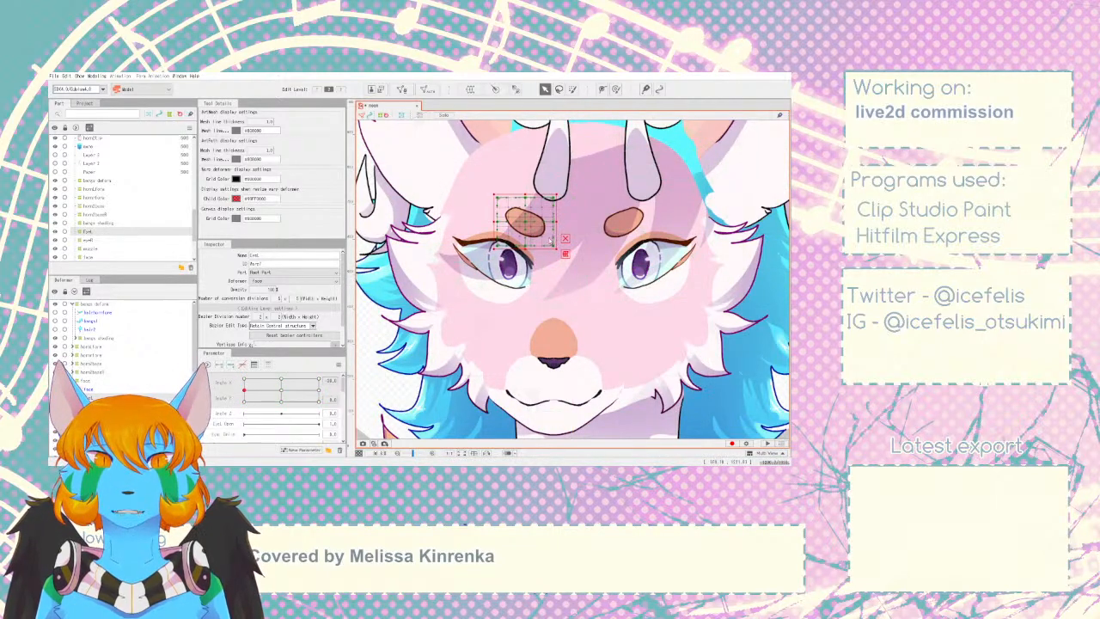
{"action": "left_click_drag", "start_coordinate": [548, 241], "coordinate": [513, 223]}
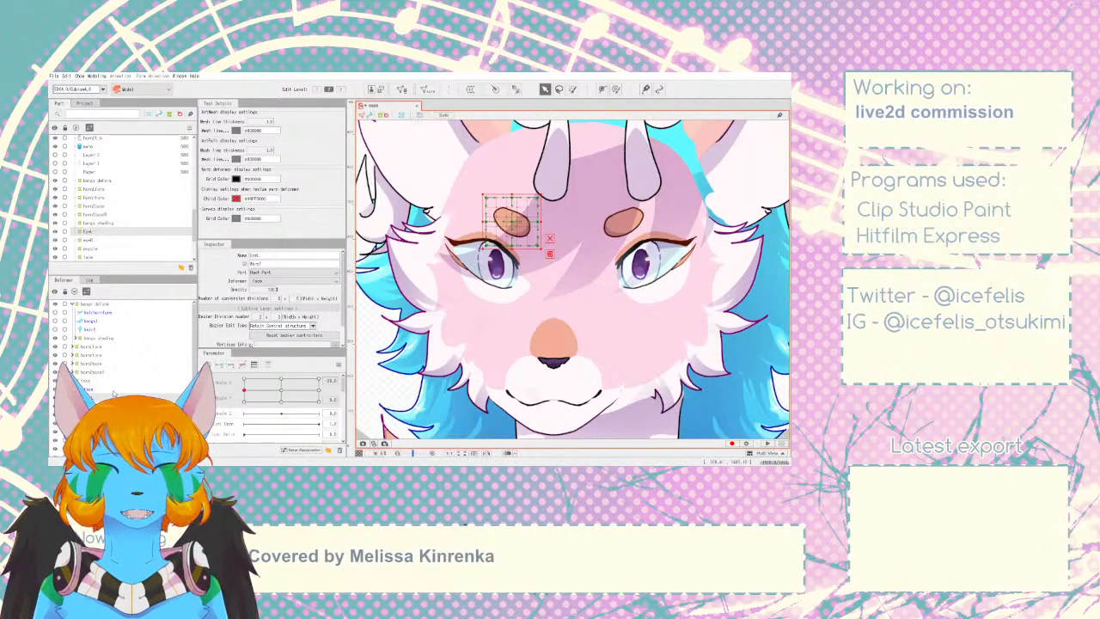
- Nudge the eyeR deformer left for the Angle X -30 pose
{"action": "left_click", "coordinate": [87, 407]}
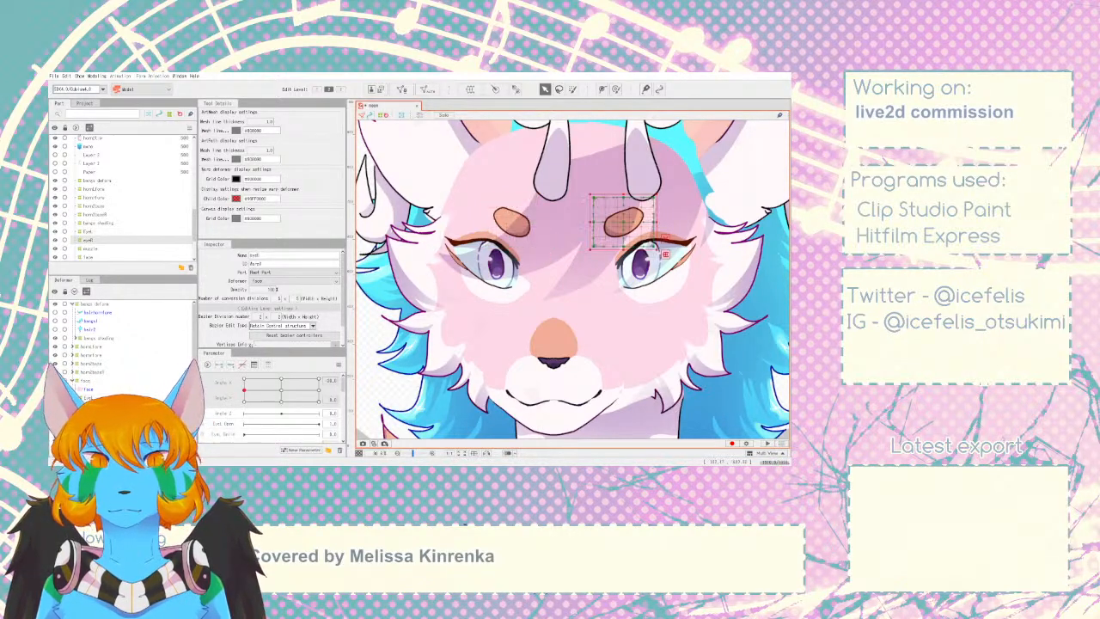
{"action": "key", "text": "Left"}
{"action": "key", "text": "Left"}
{"action": "key", "text": "Left"}
{"action": "key", "text": "Left"}
{"action": "key", "text": "Left"}
{"action": "key", "text": "Left"}
{"action": "key", "text": "Left"}
{"action": "key", "text": "Left"}
{"action": "key", "text": "Left"}
{"action": "key", "text": "Left"}
{"action": "key", "text": "Left"}
{"action": "key", "text": "Left"}
{"action": "key", "text": "Left"}
{"action": "key", "text": "Left"}
{"action": "key", "text": "Left"}
{"action": "key", "text": "Left"}
{"action": "key", "text": "Left"}
{"action": "key", "text": "Left"}
{"action": "key", "text": "Left"}
{"action": "key", "text": "Left"}
{"action": "key", "text": "Left"}
{"action": "key", "text": "Left"}
{"action": "key", "text": "Left"}
{"action": "key", "text": "Left"}
{"action": "key", "text": "Left"}
{"action": "key", "text": "Left"}
{"action": "key", "text": "Left"}
{"action": "key", "text": "Left"}
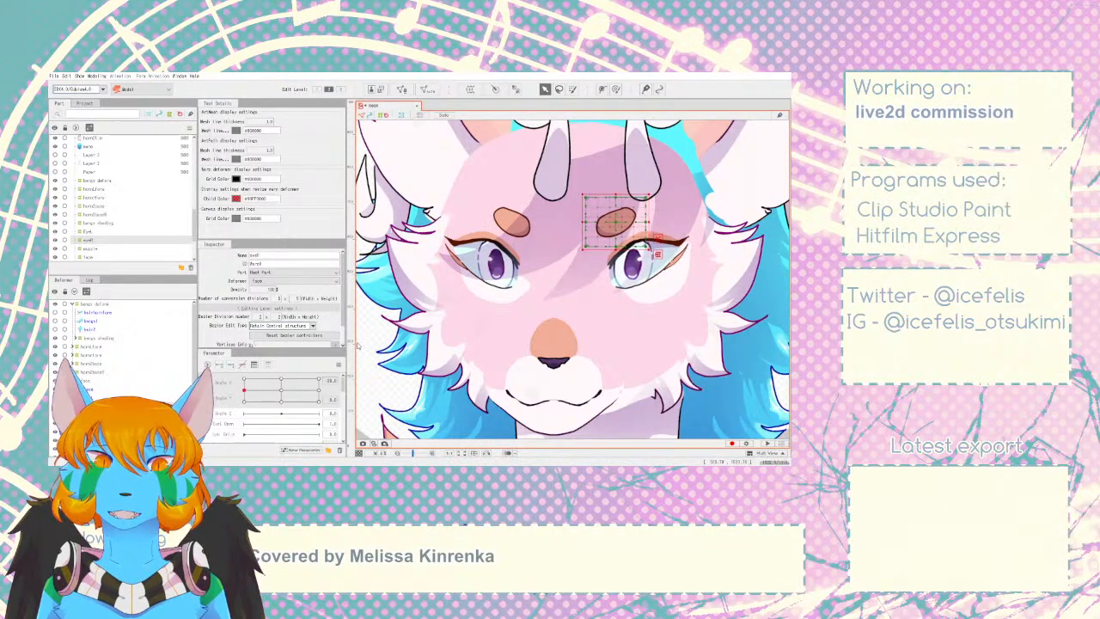
- Fine-tune the eyeL deformer by nudging it slightly more to the left, and check the angle pose
{"action": "left_click", "coordinate": [88, 398]}
{"action": "key", "text": "Left"}
{"action": "key", "text": "Left"}
{"action": "key", "text": "Left"}
{"action": "key", "text": "Left"}
{"action": "key", "text": "Left"}
{"action": "key", "text": "Left"}
{"action": "mouse_move", "coordinate": [244, 390]}
{"action": "left_mouse_down"}
{"action": "mouse_move", "coordinate": [271, 379]}
{"action": "mouse_move", "coordinate": [244, 390]}
{"action": "mouse_move", "coordinate": [278, 391]}
{"action": "mouse_move", "coordinate": [244, 389]}
{"action": "left_mouse_up"}
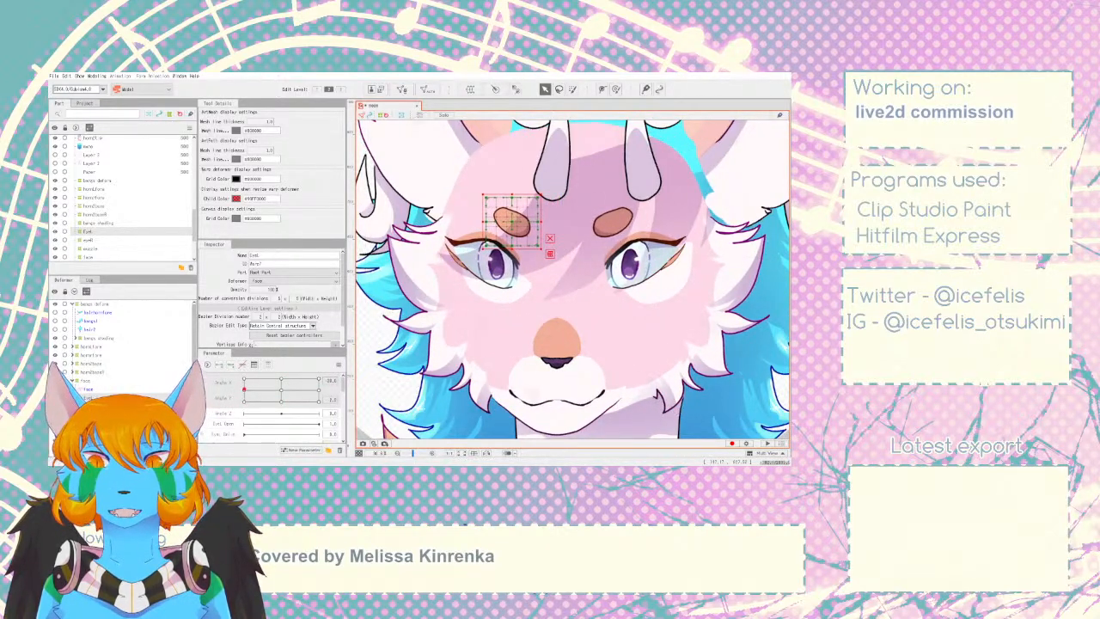
- Try to move the face deformer's grid point between the left eye and the muzzle
{"action": "left_click", "coordinate": [88, 390]}
{"action": "left_click", "coordinate": [85, 381]}
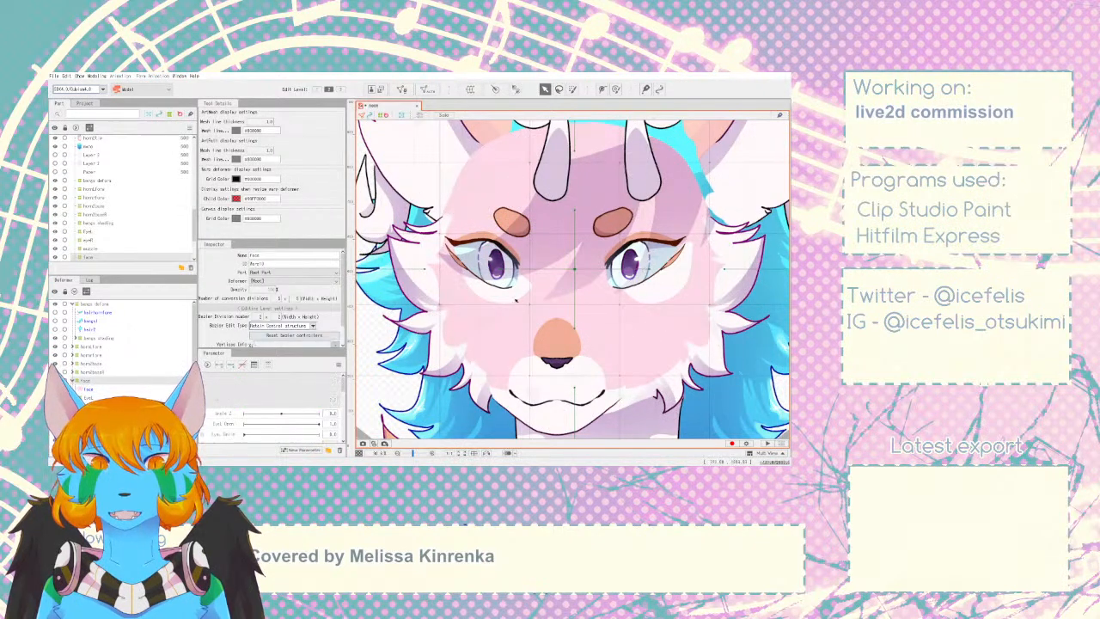
{"action": "left_click_drag", "start_coordinate": [531, 305], "coordinate": [522, 307]}
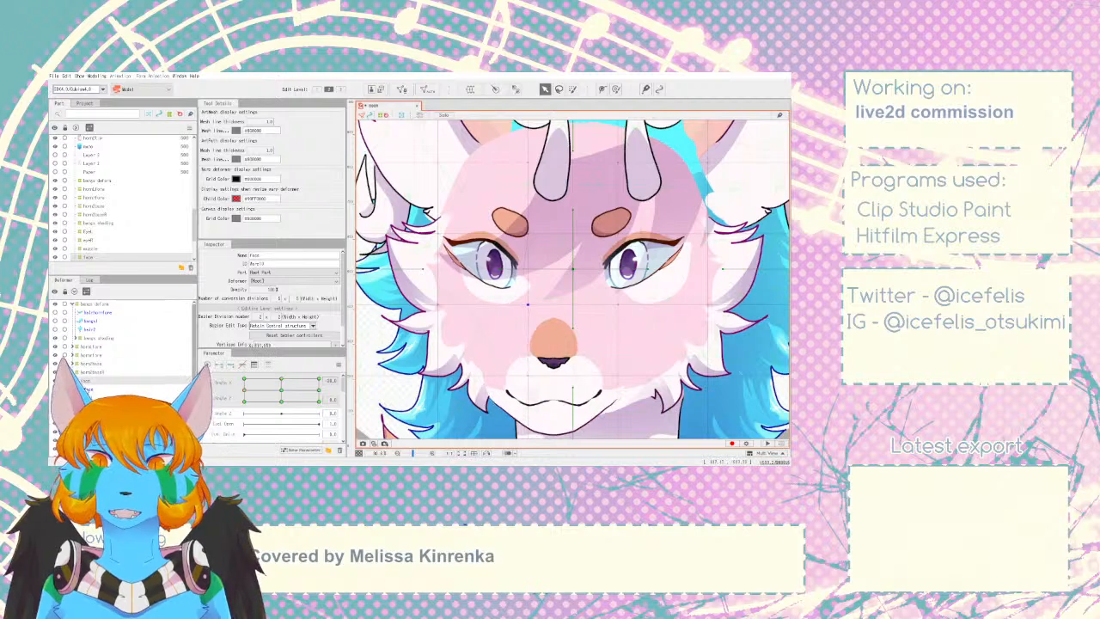
{"action": "left_click", "coordinate": [89, 389]}
{"action": "left_click", "coordinate": [82, 381]}
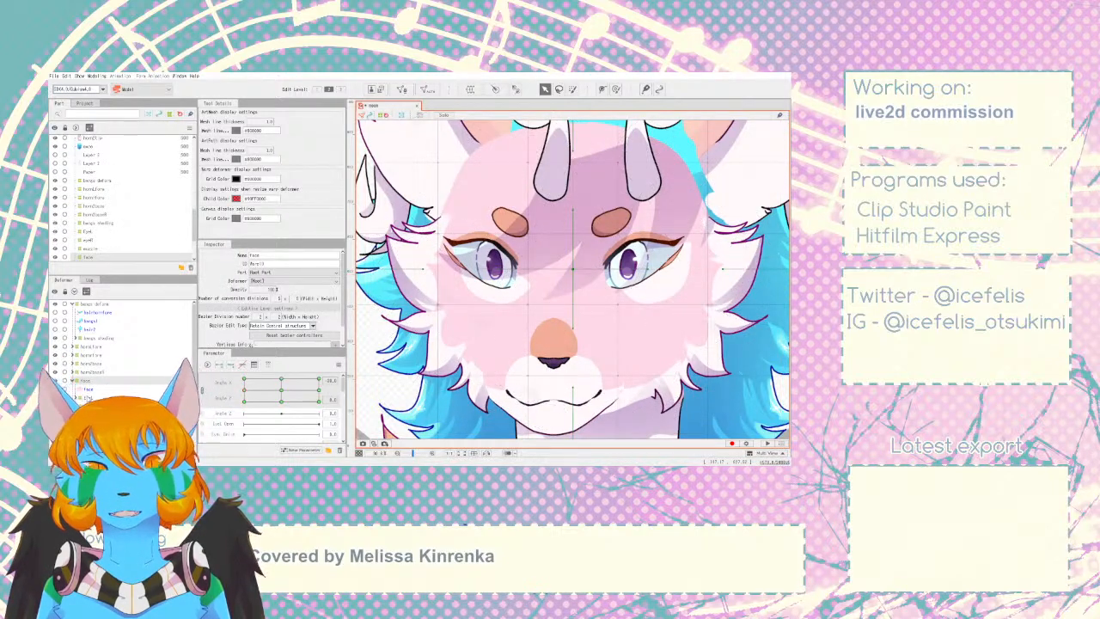
- Set Angle X to 30 and delete the angle key points from the eyeL, eyeR and muzzle deformers
{"action": "left_click", "coordinate": [318, 381]}
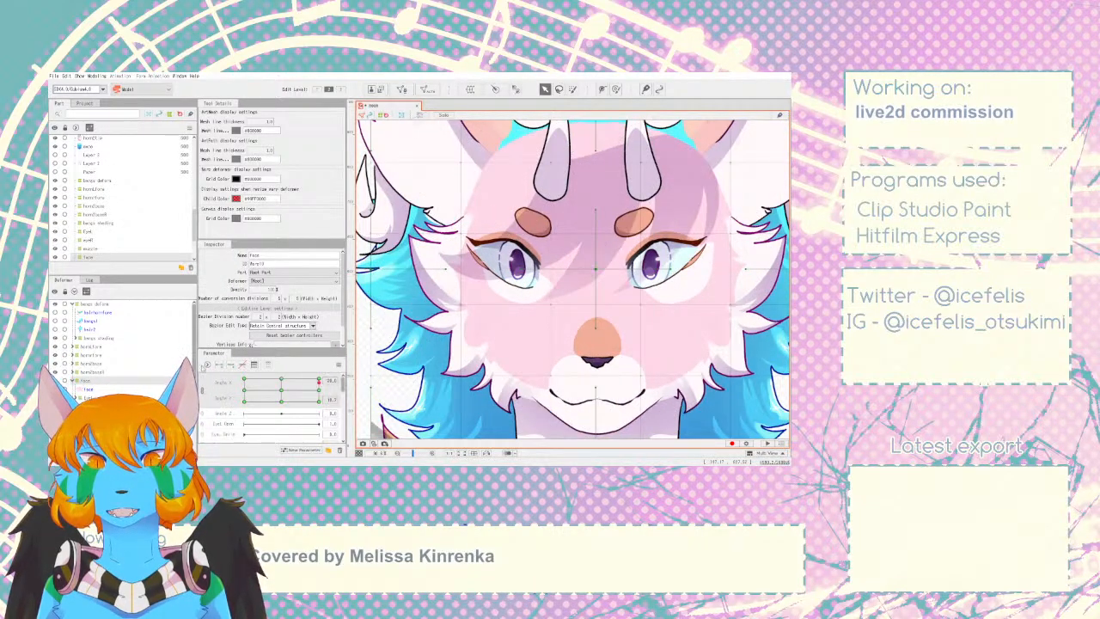
{"action": "left_click", "coordinate": [89, 398]}
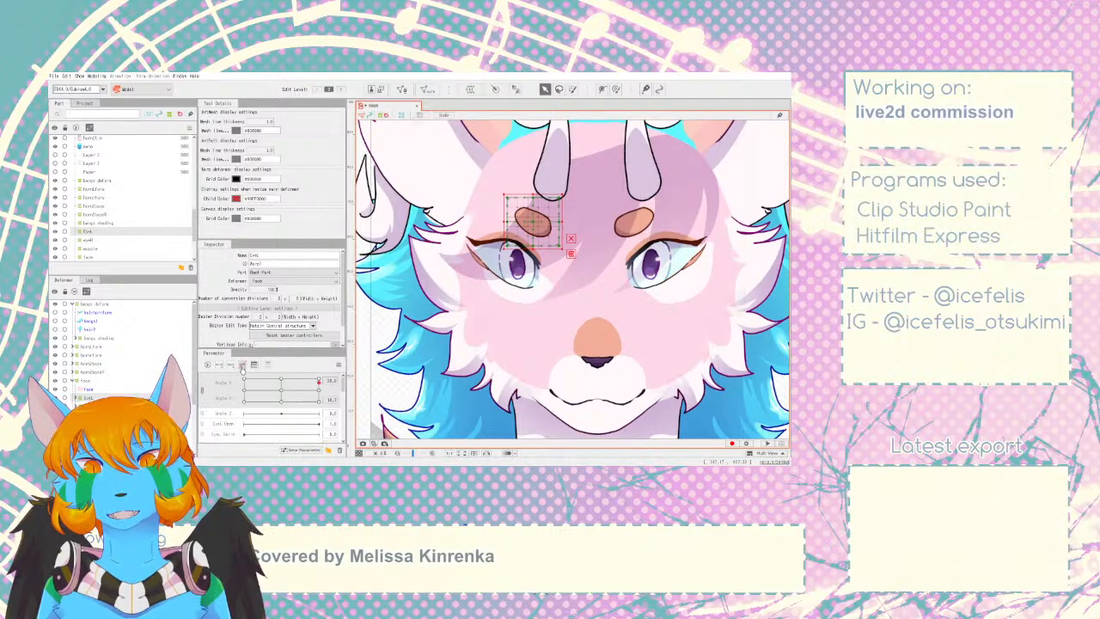
{"action": "left_click", "coordinate": [89, 406]}
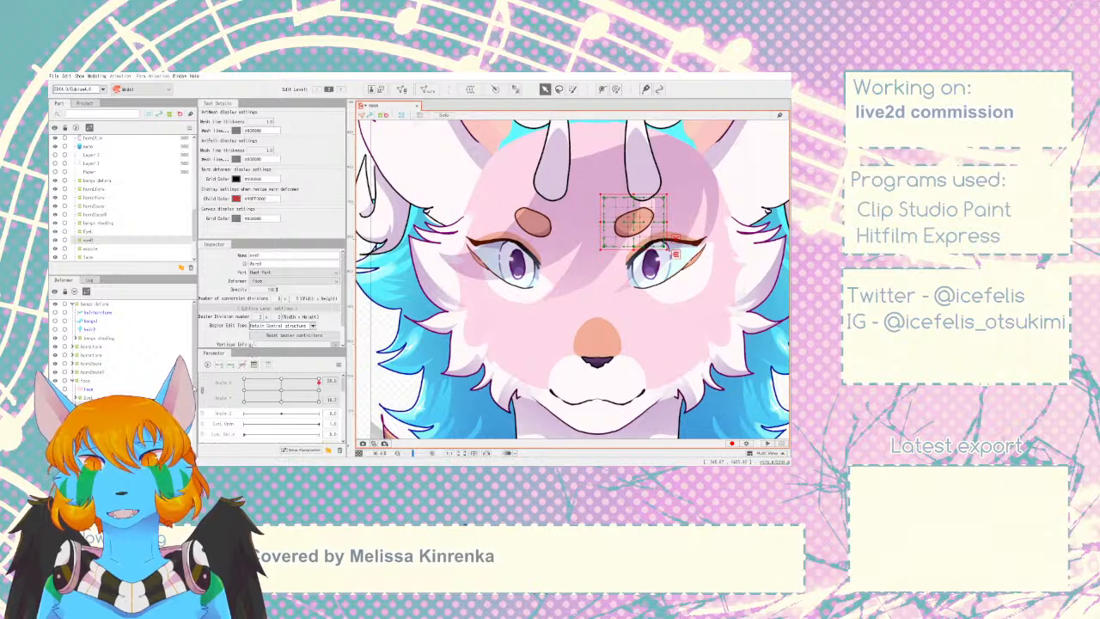
{"action": "left_click", "coordinate": [89, 414]}
{"action": "left_click", "coordinate": [243, 365]}
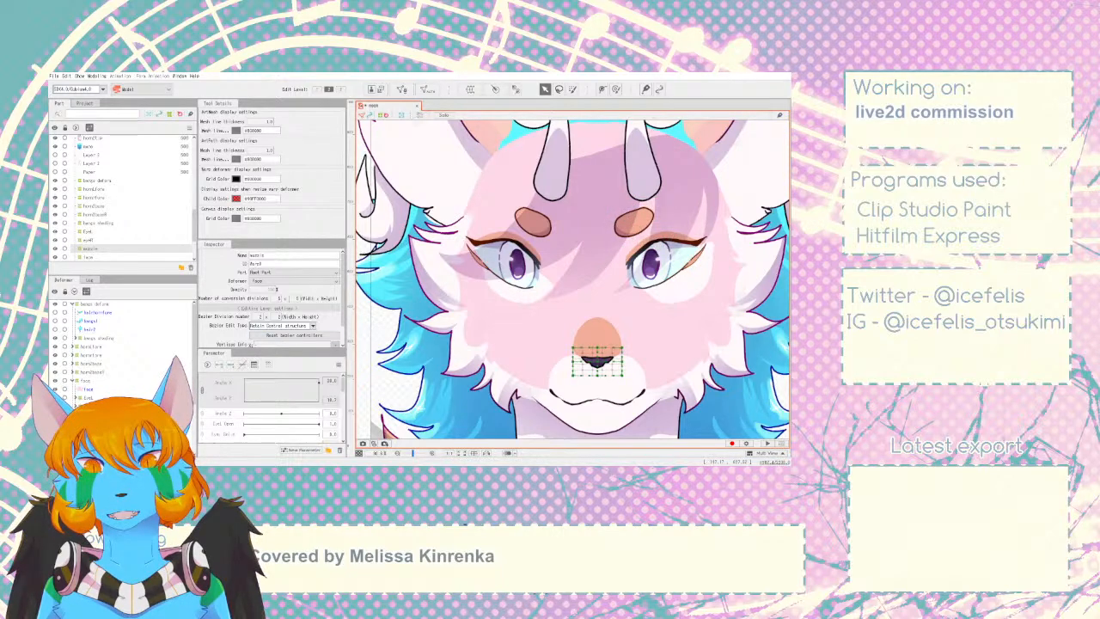
- Move the eyeL, eyeR and muzzle deformers out of the face deformer
{"action": "left_click_drag", "start_coordinate": [85, 381], "coordinate": [83, 382]}
{"action": "left_click", "coordinate": [86, 414]}
{"action": "left_click", "coordinate": [86, 414]}
{"action": "left_click", "coordinate": [86, 406]}
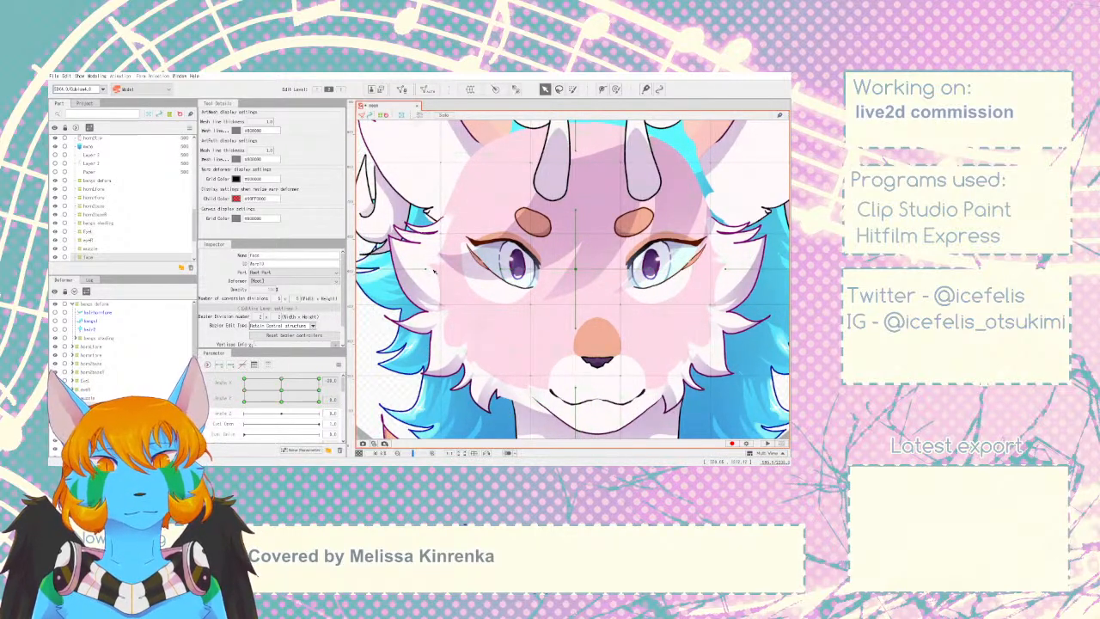
- Try shifting the muzzle deformer left at Angle X -30 and nudging the nose inside it further left
{"action": "left_click", "coordinate": [595, 360]}
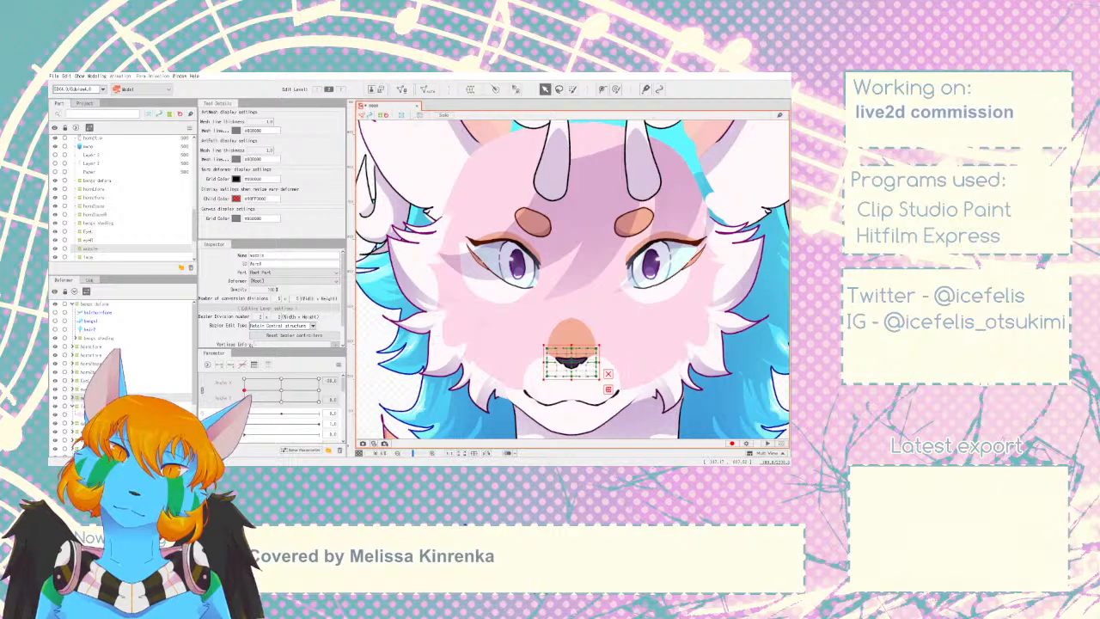
{"action": "scroll", "coordinate": [498, 314], "scroll_direction": "down", "scroll_amount": 3}
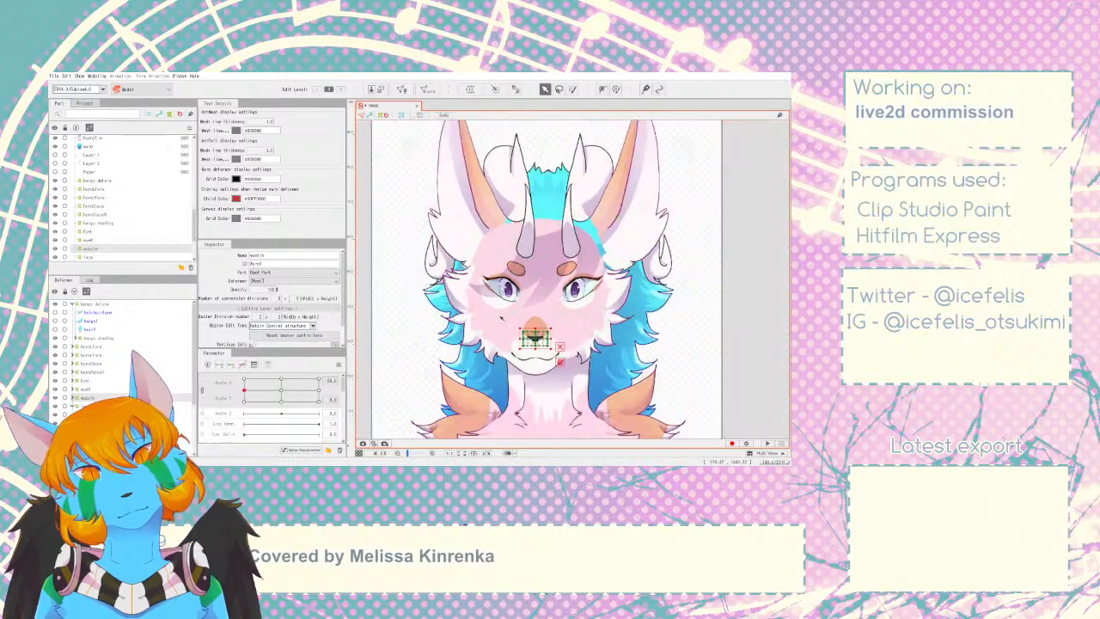
{"action": "left_click", "coordinate": [71, 399]}
{"action": "left_click", "coordinate": [72, 397]}
{"action": "left_click", "coordinate": [89, 405]}
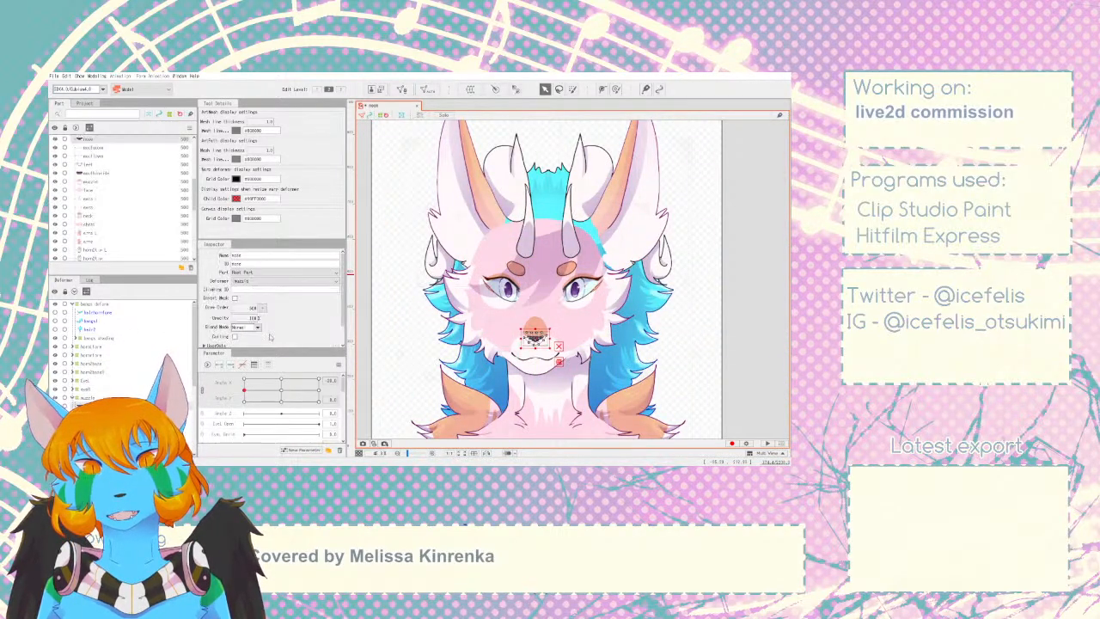
{"action": "scroll", "coordinate": [593, 350], "scroll_direction": "up", "scroll_amount": 4}
{"action": "key", "text": "Left"}
{"action": "key", "text": "Left"}
{"action": "key", "text": "Left"}
{"action": "key", "text": "Left"}
{"action": "key", "text": "Left"}
{"action": "key", "text": "Left"}
{"action": "key", "text": "Left"}
{"action": "key", "text": "Left"}
{"action": "key", "text": "Left"}
{"action": "key", "text": "Left"}
{"action": "key", "text": "Left"}
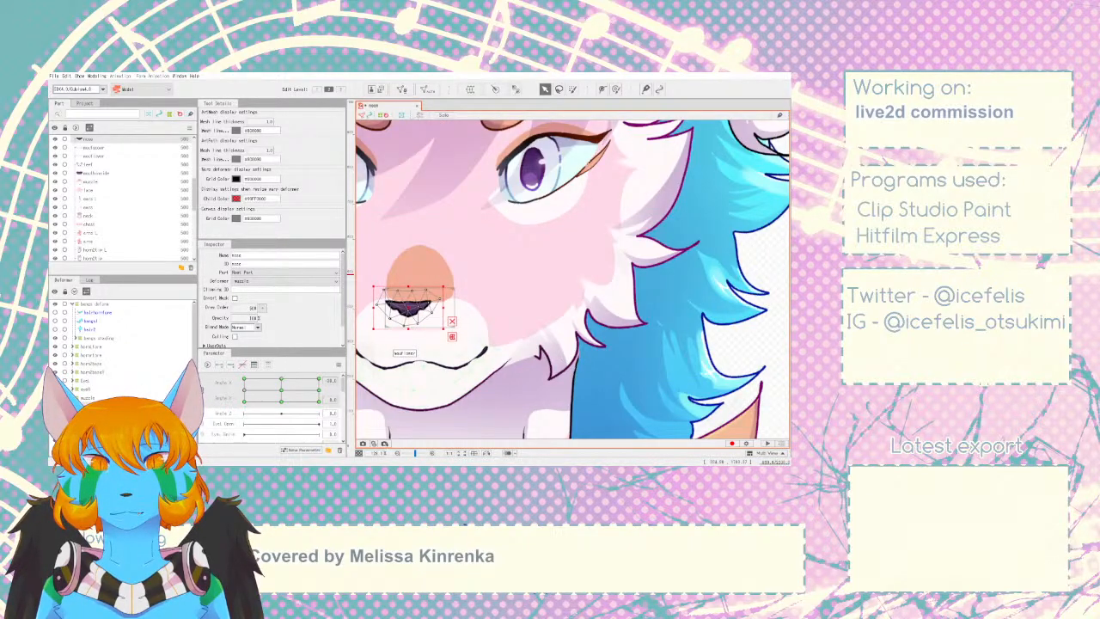
{"action": "scroll", "coordinate": [426, 275], "scroll_direction": "down", "scroll_amount": 4}
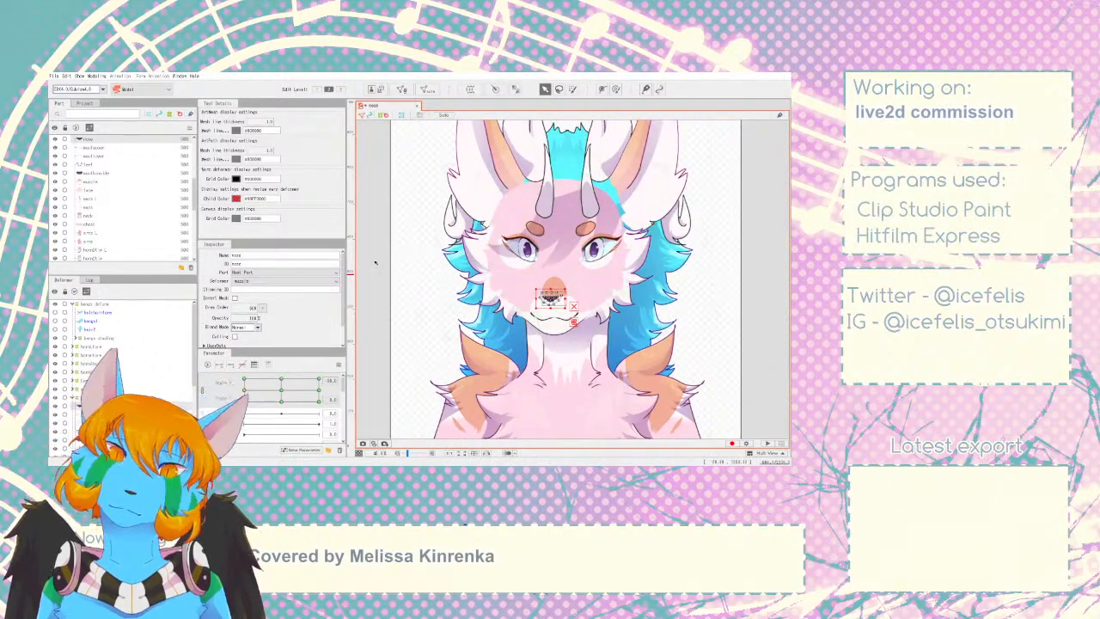
- Try nudging the eyeR deformer left at Angle X -30
{"action": "left_click", "coordinate": [178, 389]}
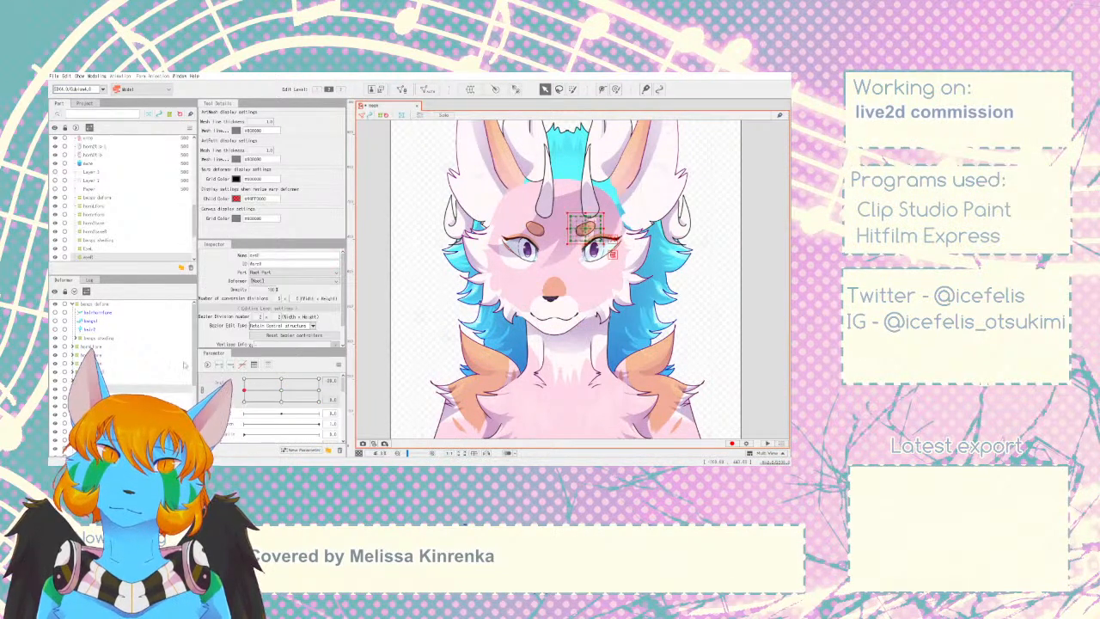
{"action": "left_click", "coordinate": [231, 366]}
{"action": "key", "text": "Left"}
{"action": "key", "text": "Left"}
{"action": "key", "text": "Left"}
{"action": "key", "text": "Left"}
{"action": "key", "text": "Left"}
{"action": "key", "text": "Left"}
{"action": "key", "text": "Left"}
{"action": "key", "text": "Left"}
{"action": "key", "text": "Left"}
{"action": "key", "text": "Left"}
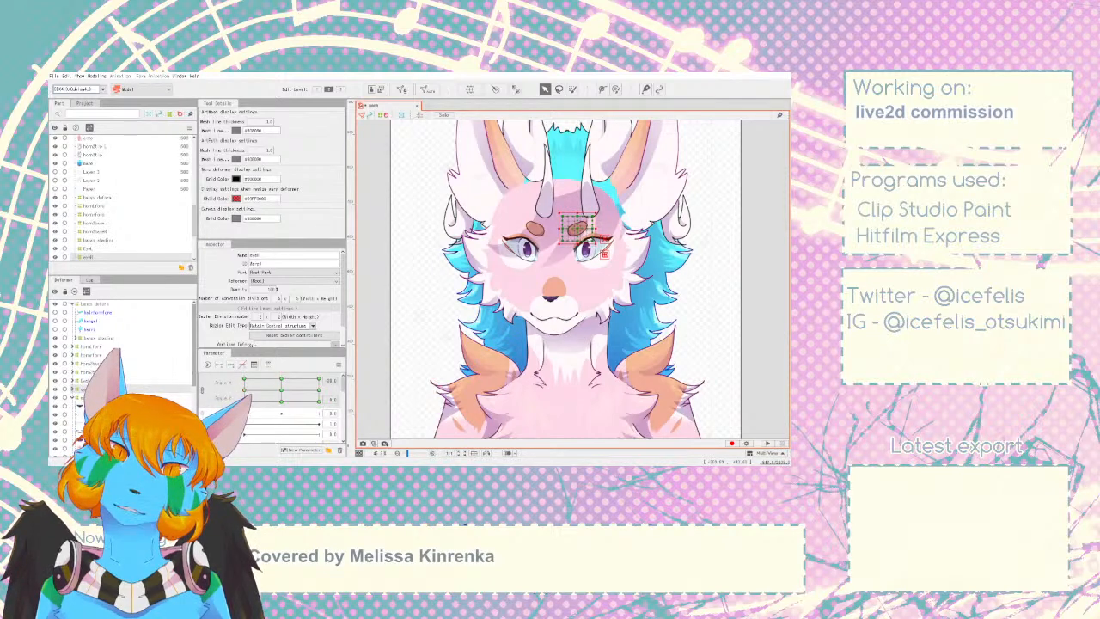
- Try nudging the eyeL deformer left at Angle X -30, and check the head turn across the angle range
{"action": "left_click", "coordinate": [178, 380]}
{"action": "key", "text": "Left"}
{"action": "key", "text": "Left"}
{"action": "key", "text": "Left"}
{"action": "key", "text": "Left"}
{"action": "key", "text": "Left"}
{"action": "key", "text": "Left"}
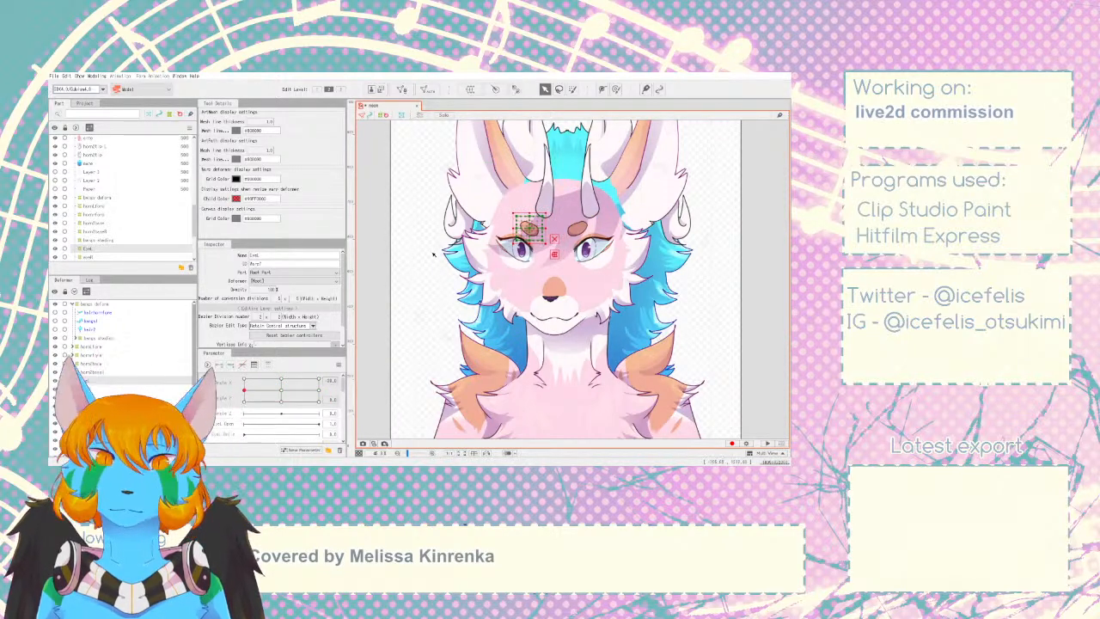
{"action": "key", "text": "Left"}
{"action": "key", "text": "Left"}
{"action": "key", "text": "Left"}
{"action": "key", "text": "Left"}
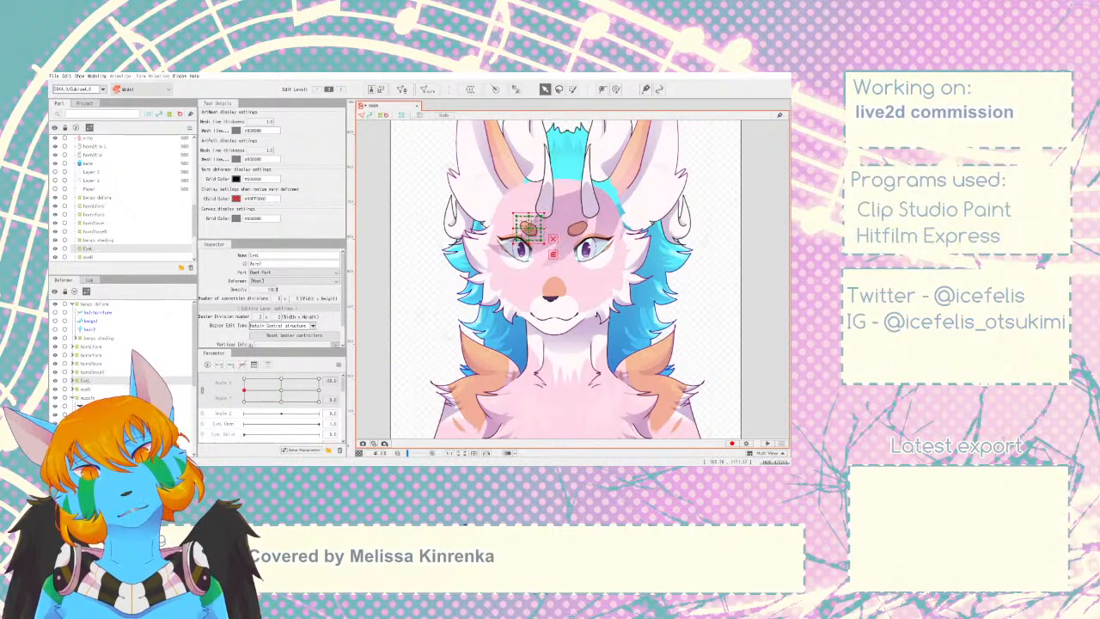
{"action": "mouse_move", "coordinate": [245, 390]}
{"action": "left_mouse_down"}
{"action": "mouse_move", "coordinate": [334, 388]}
{"action": "mouse_move", "coordinate": [244, 391]}
{"action": "left_mouse_up"}
{"action": "left_click_drag", "start_coordinate": [311, 386], "coordinate": [318, 391]}
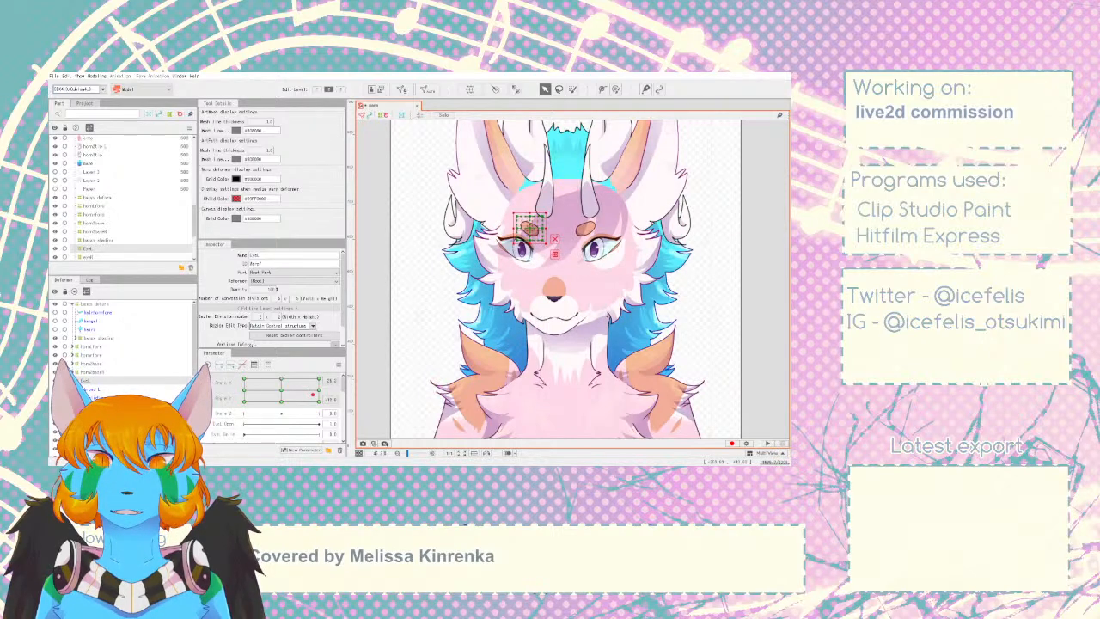
- Return to Angle X -30 and try nudging the eyeL deformer slightly back to the right
{"action": "left_click", "coordinate": [91, 437]}
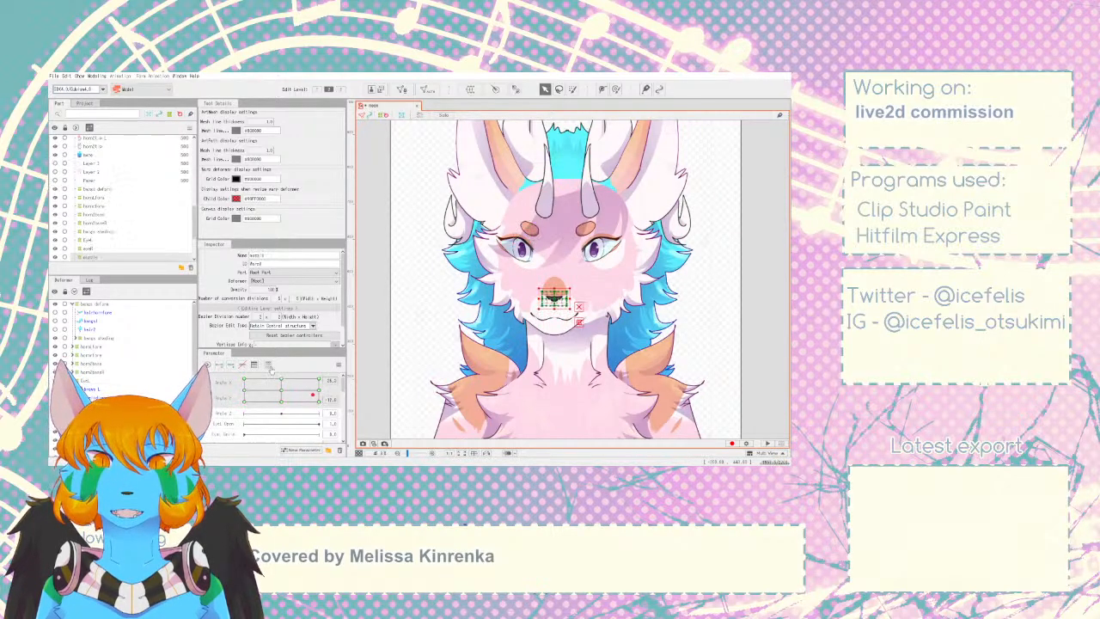
{"action": "left_click_drag", "start_coordinate": [312, 395], "coordinate": [244, 390]}
{"action": "left_click", "coordinate": [87, 381]}
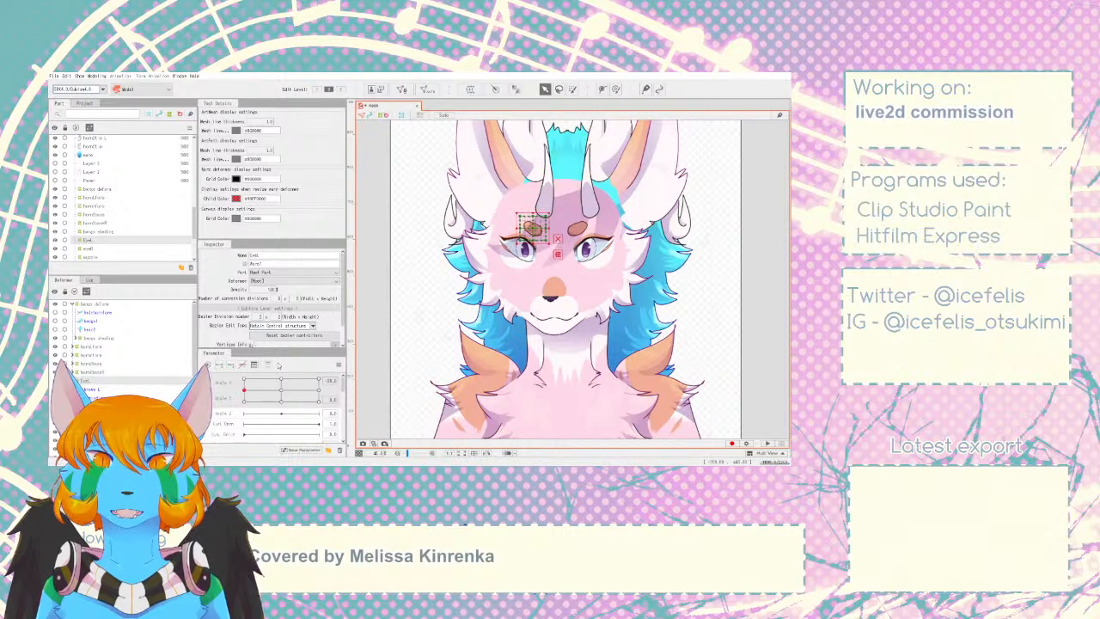
{"action": "key", "text": "Right"}
{"action": "key", "text": "Right"}
{"action": "key", "text": "Right"}
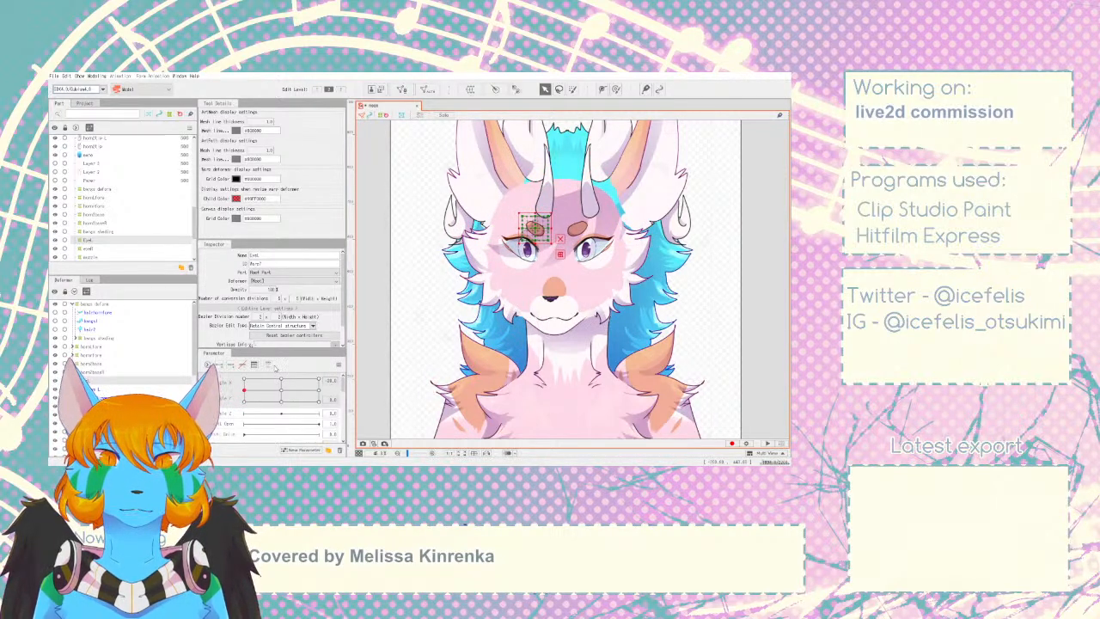
- Try nudging the eyeR deformer back to the right at Angle X -30
{"action": "left_click", "coordinate": [89, 425]}
{"action": "key", "text": "Right"}
{"action": "key", "text": "Right"}
{"action": "key", "text": "Right"}
{"action": "key", "text": "Right"}
{"action": "key", "text": "Right"}
{"action": "key", "text": "Right"}
{"action": "key", "text": "Right"}
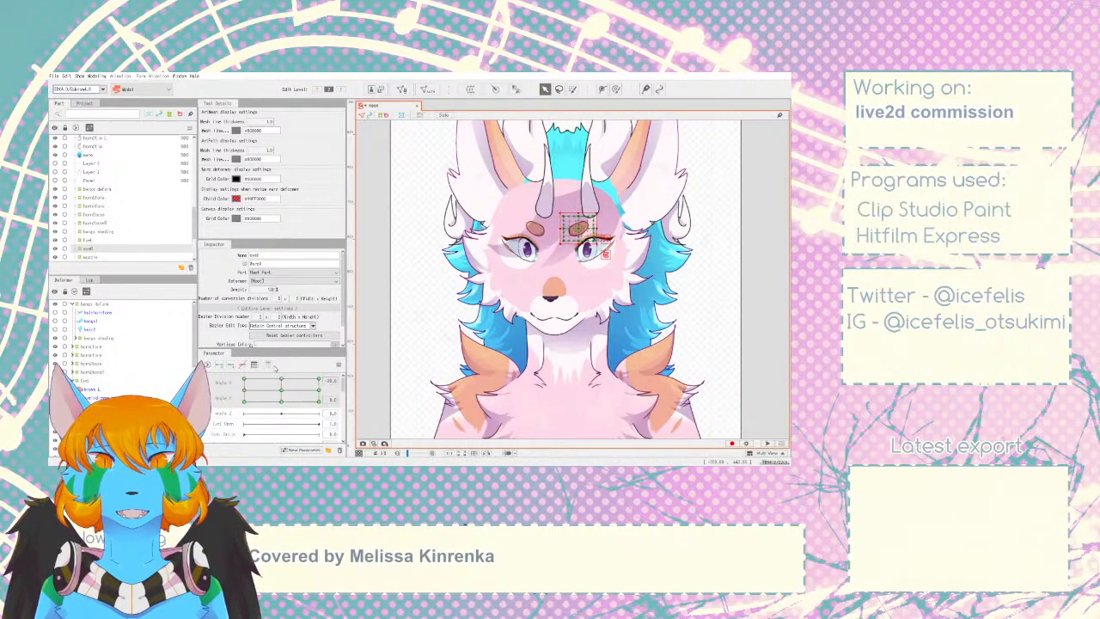
{"action": "key", "text": "Right"}
{"action": "key", "text": "Right"}
{"action": "key", "text": "Right"}
{"action": "key", "text": "Right"}
{"action": "key", "text": "Right"}
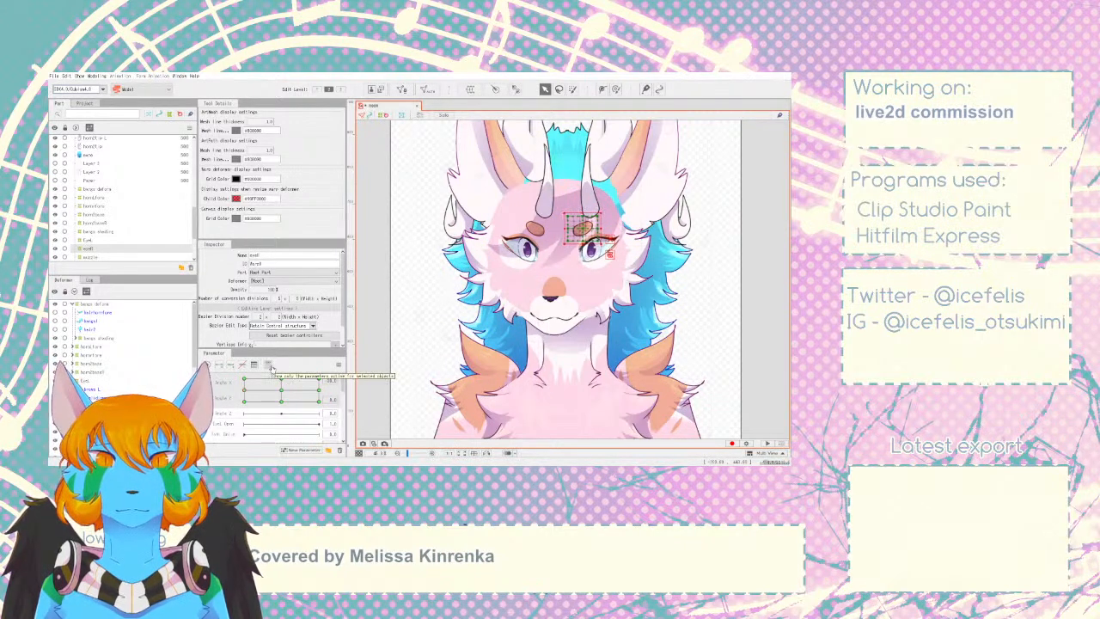
- Undo the recent nudges of the eyeL, eyeR and muzzle deformers and the nose
{"action": "key", "text": "ctrl+z"}
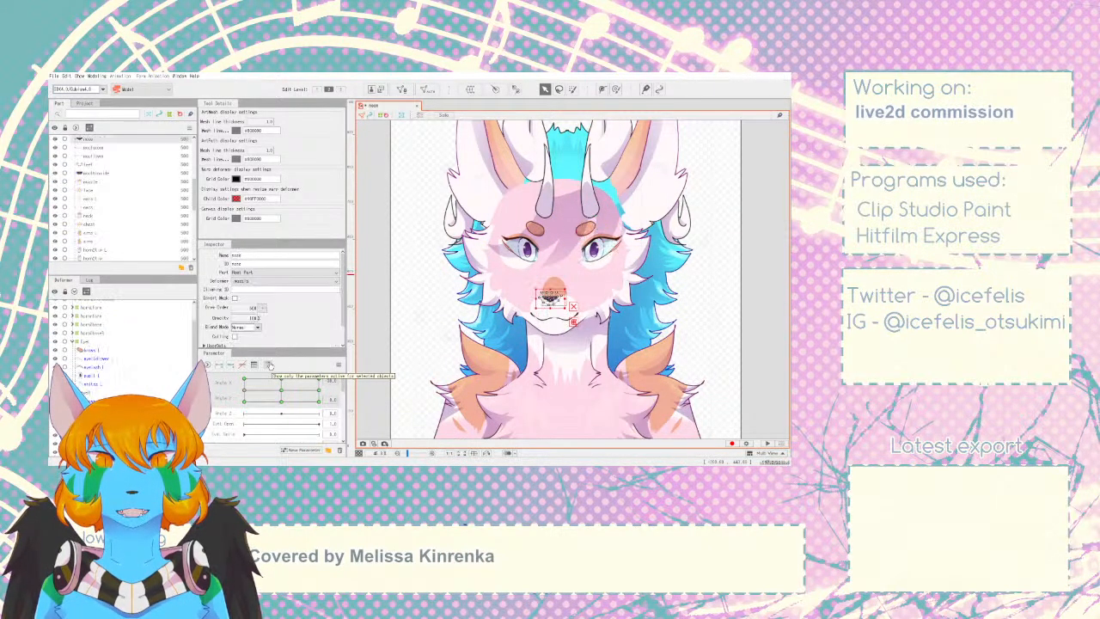
{"action": "key", "text": "Right"}
{"action": "key", "text": "Right"}
{"action": "key", "text": "Right"}
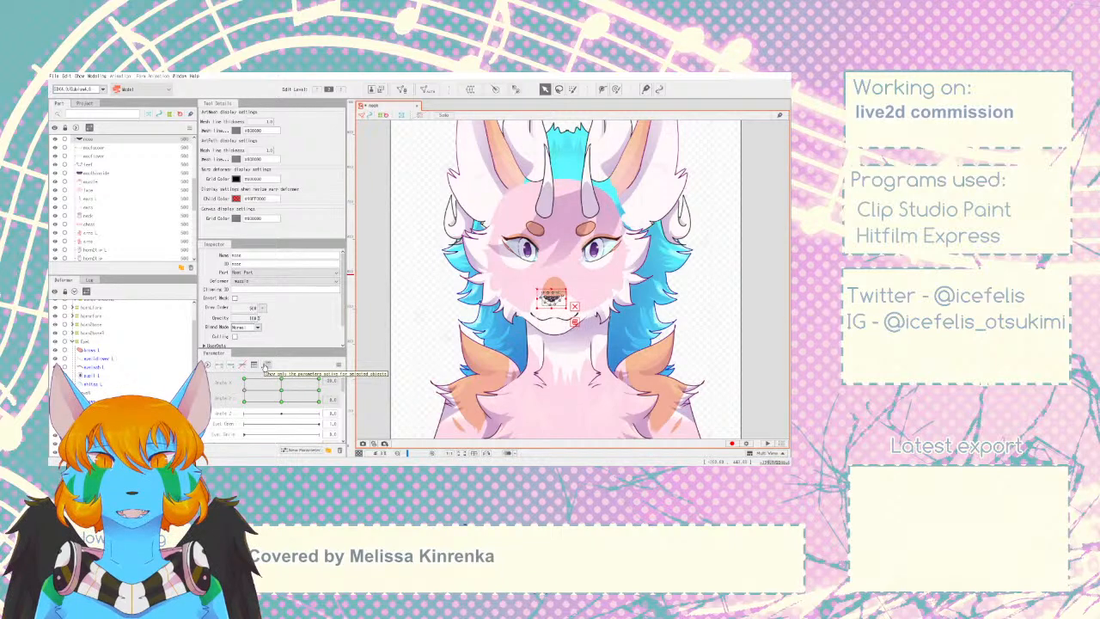
{"action": "key", "text": "Right"}
{"action": "key", "text": "Right"}
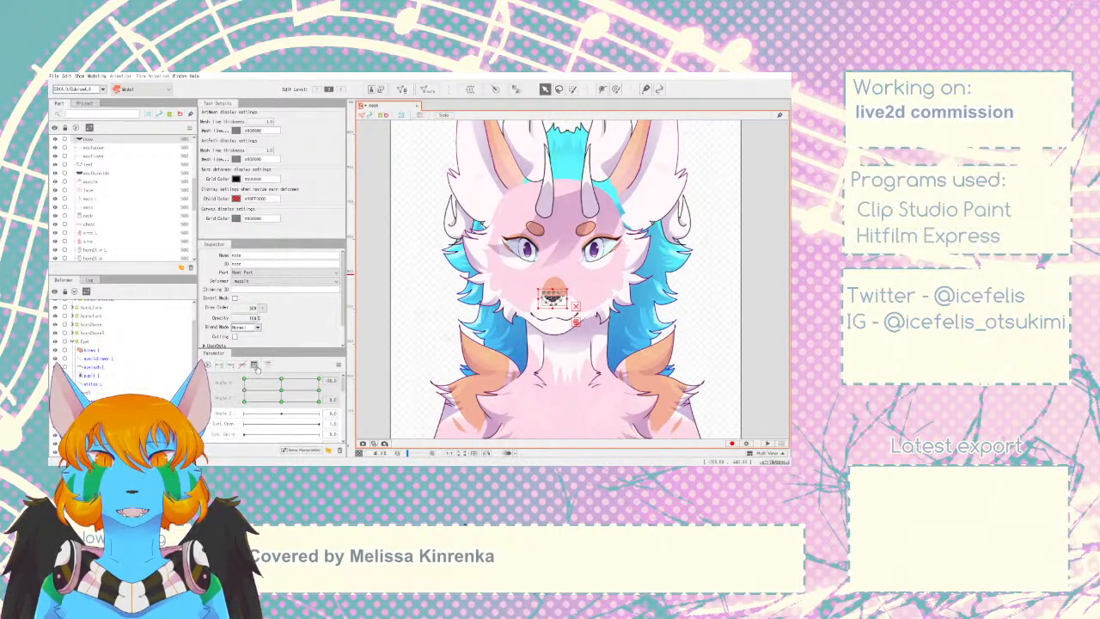
{"action": "key", "text": "Right"}
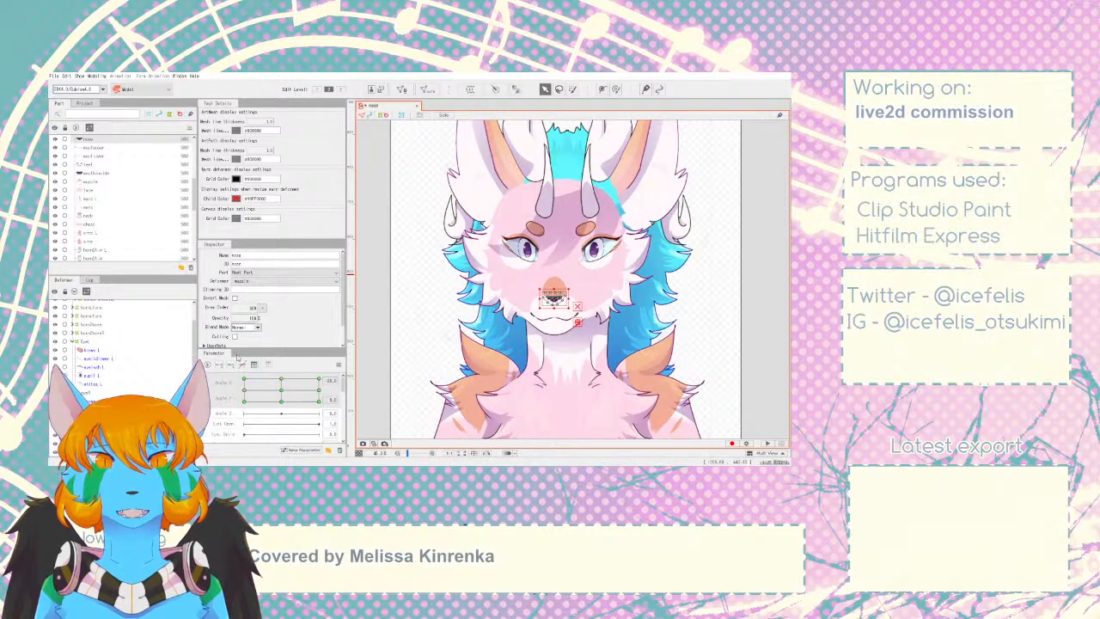
{"action": "key", "text": "d"}
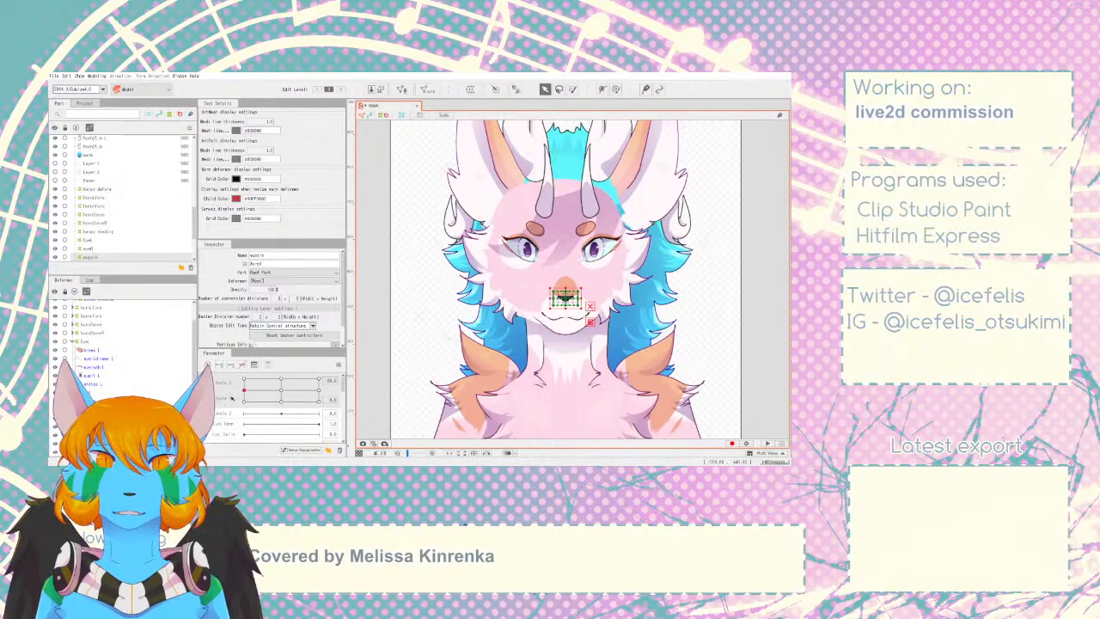
{"action": "key", "text": "ctrl+z"}
{"action": "key", "text": "ctrl+z"}
{"action": "key", "text": "ctrl+z"}
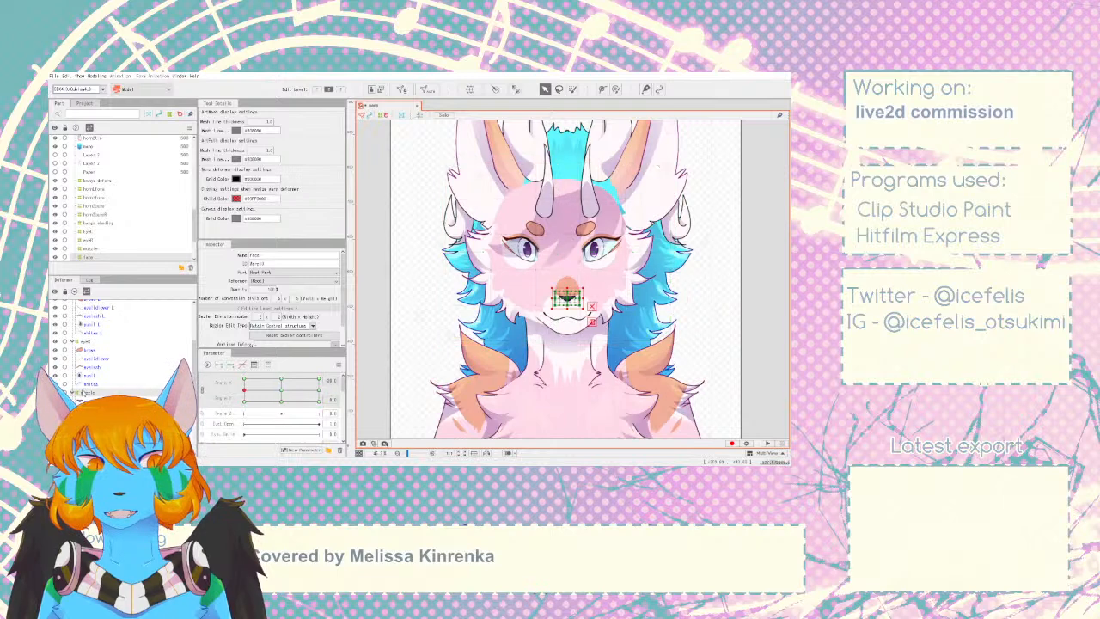
- Nudge the muzzle deformer left to follow the turned face at Angle X -30, and check the pose
{"action": "key", "text": "Left"}
{"action": "key", "text": "Left"}
{"action": "key", "text": "Left"}
{"action": "key", "text": "Left"}
{"action": "key", "text": "Left"}
{"action": "key", "text": "Left"}
{"action": "key", "text": "Left"}
{"action": "key", "text": "Left"}
{"action": "key", "text": "Left"}
{"action": "key", "text": "Left"}
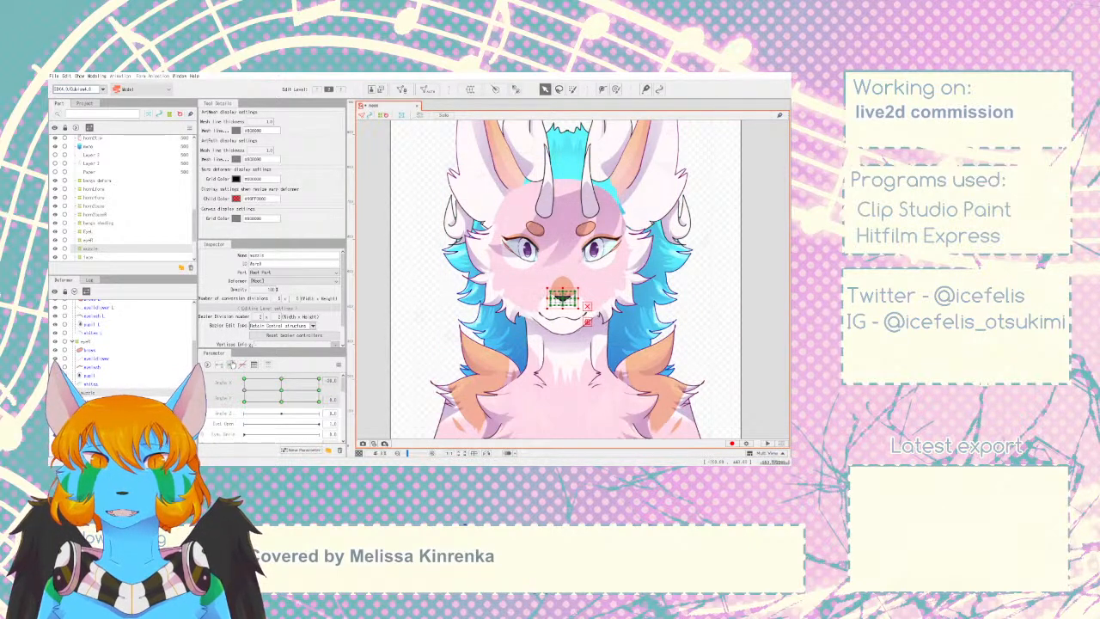
{"action": "key", "text": "Left"}
{"action": "key", "text": "Left"}
{"action": "key", "text": "Left"}
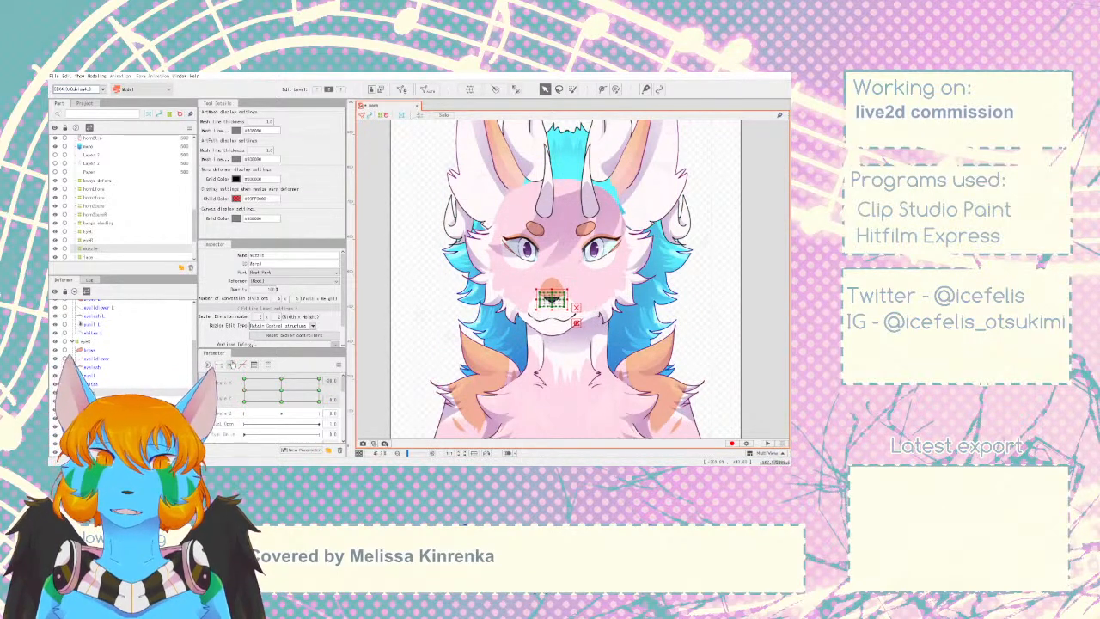
{"action": "mouse_move", "coordinate": [245, 390]}
{"action": "left_mouse_down"}
{"action": "mouse_move", "coordinate": [285, 391]}
{"action": "mouse_move", "coordinate": [232, 390]}
{"action": "left_mouse_up"}
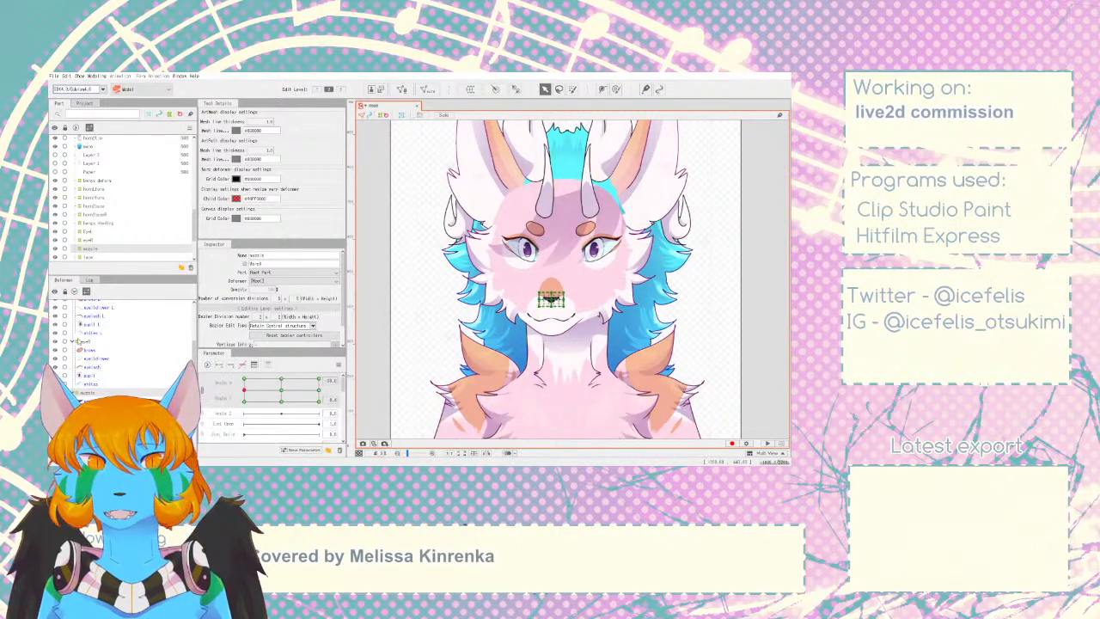
- Add Angle X and Angle Y key points to the eyeR deformer and nudge it left at Angle X -30
{"action": "left_click", "coordinate": [79, 342]}
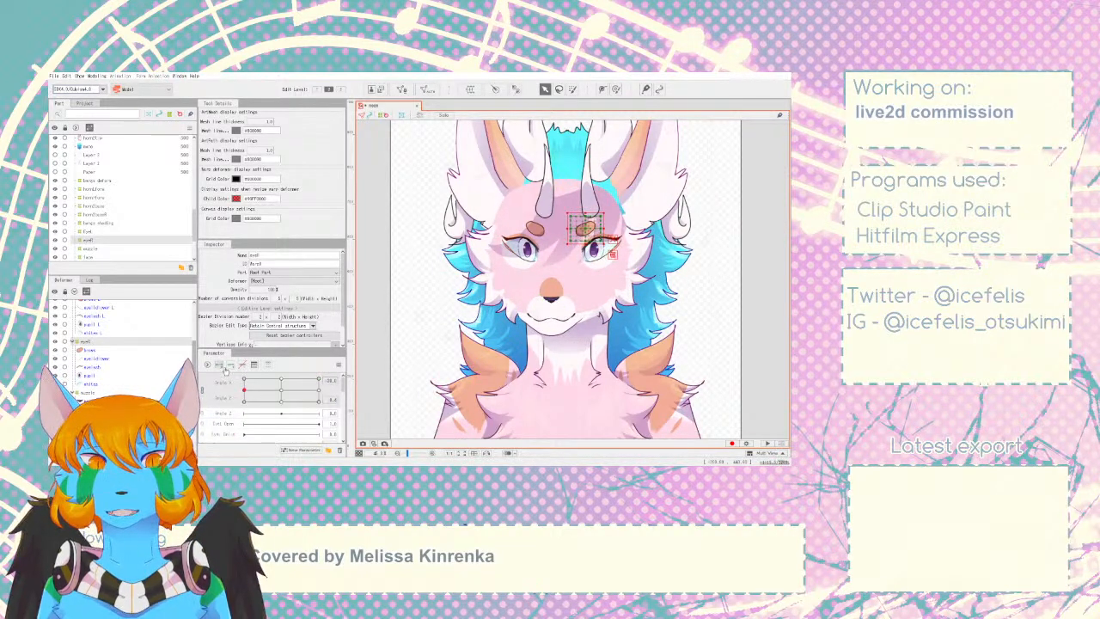
{"action": "left_click", "coordinate": [224, 369]}
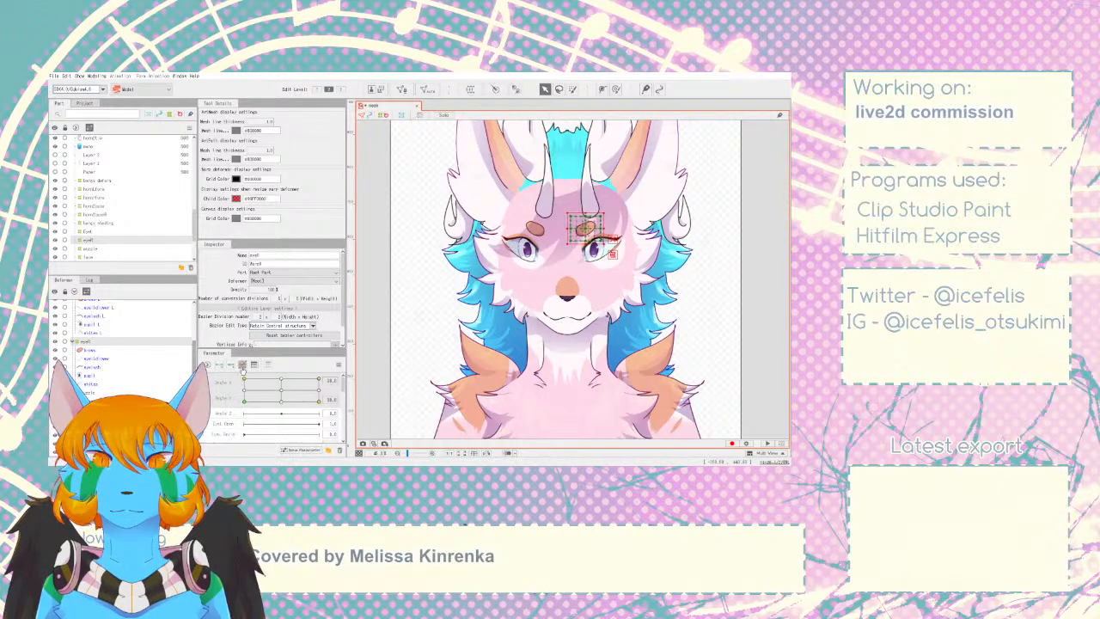
{"action": "left_click", "coordinate": [244, 391]}
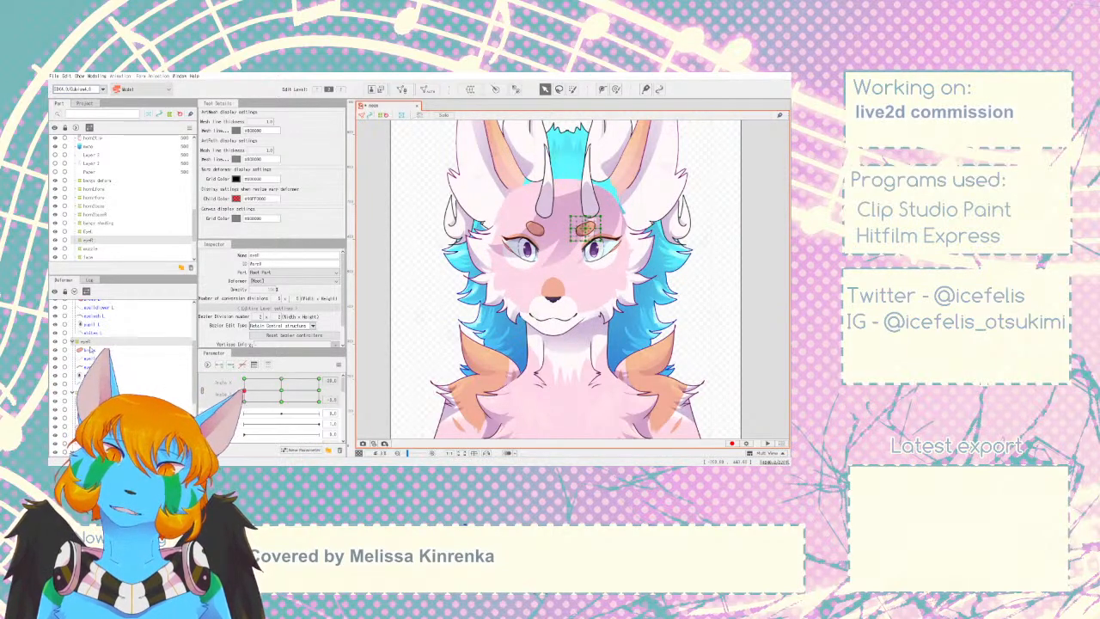
{"action": "key", "text": "Left"}
{"action": "key", "text": "Left"}
{"action": "key", "text": "Left"}
{"action": "key", "text": "Left"}
{"action": "key", "text": "Left"}
{"action": "key", "text": "Left"}
{"action": "key", "text": "Left"}
{"action": "key", "text": "Left"}
{"action": "key", "text": "Left"}
{"action": "key", "text": "Left"}
{"action": "key", "text": "Left"}
{"action": "key", "text": "Left"}
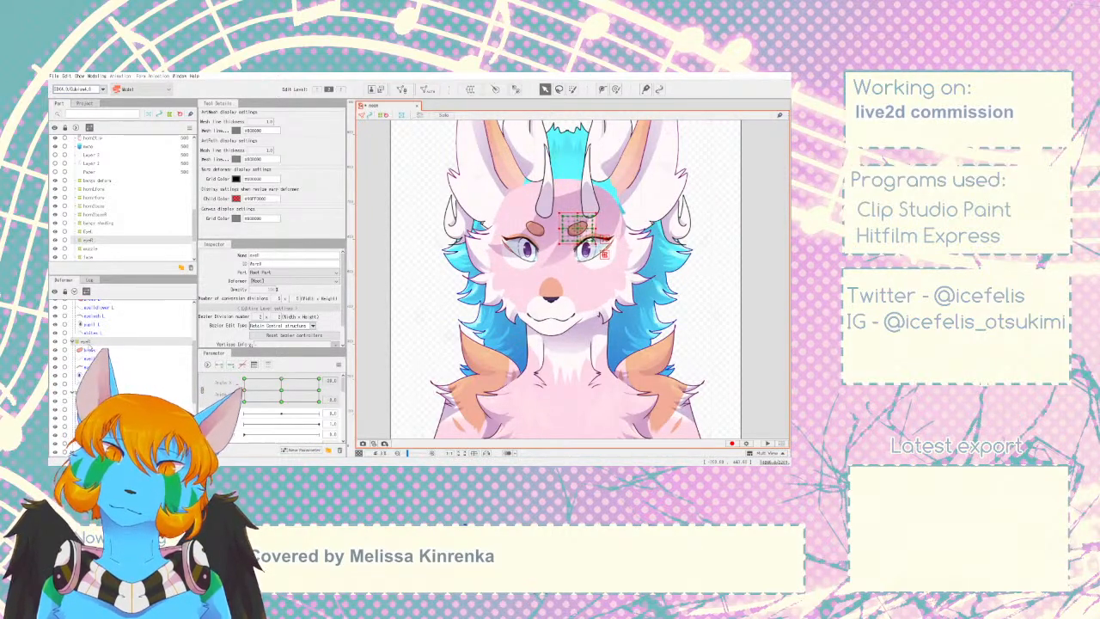
- Nudge the eyeL deformer left at Angle X -30 to match the turned face, and check the angle pose
{"action": "scroll", "coordinate": [89, 337], "scroll_direction": "up", "scroll_amount": 2}
{"action": "left_click", "coordinate": [86, 322]}
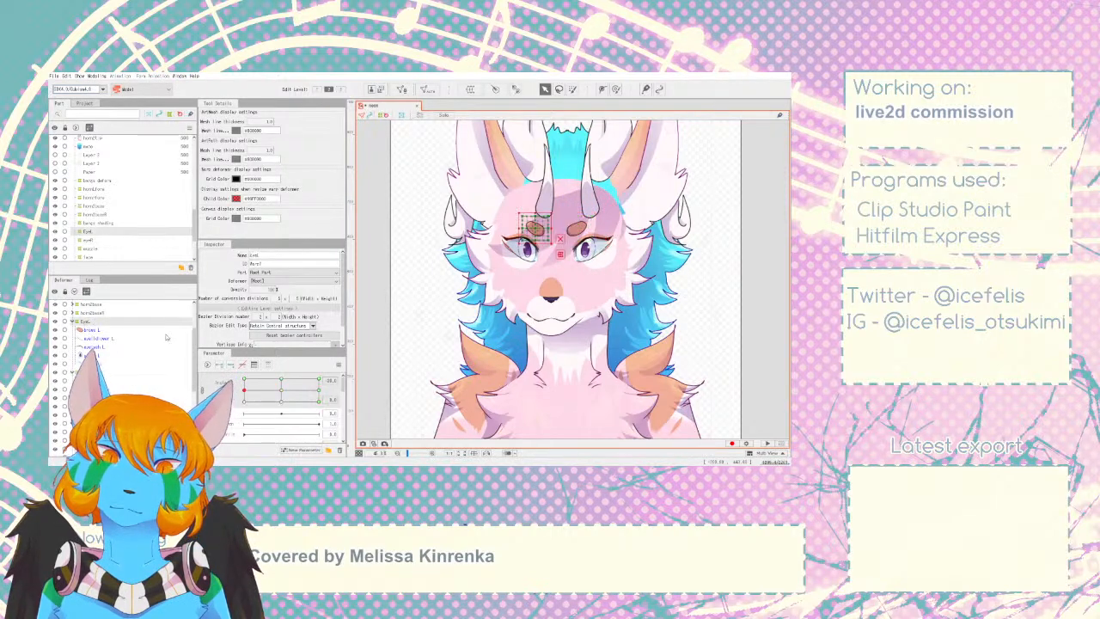
{"action": "left_click", "coordinate": [230, 366]}
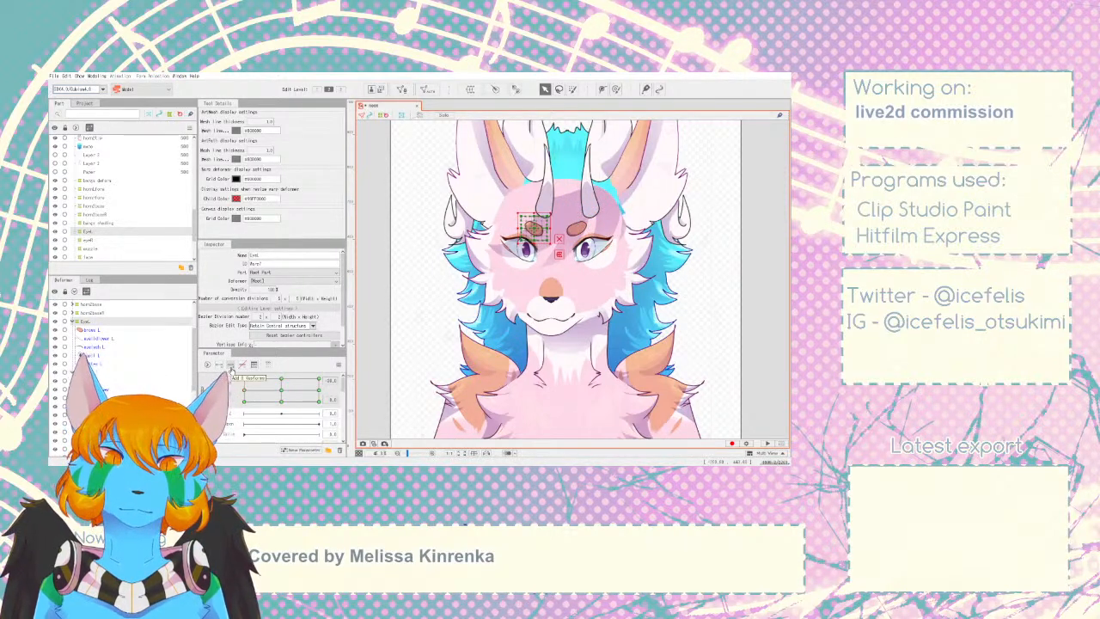
{"action": "key", "text": "Left"}
{"action": "key", "text": "Left"}
{"action": "key", "text": "Left"}
{"action": "key", "text": "Left"}
{"action": "key", "text": "Left"}
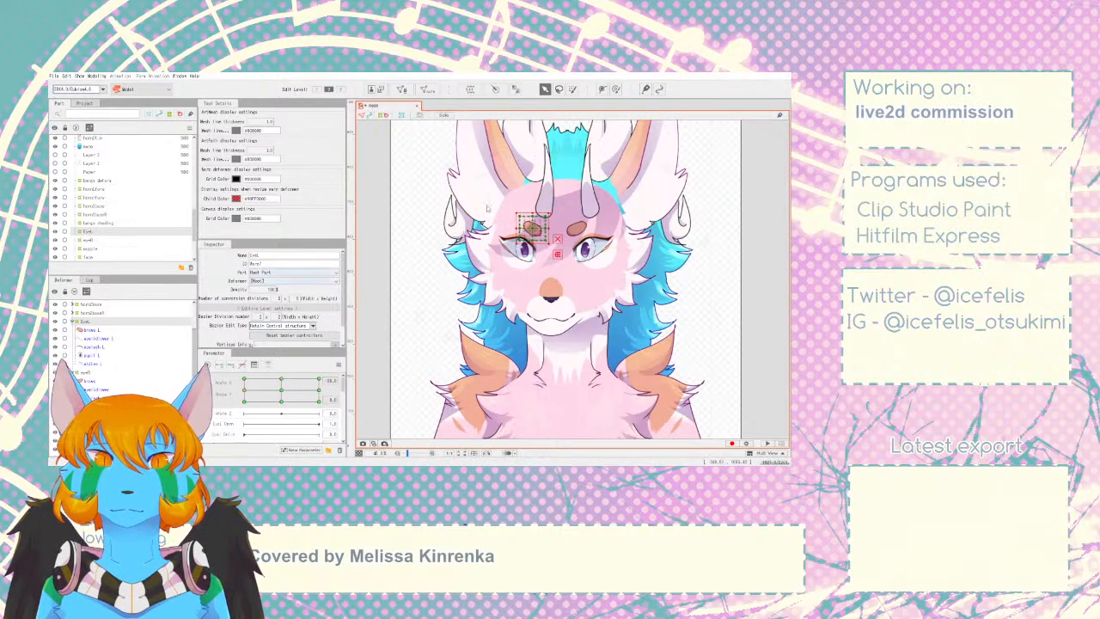
{"action": "key", "text": "Left"}
{"action": "key", "text": "Left"}
{"action": "key", "text": "Left"}
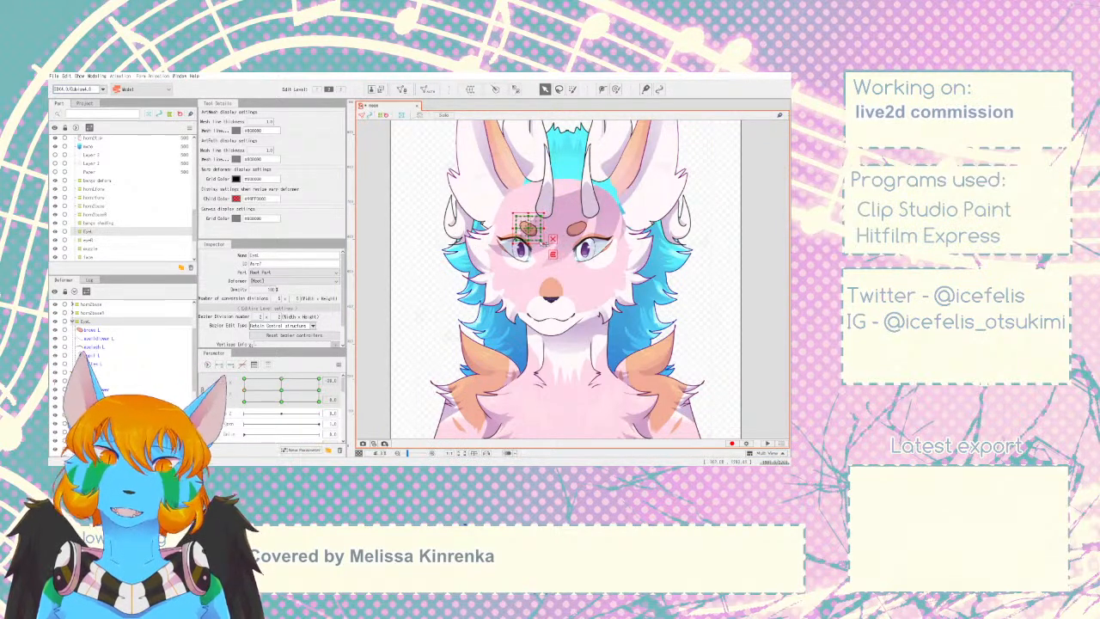
{"action": "scroll", "coordinate": [535, 245], "scroll_direction": "down", "scroll_amount": 3}
{"action": "mouse_move", "coordinate": [245, 390]}
{"action": "left_mouse_down"}
{"action": "mouse_move", "coordinate": [281, 391]}
{"action": "mouse_move", "coordinate": [230, 391]}
{"action": "left_mouse_up"}
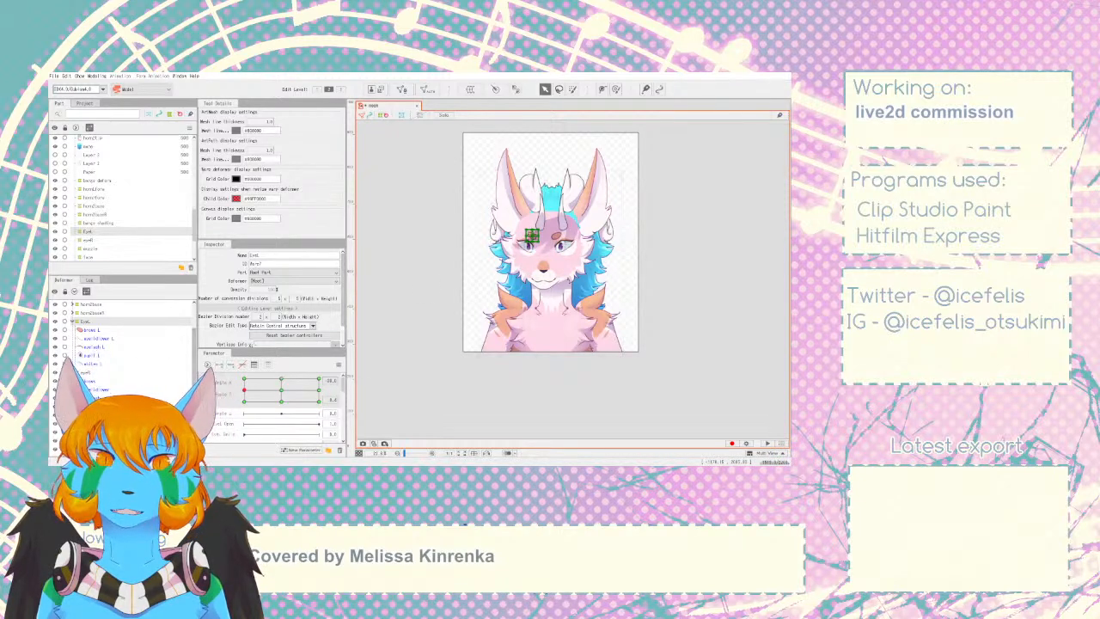
- Reshape the face deformer at Angle X -30 by moving its inner control points around the nose and cheek
{"action": "scroll", "coordinate": [104, 342], "scroll_direction": "down", "scroll_amount": 3}
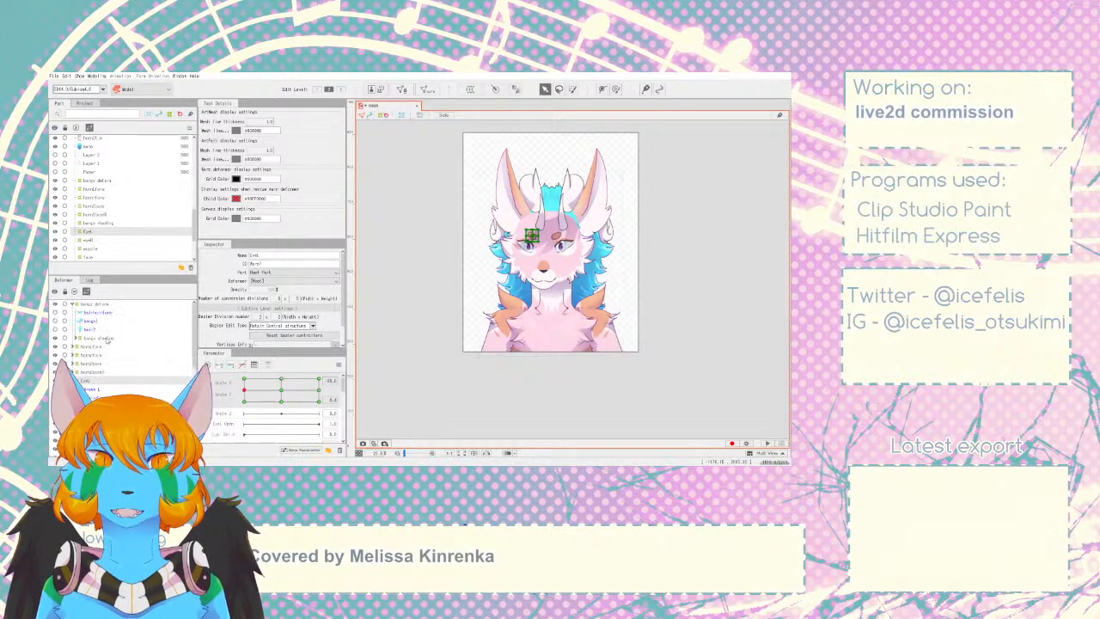
{"action": "left_click", "coordinate": [88, 257]}
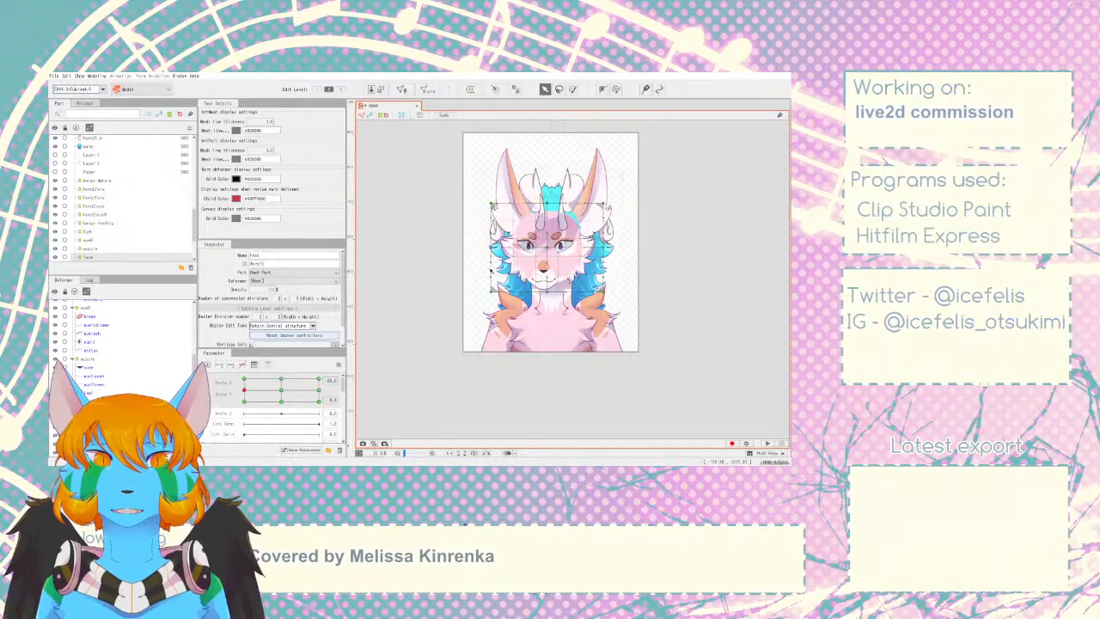
{"action": "scroll", "coordinate": [524, 266], "scroll_direction": "up", "scroll_amount": 6}
{"action": "left_click", "coordinate": [563, 233]}
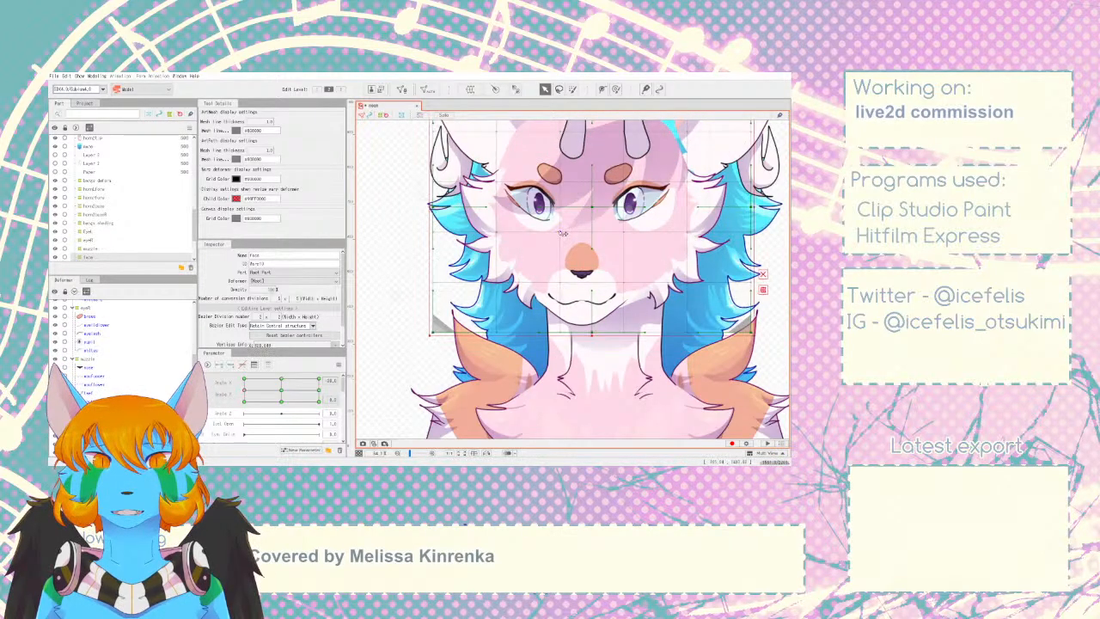
{"action": "left_click_drag", "start_coordinate": [546, 231], "coordinate": [541, 230]}
{"action": "mouse_move", "coordinate": [244, 389]}
{"action": "left_mouse_down"}
{"action": "mouse_move", "coordinate": [281, 391]}
{"action": "mouse_move", "coordinate": [244, 391]}
{"action": "left_mouse_up"}
{"action": "scroll", "coordinate": [636, 288], "scroll_direction": "down", "scroll_amount": 3}
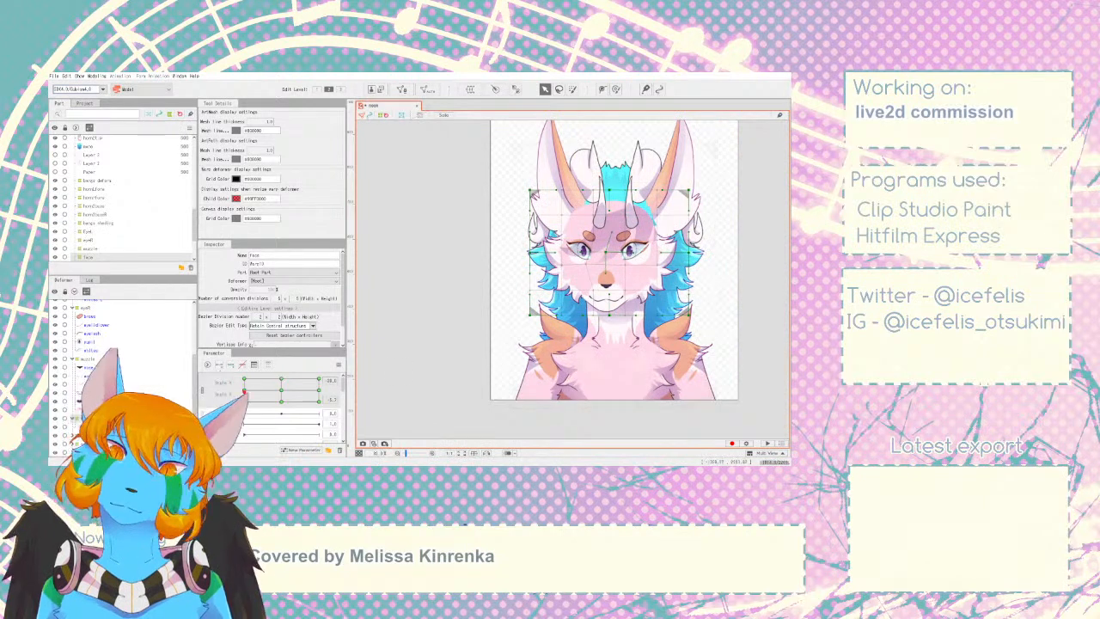
{"action": "scroll", "coordinate": [663, 267], "scroll_direction": "up", "scroll_amount": 4}
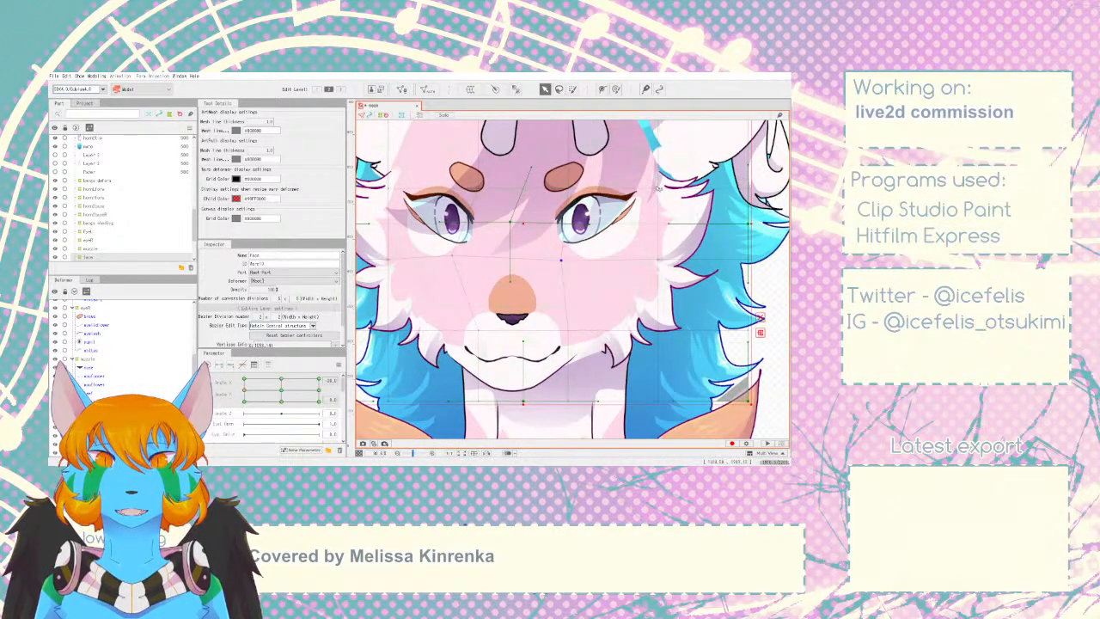
{"action": "left_click_drag", "start_coordinate": [651, 259], "coordinate": [659, 261]}
{"action": "scroll", "coordinate": [565, 270], "scroll_direction": "down", "scroll_amount": 4}
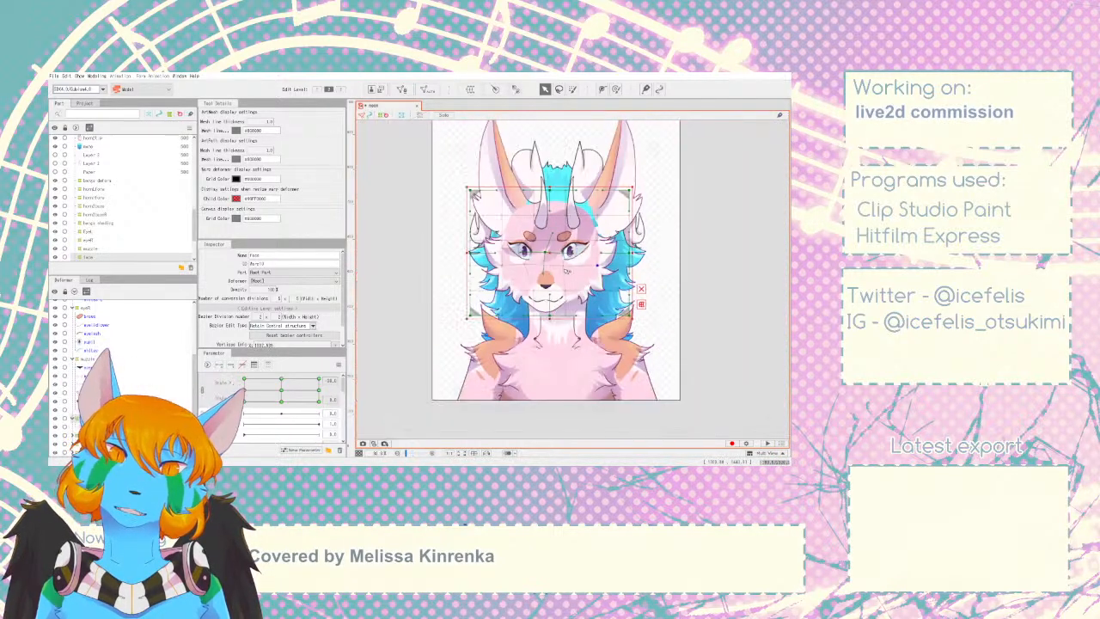
- Preview the head turn from Angle X 0 to -30 with the eyeR deformer selected
{"action": "left_click", "coordinate": [751, 267]}
{"action": "left_click_drag", "start_coordinate": [244, 391], "coordinate": [282, 389]}
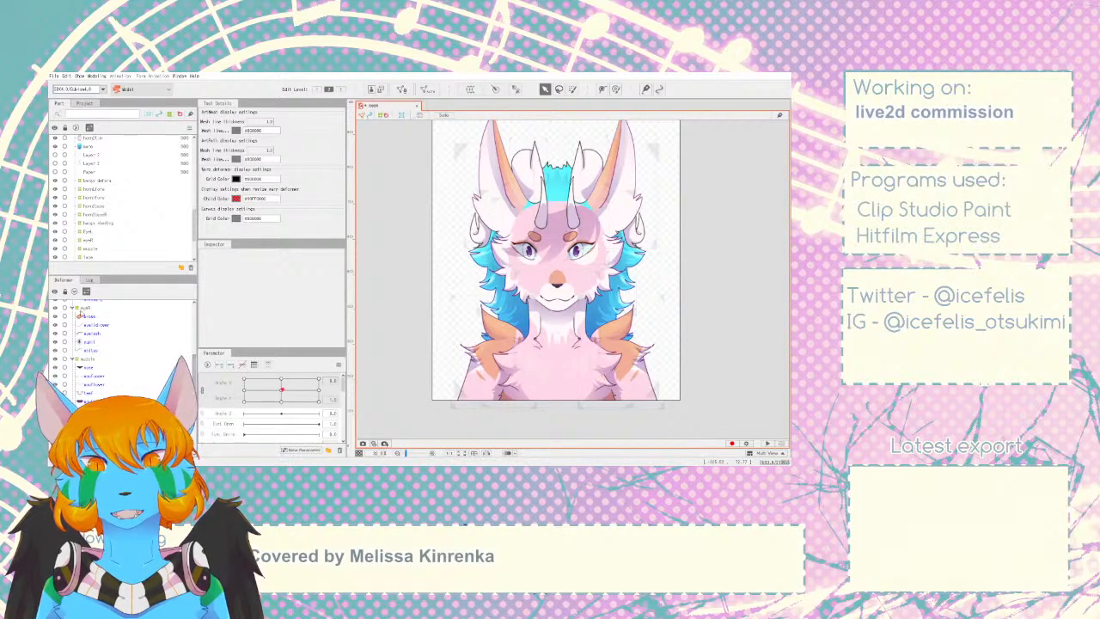
{"action": "left_click", "coordinate": [86, 308]}
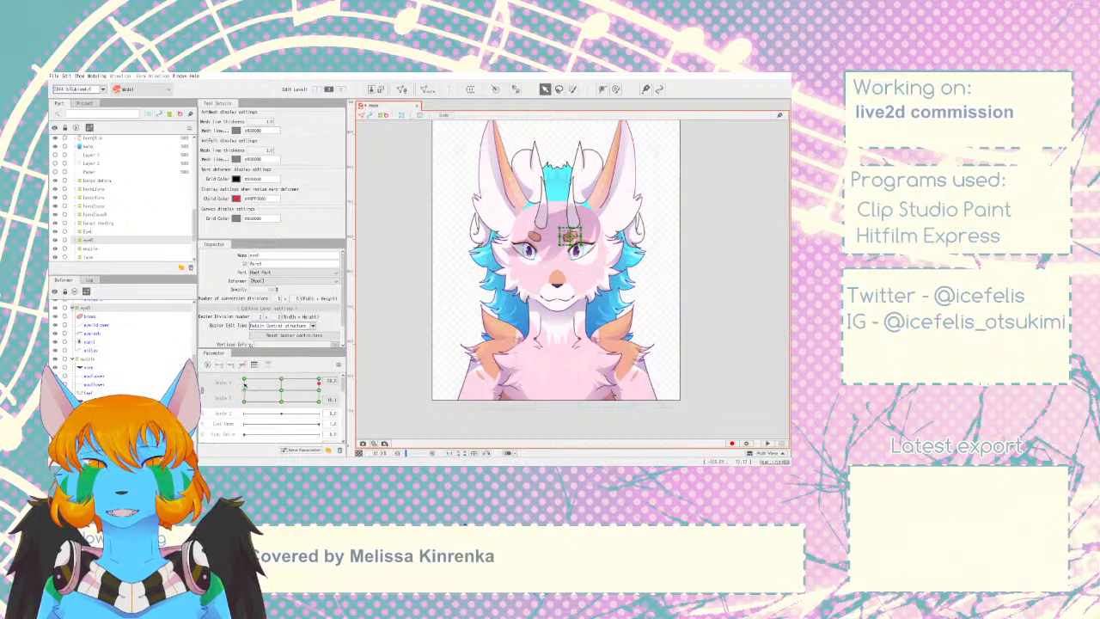
{"action": "left_click_drag", "start_coordinate": [318, 383], "coordinate": [244, 385]}
{"action": "left_click", "coordinate": [53, 76]}
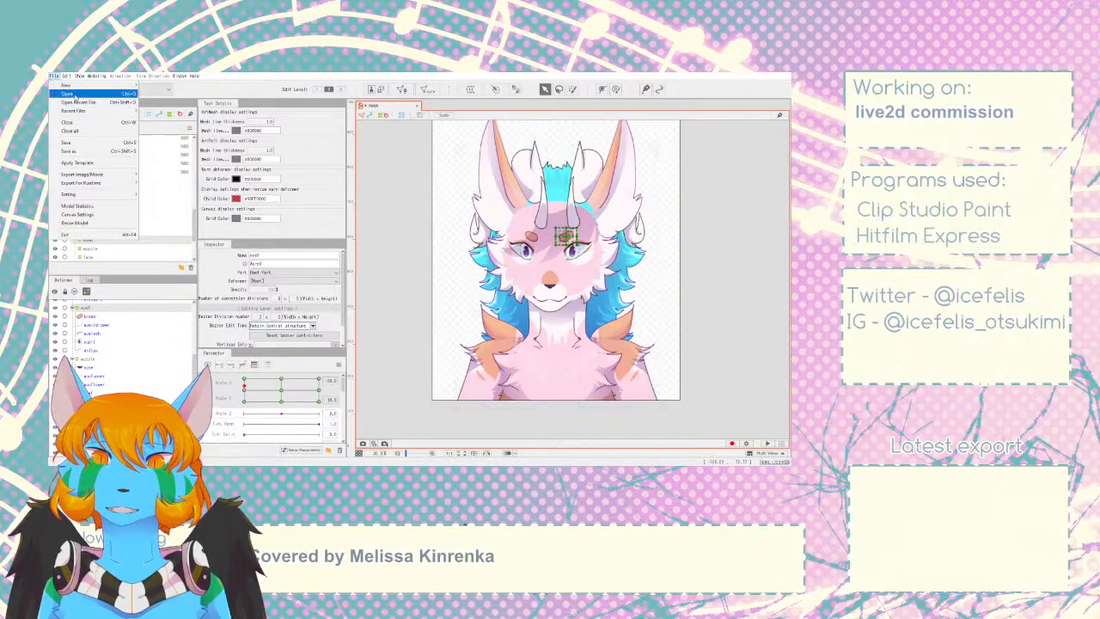
{"action": "left_click", "coordinate": [168, 243]}
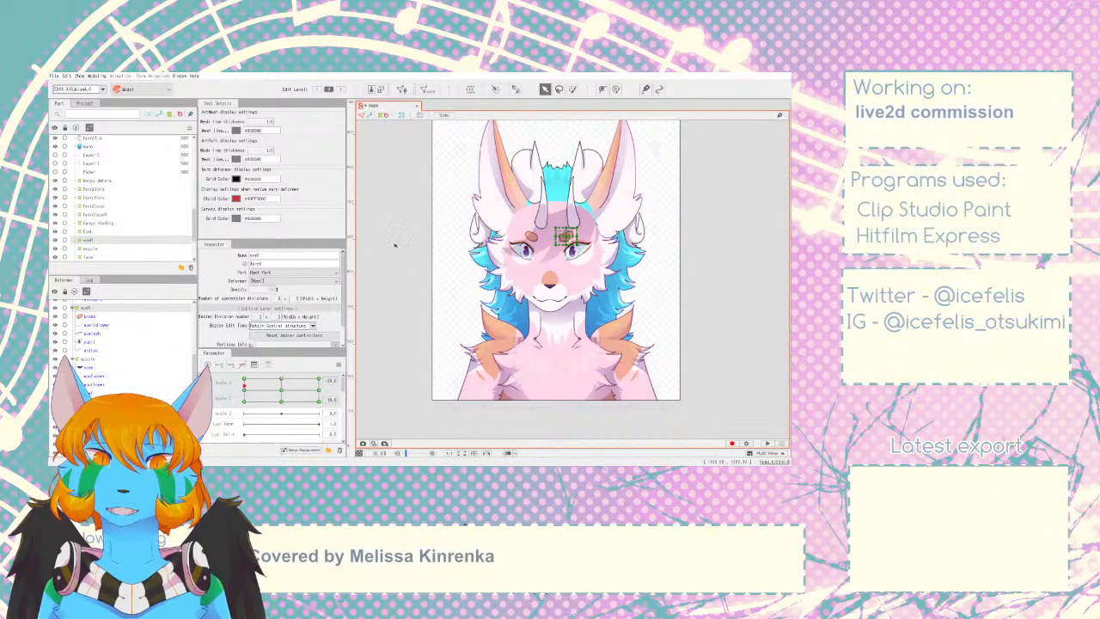
- Undo the head-angle rigging of the face, eye and muzzle back to the point before the warp deformers were created
{"action": "key", "text": "ctrl+z"}
{"action": "key", "text": "ctrl+z"}
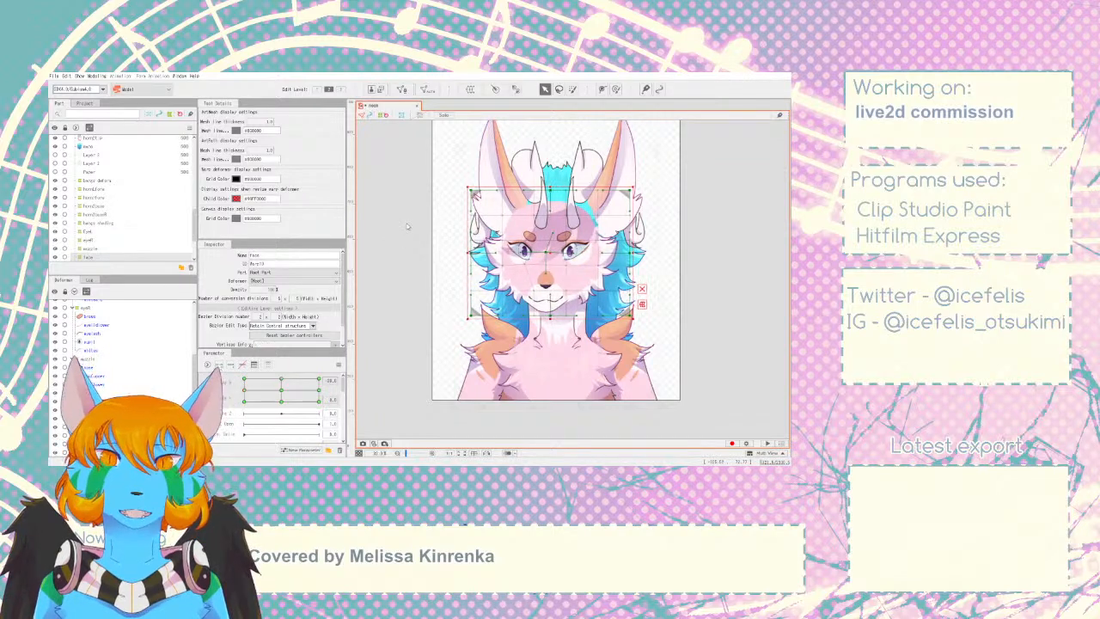
{"action": "key", "text": "ctrl+z"}
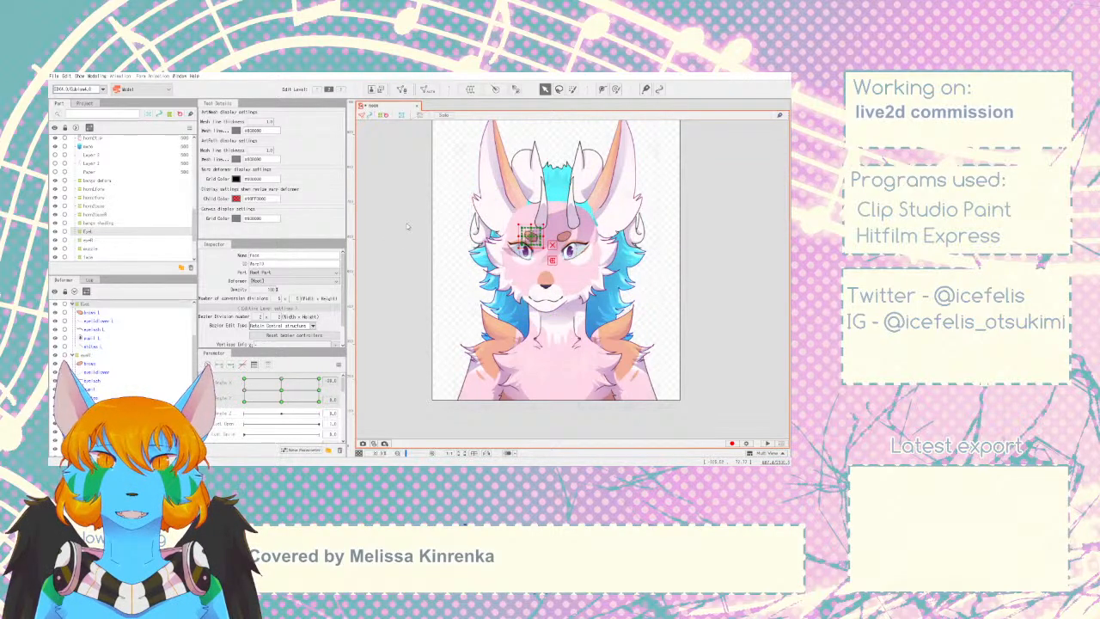
{"action": "key", "text": "ctrl+z"}
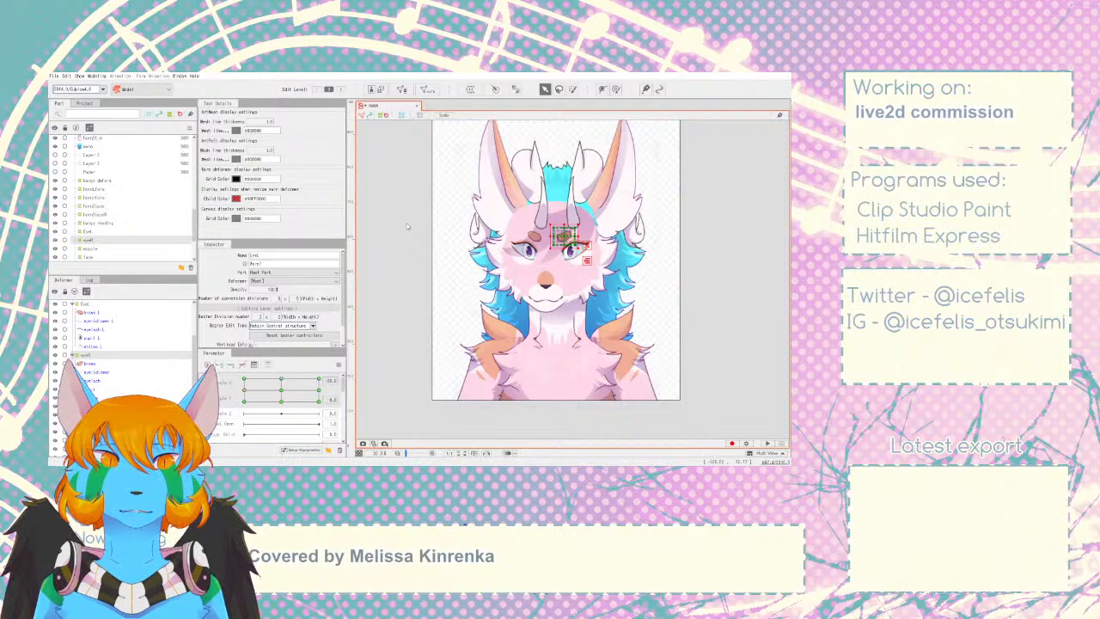
{"action": "key", "text": "ctrl+z"}
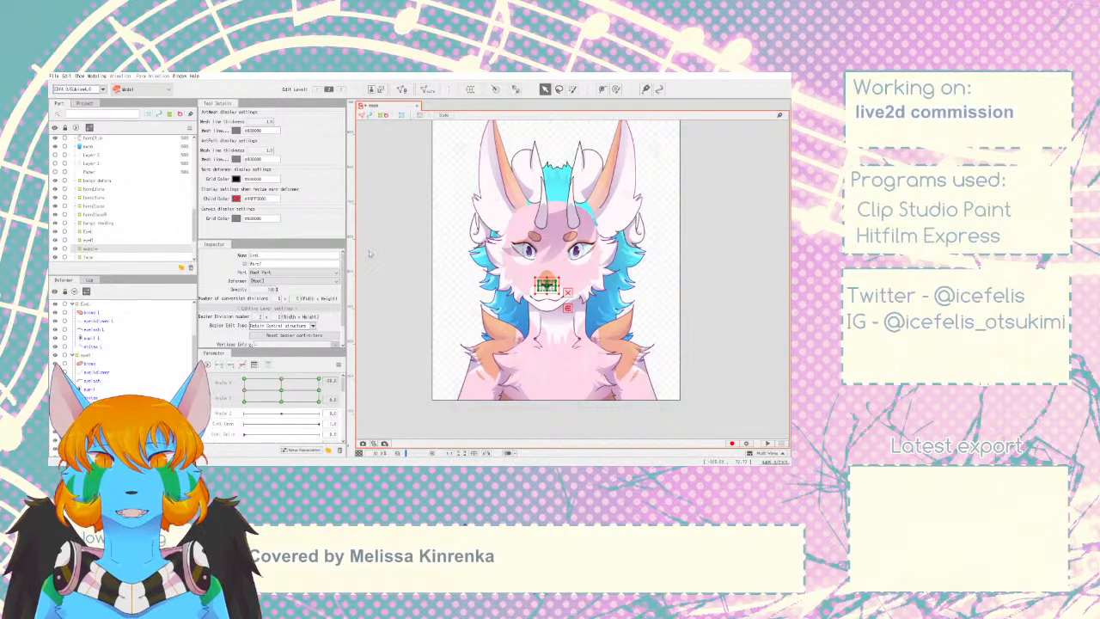
{"action": "key", "text": "ctrl+z"}
{"action": "key", "text": "ctrl+z"}
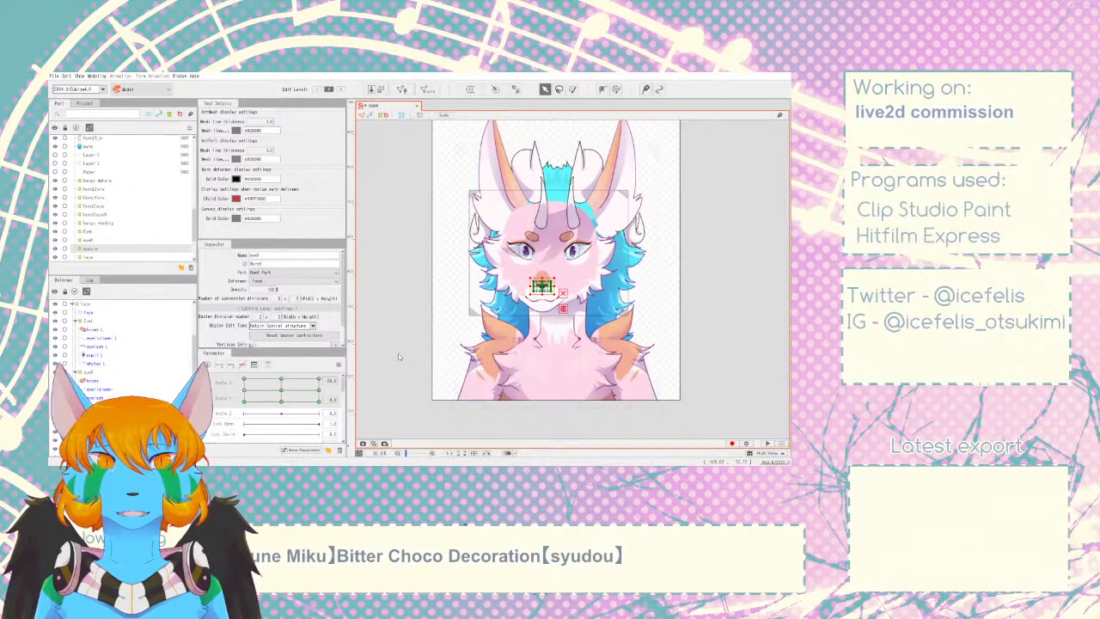
{"action": "key", "text": "Left"}
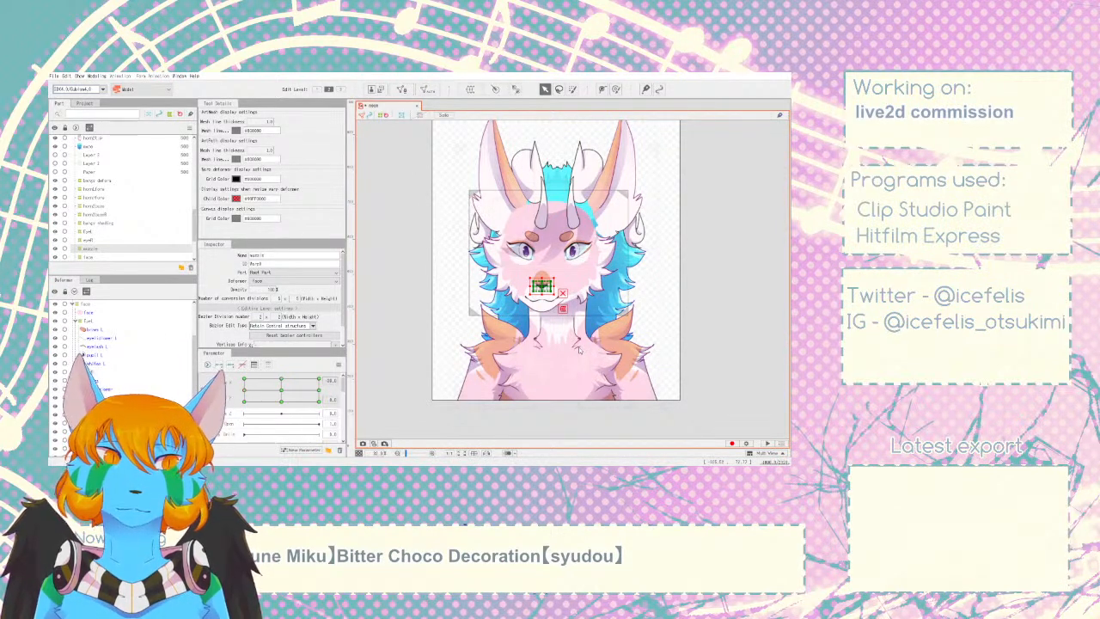
{"action": "key", "text": "ctrl+z"}
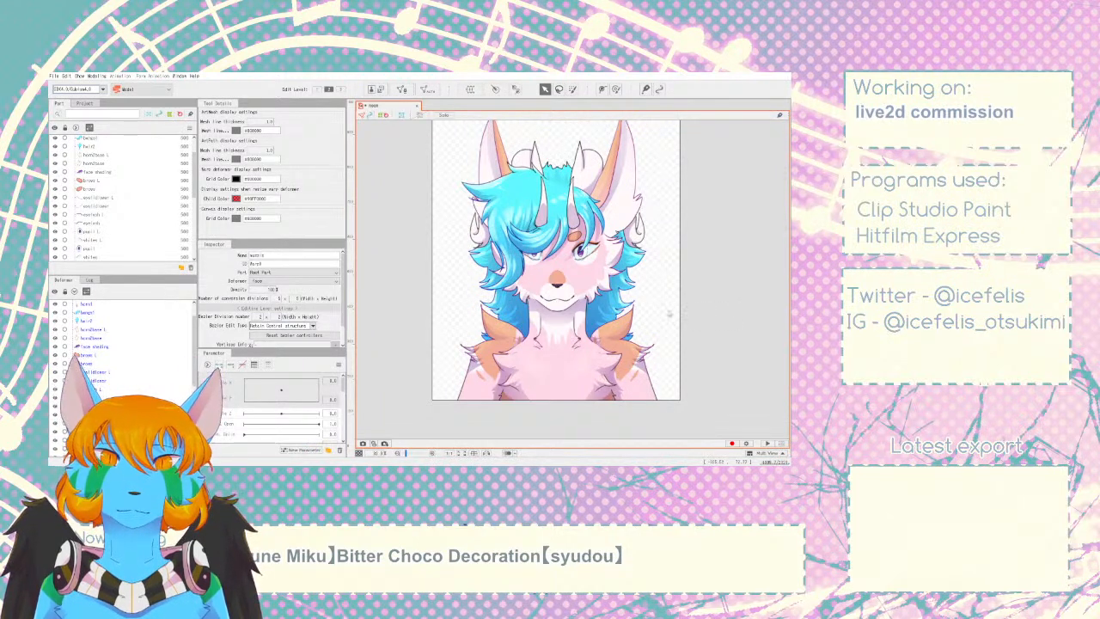
{"action": "left_click", "coordinate": [669, 314]}
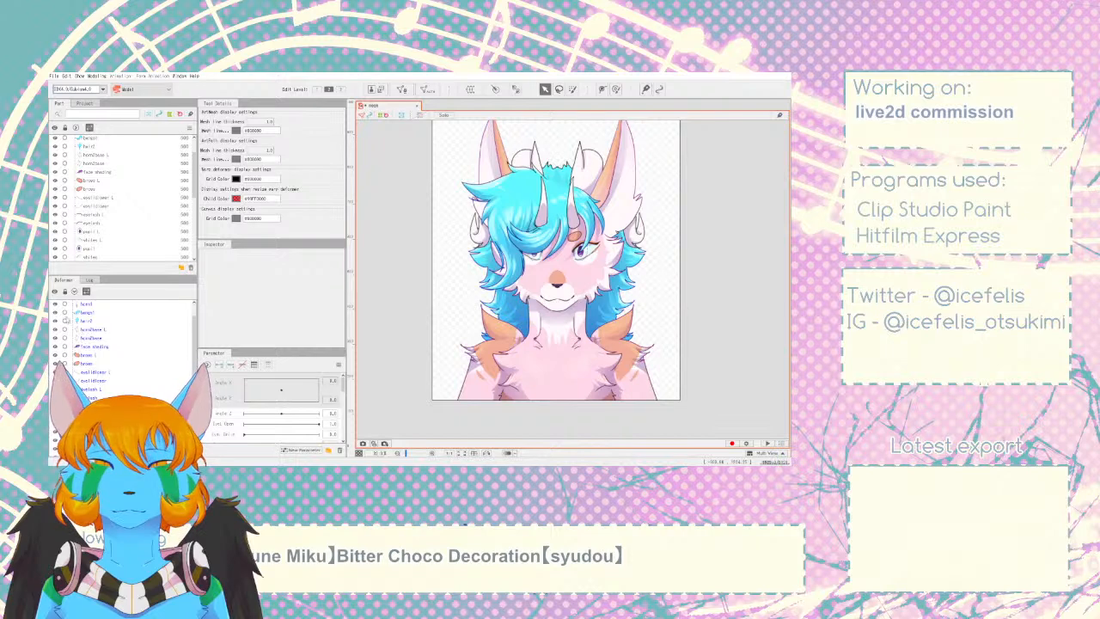
{"action": "scroll", "coordinate": [141, 358], "scroll_direction": "down", "scroll_amount": 1}
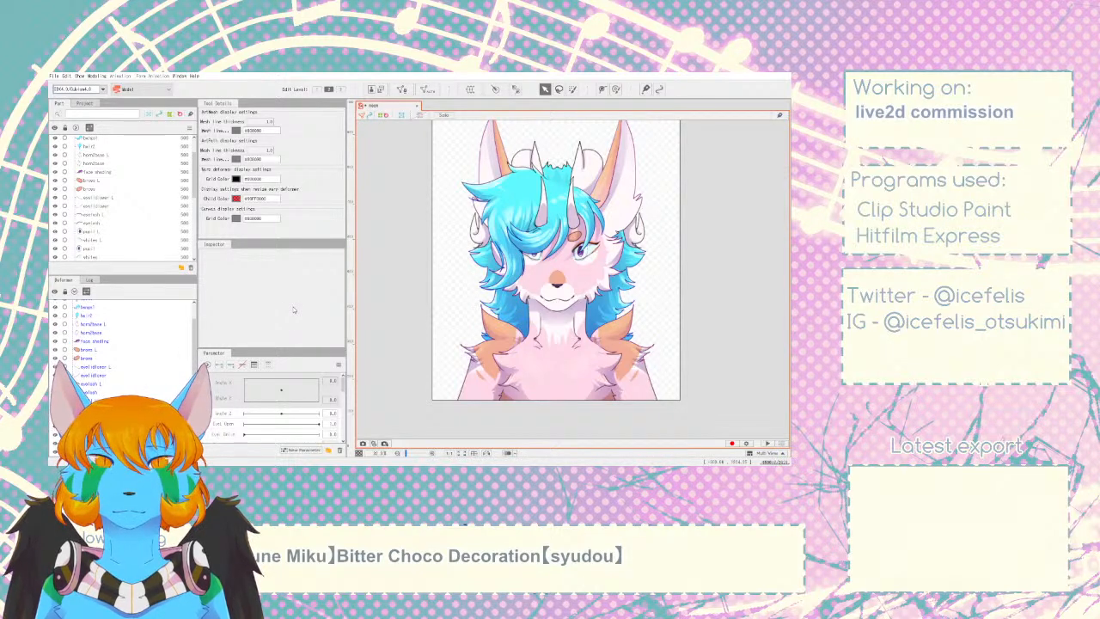
{"action": "left_click", "coordinate": [164, 360]}
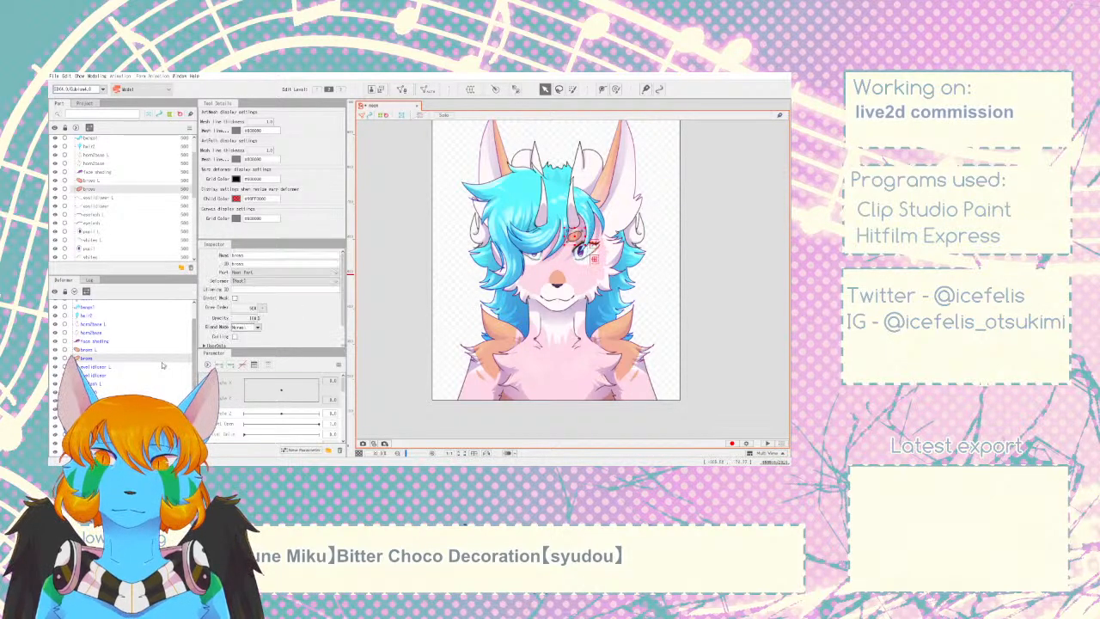
{"action": "left_click", "coordinate": [420, 304]}
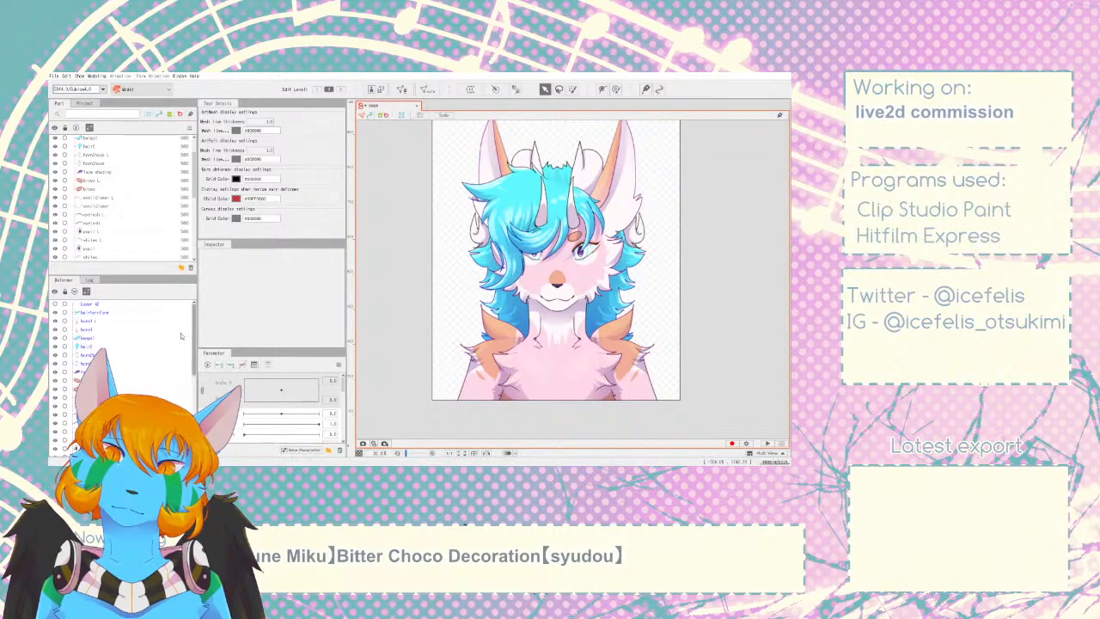
{"action": "key", "text": "t"}
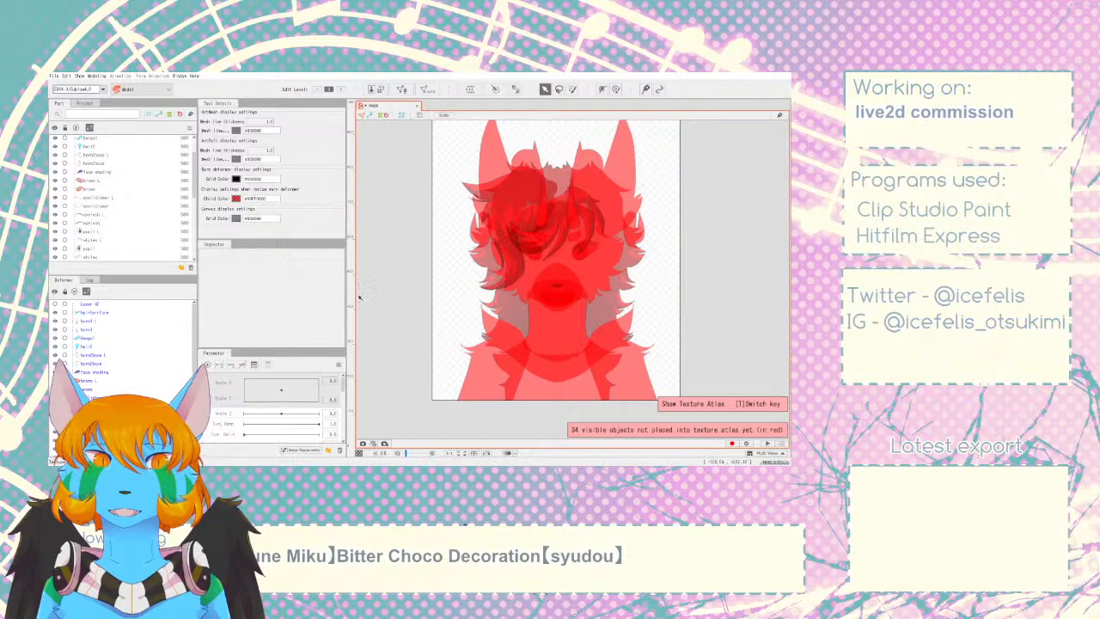
{"action": "key", "text": "t"}
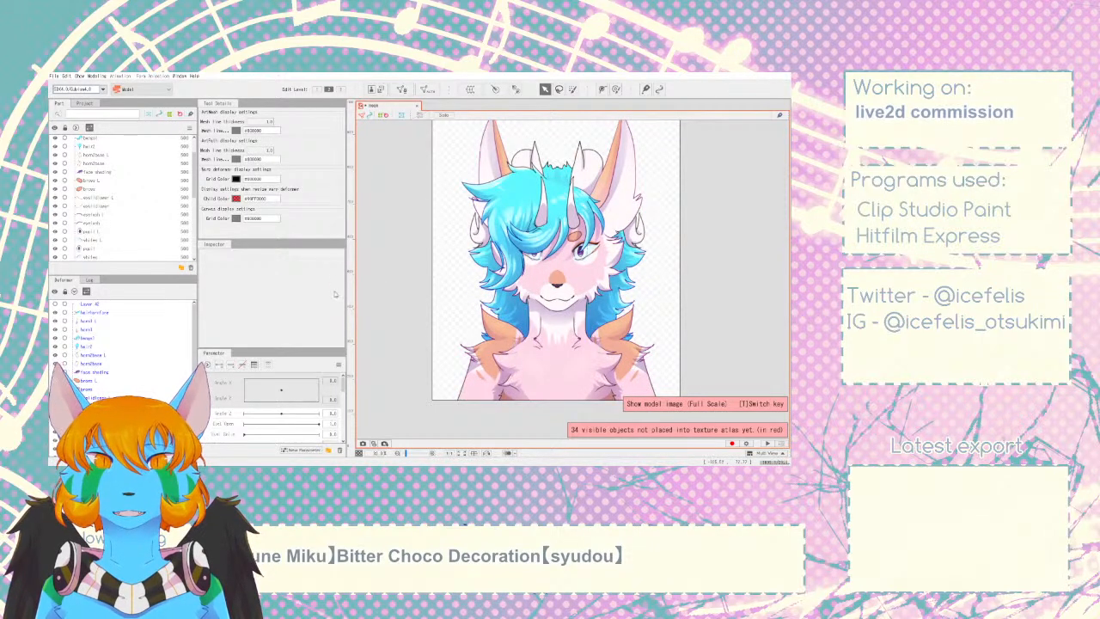
- Create a warp deformer named bangs around the small forehead hair mesh, undoing the accidental parenting of a horn to it
{"action": "left_click", "coordinate": [95, 311]}
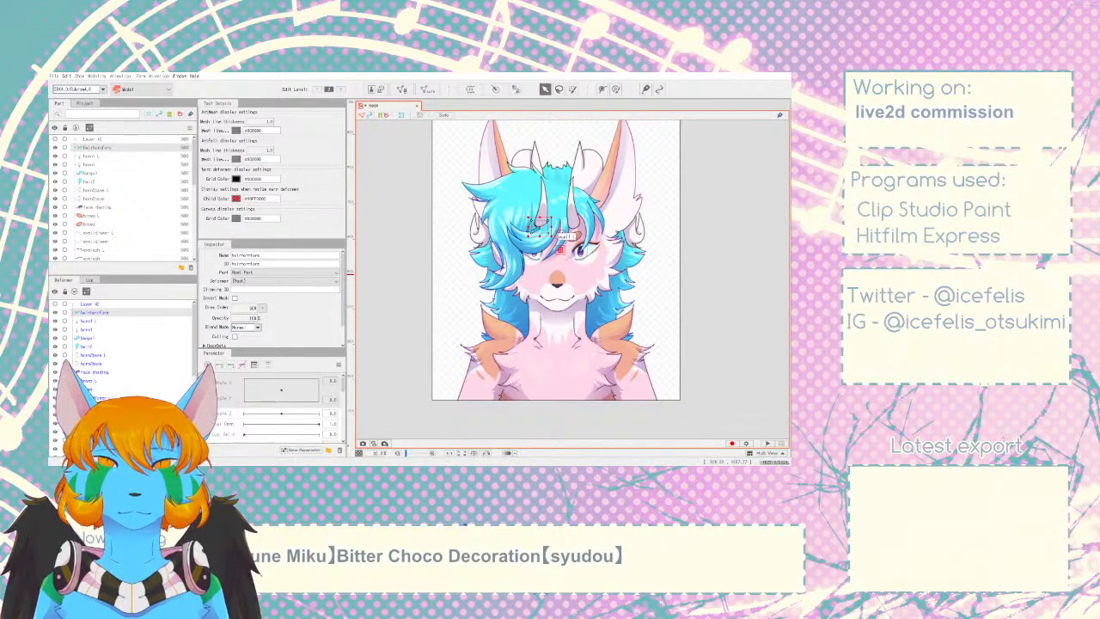
{"action": "left_click", "coordinate": [523, 373]}
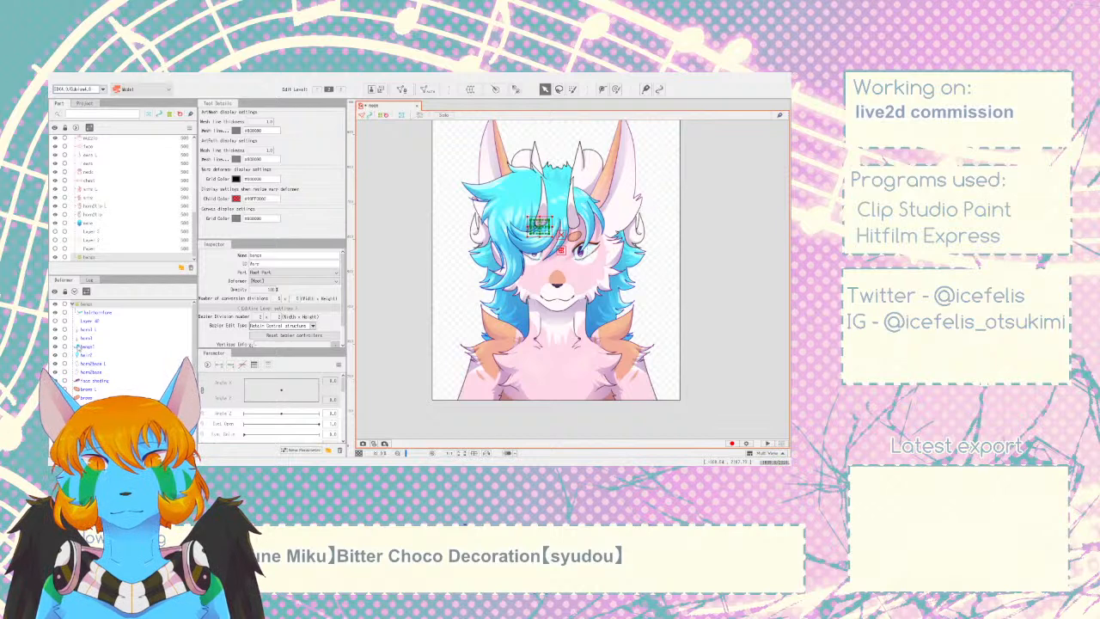
{"action": "left_click", "coordinate": [83, 349]}
{"action": "left_click_drag", "start_coordinate": [85, 339], "coordinate": [85, 304]}
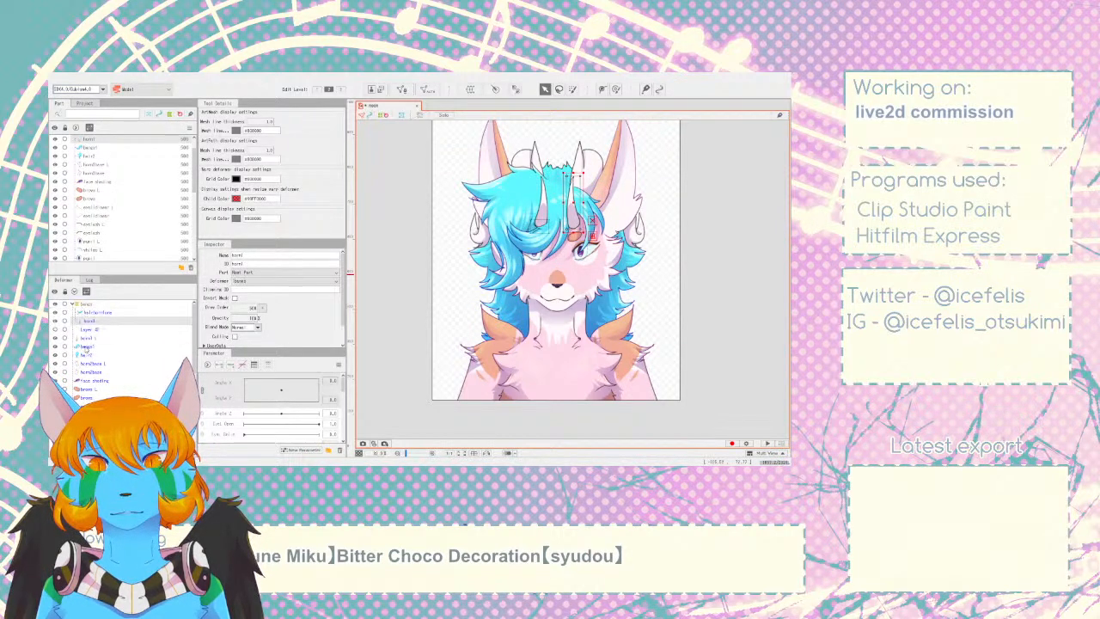
{"action": "key", "text": "ctrl+z"}
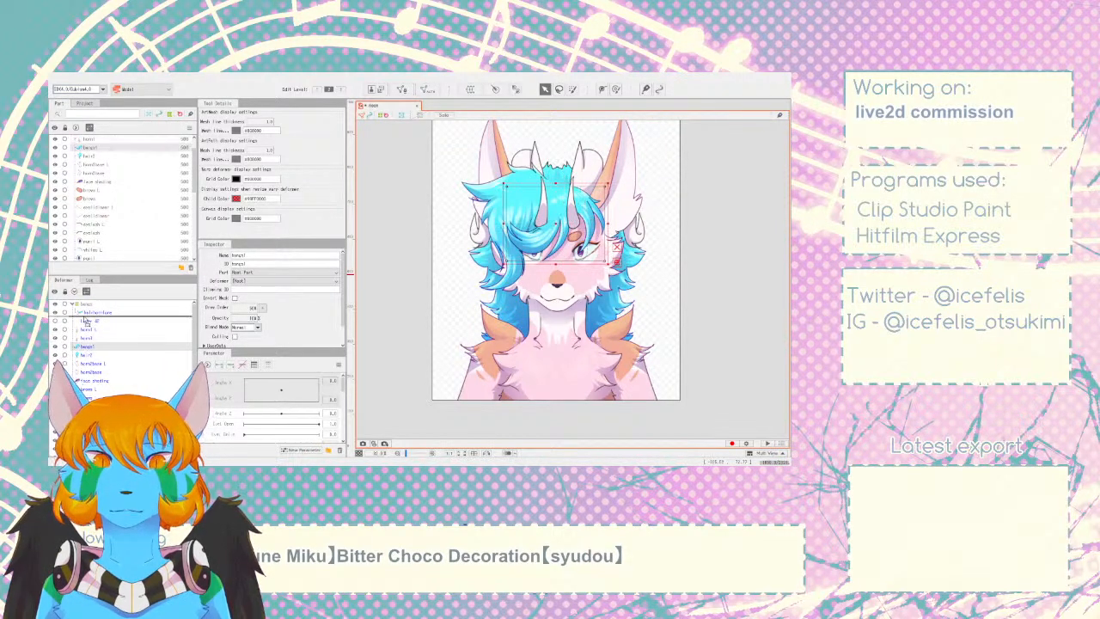
- Parent the bangs, hair and face shading meshes to the bangs deformer and collapse its group
{"action": "left_click_drag", "start_coordinate": [78, 314], "coordinate": [84, 305]}
{"action": "left_click_drag", "start_coordinate": [86, 355], "coordinate": [85, 305]}
{"action": "left_click", "coordinate": [72, 304]}
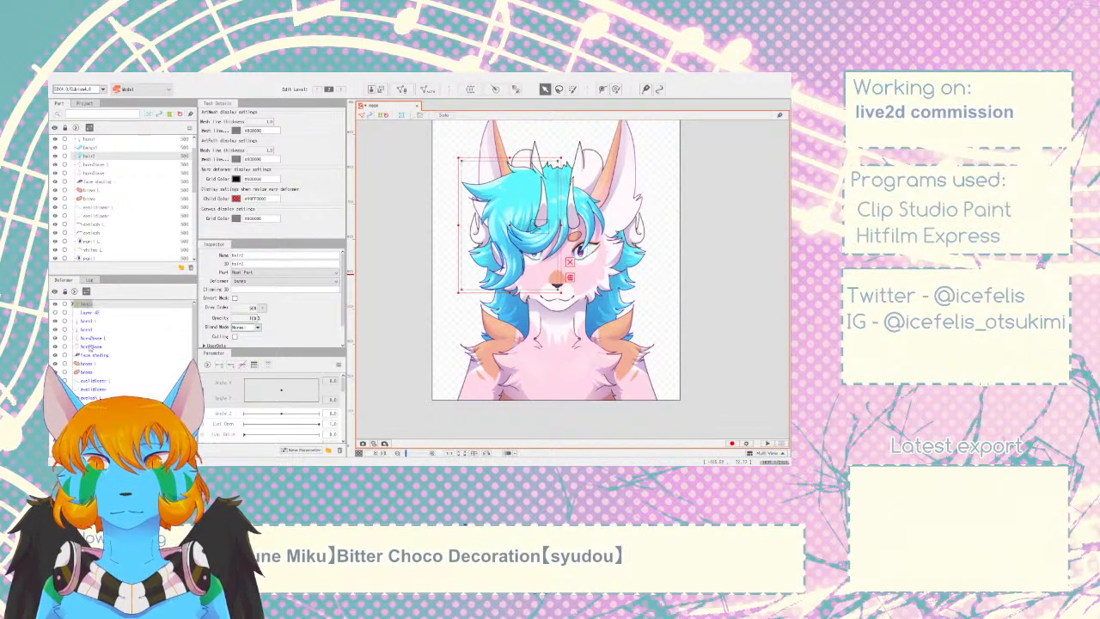
{"action": "left_click_drag", "start_coordinate": [88, 357], "coordinate": [82, 305]}
- Create the eyeL warp deformer around the L brow and parent the L lower eyelid, eyelash, pupil and whites to it
{"action": "left_click", "coordinate": [83, 357]}
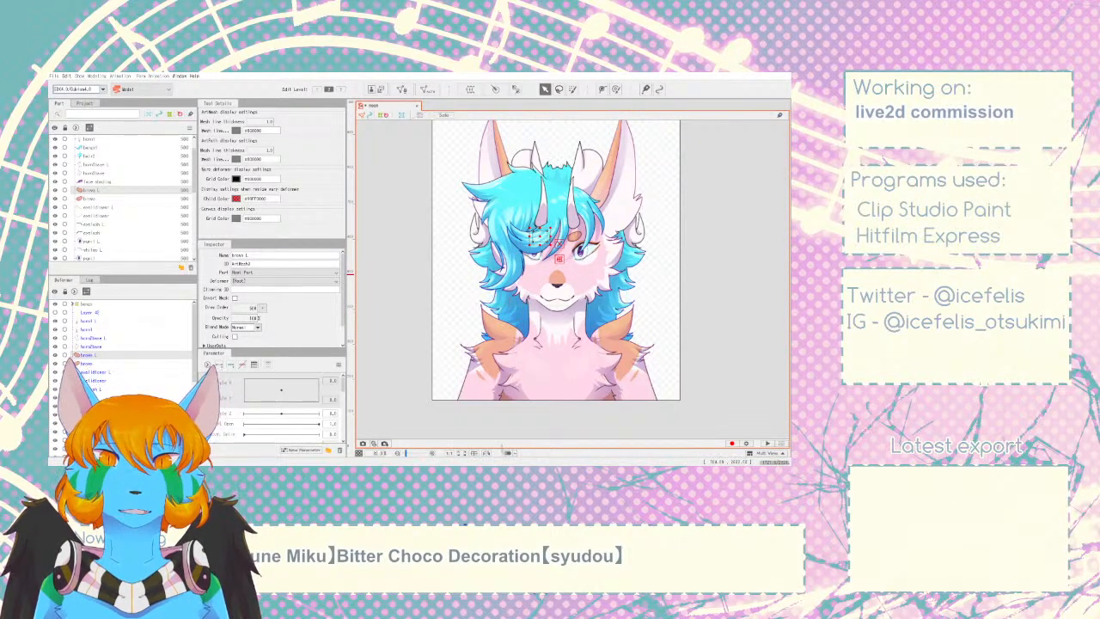
{"action": "left_click", "coordinate": [500, 405]}
{"action": "left_click_drag", "start_coordinate": [85, 381], "coordinate": [90, 314]}
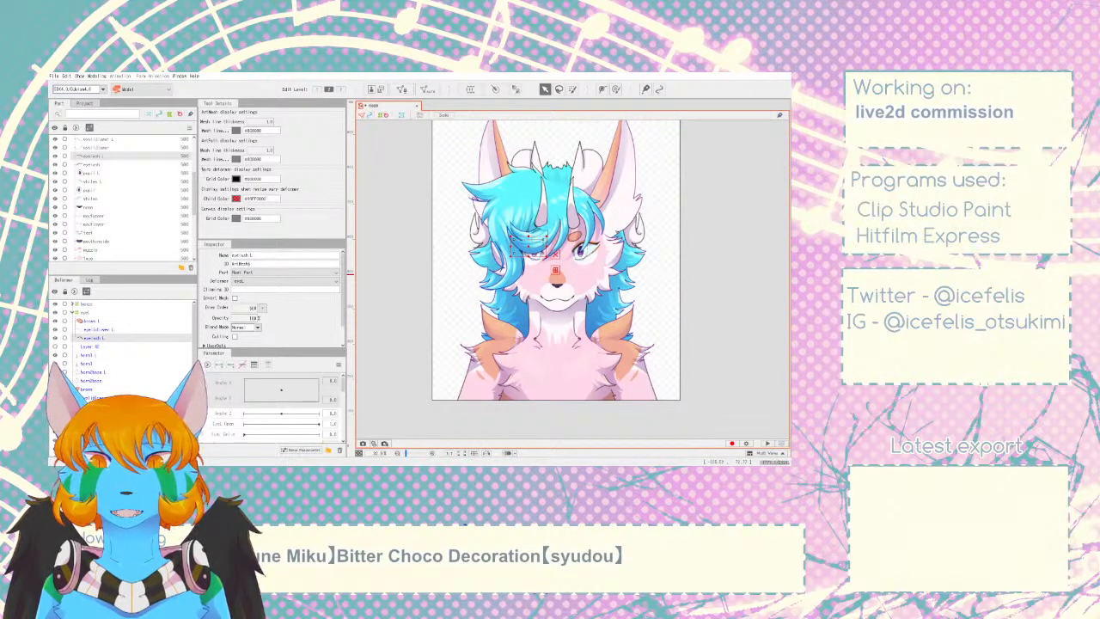
{"action": "left_click_drag", "start_coordinate": [93, 415], "coordinate": [88, 316]}
{"action": "left_click", "coordinate": [89, 328]}
- Clip the L pupil to the L eye whites by copying the whites' ID as its clipping ID, and collapse the eyeL group
{"action": "left_click", "coordinate": [90, 346]}
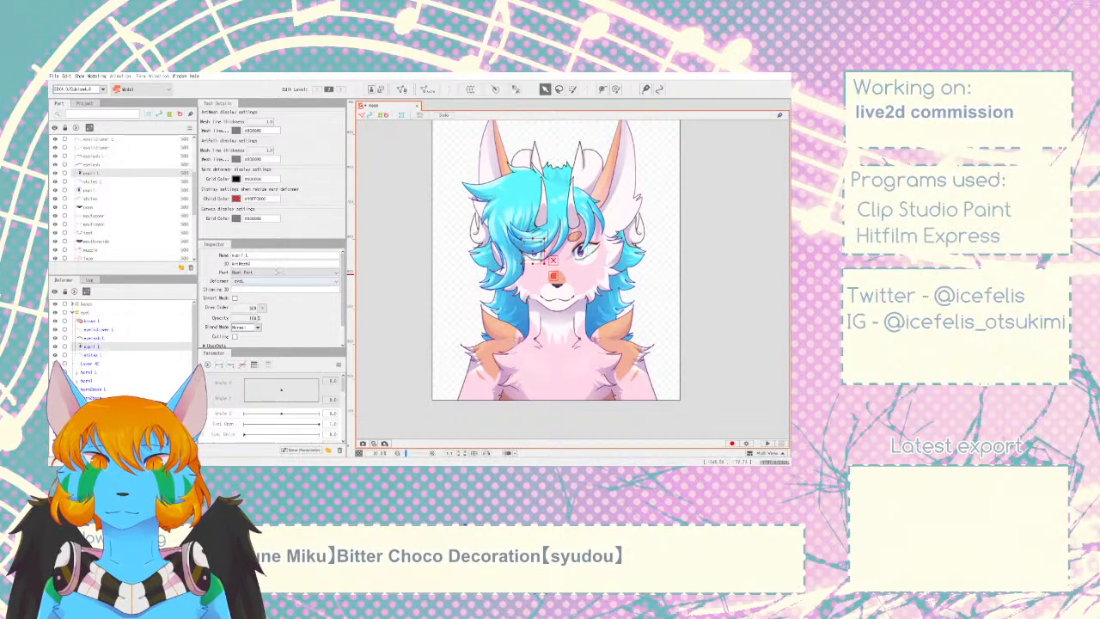
{"action": "left_click", "coordinate": [90, 355]}
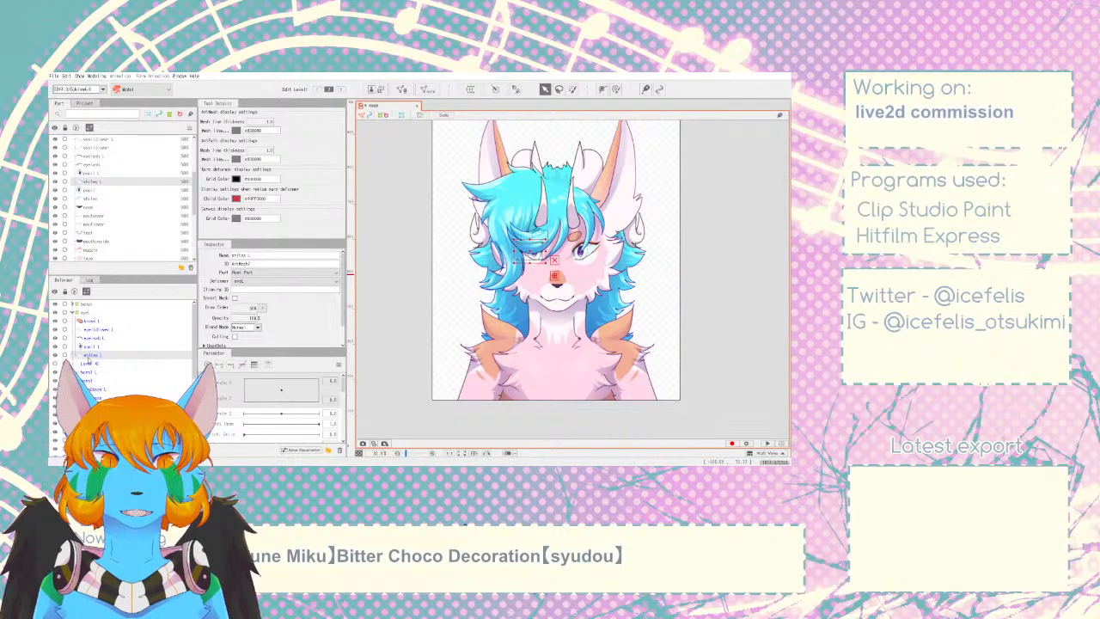
{"action": "double_click", "coordinate": [249, 264]}
{"action": "key", "text": "ctrl+c"}
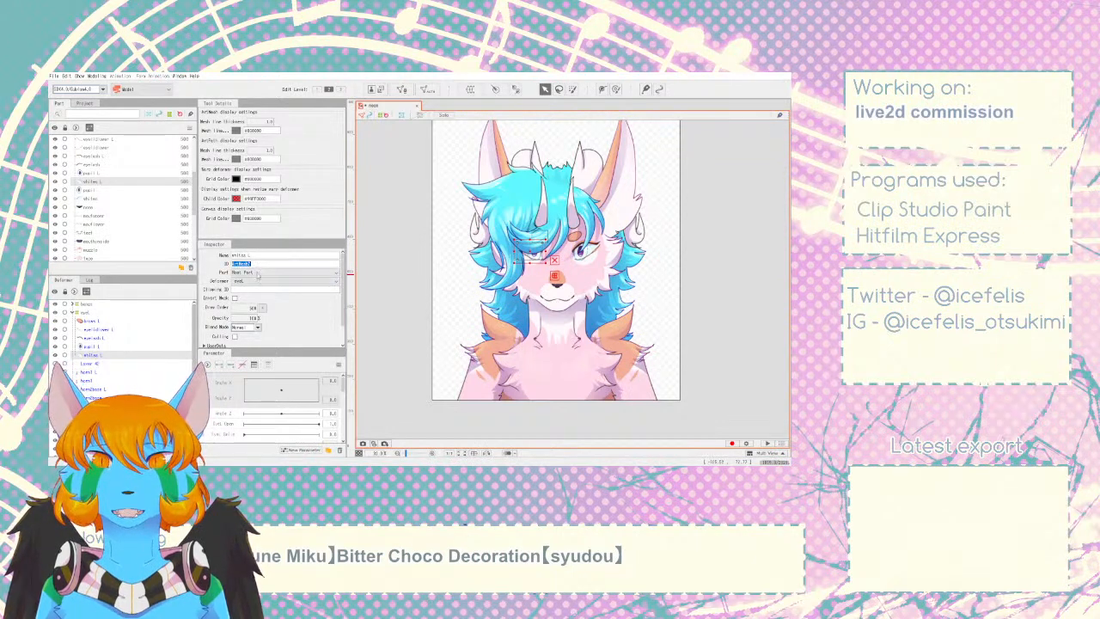
{"action": "left_click", "coordinate": [100, 346]}
{"action": "left_click", "coordinate": [254, 289]}
{"action": "key", "text": "ctrl+v"}
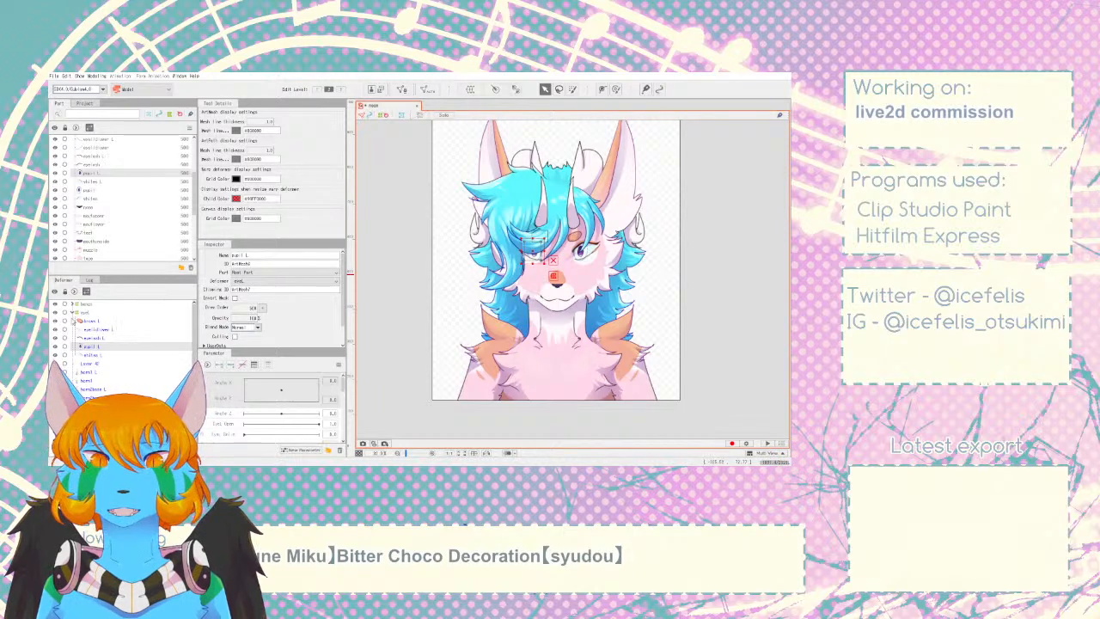
{"action": "left_click", "coordinate": [71, 313]}
{"action": "left_click", "coordinate": [72, 312]}
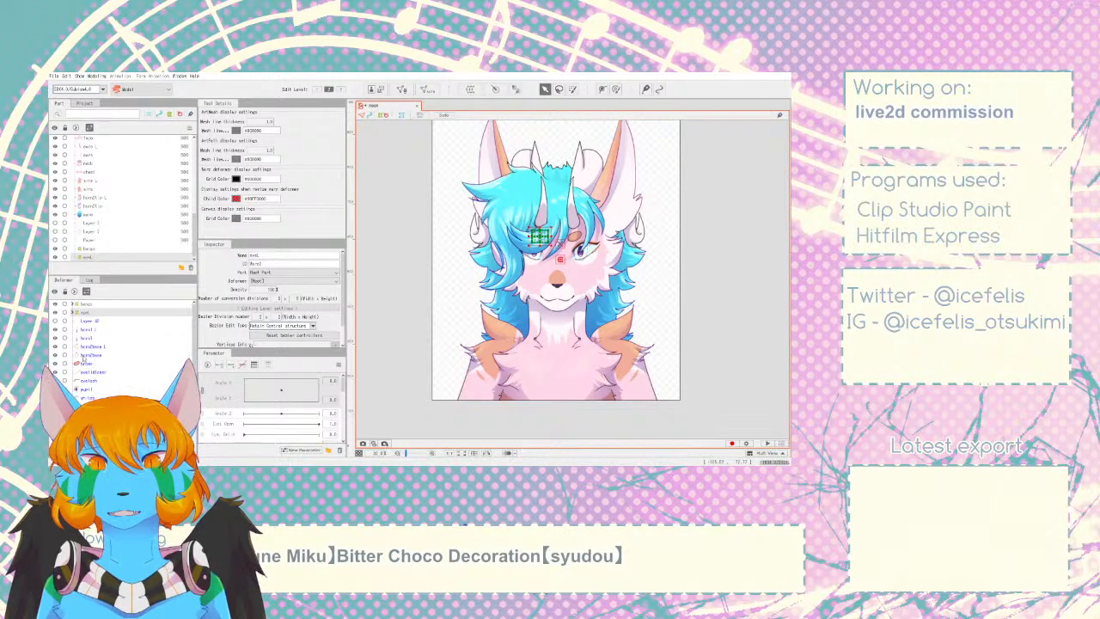
- Create the eyeR warp deformer around the other brow and parent its lower eyelid, eyelash, pupil and whites meshes to it
{"action": "left_click", "coordinate": [87, 363]}
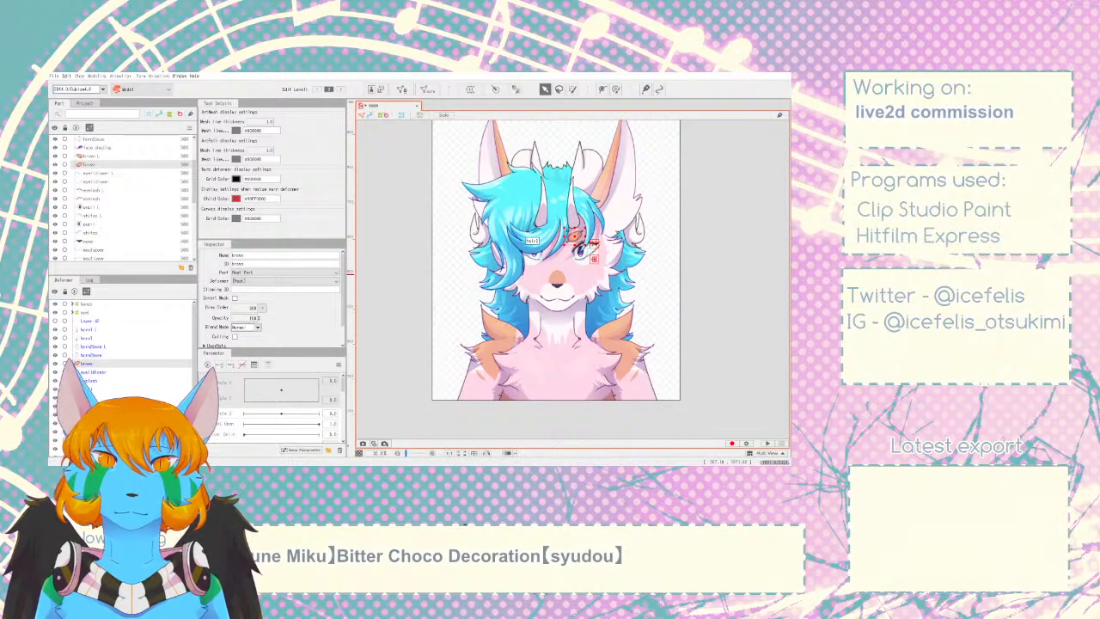
{"action": "left_click", "coordinate": [574, 234]}
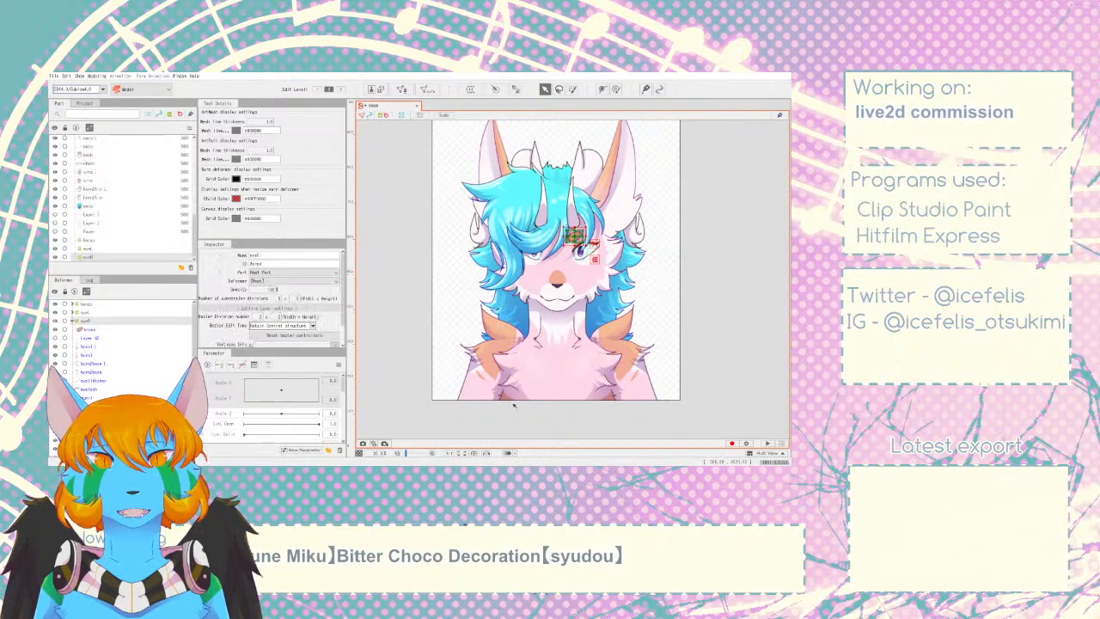
{"action": "left_click", "coordinate": [581, 246]}
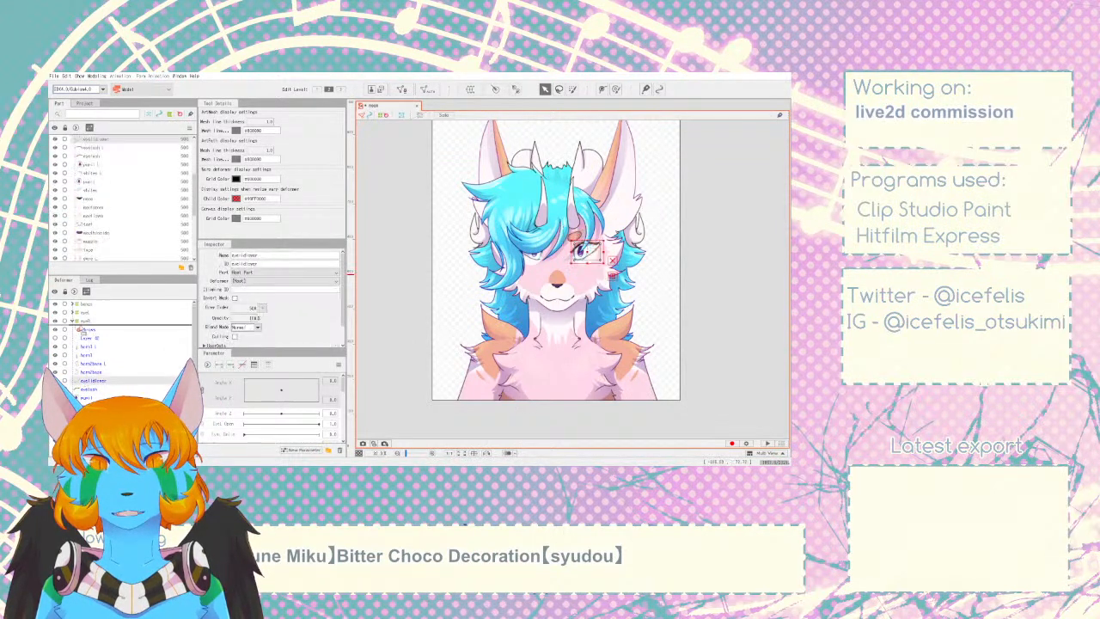
{"action": "left_click_drag", "start_coordinate": [87, 381], "coordinate": [89, 322]}
{"action": "left_click_drag", "start_coordinate": [87, 398], "coordinate": [83, 323]}
{"action": "left_click_drag", "start_coordinate": [89, 412], "coordinate": [96, 341]}
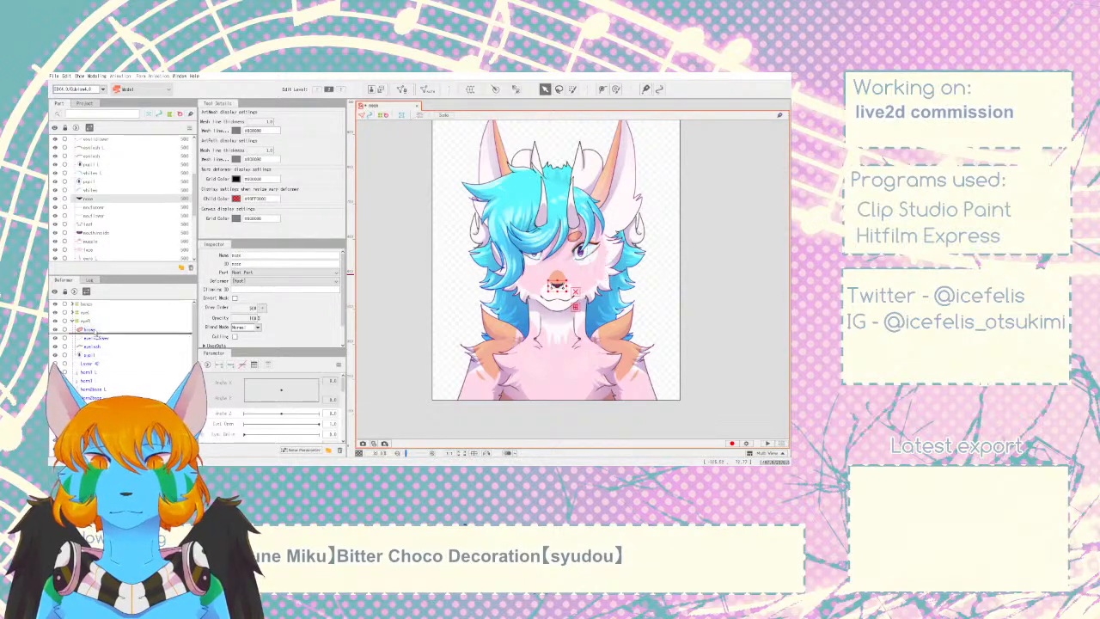
{"action": "left_click_drag", "start_coordinate": [88, 407], "coordinate": [85, 324]}
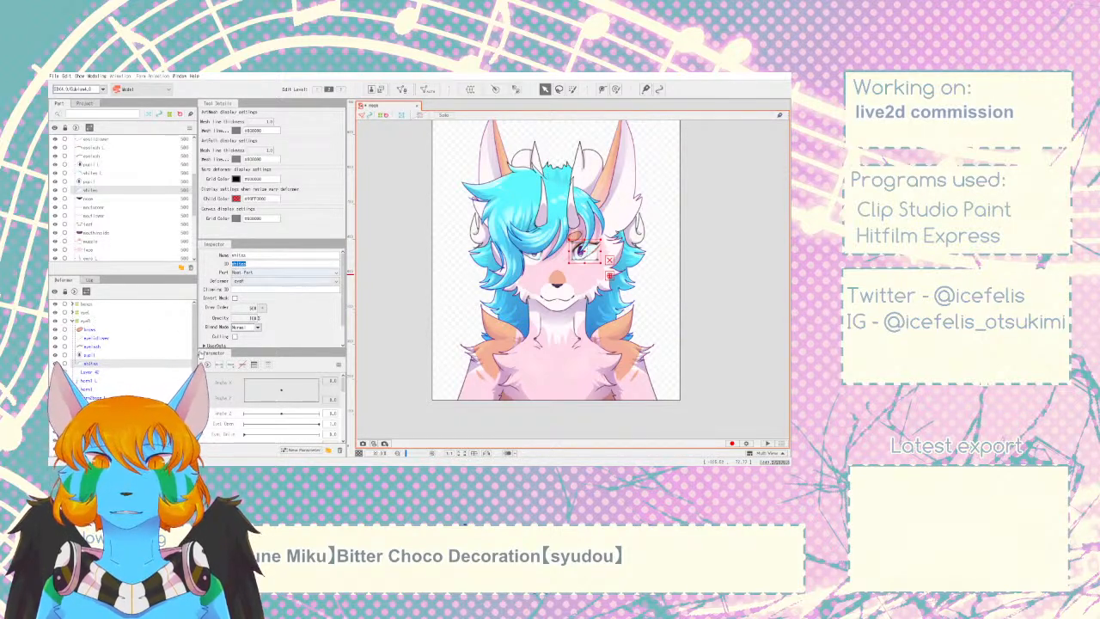
- Clip the eyeR group's pupil to its eye whites by entering the ID whites as clipping ID, and collapse the group
{"action": "left_click", "coordinate": [87, 355]}
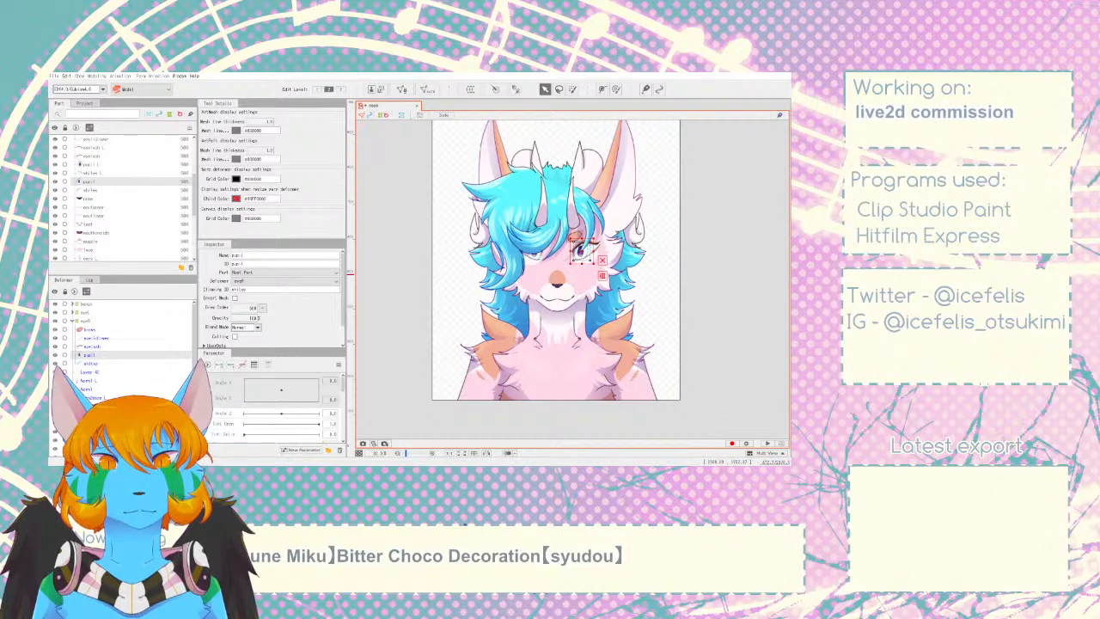
{"action": "left_click", "coordinate": [389, 273]}
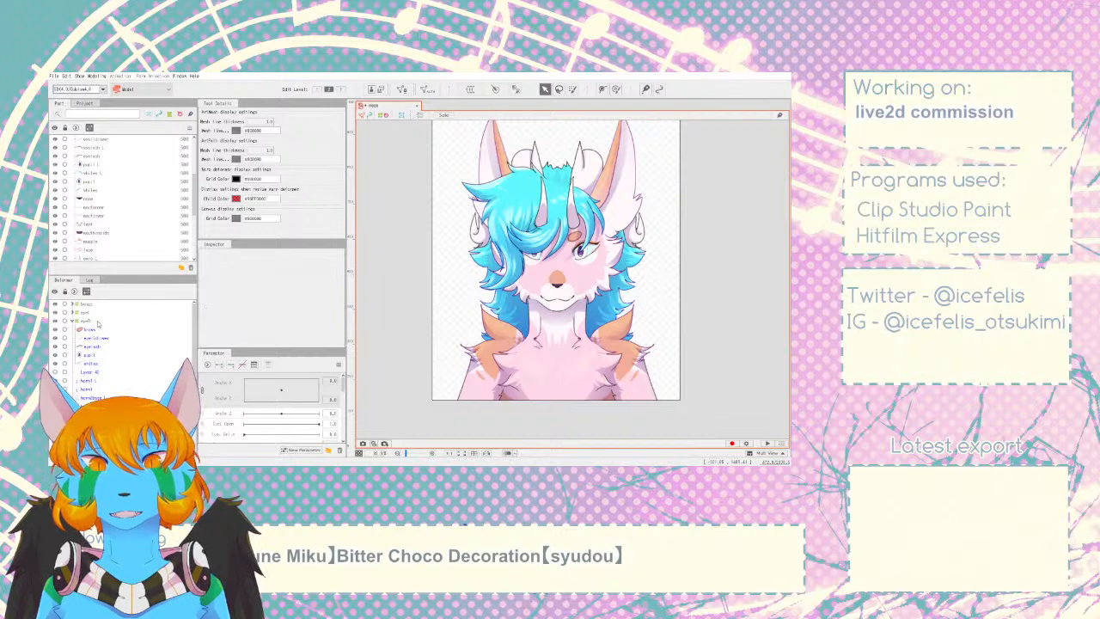
{"action": "left_click", "coordinate": [72, 321]}
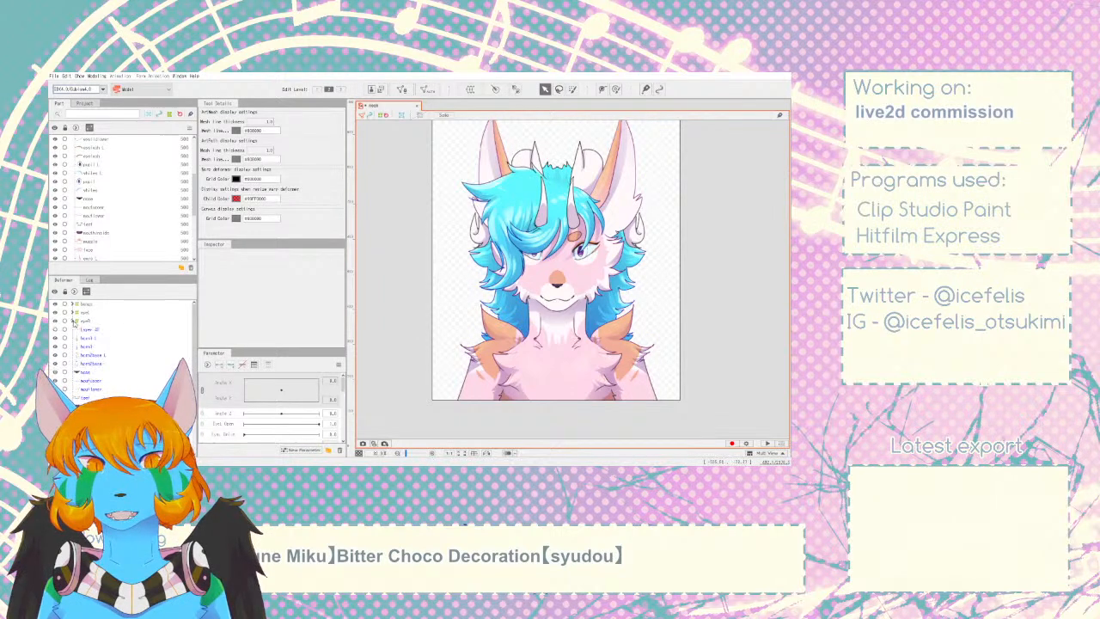
- Create the muzzle warp deformer around the nose, parent the mouth, teeth and muzzle meshes to it, and collapse its group
{"action": "left_click", "coordinate": [91, 374]}
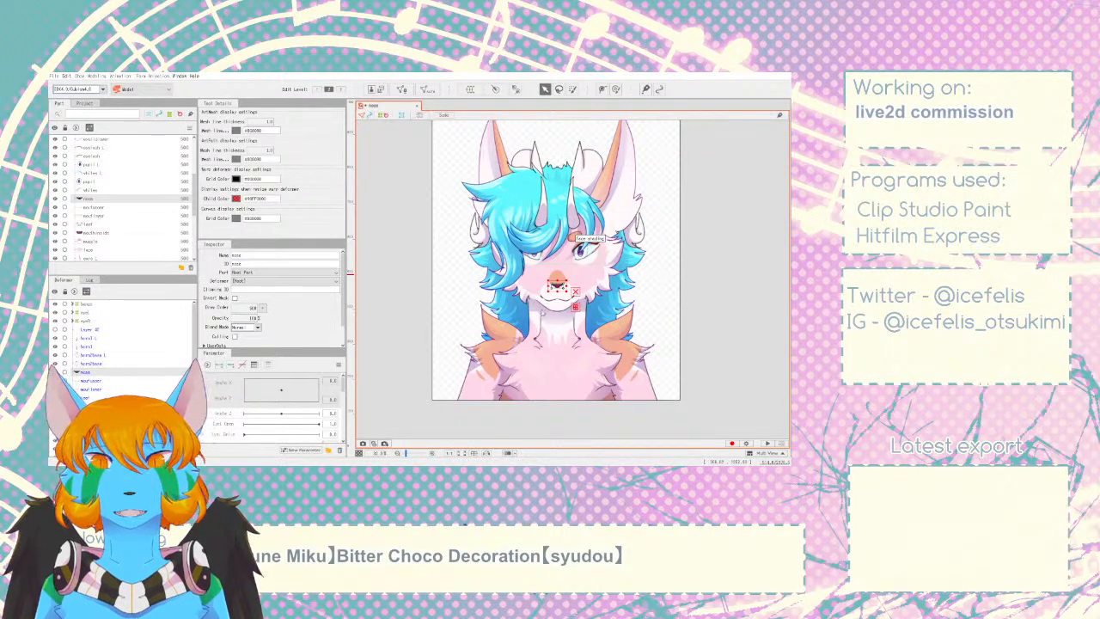
{"action": "left_click", "coordinate": [516, 405]}
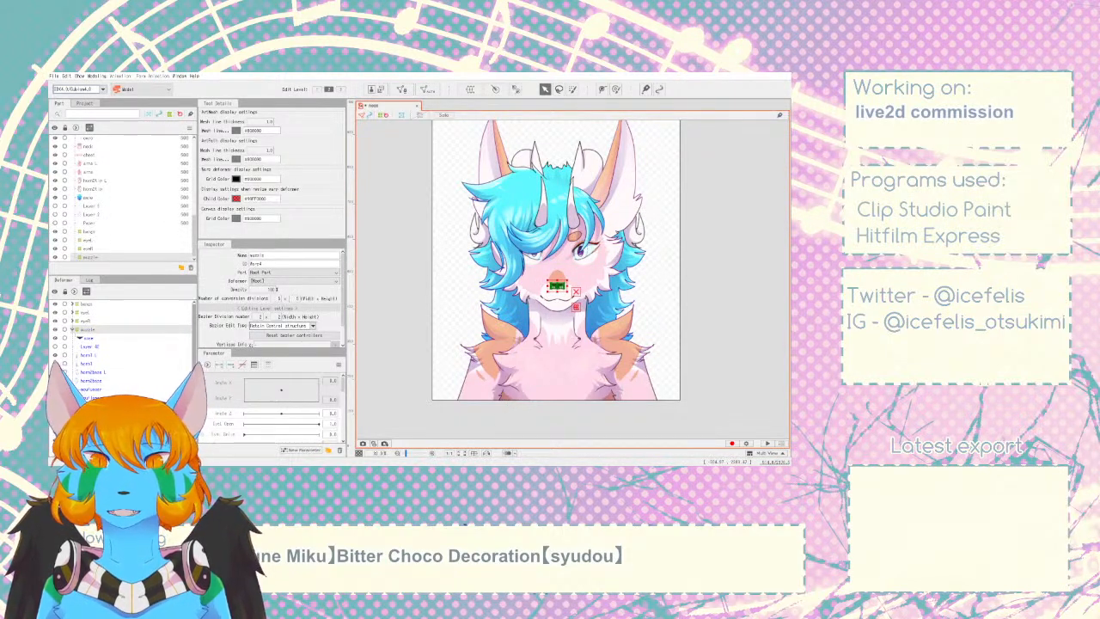
{"action": "left_click_drag", "start_coordinate": [90, 390], "coordinate": [79, 334]}
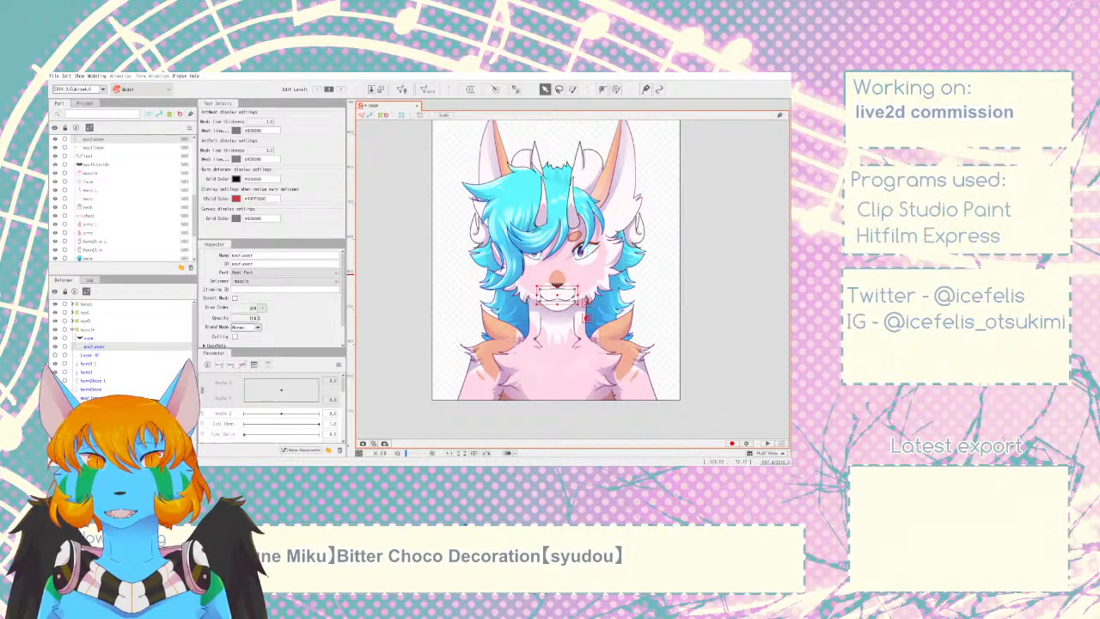
{"action": "left_click_drag", "start_coordinate": [90, 398], "coordinate": [83, 334]}
{"action": "left_click", "coordinate": [87, 363]}
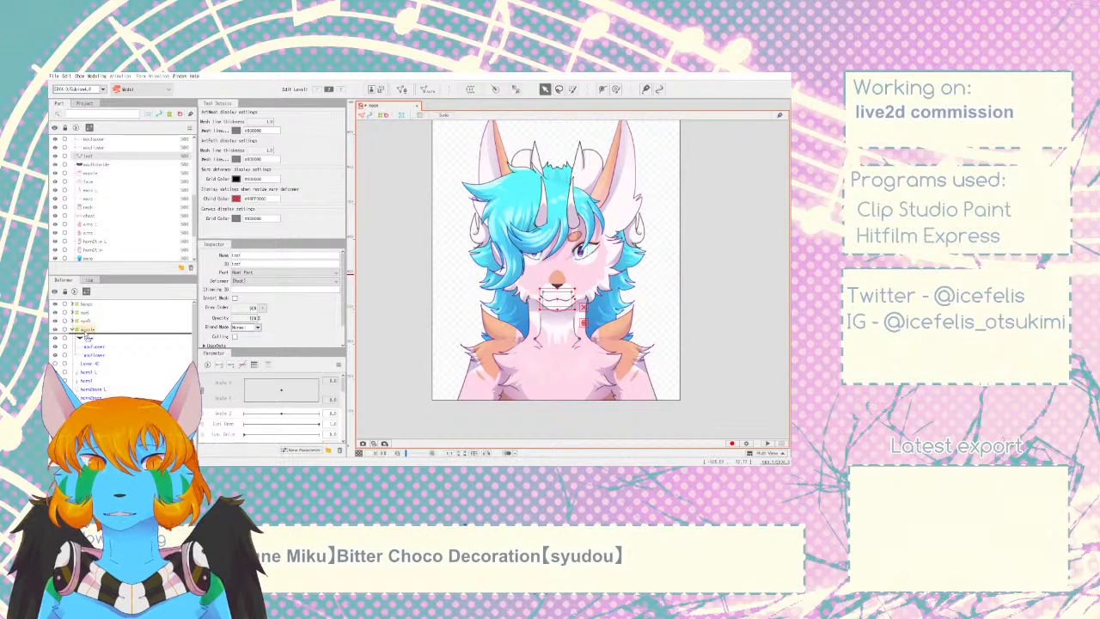
{"action": "left_click_drag", "start_coordinate": [93, 415], "coordinate": [83, 333]}
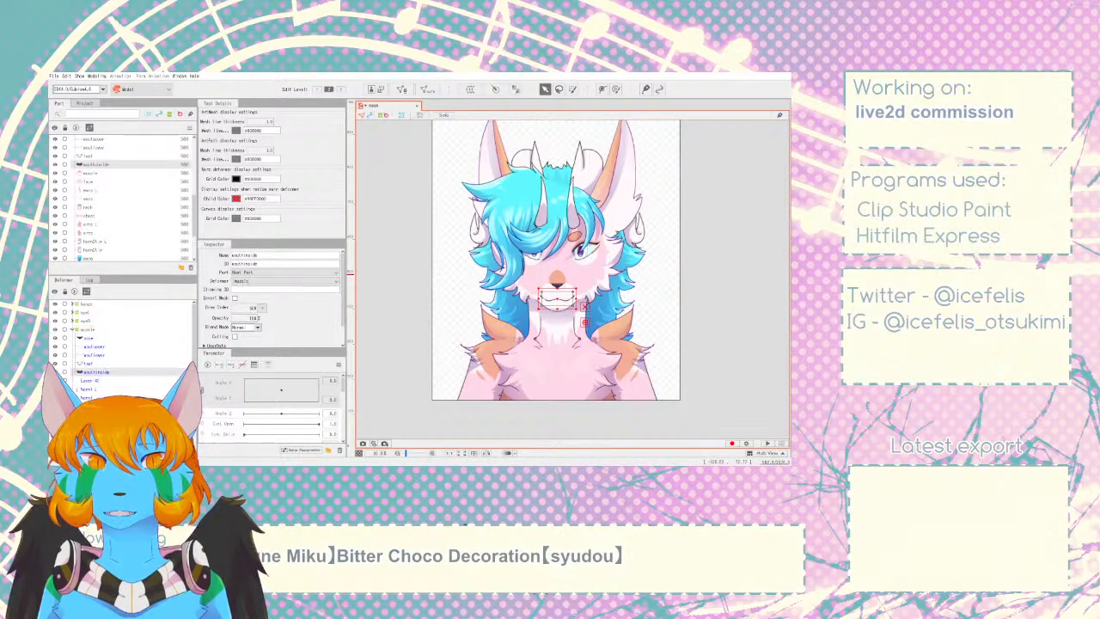
{"action": "left_click_drag", "start_coordinate": [90, 424], "coordinate": [84, 331]}
{"action": "left_click", "coordinate": [72, 329]}
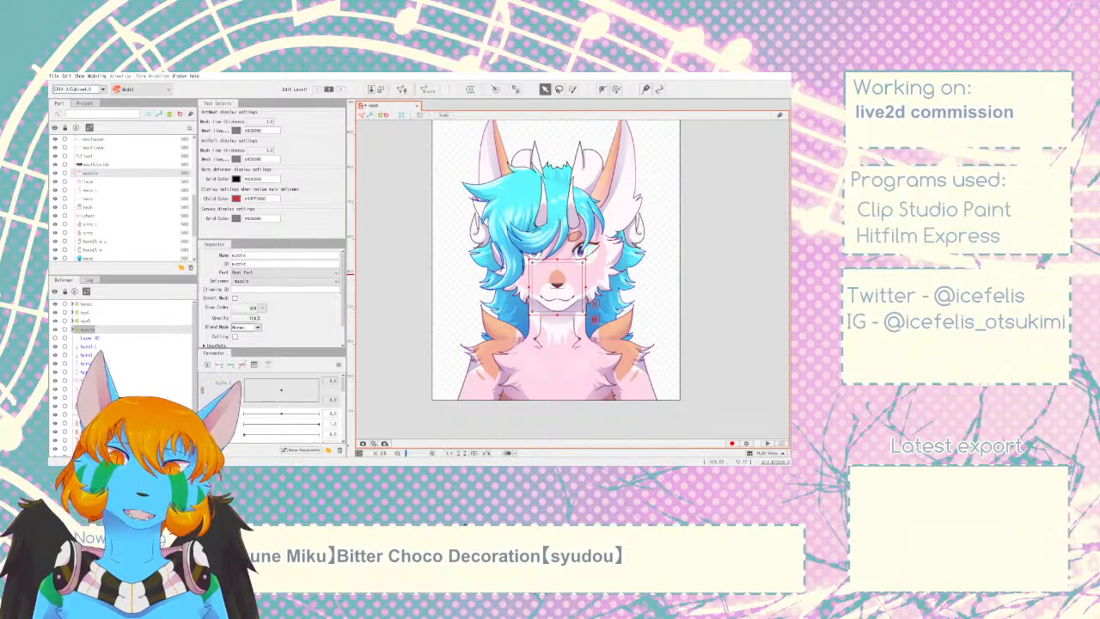
- Create a warp deformer named face around the face mesh and add three keyforms each on Angle X and Angle Y
{"action": "left_click", "coordinate": [87, 390]}
{"action": "left_click", "coordinate": [86, 381]}
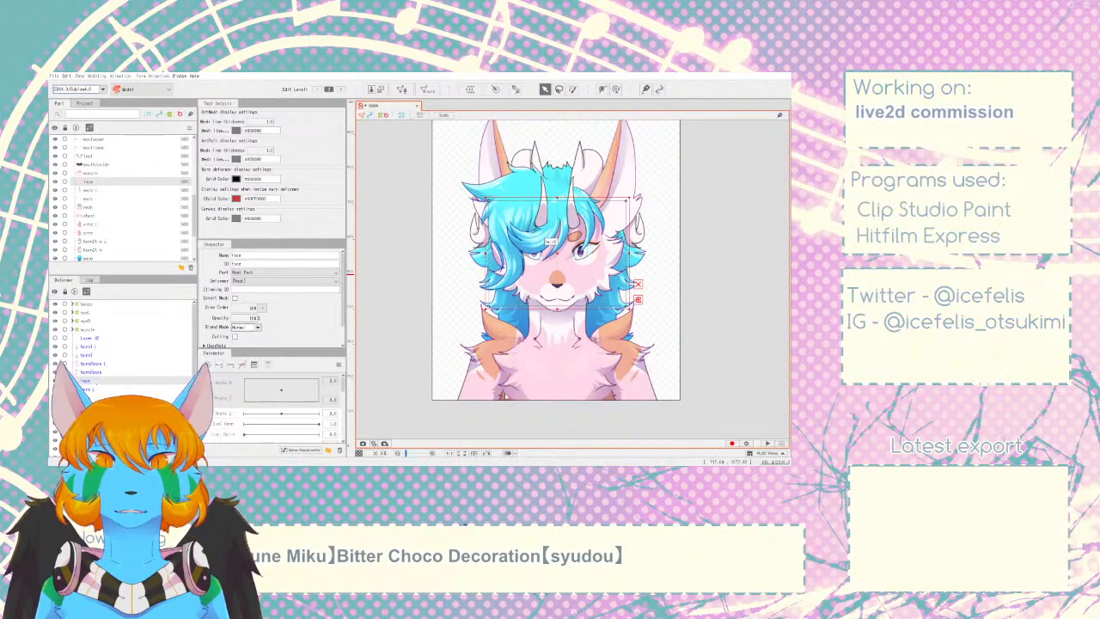
{"action": "left_click", "coordinate": [508, 398]}
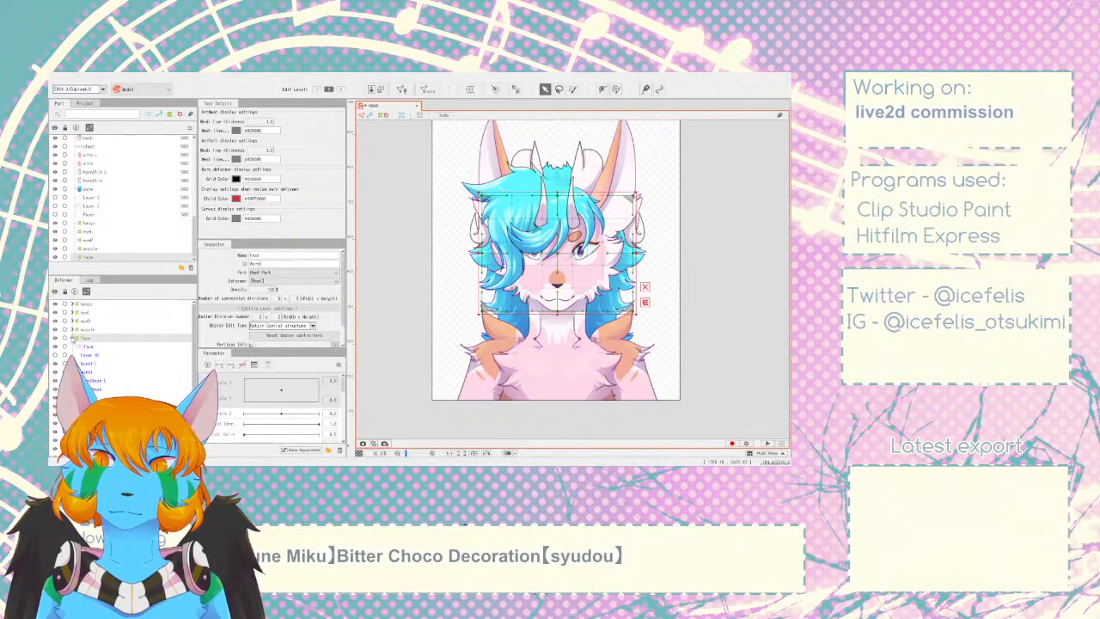
{"action": "left_click", "coordinate": [76, 338]}
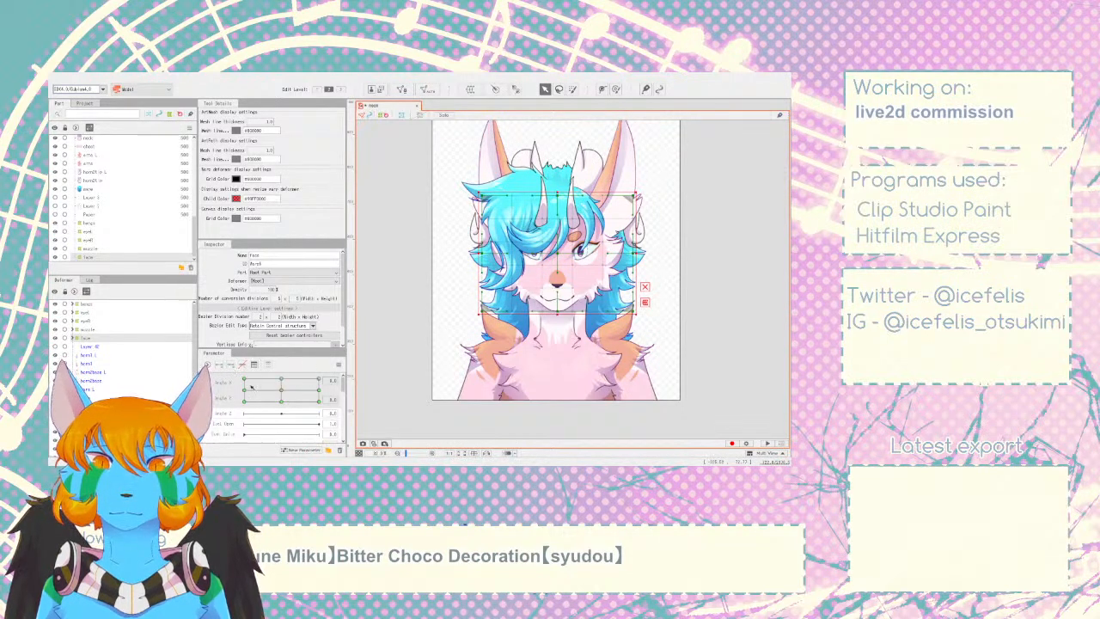
- Hide the hair and face shading meshes in the bangs group and shift the face deformer left at Angle X -30
{"action": "left_click_drag", "start_coordinate": [281, 390], "coordinate": [88, 358]}
{"action": "left_click", "coordinate": [74, 304]}
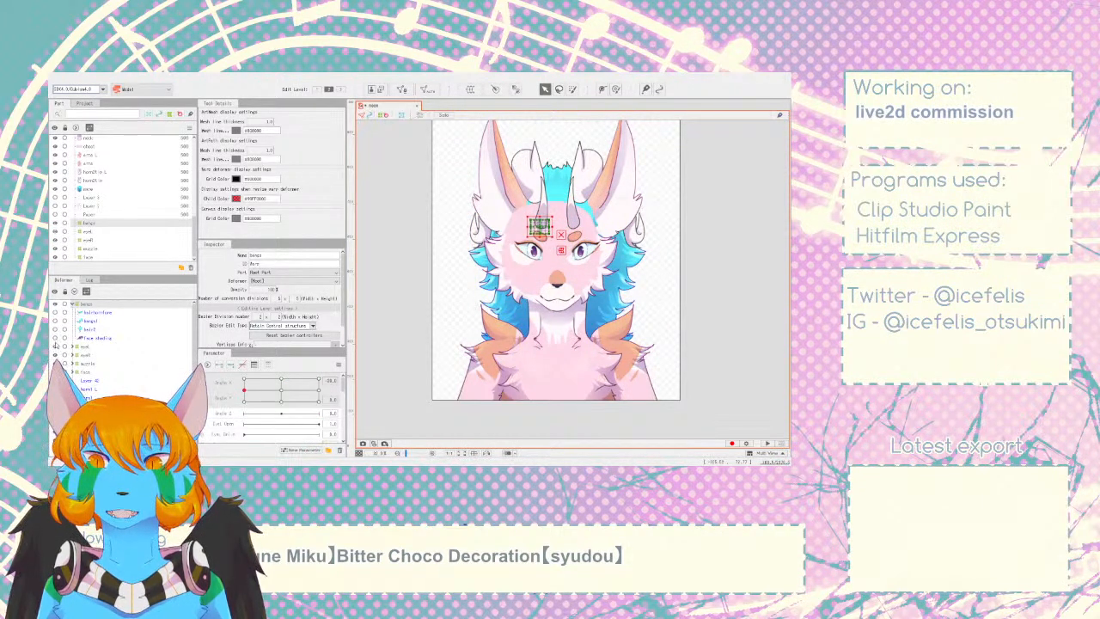
{"action": "left_click", "coordinate": [83, 372]}
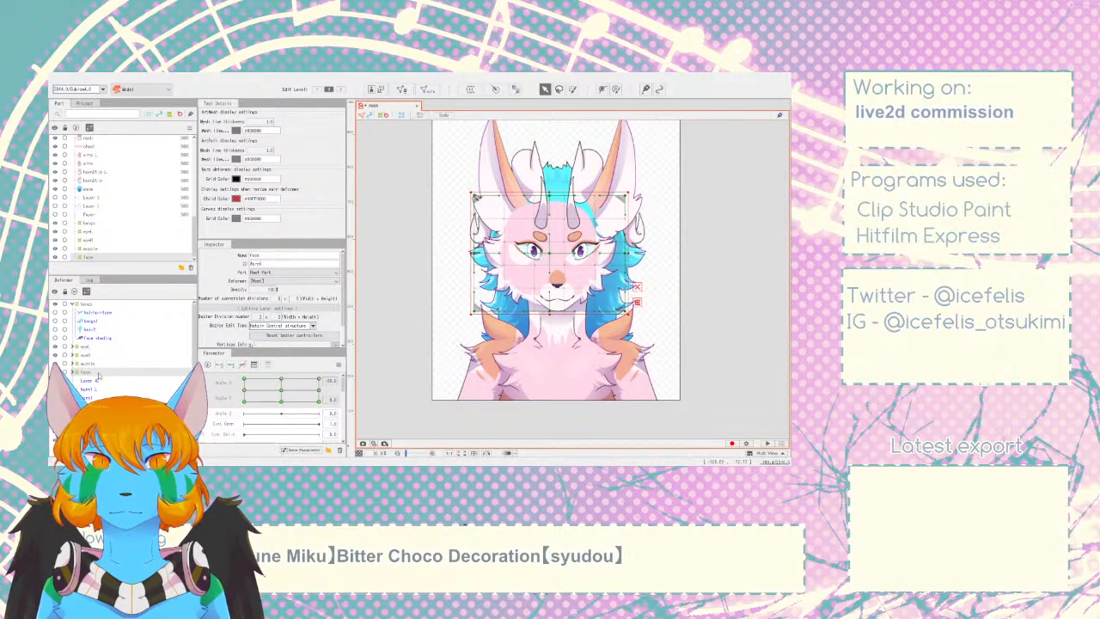
{"action": "scroll", "coordinate": [637, 301], "scroll_direction": "up", "scroll_amount": 4}
{"action": "scroll", "coordinate": [519, 288], "scroll_direction": "down", "scroll_amount": 2}
{"action": "scroll", "coordinate": [398, 288], "scroll_direction": "up", "scroll_amount": 3}
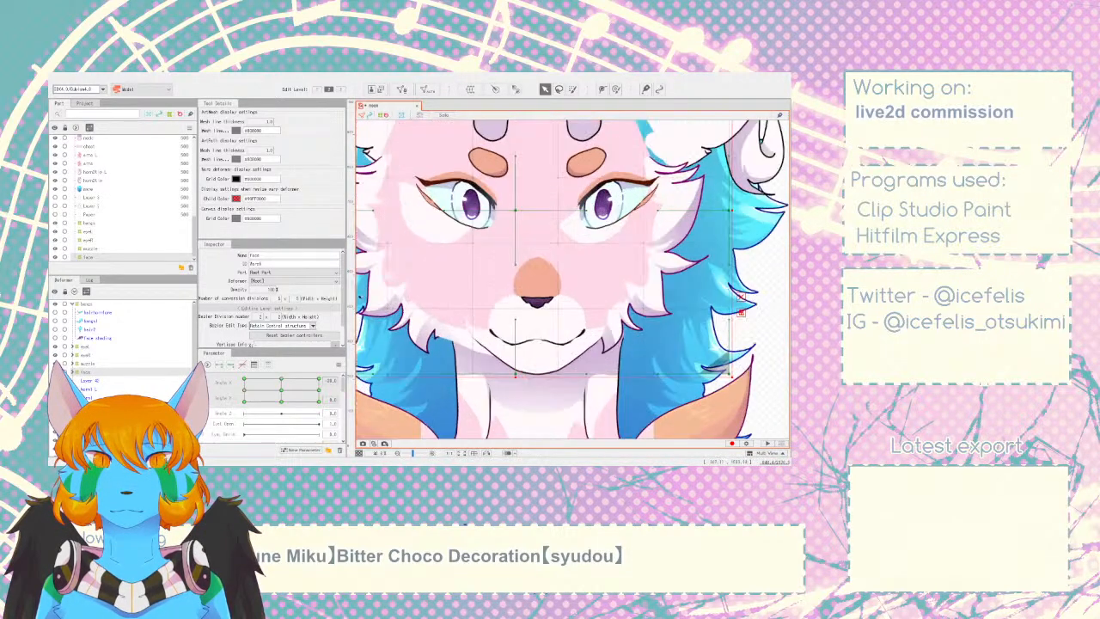
- Add three keyforms each on Angle X and Angle Y to the muzzle deformer and nudge it left at Angle X -30, undoing a slight resize
{"action": "left_click", "coordinate": [147, 362]}
{"action": "left_click", "coordinate": [229, 367]}
{"action": "key", "text": "Left"}
{"action": "key", "text": "Left"}
{"action": "key", "text": "Left"}
{"action": "key", "text": "Left"}
{"action": "key", "text": "Left"}
{"action": "key", "text": "Left"}
{"action": "key", "text": "Left"}
{"action": "key", "text": "Left"}
{"action": "key", "text": "Left"}
{"action": "key", "text": "Left"}
{"action": "key", "text": "Left"}
{"action": "key", "text": "Left"}
{"action": "key", "text": "Left"}
{"action": "key", "text": "Left"}
{"action": "key", "text": "Left"}
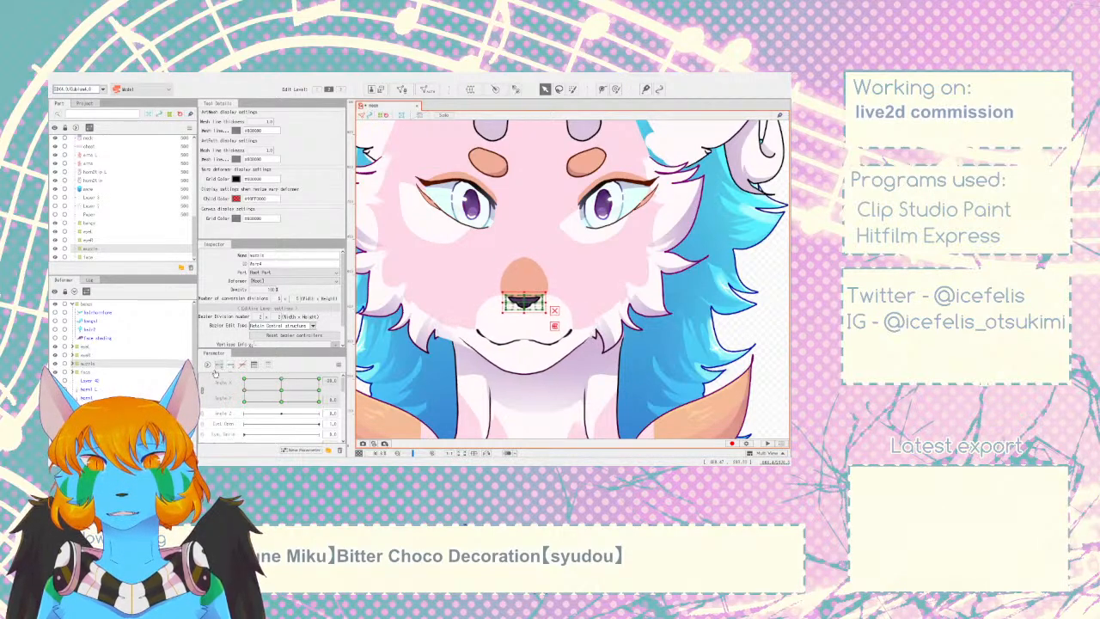
{"action": "key", "text": "Left"}
{"action": "key", "text": "Left"}
{"action": "key", "text": "Left"}
{"action": "key", "text": "Left"}
{"action": "key", "text": "Left"}
{"action": "key", "text": "Left"}
{"action": "key", "text": "Left"}
{"action": "key", "text": "Left"}
{"action": "key", "text": "Left"}
{"action": "key", "text": "Left"}
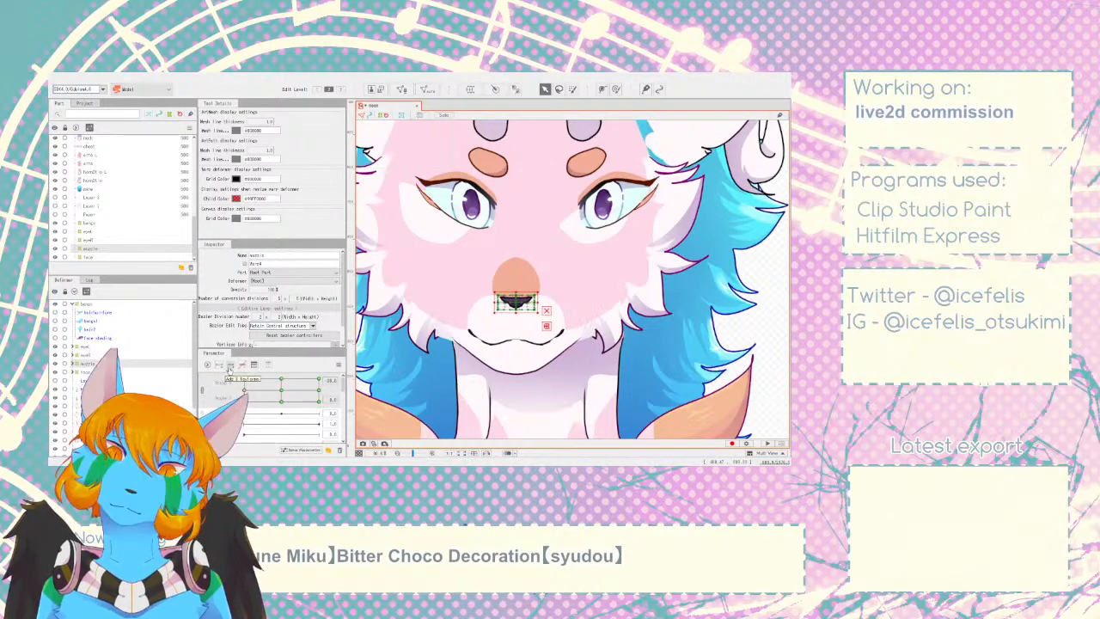
{"action": "mouse_move", "coordinate": [245, 391]}
{"action": "left_mouse_down"}
{"action": "mouse_move", "coordinate": [268, 391]}
{"action": "mouse_move", "coordinate": [234, 391]}
{"action": "left_mouse_up"}
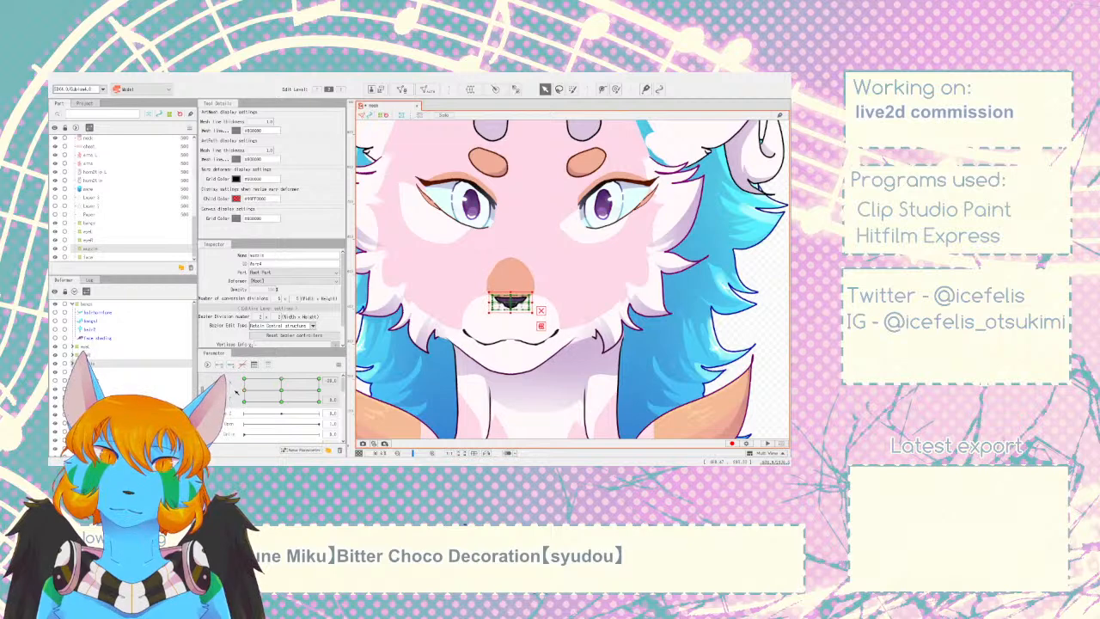
{"action": "left_click_drag", "start_coordinate": [532, 310], "coordinate": [533, 312]}
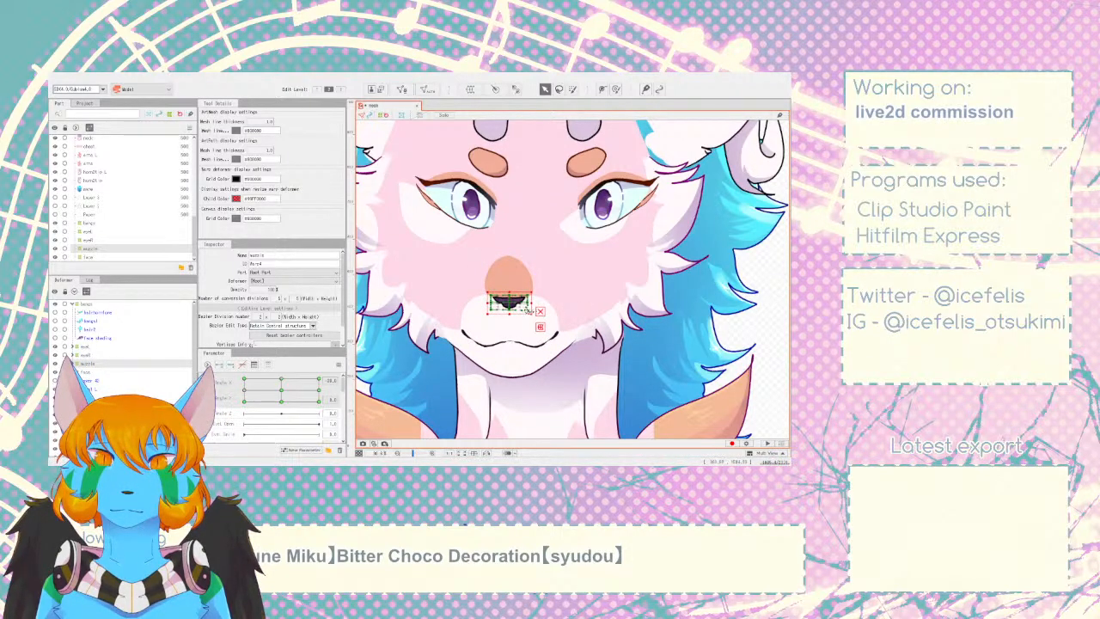
{"action": "key", "text": "ctrl+z"}
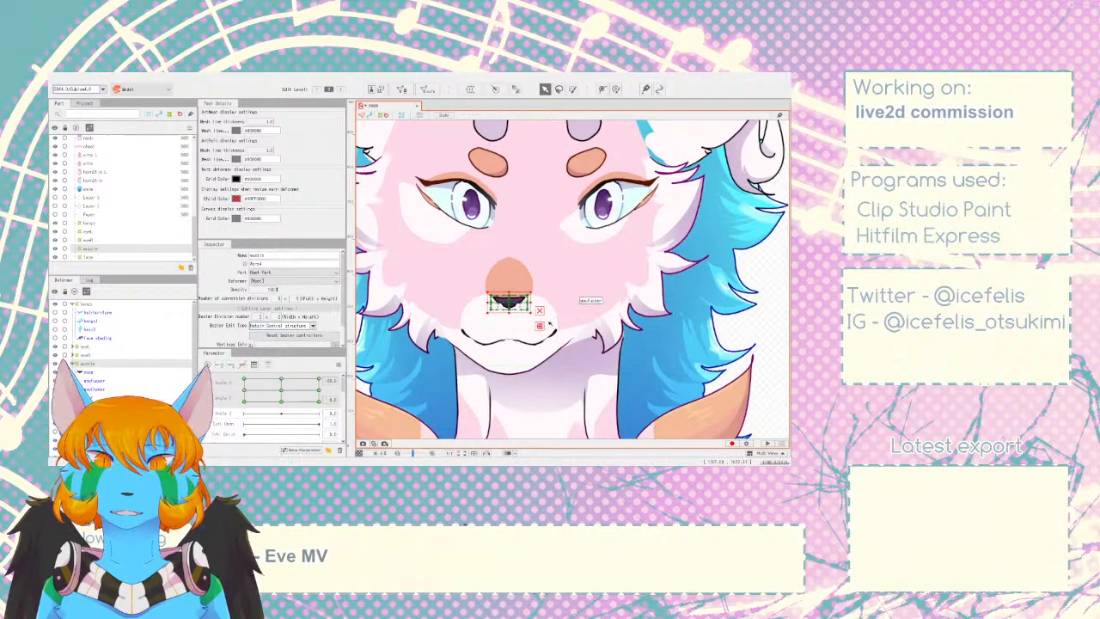
- Add three keyforms each on Angle X and Angle Y to the nose mesh and nudge it slightly left at Angle X -30
{"action": "scroll", "coordinate": [527, 320], "scroll_direction": "up", "scroll_amount": 3}
{"action": "mouse_move", "coordinate": [244, 390]}
{"action": "left_mouse_down"}
{"action": "mouse_move", "coordinate": [258, 391]}
{"action": "mouse_move", "coordinate": [240, 386]}
{"action": "left_mouse_up"}
{"action": "left_click", "coordinate": [86, 355]}
{"action": "left_click", "coordinate": [87, 364]}
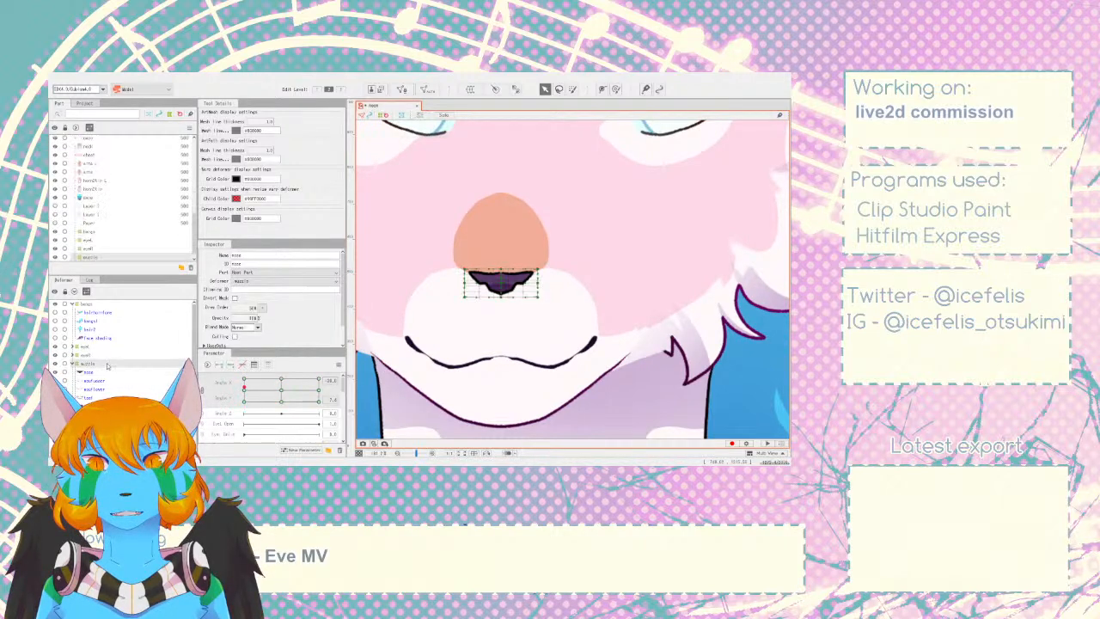
{"action": "left_click_drag", "start_coordinate": [243, 387], "coordinate": [220, 390]}
{"action": "left_click", "coordinate": [171, 370]}
{"action": "key", "text": "Left"}
{"action": "key", "text": "Left"}
{"action": "key", "text": "Left"}
{"action": "key", "text": "Left"}
{"action": "key", "text": "Left"}
{"action": "key", "text": "Left"}
{"action": "key", "text": "Left"}
{"action": "key", "text": "Left"}
{"action": "key", "text": "Left"}
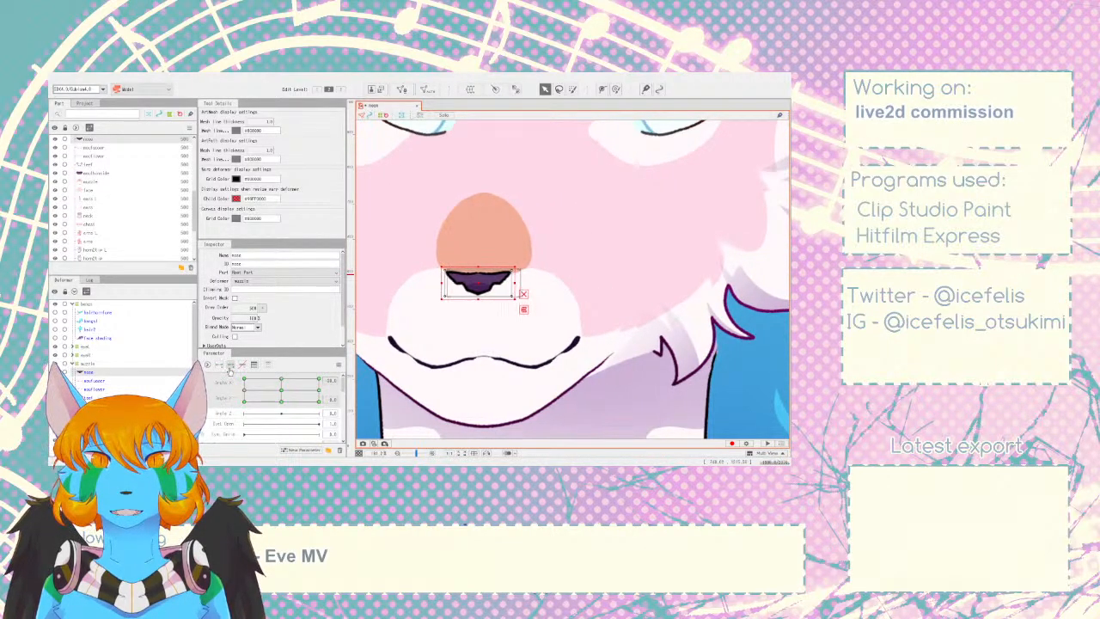
{"action": "key", "text": "Left"}
{"action": "key", "text": "Left"}
{"action": "key", "text": "Left"}
- Create a warp deformer named mouf around the mouth meshes inside the muzzle group, undoing the accidental parenting of the muzzle mesh to it
{"action": "left_click", "coordinate": [168, 381]}
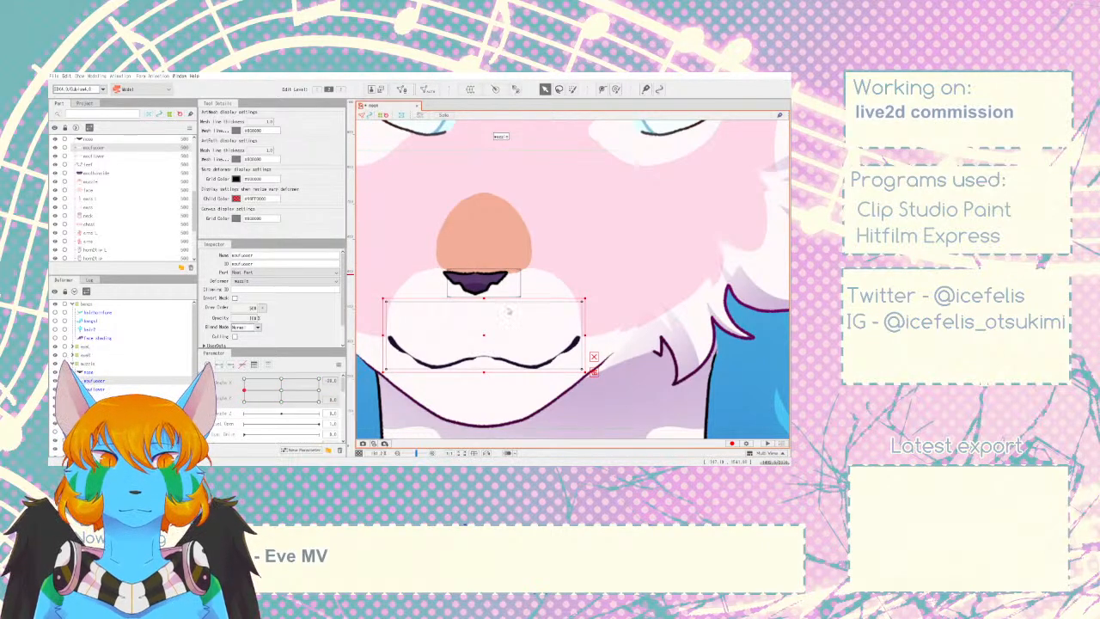
{"action": "left_click", "coordinate": [507, 400]}
{"action": "left_click", "coordinate": [583, 378]}
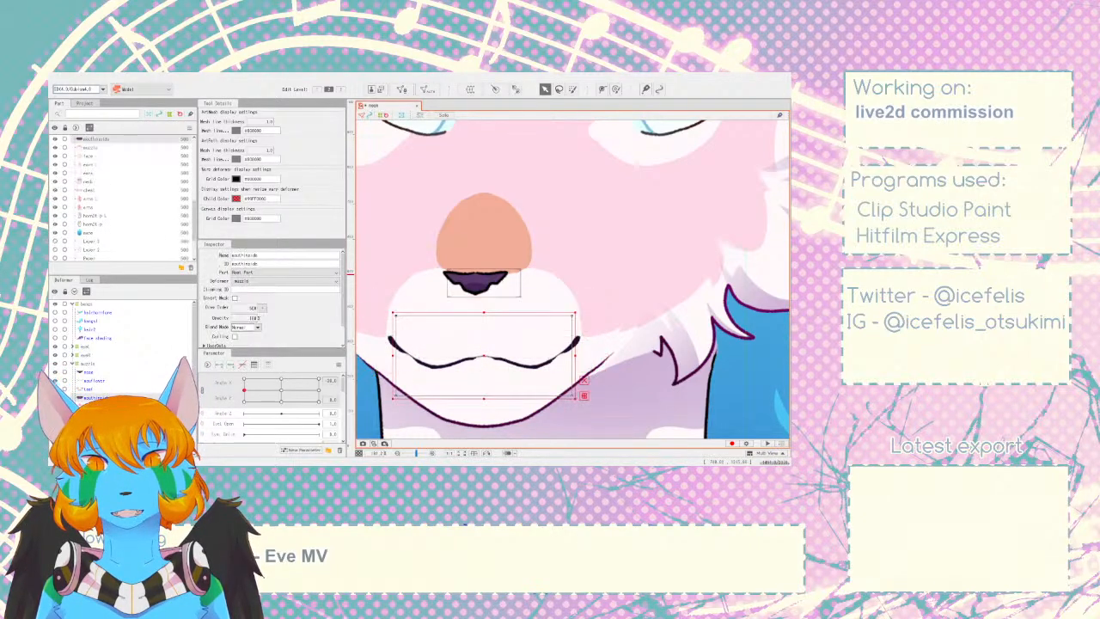
{"action": "mouse_move", "coordinate": [96, 397]}
{"action": "left_mouse_down"}
{"action": "mouse_move", "coordinate": [90, 414]}
{"action": "mouse_move", "coordinate": [90, 390]}
{"action": "left_mouse_up"}
{"action": "left_click", "coordinate": [91, 380]}
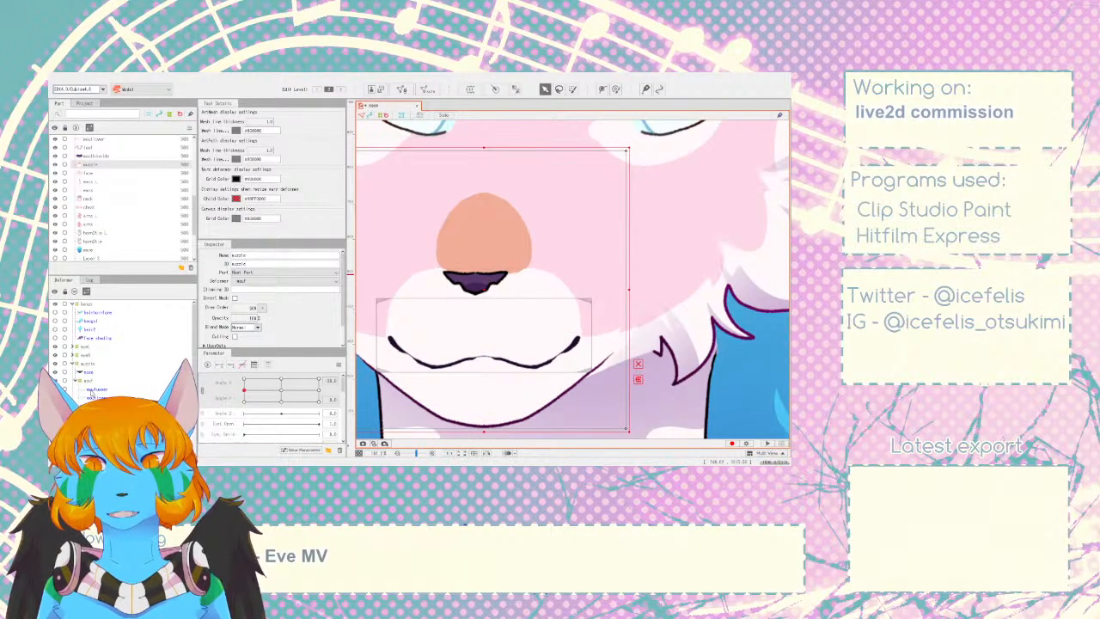
{"action": "key", "text": "ctrl+z"}
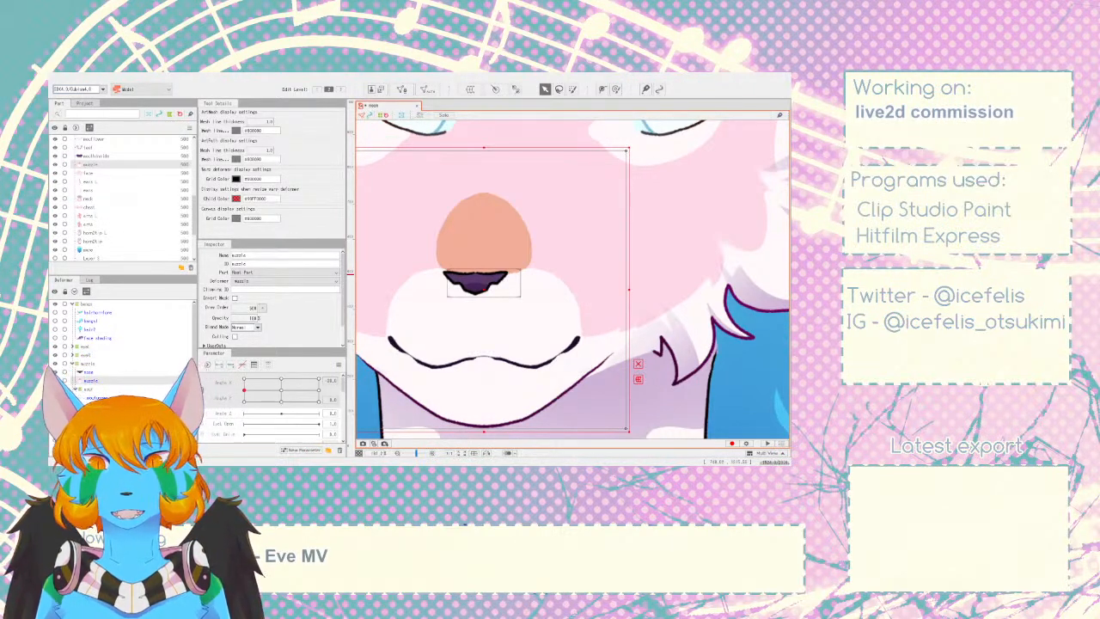
- Add three keyforms each on Angle X and Angle Y to the mouf deformer, nudge it left at Angle X -30, and preview the head turn
{"action": "left_click", "coordinate": [89, 389]}
{"action": "key", "text": "Left"}
{"action": "key", "text": "Left"}
{"action": "key", "text": "Left"}
{"action": "key", "text": "Left"}
{"action": "key", "text": "Left"}
{"action": "key", "text": "Left"}
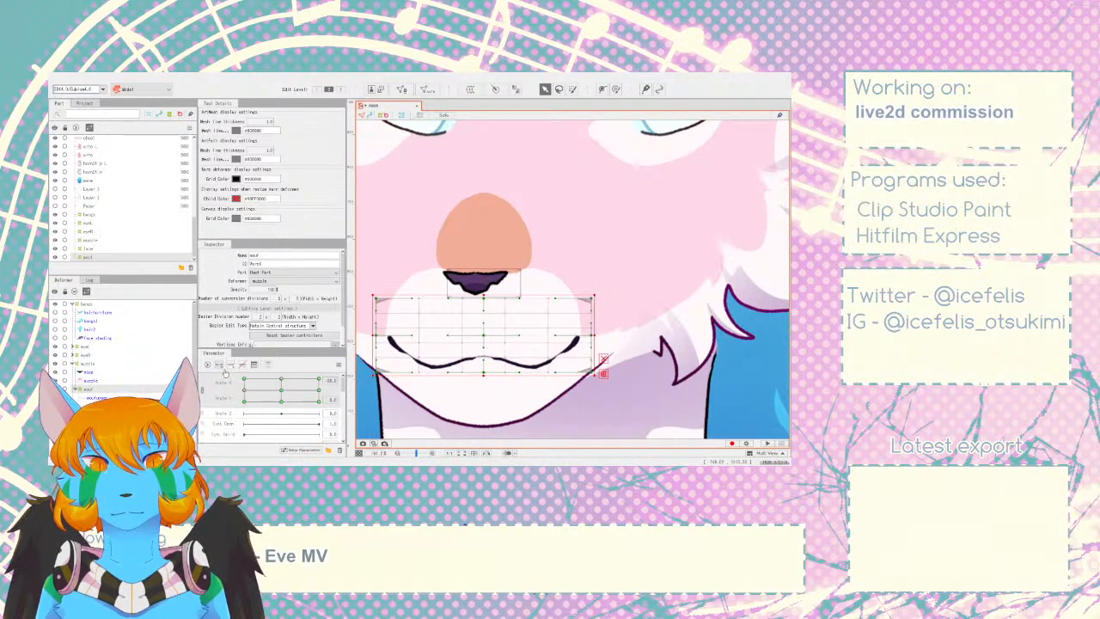
{"action": "scroll", "coordinate": [530, 316], "scroll_direction": "down", "scroll_amount": 8}
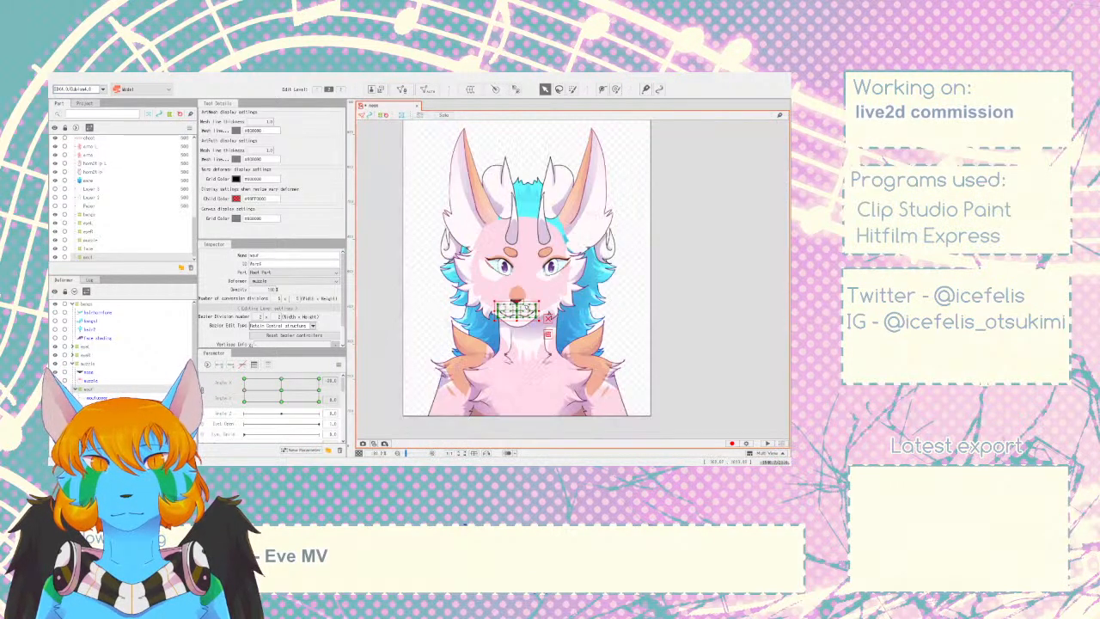
{"action": "left_click", "coordinate": [686, 306]}
{"action": "mouse_move", "coordinate": [252, 383]}
{"action": "left_mouse_down"}
{"action": "mouse_move", "coordinate": [268, 395]}
{"action": "mouse_move", "coordinate": [243, 392]}
{"action": "left_mouse_up"}
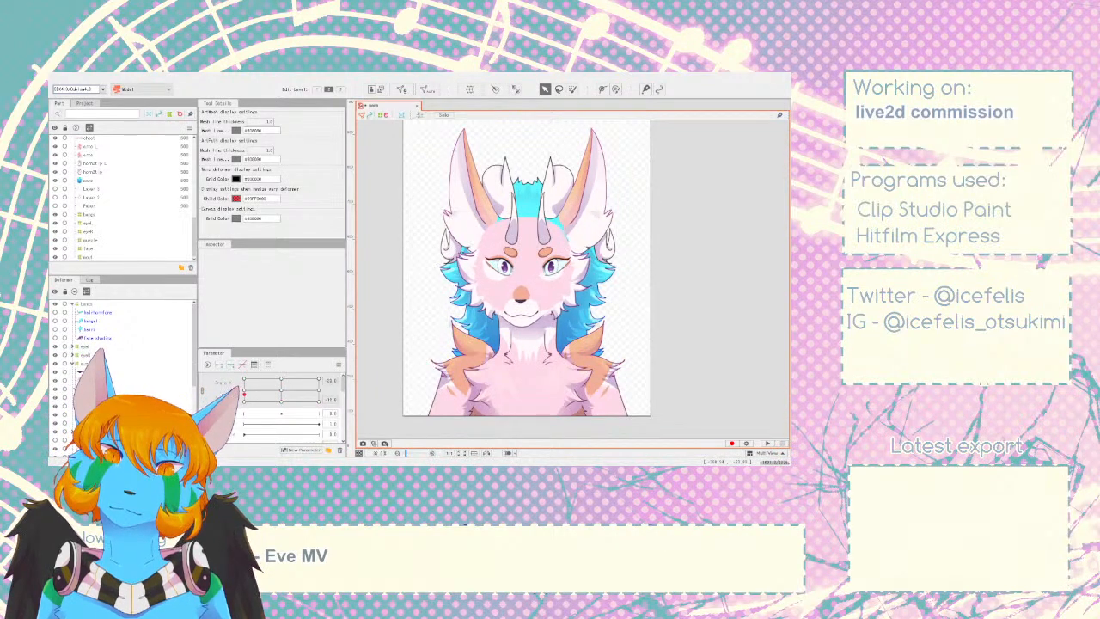
- Nudge the eyeR deformer slightly left at Angle X -30
{"action": "left_click", "coordinate": [85, 356]}
{"action": "left_click_drag", "start_coordinate": [252, 397], "coordinate": [245, 390]}
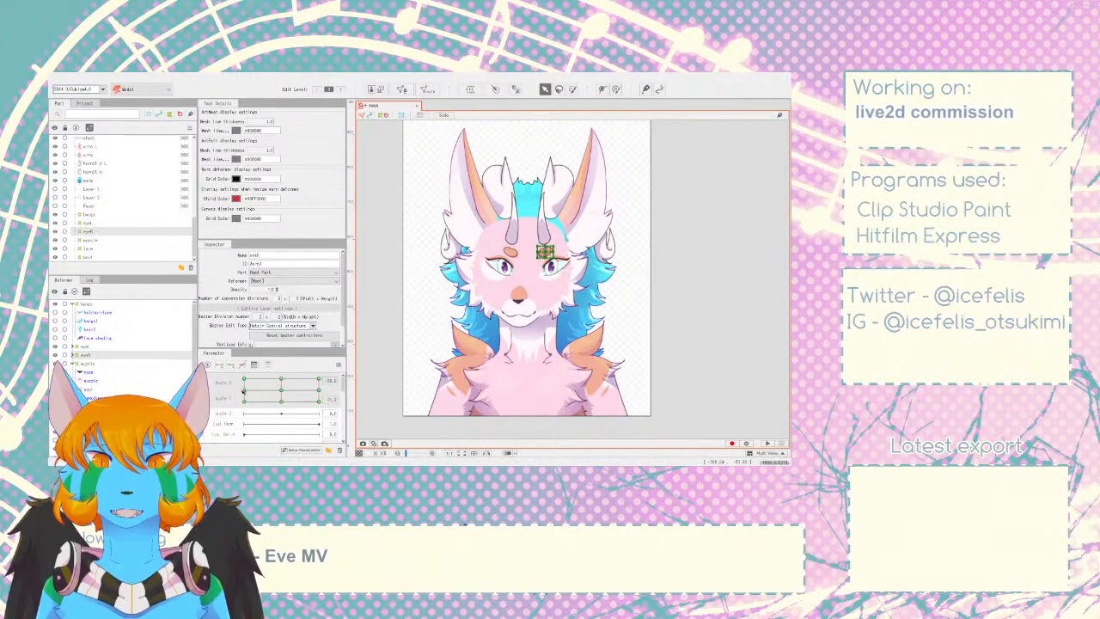
{"action": "left_click_drag", "start_coordinate": [546, 253], "coordinate": [538, 254]}
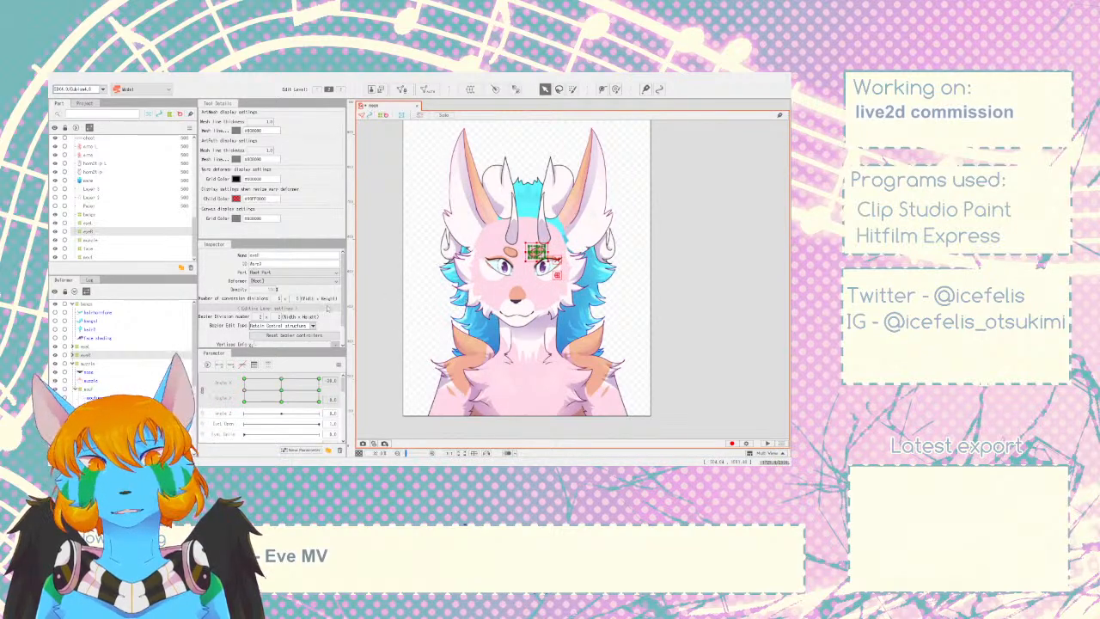
- Nudge the eyeL deformer left at Angle X -30 and preview the turn
{"action": "left_click", "coordinate": [86, 347]}
{"action": "left_click", "coordinate": [232, 366]}
{"action": "left_click_drag", "start_coordinate": [515, 253], "coordinate": [507, 254]}
{"action": "mouse_move", "coordinate": [245, 390]}
{"action": "left_mouse_down"}
{"action": "mouse_move", "coordinate": [281, 393]}
{"action": "mouse_move", "coordinate": [216, 387]}
{"action": "mouse_move", "coordinate": [296, 398]}
{"action": "mouse_move", "coordinate": [244, 394]}
{"action": "left_mouse_up"}
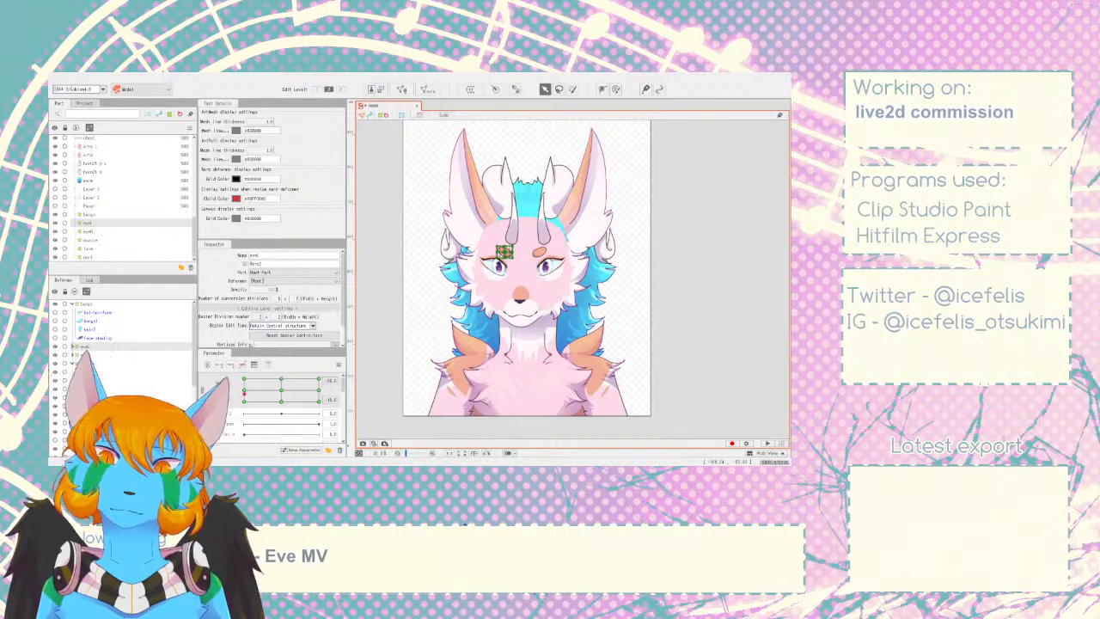
- Check how the muzzle, eyeR and eyeL deformers sit around the Angle X -30 pose
{"action": "left_click", "coordinate": [86, 365]}
{"action": "left_click_drag", "start_coordinate": [244, 395], "coordinate": [244, 390]}
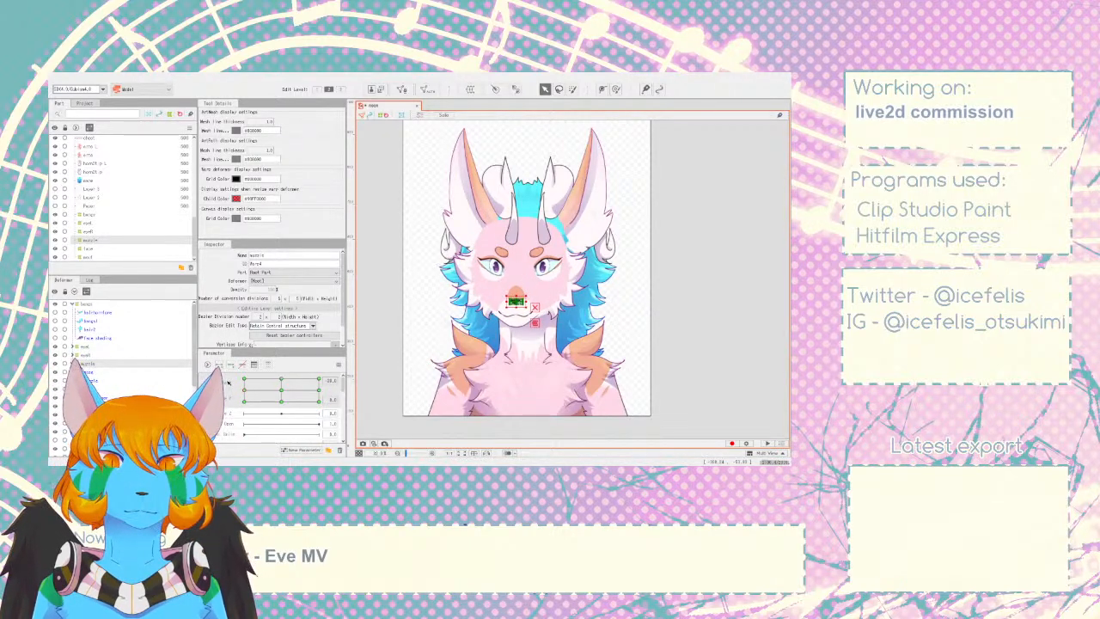
{"action": "mouse_move", "coordinate": [245, 391]}
{"action": "left_mouse_down"}
{"action": "mouse_move", "coordinate": [270, 398]}
{"action": "mouse_move", "coordinate": [228, 393]}
{"action": "left_mouse_up"}
{"action": "left_click", "coordinate": [63, 353]}
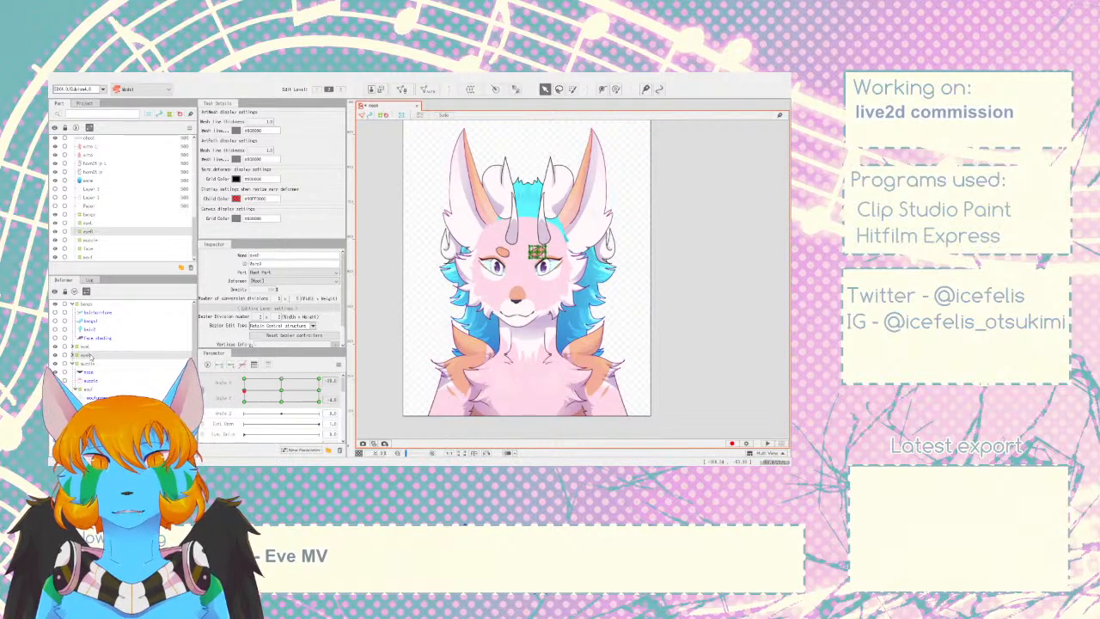
{"action": "left_click", "coordinate": [82, 346]}
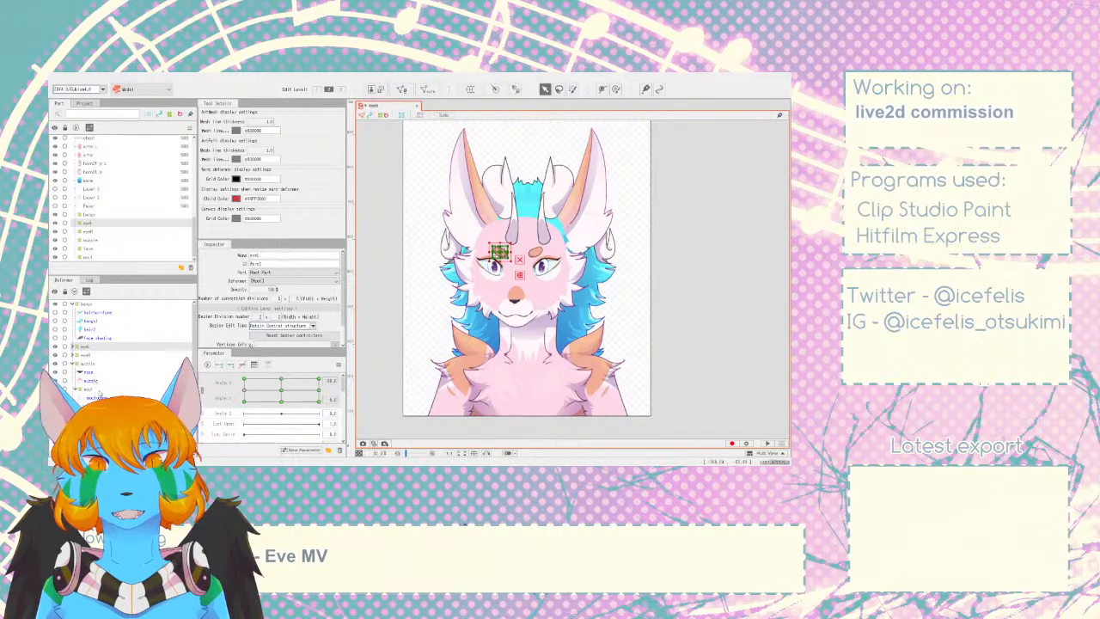
{"action": "mouse_move", "coordinate": [244, 392]}
{"action": "left_mouse_down"}
{"action": "mouse_move", "coordinate": [275, 394]}
{"action": "mouse_move", "coordinate": [244, 390]}
{"action": "left_mouse_up"}
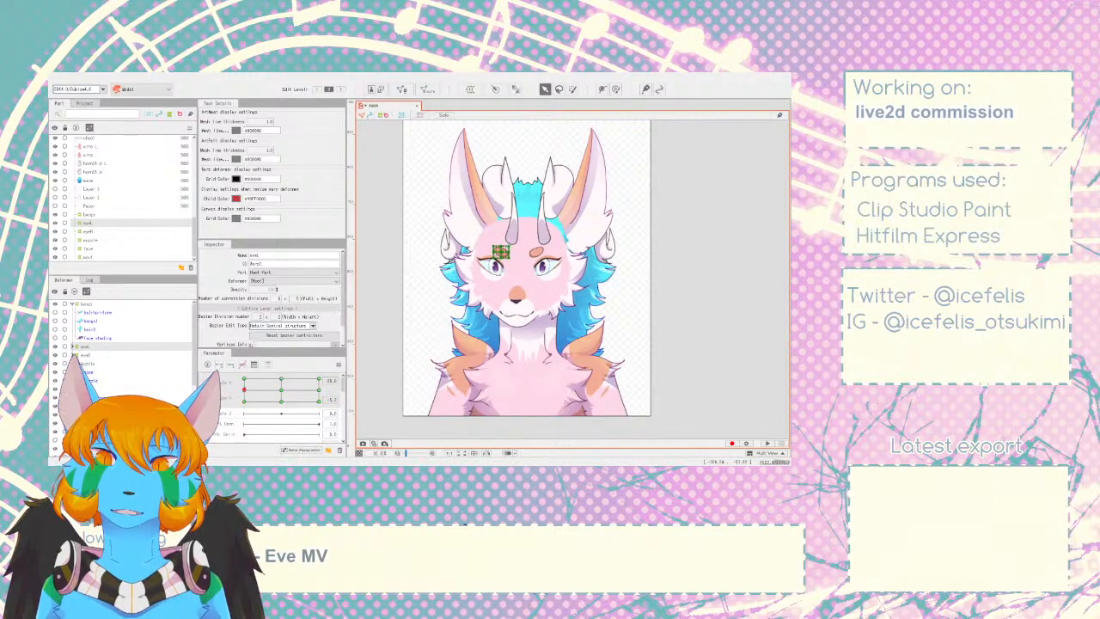
{"action": "scroll", "coordinate": [86, 388], "scroll_direction": "down", "scroll_amount": 3}
{"action": "scroll", "coordinate": [91, 372], "scroll_direction": "up", "scroll_amount": 2}
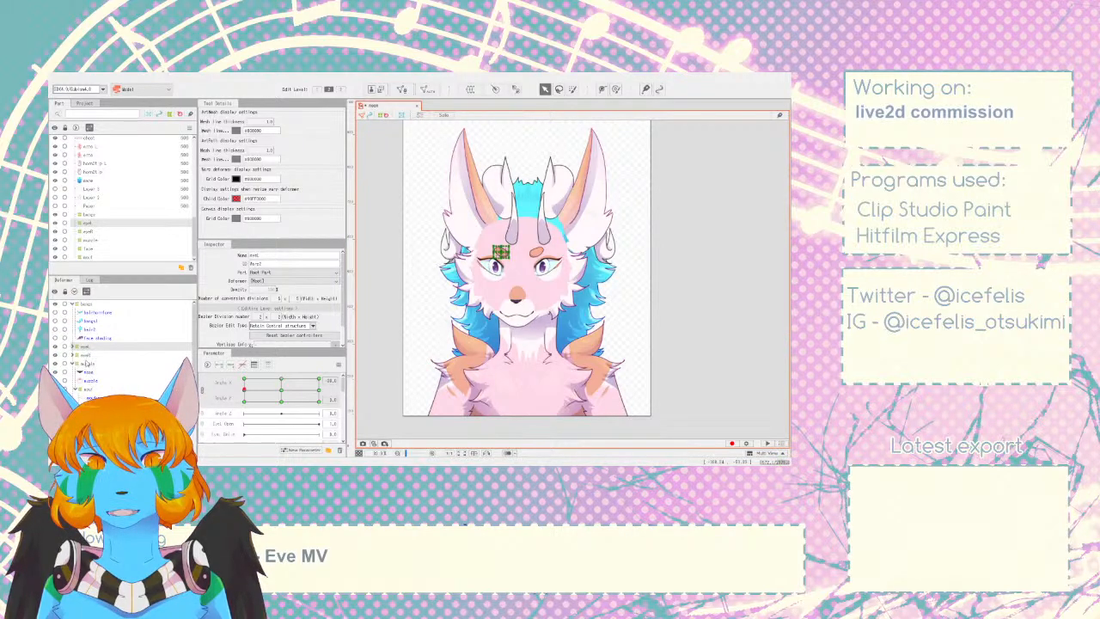
{"action": "scroll", "coordinate": [103, 389], "scroll_direction": "down", "scroll_amount": 2}
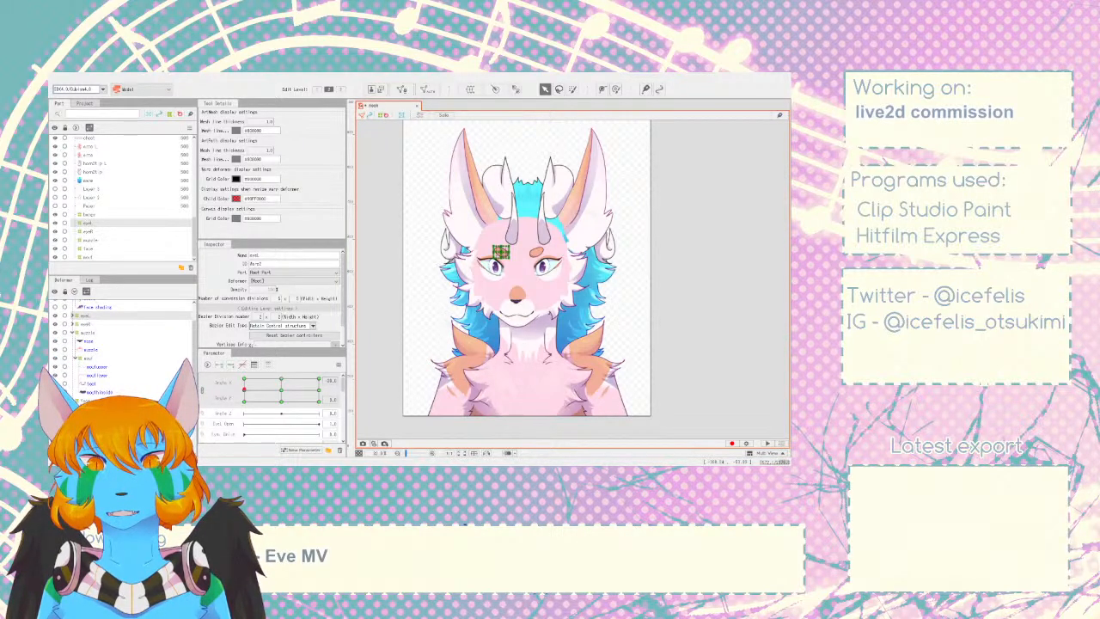
- Shift the whole face deformer slightly left at Angle X -30
{"action": "left_click", "coordinate": [484, 281]}
{"action": "scroll", "coordinate": [483, 281], "scroll_direction": "up", "scroll_amount": 5}
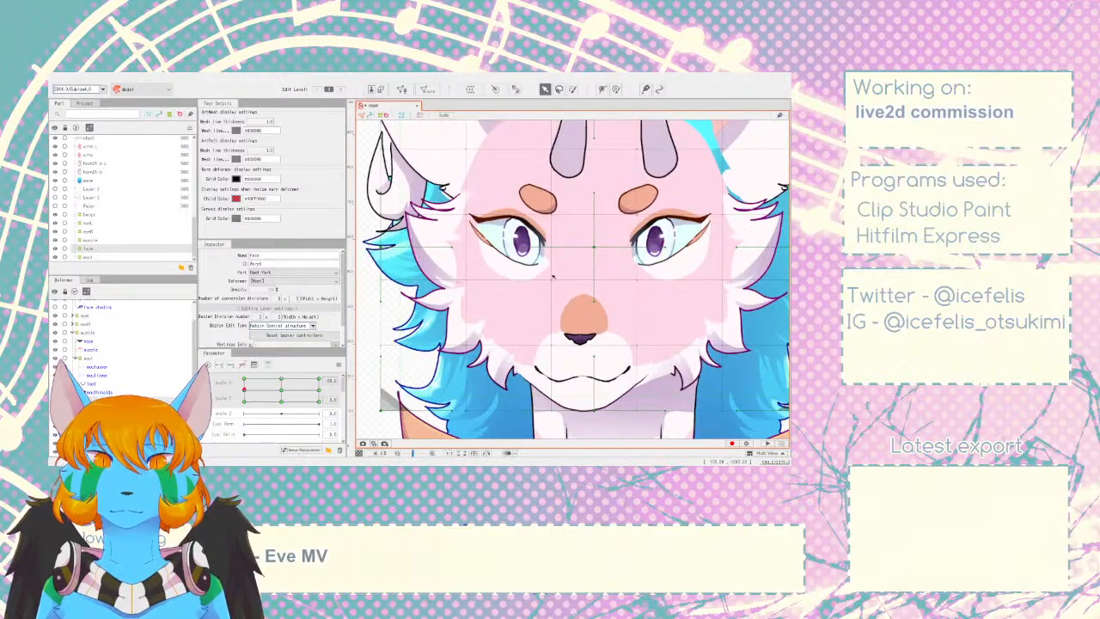
{"action": "left_click_drag", "start_coordinate": [552, 281], "coordinate": [549, 281]}
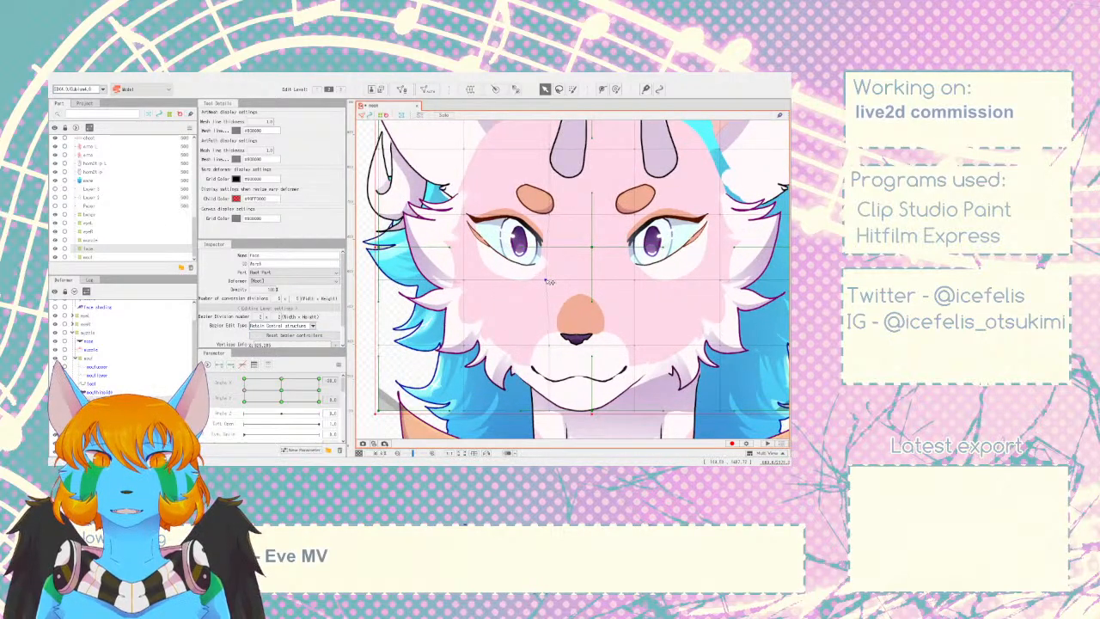
{"action": "scroll", "coordinate": [549, 218], "scroll_direction": "down", "scroll_amount": 5}
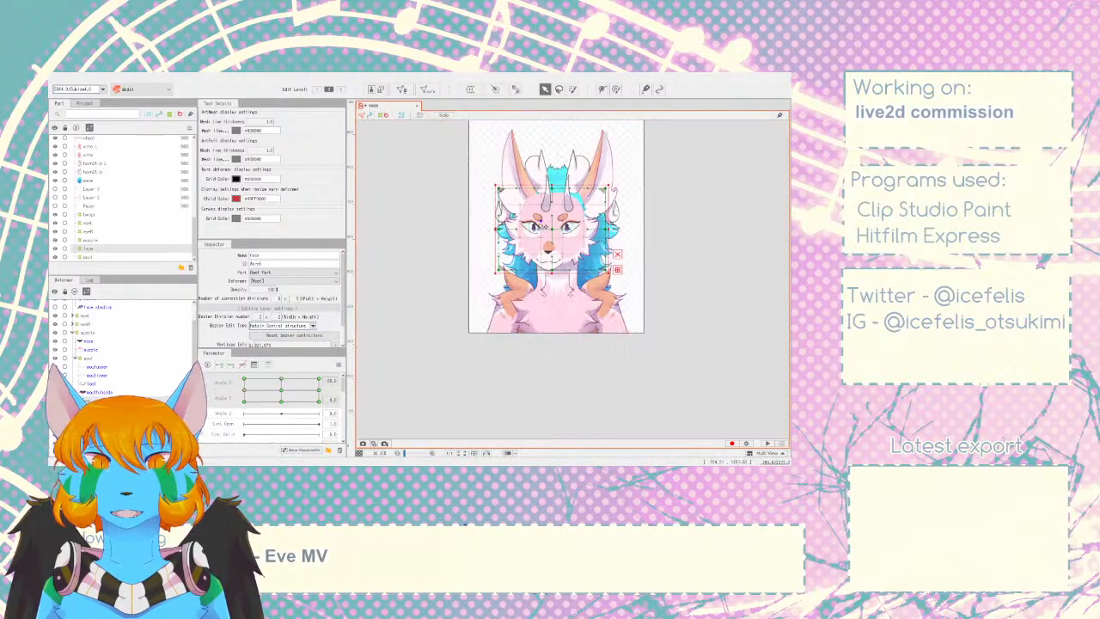
{"action": "left_click", "coordinate": [615, 255]}
{"action": "left_click_drag", "start_coordinate": [440, 141], "coordinate": [613, 365]}
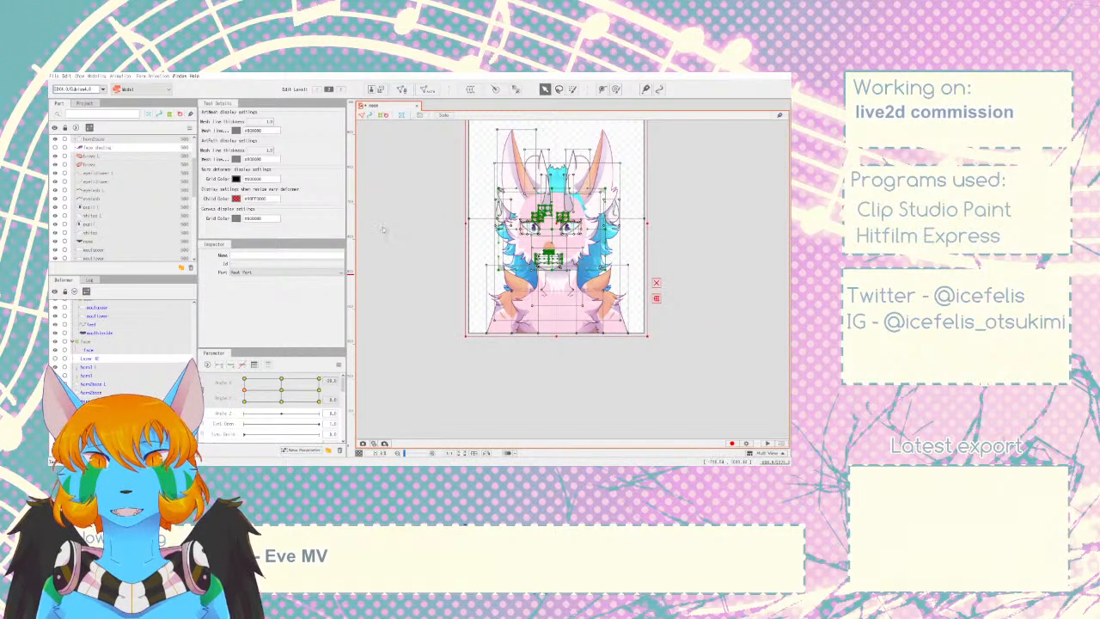
{"action": "key", "text": "ctrl+a"}
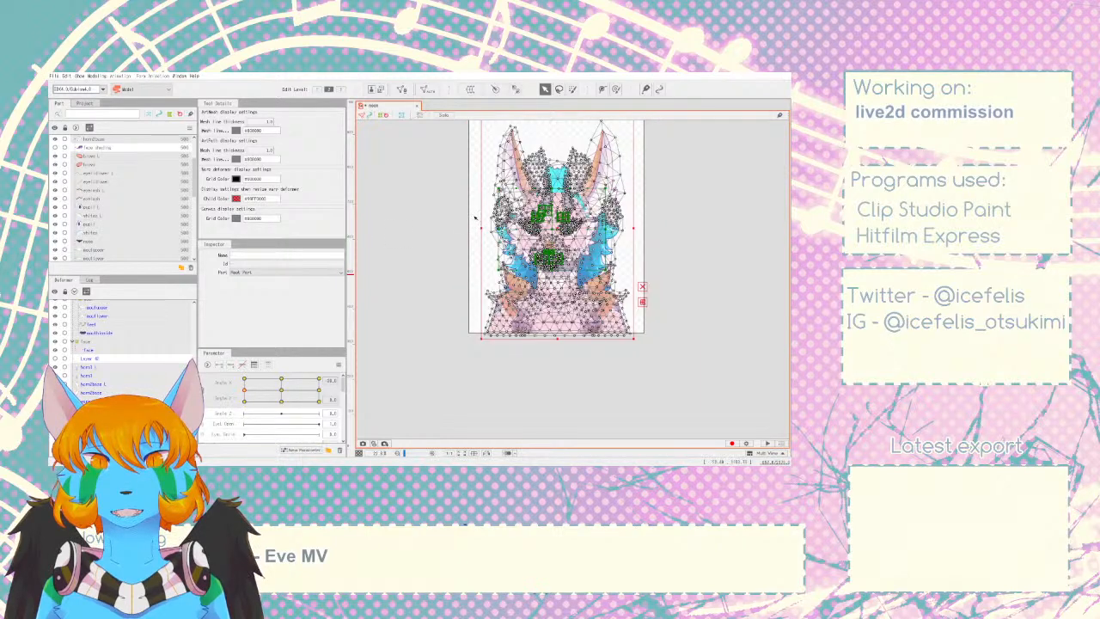
{"action": "left_click", "coordinate": [454, 221]}
- Bend the inner grid of the face deformer around the eyes and cheeks at Angle X -30
{"action": "scroll", "coordinate": [507, 215], "scroll_direction": "up", "scroll_amount": 5}
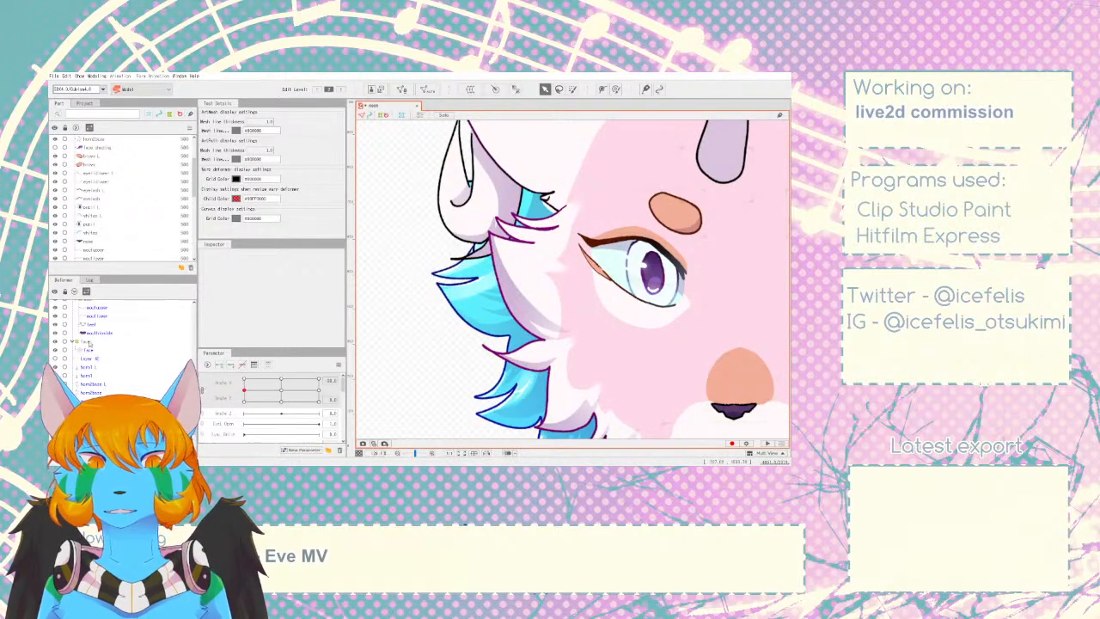
{"action": "left_click", "coordinate": [87, 341]}
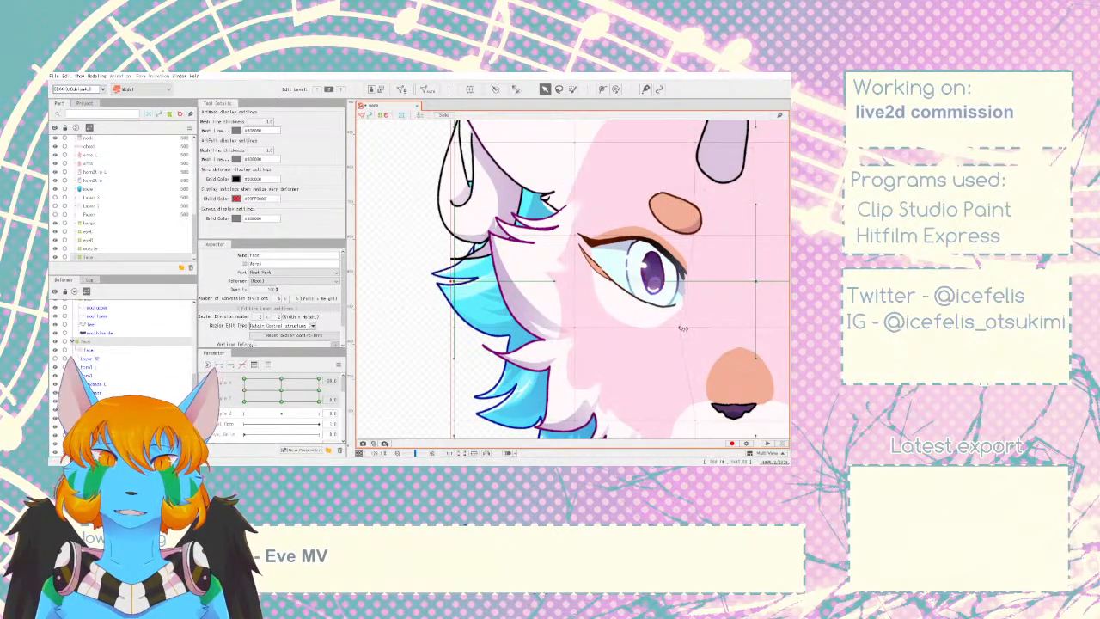
{"action": "scroll", "coordinate": [685, 283], "scroll_direction": "down", "scroll_amount": 3}
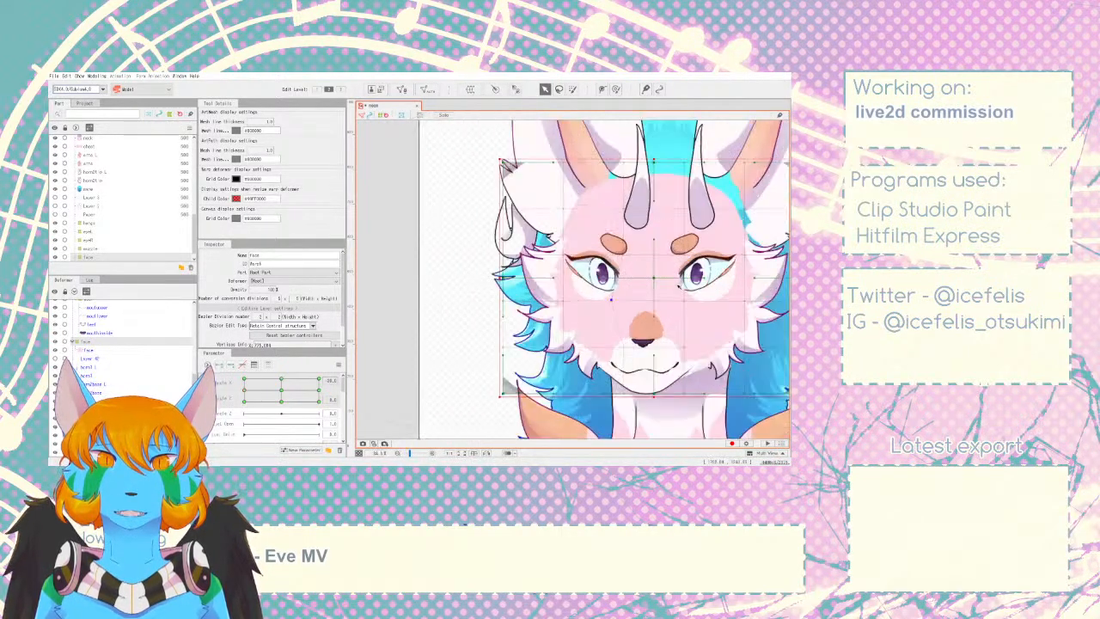
{"action": "scroll", "coordinate": [679, 286], "scroll_direction": "up", "scroll_amount": 2}
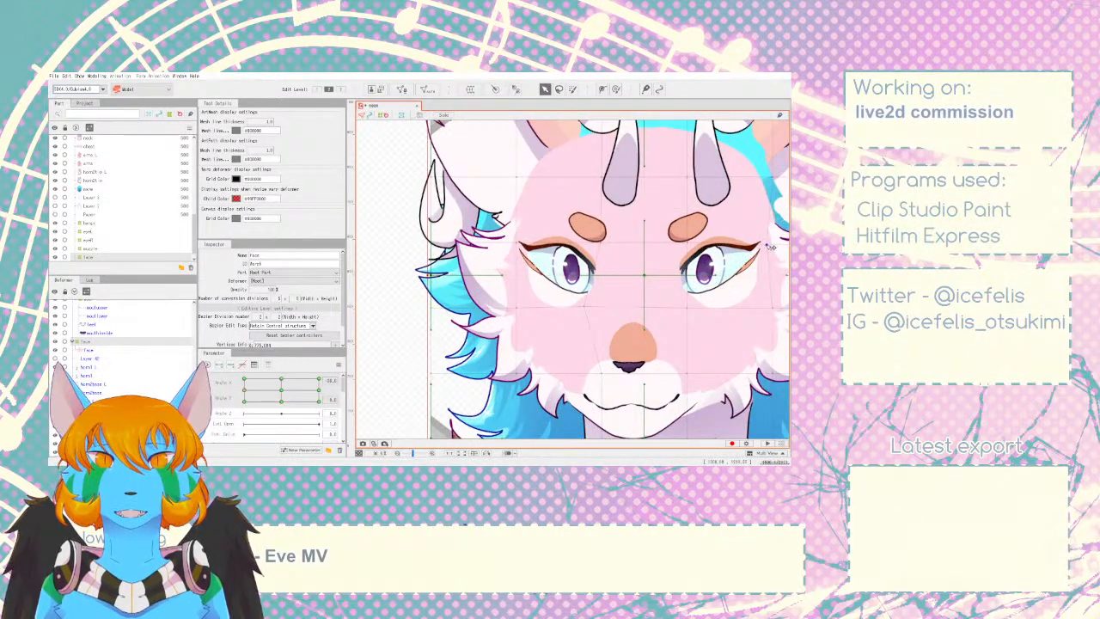
{"action": "scroll", "coordinate": [768, 248], "scroll_direction": "down", "scroll_amount": 4}
{"action": "left_click", "coordinate": [515, 278]}
{"action": "scroll", "coordinate": [547, 276], "scroll_direction": "down", "scroll_amount": 2}
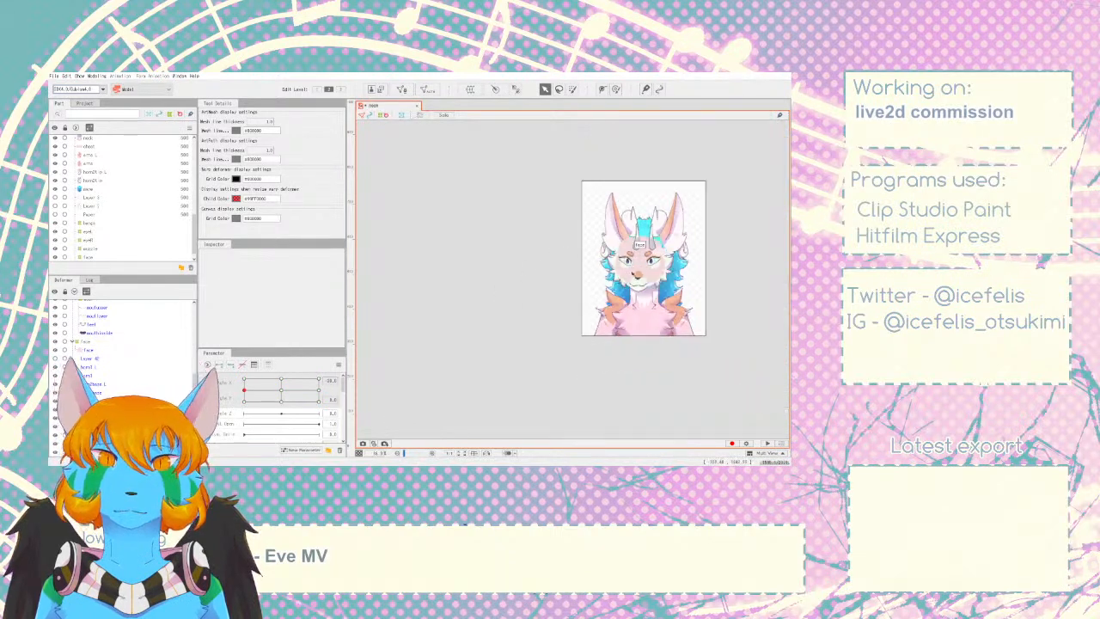
- Preview the head turn near Angle X -30 and inspect the eyeR deformer across the Angle Y poses
{"action": "scroll", "coordinate": [644, 273], "scroll_direction": "up", "scroll_amount": 3}
{"action": "mouse_move", "coordinate": [243, 389]}
{"action": "left_mouse_down"}
{"action": "mouse_move", "coordinate": [287, 387]}
{"action": "mouse_move", "coordinate": [243, 391]}
{"action": "left_mouse_up"}
{"action": "left_click_drag", "start_coordinate": [252, 392], "coordinate": [226, 394]}
{"action": "scroll", "coordinate": [124, 348], "scroll_direction": "up", "scroll_amount": 4}
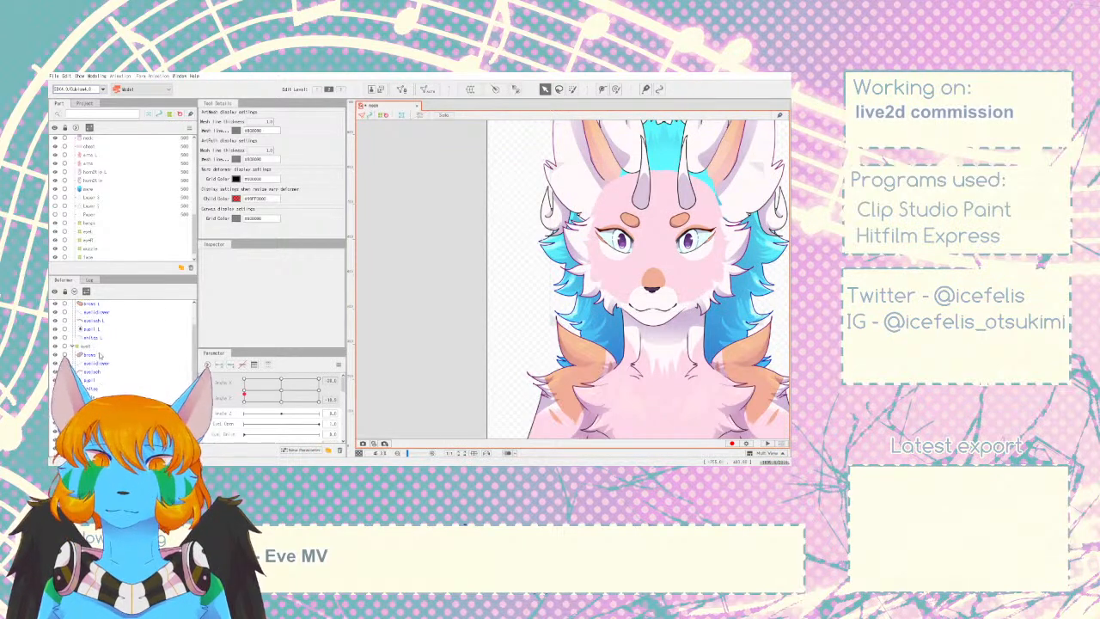
{"action": "mouse_move", "coordinate": [243, 393]}
{"action": "left_mouse_down"}
{"action": "mouse_move", "coordinate": [269, 395]}
{"action": "mouse_move", "coordinate": [230, 394]}
{"action": "left_mouse_up"}
{"action": "scroll", "coordinate": [77, 355], "scroll_direction": "up", "scroll_amount": 2}
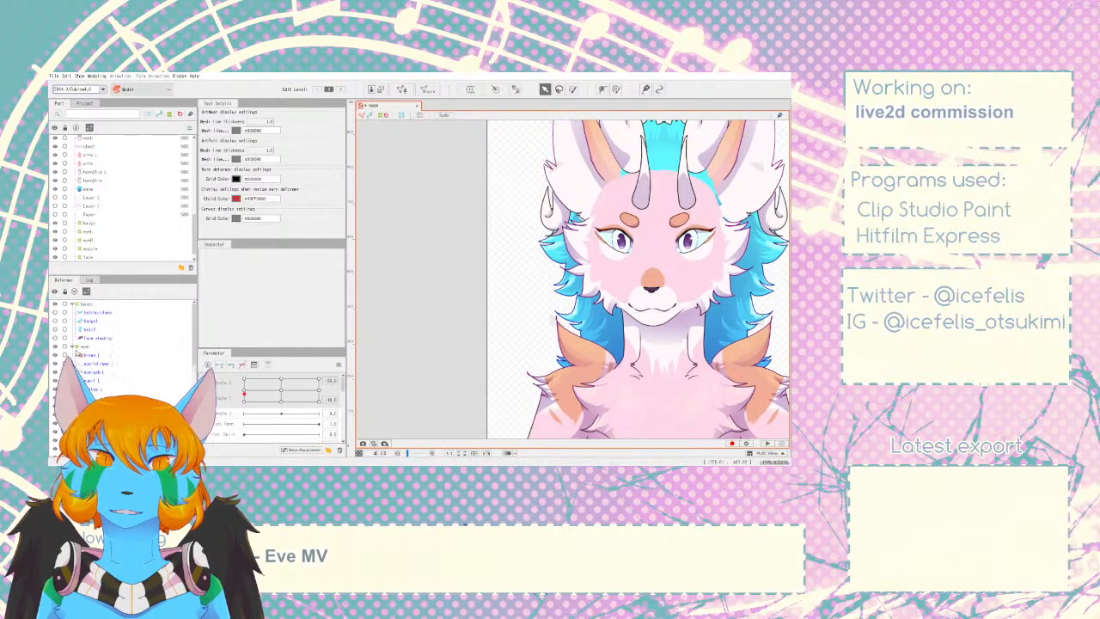
{"action": "left_click", "coordinate": [80, 348]}
{"action": "left_click", "coordinate": [86, 398]}
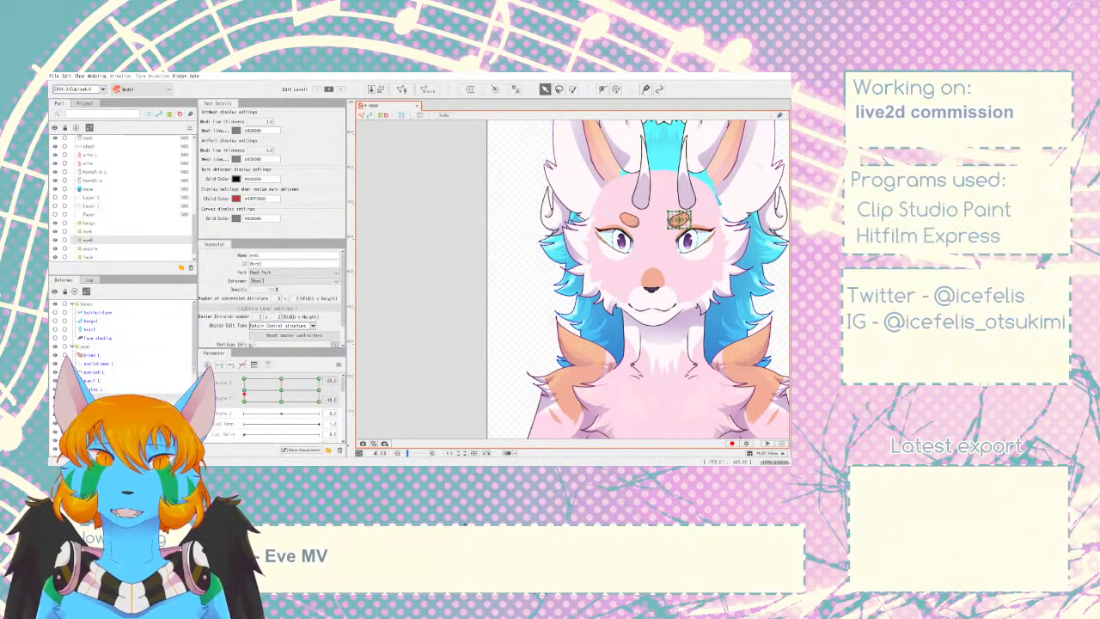
{"action": "left_click_drag", "start_coordinate": [254, 394], "coordinate": [244, 390]}
{"action": "left_click", "coordinate": [455, 346]}
{"action": "scroll", "coordinate": [129, 357], "scroll_direction": "down", "scroll_amount": 4}
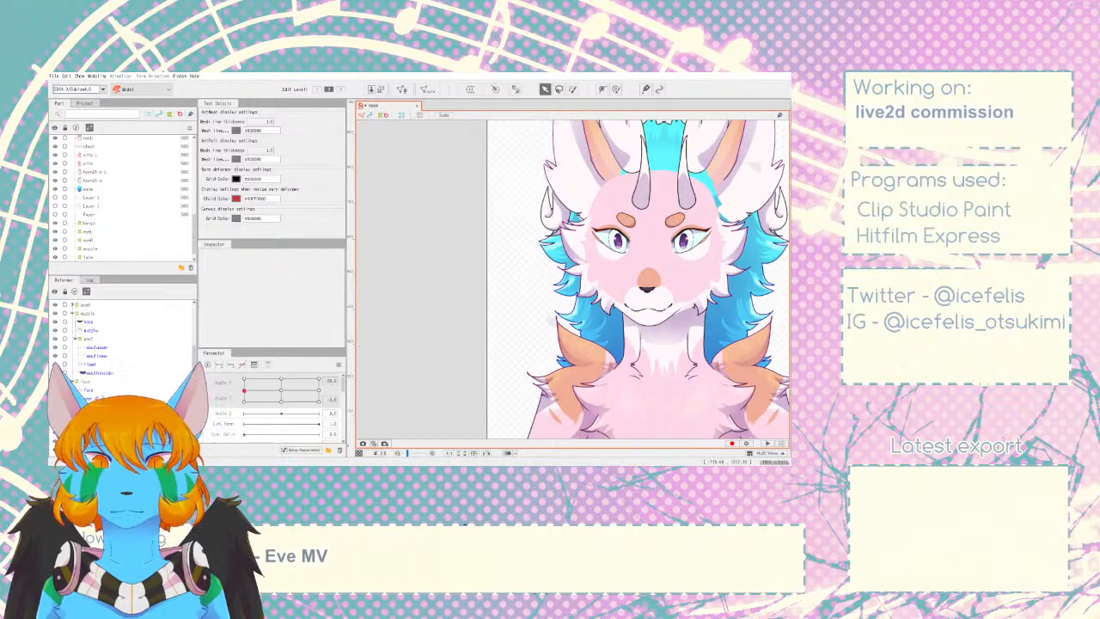
- Move a grid point of the face deformer up and left at Angle X -30 and preview the head turn
{"action": "left_click", "coordinate": [96, 391]}
{"action": "left_click", "coordinate": [134, 381]}
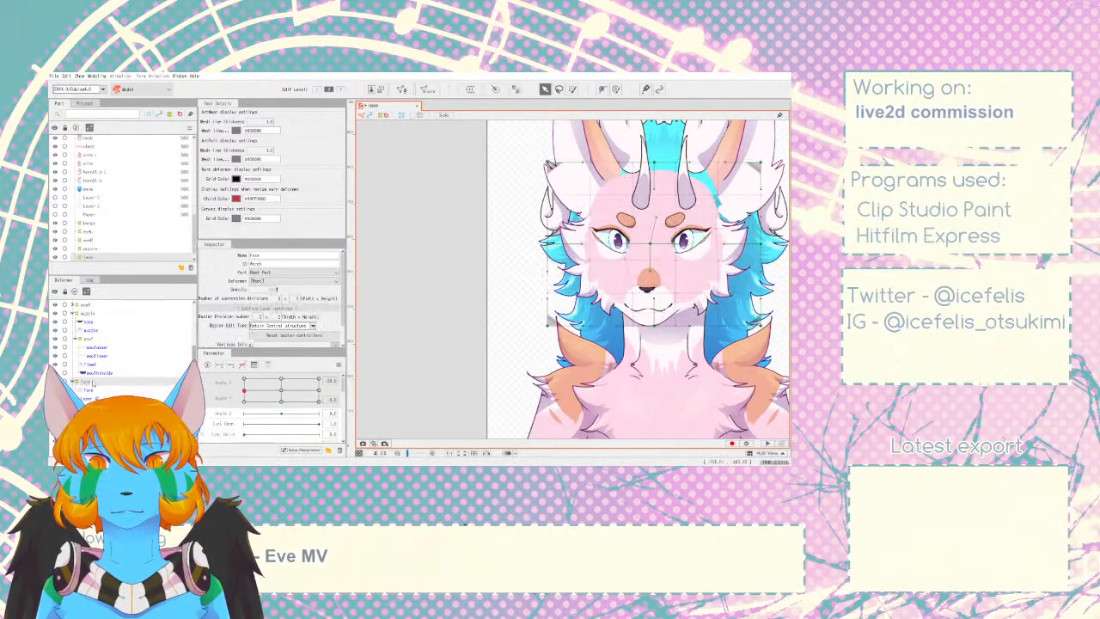
{"action": "scroll", "coordinate": [698, 335], "scroll_direction": "up", "scroll_amount": 6}
{"action": "left_click_drag", "start_coordinate": [615, 179], "coordinate": [609, 167]}
{"action": "scroll", "coordinate": [609, 168], "scroll_direction": "down", "scroll_amount": 8}
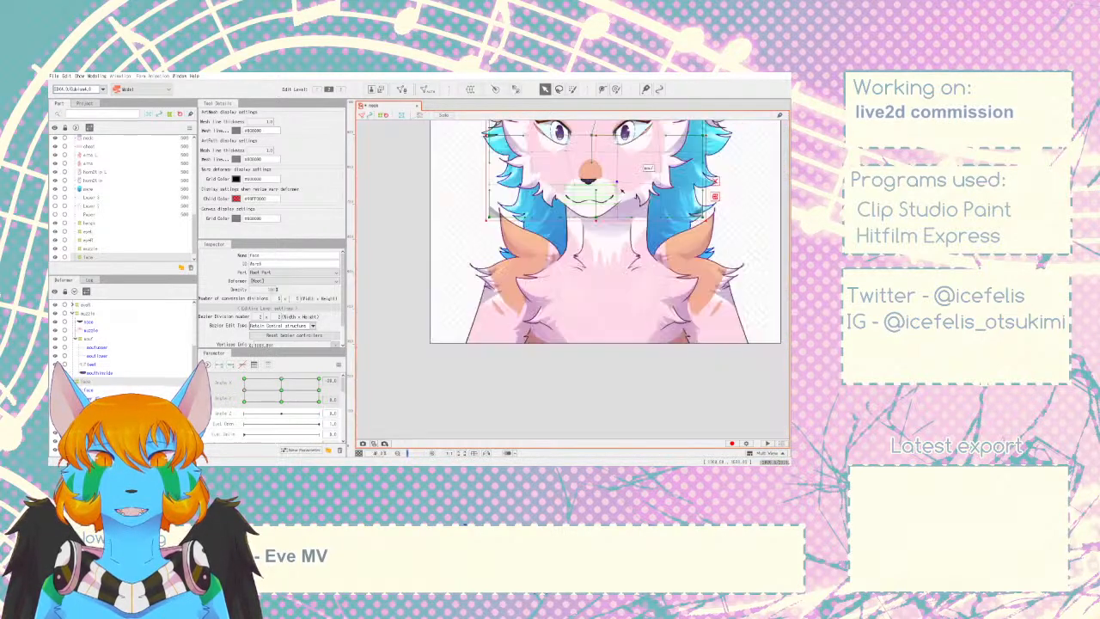
{"action": "left_click", "coordinate": [733, 192]}
{"action": "scroll", "coordinate": [606, 135], "scroll_direction": "up", "scroll_amount": 6}
{"action": "scroll", "coordinate": [612, 316], "scroll_direction": "down", "scroll_amount": 6}
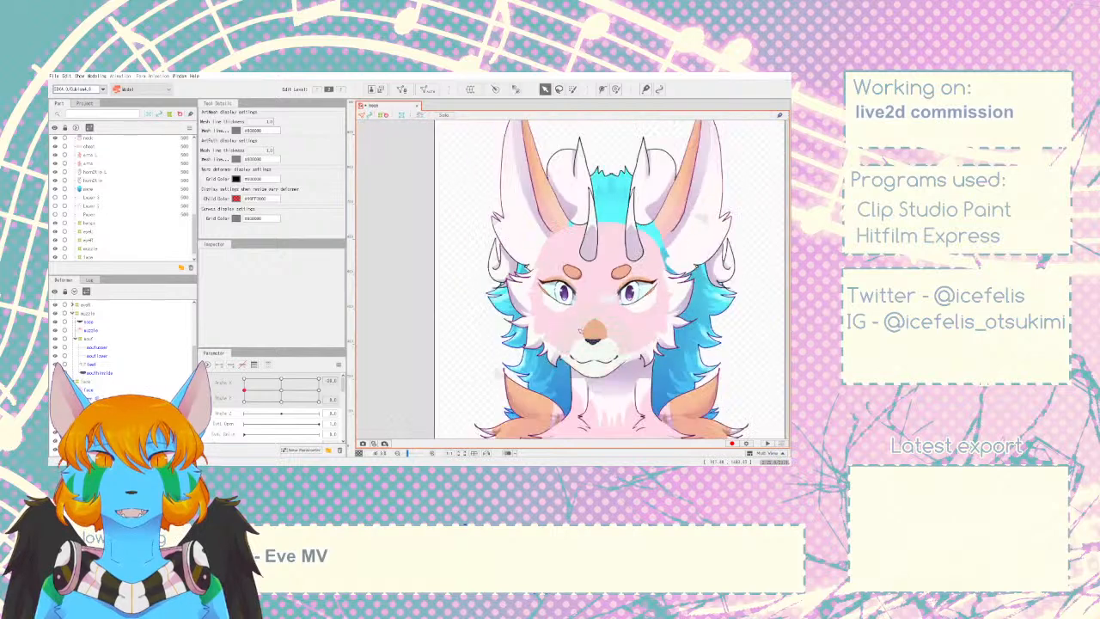
{"action": "mouse_move", "coordinate": [244, 390]}
{"action": "left_mouse_down"}
{"action": "mouse_move", "coordinate": [285, 390]}
{"action": "mouse_move", "coordinate": [201, 389]}
{"action": "left_mouse_up"}
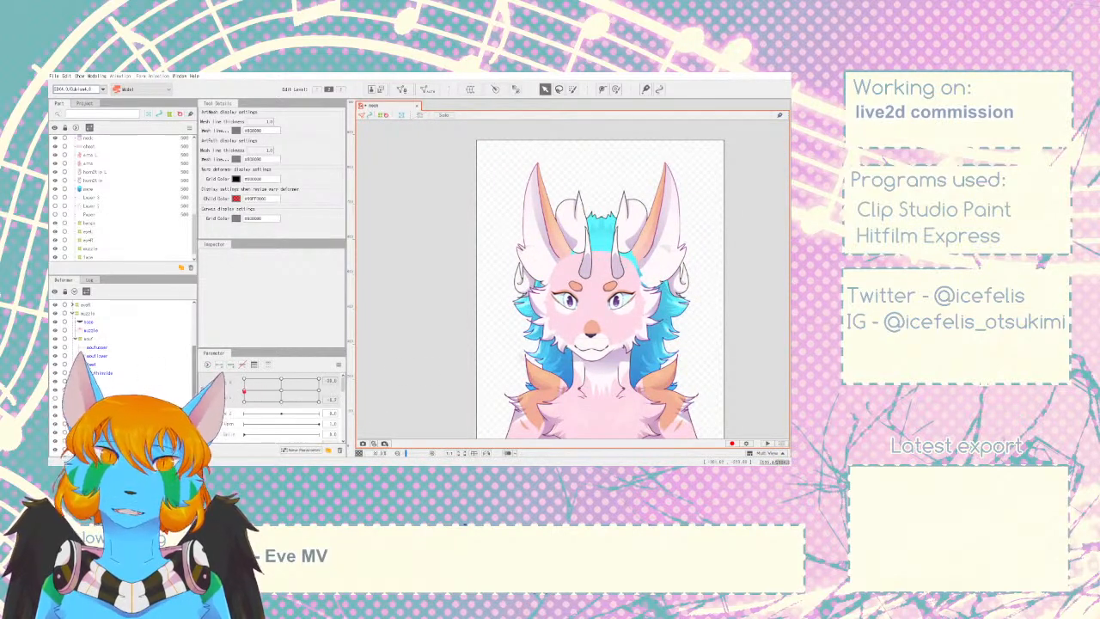
- Reshape the face deformer's inner grid between the nose and the right-hand eye at Angle X -30
{"action": "left_click", "coordinate": [87, 391]}
{"action": "scroll", "coordinate": [685, 346], "scroll_direction": "up", "scroll_amount": 5}
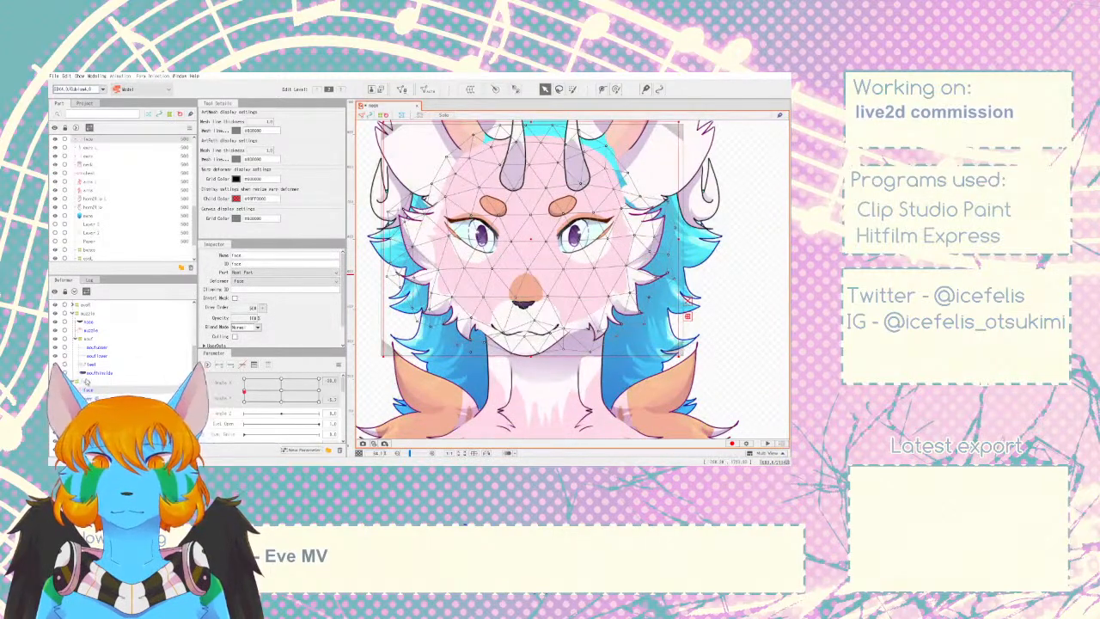
{"action": "left_click", "coordinate": [561, 290]}
{"action": "scroll", "coordinate": [559, 289], "scroll_direction": "up", "scroll_amount": 3}
{"action": "scroll", "coordinate": [554, 251], "scroll_direction": "up", "scroll_amount": 2}
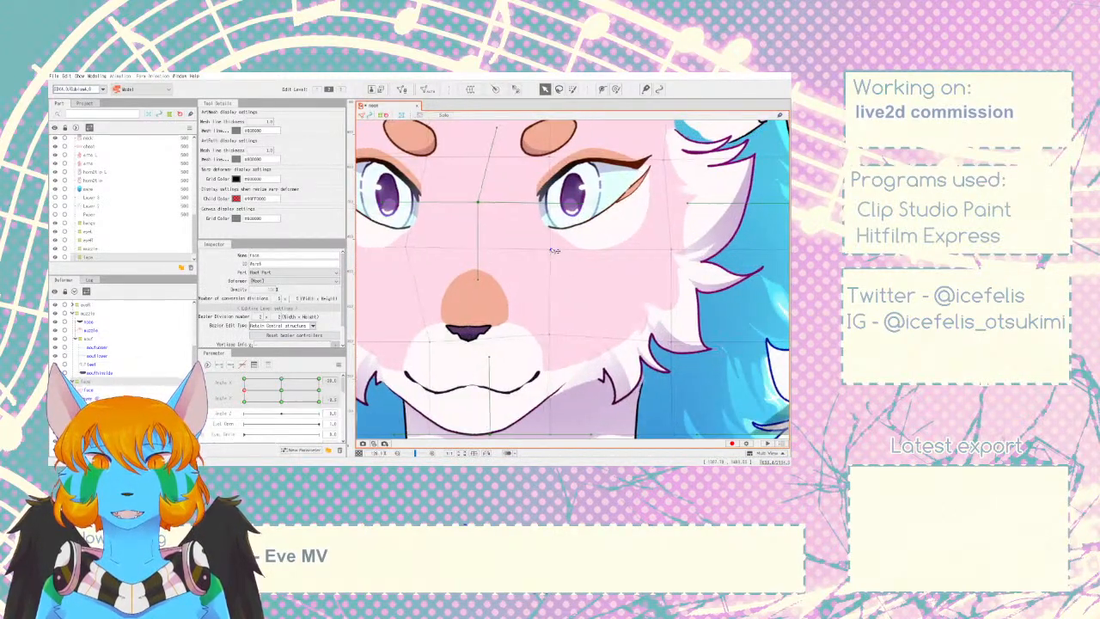
{"action": "scroll", "coordinate": [551, 250], "scroll_direction": "down", "scroll_amount": 6}
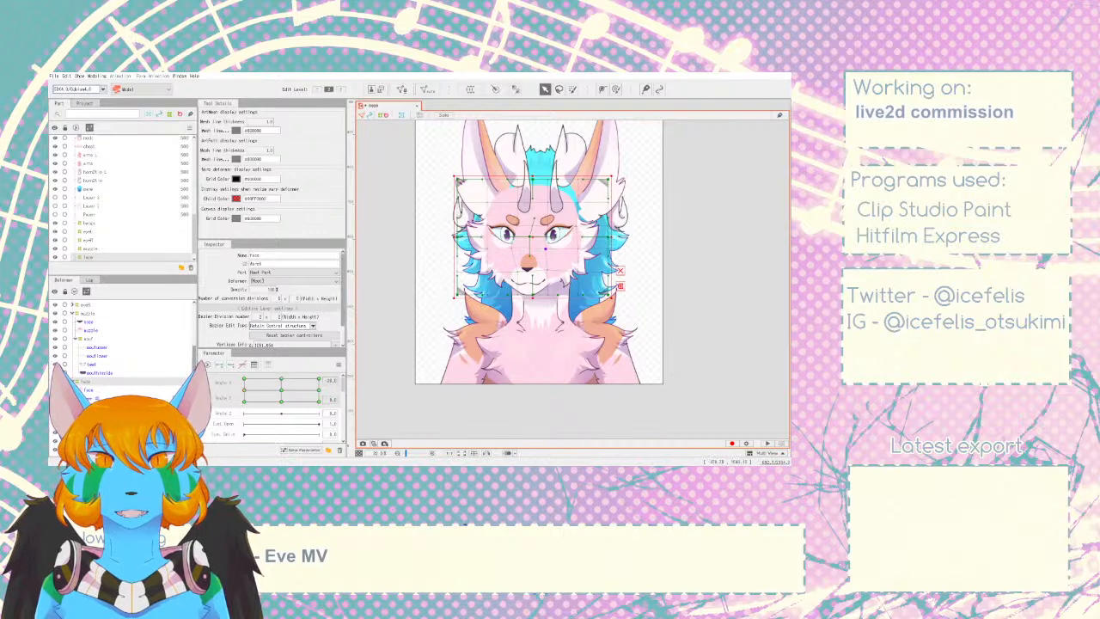
- Pull the face deformer's grid inward beside the right-hand eye's outer corner at Angle X -30
{"action": "left_click_drag", "start_coordinate": [264, 393], "coordinate": [223, 393]}
{"action": "scroll", "coordinate": [562, 241], "scroll_direction": "up", "scroll_amount": 5}
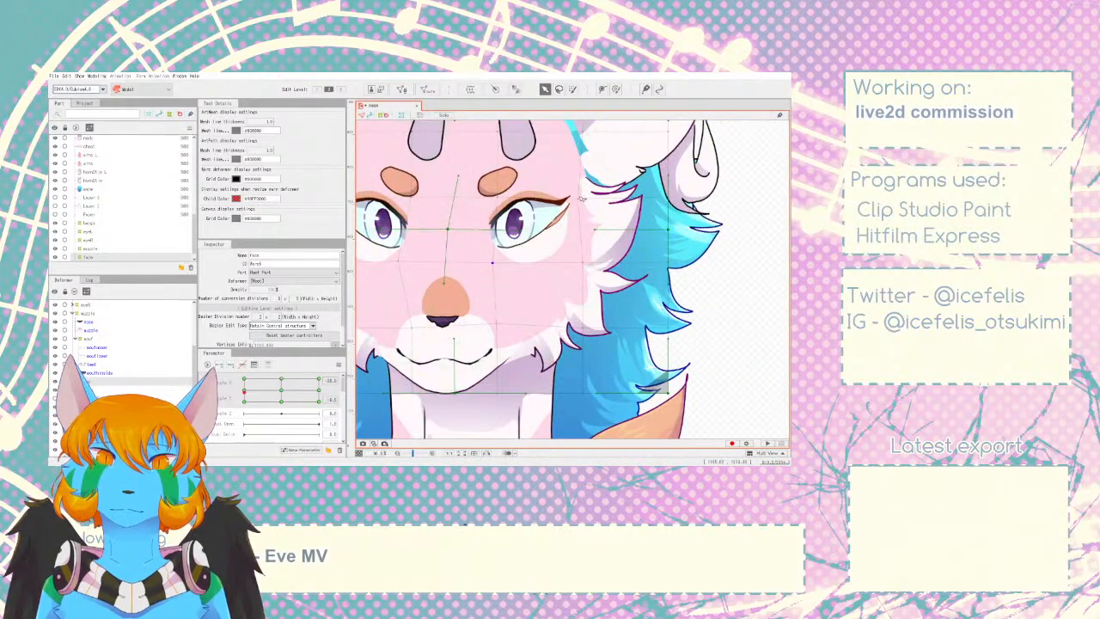
{"action": "scroll", "coordinate": [582, 197], "scroll_direction": "down", "scroll_amount": 2}
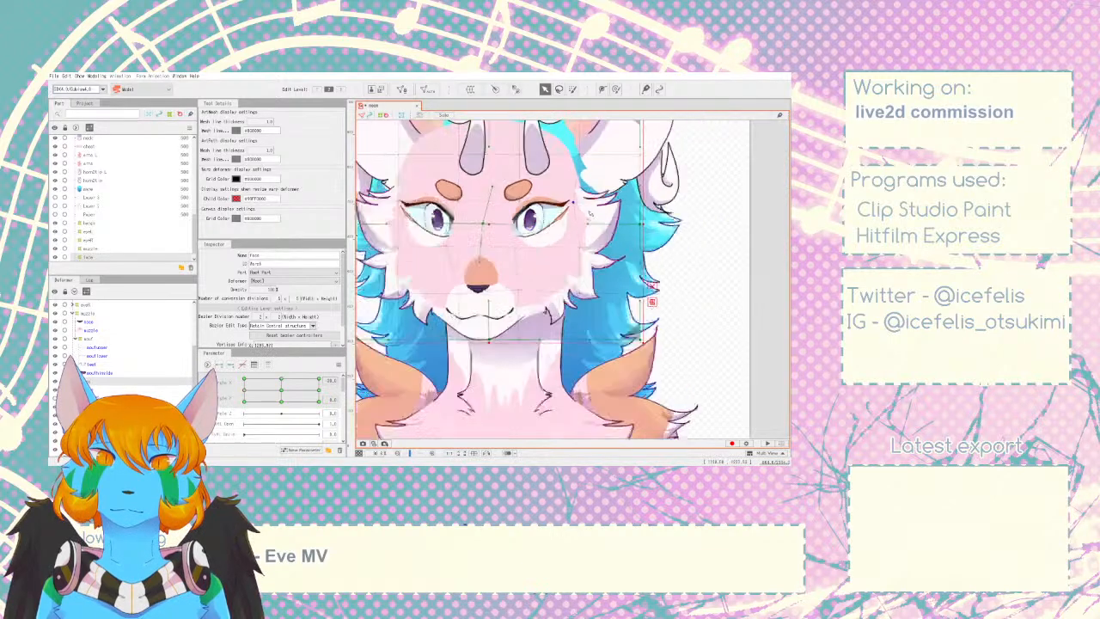
{"action": "scroll", "coordinate": [582, 234], "scroll_direction": "down", "scroll_amount": 3}
- Deselect the face deformer and preview the reshaped face across the Angle X and Y poses
{"action": "left_click_drag", "start_coordinate": [271, 387], "coordinate": [311, 371]}
{"action": "left_click", "coordinate": [694, 339]}
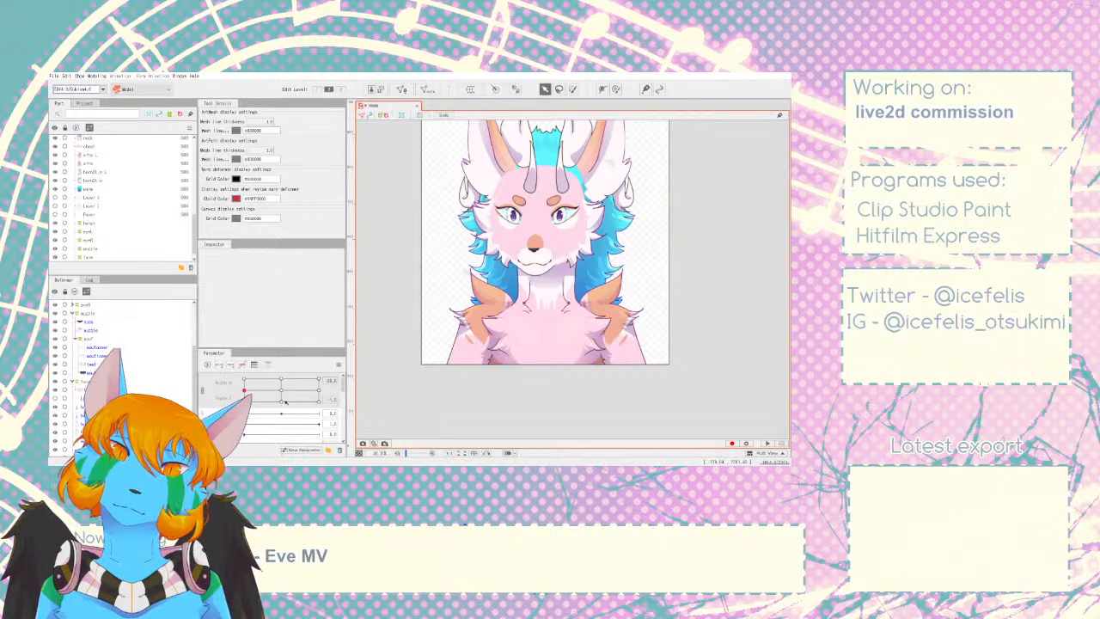
{"action": "left_click_drag", "start_coordinate": [245, 392], "coordinate": [212, 396]}
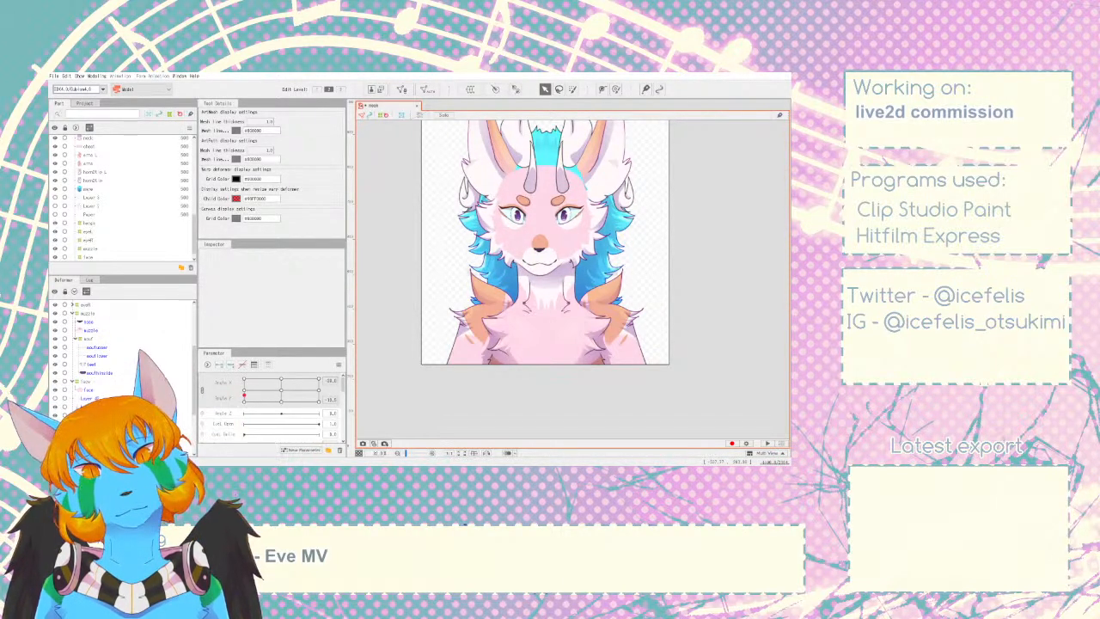
{"action": "scroll", "coordinate": [79, 327], "scroll_direction": "down", "scroll_amount": 3}
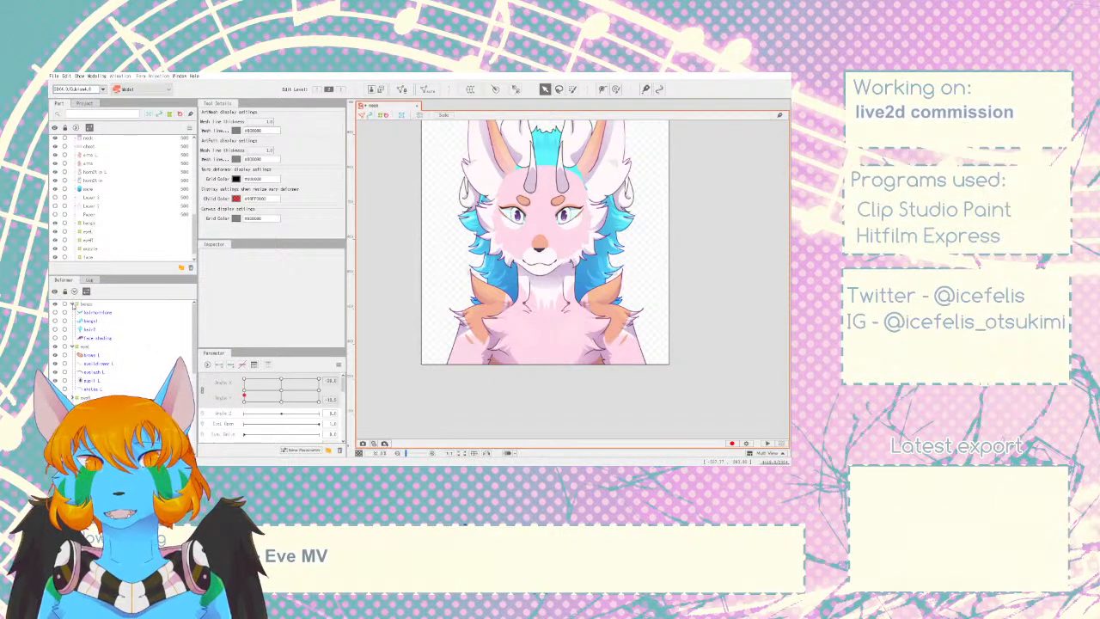
- Make the hidden bangs parts visible and key the bangs deformer on Angle X and Y, shifted left at Angle X -30
{"action": "left_click", "coordinate": [80, 304]}
{"action": "left_click_drag", "start_coordinate": [56, 313], "coordinate": [55, 330]}
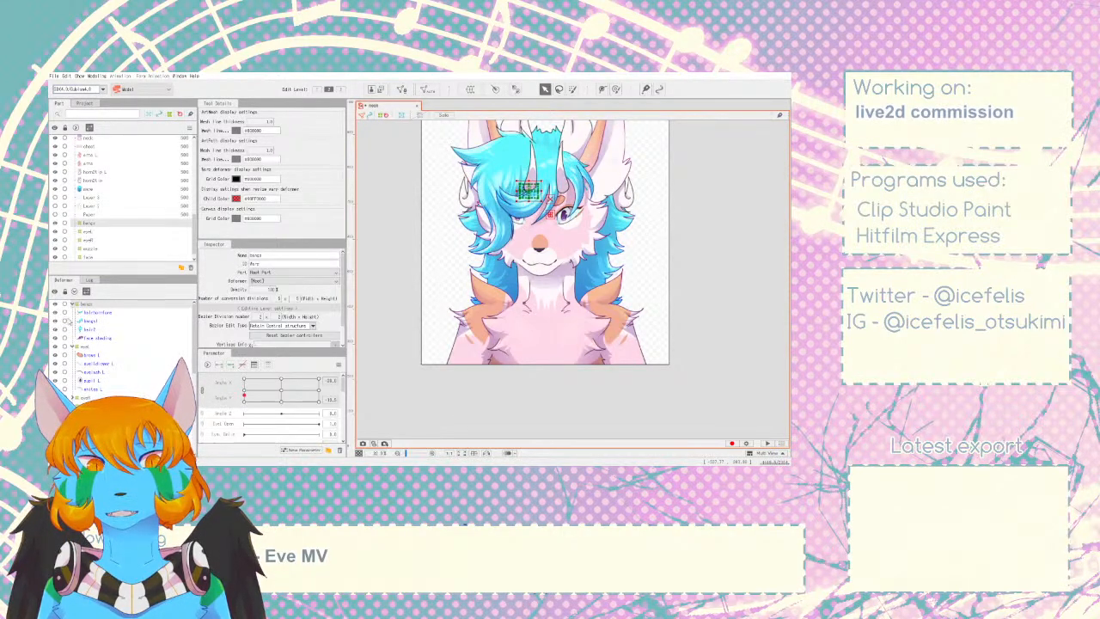
{"action": "left_click", "coordinate": [231, 364]}
{"action": "left_click_drag", "start_coordinate": [244, 396], "coordinate": [214, 392]}
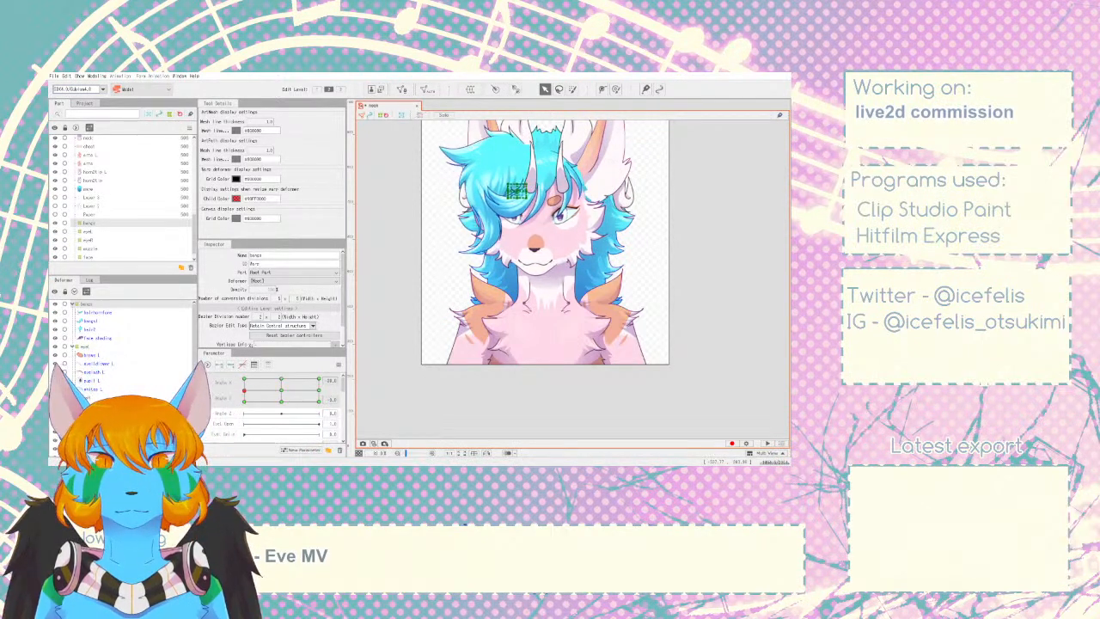
- Collapse the expanded deformer groups and create a warp deformer around the left-hand front horn, horn1 L
{"action": "left_click", "coordinate": [72, 305]}
{"action": "left_click", "coordinate": [72, 313]}
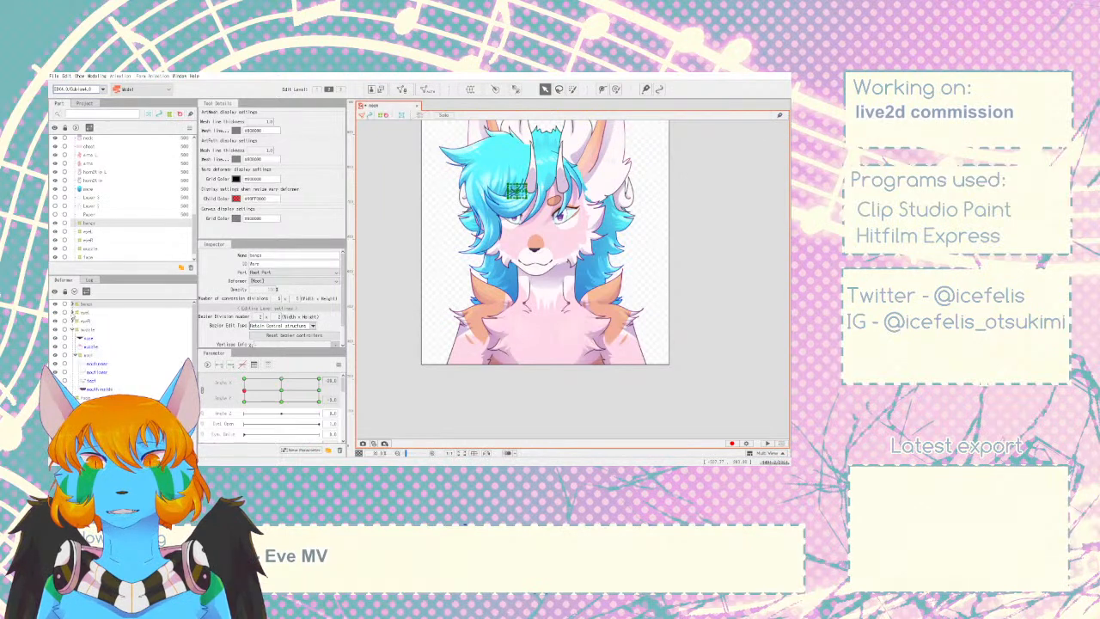
{"action": "left_click", "coordinate": [72, 337]}
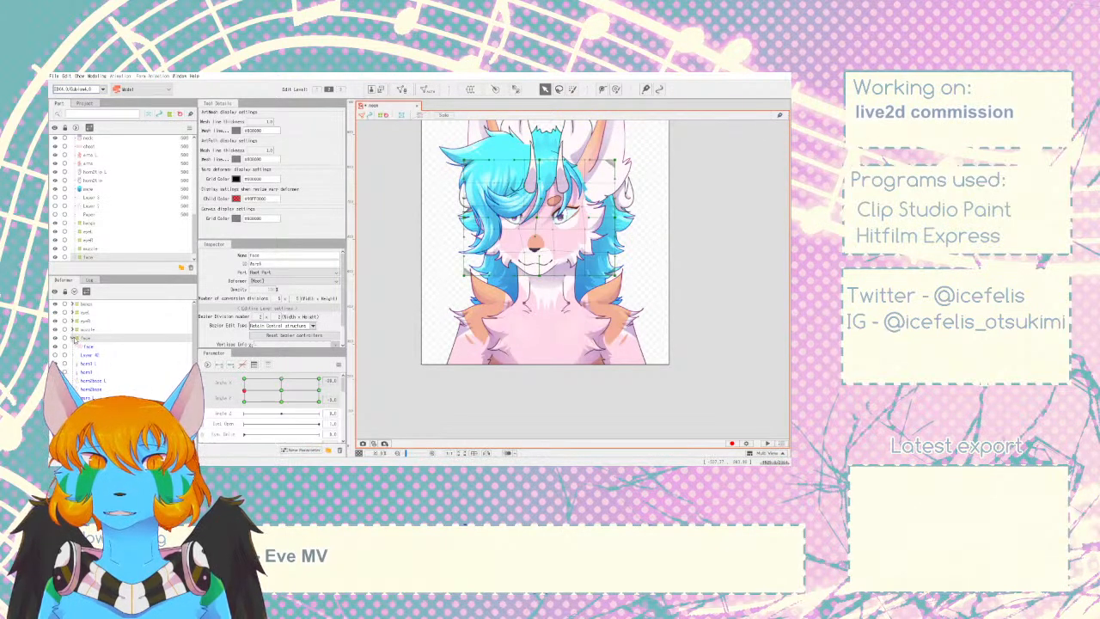
{"action": "left_click", "coordinate": [86, 363]}
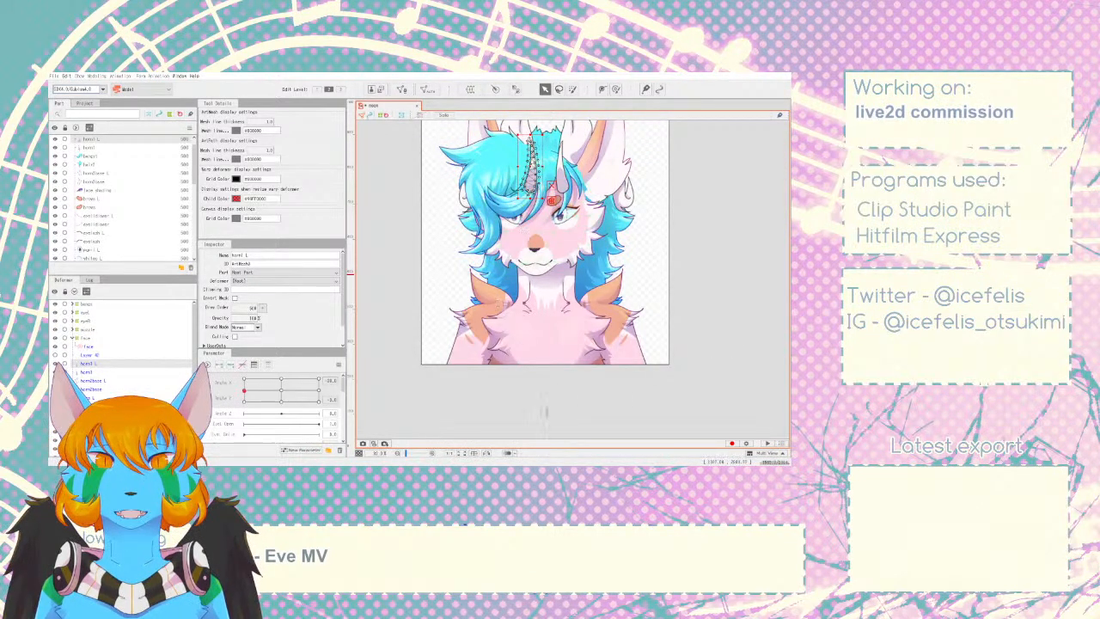
{"action": "left_click", "coordinate": [514, 399]}
- Key the horn1 L deformer on Angle X and Y and nudge it left at Angle X -30
{"action": "left_click", "coordinate": [245, 381]}
{"action": "key", "text": "Left"}
{"action": "key", "text": "Left"}
{"action": "key", "text": "Left"}
{"action": "key", "text": "Left"}
{"action": "key", "text": "Left"}
{"action": "key", "text": "Left"}
{"action": "key", "text": "Left"}
{"action": "key", "text": "Left"}
{"action": "key", "text": "Left"}
{"action": "key", "text": "Left"}
{"action": "key", "text": "Left"}
{"action": "key", "text": "Left"}
{"action": "key", "text": "Left"}
{"action": "key", "text": "Left"}
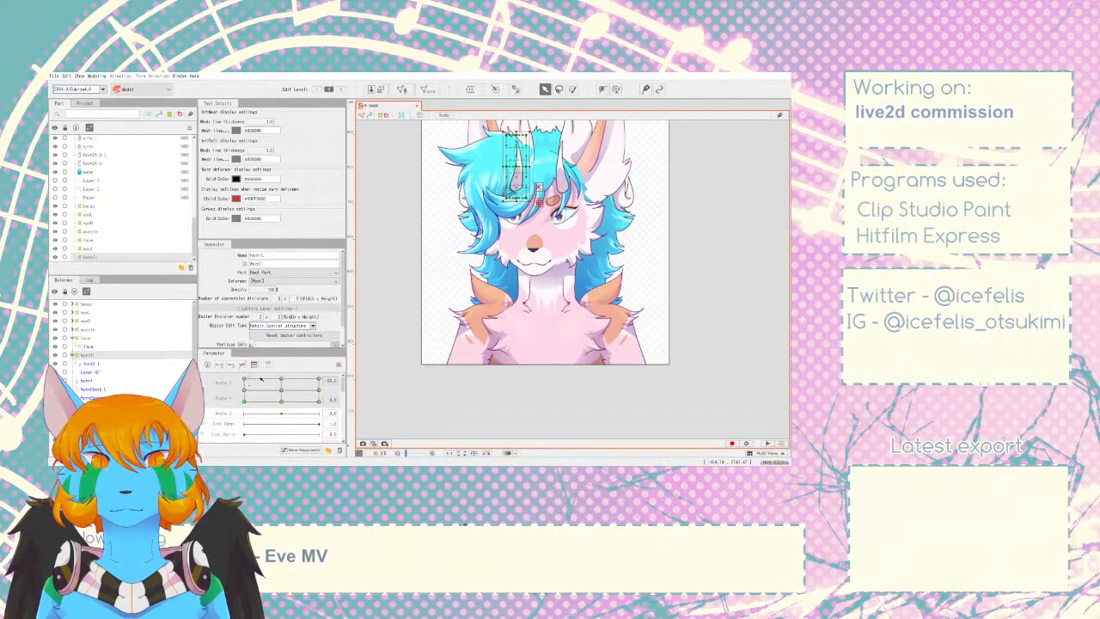
{"action": "mouse_move", "coordinate": [257, 398]}
{"action": "left_mouse_down"}
{"action": "mouse_move", "coordinate": [255, 388]}
{"action": "mouse_move", "coordinate": [281, 387]}
{"action": "mouse_move", "coordinate": [213, 395]}
{"action": "mouse_move", "coordinate": [288, 387]}
{"action": "mouse_move", "coordinate": [242, 396]}
{"action": "left_mouse_up"}
- Create a warp deformer for the right-hand front horn and shift it left at its keyed Angle X -30 pose
{"action": "left_click", "coordinate": [86, 371]}
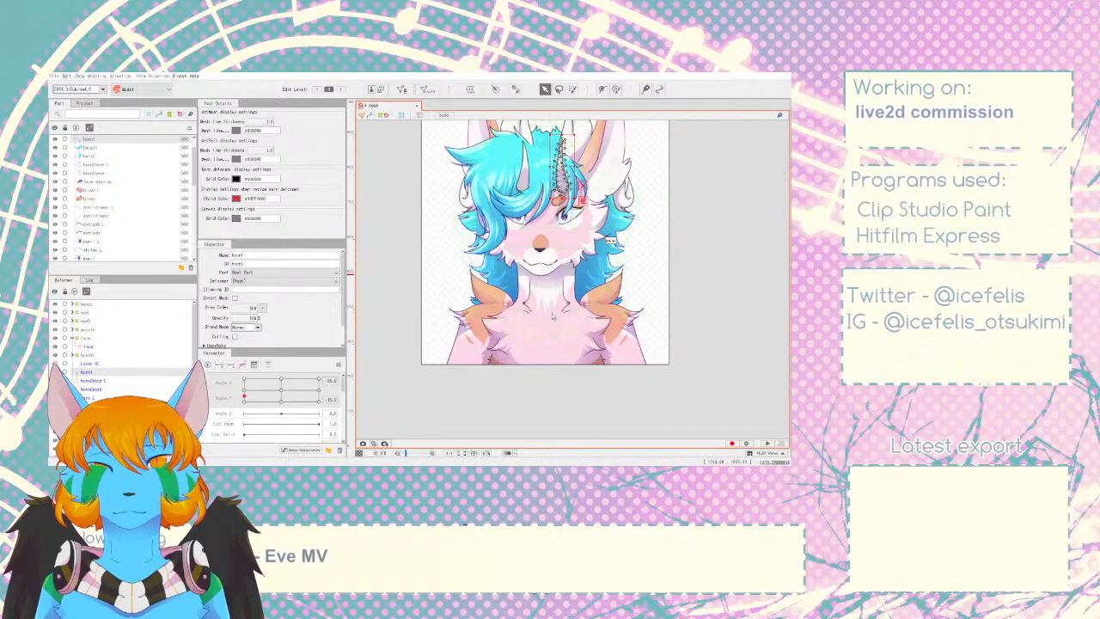
{"action": "left_click", "coordinate": [519, 398]}
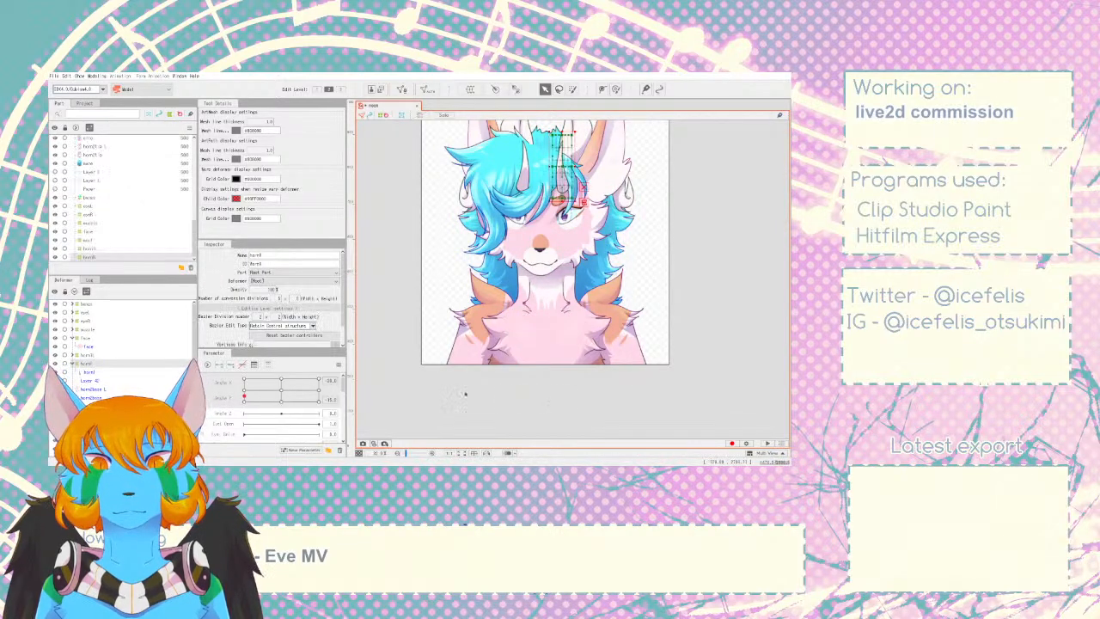
{"action": "left_click", "coordinate": [231, 365]}
{"action": "left_click", "coordinate": [246, 390]}
{"action": "left_click_drag", "start_coordinate": [246, 390], "coordinate": [244, 390]}
{"action": "left_click_drag", "start_coordinate": [584, 203], "coordinate": [574, 202]}
{"action": "mouse_move", "coordinate": [244, 390]}
{"action": "left_mouse_down"}
{"action": "mouse_move", "coordinate": [263, 392]}
{"action": "mouse_move", "coordinate": [236, 393]}
{"action": "mouse_move", "coordinate": [265, 393]}
{"action": "mouse_move", "coordinate": [243, 391]}
{"action": "left_mouse_up"}
- Deselect the horn deformer and preview the head turn across the Angle X and Y poses
{"action": "left_click", "coordinate": [391, 280]}
{"action": "scroll", "coordinate": [445, 272], "scroll_direction": "down", "scroll_amount": 3}
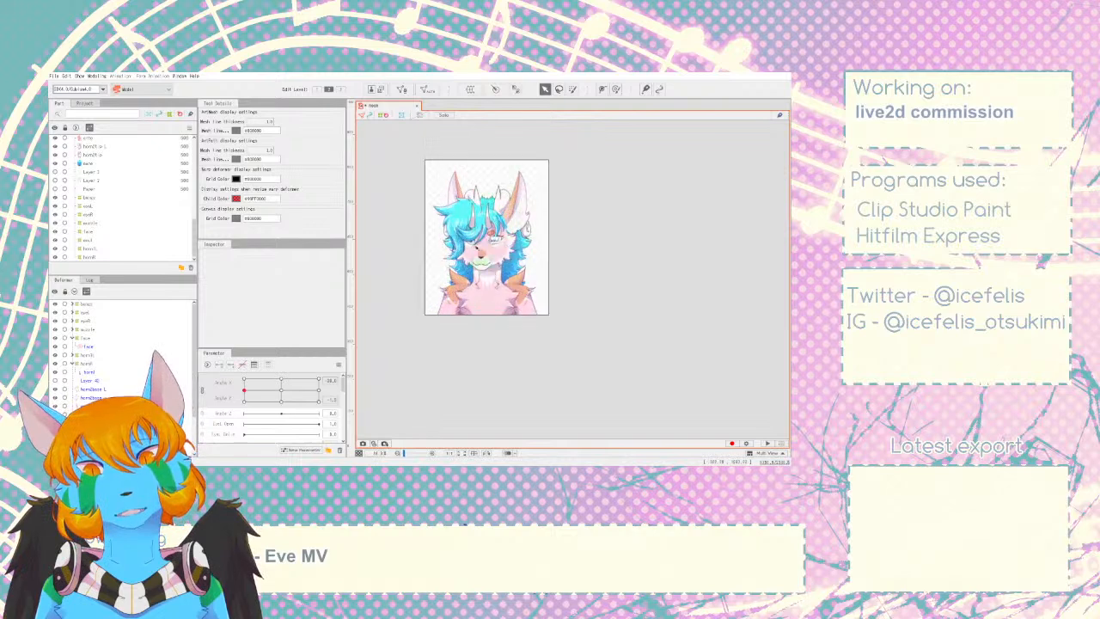
{"action": "scroll", "coordinate": [445, 272], "scroll_direction": "up", "scroll_amount": 5}
{"action": "left_click_drag", "start_coordinate": [291, 396], "coordinate": [244, 391]}
{"action": "scroll", "coordinate": [83, 380], "scroll_direction": "down", "scroll_amount": 2}
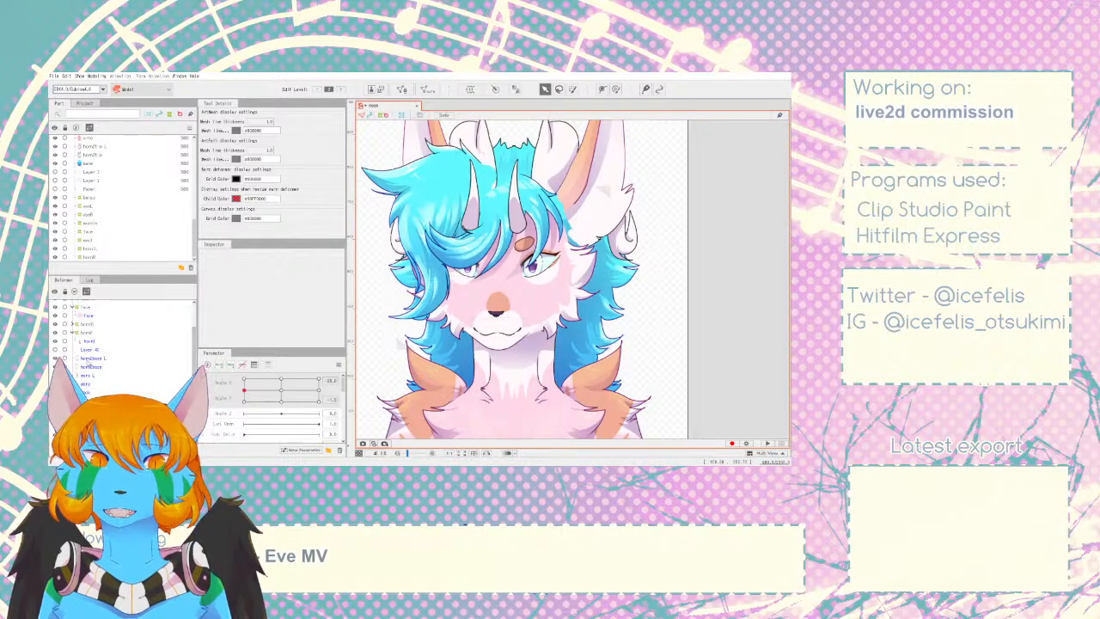
- Create a warp deformer around the horn2base L mesh and place the horn2tip L mesh inside it
{"action": "left_click", "coordinate": [89, 359]}
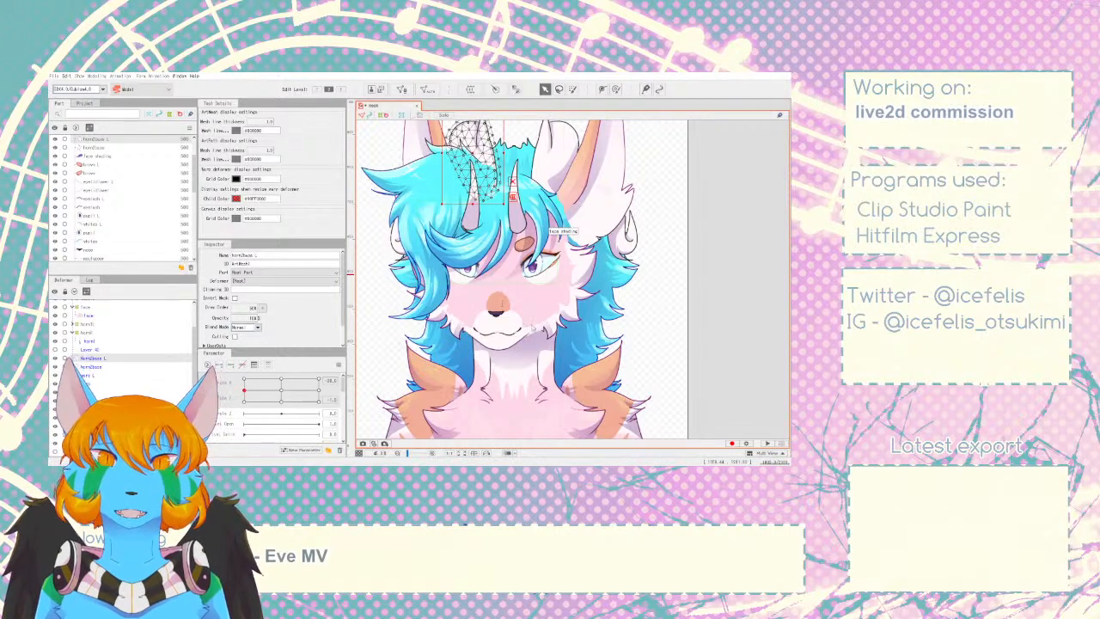
{"action": "left_click", "coordinate": [515, 399]}
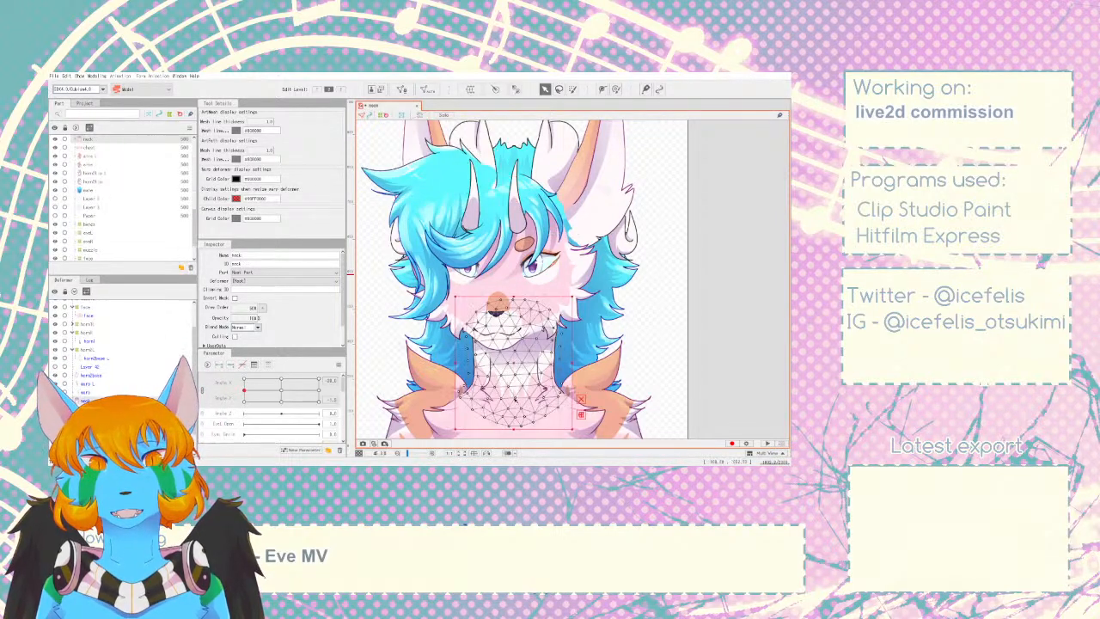
{"action": "left_click_drag", "start_coordinate": [91, 435], "coordinate": [101, 367]}
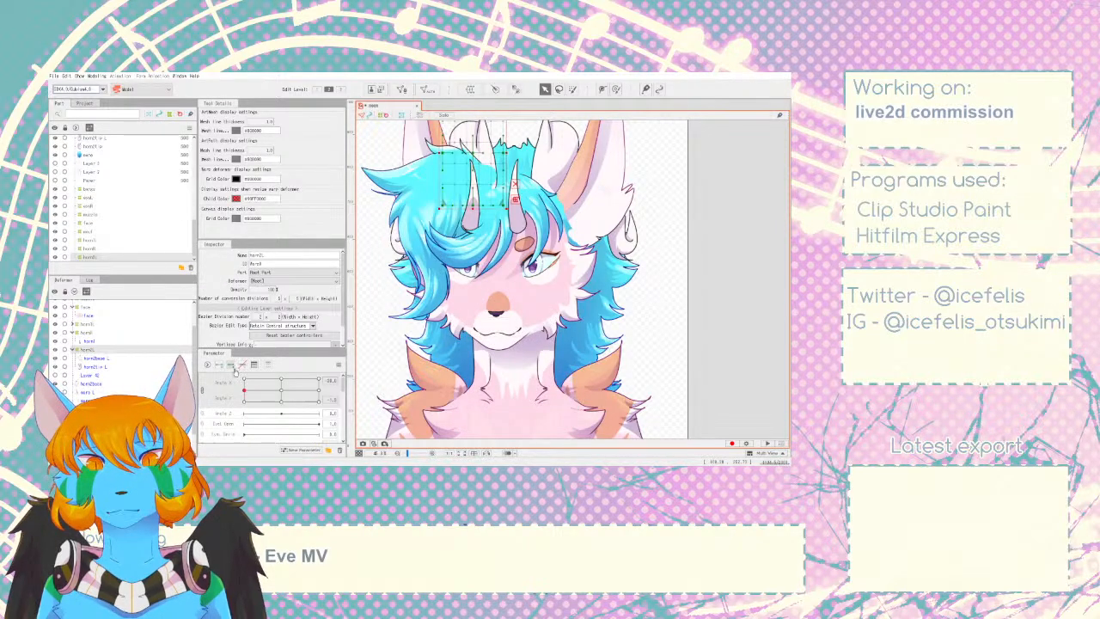
- Key the horn2 L deformer on Angle X and Y and shift it left at Angle X -30
{"action": "left_click_drag", "start_coordinate": [237, 375], "coordinate": [249, 375]}
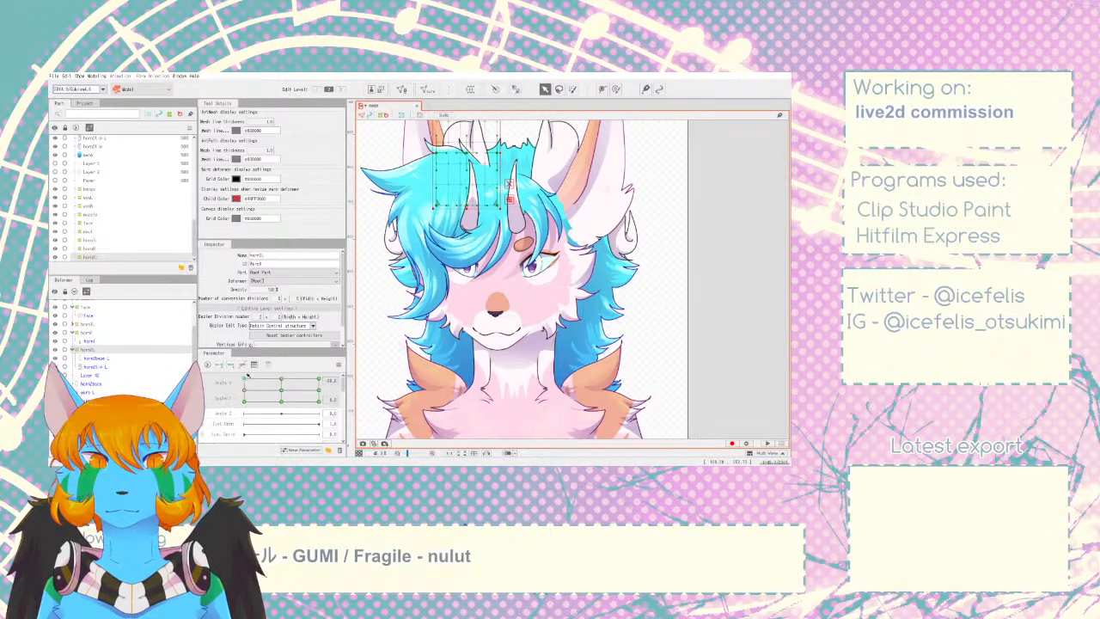
{"action": "scroll", "coordinate": [256, 374], "scroll_direction": "down", "scroll_amount": 2}
{"action": "scroll", "coordinate": [421, 340], "scroll_direction": "down", "scroll_amount": 4}
{"action": "scroll", "coordinate": [298, 405], "scroll_direction": "up", "scroll_amount": 3}
{"action": "left_click_drag", "start_coordinate": [284, 392], "coordinate": [235, 391]}
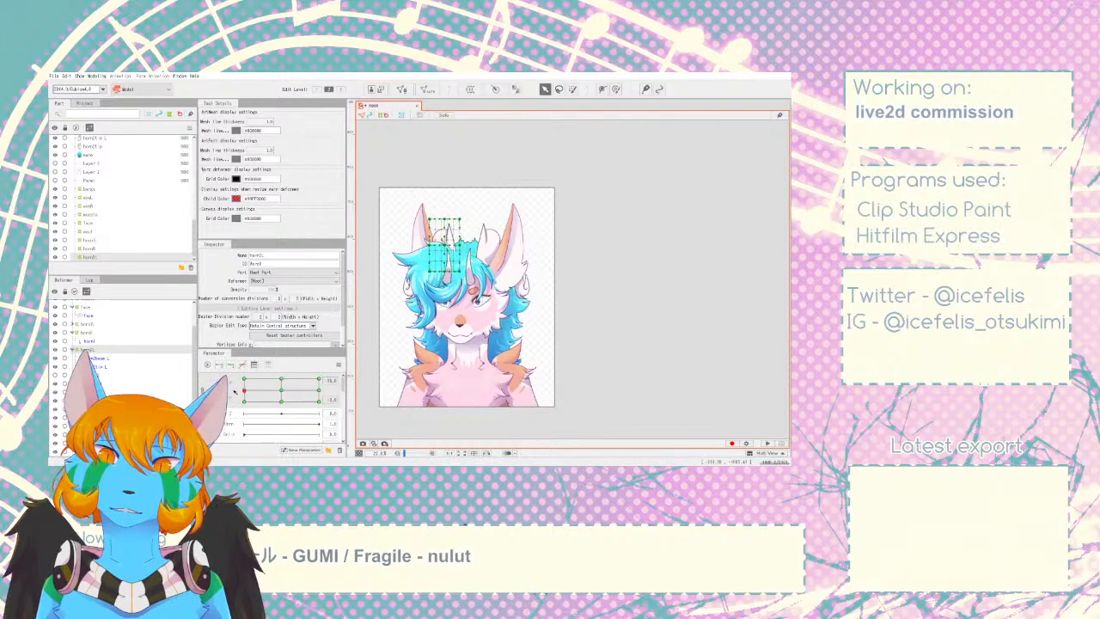
- Key the horn2tip L mesh on Angle X and Y and check its placement across the head-turn poses
{"action": "left_click", "coordinate": [95, 366]}
{"action": "left_click", "coordinate": [244, 390]}
{"action": "left_click_drag", "start_coordinate": [254, 391], "coordinate": [268, 393]}
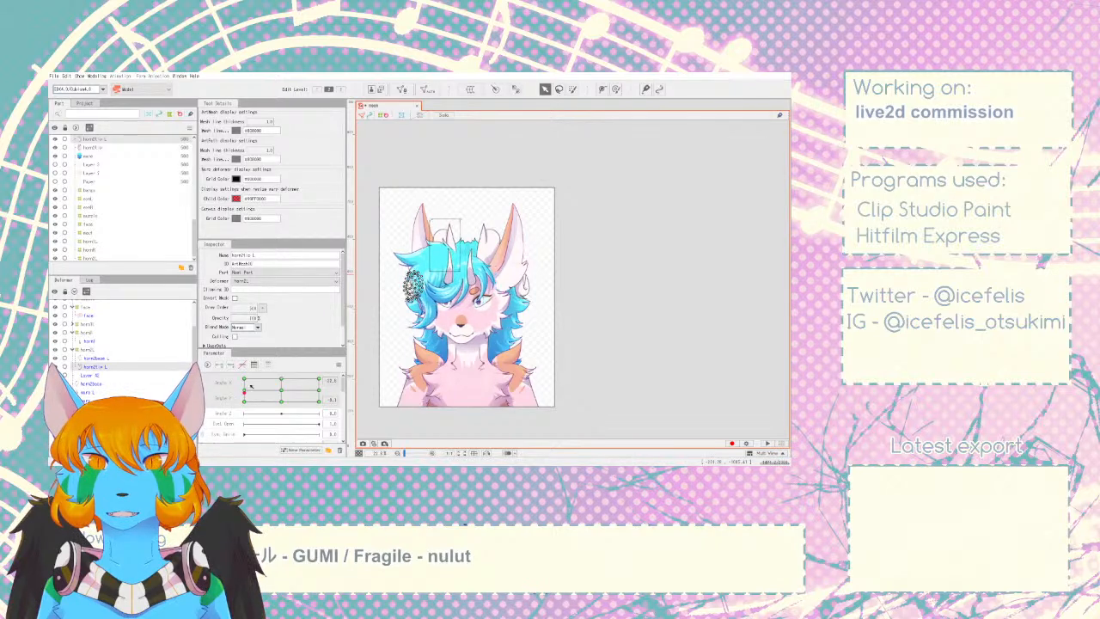
{"action": "left_click", "coordinate": [375, 378]}
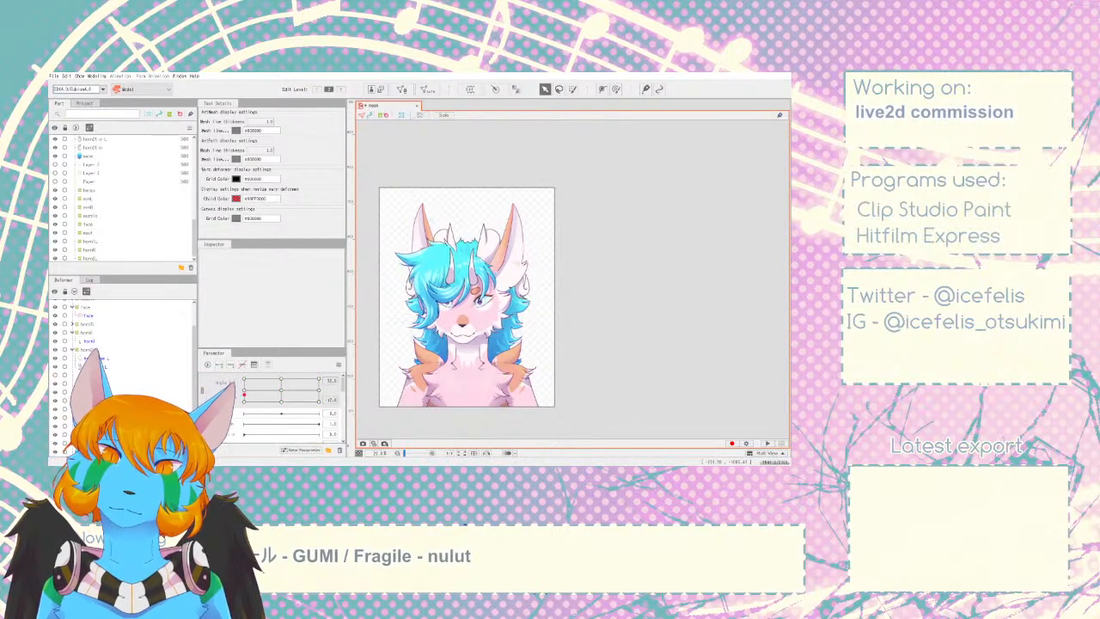
{"action": "left_click", "coordinate": [96, 367]}
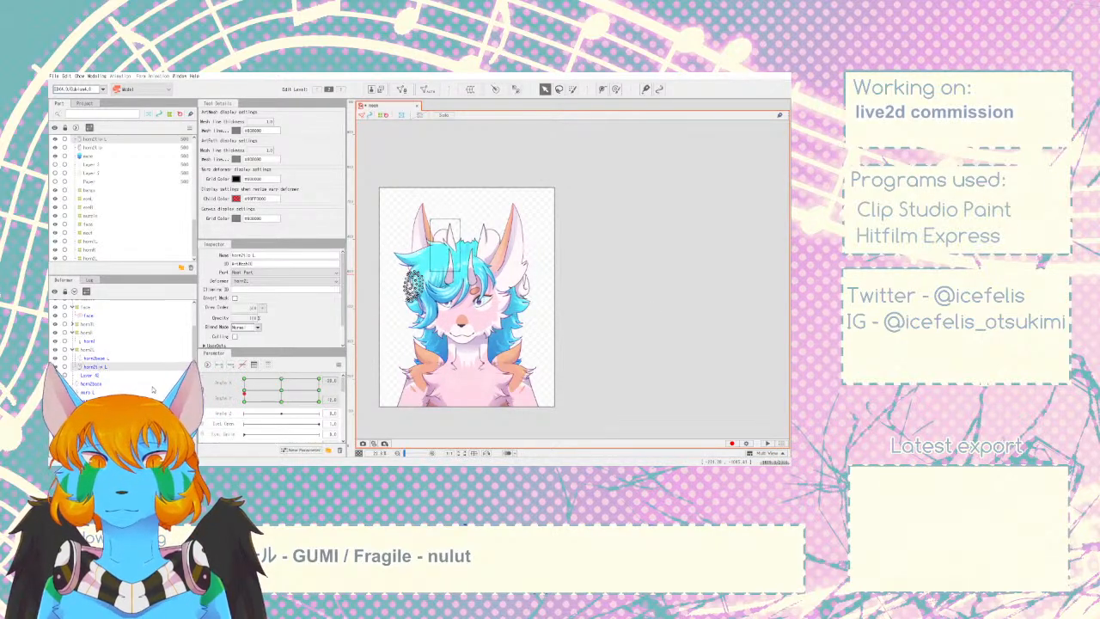
{"action": "left_click", "coordinate": [369, 376]}
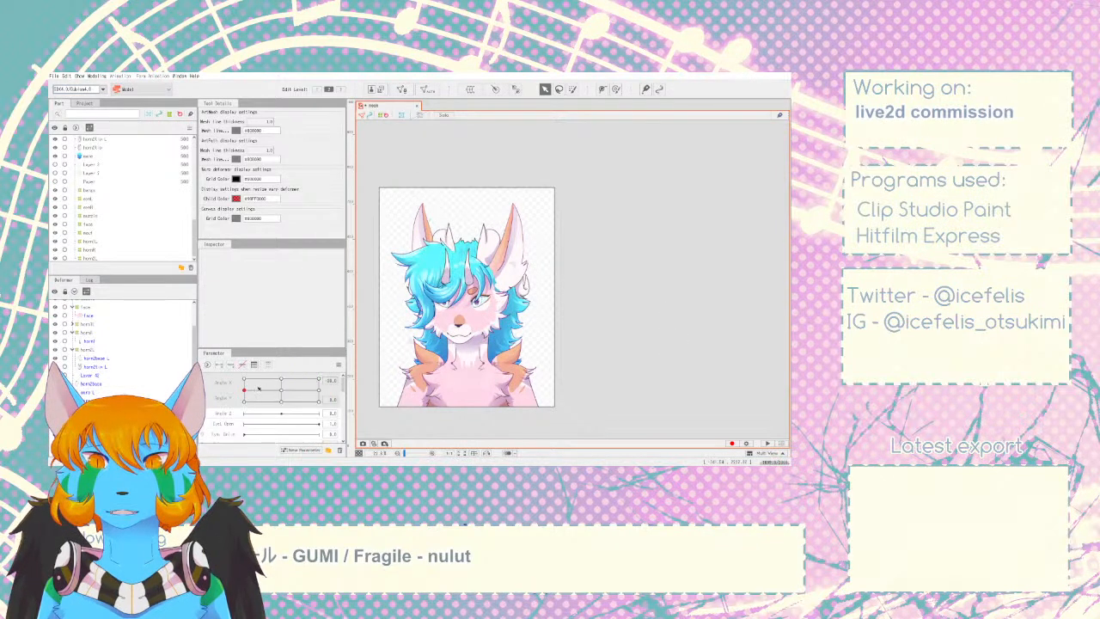
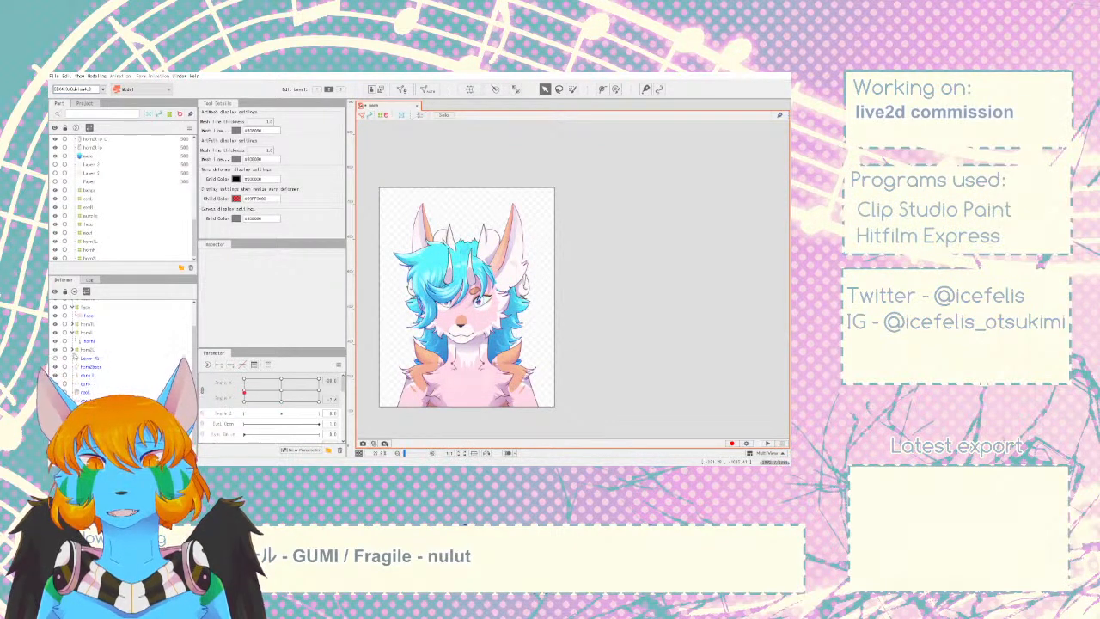
- Create a warp deformer around the right-hand back horn's base mesh and select its horn2tip mesh for inclusion
{"action": "left_click", "coordinate": [90, 366]}
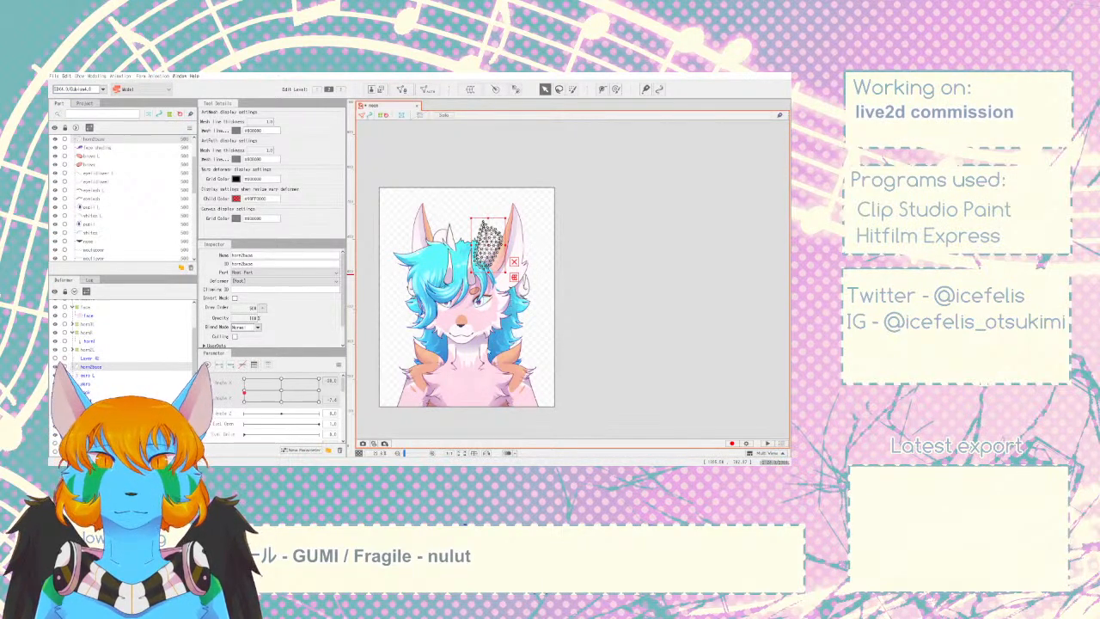
{"action": "left_click", "coordinate": [87, 357]}
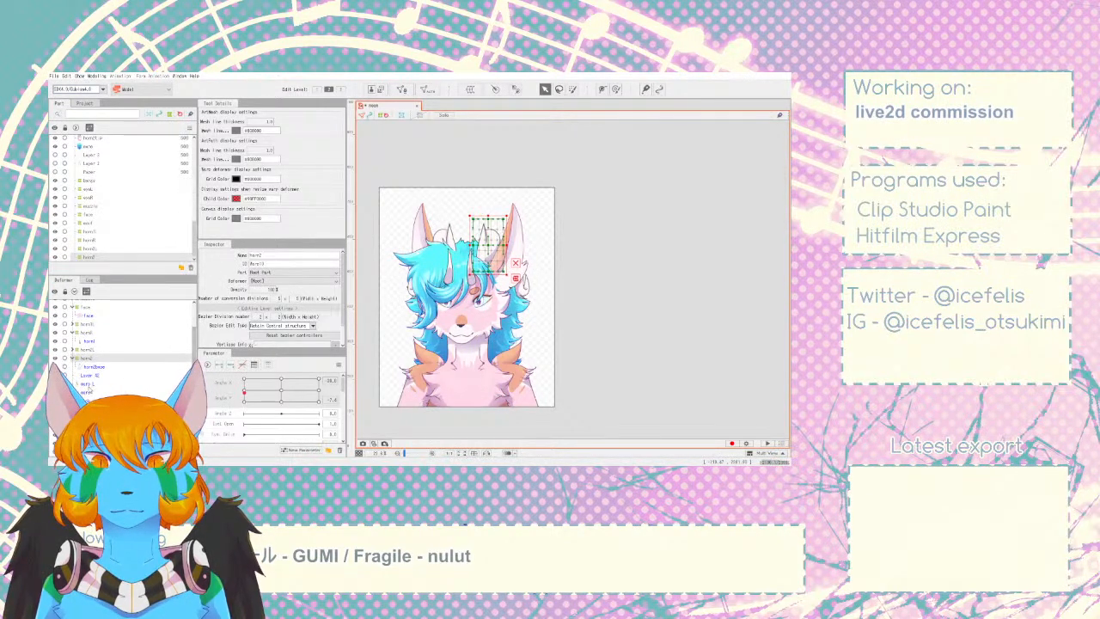
{"action": "left_click", "coordinate": [521, 286]}
{"action": "left_click", "coordinate": [87, 358]}
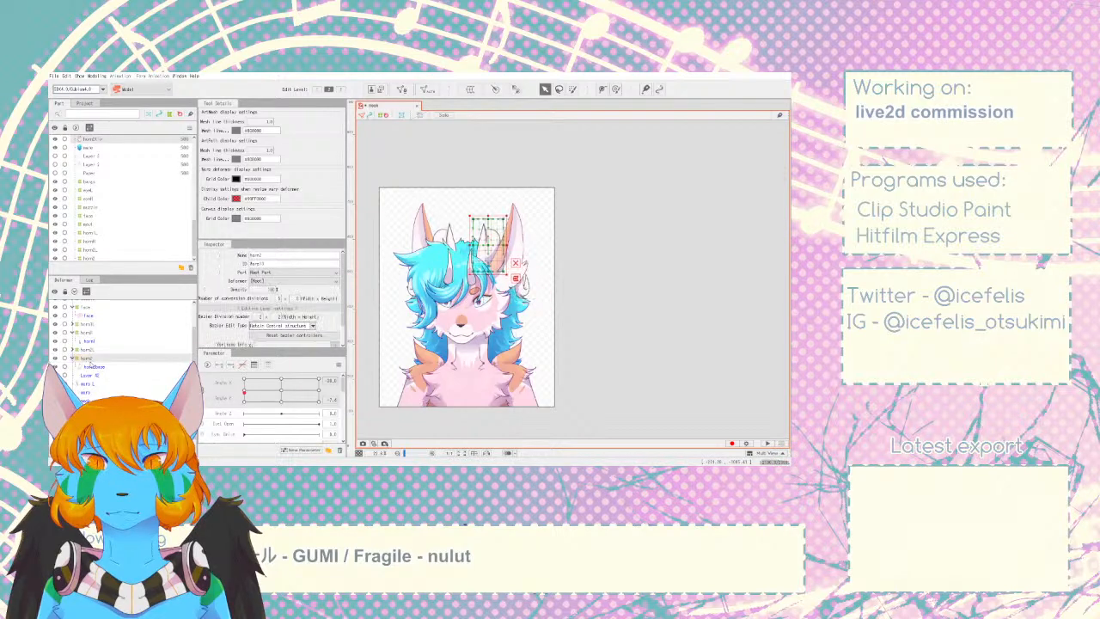
{"action": "left_click", "coordinate": [521, 285]}
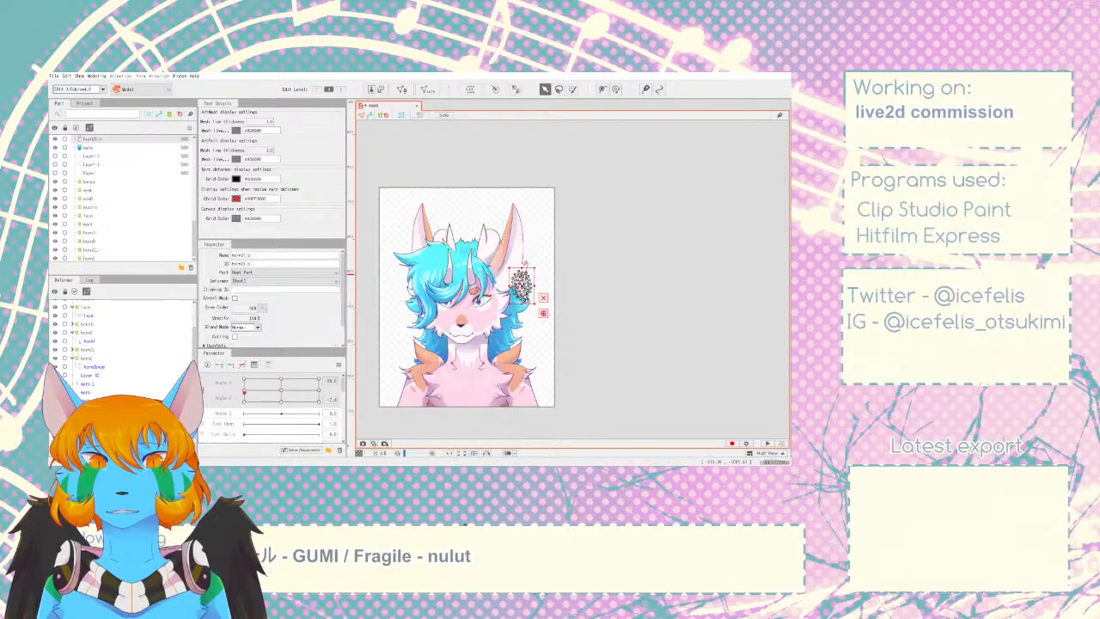
- Key the right-hand back horn's deformer on Angle X and Y and preview its turn
{"action": "left_click", "coordinate": [87, 357]}
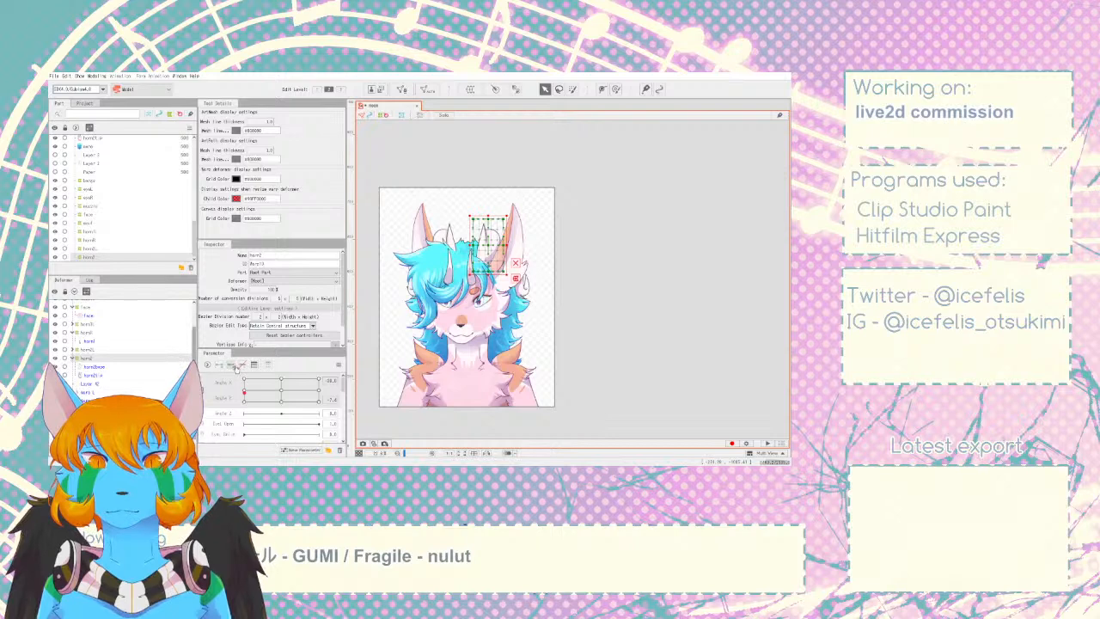
{"action": "mouse_move", "coordinate": [245, 388]}
{"action": "left_mouse_down"}
{"action": "mouse_move", "coordinate": [283, 380]}
{"action": "mouse_move", "coordinate": [289, 391]}
{"action": "mouse_move", "coordinate": [244, 392]}
{"action": "left_mouse_up"}
{"action": "left_click", "coordinate": [625, 334]}
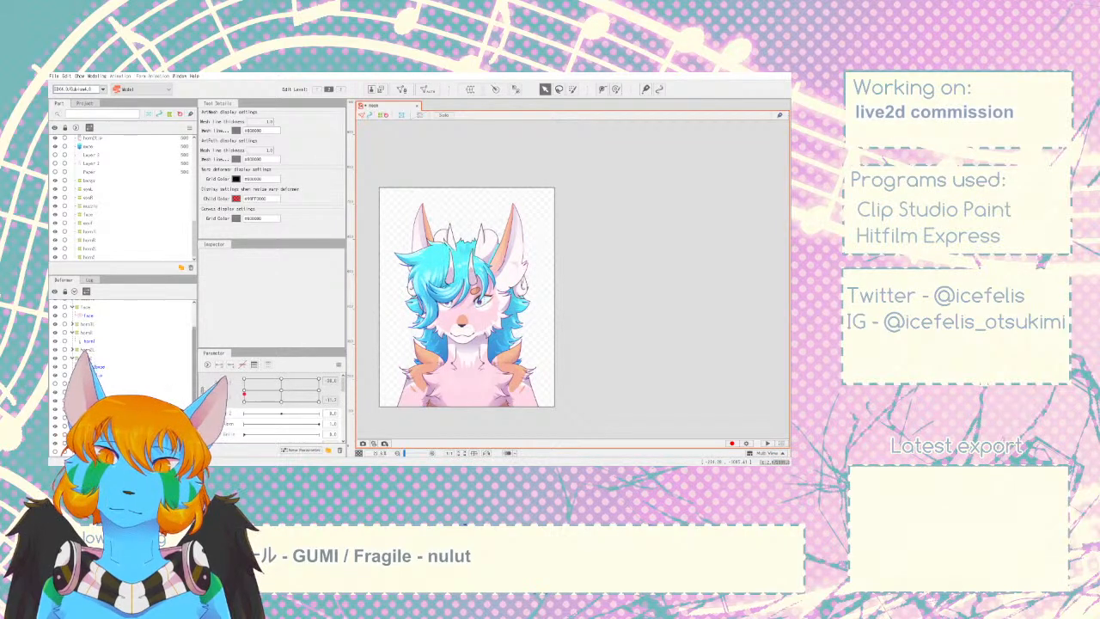
- Select the right-hand horn2tip mesh and check its placement across the Angle X and Y poses
{"action": "left_click", "coordinate": [91, 375]}
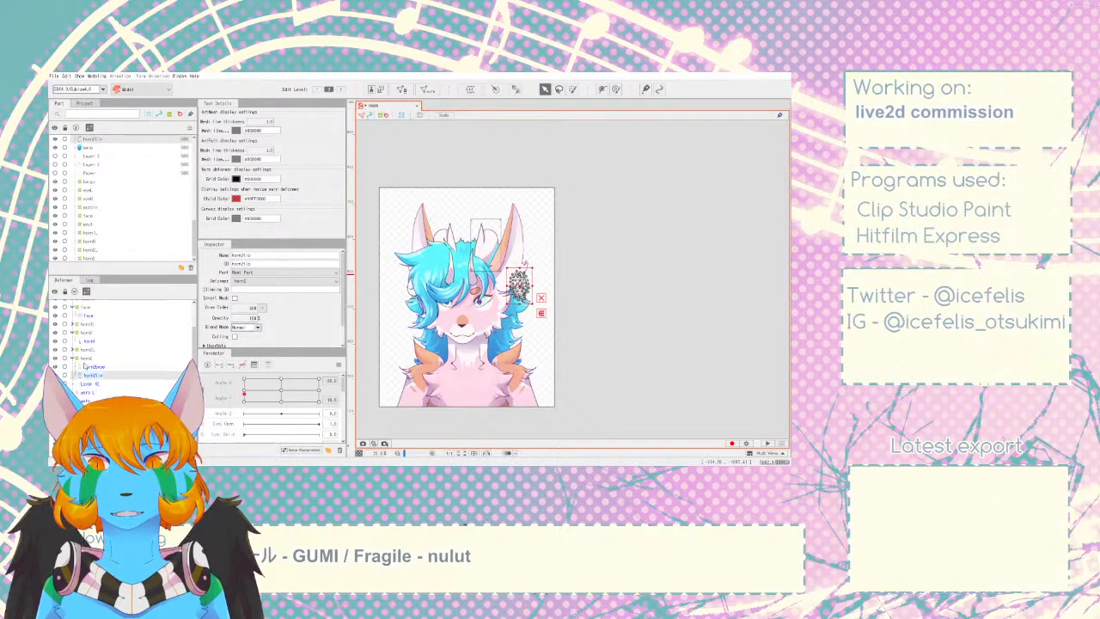
{"action": "mouse_move", "coordinate": [218, 397]}
{"action": "left_mouse_down"}
{"action": "mouse_move", "coordinate": [245, 391]}
{"action": "mouse_move", "coordinate": [237, 389]}
{"action": "left_mouse_up"}
{"action": "left_click", "coordinate": [634, 282]}
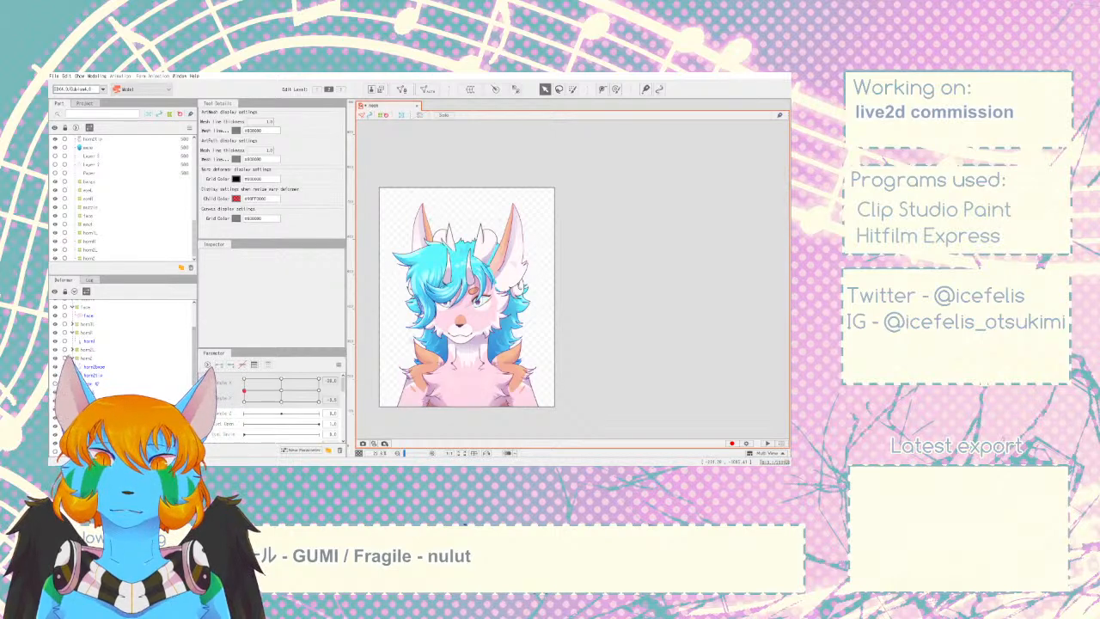
- Create a warp deformer around the mane, key it on Angle X and Y and preview the turn
{"action": "left_click", "coordinate": [97, 148]}
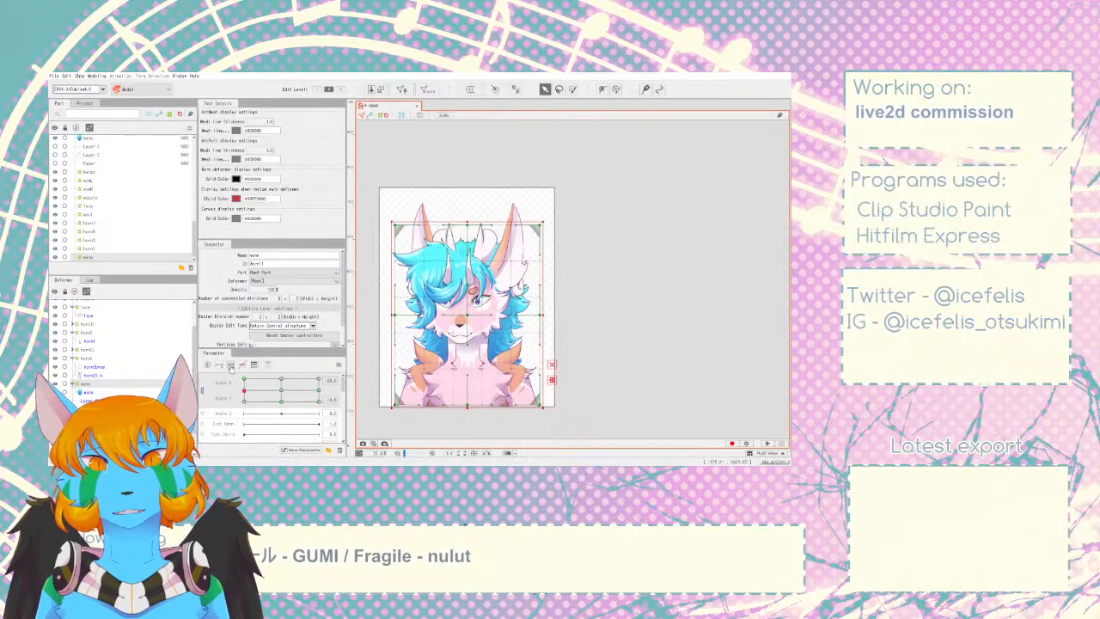
{"action": "left_click_drag", "start_coordinate": [248, 384], "coordinate": [228, 394]}
{"action": "left_click", "coordinate": [652, 375]}
- Create a warp deformer for the left-hand ear and nudge it right at its keyed Angle X -30 pose
{"action": "left_click", "coordinate": [424, 225]}
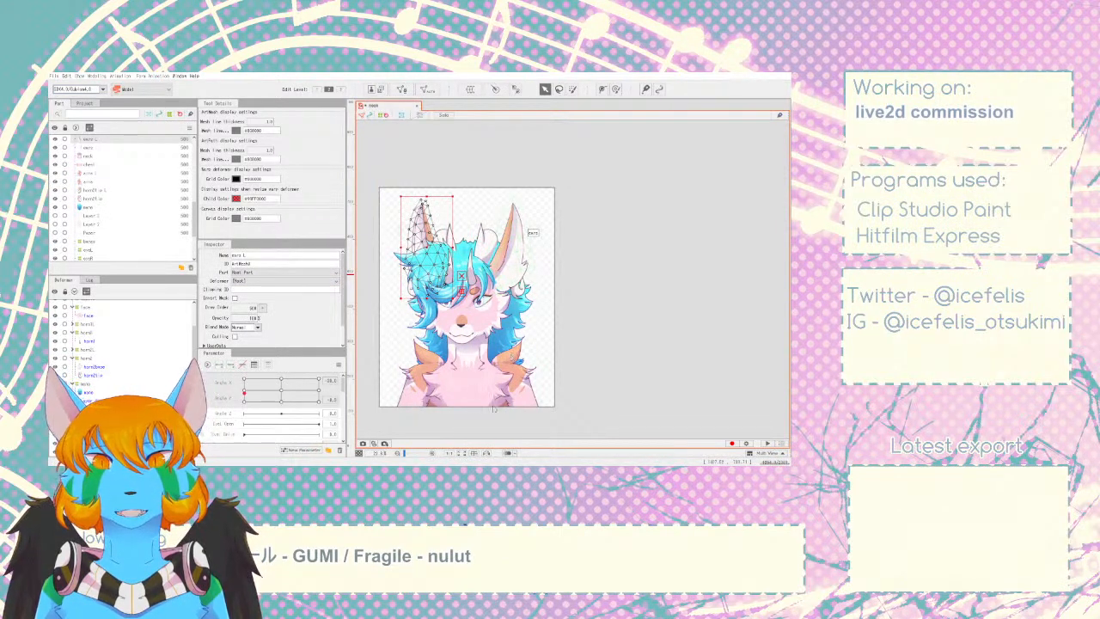
{"action": "left_click", "coordinate": [525, 407]}
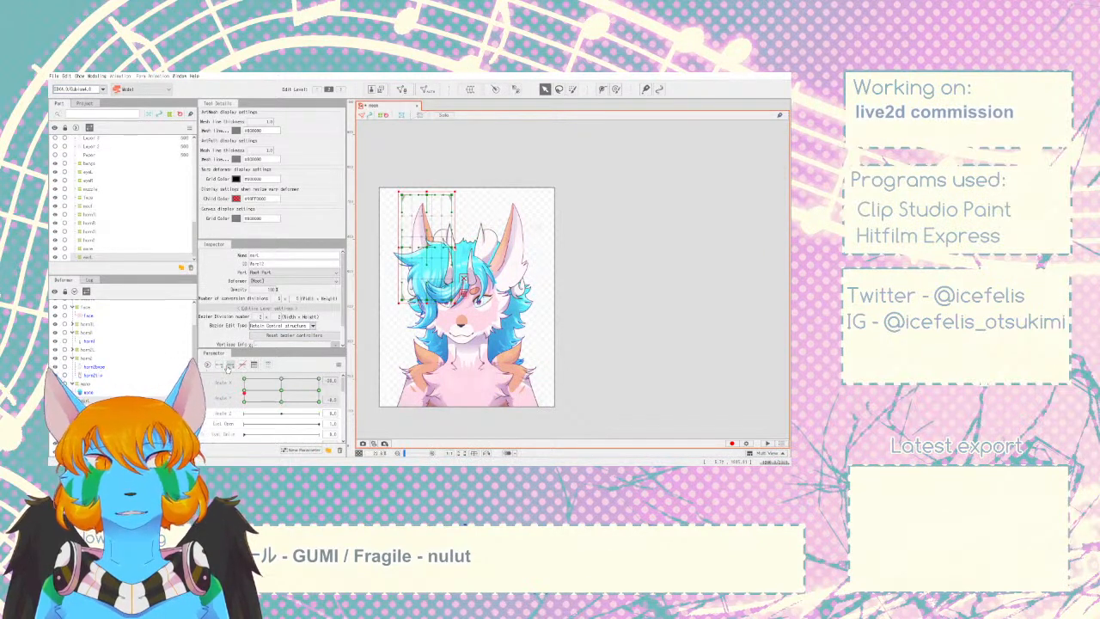
{"action": "left_click", "coordinate": [245, 389]}
{"action": "key", "text": "Right"}
{"action": "key", "text": "Right"}
{"action": "key", "text": "Right"}
{"action": "key", "text": "Right"}
{"action": "key", "text": "Right"}
{"action": "key", "text": "Right"}
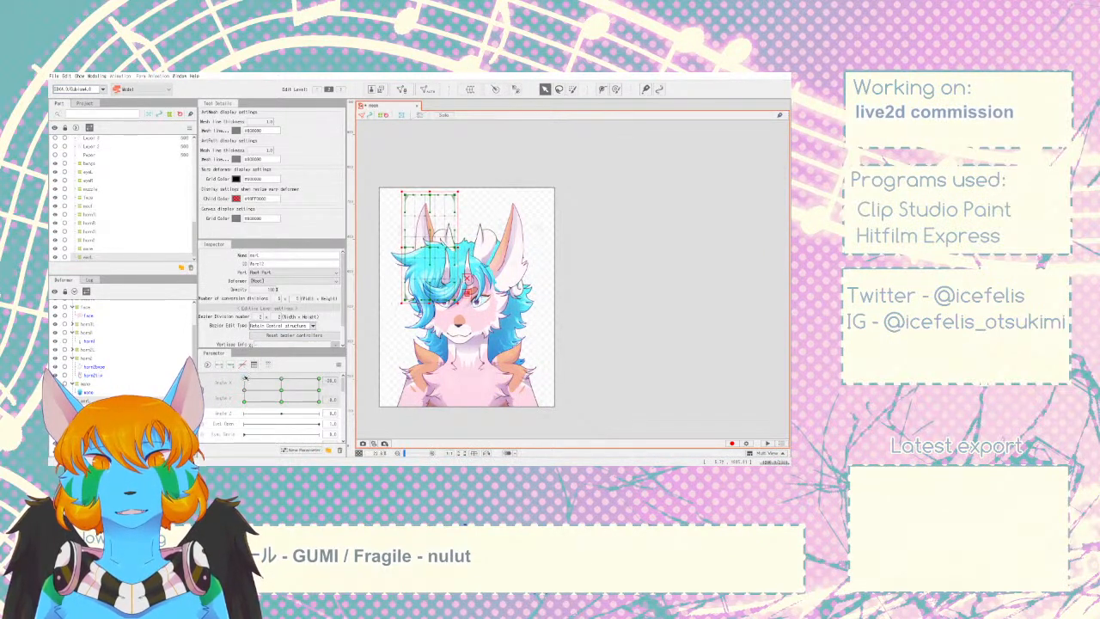
{"action": "left_click_drag", "start_coordinate": [251, 386], "coordinate": [244, 397]}
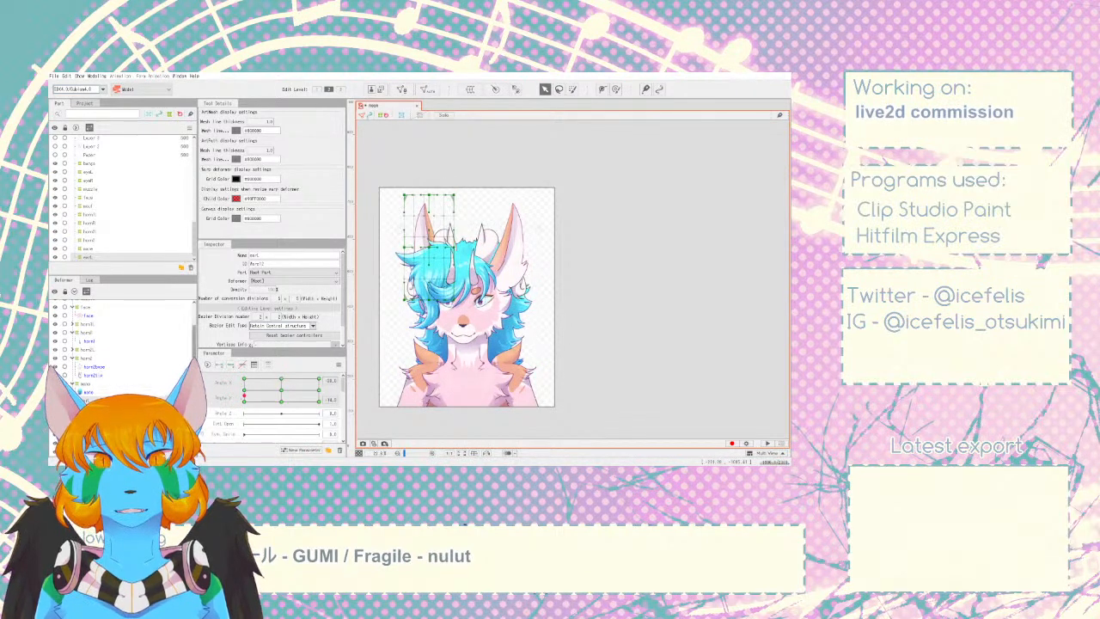
- Create a warp deformer around the right-hand ear mesh
{"action": "left_click", "coordinate": [515, 251]}
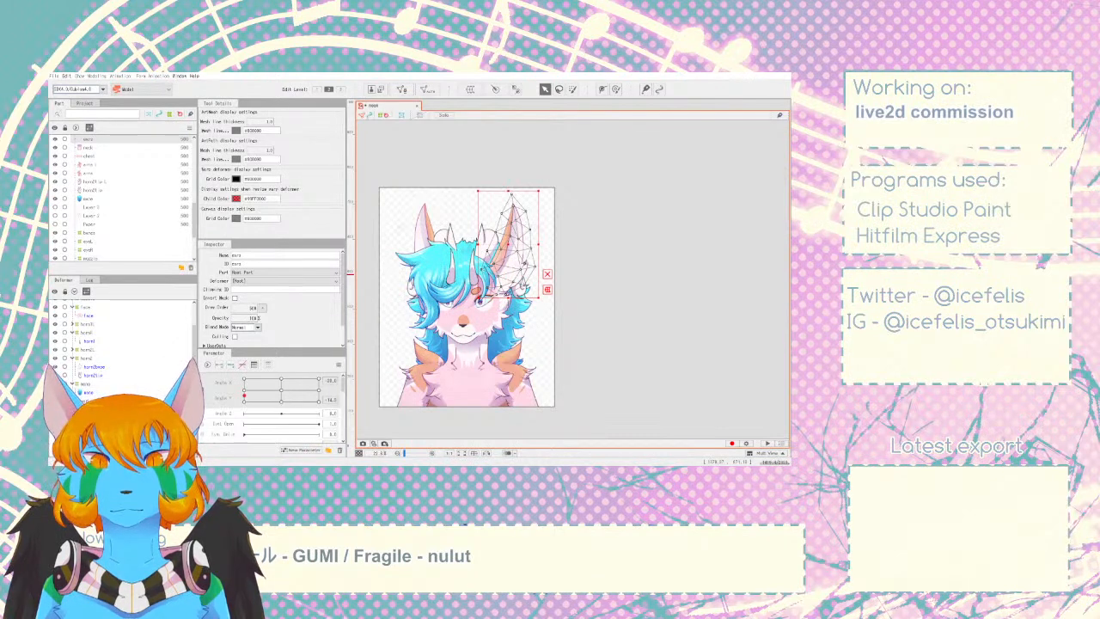
{"action": "key", "text": "Return"}
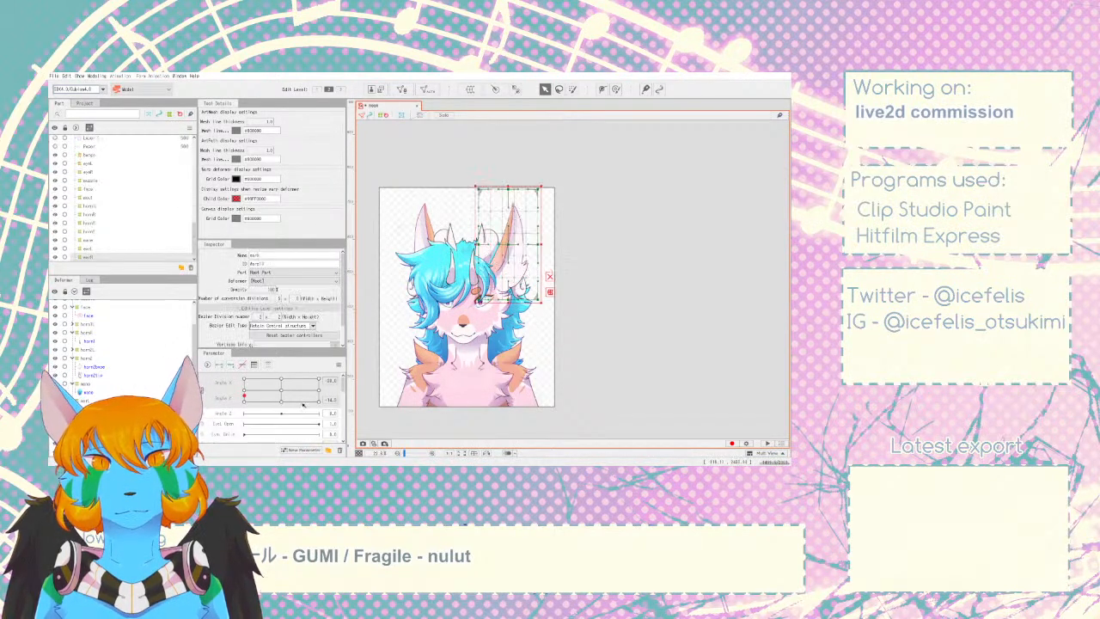
- Shift the right-hand ear's warp deformer slightly left at the keyed Angle X -30 pose and preview the turn
{"action": "left_click", "coordinate": [245, 390]}
{"action": "left_click_drag", "start_coordinate": [524, 258], "coordinate": [519, 259]}
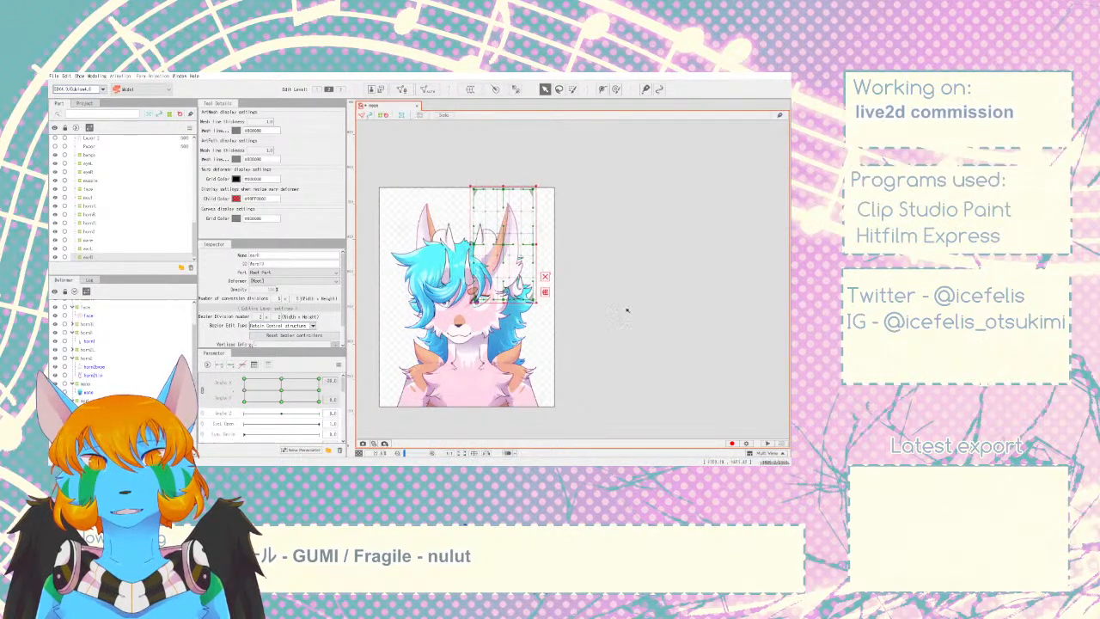
{"action": "left_click", "coordinate": [464, 423]}
{"action": "mouse_move", "coordinate": [245, 391]}
{"action": "left_mouse_down"}
{"action": "mouse_move", "coordinate": [282, 393]}
{"action": "mouse_move", "coordinate": [244, 394]}
{"action": "left_mouse_up"}
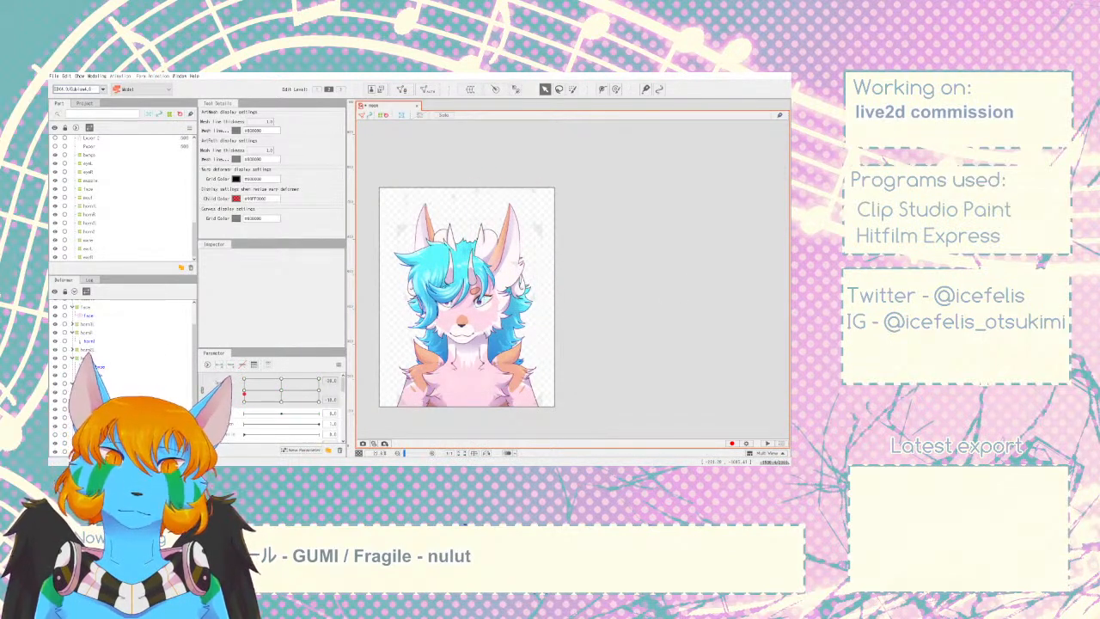
{"action": "mouse_move", "coordinate": [216, 394]}
{"action": "left_mouse_down"}
{"action": "mouse_move", "coordinate": [288, 387]}
{"action": "mouse_move", "coordinate": [223, 392]}
{"action": "left_mouse_up"}
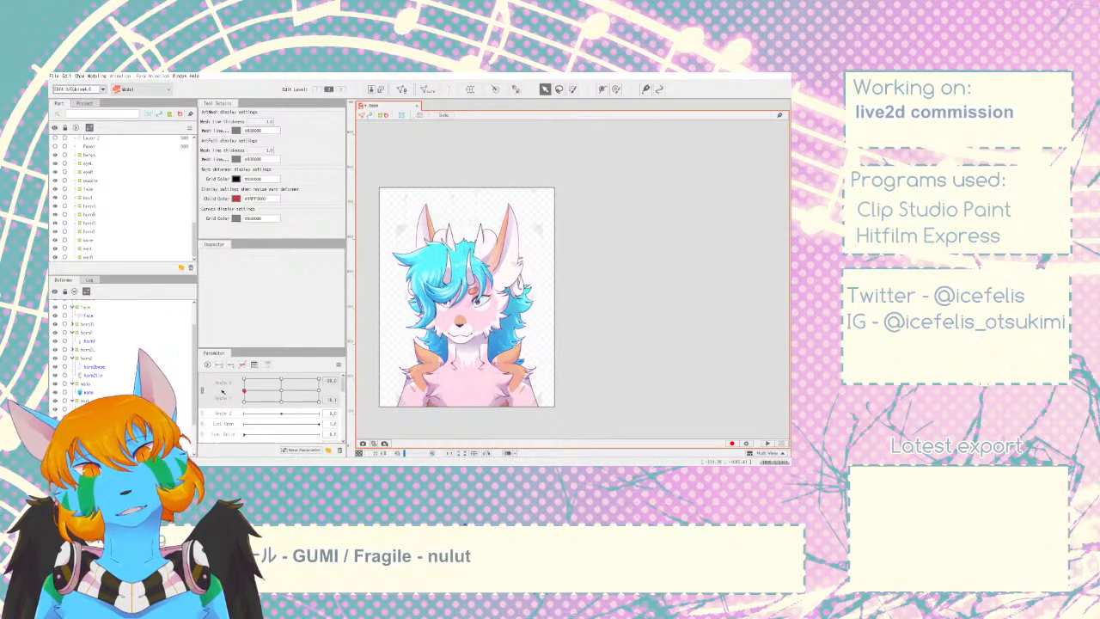
- Select both ear deformers in turn at the Angle X -30 pose and preview how the ears follow the turn
{"action": "left_click", "coordinate": [84, 400]}
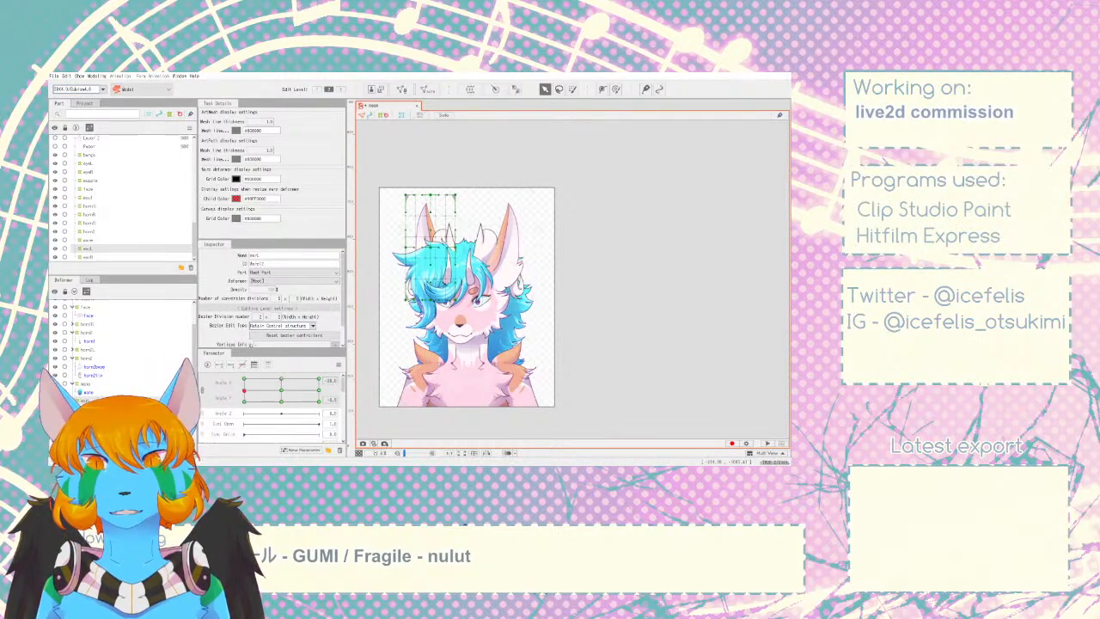
{"action": "left_click", "coordinate": [84, 409]}
{"action": "left_click", "coordinate": [244, 390]}
{"action": "left_click", "coordinate": [727, 300]}
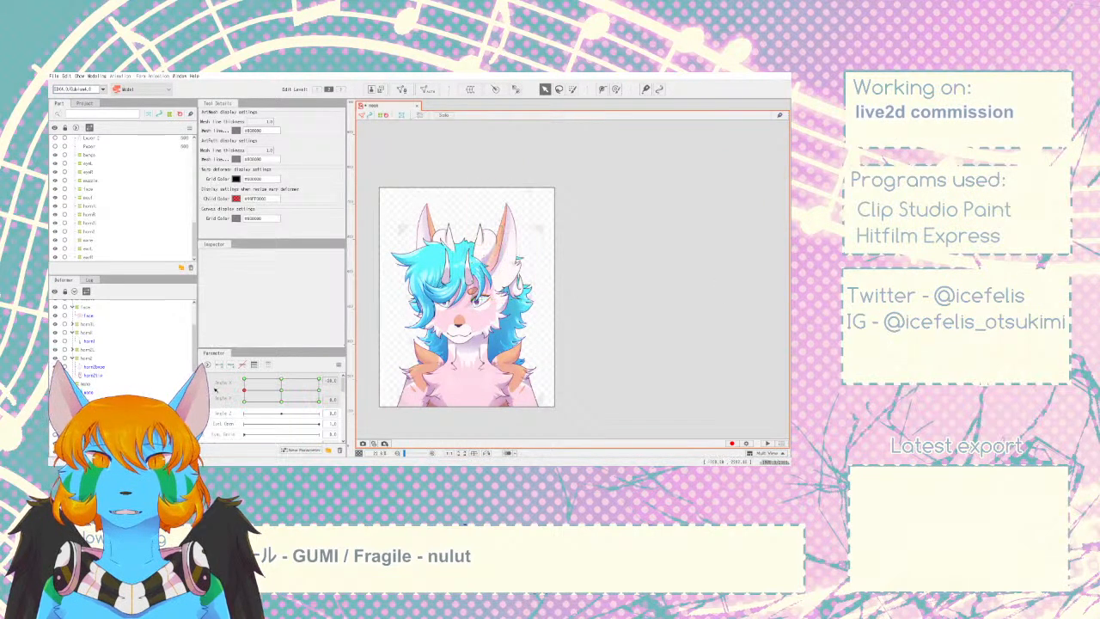
{"action": "mouse_move", "coordinate": [244, 391]}
{"action": "left_mouse_down"}
{"action": "mouse_move", "coordinate": [286, 392]}
{"action": "mouse_move", "coordinate": [239, 391]}
{"action": "left_mouse_up"}
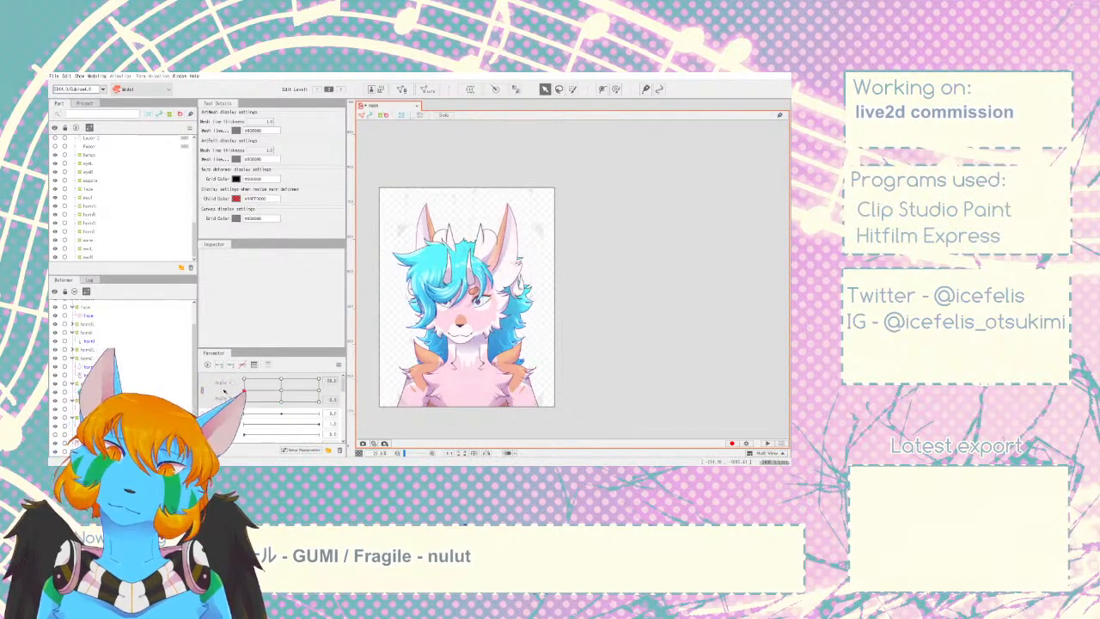
- Check the right-hand horn2tip mesh against the Angle X -30 pose and preview its movement through the head turn
{"action": "scroll", "coordinate": [121, 344], "scroll_direction": "up", "scroll_amount": 1}
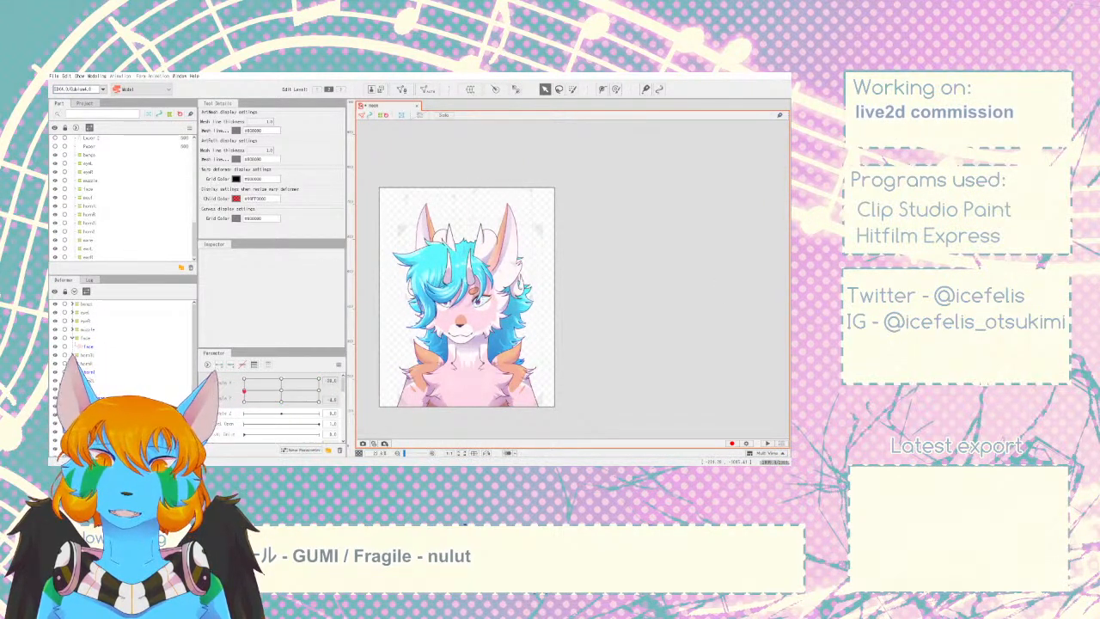
{"action": "left_click", "coordinate": [482, 239]}
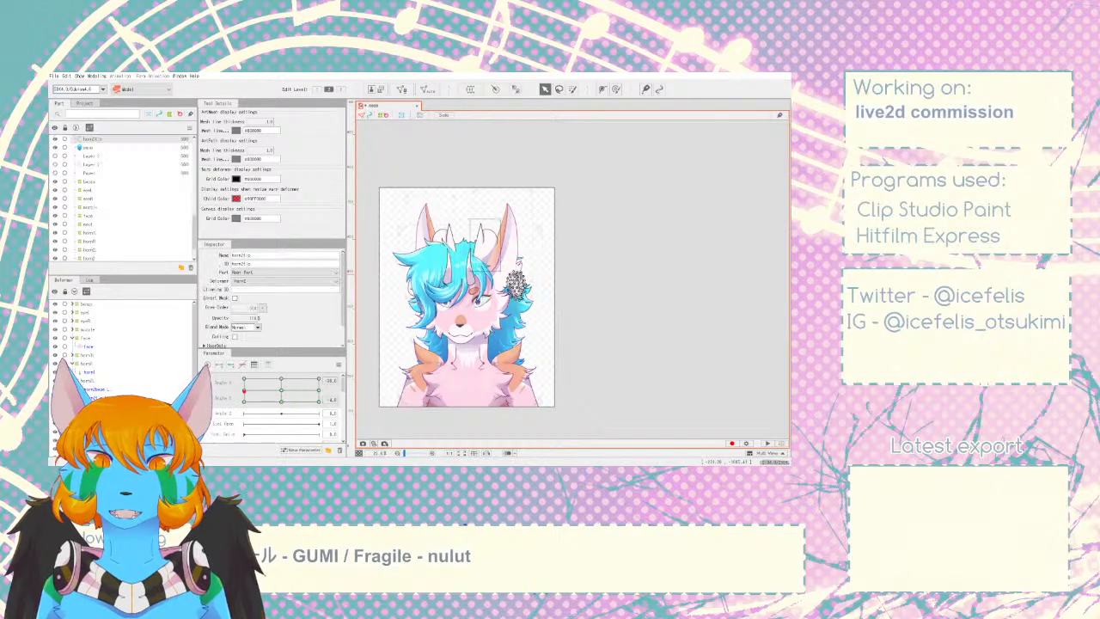
{"action": "left_click", "coordinate": [650, 321]}
{"action": "mouse_move", "coordinate": [249, 391]}
{"action": "left_mouse_down"}
{"action": "mouse_move", "coordinate": [258, 388]}
{"action": "mouse_move", "coordinate": [244, 401]}
{"action": "left_mouse_up"}
{"action": "left_click", "coordinate": [522, 282]}
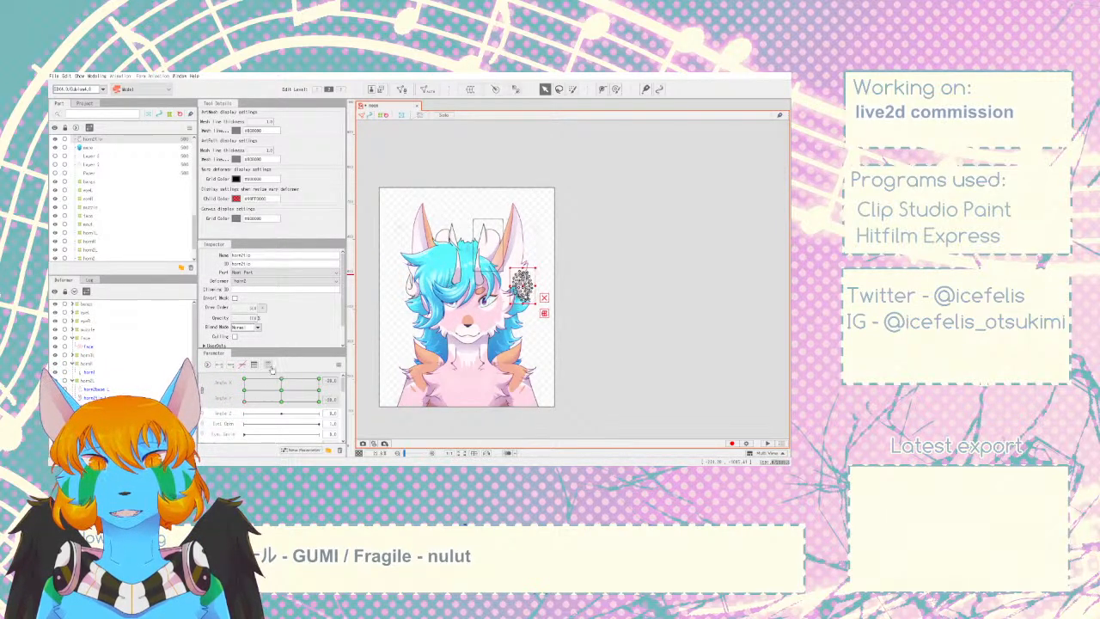
{"action": "left_click", "coordinate": [240, 390]}
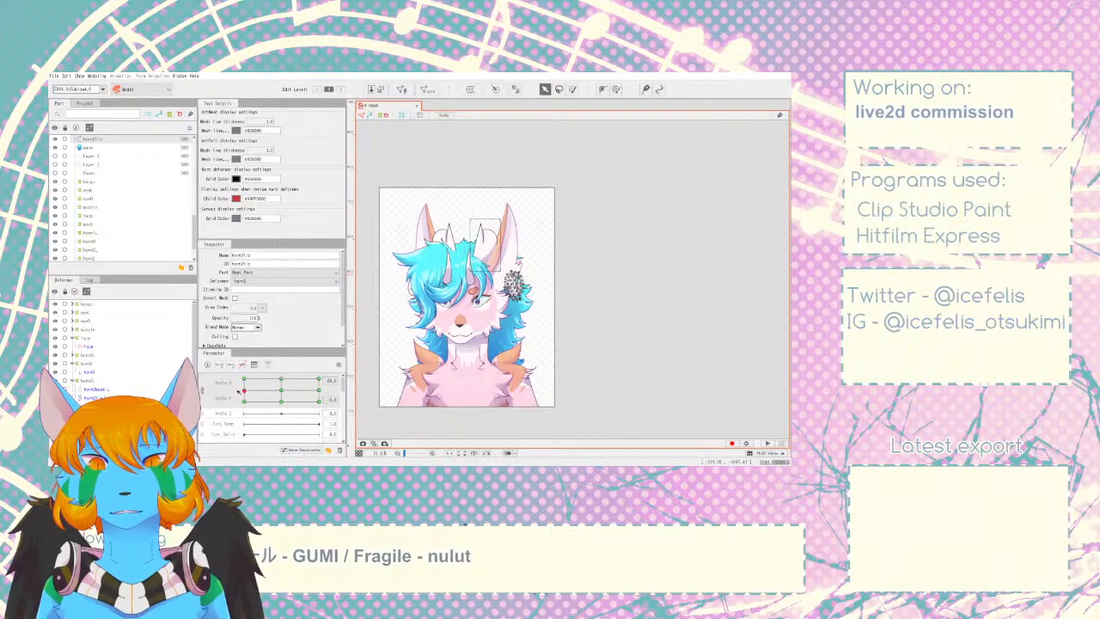
{"action": "left_click", "coordinate": [626, 386]}
{"action": "left_click", "coordinate": [292, 387]}
{"action": "left_click_drag", "start_coordinate": [293, 387], "coordinate": [235, 389]}
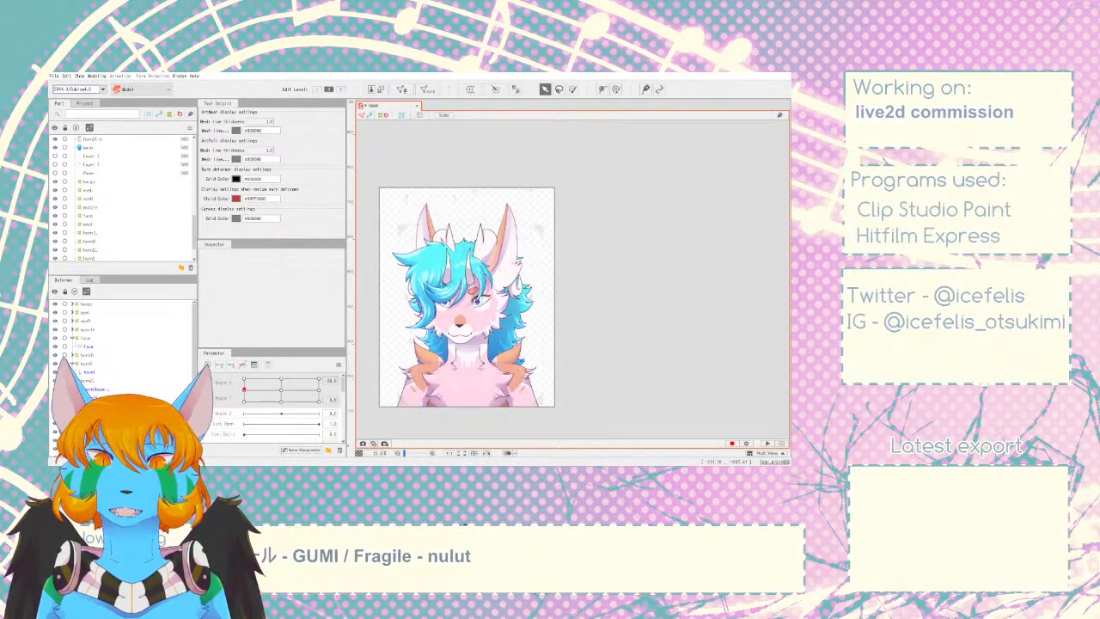
{"action": "left_click", "coordinate": [92, 423]}
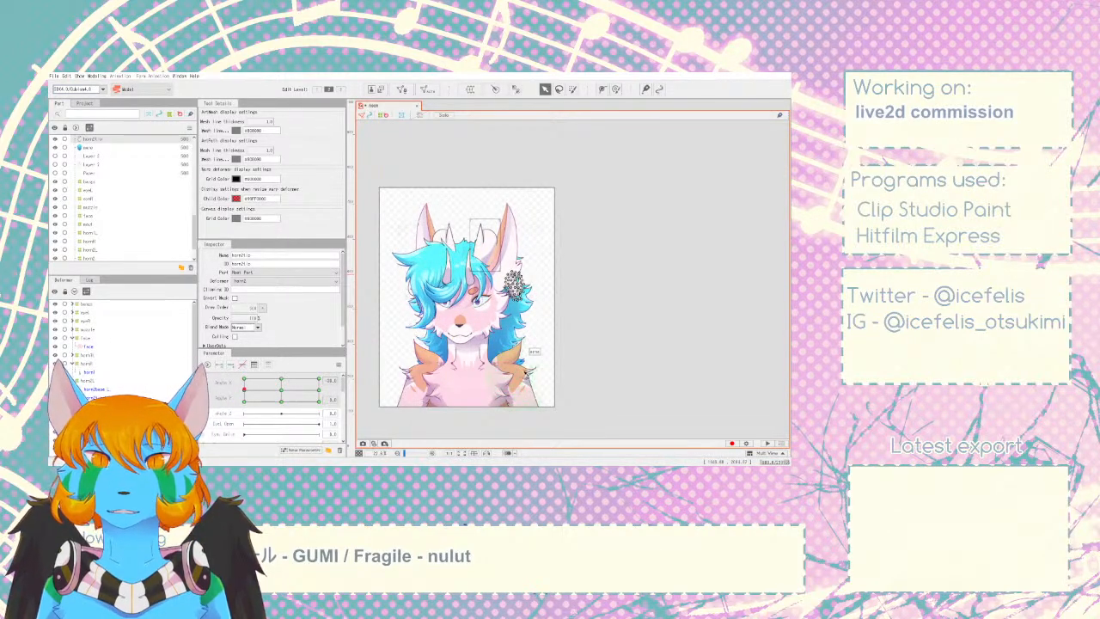
{"action": "left_click", "coordinate": [604, 354]}
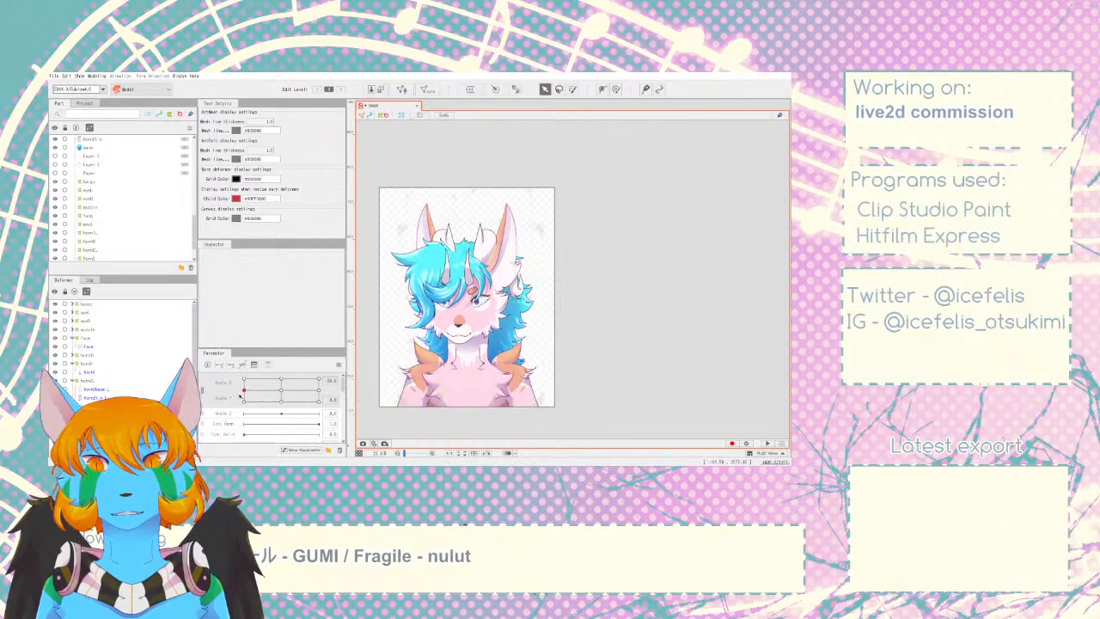
{"action": "mouse_move", "coordinate": [264, 391]}
{"action": "left_mouse_down"}
{"action": "mouse_move", "coordinate": [244, 393]}
{"action": "mouse_move", "coordinate": [275, 390]}
{"action": "mouse_move", "coordinate": [244, 390]}
{"action": "left_mouse_up"}
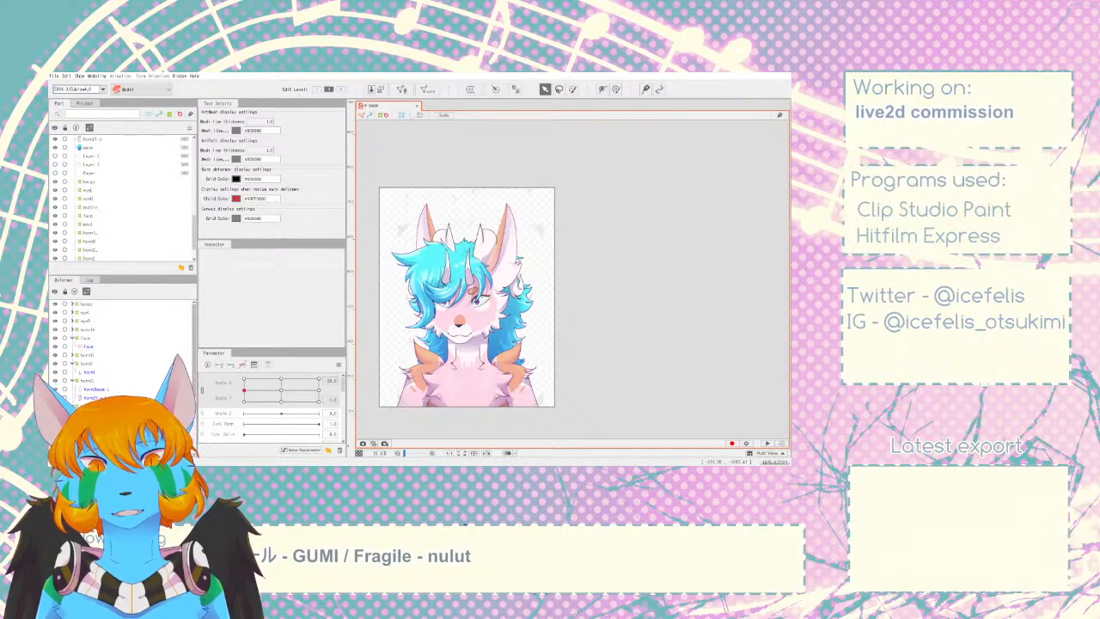
- Compare the left-hand and right-hand horn2tip meshes at the Angle X -30 pose and preview the turn again
{"action": "left_click", "coordinate": [96, 398]}
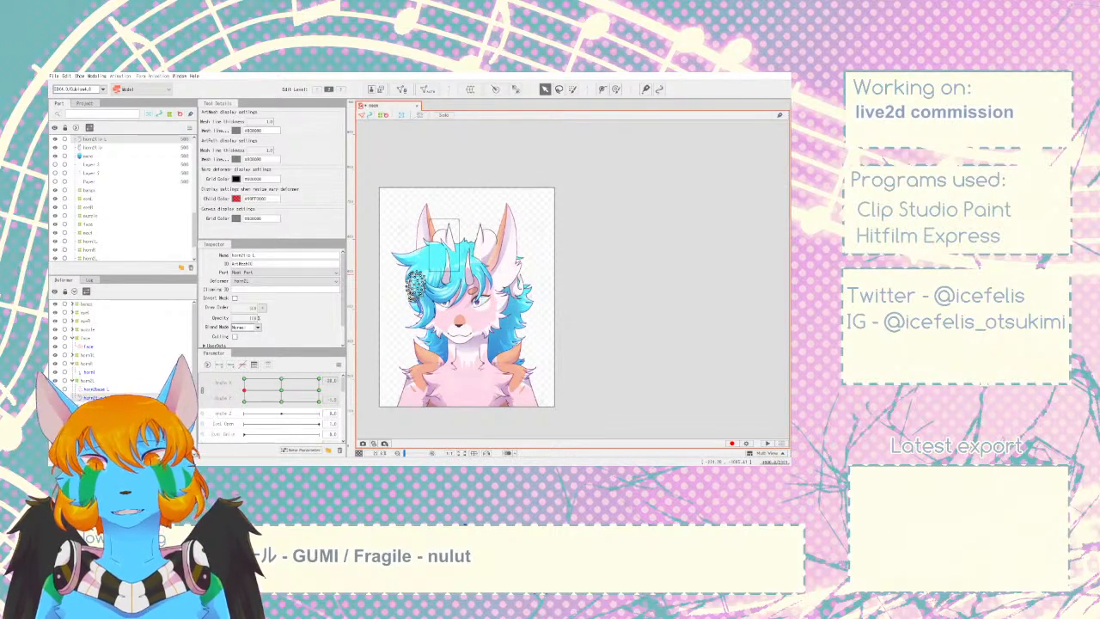
{"action": "left_click", "coordinate": [93, 148]}
{"action": "left_click", "coordinate": [244, 391]}
{"action": "left_click", "coordinate": [488, 374]}
{"action": "mouse_move", "coordinate": [244, 390]}
{"action": "left_mouse_down"}
{"action": "mouse_move", "coordinate": [265, 395]}
{"action": "mouse_move", "coordinate": [232, 390]}
{"action": "left_mouse_up"}
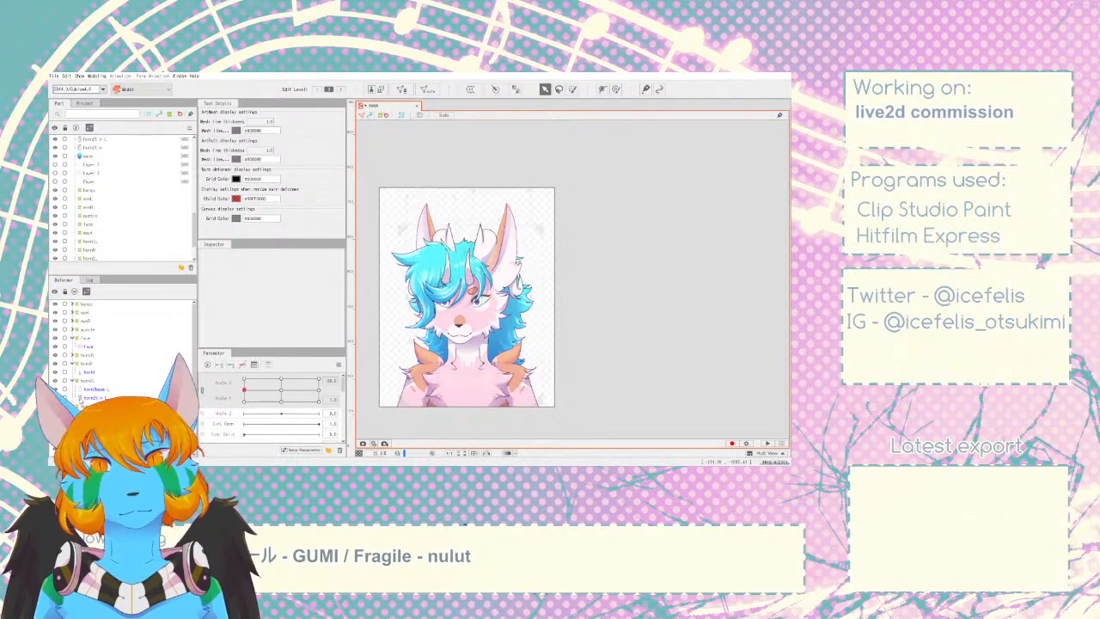
{"action": "left_click", "coordinate": [95, 147]}
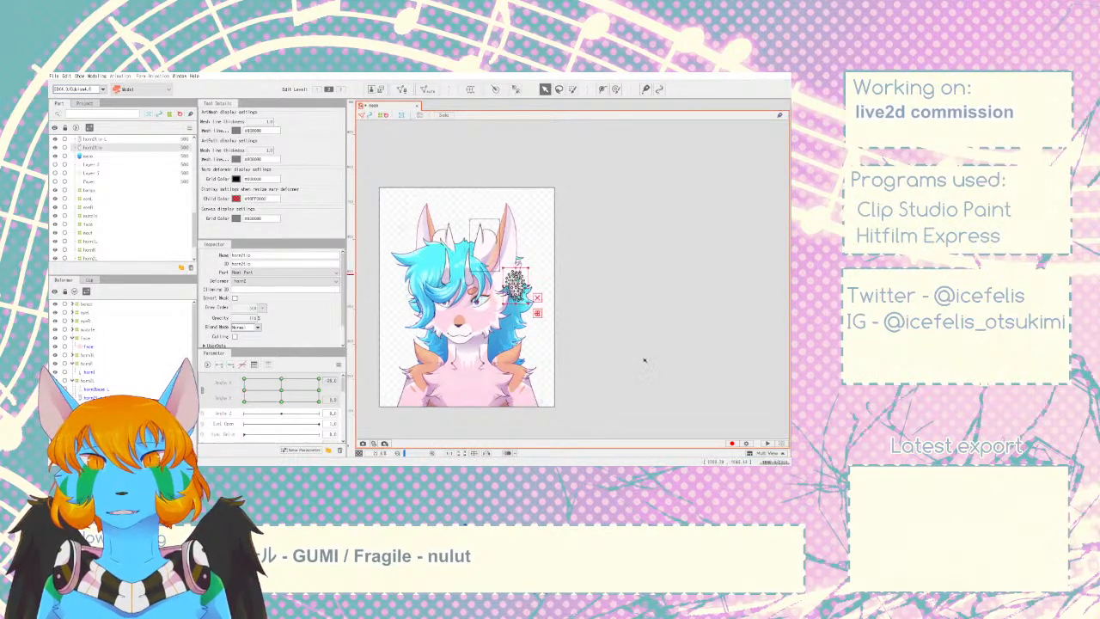
{"action": "left_click", "coordinate": [604, 361]}
{"action": "left_click_drag", "start_coordinate": [270, 388], "coordinate": [243, 391]}
- Inspect the left-hand eye deformer up close at Angle X -30, expand its child meshes and preview the eye's movement
{"action": "left_click", "coordinate": [85, 312]}
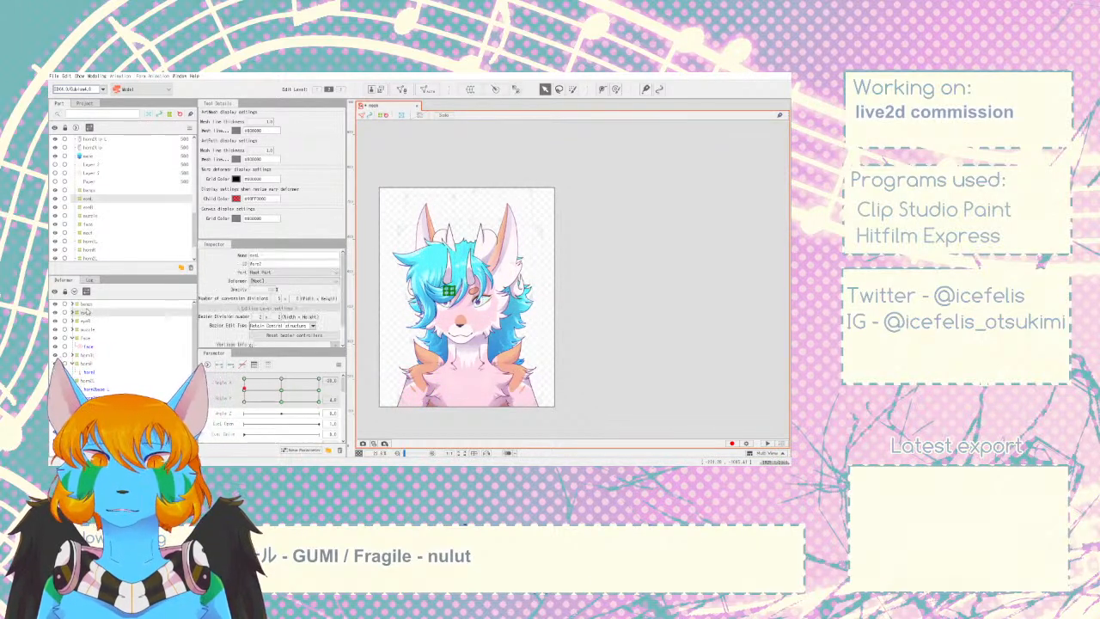
{"action": "scroll", "coordinate": [442, 295], "scroll_direction": "up", "scroll_amount": 5}
{"action": "scroll", "coordinate": [455, 295], "scroll_direction": "up", "scroll_amount": 3}
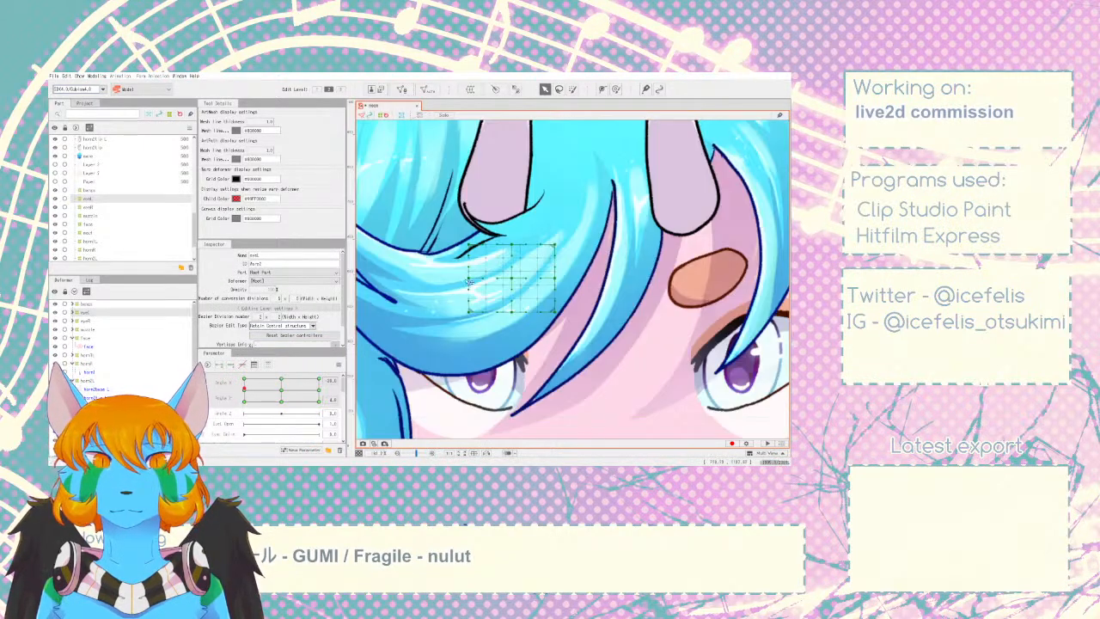
{"action": "left_click", "coordinate": [467, 260]}
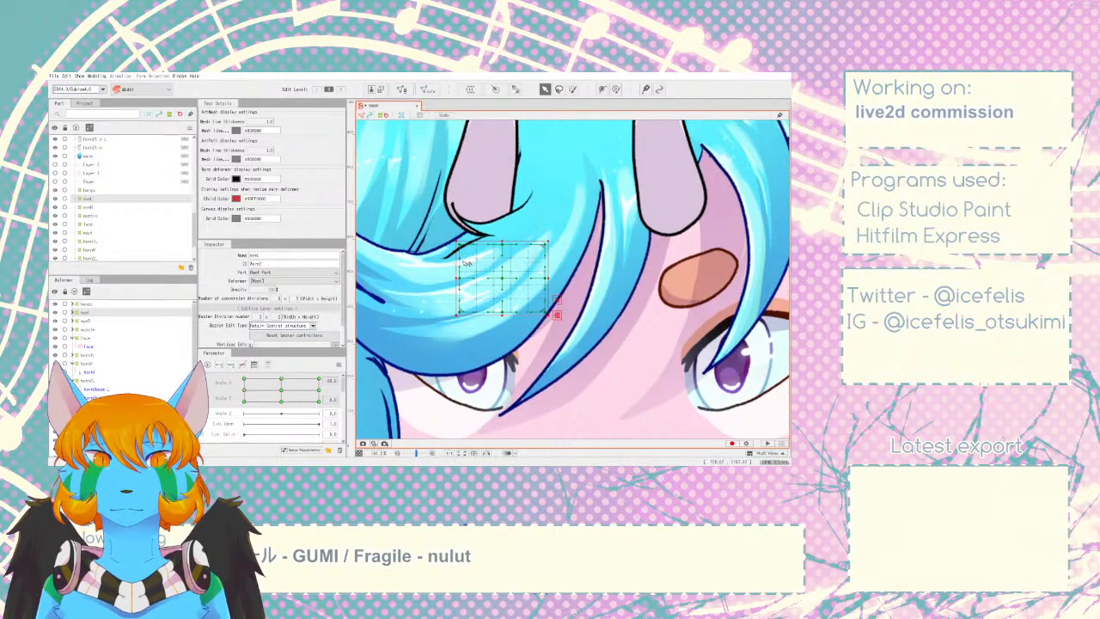
{"action": "scroll", "coordinate": [465, 263], "scroll_direction": "down", "scroll_amount": 6}
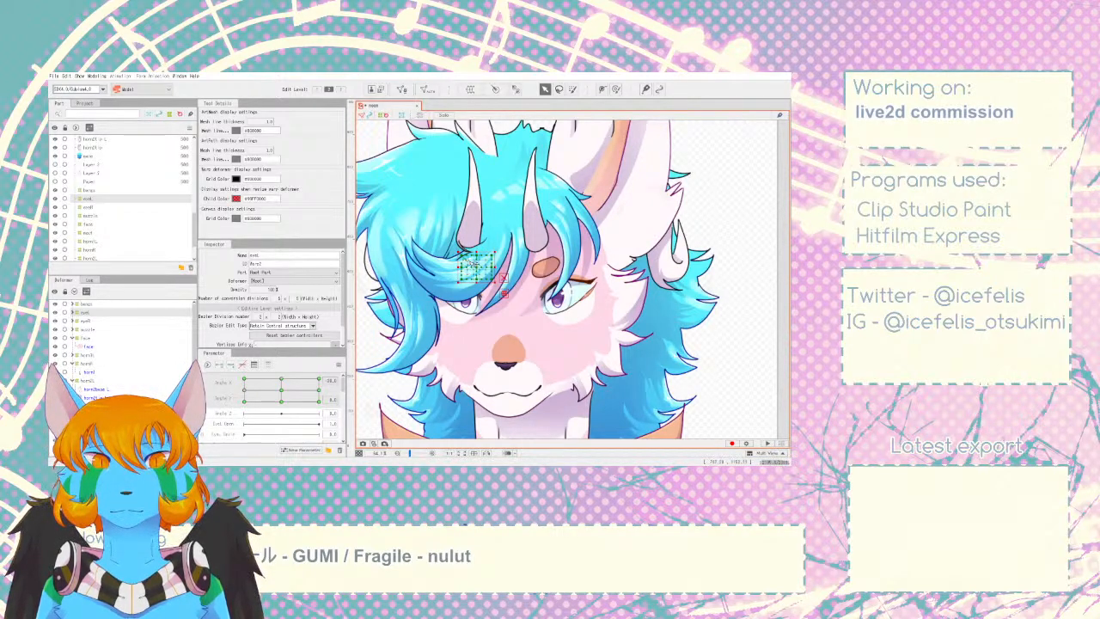
{"action": "scroll", "coordinate": [471, 264], "scroll_direction": "down", "scroll_amount": 3}
{"action": "scroll", "coordinate": [477, 261], "scroll_direction": "up", "scroll_amount": 3}
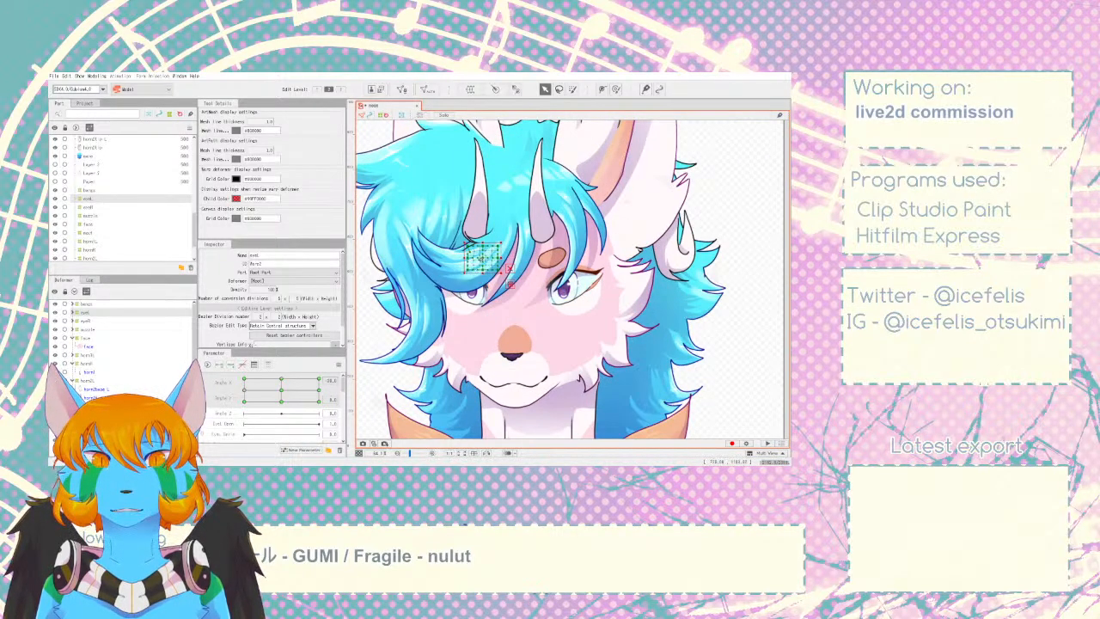
{"action": "scroll", "coordinate": [477, 261], "scroll_direction": "down", "scroll_amount": 3}
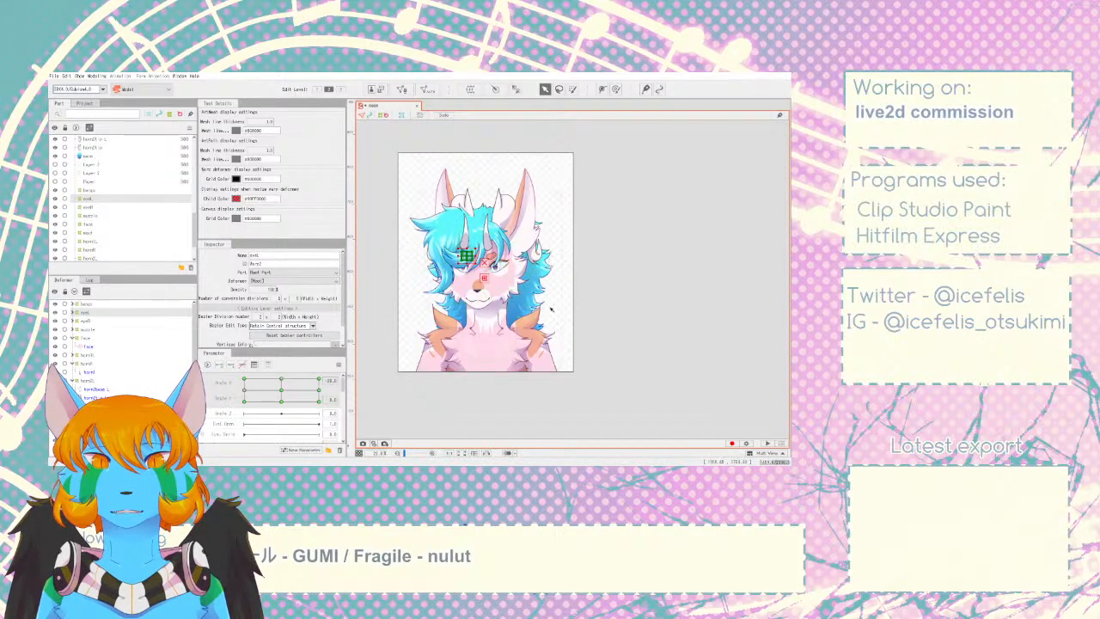
{"action": "left_click", "coordinate": [73, 313]}
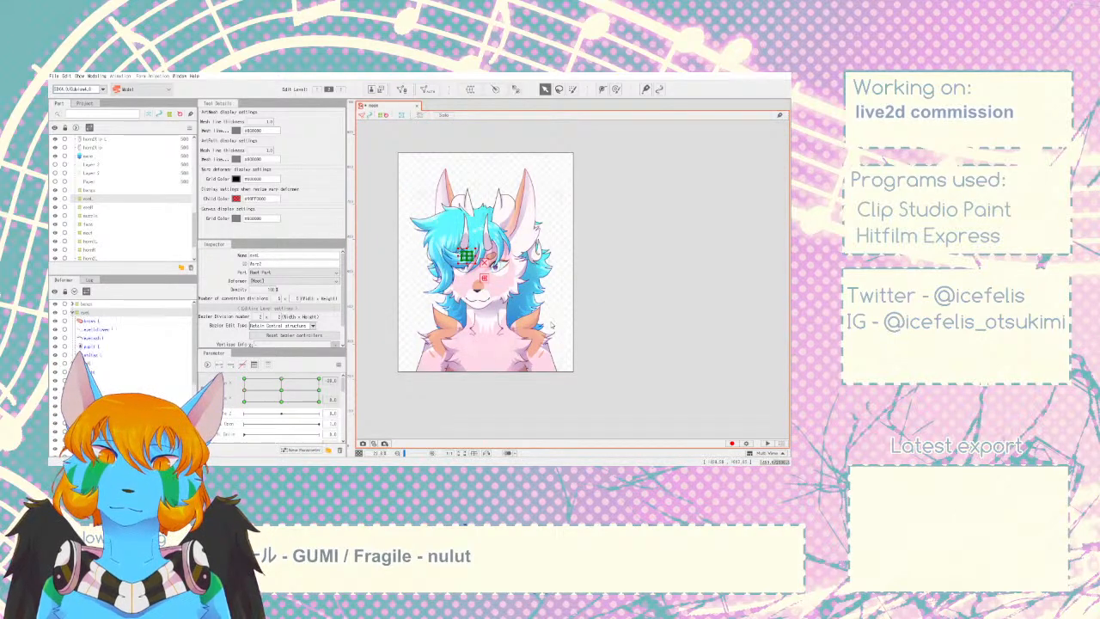
{"action": "left_click", "coordinate": [575, 324]}
{"action": "mouse_move", "coordinate": [246, 391]}
{"action": "left_mouse_down"}
{"action": "mouse_move", "coordinate": [299, 389]}
{"action": "mouse_move", "coordinate": [235, 388]}
{"action": "left_mouse_up"}
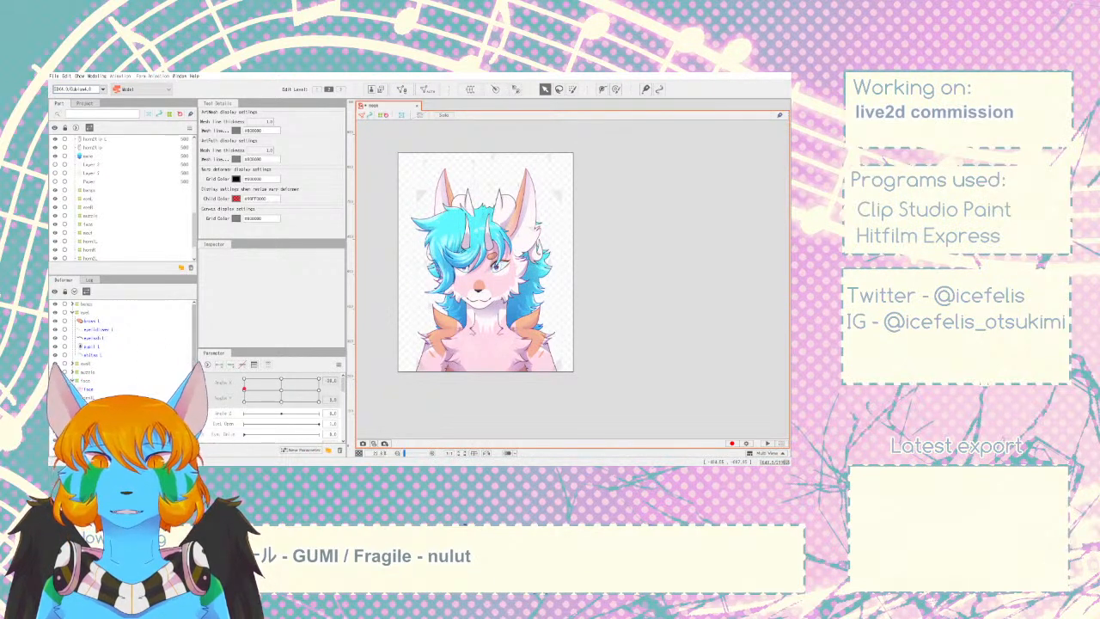
- Check the muzzle deformer at the Angle X -30 pose and preview how the muzzle turns with the face
{"action": "left_click", "coordinate": [90, 371]}
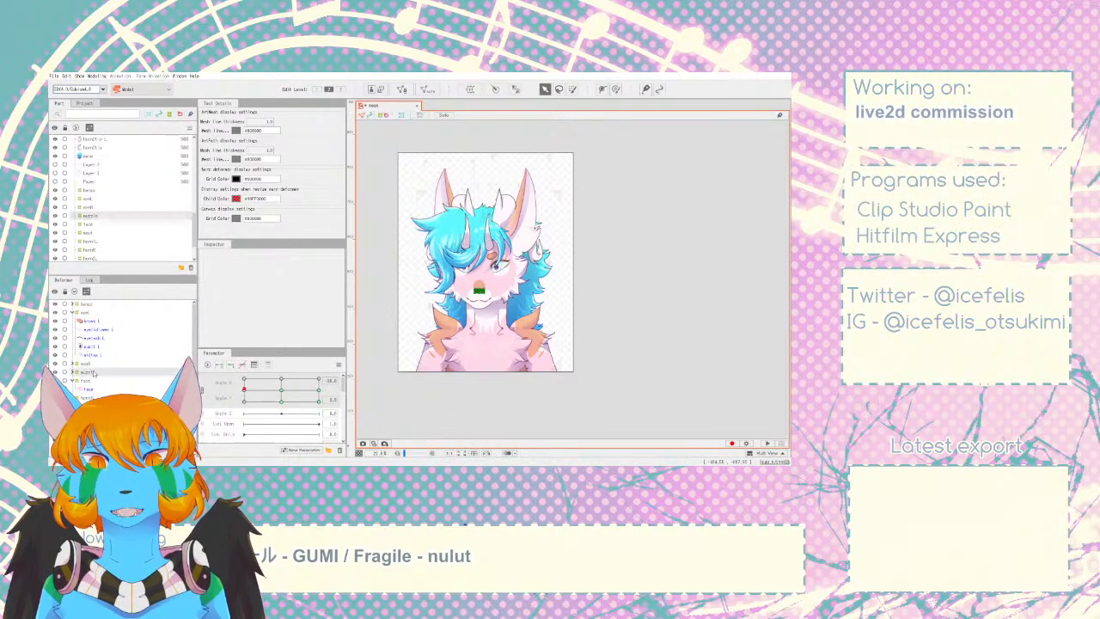
{"action": "left_click", "coordinate": [687, 278]}
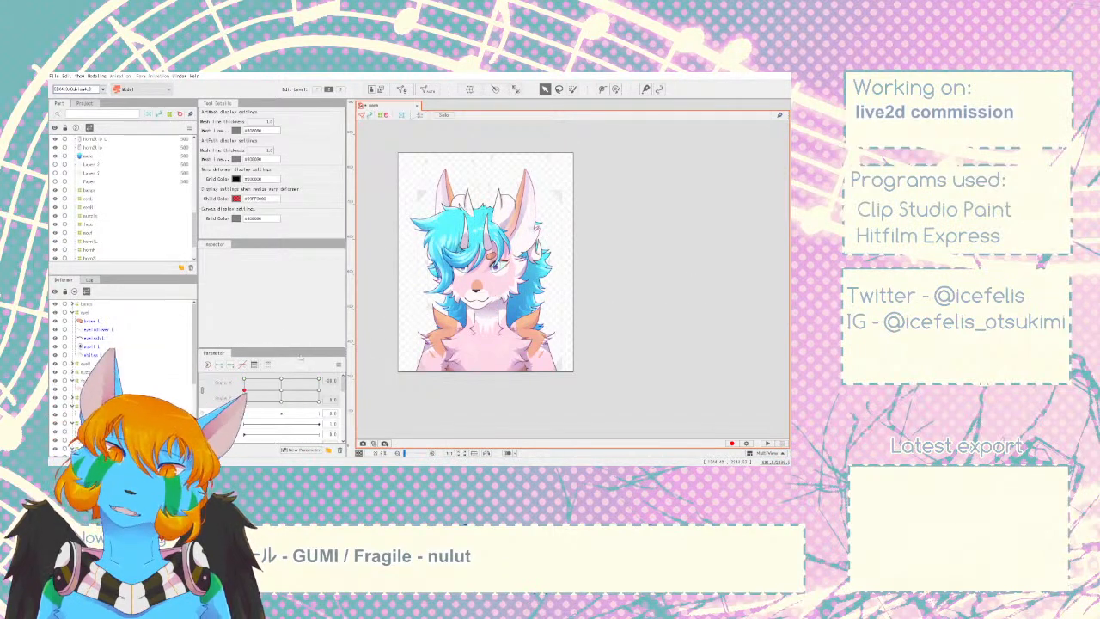
{"action": "mouse_move", "coordinate": [245, 391]}
{"action": "left_mouse_down"}
{"action": "mouse_move", "coordinate": [273, 389]}
{"action": "mouse_move", "coordinate": [230, 388]}
{"action": "left_mouse_up"}
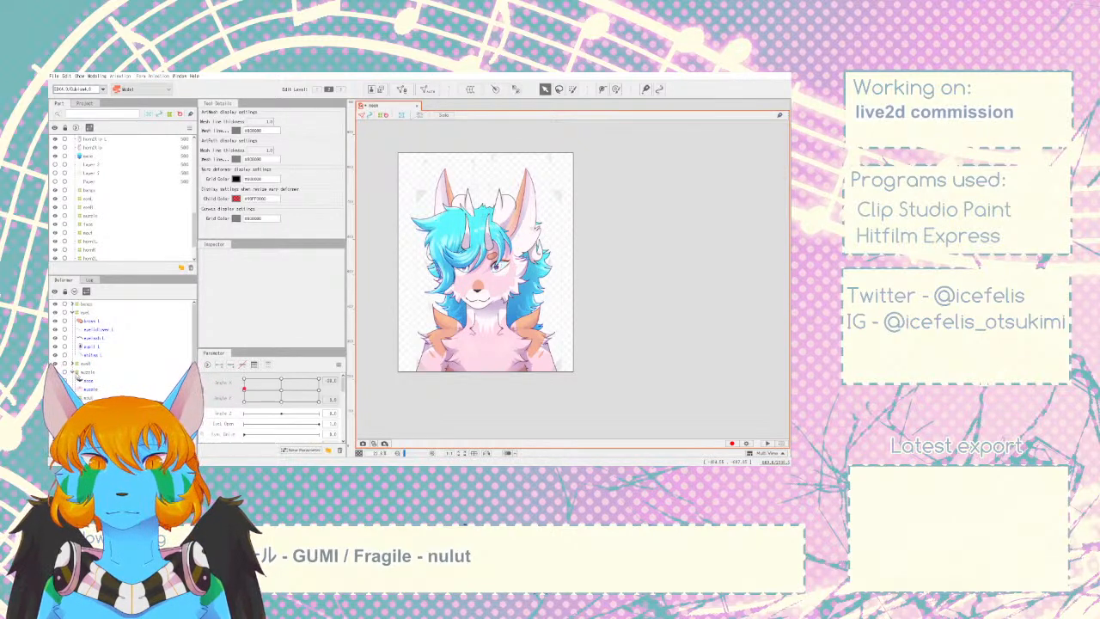
- Select the nose mesh and the muzzle mesh beneath it and examine them up close at Angle X -30
{"action": "left_click", "coordinate": [477, 290]}
{"action": "scroll", "coordinate": [476, 291], "scroll_direction": "up", "scroll_amount": 5}
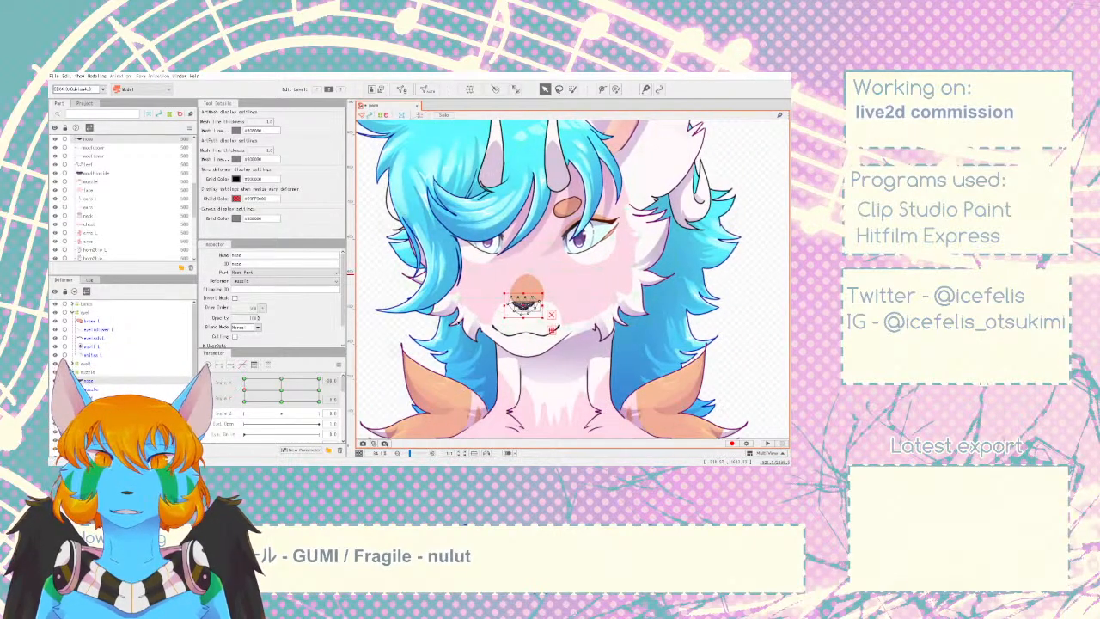
{"action": "left_click", "coordinate": [495, 314]}
{"action": "scroll", "coordinate": [495, 314], "scroll_direction": "up", "scroll_amount": 3}
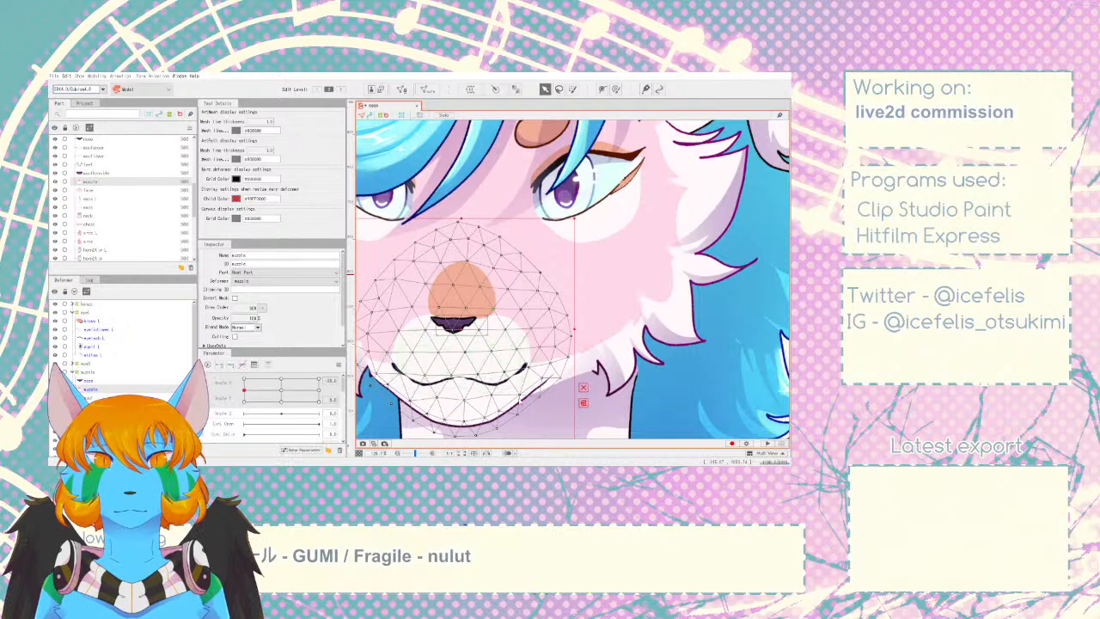
- Select the muzzledeform warp deformer and add three keys to it on both Angle X and Angle Y
{"action": "left_click", "coordinate": [401, 332]}
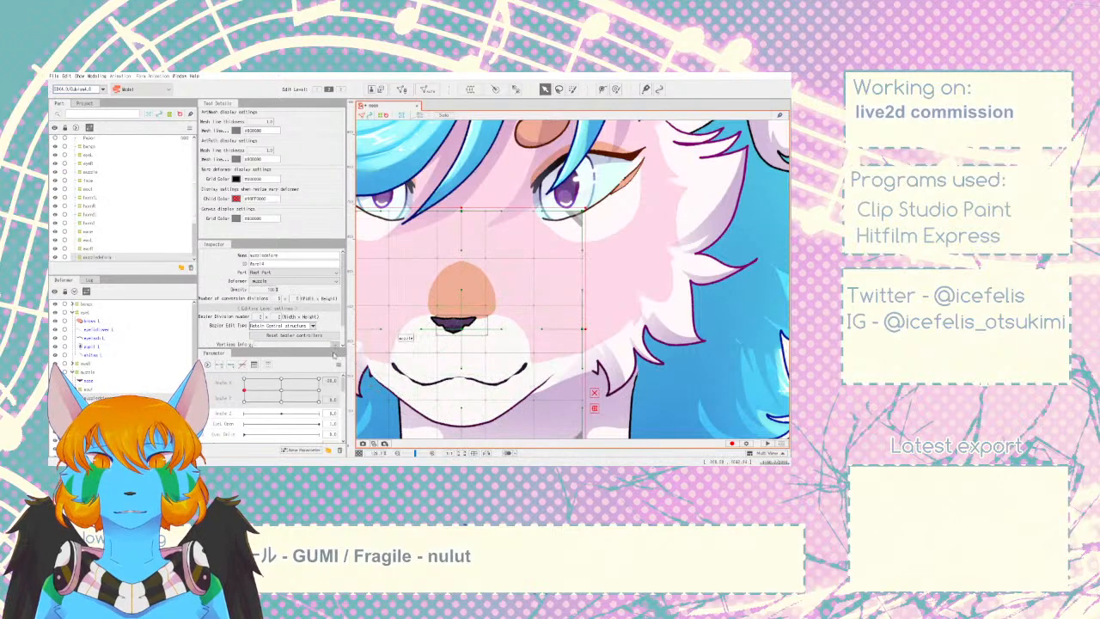
{"action": "left_click", "coordinate": [481, 305]}
{"action": "scroll", "coordinate": [514, 302], "scroll_direction": "down", "scroll_amount": 5}
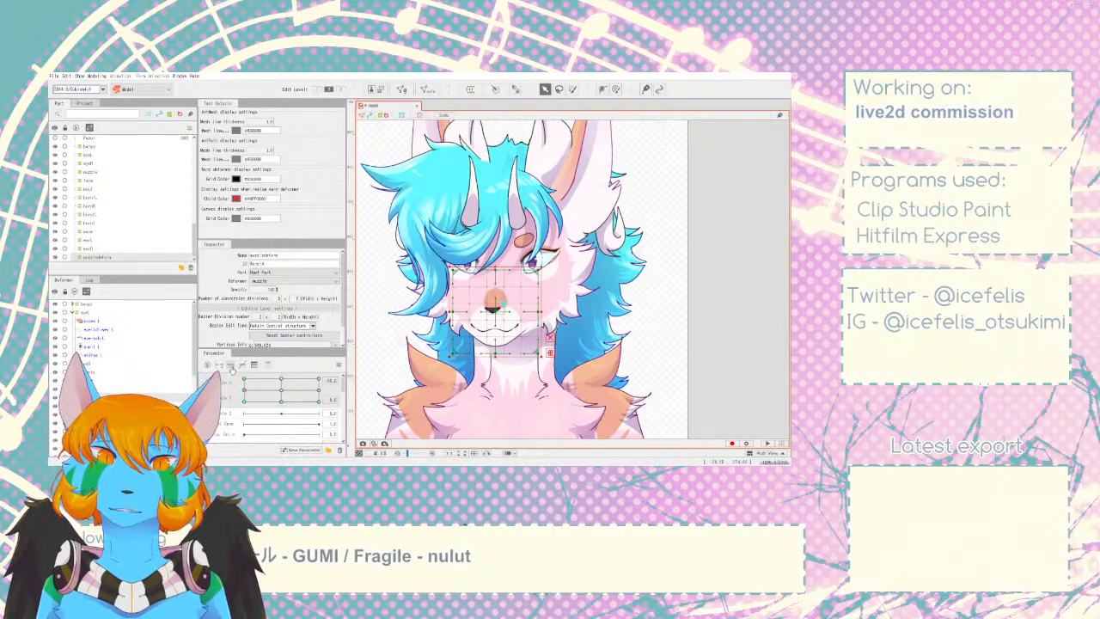
{"action": "scroll", "coordinate": [545, 330], "scroll_direction": "up", "scroll_amount": 7}
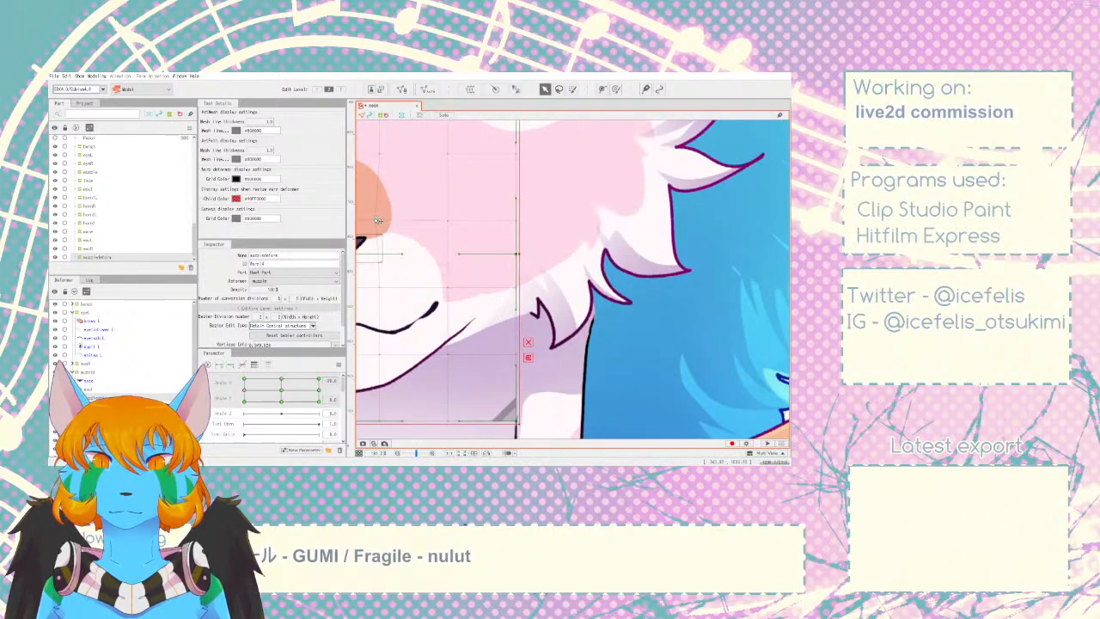
{"action": "scroll", "coordinate": [378, 221], "scroll_direction": "down", "scroll_amount": 8}
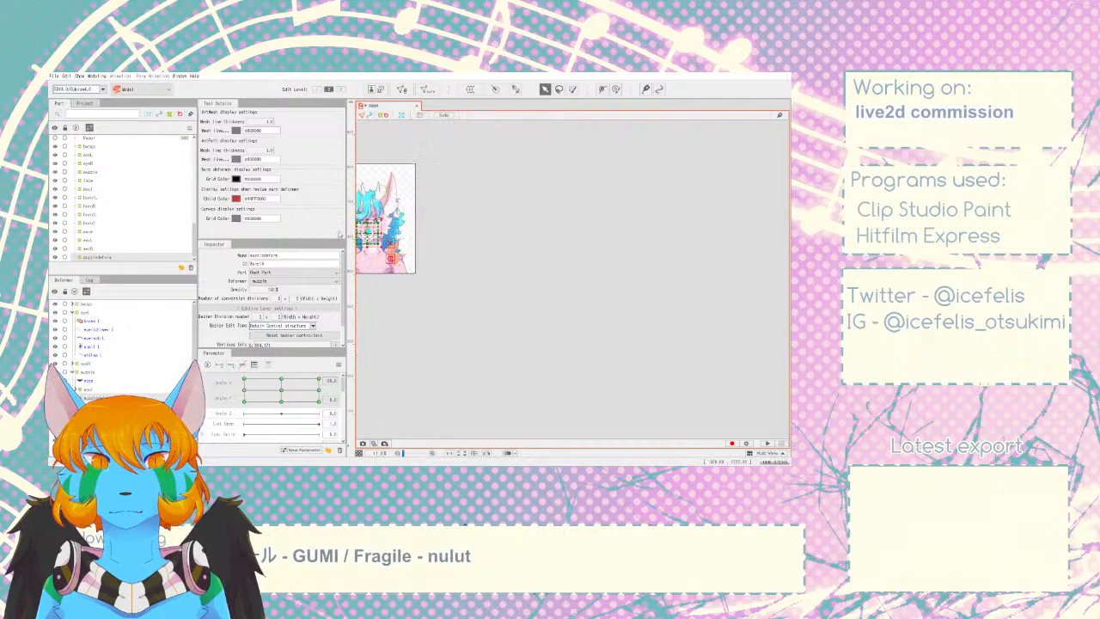
{"action": "scroll", "coordinate": [366, 225], "scroll_direction": "down", "scroll_amount": 3}
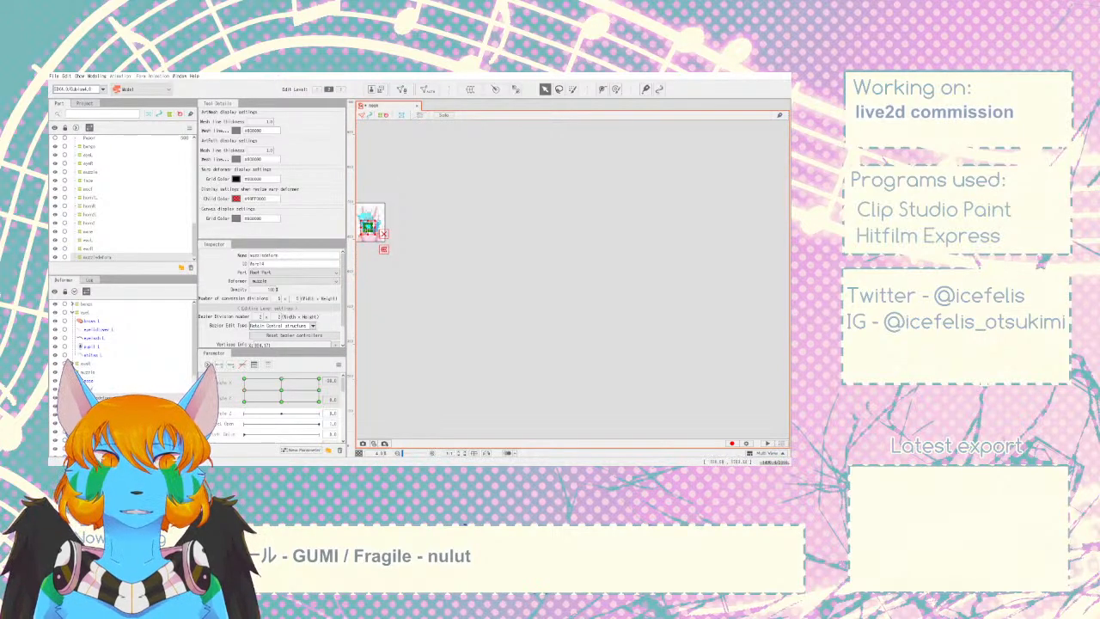
{"action": "scroll", "coordinate": [367, 225], "scroll_direction": "up", "scroll_amount": 2}
{"action": "scroll", "coordinate": [362, 226], "scroll_direction": "up", "scroll_amount": 4}
{"action": "scroll", "coordinate": [366, 184], "scroll_direction": "down", "scroll_amount": 2}
{"action": "scroll", "coordinate": [359, 152], "scroll_direction": "up", "scroll_amount": 1}
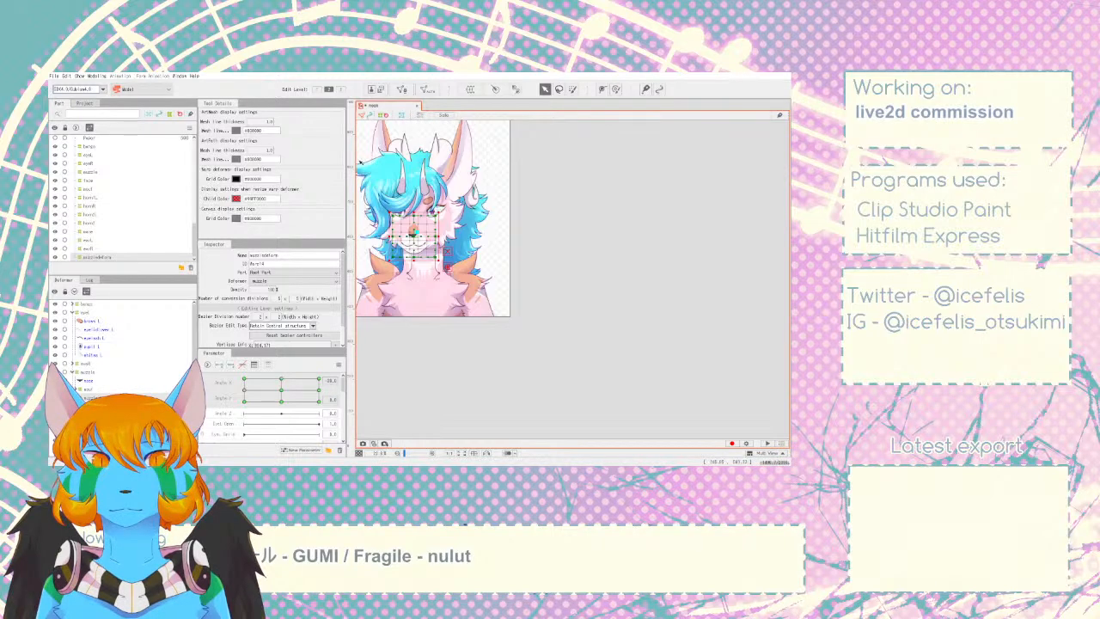
{"action": "scroll", "coordinate": [359, 152], "scroll_direction": "up", "scroll_amount": 3}
{"action": "scroll", "coordinate": [359, 152], "scroll_direction": "down", "scroll_amount": 1}
{"action": "left_click", "coordinate": [655, 390]}
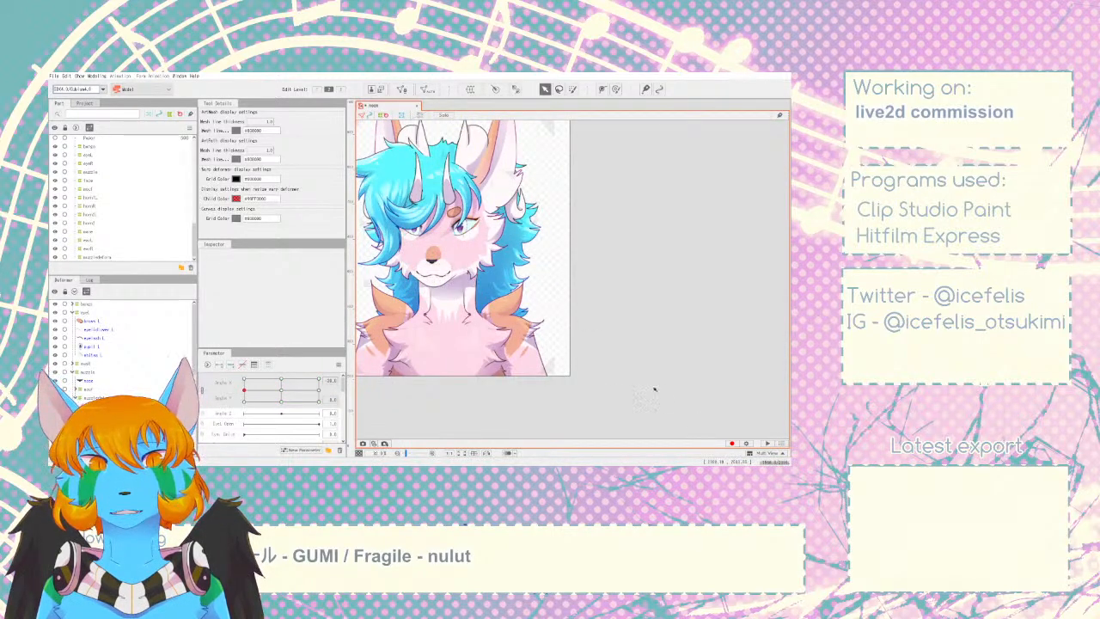
- Examine the head at Angle X -30, checking the placement of the eyeL and eyeR deformers
{"action": "scroll", "coordinate": [548, 299], "scroll_direction": "down", "scroll_amount": 4}
{"action": "scroll", "coordinate": [516, 301], "scroll_direction": "up", "scroll_amount": 3}
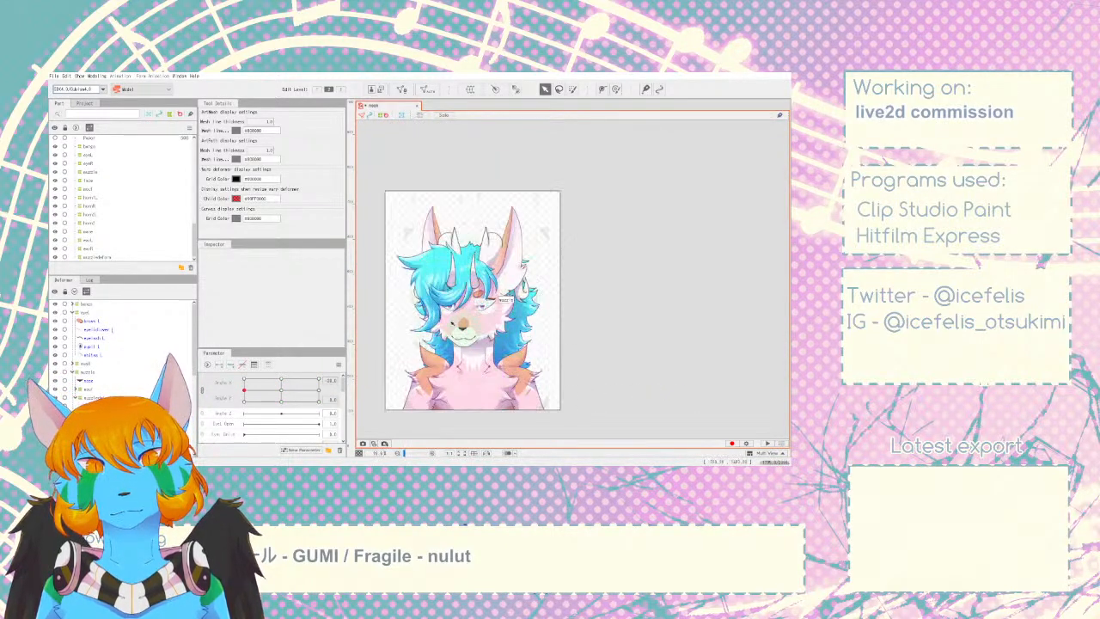
{"action": "scroll", "coordinate": [503, 301], "scroll_direction": "up", "scroll_amount": 1}
{"action": "left_click_drag", "start_coordinate": [254, 392], "coordinate": [221, 390]}
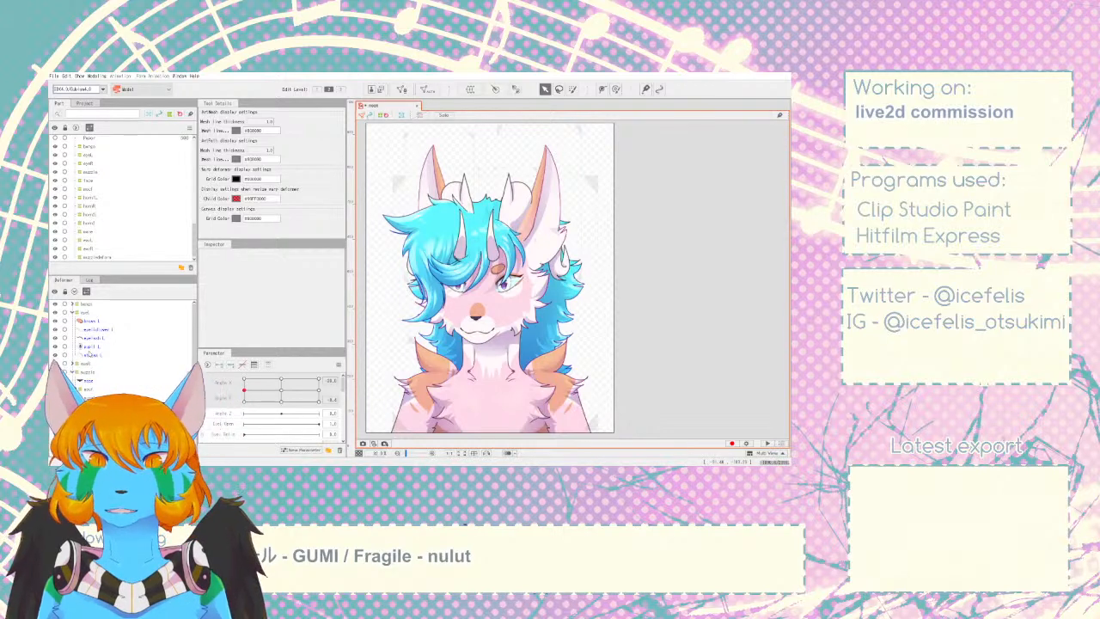
{"action": "left_click", "coordinate": [86, 313]}
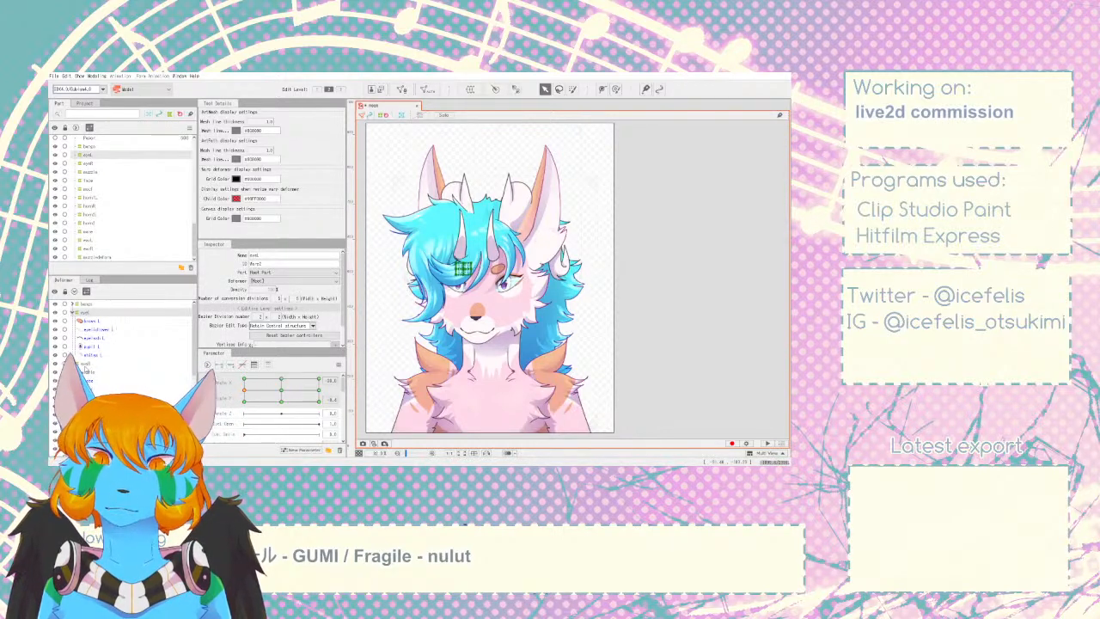
{"action": "left_click", "coordinate": [84, 363]}
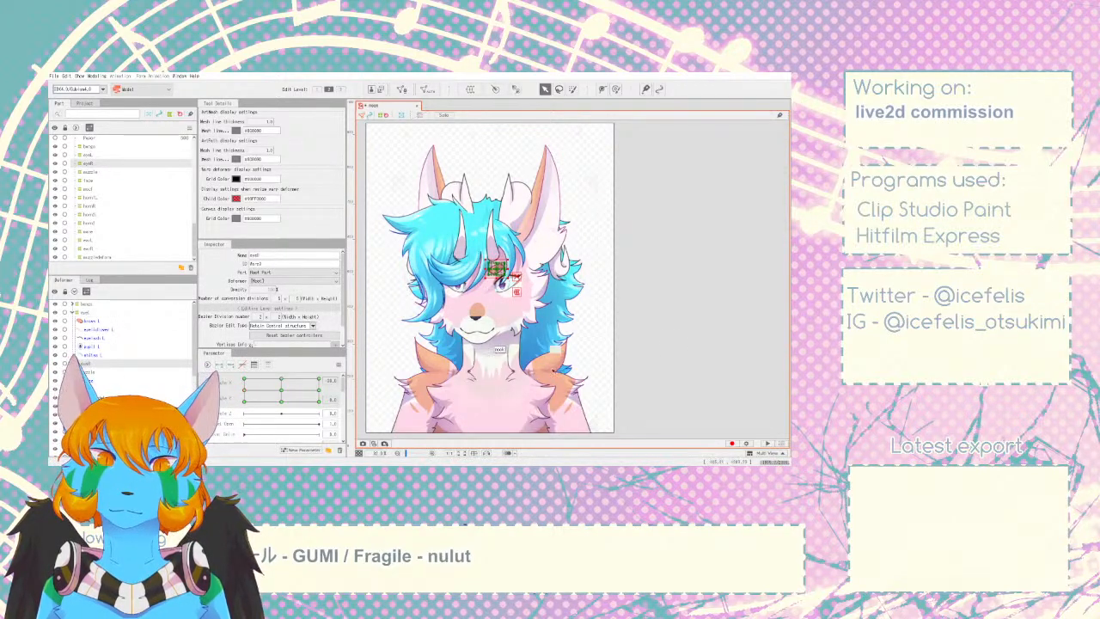
{"action": "left_click", "coordinate": [690, 359]}
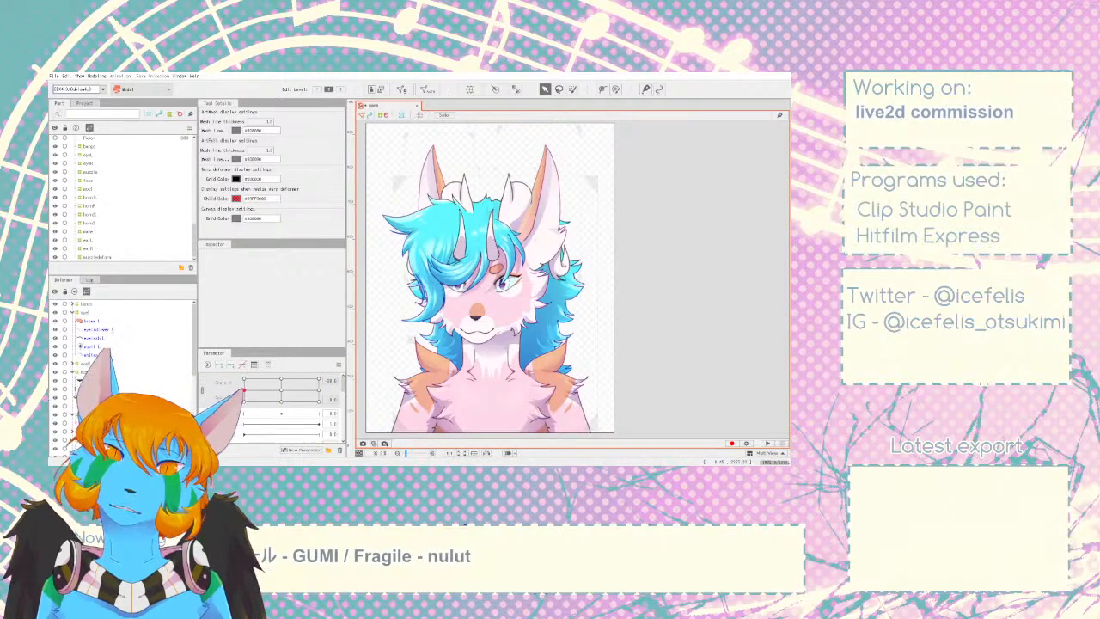
{"action": "left_click", "coordinate": [84, 364]}
{"action": "left_click", "coordinate": [674, 364]}
{"action": "mouse_move", "coordinate": [258, 392]}
{"action": "left_mouse_down"}
{"action": "mouse_move", "coordinate": [282, 392]}
{"action": "mouse_move", "coordinate": [245, 391]}
{"action": "left_mouse_up"}
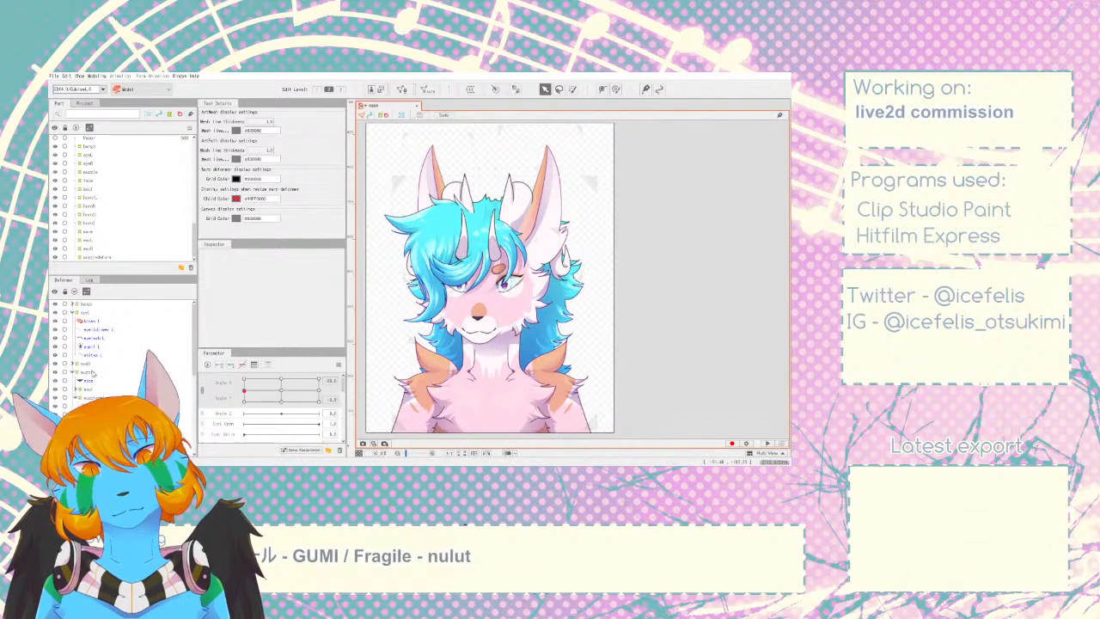
- Shift the centre of the face warp deformer slightly left at the Angle X -30 key
{"action": "left_click", "coordinate": [88, 372]}
{"action": "left_click", "coordinate": [90, 180]}
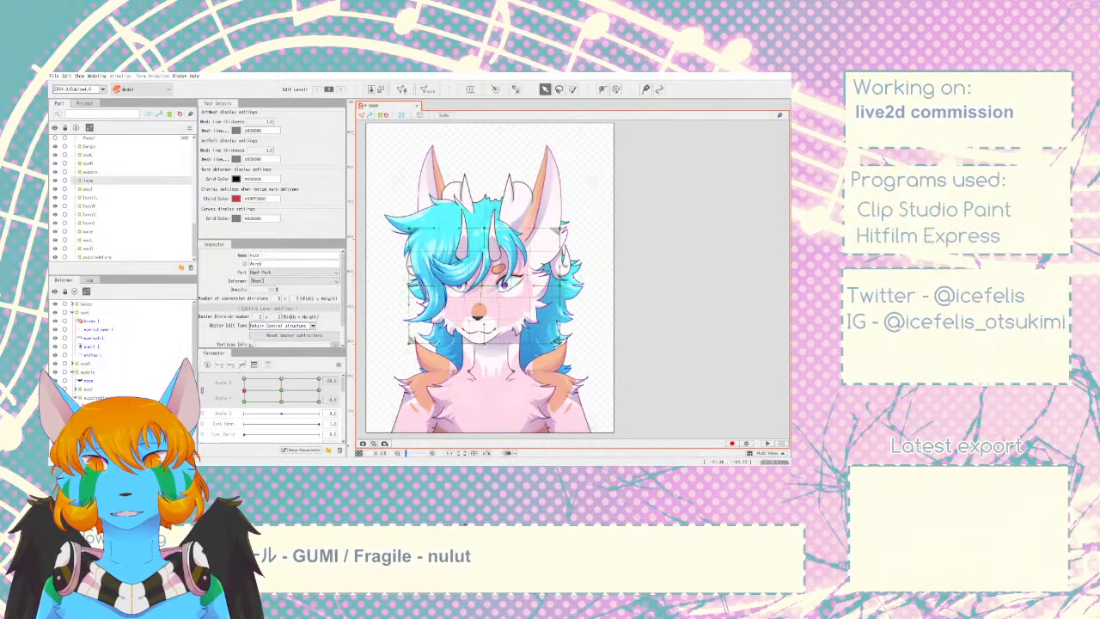
{"action": "scroll", "coordinate": [464, 289], "scroll_direction": "up", "scroll_amount": 5}
{"action": "left_click_drag", "start_coordinate": [585, 292], "coordinate": [579, 292]}
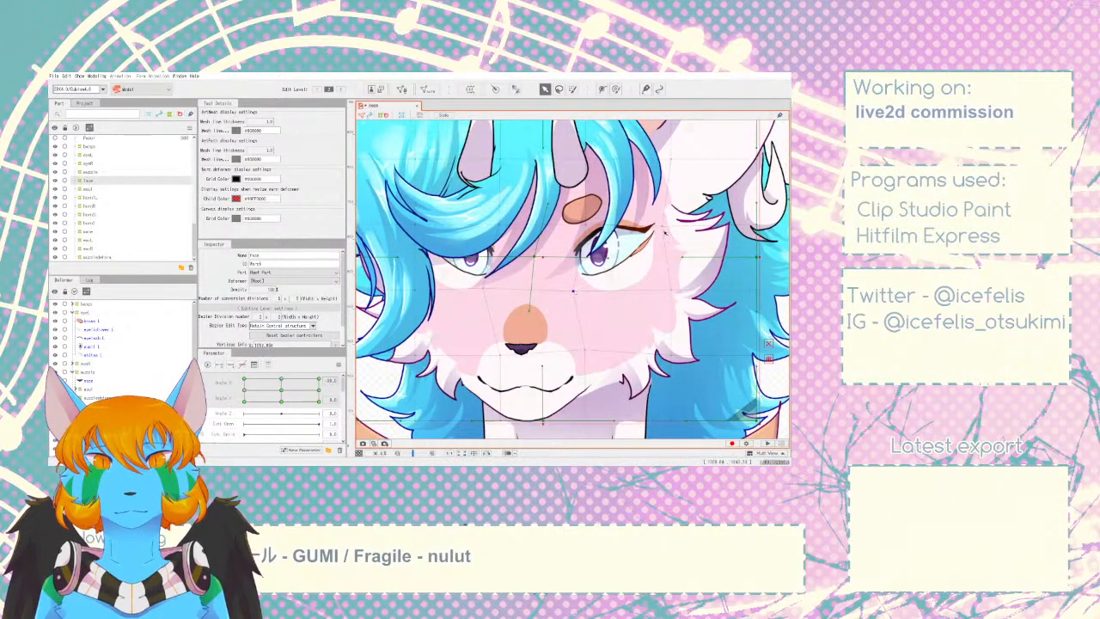
{"action": "scroll", "coordinate": [663, 229], "scroll_direction": "down", "scroll_amount": 5}
{"action": "left_click", "coordinate": [388, 356]}
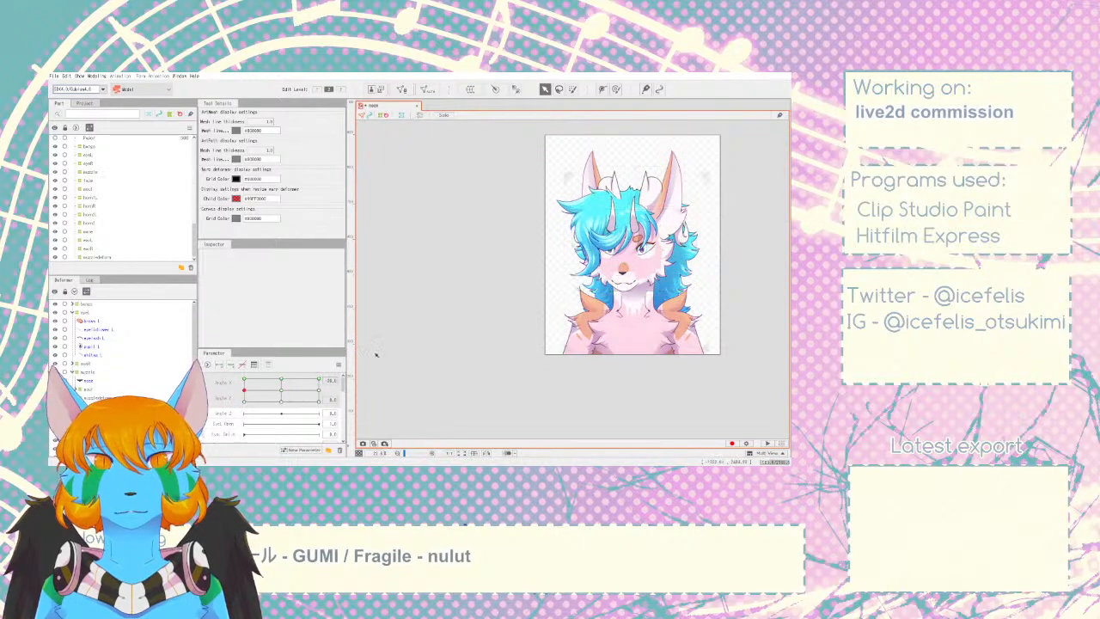
- Set Angle X to 30, select the face deformer and hide the four items under the bangs deformer
{"action": "left_click_drag", "start_coordinate": [251, 394], "coordinate": [316, 391]}
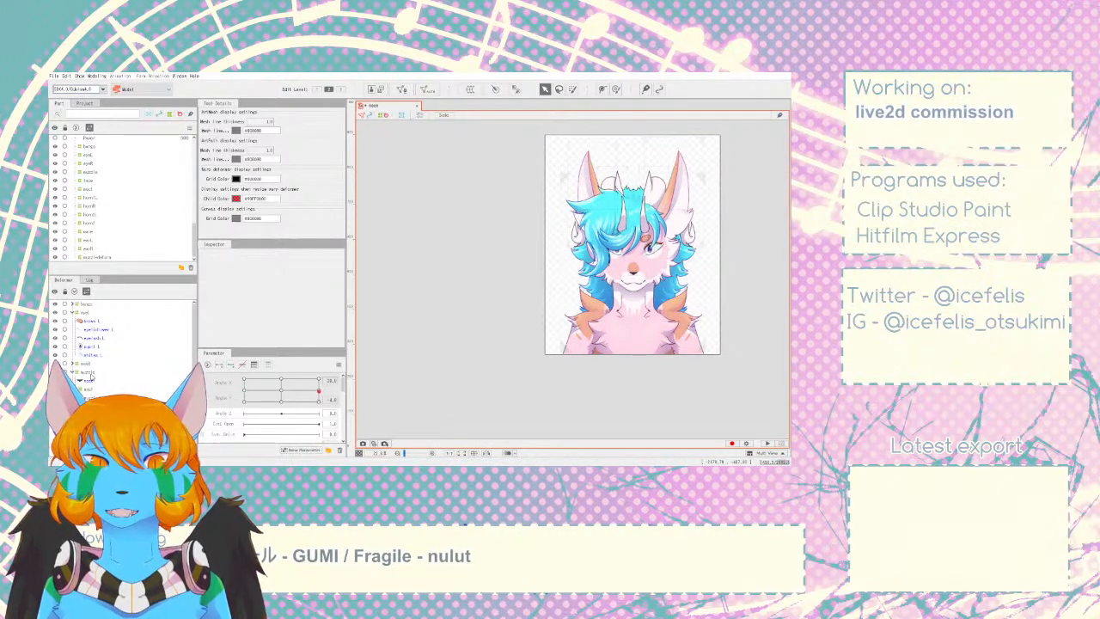
{"action": "left_click", "coordinate": [89, 373]}
{"action": "left_click", "coordinate": [88, 181]}
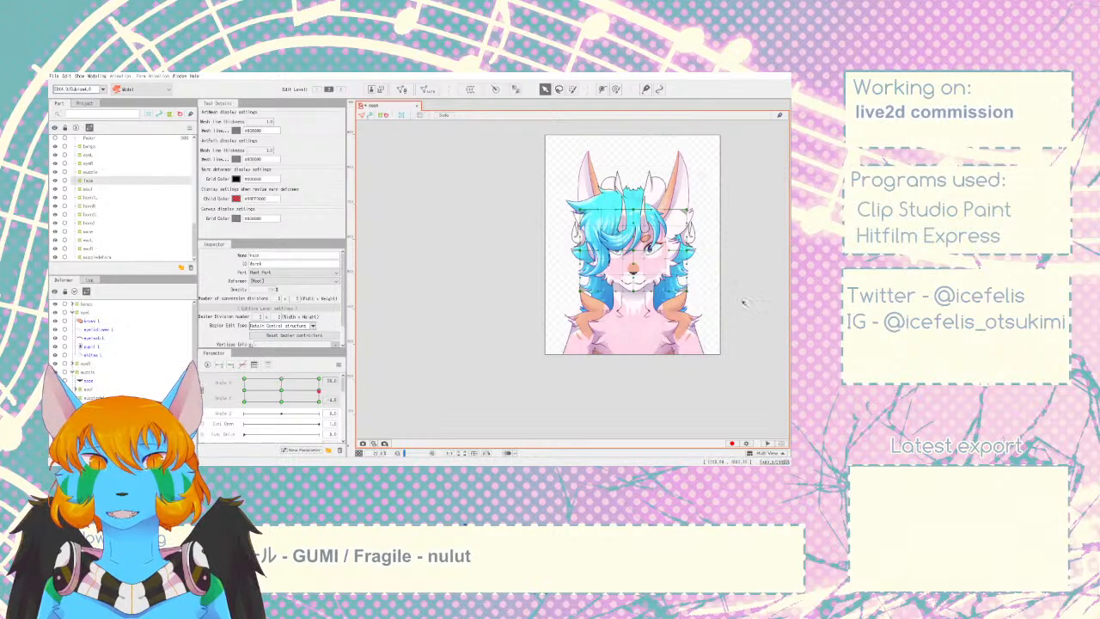
{"action": "left_click", "coordinate": [73, 304]}
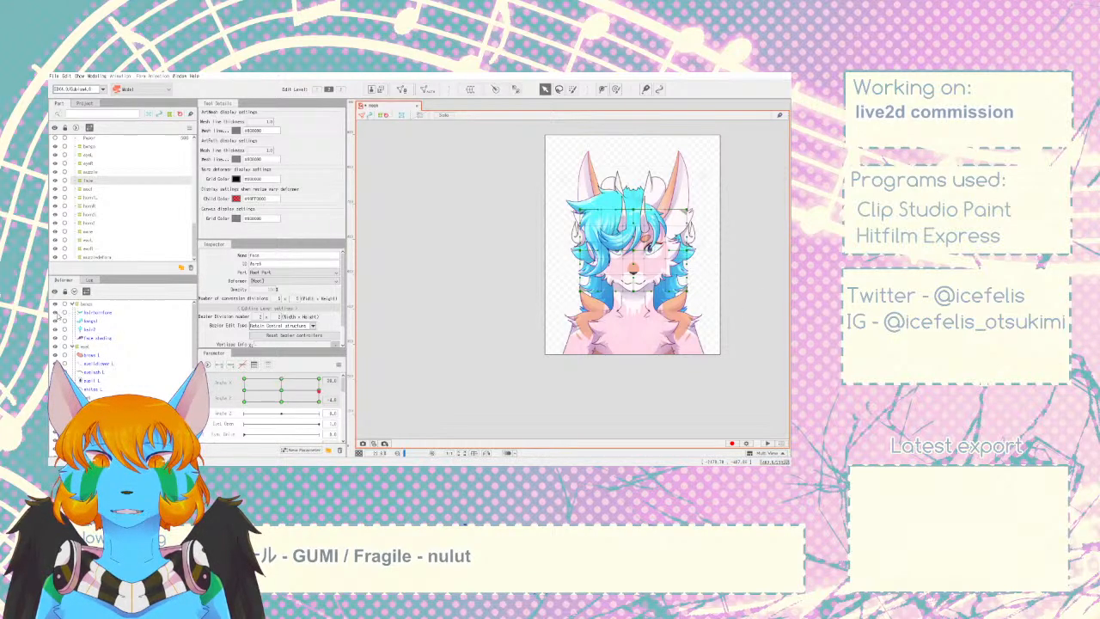
{"action": "left_click_drag", "start_coordinate": [56, 312], "coordinate": [57, 337]}
{"action": "scroll", "coordinate": [692, 297], "scroll_direction": "up", "scroll_amount": 3}
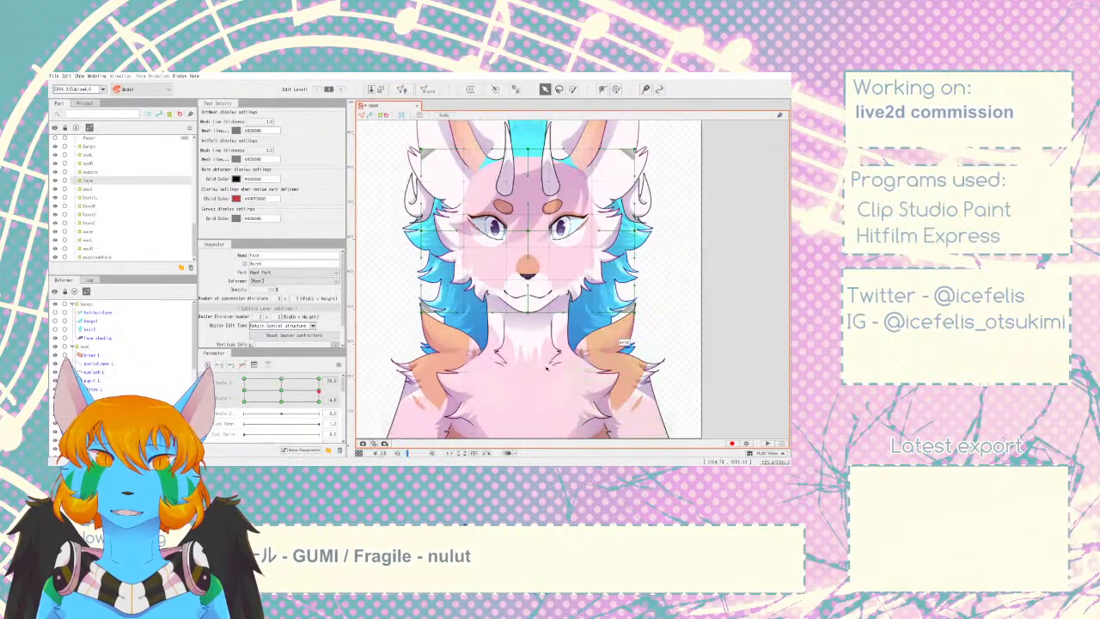
- Set Angle Y to 0 and move the face deformer slightly right at the Angle X 30 key
{"action": "left_click_drag", "start_coordinate": [319, 392], "coordinate": [318, 389]}
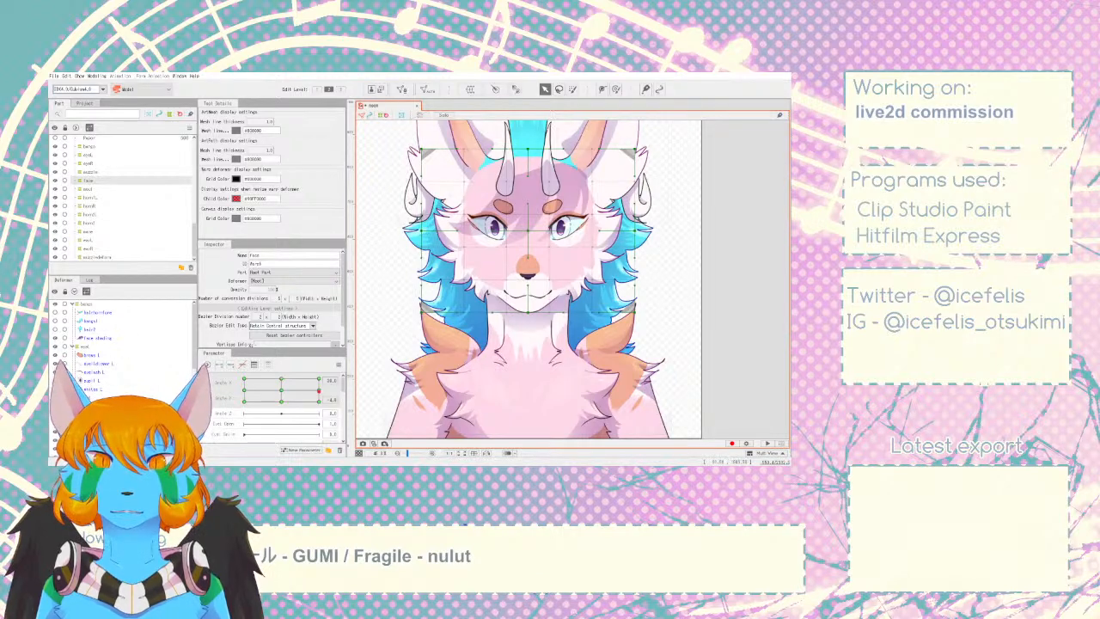
{"action": "left_click_drag", "start_coordinate": [527, 231], "coordinate": [538, 230]}
{"action": "mouse_move", "coordinate": [319, 389]}
{"action": "left_mouse_down"}
{"action": "mouse_move", "coordinate": [237, 392]}
{"action": "mouse_move", "coordinate": [320, 390]}
{"action": "left_mouse_up"}
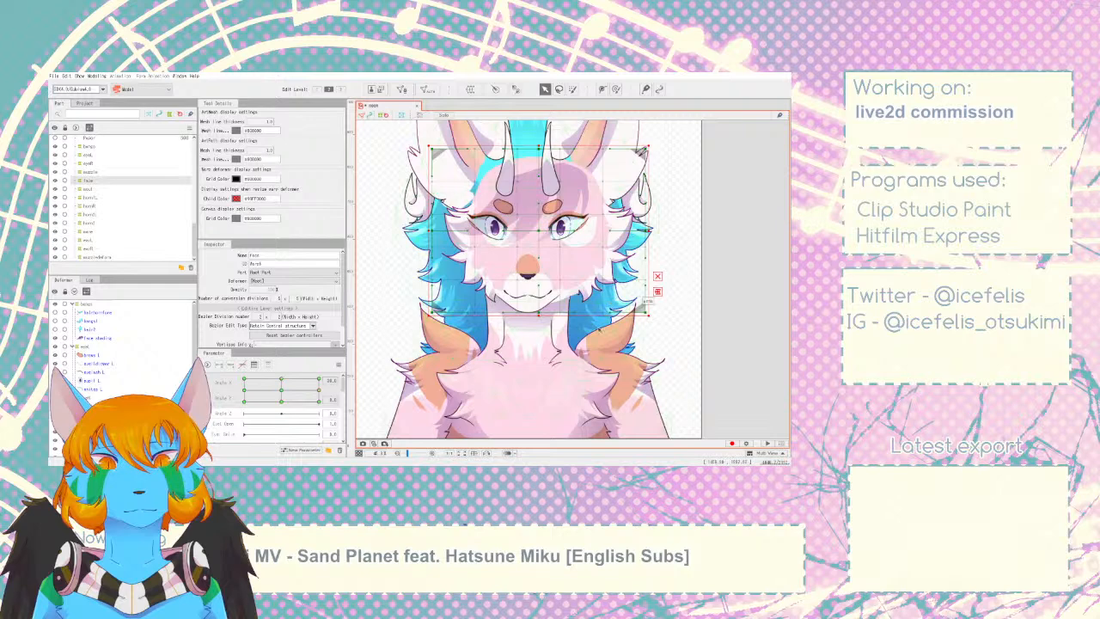
- Nudge the muzzle deformer right at the Angle X 30 key and preview the head turn across Angle X
{"action": "left_click", "coordinate": [98, 257]}
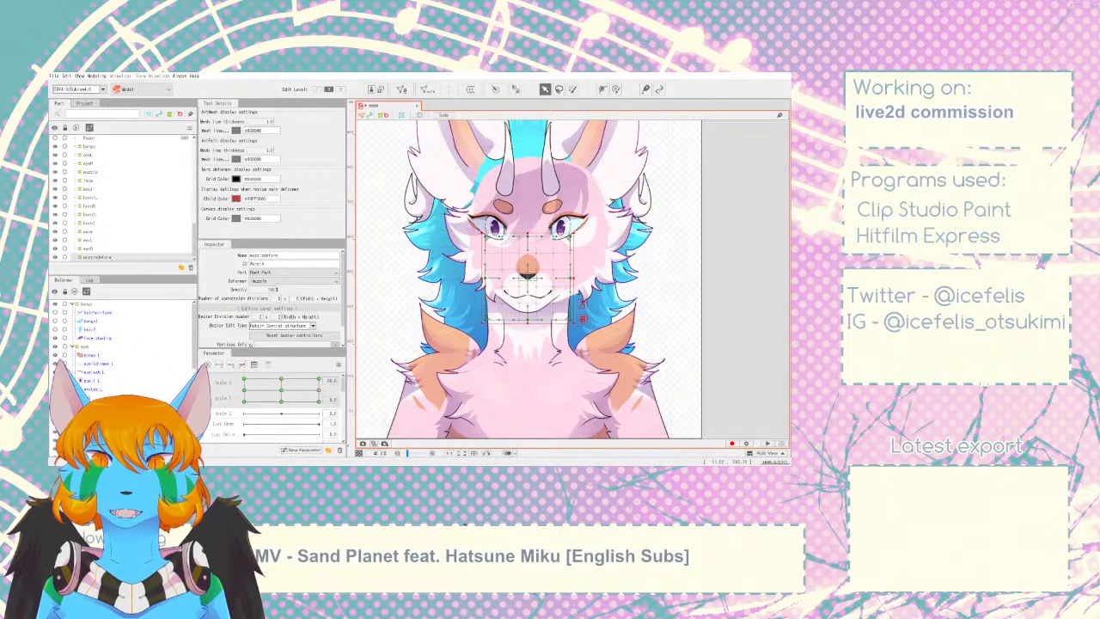
{"action": "left_click", "coordinate": [90, 172]}
{"action": "key", "text": "Right"}
{"action": "key", "text": "Right"}
{"action": "key", "text": "Right"}
{"action": "key", "text": "Right"}
{"action": "key", "text": "Right"}
{"action": "key", "text": "Right"}
{"action": "key", "text": "Right"}
{"action": "key", "text": "Right"}
{"action": "key", "text": "Right"}
{"action": "key", "text": "Right"}
{"action": "key", "text": "Right"}
{"action": "key", "text": "Right"}
{"action": "key", "text": "Right"}
{"action": "key", "text": "Right"}
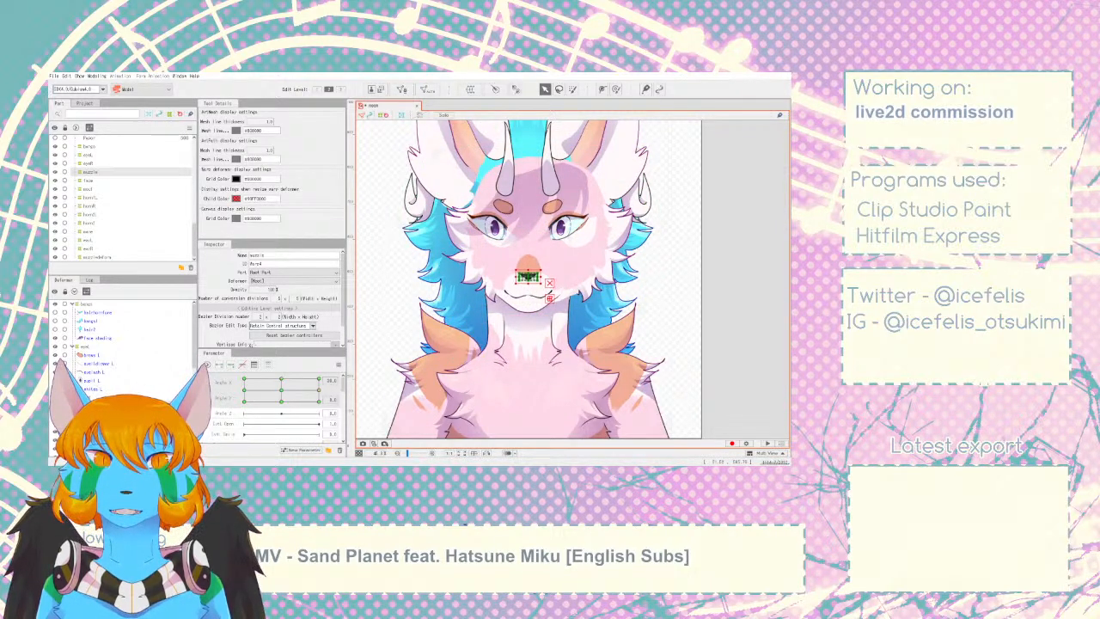
{"action": "key", "text": "Right"}
{"action": "key", "text": "Right"}
{"action": "key", "text": "Right"}
{"action": "key", "text": "Right"}
{"action": "key", "text": "Right"}
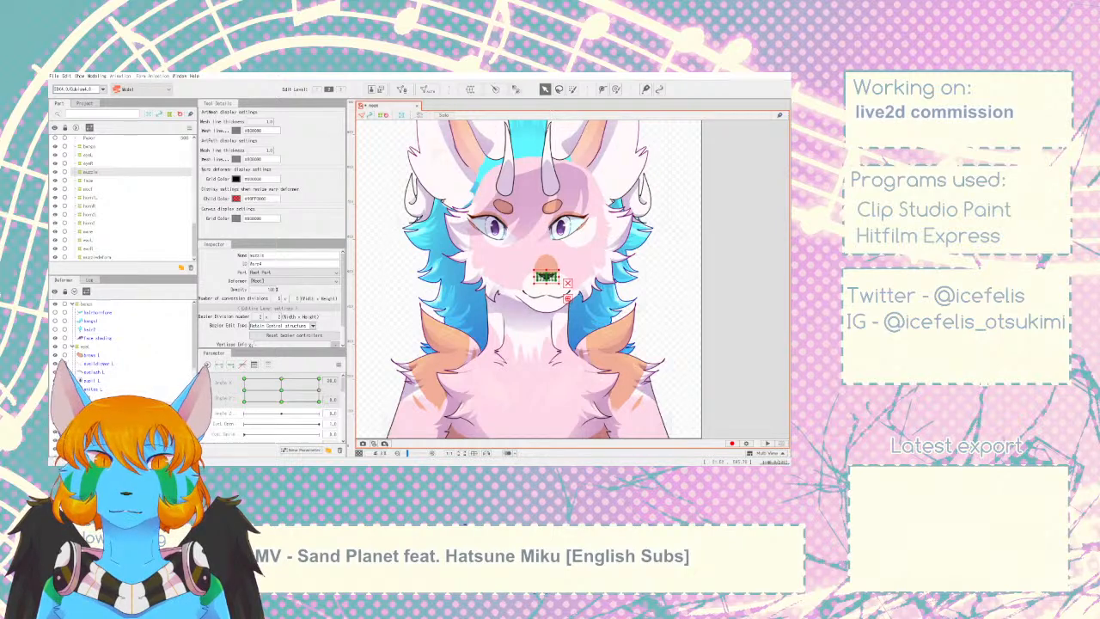
{"action": "left_click_drag", "start_coordinate": [319, 389], "coordinate": [341, 389]}
{"action": "left_click_drag", "start_coordinate": [246, 391], "coordinate": [318, 391]}
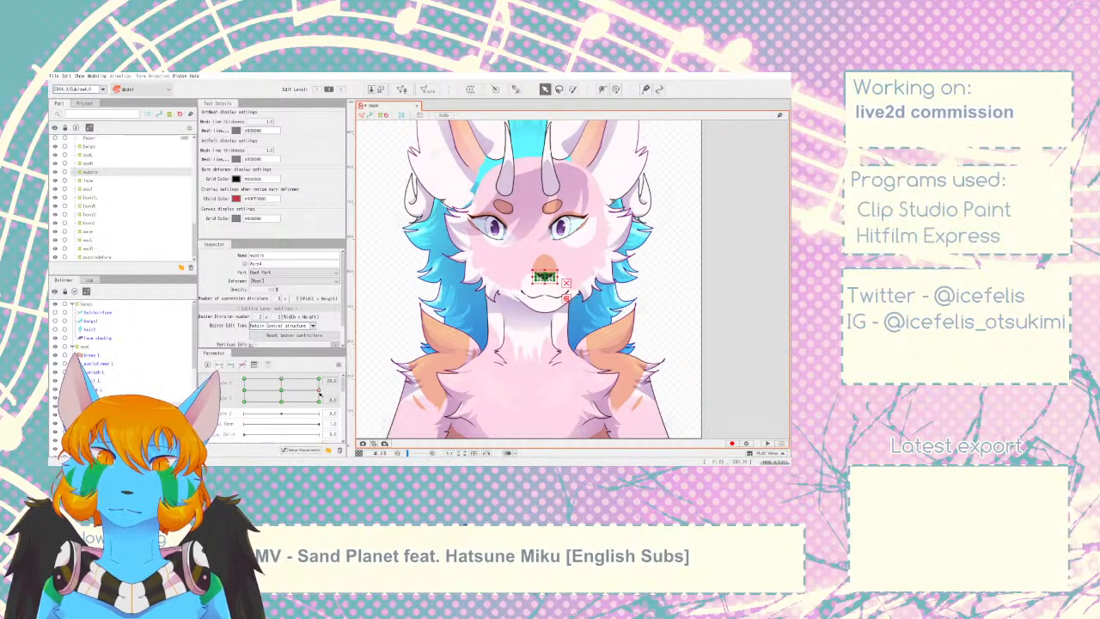
{"action": "left_click_drag", "start_coordinate": [244, 391], "coordinate": [318, 392]}
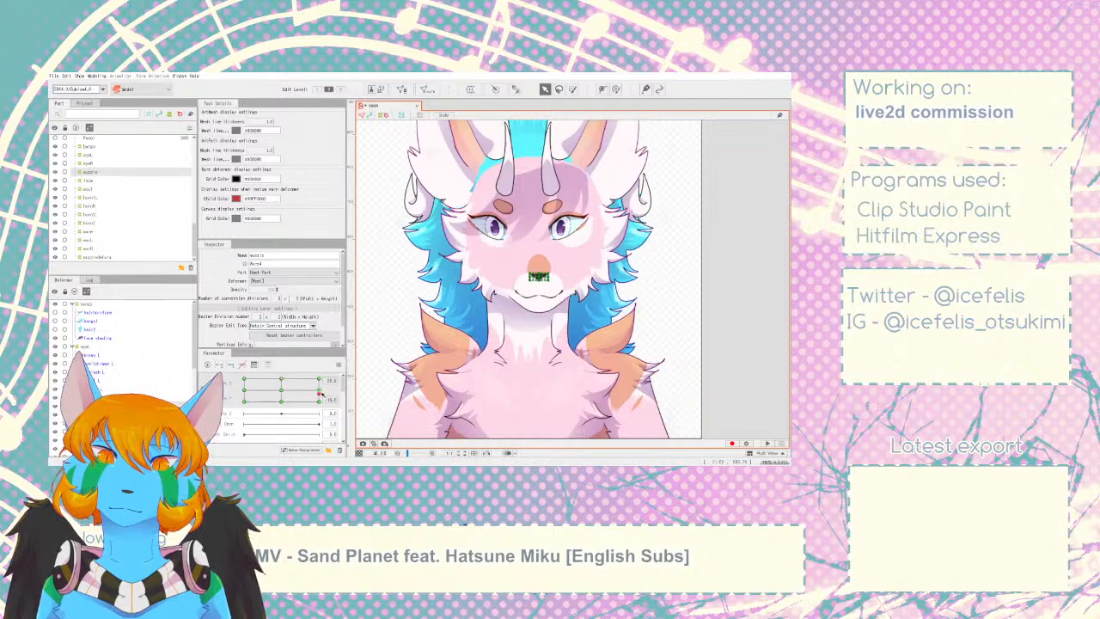
- Nudge the eyeL deformer to the right at the Angle X 30 key
{"action": "left_click", "coordinate": [76, 347]}
{"action": "key", "text": "Right"}
{"action": "key", "text": "Right"}
{"action": "key", "text": "Right"}
- Nudge the eyeR deformer to the right at Angle X 30 to follow the other eye
{"action": "left_click", "coordinate": [86, 398]}
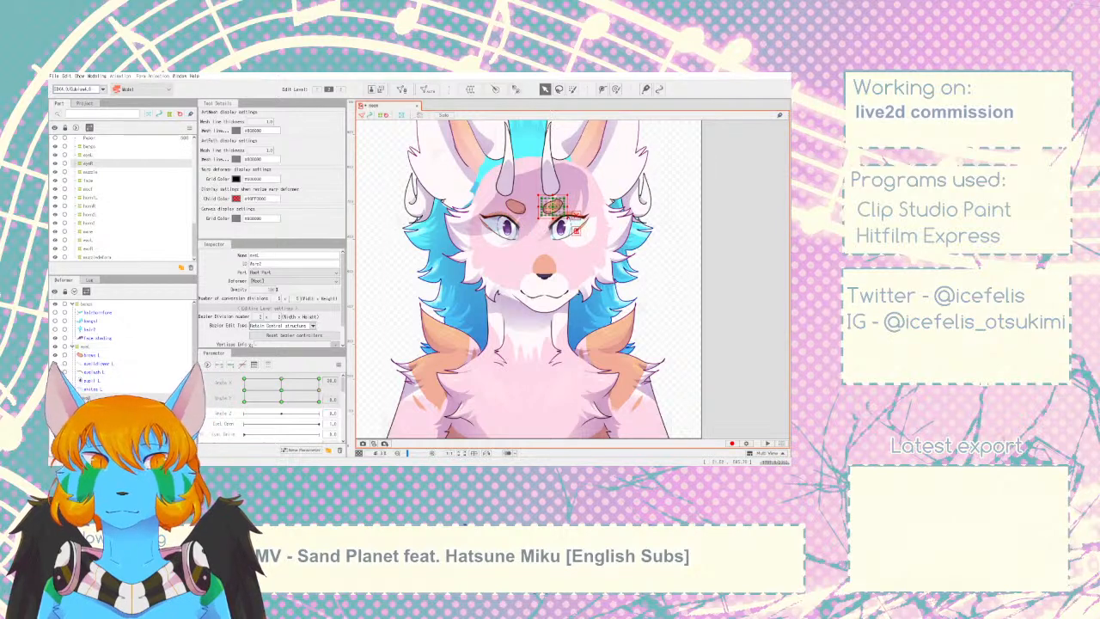
{"action": "key", "text": "Right"}
{"action": "key", "text": "Right"}
{"action": "key", "text": "Right"}
{"action": "key", "text": "Right"}
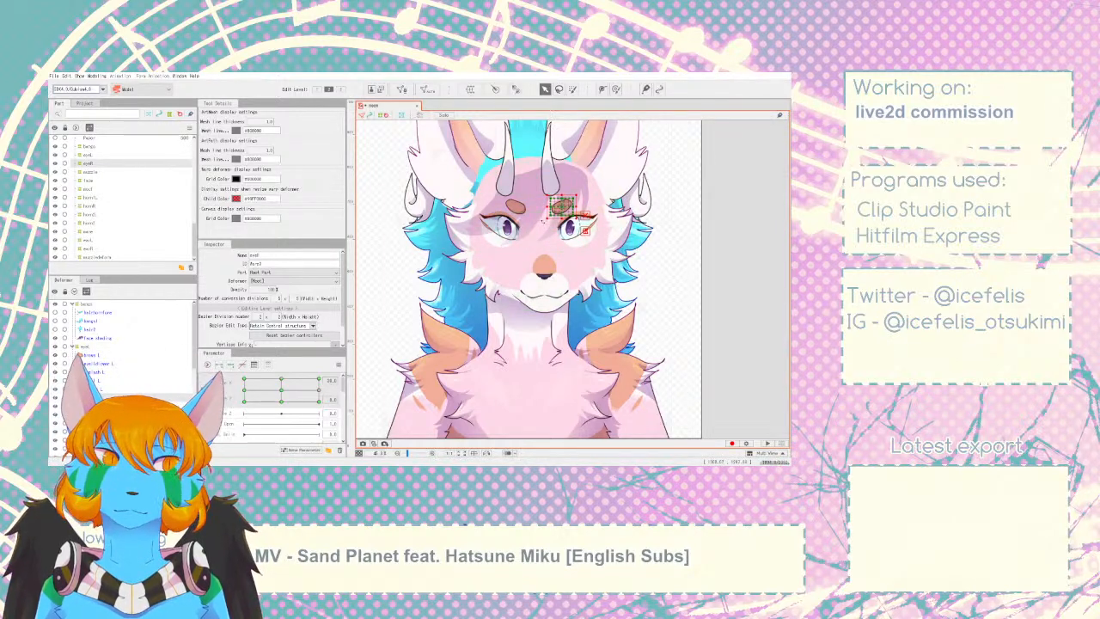
{"action": "key", "text": "Right"}
{"action": "key", "text": "Right"}
{"action": "key", "text": "Right"}
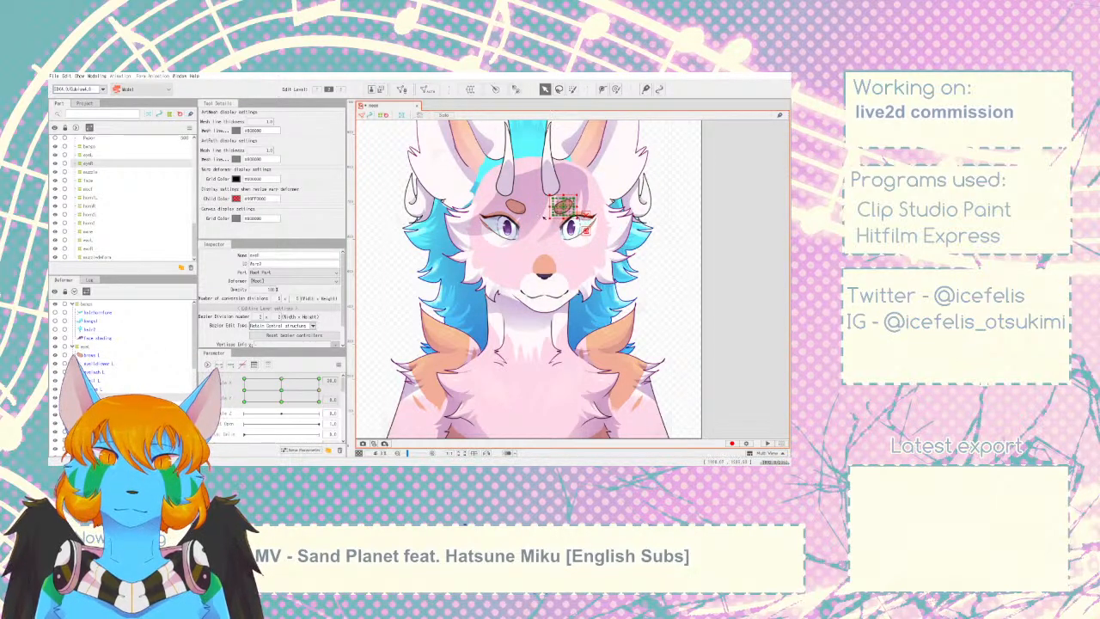
- Nudge the eyeL deformer further right, then select eyeR and preview the eyes around Angle X 30
{"action": "left_click", "coordinate": [85, 347]}
{"action": "key", "text": "Right"}
{"action": "key", "text": "Right"}
{"action": "scroll", "coordinate": [506, 311], "scroll_direction": "down", "scroll_amount": 3}
{"action": "scroll", "coordinate": [503, 309], "scroll_direction": "up", "scroll_amount": 3}
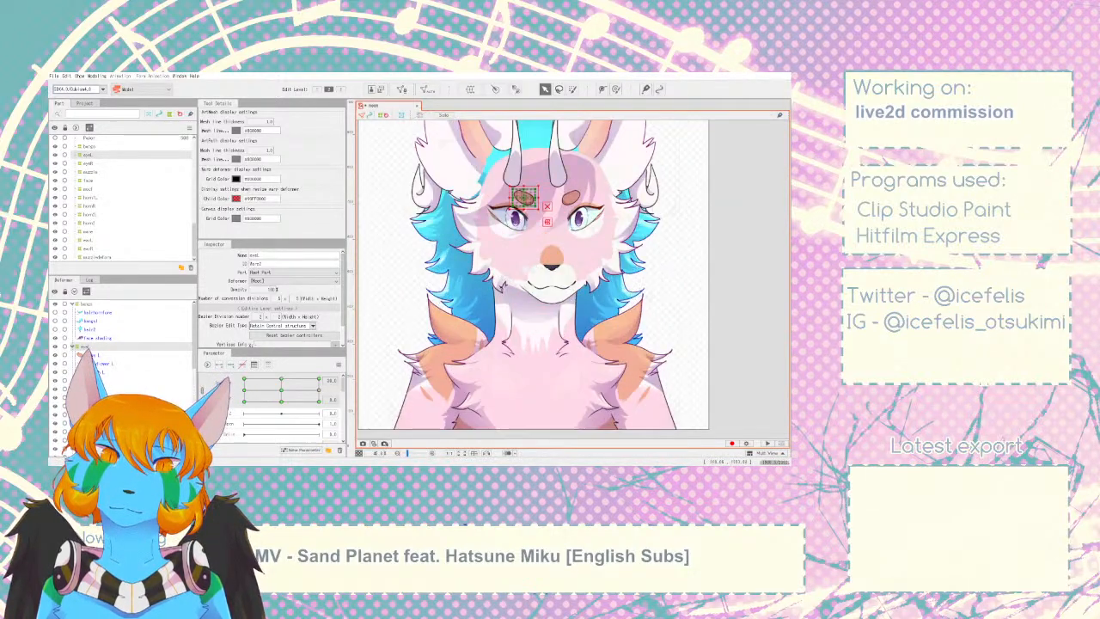
{"action": "left_click", "coordinate": [85, 398]}
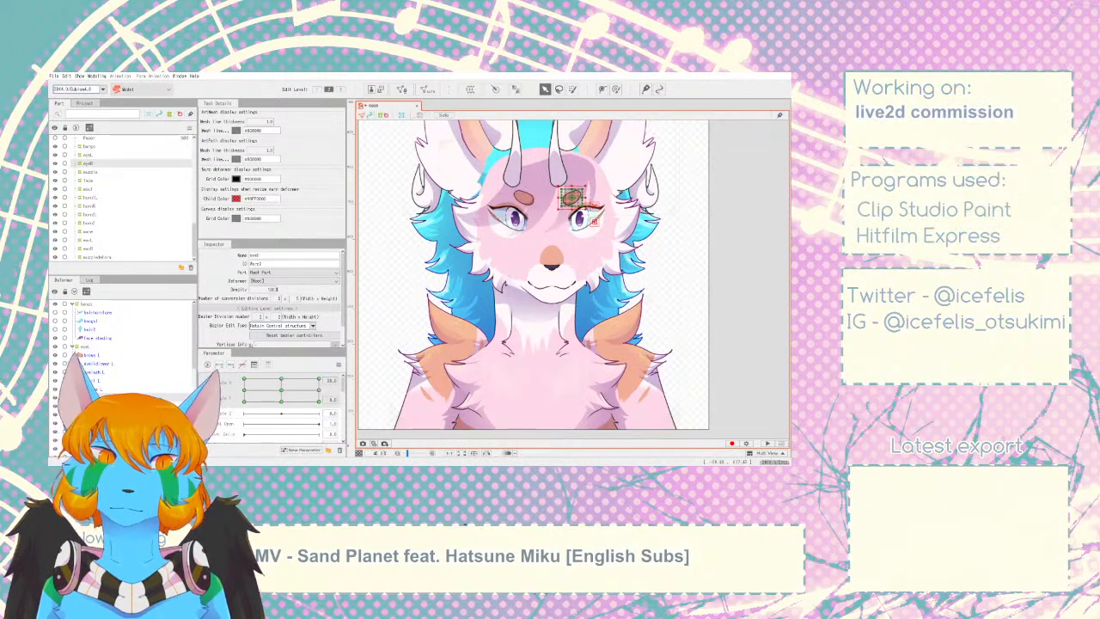
{"action": "mouse_move", "coordinate": [316, 391]}
{"action": "left_mouse_down"}
{"action": "mouse_move", "coordinate": [223, 394]}
{"action": "mouse_move", "coordinate": [320, 390]}
{"action": "mouse_move", "coordinate": [247, 387]}
{"action": "mouse_move", "coordinate": [317, 391]}
{"action": "mouse_move", "coordinate": [250, 392]}
{"action": "mouse_move", "coordinate": [314, 380]}
{"action": "mouse_move", "coordinate": [319, 391]}
{"action": "left_mouse_up"}
- Select the nose and mouth around the muzzle, and preview the head turn at the positive end of Angle X
{"action": "left_click", "coordinate": [538, 265]}
{"action": "left_click", "coordinate": [538, 265]}
{"action": "left_click", "coordinate": [538, 332]}
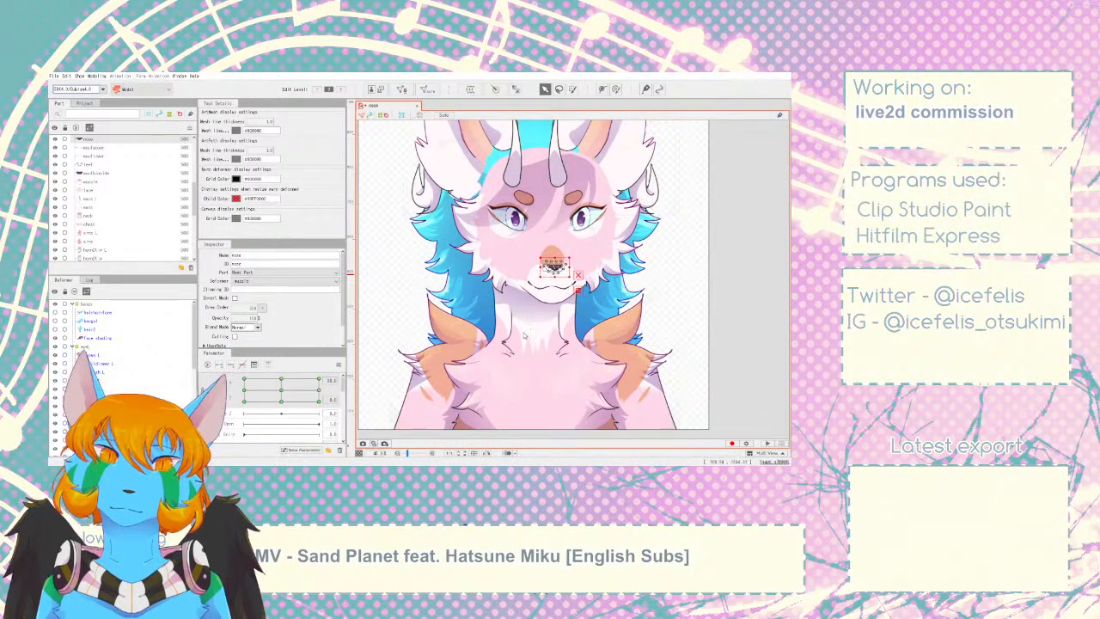
{"action": "left_click", "coordinate": [582, 283]}
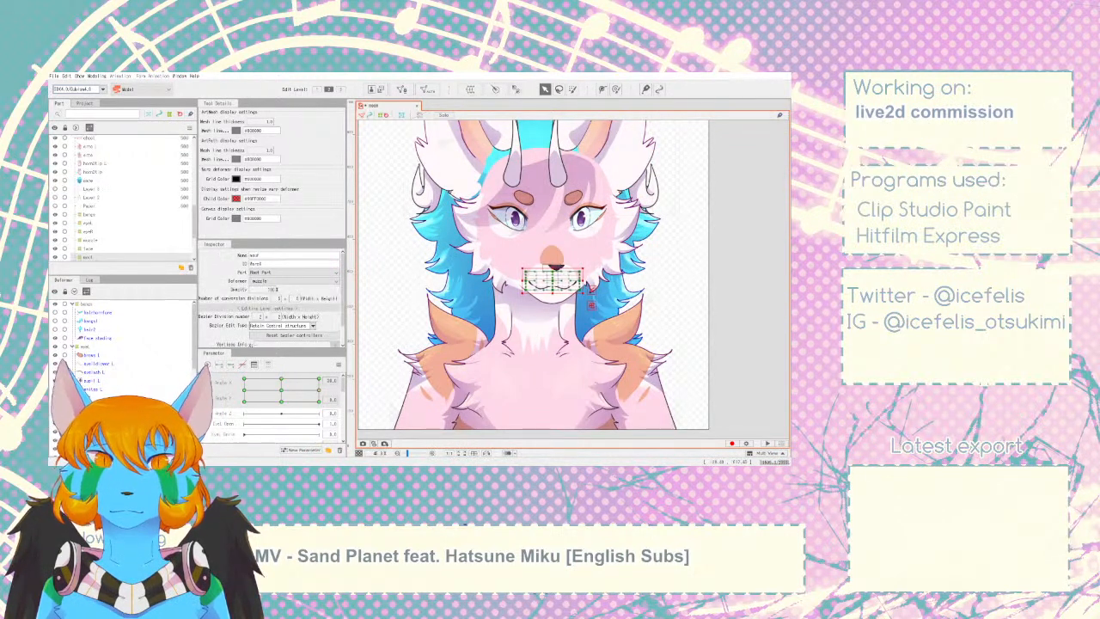
{"action": "scroll", "coordinate": [582, 286], "scroll_direction": "up", "scroll_amount": 3}
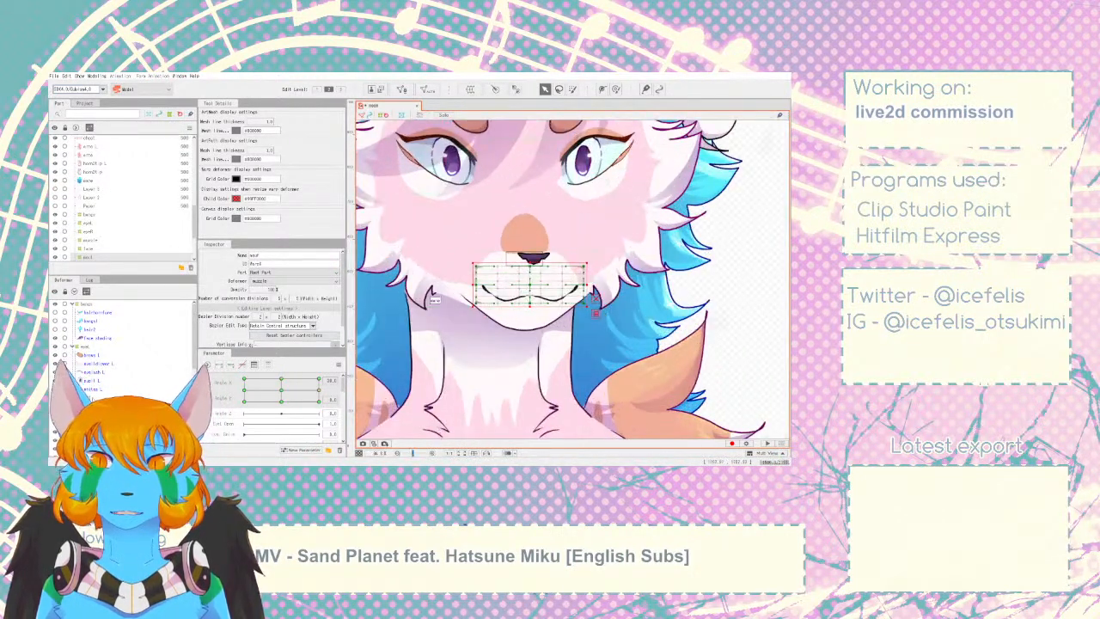
{"action": "scroll", "coordinate": [592, 301], "scroll_direction": "down", "scroll_amount": 6}
{"action": "left_click", "coordinate": [508, 343]}
{"action": "left_click_drag", "start_coordinate": [318, 390], "coordinate": [350, 389]}
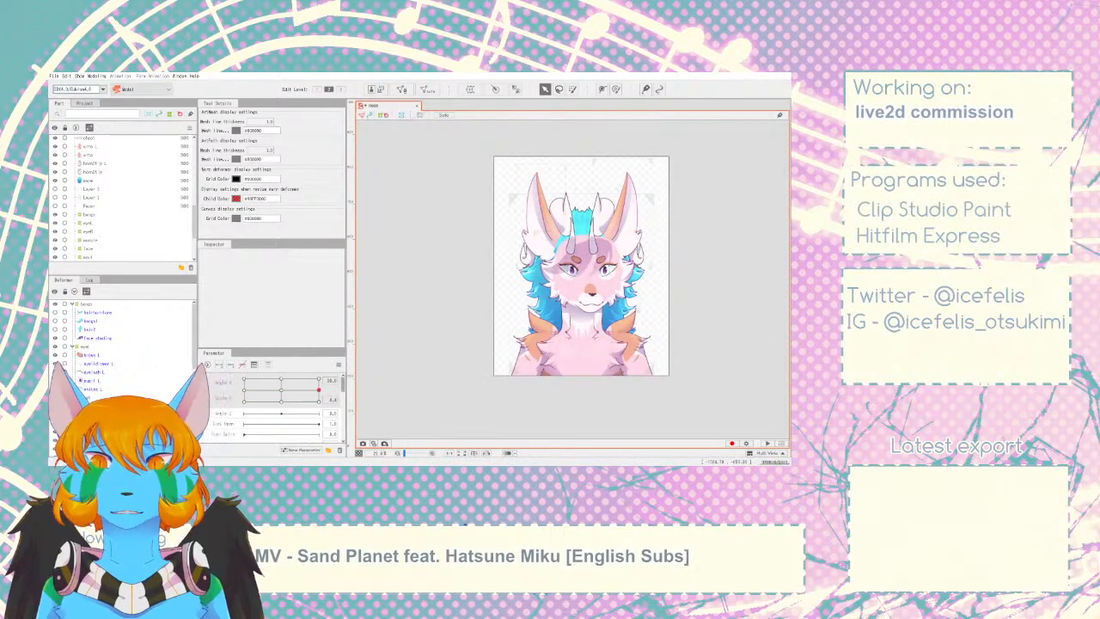
- Adjust the muzzledeform warp deformer around the mouth at Angle X 30, and check the mouth in the head turn
{"action": "left_click", "coordinate": [590, 295]}
{"action": "left_click", "coordinate": [591, 296]}
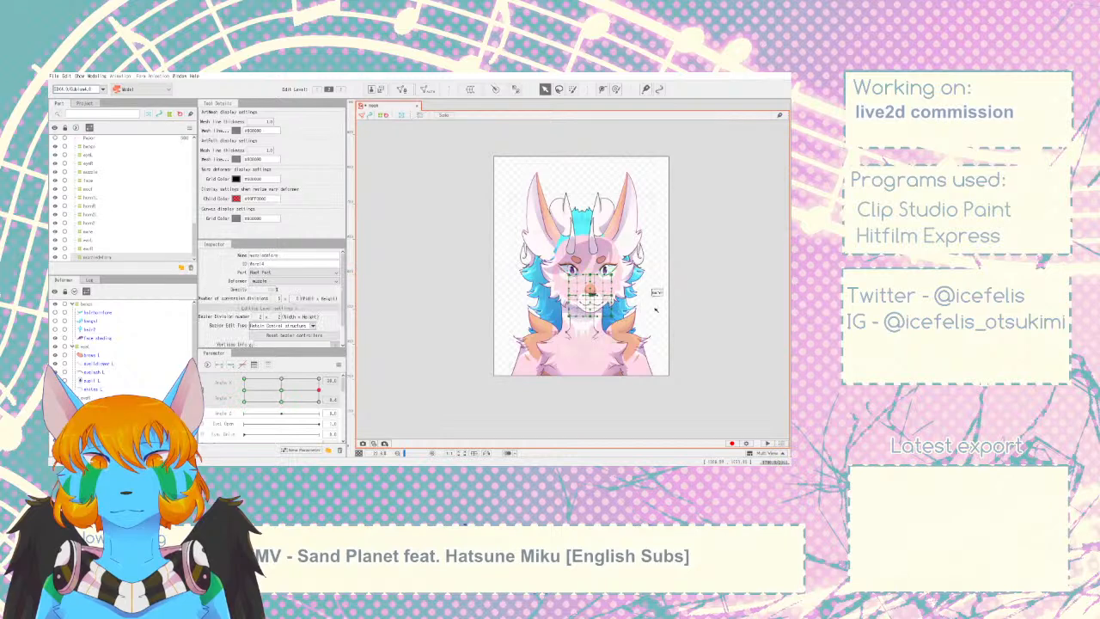
{"action": "scroll", "coordinate": [632, 301], "scroll_direction": "up", "scroll_amount": 5}
{"action": "scroll", "coordinate": [532, 266], "scroll_direction": "up", "scroll_amount": 4}
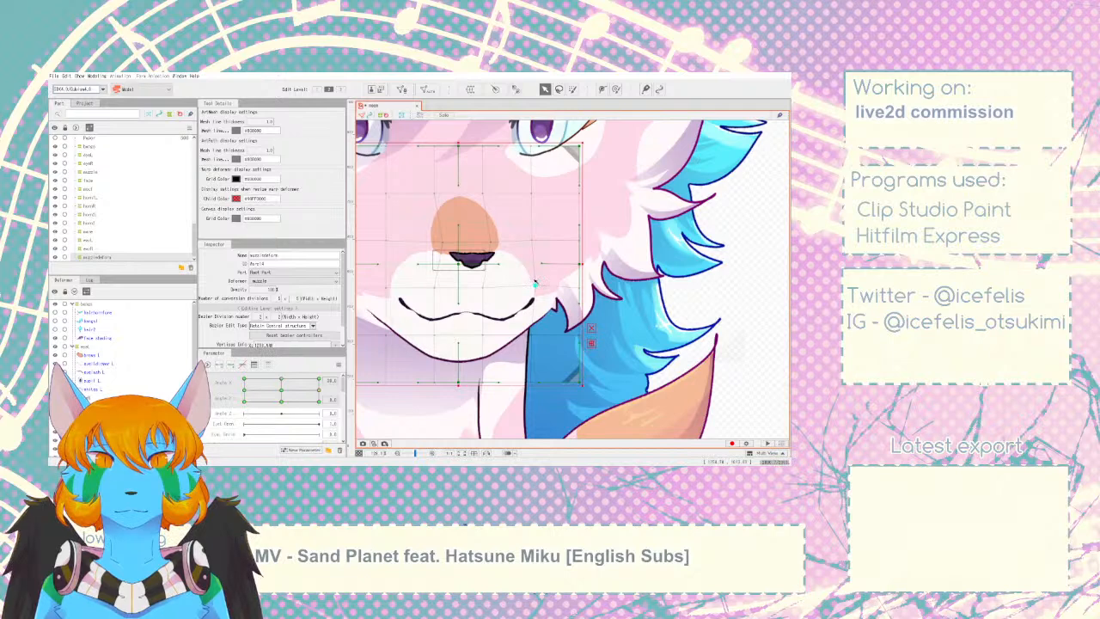
{"action": "scroll", "coordinate": [536, 283], "scroll_direction": "down", "scroll_amount": 8}
{"action": "left_click", "coordinate": [680, 293]}
{"action": "left_click_drag", "start_coordinate": [319, 389], "coordinate": [349, 392]}
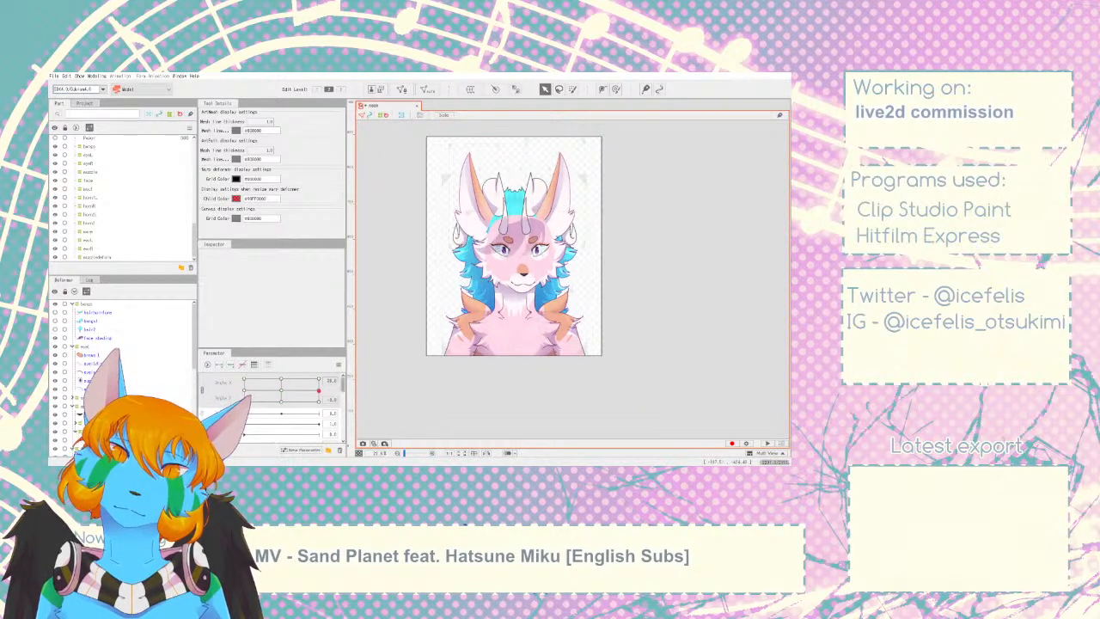
{"action": "left_click", "coordinate": [521, 281]}
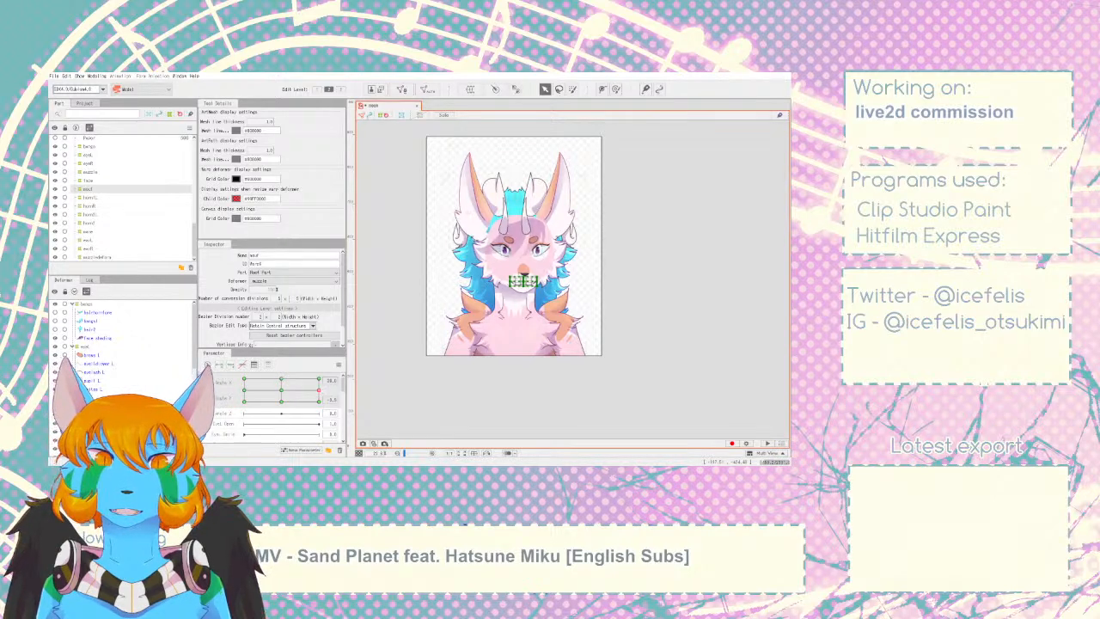
{"action": "left_click", "coordinate": [508, 398]}
{"action": "mouse_move", "coordinate": [318, 401]}
{"action": "left_mouse_down"}
{"action": "mouse_move", "coordinate": [296, 394]}
{"action": "mouse_move", "coordinate": [335, 390]}
{"action": "left_mouse_up"}
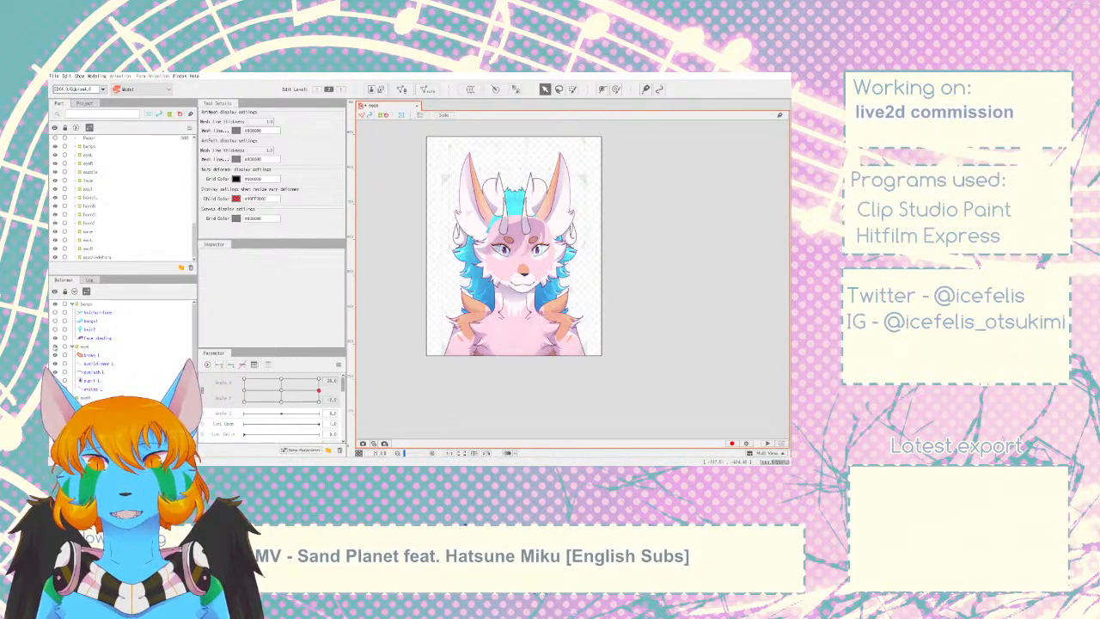
- Show the bangs and shift the bangs deformer slightly right at the Angle X 30 key
{"action": "left_click", "coordinate": [85, 304]}
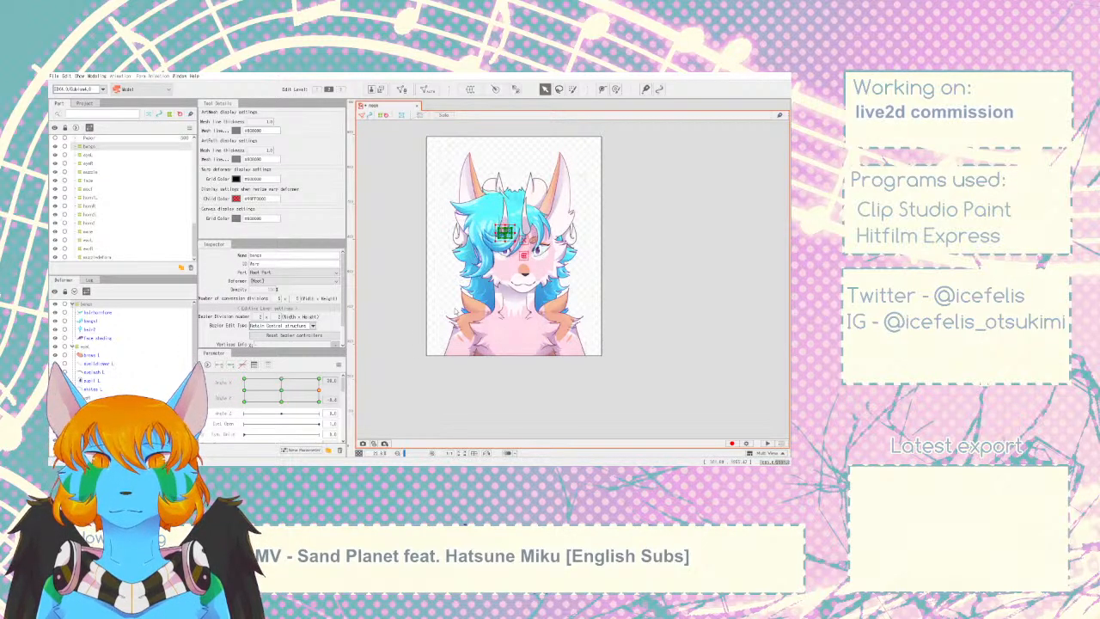
{"action": "left_click_drag", "start_coordinate": [318, 390], "coordinate": [359, 392]}
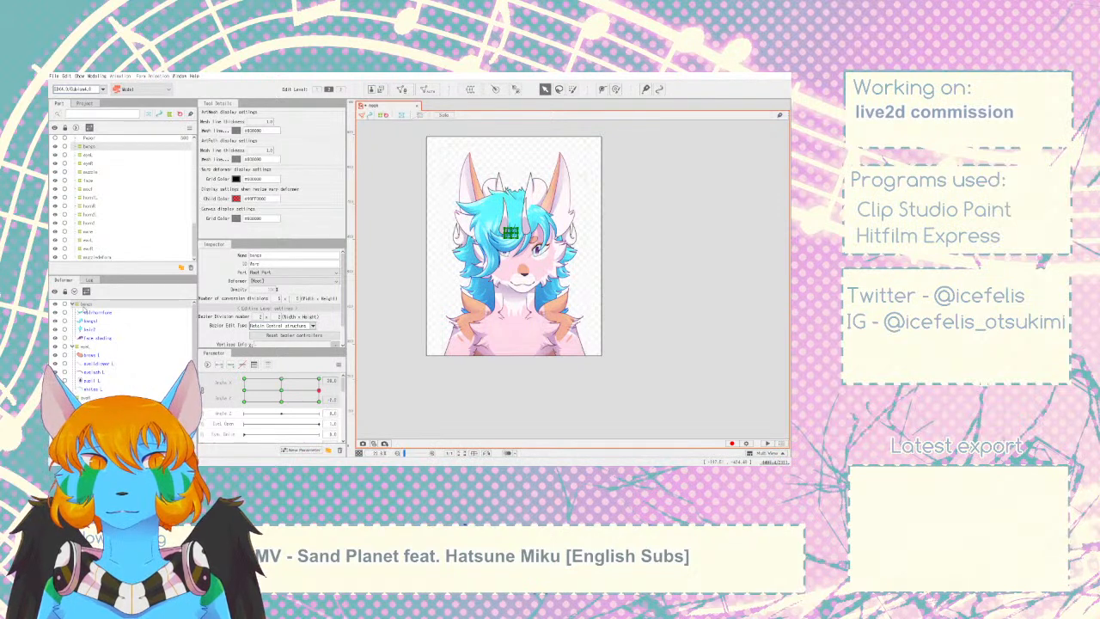
{"action": "left_click", "coordinate": [74, 312]}
{"action": "left_click", "coordinate": [75, 319]}
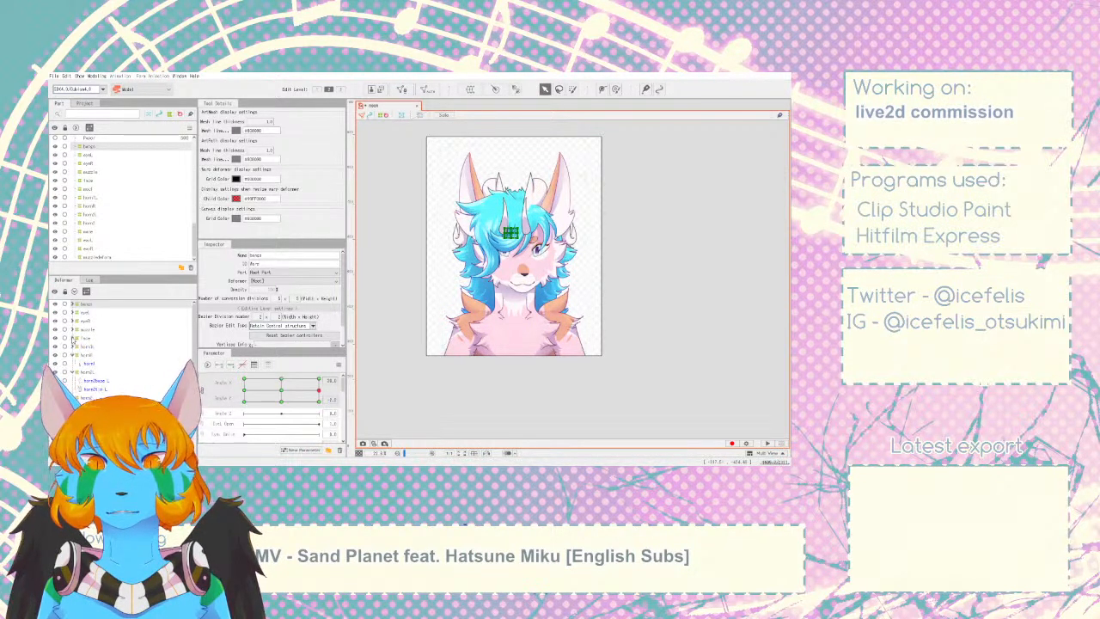
- Nudge the hornL deformer right at the Angle X 30 key, then slightly back to the left
{"action": "left_click", "coordinate": [85, 346]}
{"action": "key", "text": "Right"}
{"action": "key", "text": "Right"}
{"action": "key", "text": "Right"}
{"action": "key", "text": "Right"}
{"action": "key", "text": "Right"}
{"action": "key", "text": "Right"}
{"action": "key", "text": "Right"}
{"action": "key", "text": "Right"}
{"action": "key", "text": "Right"}
{"action": "key", "text": "Right"}
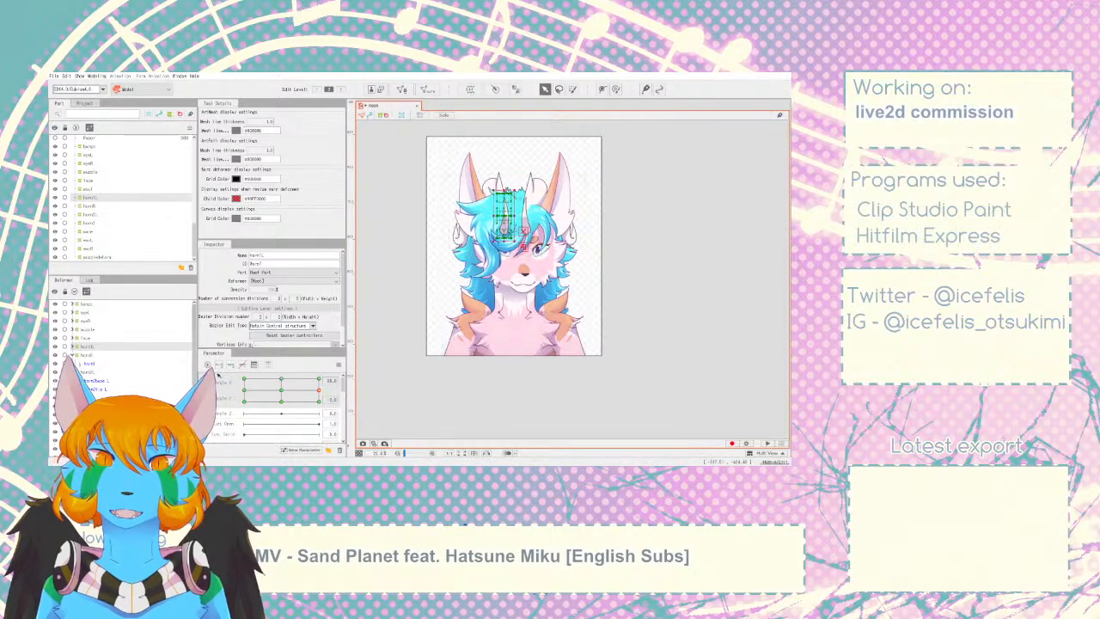
{"action": "key", "text": "Left"}
{"action": "key", "text": "Left"}
{"action": "key", "text": "Left"}
{"action": "key", "text": "Left"}
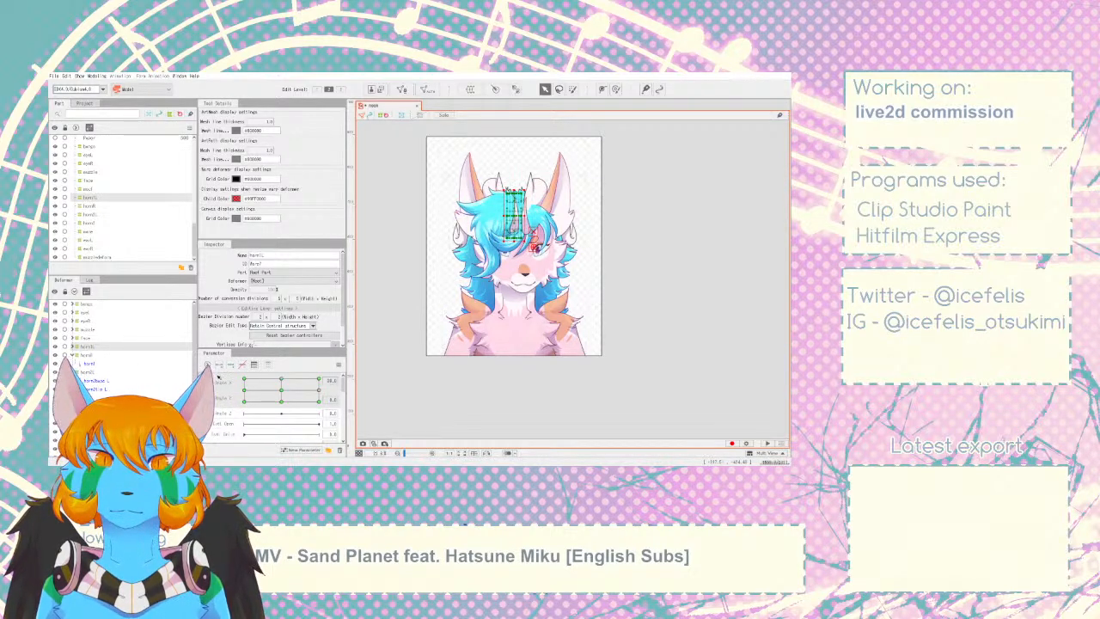
{"action": "key", "text": "Left"}
- Nudge the hornR deformer right at the Angle X 30 key and preview the turn
{"action": "left_click", "coordinate": [88, 372]}
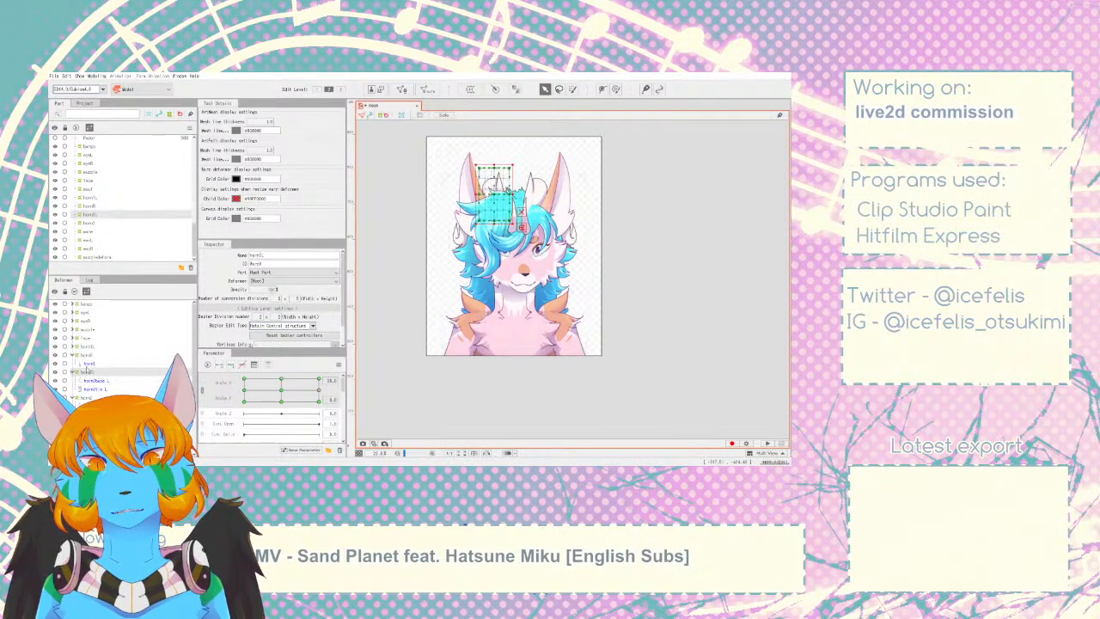
{"action": "left_click", "coordinate": [86, 355]}
{"action": "key", "text": "Right"}
{"action": "key", "text": "Right"}
{"action": "key", "text": "Right"}
{"action": "key", "text": "Right"}
{"action": "key", "text": "Right"}
{"action": "key", "text": "Right"}
{"action": "key", "text": "Right"}
{"action": "key", "text": "Right"}
{"action": "key", "text": "Right"}
{"action": "key", "text": "Right"}
{"action": "mouse_move", "coordinate": [319, 390]}
{"action": "left_mouse_down"}
{"action": "mouse_move", "coordinate": [248, 390]}
{"action": "mouse_move", "coordinate": [329, 397]}
{"action": "mouse_move", "coordinate": [320, 390]}
{"action": "left_mouse_up"}
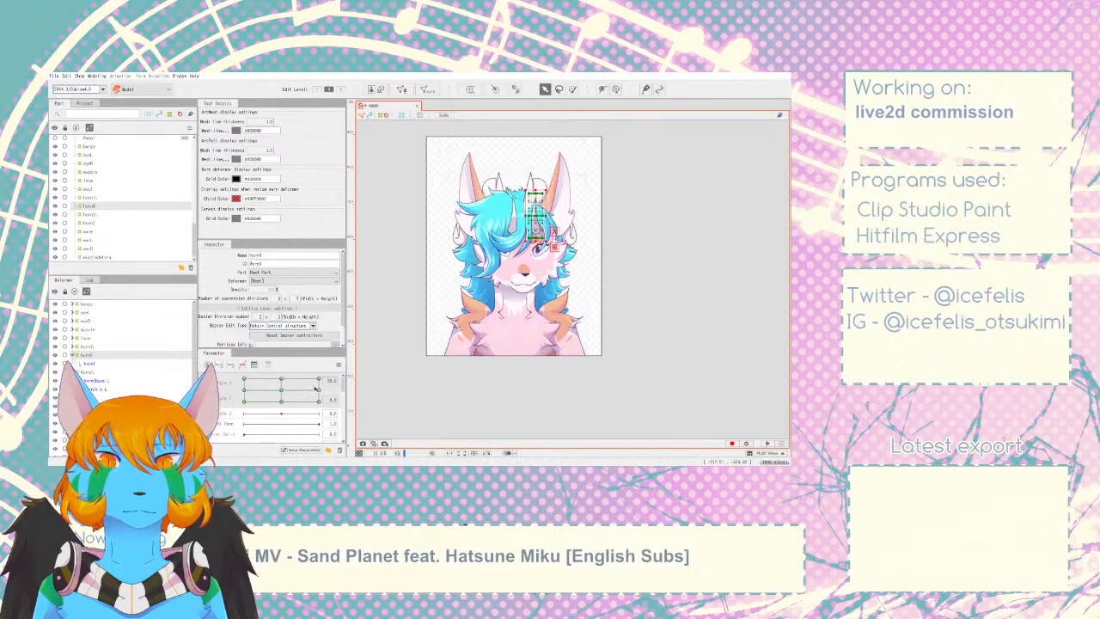
{"action": "left_click_drag", "start_coordinate": [307, 392], "coordinate": [331, 391]}
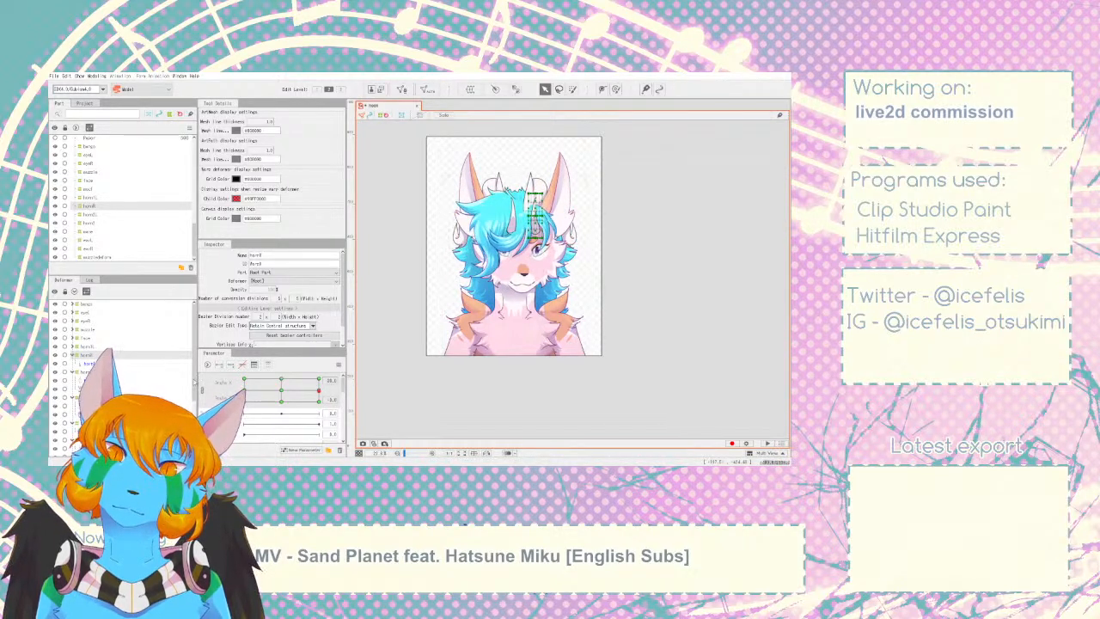
- Fine-tune the hornL and hornR deformers at the Angle X 30 key while previewing each horn across Angle X
{"action": "left_click", "coordinate": [88, 351]}
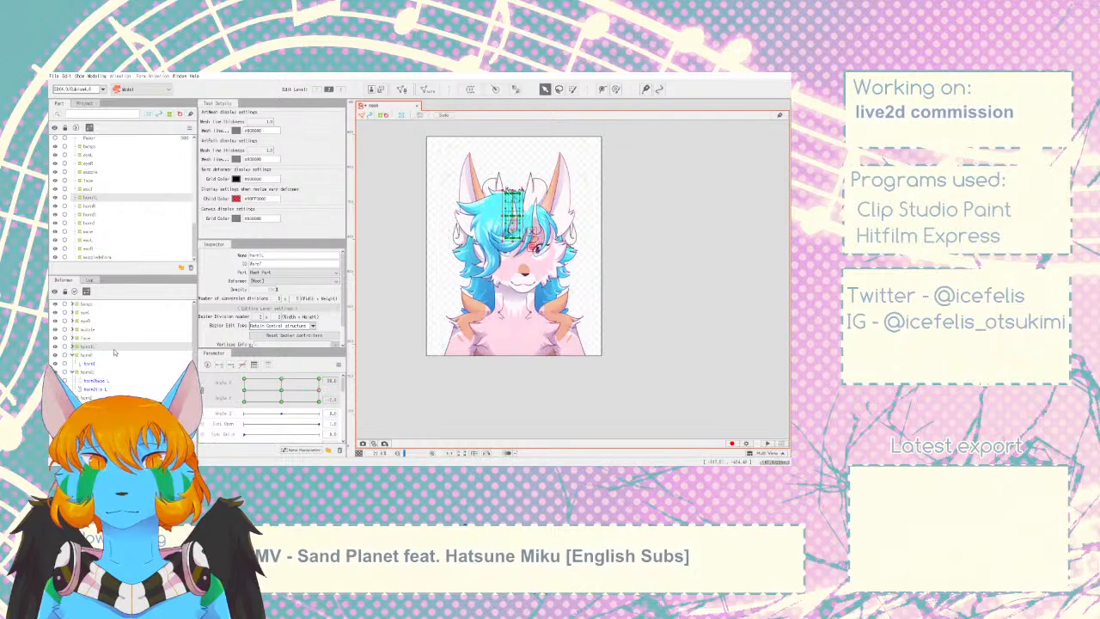
{"action": "left_click_drag", "start_coordinate": [248, 392], "coordinate": [329, 389]}
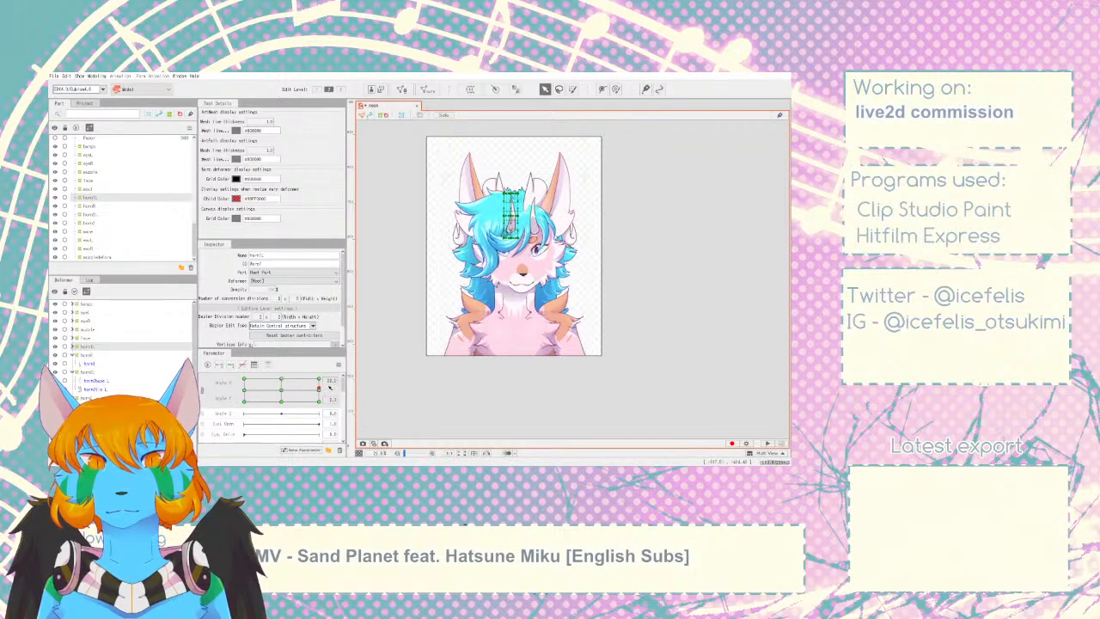
{"action": "left_click", "coordinate": [90, 354]}
{"action": "left_click", "coordinate": [290, 393]}
{"action": "left_click_drag", "start_coordinate": [289, 393], "coordinate": [333, 389]}
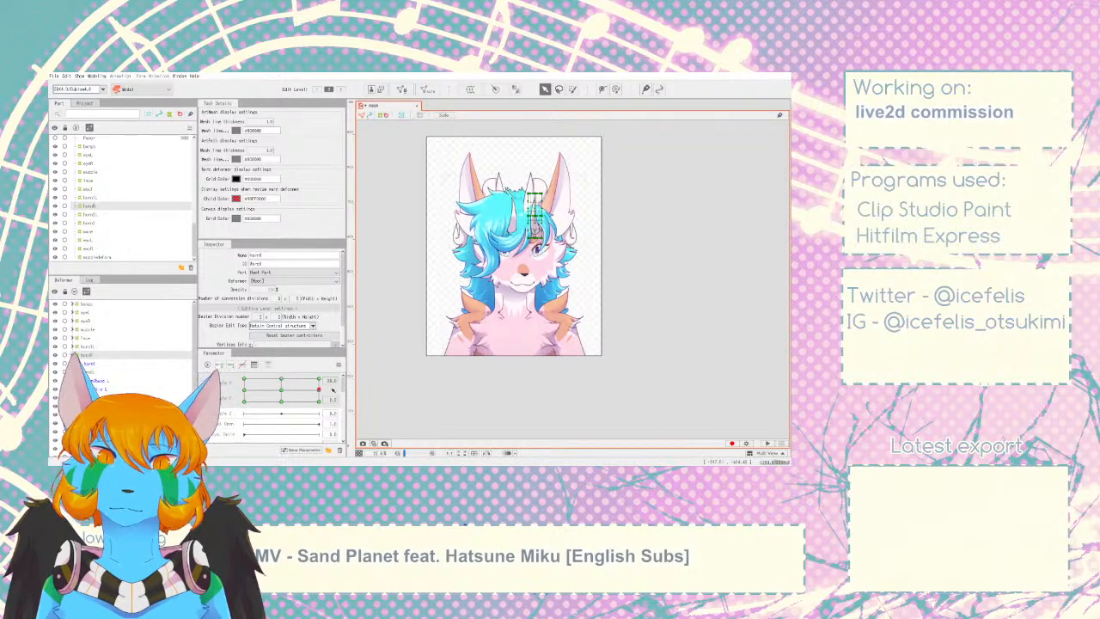
- Shift the two rear horn deformers, horn2L and horn2R, to the right at the Angle X 30 key
{"action": "left_click", "coordinate": [88, 371]}
{"action": "mouse_move", "coordinate": [318, 390]}
{"action": "left_mouse_down"}
{"action": "mouse_move", "coordinate": [286, 374]}
{"action": "mouse_move", "coordinate": [258, 390]}
{"action": "mouse_move", "coordinate": [327, 392]}
{"action": "left_mouse_up"}
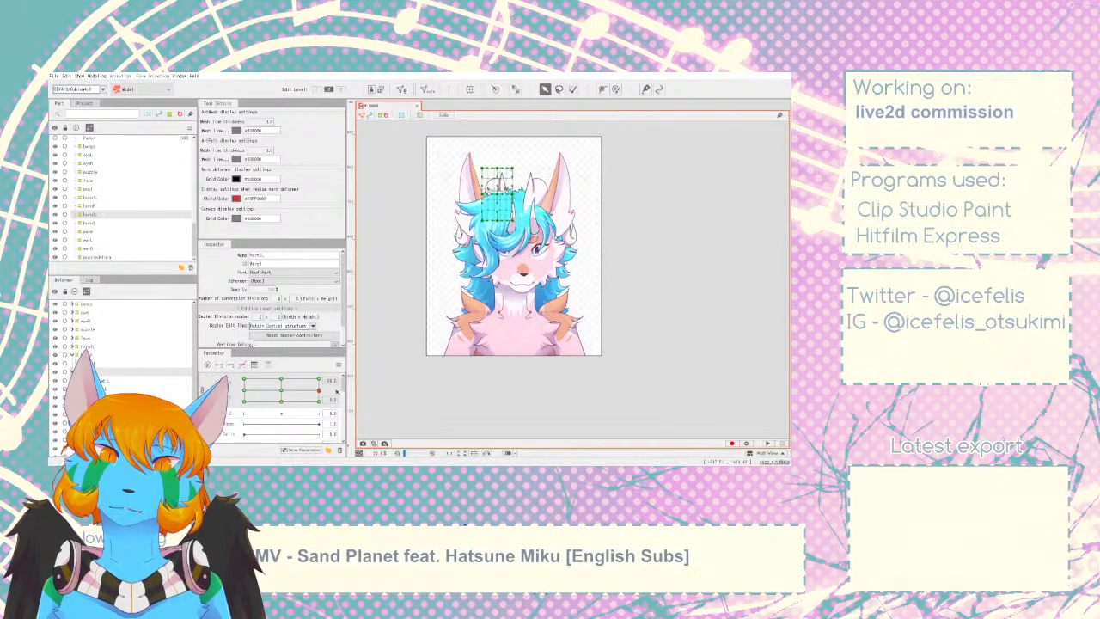
{"action": "left_click", "coordinate": [90, 222]}
{"action": "left_click", "coordinate": [319, 390]}
{"action": "key", "text": "Right"}
{"action": "key", "text": "Right"}
{"action": "key", "text": "Right"}
{"action": "key", "text": "Right"}
{"action": "key", "text": "Right"}
{"action": "key", "text": "Right"}
{"action": "key", "text": "Right"}
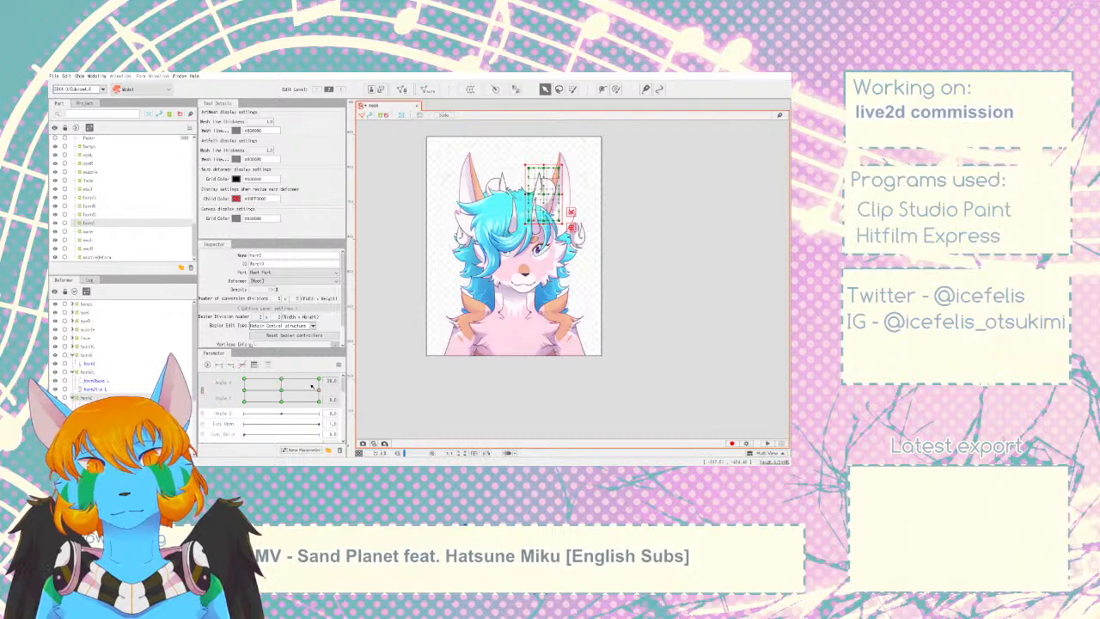
- Preview the turn across Angle X and nudge the horn2R deformer back to the left at Angle X 30
{"action": "left_click_drag", "start_coordinate": [302, 391], "coordinate": [358, 390]}
{"action": "key", "text": "Left"}
{"action": "key", "text": "Left"}
{"action": "key", "text": "Left"}
{"action": "key", "text": "Left"}
{"action": "key", "text": "Left"}
- Create a warp deformer around the bangs1 art mesh inside the bangs deformer
{"action": "scroll", "coordinate": [554, 222], "scroll_direction": "up", "scroll_amount": 3}
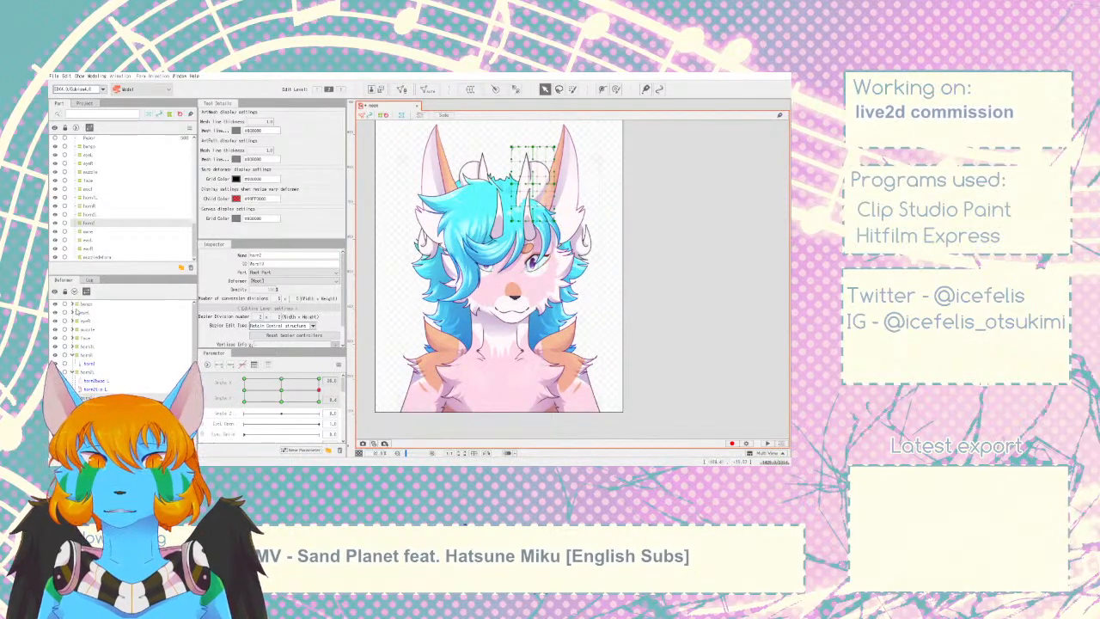
{"action": "left_click", "coordinate": [82, 305]}
{"action": "scroll", "coordinate": [516, 215], "scroll_direction": "up", "scroll_amount": 2}
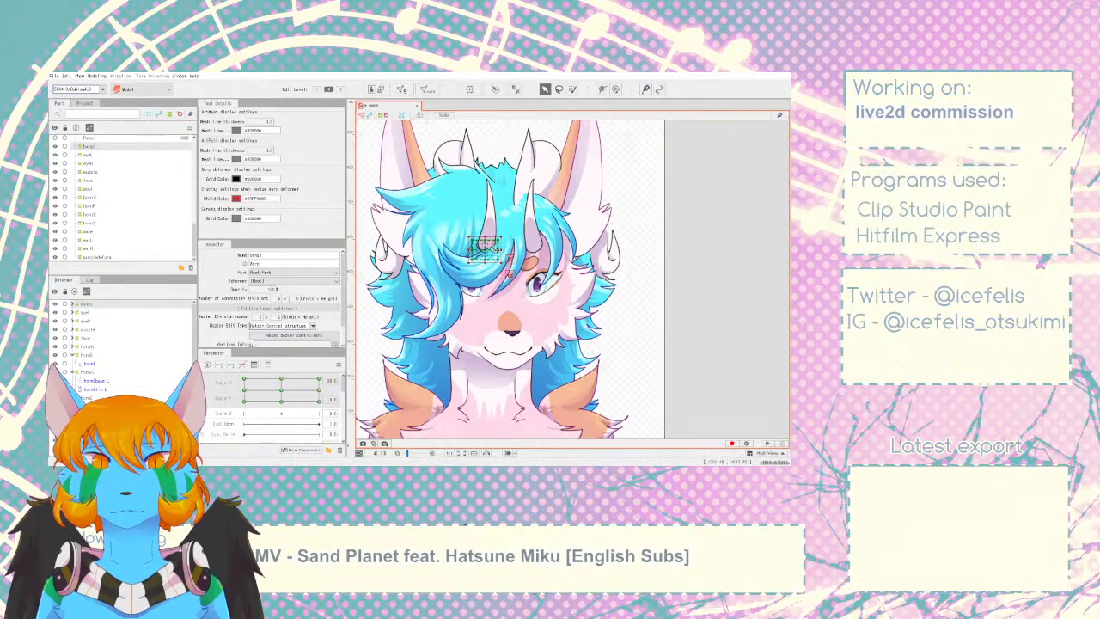
{"action": "left_click", "coordinate": [72, 305]}
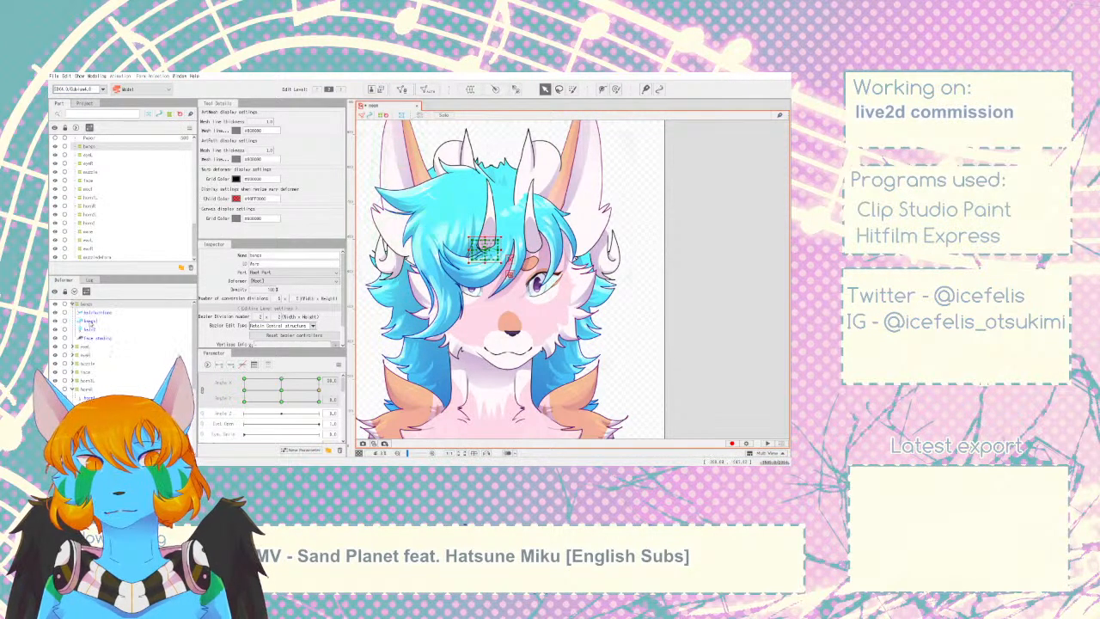
{"action": "left_click", "coordinate": [92, 322]}
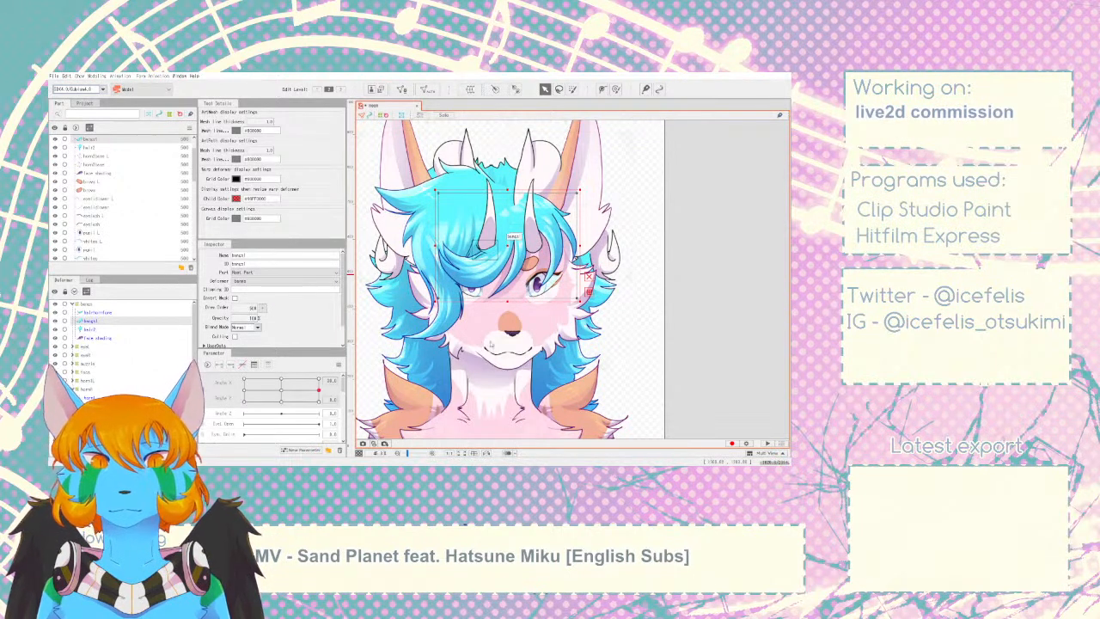
{"action": "left_click", "coordinate": [507, 404]}
{"action": "left_click", "coordinate": [232, 364]}
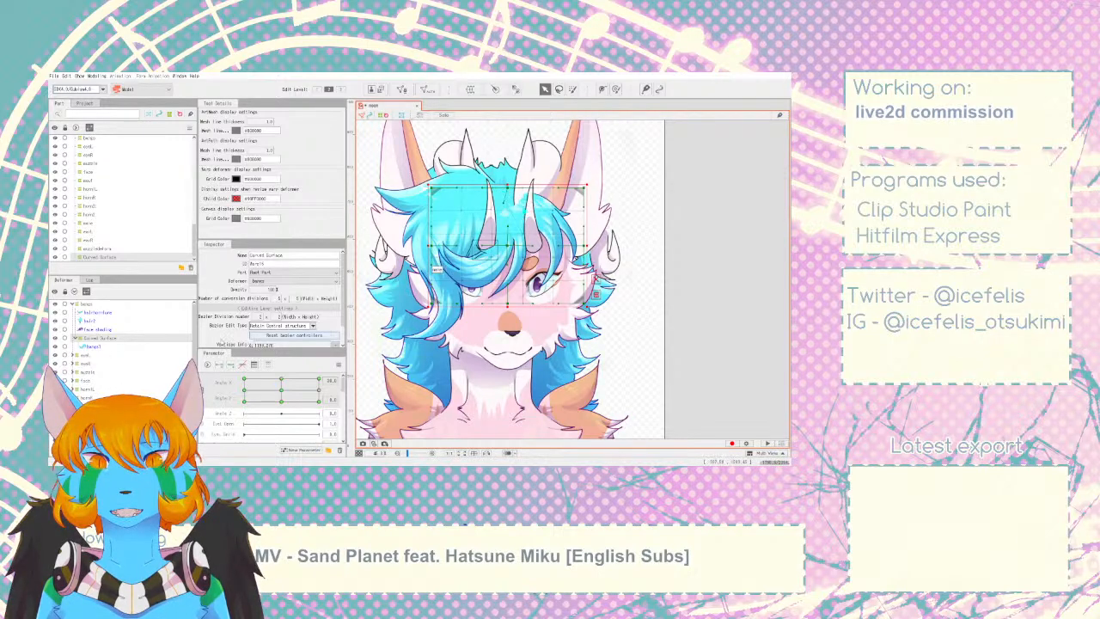
{"action": "left_click", "coordinate": [56, 339]}
{"action": "left_click", "coordinate": [56, 339]}
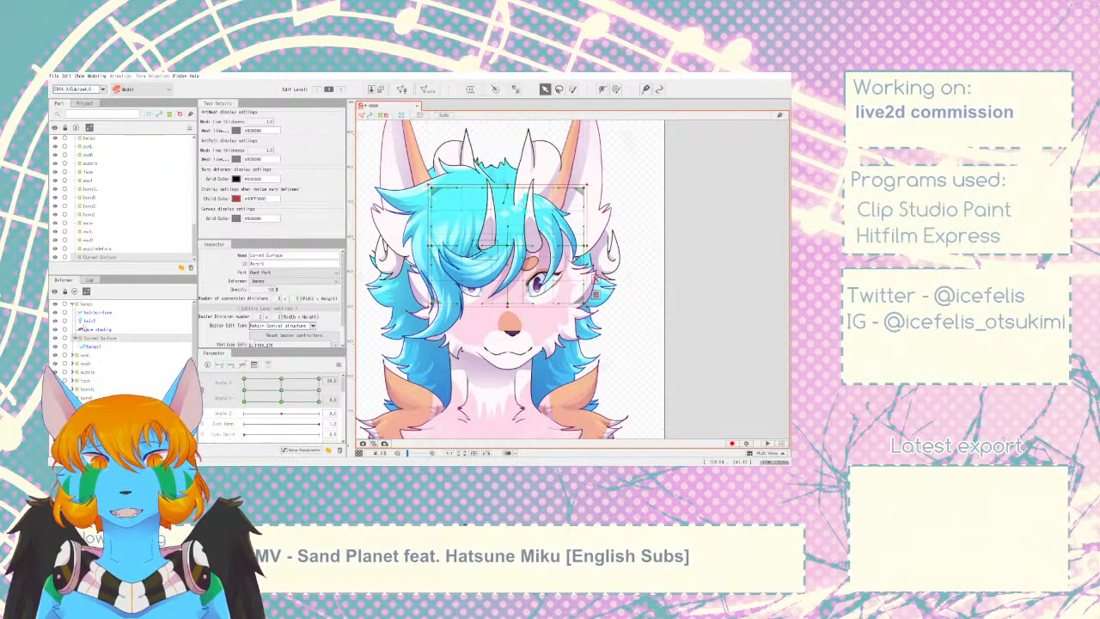
- Edit the bangs1 mesh inside its warp deformer at Angle X 30, undo the last two changes, and check the whole character
{"action": "left_click", "coordinate": [92, 346]}
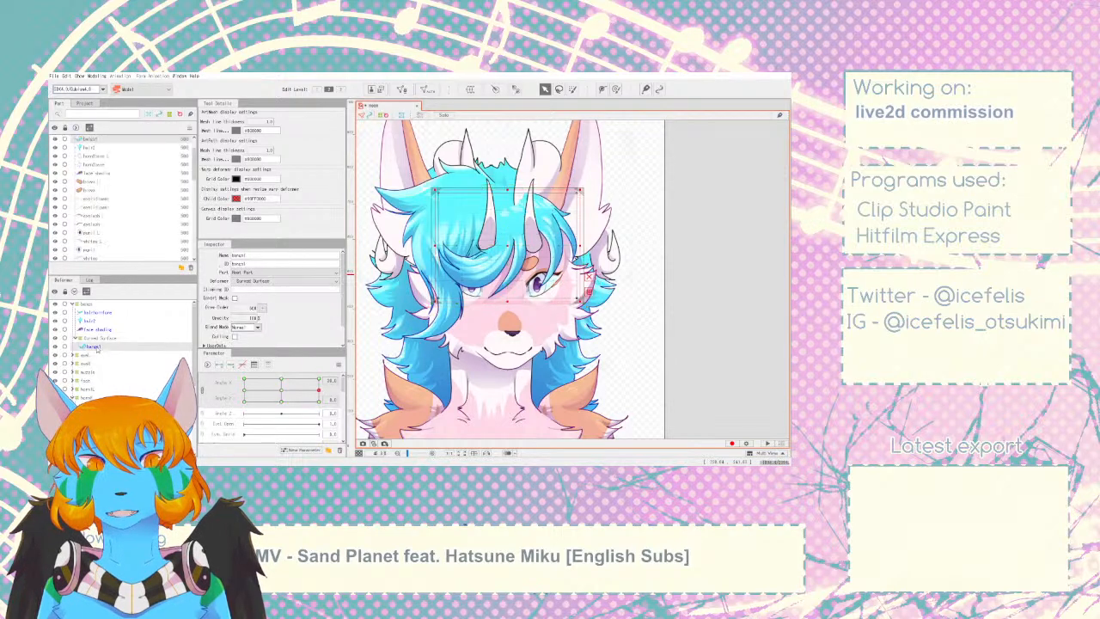
{"action": "left_click", "coordinate": [102, 340]}
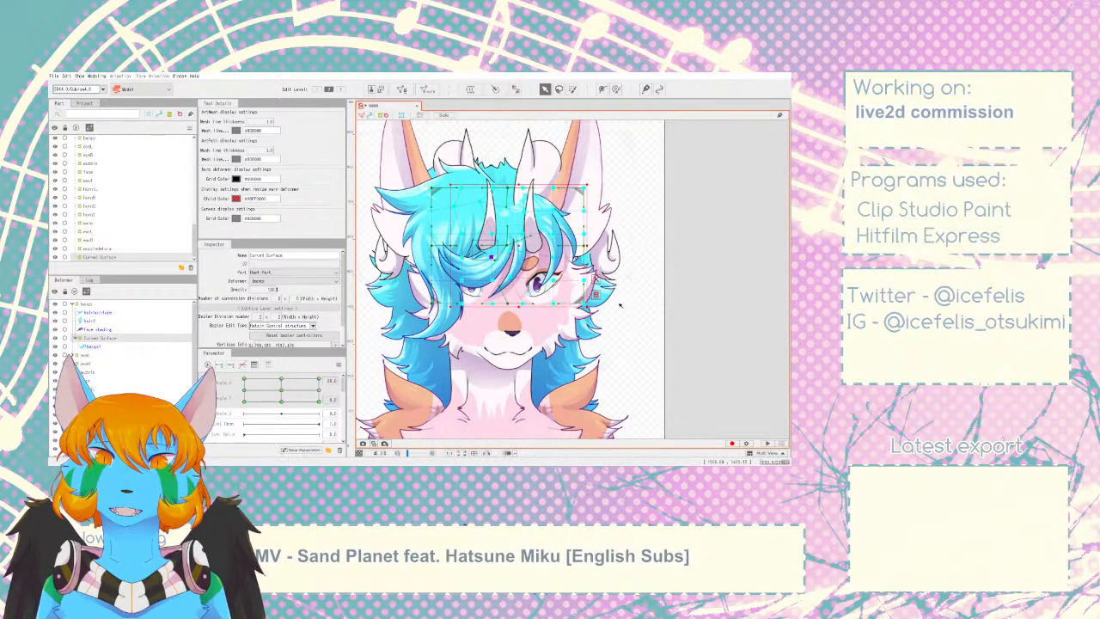
{"action": "left_click", "coordinate": [553, 232]}
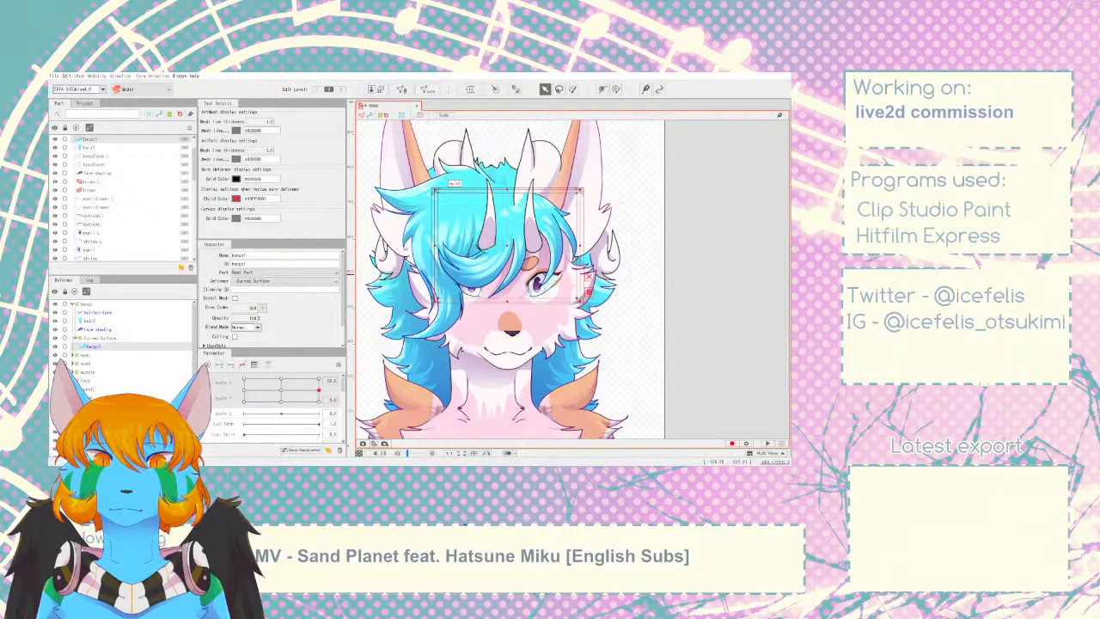
{"action": "key", "text": "ctrl+z"}
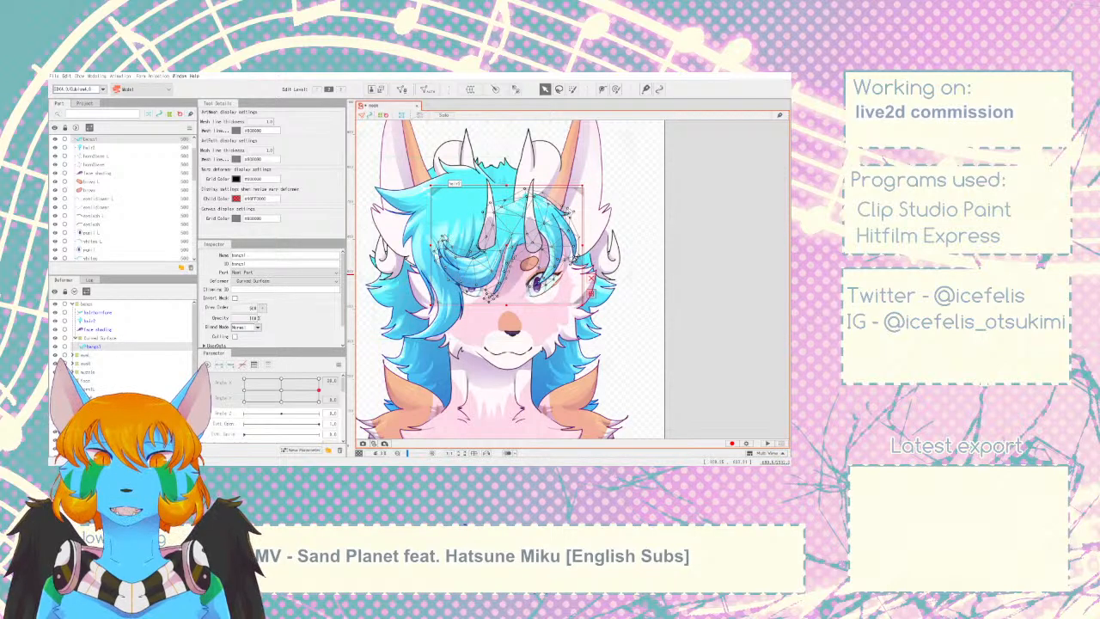
{"action": "key", "text": "ctrl+z"}
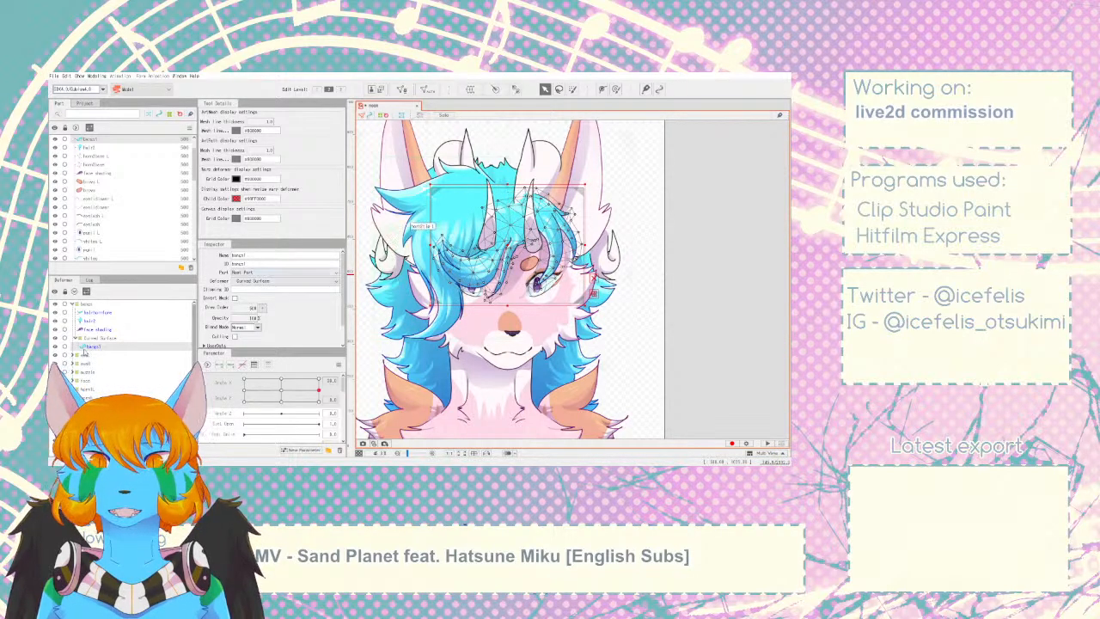
{"action": "left_click", "coordinate": [98, 338]}
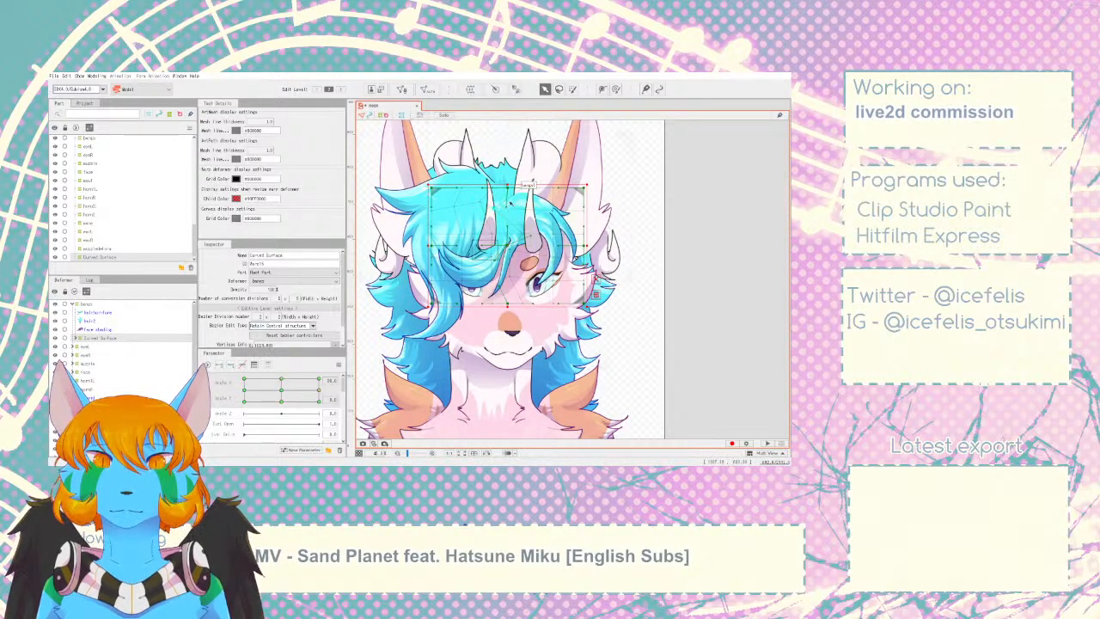
{"action": "scroll", "coordinate": [600, 207], "scroll_direction": "down", "scroll_amount": 4}
{"action": "left_click", "coordinate": [730, 233]}
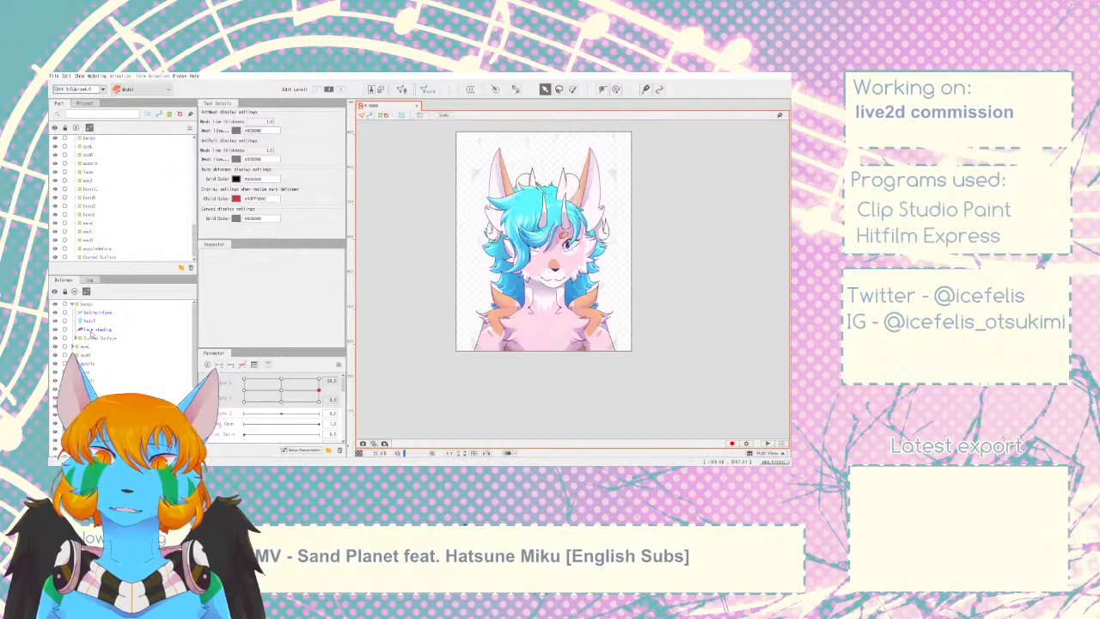
- Check the bangs warp deformer and preview the head around the Angle X 30 key
{"action": "left_click", "coordinate": [95, 338]}
{"action": "mouse_move", "coordinate": [316, 394]}
{"action": "left_mouse_down"}
{"action": "mouse_move", "coordinate": [270, 392]}
{"action": "mouse_move", "coordinate": [332, 395]}
{"action": "mouse_move", "coordinate": [237, 387]}
{"action": "mouse_move", "coordinate": [329, 382]}
{"action": "left_mouse_up"}
{"action": "left_click", "coordinate": [692, 389]}
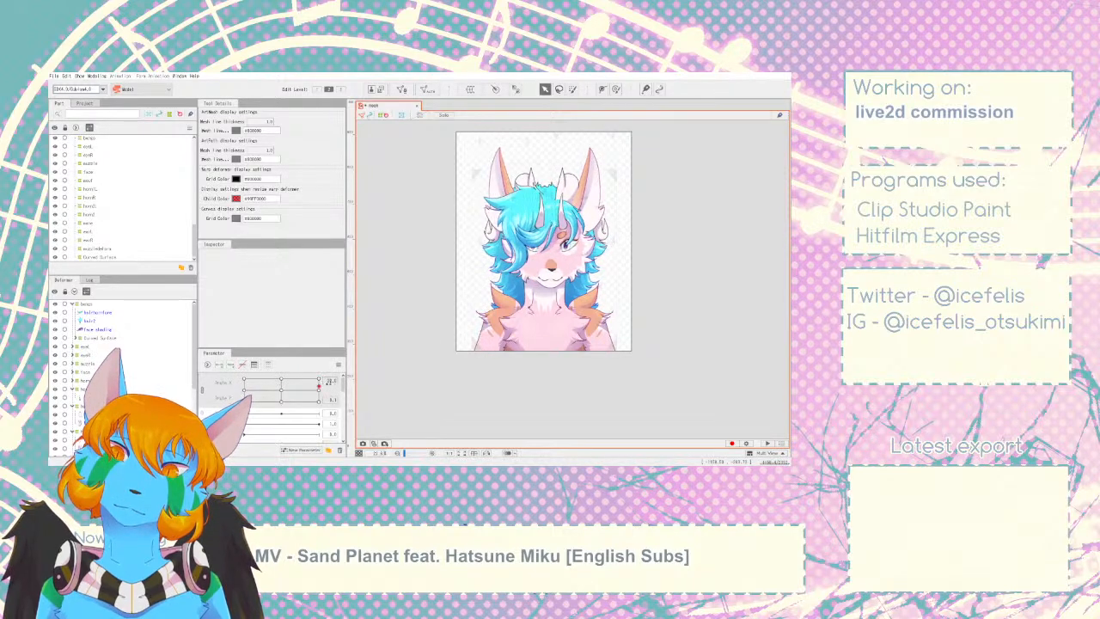
{"action": "scroll", "coordinate": [78, 369], "scroll_direction": "down", "scroll_amount": 5}
{"action": "scroll", "coordinate": [79, 376], "scroll_direction": "up", "scroll_amount": 5}
- Straighten the warp deformer grid around the bangs1 mesh at the Angle X 30 key, comparing the bangs at lower Angle Y values
{"action": "left_click", "coordinate": [97, 338]}
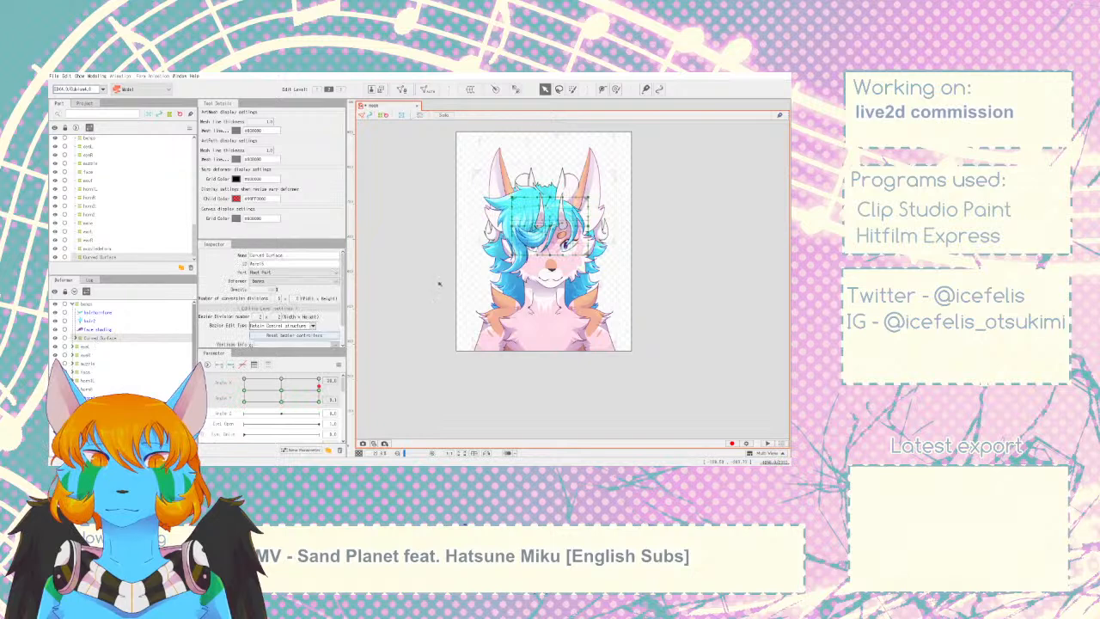
{"action": "left_click", "coordinate": [594, 220]}
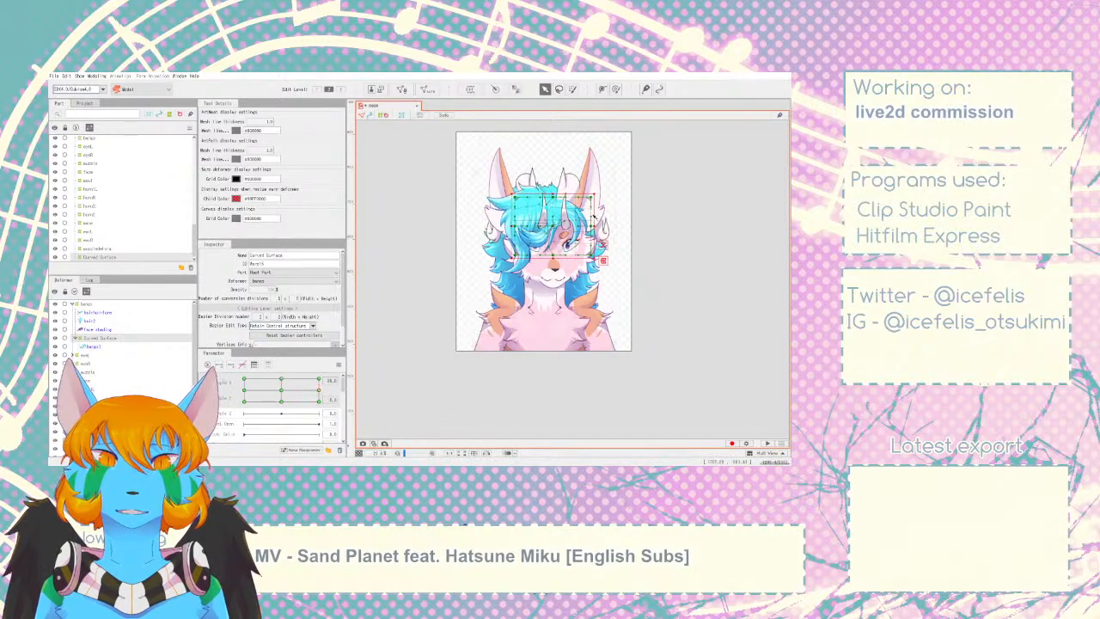
{"action": "scroll", "coordinate": [590, 202], "scroll_direction": "up", "scroll_amount": 4}
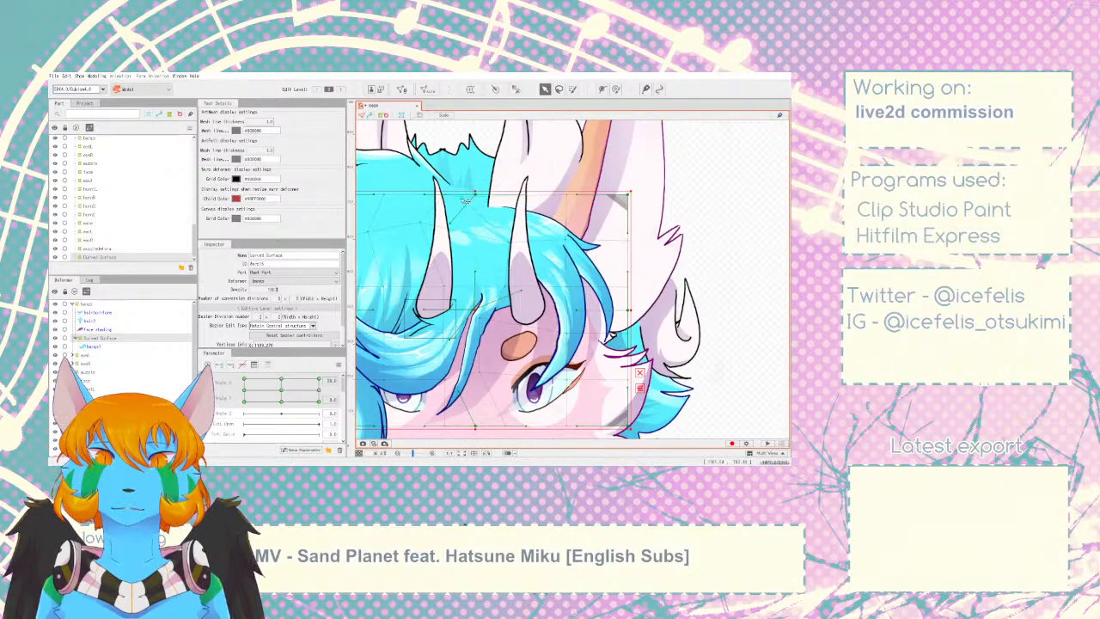
{"action": "mouse_move", "coordinate": [310, 394]}
{"action": "left_mouse_down"}
{"action": "mouse_move", "coordinate": [281, 392]}
{"action": "mouse_move", "coordinate": [320, 392]}
{"action": "left_mouse_up"}
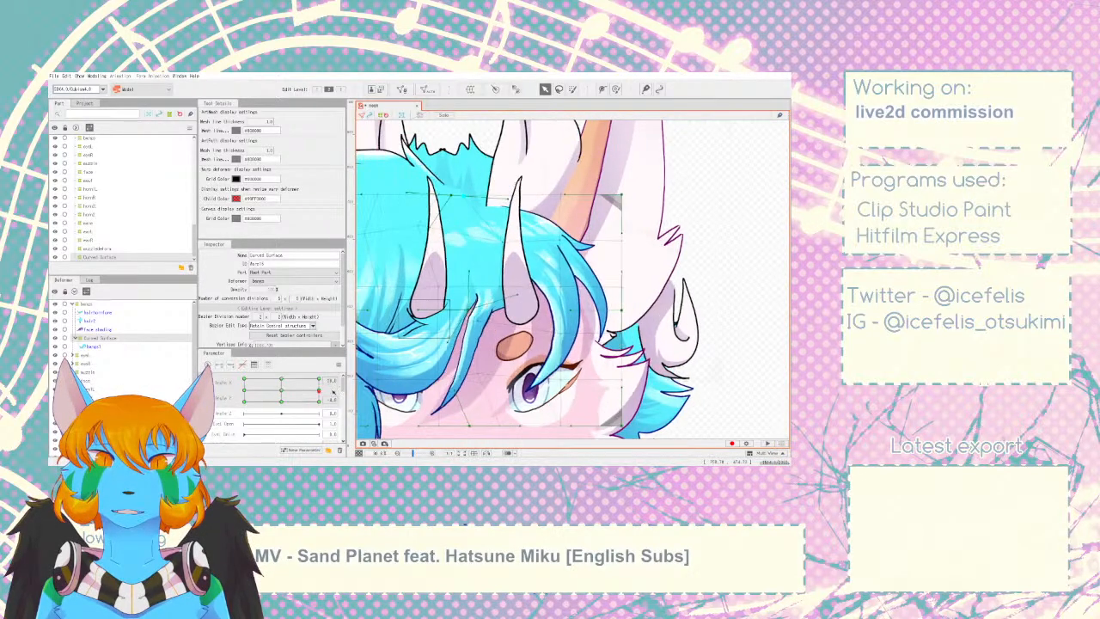
{"action": "left_click", "coordinate": [423, 226]}
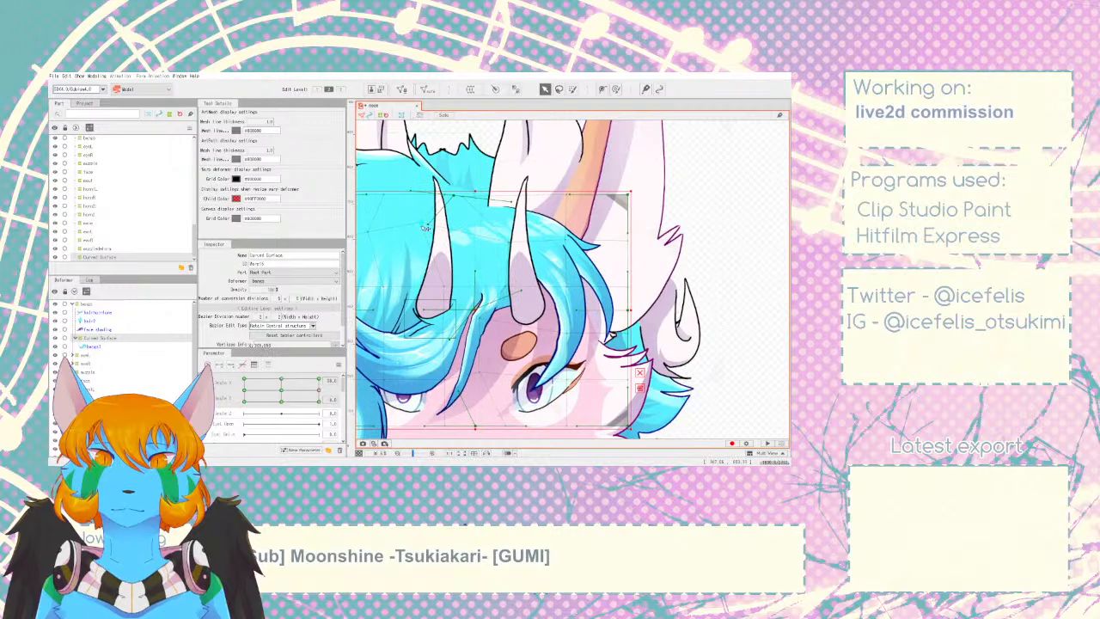
{"action": "left_click_drag", "start_coordinate": [318, 398], "coordinate": [343, 403]}
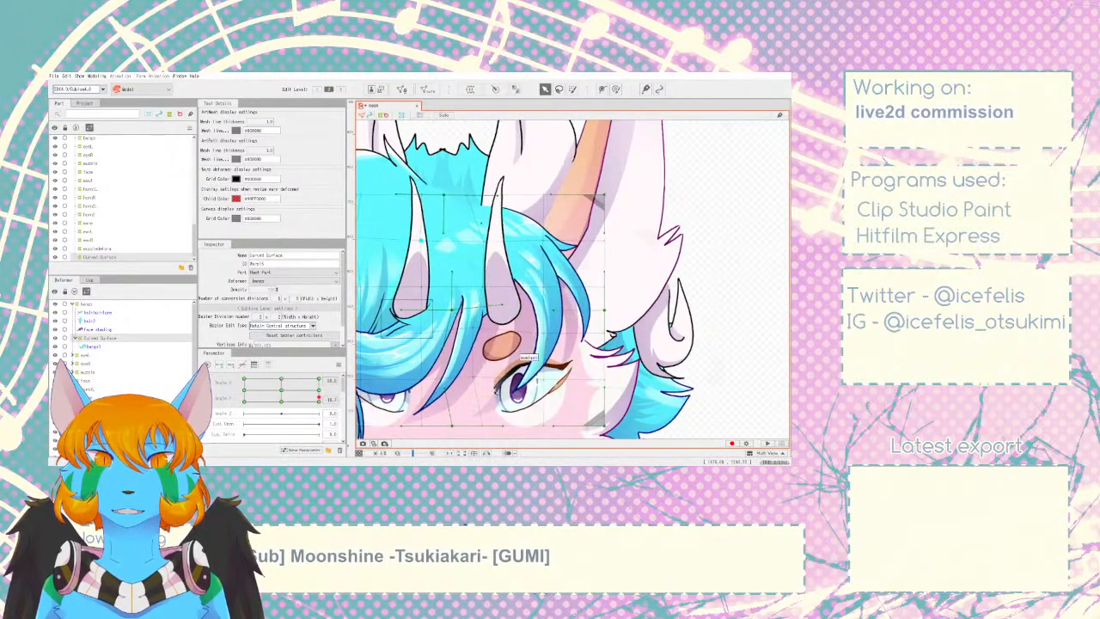
{"action": "left_click", "coordinate": [474, 381]}
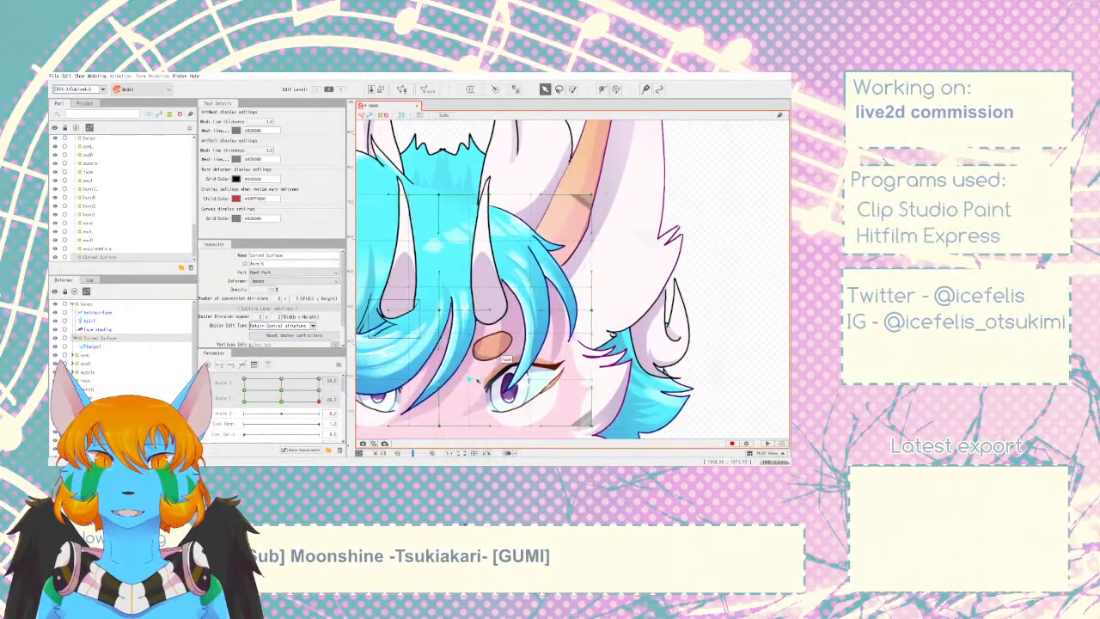
{"action": "left_click", "coordinate": [319, 397]}
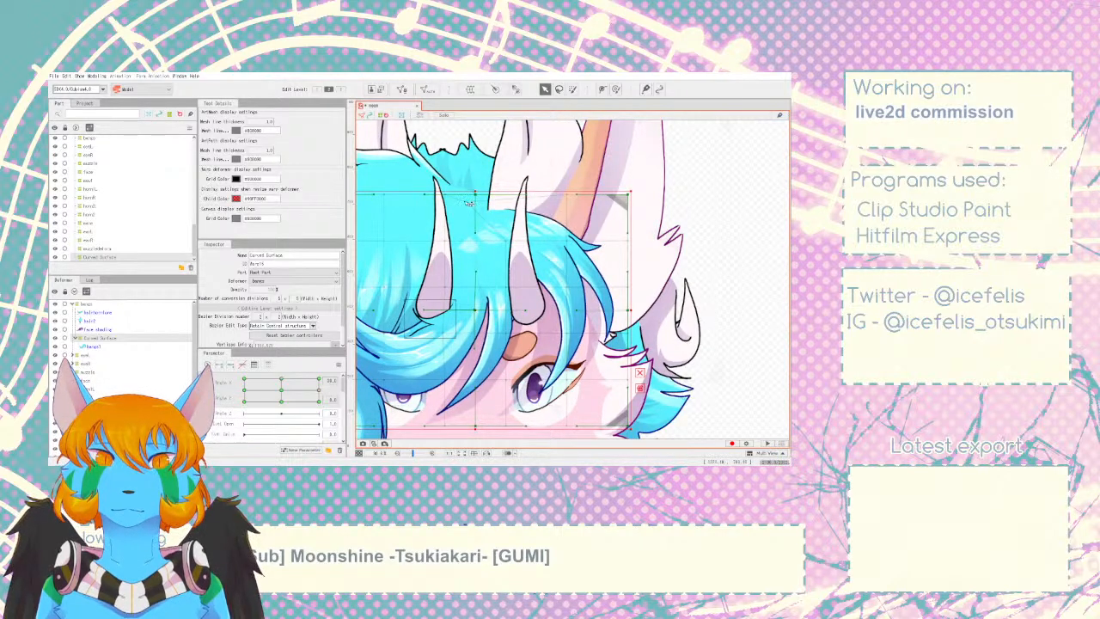
- Preview the head turn on the whole character around Angle X 30
{"action": "scroll", "coordinate": [466, 271], "scroll_direction": "down", "scroll_amount": 5}
{"action": "left_click", "coordinate": [638, 287]}
{"action": "left_click_drag", "start_coordinate": [318, 391], "coordinate": [377, 391]}
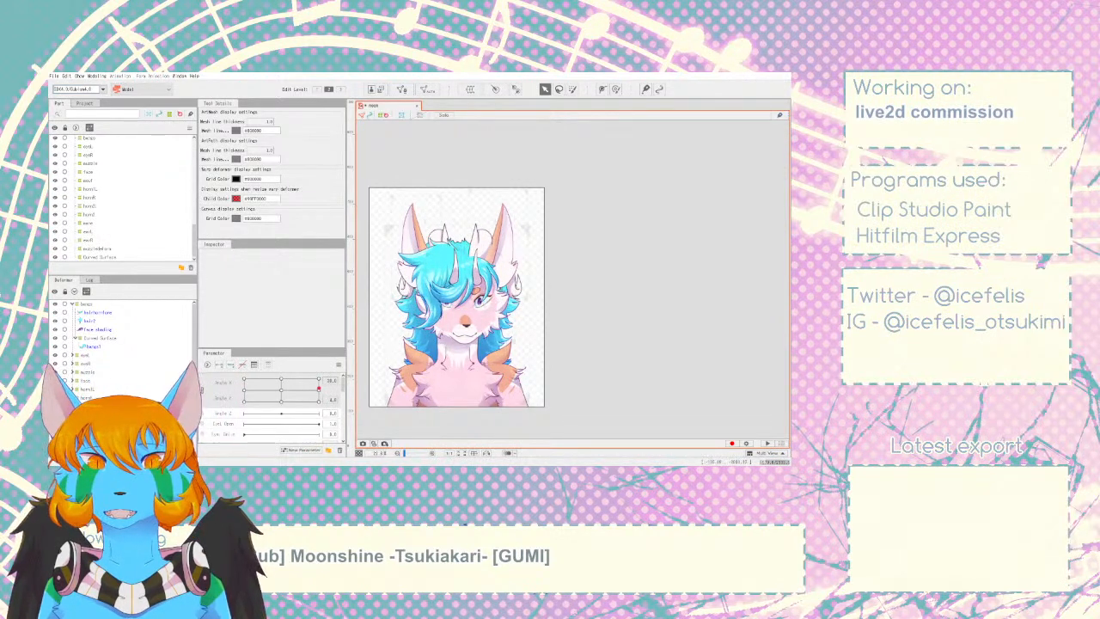
- Adjust the sideways position of the horn2tip L mesh at the Angle X 30 key, checking it across Angle X
{"action": "left_click", "coordinate": [443, 235]}
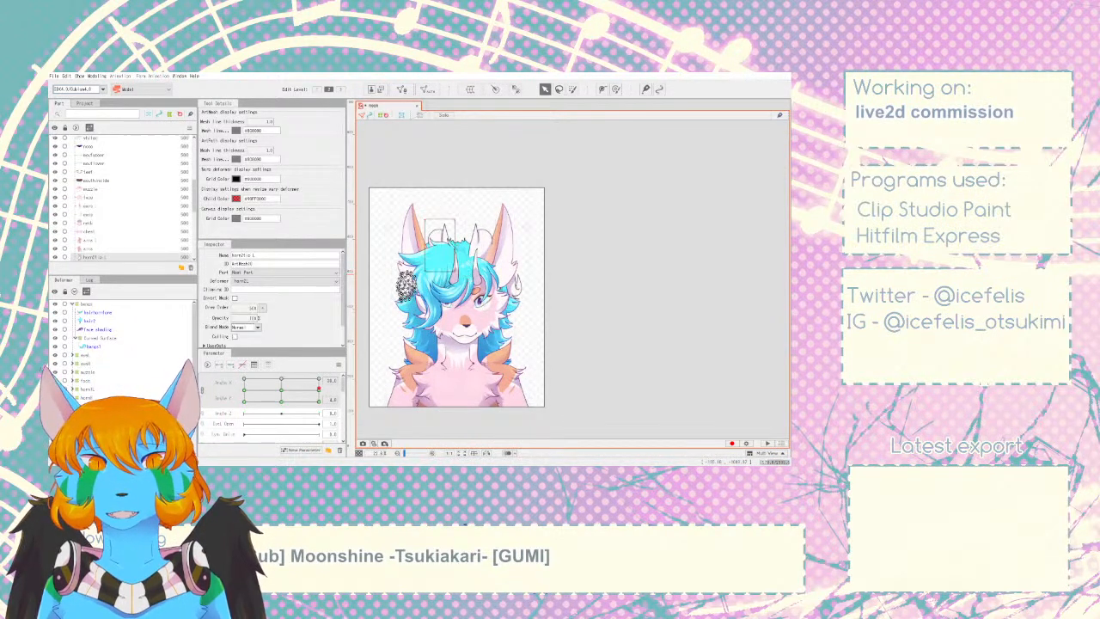
{"action": "left_click_drag", "start_coordinate": [260, 397], "coordinate": [355, 389]}
{"action": "left_click", "coordinate": [630, 344]}
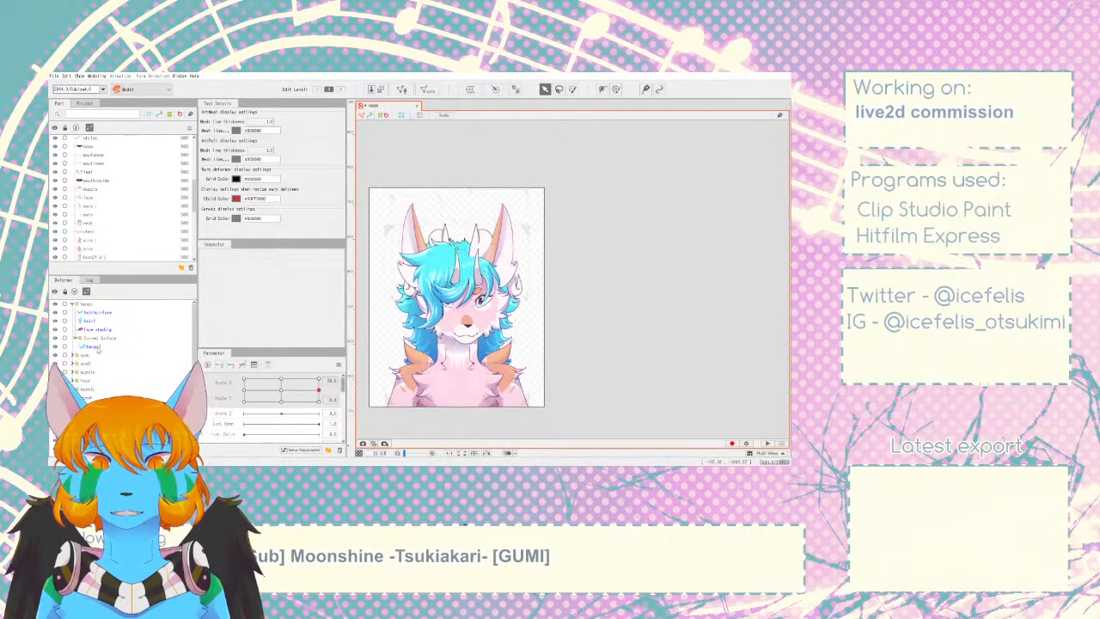
{"action": "left_click", "coordinate": [96, 256]}
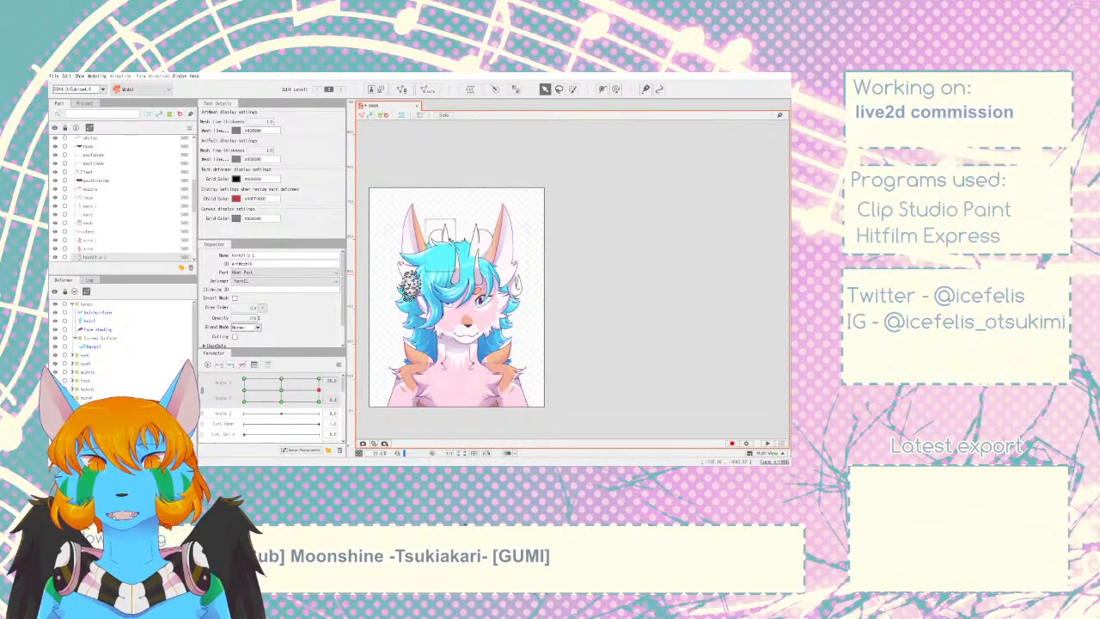
{"action": "left_click", "coordinate": [228, 390]}
{"action": "mouse_move", "coordinate": [311, 387]}
{"action": "left_mouse_down"}
{"action": "mouse_move", "coordinate": [263, 387]}
{"action": "mouse_move", "coordinate": [323, 390]}
{"action": "left_mouse_up"}
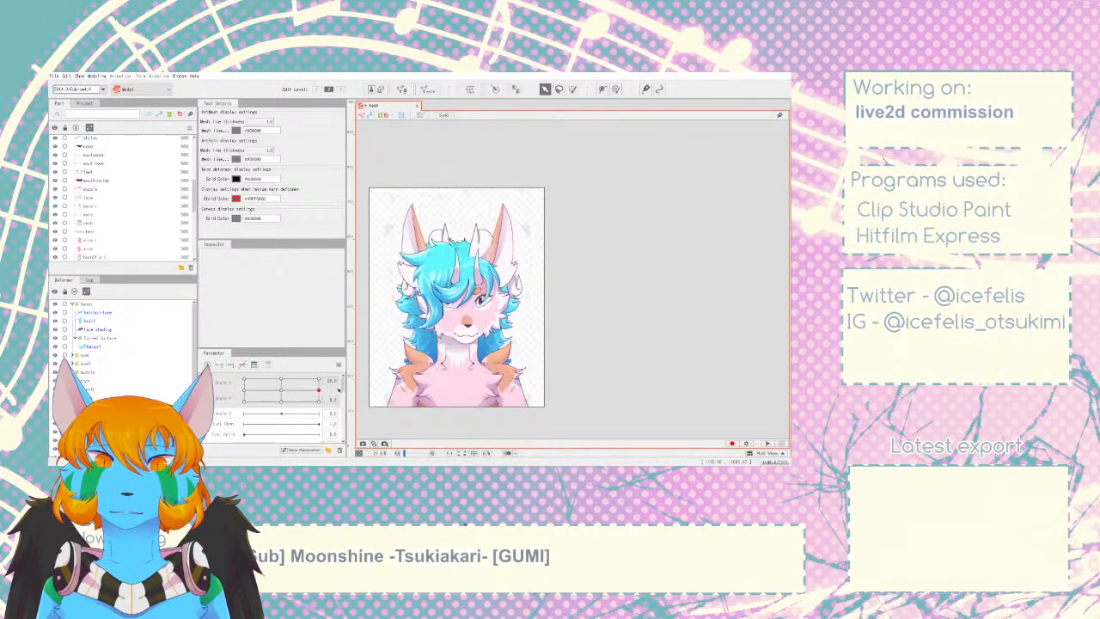
{"action": "left_click", "coordinate": [97, 257]}
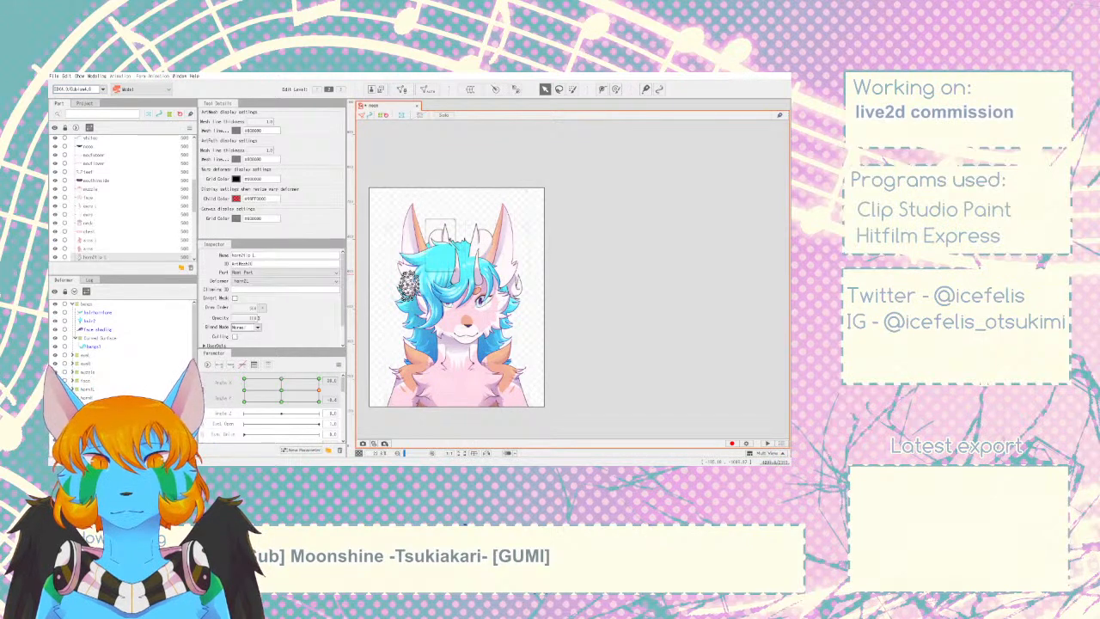
- Nudge the horn2tip mesh slightly to the left at the Angle X 30 key and preview the turn
{"action": "key", "text": "Down"}
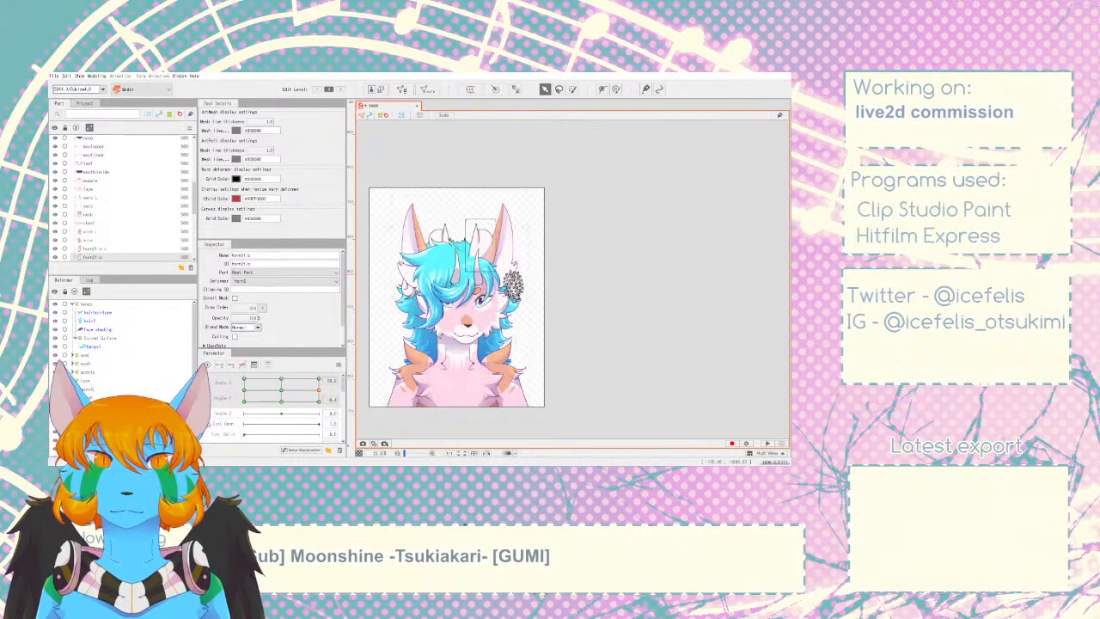
{"action": "left_click", "coordinate": [318, 390]}
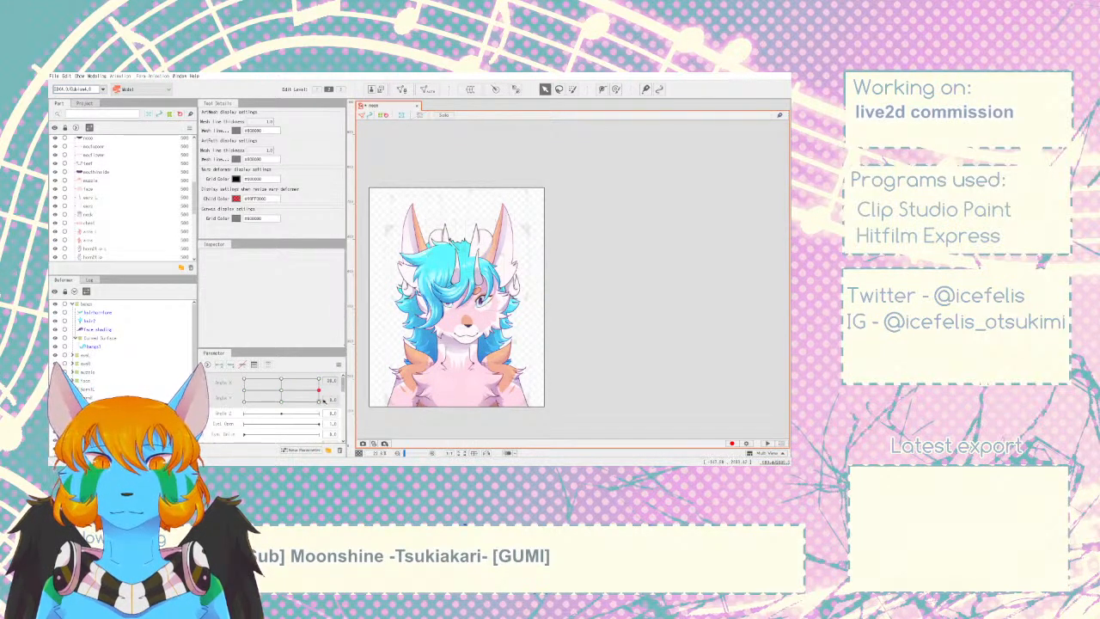
{"action": "mouse_move", "coordinate": [318, 390]}
{"action": "left_mouse_down"}
{"action": "mouse_move", "coordinate": [237, 388]}
{"action": "mouse_move", "coordinate": [350, 387]}
{"action": "mouse_move", "coordinate": [237, 387]}
{"action": "mouse_move", "coordinate": [318, 390]}
{"action": "left_mouse_up"}
{"action": "left_click", "coordinate": [92, 257]}
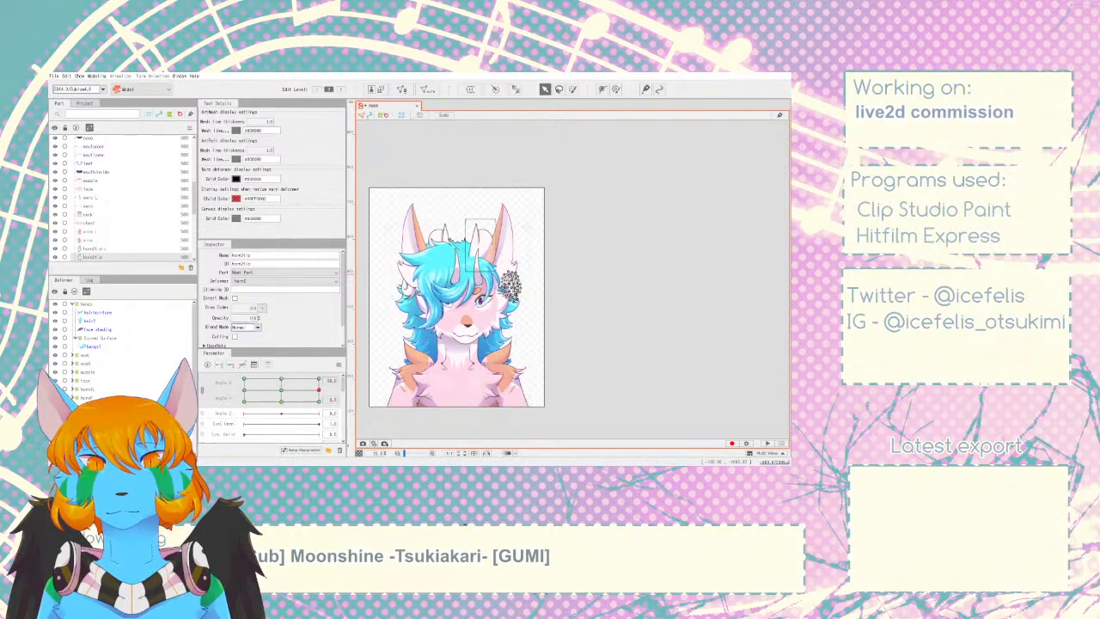
{"action": "left_click", "coordinate": [365, 414]}
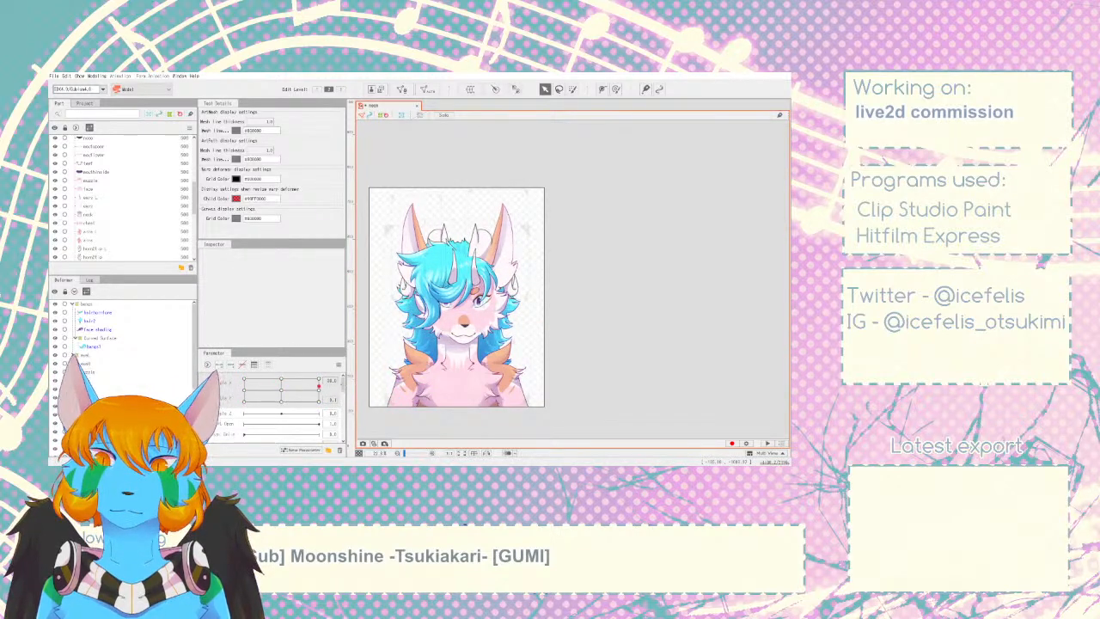
- Shift the mane deformer slightly to the left at the Angle X 30 key and preview the turn
{"action": "scroll", "coordinate": [125, 335], "scroll_direction": "down", "scroll_amount": 5}
{"action": "left_click", "coordinate": [86, 369]}
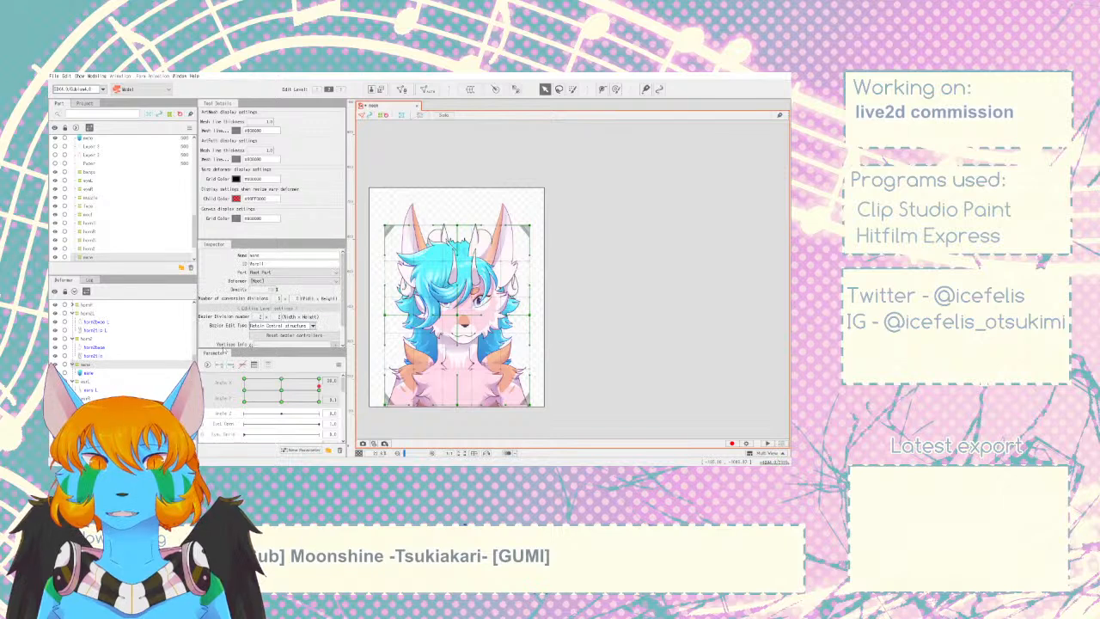
{"action": "left_click_drag", "start_coordinate": [286, 391], "coordinate": [337, 388]}
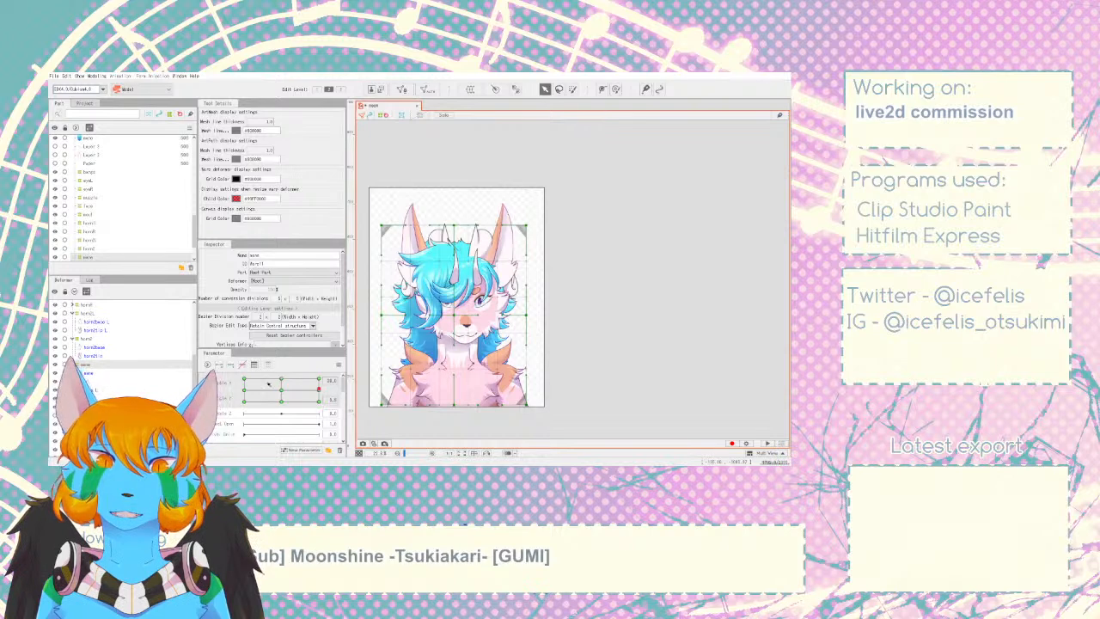
- Shift the earL and earR deformers slightly to the left at the Angle X 30 key and preview the head turn
{"action": "left_click", "coordinate": [86, 384]}
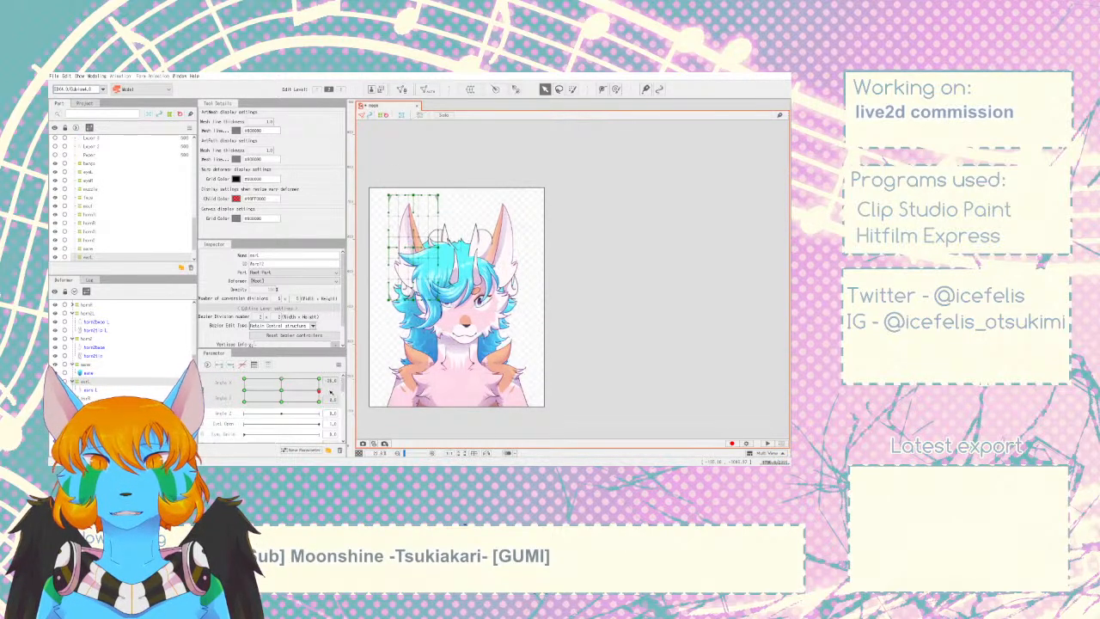
{"action": "left_click", "coordinate": [86, 398]}
{"action": "left_click", "coordinate": [318, 390]}
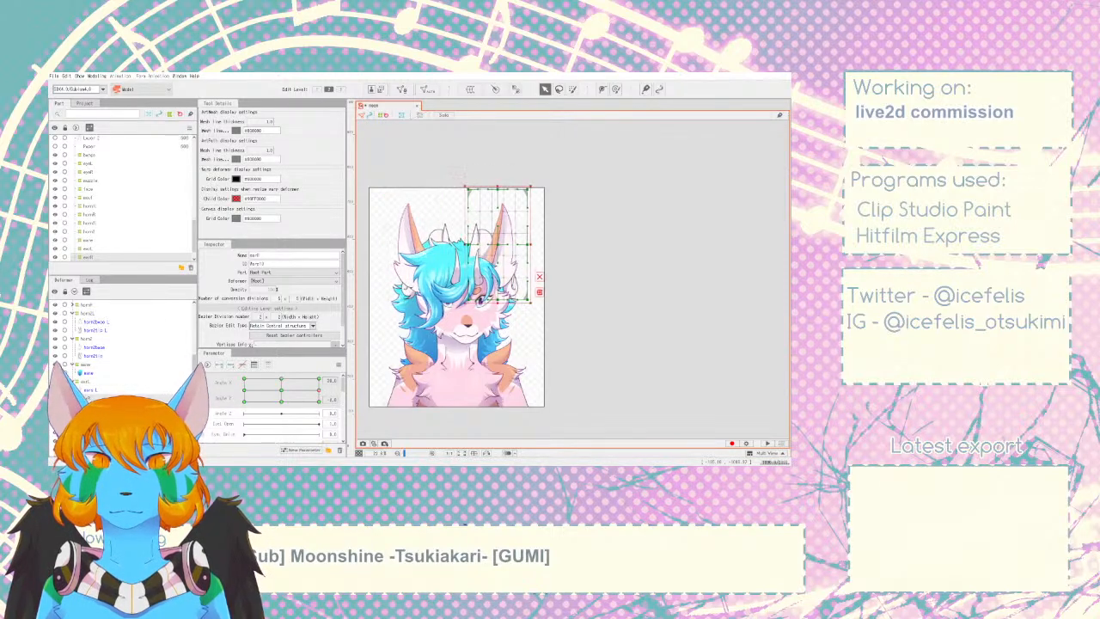
{"action": "left_click", "coordinate": [386, 376]}
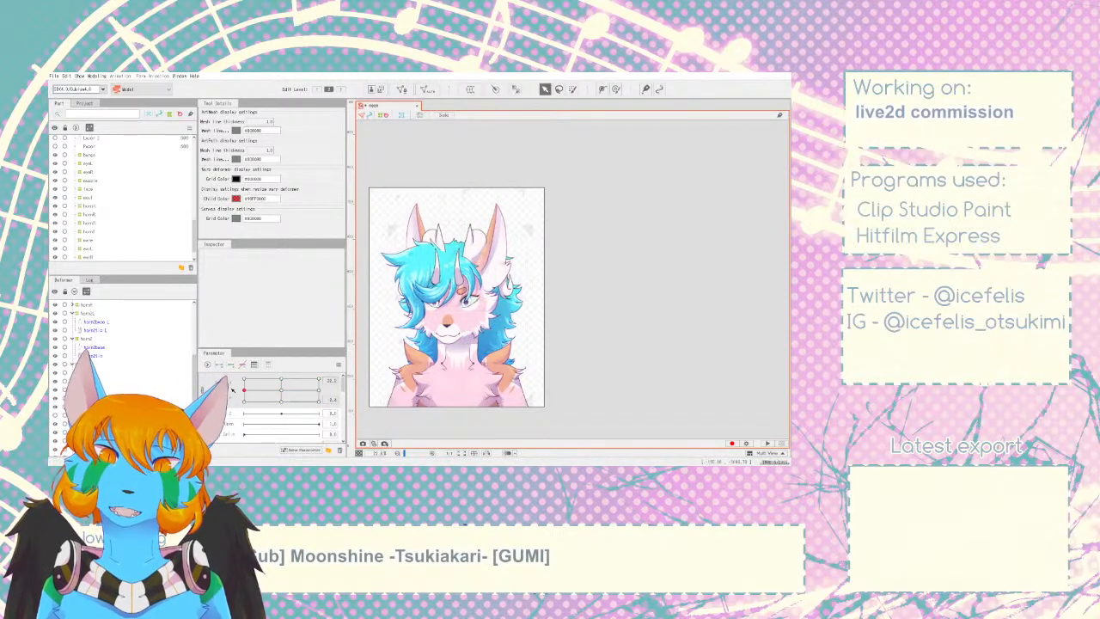
{"action": "left_click", "coordinate": [86, 397]}
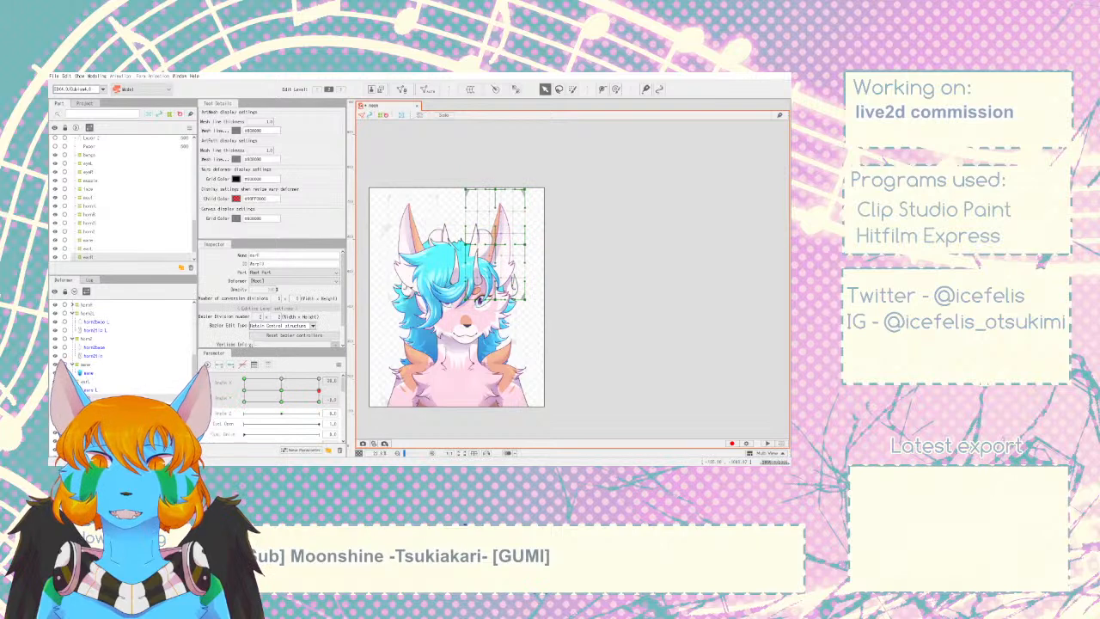
{"action": "left_click", "coordinate": [715, 275]}
{"action": "mouse_move", "coordinate": [319, 379]}
{"action": "left_mouse_down"}
{"action": "mouse_move", "coordinate": [245, 386]}
{"action": "mouse_move", "coordinate": [326, 391]}
{"action": "mouse_move", "coordinate": [260, 380]}
{"action": "mouse_move", "coordinate": [307, 385]}
{"action": "left_mouse_up"}
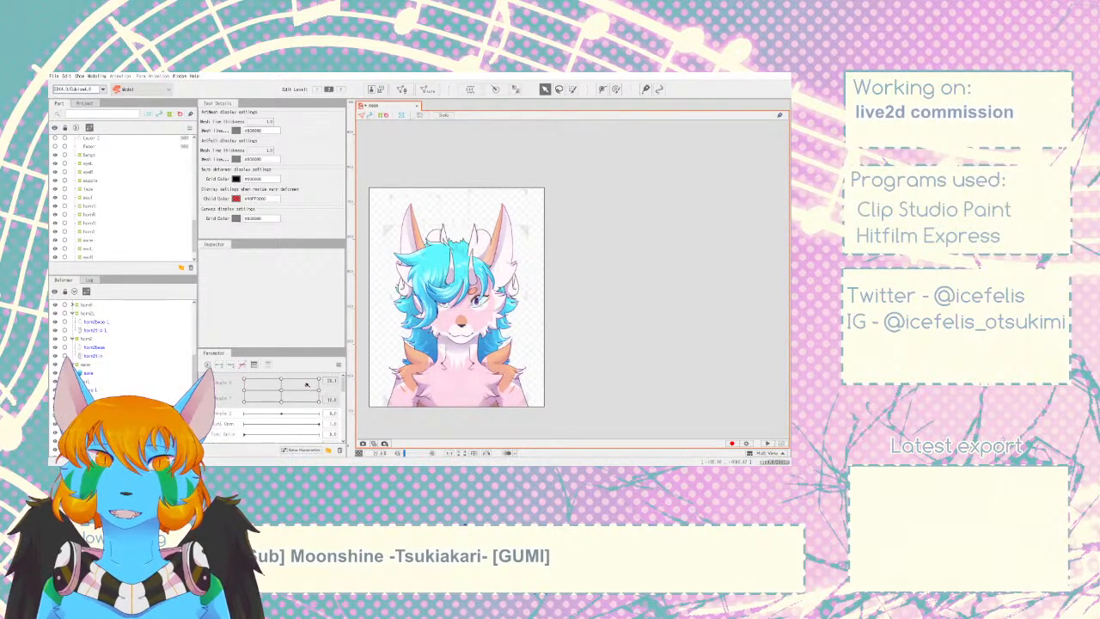
- Find the horn2base art mesh in the part list and toggle its visibility to identify it
{"action": "scroll", "coordinate": [102, 203], "scroll_direction": "up", "scroll_amount": 5}
{"action": "scroll", "coordinate": [102, 207], "scroll_direction": "up", "scroll_amount": 5}
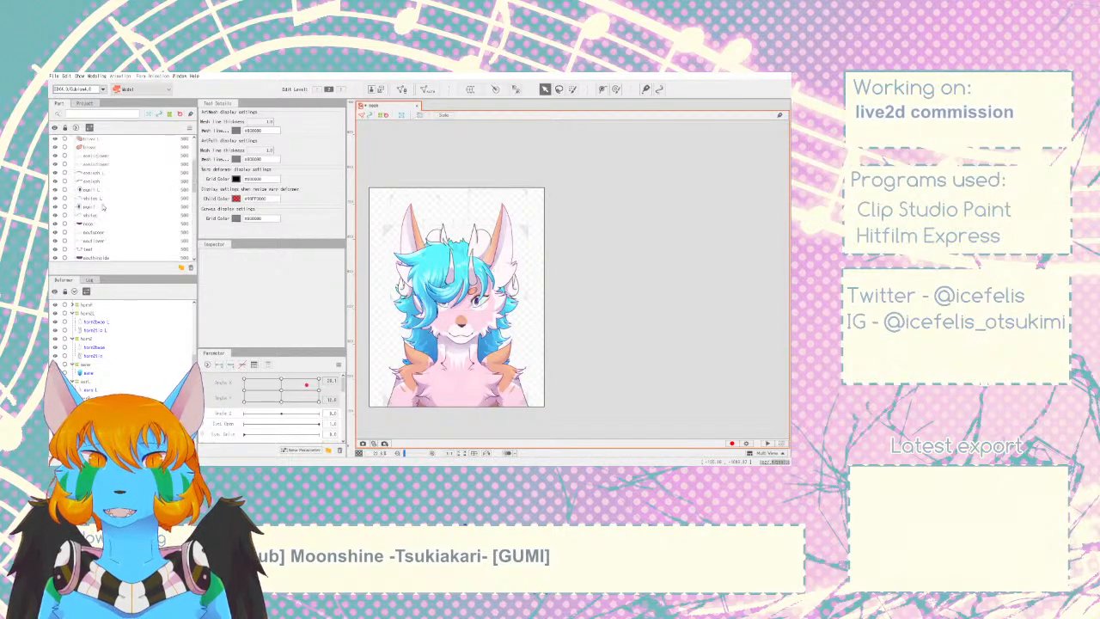
{"action": "scroll", "coordinate": [89, 210], "scroll_direction": "up", "scroll_amount": 3}
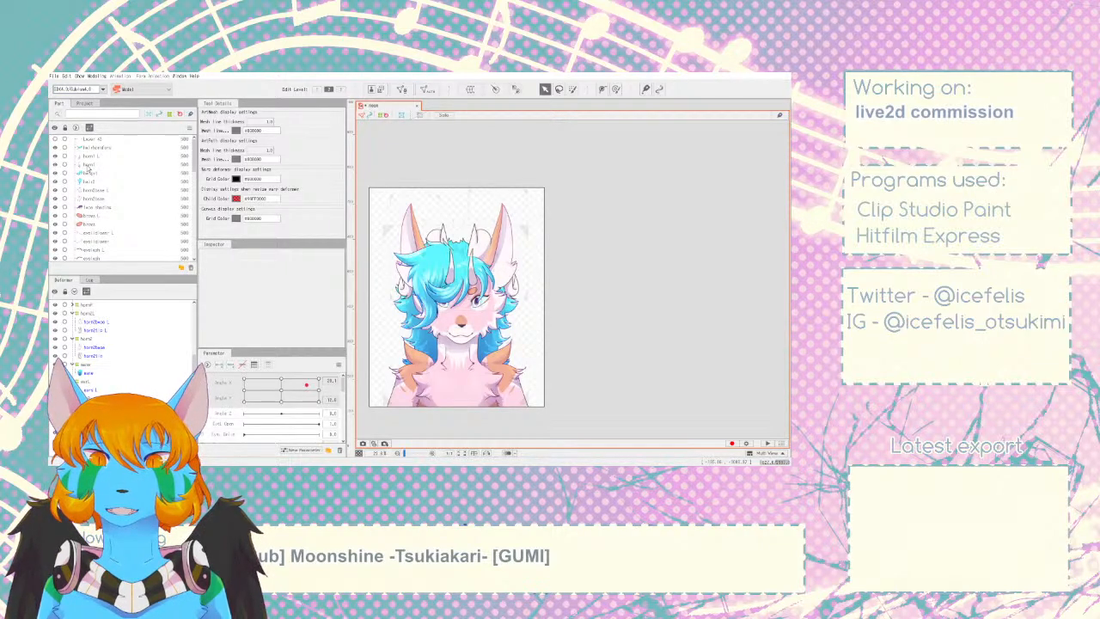
{"action": "left_click", "coordinate": [55, 198]}
{"action": "left_click", "coordinate": [56, 199]}
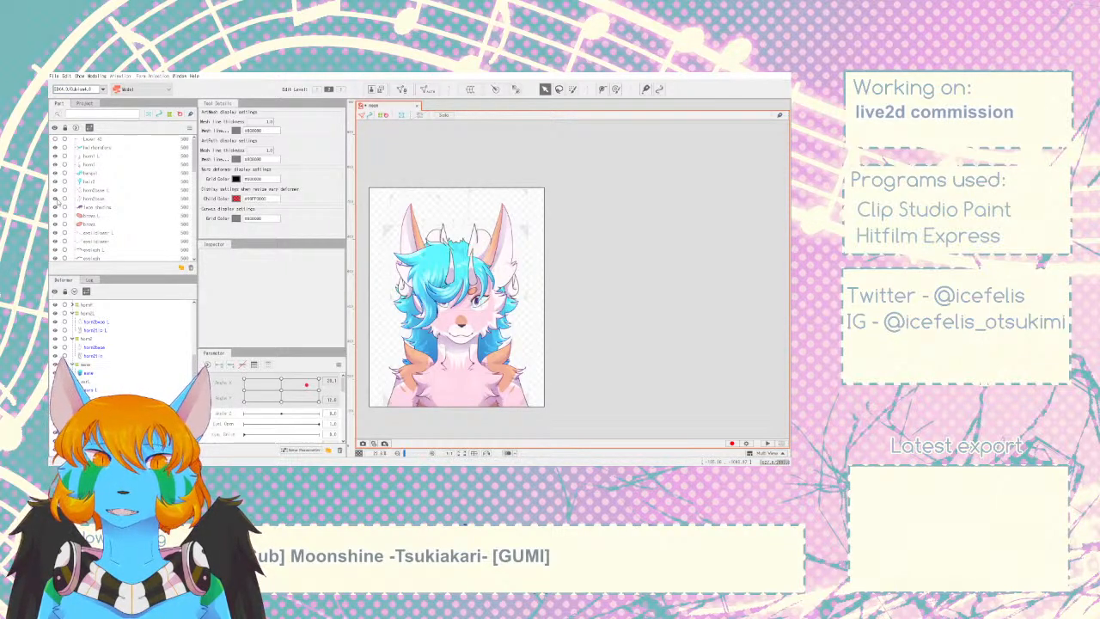
{"action": "scroll", "coordinate": [91, 211], "scroll_direction": "down", "scroll_amount": 5}
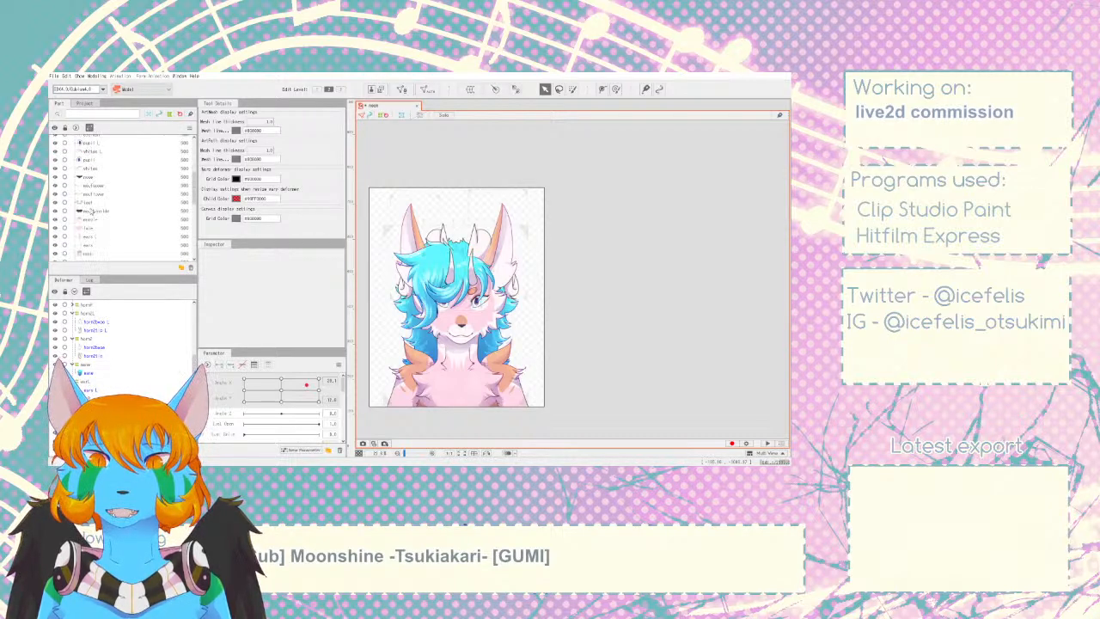
{"action": "scroll", "coordinate": [90, 210], "scroll_direction": "up", "scroll_amount": 5}
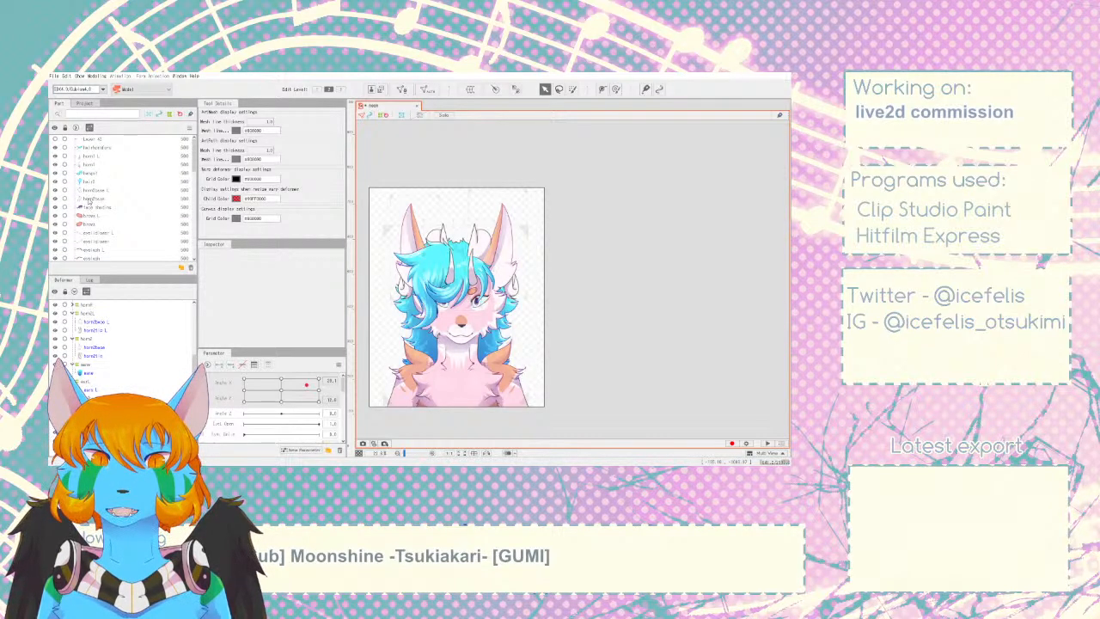
- Move the horn2base art mesh down the part list so it sits between the ear and neck meshes
{"action": "left_click", "coordinate": [90, 198]}
{"action": "scroll", "coordinate": [102, 262], "scroll_direction": "down", "scroll_amount": 1}
{"action": "scroll", "coordinate": [102, 262], "scroll_direction": "down", "scroll_amount": 5}
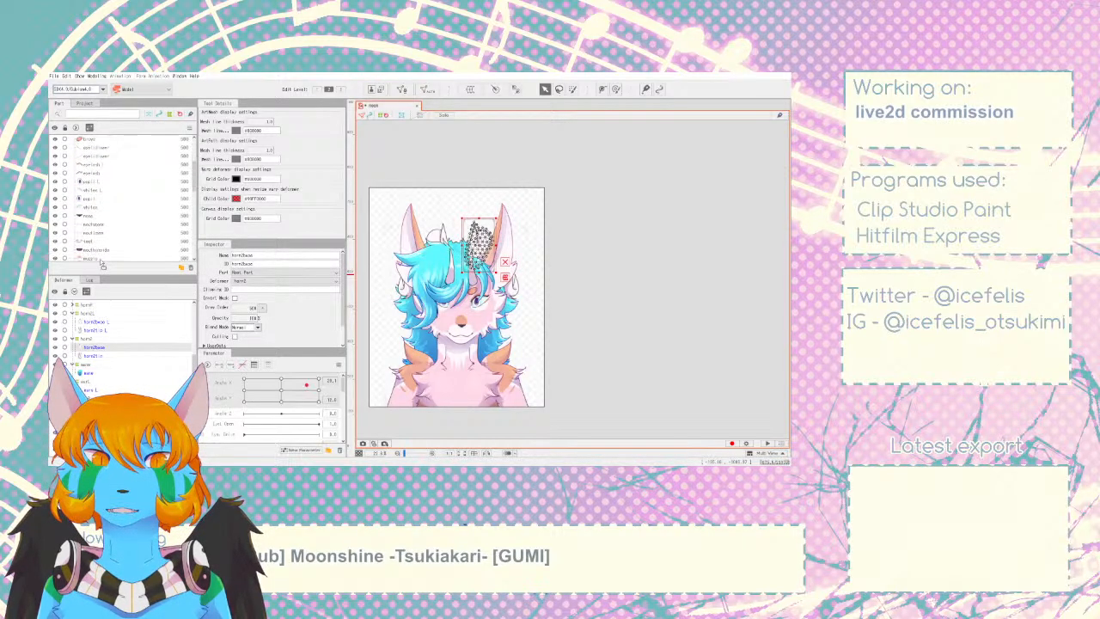
{"action": "scroll", "coordinate": [102, 263], "scroll_direction": "down", "scroll_amount": 6}
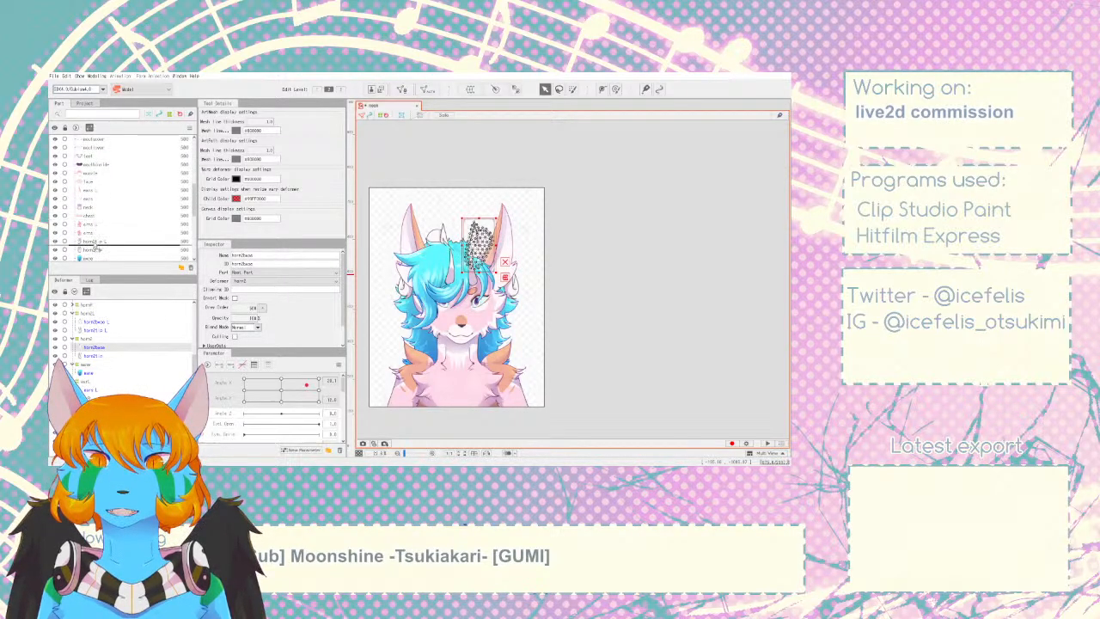
{"action": "scroll", "coordinate": [100, 266], "scroll_direction": "down", "scroll_amount": 6}
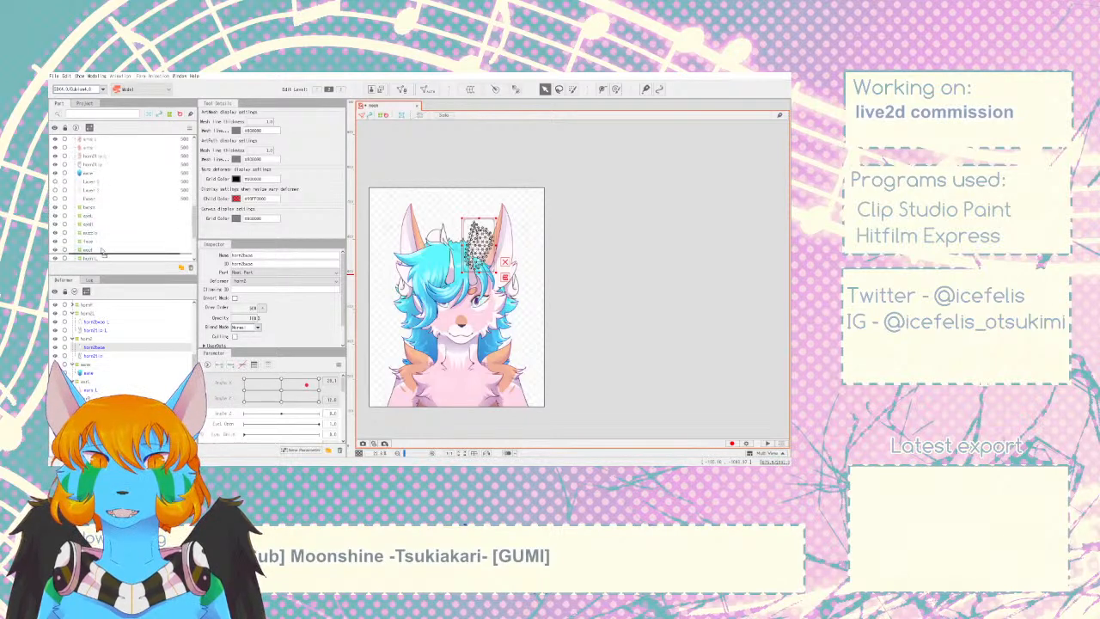
{"action": "scroll", "coordinate": [116, 144], "scroll_direction": "up", "scroll_amount": 4}
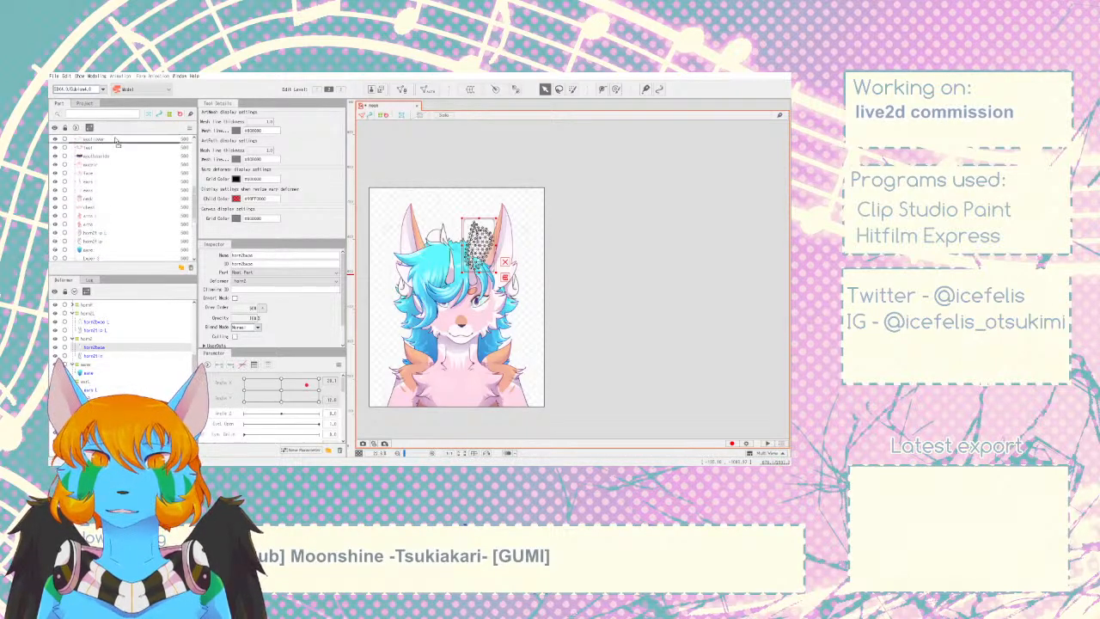
{"action": "scroll", "coordinate": [116, 144], "scroll_direction": "up", "scroll_amount": 6}
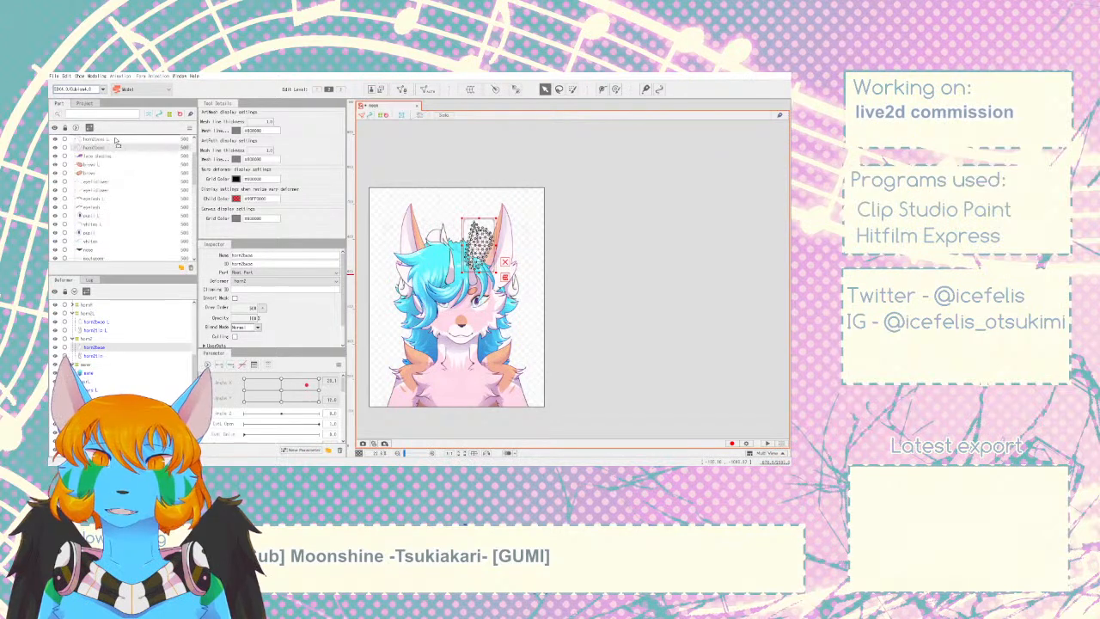
{"action": "left_click_drag", "start_coordinate": [116, 139], "coordinate": [129, 260]}
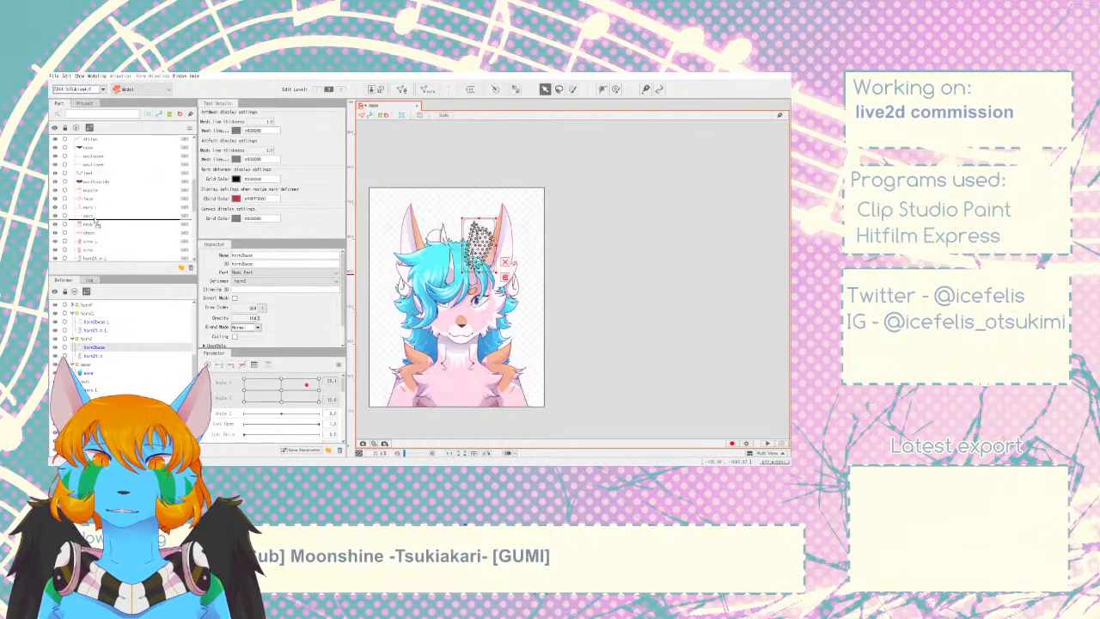
{"action": "left_click", "coordinate": [633, 271]}
- Adjust the earR deformer's position at the Angle X 30 key and preview the head turn
{"action": "mouse_move", "coordinate": [306, 386]}
{"action": "left_mouse_down"}
{"action": "mouse_move", "coordinate": [242, 394]}
{"action": "mouse_move", "coordinate": [353, 398]}
{"action": "mouse_move", "coordinate": [229, 394]}
{"action": "mouse_move", "coordinate": [318, 392]}
{"action": "left_mouse_up"}
{"action": "left_click", "coordinate": [93, 398]}
{"action": "left_click", "coordinate": [663, 319]}
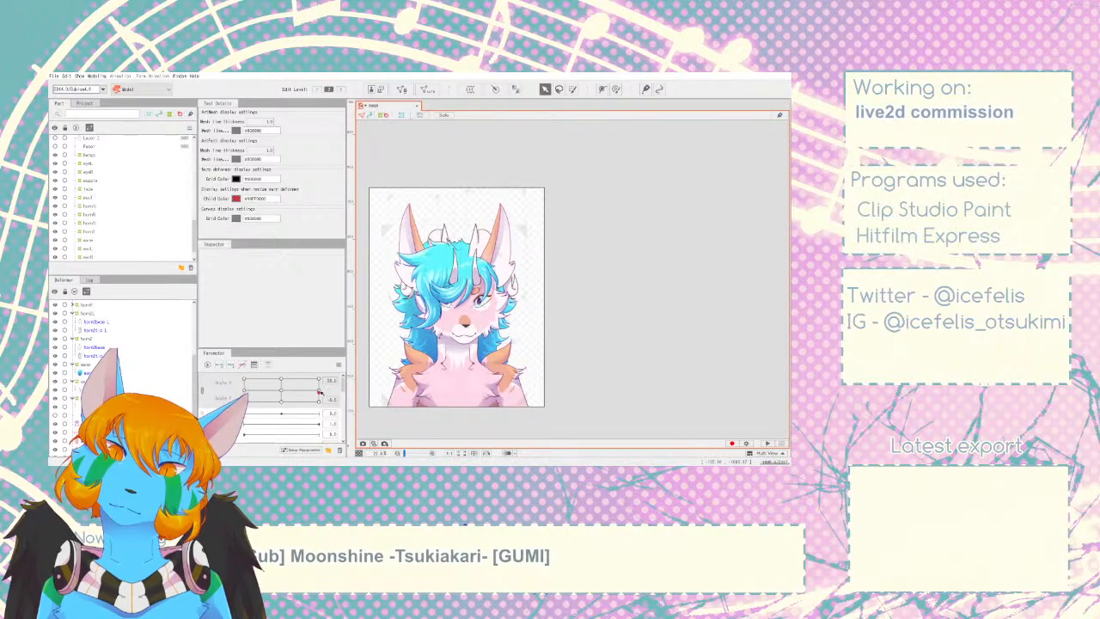
{"action": "left_click", "coordinate": [85, 398]}
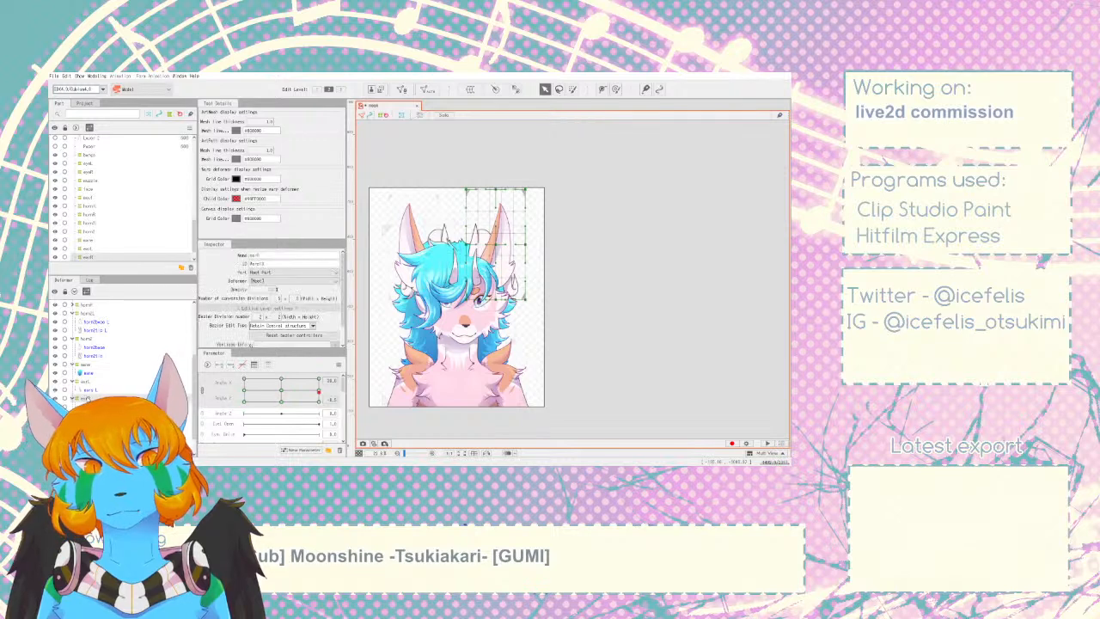
{"action": "left_click", "coordinate": [319, 390]}
{"action": "left_click", "coordinate": [643, 303]}
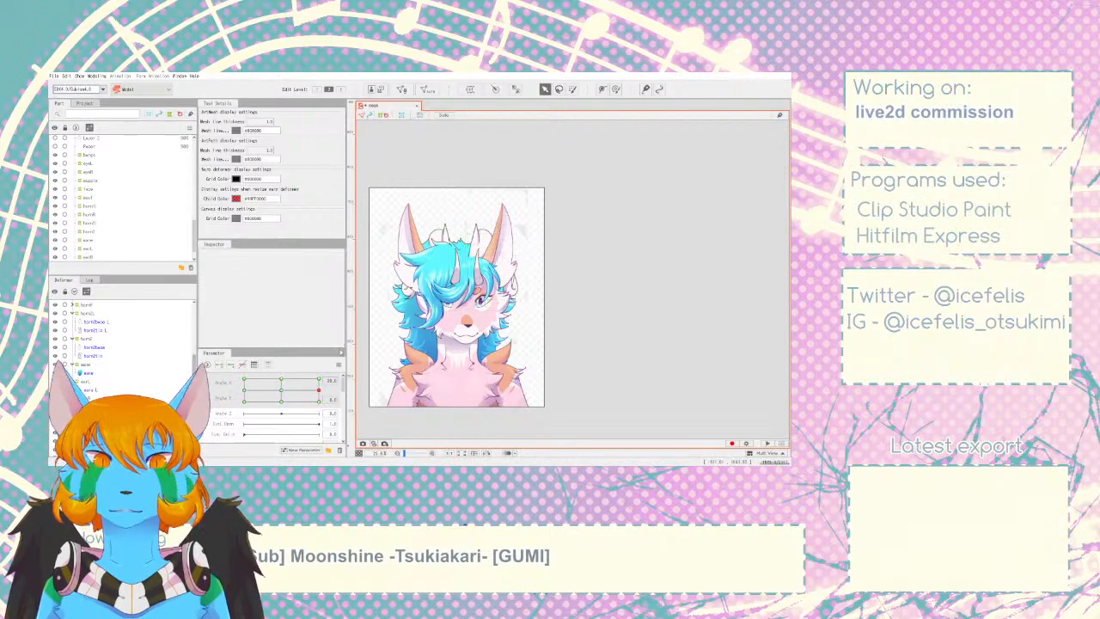
{"action": "left_click_drag", "start_coordinate": [310, 386], "coordinate": [340, 387]}
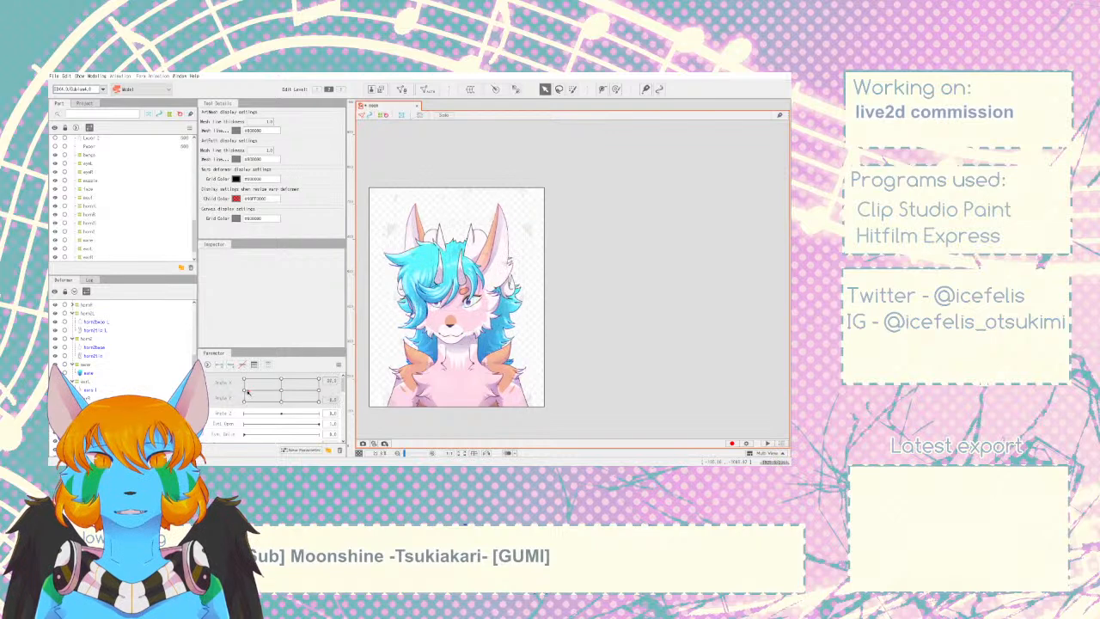
- Inspect the horn2tip mesh with the head turned to Angle X 30 and raised, and preview the turn
{"action": "mouse_move", "coordinate": [318, 386]}
{"action": "left_mouse_down"}
{"action": "mouse_move", "coordinate": [243, 385]}
{"action": "mouse_move", "coordinate": [318, 381]}
{"action": "left_mouse_up"}
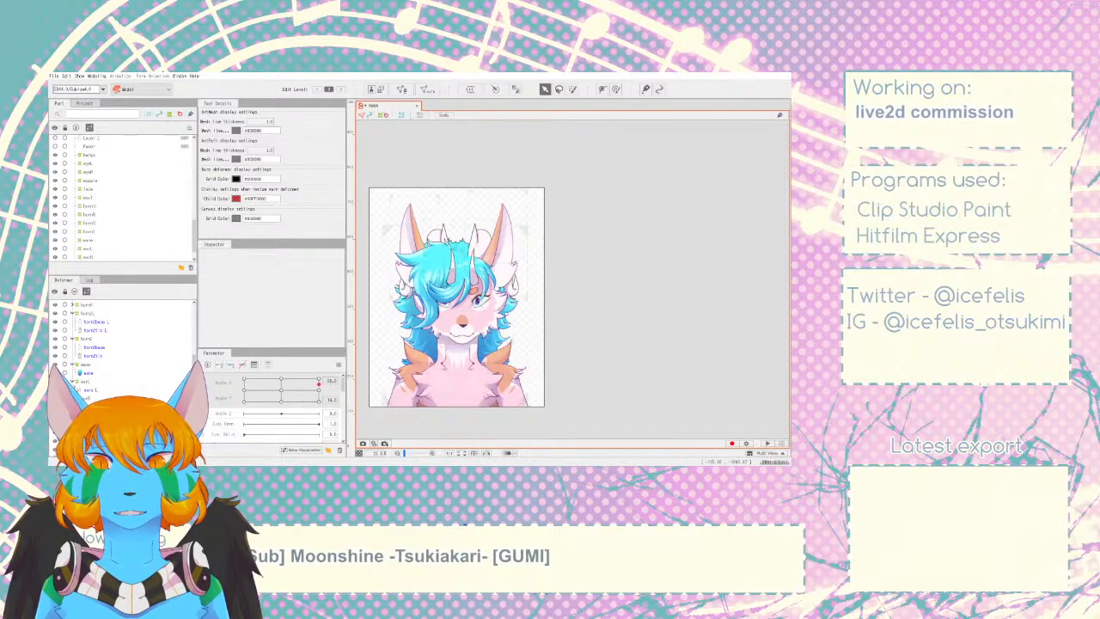
{"action": "left_click", "coordinate": [93, 355]}
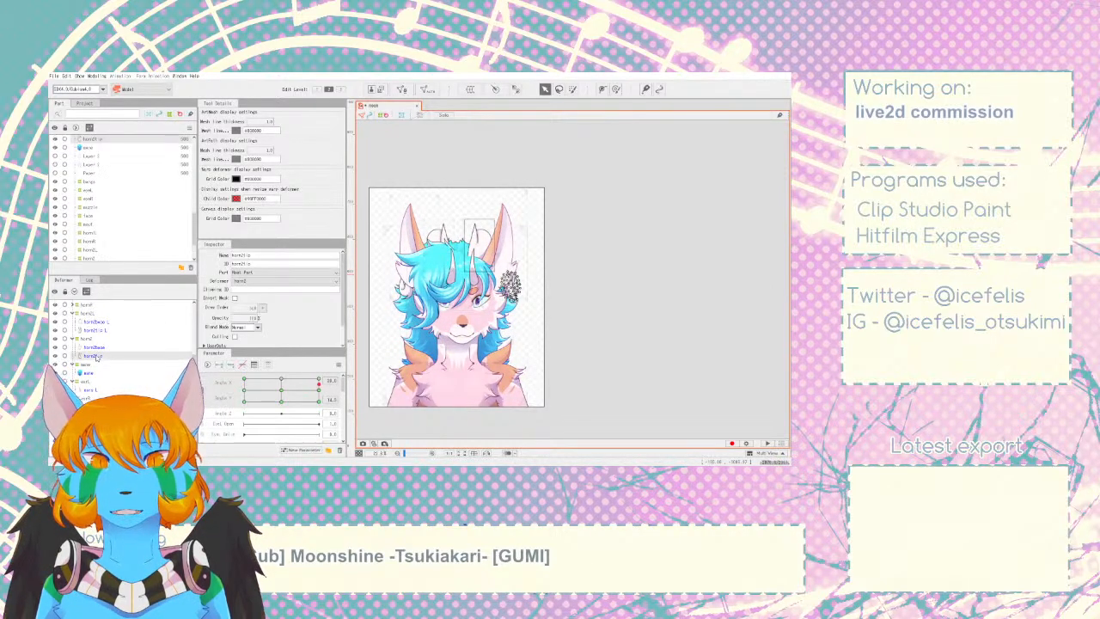
{"action": "left_click", "coordinate": [604, 344]}
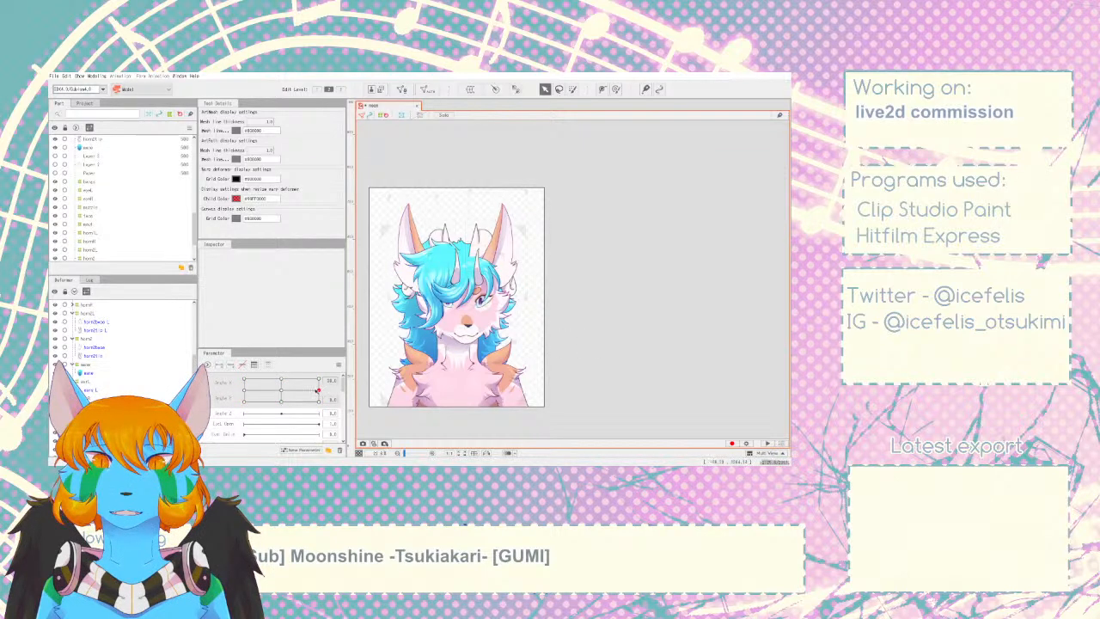
{"action": "left_click_drag", "start_coordinate": [234, 390], "coordinate": [319, 386]}
- Create an armL warp deformer around the arm L mesh, key it to Angle X and Y, and preview the turn from Angle X 30
{"action": "scroll", "coordinate": [121, 361], "scroll_direction": "down", "scroll_amount": 1}
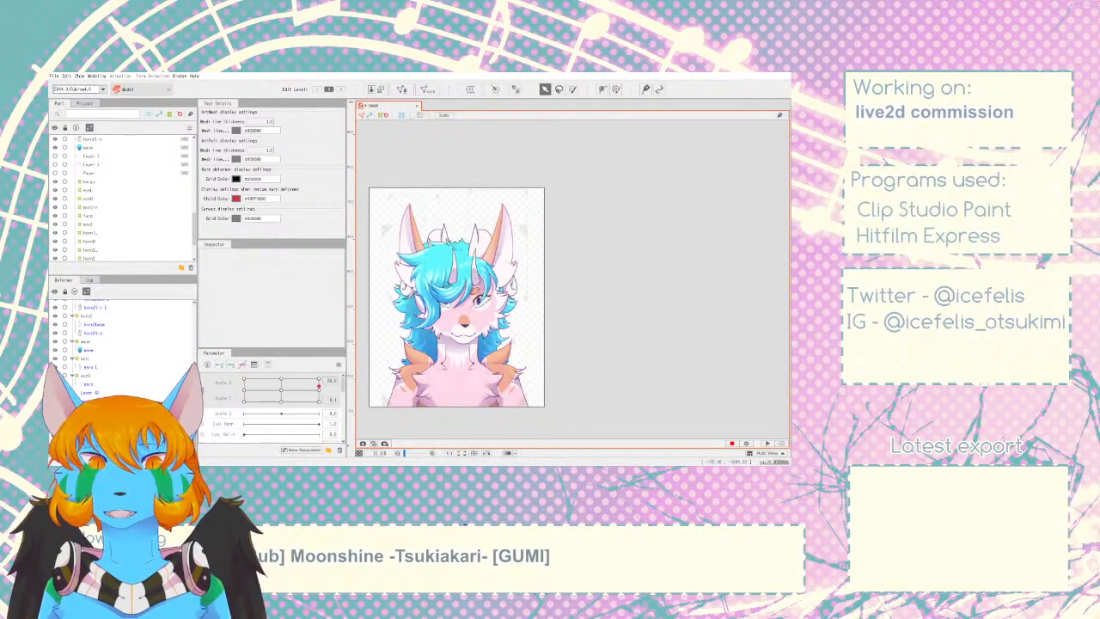
{"action": "left_click", "coordinate": [99, 418]}
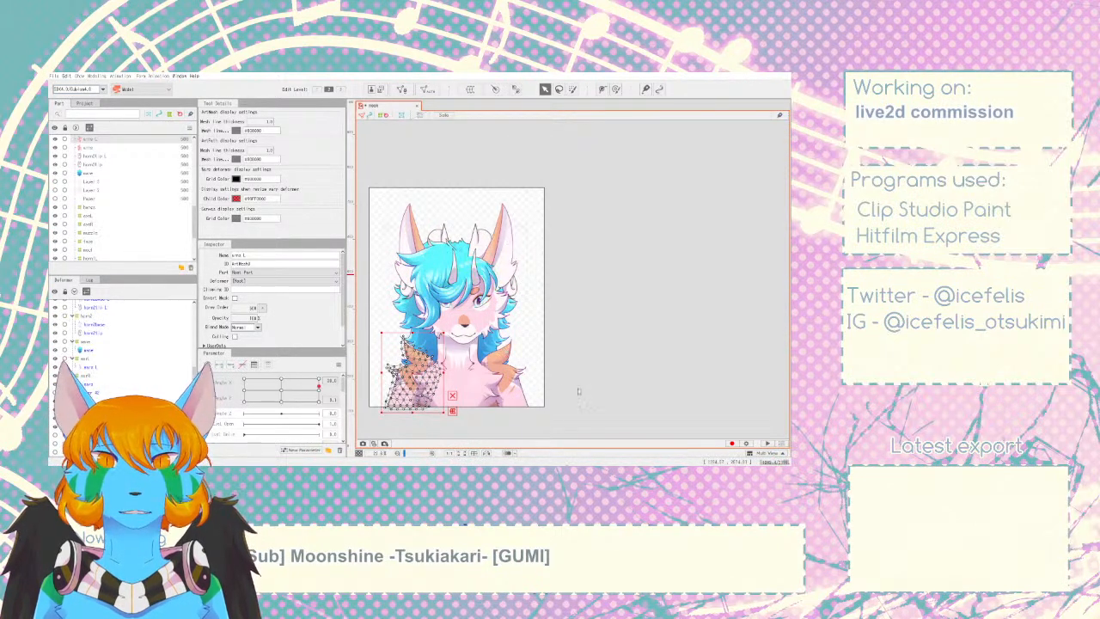
{"action": "left_click", "coordinate": [517, 400]}
{"action": "mouse_move", "coordinate": [260, 391]}
{"action": "left_mouse_down"}
{"action": "mouse_move", "coordinate": [231, 393]}
{"action": "mouse_move", "coordinate": [318, 390]}
{"action": "left_mouse_up"}
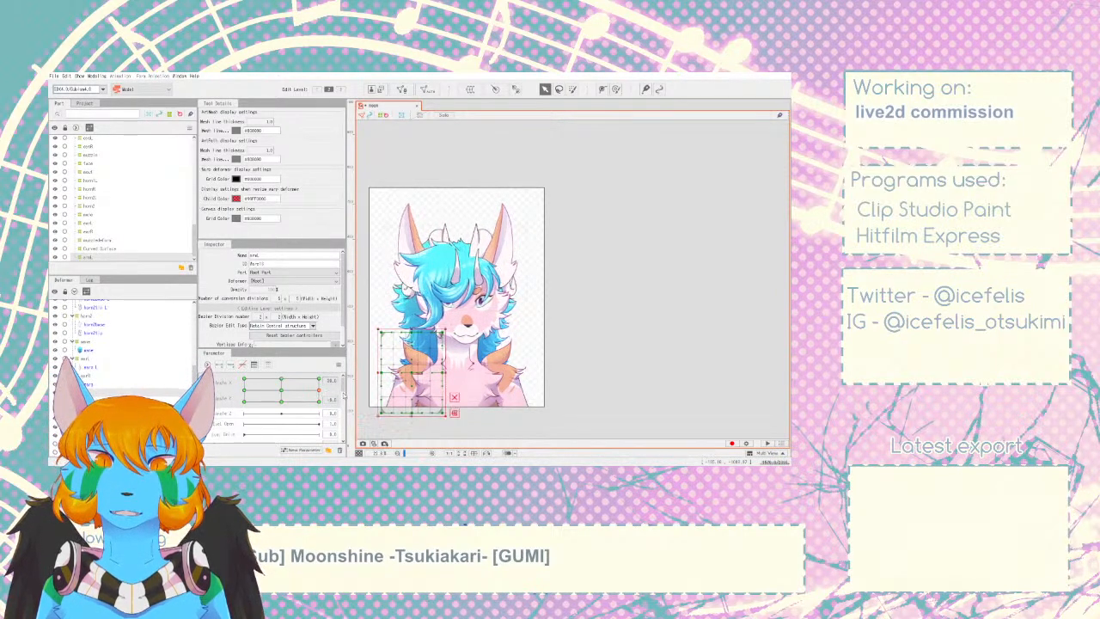
{"action": "scroll", "coordinate": [357, 393], "scroll_direction": "up", "scroll_amount": 4}
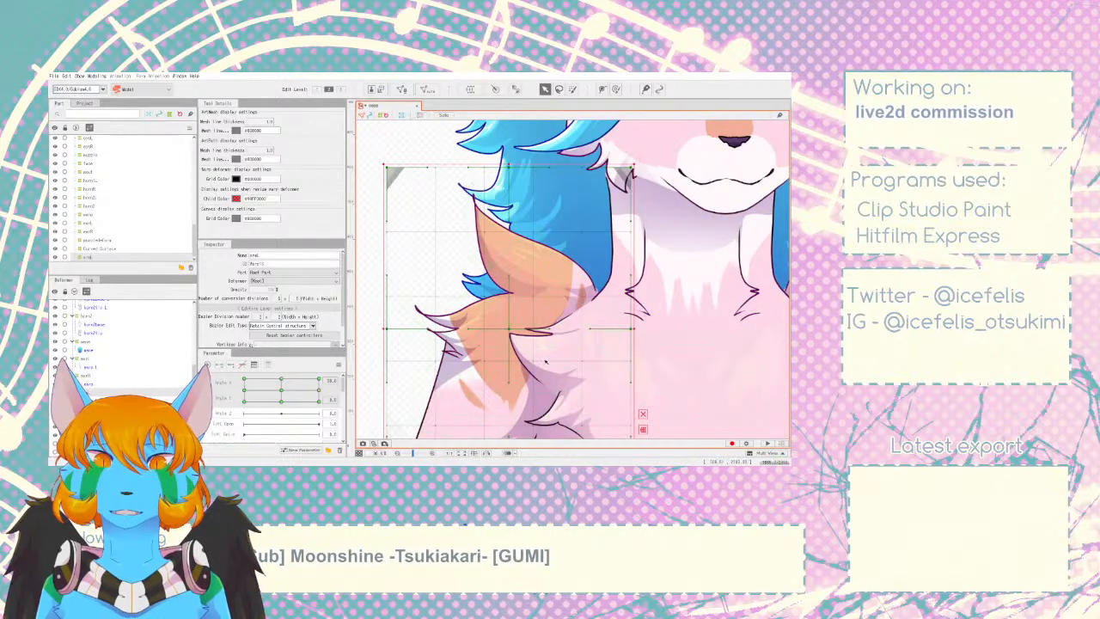
{"action": "scroll", "coordinate": [536, 364], "scroll_direction": "down", "scroll_amount": 4}
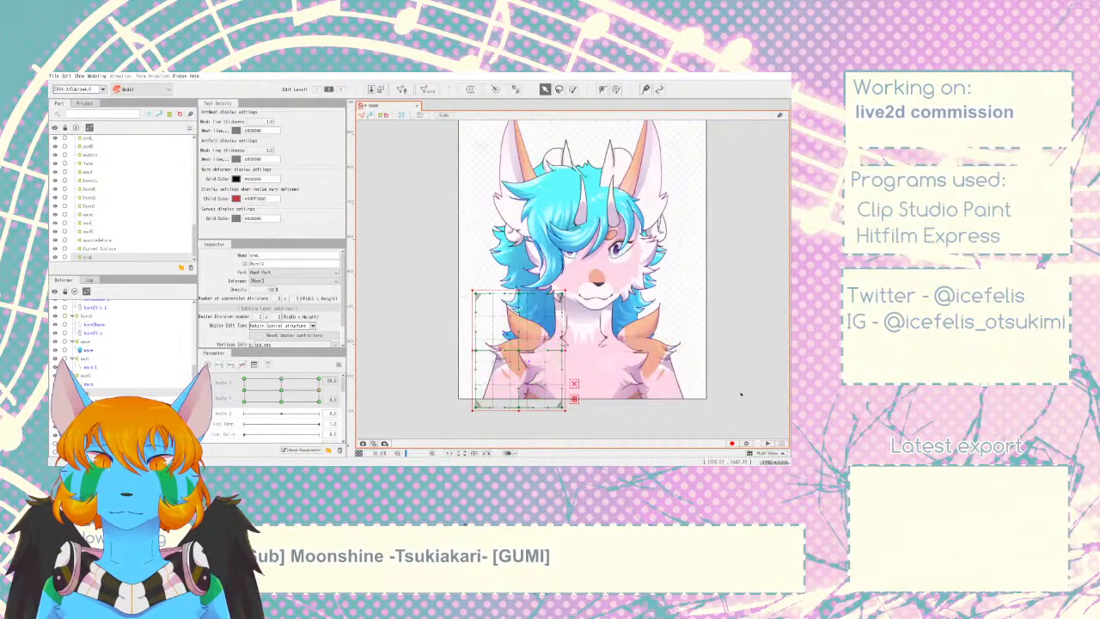
{"action": "mouse_move", "coordinate": [300, 389]}
{"action": "left_mouse_down"}
{"action": "mouse_move", "coordinate": [244, 394]}
{"action": "mouse_move", "coordinate": [370, 388]}
{"action": "left_mouse_up"}
- Create an armR warp deformer for the other arm, key it to Angle X and Y, and nudge it left at Angle X 30 and right at -30
{"action": "left_click", "coordinate": [646, 365]}
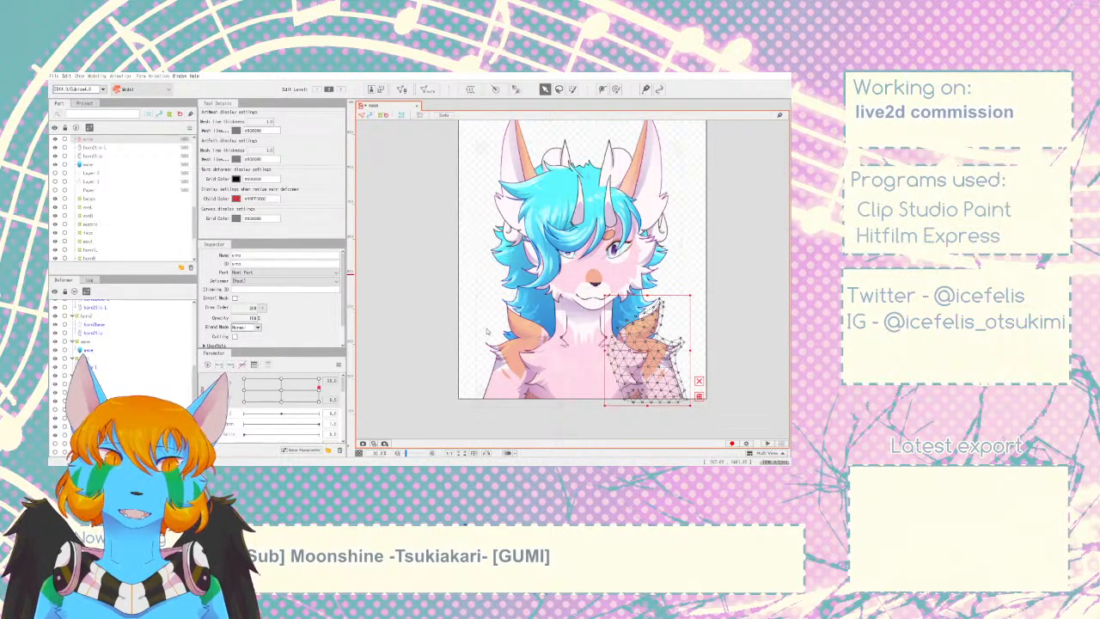
{"action": "left_click", "coordinate": [484, 406]}
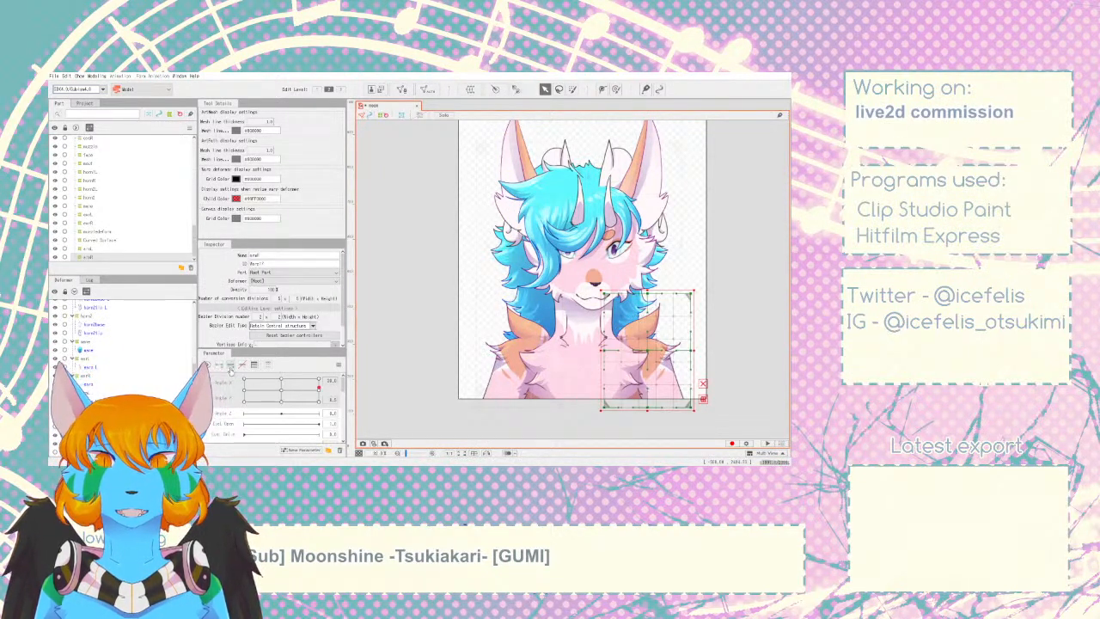
{"action": "left_click_drag", "start_coordinate": [319, 388], "coordinate": [232, 392]}
{"action": "key", "text": "Left"}
{"action": "key", "text": "Left"}
{"action": "key", "text": "Left"}
{"action": "key", "text": "Right"}
{"action": "key", "text": "Right"}
{"action": "key", "text": "Right"}
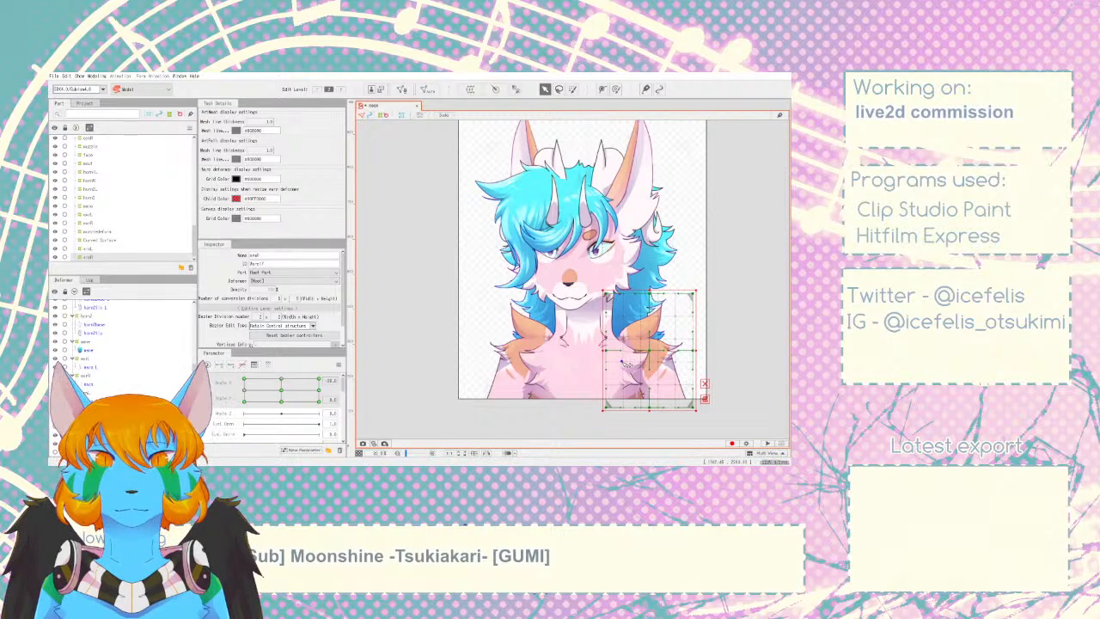
{"action": "left_click", "coordinate": [750, 400]}
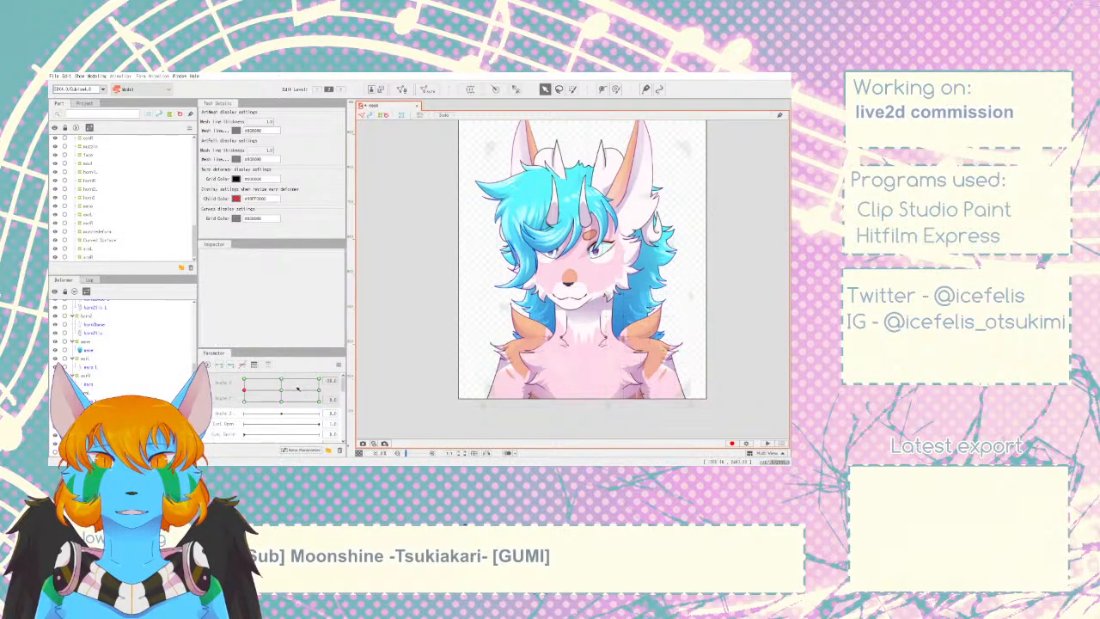
{"action": "mouse_move", "coordinate": [256, 393]}
{"action": "left_mouse_down"}
{"action": "mouse_move", "coordinate": [336, 391]}
{"action": "mouse_move", "coordinate": [238, 383]}
{"action": "left_mouse_up"}
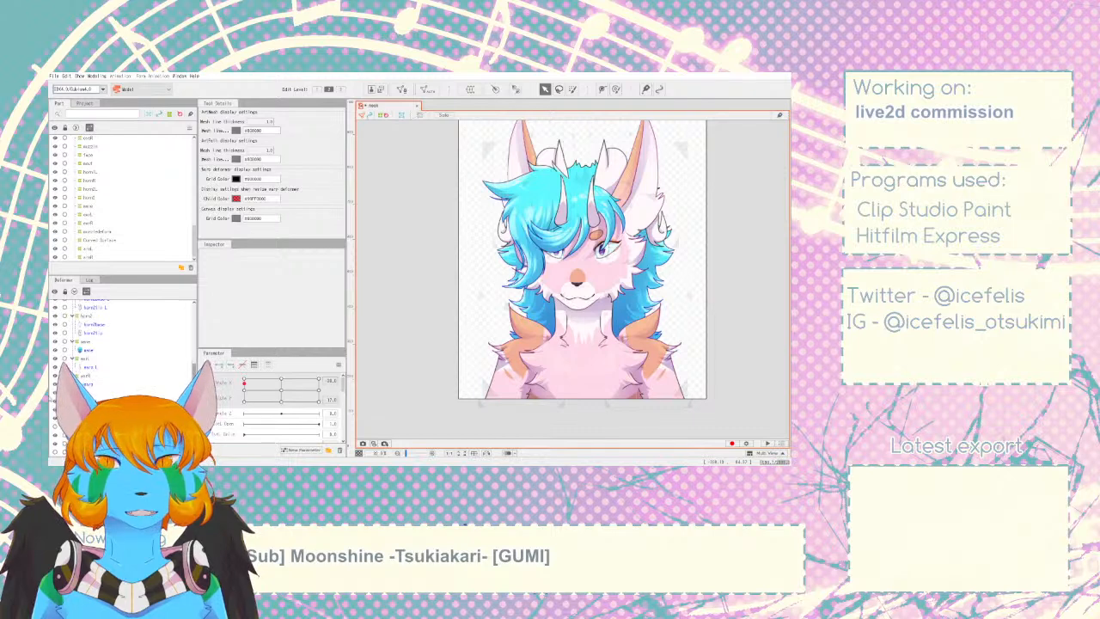
- Create a chest warp deformer around the chest mesh and key it to Angle X and Y
{"action": "left_click", "coordinate": [585, 324]}
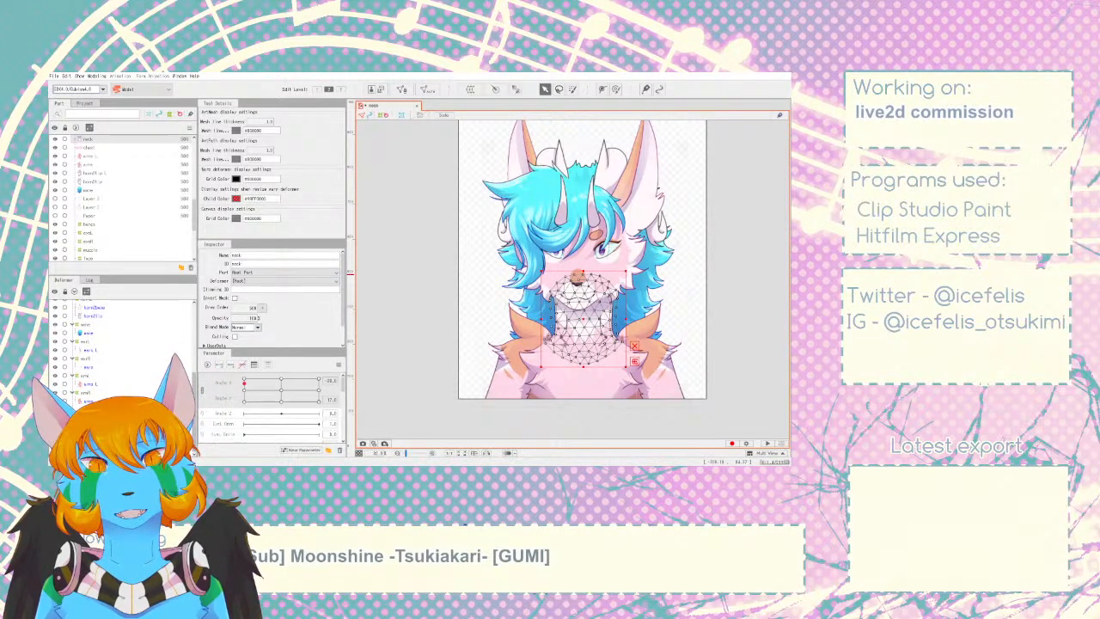
{"action": "left_click", "coordinate": [91, 148]}
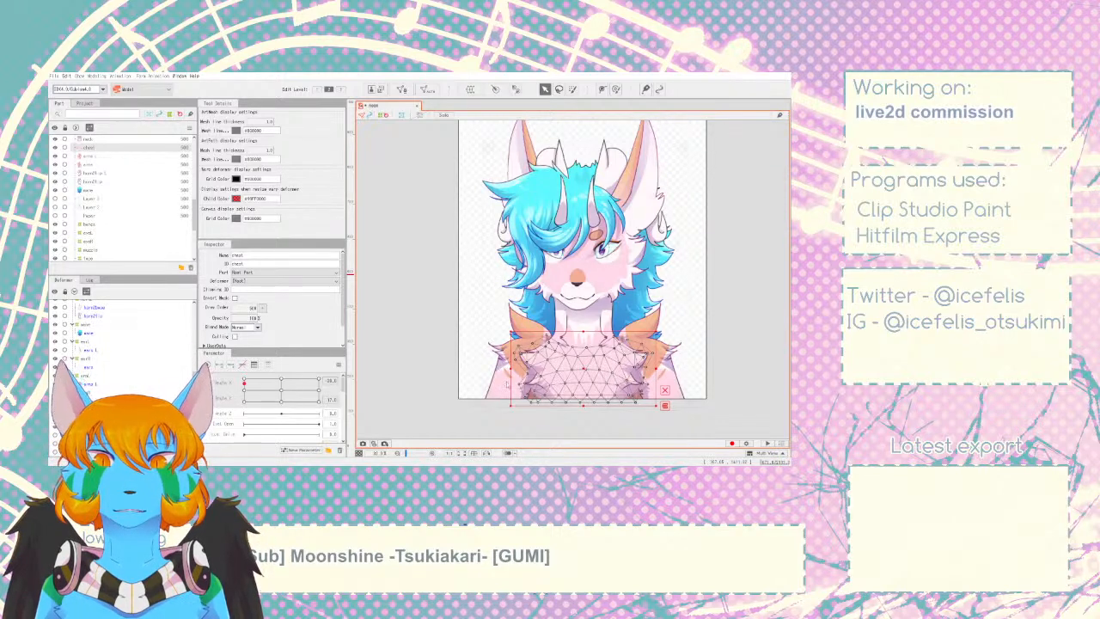
{"action": "left_click", "coordinate": [507, 384]}
{"action": "left_click_drag", "start_coordinate": [246, 385], "coordinate": [345, 390]}
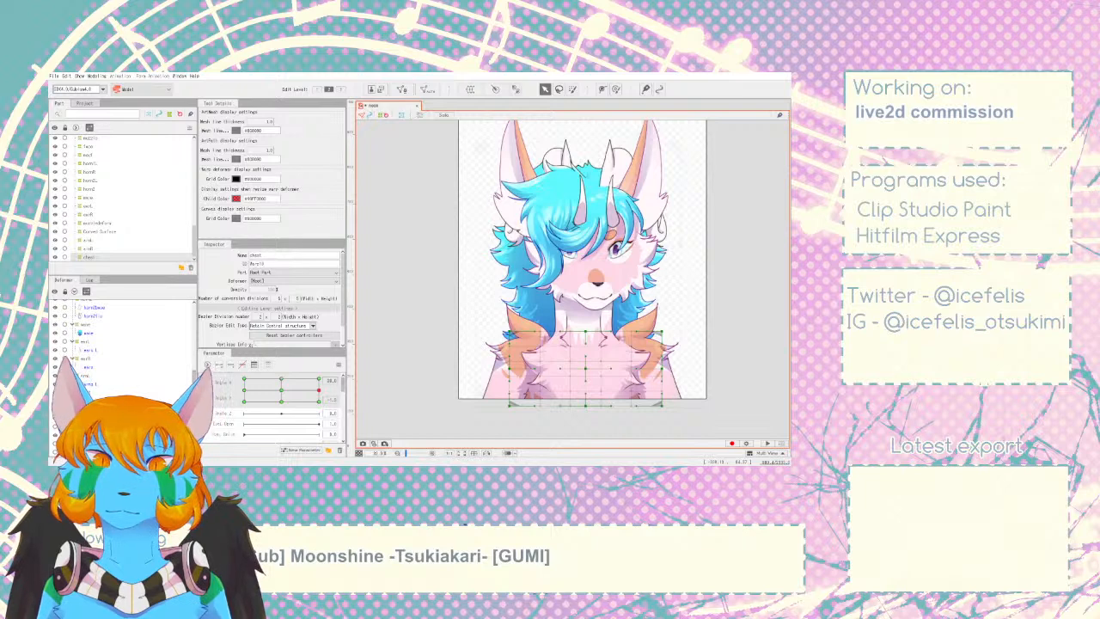
- Shift the armR deformer slightly to the left at the Angle X -30 key
{"action": "left_click", "coordinate": [660, 371]}
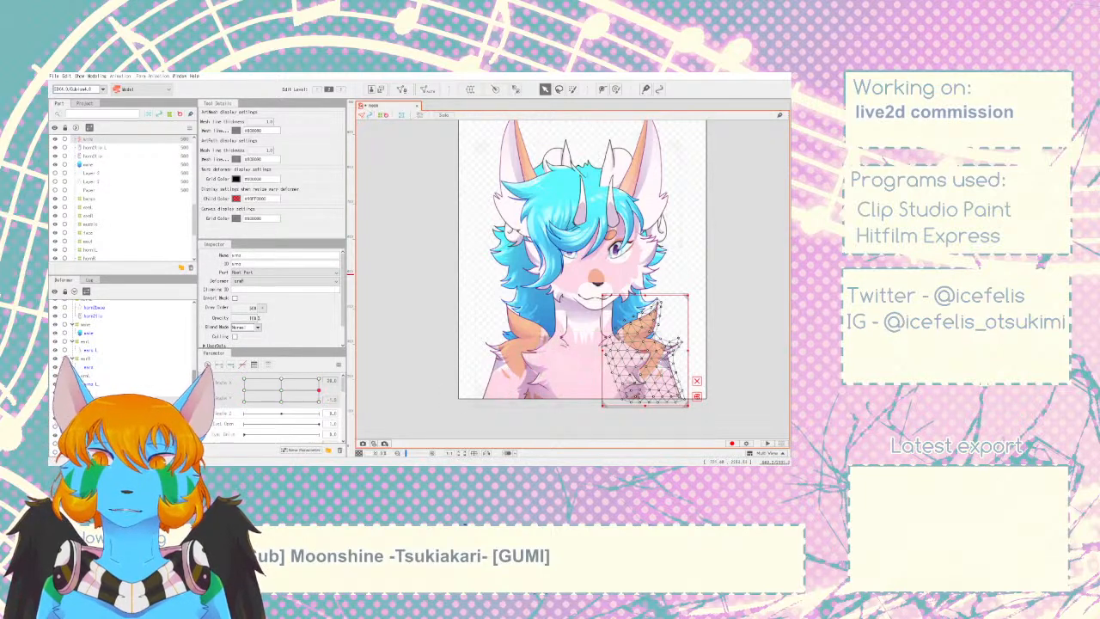
{"action": "left_click", "coordinate": [91, 392]}
{"action": "left_click_drag", "start_coordinate": [319, 391], "coordinate": [223, 393]}
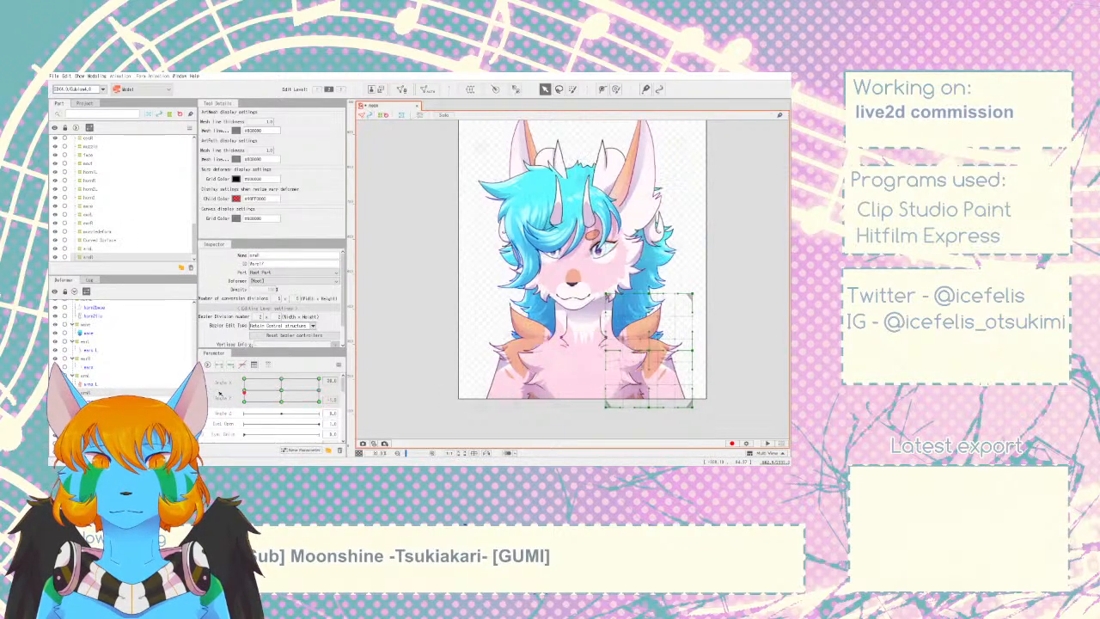
{"action": "scroll", "coordinate": [602, 371], "scroll_direction": "up", "scroll_amount": 3}
{"action": "left_click_drag", "start_coordinate": [681, 351], "coordinate": [676, 349]}
- Adjust the armL deformer's position at the Angle X 30 key and preview the head turn
{"action": "left_click", "coordinate": [464, 359]}
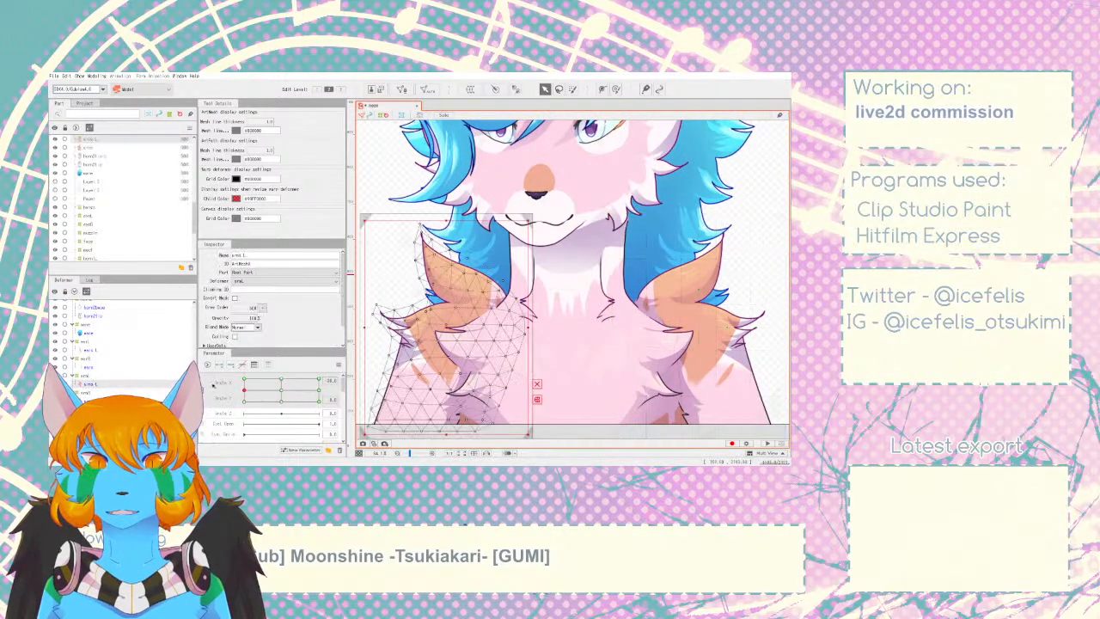
{"action": "left_click", "coordinate": [88, 368]}
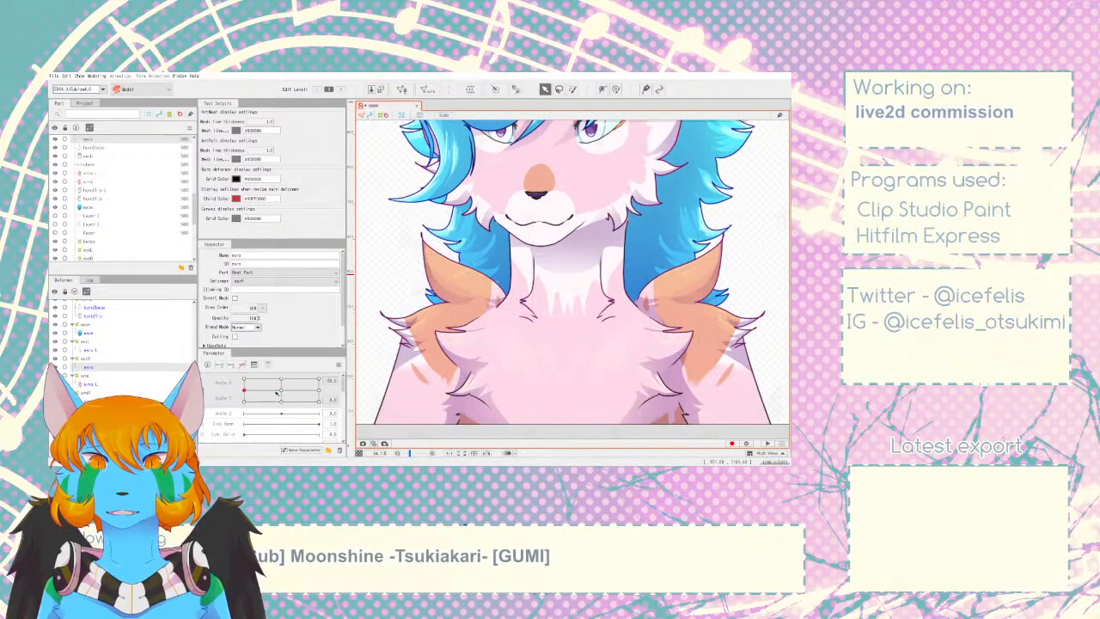
{"action": "left_click", "coordinate": [91, 376]}
{"action": "left_click", "coordinate": [318, 390]}
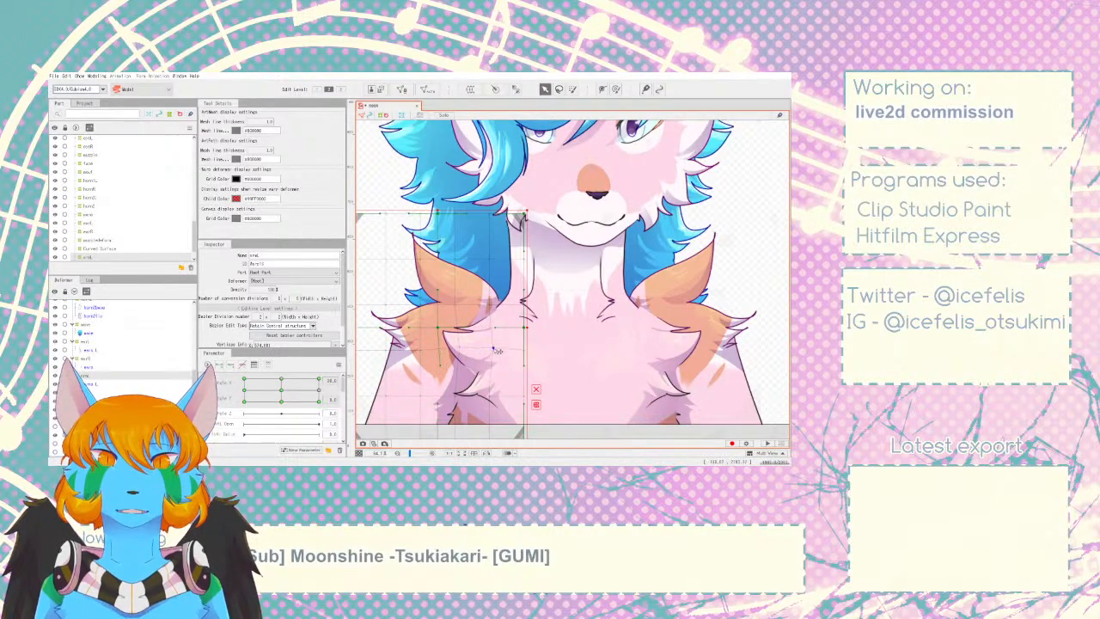
{"action": "scroll", "coordinate": [497, 346], "scroll_direction": "down", "scroll_amount": 5}
{"action": "left_click", "coordinate": [684, 372]}
{"action": "mouse_move", "coordinate": [318, 389]}
{"action": "left_mouse_down"}
{"action": "mouse_move", "coordinate": [243, 389]}
{"action": "mouse_move", "coordinate": [320, 387]}
{"action": "left_mouse_up"}
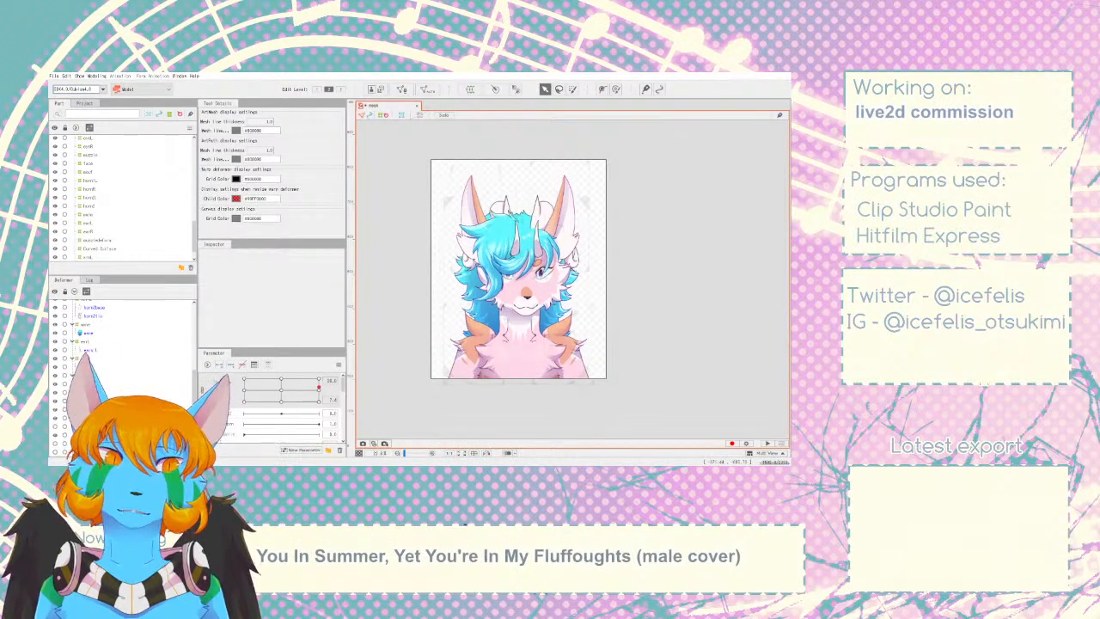
- Create a neck warp deformer around the neck mesh and key it to Angle X and Y
{"action": "scroll", "coordinate": [69, 378], "scroll_direction": "up", "scroll_amount": 3}
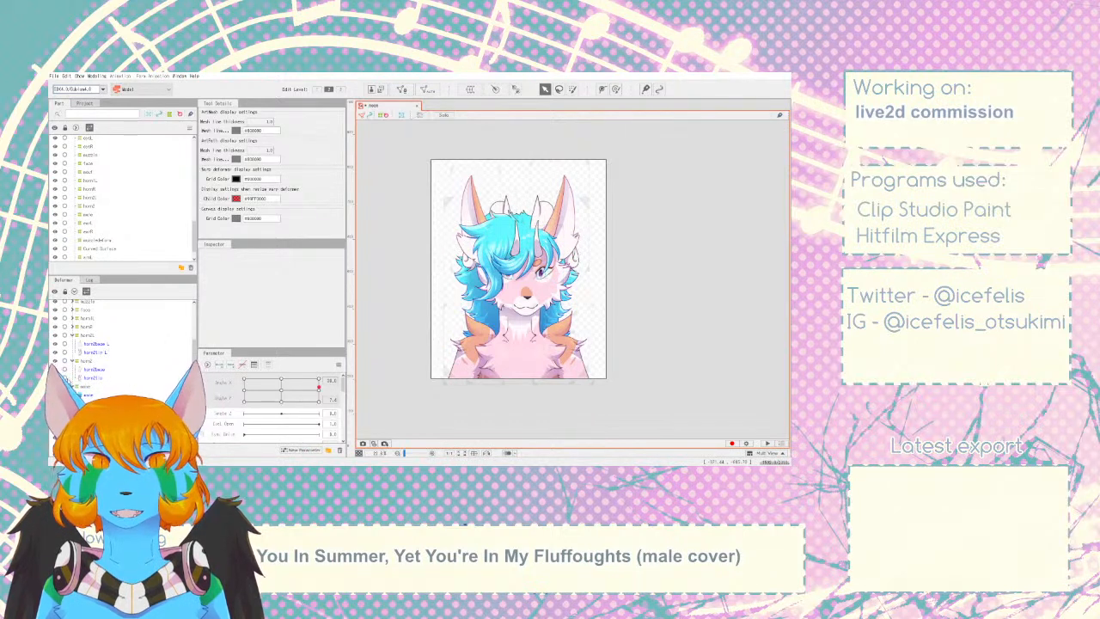
{"action": "scroll", "coordinate": [121, 343], "scroll_direction": "down", "scroll_amount": 3}
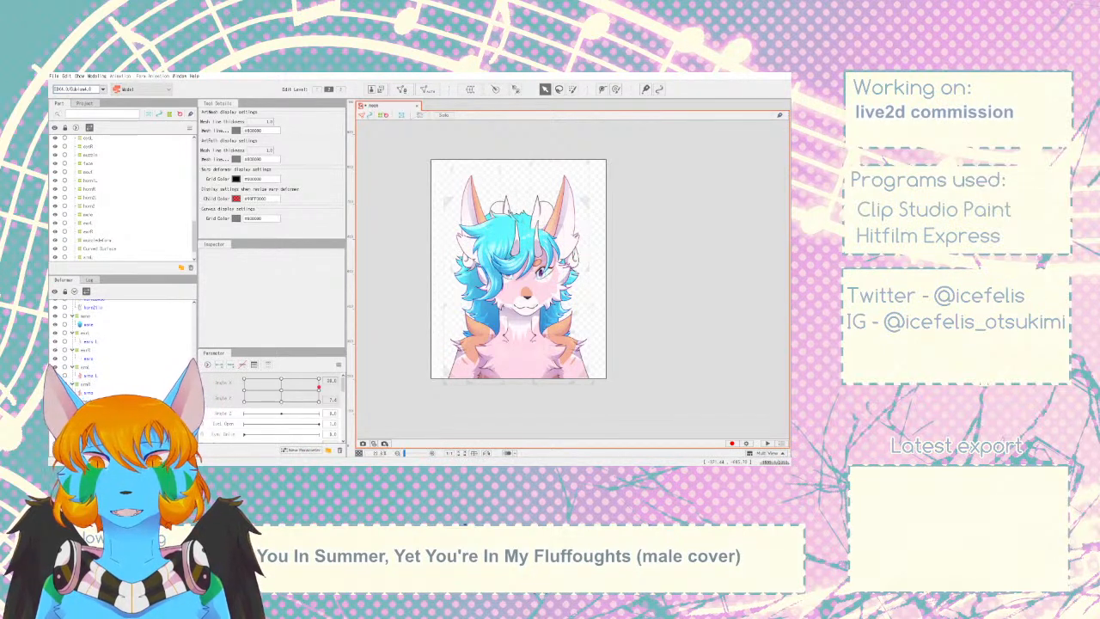
{"action": "left_click", "coordinate": [519, 330]}
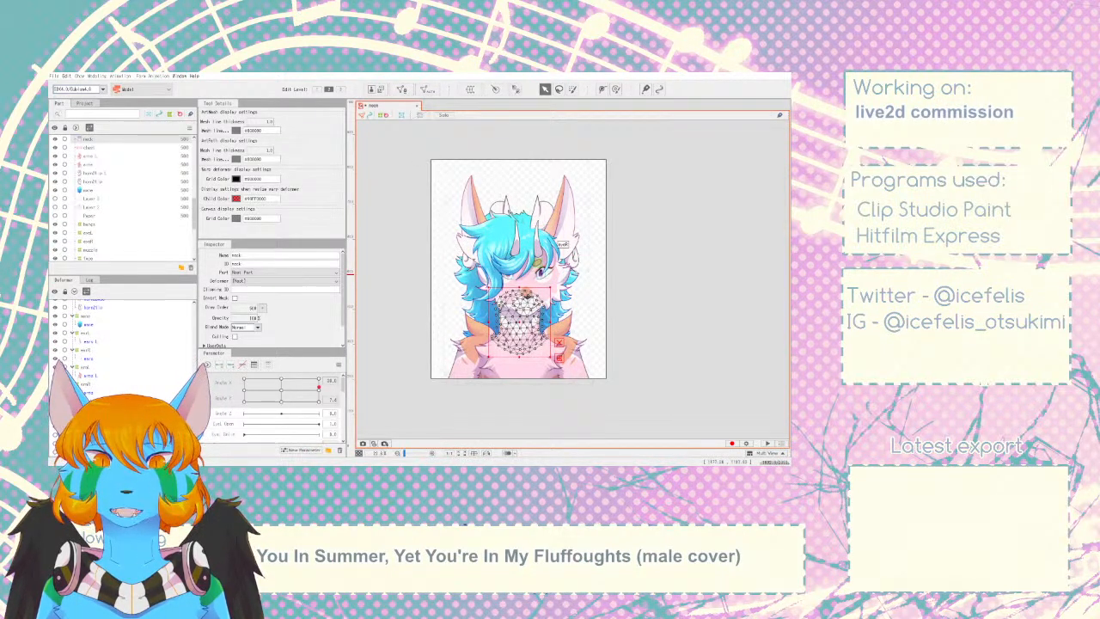
{"action": "left_click", "coordinate": [524, 405]}
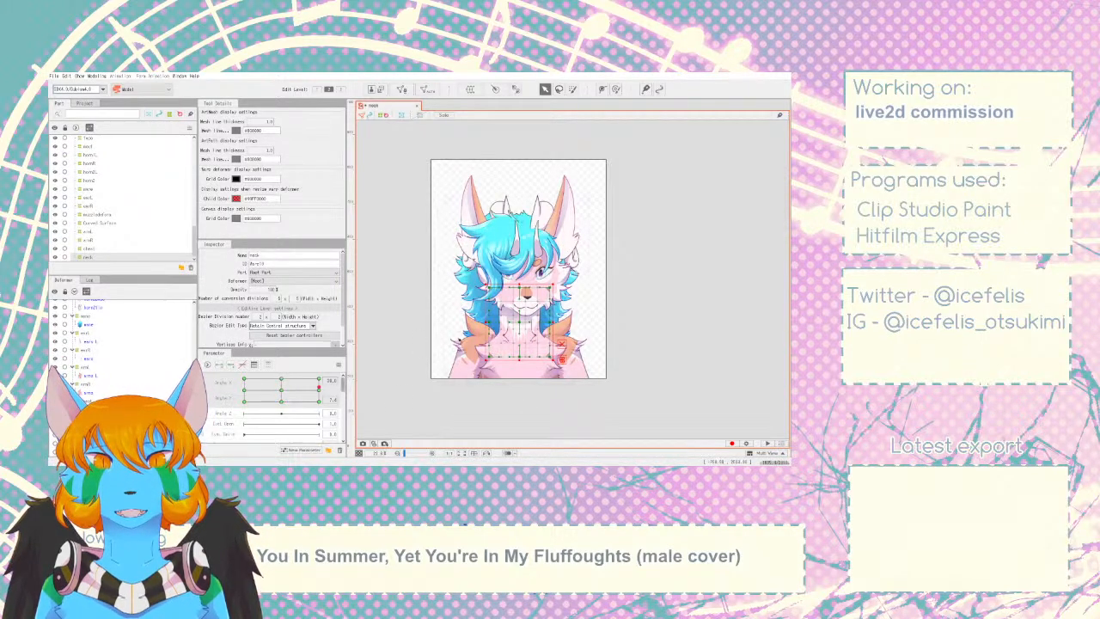
- Adjust the neck deformer's grid slightly at the Angle X 30 and -30 keys
{"action": "scroll", "coordinate": [498, 279], "scroll_direction": "up", "scroll_amount": 5}
{"action": "left_click", "coordinate": [490, 307]}
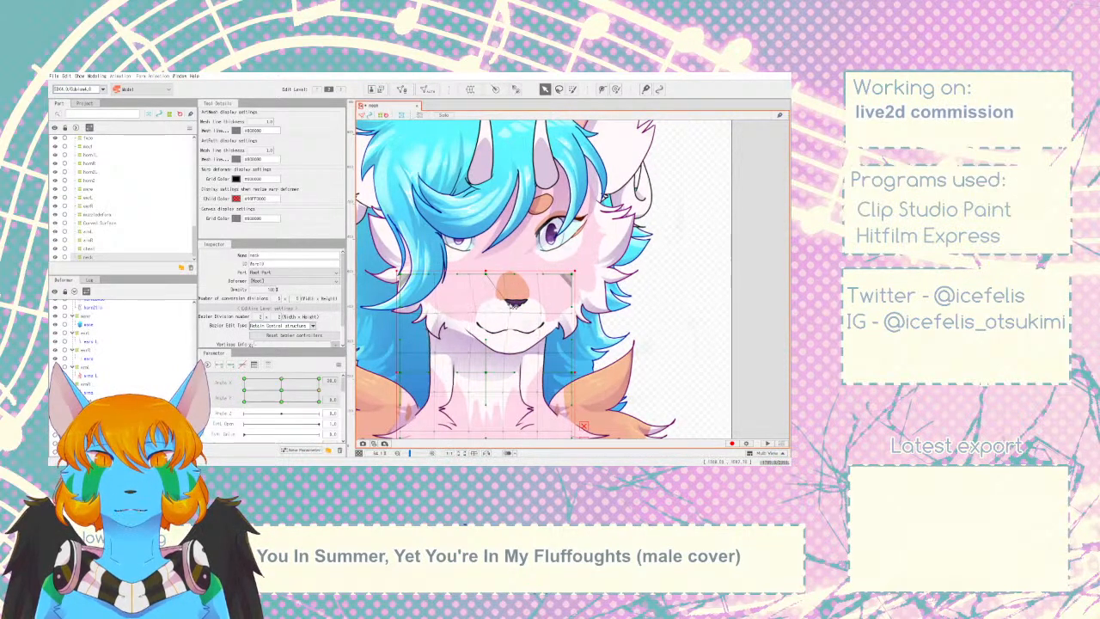
{"action": "scroll", "coordinate": [504, 374], "scroll_direction": "down", "scroll_amount": 5}
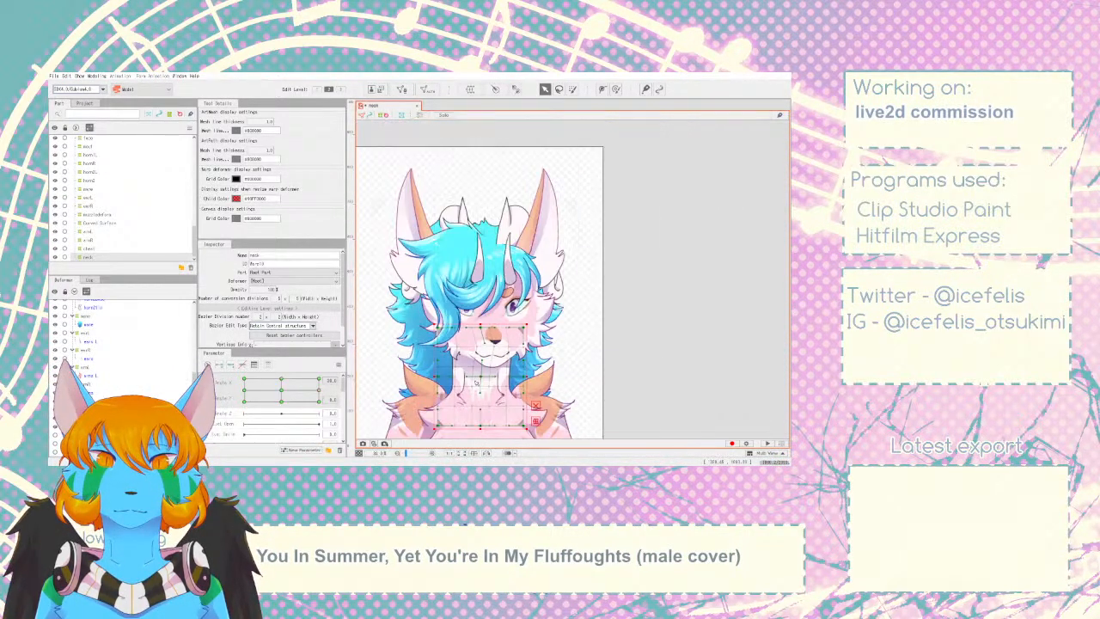
{"action": "left_click_drag", "start_coordinate": [311, 394], "coordinate": [244, 391]}
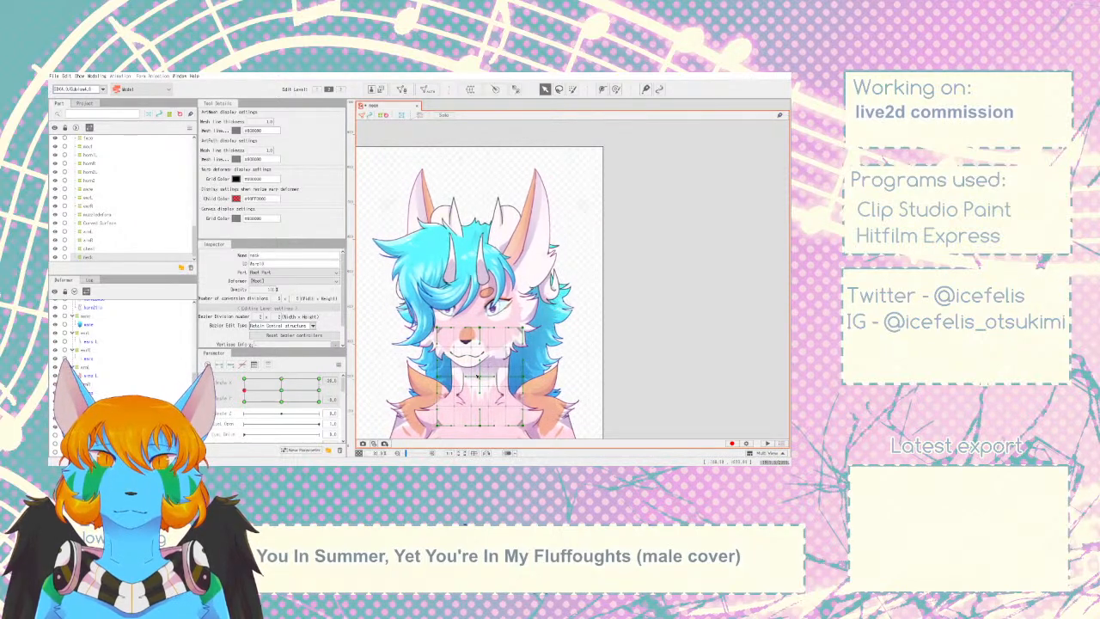
{"action": "scroll", "coordinate": [559, 354], "scroll_direction": "up", "scroll_amount": 3}
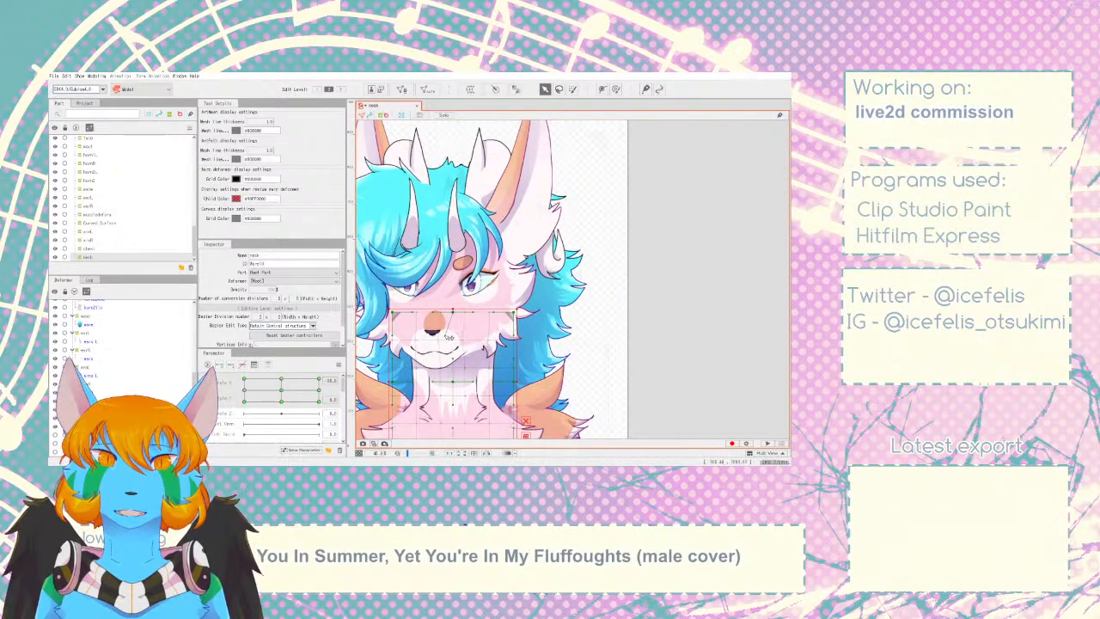
{"action": "left_click_drag", "start_coordinate": [299, 393], "coordinate": [321, 392]}
{"action": "left_click", "coordinate": [413, 365]}
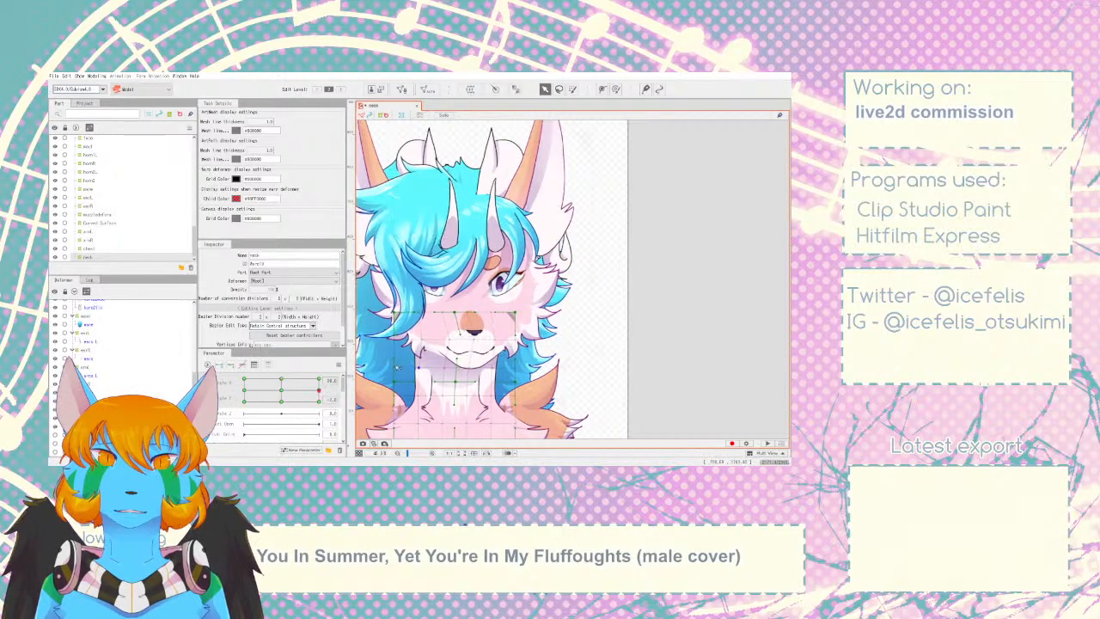
- Reselect the neck deformer and nudge it slightly right at Angle X 30 and left at Angle X -30
{"action": "scroll", "coordinate": [611, 344], "scroll_direction": "down", "scroll_amount": 2}
{"action": "left_click", "coordinate": [689, 349]}
{"action": "scroll", "coordinate": [688, 350], "scroll_direction": "down", "scroll_amount": 3}
{"action": "scroll", "coordinate": [627, 402], "scroll_direction": "up", "scroll_amount": 3}
{"action": "left_click_drag", "start_coordinate": [319, 390], "coordinate": [276, 389]}
{"action": "left_click", "coordinate": [88, 257]}
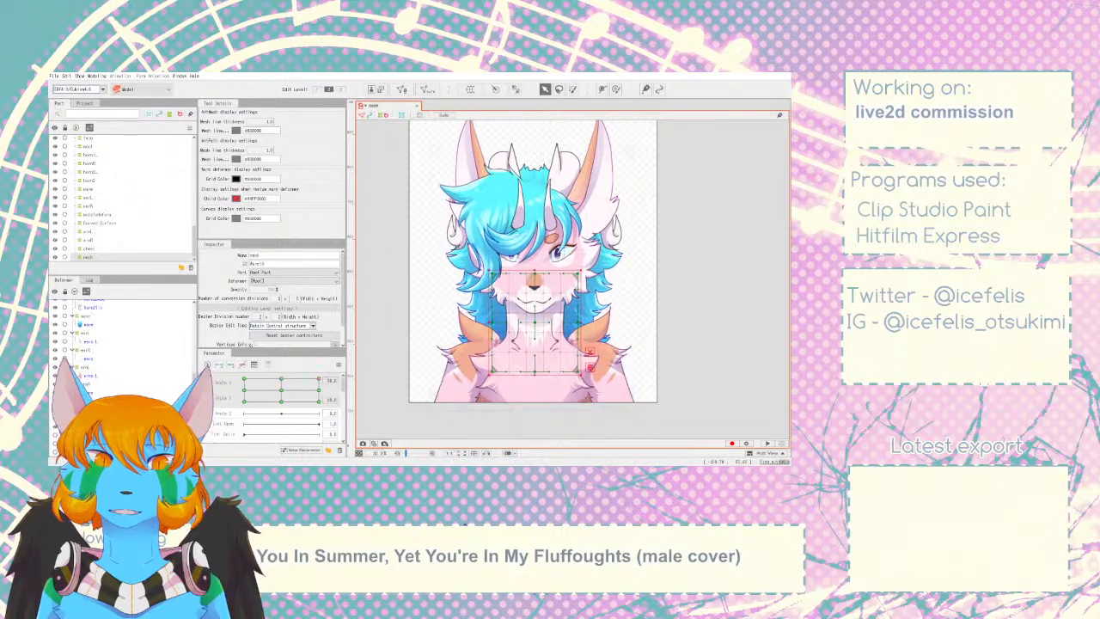
{"action": "left_click", "coordinate": [321, 391]}
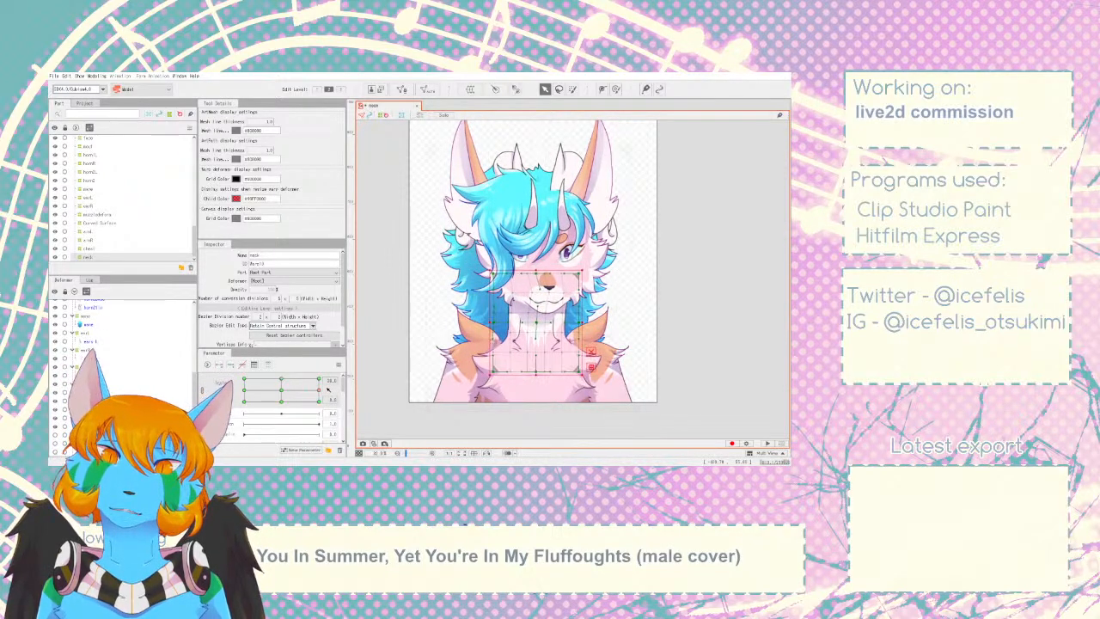
{"action": "left_click", "coordinate": [244, 390]}
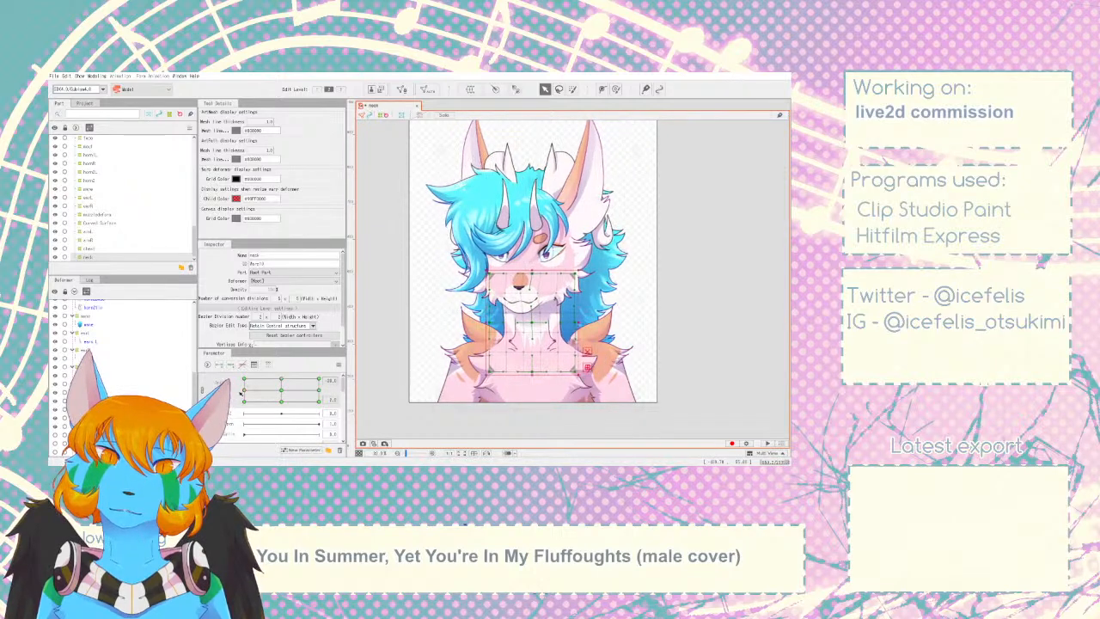
{"action": "left_click", "coordinate": [445, 436]}
- Nudge the face deformer slightly upward at the Angle X 0, Angle Y 30 key
{"action": "mouse_move", "coordinate": [245, 391]}
{"action": "left_mouse_down"}
{"action": "mouse_move", "coordinate": [342, 399]}
{"action": "mouse_move", "coordinate": [281, 374]}
{"action": "left_mouse_up"}
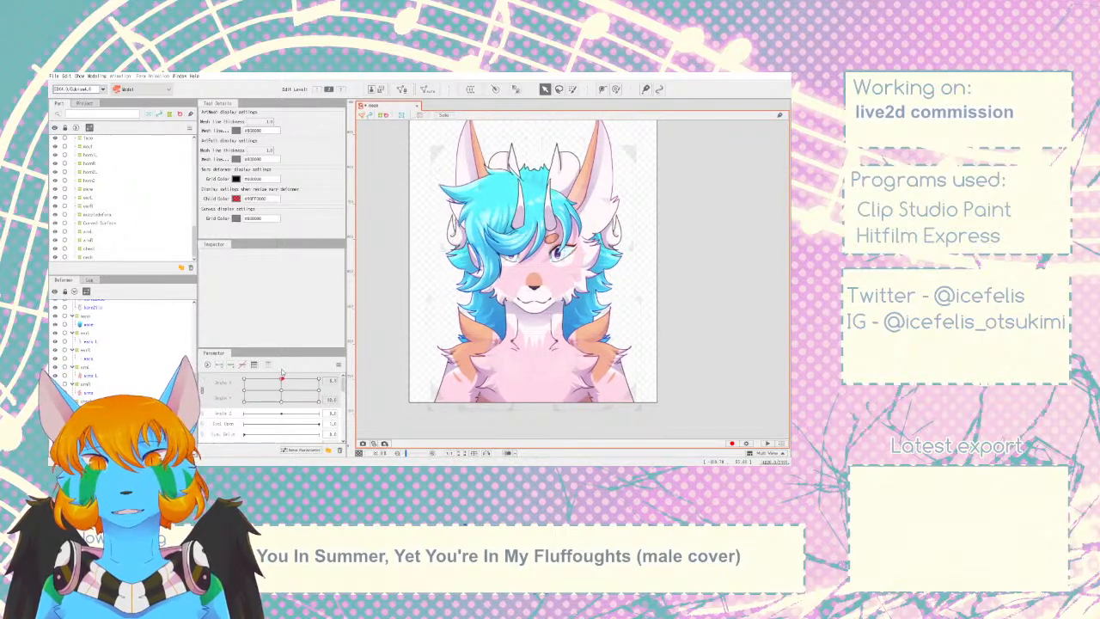
{"action": "scroll", "coordinate": [106, 338], "scroll_direction": "up", "scroll_amount": 5}
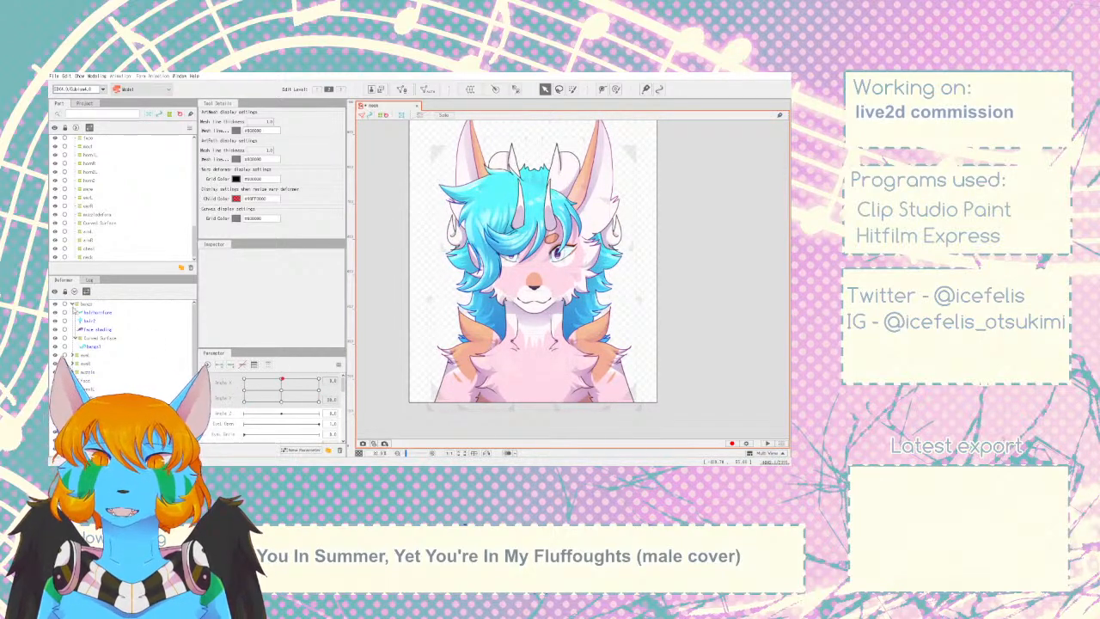
{"action": "left_click", "coordinate": [74, 304]}
{"action": "left_click", "coordinate": [74, 304]}
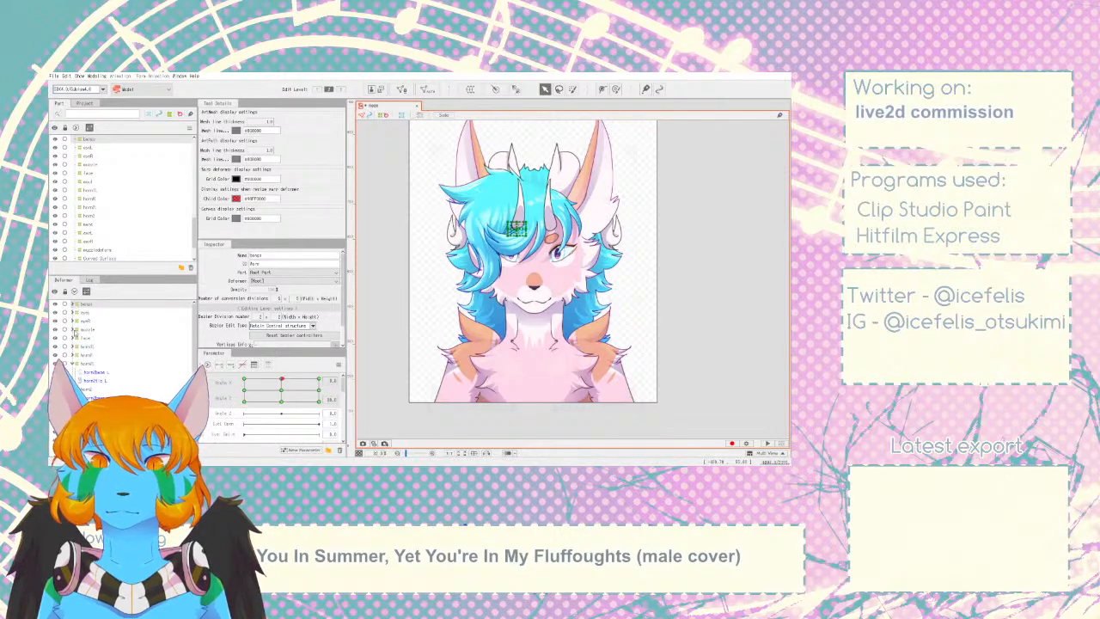
{"action": "left_click", "coordinate": [85, 338]}
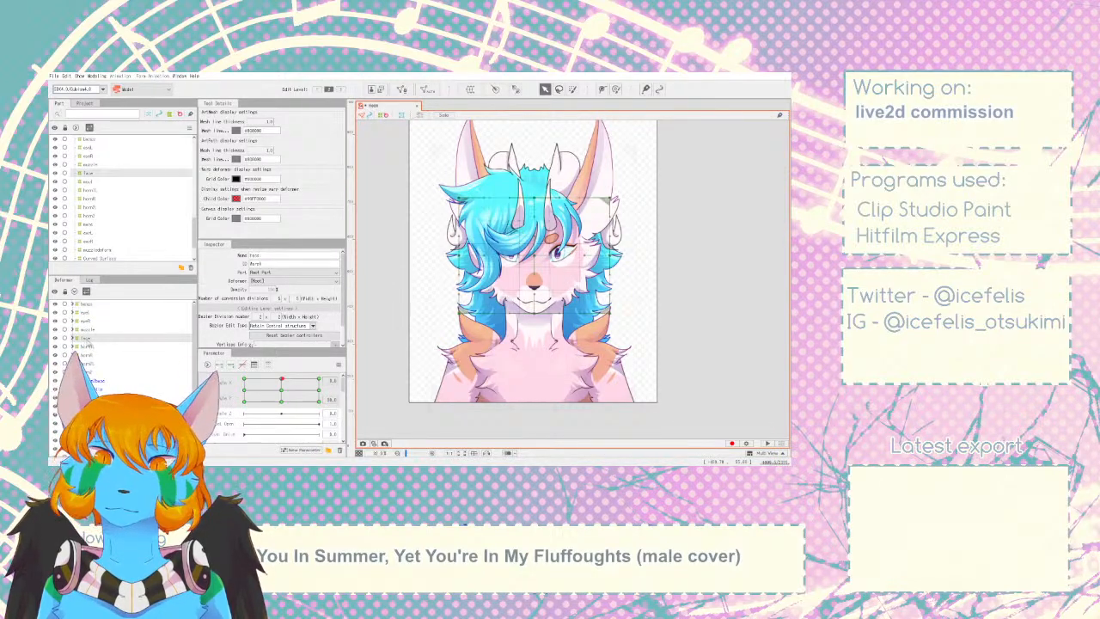
{"action": "key", "text": "Up"}
{"action": "key", "text": "Up"}
{"action": "key", "text": "Up"}
{"action": "key", "text": "Up"}
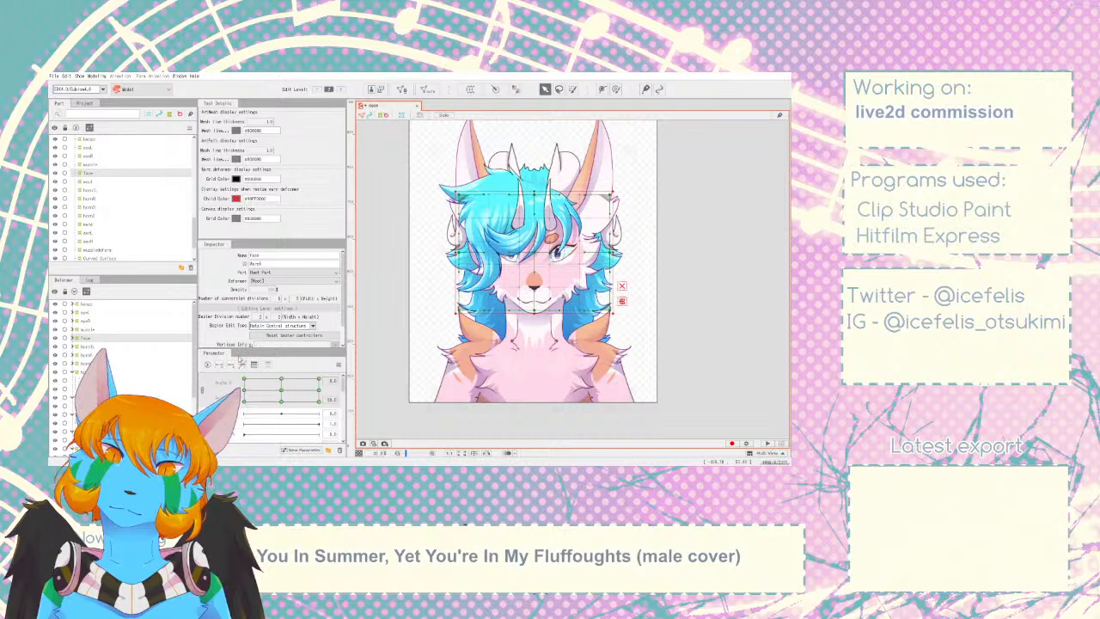
{"action": "left_click_drag", "start_coordinate": [280, 379], "coordinate": [279, 360]}
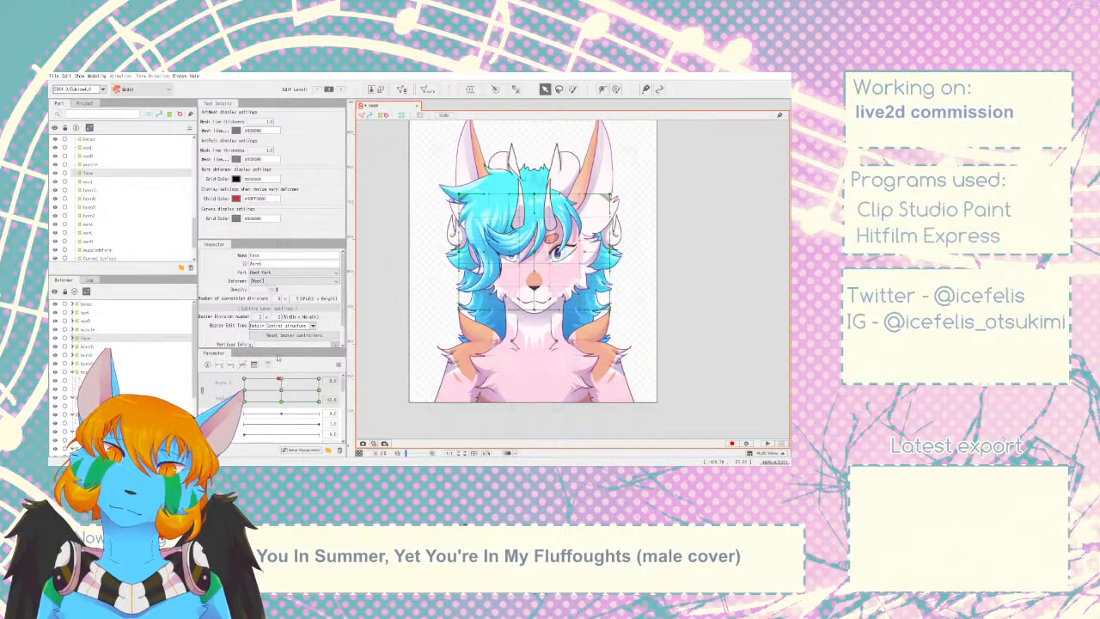
- Raise the muzzle deformer and the face deformer's lower-middle grid point at the Angle Y 30 key
{"action": "left_click", "coordinate": [83, 331]}
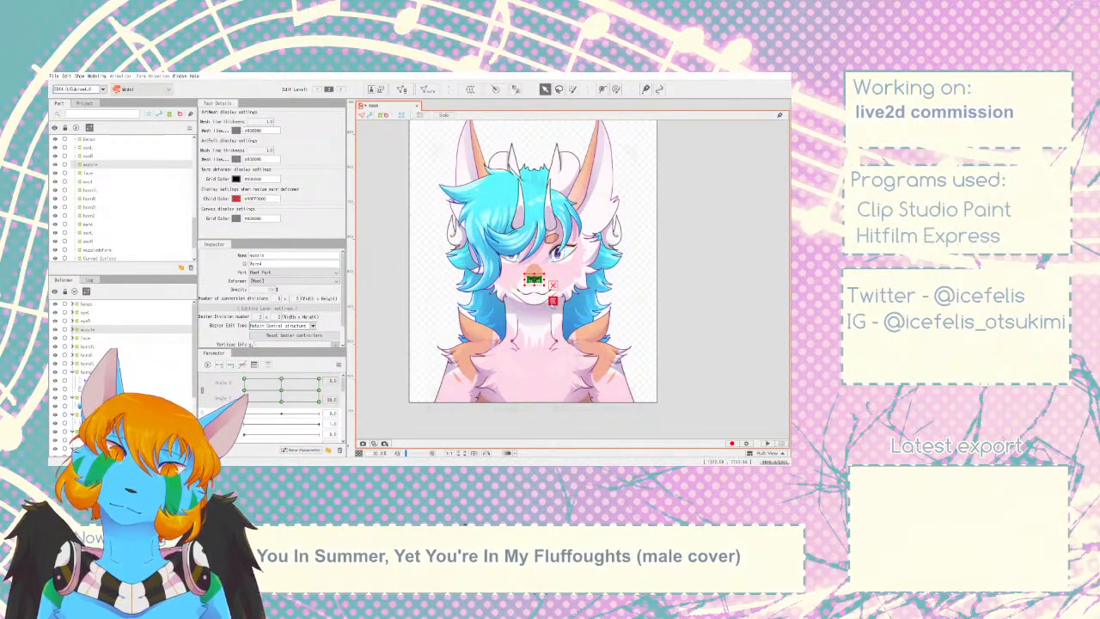
{"action": "left_click", "coordinate": [86, 337]}
{"action": "scroll", "coordinate": [597, 323], "scroll_direction": "up", "scroll_amount": 3}
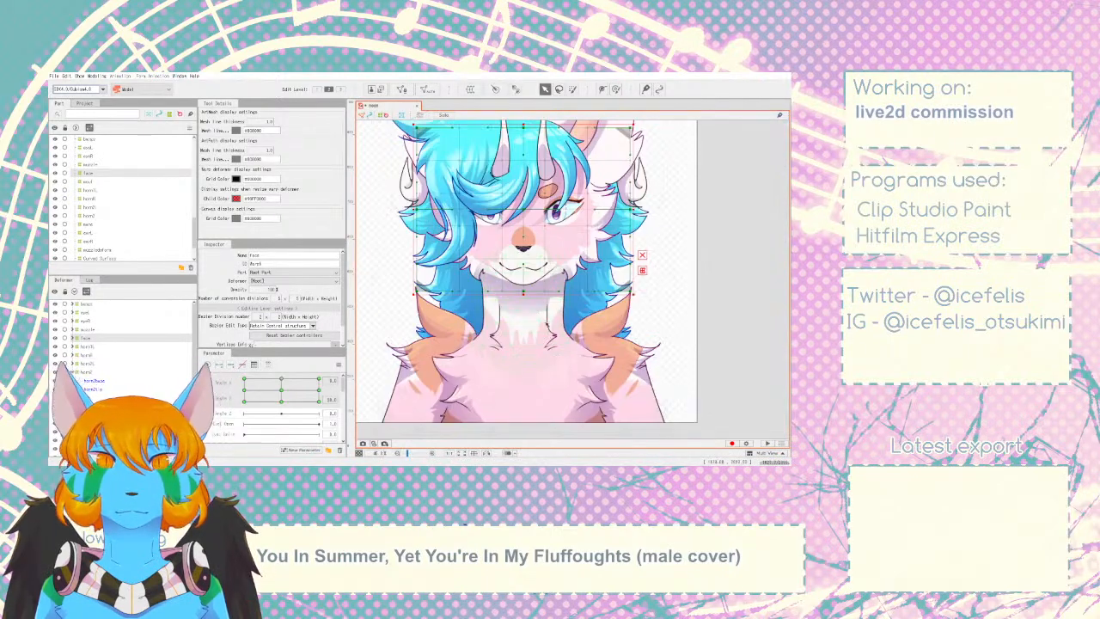
{"action": "scroll", "coordinate": [532, 286], "scroll_direction": "up", "scroll_amount": 3}
{"action": "left_click_drag", "start_coordinate": [548, 298], "coordinate": [548, 268]}
{"action": "scroll", "coordinate": [548, 267], "scroll_direction": "down", "scroll_amount": 5}
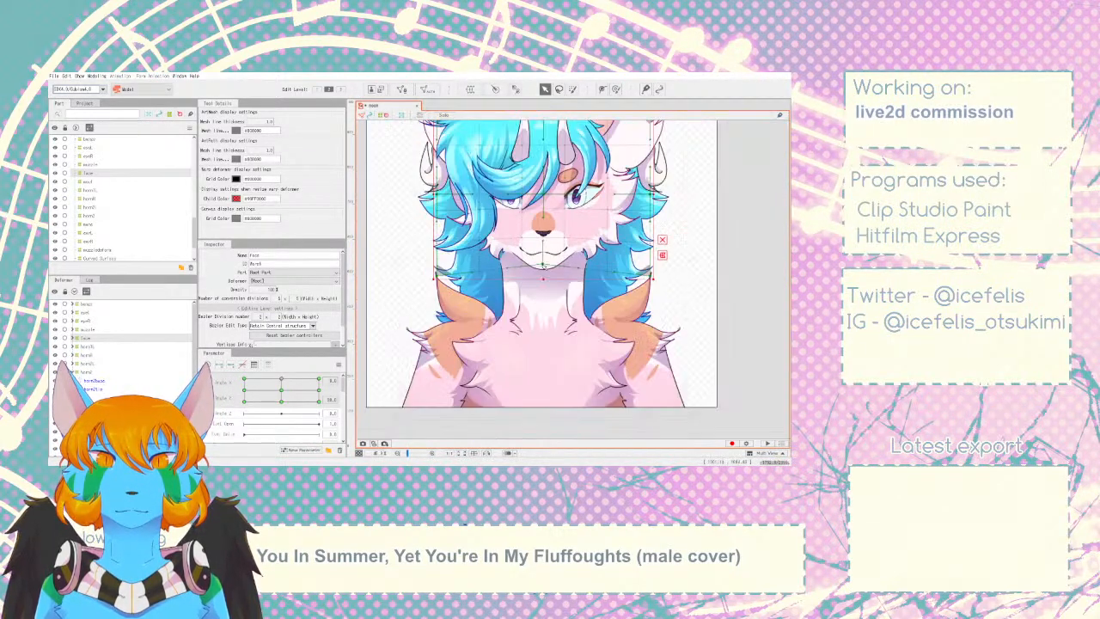
{"action": "left_click", "coordinate": [401, 236]}
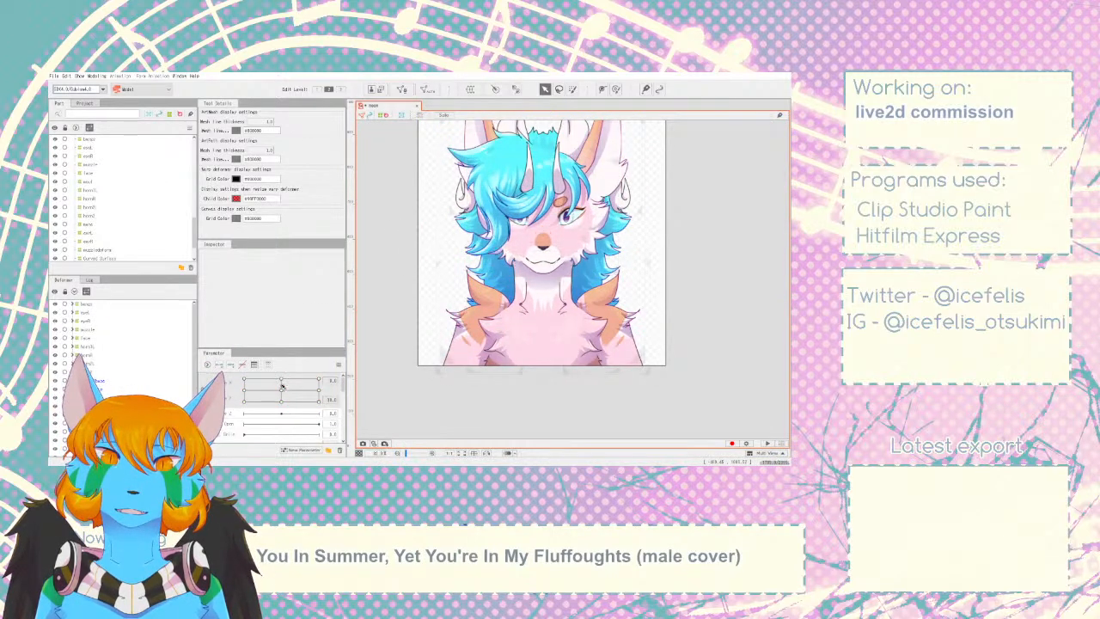
- Examine the front horn deformer's placement on the head at Angle Y 30
{"action": "scroll", "coordinate": [172, 337], "scroll_direction": "down", "scroll_amount": 2}
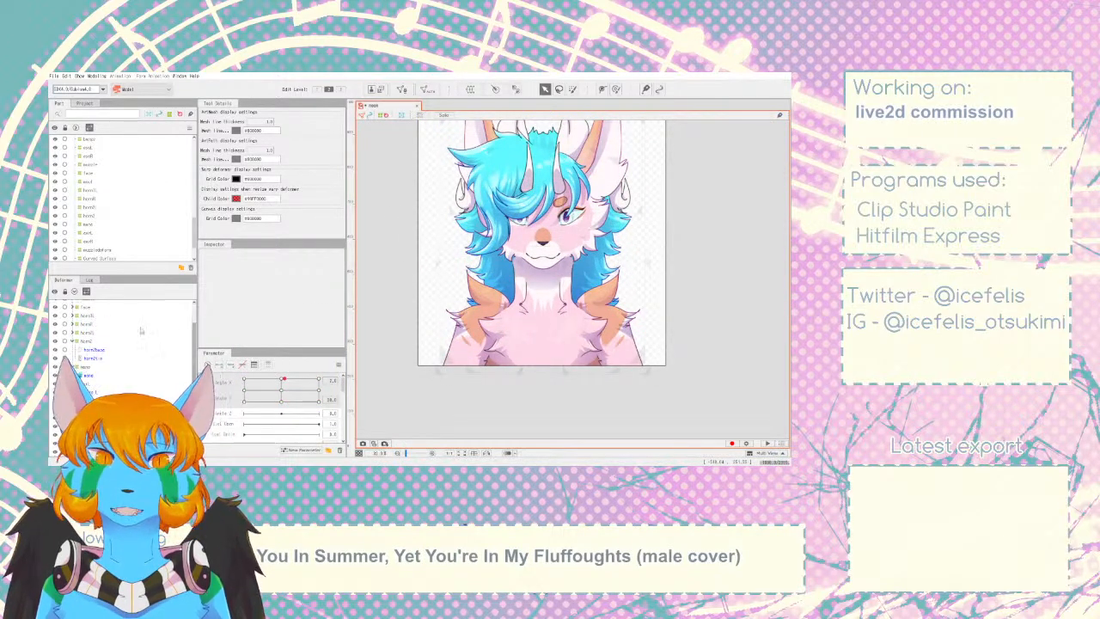
{"action": "left_click", "coordinate": [117, 317]}
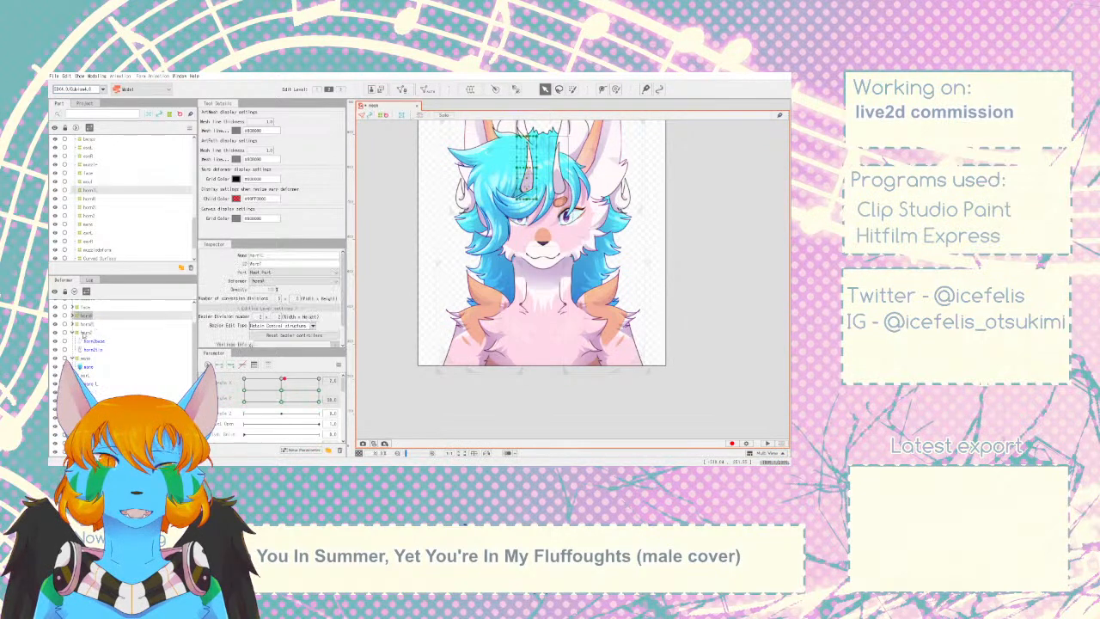
{"action": "scroll", "coordinate": [99, 329], "scroll_direction": "up", "scroll_amount": 2}
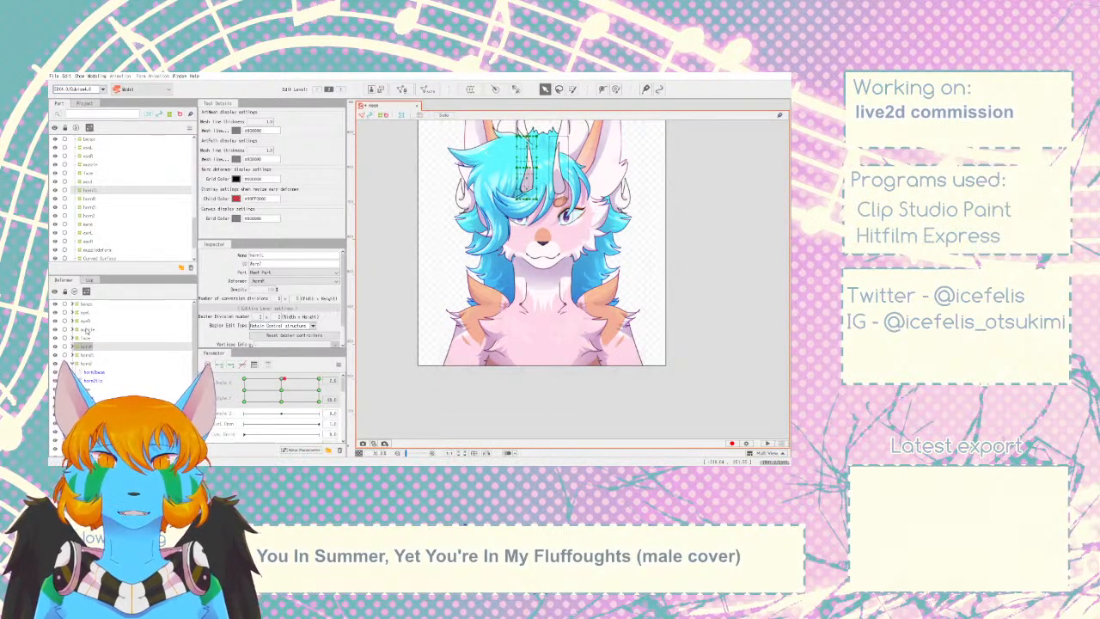
{"action": "scroll", "coordinate": [513, 133], "scroll_direction": "down", "scroll_amount": 3}
{"action": "scroll", "coordinate": [516, 148], "scroll_direction": "up", "scroll_amount": 7}
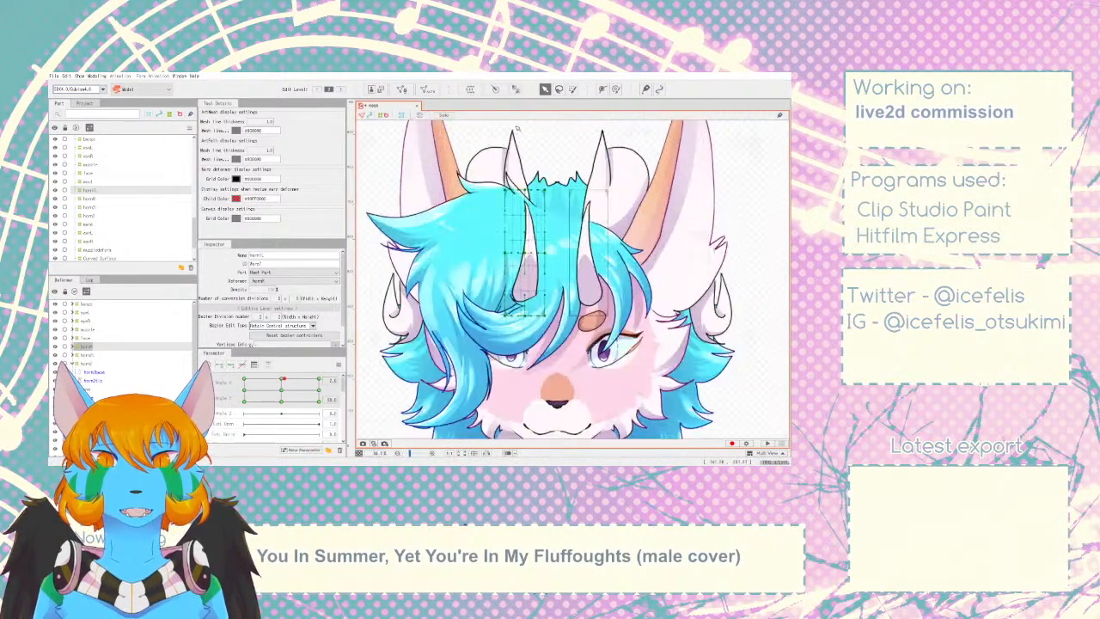
{"action": "scroll", "coordinate": [516, 155], "scroll_direction": "down", "scroll_amount": 2}
{"action": "scroll", "coordinate": [511, 225], "scroll_direction": "down", "scroll_amount": 1}
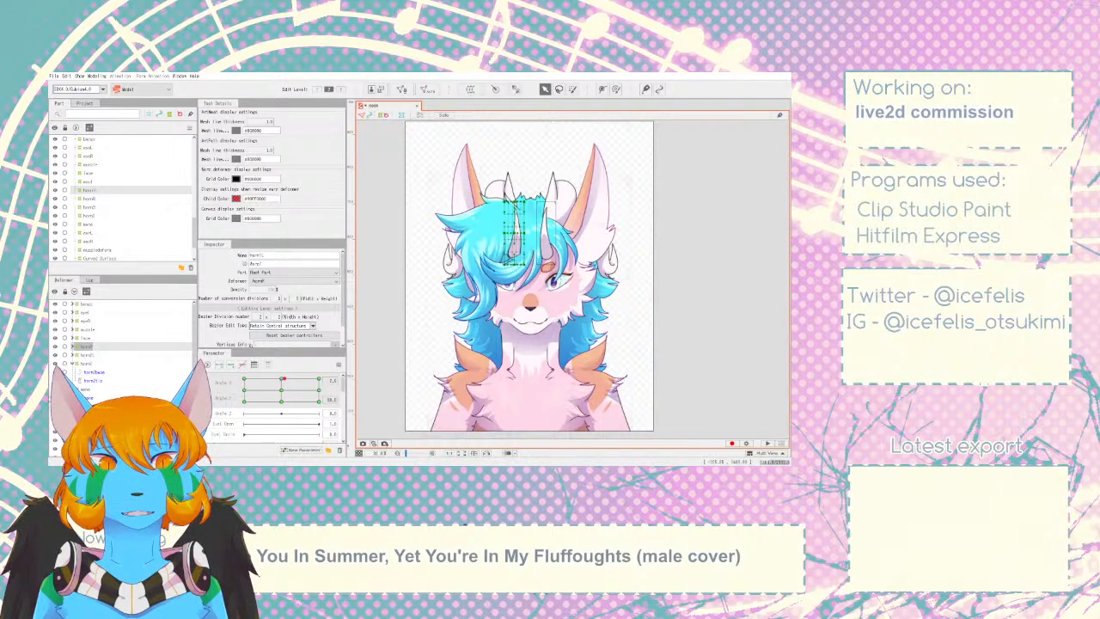
- Move the bangs deformer slightly upward at the Angle Y 30 key
{"action": "left_click", "coordinate": [93, 304]}
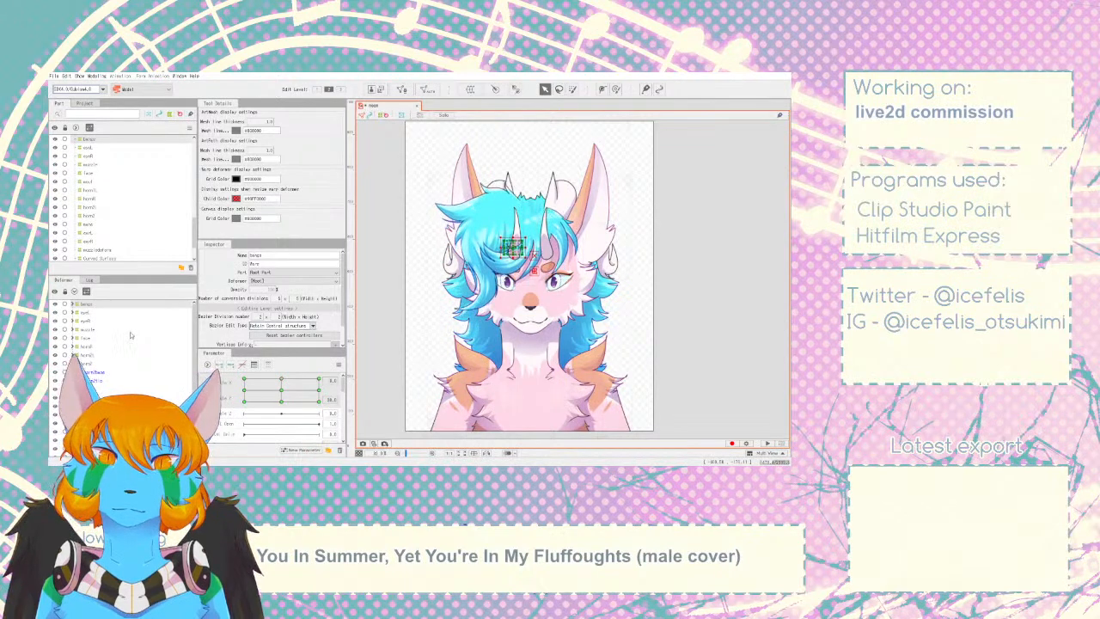
{"action": "mouse_move", "coordinate": [284, 380]}
{"action": "left_mouse_down"}
{"action": "mouse_move", "coordinate": [282, 392]}
{"action": "mouse_move", "coordinate": [283, 377]}
{"action": "left_mouse_up"}
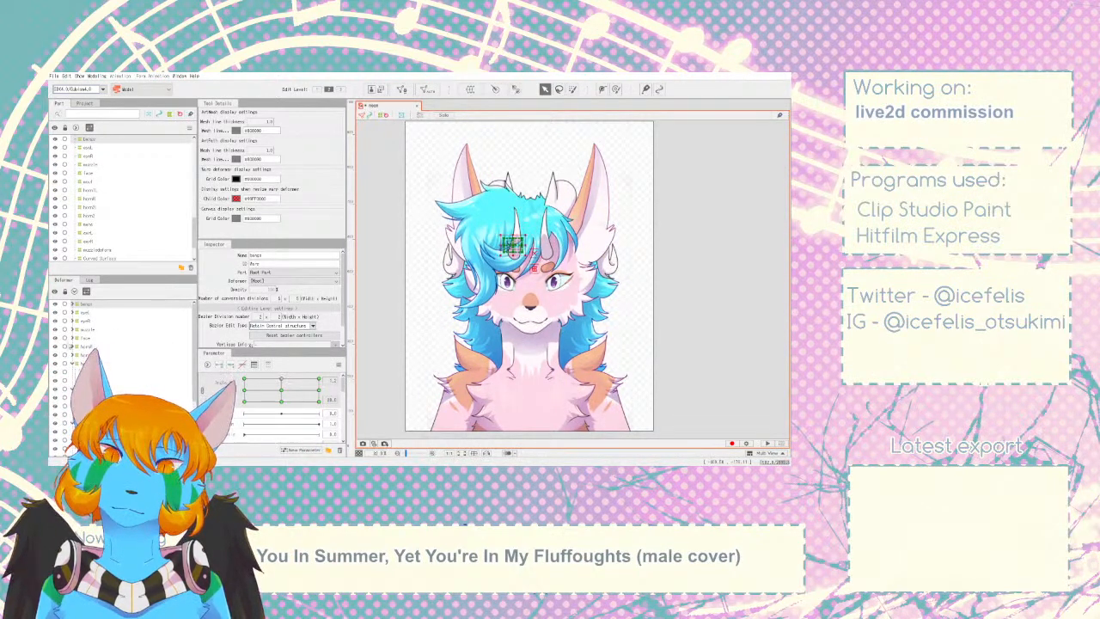
- Nudge both eye deformers slightly upward at the Angle X 0, Angle Y 30 key
{"action": "left_click", "coordinate": [79, 313]}
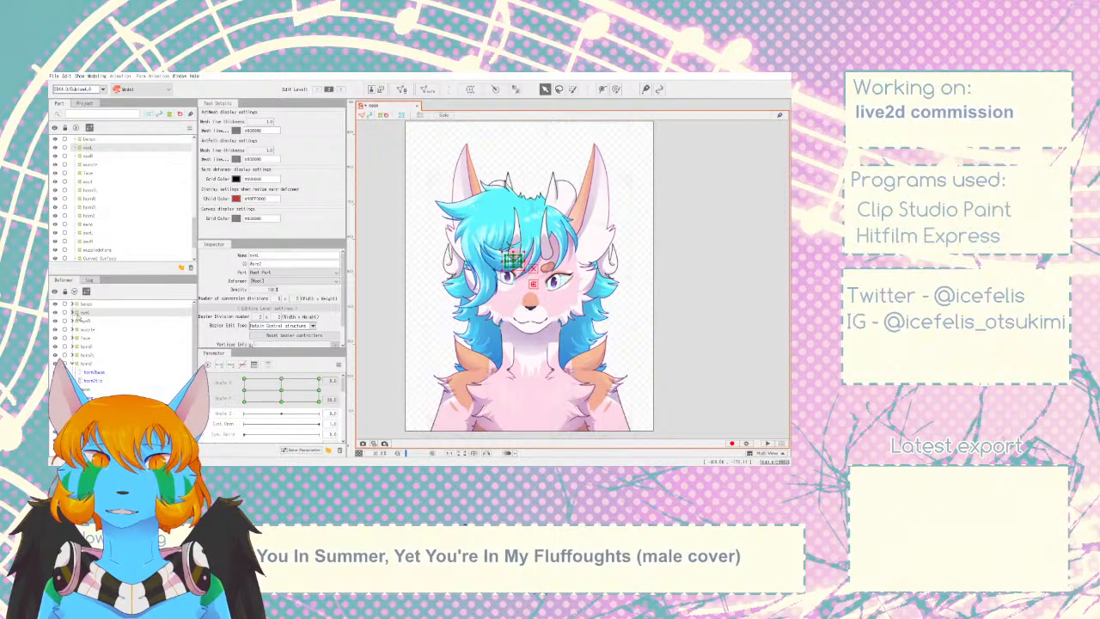
{"action": "left_click", "coordinate": [79, 321]}
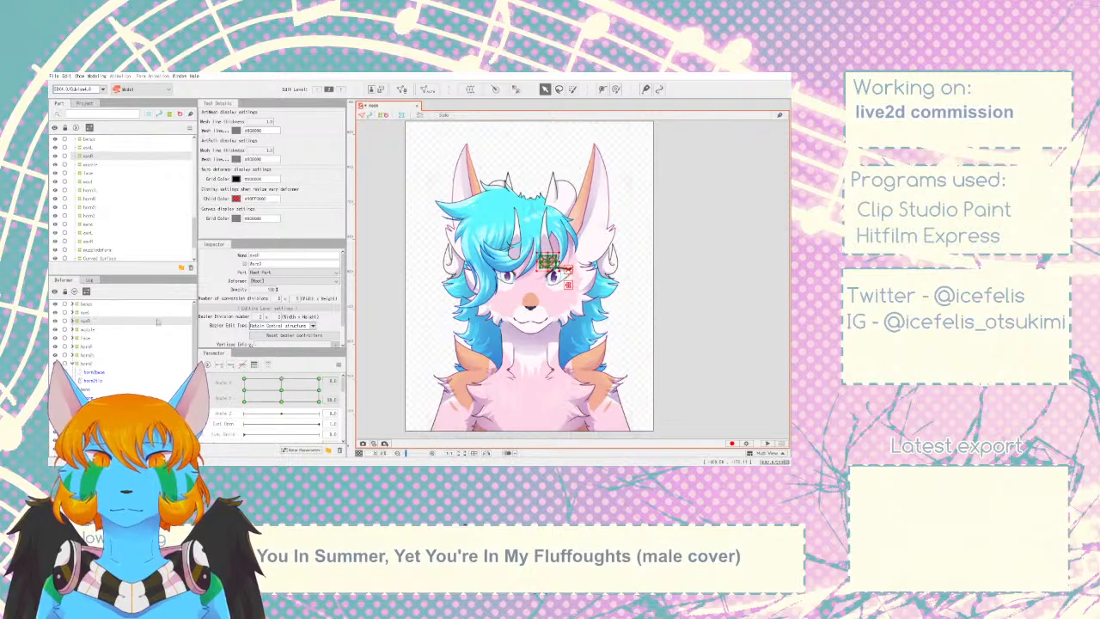
{"action": "mouse_move", "coordinate": [281, 378]}
{"action": "left_mouse_down"}
{"action": "mouse_move", "coordinate": [286, 369]}
{"action": "mouse_move", "coordinate": [297, 382]}
{"action": "mouse_move", "coordinate": [287, 378]}
{"action": "left_mouse_up"}
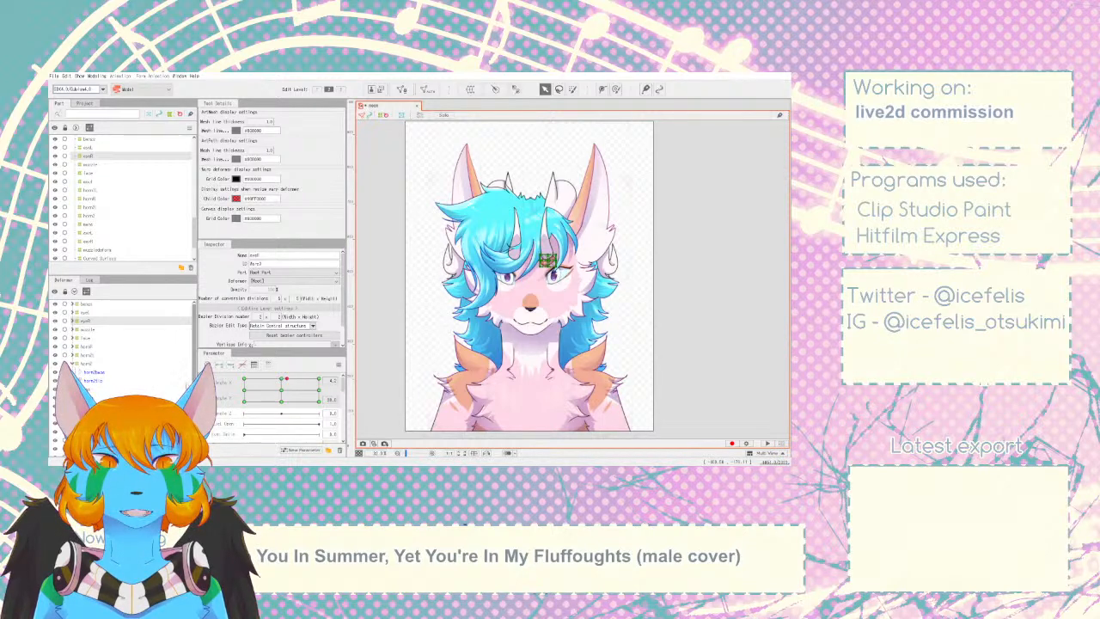
{"action": "left_click", "coordinate": [86, 314]}
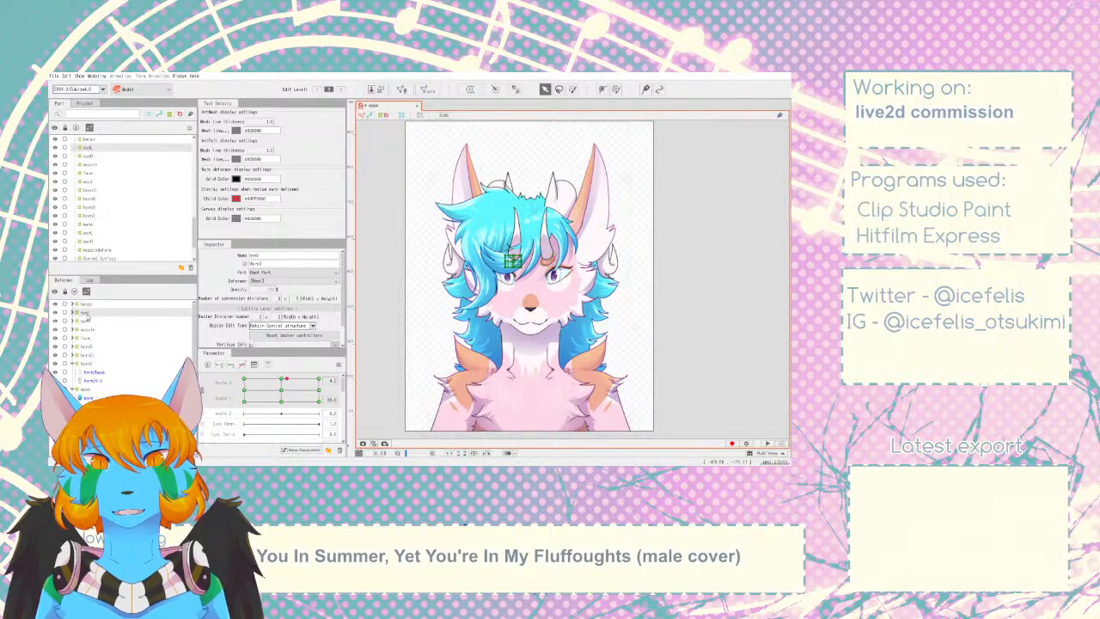
{"action": "scroll", "coordinate": [86, 316], "scroll_direction": "down", "scroll_amount": 1}
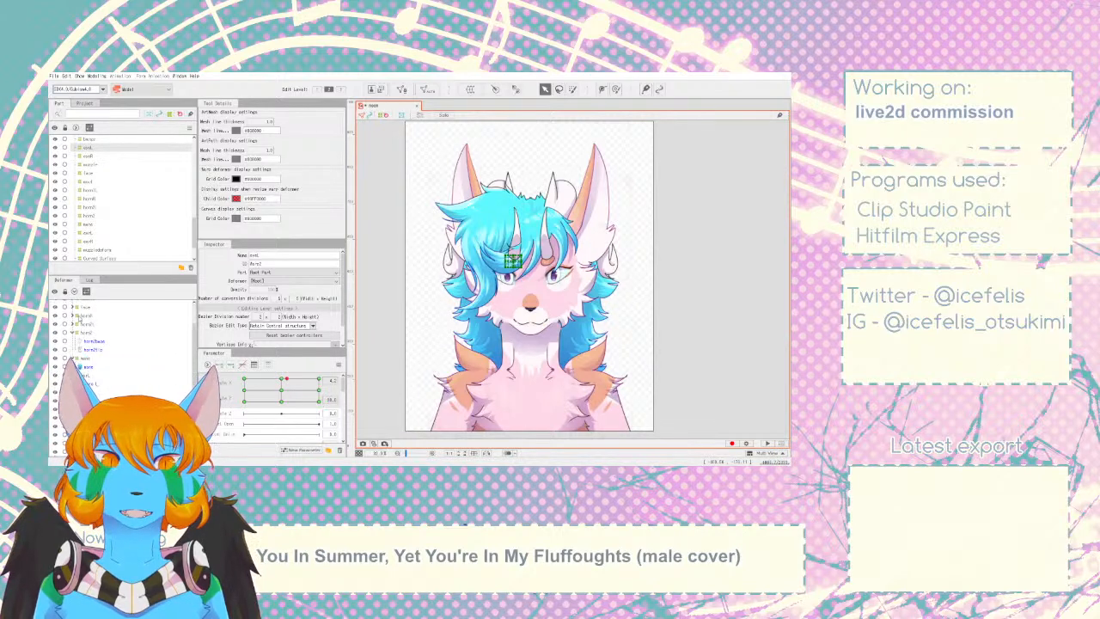
{"action": "left_click_drag", "start_coordinate": [286, 378], "coordinate": [281, 378]}
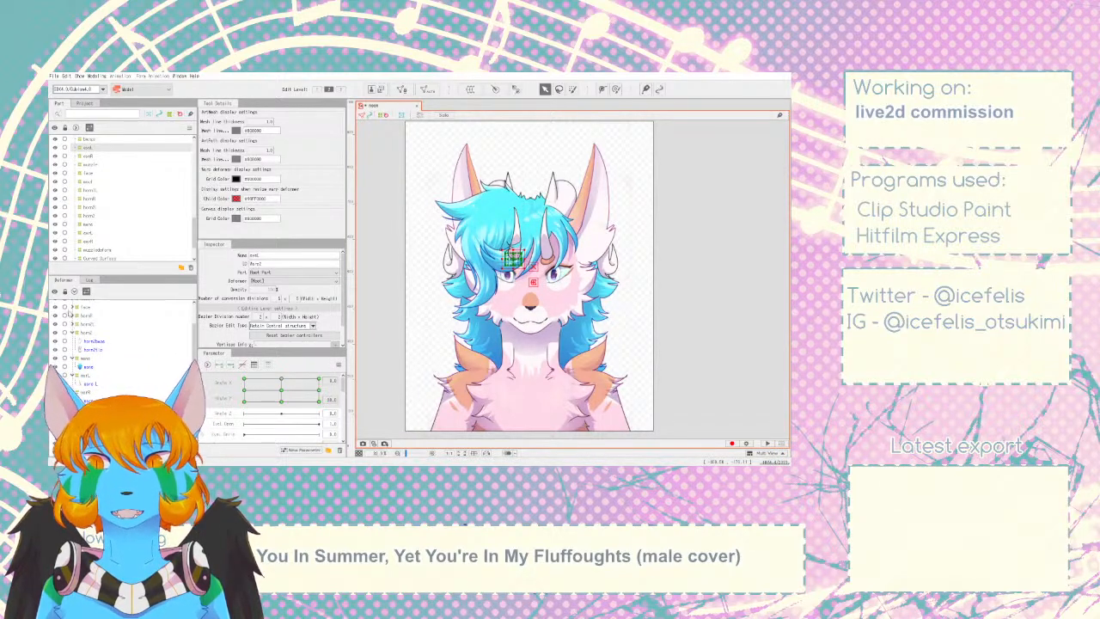
{"action": "scroll", "coordinate": [84, 344], "scroll_direction": "up", "scroll_amount": 1}
{"action": "left_click", "coordinate": [85, 321]}
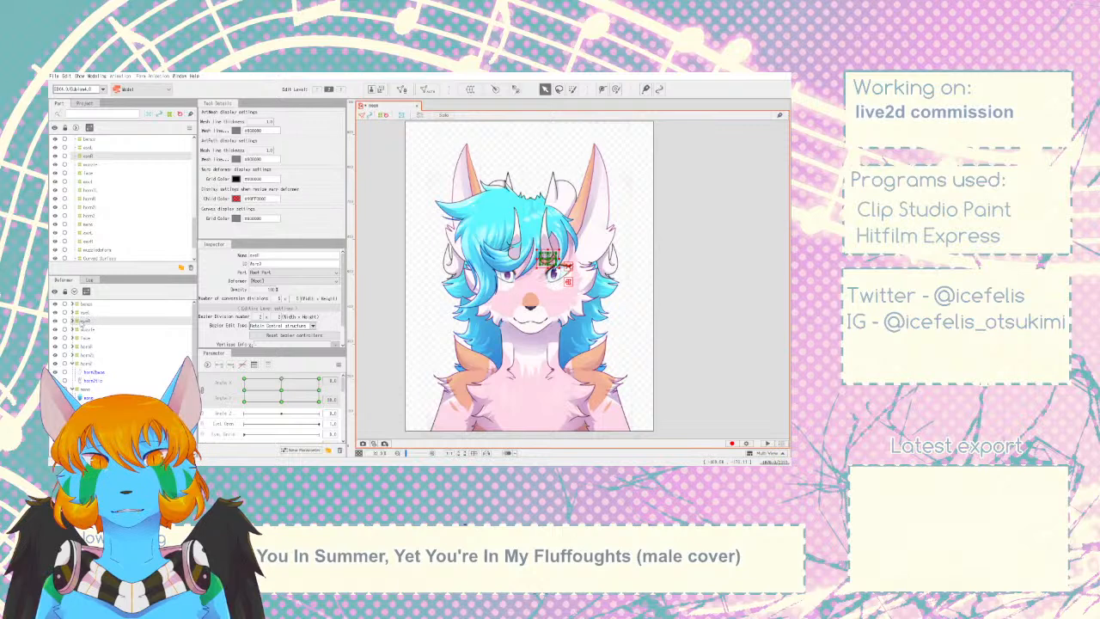
{"action": "mouse_move", "coordinate": [279, 378]}
{"action": "left_mouse_down"}
{"action": "mouse_move", "coordinate": [283, 394]}
{"action": "mouse_move", "coordinate": [281, 378]}
{"action": "left_mouse_up"}
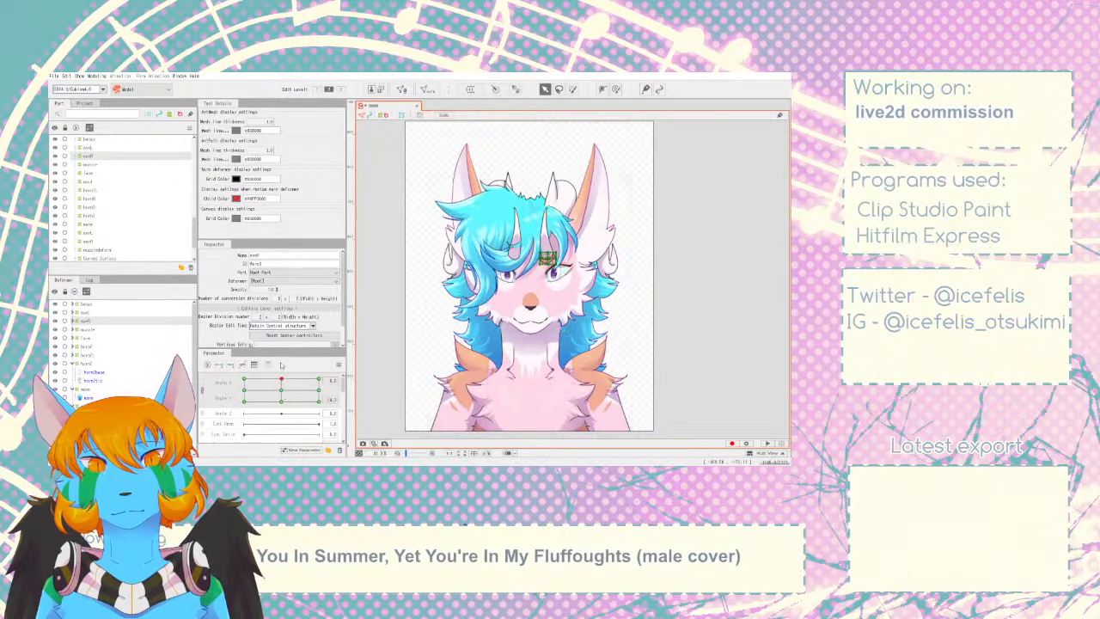
- Raise the middle of the face deformer slightly between the eyes at the Angle Y 30 key
{"action": "left_click", "coordinate": [86, 338]}
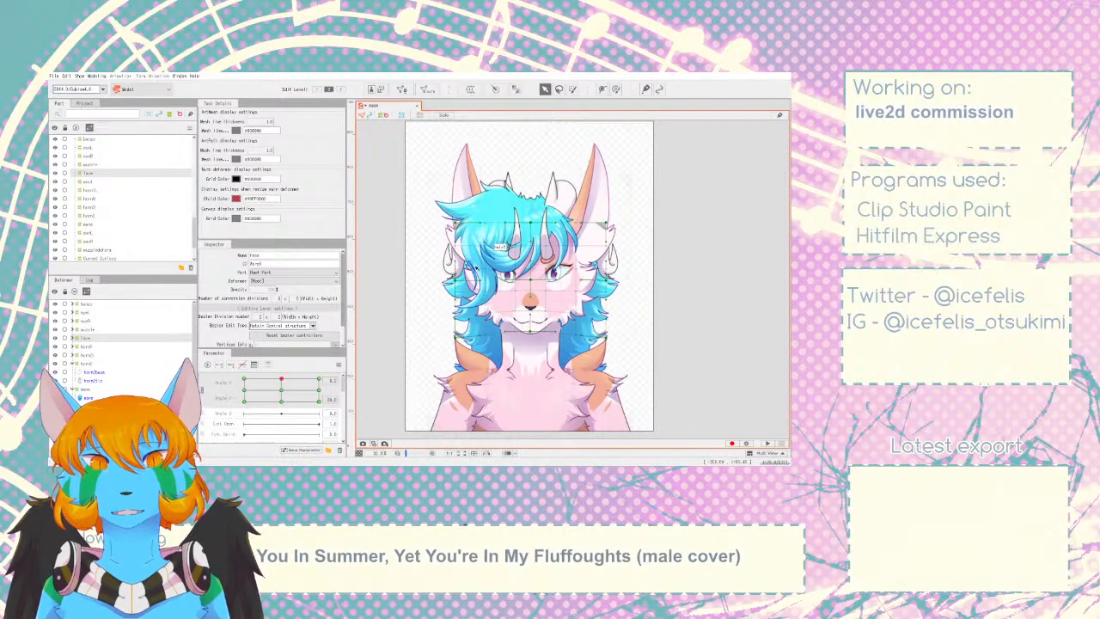
{"action": "scroll", "coordinate": [560, 260], "scroll_direction": "up", "scroll_amount": 3}
{"action": "left_click", "coordinate": [563, 258]}
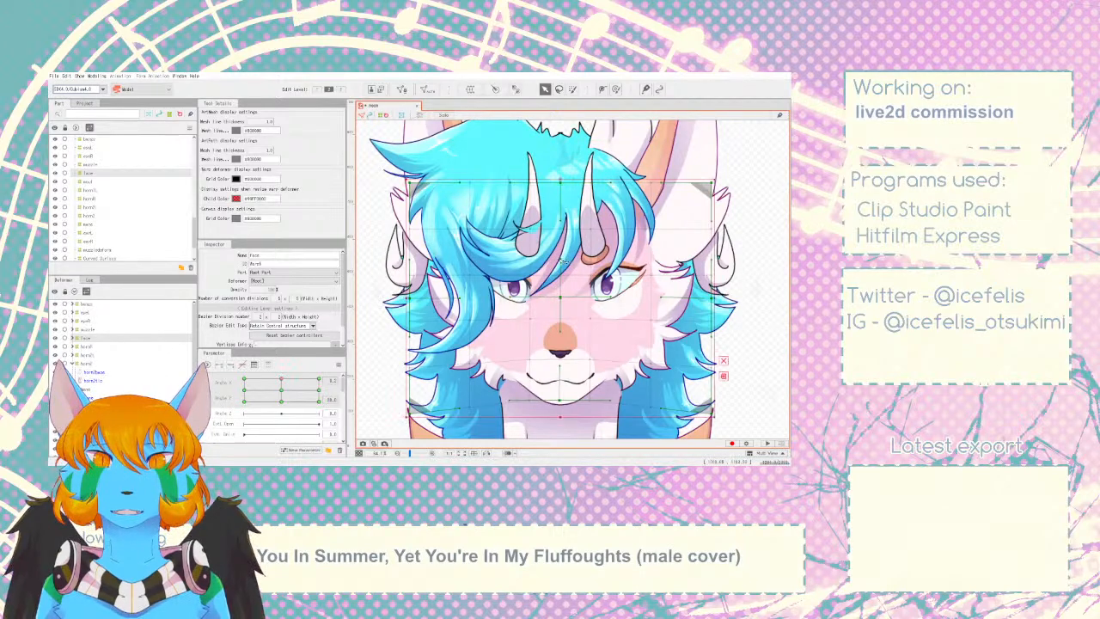
{"action": "left_click_drag", "start_coordinate": [563, 261], "coordinate": [563, 251]}
{"action": "left_click_drag", "start_coordinate": [612, 297], "coordinate": [615, 296]}
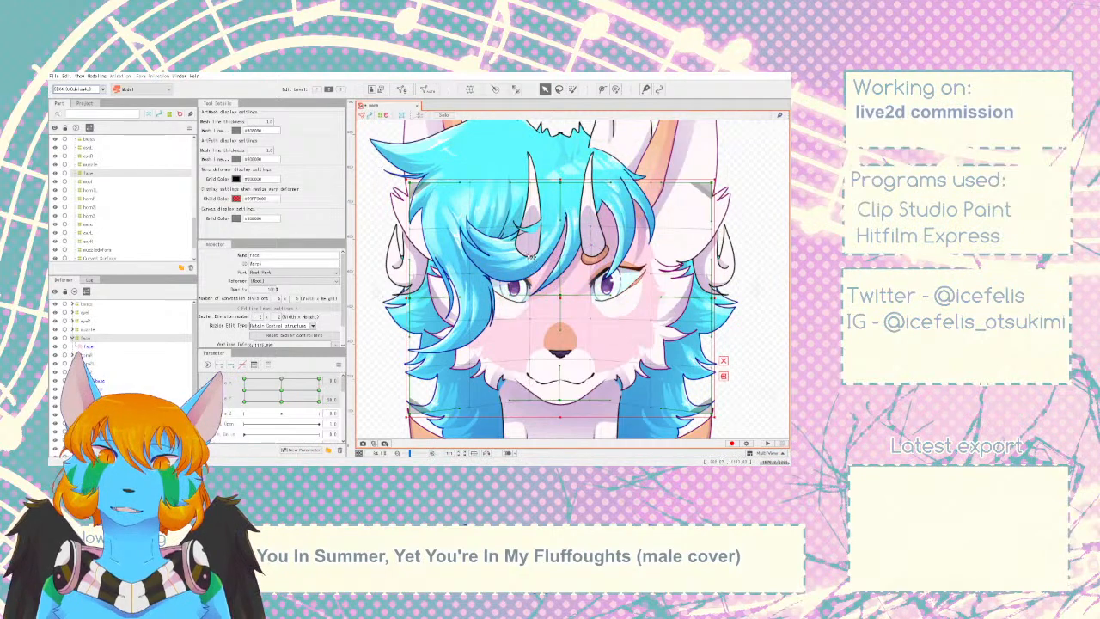
{"action": "scroll", "coordinate": [556, 325], "scroll_direction": "down", "scroll_amount": 5}
{"action": "scroll", "coordinate": [601, 360], "scroll_direction": "up", "scroll_amount": 2}
{"action": "mouse_move", "coordinate": [284, 371]}
{"action": "left_mouse_down"}
{"action": "mouse_move", "coordinate": [301, 382]}
{"action": "mouse_move", "coordinate": [257, 386]}
{"action": "mouse_move", "coordinate": [286, 395]}
{"action": "mouse_move", "coordinate": [282, 379]}
{"action": "left_mouse_up"}
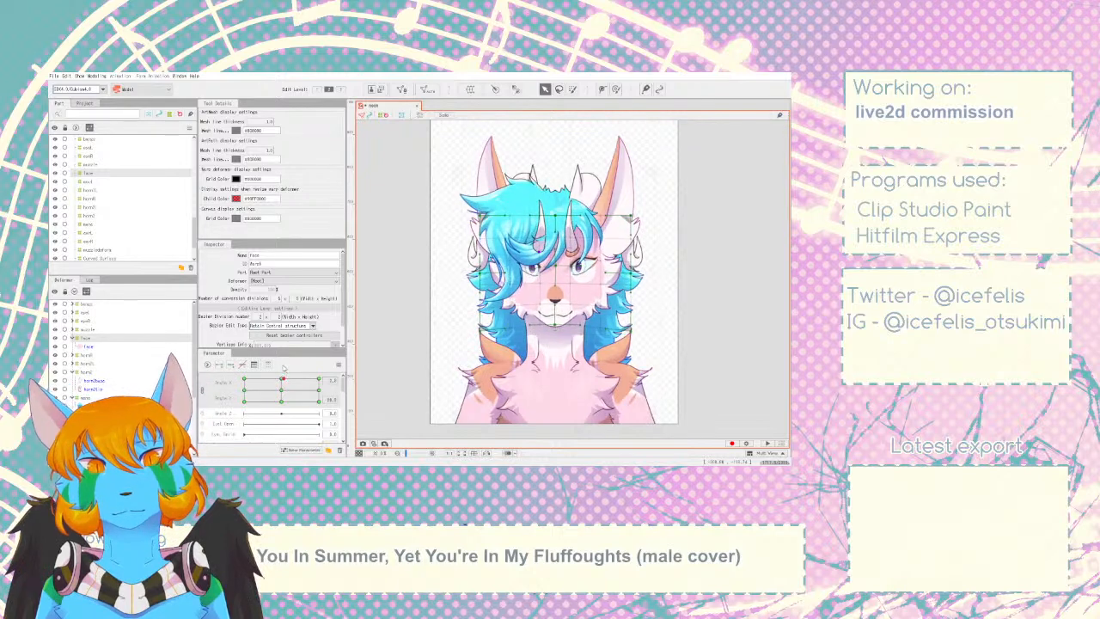
- Pull the face deformer's inner grid slightly upward on both sides of the nose at the Angle Y 30 key
{"action": "double_click", "coordinate": [87, 339]}
{"action": "mouse_move", "coordinate": [280, 378]}
{"action": "left_mouse_down"}
{"action": "mouse_move", "coordinate": [281, 393]}
{"action": "mouse_move", "coordinate": [277, 379]}
{"action": "left_mouse_up"}
{"action": "scroll", "coordinate": [533, 279], "scroll_direction": "up", "scroll_amount": 5}
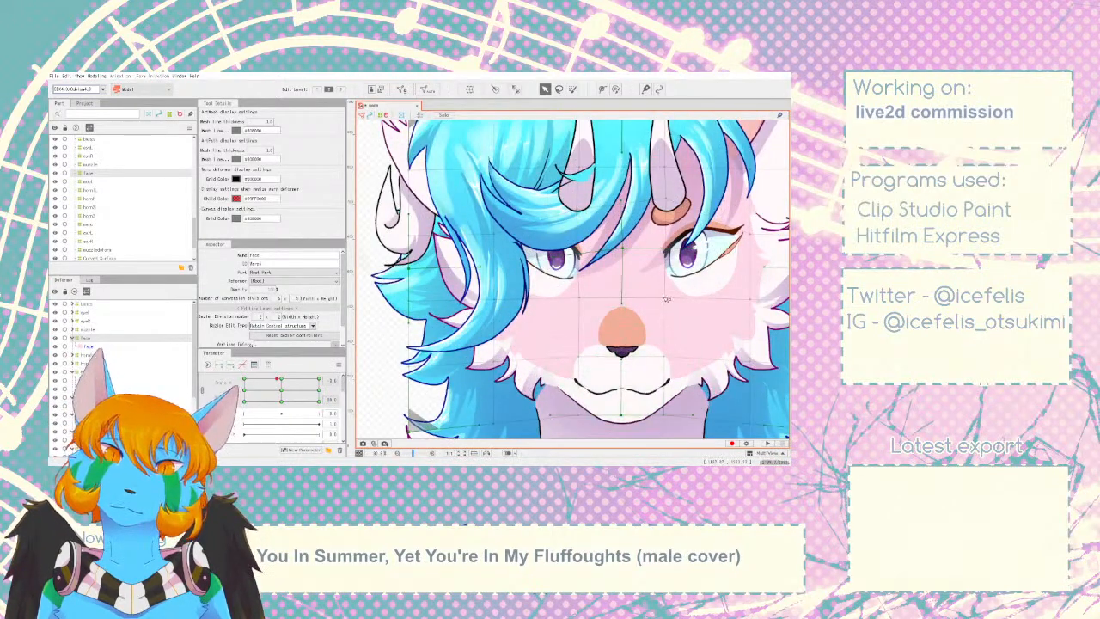
{"action": "left_click", "coordinate": [666, 299]}
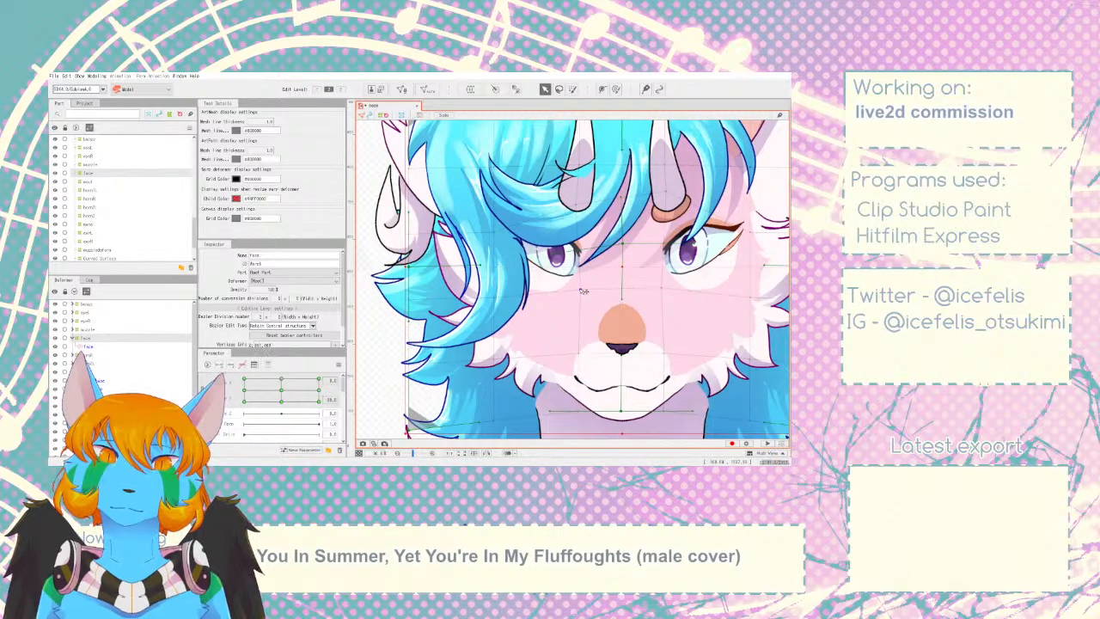
{"action": "scroll", "coordinate": [567, 299], "scroll_direction": "down", "scroll_amount": 1}
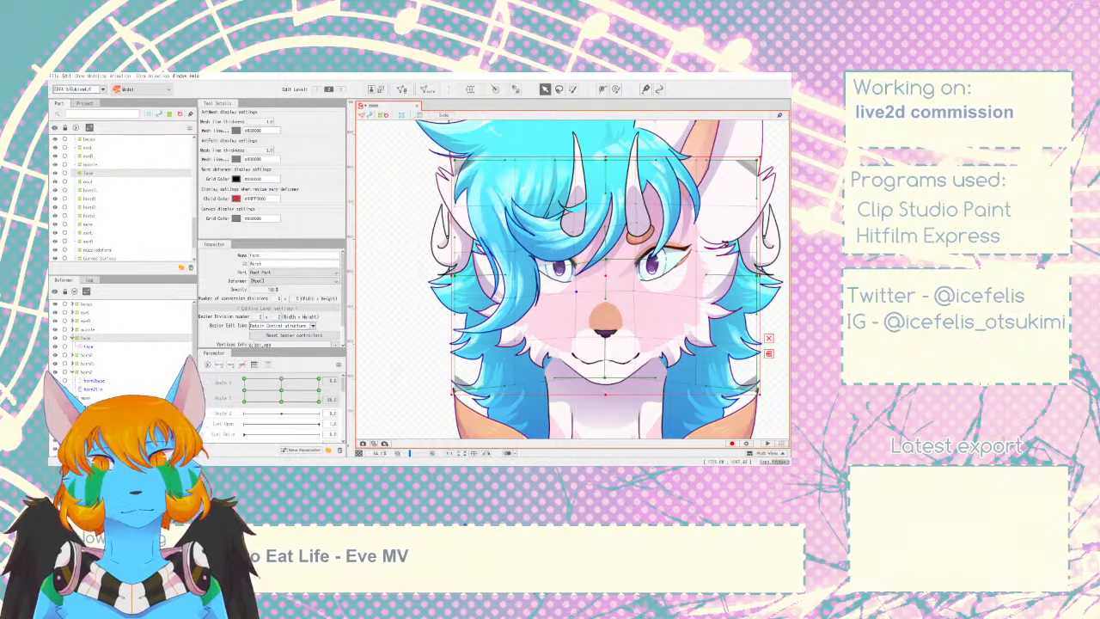
{"action": "scroll", "coordinate": [544, 290], "scroll_direction": "down", "scroll_amount": 5}
{"action": "left_click_drag", "start_coordinate": [282, 380], "coordinate": [286, 371]}
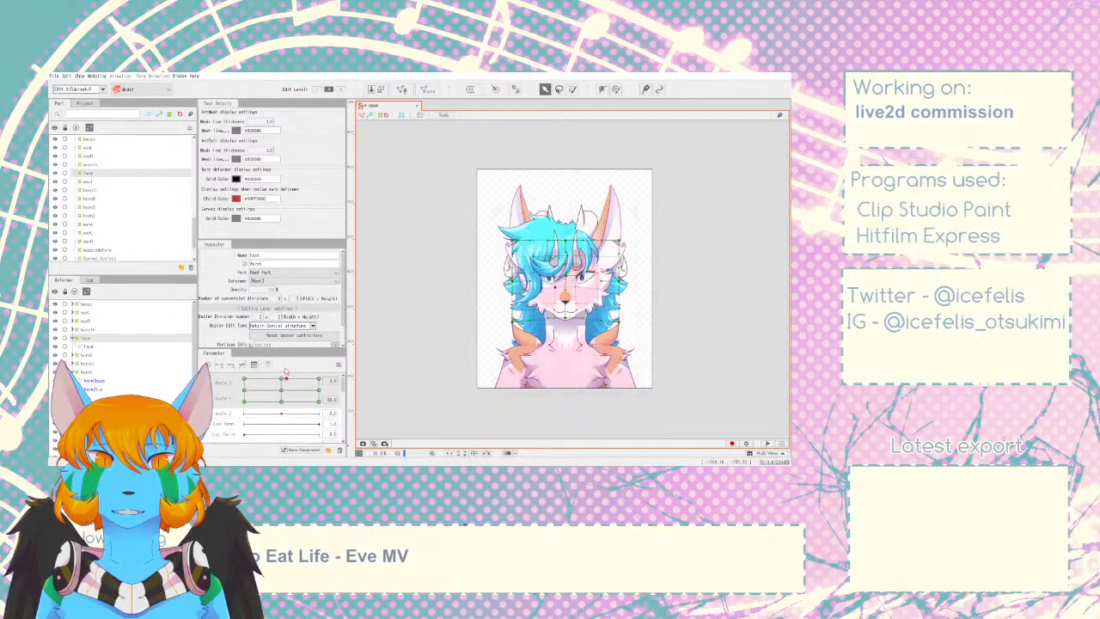
- Check the bangs deformer against the face while varying Angle X slightly around 0 at Angle Y 30
{"action": "left_click", "coordinate": [86, 304]}
{"action": "mouse_move", "coordinate": [285, 379]}
{"action": "left_mouse_down"}
{"action": "mouse_move", "coordinate": [281, 367]}
{"action": "mouse_move", "coordinate": [288, 377]}
{"action": "left_mouse_up"}
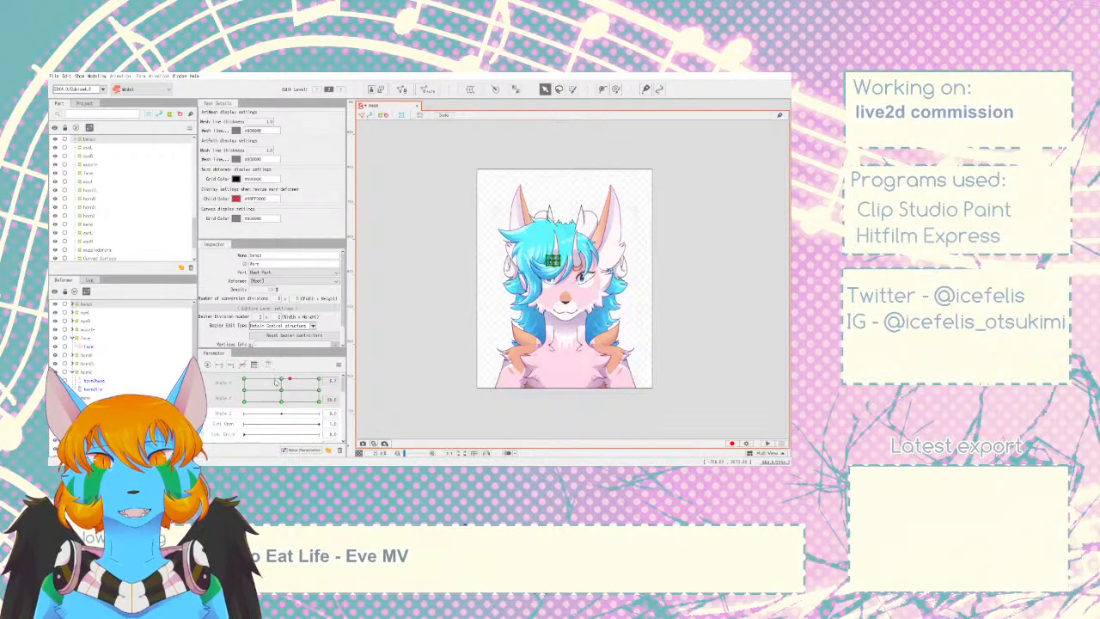
{"action": "mouse_move", "coordinate": [289, 378]}
{"action": "left_mouse_down"}
{"action": "mouse_move", "coordinate": [278, 370]}
{"action": "mouse_move", "coordinate": [281, 390]}
{"action": "mouse_move", "coordinate": [248, 384]}
{"action": "mouse_move", "coordinate": [289, 378]}
{"action": "mouse_move", "coordinate": [280, 364]}
{"action": "left_mouse_up"}
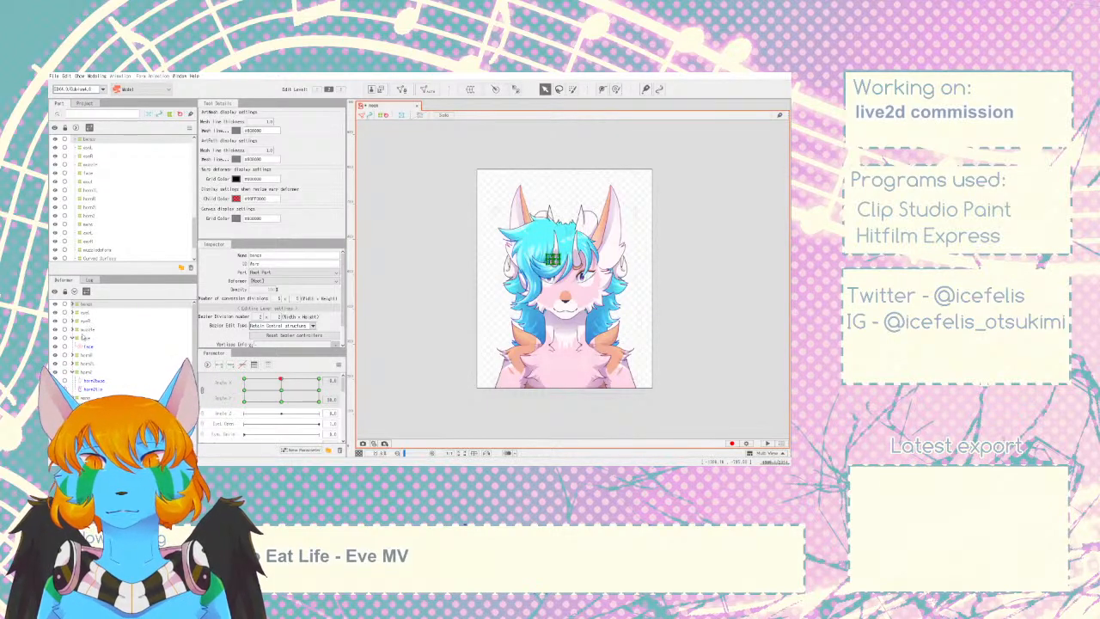
- Try to nudge the front horn deformer on the visible-brow side upward at the Angle Y 30 key
{"action": "left_click", "coordinate": [88, 361]}
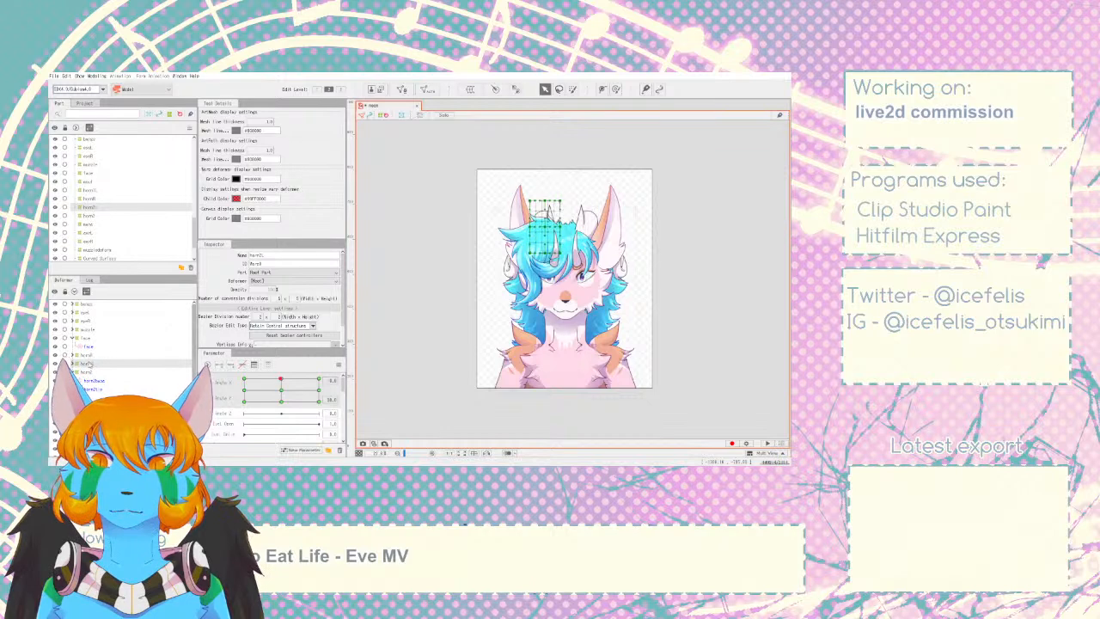
{"action": "key", "text": "Down"}
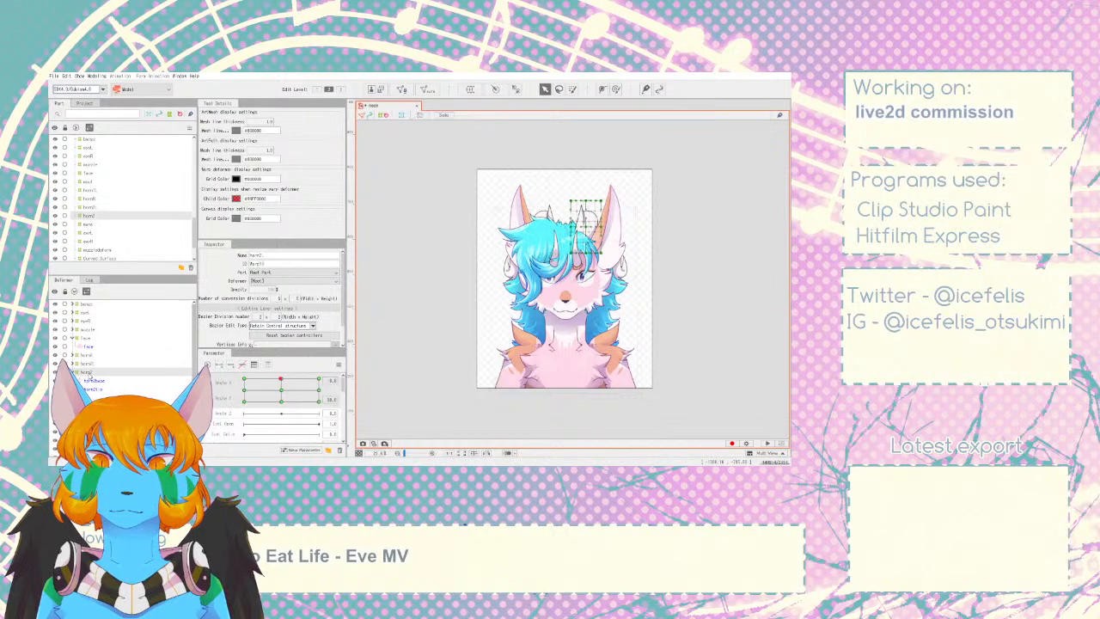
{"action": "left_click", "coordinate": [87, 356]}
{"action": "key", "text": "Up"}
{"action": "key", "text": "Up"}
{"action": "key", "text": "Up"}
{"action": "key", "text": "Up"}
- Move the bangs-side front horn deformer out of the other front horn's deformer to the Root level
{"action": "left_click", "coordinate": [72, 356]}
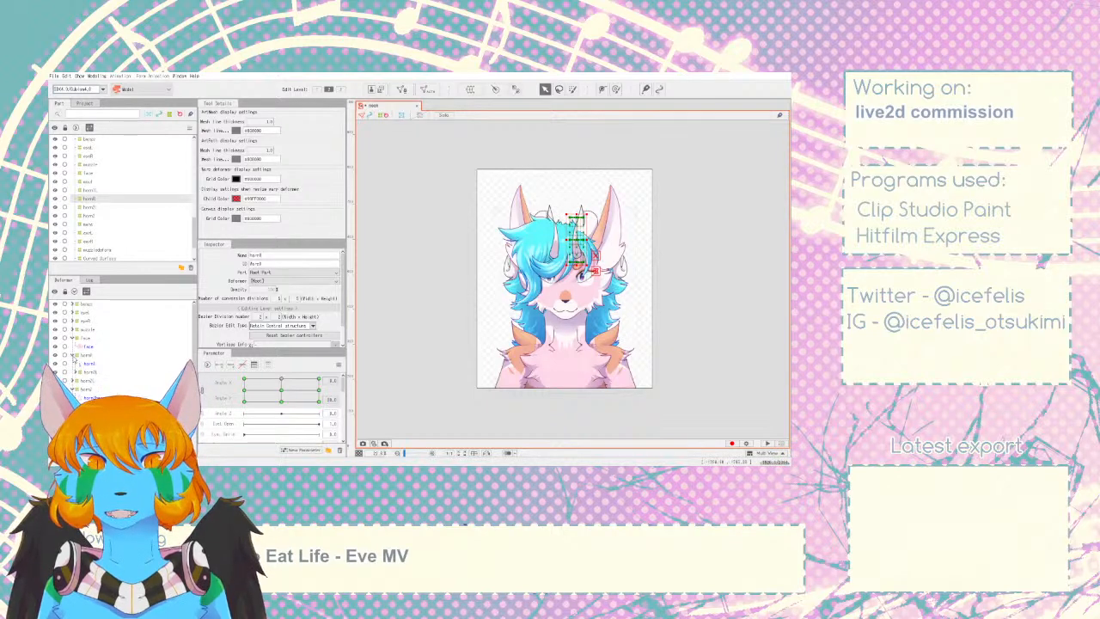
{"action": "left_click", "coordinate": [93, 371]}
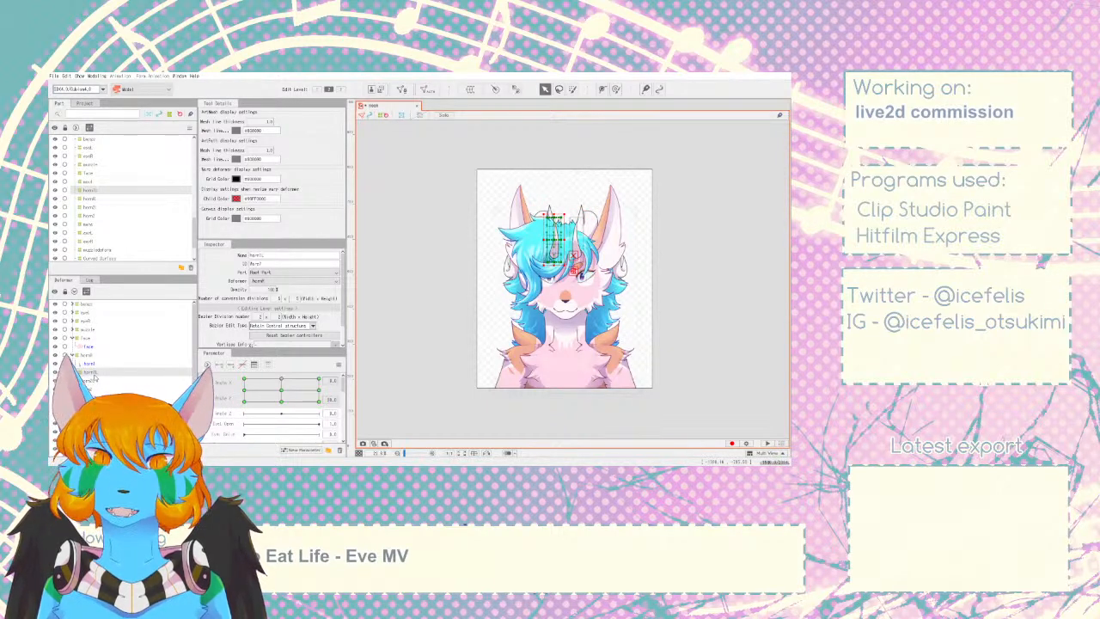
{"action": "left_click", "coordinate": [87, 373]}
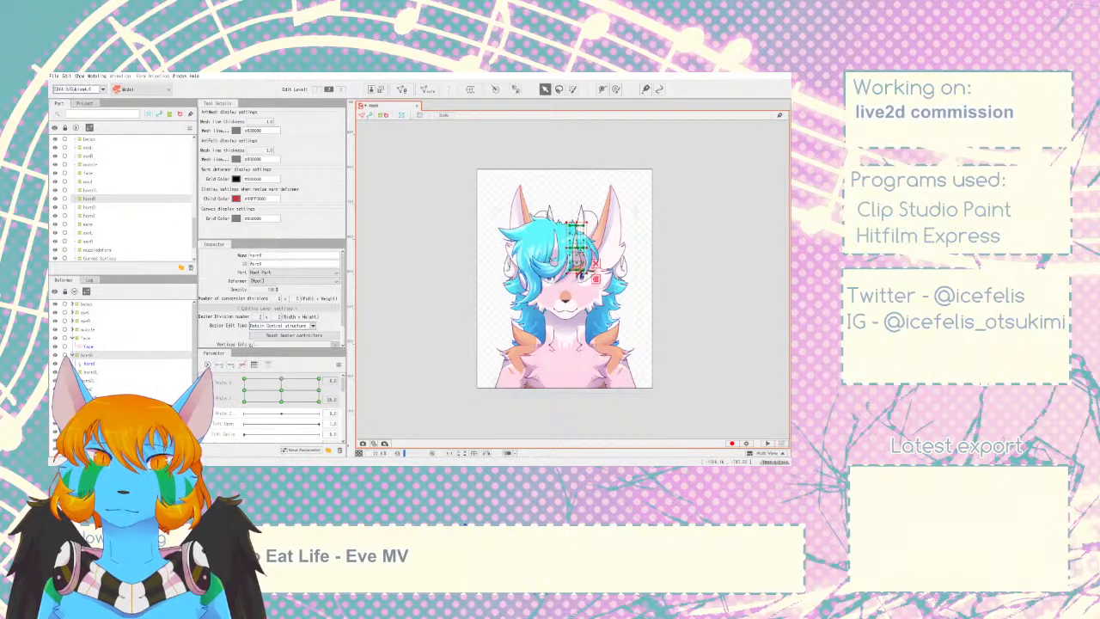
{"action": "left_click", "coordinate": [280, 379]}
{"action": "left_click", "coordinate": [89, 363]}
{"action": "left_click_drag", "start_coordinate": [257, 391], "coordinate": [279, 364]}
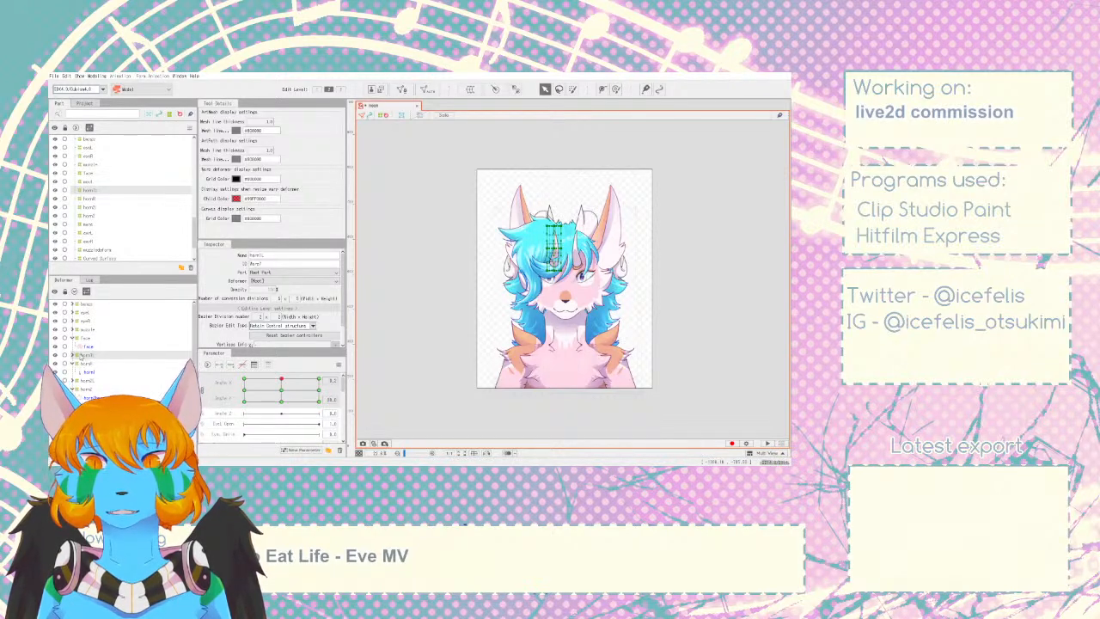
- Nudge the bangs-side front horn deformer upward at the Angle X 0, Angle Y 30 key
{"action": "key", "text": "Up"}
{"action": "key", "text": "Up"}
{"action": "key", "text": "Up"}
{"action": "key", "text": "Up"}
{"action": "key", "text": "Up"}
{"action": "key", "text": "Up"}
{"action": "key", "text": "Up"}
{"action": "key", "text": "Up"}
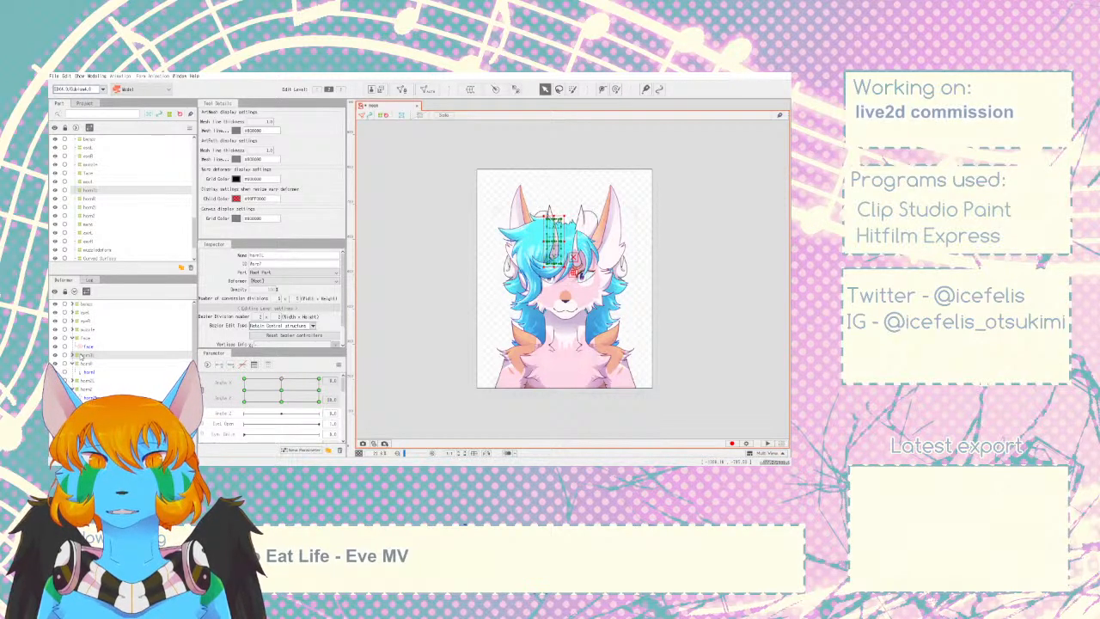
- Raise the brow-side front horn deformer at the Angle Y 30 key to match the other front horn
{"action": "left_click", "coordinate": [82, 365]}
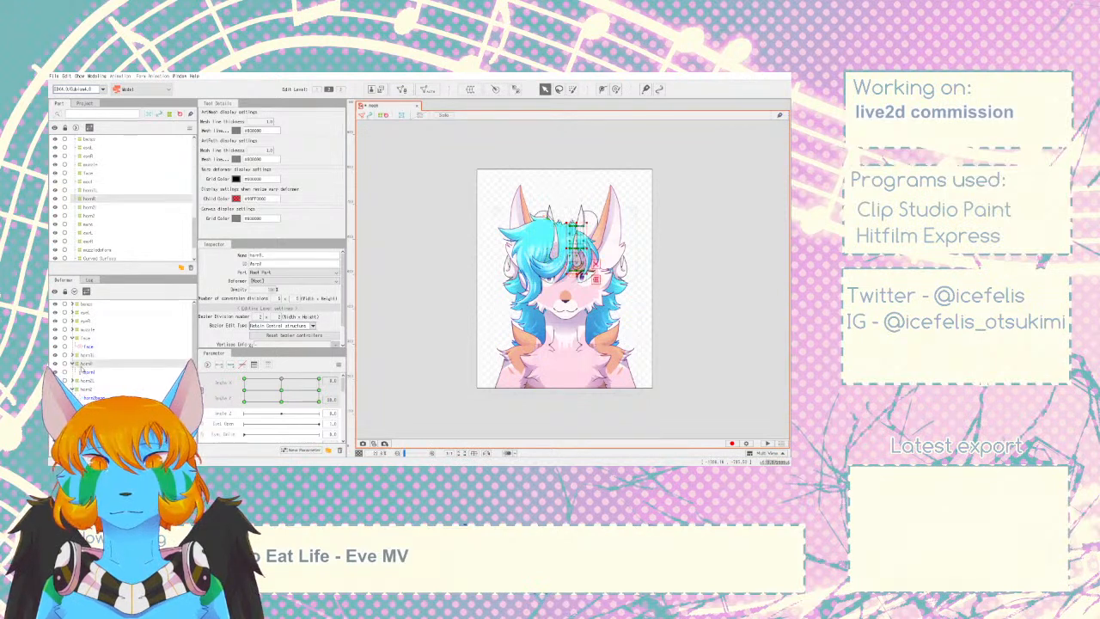
{"action": "key", "text": "Up"}
{"action": "key", "text": "Up"}
{"action": "key", "text": "Up"}
{"action": "left_click", "coordinate": [400, 336]}
{"action": "mouse_move", "coordinate": [281, 381]}
{"action": "left_mouse_down"}
{"action": "mouse_move", "coordinate": [282, 396]}
{"action": "mouse_move", "coordinate": [279, 376]}
{"action": "left_mouse_up"}
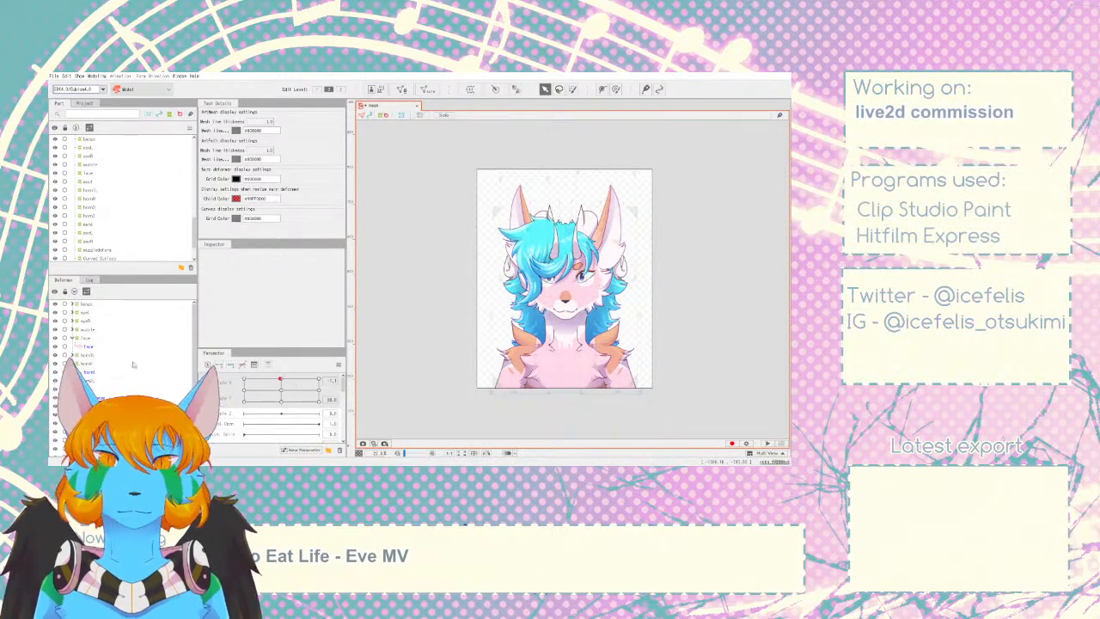
{"action": "left_click", "coordinate": [87, 364]}
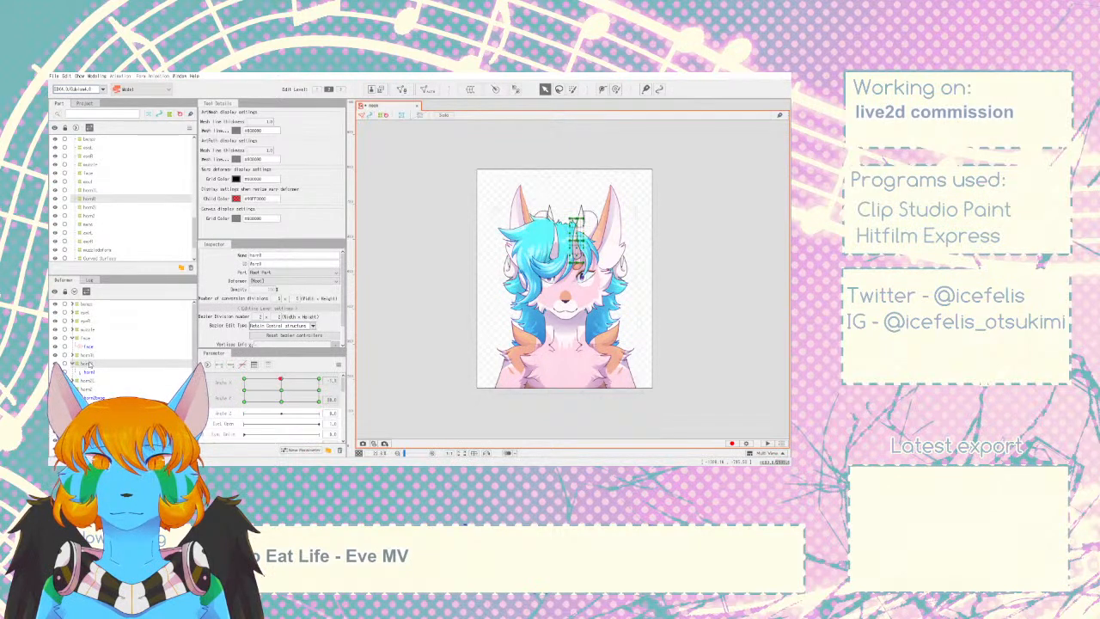
{"action": "left_click", "coordinate": [457, 251]}
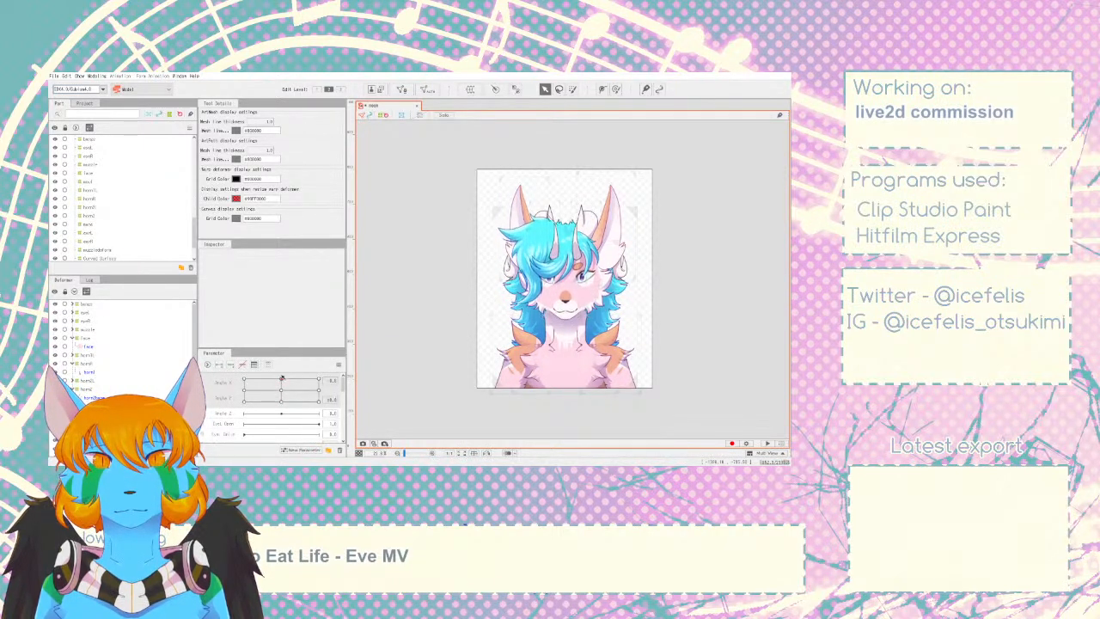
- Pull the face deformer's lower grid slightly upward on both sides of the muzzle at the Angle Y 30 key
{"action": "left_click", "coordinate": [90, 329]}
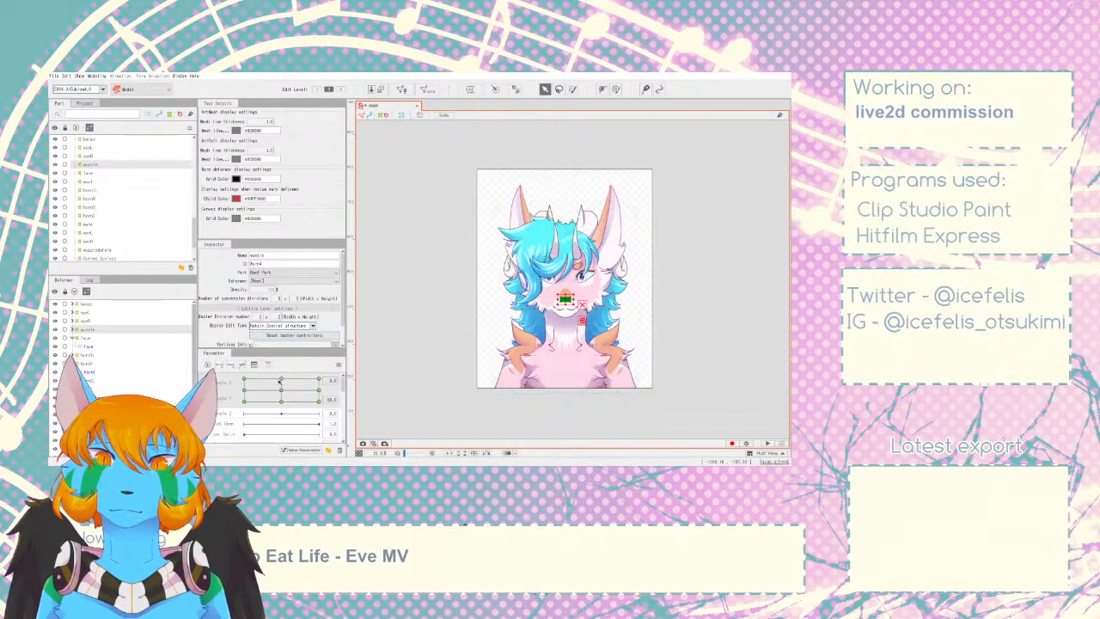
{"action": "left_click", "coordinate": [455, 296]}
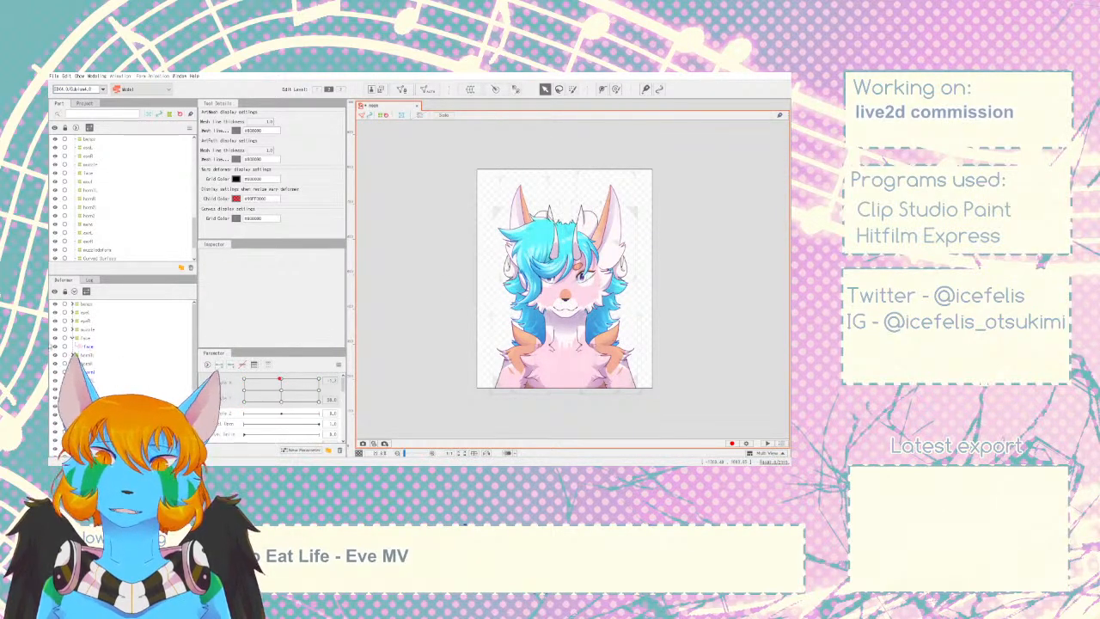
{"action": "left_click", "coordinate": [87, 340]}
{"action": "scroll", "coordinate": [551, 297], "scroll_direction": "up", "scroll_amount": 5}
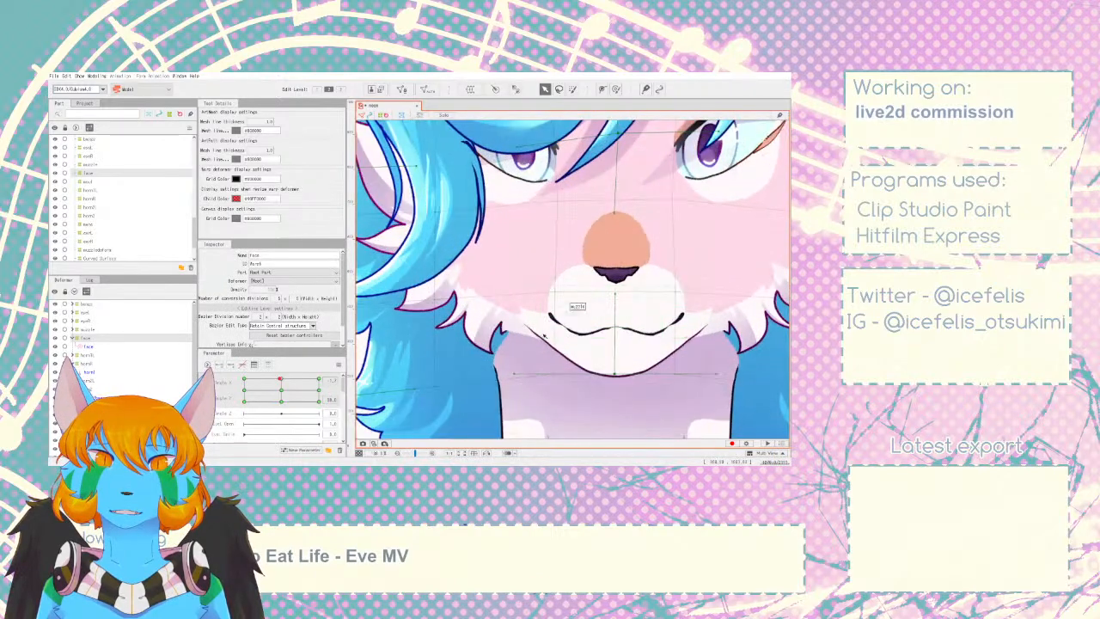
{"action": "left_click_drag", "start_coordinate": [552, 297], "coordinate": [554, 273]}
{"action": "left_click_drag", "start_coordinate": [676, 291], "coordinate": [676, 270]}
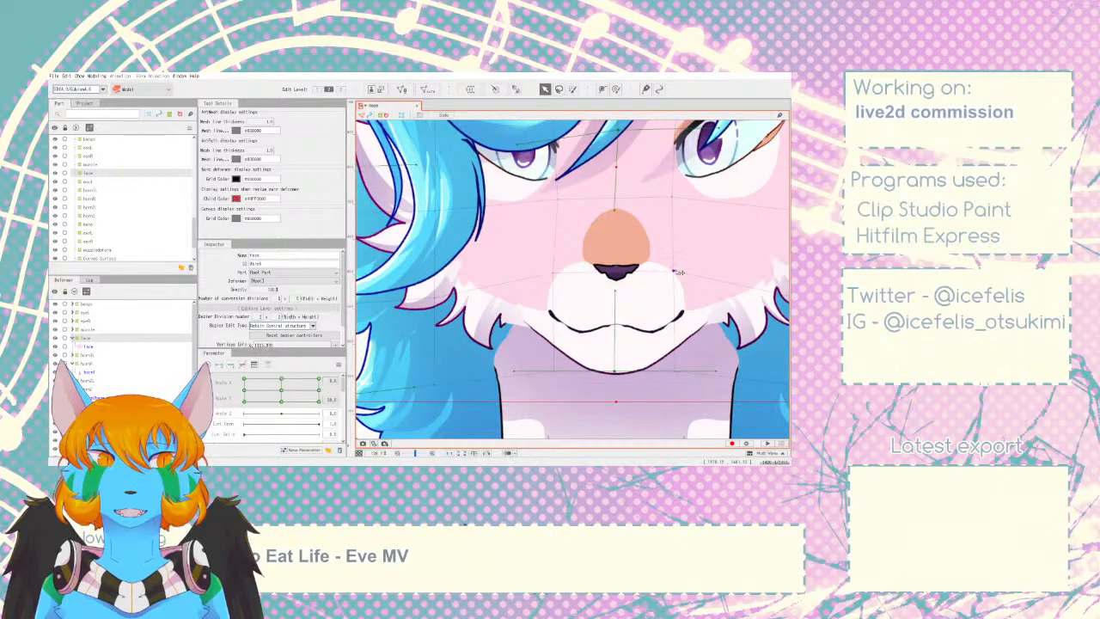
{"action": "scroll", "coordinate": [675, 273], "scroll_direction": "down", "scroll_amount": 5}
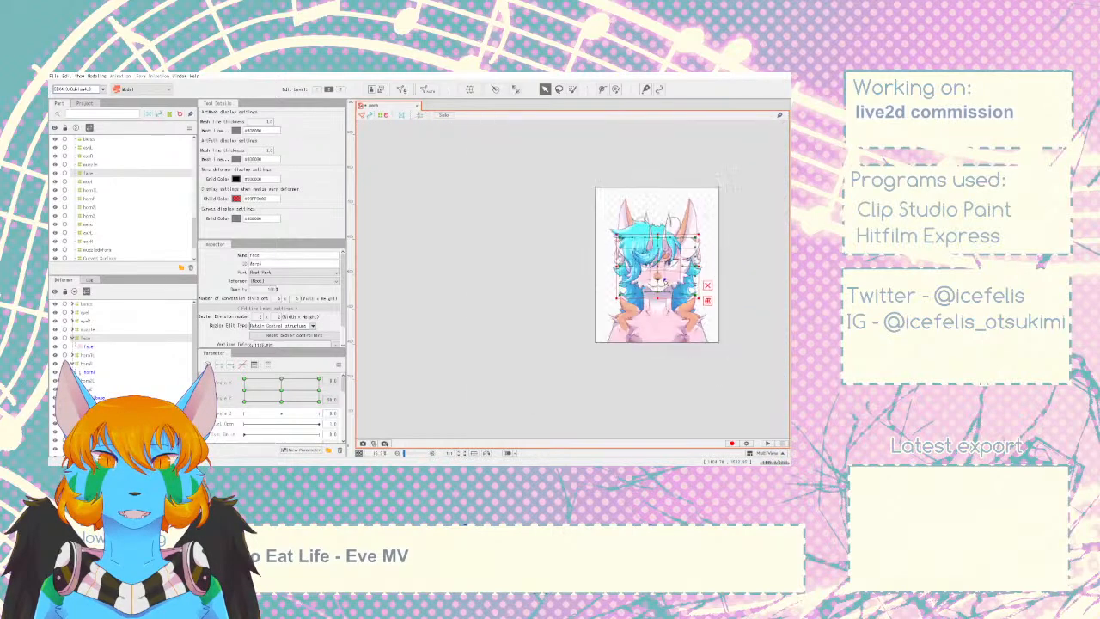
{"action": "left_click", "coordinate": [568, 269]}
{"action": "scroll", "coordinate": [715, 273], "scroll_direction": "up", "scroll_amount": 3}
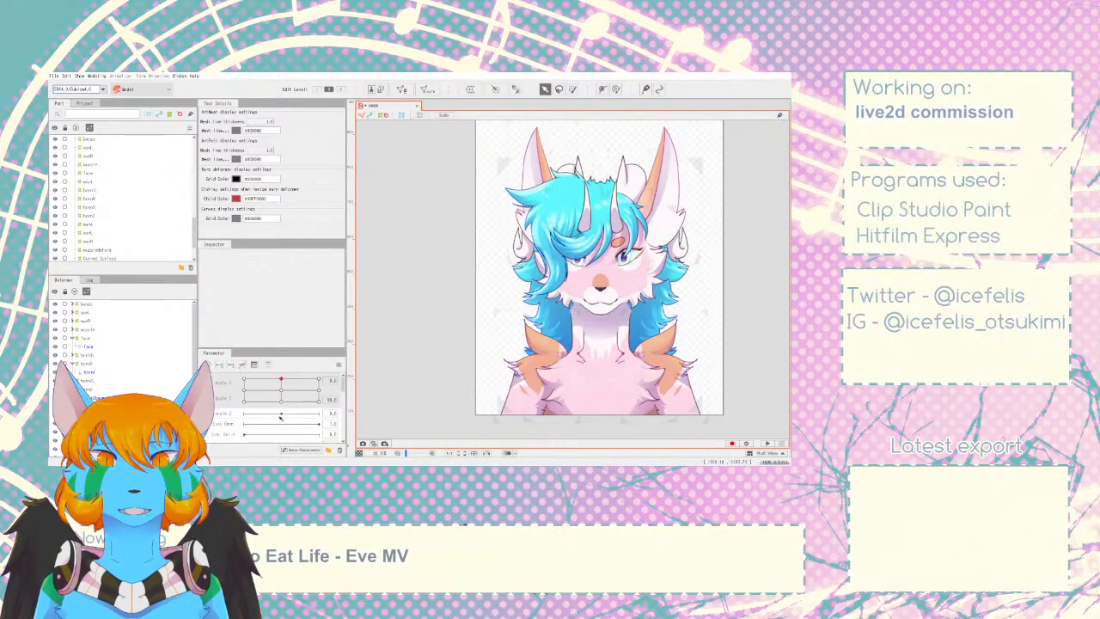
- Check the horn and mane deformers around the Angle Y 30 key while shifting Angle X slightly to both sides
{"action": "mouse_move", "coordinate": [283, 382]}
{"action": "left_mouse_down"}
{"action": "mouse_move", "coordinate": [279, 368]}
{"action": "mouse_move", "coordinate": [282, 396]}
{"action": "mouse_move", "coordinate": [287, 377]}
{"action": "left_mouse_up"}
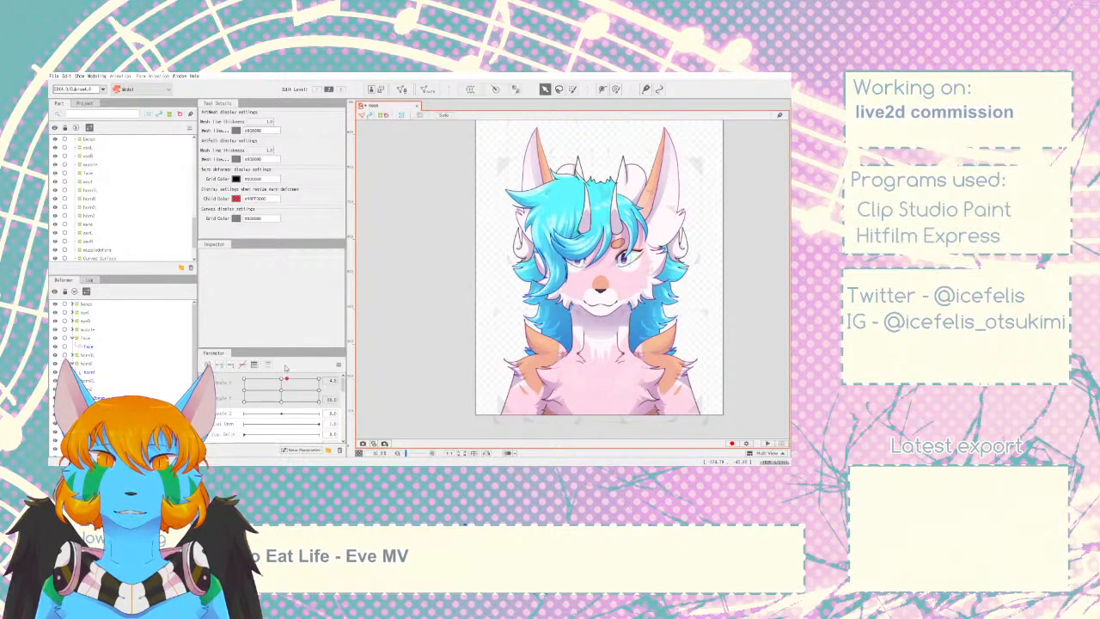
{"action": "left_click", "coordinate": [106, 364]}
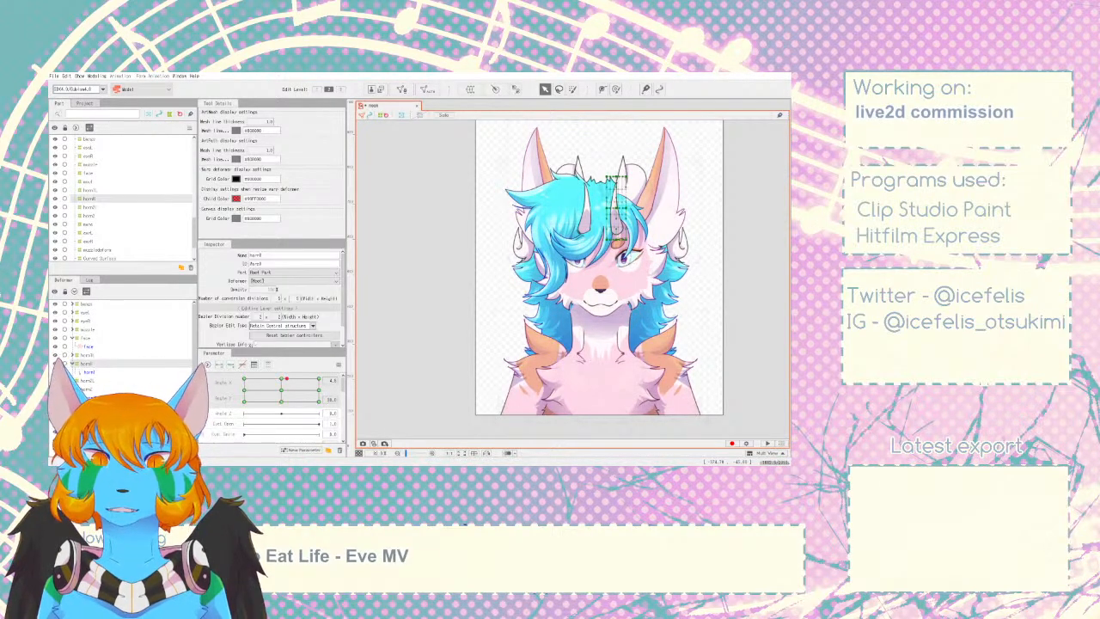
{"action": "left_click", "coordinate": [86, 389]}
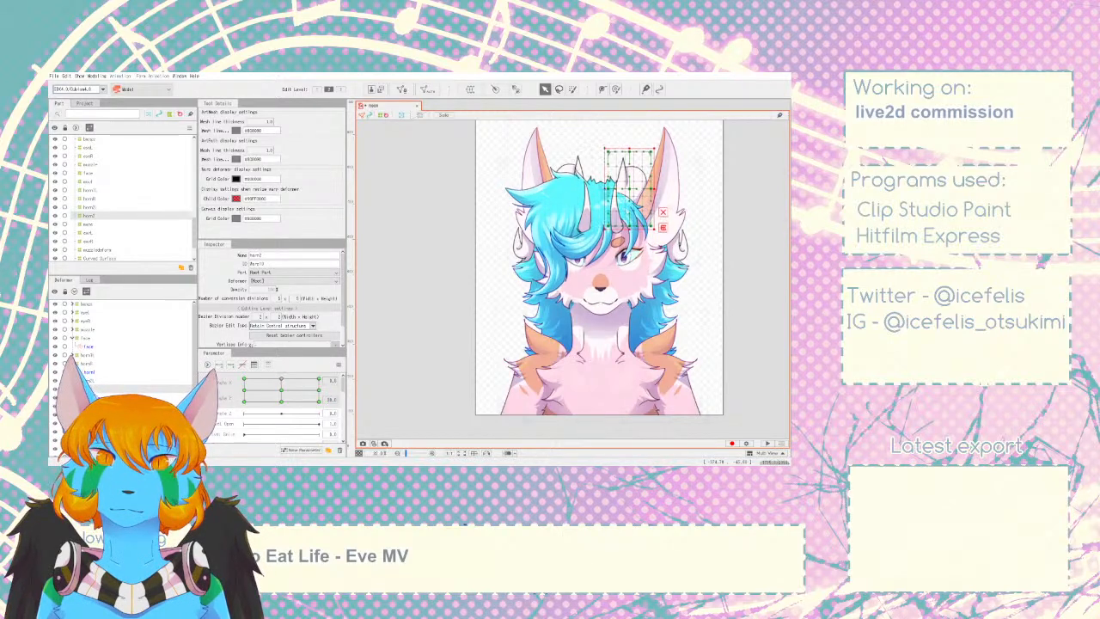
{"action": "left_click", "coordinate": [86, 380]}
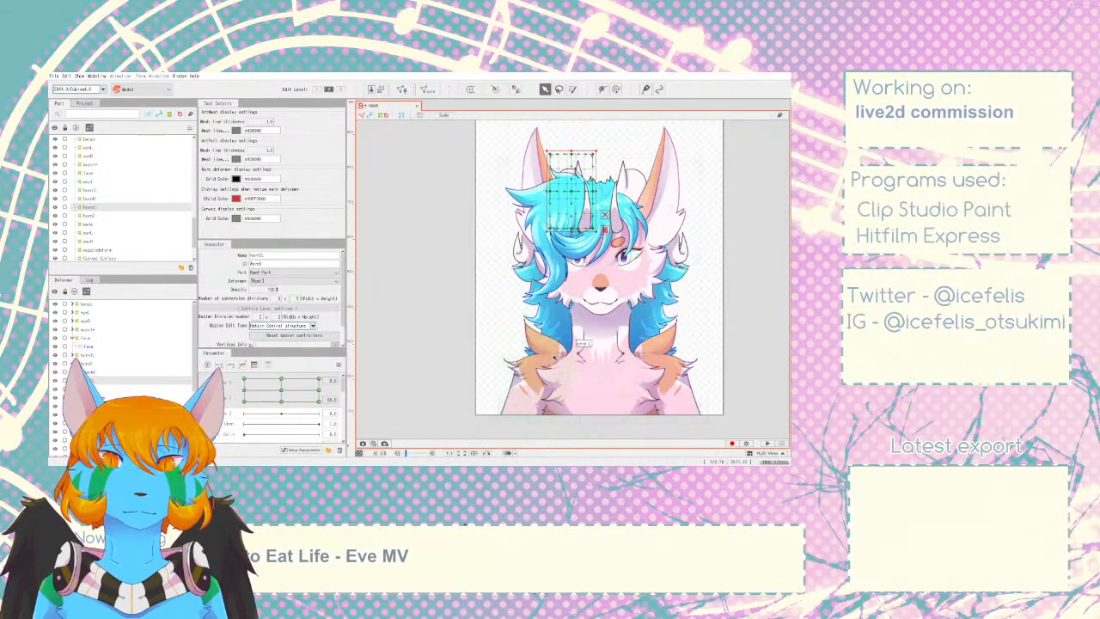
{"action": "left_click_drag", "start_coordinate": [281, 385], "coordinate": [284, 372]}
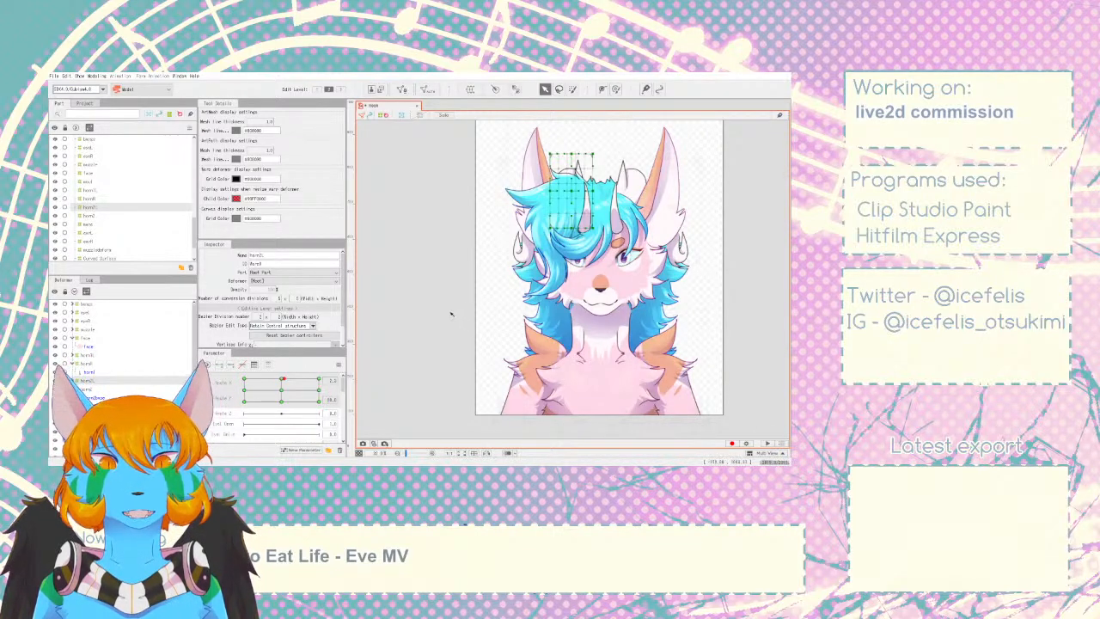
{"action": "scroll", "coordinate": [437, 322], "scroll_direction": "down", "scroll_amount": 3}
{"action": "scroll", "coordinate": [475, 331], "scroll_direction": "up", "scroll_amount": 3}
{"action": "left_click_drag", "start_coordinate": [283, 379], "coordinate": [280, 387]}
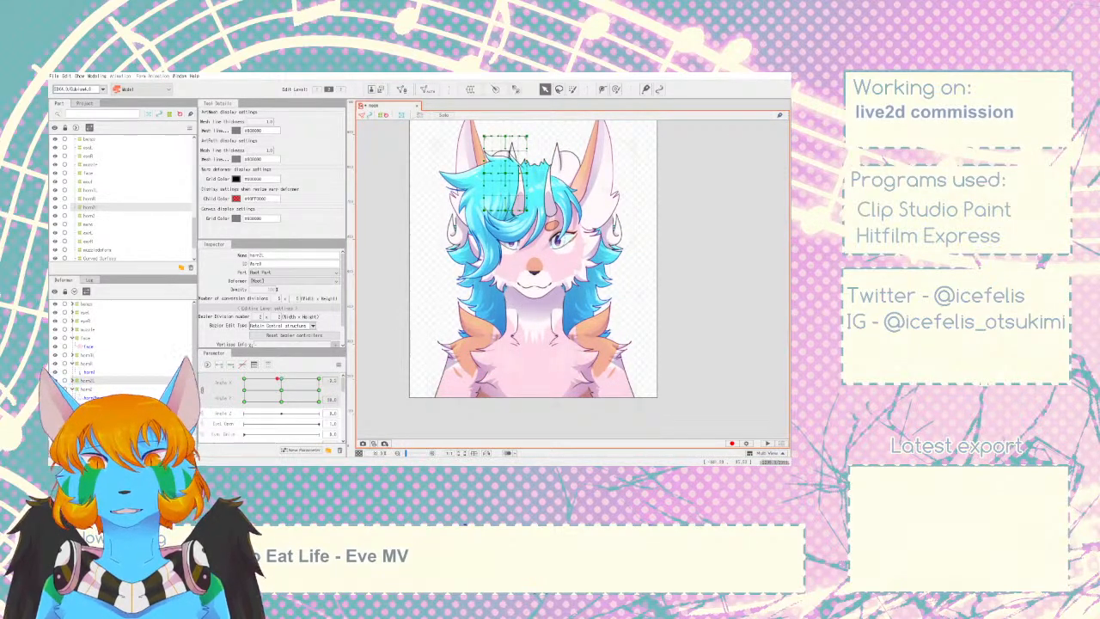
{"action": "left_click", "coordinate": [89, 225]}
{"action": "mouse_move", "coordinate": [278, 379]}
{"action": "left_mouse_down"}
{"action": "mouse_move", "coordinate": [284, 372]}
{"action": "mouse_move", "coordinate": [282, 386]}
{"action": "mouse_move", "coordinate": [280, 363]}
{"action": "left_mouse_up"}
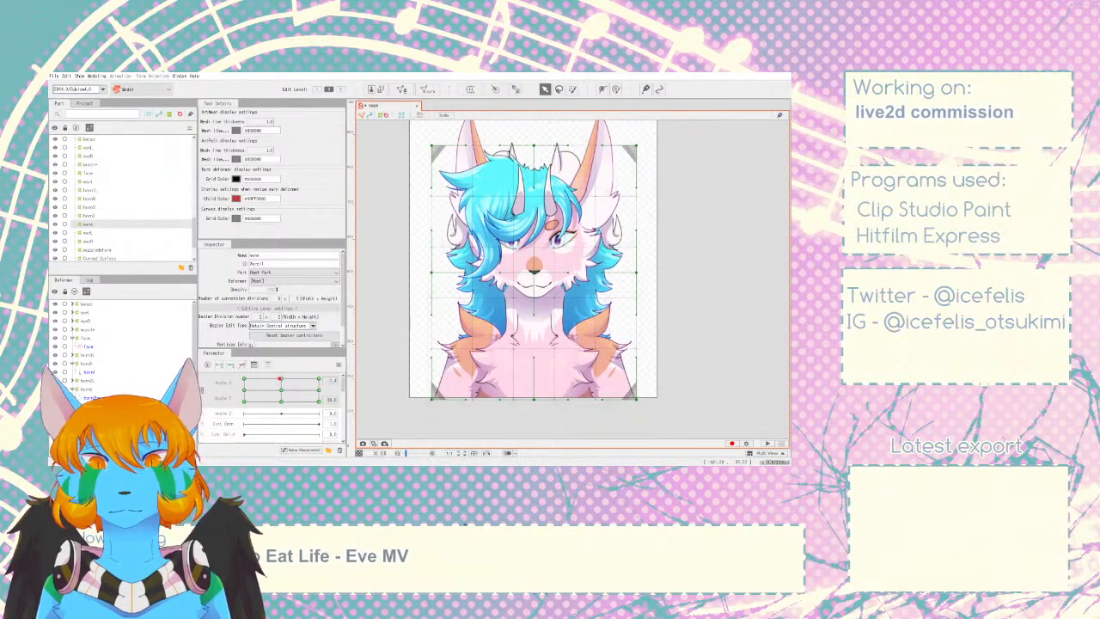
- Nudge the ear deformers downward to matching heights at the Angle X 0, Angle Y 30 key, and check the tilt
{"action": "left_click", "coordinate": [88, 233]}
{"action": "left_click", "coordinate": [281, 379]}
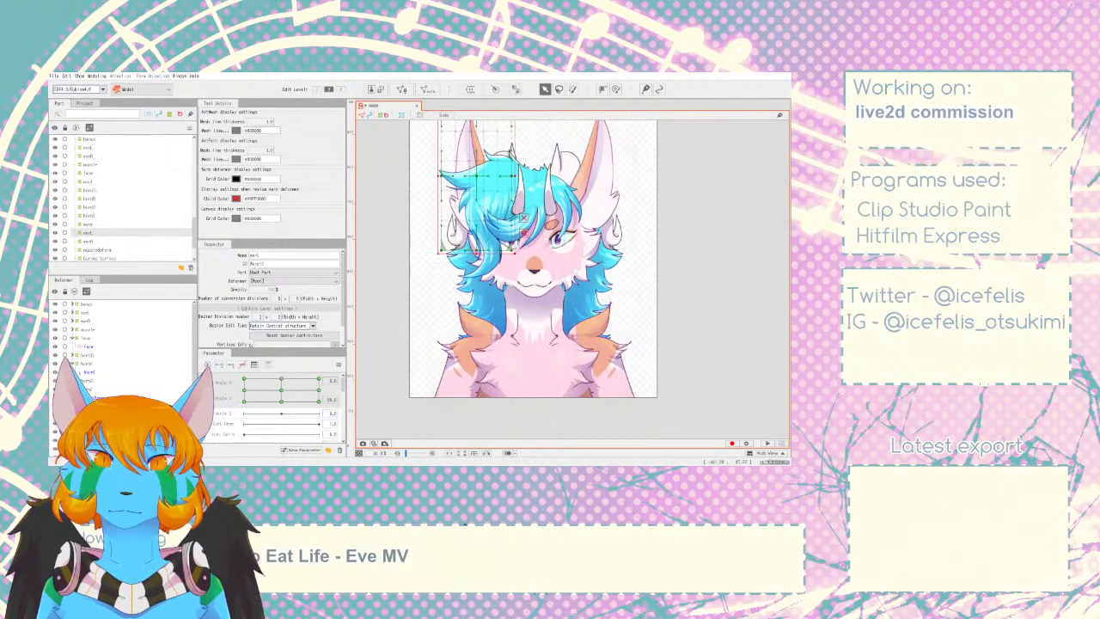
{"action": "left_click", "coordinate": [89, 241]}
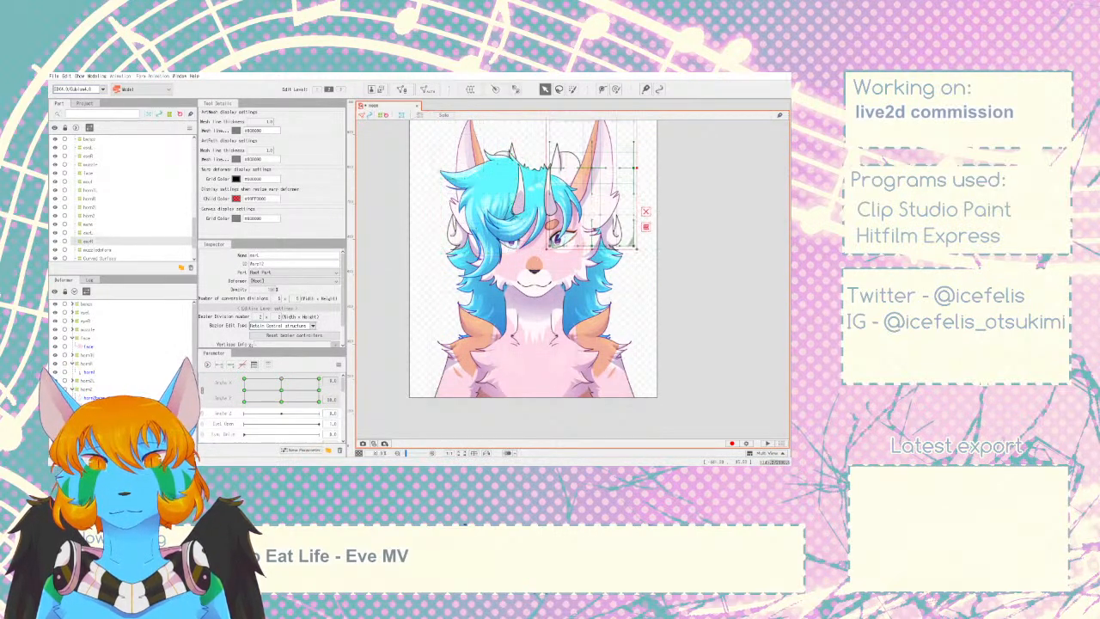
{"action": "key", "text": "Down"}
{"action": "key", "text": "Down"}
{"action": "key", "text": "Down"}
{"action": "key", "text": "Down"}
{"action": "key", "text": "Down"}
{"action": "key", "text": "Down"}
{"action": "key", "text": "Down"}
{"action": "key", "text": "Down"}
{"action": "key", "text": "Down"}
{"action": "key", "text": "Down"}
{"action": "left_click_drag", "start_coordinate": [283, 380], "coordinate": [277, 388]}
{"action": "left_click", "coordinate": [397, 282]}
{"action": "scroll", "coordinate": [397, 282], "scroll_direction": "down", "scroll_amount": 2}
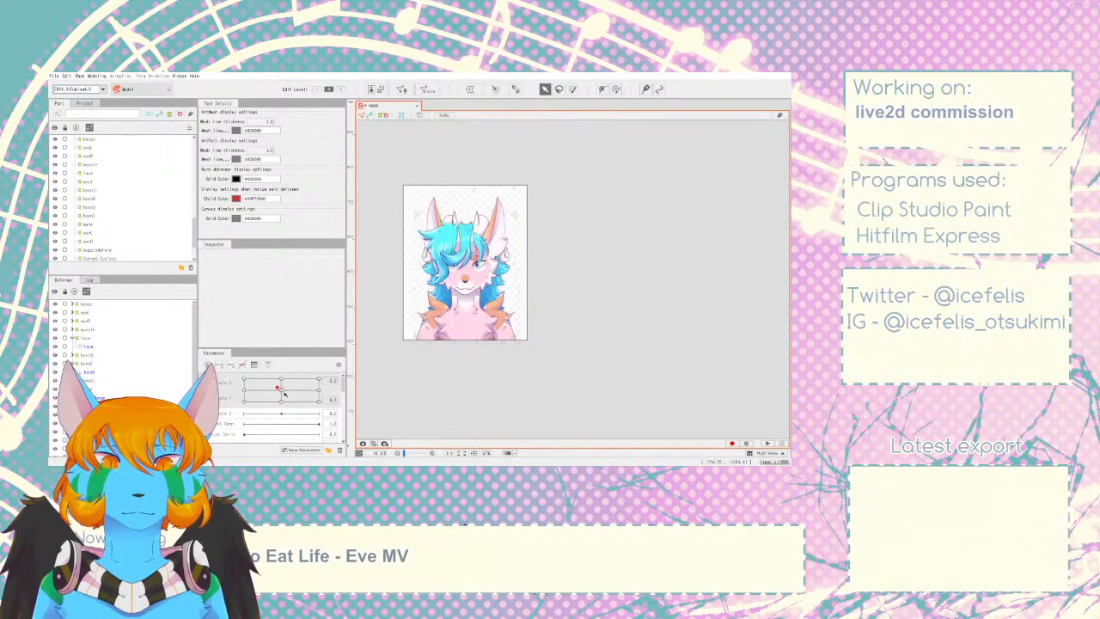
- Compare the two ear deformers at the Angle X 0, Angle Y 30 key
{"action": "left_click_drag", "start_coordinate": [279, 396], "coordinate": [280, 378]}
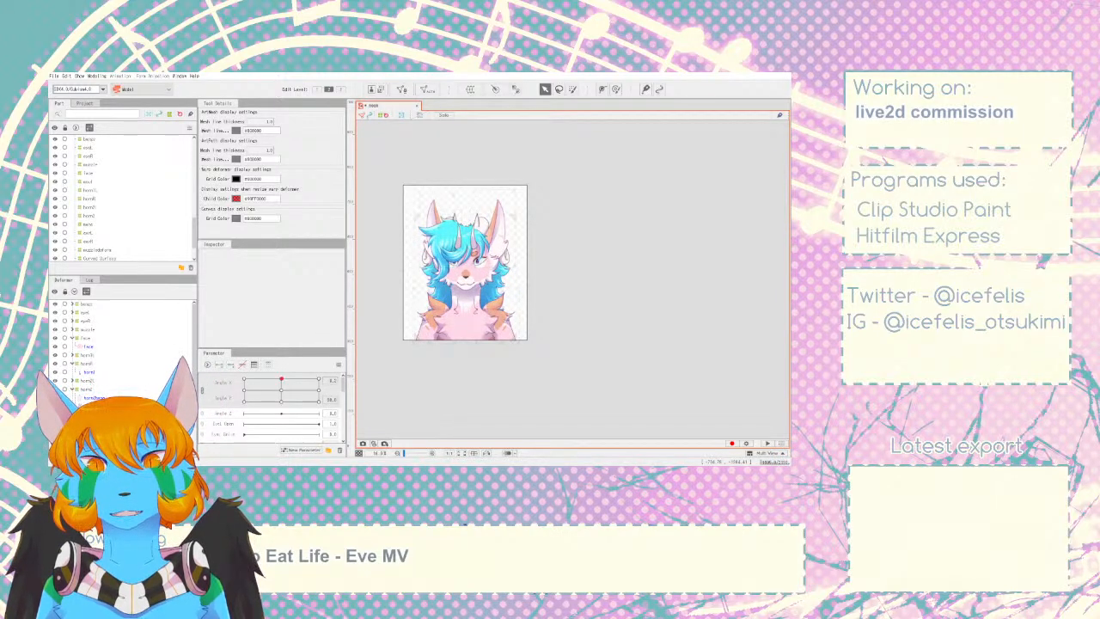
{"action": "left_click", "coordinate": [89, 233]}
{"action": "left_click", "coordinate": [281, 379]}
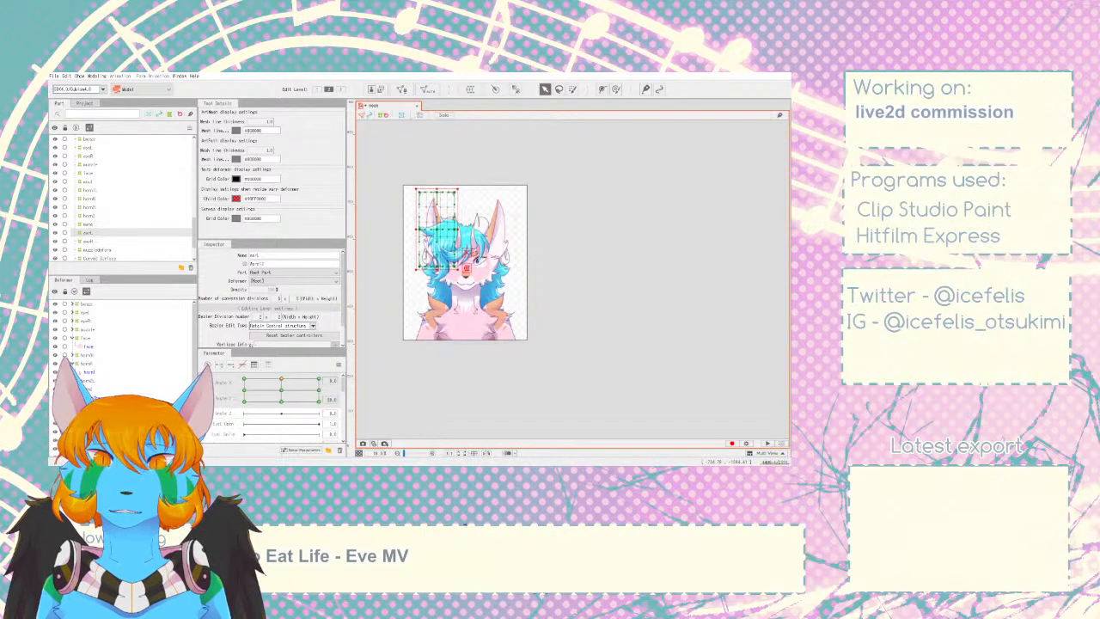
{"action": "left_click", "coordinate": [436, 227]}
{"action": "left_click", "coordinate": [495, 227]}
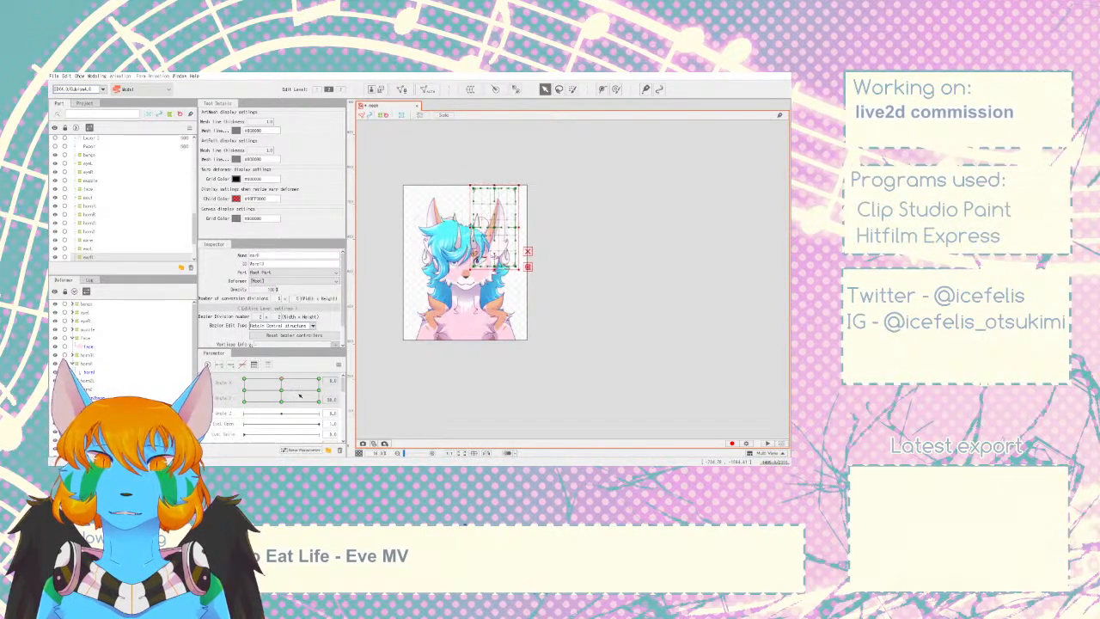
{"action": "left_click", "coordinate": [426, 359]}
{"action": "left_click_drag", "start_coordinate": [288, 379], "coordinate": [283, 379]}
- Raise the upper-centre and middle-centre control points of the neck deformer at the Angle X 0, Angle Y 30 key
{"action": "scroll", "coordinate": [136, 378], "scroll_direction": "down", "scroll_amount": 5}
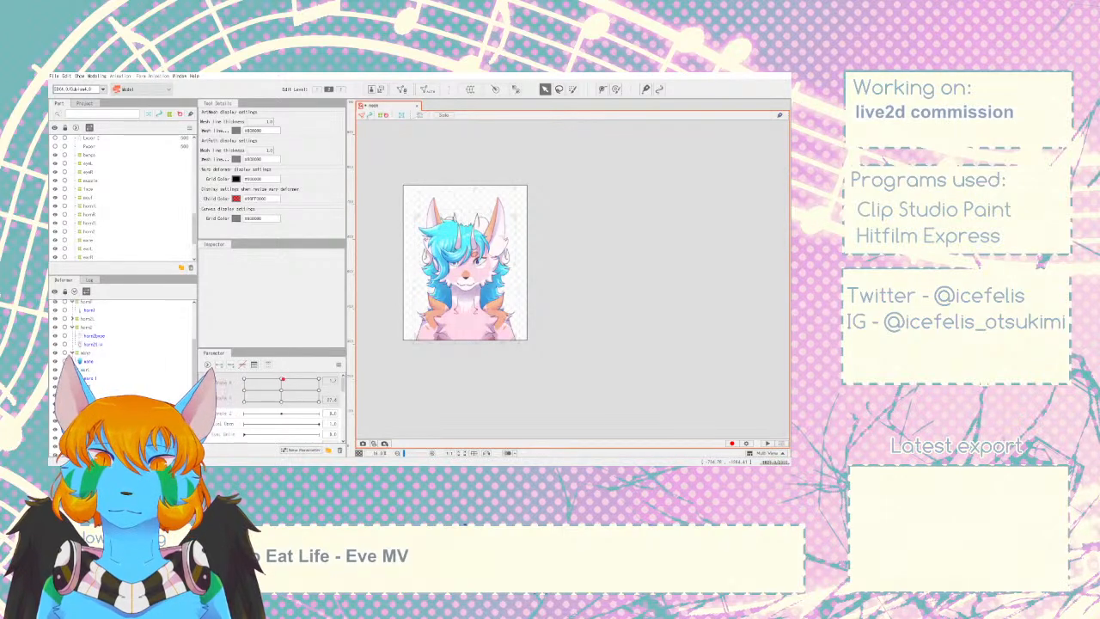
{"action": "left_click", "coordinate": [136, 394]}
{"action": "scroll", "coordinate": [466, 313], "scroll_direction": "up", "scroll_amount": 4}
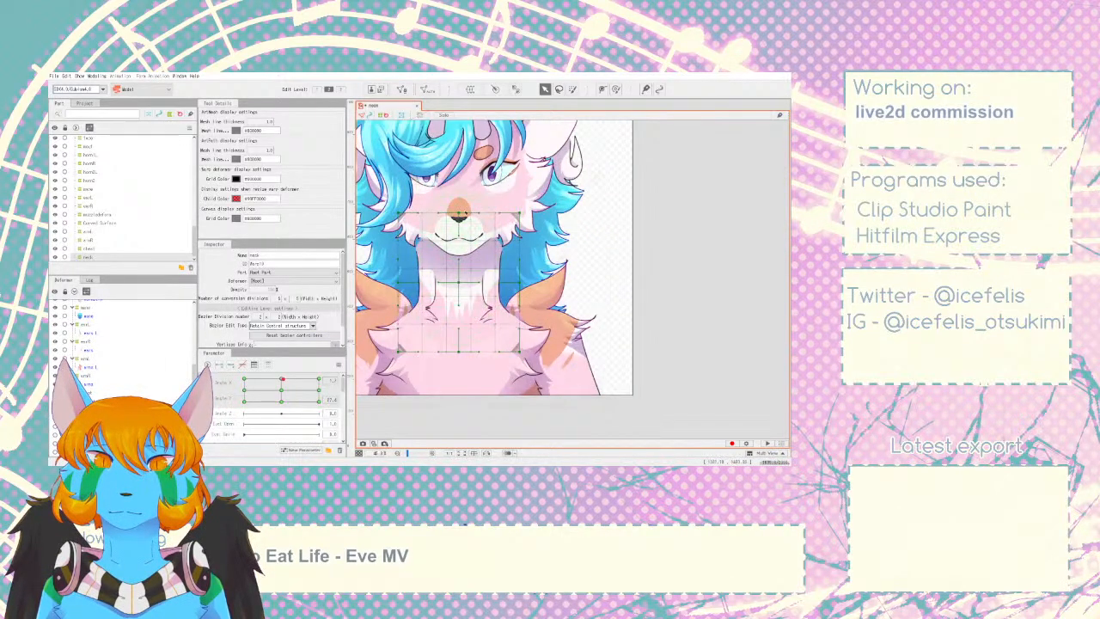
{"action": "left_click", "coordinate": [463, 213]}
{"action": "left_click_drag", "start_coordinate": [458, 213], "coordinate": [458, 202]}
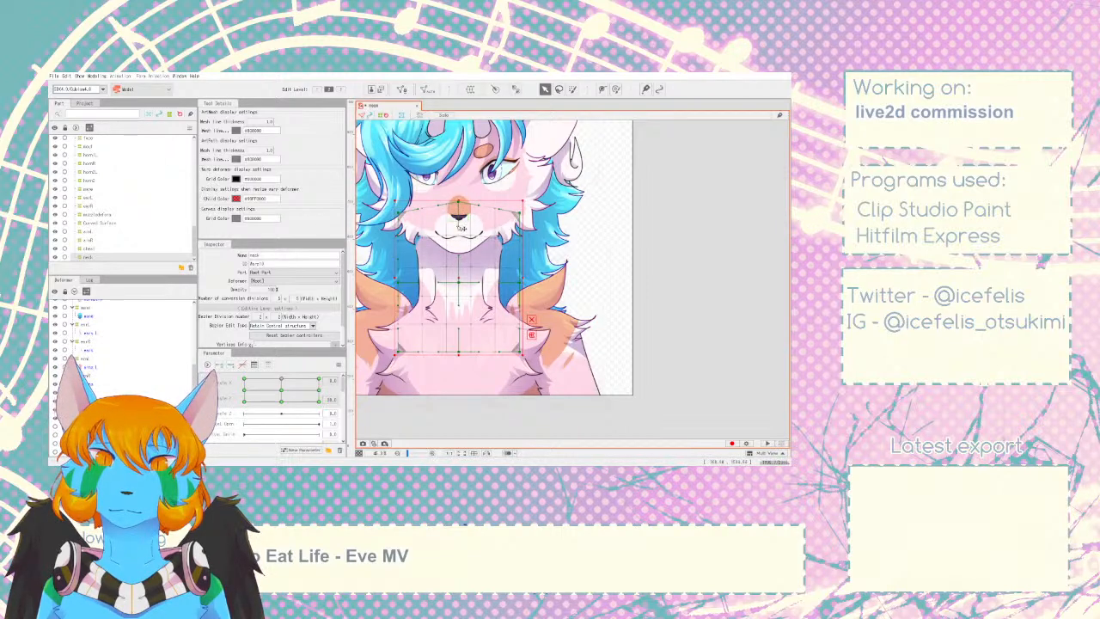
{"action": "left_click_drag", "start_coordinate": [459, 201], "coordinate": [459, 190]}
{"action": "left_click_drag", "start_coordinate": [459, 281], "coordinate": [459, 273]}
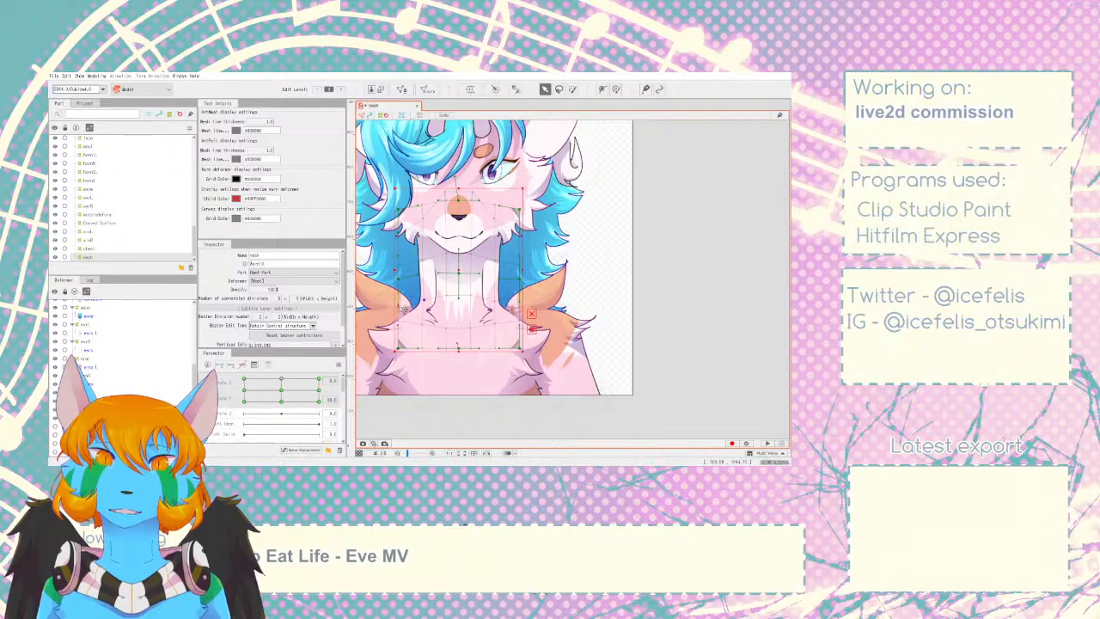
{"action": "scroll", "coordinate": [488, 308], "scroll_direction": "down", "scroll_amount": 4}
{"action": "left_click", "coordinate": [614, 304]}
{"action": "mouse_move", "coordinate": [284, 380]}
{"action": "left_mouse_down"}
{"action": "mouse_move", "coordinate": [283, 398]}
{"action": "mouse_move", "coordinate": [283, 373]}
{"action": "left_mouse_up"}
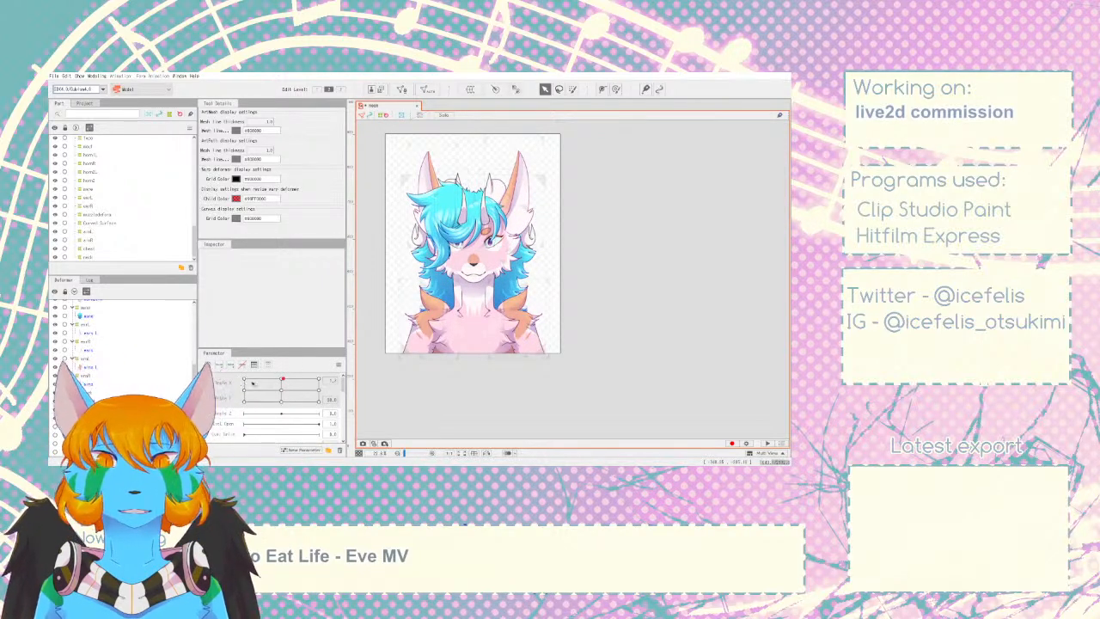
{"action": "mouse_move", "coordinate": [284, 380]}
{"action": "left_mouse_down"}
{"action": "mouse_move", "coordinate": [280, 391]}
{"action": "mouse_move", "coordinate": [279, 377]}
{"action": "left_mouse_up"}
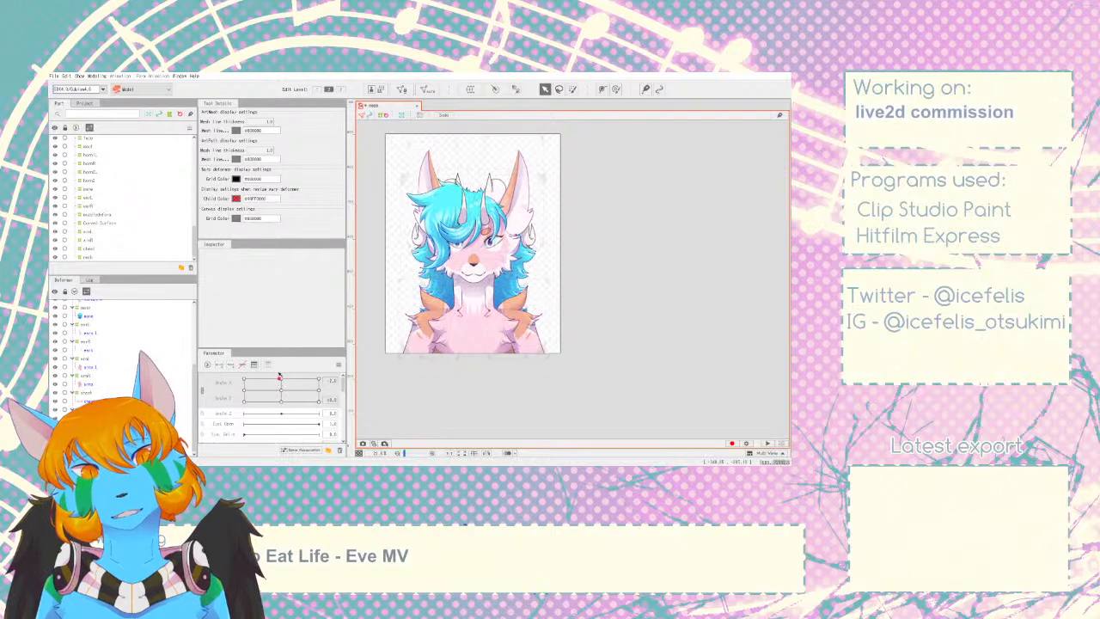
- Adjust the neck deformer's lower-centre control point slightly at the Angle X 0, Angle Y 30 key
{"action": "left_click", "coordinate": [470, 304]}
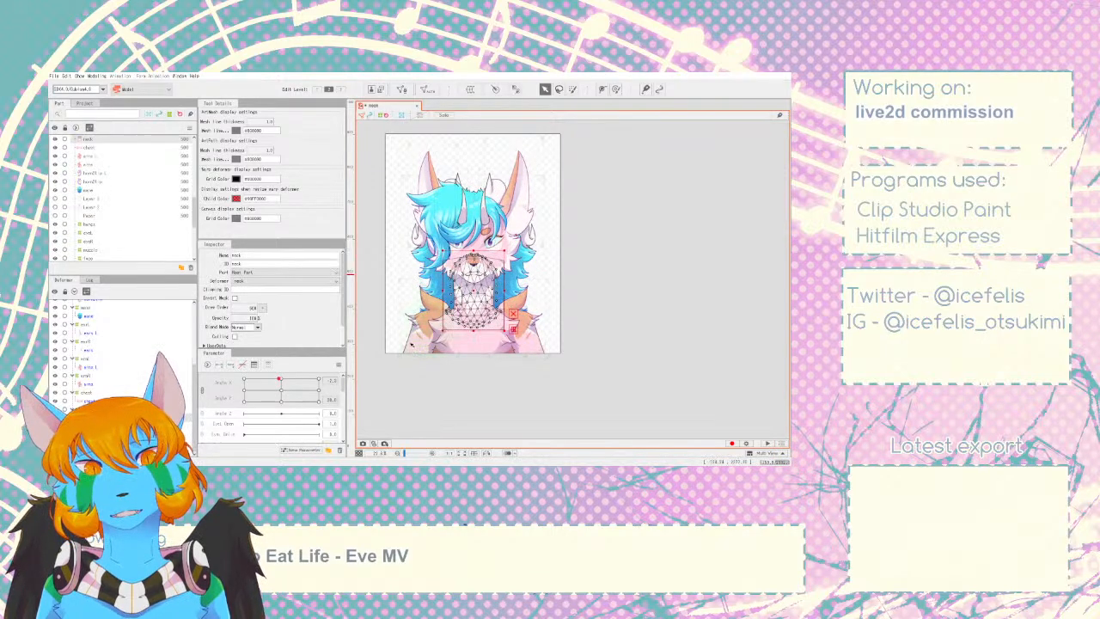
{"action": "scroll", "coordinate": [449, 345], "scroll_direction": "up", "scroll_amount": 4}
{"action": "left_click", "coordinate": [529, 276]}
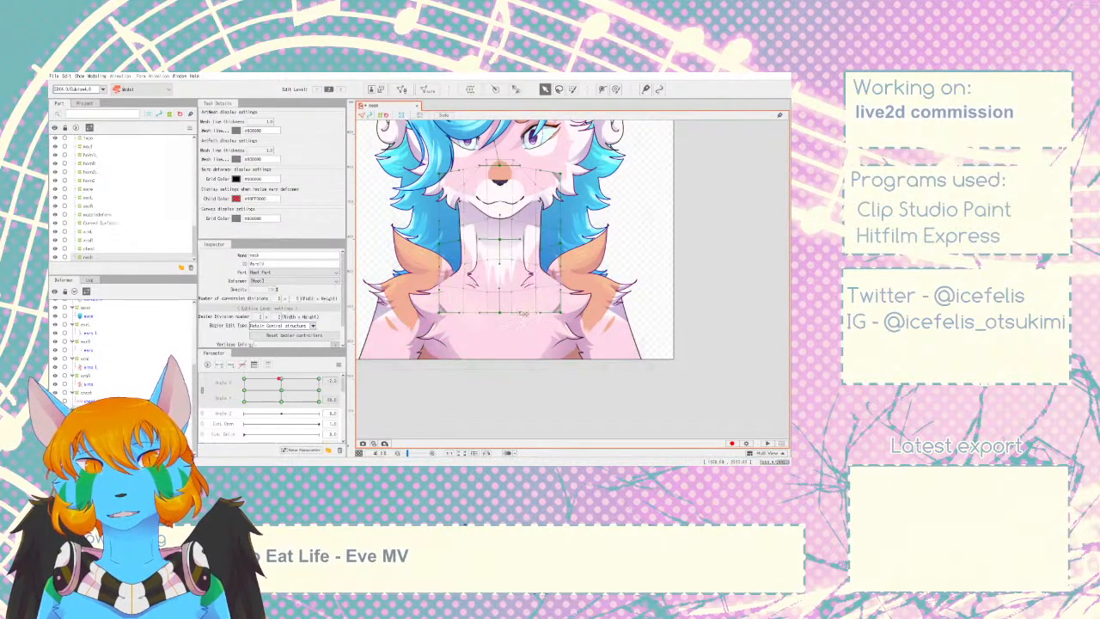
{"action": "left_click", "coordinate": [502, 311]}
{"action": "left_click_drag", "start_coordinate": [501, 317], "coordinate": [499, 313]}
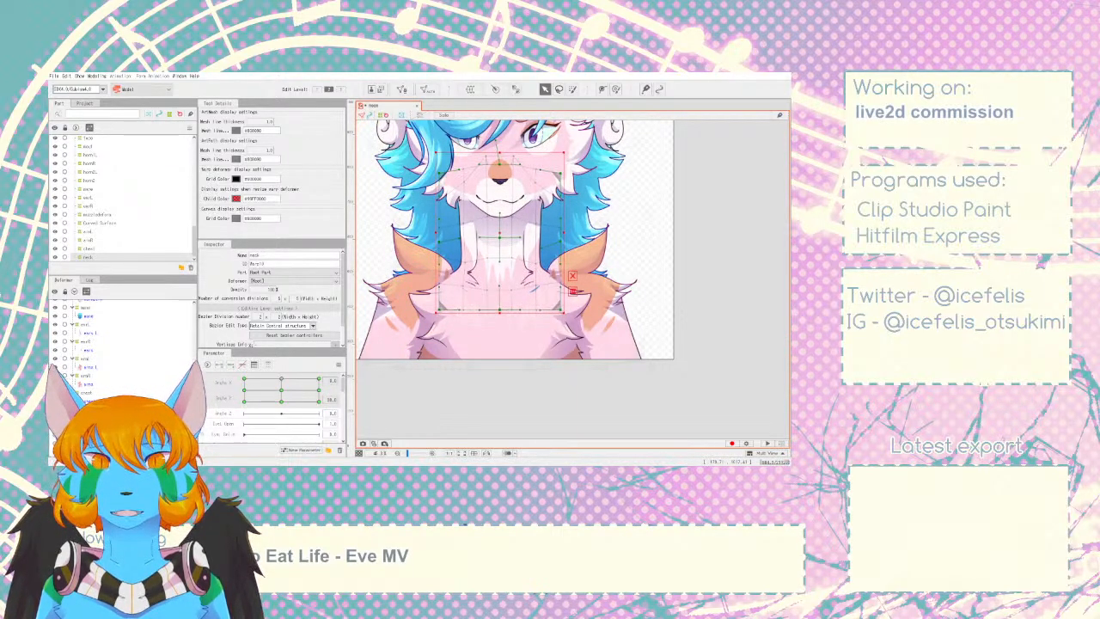
{"action": "scroll", "coordinate": [474, 362], "scroll_direction": "down", "scroll_amount": 3}
{"action": "left_click", "coordinate": [474, 362]}
{"action": "mouse_move", "coordinate": [281, 379]}
{"action": "left_mouse_down"}
{"action": "mouse_move", "coordinate": [267, 386]}
{"action": "mouse_move", "coordinate": [282, 379]}
{"action": "left_mouse_up"}
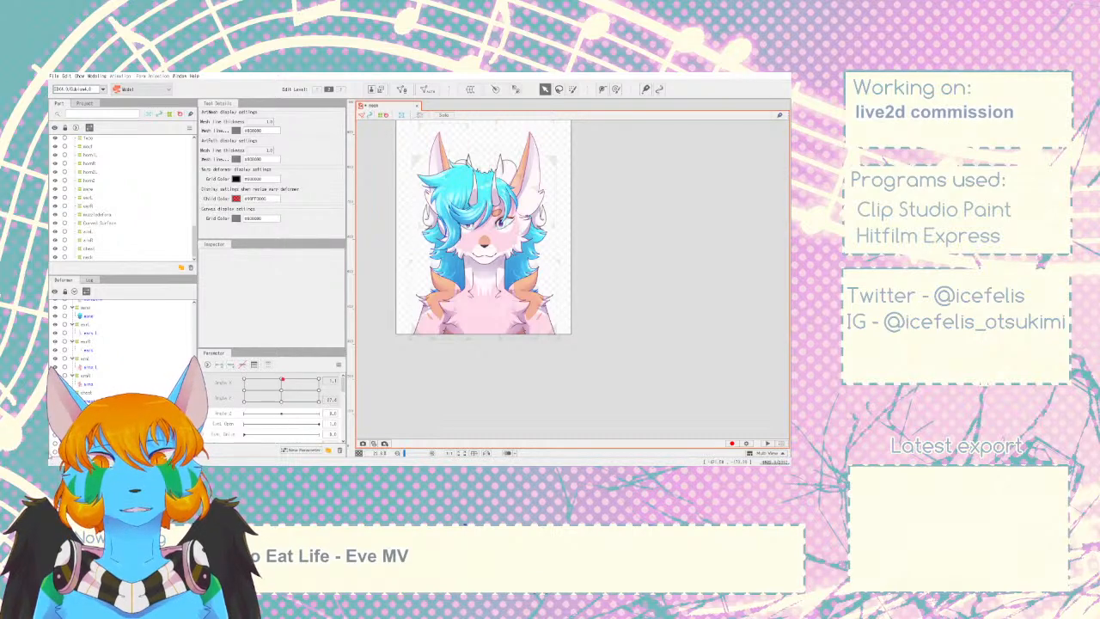
- Inspect the chest deformer and both arm deformers at the Angle X 0, Angle Y 30 key
{"action": "left_click", "coordinate": [87, 393]}
{"action": "left_click", "coordinate": [281, 379]}
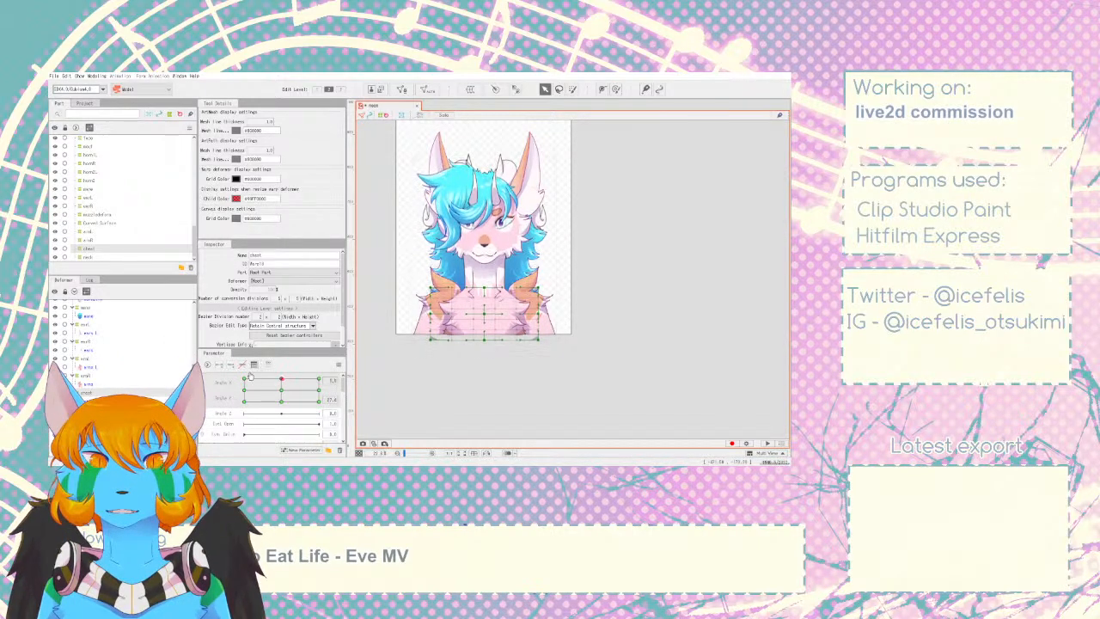
{"action": "scroll", "coordinate": [539, 312], "scroll_direction": "up", "scroll_amount": 5}
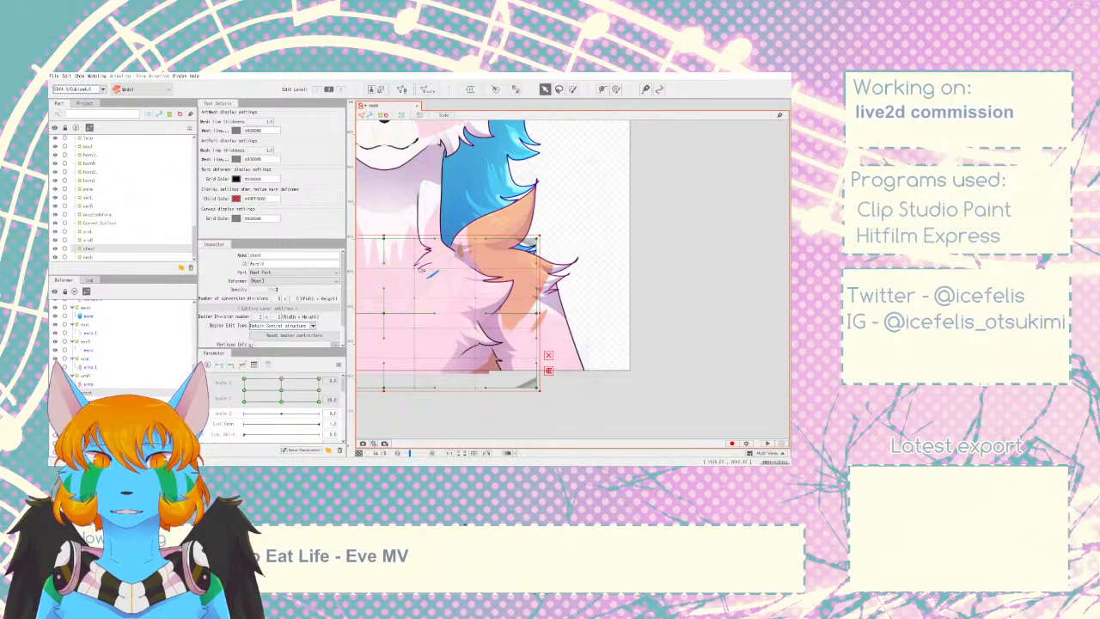
{"action": "scroll", "coordinate": [413, 262], "scroll_direction": "down", "scroll_amount": 6}
{"action": "scroll", "coordinate": [430, 262], "scroll_direction": "up", "scroll_amount": 9}
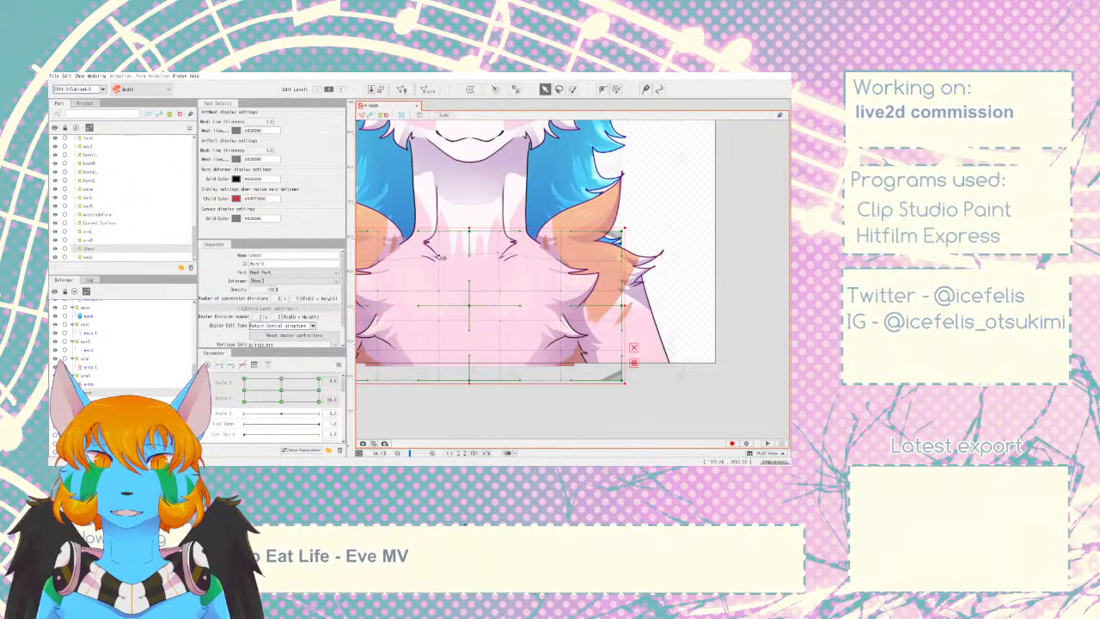
{"action": "scroll", "coordinate": [438, 257], "scroll_direction": "down", "scroll_amount": 7}
{"action": "left_click", "coordinate": [399, 313]}
{"action": "left_click_drag", "start_coordinate": [283, 378], "coordinate": [284, 369]}
{"action": "left_click", "coordinate": [86, 375]}
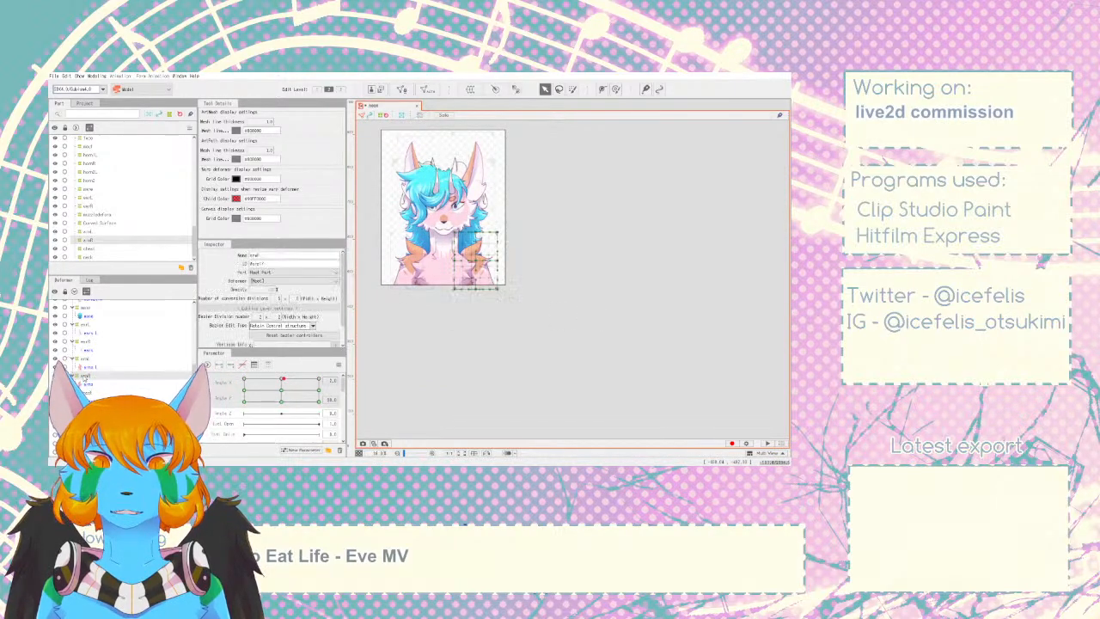
{"action": "left_click", "coordinate": [107, 358]}
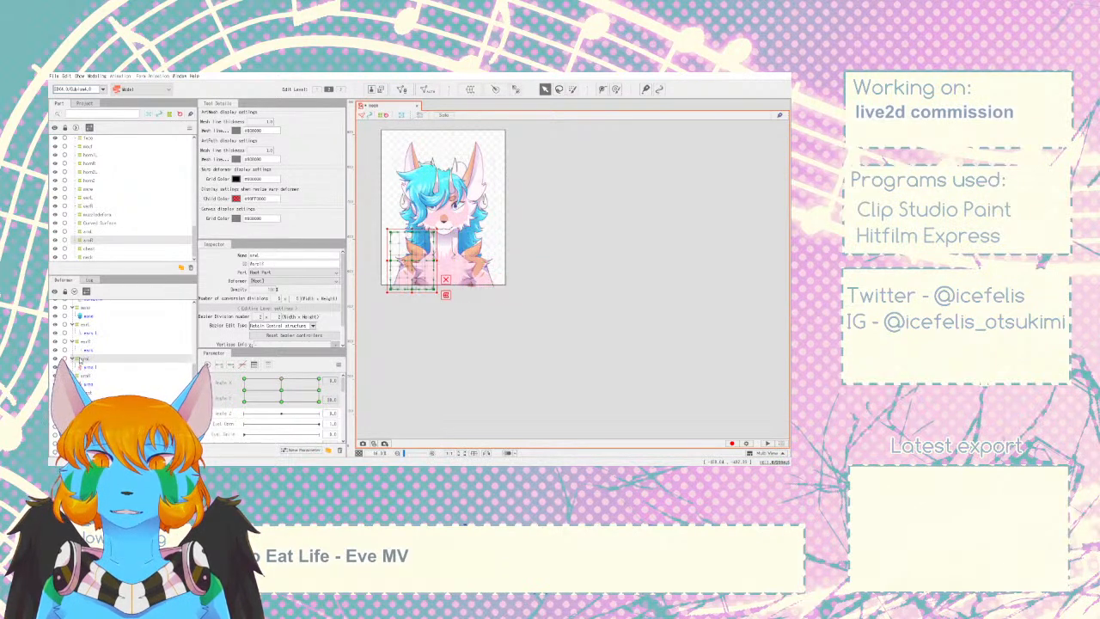
{"action": "mouse_move", "coordinate": [280, 389]}
{"action": "left_mouse_down"}
{"action": "mouse_move", "coordinate": [284, 396]}
{"action": "mouse_move", "coordinate": [283, 376]}
{"action": "mouse_move", "coordinate": [281, 392]}
{"action": "mouse_move", "coordinate": [281, 378]}
{"action": "mouse_move", "coordinate": [316, 399]}
{"action": "mouse_move", "coordinate": [293, 365]}
{"action": "mouse_move", "coordinate": [292, 387]}
{"action": "mouse_move", "coordinate": [278, 379]}
{"action": "left_mouse_up"}
{"action": "left_click", "coordinate": [401, 370]}
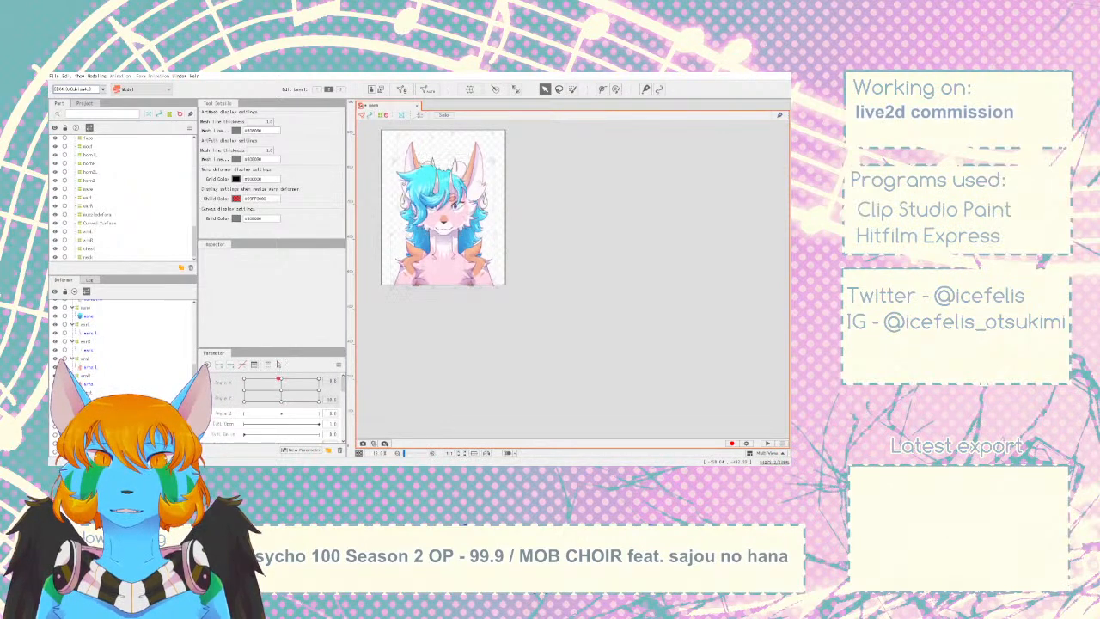
- Examine the bangs-side ear mesh and the face up close and at full view near the Angle Y 30 key
{"action": "scroll", "coordinate": [458, 209], "scroll_direction": "up", "scroll_amount": 5}
{"action": "left_click", "coordinate": [439, 226]}
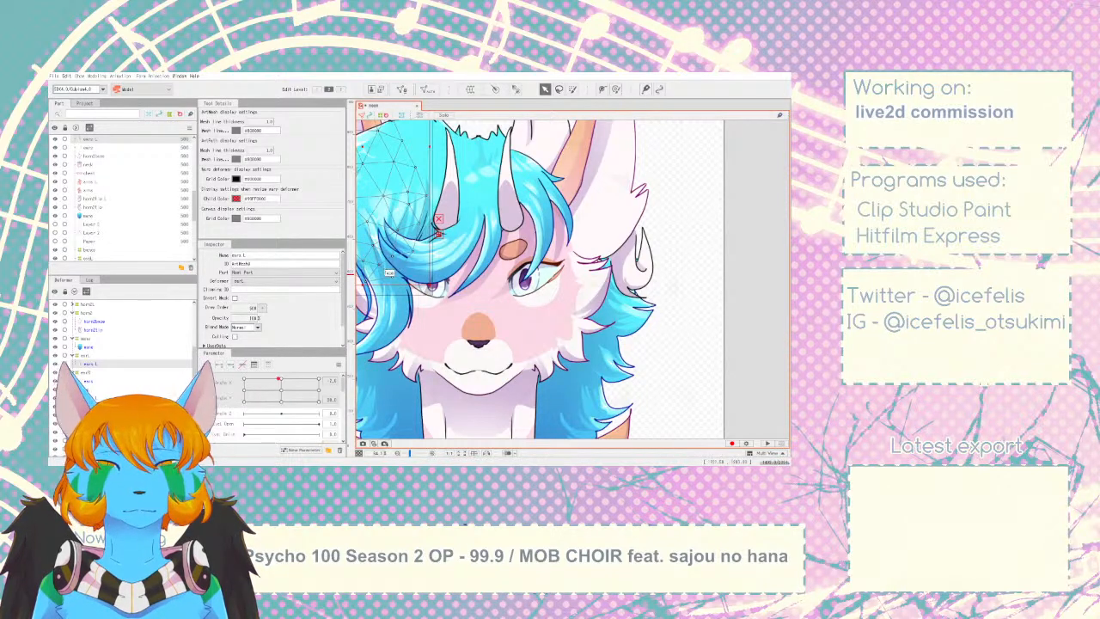
{"action": "scroll", "coordinate": [378, 347], "scroll_direction": "down", "scroll_amount": 8}
{"action": "scroll", "coordinate": [378, 347], "scroll_direction": "up", "scroll_amount": 8}
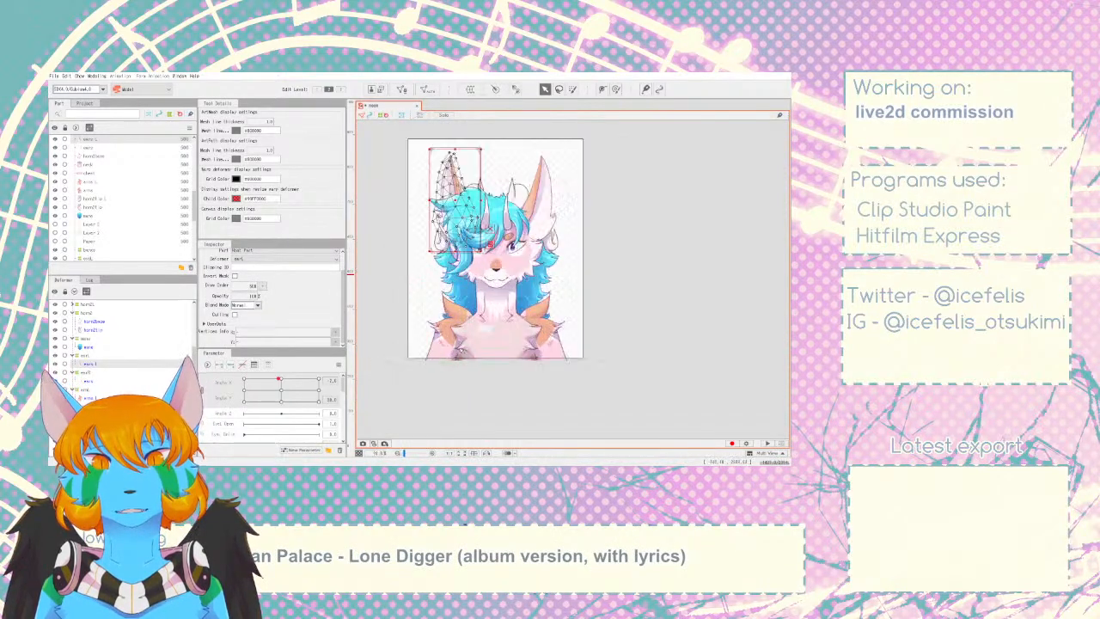
{"action": "scroll", "coordinate": [378, 347], "scroll_direction": "down", "scroll_amount": 2}
{"action": "scroll", "coordinate": [437, 120], "scroll_direction": "up", "scroll_amount": 3}
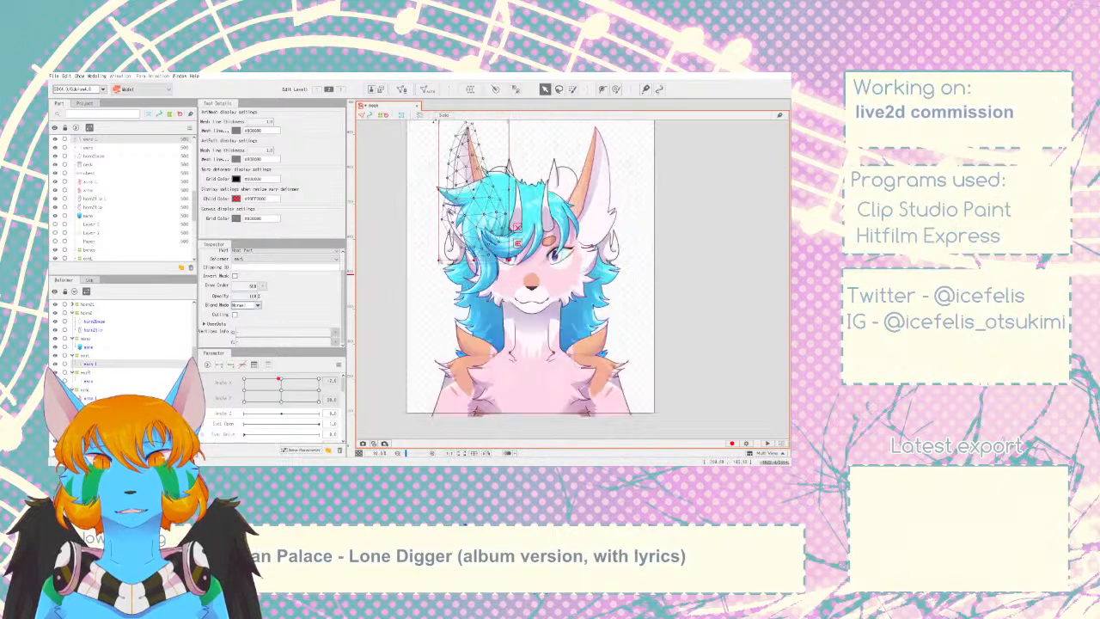
{"action": "left_click", "coordinate": [664, 254]}
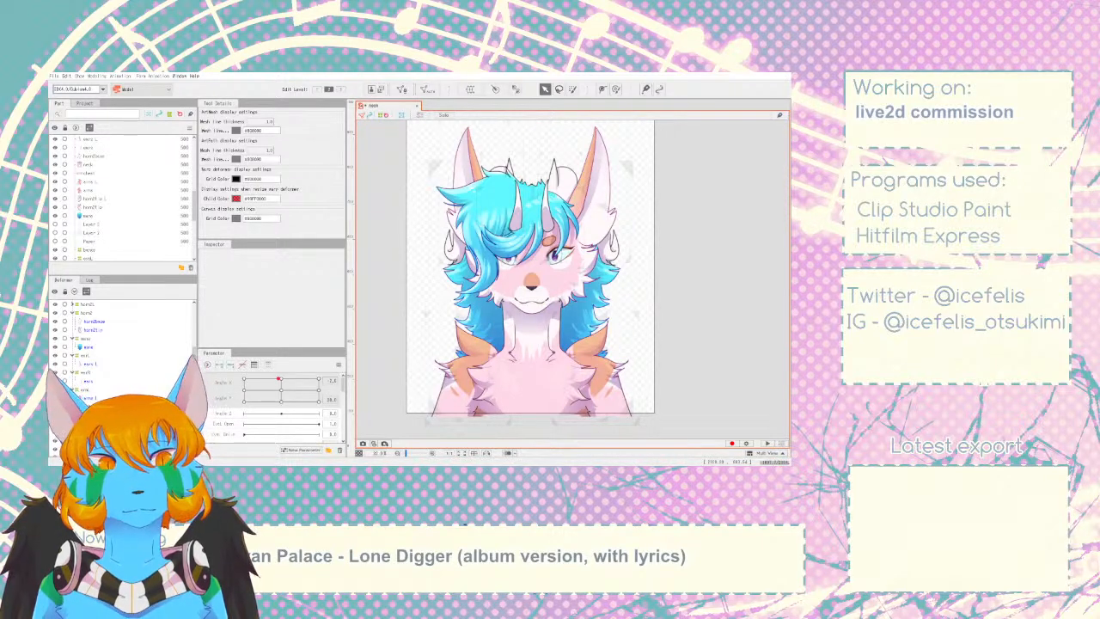
- Check the muzzle deformer and adjust the face deformer's lower inner control points beside the muzzle at the Angle X 0, Angle Y -30 key
{"action": "left_click_drag", "start_coordinate": [279, 379], "coordinate": [279, 401]}
{"action": "scroll", "coordinate": [90, 319], "scroll_direction": "up", "scroll_amount": 3}
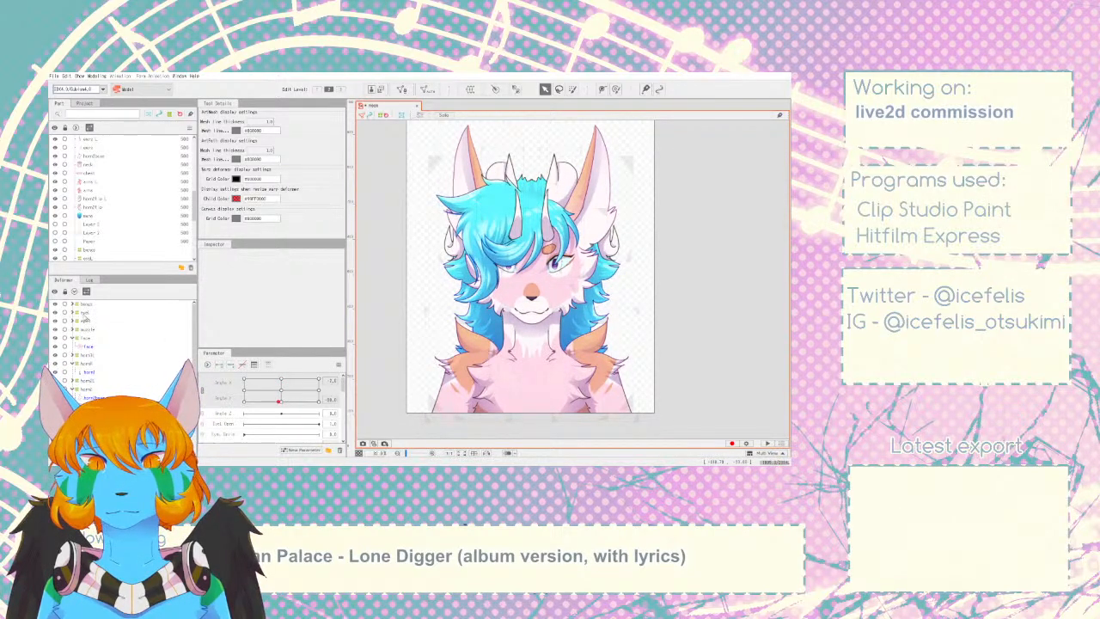
{"action": "left_click", "coordinate": [85, 338]}
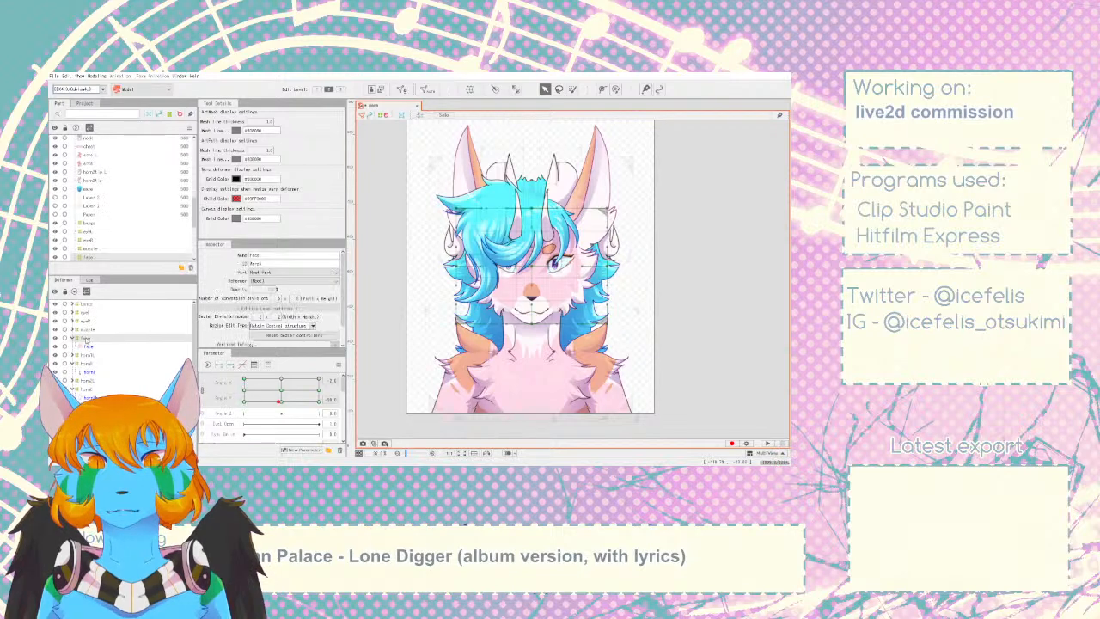
{"action": "left_click", "coordinate": [85, 330]}
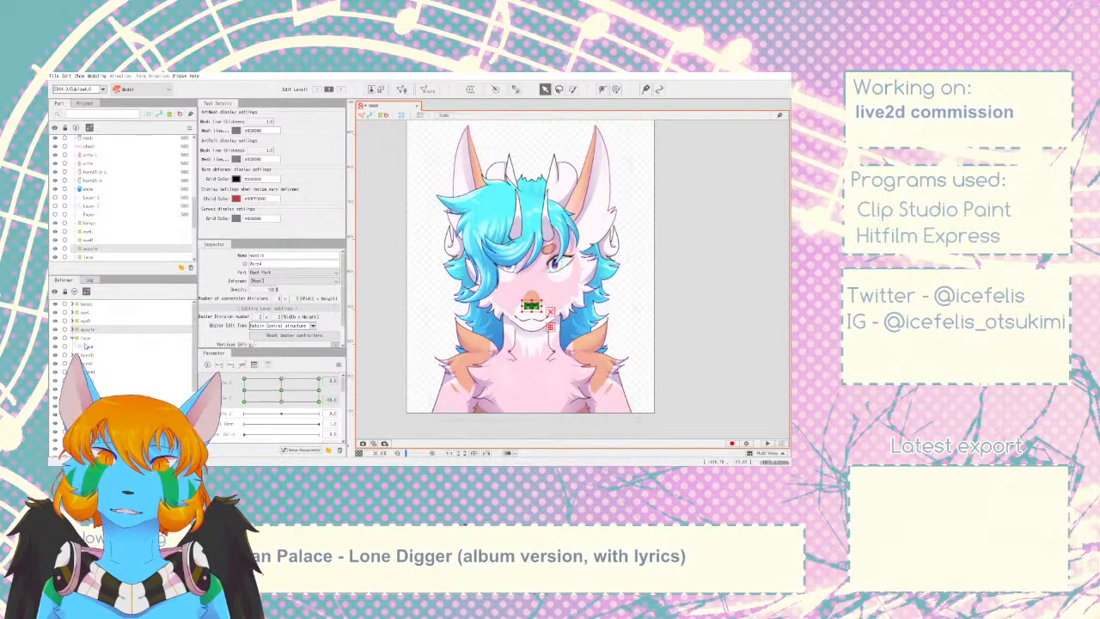
{"action": "left_click", "coordinate": [89, 347]}
{"action": "left_click", "coordinate": [85, 338]}
{"action": "scroll", "coordinate": [447, 319], "scroll_direction": "up", "scroll_amount": 5}
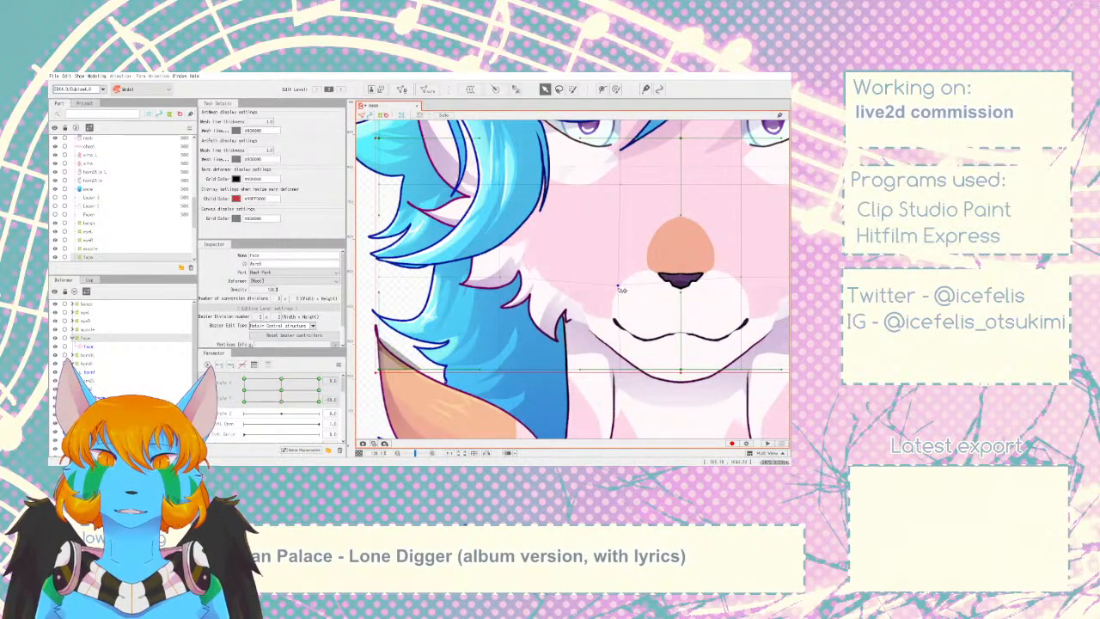
{"action": "left_click_drag", "start_coordinate": [735, 275], "coordinate": [491, 329]}
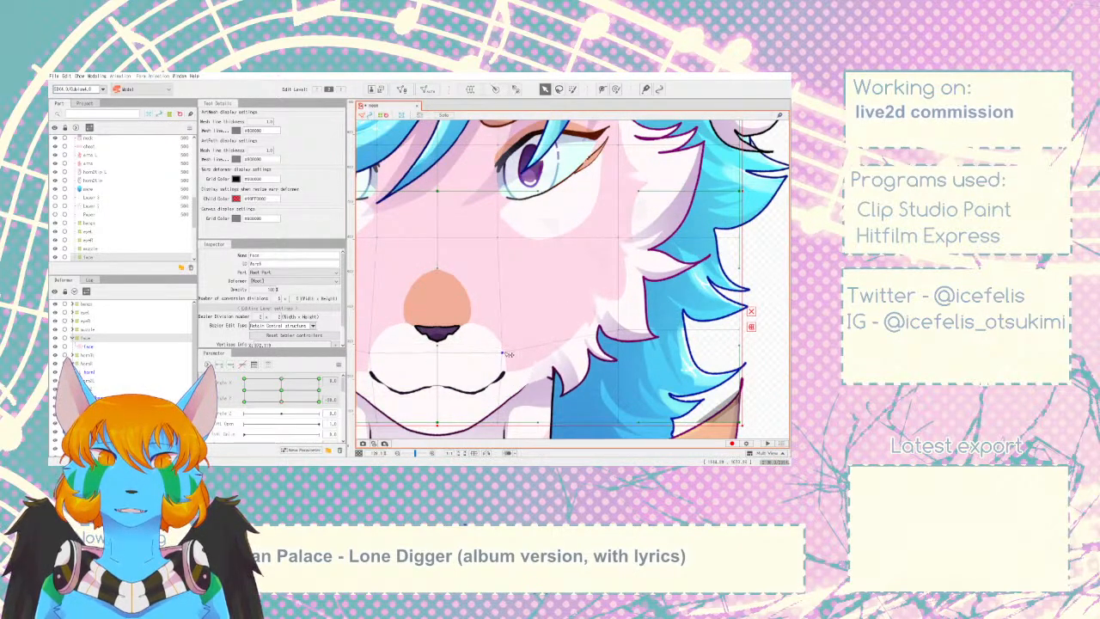
{"action": "scroll", "coordinate": [505, 351], "scroll_direction": "down", "scroll_amount": 5}
{"action": "left_click", "coordinate": [670, 336]}
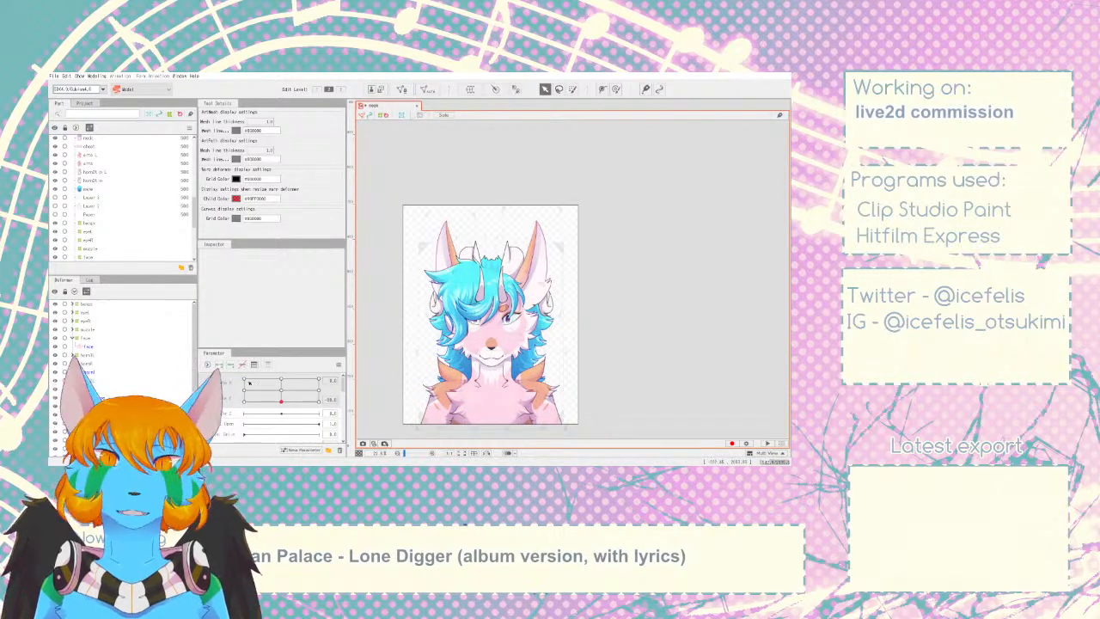
- Lower both eye deformers slightly at the Angle X 0, Angle Y -30 key
{"action": "left_click", "coordinate": [89, 321]}
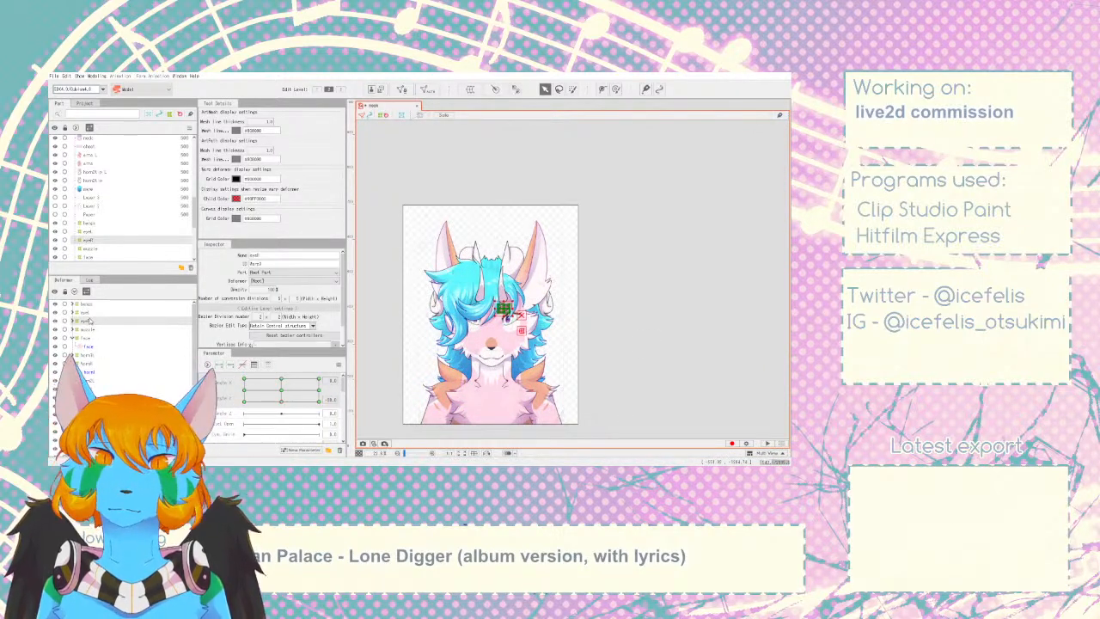
{"action": "left_click", "coordinate": [86, 314]}
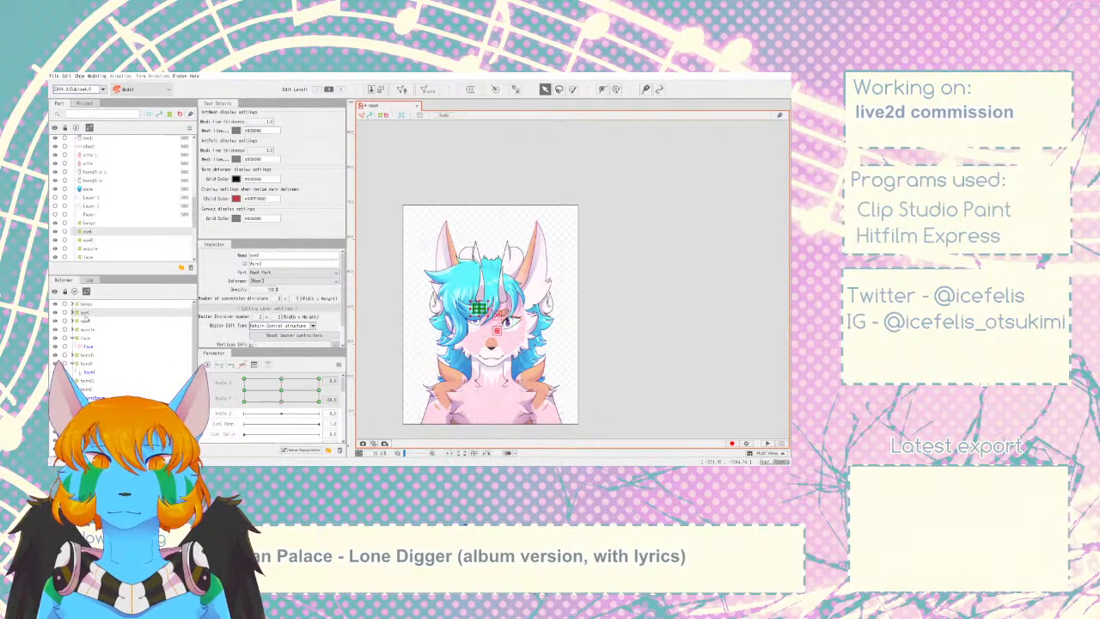
{"action": "mouse_move", "coordinate": [281, 402]}
{"action": "left_mouse_down"}
{"action": "mouse_move", "coordinate": [280, 383]}
{"action": "mouse_move", "coordinate": [279, 402]}
{"action": "left_mouse_up"}
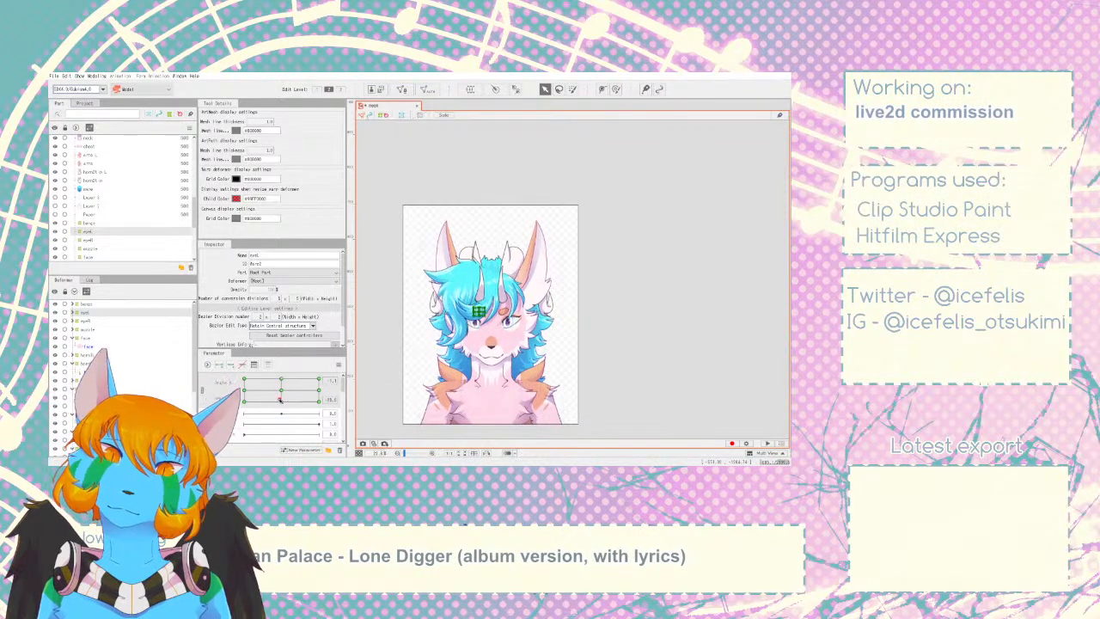
- Nudge the bangs deformer down at the Angle X 0, Angle Y -30 key and test the movement around it
{"action": "left_click", "coordinate": [83, 306]}
{"action": "key", "text": "Down"}
{"action": "key", "text": "Down"}
{"action": "key", "text": "Down"}
{"action": "key", "text": "Down"}
{"action": "key", "text": "Down"}
{"action": "key", "text": "Down"}
{"action": "mouse_move", "coordinate": [283, 402]}
{"action": "left_mouse_down"}
{"action": "mouse_move", "coordinate": [277, 379]}
{"action": "mouse_move", "coordinate": [274, 402]}
{"action": "left_mouse_up"}
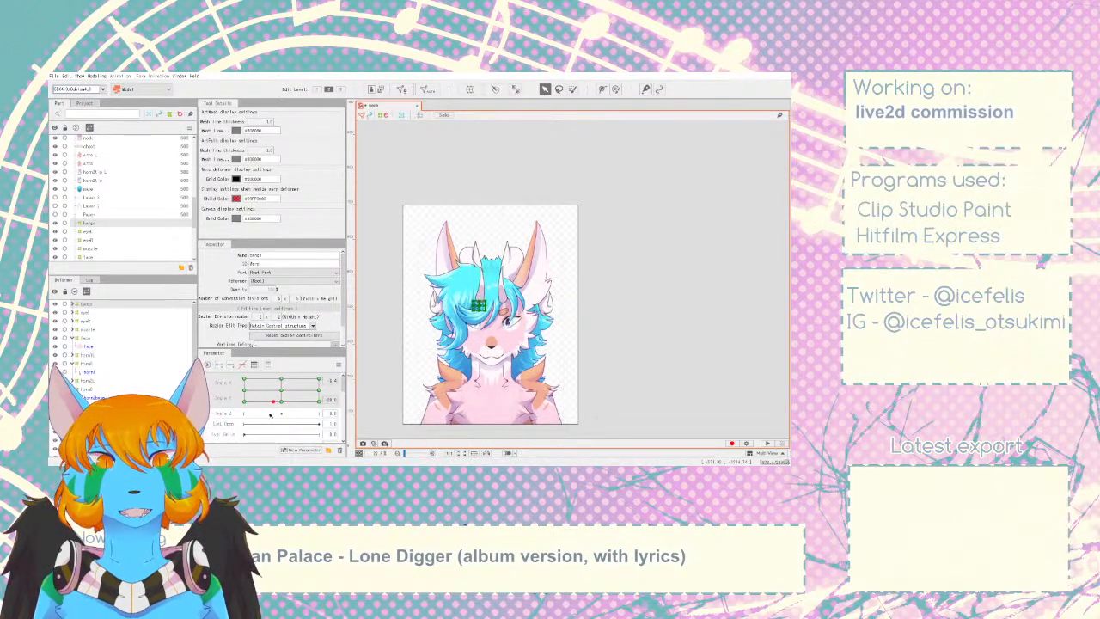
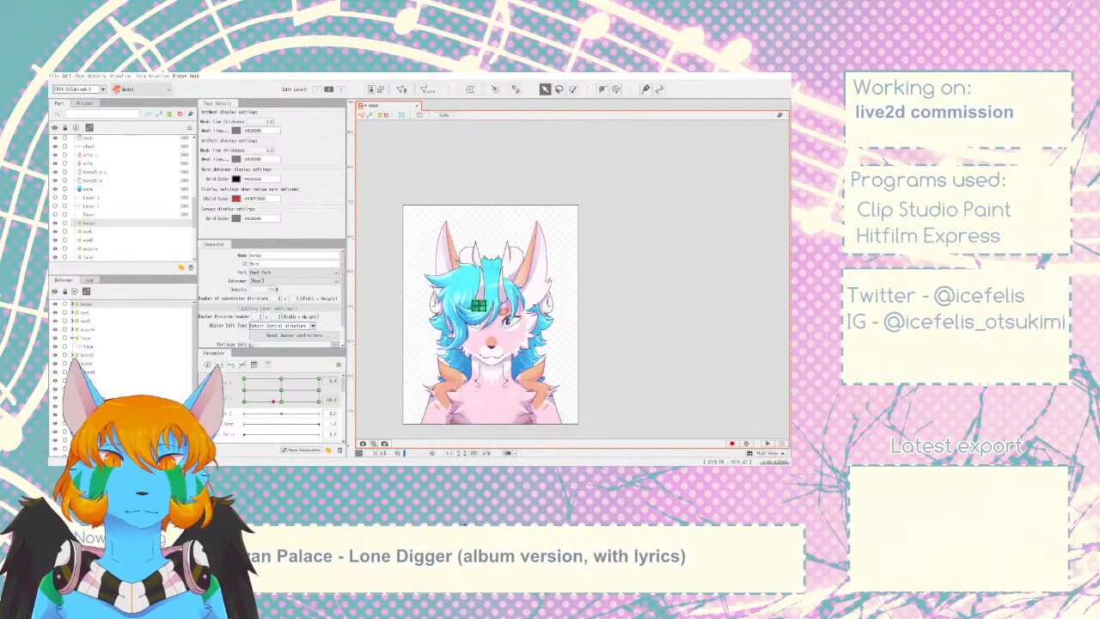
{"action": "scroll", "coordinate": [490, 386], "scroll_direction": "down", "scroll_amount": 3}
{"action": "scroll", "coordinate": [486, 391], "scroll_direction": "up", "scroll_amount": 6}
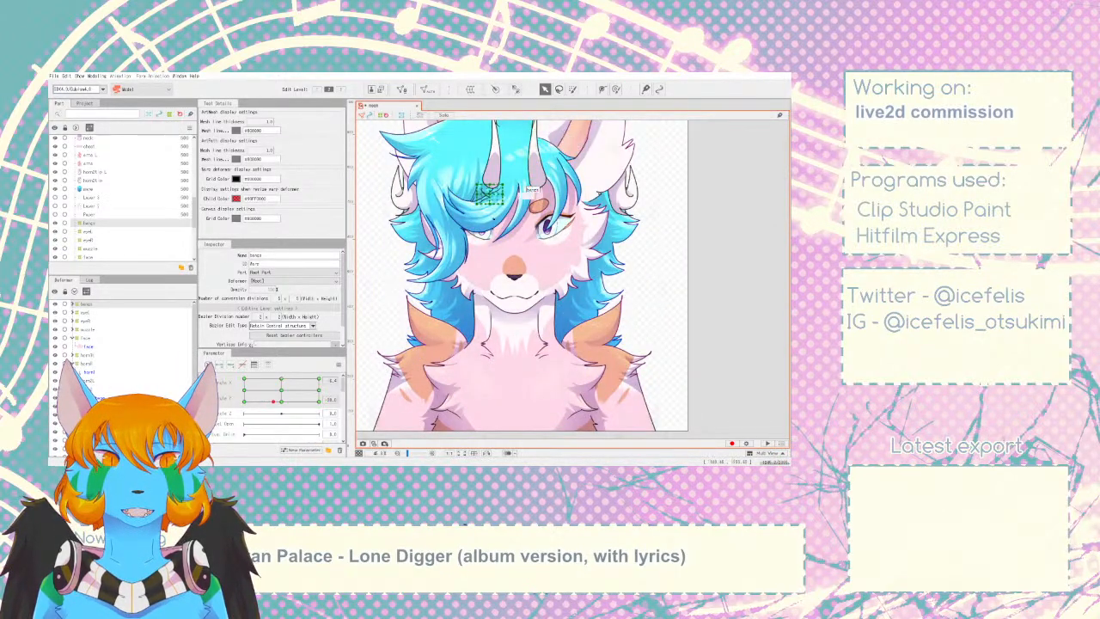
{"action": "scroll", "coordinate": [546, 254], "scroll_direction": "down", "scroll_amount": 2}
{"action": "scroll", "coordinate": [524, 284], "scroll_direction": "down", "scroll_amount": 3}
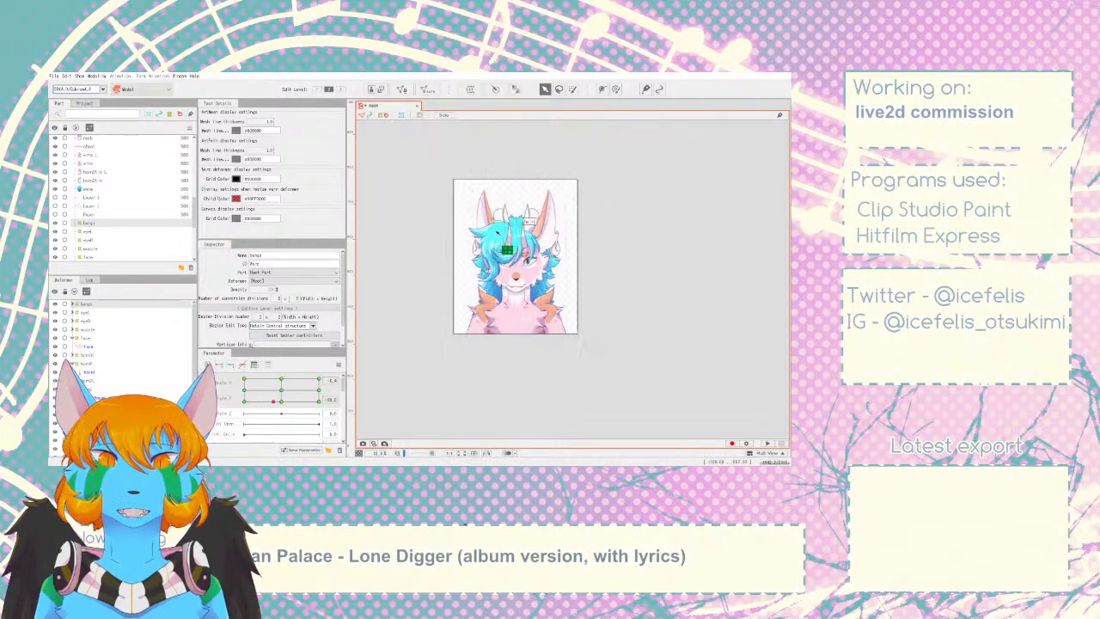
{"action": "scroll", "coordinate": [541, 344], "scroll_direction": "up", "scroll_amount": 5}
{"action": "scroll", "coordinate": [549, 373], "scroll_direction": "down", "scroll_amount": 4}
{"action": "scroll", "coordinate": [556, 379], "scroll_direction": "up", "scroll_amount": 2}
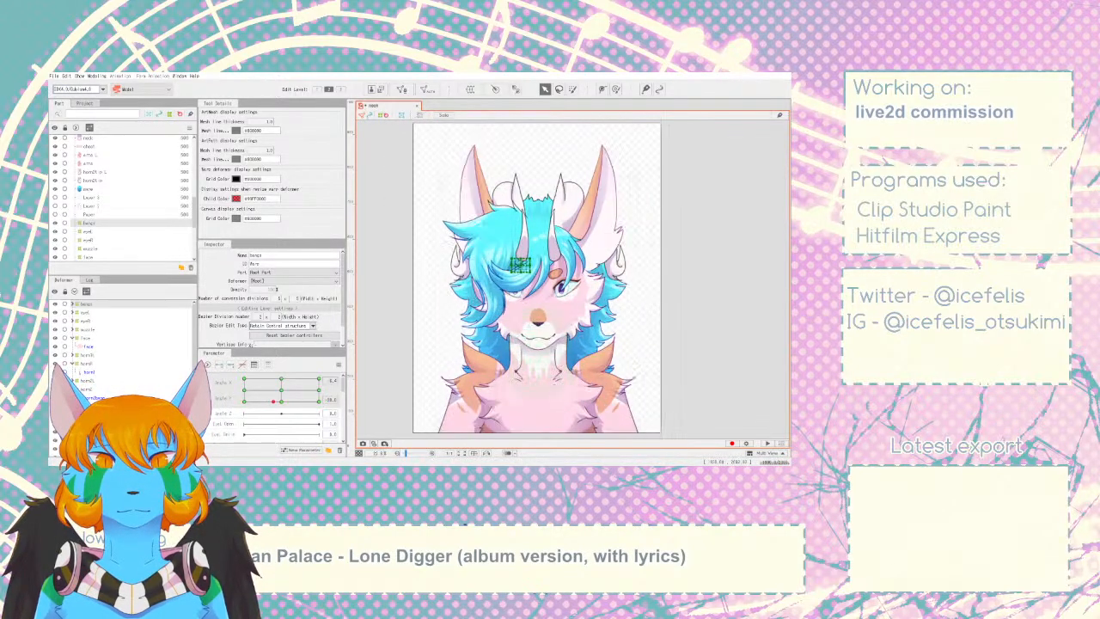
- Lower the left front horn's deformer at the Angle X 0, Angle Y -30 key and test its movement
{"action": "left_click", "coordinate": [84, 322]}
{"action": "left_click", "coordinate": [87, 355]}
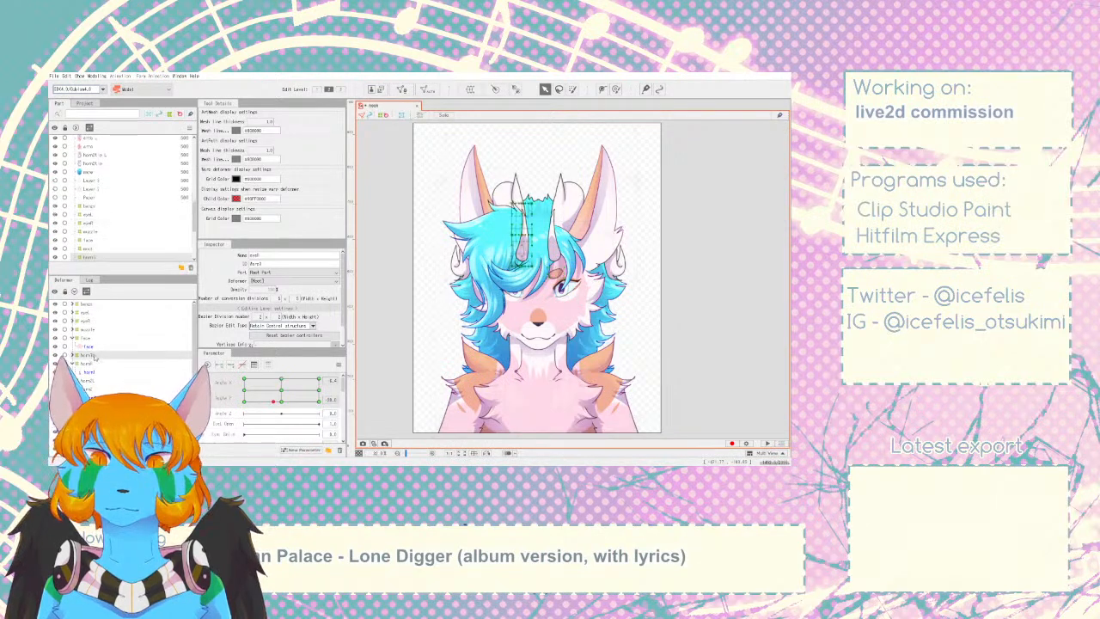
{"action": "left_click_drag", "start_coordinate": [274, 402], "coordinate": [326, 396]}
{"action": "key", "text": "Down"}
{"action": "key", "text": "Down"}
{"action": "key", "text": "Down"}
{"action": "key", "text": "Down"}
{"action": "key", "text": "Down"}
{"action": "key", "text": "Down"}
{"action": "key", "text": "Down"}
{"action": "key", "text": "Down"}
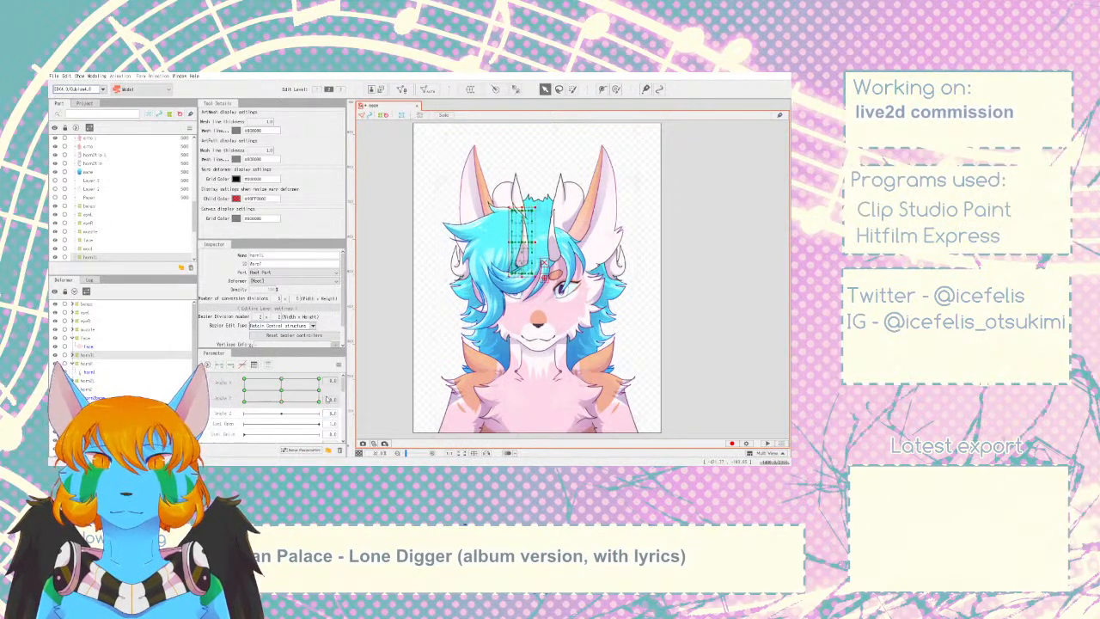
{"action": "key", "text": "Up"}
{"action": "key", "text": "Up"}
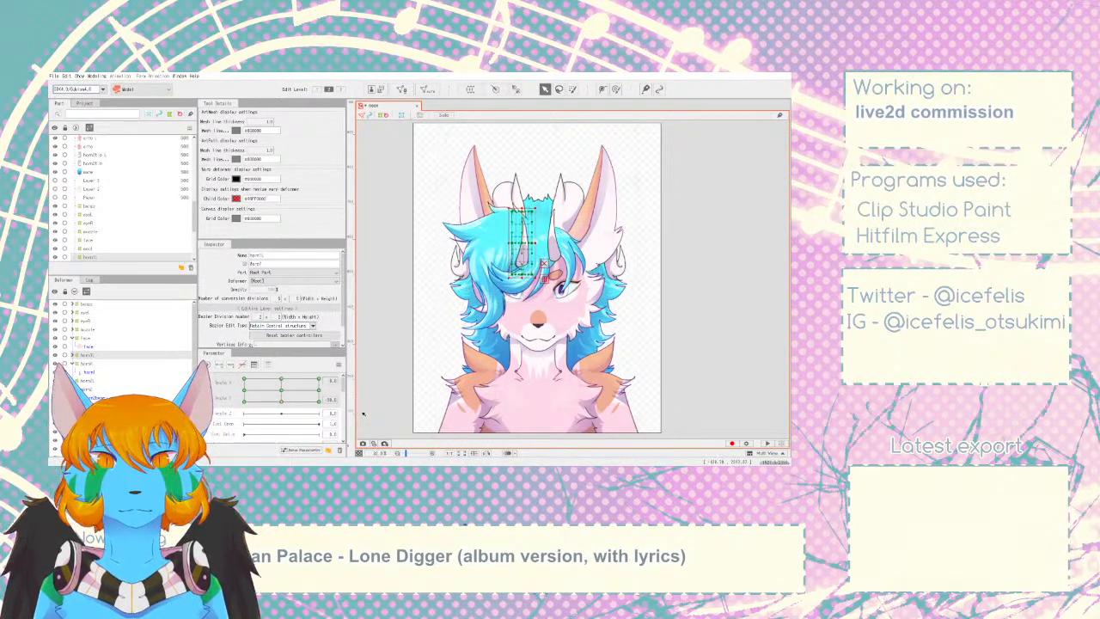
{"action": "left_click_drag", "start_coordinate": [282, 402], "coordinate": [281, 409]}
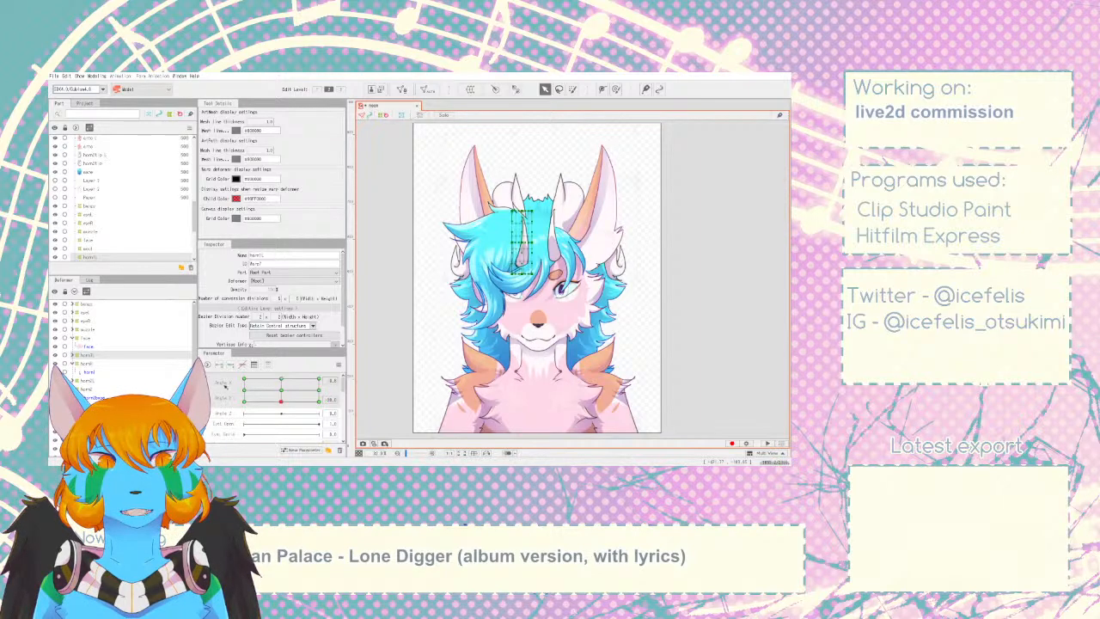
- Lower the right front horn's deformer to match the left one at the Angle X 0, Angle Y -30 key and compare both
{"action": "left_click", "coordinate": [90, 363]}
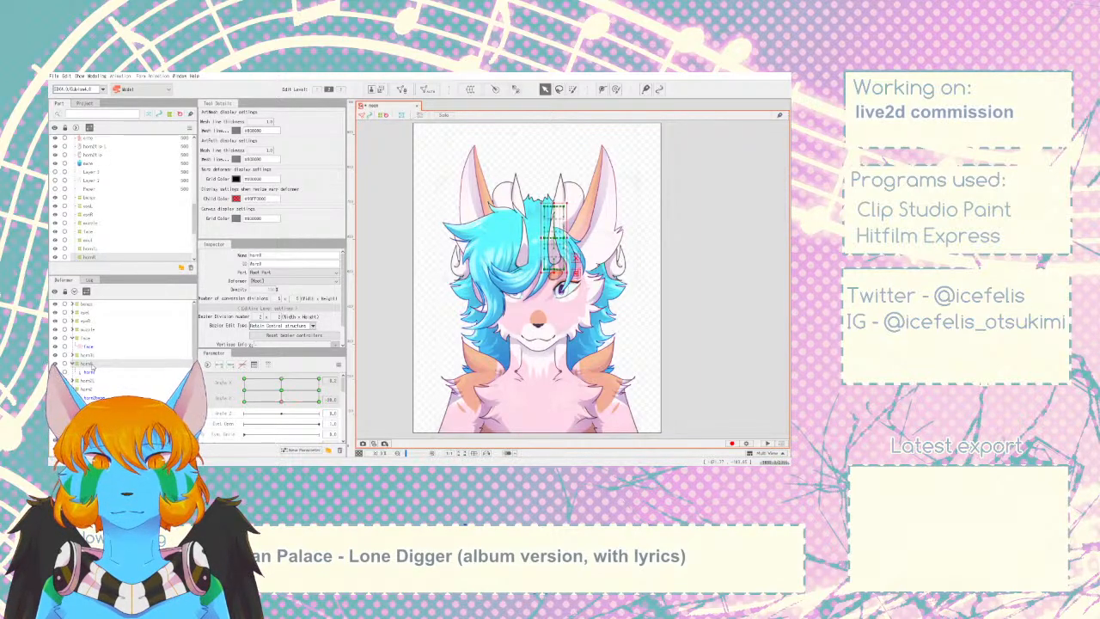
{"action": "mouse_move", "coordinate": [281, 401]}
{"action": "left_mouse_down"}
{"action": "mouse_move", "coordinate": [285, 377]}
{"action": "mouse_move", "coordinate": [287, 407]}
{"action": "left_mouse_up"}
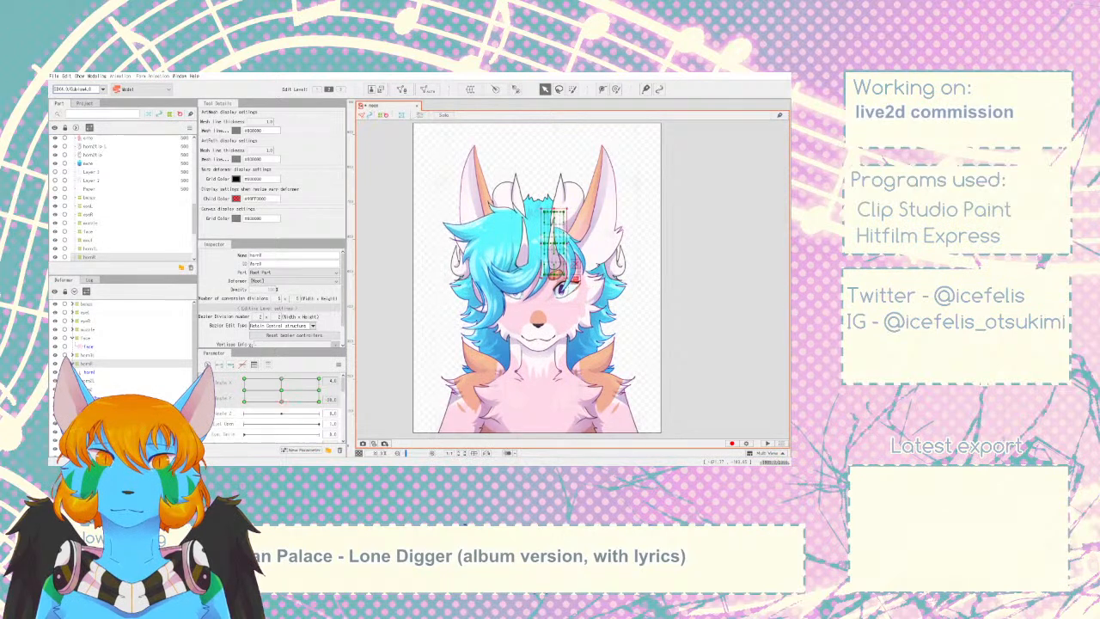
{"action": "left_click", "coordinate": [543, 268]}
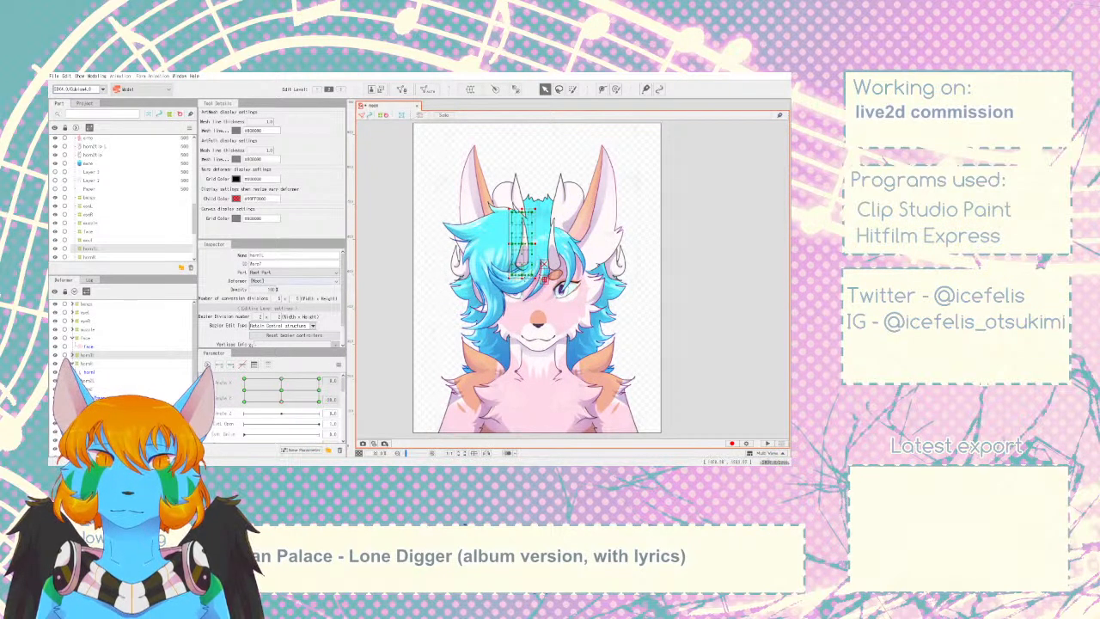
{"action": "scroll", "coordinate": [544, 280], "scroll_direction": "up", "scroll_amount": 4}
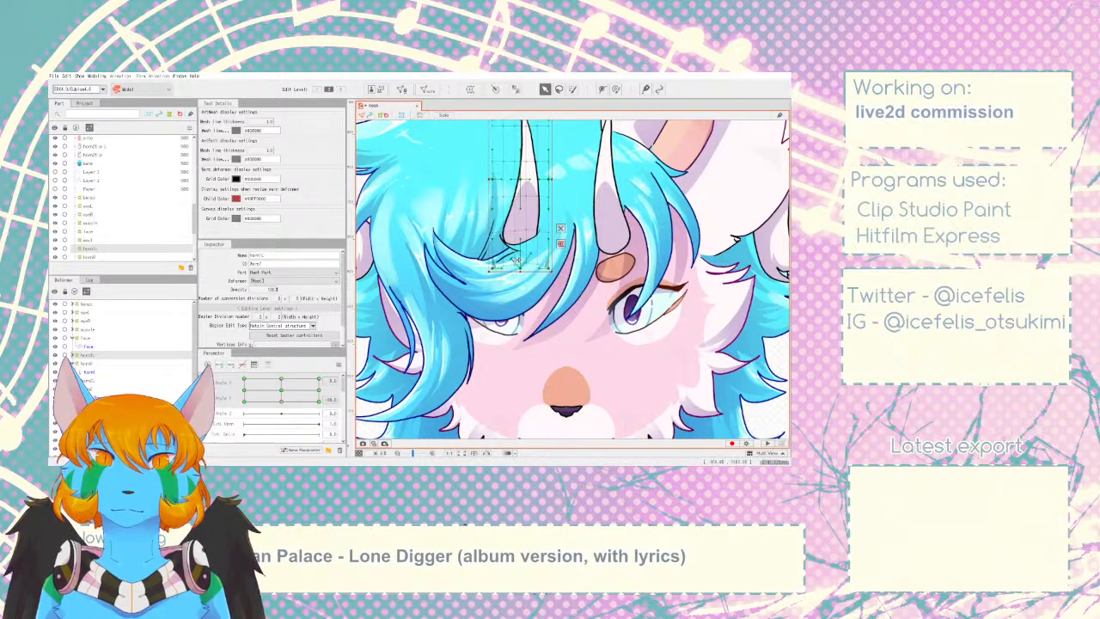
{"action": "scroll", "coordinate": [515, 260], "scroll_direction": "down", "scroll_amount": 5}
{"action": "left_click", "coordinate": [385, 340]}
{"action": "mouse_move", "coordinate": [282, 401]}
{"action": "left_mouse_down"}
{"action": "mouse_move", "coordinate": [286, 362]}
{"action": "mouse_move", "coordinate": [284, 404]}
{"action": "left_mouse_up"}
- Nudge the right rear horn's deformer down and recheck the right front horn at the Angle X 0, Angle Y -30 key
{"action": "left_click", "coordinate": [92, 390]}
{"action": "key", "text": "Down"}
{"action": "key", "text": "Down"}
{"action": "key", "text": "Down"}
{"action": "left_click", "coordinate": [98, 382]}
{"action": "left_click", "coordinate": [91, 364]}
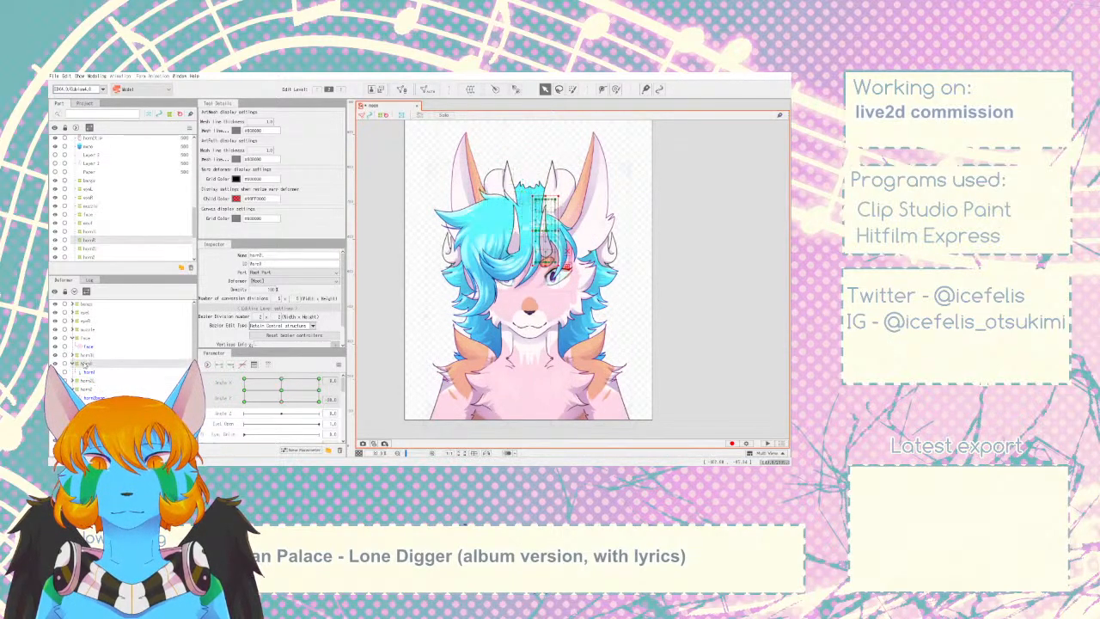
{"action": "mouse_move", "coordinate": [282, 401]}
{"action": "left_mouse_down"}
{"action": "mouse_move", "coordinate": [281, 388]}
{"action": "mouse_move", "coordinate": [281, 402]}
{"action": "left_mouse_up"}
{"action": "left_click", "coordinate": [641, 334]}
- Raise the rear horn deformers slightly at the Angle X 0, Angle Y -30 key and test the tilt
{"action": "left_click", "coordinate": [97, 381]}
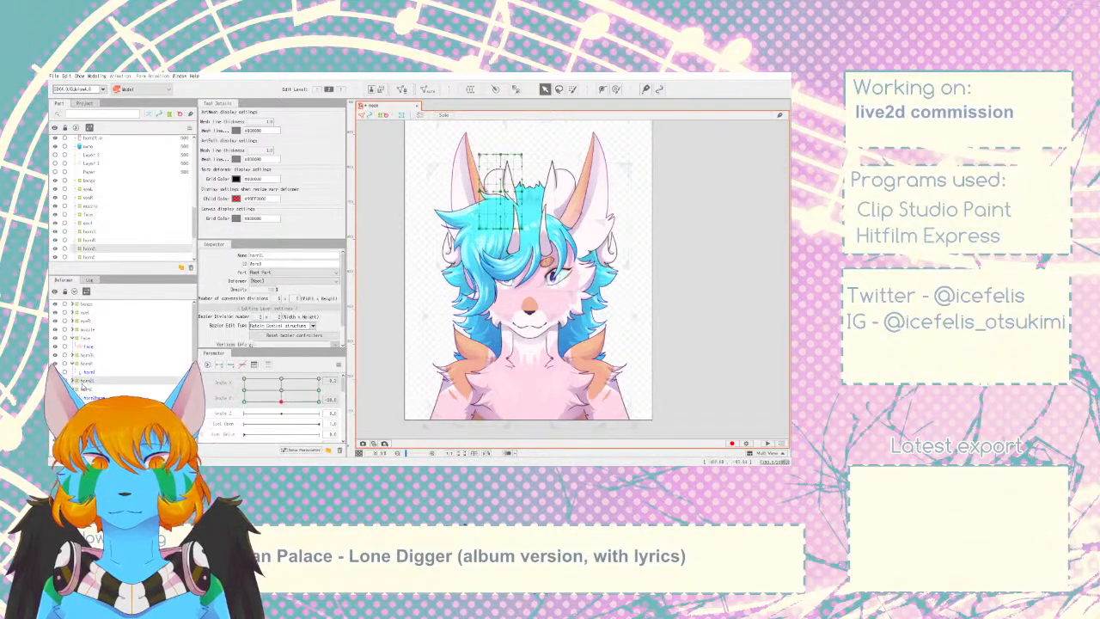
{"action": "key", "text": "Up"}
{"action": "key", "text": "Up"}
{"action": "key", "text": "Up"}
{"action": "key", "text": "Up"}
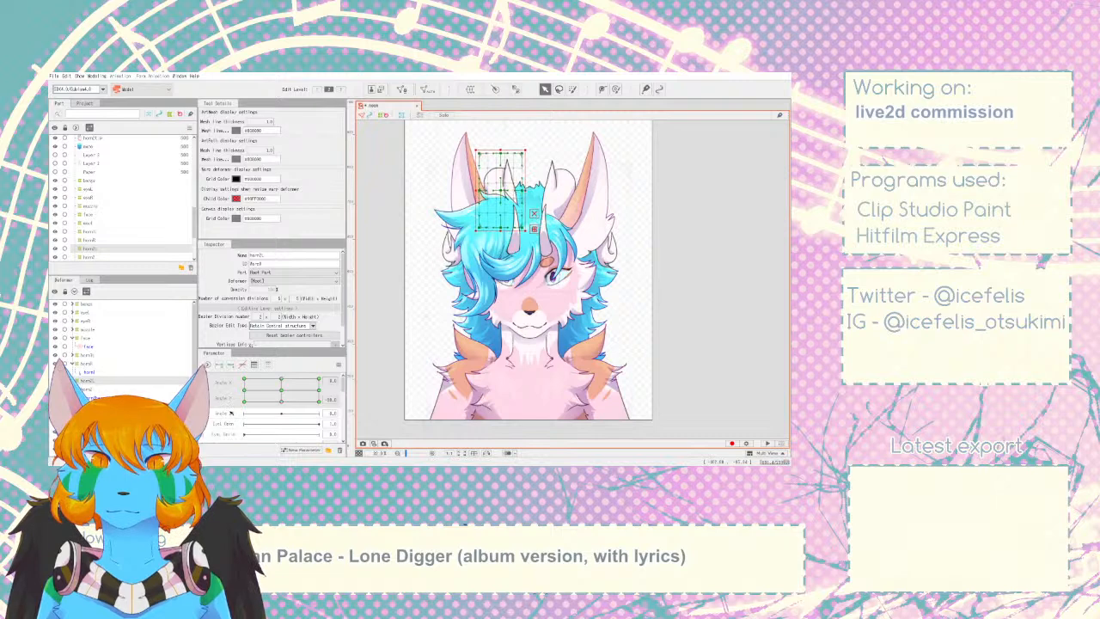
{"action": "mouse_move", "coordinate": [281, 402]}
{"action": "left_mouse_down"}
{"action": "mouse_move", "coordinate": [281, 390]}
{"action": "mouse_move", "coordinate": [280, 408]}
{"action": "left_mouse_up"}
{"action": "left_click", "coordinate": [86, 364]}
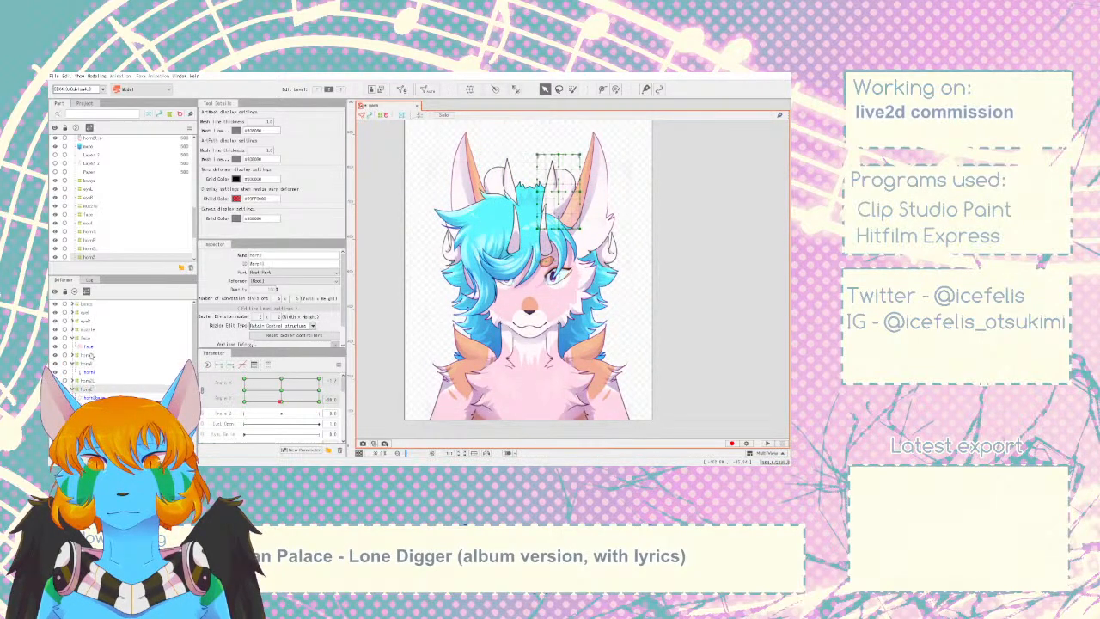
{"action": "left_click", "coordinate": [281, 402]}
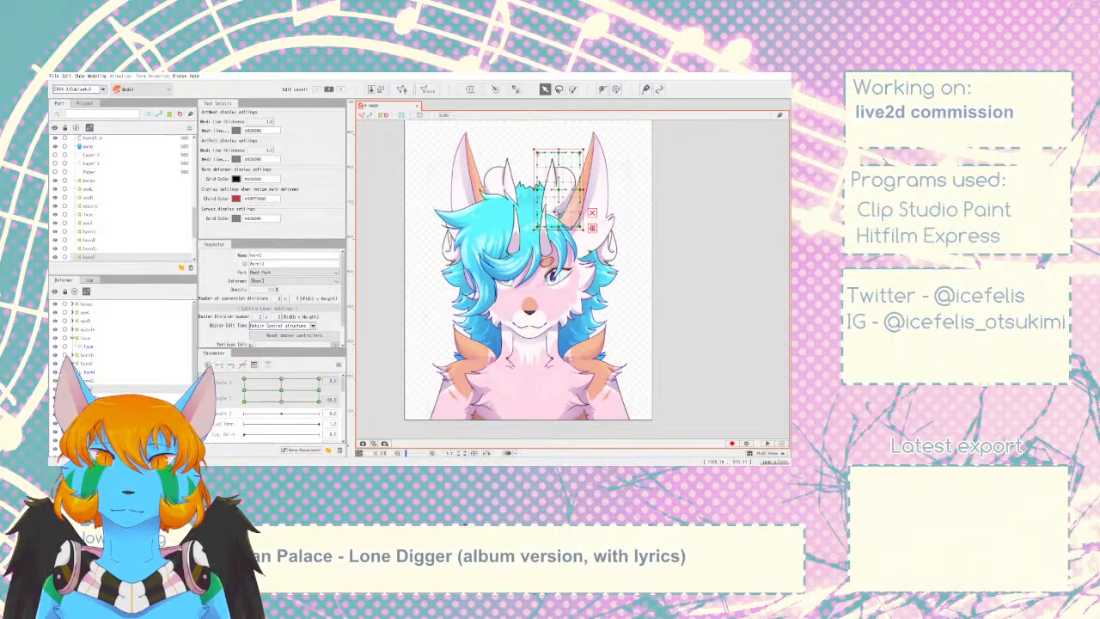
{"action": "left_click", "coordinate": [688, 193]}
{"action": "mouse_move", "coordinate": [302, 401]}
{"action": "left_mouse_down"}
{"action": "mouse_move", "coordinate": [314, 397]}
{"action": "mouse_move", "coordinate": [258, 400]}
{"action": "mouse_move", "coordinate": [297, 401]}
{"action": "mouse_move", "coordinate": [287, 402]}
{"action": "mouse_move", "coordinate": [289, 380]}
{"action": "mouse_move", "coordinate": [295, 401]}
{"action": "mouse_move", "coordinate": [282, 402]}
{"action": "mouse_move", "coordinate": [281, 382]}
{"action": "mouse_move", "coordinate": [281, 401]}
{"action": "left_mouse_up"}
- Raise both ear deformers slightly at the Angle X 0, Angle Y -30 key and test the movement around it
{"action": "left_click", "coordinate": [94, 431]}
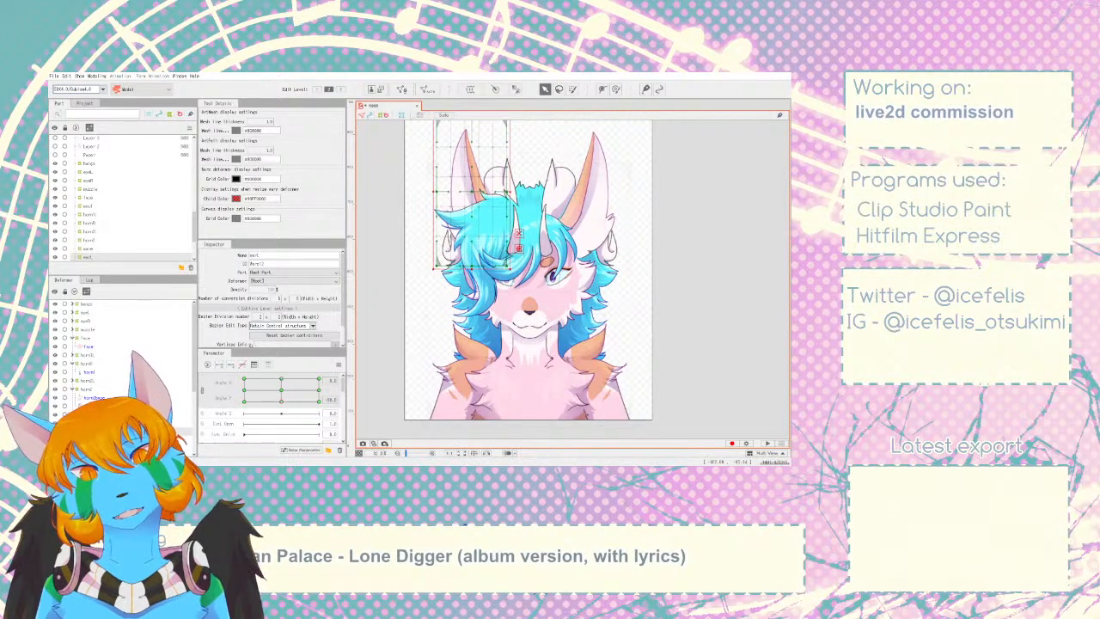
{"action": "left_click", "coordinate": [94, 440]}
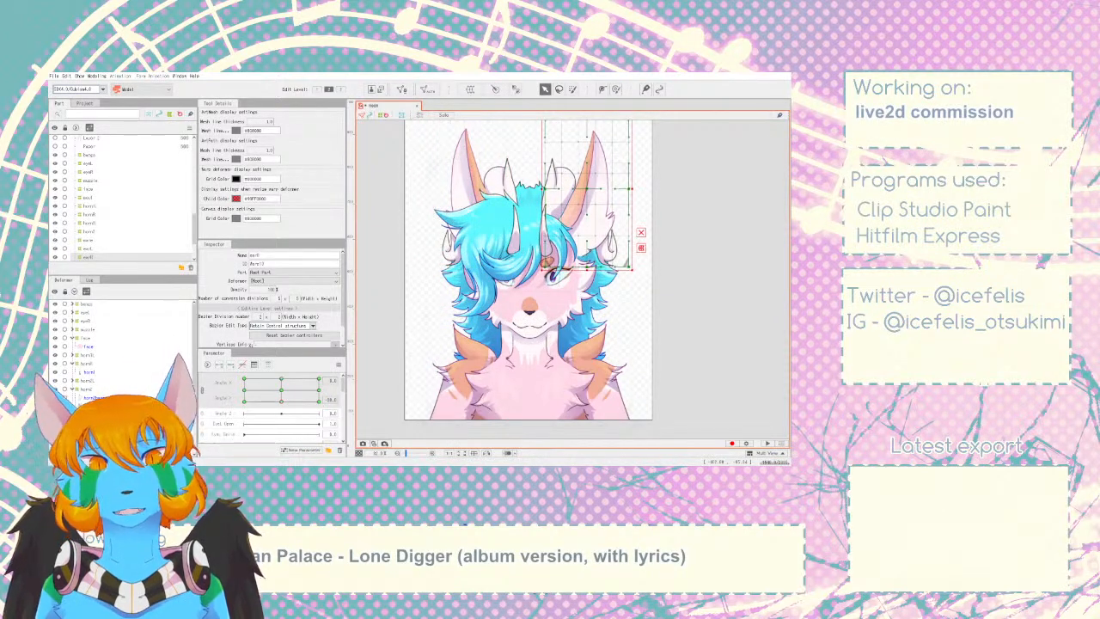
{"action": "key", "text": "Up"}
{"action": "key", "text": "Up"}
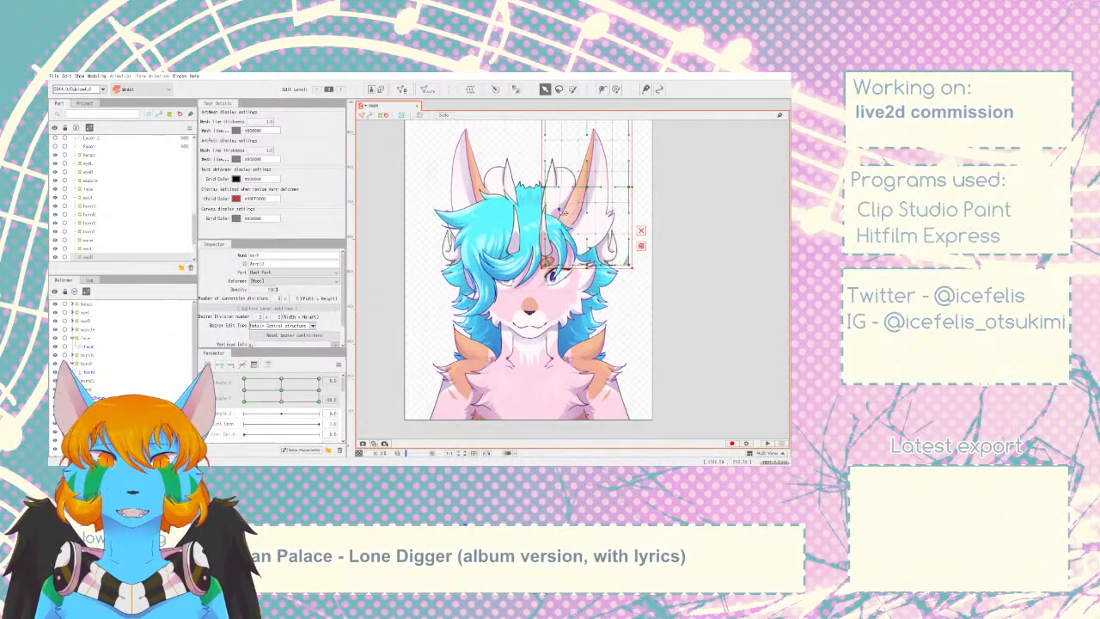
{"action": "left_click", "coordinate": [378, 339]}
{"action": "mouse_move", "coordinate": [282, 401]}
{"action": "left_mouse_down"}
{"action": "mouse_move", "coordinate": [294, 394]}
{"action": "mouse_move", "coordinate": [282, 401]}
{"action": "mouse_move", "coordinate": [290, 377]}
{"action": "mouse_move", "coordinate": [278, 383]}
{"action": "mouse_move", "coordinate": [292, 379]}
{"action": "mouse_move", "coordinate": [289, 401]}
{"action": "left_mouse_up"}
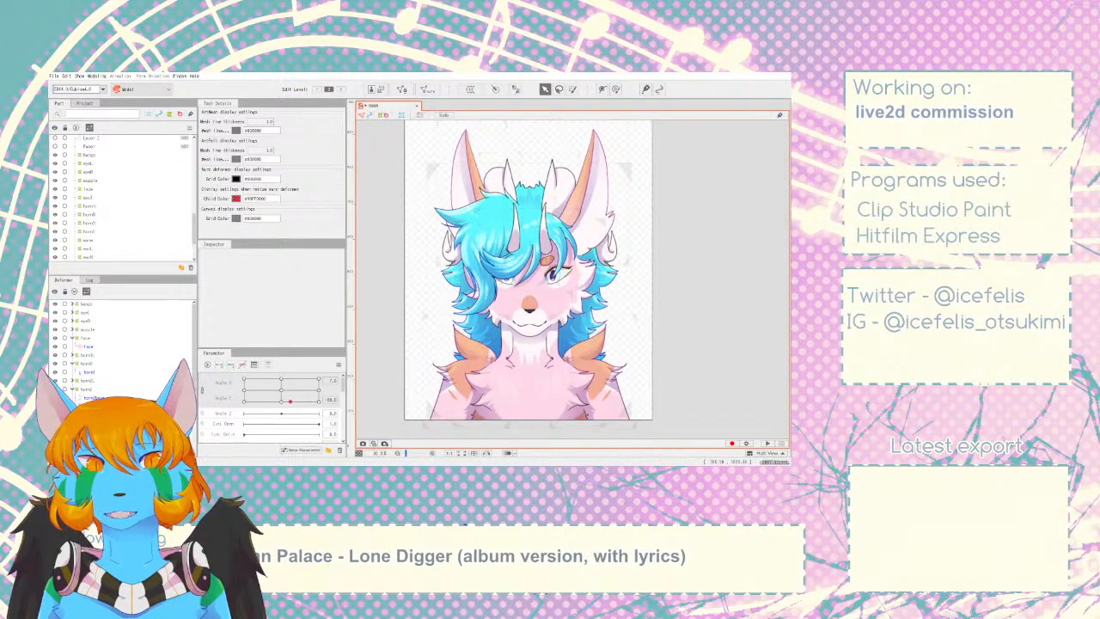
- Recheck the left and right ear deformers around the Angle X 0, Angle Y -30 key
{"action": "left_click", "coordinate": [89, 248]}
{"action": "left_click", "coordinate": [88, 257]}
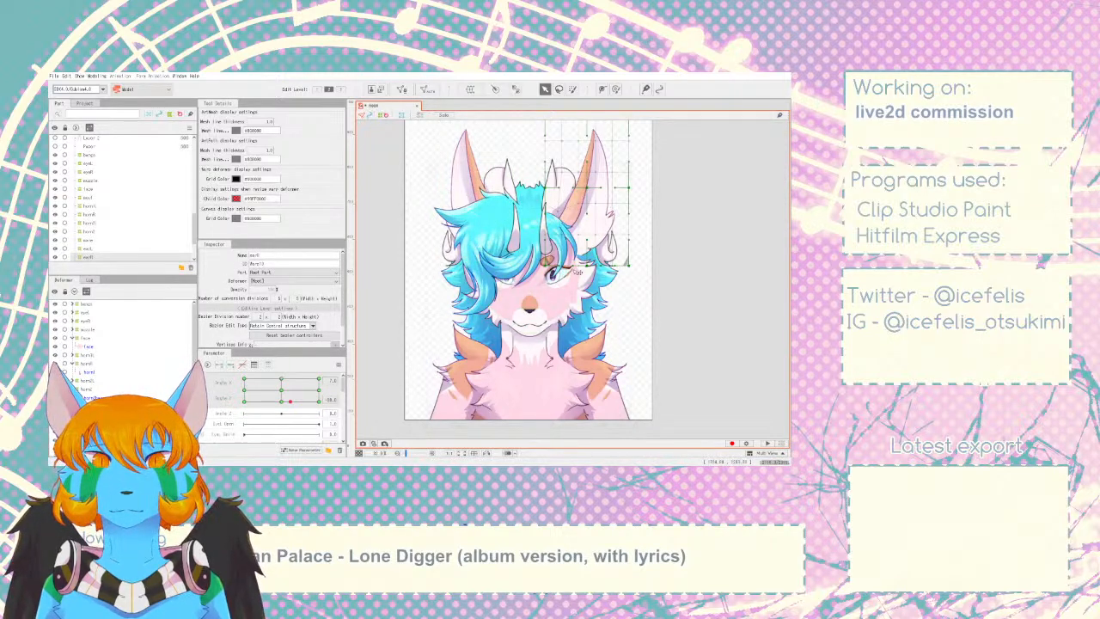
{"action": "left_click", "coordinate": [580, 269]}
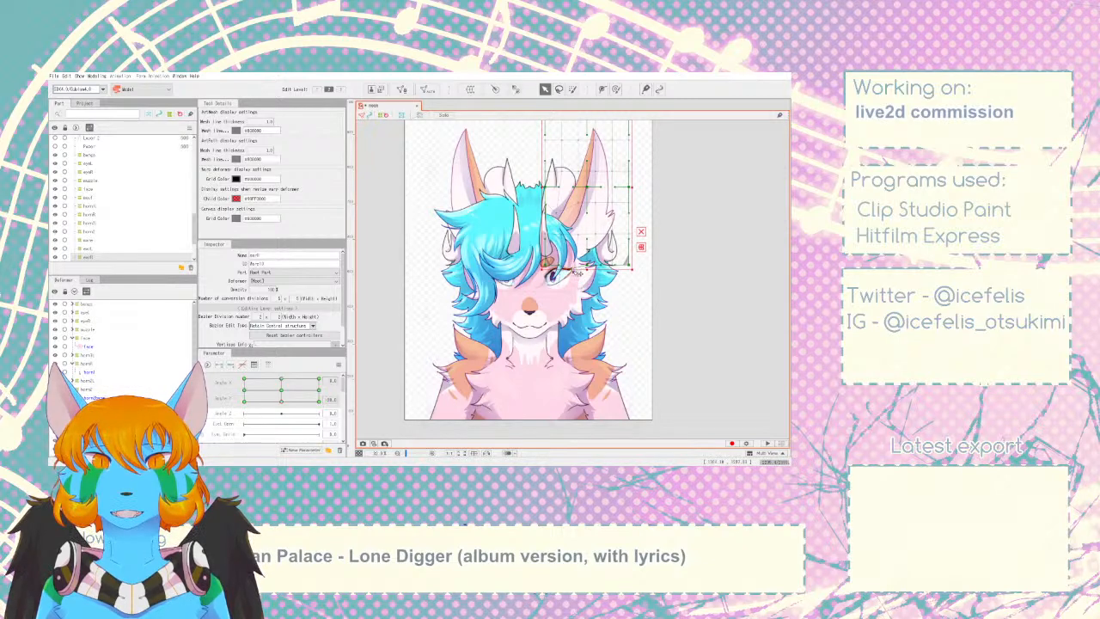
{"action": "left_click", "coordinate": [670, 312]}
- Raise the mane deformer slightly at the Angle X 0, Angle Y -30 key and test the movement around it
{"action": "scroll", "coordinate": [551, 311], "scroll_direction": "down", "scroll_amount": 3}
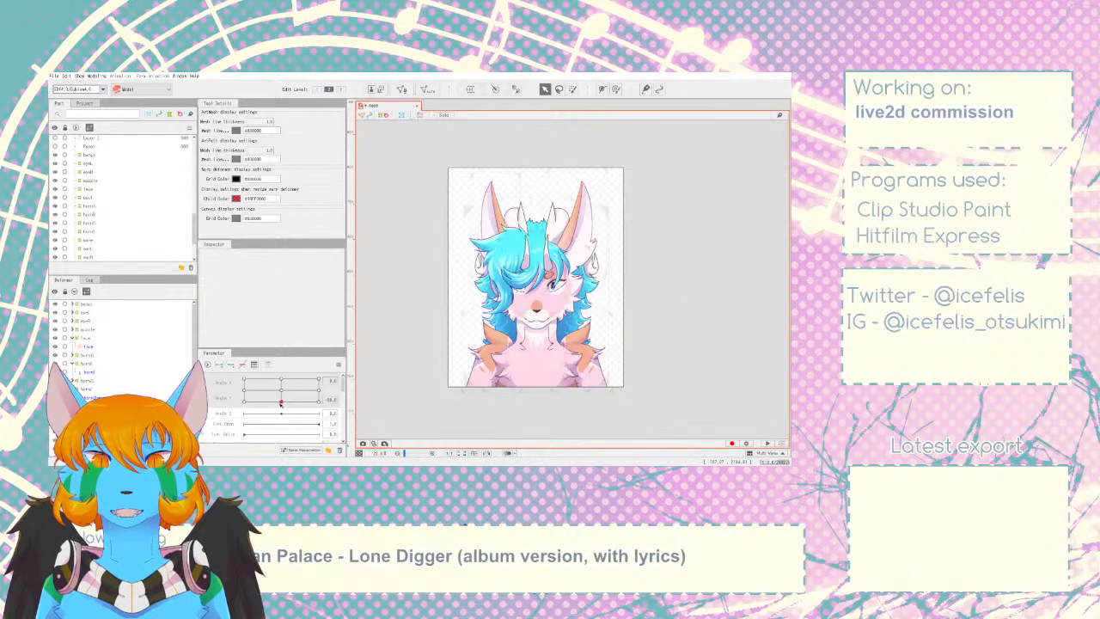
{"action": "mouse_move", "coordinate": [281, 389]}
{"action": "left_mouse_down"}
{"action": "mouse_move", "coordinate": [283, 400]}
{"action": "mouse_move", "coordinate": [283, 378]}
{"action": "mouse_move", "coordinate": [291, 414]}
{"action": "mouse_move", "coordinate": [281, 401]}
{"action": "left_mouse_up"}
{"action": "left_click", "coordinate": [89, 240]}
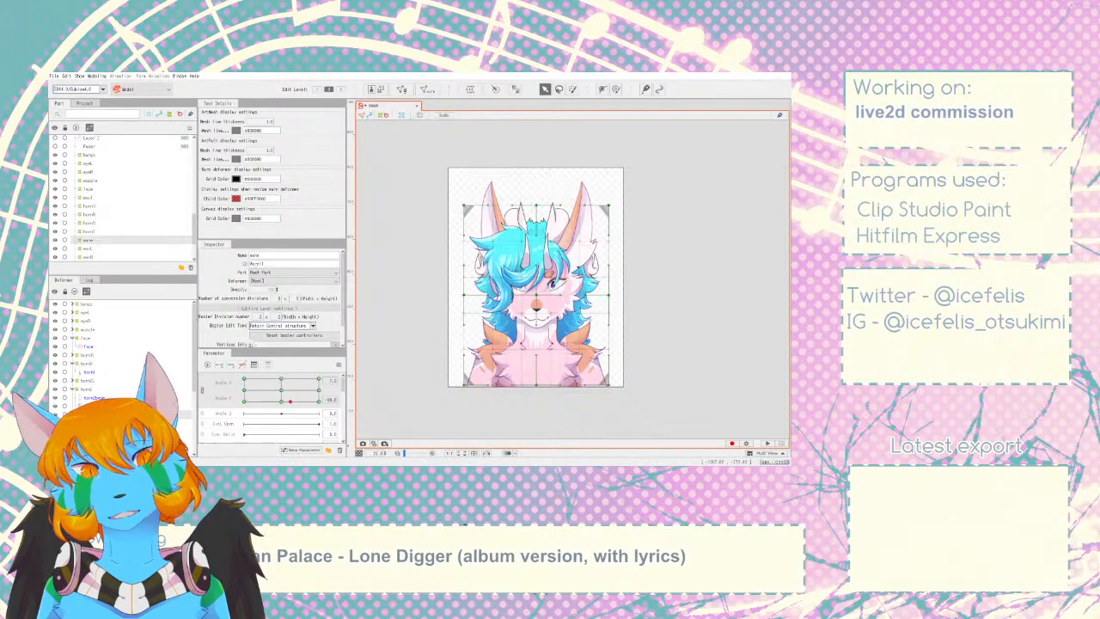
{"action": "mouse_move", "coordinate": [281, 401]}
{"action": "left_mouse_down"}
{"action": "mouse_move", "coordinate": [281, 381]}
{"action": "mouse_move", "coordinate": [278, 400]}
{"action": "left_mouse_up"}
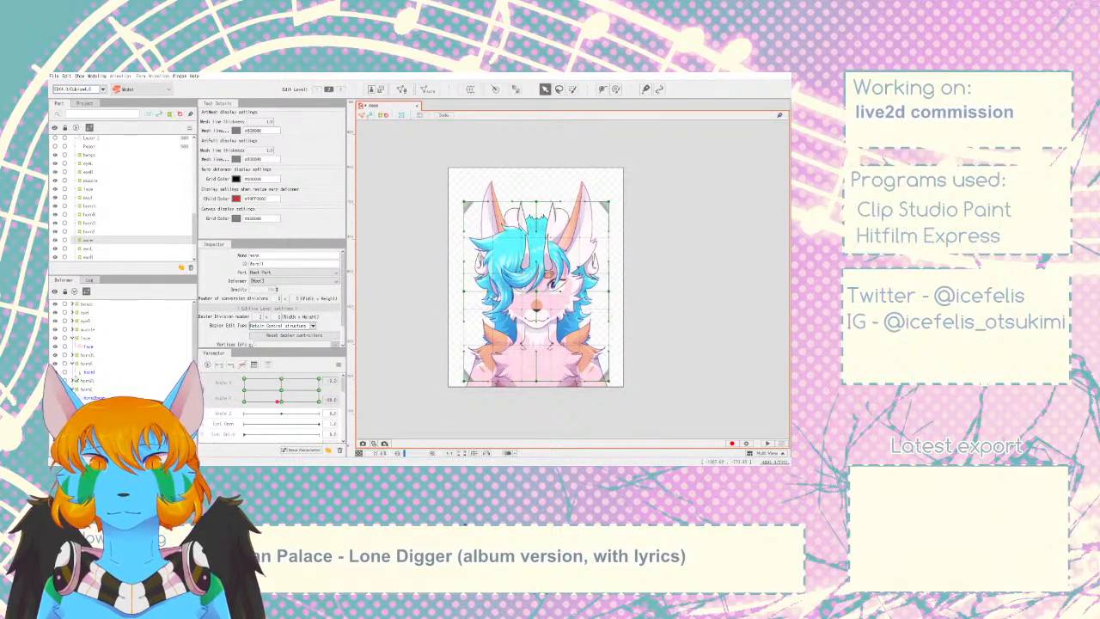
- Check the neck deformer against the head around the Angle X 0, Angle Y -30 key
{"action": "scroll", "coordinate": [74, 376], "scroll_direction": "down", "scroll_amount": 5}
{"action": "left_click", "coordinate": [88, 401]}
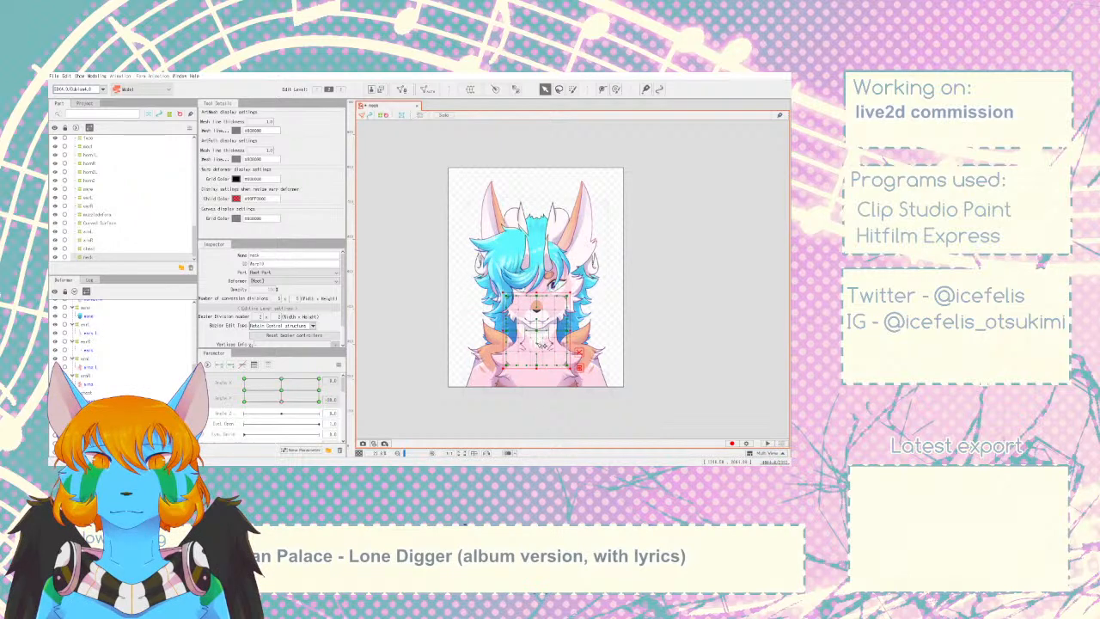
{"action": "left_click", "coordinate": [443, 395]}
{"action": "mouse_move", "coordinate": [281, 401]}
{"action": "left_mouse_down"}
{"action": "mouse_move", "coordinate": [295, 389]}
{"action": "mouse_move", "coordinate": [281, 399]}
{"action": "left_mouse_up"}
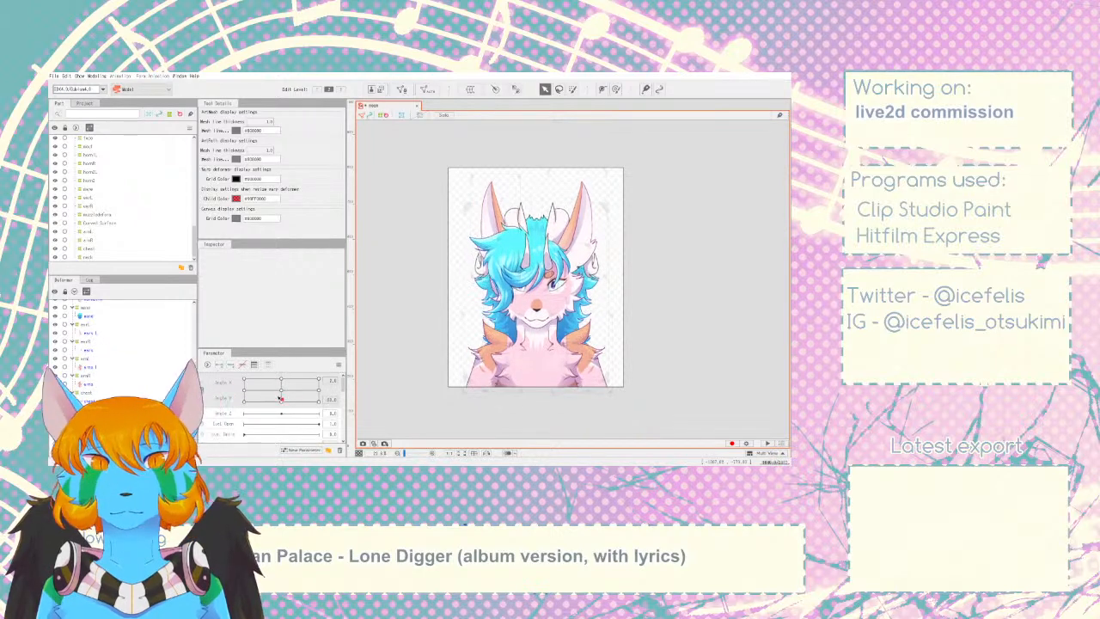
{"action": "left_click", "coordinate": [537, 360]}
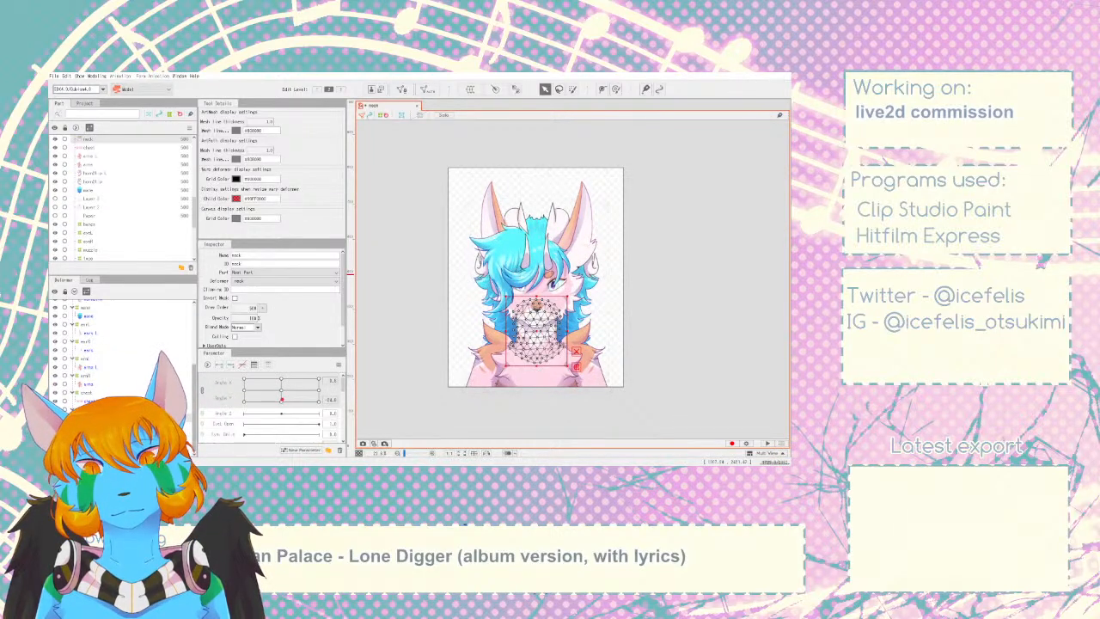
- Reshape the neck deformer's lower inner control points at the Angle X 0, Angle Y -30 key and test the tilt
{"action": "left_click", "coordinate": [89, 410]}
{"action": "left_click", "coordinate": [281, 402]}
{"action": "mouse_move", "coordinate": [281, 403]}
{"action": "left_mouse_down"}
{"action": "mouse_move", "coordinate": [281, 390]}
{"action": "mouse_move", "coordinate": [276, 402]}
{"action": "left_mouse_up"}
{"action": "scroll", "coordinate": [478, 372], "scroll_direction": "up", "scroll_amount": 5}
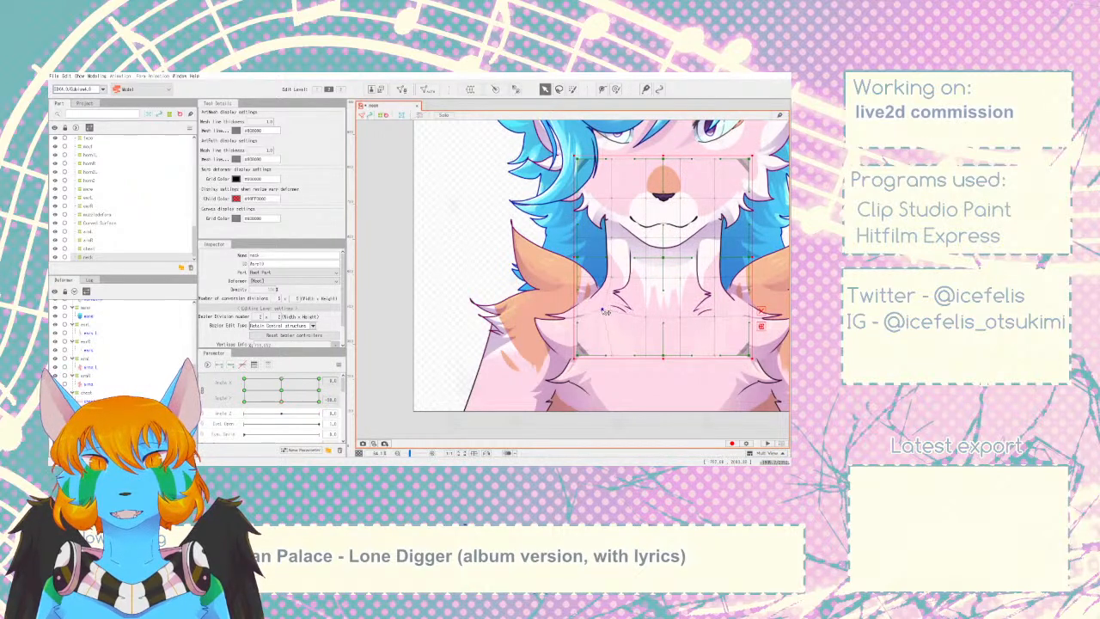
{"action": "left_click_drag", "start_coordinate": [714, 322], "coordinate": [722, 311]}
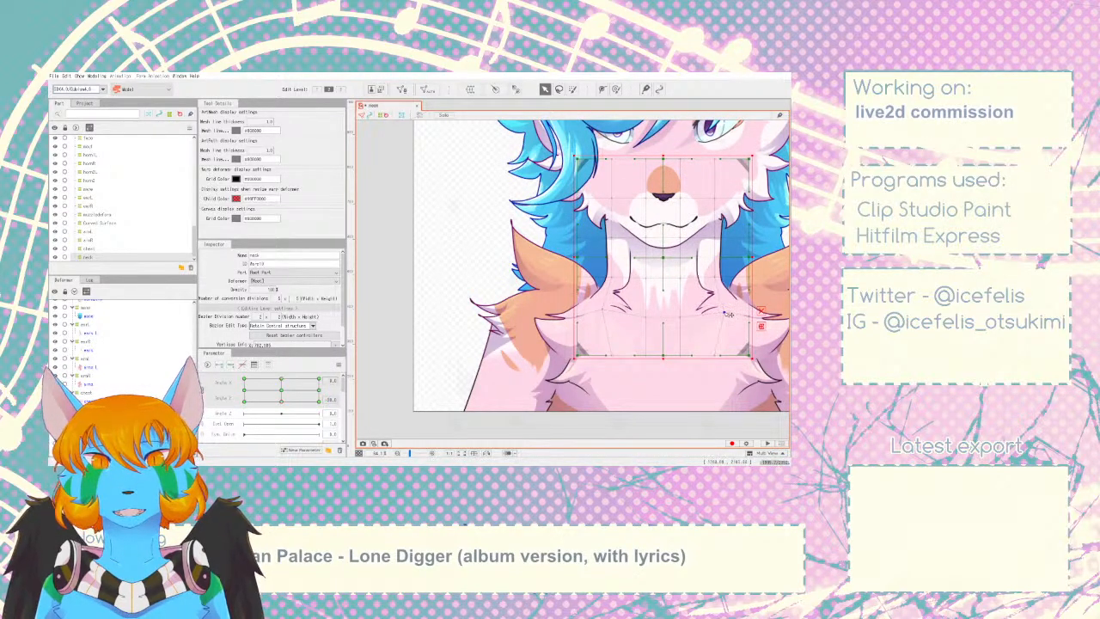
{"action": "scroll", "coordinate": [627, 338], "scroll_direction": "down", "scroll_amount": 5}
{"action": "left_click", "coordinate": [438, 372]}
{"action": "mouse_move", "coordinate": [281, 401]}
{"action": "left_mouse_down"}
{"action": "mouse_move", "coordinate": [283, 388]}
{"action": "mouse_move", "coordinate": [290, 403]}
{"action": "left_mouse_up"}
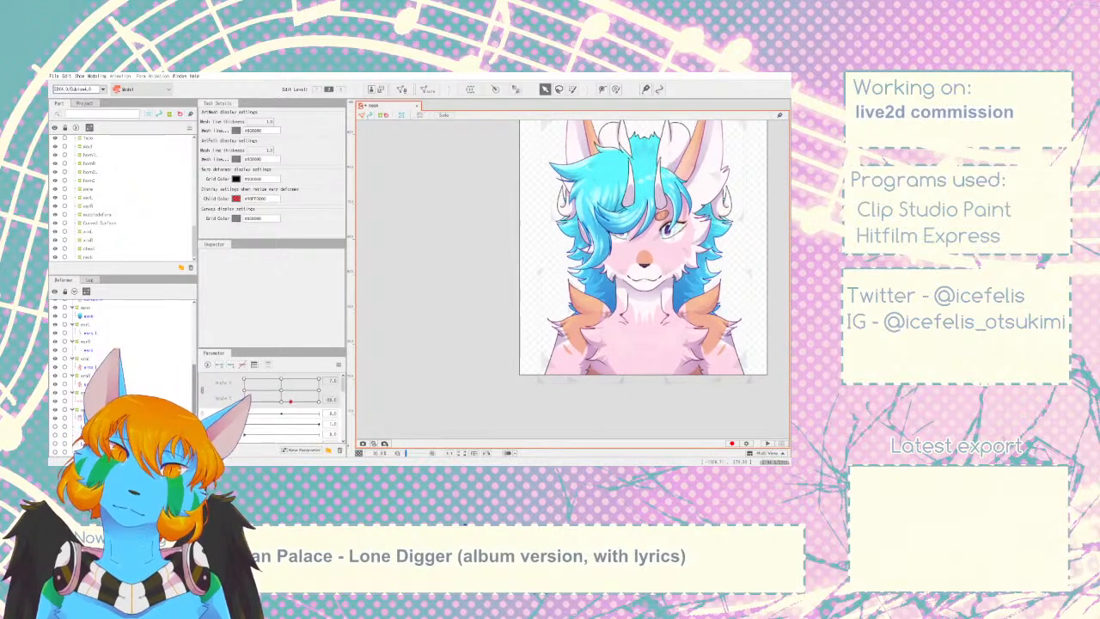
- Select the neck deformer and reset Angle X and Angle Y to 0
{"action": "left_click", "coordinate": [646, 245]}
{"action": "left_click", "coordinate": [647, 303]}
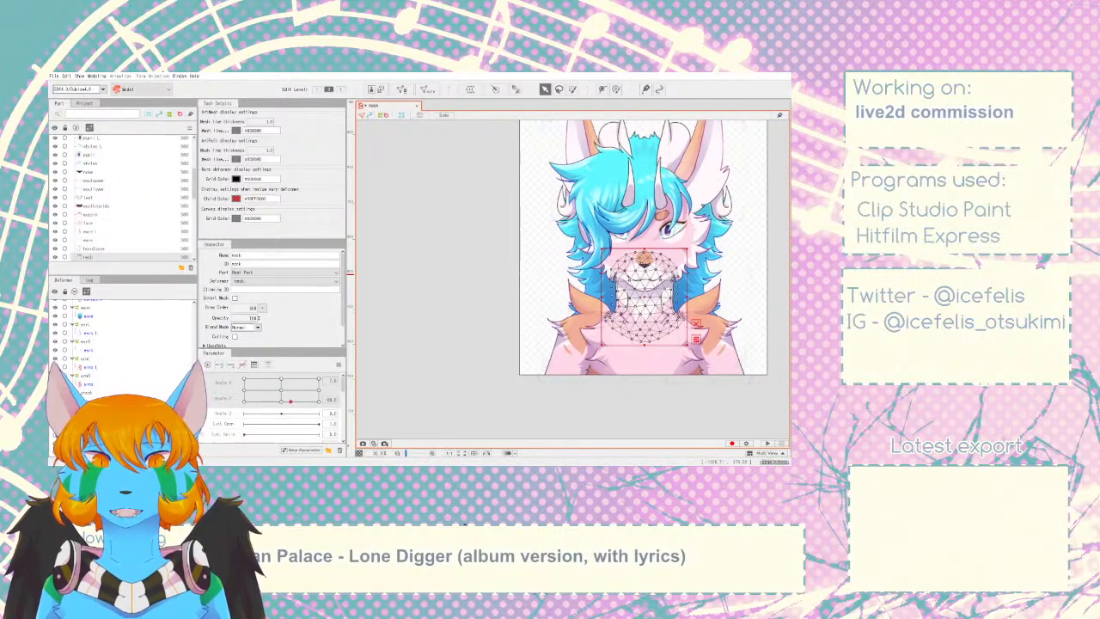
{"action": "left_click", "coordinate": [86, 410]}
{"action": "left_click_drag", "start_coordinate": [283, 402], "coordinate": [281, 390]}
{"action": "left_click", "coordinate": [333, 400]}
{"action": "type", "text": "0"}
{"action": "left_click", "coordinate": [334, 380]}
{"action": "left_click", "coordinate": [334, 381]}
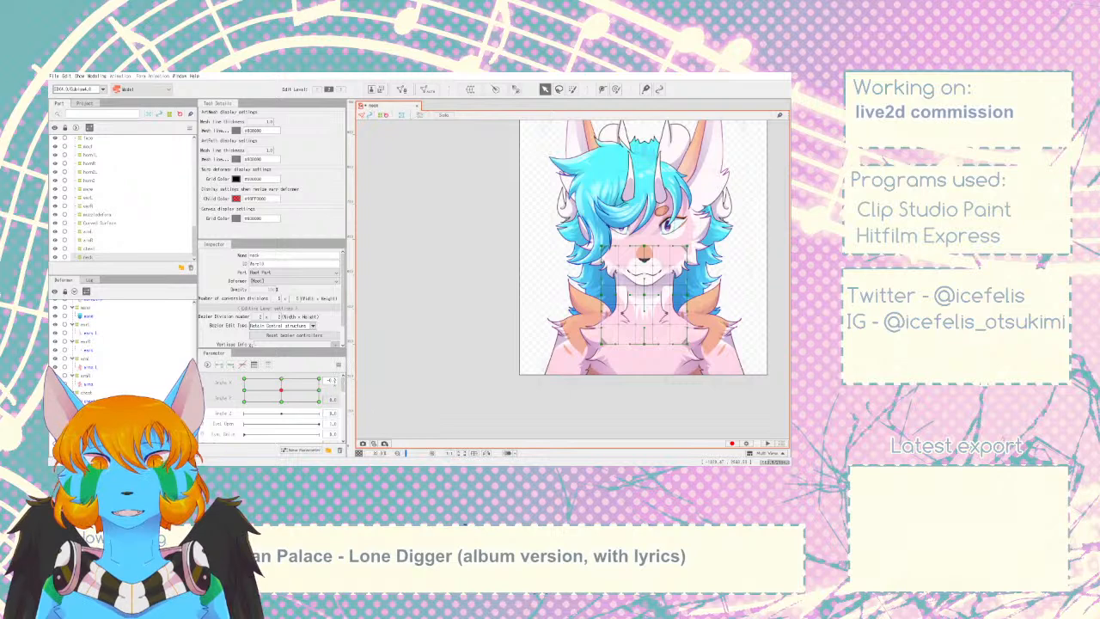
- Compare the neck deformer's neutral shape with its shape at the Angle X 0, Angle Y -30 key
{"action": "left_click", "coordinate": [350, 418]}
{"action": "left_click", "coordinate": [87, 401]}
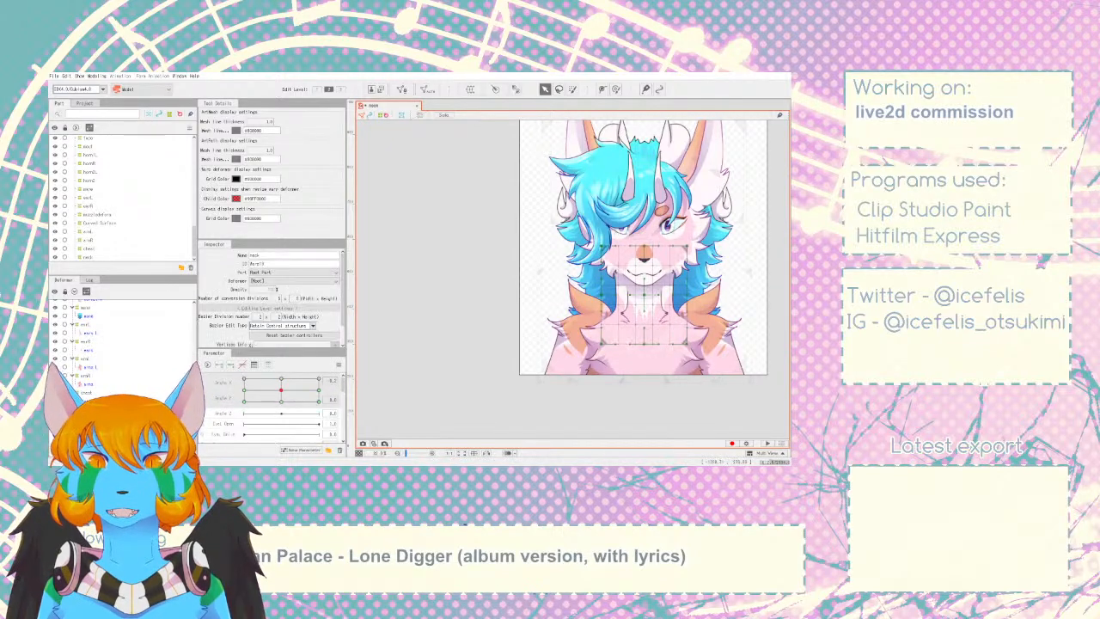
{"action": "left_click", "coordinate": [281, 401]}
{"action": "left_click_drag", "start_coordinate": [281, 401], "coordinate": [238, 436]}
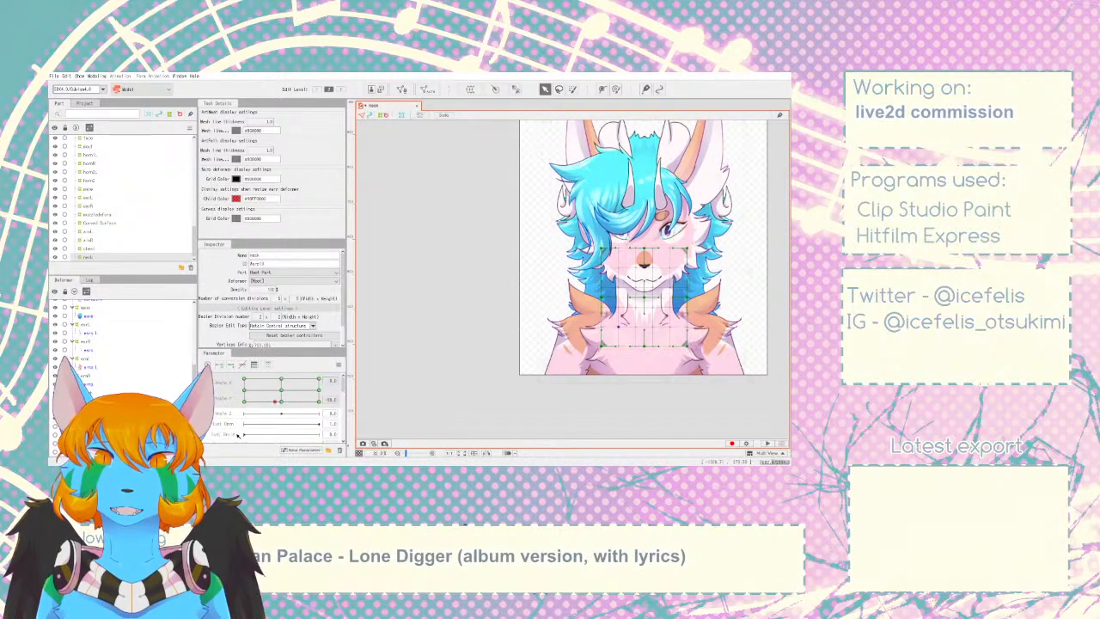
- Adjust the neck deformer's lower inner control points at the Angle X 0, Angle Y 30 key and test the movement
{"action": "left_click", "coordinate": [280, 379]}
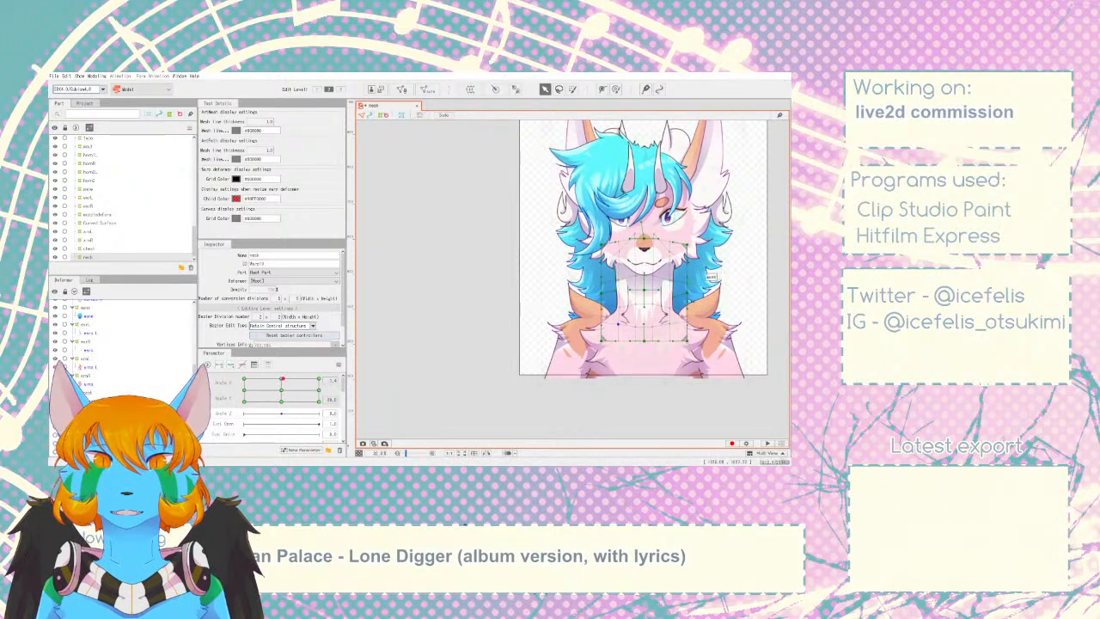
{"action": "left_click", "coordinate": [675, 307]}
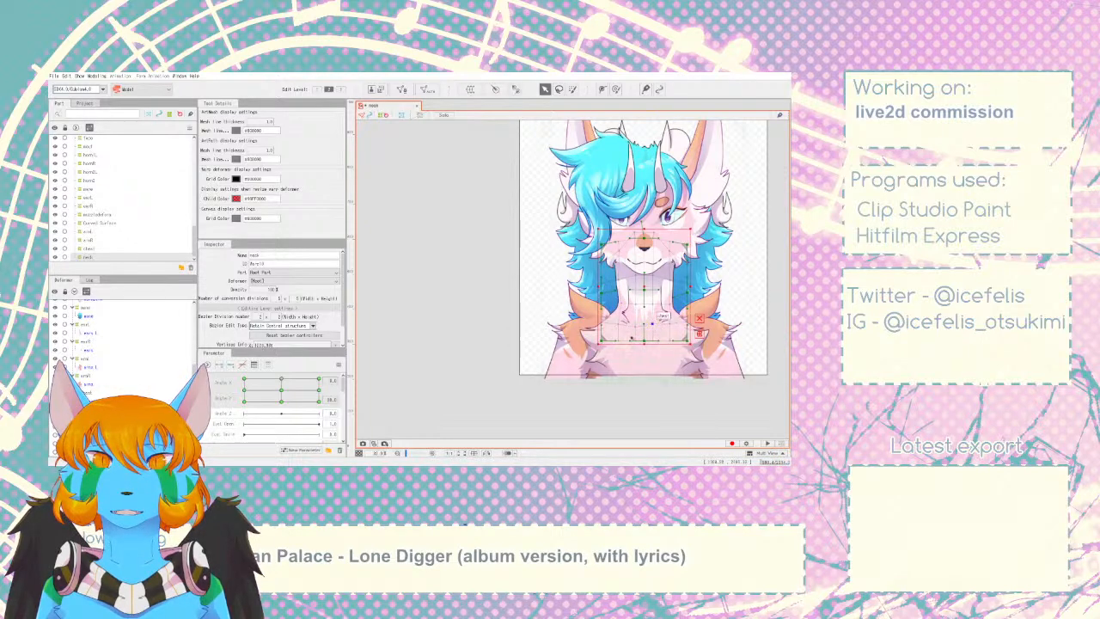
{"action": "mouse_move", "coordinate": [283, 388]}
{"action": "left_mouse_down"}
{"action": "mouse_move", "coordinate": [286, 380]}
{"action": "mouse_move", "coordinate": [286, 416]}
{"action": "mouse_move", "coordinate": [283, 379]}
{"action": "left_mouse_up"}
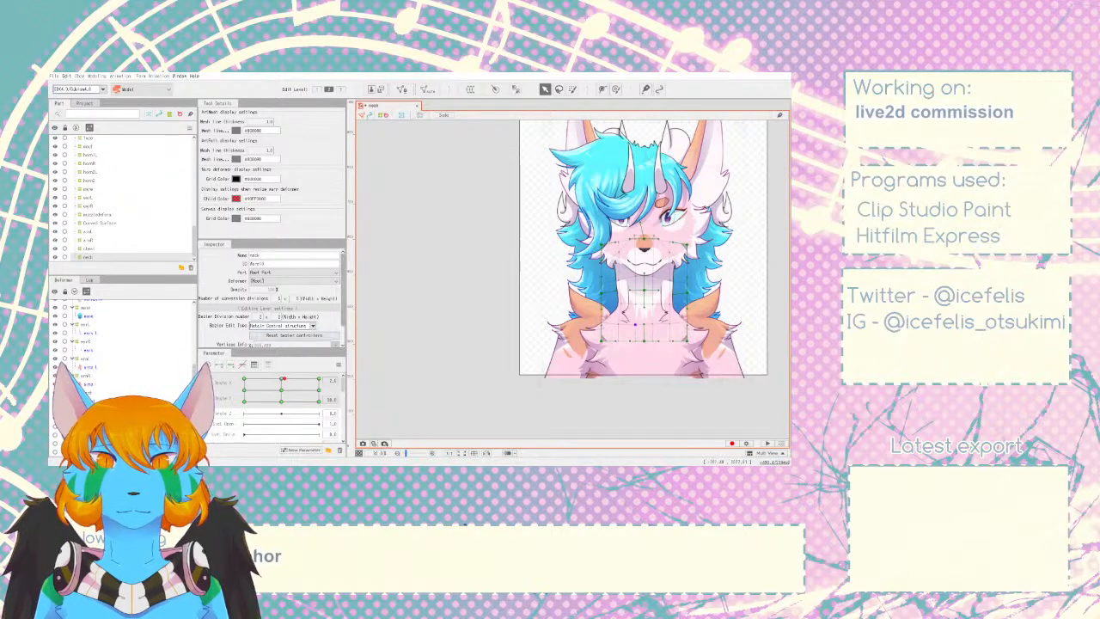
- Examine the whole head and neck while moving around the Angle X 0, Angle Y 30 key
{"action": "left_click", "coordinate": [735, 196]}
{"action": "scroll", "coordinate": [688, 206], "scroll_direction": "down", "scroll_amount": 5}
{"action": "scroll", "coordinate": [681, 172], "scroll_direction": "up", "scroll_amount": 5}
{"action": "scroll", "coordinate": [673, 150], "scroll_direction": "down", "scroll_amount": 5}
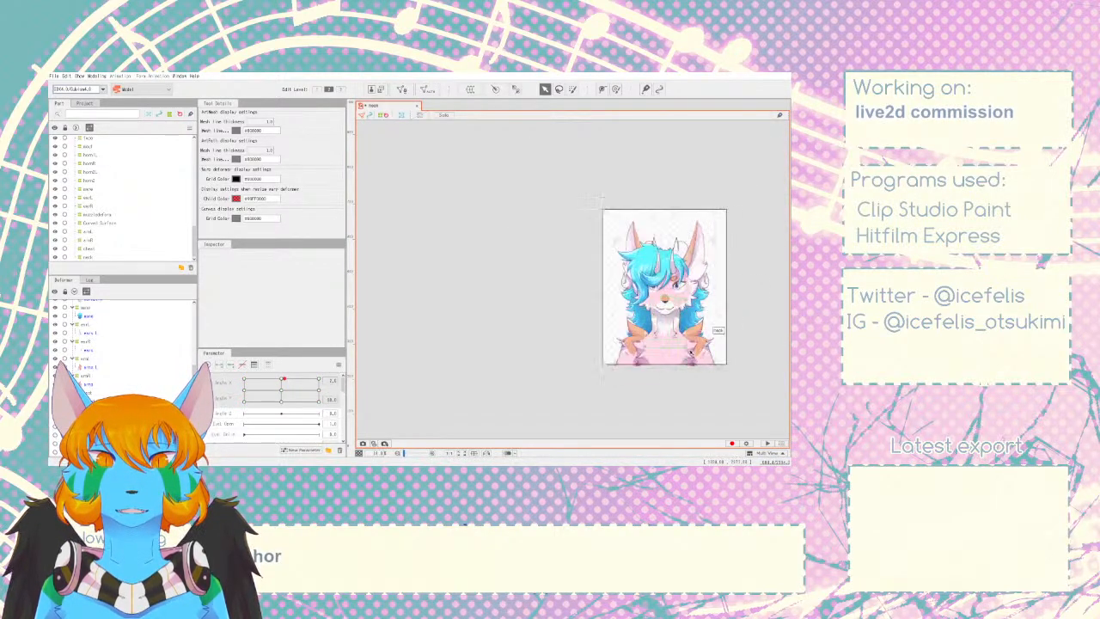
{"action": "scroll", "coordinate": [672, 151], "scroll_direction": "up", "scroll_amount": 4}
{"action": "scroll", "coordinate": [673, 150], "scroll_direction": "down", "scroll_amount": 2}
{"action": "scroll", "coordinate": [673, 150], "scroll_direction": "up", "scroll_amount": 2}
{"action": "left_click_drag", "start_coordinate": [282, 389], "coordinate": [286, 360]}
{"action": "scroll", "coordinate": [83, 350], "scroll_direction": "up", "scroll_amount": 3}
- Check the tip mesh of the right rear horn around the Angle X 0, Angle Y 30 key
{"action": "left_click", "coordinate": [89, 376]}
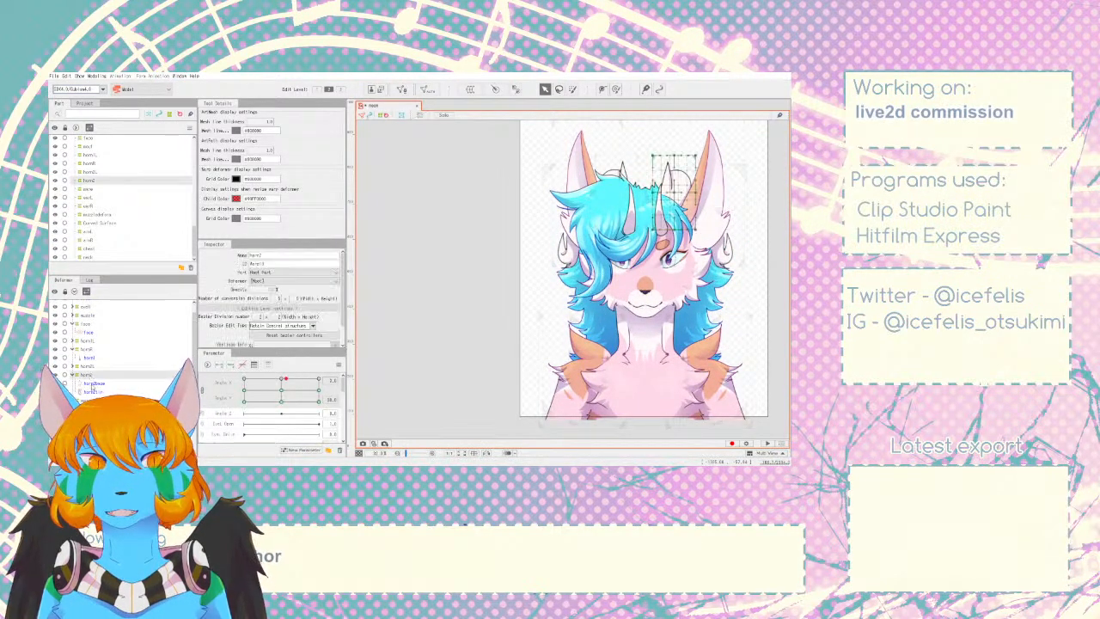
{"action": "left_click", "coordinate": [93, 391]}
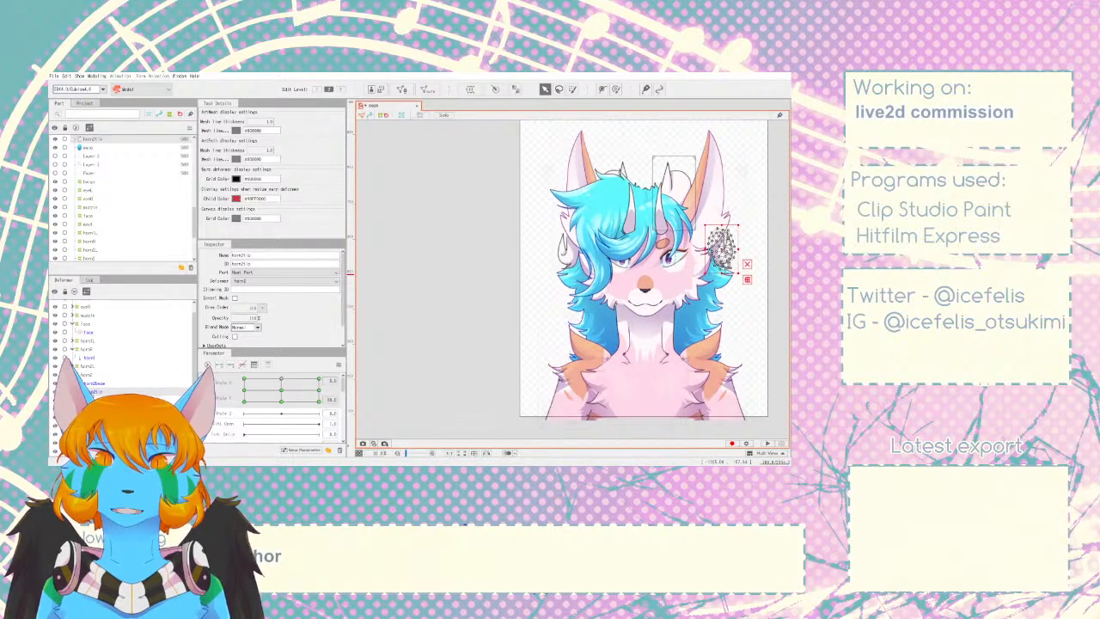
{"action": "mouse_move", "coordinate": [281, 384]}
{"action": "left_mouse_down"}
{"action": "mouse_move", "coordinate": [277, 405]}
{"action": "mouse_move", "coordinate": [281, 370]}
{"action": "mouse_move", "coordinate": [297, 376]}
{"action": "mouse_move", "coordinate": [282, 395]}
{"action": "mouse_move", "coordinate": [283, 377]}
{"action": "left_mouse_up"}
{"action": "left_click", "coordinate": [473, 310]}
{"action": "left_click", "coordinate": [727, 253]}
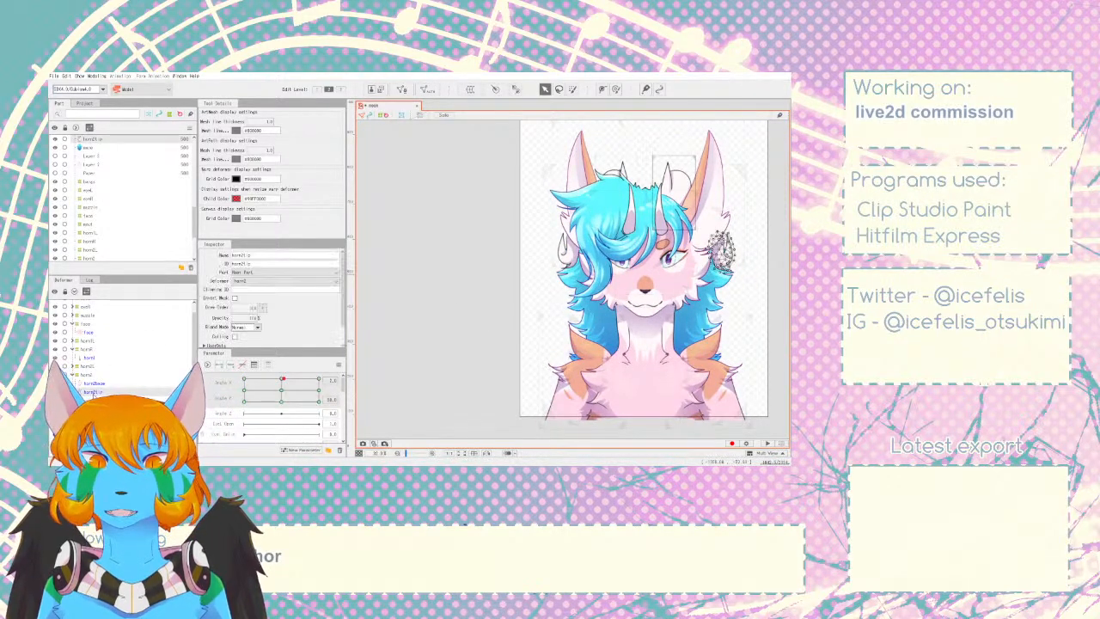
- Try to stretch the top of the right rear horn's tip mesh upward at the Angle X 0, Angle Y 30 key
{"action": "scroll", "coordinate": [759, 275], "scroll_direction": "up", "scroll_amount": 5}
{"action": "left_click", "coordinate": [663, 165]}
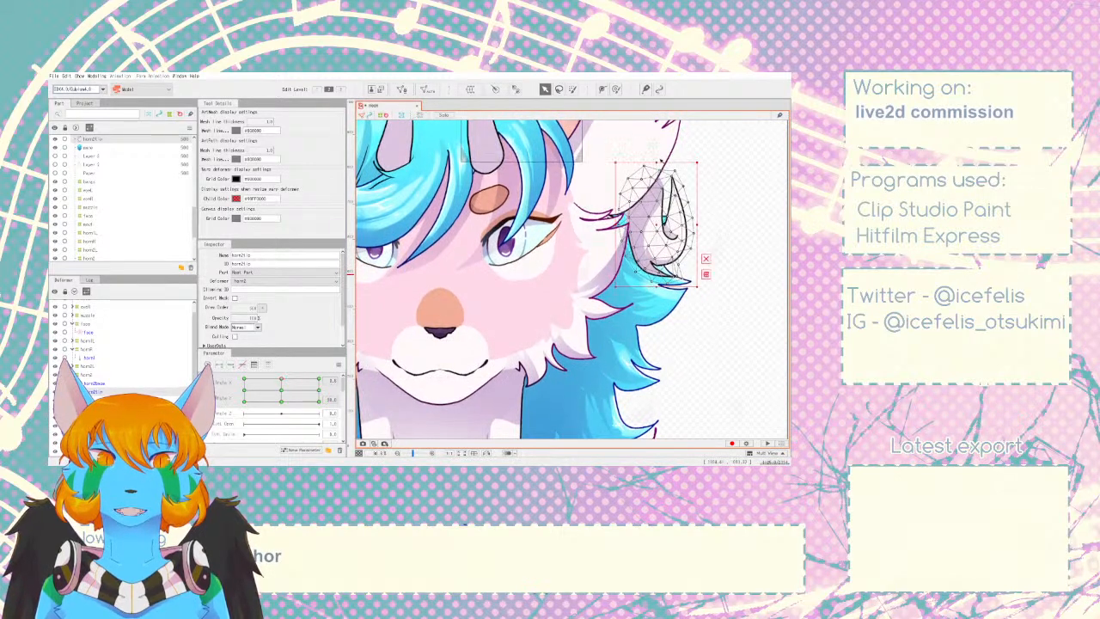
{"action": "left_click_drag", "start_coordinate": [667, 174], "coordinate": [657, 158]}
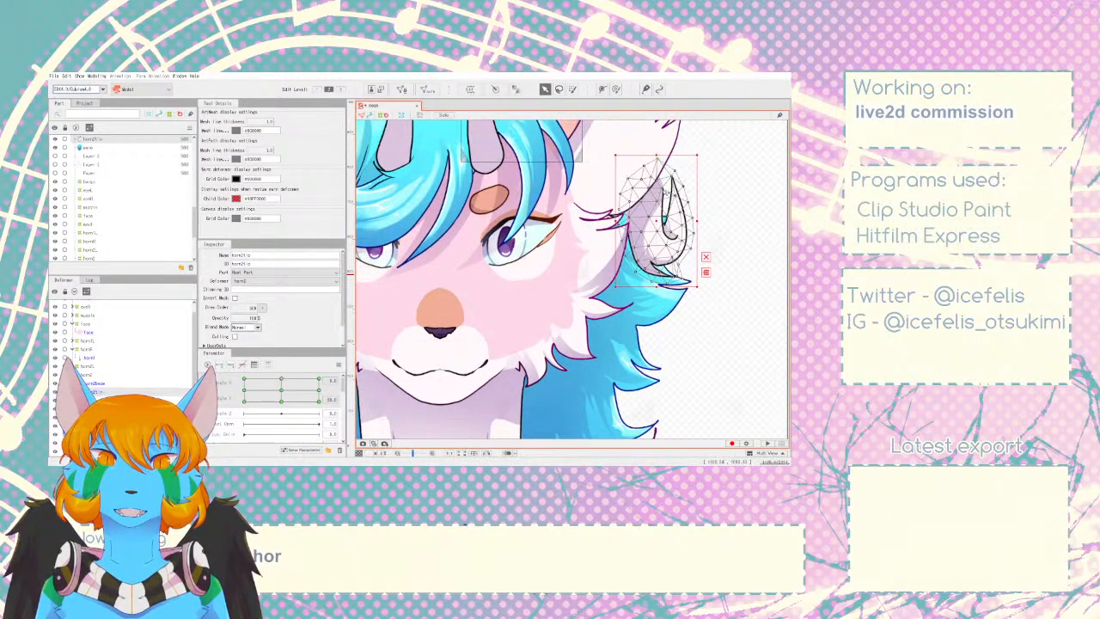
{"action": "scroll", "coordinate": [673, 220], "scroll_direction": "down", "scroll_amount": 5}
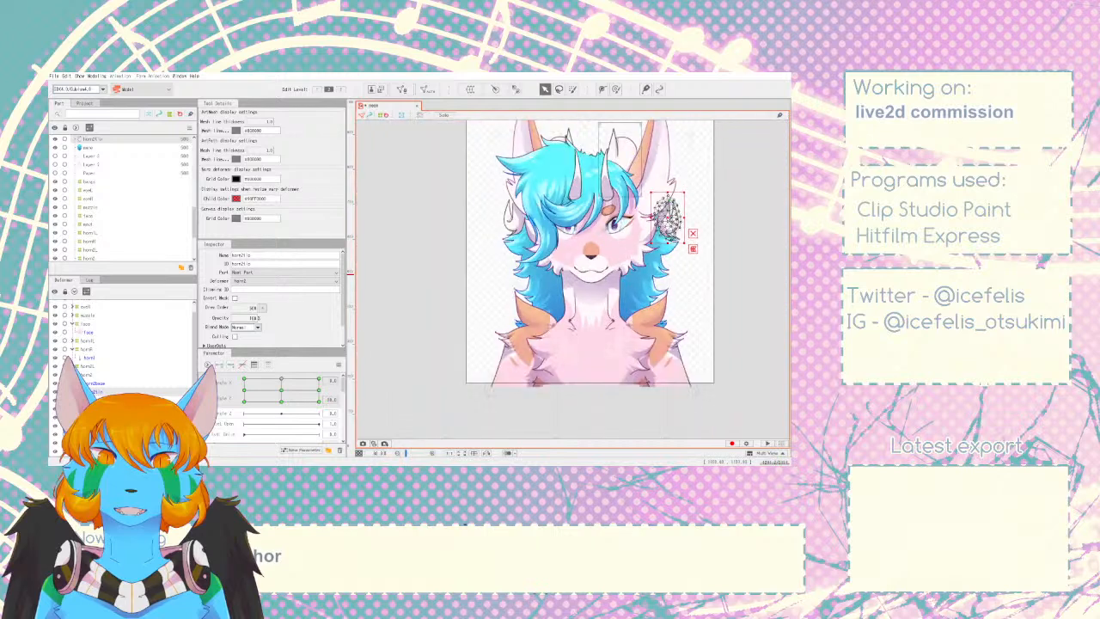
{"action": "left_click", "coordinate": [409, 387]}
{"action": "mouse_move", "coordinate": [281, 379]}
{"action": "left_mouse_down"}
{"action": "mouse_move", "coordinate": [289, 371]}
{"action": "mouse_move", "coordinate": [279, 393]}
{"action": "mouse_move", "coordinate": [281, 379]}
{"action": "left_mouse_up"}
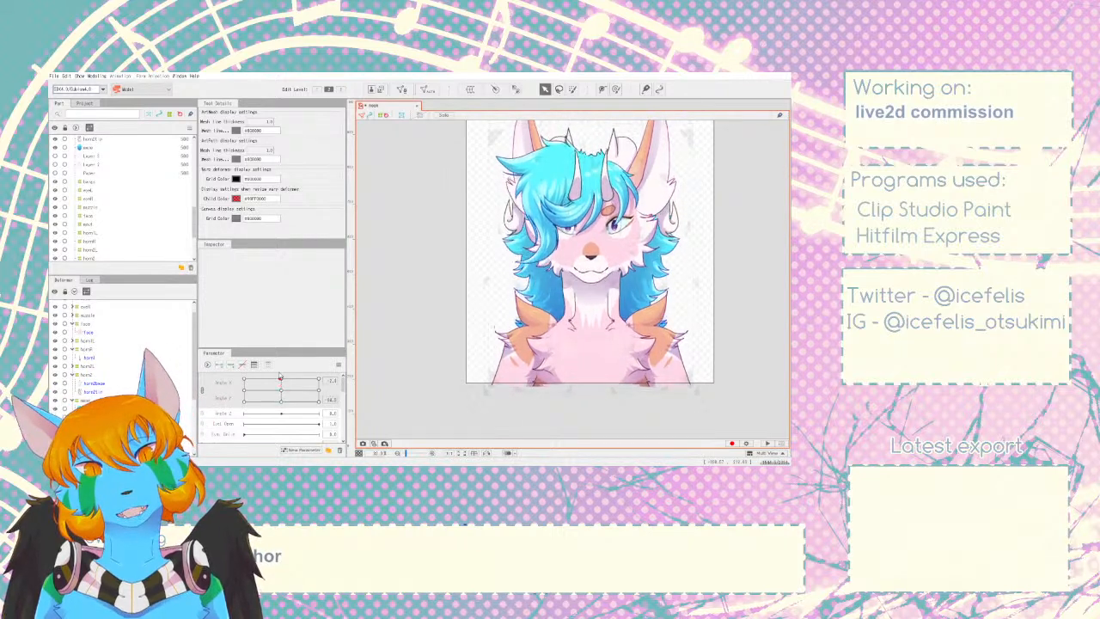
- Compare the right rear horn's tip with the Angle Y -30 key, then raise it slightly at Angle X 0, Angle Y 30
{"action": "left_click", "coordinate": [89, 376]}
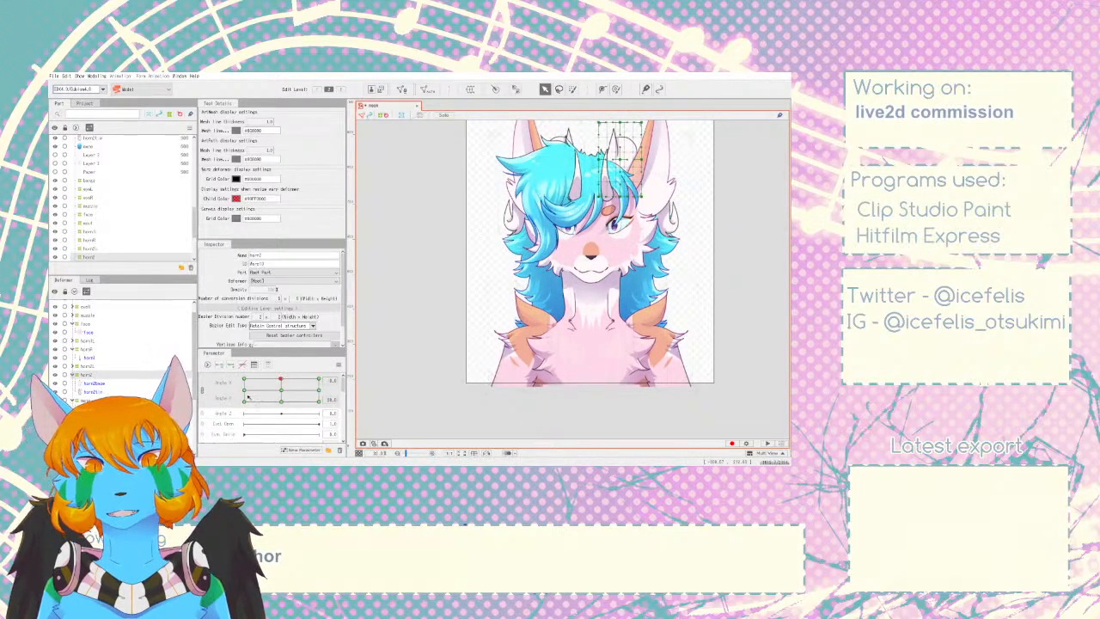
{"action": "left_click", "coordinate": [284, 401]}
{"action": "left_click", "coordinate": [93, 391]}
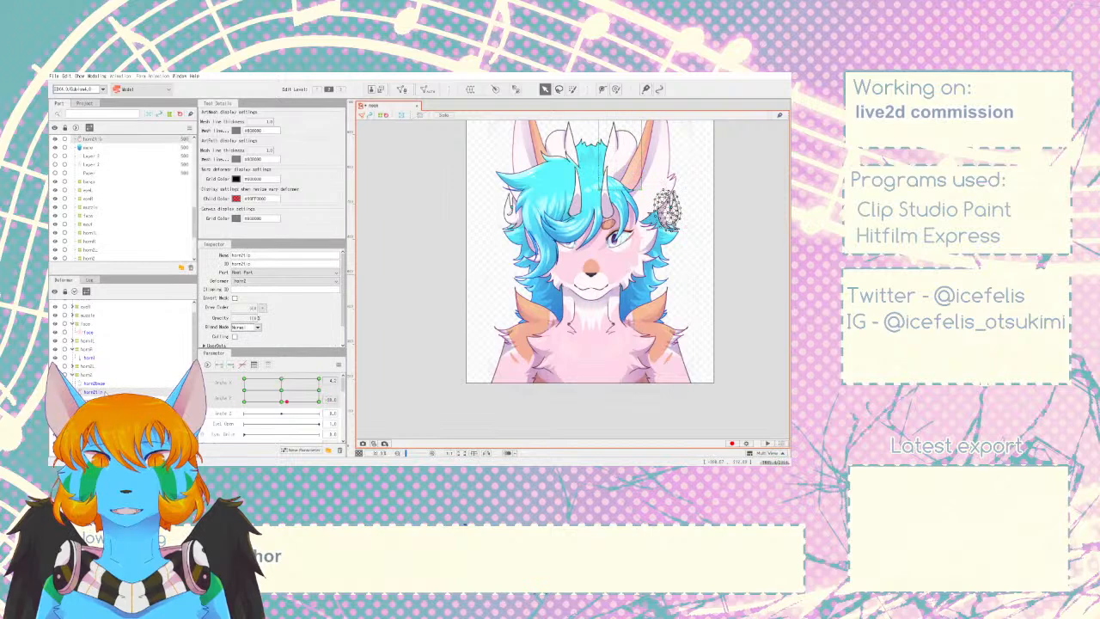
{"action": "left_click", "coordinate": [281, 379]}
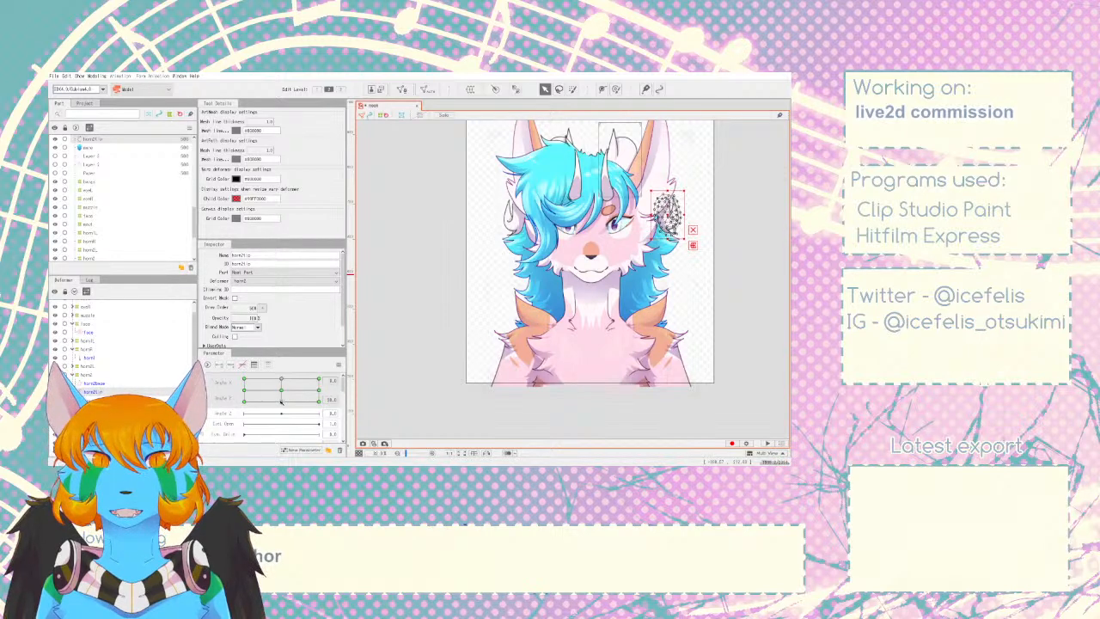
{"action": "left_click_drag", "start_coordinate": [280, 392], "coordinate": [283, 371]}
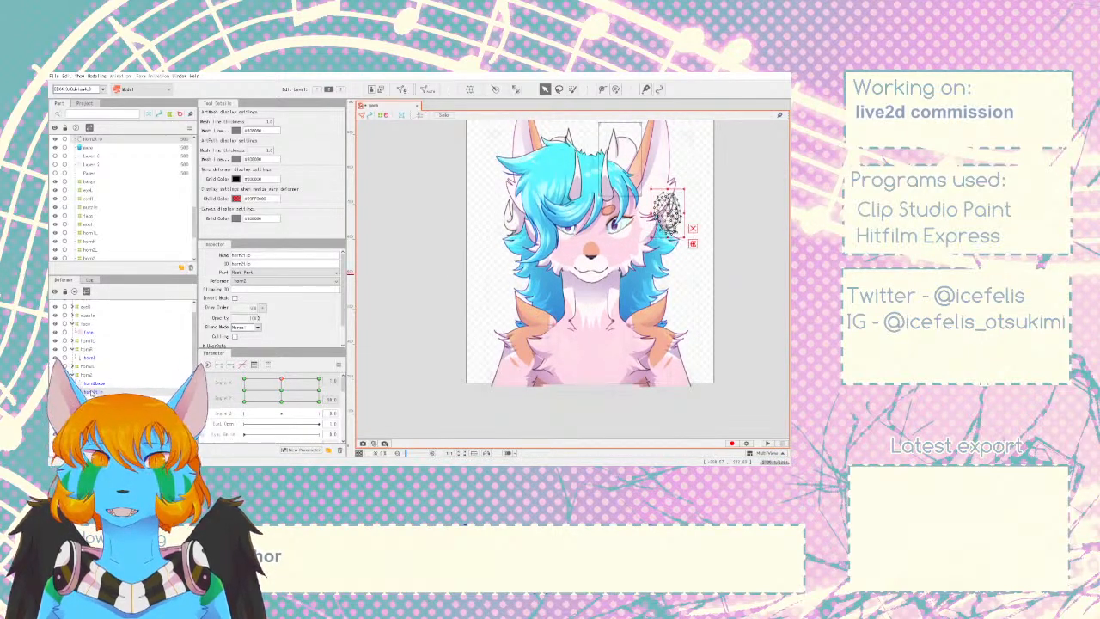
{"action": "left_click", "coordinate": [462, 282]}
{"action": "left_click", "coordinate": [290, 381]}
{"action": "mouse_move", "coordinate": [281, 379]}
{"action": "left_mouse_down"}
{"action": "mouse_move", "coordinate": [287, 393]}
{"action": "mouse_move", "coordinate": [286, 376]}
{"action": "left_mouse_up"}
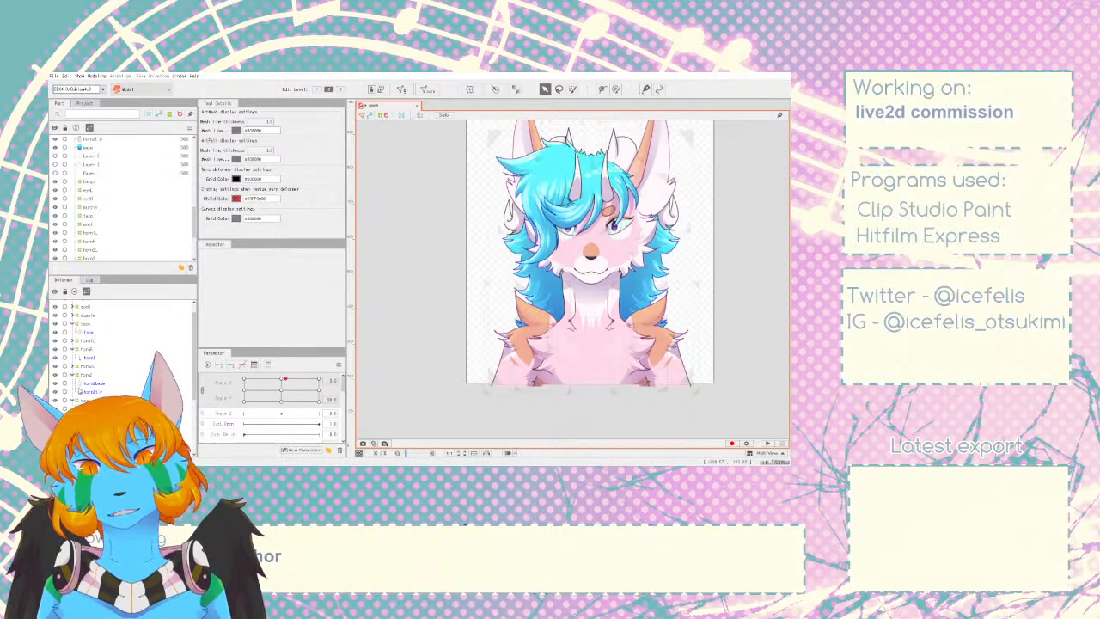
- Raise both rear horn tip meshes slightly at the Angle X 0, Angle Y 30 key and test the full up/down tilt
{"action": "left_click", "coordinate": [91, 392]}
{"action": "left_click", "coordinate": [281, 379]}
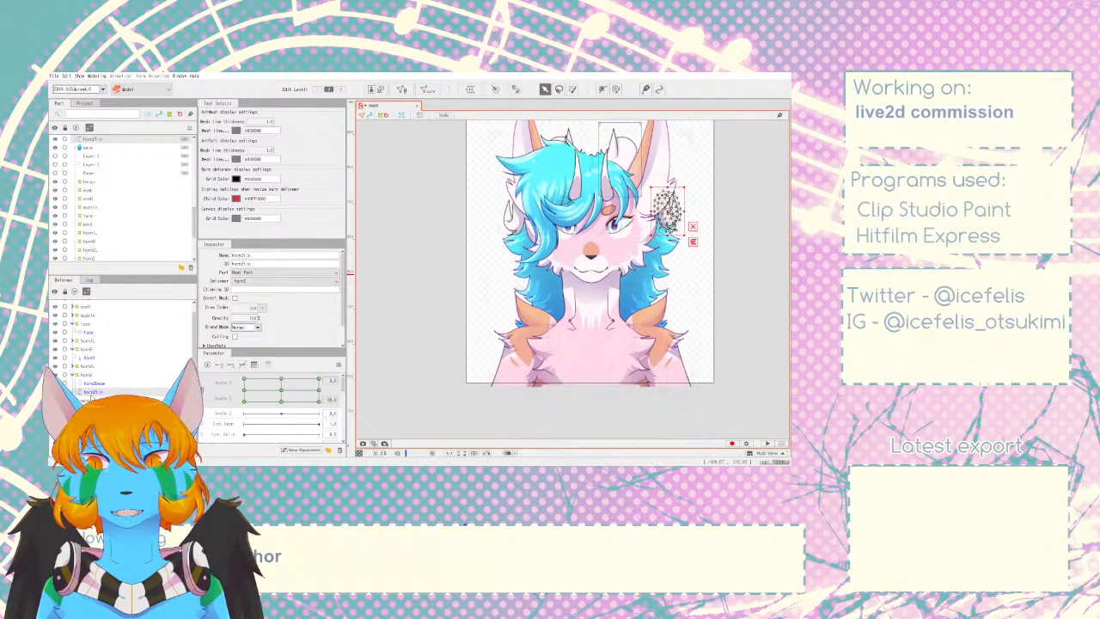
{"action": "left_click", "coordinate": [90, 383]}
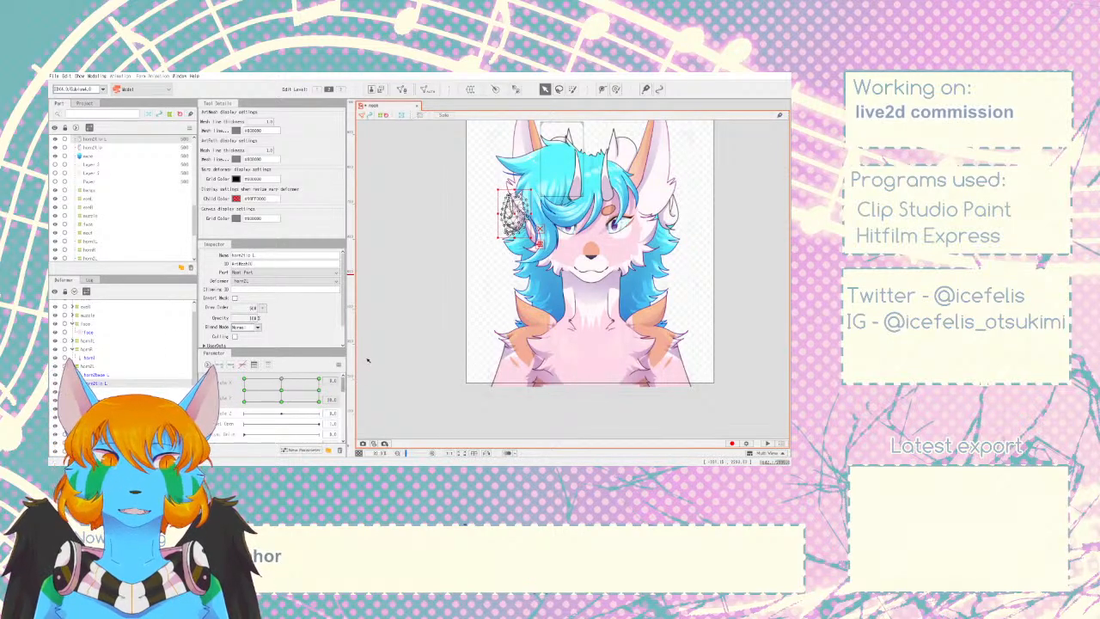
{"action": "left_click", "coordinate": [422, 322]}
{"action": "mouse_move", "coordinate": [280, 382]}
{"action": "left_mouse_down"}
{"action": "mouse_move", "coordinate": [282, 395]}
{"action": "mouse_move", "coordinate": [278, 371]}
{"action": "left_mouse_up"}
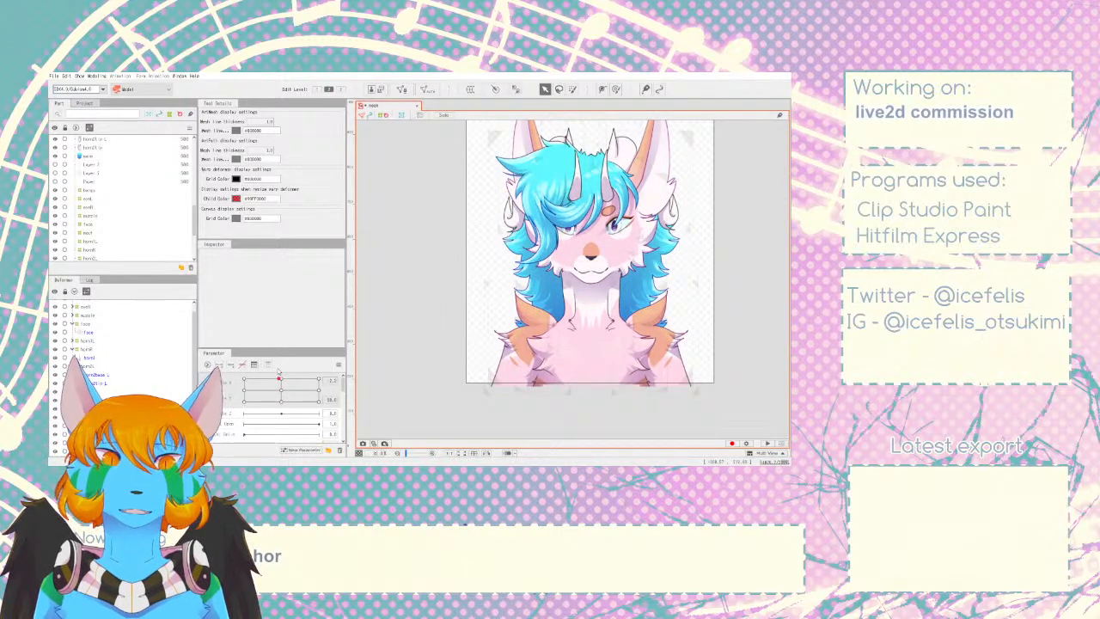
{"action": "mouse_move", "coordinate": [278, 371]}
{"action": "left_mouse_down"}
{"action": "mouse_move", "coordinate": [270, 388]}
{"action": "mouse_move", "coordinate": [286, 376]}
{"action": "left_mouse_up"}
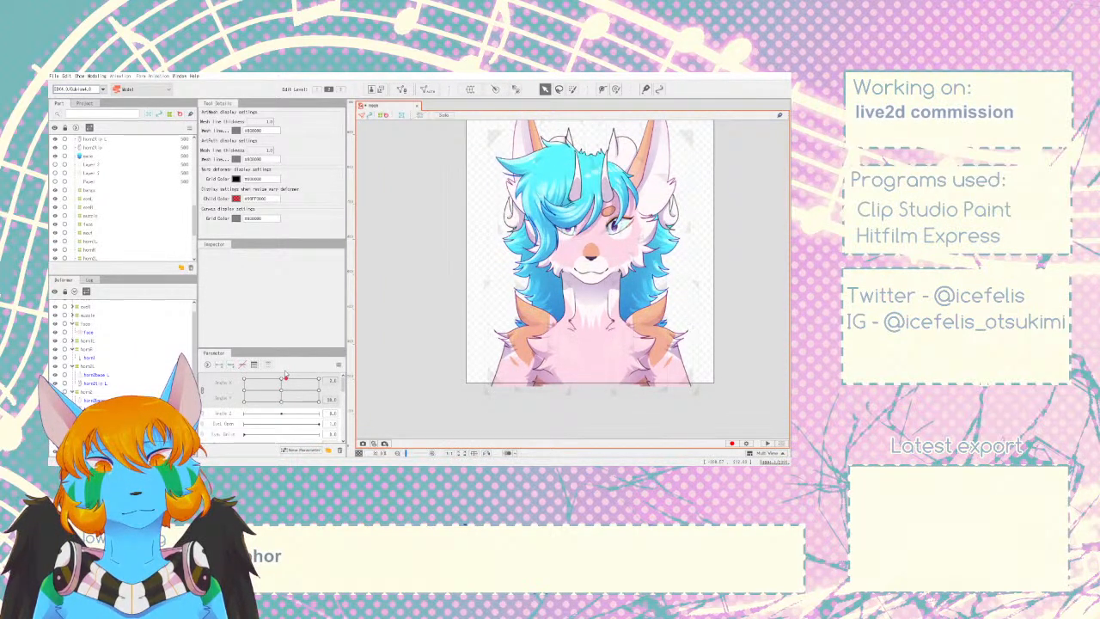
{"action": "left_click_drag", "start_coordinate": [285, 376], "coordinate": [282, 401]}
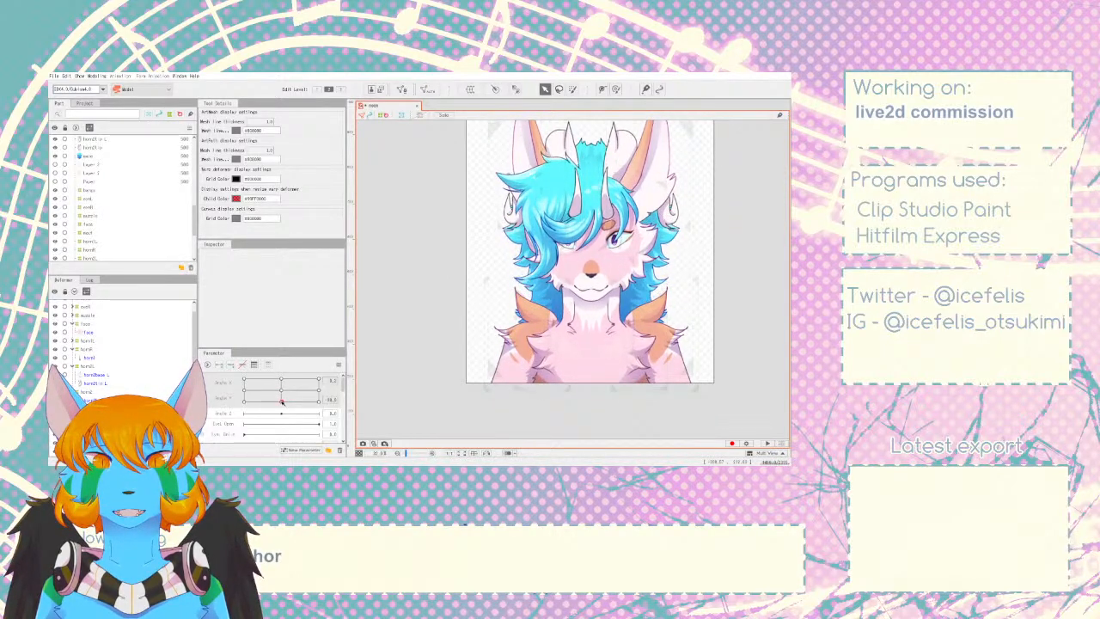
{"action": "scroll", "coordinate": [494, 318], "scroll_direction": "down", "scroll_amount": 5}
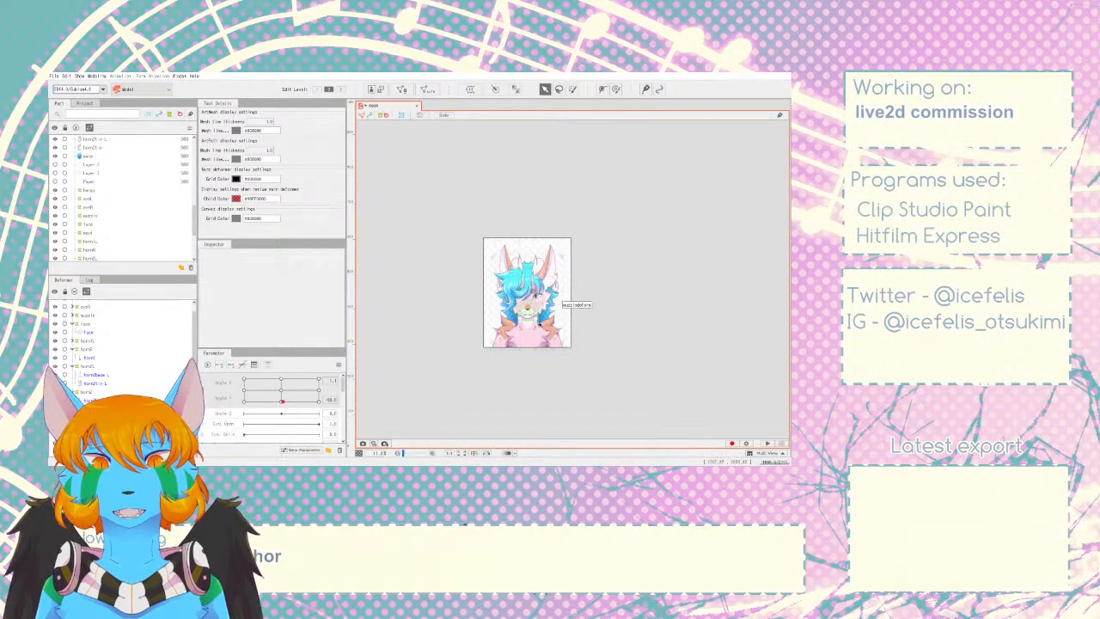
- Raise the arm deformers slightly at the Angle X 0, Angle Y -30 key and test the tilt around it
{"action": "scroll", "coordinate": [525, 336], "scroll_direction": "up", "scroll_amount": 3}
{"action": "scroll", "coordinate": [525, 336], "scroll_direction": "up", "scroll_amount": 3}
{"action": "scroll", "coordinate": [525, 336], "scroll_direction": "down", "scroll_amount": 2}
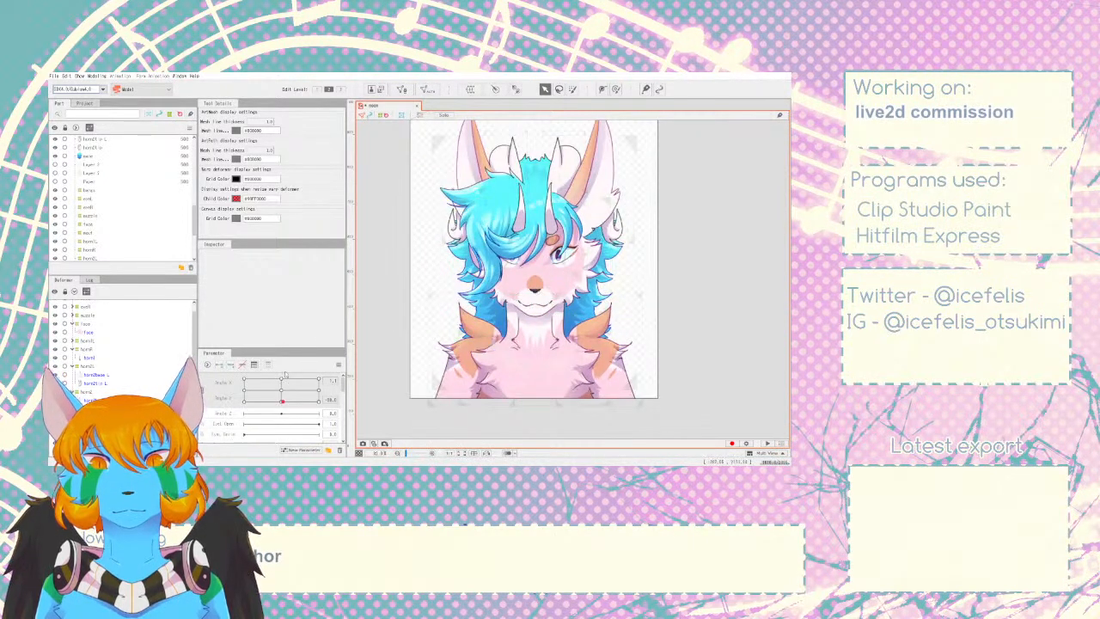
{"action": "mouse_move", "coordinate": [283, 400]}
{"action": "left_mouse_down"}
{"action": "mouse_move", "coordinate": [279, 372]}
{"action": "mouse_move", "coordinate": [280, 406]}
{"action": "left_mouse_up"}
{"action": "scroll", "coordinate": [130, 330], "scroll_direction": "down", "scroll_amount": 5}
{"action": "left_click", "coordinate": [86, 376]}
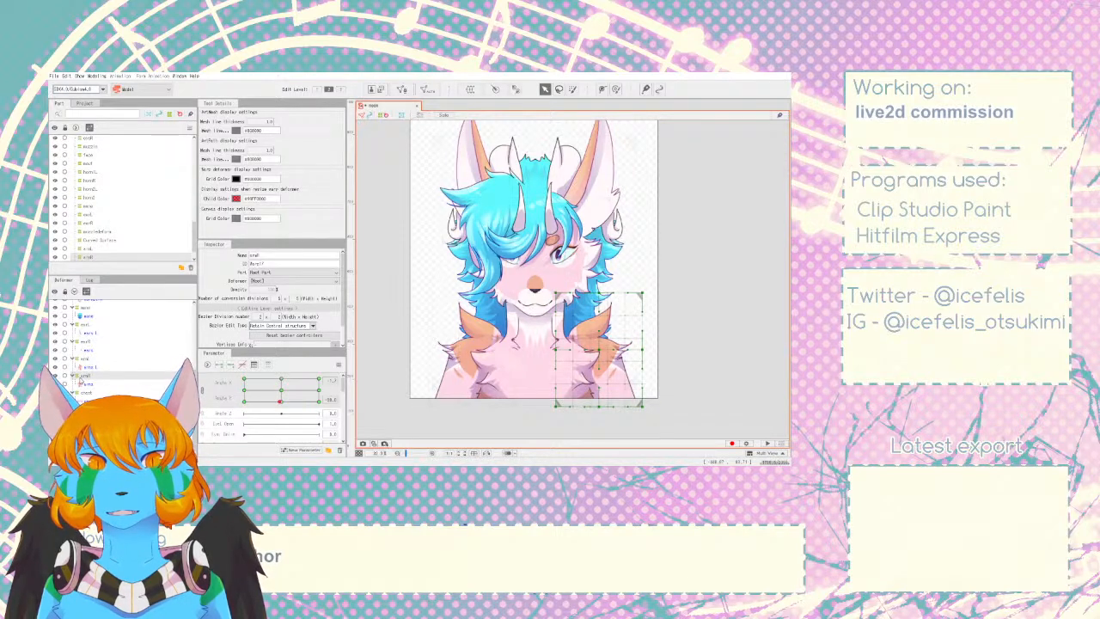
{"action": "left_click", "coordinate": [87, 358]}
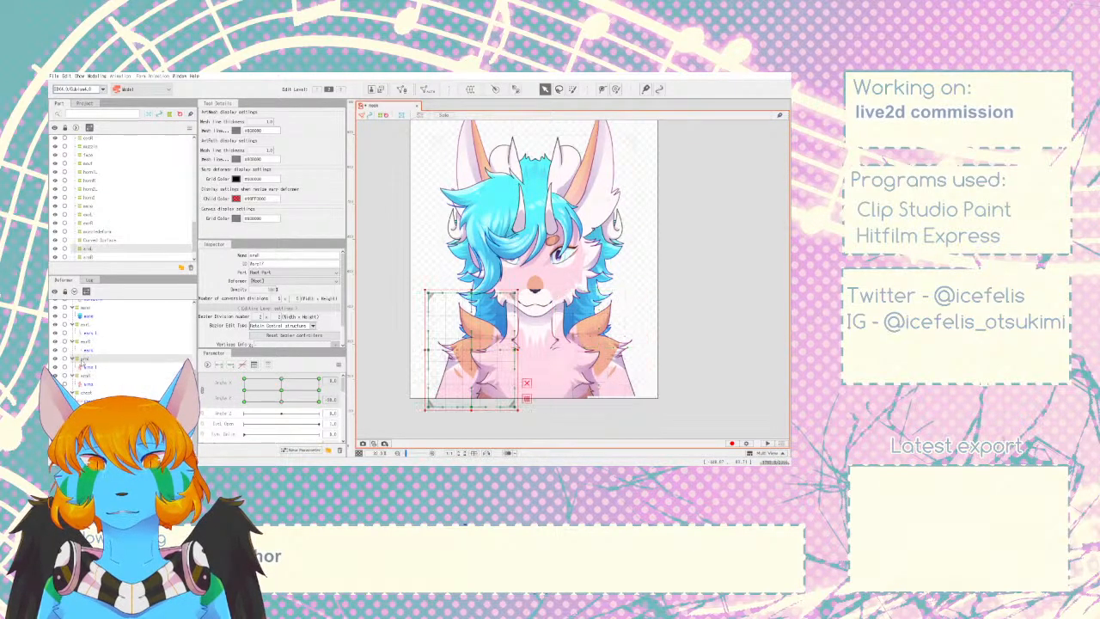
{"action": "left_click", "coordinate": [370, 336]}
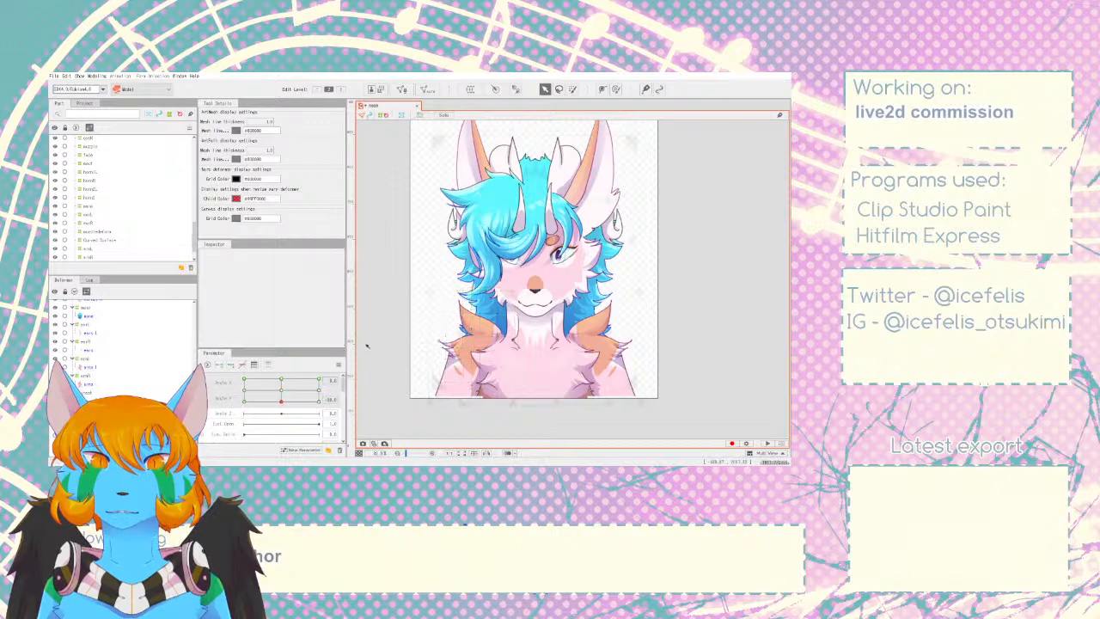
{"action": "mouse_move", "coordinate": [281, 401]}
{"action": "left_mouse_down"}
{"action": "mouse_move", "coordinate": [282, 378]}
{"action": "mouse_move", "coordinate": [284, 401]}
{"action": "left_mouse_up"}
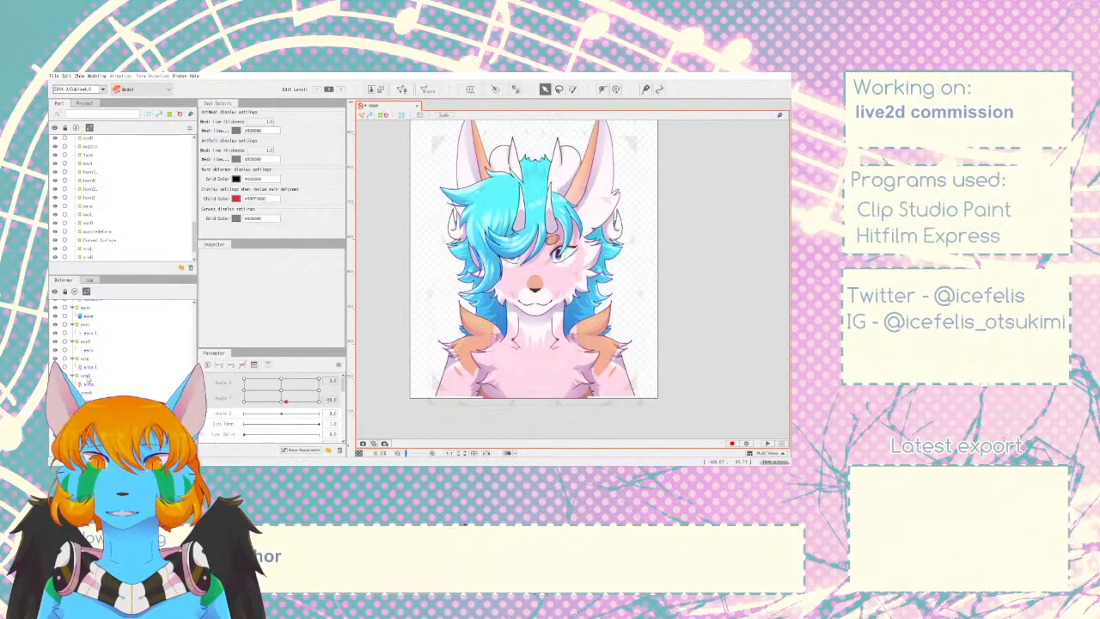
{"action": "left_click", "coordinate": [86, 375]}
{"action": "left_click", "coordinate": [156, 368]}
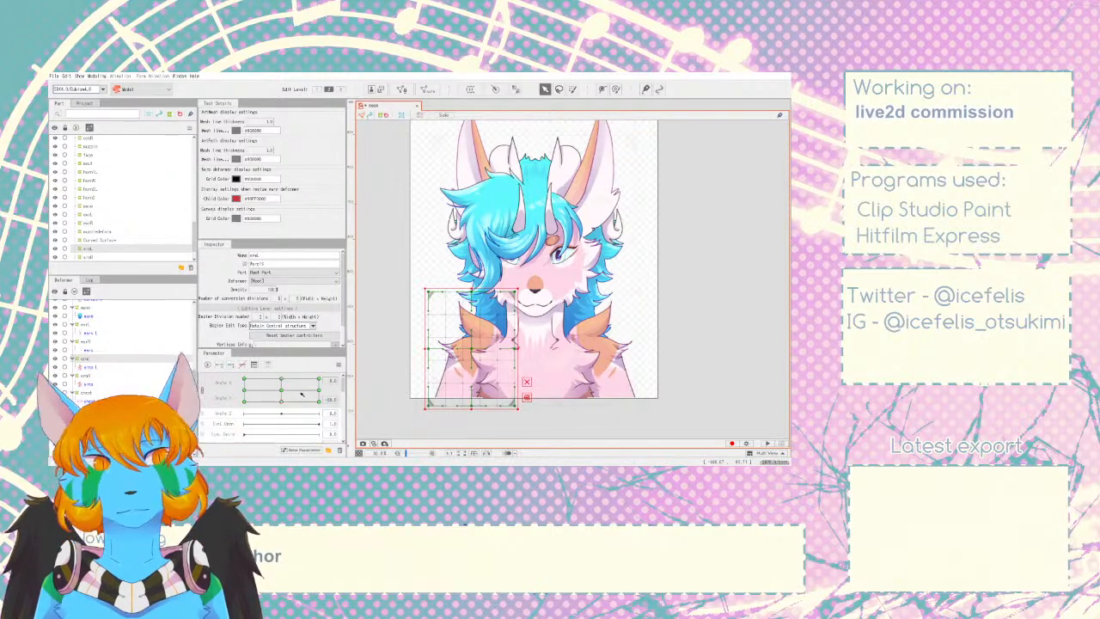
- Lower both arm deformers slightly at the Angle X 0, Angle Y 30 key
{"action": "left_click_drag", "start_coordinate": [281, 390], "coordinate": [282, 378]}
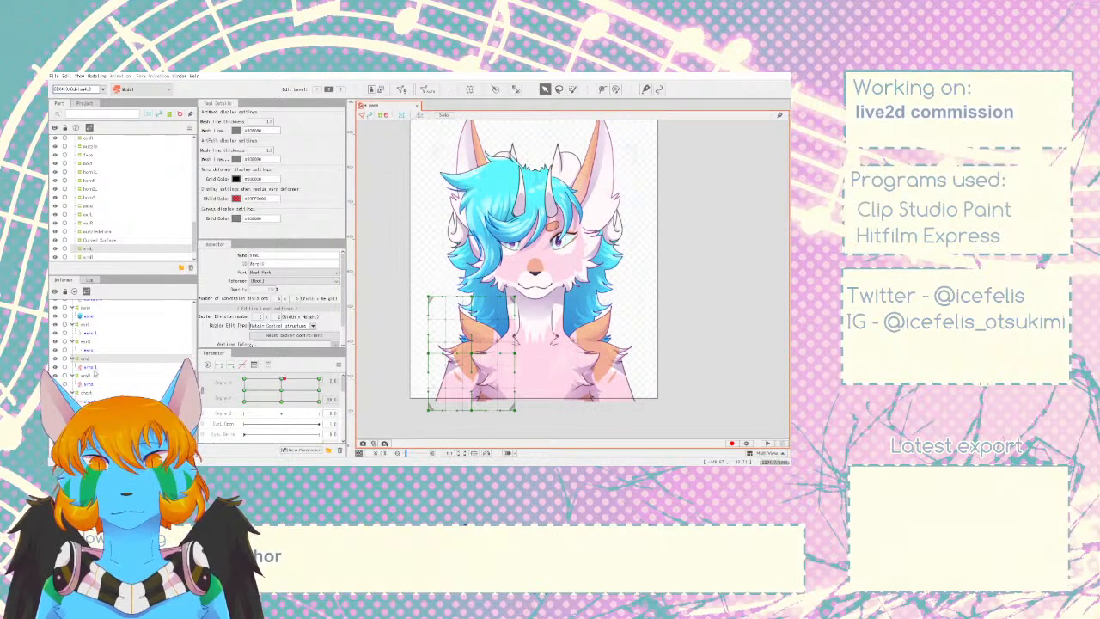
{"action": "scroll", "coordinate": [526, 337], "scroll_direction": "up", "scroll_amount": 5}
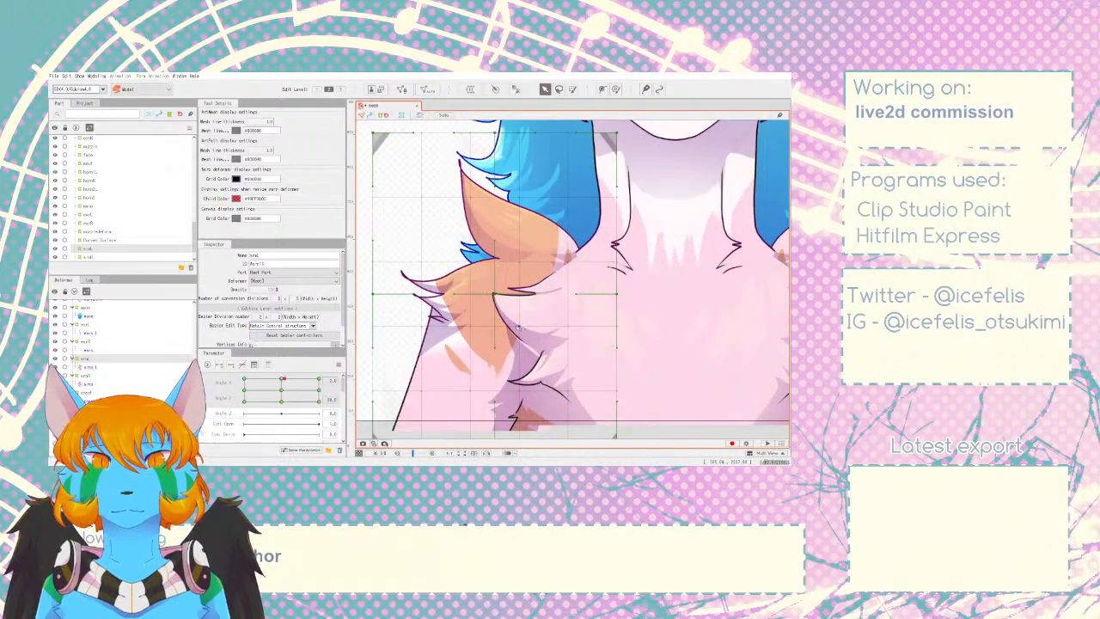
{"action": "left_click", "coordinate": [525, 335]}
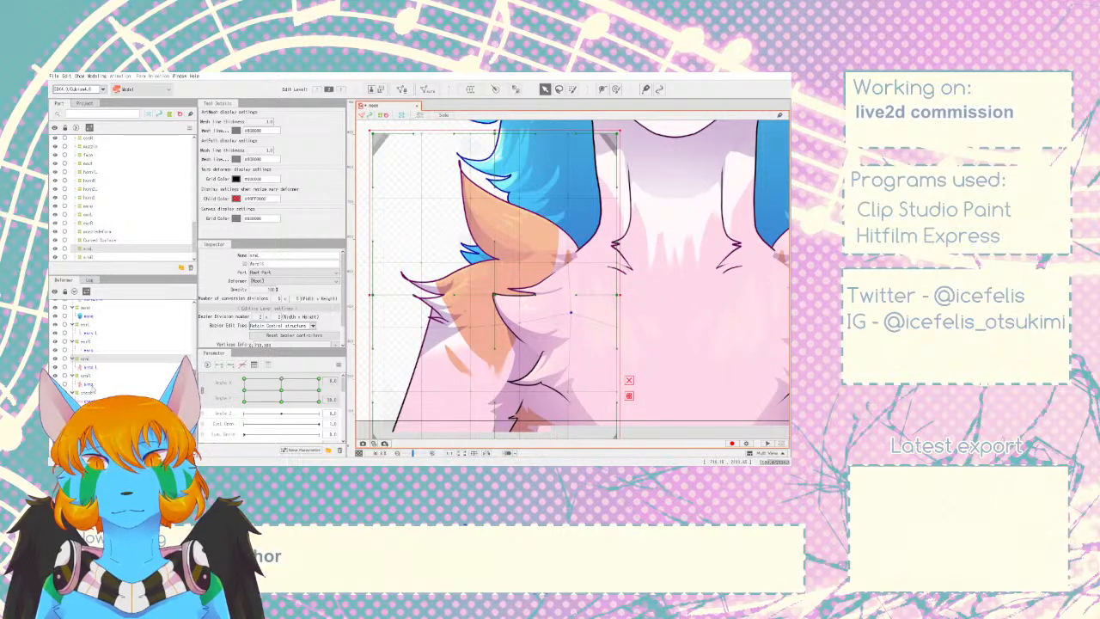
{"action": "left_click", "coordinate": [86, 378]}
{"action": "scroll", "coordinate": [655, 381], "scroll_direction": "down", "scroll_amount": 5}
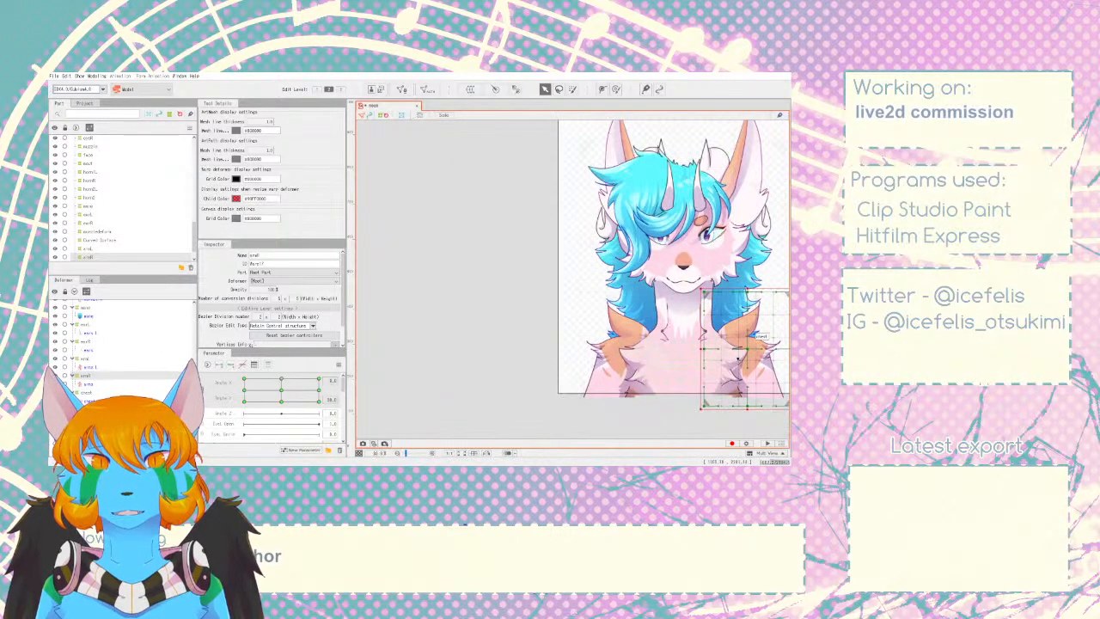
{"action": "scroll", "coordinate": [707, 381], "scroll_direction": "up", "scroll_amount": 6}
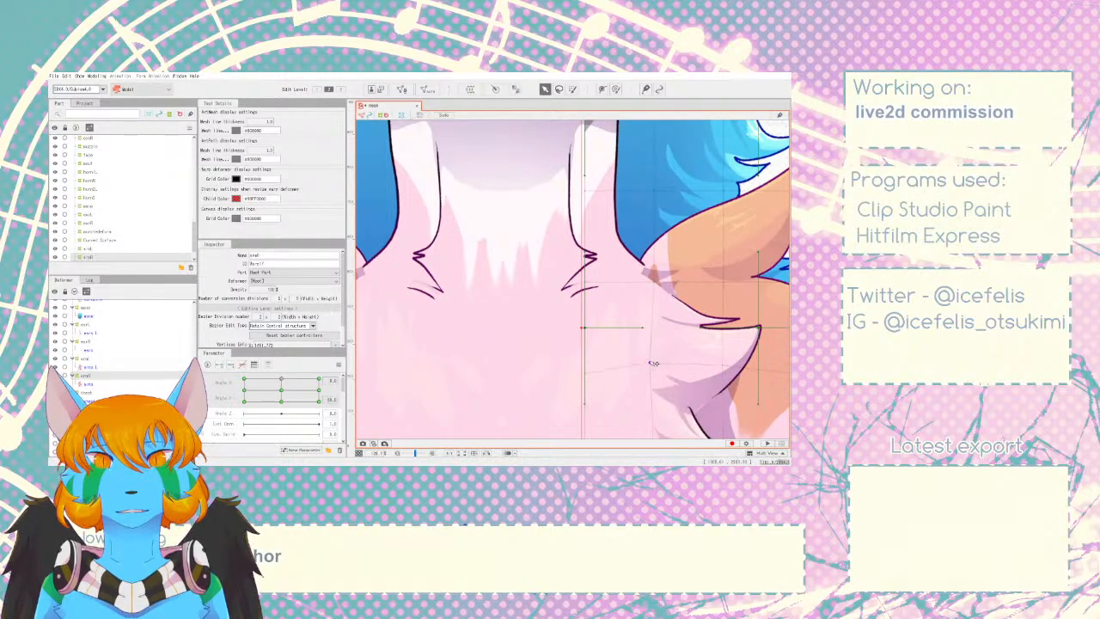
{"action": "scroll", "coordinate": [653, 365], "scroll_direction": "down", "scroll_amount": 5}
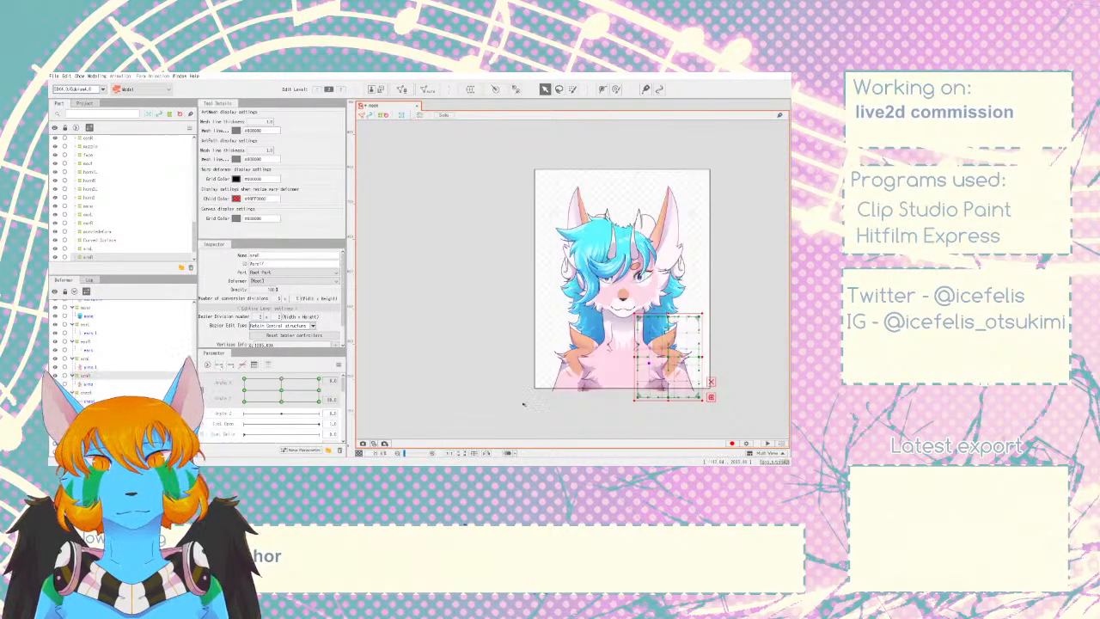
{"action": "mouse_move", "coordinate": [286, 388]}
{"action": "left_mouse_down"}
{"action": "mouse_move", "coordinate": [273, 388]}
{"action": "mouse_move", "coordinate": [292, 386]}
{"action": "mouse_move", "coordinate": [286, 400]}
{"action": "mouse_move", "coordinate": [276, 387]}
{"action": "mouse_move", "coordinate": [290, 401]}
{"action": "mouse_move", "coordinate": [289, 377]}
{"action": "mouse_move", "coordinate": [281, 404]}
{"action": "mouse_move", "coordinate": [285, 378]}
{"action": "left_mouse_up"}
- Adjust the upper middle of the neck deformer at the Angle X 0, Angle Y 30 key and test the motion
{"action": "left_click", "coordinate": [86, 409]}
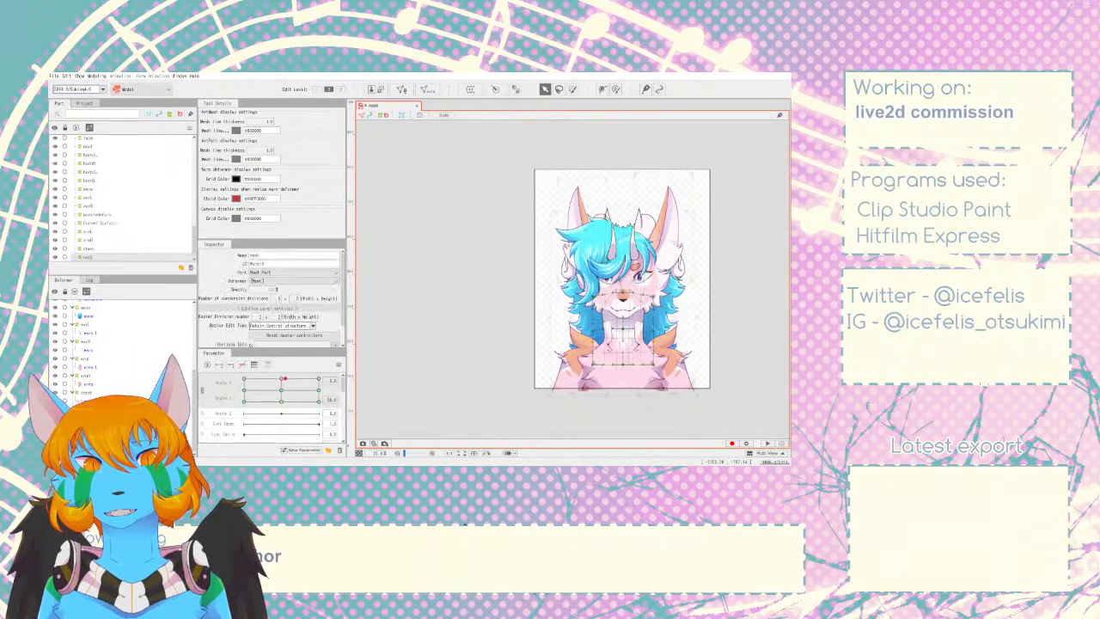
{"action": "scroll", "coordinate": [643, 292], "scroll_direction": "up", "scroll_amount": 4}
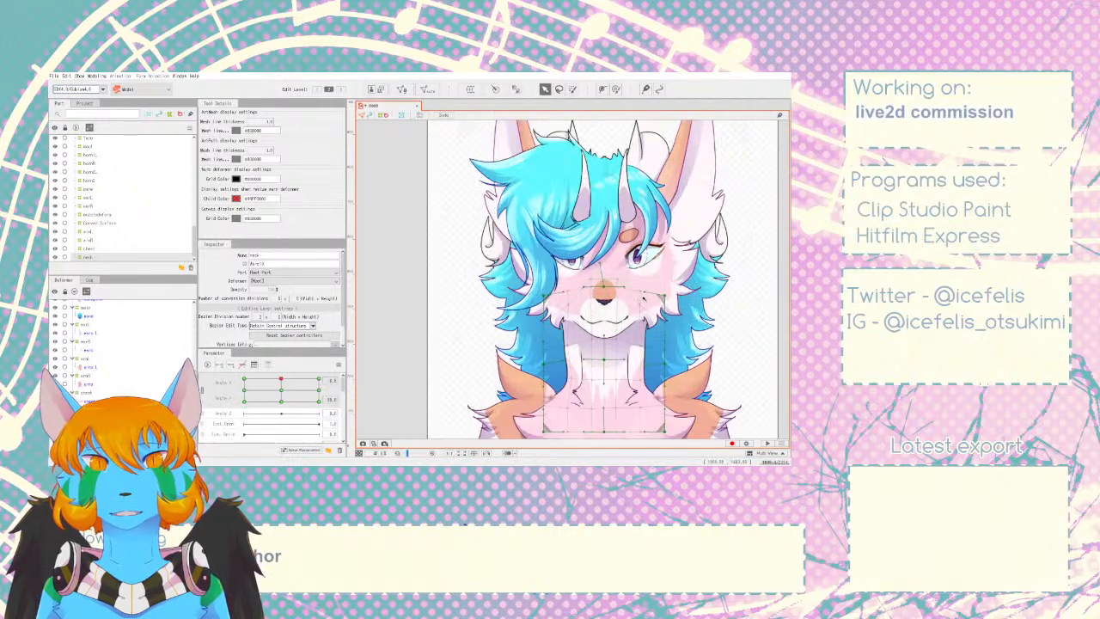
{"action": "left_click_drag", "start_coordinate": [605, 288], "coordinate": [606, 286]}
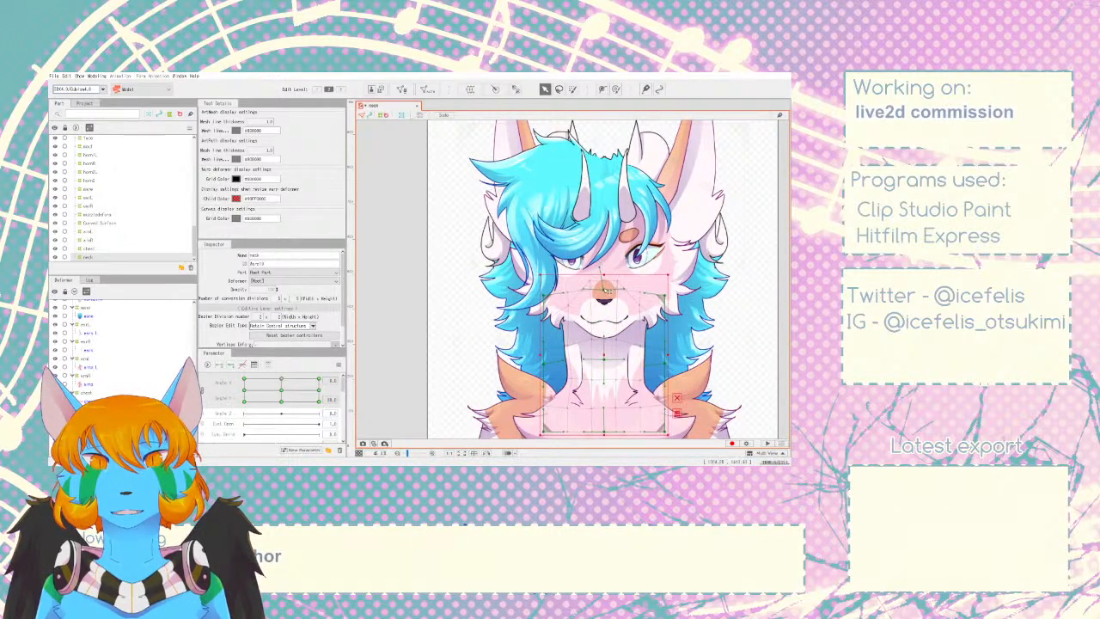
{"action": "scroll", "coordinate": [608, 366], "scroll_direction": "down", "scroll_amount": 4}
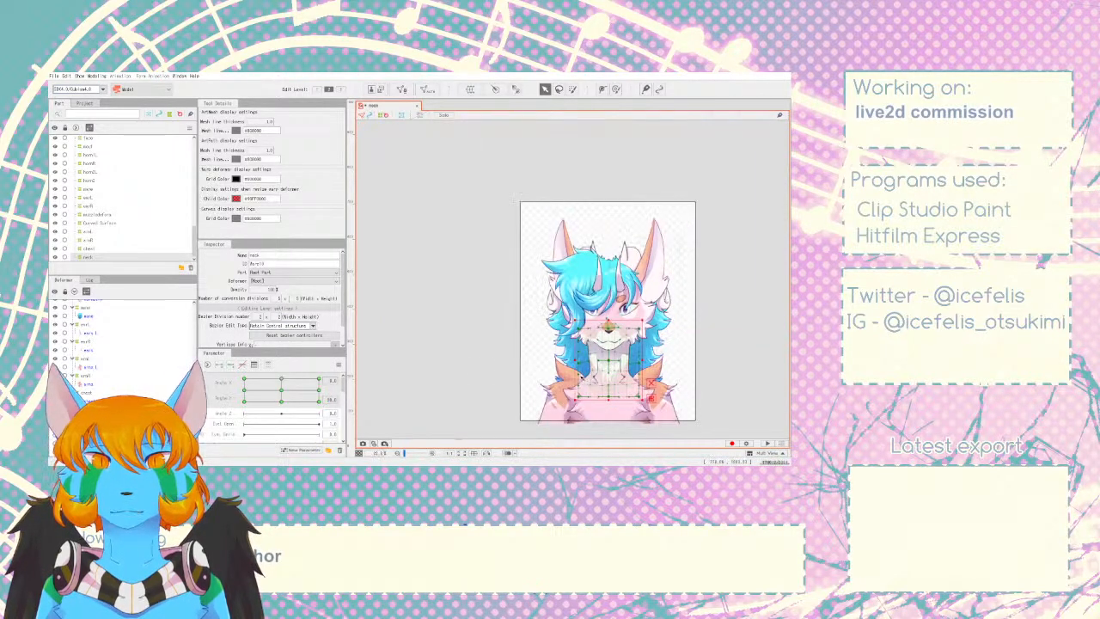
{"action": "left_click", "coordinate": [368, 391]}
{"action": "mouse_move", "coordinate": [281, 380]}
{"action": "left_mouse_down"}
{"action": "mouse_move", "coordinate": [285, 401]}
{"action": "mouse_move", "coordinate": [289, 377]}
{"action": "left_mouse_up"}
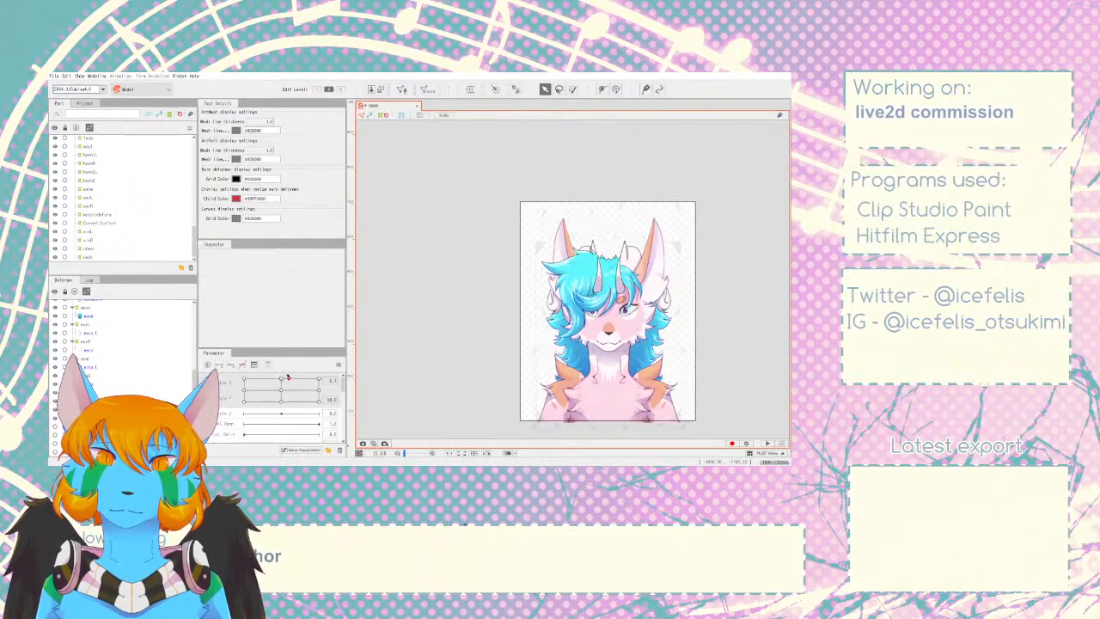
- Refine the side of the neck deformer at the Angle X 0, Angle Y 30 key and test the tilt around it
{"action": "left_click", "coordinate": [608, 366]}
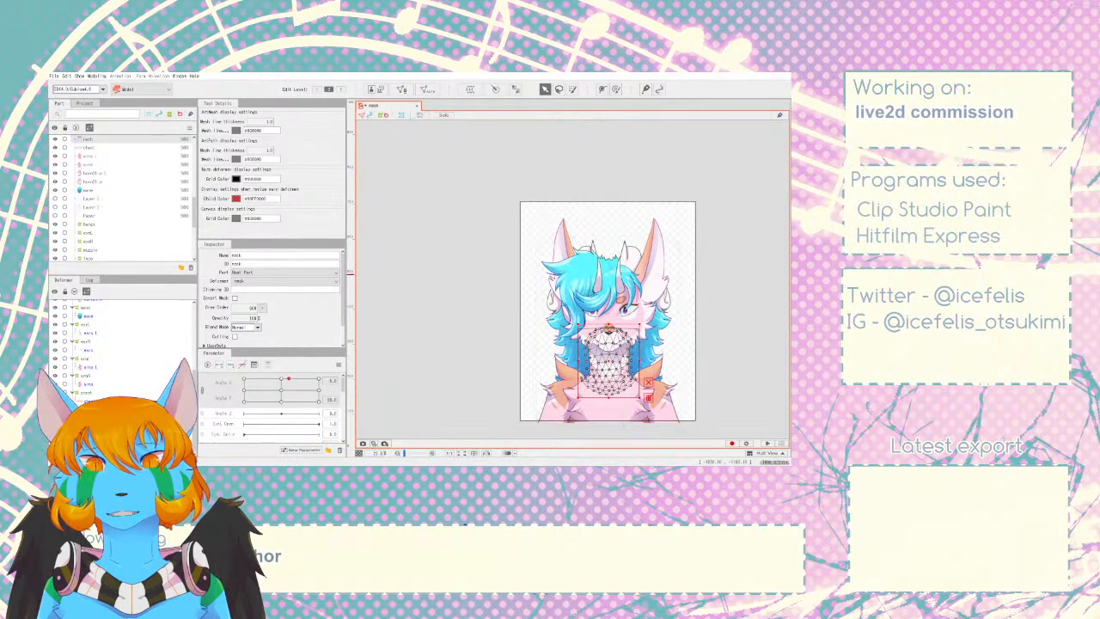
{"action": "left_click", "coordinate": [648, 397]}
{"action": "left_click", "coordinate": [281, 378]}
{"action": "scroll", "coordinate": [616, 376], "scroll_direction": "up", "scroll_amount": 6}
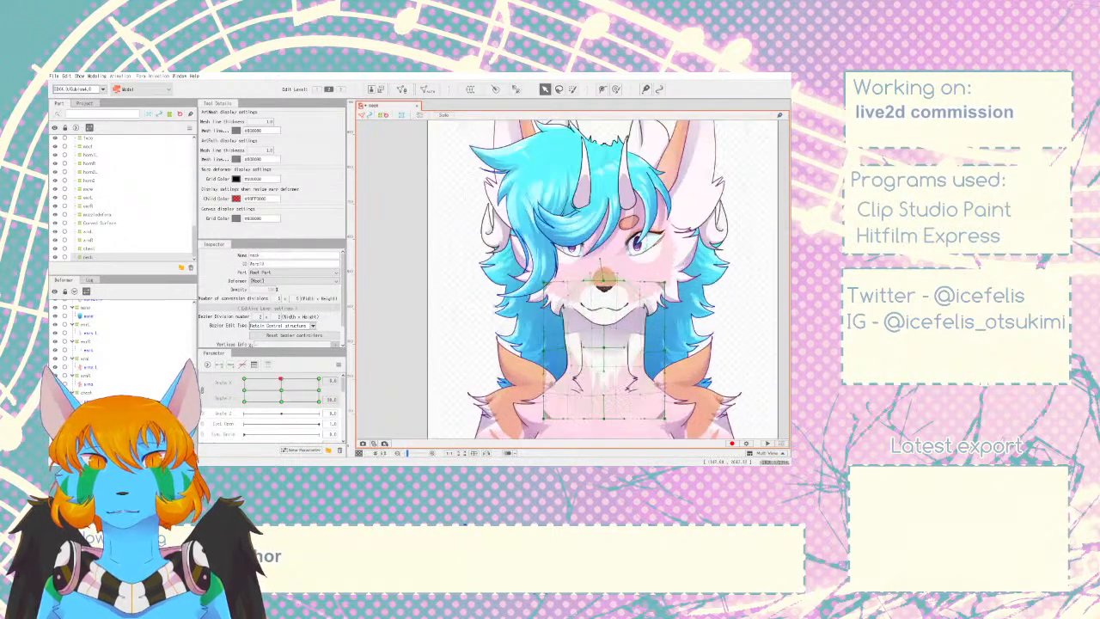
{"action": "left_click_drag", "start_coordinate": [284, 379], "coordinate": [280, 373]}
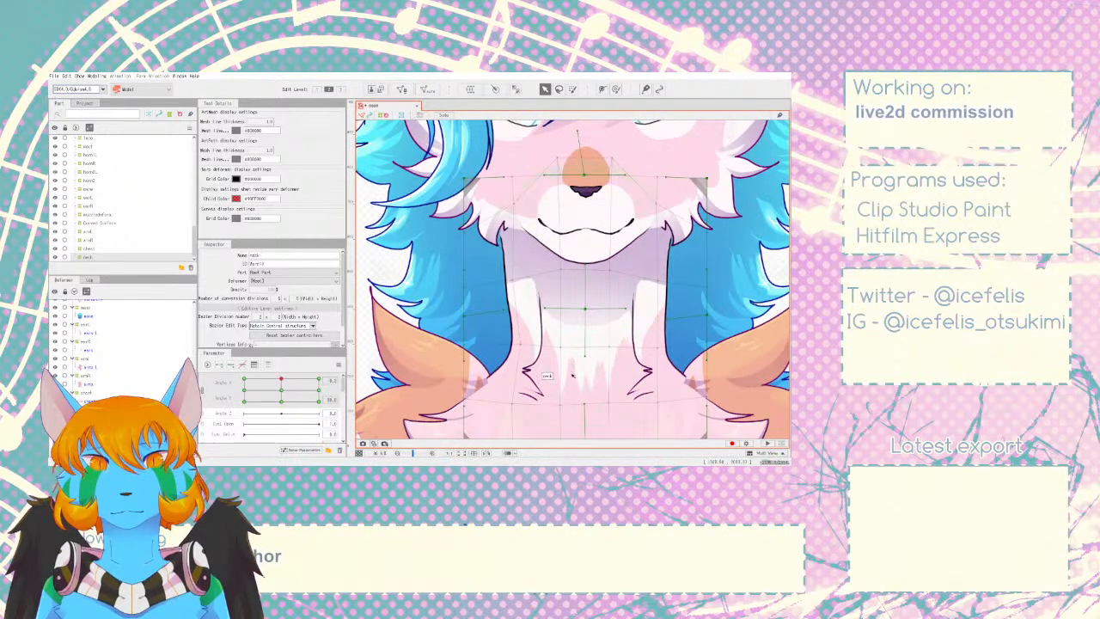
{"action": "left_click_drag", "start_coordinate": [520, 345], "coordinate": [514, 343]}
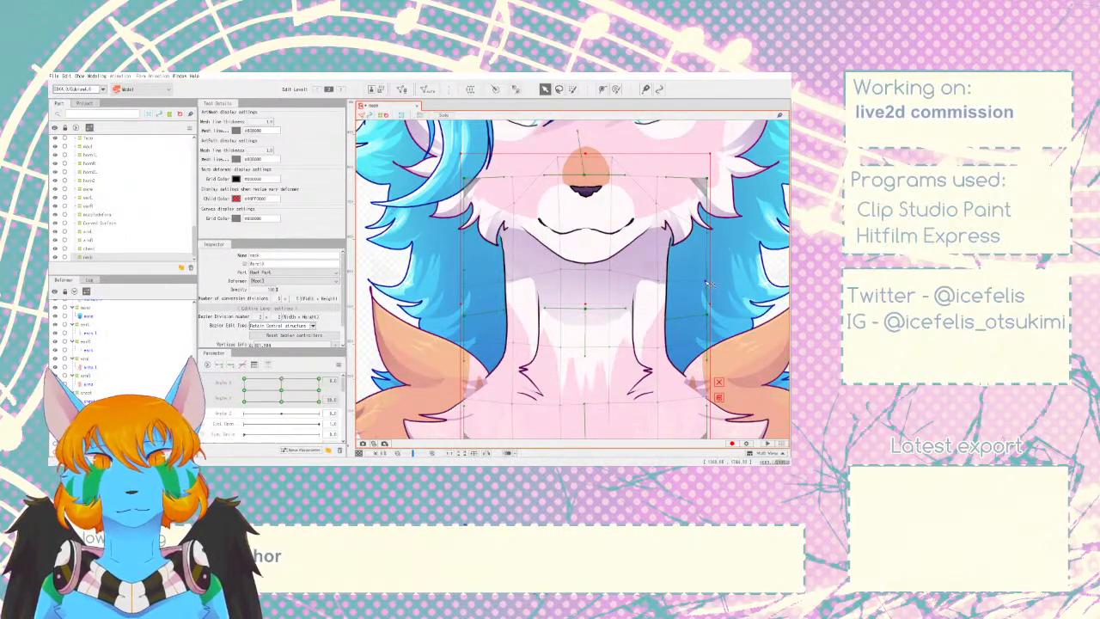
{"action": "scroll", "coordinate": [582, 276], "scroll_direction": "down", "scroll_amount": 4}
{"action": "left_click", "coordinate": [417, 291]}
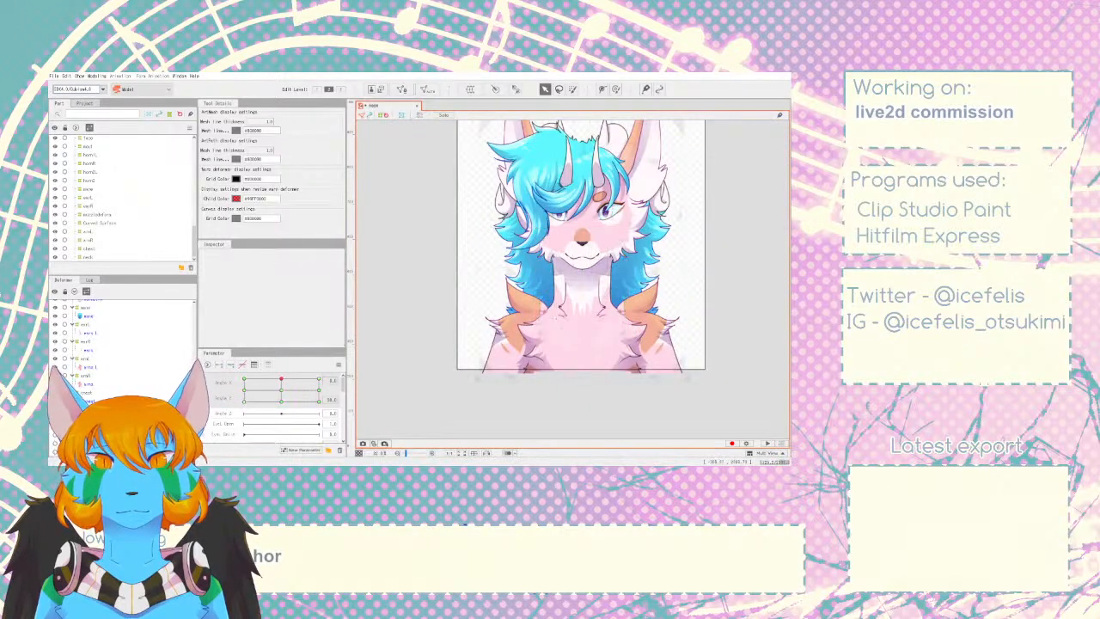
{"action": "mouse_move", "coordinate": [288, 381]}
{"action": "left_mouse_down"}
{"action": "mouse_move", "coordinate": [282, 388]}
{"action": "mouse_move", "coordinate": [285, 376]}
{"action": "left_mouse_up"}
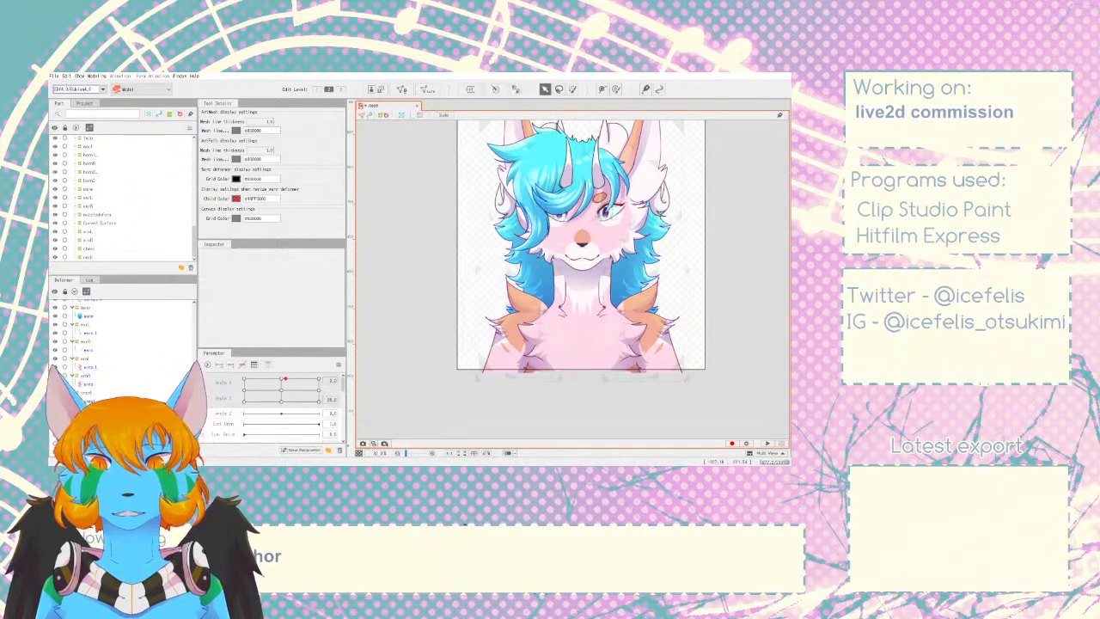
- Pull the chest deformer's upper edge up and outward on both sides of the neck at Angle X 0, Angle Y 30, and test the motion
{"action": "left_click", "coordinate": [89, 257]}
{"action": "left_click", "coordinate": [282, 379]}
{"action": "left_click_drag", "start_coordinate": [281, 382], "coordinate": [285, 377]}
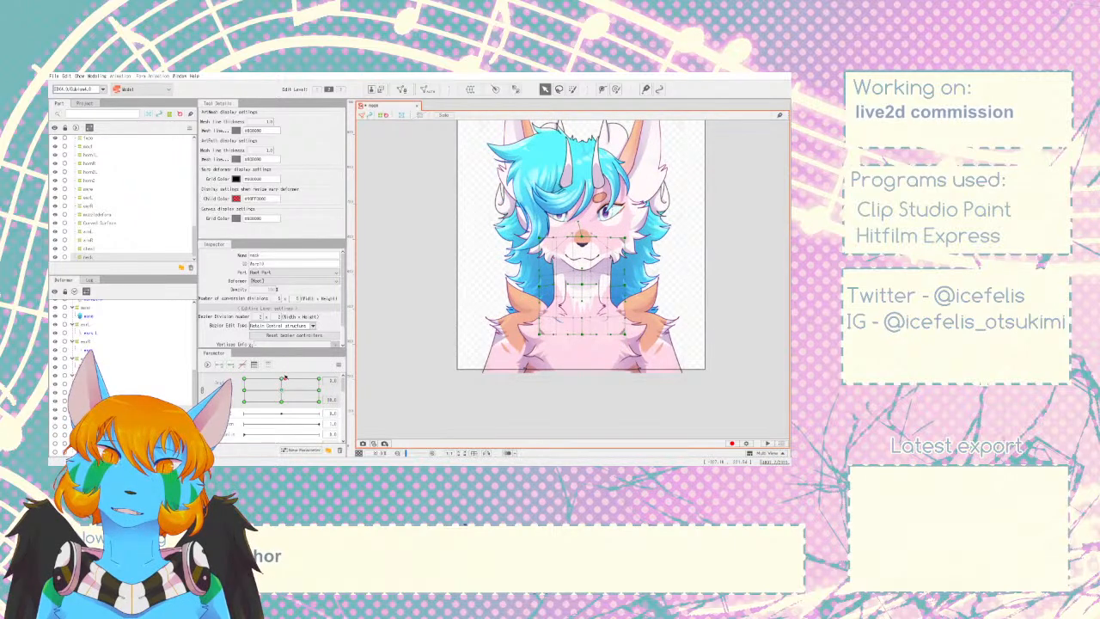
{"action": "scroll", "coordinate": [466, 320], "scroll_direction": "up", "scroll_amount": 4}
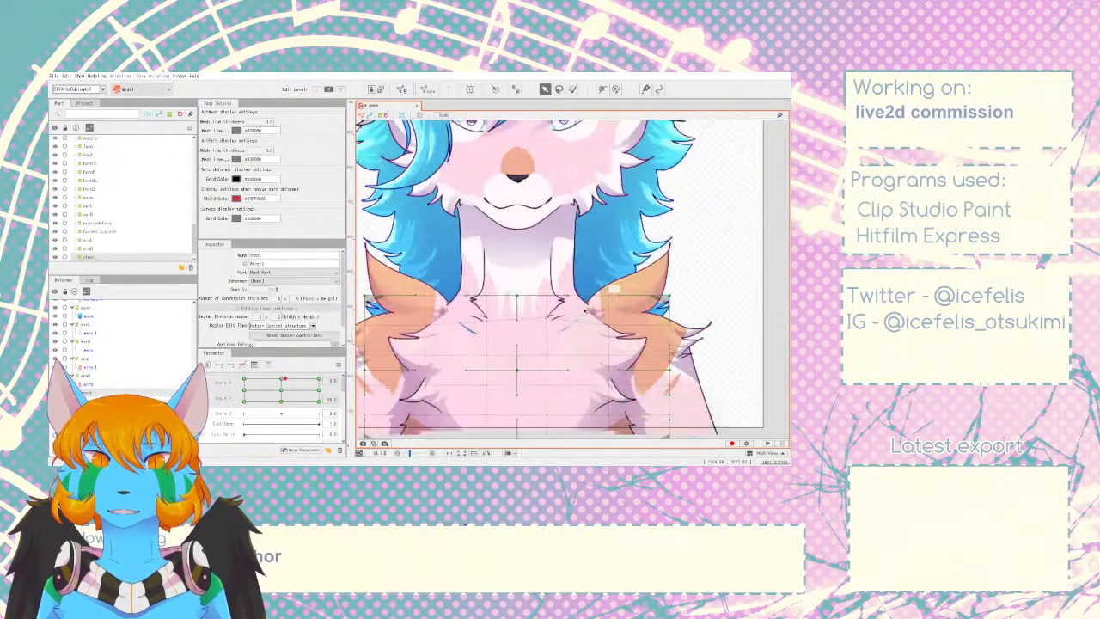
{"action": "left_click", "coordinate": [417, 290]}
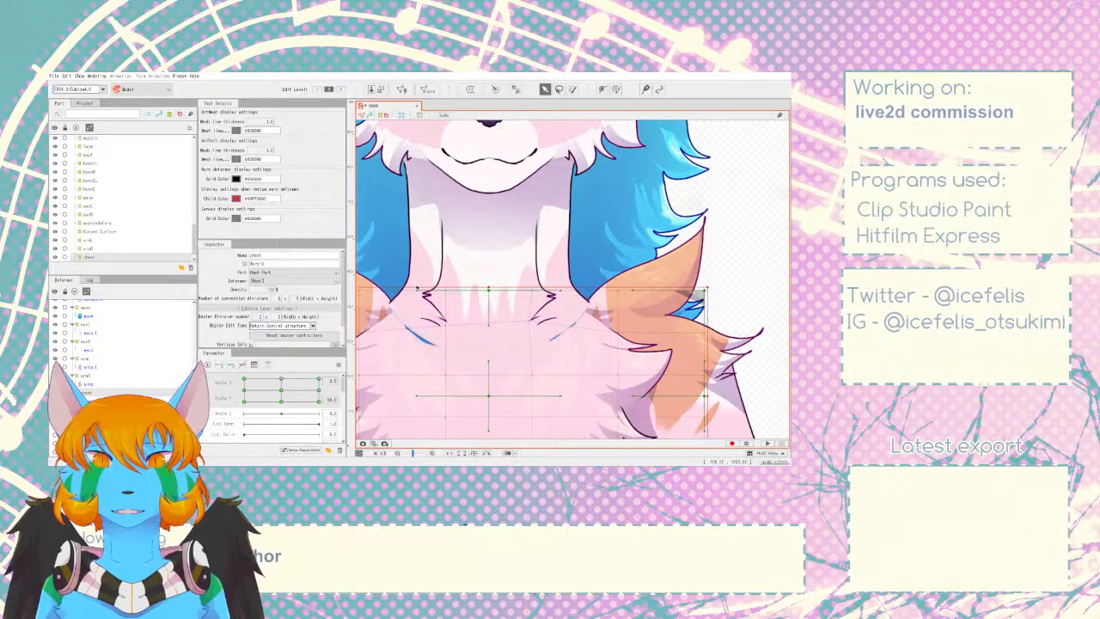
{"action": "mouse_move", "coordinate": [421, 291]}
{"action": "left_mouse_down"}
{"action": "mouse_move", "coordinate": [409, 263]}
{"action": "mouse_move", "coordinate": [412, 276]}
{"action": "left_mouse_up"}
{"action": "left_click_drag", "start_coordinate": [563, 291], "coordinate": [573, 272]}
{"action": "scroll", "coordinate": [548, 284], "scroll_direction": "down", "scroll_amount": 4}
{"action": "left_click", "coordinate": [362, 371]}
{"action": "mouse_move", "coordinate": [281, 379]}
{"action": "left_mouse_down"}
{"action": "mouse_move", "coordinate": [283, 401]}
{"action": "mouse_move", "coordinate": [291, 378]}
{"action": "left_mouse_up"}
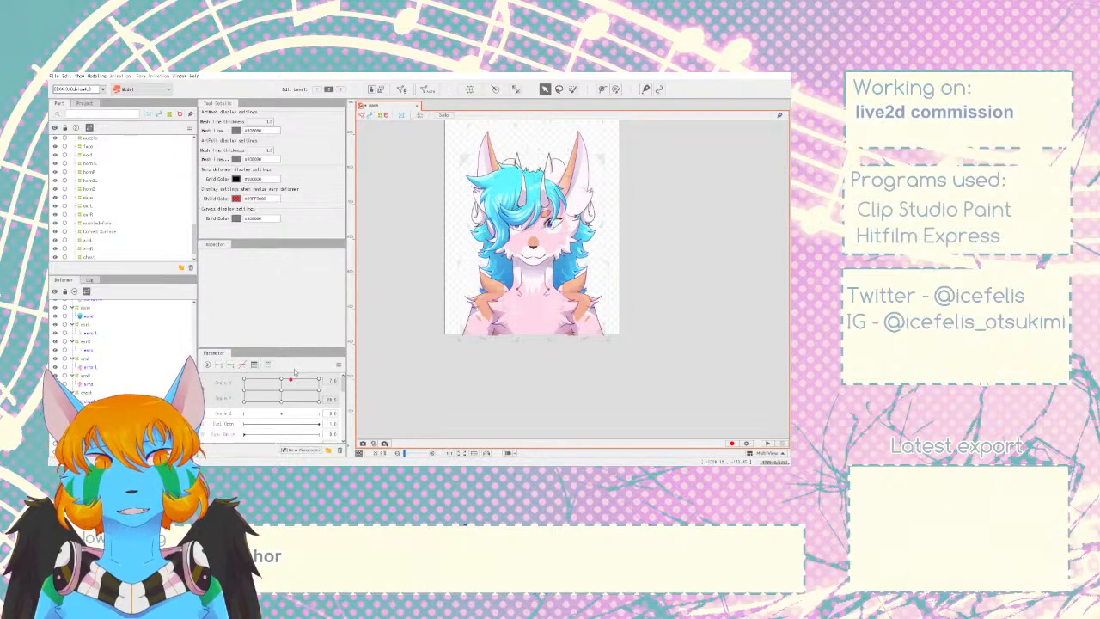
{"action": "mouse_move", "coordinate": [291, 379]}
{"action": "left_mouse_down"}
{"action": "mouse_move", "coordinate": [282, 401]}
{"action": "mouse_move", "coordinate": [281, 379]}
{"action": "left_mouse_up"}
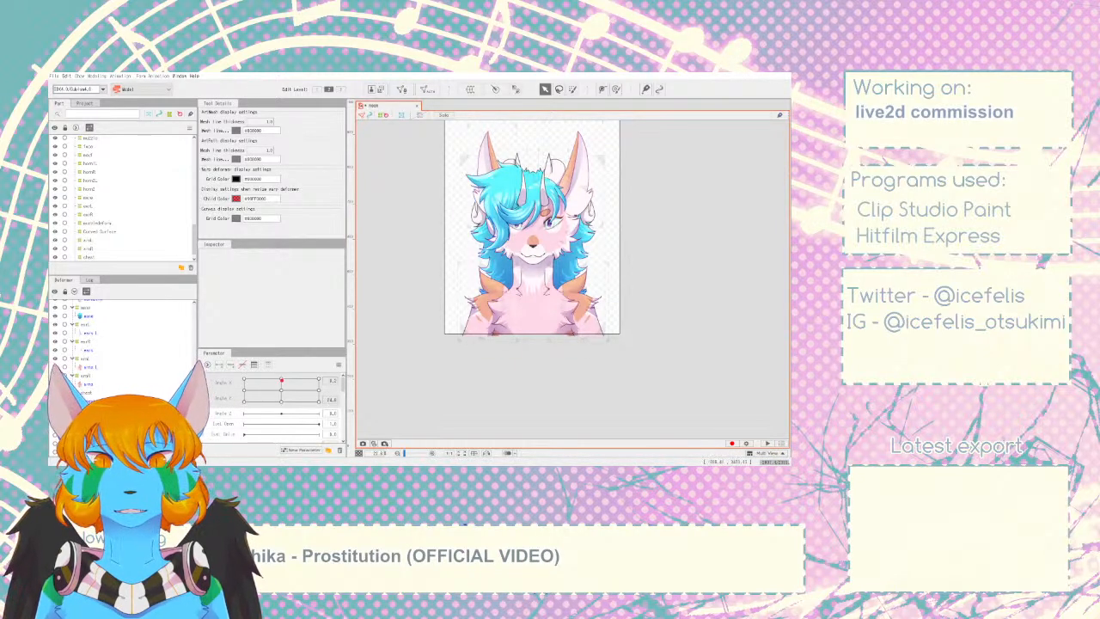
- Select all of the model's parts and synthesize the corner shapes for Angle X and Angle Y
{"action": "left_click_drag", "start_coordinate": [280, 379], "coordinate": [286, 405]}
{"action": "scroll", "coordinate": [79, 325], "scroll_direction": "up", "scroll_amount": 5}
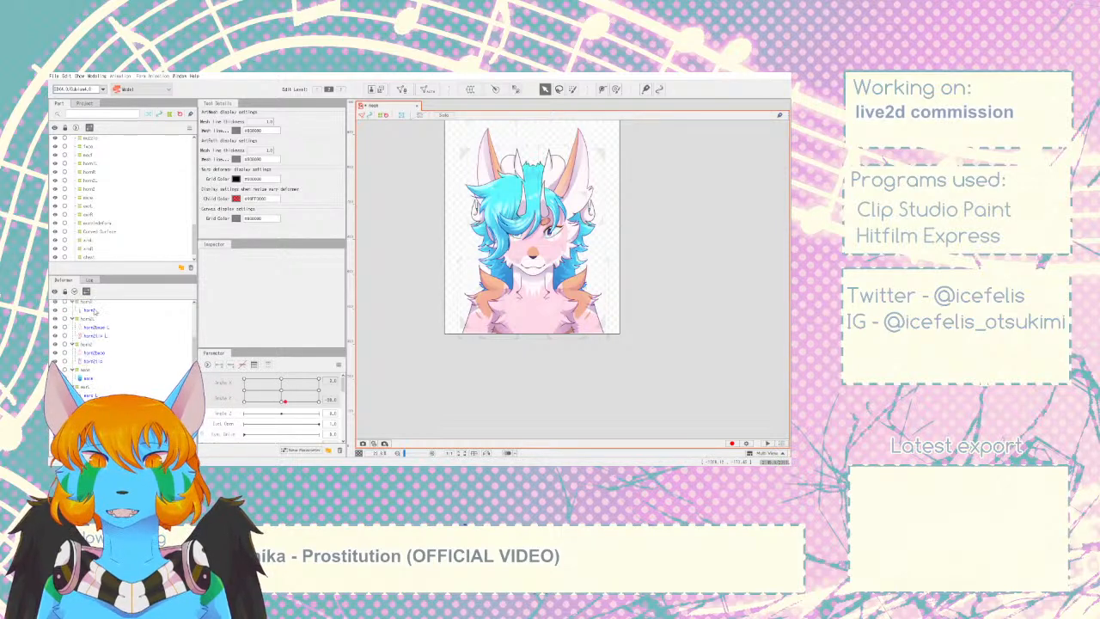
{"action": "left_click", "coordinate": [86, 304]}
{"action": "left_click", "coordinate": [338, 364]}
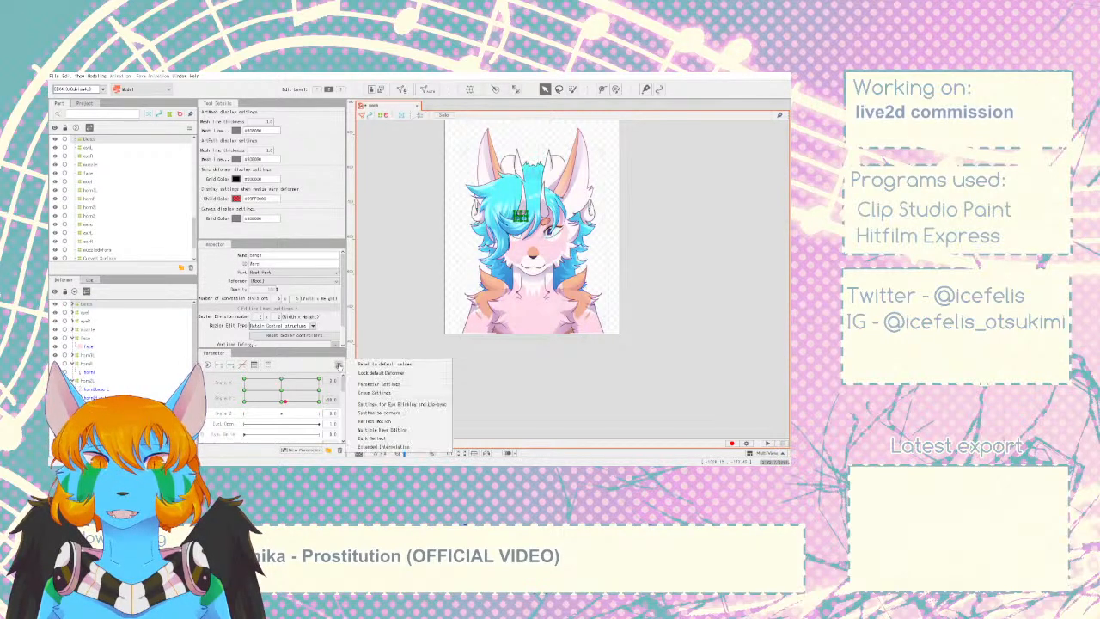
{"action": "left_click", "coordinate": [379, 412]}
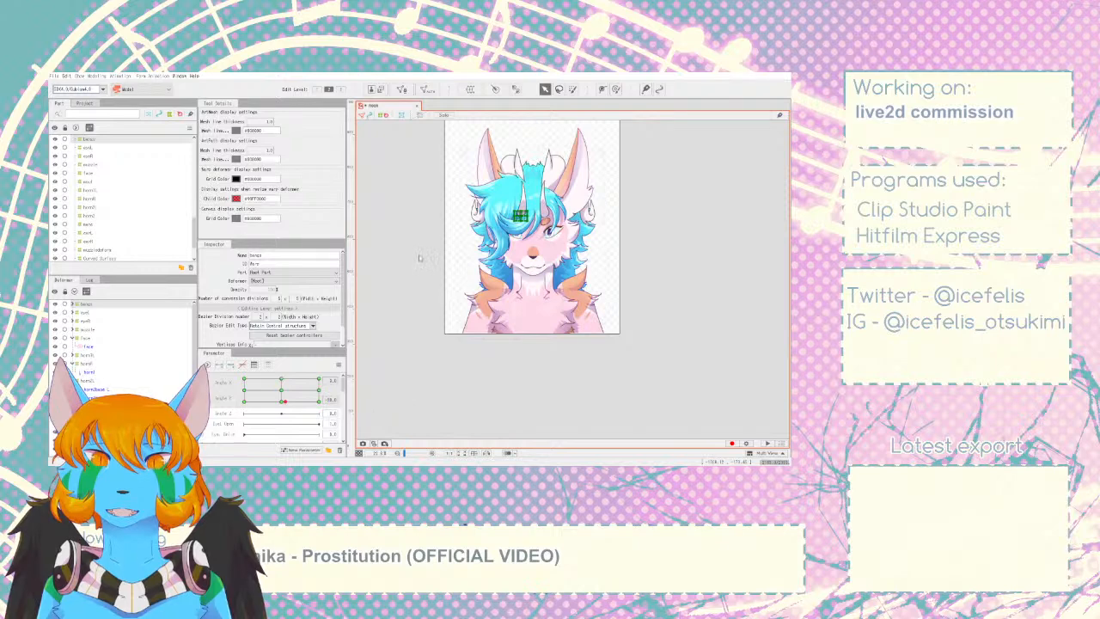
{"action": "key", "text": "ctrl+a"}
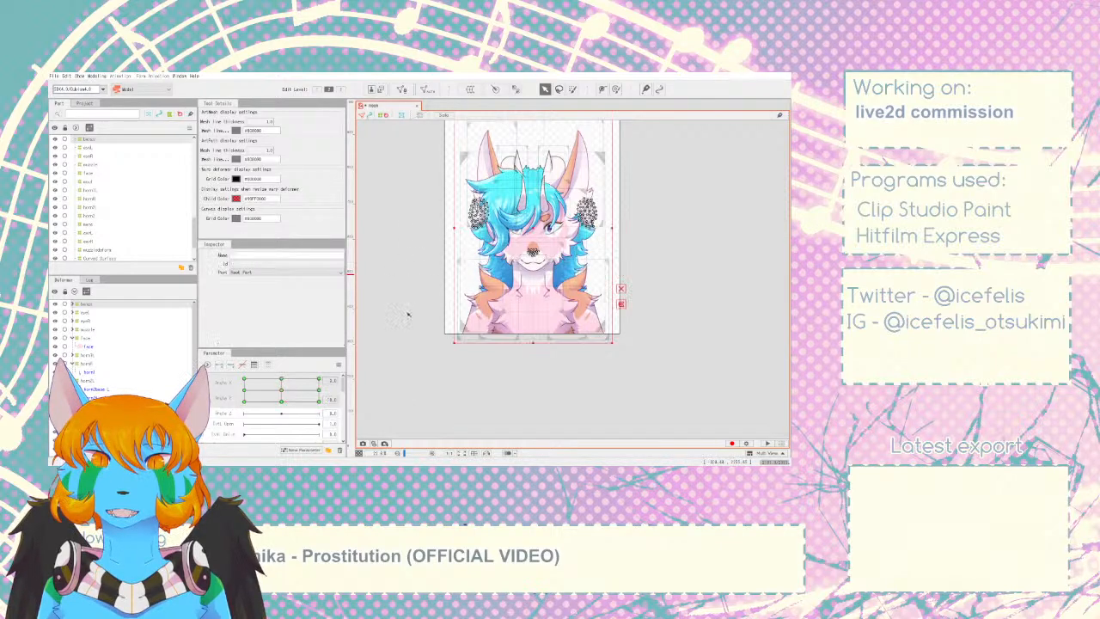
- Play the model through random poses and inspect the combined head turn and tilt from close up and afar
{"action": "left_click", "coordinate": [401, 280]}
{"action": "left_click_drag", "start_coordinate": [285, 400], "coordinate": [273, 379]}
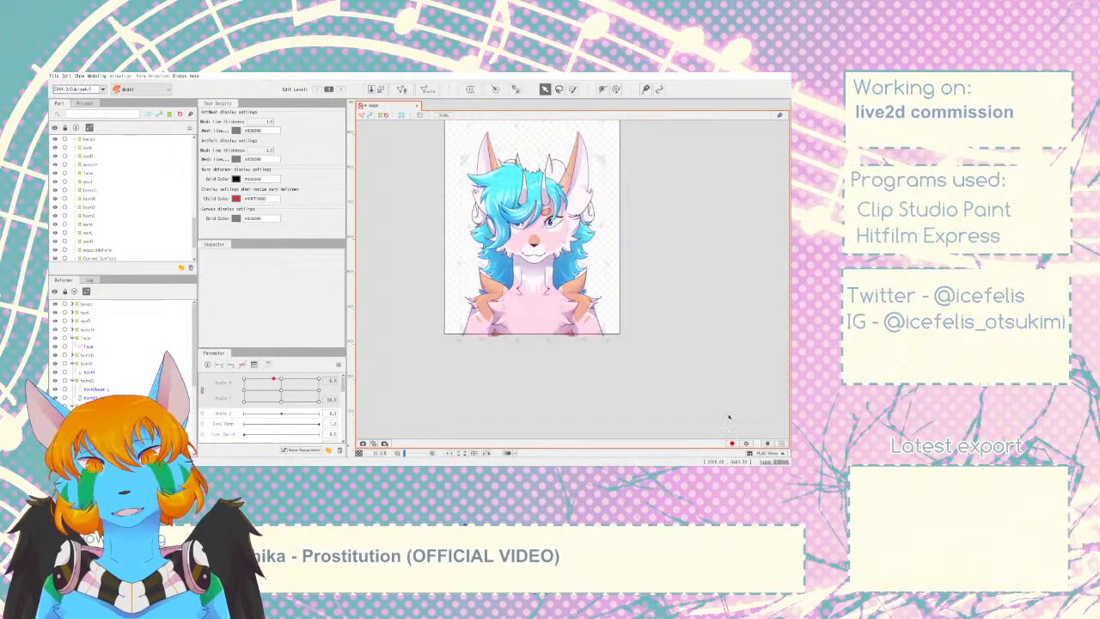
{"action": "scroll", "coordinate": [590, 271], "scroll_direction": "down", "scroll_amount": 5}
{"action": "scroll", "coordinate": [558, 279], "scroll_direction": "up", "scroll_amount": 7}
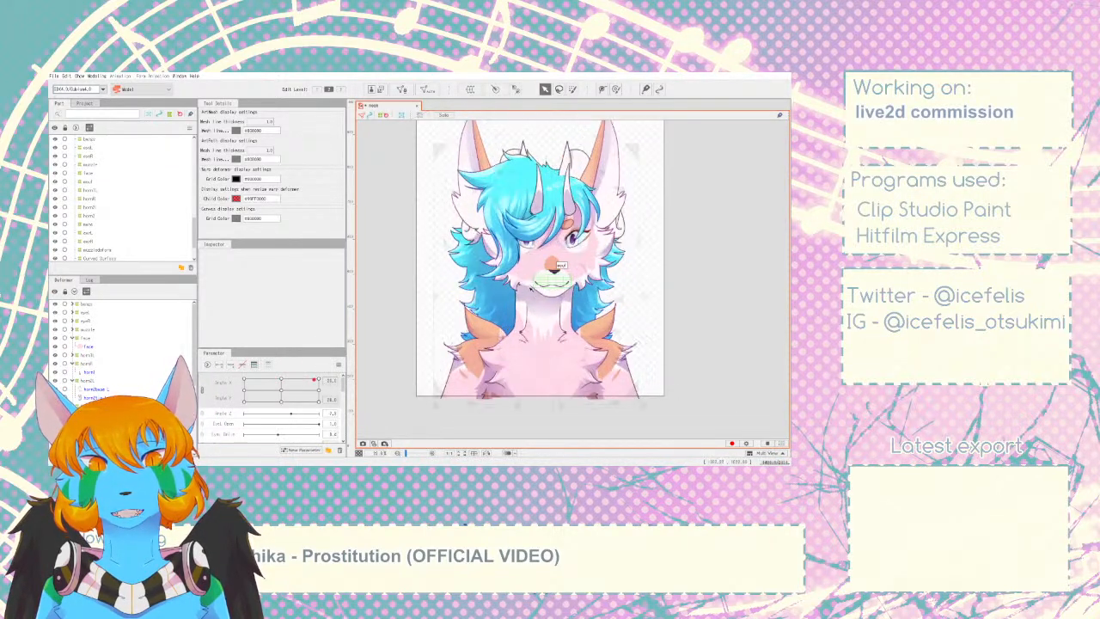
{"action": "scroll", "coordinate": [485, 153], "scroll_direction": "down", "scroll_amount": 3}
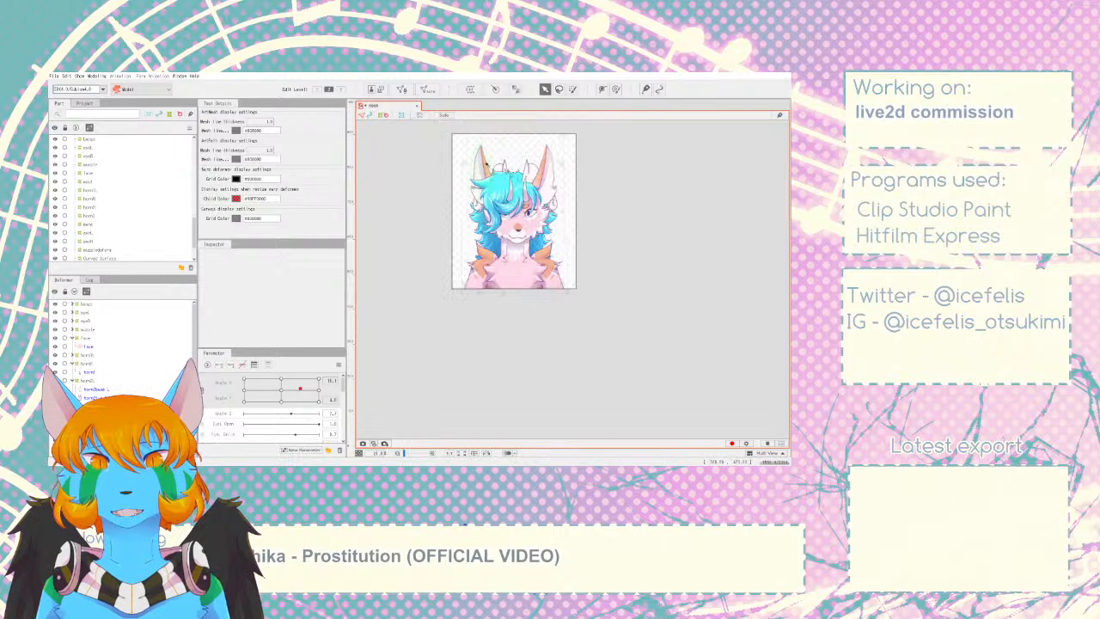
- Select the earR deformer and shift it slightly down at the Angle X -30, Angle Y 0 key
{"action": "scroll", "coordinate": [486, 153], "scroll_direction": "up", "scroll_amount": 2}
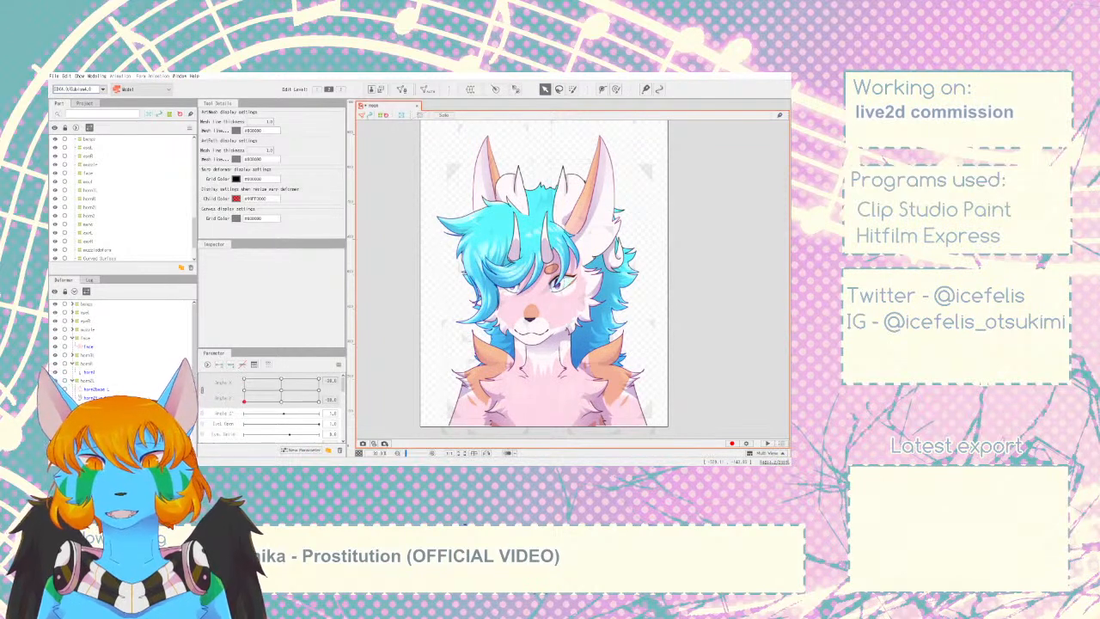
{"action": "scroll", "coordinate": [77, 375], "scroll_direction": "down", "scroll_amount": 3}
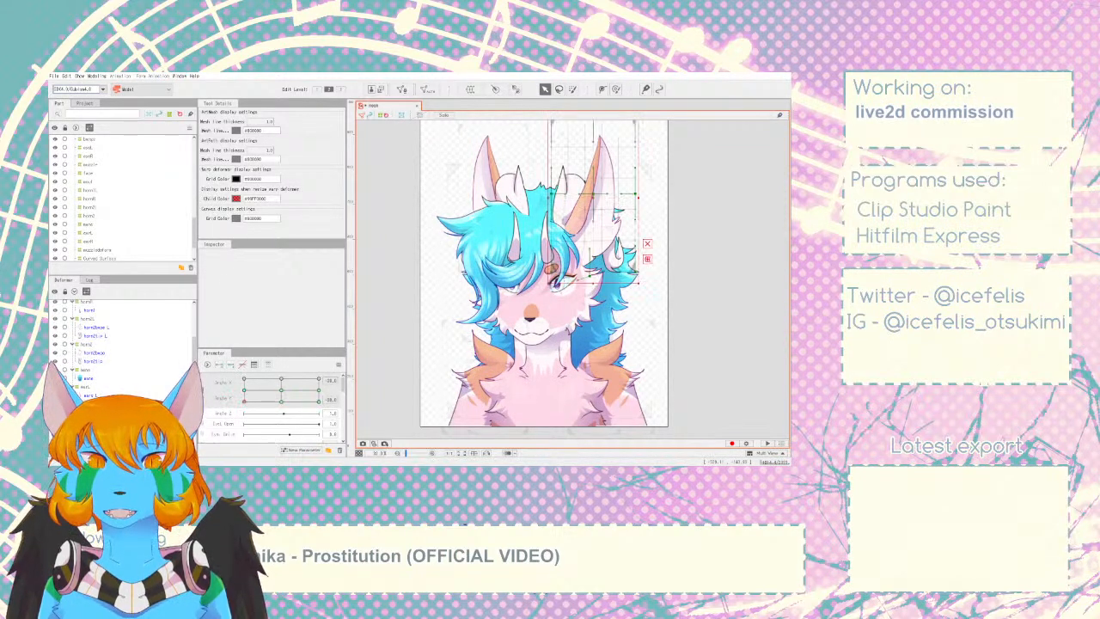
{"action": "left_click", "coordinate": [86, 404]}
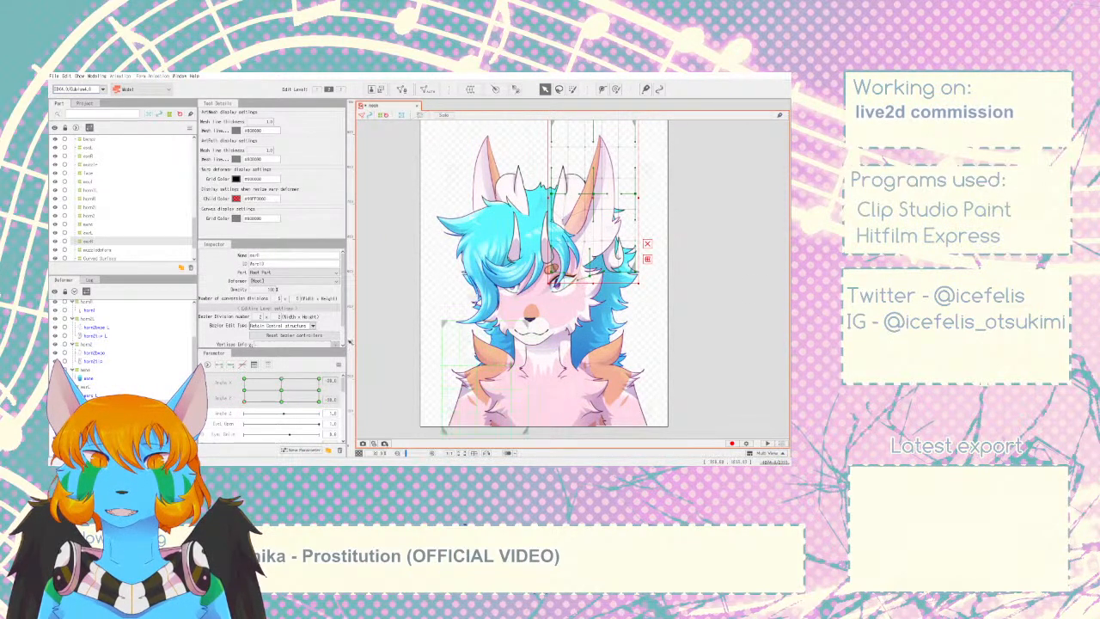
{"action": "left_click", "coordinate": [243, 391]}
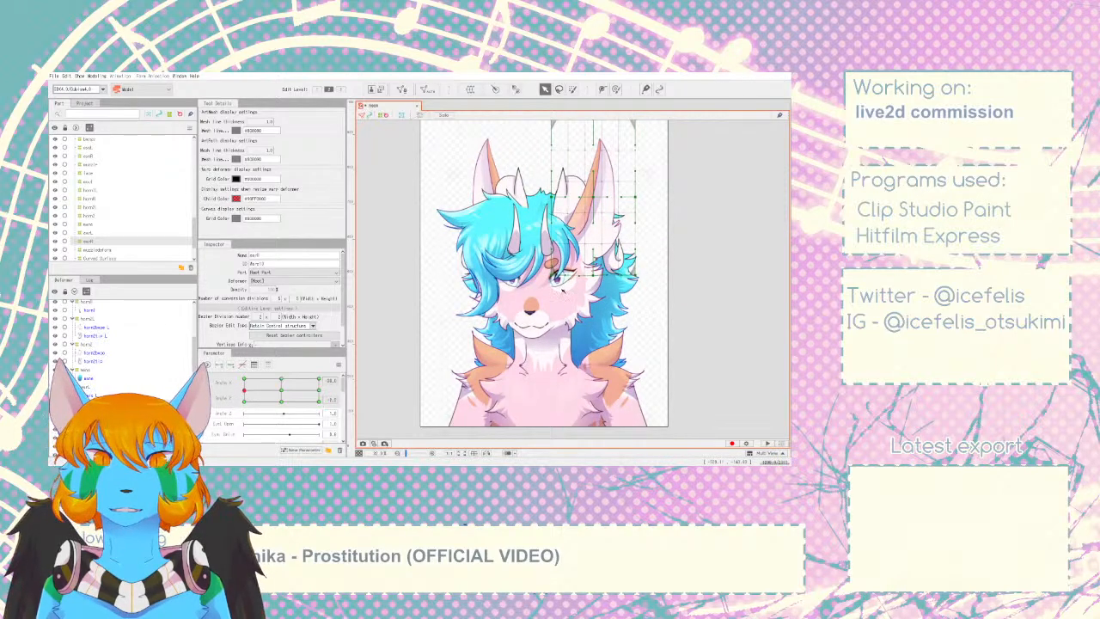
{"action": "left_click", "coordinate": [581, 277]}
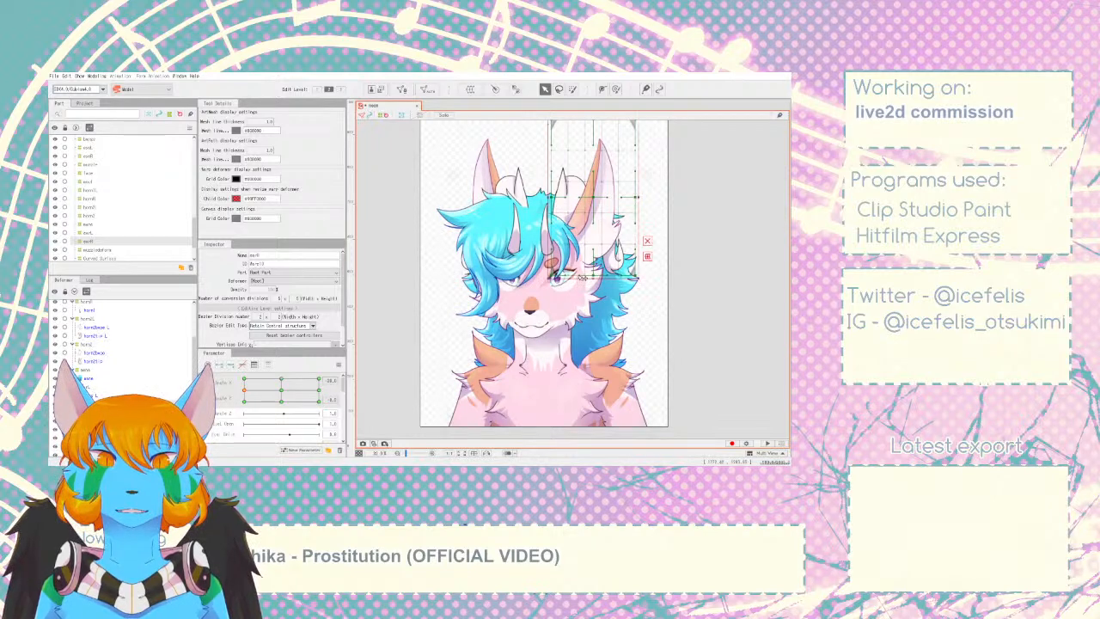
{"action": "left_click_drag", "start_coordinate": [579, 288], "coordinate": [580, 290]}
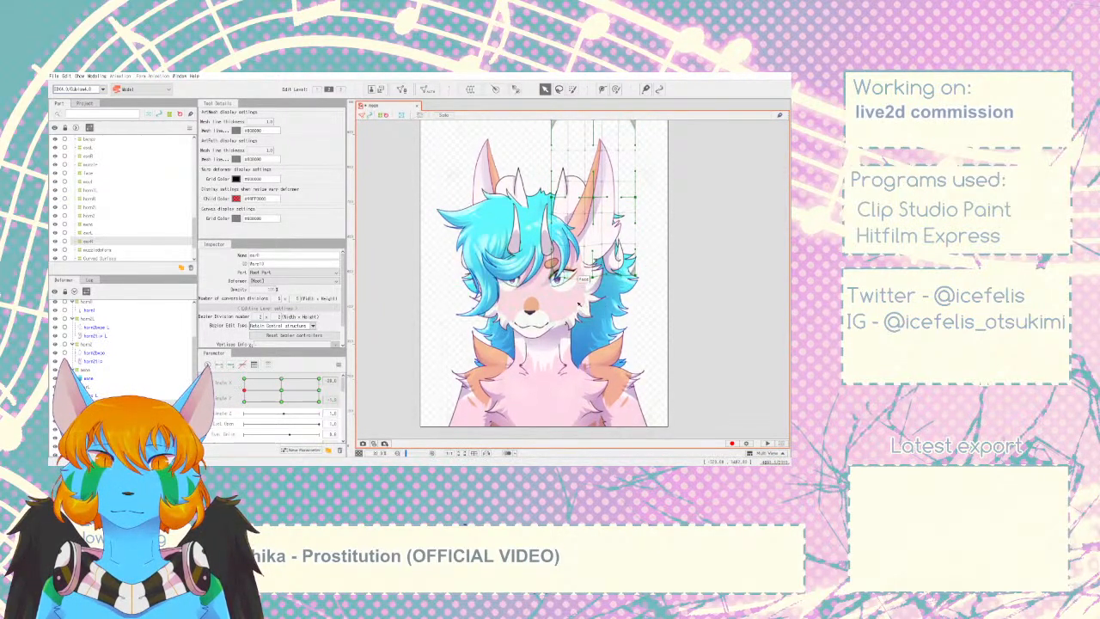
{"action": "left_click_drag", "start_coordinate": [581, 286], "coordinate": [584, 284]}
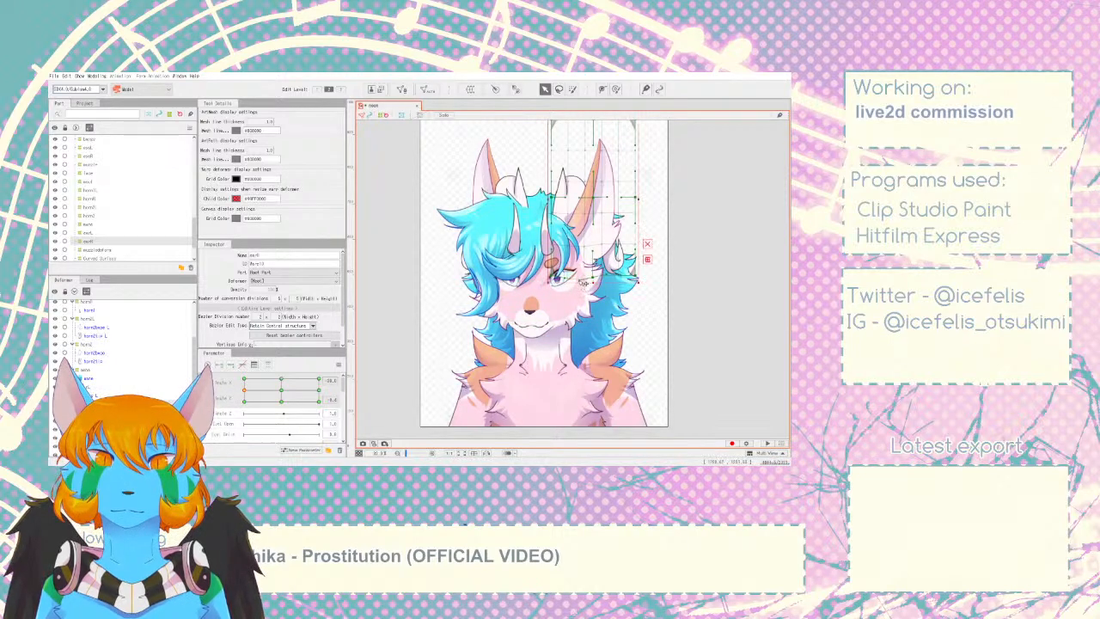
- Nudge the earR deformer slightly down at Angle X -30, Angle Y -30, and check the ears against the whole head
{"action": "mouse_move", "coordinate": [244, 390]}
{"action": "left_mouse_down"}
{"action": "mouse_move", "coordinate": [257, 390]}
{"action": "mouse_move", "coordinate": [238, 391]}
{"action": "mouse_move", "coordinate": [239, 380]}
{"action": "mouse_move", "coordinate": [239, 402]}
{"action": "left_mouse_up"}
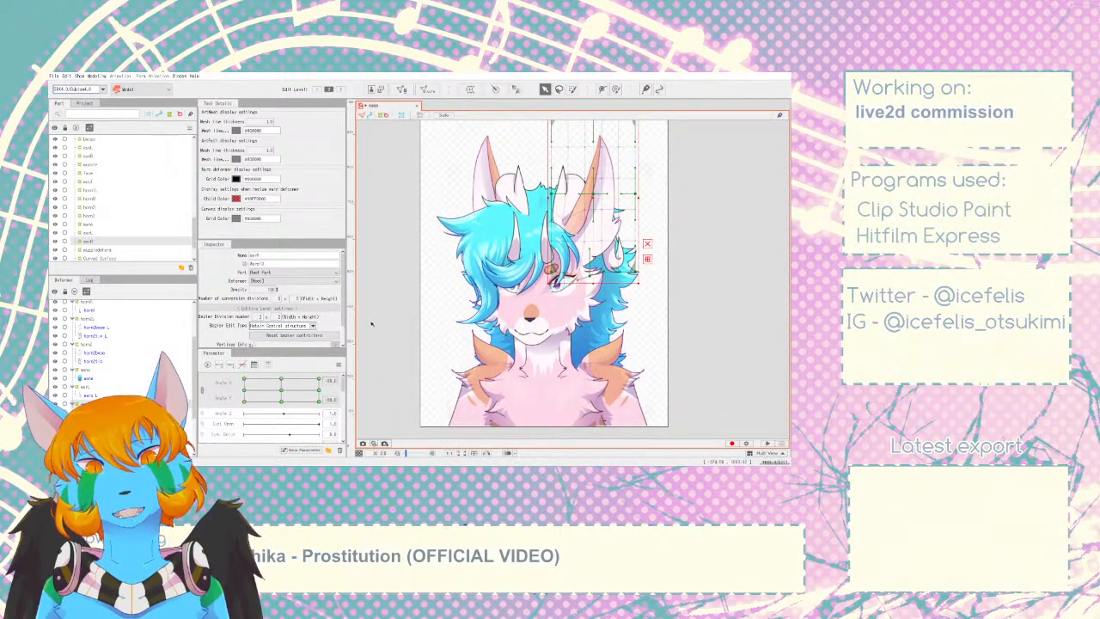
{"action": "key", "text": "Down"}
{"action": "key", "text": "Down"}
{"action": "key", "text": "Down"}
{"action": "key", "text": "Down"}
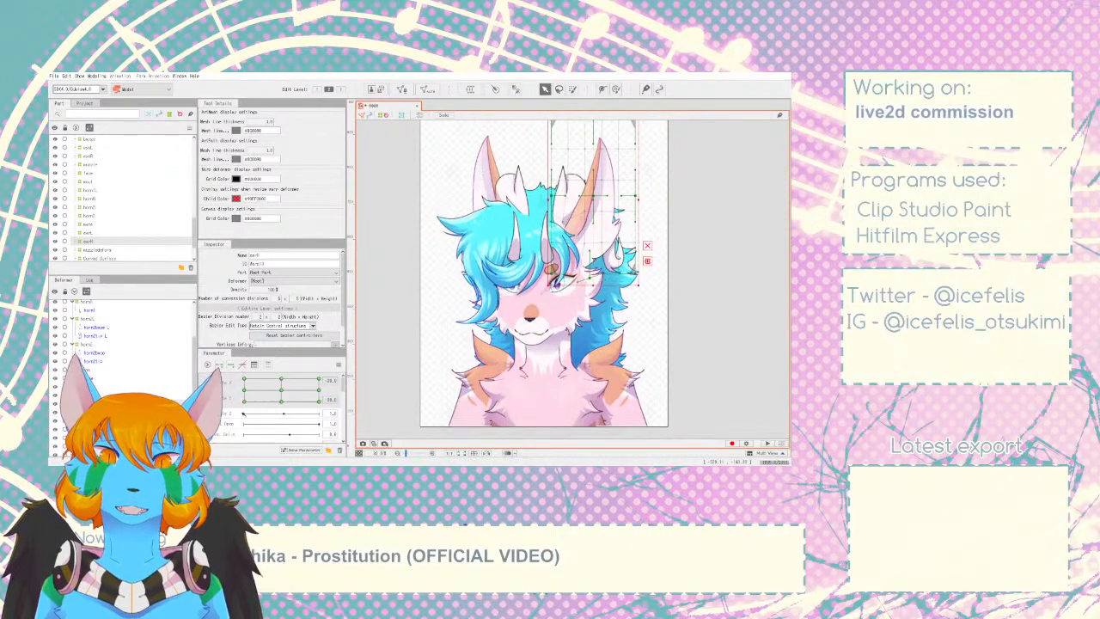
{"action": "left_click", "coordinate": [89, 232]}
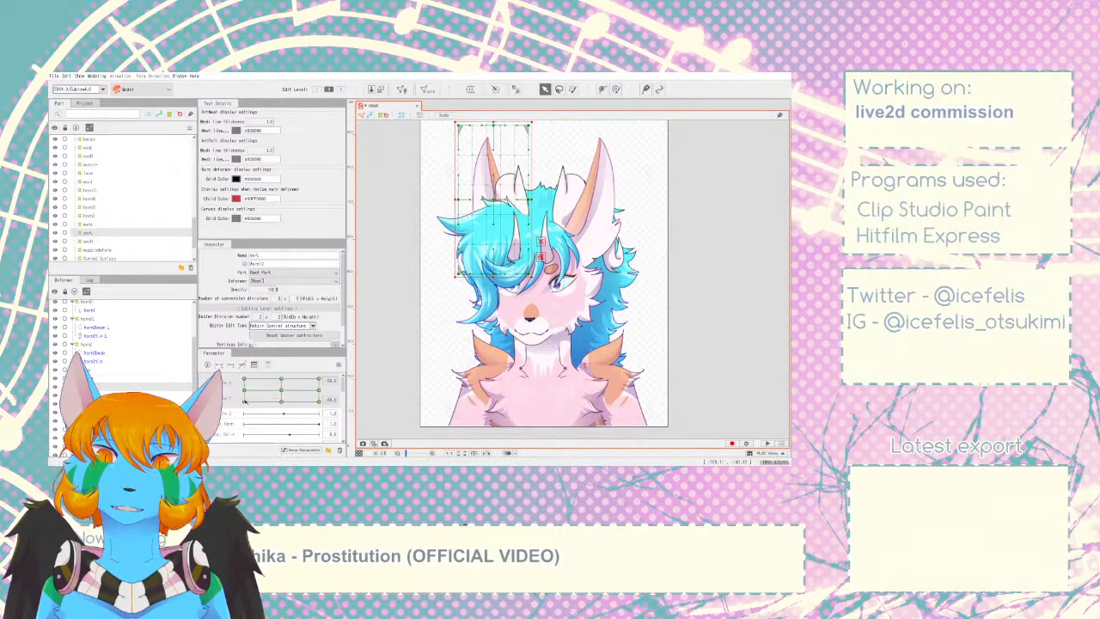
{"action": "left_click", "coordinate": [425, 337]}
{"action": "scroll", "coordinate": [424, 341], "scroll_direction": "down", "scroll_amount": 2}
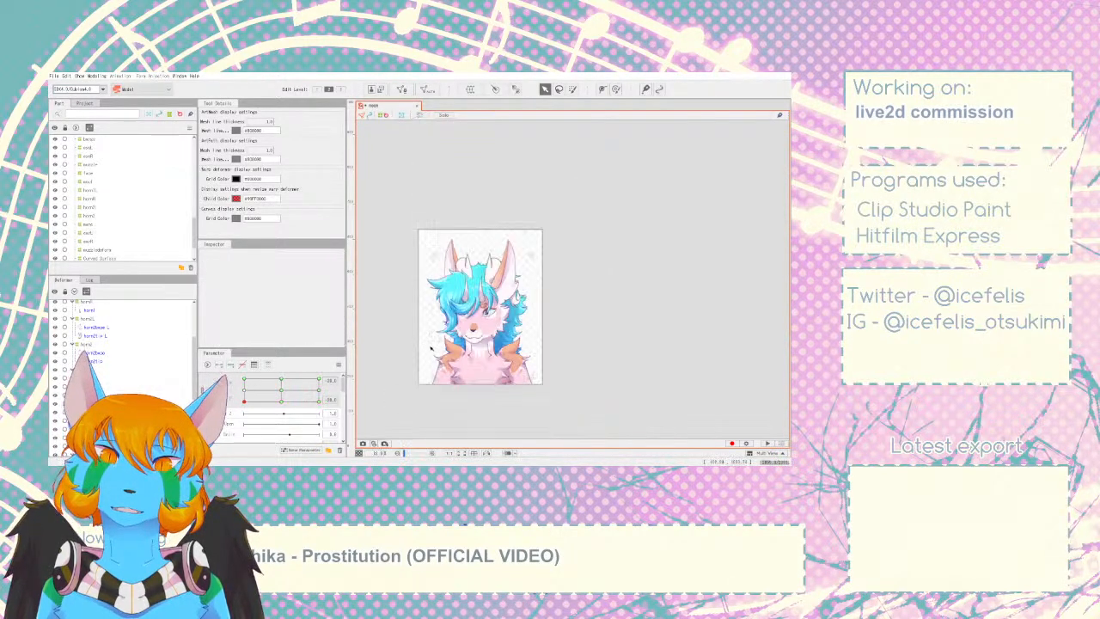
- Examine the head pose and ears at both Angle X extremes with Angle Y at its minimum
{"action": "scroll", "coordinate": [434, 354], "scroll_direction": "up", "scroll_amount": 3}
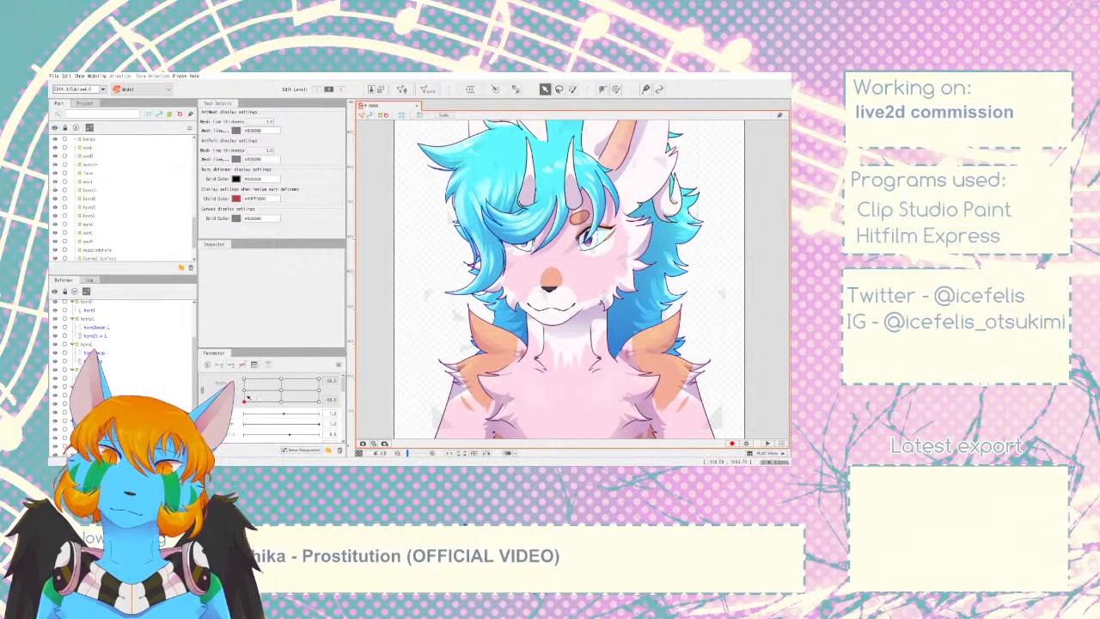
{"action": "mouse_move", "coordinate": [243, 403]}
{"action": "left_mouse_down"}
{"action": "mouse_move", "coordinate": [245, 380]}
{"action": "mouse_move", "coordinate": [241, 404]}
{"action": "left_mouse_up"}
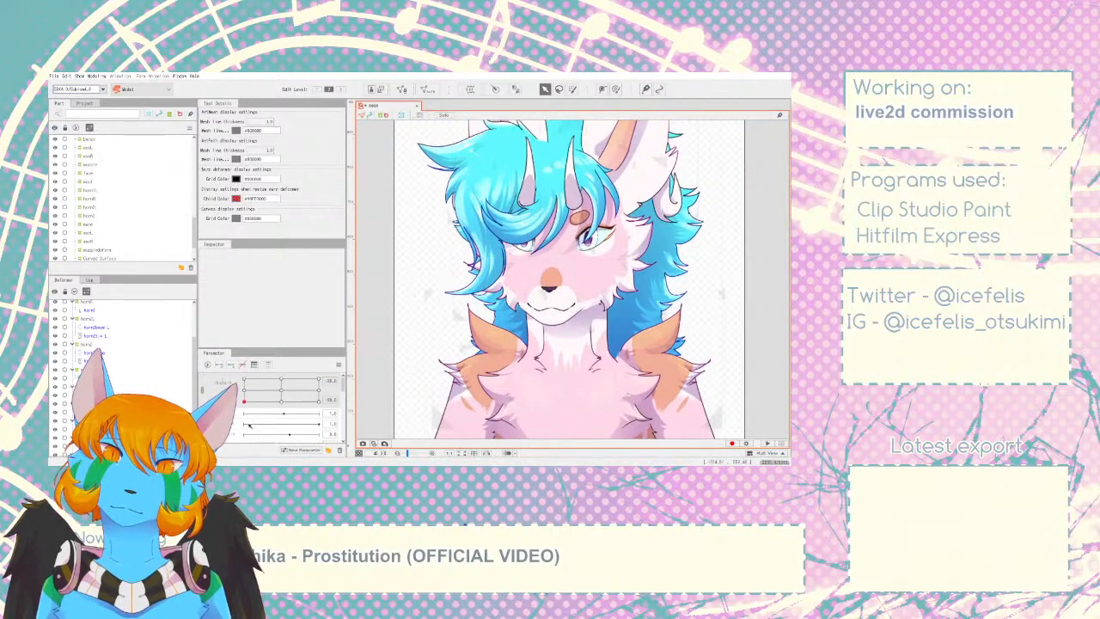
{"action": "left_click", "coordinate": [90, 387]}
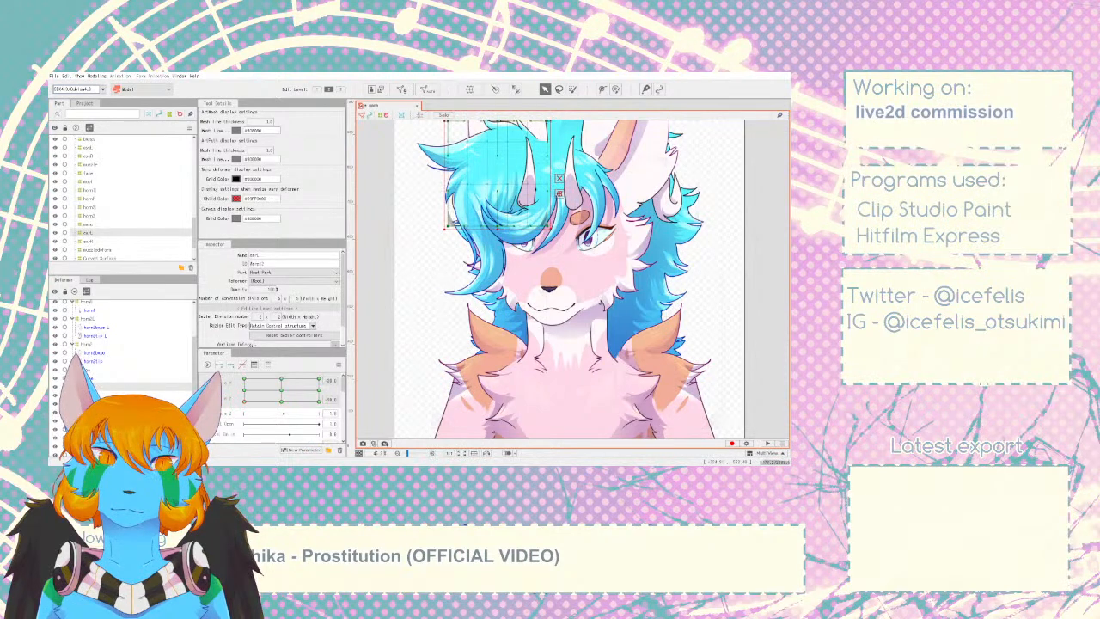
{"action": "left_click", "coordinate": [359, 262]}
{"action": "scroll", "coordinate": [438, 134], "scroll_direction": "down", "scroll_amount": 5}
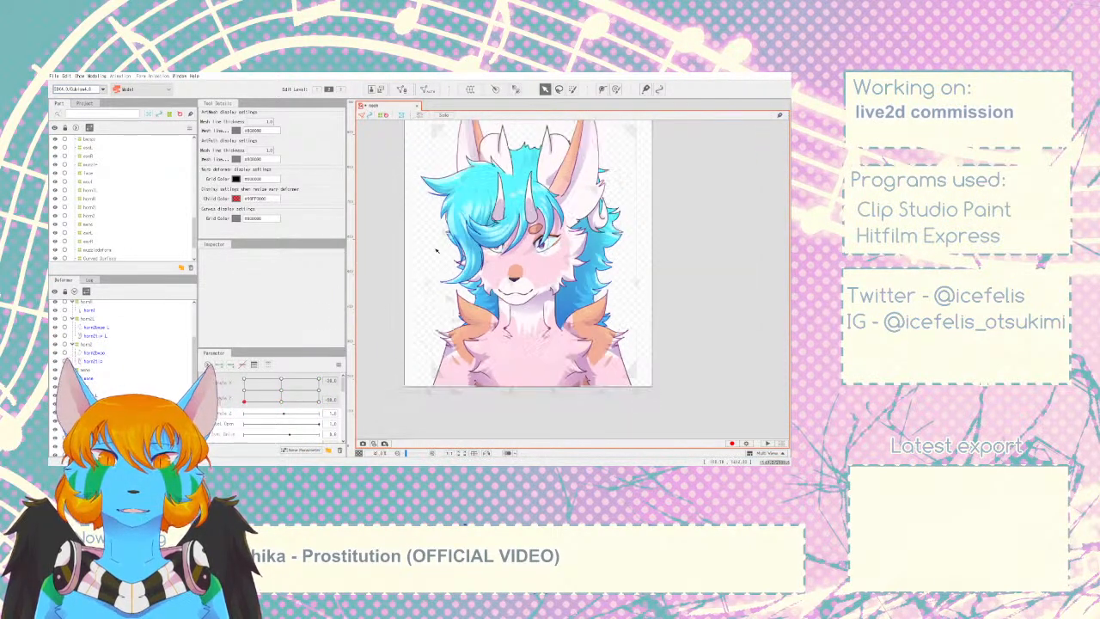
{"action": "scroll", "coordinate": [447, 155], "scroll_direction": "up", "scroll_amount": 3}
{"action": "scroll", "coordinate": [476, 187], "scroll_direction": "down", "scroll_amount": 3}
{"action": "scroll", "coordinate": [476, 186], "scroll_direction": "up", "scroll_amount": 4}
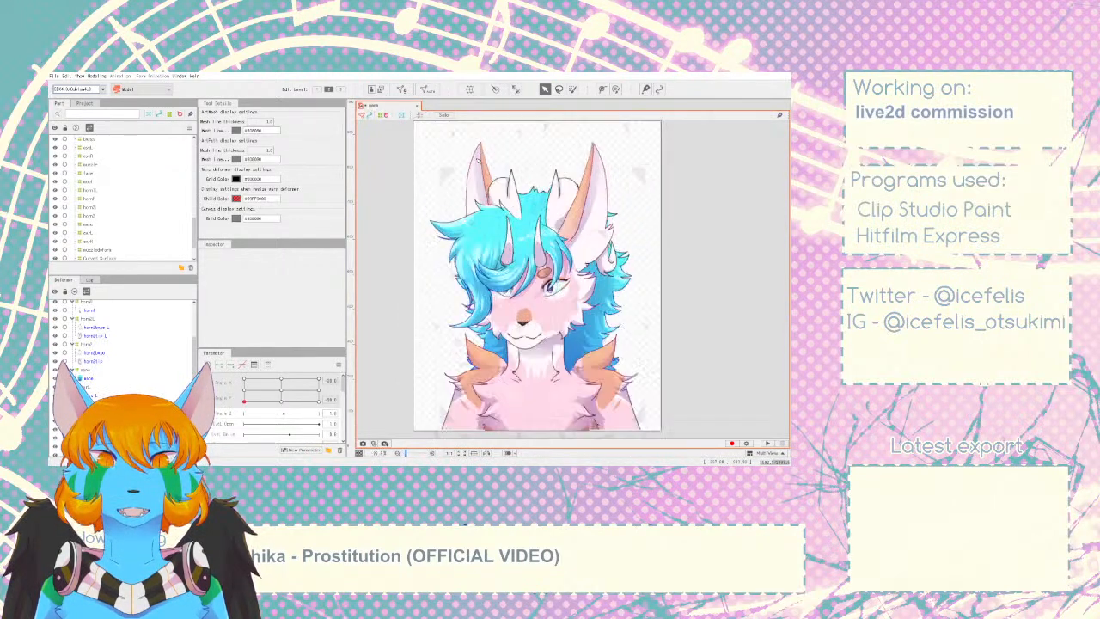
{"action": "left_click_drag", "start_coordinate": [246, 399], "coordinate": [314, 426]}
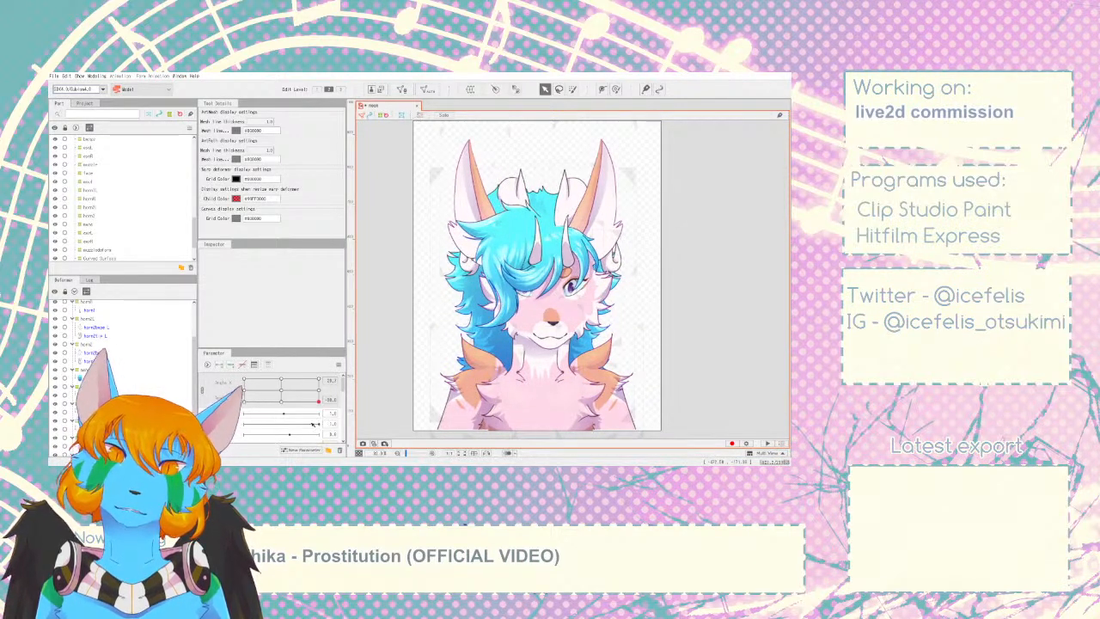
- Nudge the earL deformer slightly down at the Angle X 0, Angle Y -30 key
{"action": "left_click", "coordinate": [88, 241]}
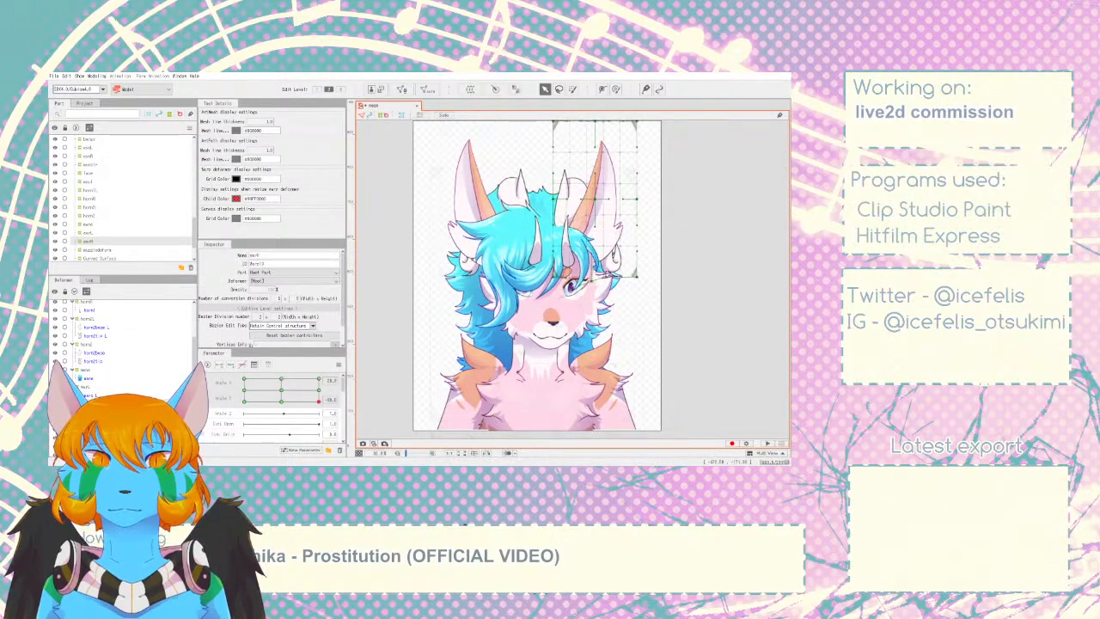
{"action": "left_click", "coordinate": [89, 232]}
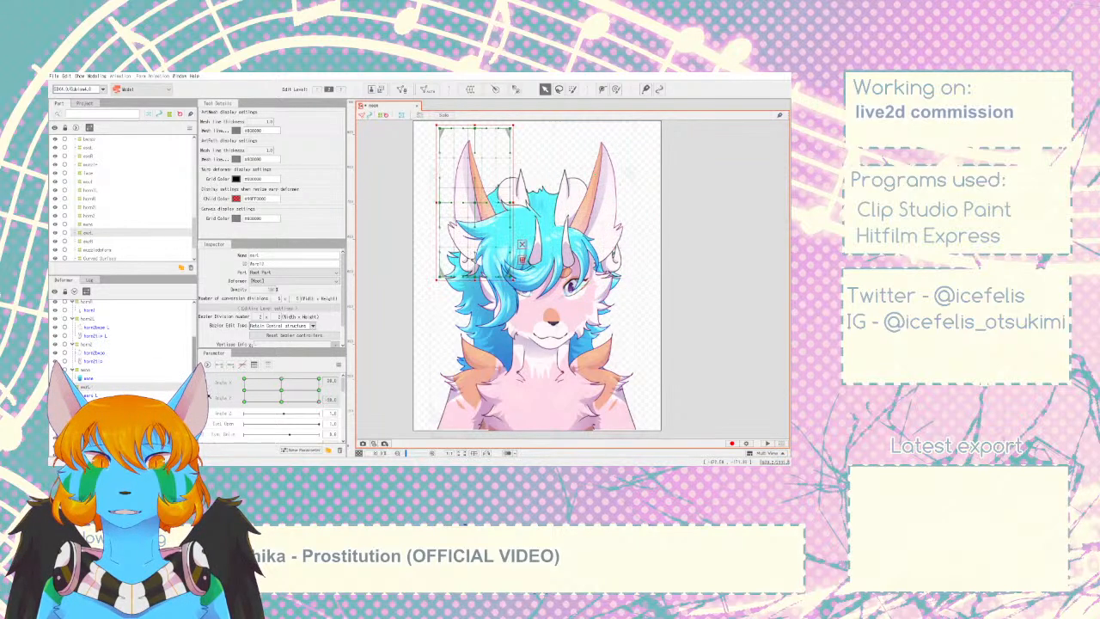
{"action": "left_click", "coordinate": [282, 402]}
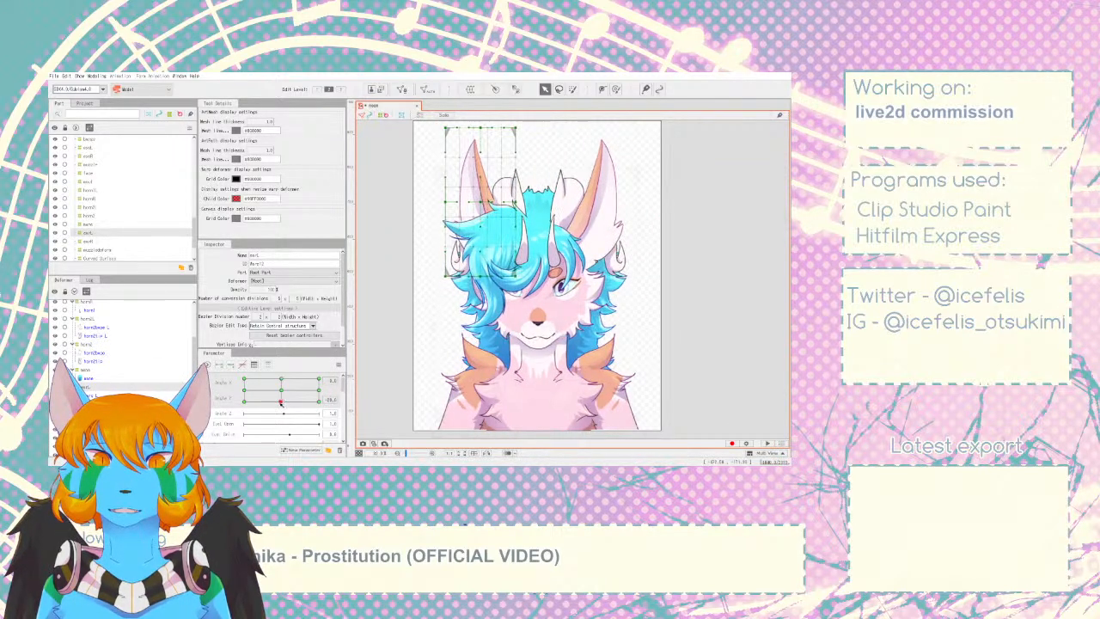
{"action": "key", "text": "Down"}
{"action": "key", "text": "Down"}
{"action": "key", "text": "Down"}
{"action": "key", "text": "Down"}
{"action": "key", "text": "Down"}
{"action": "key", "text": "Down"}
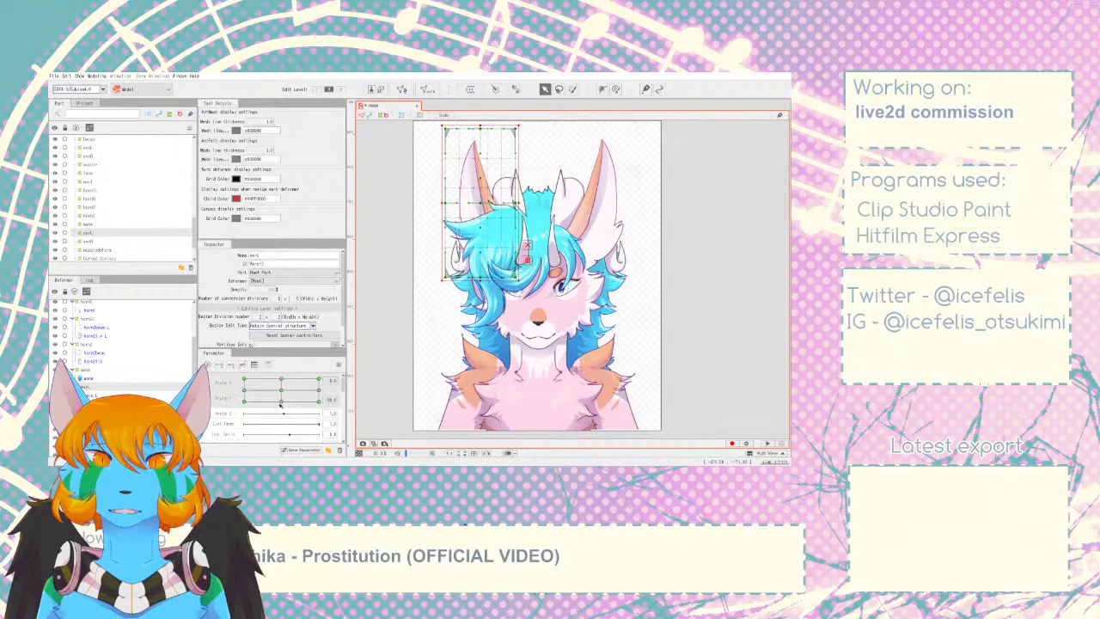
- Nudge the earR deformer slightly down at the Angle X 0, Angle Y -30 key and preview the head turning
{"action": "left_click", "coordinate": [103, 403]}
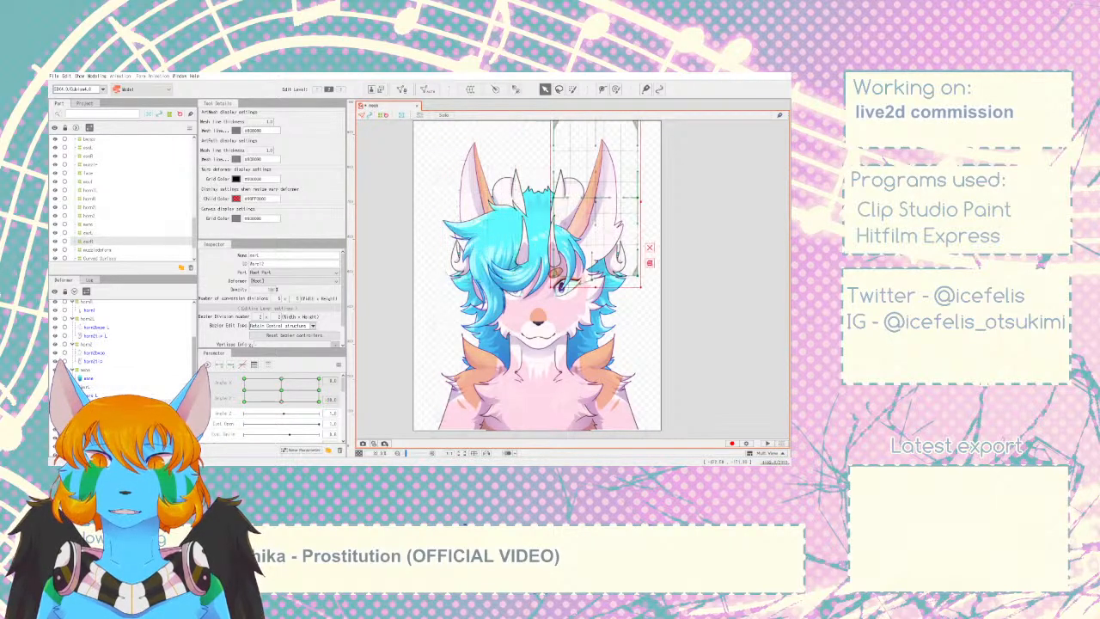
{"action": "key", "text": "Down"}
{"action": "key", "text": "Down"}
{"action": "key", "text": "Down"}
{"action": "key", "text": "Down"}
{"action": "key", "text": "Down"}
{"action": "key", "text": "Down"}
{"action": "left_click_drag", "start_coordinate": [282, 402], "coordinate": [342, 391]}
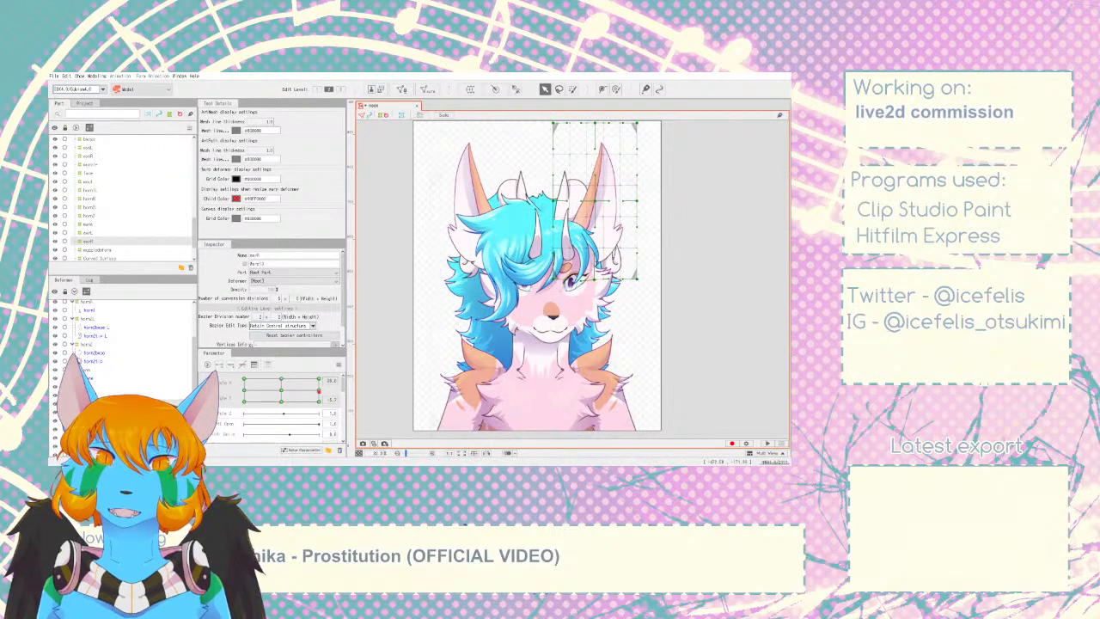
- Examine the face deformer at Angle X 30, Angle Y 0 and check how the face follows the head turn
{"action": "scroll", "coordinate": [122, 339], "scroll_direction": "up", "scroll_amount": 3}
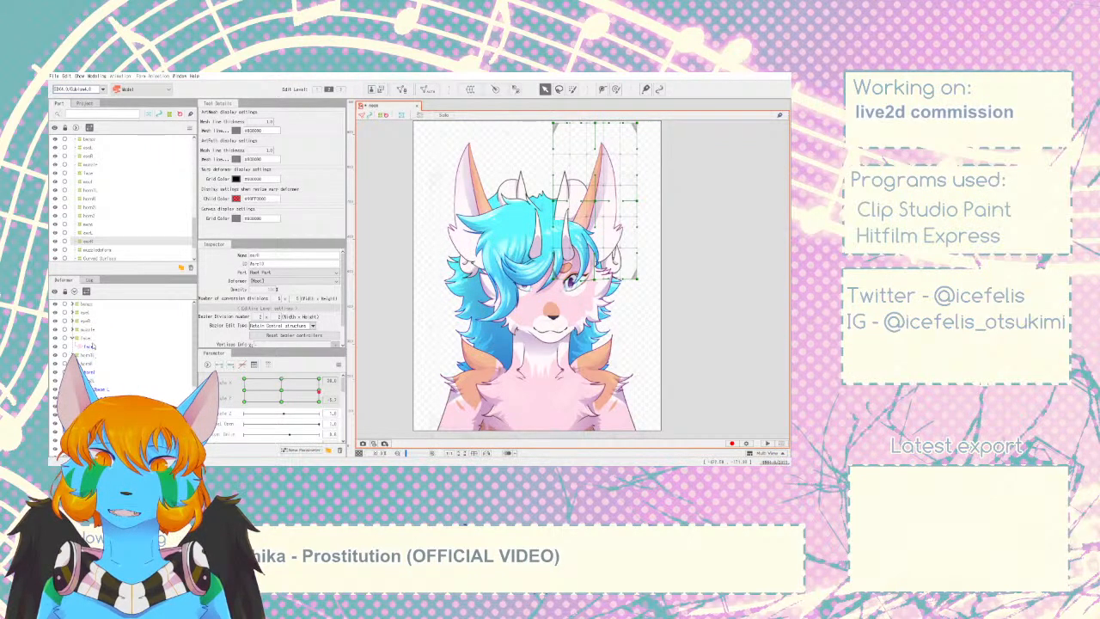
{"action": "left_click", "coordinate": [89, 346]}
{"action": "scroll", "coordinate": [567, 299], "scroll_direction": "up", "scroll_amount": 3}
{"action": "left_click", "coordinate": [553, 296]}
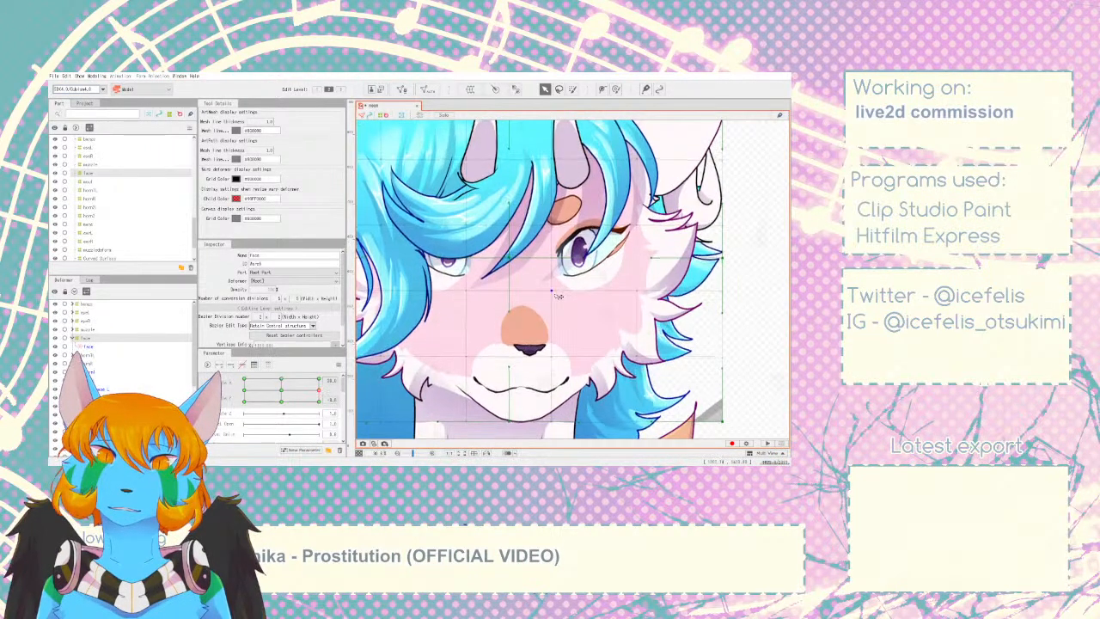
{"action": "scroll", "coordinate": [566, 290], "scroll_direction": "down", "scroll_amount": 5}
{"action": "left_click", "coordinate": [651, 302]}
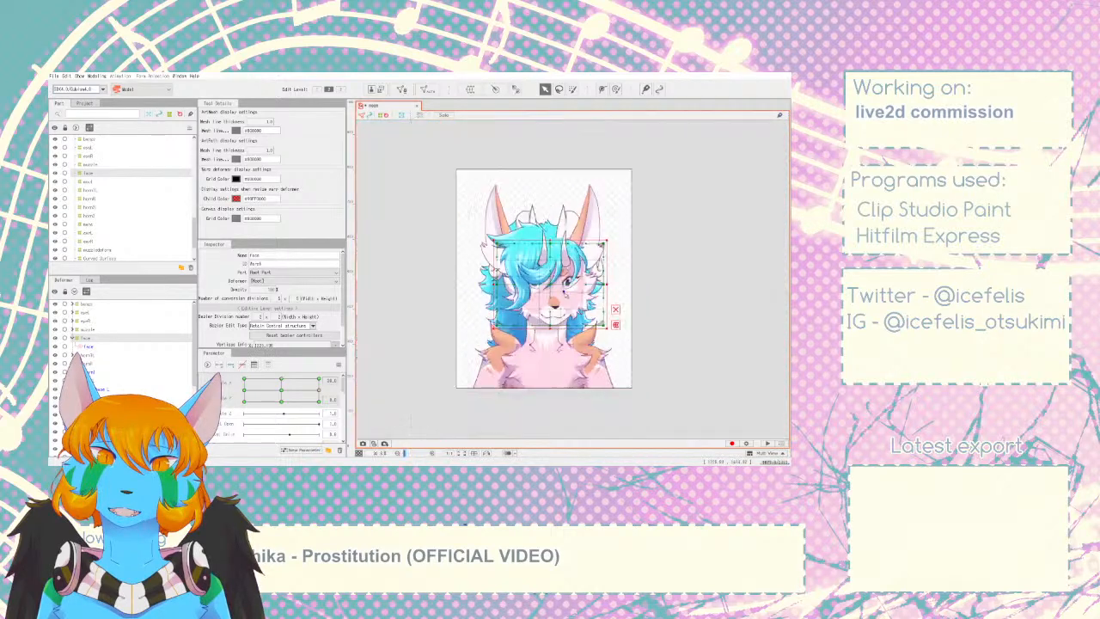
{"action": "left_click_drag", "start_coordinate": [283, 393], "coordinate": [335, 391]}
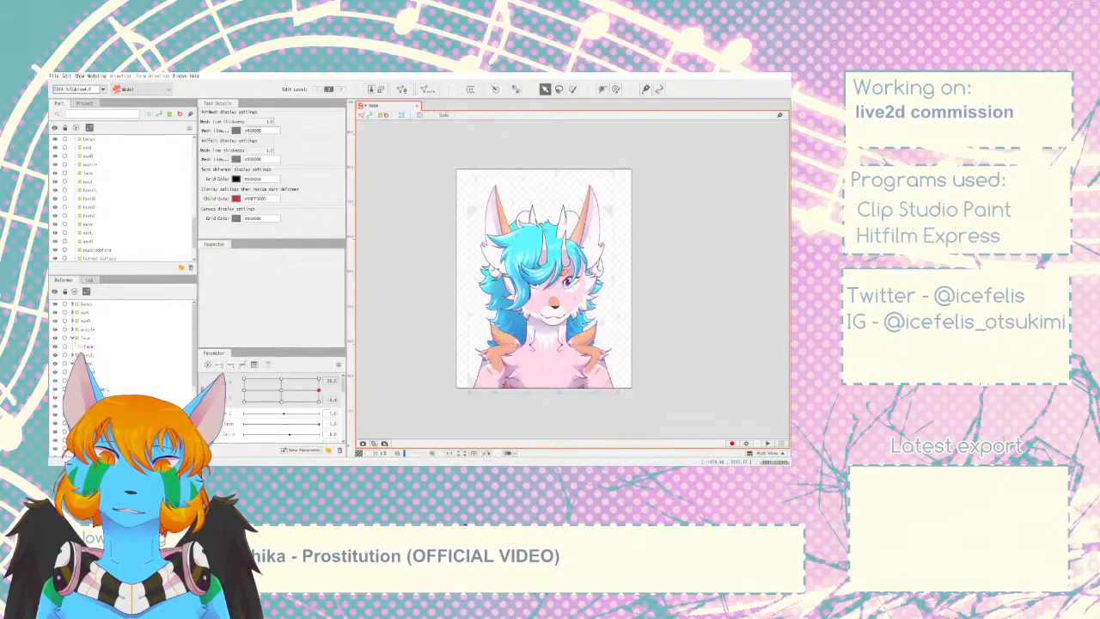
{"action": "left_click_drag", "start_coordinate": [249, 398], "coordinate": [319, 392]}
{"action": "left_click", "coordinate": [594, 261]}
{"action": "left_click", "coordinate": [497, 266]}
{"action": "left_click_drag", "start_coordinate": [282, 392], "coordinate": [338, 392]}
{"action": "left_click", "coordinate": [401, 361]}
{"action": "left_click", "coordinate": [492, 265]}
{"action": "left_click", "coordinate": [387, 348]}
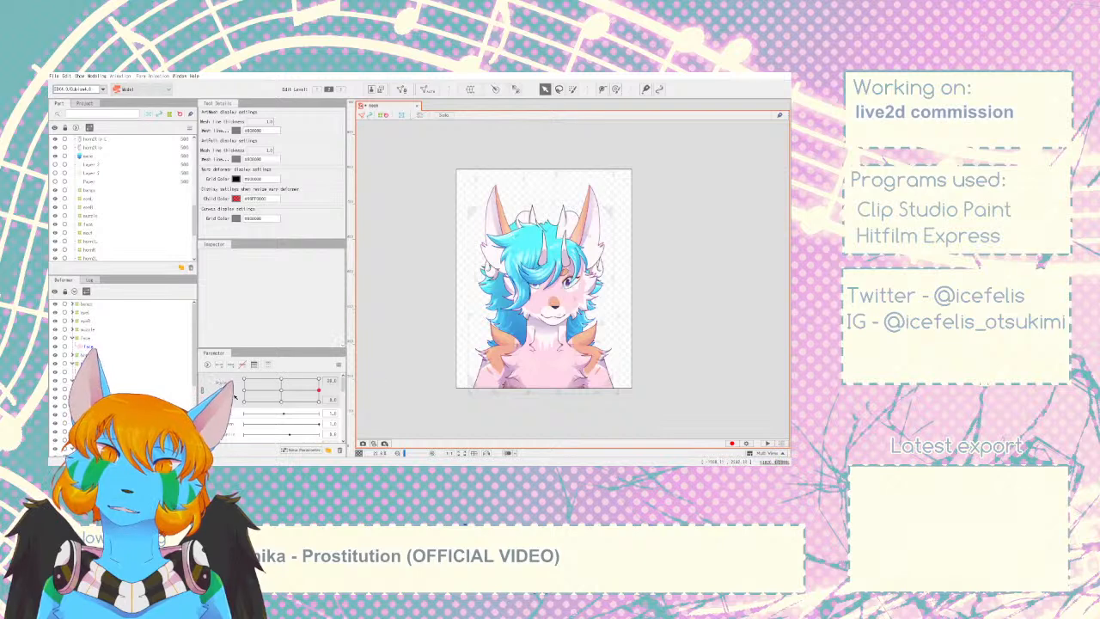
{"action": "mouse_move", "coordinate": [300, 390]}
{"action": "left_mouse_down"}
{"action": "mouse_move", "coordinate": [244, 388]}
{"action": "mouse_move", "coordinate": [319, 381]}
{"action": "left_mouse_up"}
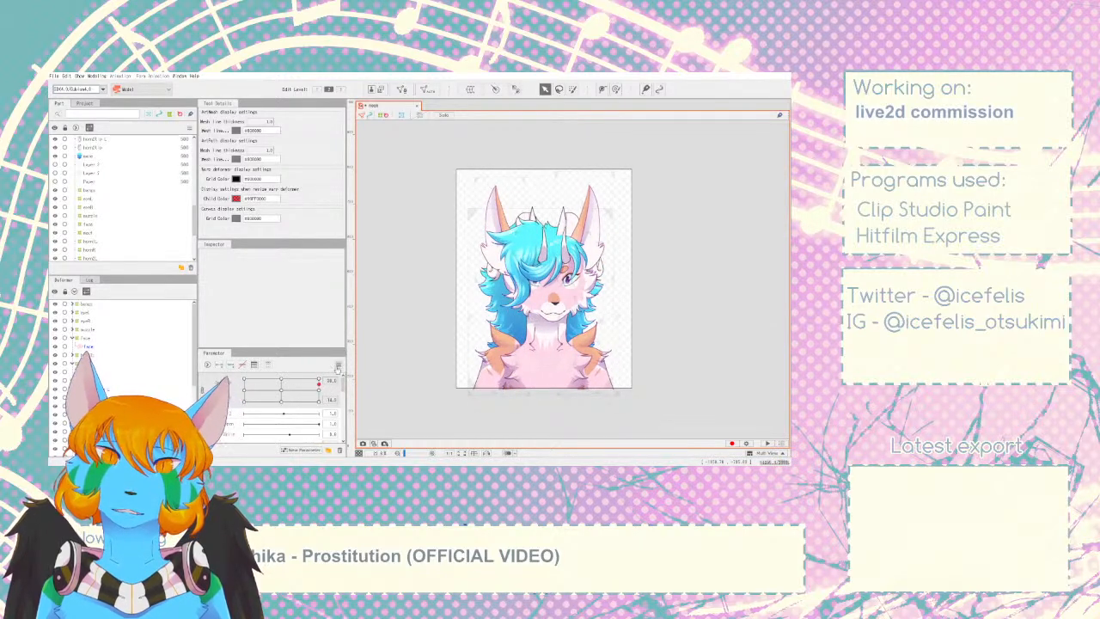
{"action": "left_click", "coordinate": [339, 364]}
{"action": "left_click", "coordinate": [408, 413]}
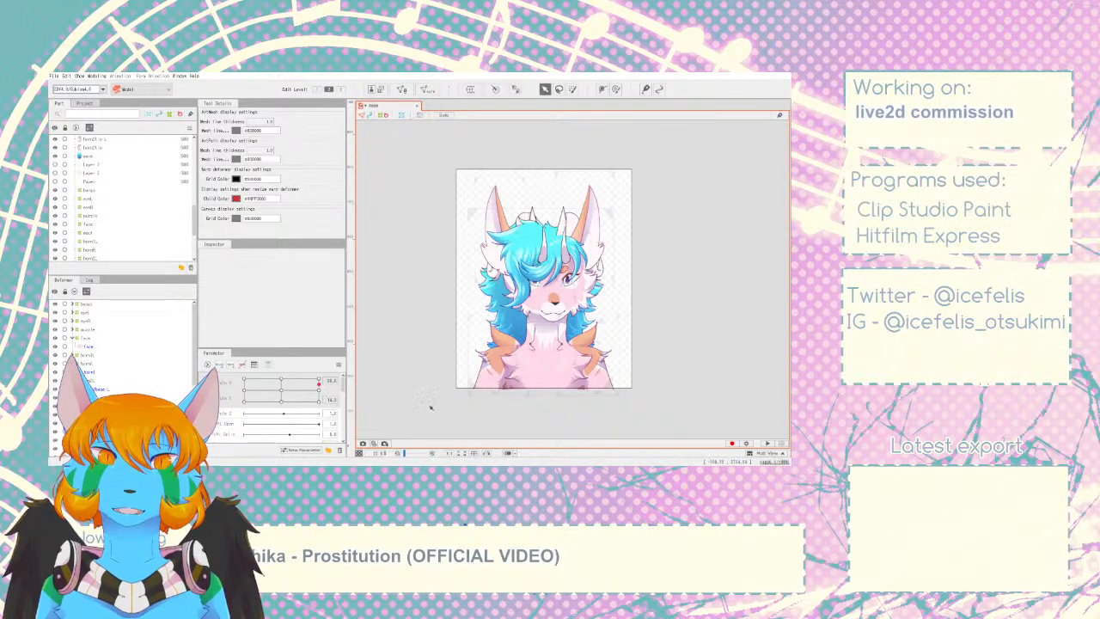
{"action": "left_click", "coordinate": [338, 364]}
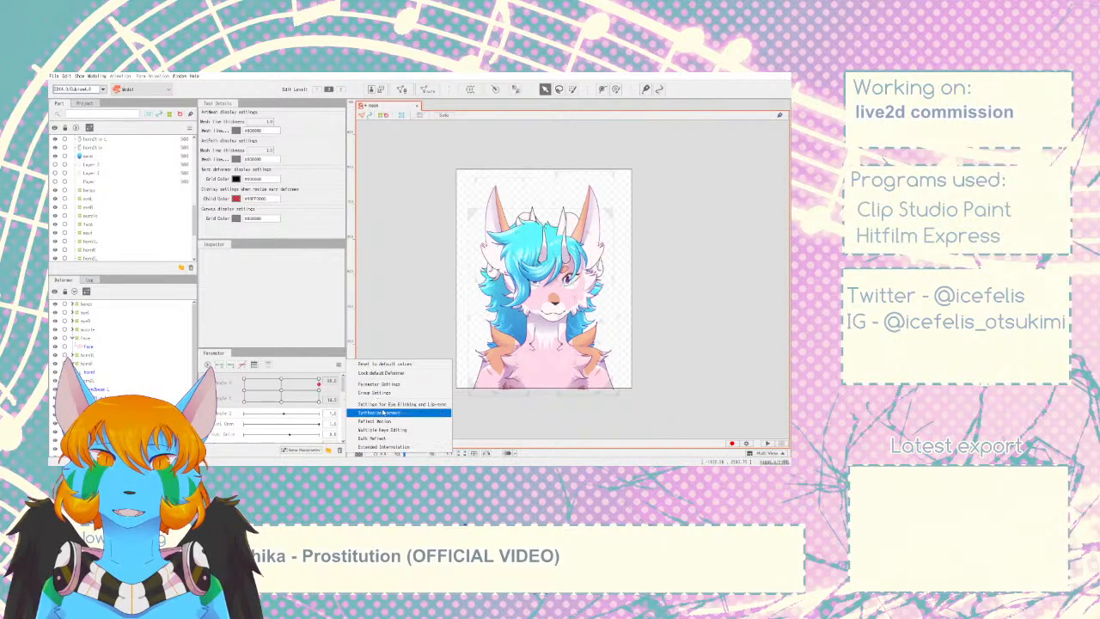
{"action": "left_click", "coordinate": [387, 410]}
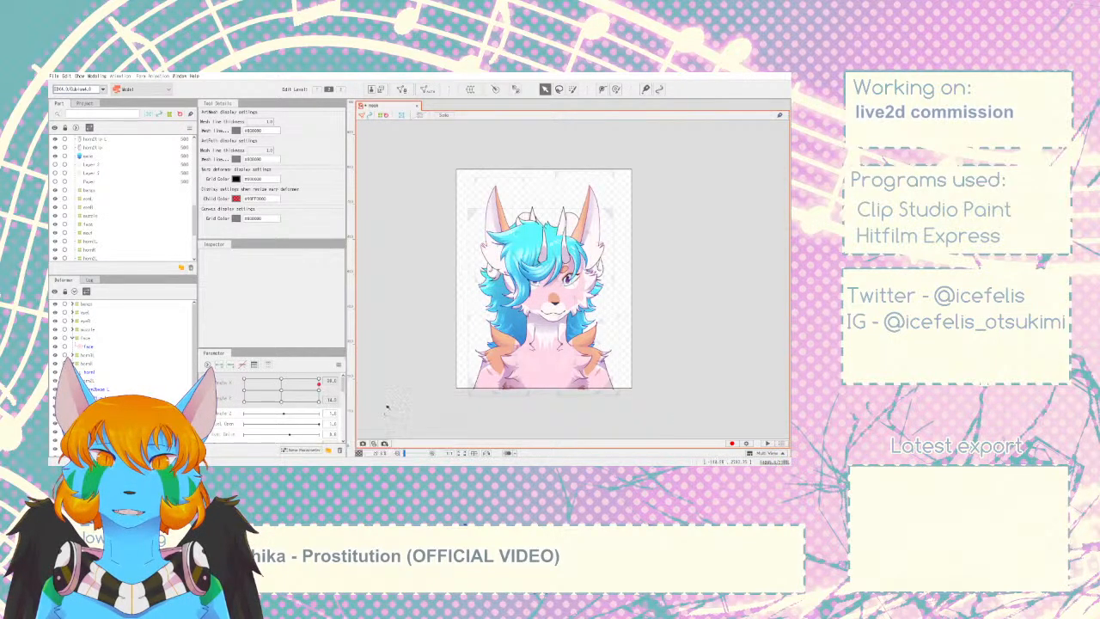
- Synthesize the Angle X and Angle Y corner forms for the face deformer
{"action": "left_click", "coordinate": [84, 340]}
{"action": "left_click", "coordinate": [339, 364]}
{"action": "left_click", "coordinate": [386, 412]}
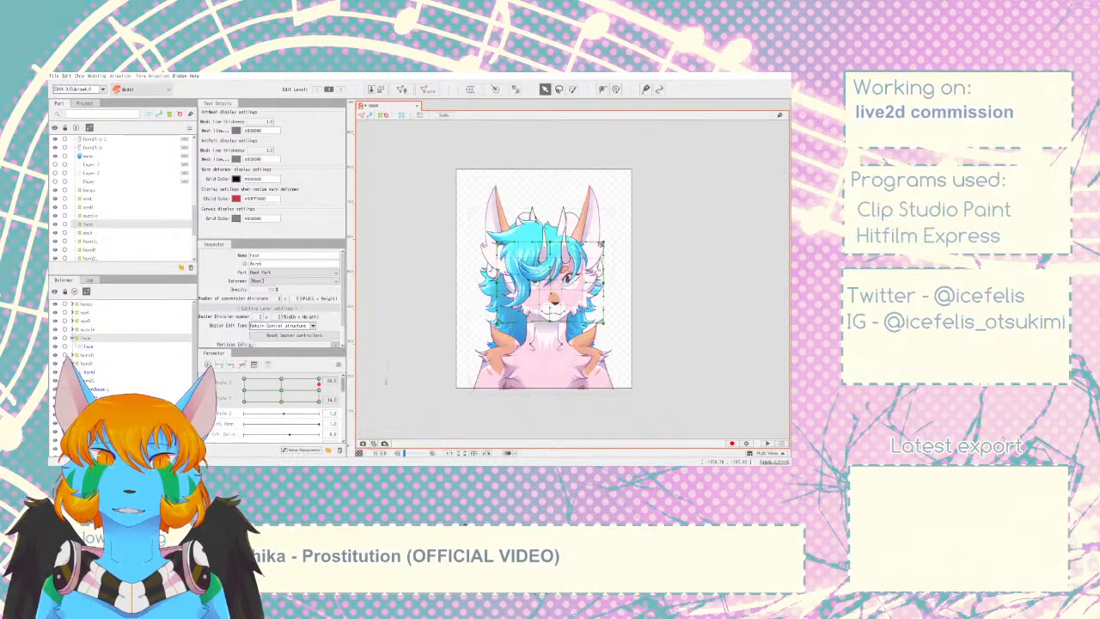
{"action": "left_click", "coordinate": [408, 311]}
{"action": "key", "text": "ctrl+a"}
{"action": "left_click", "coordinate": [379, 350]}
- Preview the head across the Angle X and Y range and examine the eyeR deformer at Angle X 30, Angle Y 0
{"action": "left_click_drag", "start_coordinate": [281, 389], "coordinate": [258, 389]}
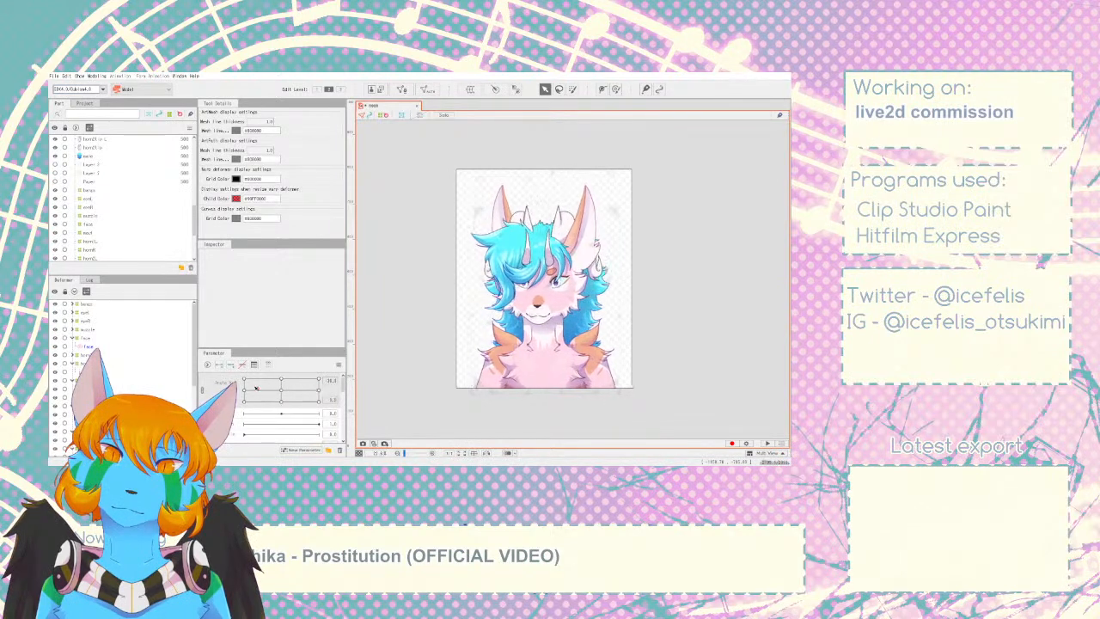
{"action": "left_click_drag", "start_coordinate": [318, 399], "coordinate": [255, 402]}
{"action": "left_click_drag", "start_coordinate": [321, 365], "coordinate": [337, 379]}
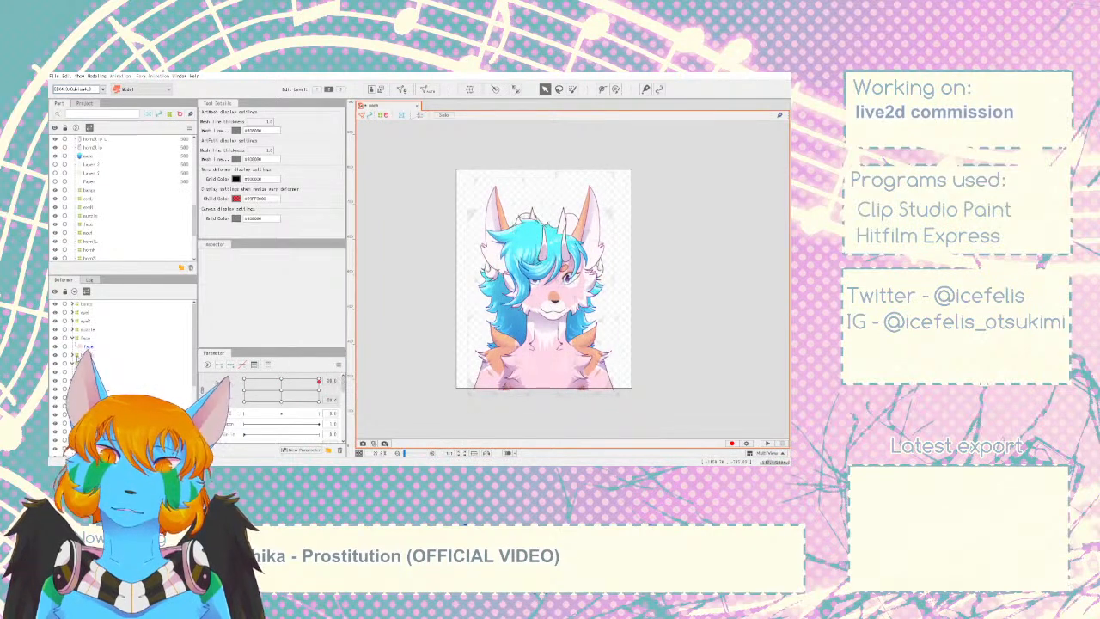
{"action": "left_click", "coordinate": [84, 321]}
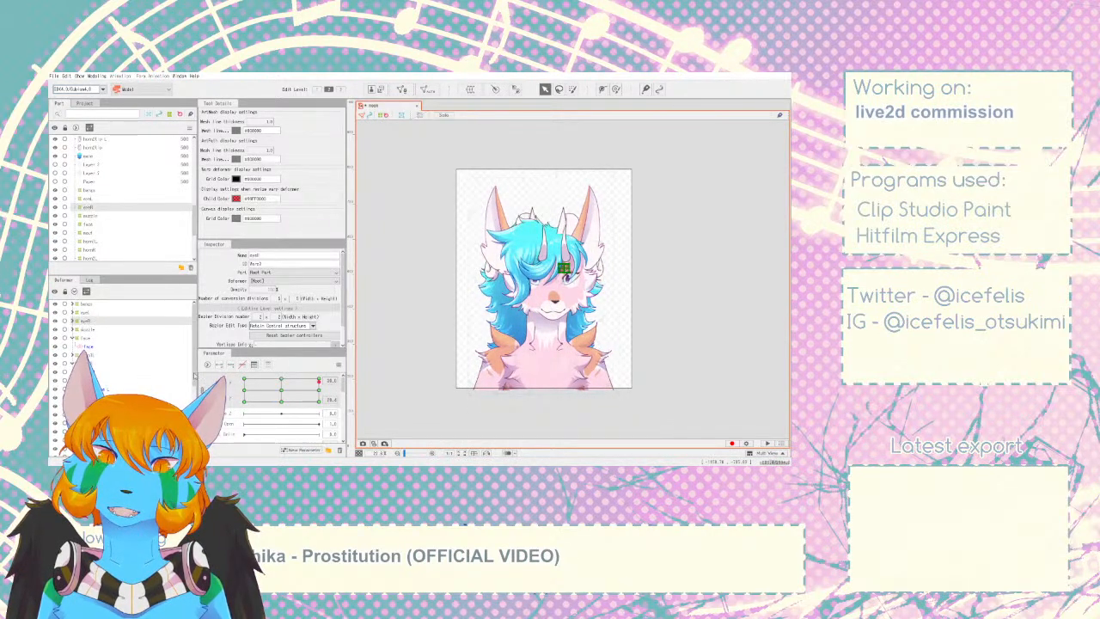
{"action": "left_click", "coordinate": [319, 390]}
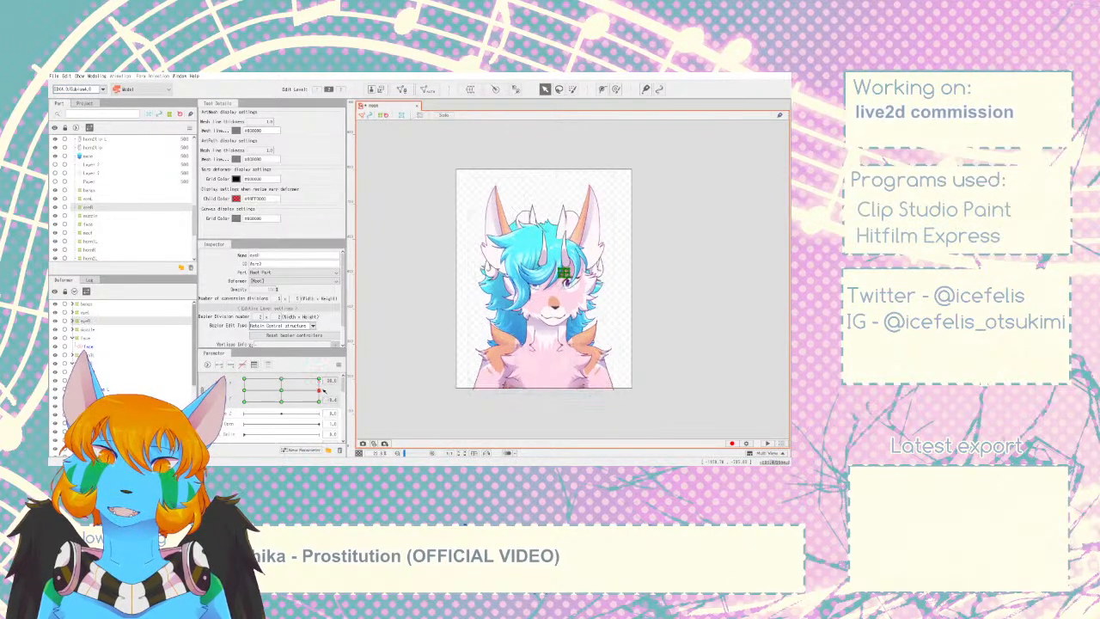
{"action": "left_click", "coordinate": [418, 284]}
{"action": "left_click", "coordinate": [308, 378]}
{"action": "left_click_drag", "start_coordinate": [323, 397], "coordinate": [310, 397]}
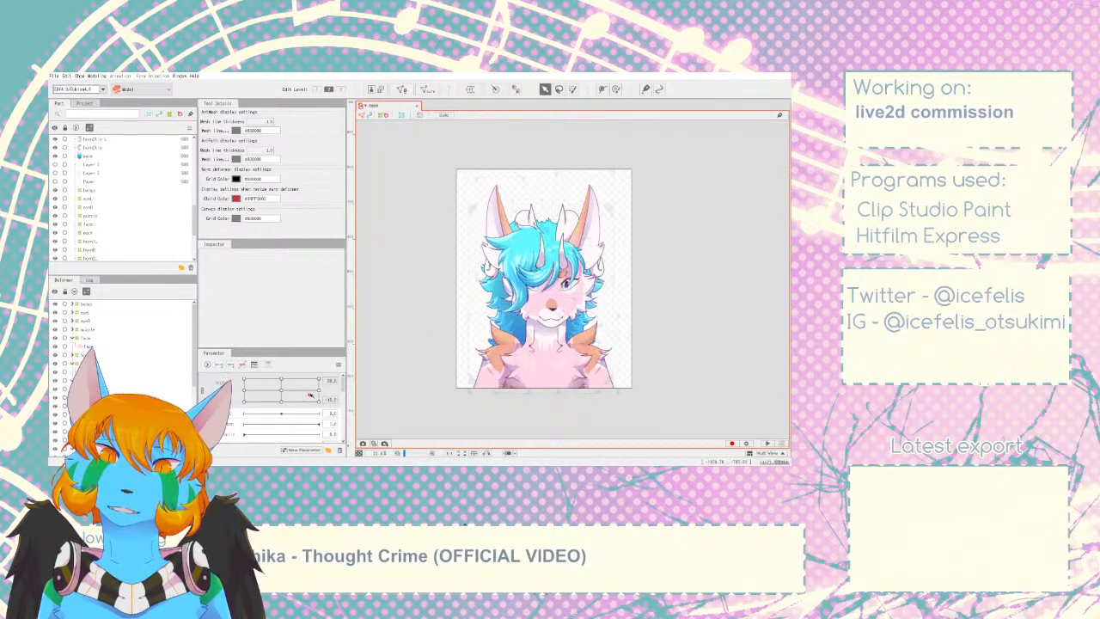
- Synthesize the Angle X and Angle Y corner forms for the eyeR deformer and preview the head at the corners
{"action": "left_click", "coordinate": [83, 320]}
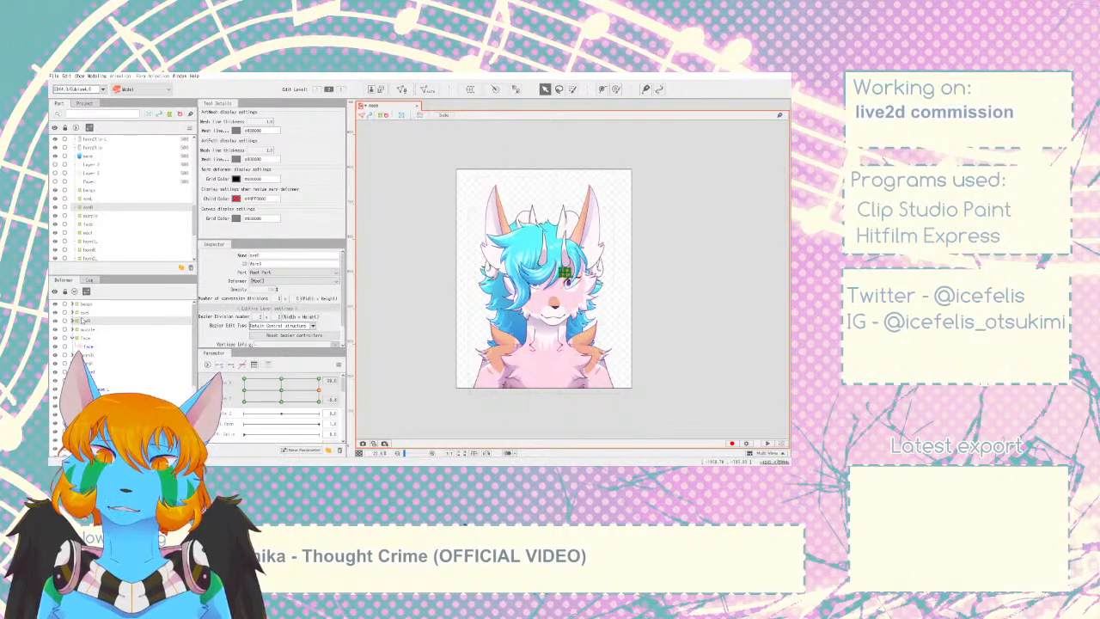
{"action": "right_click", "coordinate": [346, 360]}
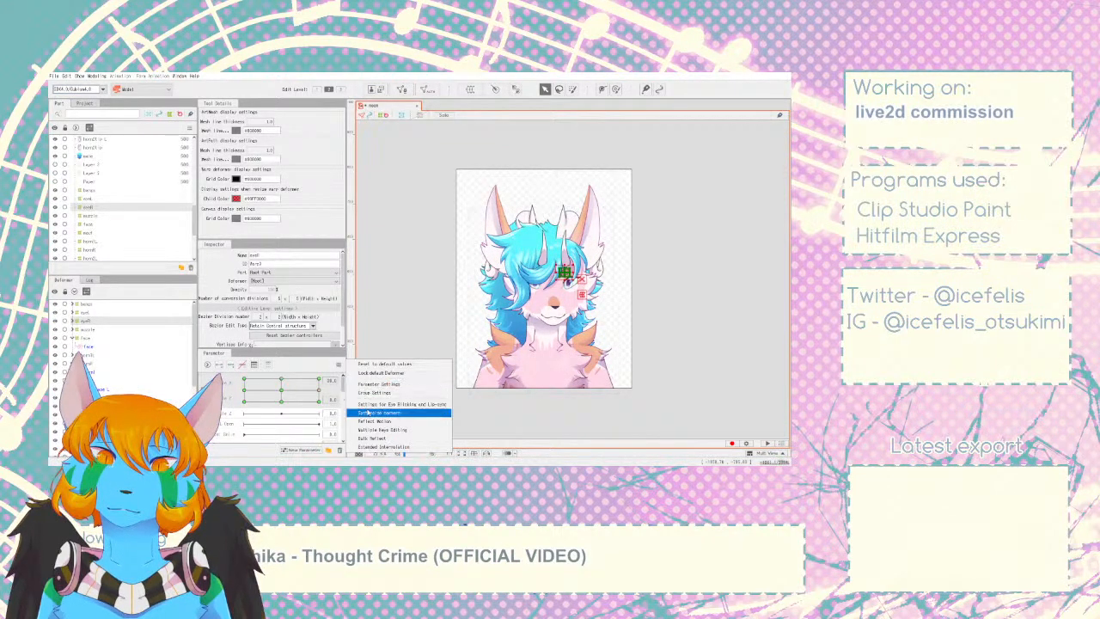
{"action": "left_click", "coordinate": [387, 417]}
{"action": "left_click", "coordinate": [401, 317]}
{"action": "mouse_move", "coordinate": [280, 388]}
{"action": "left_mouse_down"}
{"action": "mouse_move", "coordinate": [281, 414]}
{"action": "mouse_move", "coordinate": [299, 417]}
{"action": "mouse_move", "coordinate": [273, 419]}
{"action": "mouse_move", "coordinate": [300, 420]}
{"action": "mouse_move", "coordinate": [309, 400]}
{"action": "mouse_move", "coordinate": [258, 381]}
{"action": "mouse_move", "coordinate": [299, 365]}
{"action": "mouse_move", "coordinate": [260, 398]}
{"action": "mouse_move", "coordinate": [243, 379]}
{"action": "left_mouse_up"}
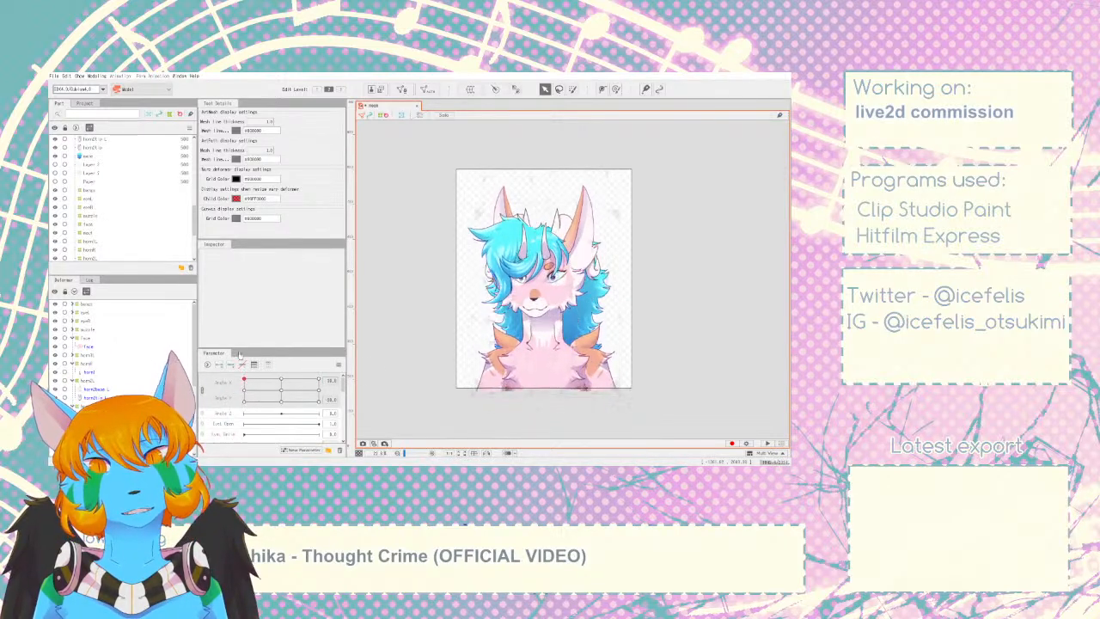
{"action": "left_click_drag", "start_coordinate": [324, 360], "coordinate": [296, 398]}
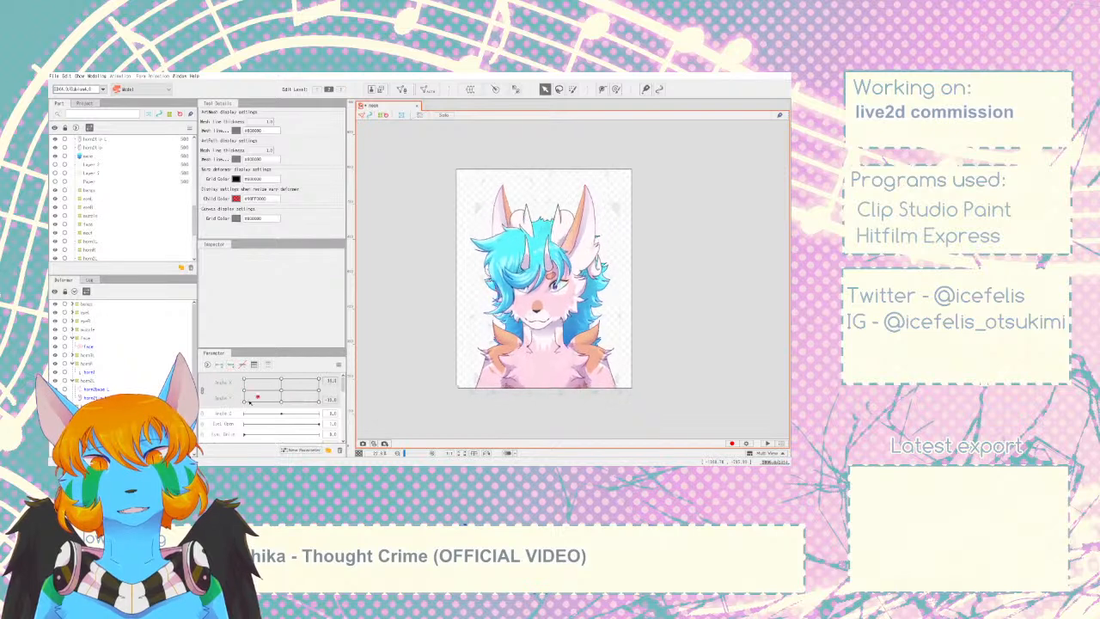
{"action": "left_click_drag", "start_coordinate": [378, 374], "coordinate": [315, 381]}
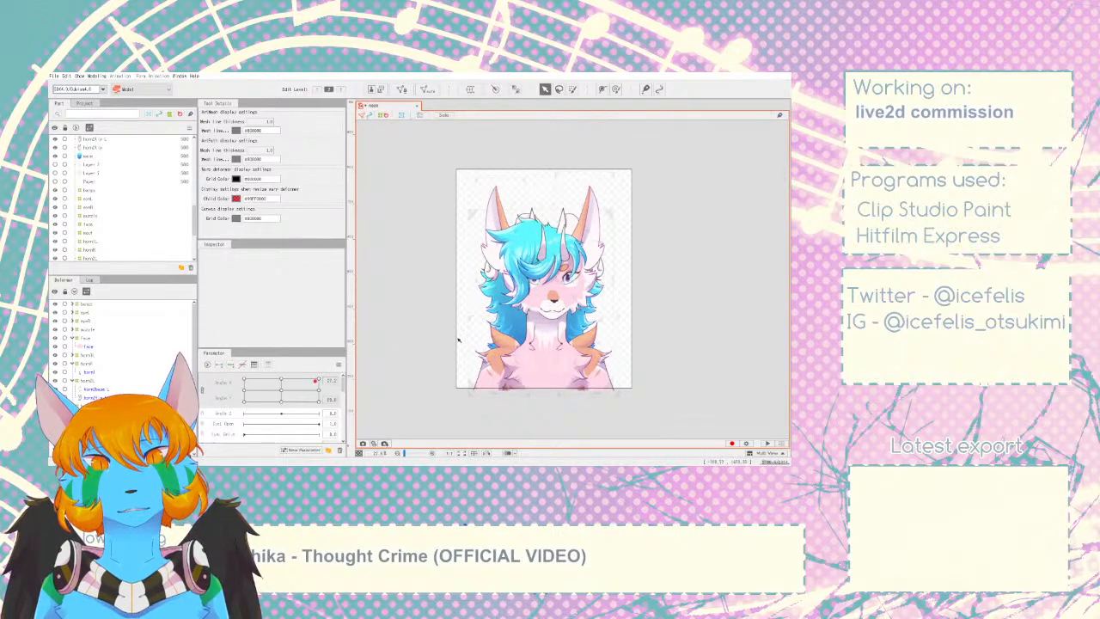
{"action": "left_click", "coordinate": [767, 444]}
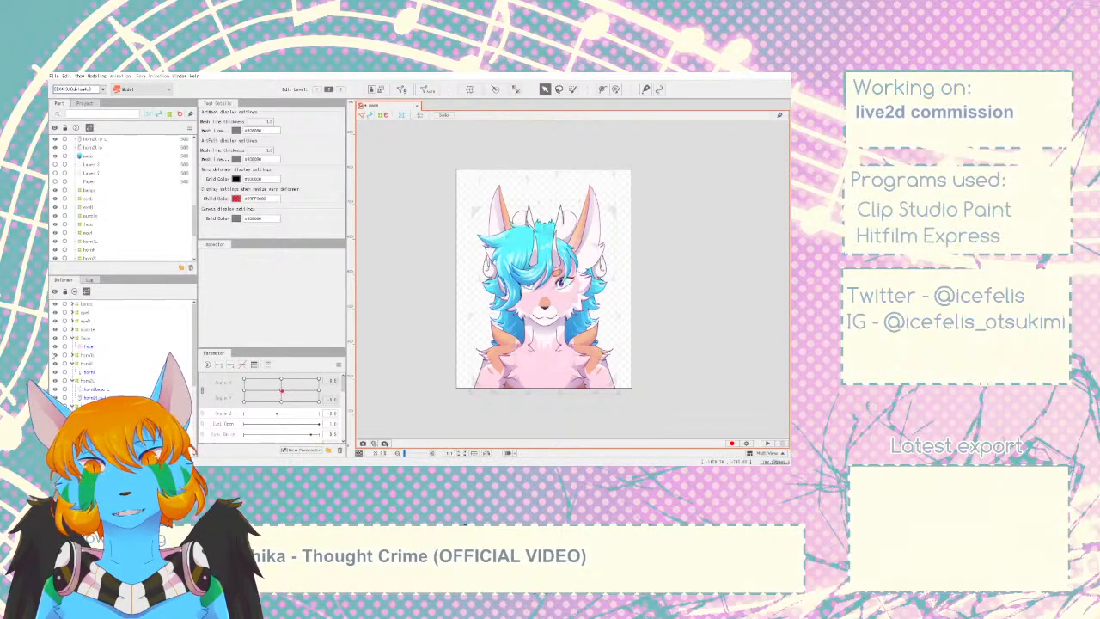
- Expand the bangs deformer and hide its hair2 mesh and the hair shading above it
{"action": "left_click", "coordinate": [73, 305]}
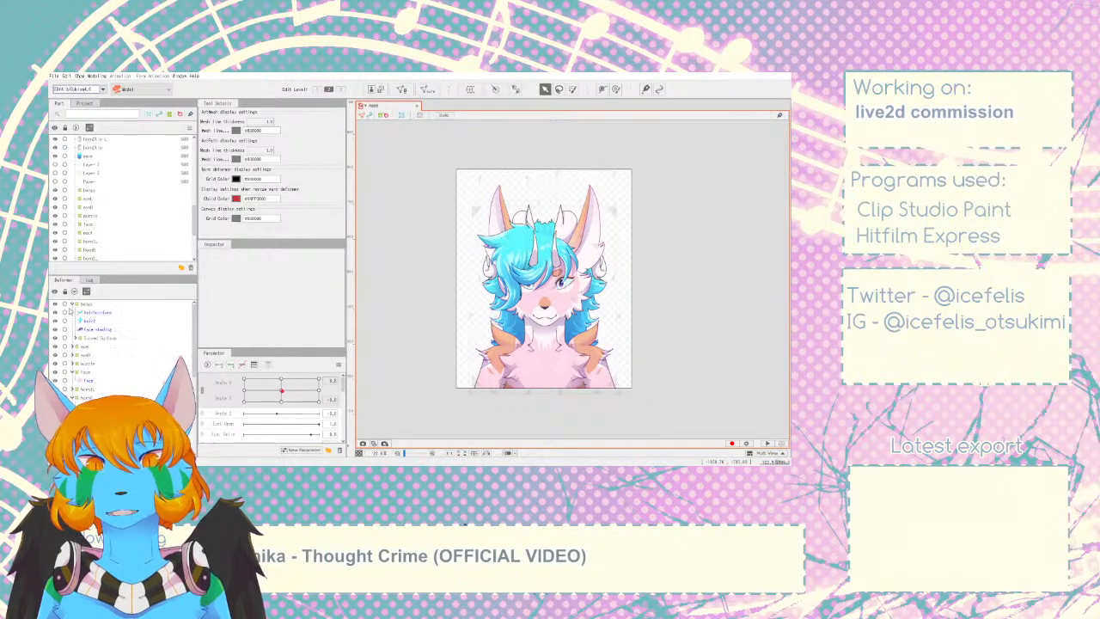
{"action": "left_click", "coordinate": [56, 322]}
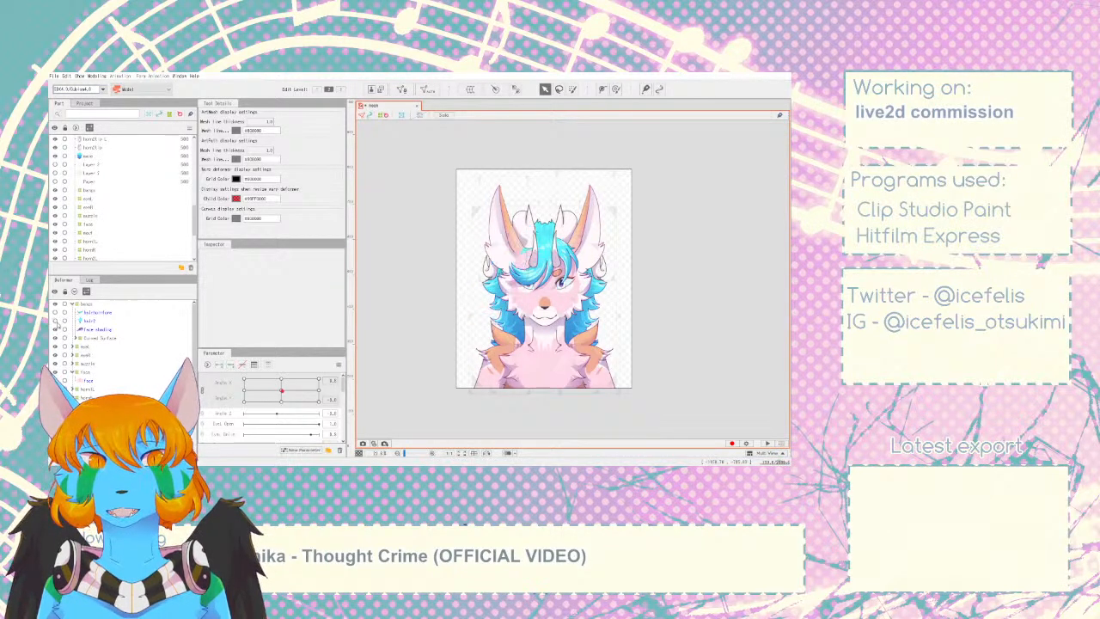
- Hide the bangs mesh inside the Curved Surface deformer, collapse the bangs group and expand the eyeL deformer
{"action": "left_click", "coordinate": [78, 338]}
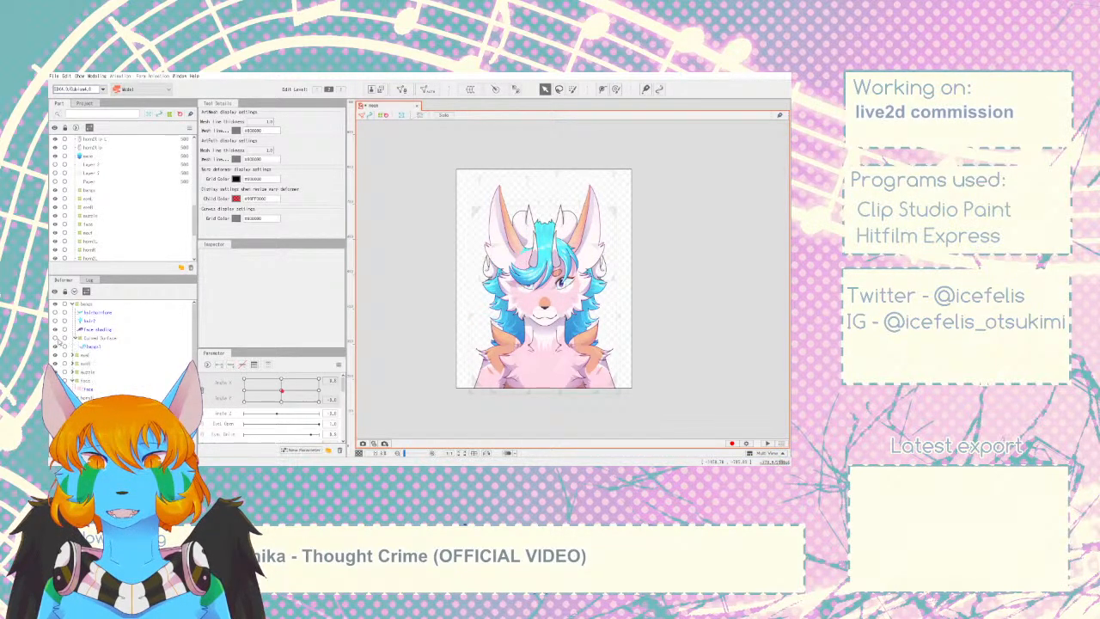
{"action": "left_click", "coordinate": [55, 346]}
{"action": "left_click", "coordinate": [73, 304]}
{"action": "left_click", "coordinate": [73, 313]}
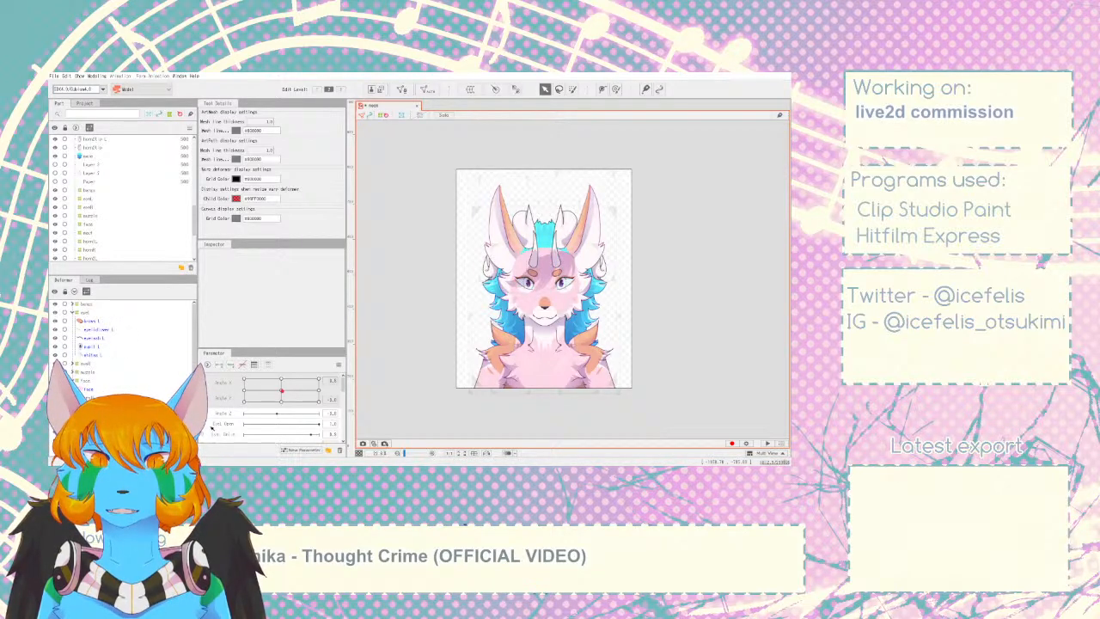
- Add three keys each on Eyeball X and Eyeball Y to the pupil L mesh and go to Eyeball X -1
{"action": "scroll", "coordinate": [212, 426], "scroll_direction": "down", "scroll_amount": 2}
{"action": "left_click", "coordinate": [207, 409]}
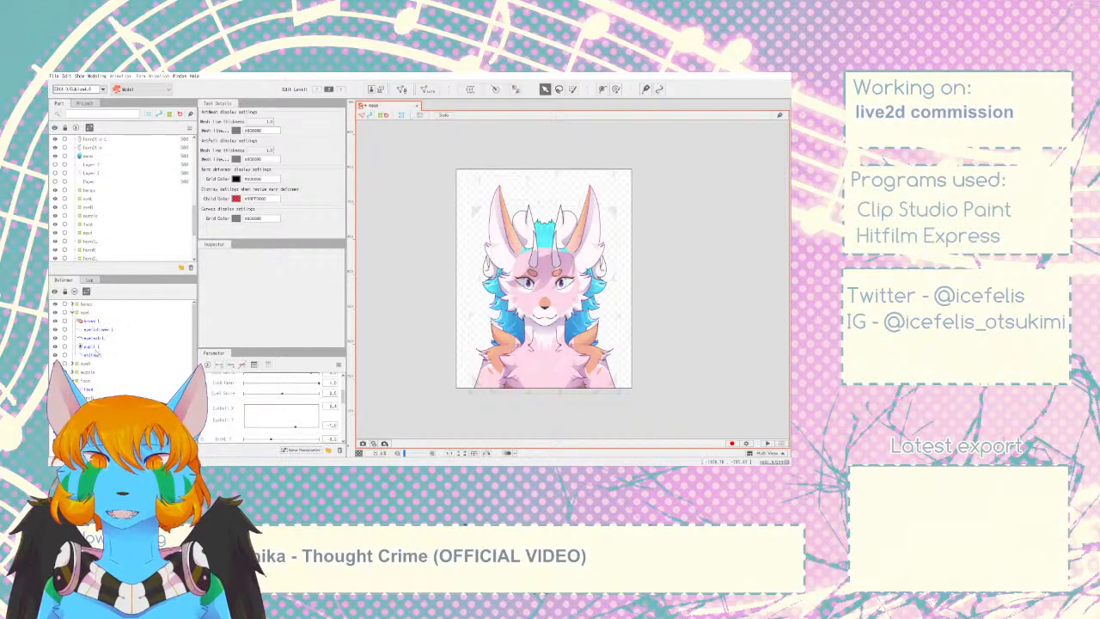
{"action": "left_click", "coordinate": [93, 346]}
{"action": "left_click", "coordinate": [223, 409]}
{"action": "left_click", "coordinate": [230, 364]}
{"action": "left_click", "coordinate": [244, 415]}
- Nudge the pupil L mesh toward the outer eye corner and slightly up at Eyeball X -1
{"action": "scroll", "coordinate": [500, 303], "scroll_direction": "up", "scroll_amount": 10}
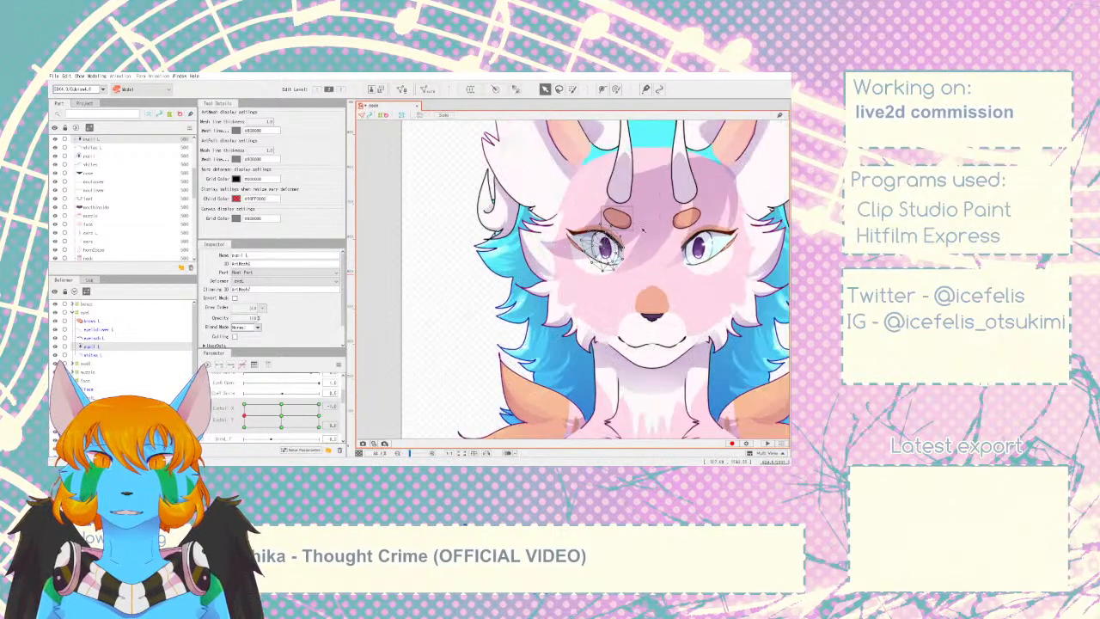
{"action": "key", "text": "Left"}
{"action": "key", "text": "Left"}
{"action": "key", "text": "Left"}
{"action": "key", "text": "Left"}
{"action": "key", "text": "Left"}
{"action": "key", "text": "Left"}
{"action": "key", "text": "Left"}
{"action": "key", "text": "Left"}
{"action": "key", "text": "Left"}
{"action": "key", "text": "Left"}
{"action": "key", "text": "Left"}
{"action": "key", "text": "Left"}
{"action": "key", "text": "Left"}
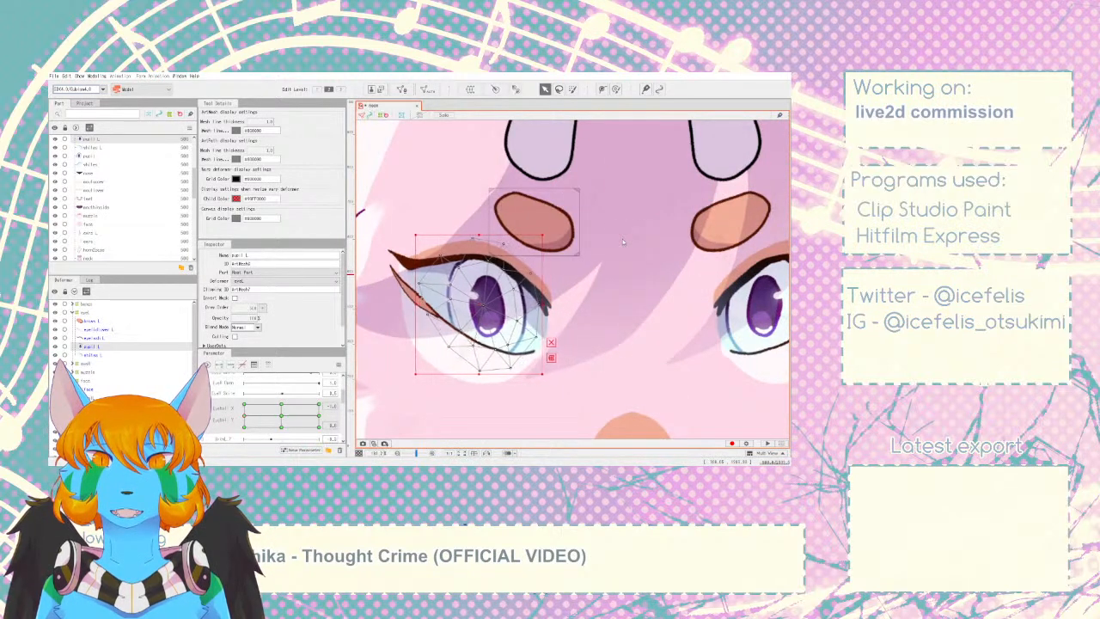
{"action": "key", "text": "Up"}
{"action": "key", "text": "Up"}
{"action": "key", "text": "Up"}
- Nudge the pupil L mesh toward the nose and slightly down at Eyeball X 1
{"action": "left_click_drag", "start_coordinate": [252, 419], "coordinate": [327, 415]}
{"action": "key", "text": "Right"}
{"action": "key", "text": "Right"}
{"action": "key", "text": "Right"}
{"action": "key", "text": "Right"}
{"action": "key", "text": "Right"}
{"action": "key", "text": "Right"}
{"action": "key", "text": "Right"}
{"action": "key", "text": "Right"}
{"action": "key", "text": "Right"}
{"action": "key", "text": "Right"}
{"action": "key", "text": "Right"}
{"action": "key", "text": "Right"}
{"action": "key", "text": "Right"}
{"action": "key", "text": "Right"}
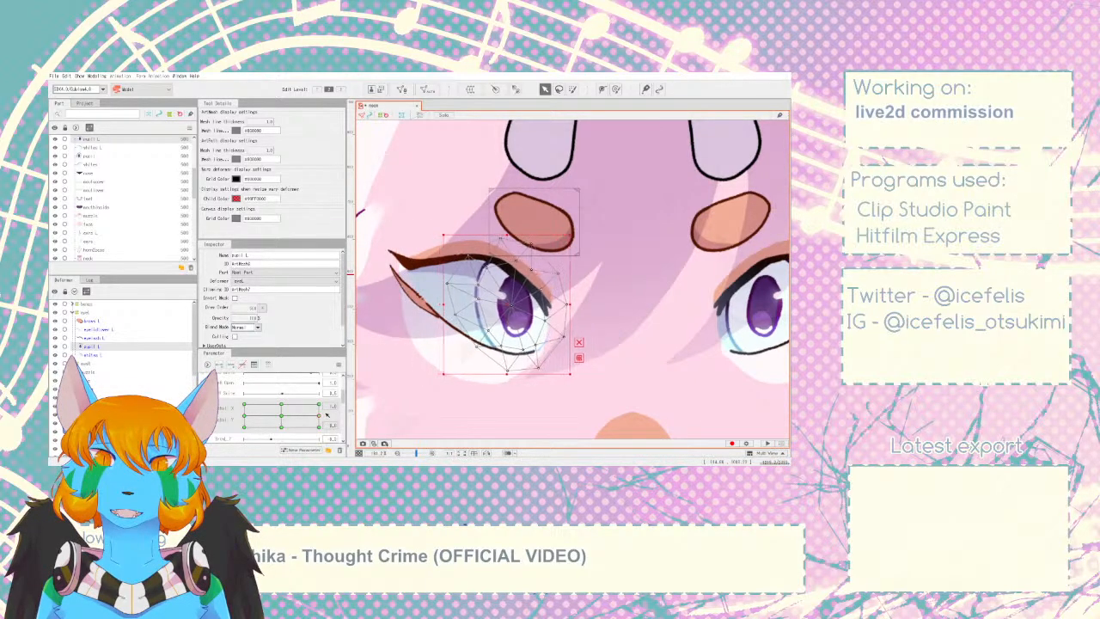
{"action": "key", "text": "Down"}
{"action": "key", "text": "Down"}
{"action": "key", "text": "Down"}
{"action": "key", "text": "Down"}
{"action": "key", "text": "Down"}
{"action": "key", "text": "Down"}
{"action": "key", "text": "Down"}
{"action": "key", "text": "Down"}
{"action": "key", "text": "Down"}
- Compare pupil L at both Eyeball X extremes and shift it further toward the outer corner at -1
{"action": "mouse_move", "coordinate": [326, 415]}
{"action": "left_mouse_down"}
{"action": "mouse_move", "coordinate": [292, 418]}
{"action": "mouse_move", "coordinate": [323, 416]}
{"action": "left_mouse_up"}
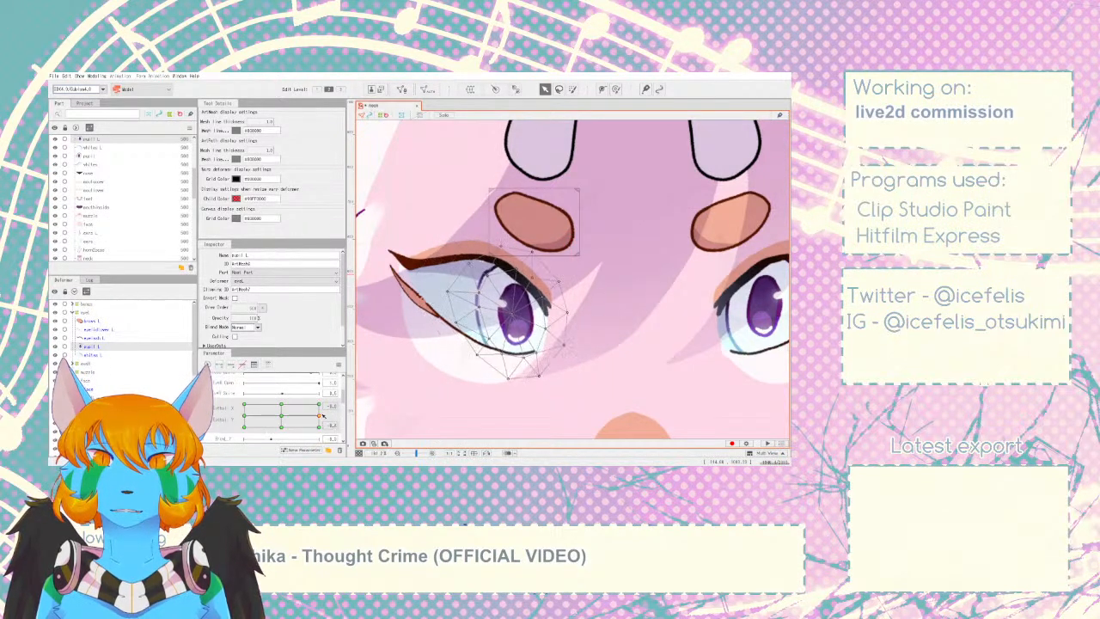
{"action": "key", "text": "Left"}
{"action": "key", "text": "Left"}
{"action": "key", "text": "Left"}
{"action": "key", "text": "Left"}
{"action": "key", "text": "Left"}
{"action": "key", "text": "Left"}
{"action": "key", "text": "Left"}
{"action": "key", "text": "Left"}
{"action": "key", "text": "Left"}
{"action": "key", "text": "Left"}
{"action": "key", "text": "Left"}
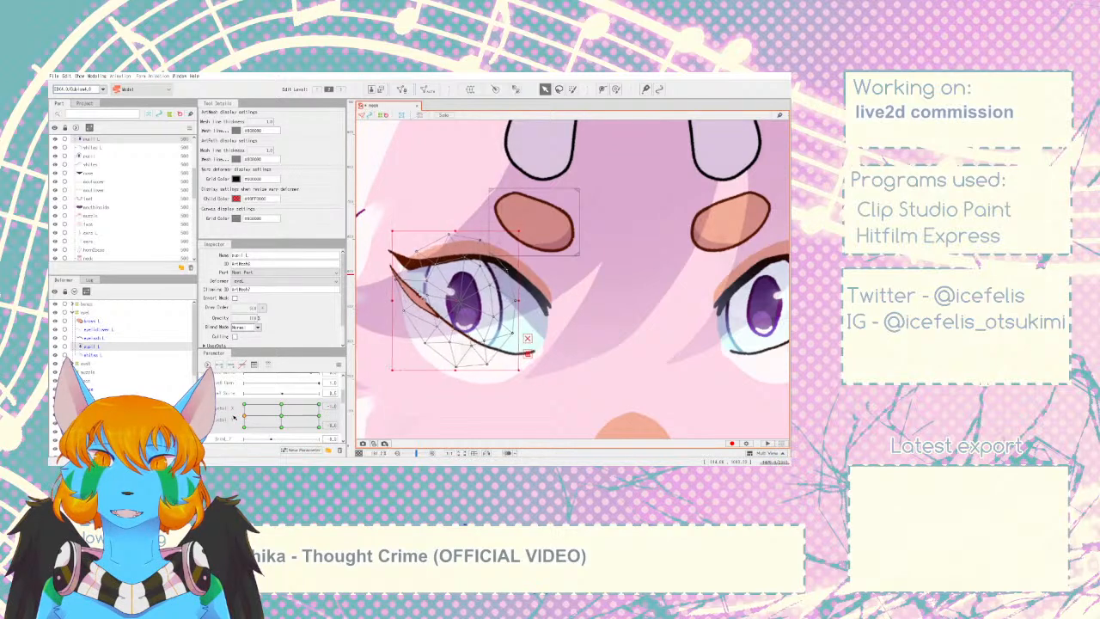
{"action": "scroll", "coordinate": [675, 394], "scroll_direction": "down", "scroll_amount": 4}
{"action": "scroll", "coordinate": [677, 394], "scroll_direction": "down", "scroll_amount": 3}
{"action": "scroll", "coordinate": [534, 328], "scroll_direction": "up", "scroll_amount": 6}
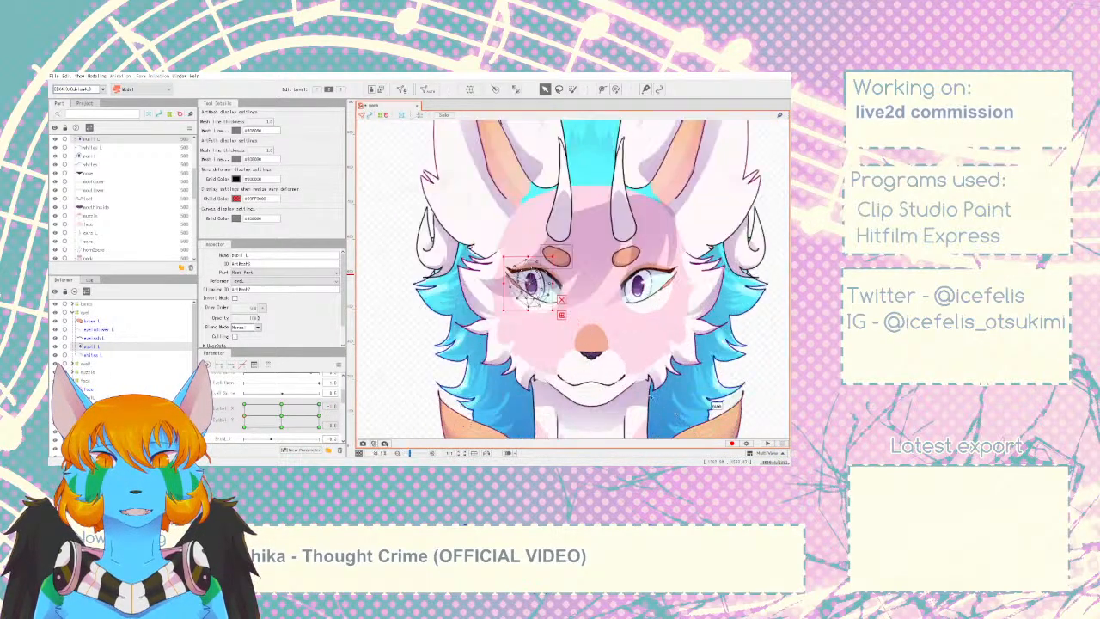
- Lower the pupil L mesh within the eye at Eyeball X 0, Eyeball Y -1
{"action": "left_click_drag", "start_coordinate": [246, 416], "coordinate": [284, 438]}
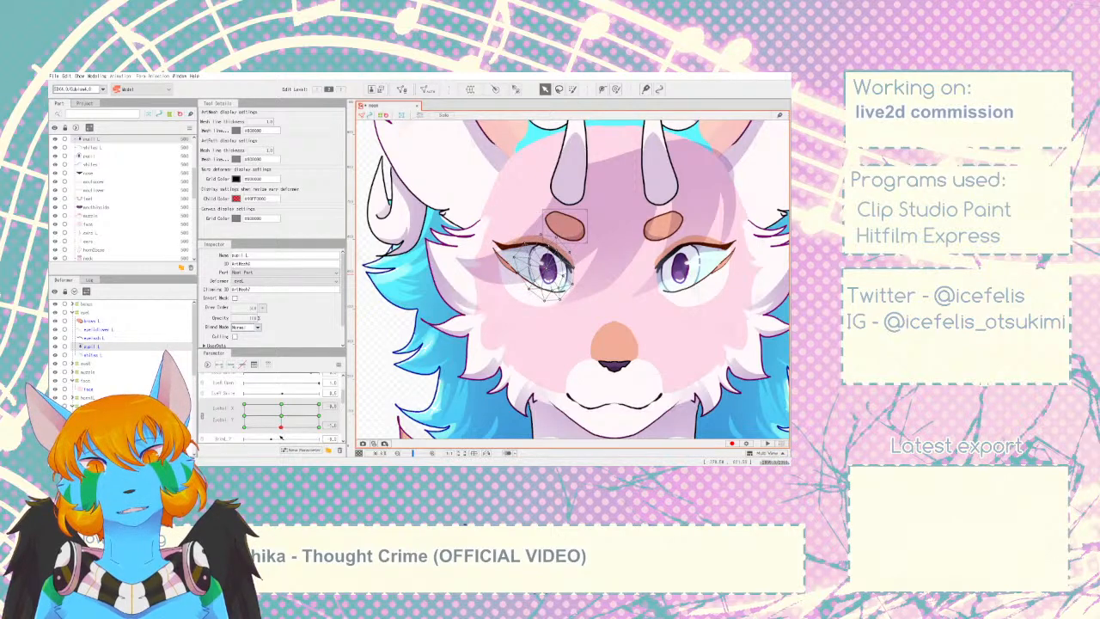
{"action": "key", "text": "Down"}
{"action": "key", "text": "Down"}
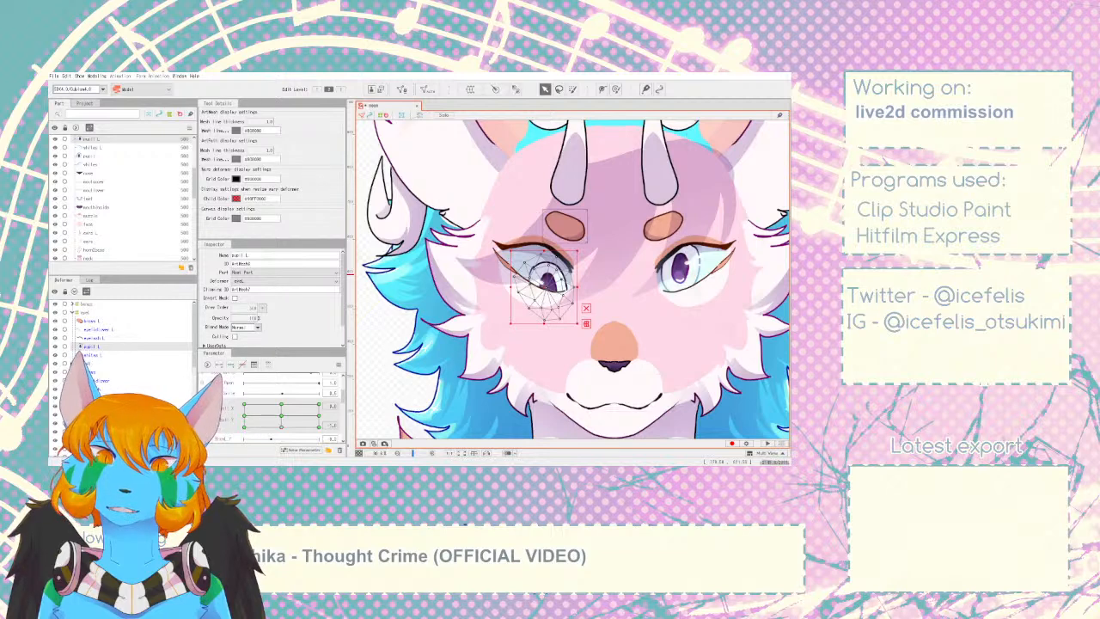
- Add three keys each on Eyeball X and Y to the eyeR pupil mesh and lower it at Eyeball Y -1
{"action": "left_click", "coordinate": [90, 398]}
{"action": "left_click", "coordinate": [228, 367]}
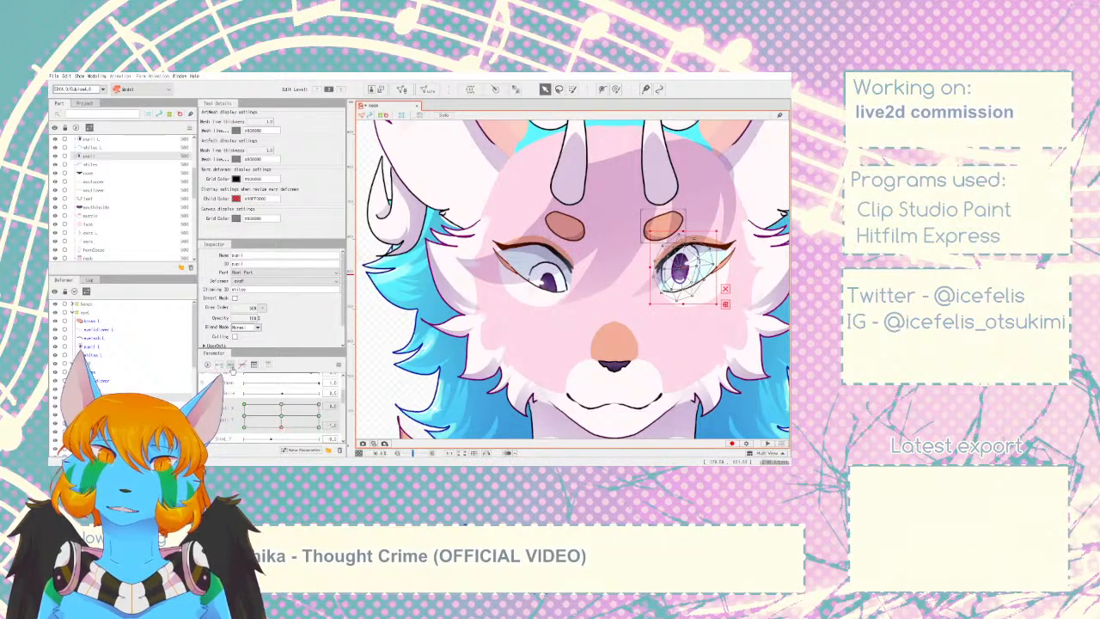
{"action": "key", "text": "Down"}
{"action": "key", "text": "Down"}
{"action": "key", "text": "Down"}
{"action": "key", "text": "Down"}
{"action": "key", "text": "Down"}
{"action": "key", "text": "Down"}
{"action": "key", "text": "Down"}
{"action": "key", "text": "Down"}
{"action": "key", "text": "Down"}
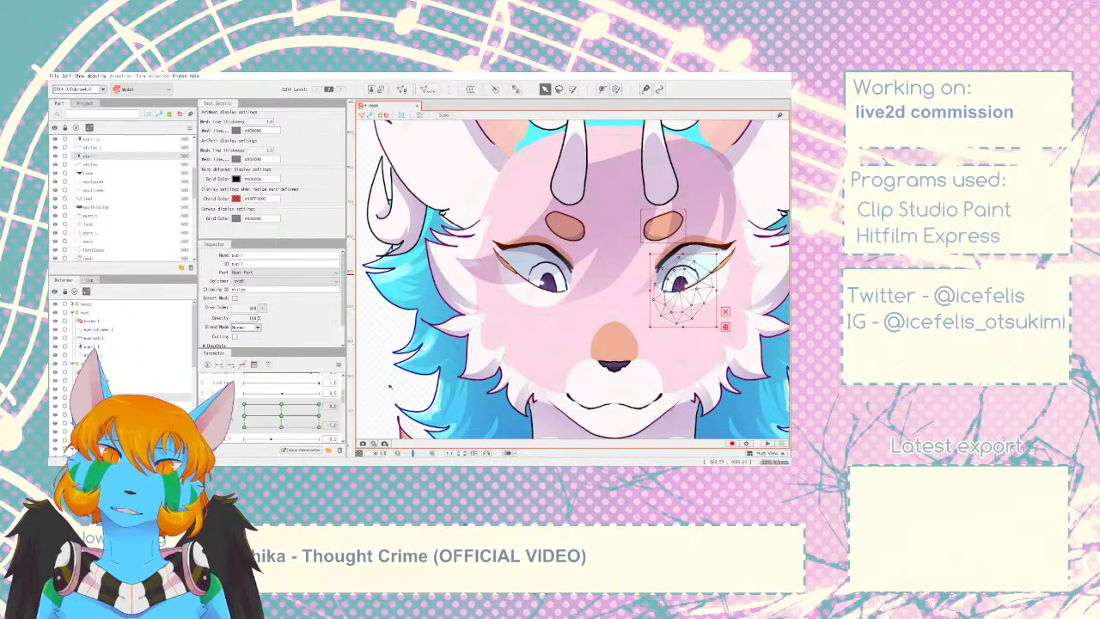
- Shift the eyeR pupil mesh toward the nose and slightly down at Eyeball X -1
{"action": "left_click_drag", "start_coordinate": [267, 410], "coordinate": [231, 419]}
{"action": "key", "text": "Left"}
{"action": "key", "text": "Left"}
{"action": "key", "text": "Left"}
{"action": "key", "text": "Left"}
{"action": "key", "text": "Left"}
{"action": "key", "text": "Down"}
{"action": "key", "text": "Down"}
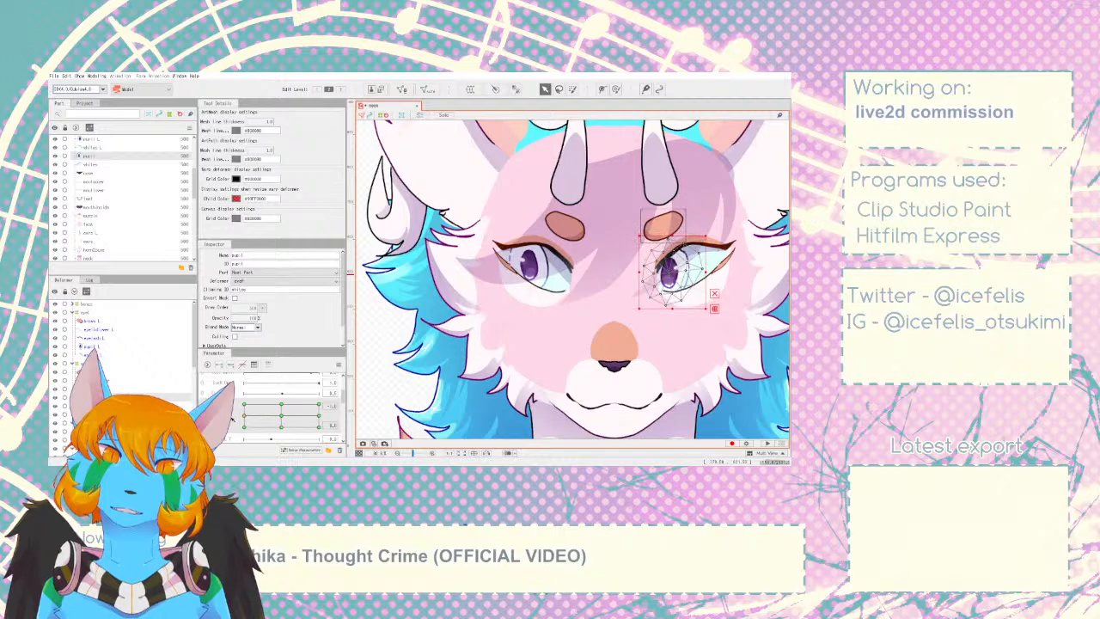
- Shift the eyeR pupil toward the outer corner and slightly up at Eyeball X 1, then compare both horizontal extremes
{"action": "left_click_drag", "start_coordinate": [307, 417], "coordinate": [351, 413]}
{"action": "key", "text": "Right"}
{"action": "key", "text": "Right"}
{"action": "key", "text": "Right"}
{"action": "key", "text": "Right"}
{"action": "key", "text": "Right"}
{"action": "key", "text": "Right"}
{"action": "key", "text": "Right"}
{"action": "key", "text": "Right"}
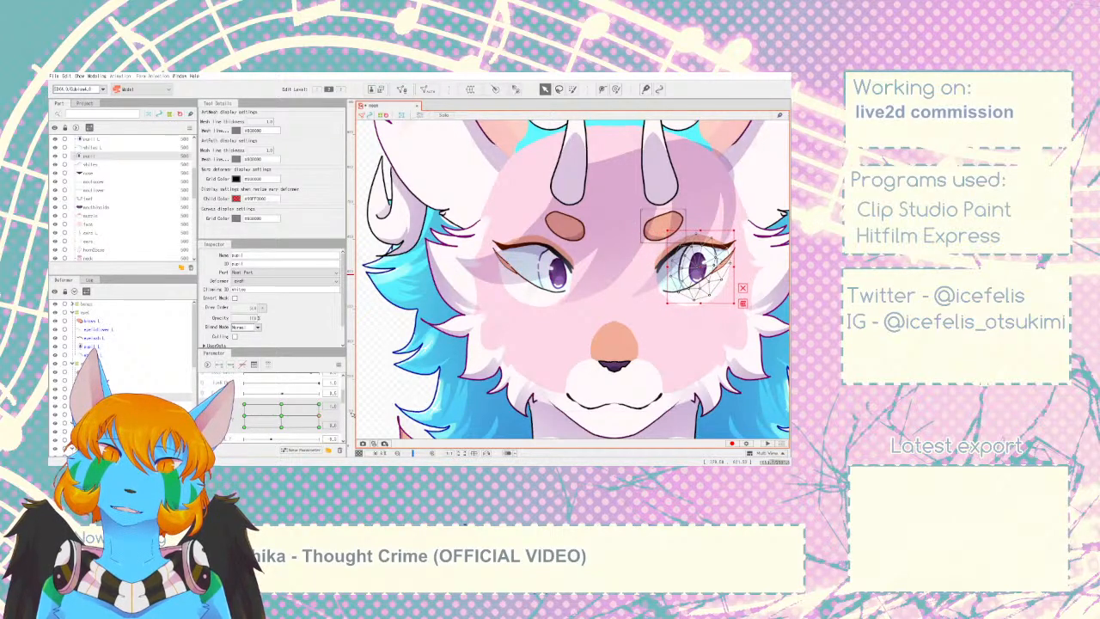
{"action": "key", "text": "Up"}
{"action": "key", "text": "Up"}
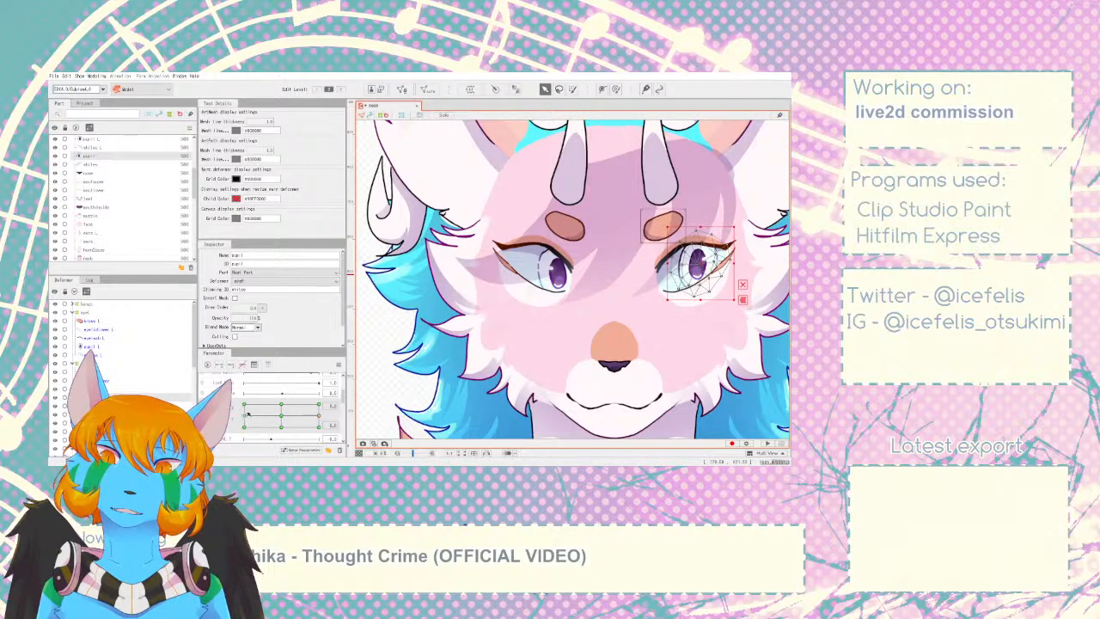
{"action": "left_click", "coordinate": [244, 416]}
{"action": "left_click", "coordinate": [318, 416]}
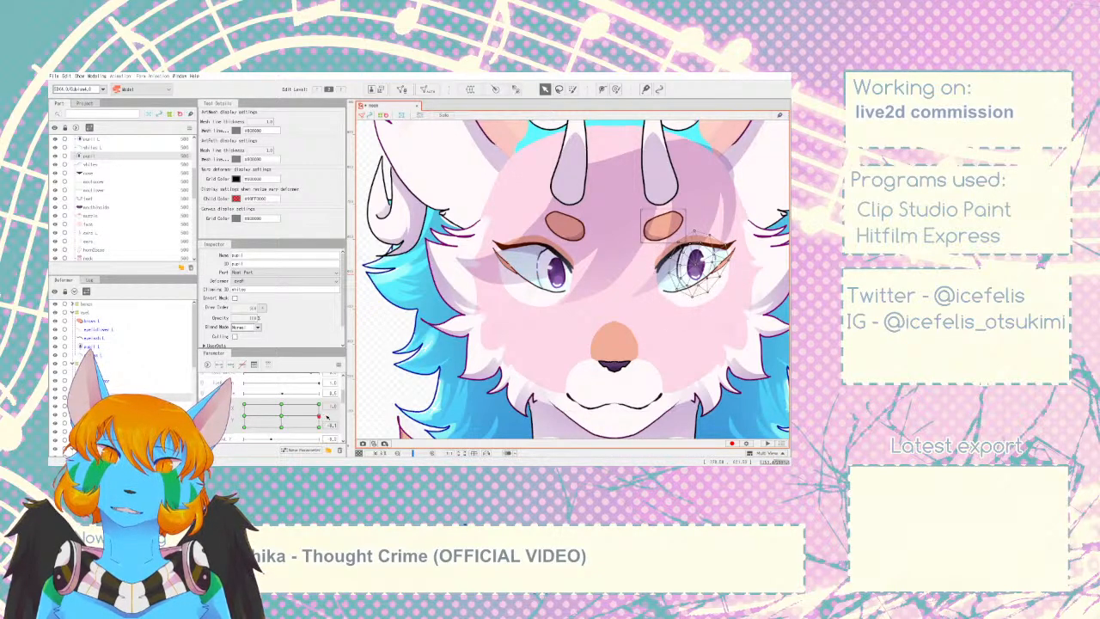
{"action": "left_click", "coordinate": [244, 416]}
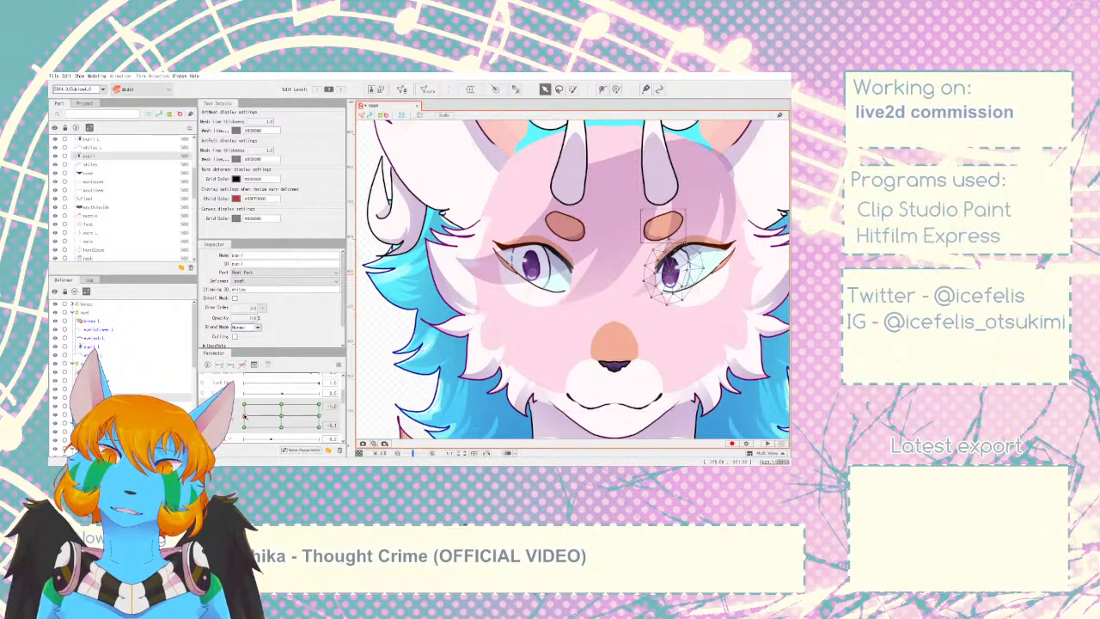
{"action": "left_click", "coordinate": [318, 416]}
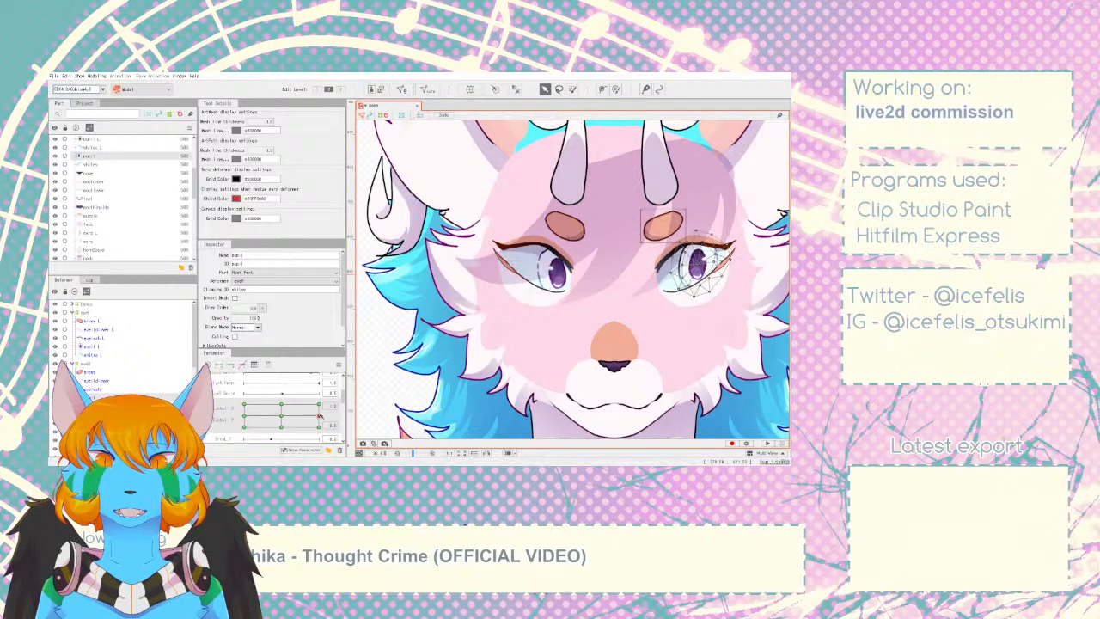
- Raise the eyeR pupil mesh at Eyeball X 0, Eyeball Y 1
{"action": "left_click", "coordinate": [282, 404]}
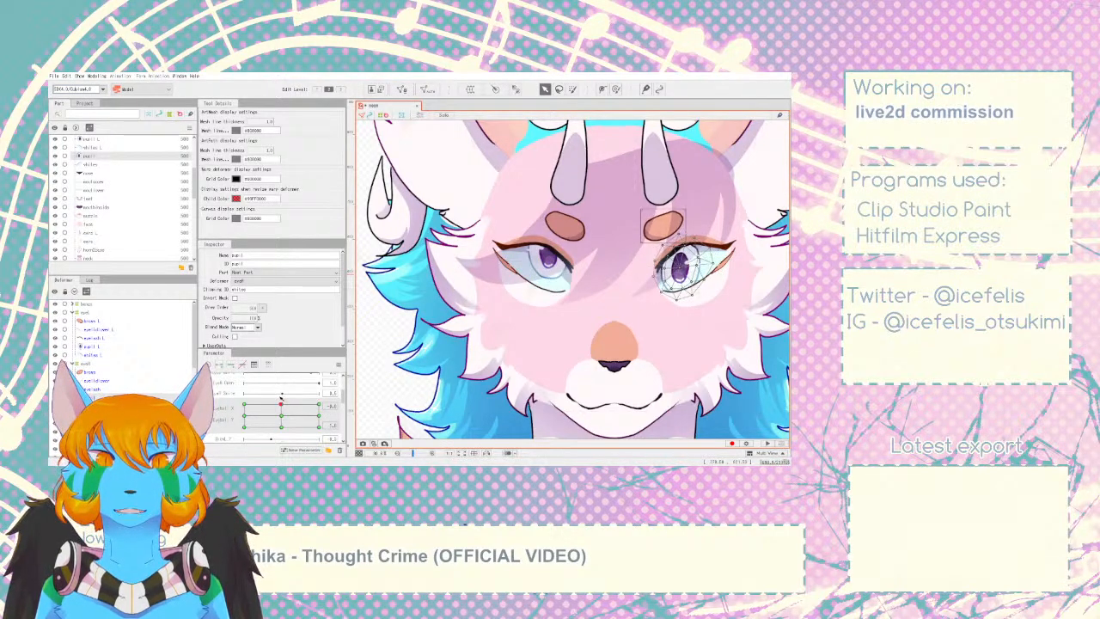
{"action": "key", "text": "Up"}
{"action": "key", "text": "Up"}
{"action": "key", "text": "Up"}
{"action": "key", "text": "Up"}
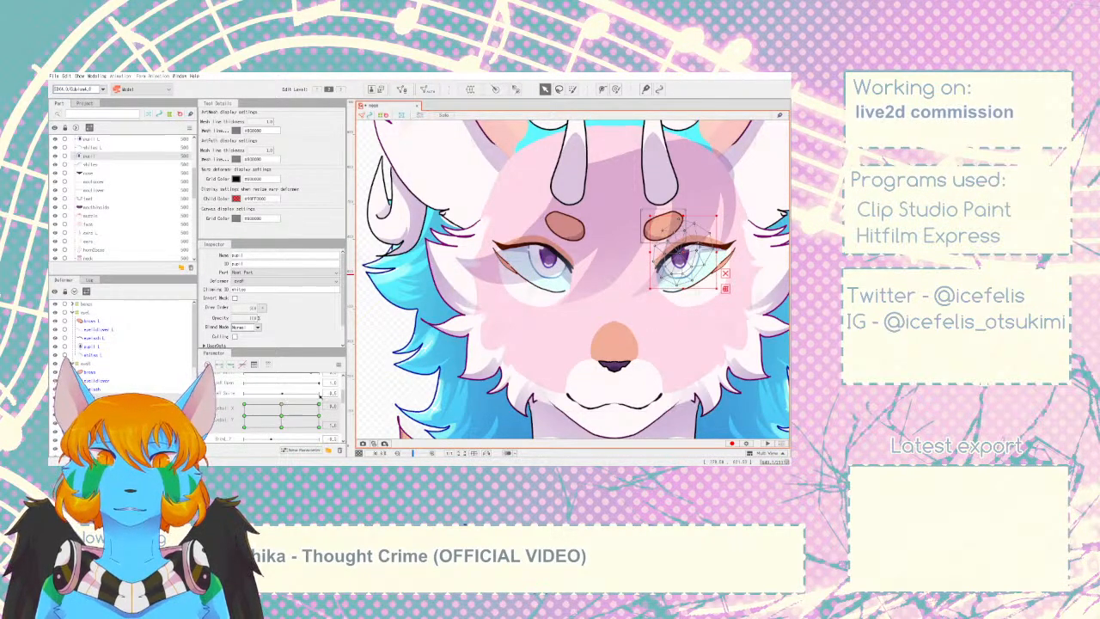
- Synthesize the Eyeball X and Eyeball Y corner forms for both pupil meshes
{"action": "left_click", "coordinate": [339, 365]}
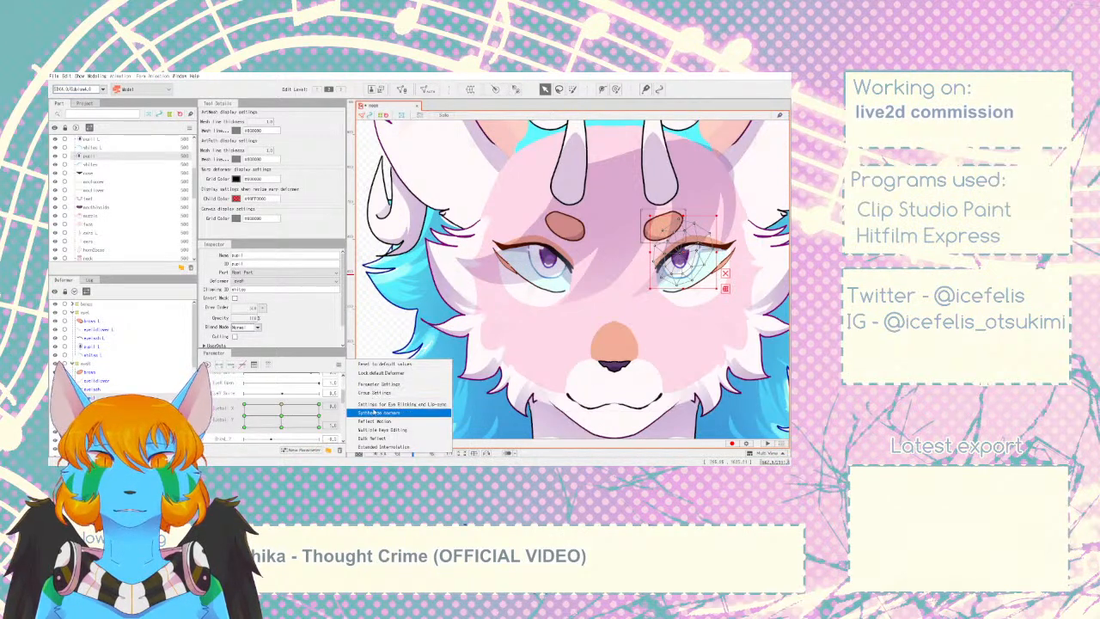
{"action": "left_click", "coordinate": [375, 410]}
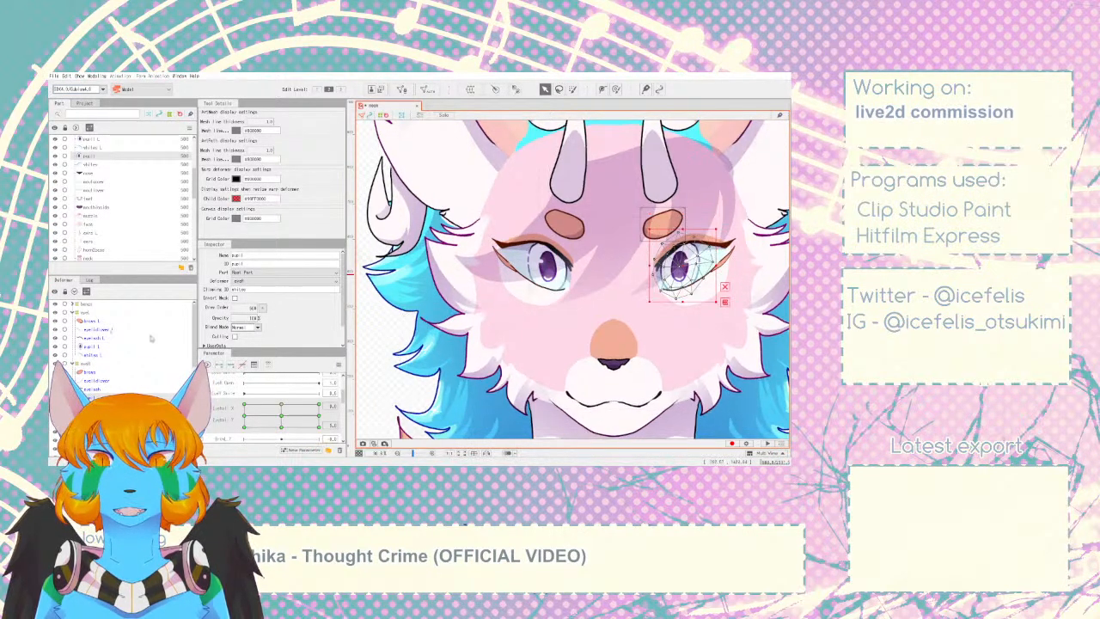
{"action": "left_click", "coordinate": [103, 346]}
{"action": "left_click", "coordinate": [338, 365]}
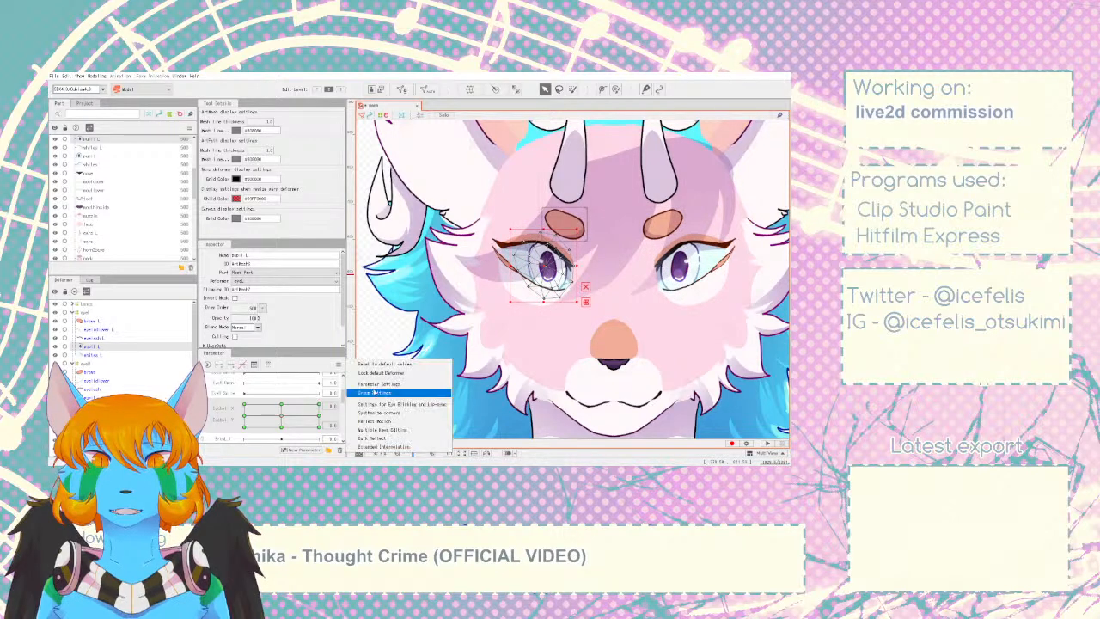
{"action": "left_click", "coordinate": [378, 411]}
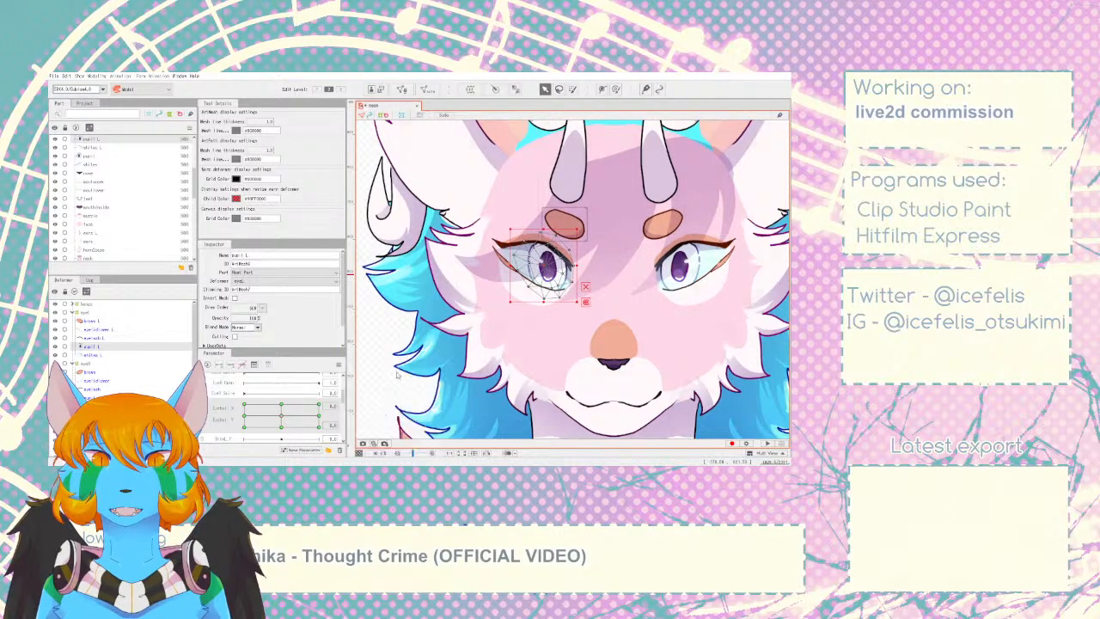
- Deselect the pupil mesh and play the random pose preview to check the eye and head movement
{"action": "left_click", "coordinate": [402, 316]}
{"action": "scroll", "coordinate": [382, 316], "scroll_direction": "down", "scroll_amount": 3}
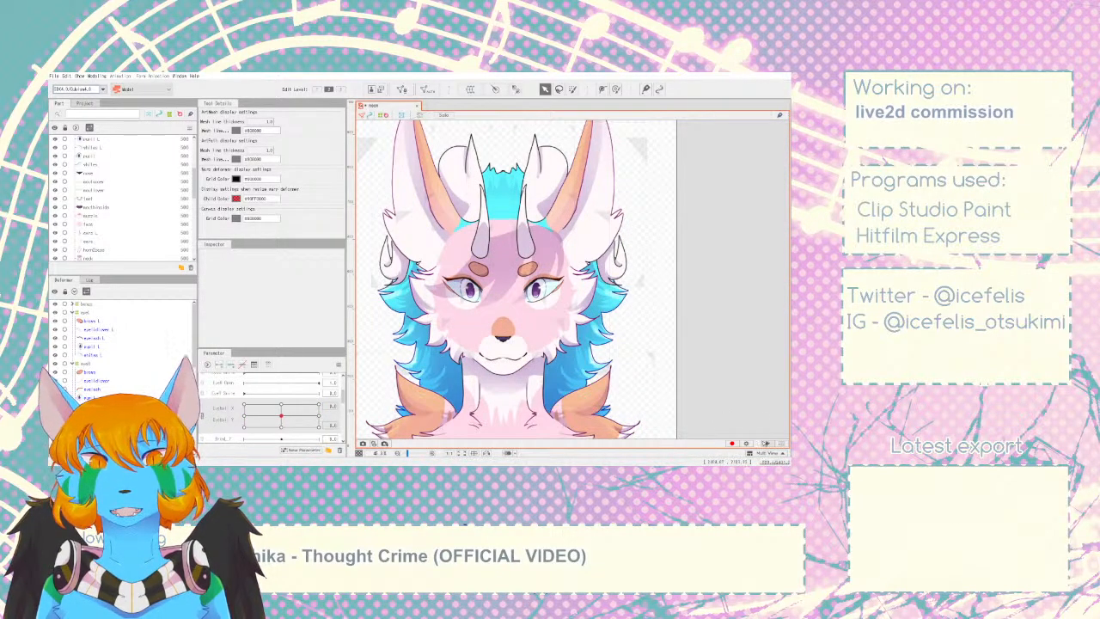
{"action": "left_click", "coordinate": [767, 443]}
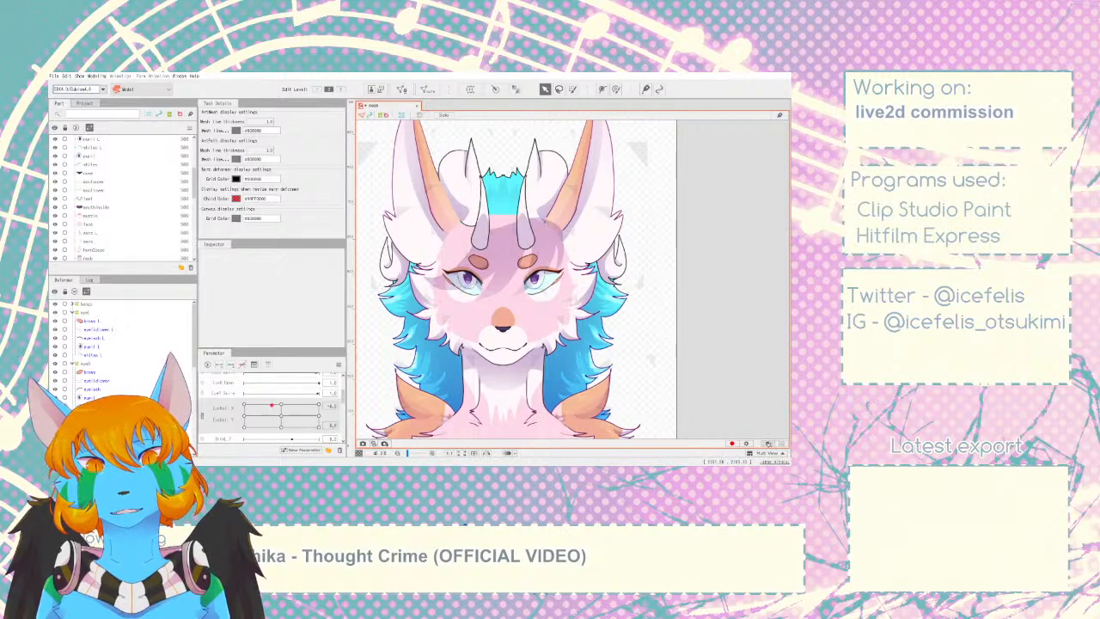
- Expand the bangs group and its Curved Surface deformer and show the hidden hair meshes again
{"action": "left_click", "coordinate": [72, 304]}
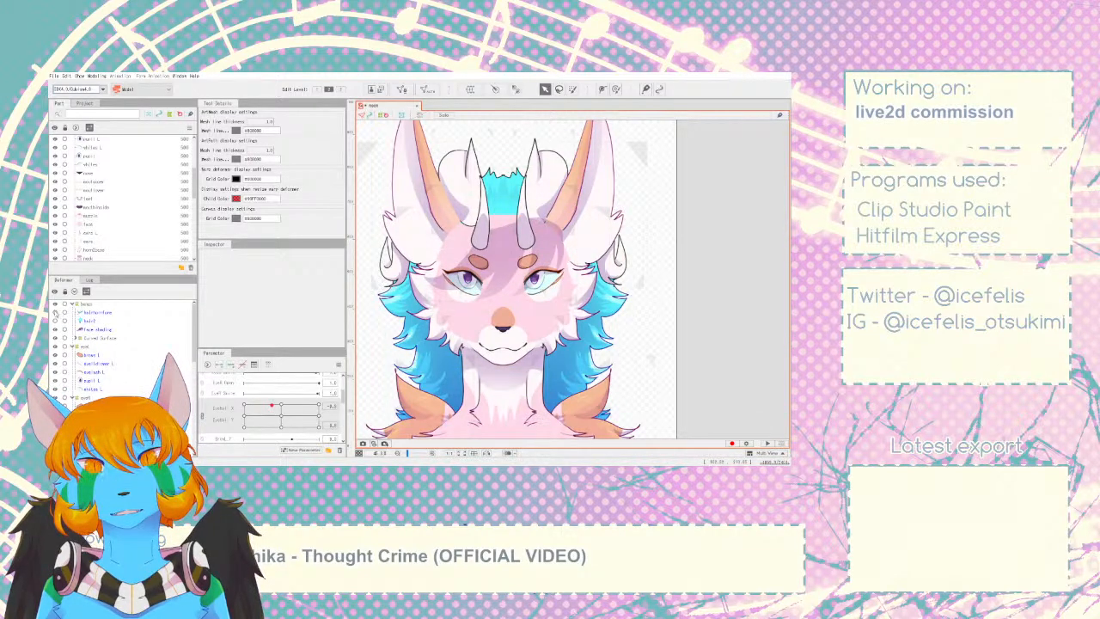
{"action": "left_click", "coordinate": [56, 321]}
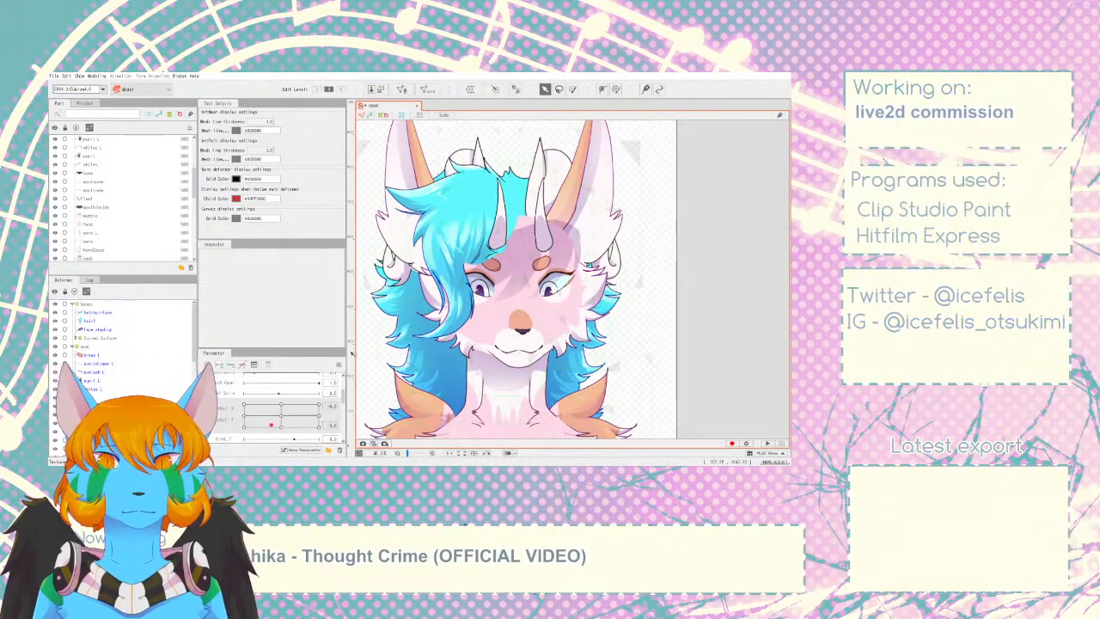
{"action": "left_click", "coordinate": [76, 338]}
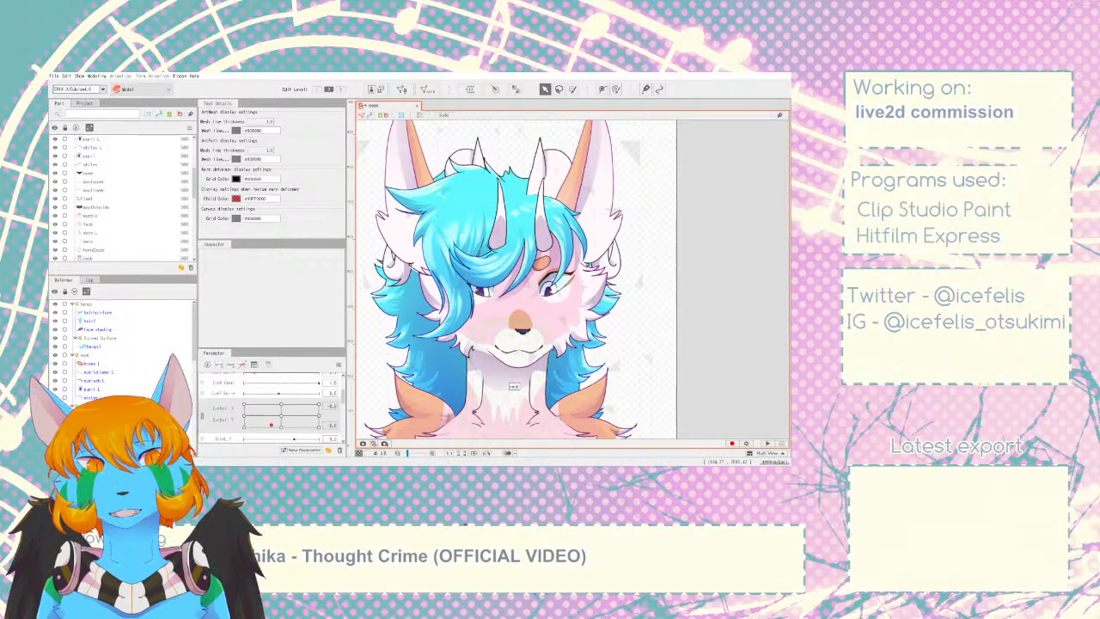
- Watch the random pose playback with the hair shown, stop it and reset all parameters to their default values
{"action": "scroll", "coordinate": [546, 421], "scroll_direction": "down", "scroll_amount": 3}
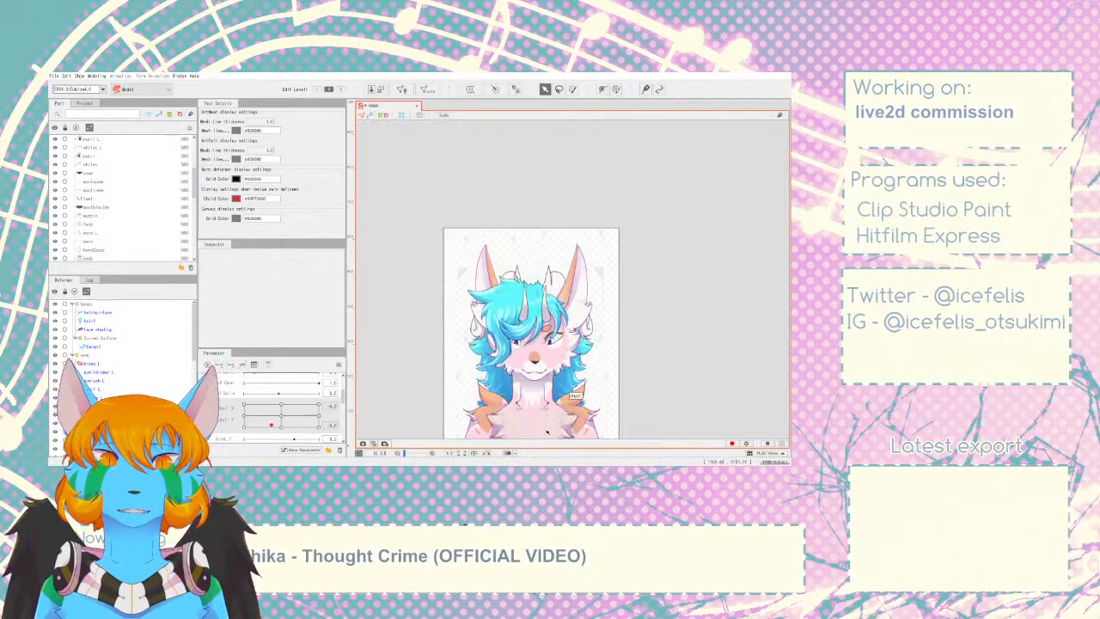
{"action": "scroll", "coordinate": [541, 422], "scroll_direction": "up", "scroll_amount": 2}
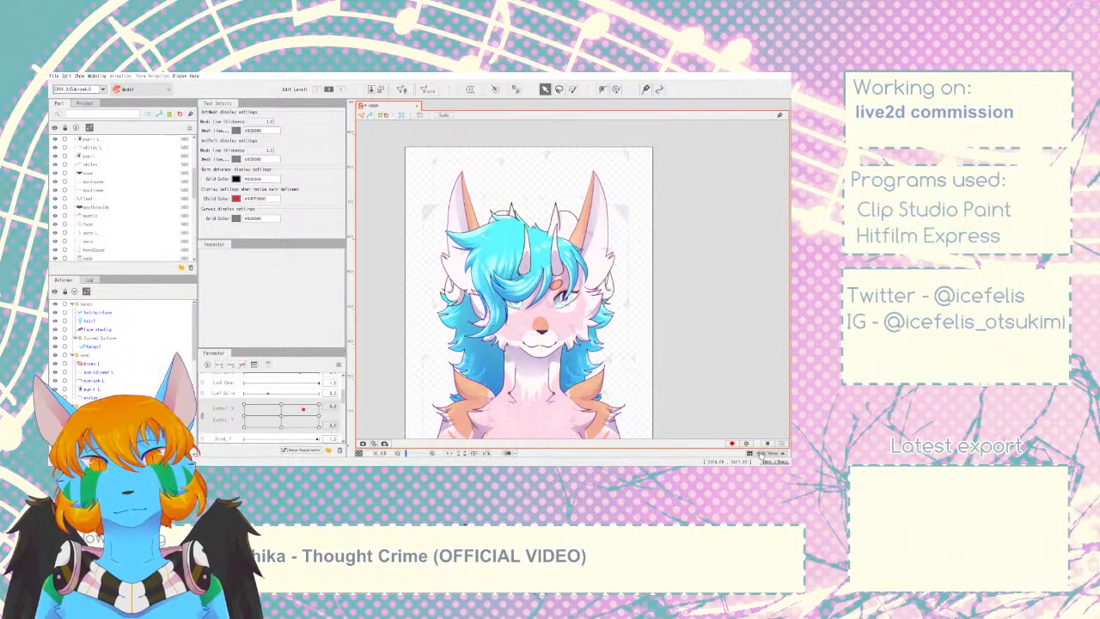
{"action": "left_click", "coordinate": [336, 364]}
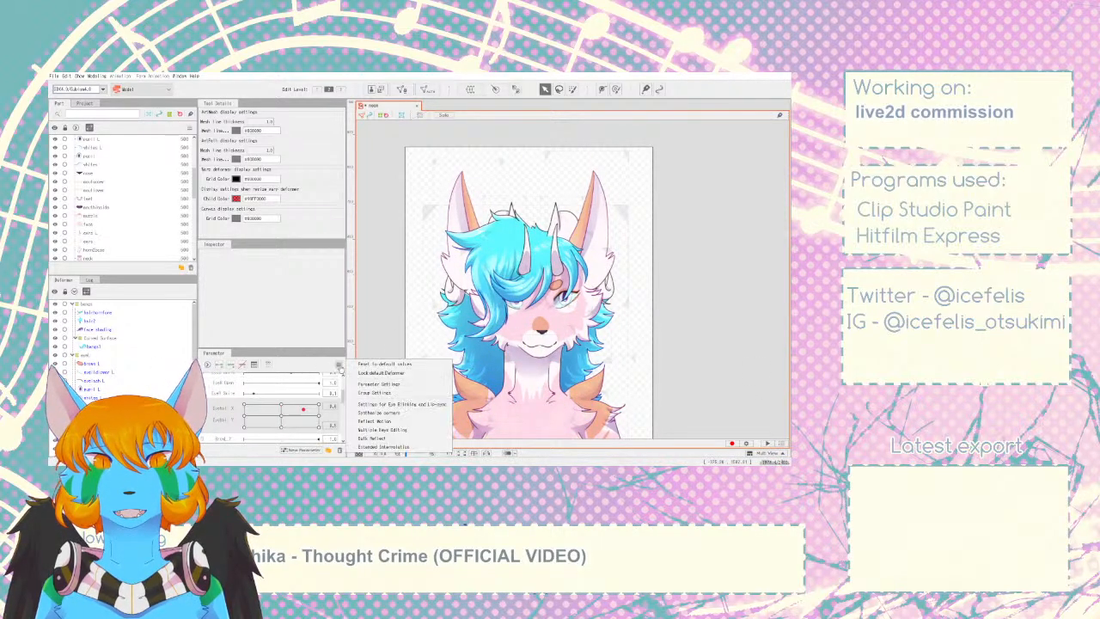
{"action": "left_click", "coordinate": [384, 365]}
- Select the face shading mesh, review its Angle X -30 and Angle Y -30 forms and synthesize its corner forms
{"action": "left_click", "coordinate": [93, 329]}
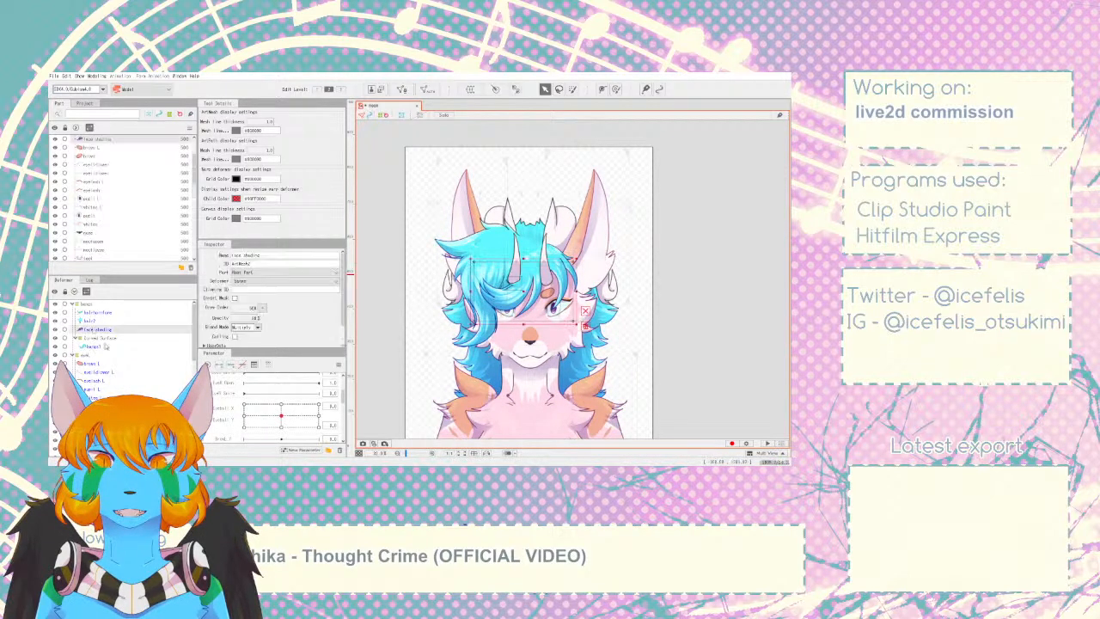
{"action": "scroll", "coordinate": [264, 404], "scroll_direction": "up", "scroll_amount": 3}
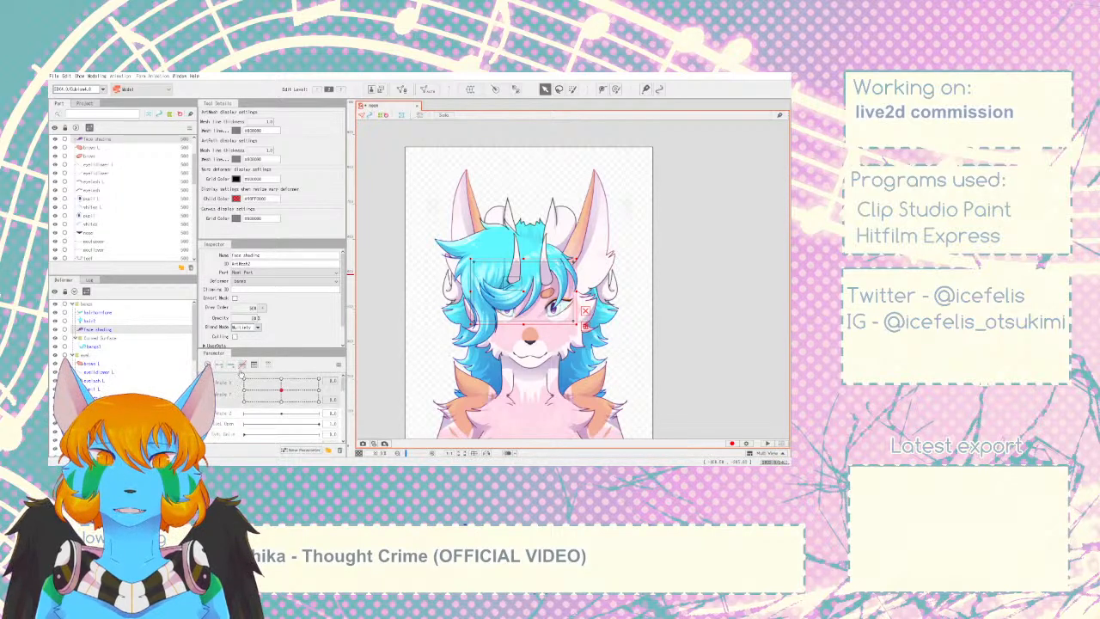
{"action": "left_click_drag", "start_coordinate": [281, 389], "coordinate": [227, 392]}
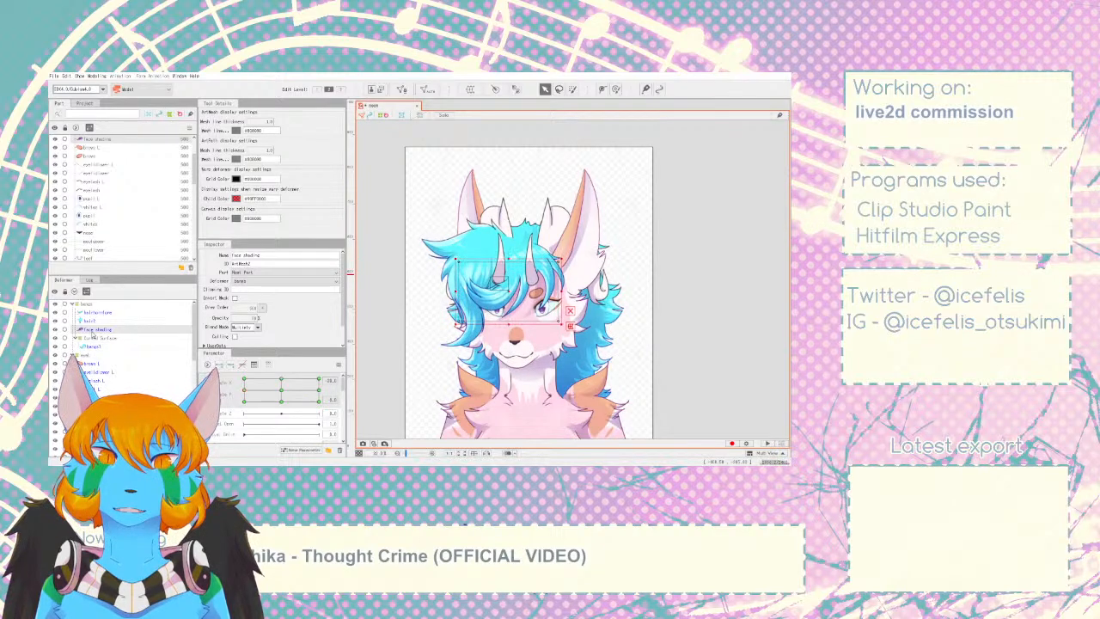
{"action": "left_click", "coordinate": [244, 390]}
{"action": "left_click_drag", "start_coordinate": [244, 391], "coordinate": [282, 411]}
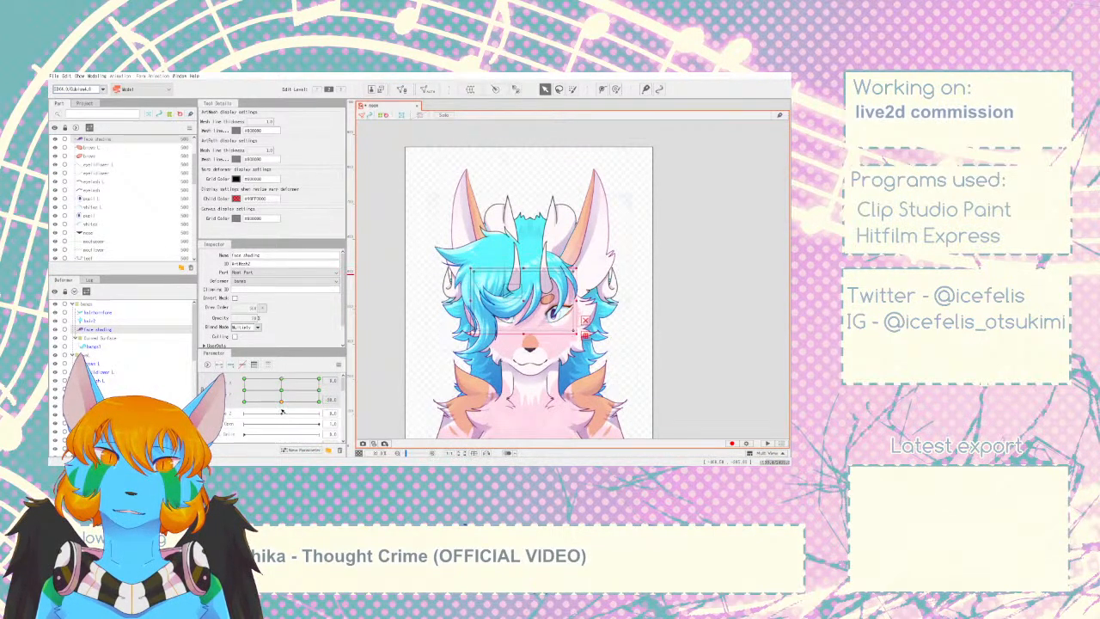
{"action": "left_click", "coordinate": [339, 366]}
{"action": "left_click", "coordinate": [368, 414]}
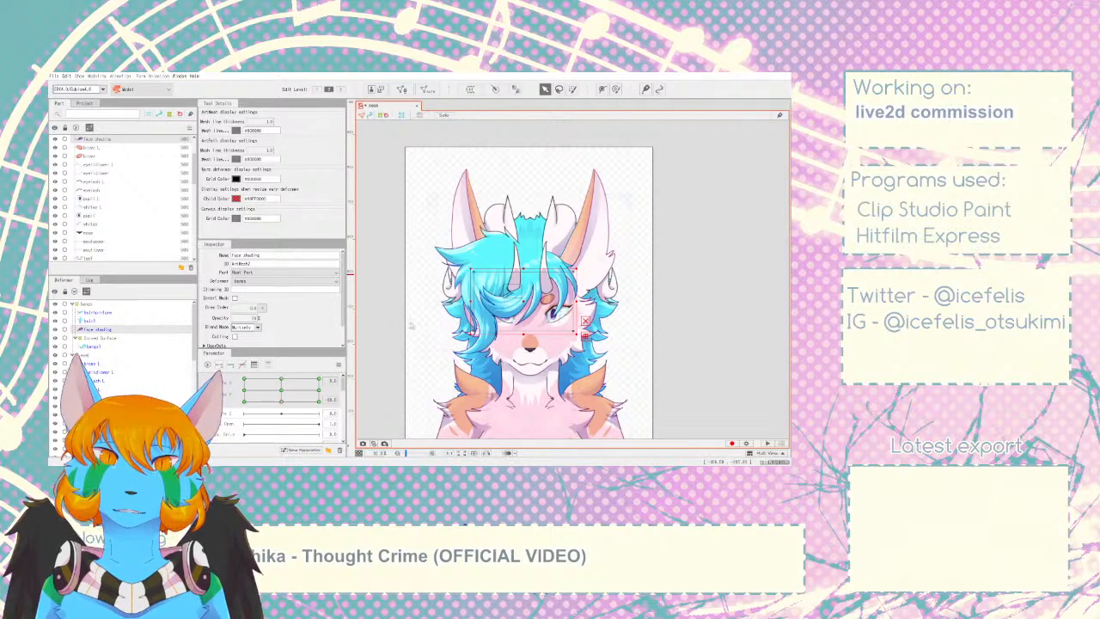
- Check the face shading across the Angle X and Angle Y range and synthesize its corner forms again
{"action": "mouse_move", "coordinate": [319, 390]}
{"action": "left_mouse_down"}
{"action": "mouse_move", "coordinate": [275, 382]}
{"action": "mouse_move", "coordinate": [245, 396]}
{"action": "mouse_move", "coordinate": [273, 405]}
{"action": "mouse_move", "coordinate": [318, 398]}
{"action": "mouse_move", "coordinate": [257, 376]}
{"action": "mouse_move", "coordinate": [318, 391]}
{"action": "mouse_move", "coordinate": [235, 395]}
{"action": "mouse_move", "coordinate": [332, 392]}
{"action": "mouse_move", "coordinate": [280, 377]}
{"action": "left_mouse_up"}
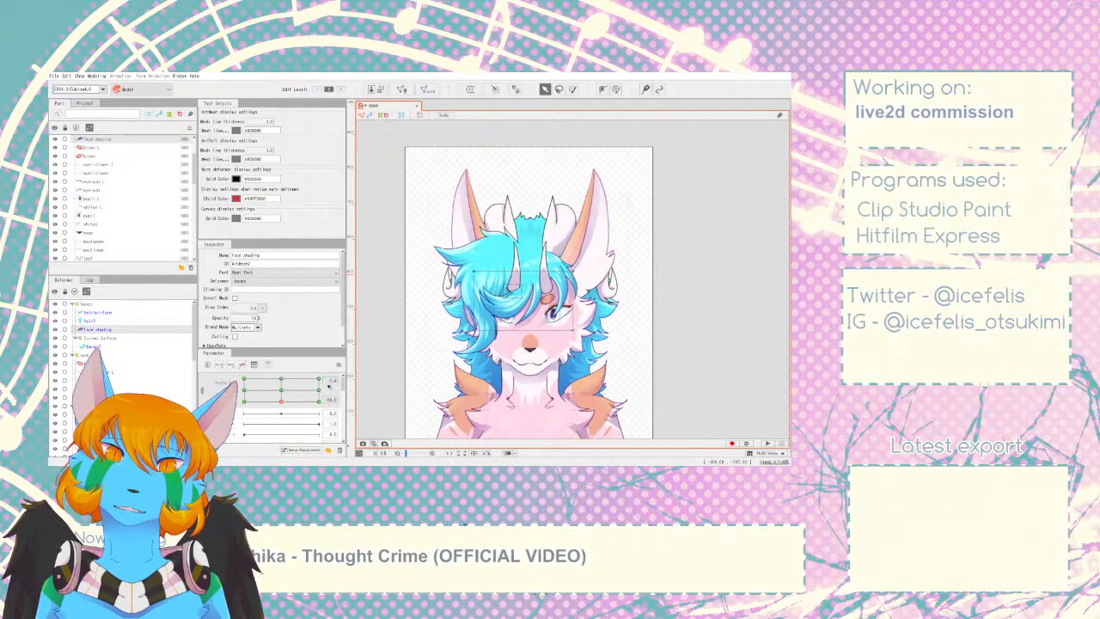
{"action": "left_click", "coordinate": [339, 365]}
{"action": "left_click", "coordinate": [366, 412]}
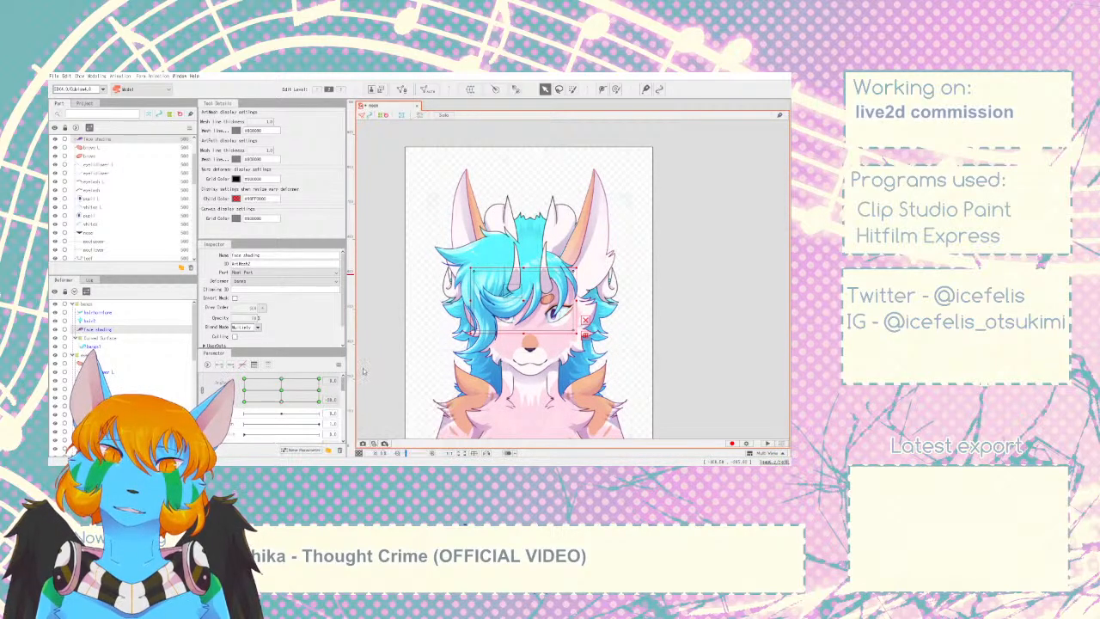
{"action": "mouse_move", "coordinate": [282, 400]}
{"action": "left_mouse_down"}
{"action": "mouse_move", "coordinate": [296, 378]}
{"action": "mouse_move", "coordinate": [244, 386]}
{"action": "mouse_move", "coordinate": [320, 398]}
{"action": "mouse_move", "coordinate": [262, 387]}
{"action": "left_mouse_up"}
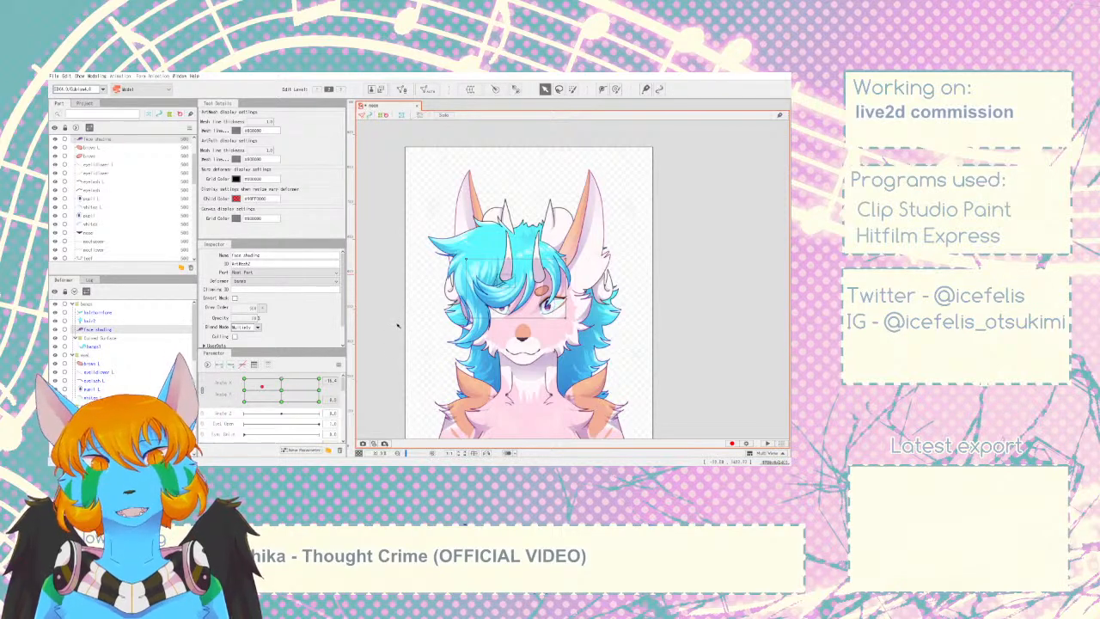
- Preview the Angle X -30, Angle Y 30 corner and parent the whites L mesh to the eyeL deformer
{"action": "mouse_move", "coordinate": [319, 400]}
{"action": "left_mouse_down"}
{"action": "mouse_move", "coordinate": [231, 383]}
{"action": "mouse_move", "coordinate": [260, 401]}
{"action": "mouse_move", "coordinate": [240, 368]}
{"action": "mouse_move", "coordinate": [222, 382]}
{"action": "mouse_move", "coordinate": [314, 384]}
{"action": "mouse_move", "coordinate": [244, 380]}
{"action": "left_mouse_up"}
{"action": "left_click", "coordinate": [92, 207]}
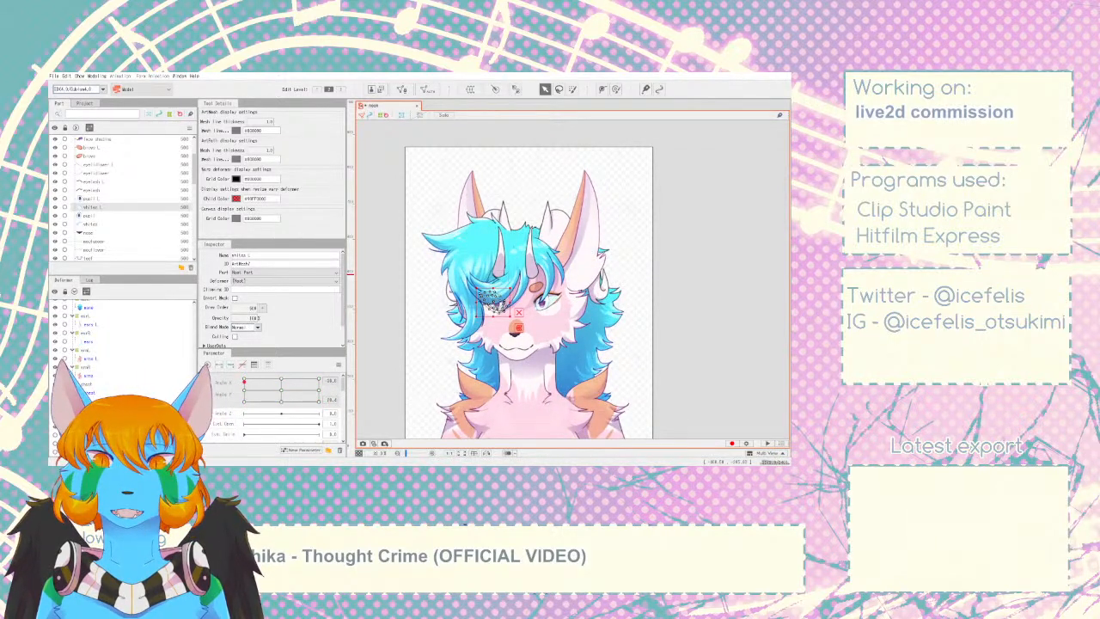
{"action": "left_click", "coordinate": [284, 281]}
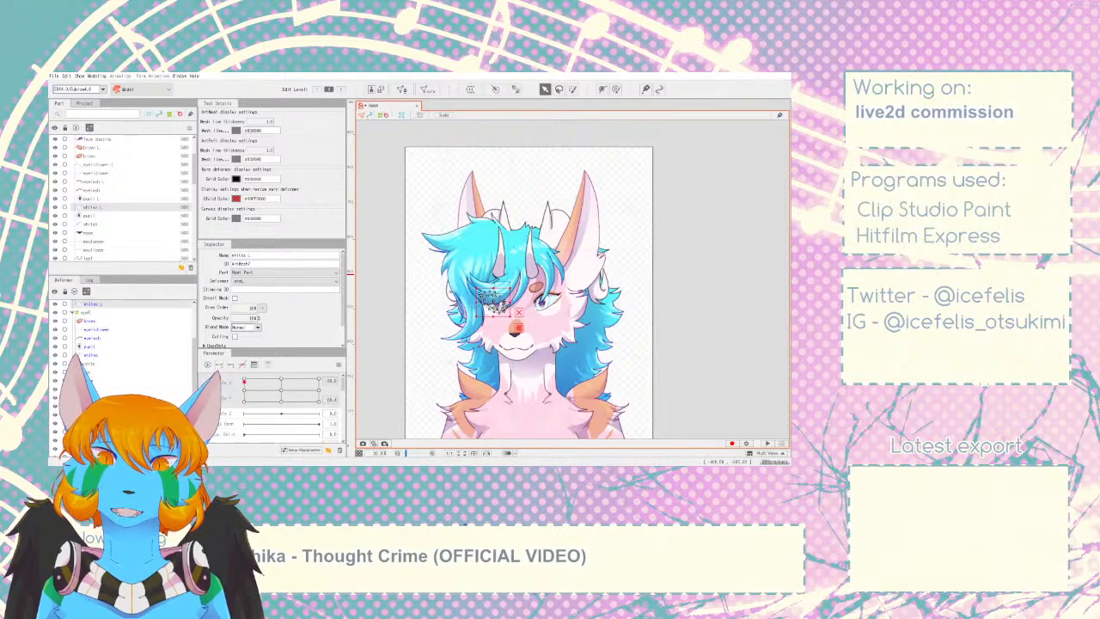
- Select the earR deformer, check it at Angle X -30 and synthesize its corner forms
{"action": "scroll", "coordinate": [82, 369], "scroll_direction": "down", "scroll_amount": 5}
{"action": "left_click", "coordinate": [84, 358]}
{"action": "left_click", "coordinate": [86, 376]}
{"action": "key", "text": "ctrl+a"}
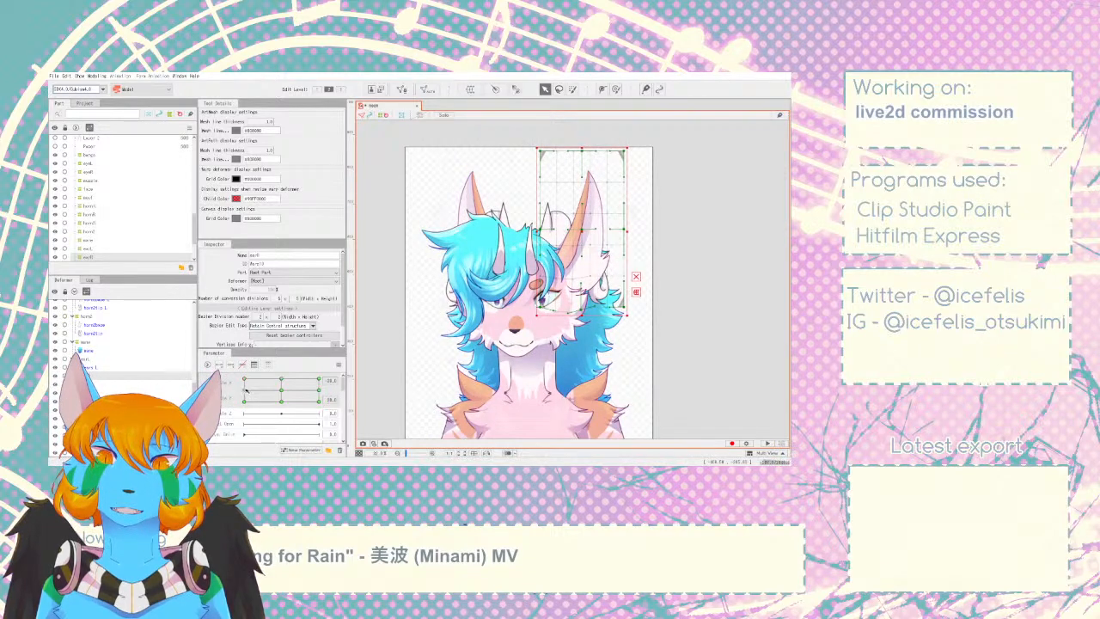
{"action": "left_click", "coordinate": [245, 390]}
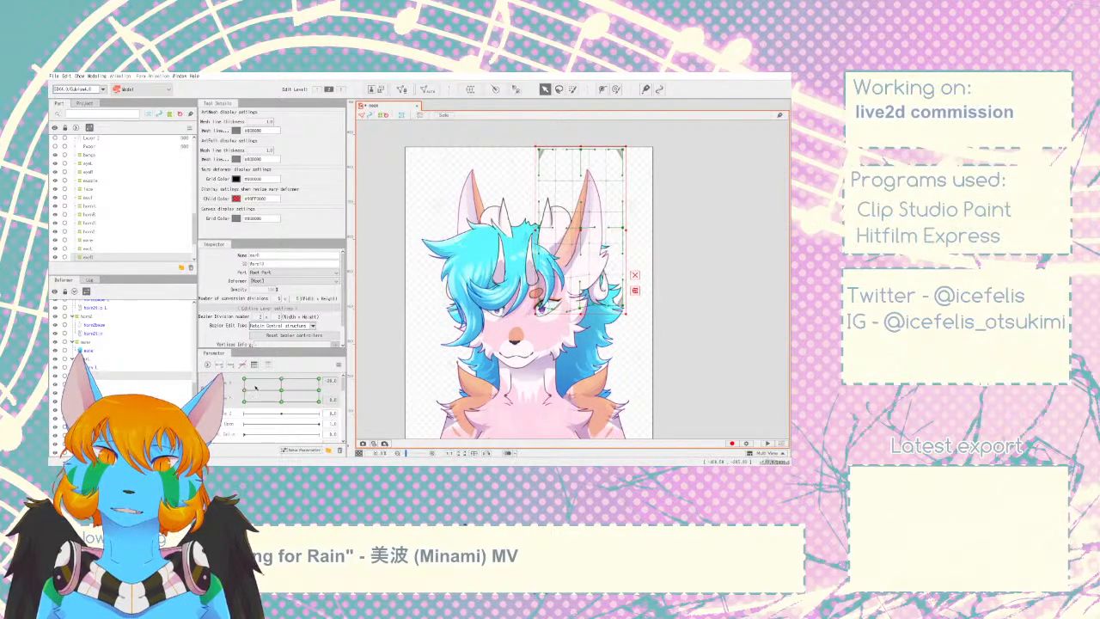
{"action": "left_click", "coordinate": [342, 364]}
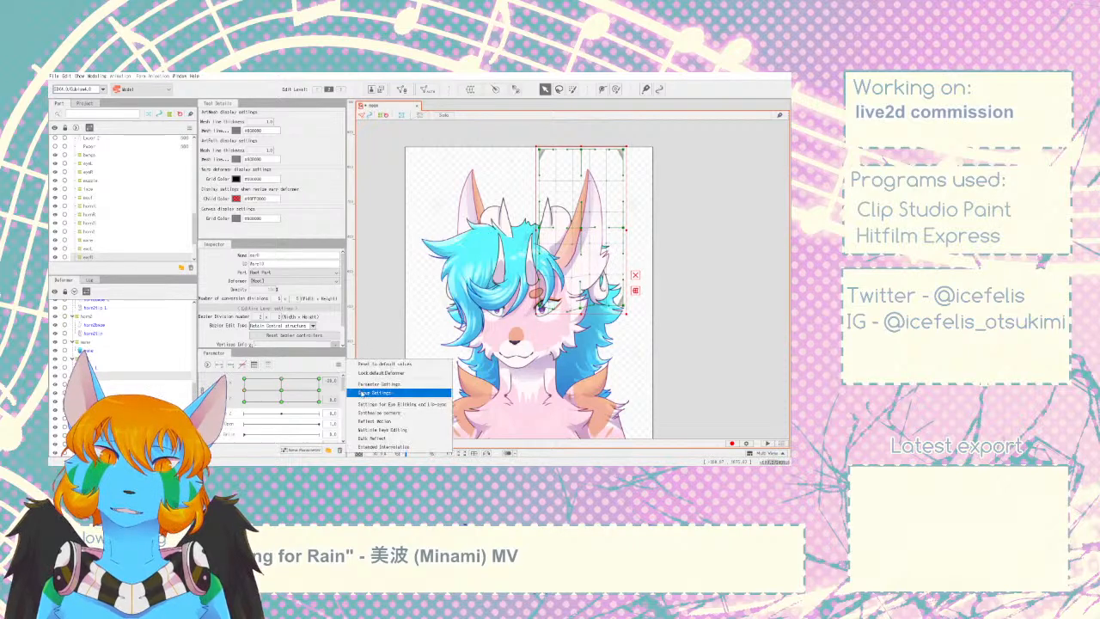
{"action": "left_click", "coordinate": [378, 411]}
- Set Angle X and Angle Y to 0 and clear the earR deformer's existing keys on them
{"action": "mouse_move", "coordinate": [281, 390]}
{"action": "left_mouse_down"}
{"action": "mouse_move", "coordinate": [244, 394]}
{"action": "mouse_move", "coordinate": [330, 395]}
{"action": "mouse_move", "coordinate": [244, 385]}
{"action": "mouse_move", "coordinate": [281, 390]}
{"action": "left_mouse_up"}
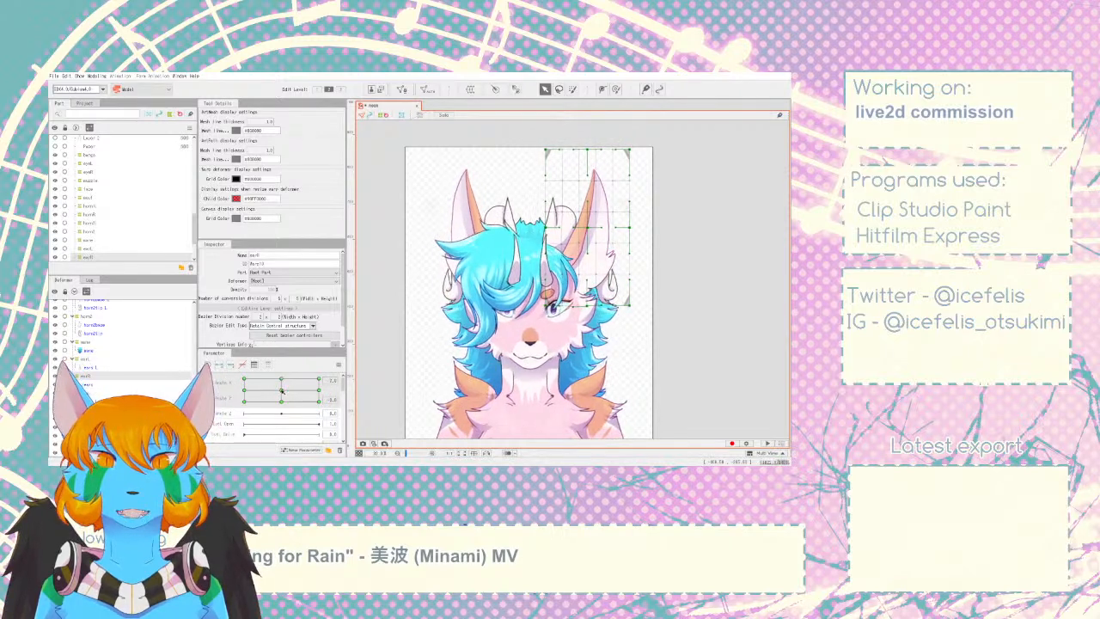
{"action": "left_click", "coordinate": [330, 379]}
{"action": "left_click", "coordinate": [333, 399]}
{"action": "type", "text": "0"}
{"action": "key", "text": "Return"}
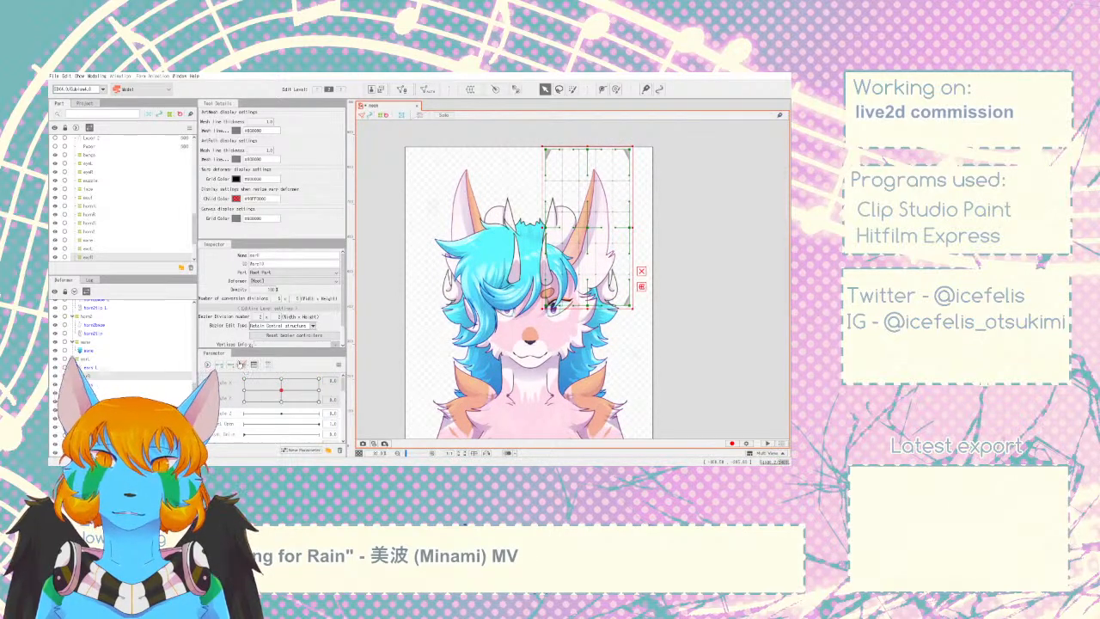
- Add new Angle X and Angle Y keys to the earR deformer and shift it slightly left at Angle X -30
{"action": "left_click_drag", "start_coordinate": [281, 390], "coordinate": [222, 388]}
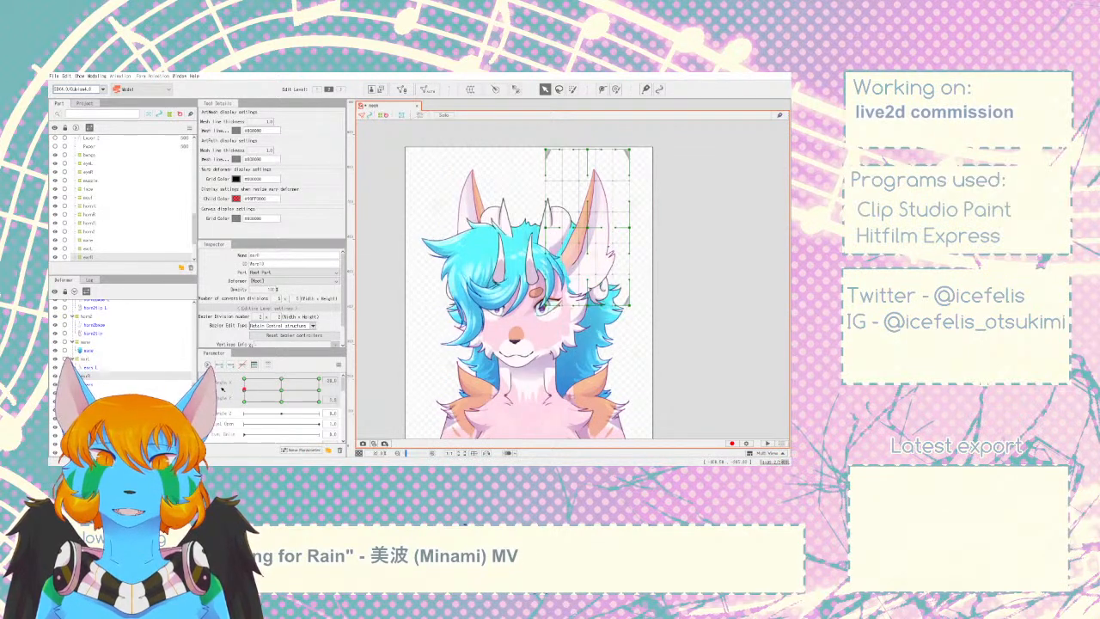
{"action": "left_click", "coordinate": [85, 377]}
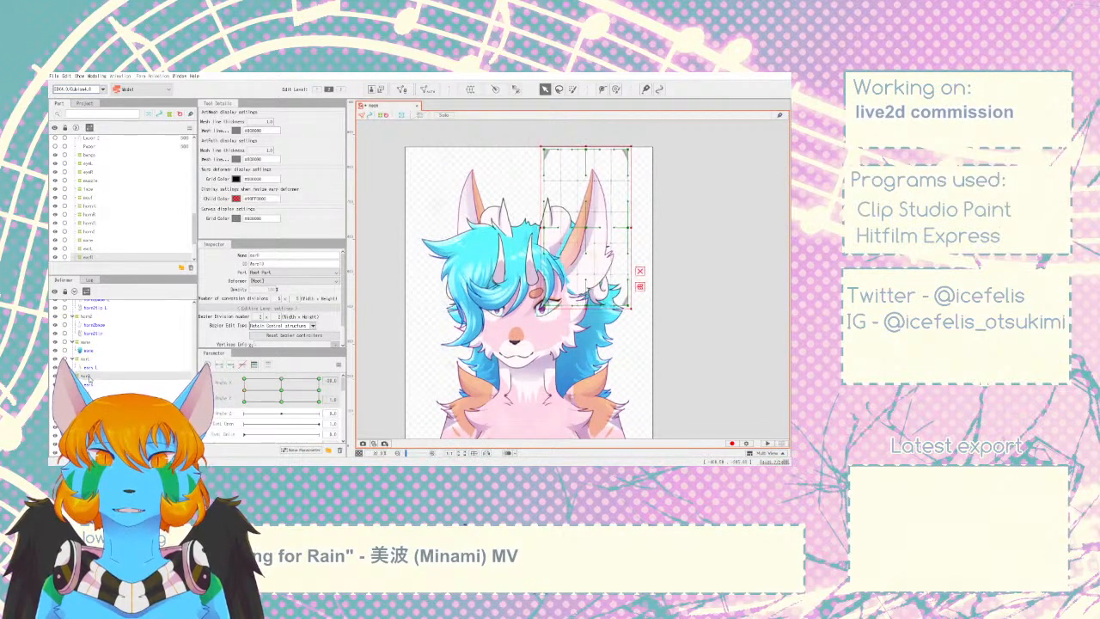
- Nudge the earR deformer slightly down at Angle Y 30
{"action": "left_click_drag", "start_coordinate": [244, 389], "coordinate": [282, 376]}
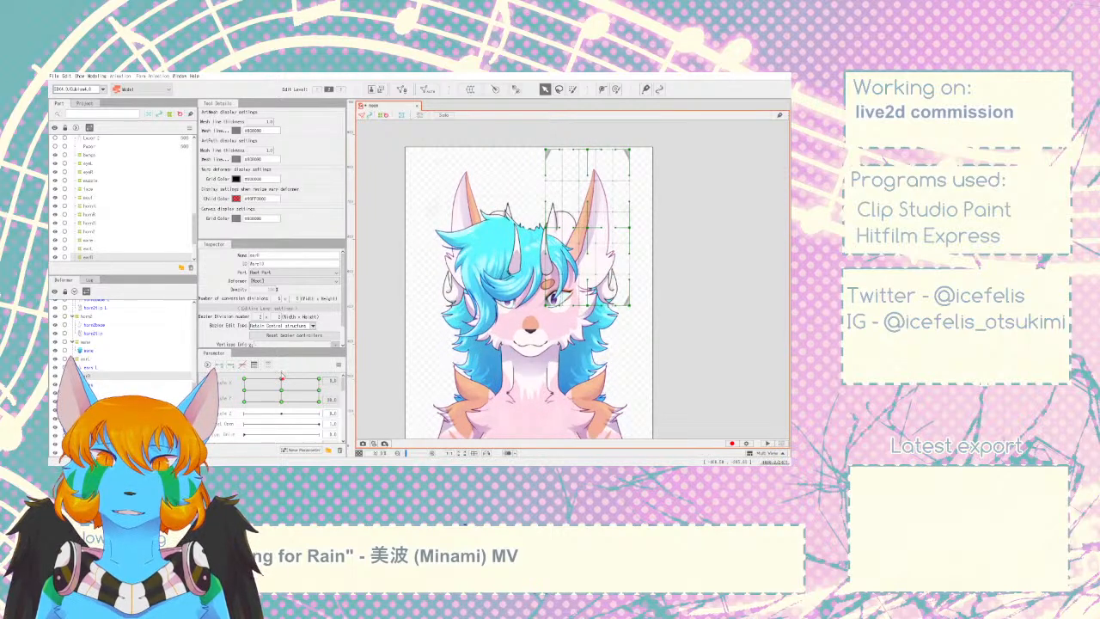
{"action": "key", "text": "Down"}
{"action": "key", "text": "Down"}
{"action": "key", "text": "Down"}
{"action": "key", "text": "Down"}
{"action": "key", "text": "Down"}
{"action": "key", "text": "Down"}
{"action": "key", "text": "Down"}
{"action": "key", "text": "Down"}
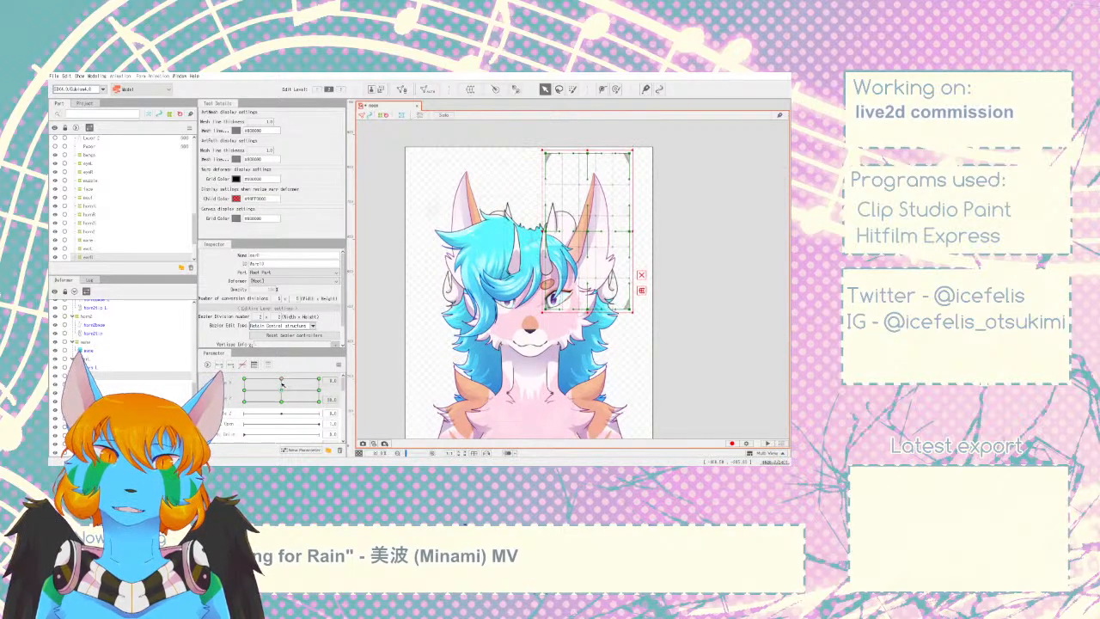
{"action": "key", "text": "Down"}
{"action": "key", "text": "Down"}
- Adjust the earR deformer at Angle Y -30 and compare it with the Angle Y 30 pose
{"action": "left_click_drag", "start_coordinate": [280, 391], "coordinate": [280, 413]}
{"action": "scroll", "coordinate": [599, 279], "scroll_direction": "up", "scroll_amount": 3}
{"action": "left_click", "coordinate": [601, 284]}
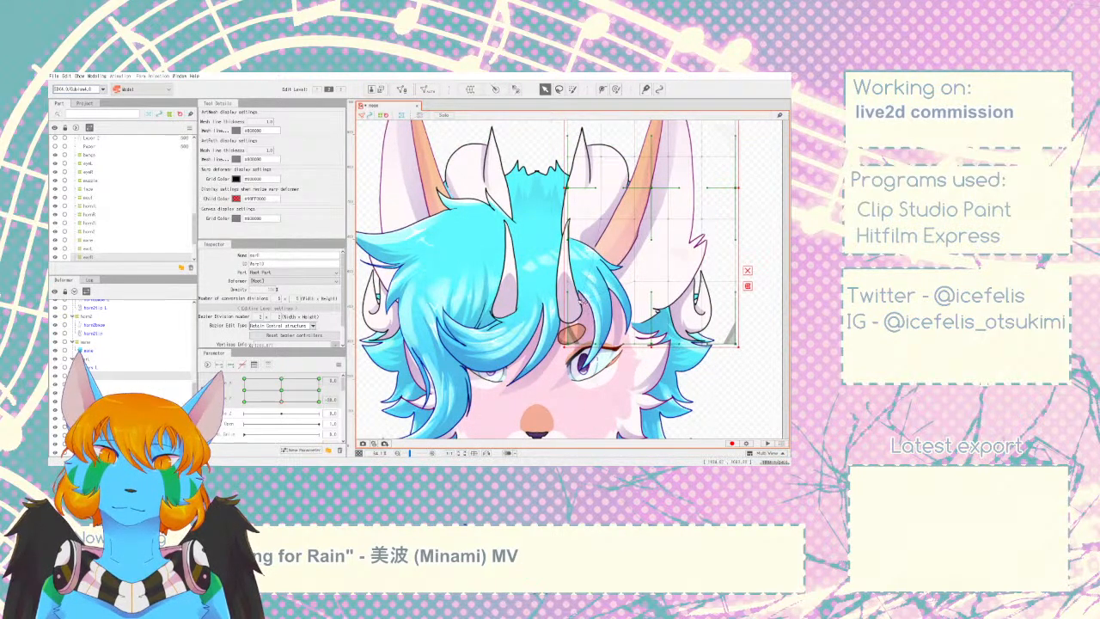
{"action": "scroll", "coordinate": [583, 303], "scroll_direction": "down", "scroll_amount": 3}
{"action": "left_click_drag", "start_coordinate": [281, 402], "coordinate": [280, 379]}
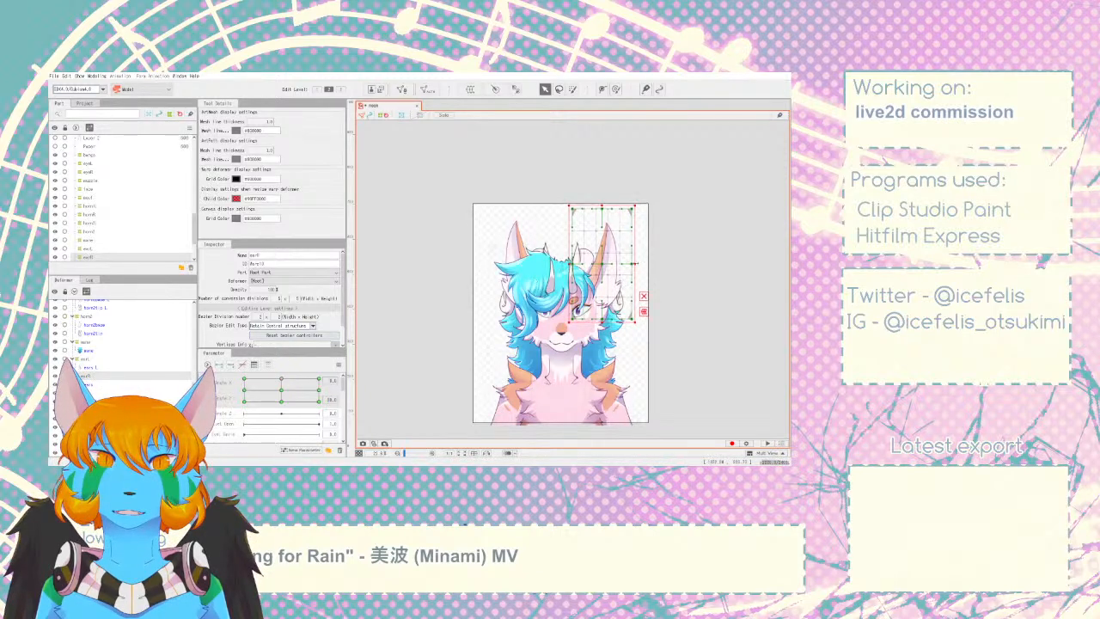
{"action": "mouse_move", "coordinate": [283, 399]}
{"action": "left_mouse_down"}
{"action": "mouse_move", "coordinate": [285, 370]}
{"action": "mouse_move", "coordinate": [285, 409]}
{"action": "left_mouse_up"}
- Synthesize the earR deformer's corner forms, deselect it and check the Angle X -30, Angle Y -30 corner
{"action": "left_click", "coordinate": [339, 365]}
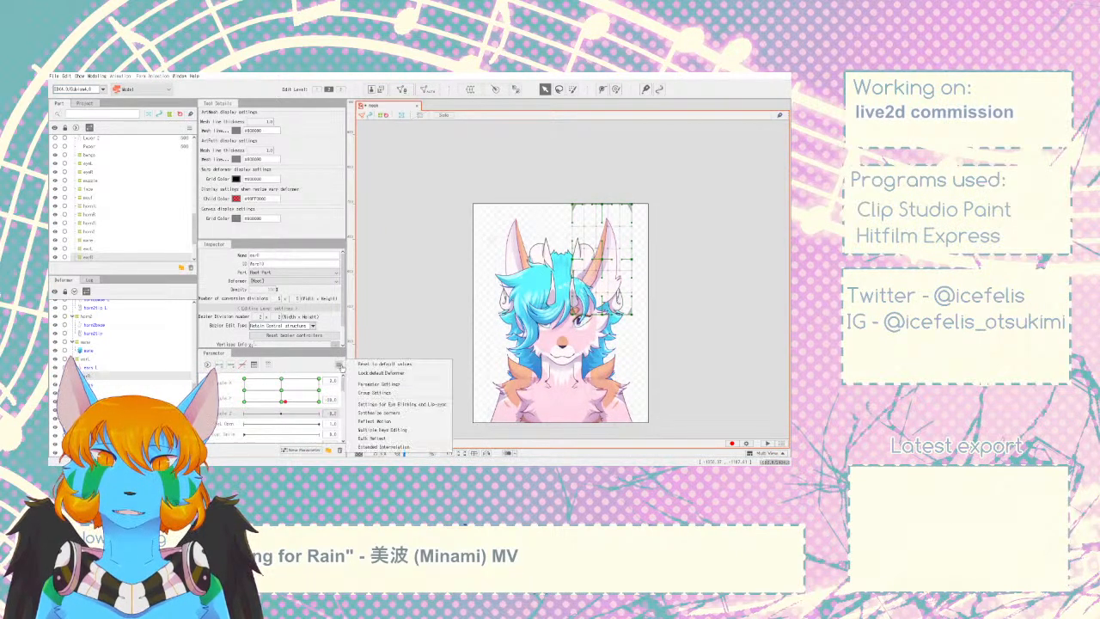
{"action": "left_click", "coordinate": [225, 394]}
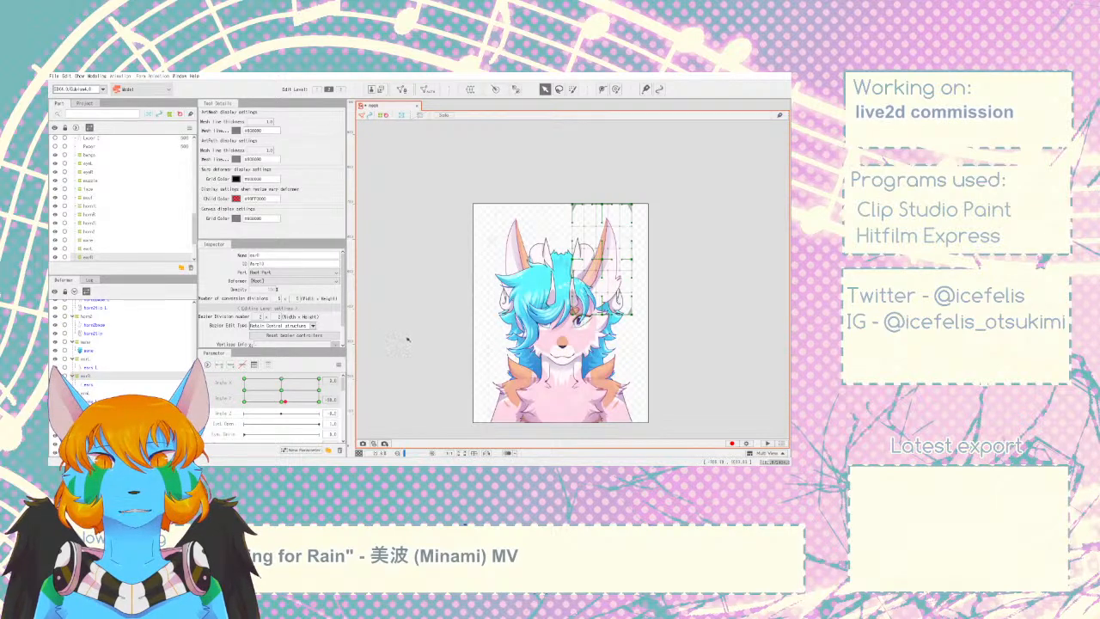
{"action": "left_click", "coordinate": [339, 365]}
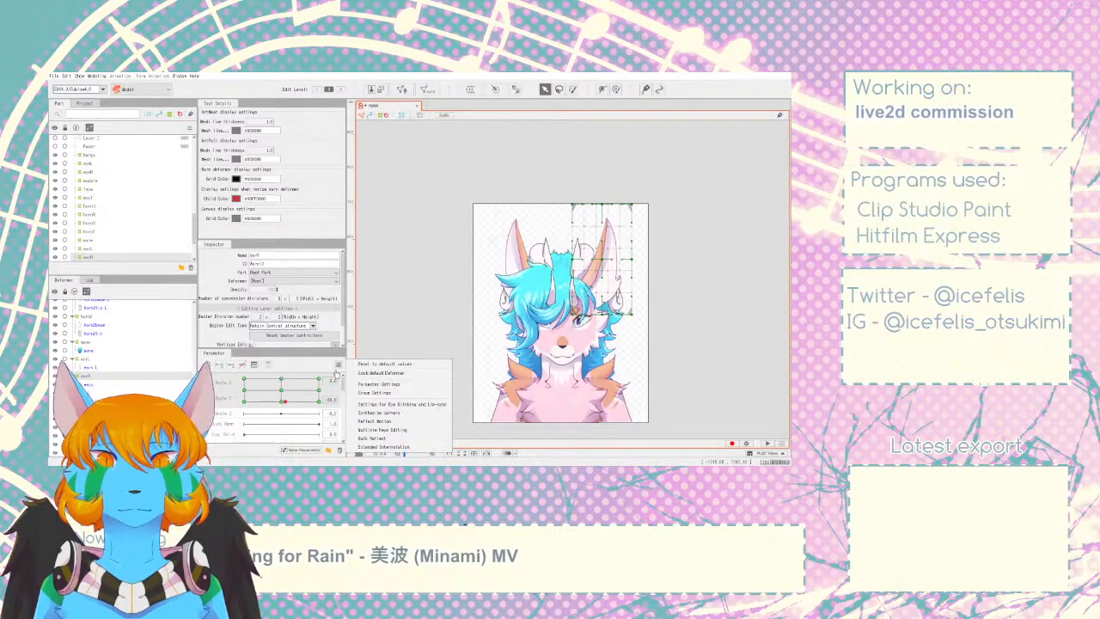
{"action": "left_click", "coordinate": [364, 415]}
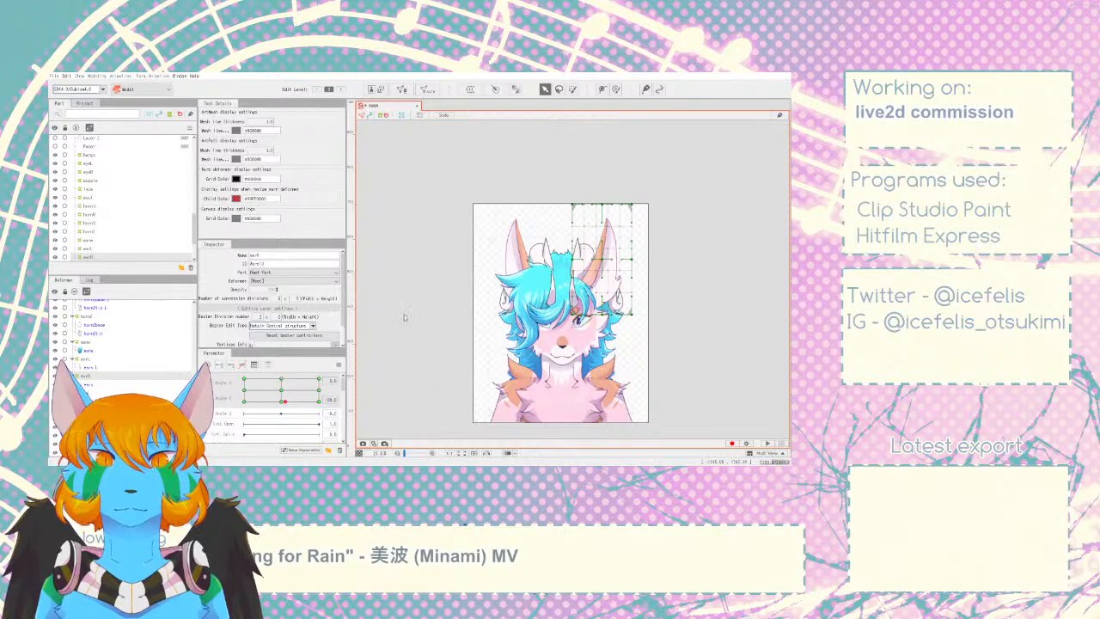
{"action": "left_click", "coordinate": [437, 347]}
{"action": "left_click_drag", "start_coordinate": [284, 401], "coordinate": [245, 402]}
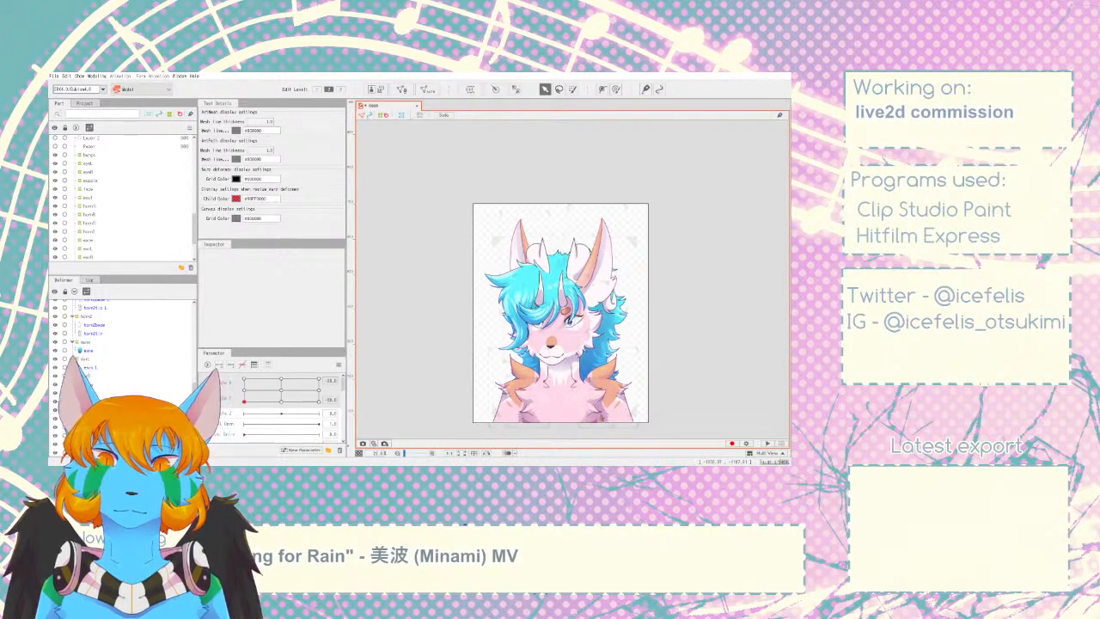
- Try nudging the bangs deformer left at the Angle X -30, Angle Y -30 corner
{"action": "scroll", "coordinate": [73, 348], "scroll_direction": "up", "scroll_amount": 3}
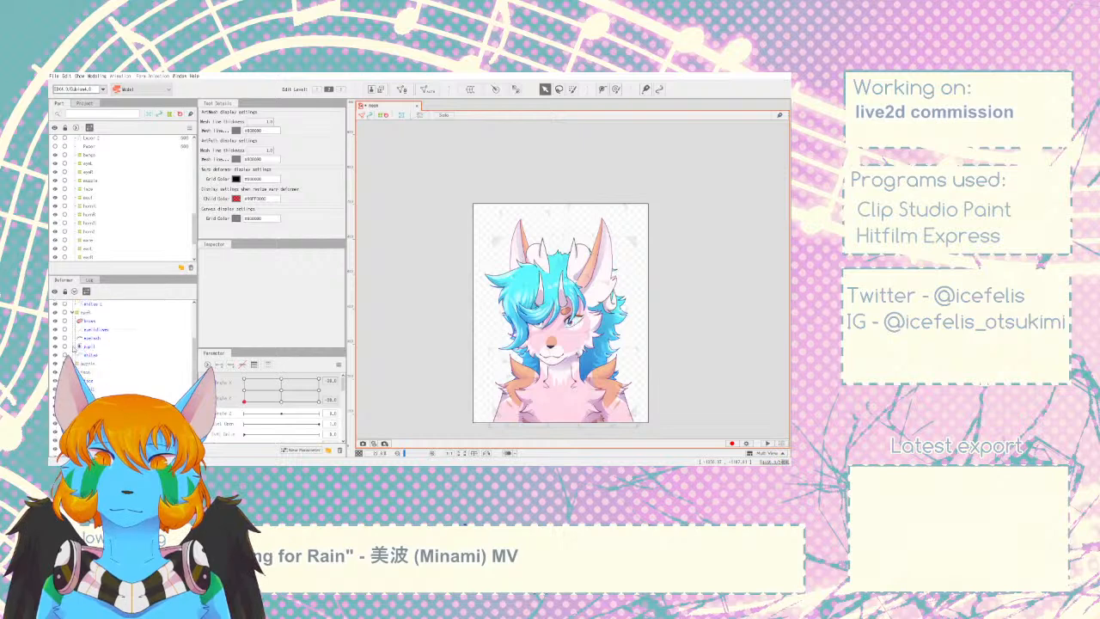
{"action": "left_click", "coordinate": [86, 305]}
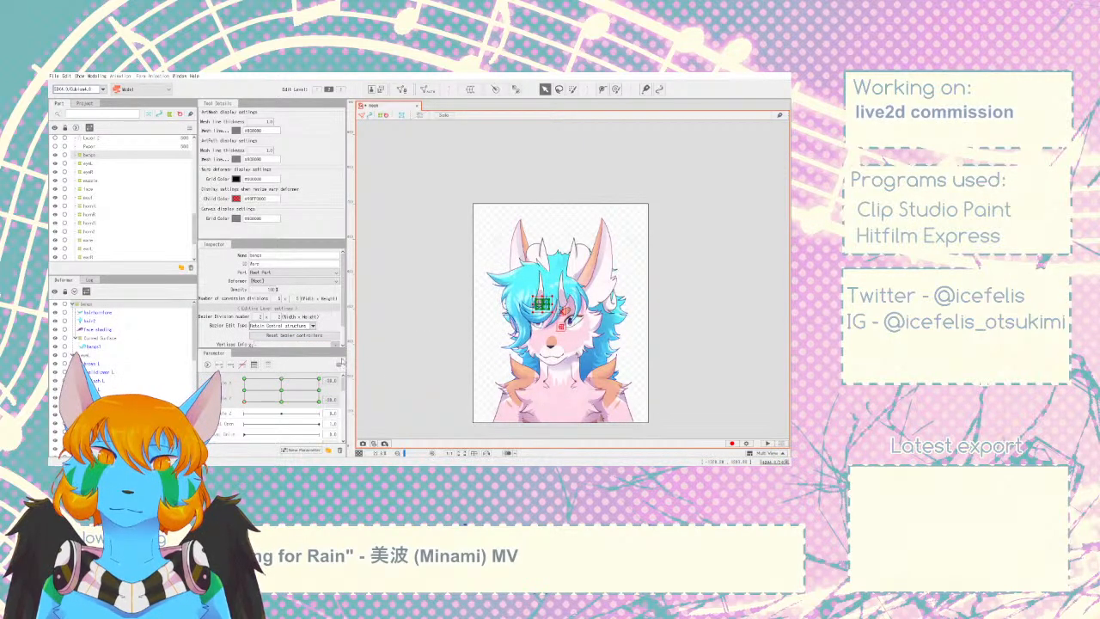
{"action": "left_click", "coordinate": [385, 334]}
{"action": "mouse_move", "coordinate": [244, 399]}
{"action": "left_mouse_down"}
{"action": "mouse_move", "coordinate": [242, 369]}
{"action": "mouse_move", "coordinate": [242, 410]}
{"action": "left_mouse_up"}
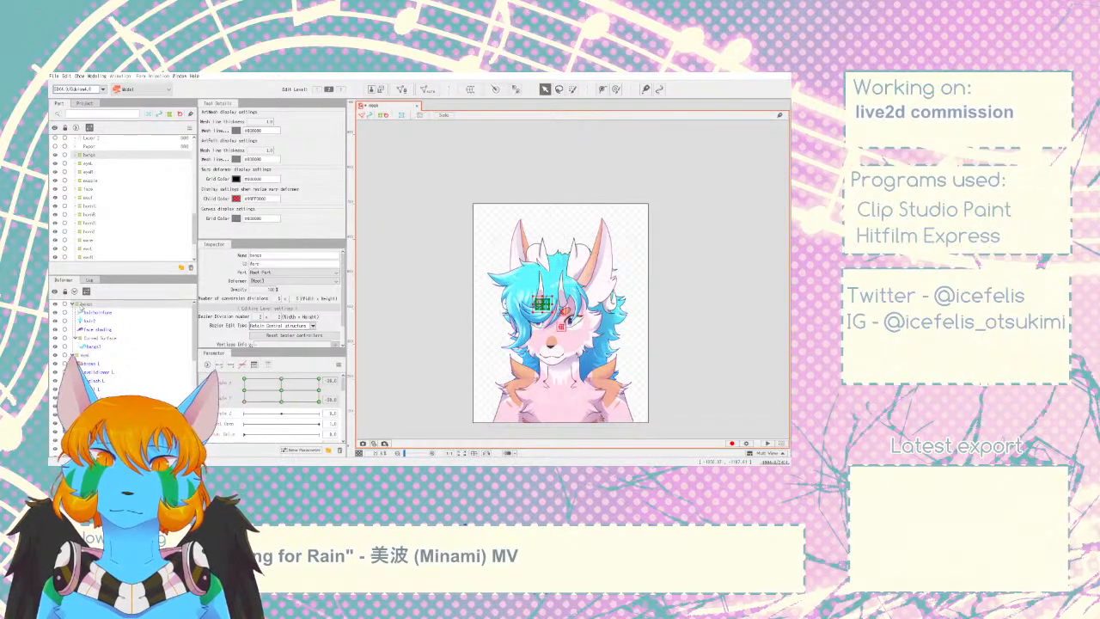
{"action": "key", "text": "Left"}
{"action": "key", "text": "Left"}
{"action": "key", "text": "Left"}
{"action": "key", "text": "Left"}
{"action": "key", "text": "Left"}
{"action": "key", "text": "Left"}
{"action": "key", "text": "Left"}
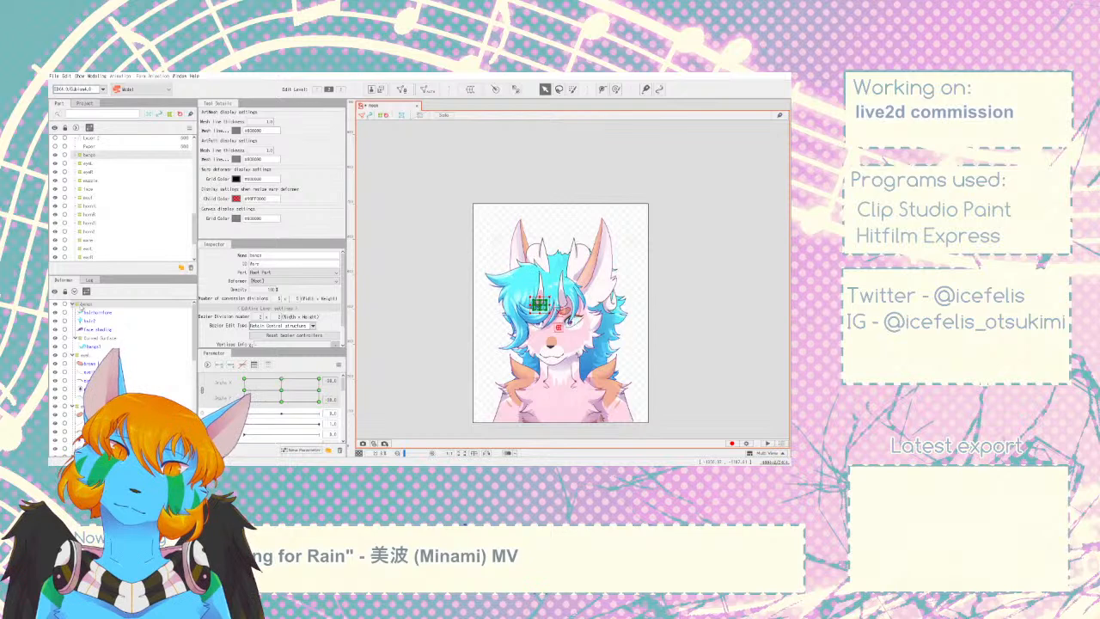
{"action": "key", "text": "ctrl+z"}
{"action": "key", "text": "ctrl+z"}
- Compare the earR deformer's Angle X -30 forms and move it slightly left at Angle X -30, Angle Y 0
{"action": "left_click_drag", "start_coordinate": [285, 402], "coordinate": [244, 390]}
{"action": "scroll", "coordinate": [129, 330], "scroll_direction": "down", "scroll_amount": 3}
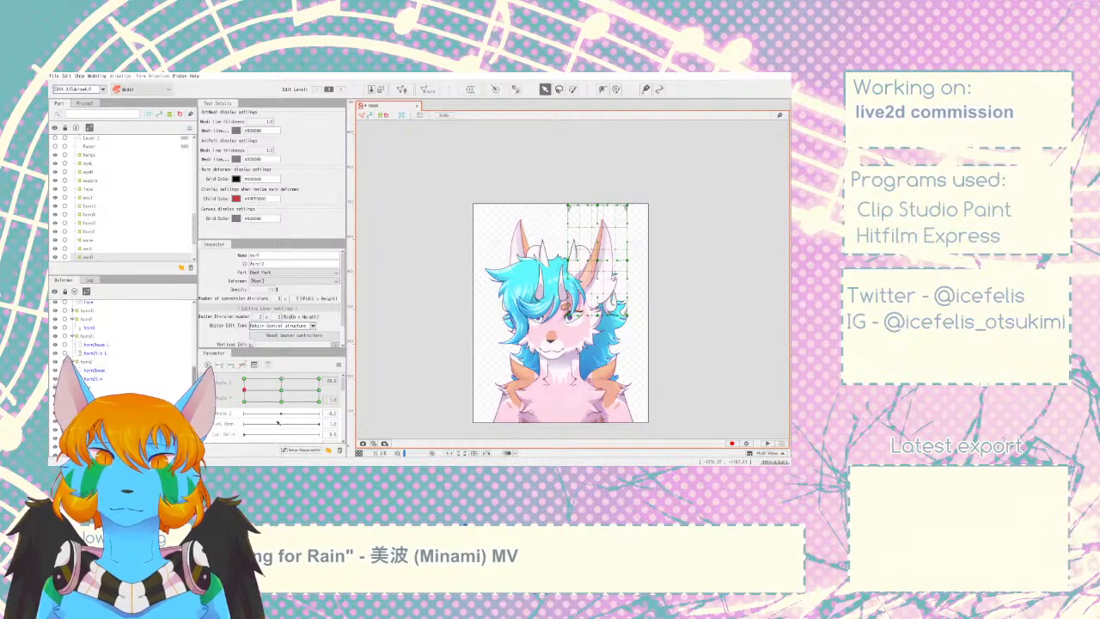
{"action": "left_click", "coordinate": [245, 401]}
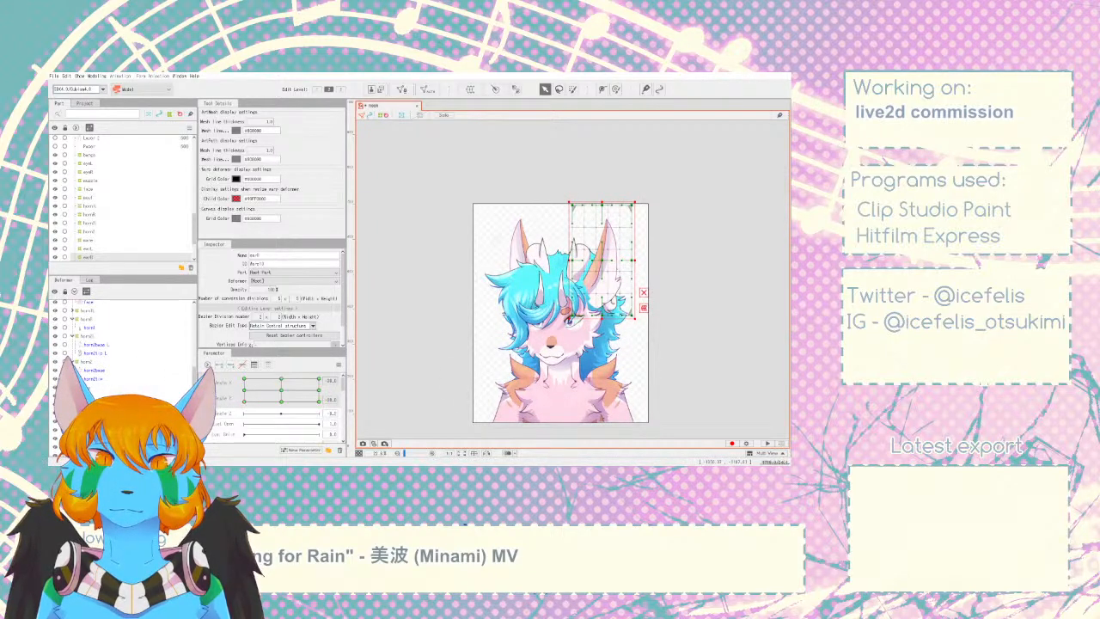
{"action": "left_click", "coordinate": [244, 390]}
{"action": "left_click_drag", "start_coordinate": [598, 260], "coordinate": [594, 260]}
{"action": "mouse_move", "coordinate": [244, 390]}
{"action": "left_mouse_down"}
{"action": "mouse_move", "coordinate": [281, 390]}
{"action": "mouse_move", "coordinate": [244, 390]}
{"action": "left_mouse_up"}
- Synthesize the earR deformer's corner forms again and check the result near Angle Y 30
{"action": "left_click", "coordinate": [338, 365]}
{"action": "left_click", "coordinate": [350, 415]}
{"action": "left_click", "coordinate": [408, 313]}
{"action": "mouse_move", "coordinate": [265, 376]}
{"action": "left_mouse_down"}
{"action": "mouse_move", "coordinate": [244, 378]}
{"action": "mouse_move", "coordinate": [292, 354]}
{"action": "mouse_move", "coordinate": [246, 386]}
{"action": "mouse_move", "coordinate": [280, 413]}
{"action": "mouse_move", "coordinate": [292, 380]}
{"action": "mouse_move", "coordinate": [282, 402]}
{"action": "mouse_move", "coordinate": [274, 381]}
{"action": "left_mouse_up"}
- Return Angle X and Angle Y to 0 with the earR deformer selected
{"action": "left_click", "coordinate": [328, 381]}
{"action": "type", "text": "0"}
{"action": "left_click", "coordinate": [333, 400]}
{"action": "type", "text": "0"}
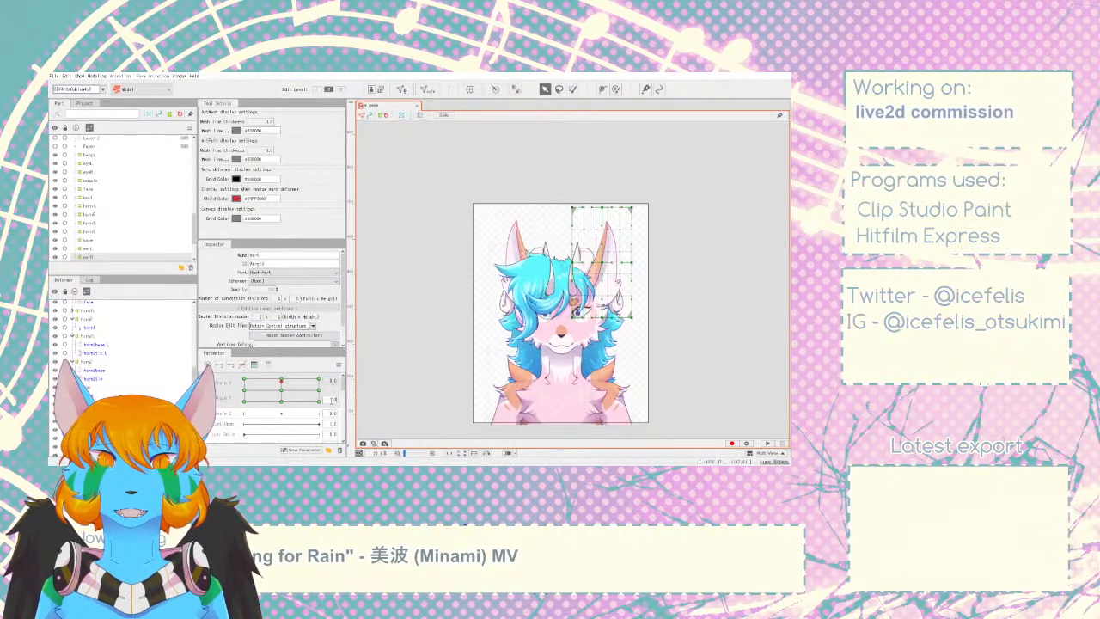
{"action": "key", "text": "Return"}
{"action": "left_click", "coordinate": [338, 365]}
{"action": "left_click", "coordinate": [271, 368]}
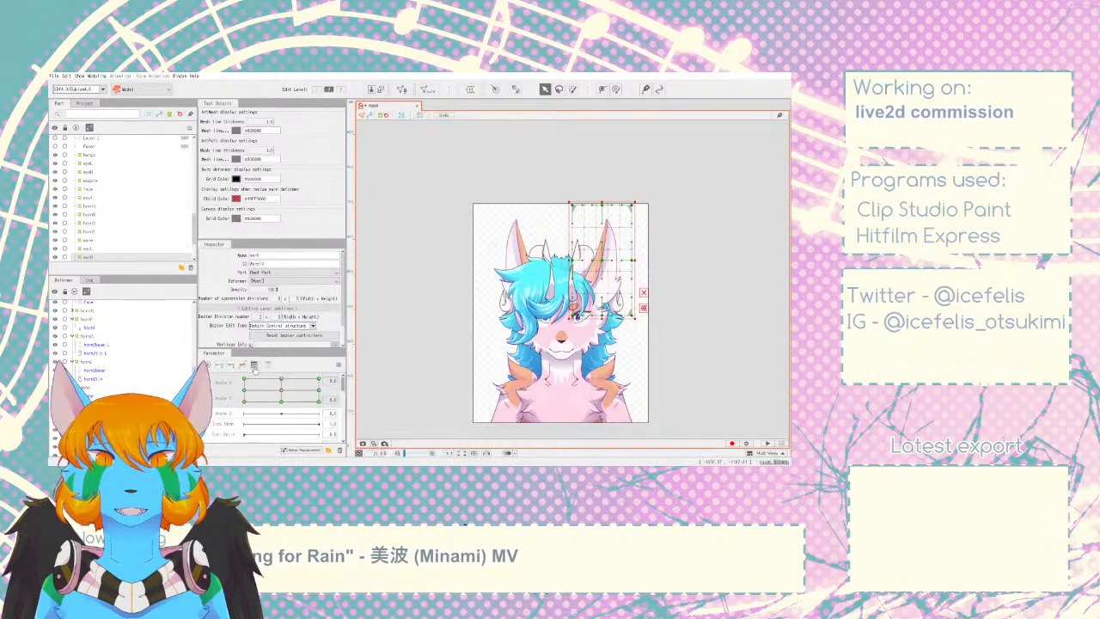
- Adjust the lower part of the ear mesh at Angle X -30, Angle Y 0 and reselect the earR deformer
{"action": "left_click_drag", "start_coordinate": [243, 377], "coordinate": [243, 390]}
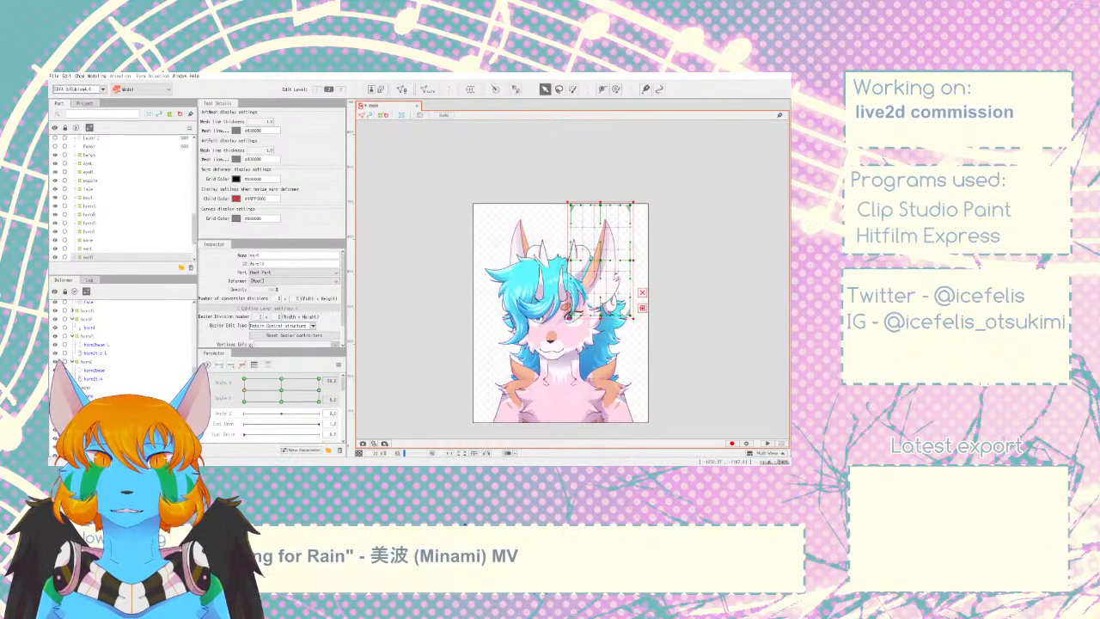
{"action": "left_click", "coordinate": [603, 275]}
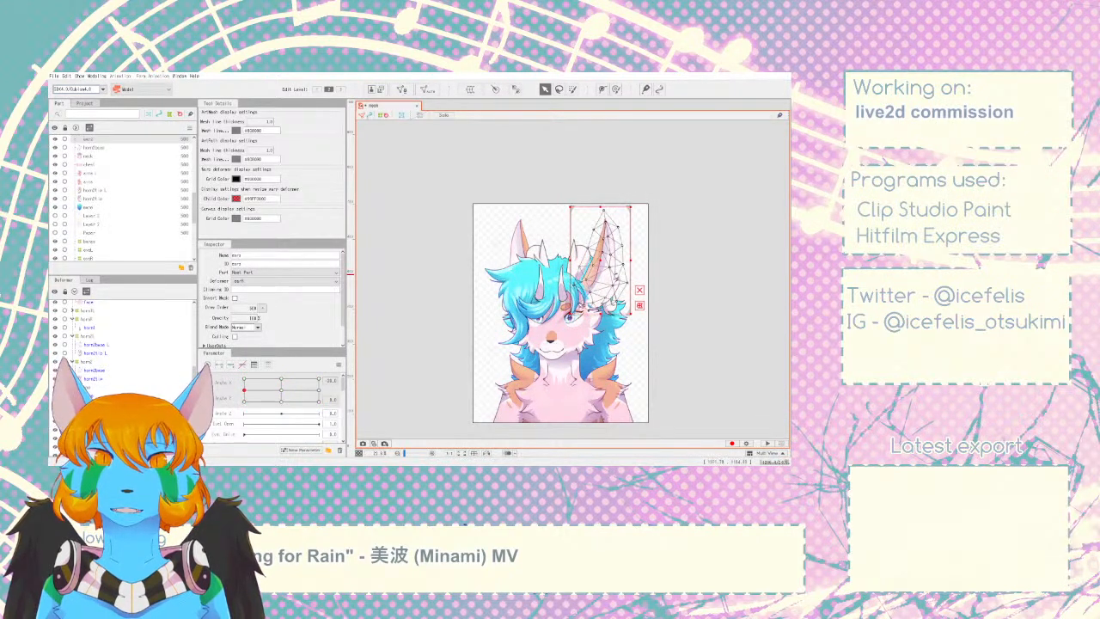
{"action": "left_click_drag", "start_coordinate": [575, 292], "coordinate": [587, 325]}
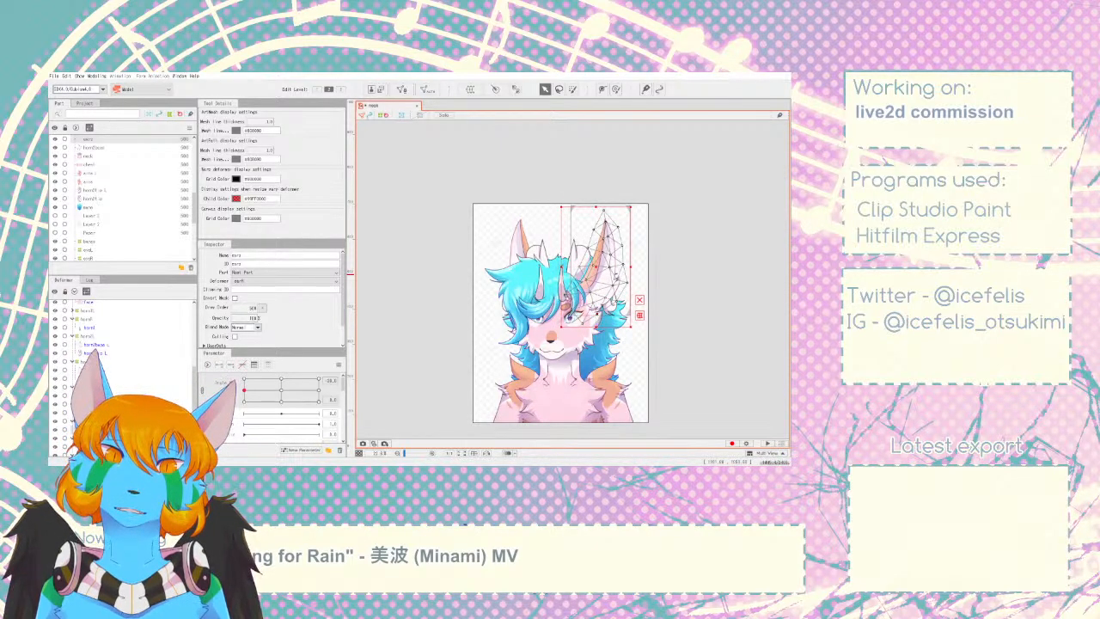
{"action": "left_click", "coordinate": [89, 422]}
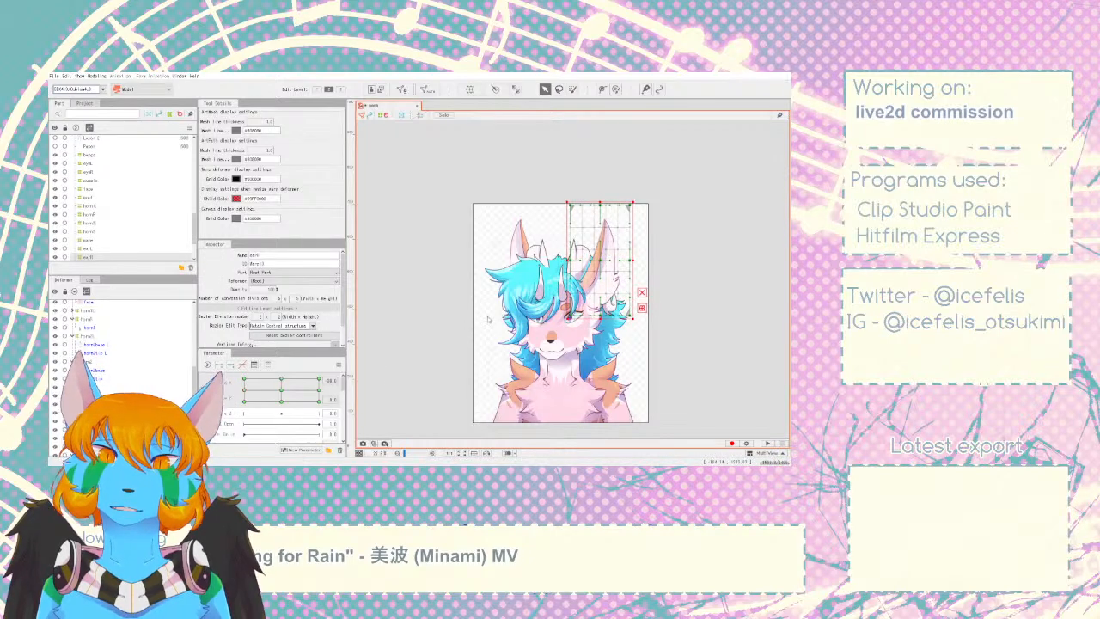
- Synthesize the earR deformer's corner forms from Angle X 0, Angle Y -30
{"action": "left_click_drag", "start_coordinate": [245, 390], "coordinate": [282, 401]}
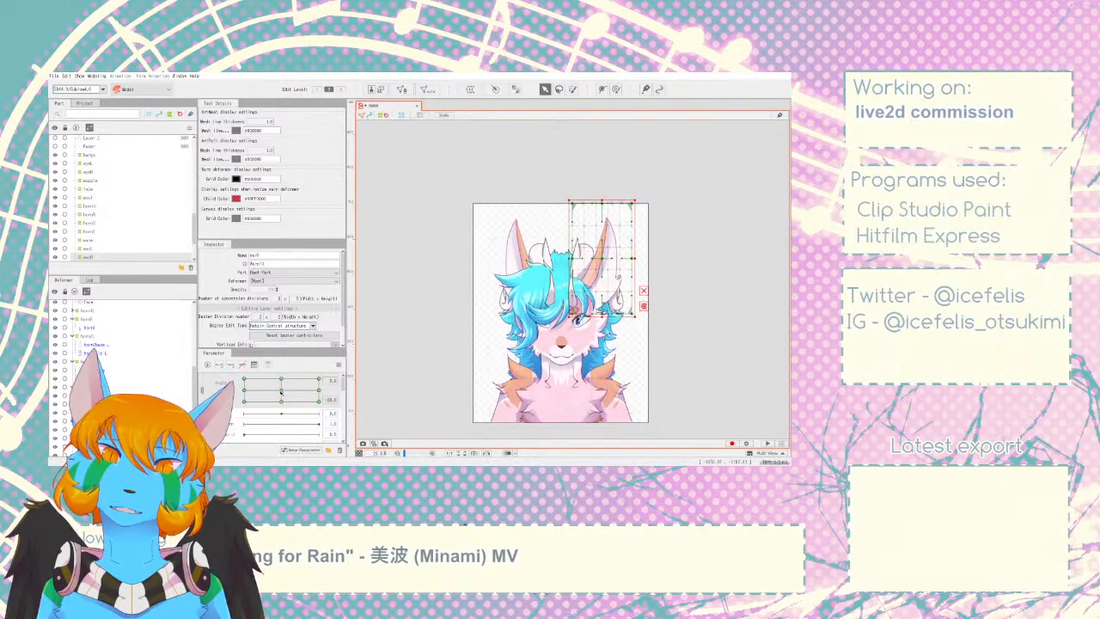
{"action": "left_click", "coordinate": [338, 364]}
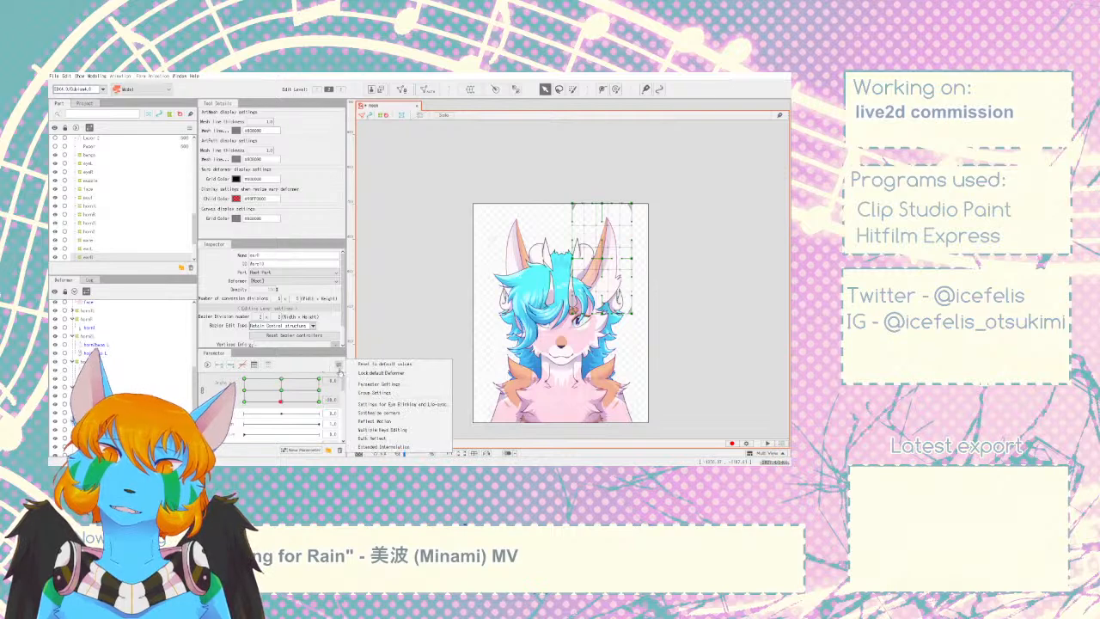
{"action": "left_click", "coordinate": [364, 414]}
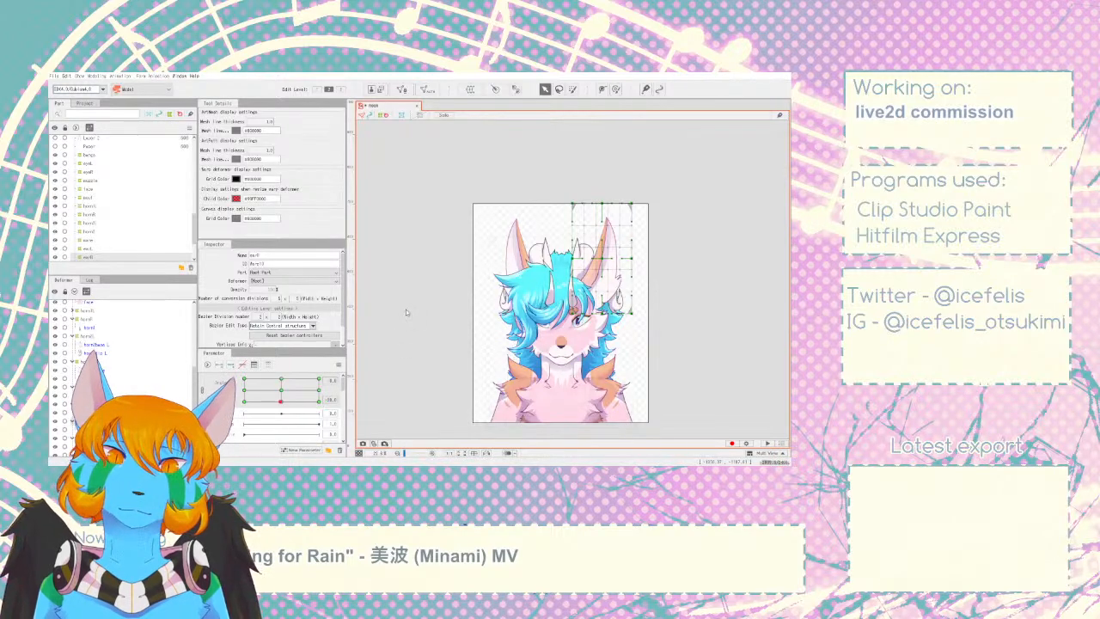
- Shift the earR deformer slightly left at Angle X -30, Angle Y 0 and resynthesize its corner forms
{"action": "left_click_drag", "start_coordinate": [281, 400], "coordinate": [238, 398]}
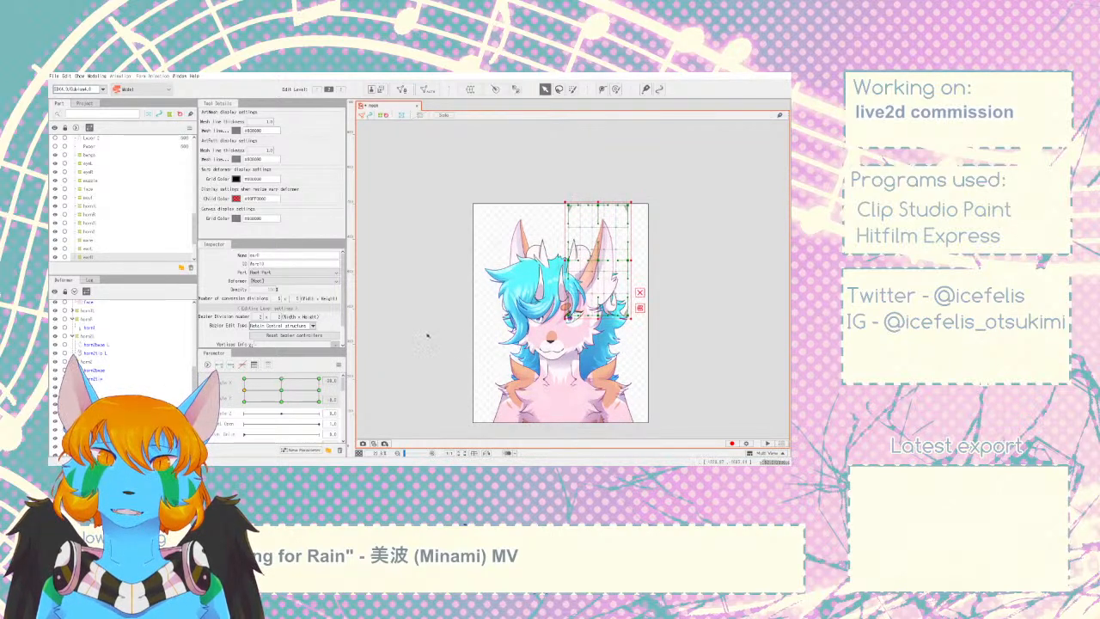
{"action": "left_click", "coordinate": [339, 365]}
{"action": "left_click", "coordinate": [369, 415]}
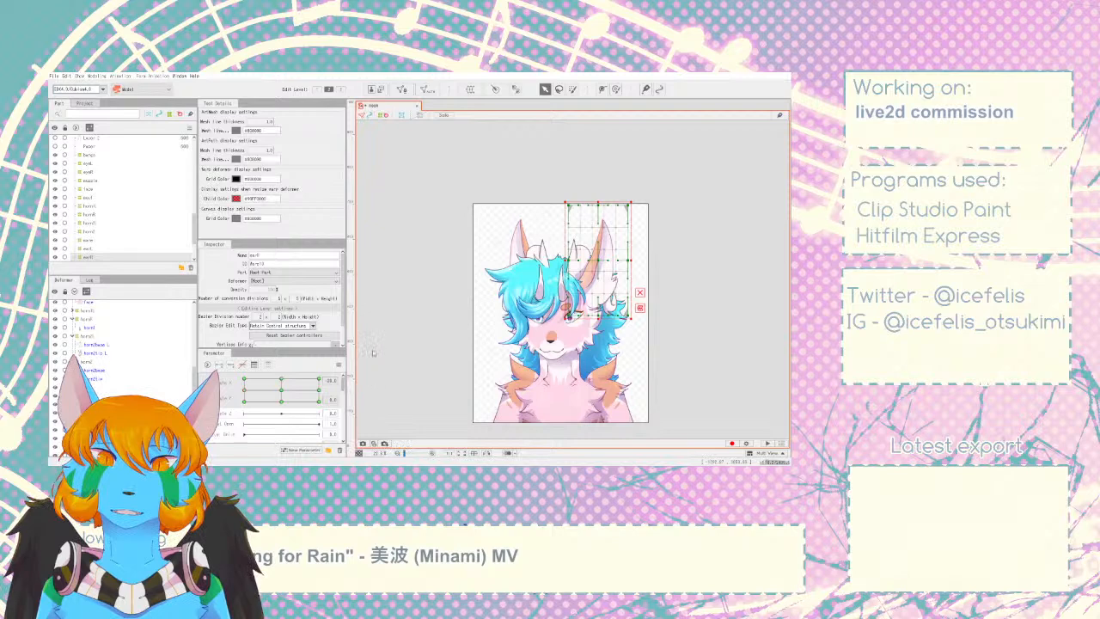
- Compare the earR deformer across the angle range and resynthesize its corner forms at Angle X 30, Angle Y 0
{"action": "left_click", "coordinate": [282, 401]}
{"action": "left_click_drag", "start_coordinate": [282, 401], "coordinate": [319, 379]}
{"action": "mouse_move", "coordinate": [244, 378]}
{"action": "left_mouse_down"}
{"action": "mouse_move", "coordinate": [333, 378]}
{"action": "mouse_move", "coordinate": [302, 391]}
{"action": "mouse_move", "coordinate": [243, 389]}
{"action": "left_mouse_up"}
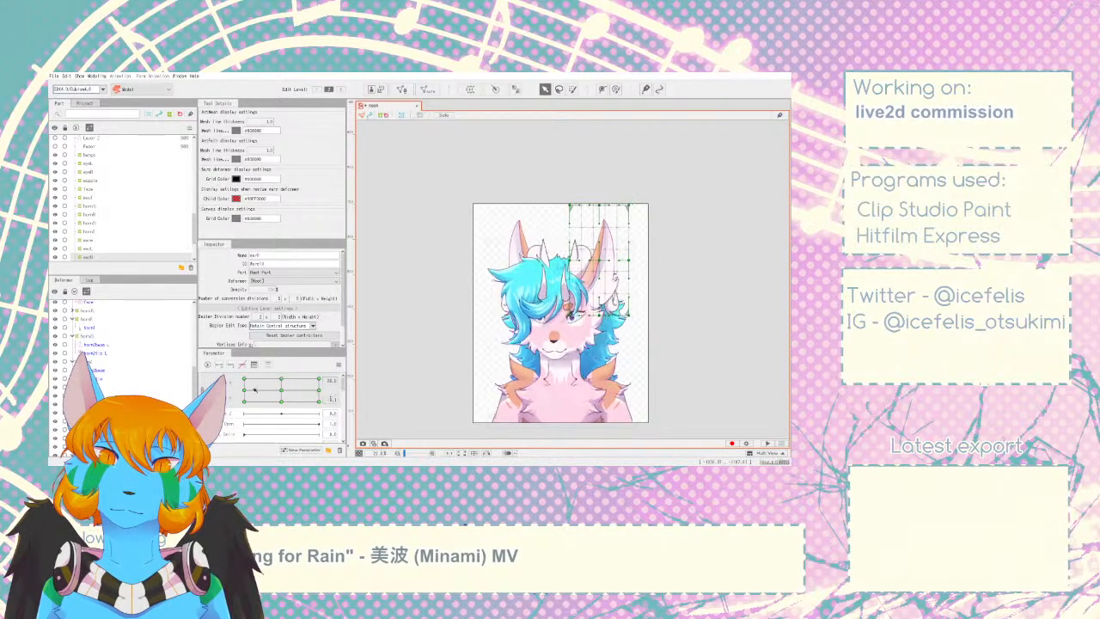
{"action": "left_click_drag", "start_coordinate": [319, 390], "coordinate": [320, 390]}
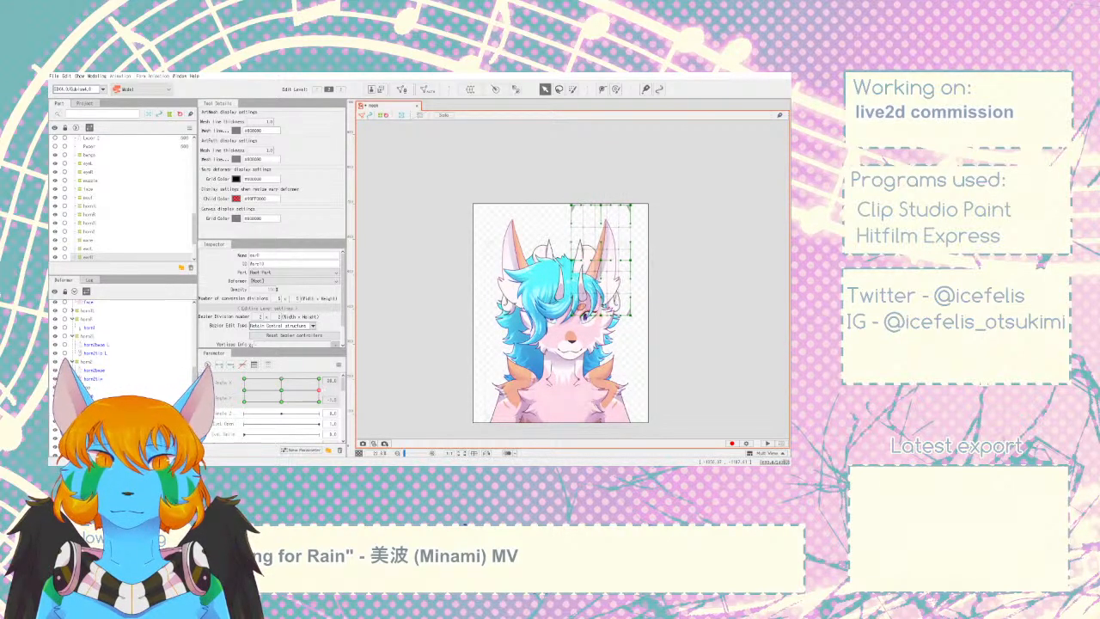
{"action": "left_click", "coordinate": [338, 365]}
{"action": "left_click", "coordinate": [378, 415]}
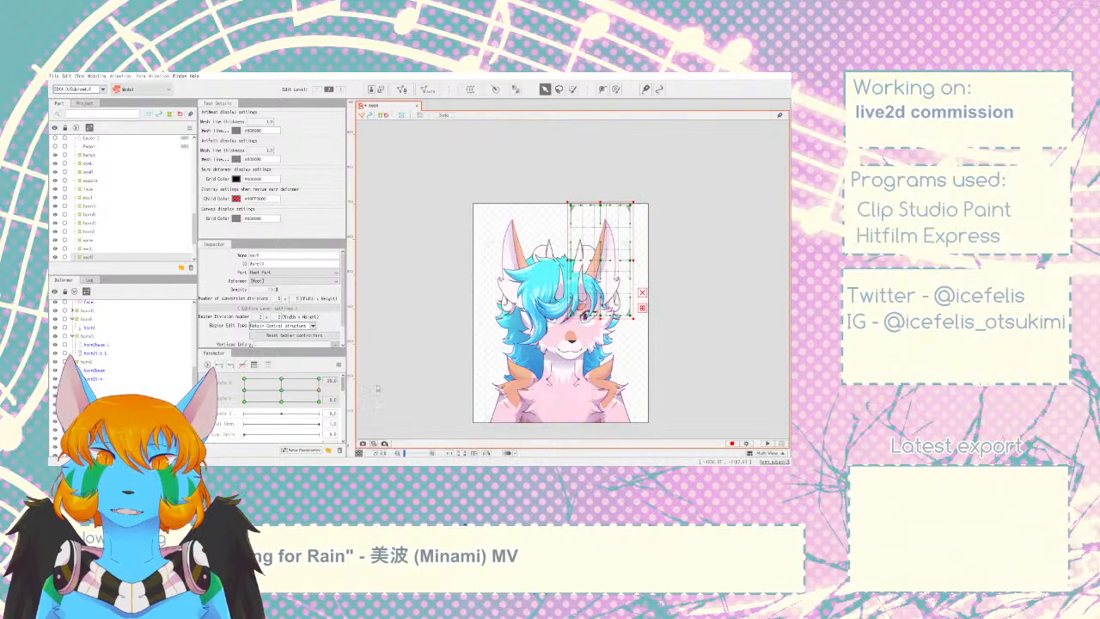
- Deselect the earR deformer, check the Angle X -30, Angle Y -30 corner and preview the head movement with random poses
{"action": "left_click_drag", "start_coordinate": [319, 390], "coordinate": [223, 398]}
{"action": "left_click", "coordinate": [373, 326]}
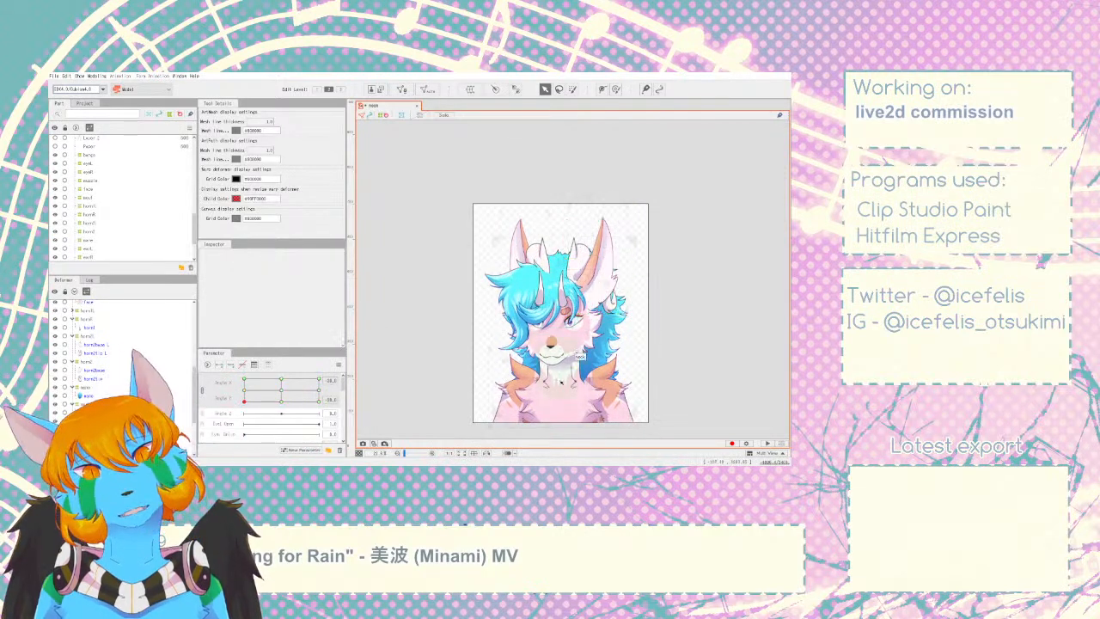
{"action": "left_click", "coordinate": [768, 444]}
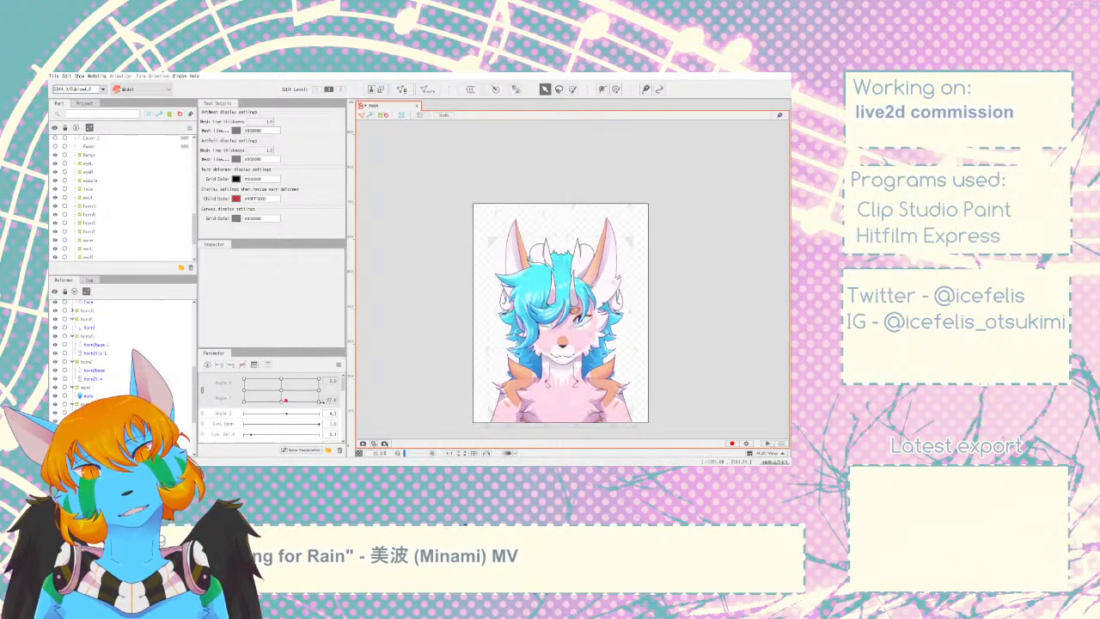
- Adjust the lower vertices of the horn2base mesh at the Angle X -30, Angle Y -30 corner and deselect it
{"action": "left_click", "coordinate": [244, 401]}
{"action": "left_click", "coordinate": [94, 370]}
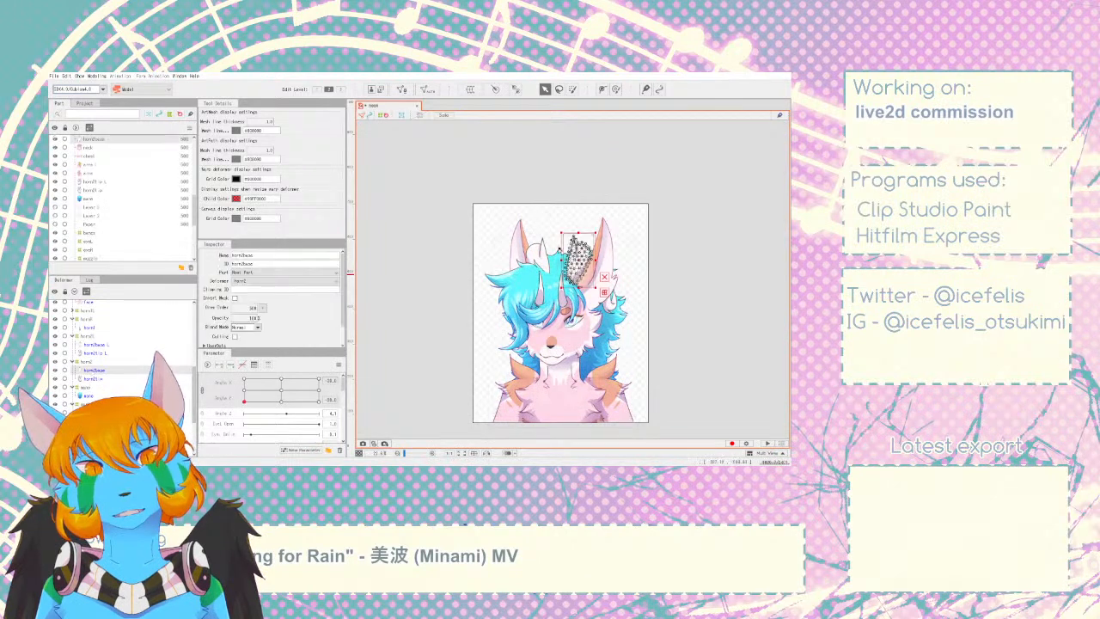
{"action": "scroll", "coordinate": [543, 245], "scroll_direction": "up", "scroll_amount": 5}
{"action": "left_click_drag", "start_coordinate": [620, 319], "coordinate": [616, 324]}
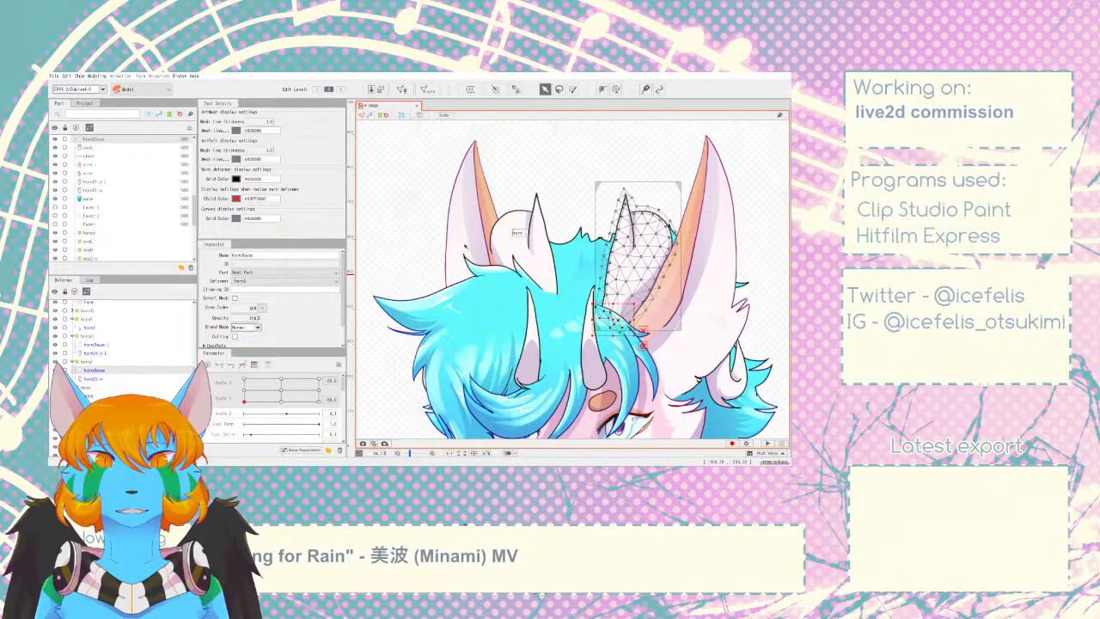
{"action": "left_click", "coordinate": [403, 246]}
{"action": "scroll", "coordinate": [403, 246], "scroll_direction": "down", "scroll_amount": 5}
- Check the horns at Angle X 30 and nudge the horn2base mesh's lower-left vertices inward at a negative Angle Y
{"action": "left_click_drag", "start_coordinate": [242, 415], "coordinate": [319, 379]}
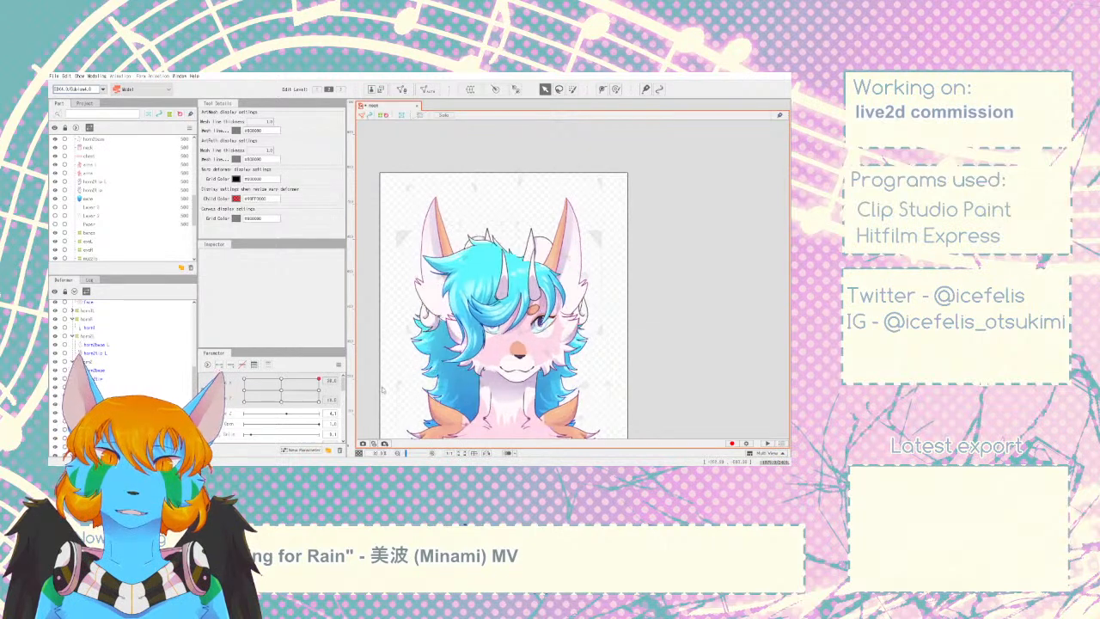
{"action": "left_click", "coordinate": [320, 394]}
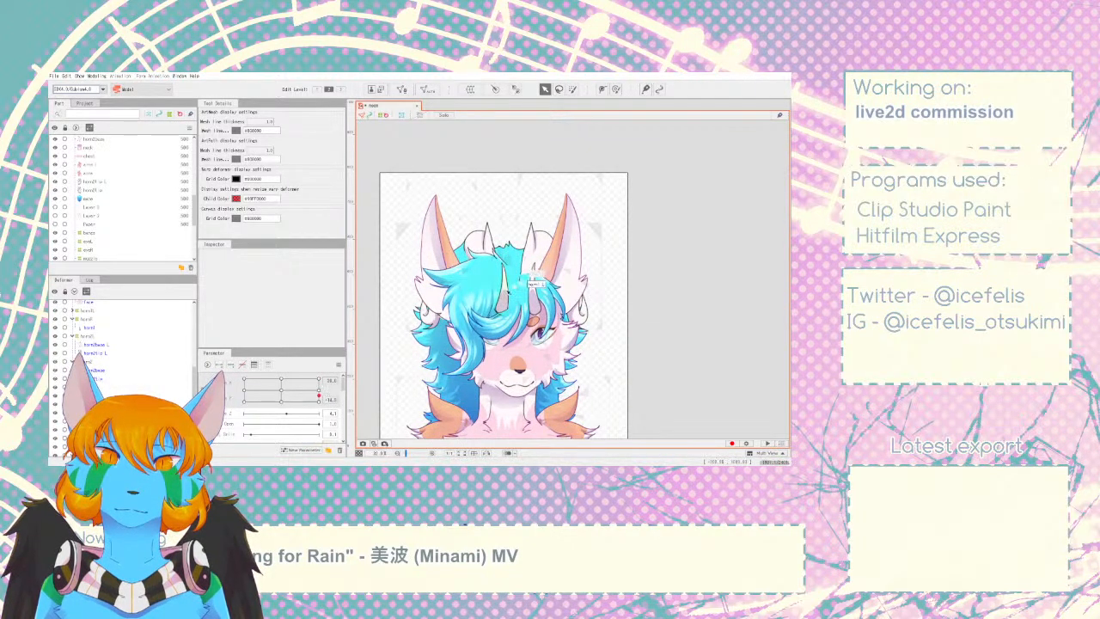
{"action": "left_click", "coordinate": [94, 371]}
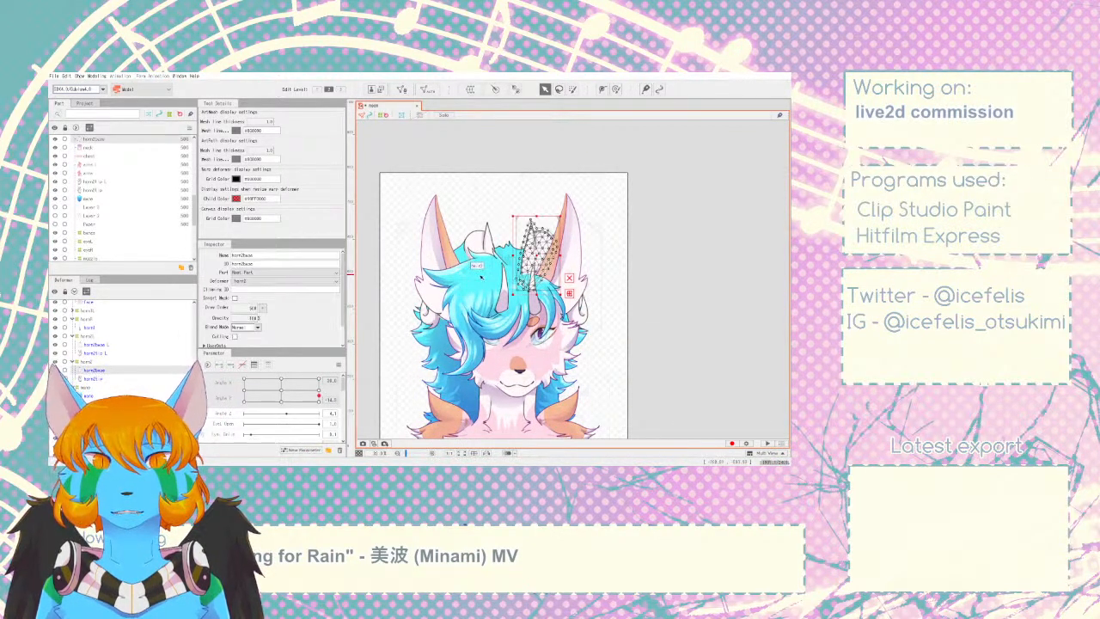
{"action": "scroll", "coordinate": [515, 281], "scroll_direction": "up", "scroll_amount": 8}
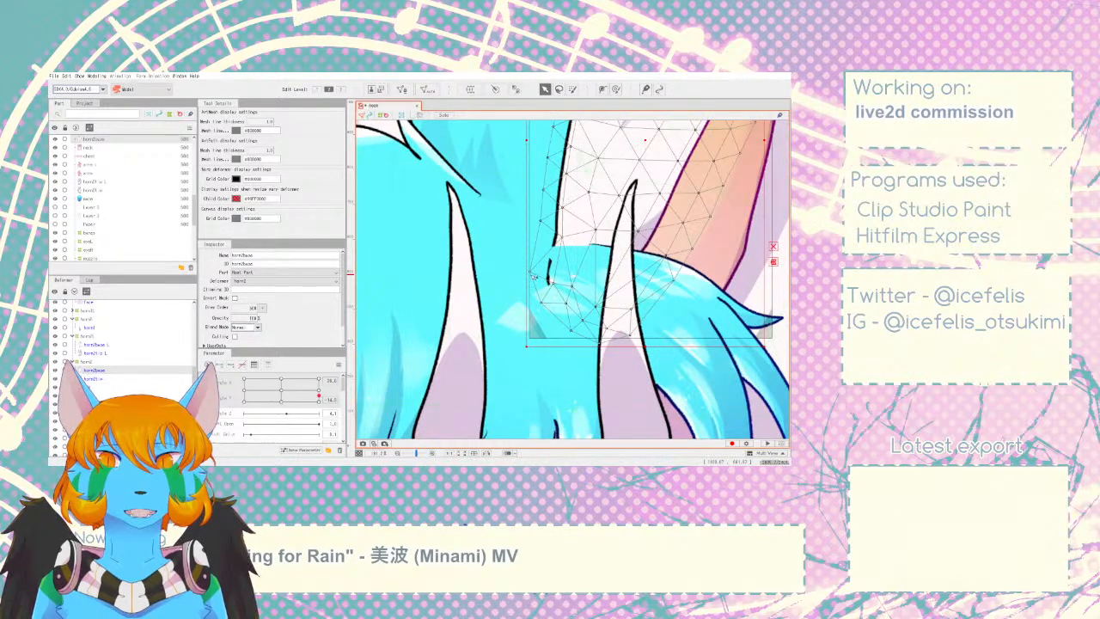
{"action": "mouse_move", "coordinate": [546, 276]}
{"action": "left_mouse_down"}
{"action": "mouse_move", "coordinate": [558, 303]}
{"action": "mouse_move", "coordinate": [567, 285]}
{"action": "mouse_move", "coordinate": [552, 277]}
{"action": "left_mouse_up"}
{"action": "scroll", "coordinate": [551, 277], "scroll_direction": "down", "scroll_amount": 8}
{"action": "left_click", "coordinate": [650, 298]}
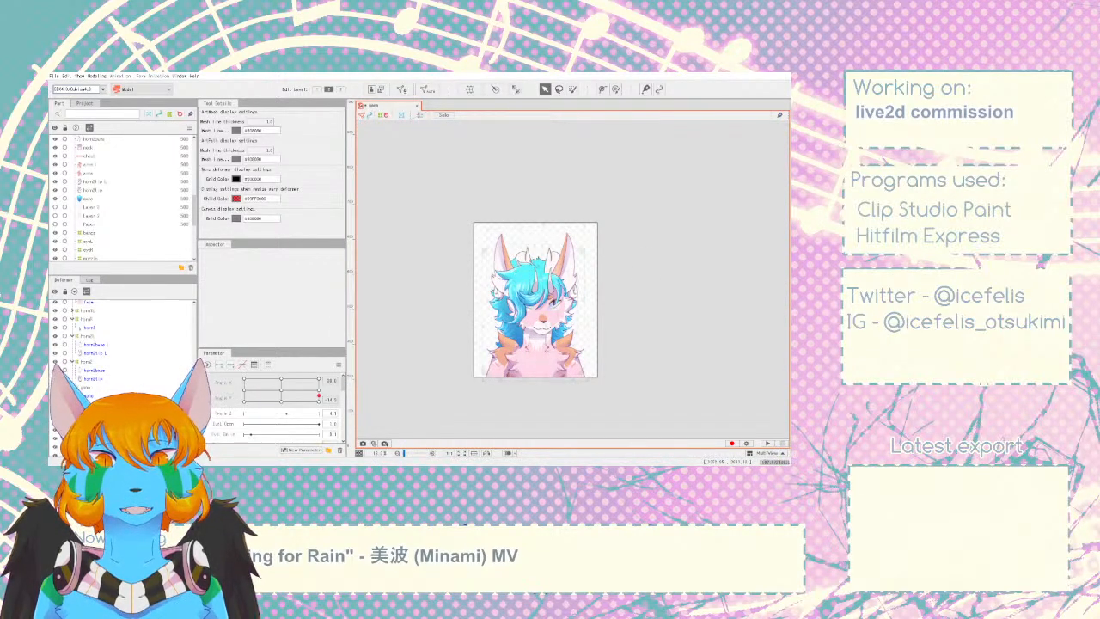
- Preview the head turn with random poses and save the model
{"action": "left_click", "coordinate": [768, 444]}
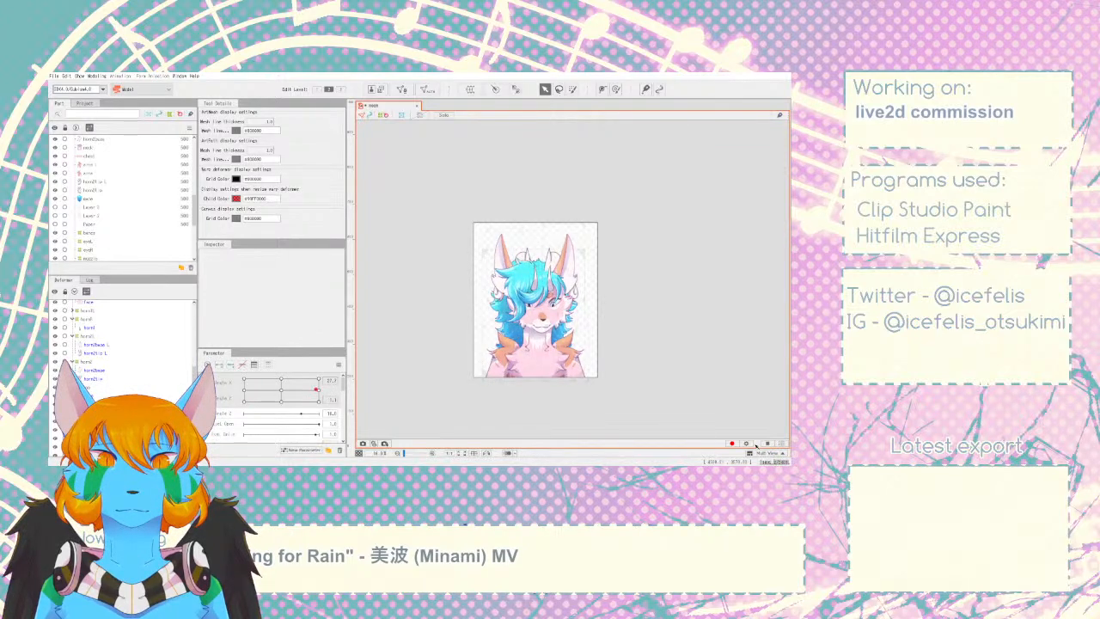
{"action": "left_click", "coordinate": [54, 77]}
{"action": "left_click", "coordinate": [76, 143]}
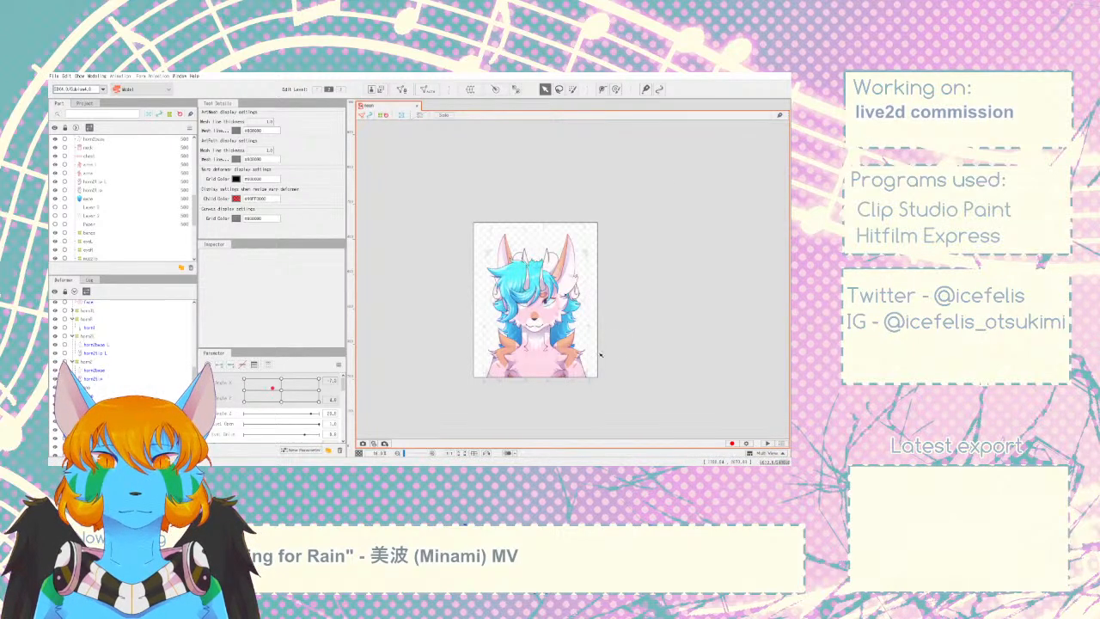
- Collapse the expanded groups in the deformer hierarchy, including the eyes, muzzle and Face
{"action": "scroll", "coordinate": [559, 320], "scroll_direction": "up", "scroll_amount": 2}
{"action": "scroll", "coordinate": [94, 361], "scroll_direction": "up", "scroll_amount": 3}
{"action": "left_click", "coordinate": [72, 304]}
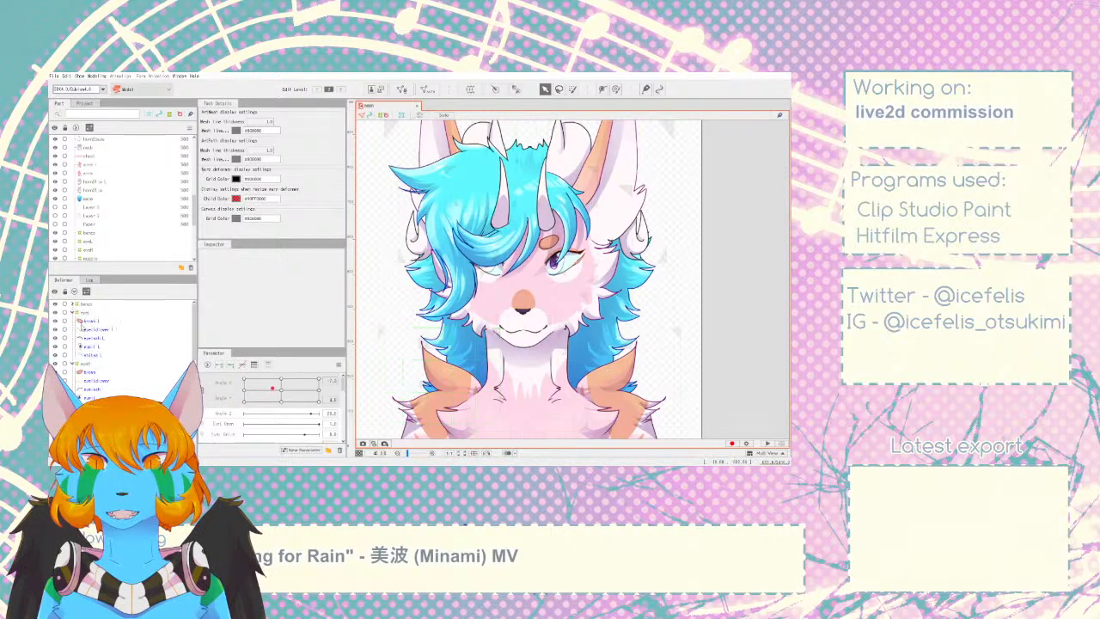
{"action": "left_click", "coordinate": [73, 312]}
{"action": "left_click", "coordinate": [72, 321]}
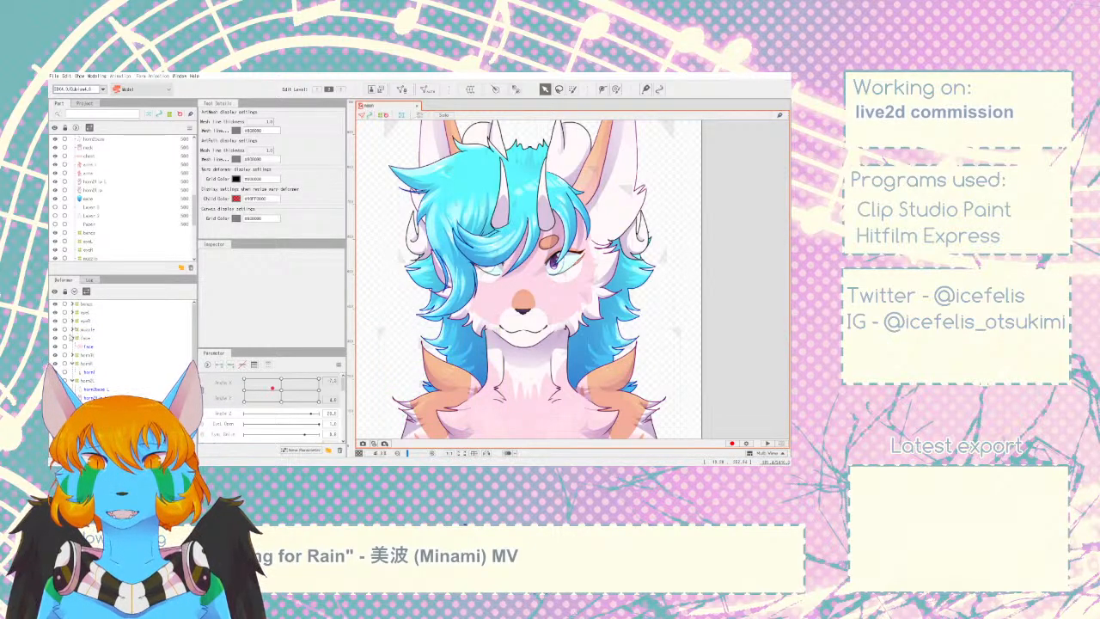
{"action": "left_click", "coordinate": [72, 337]}
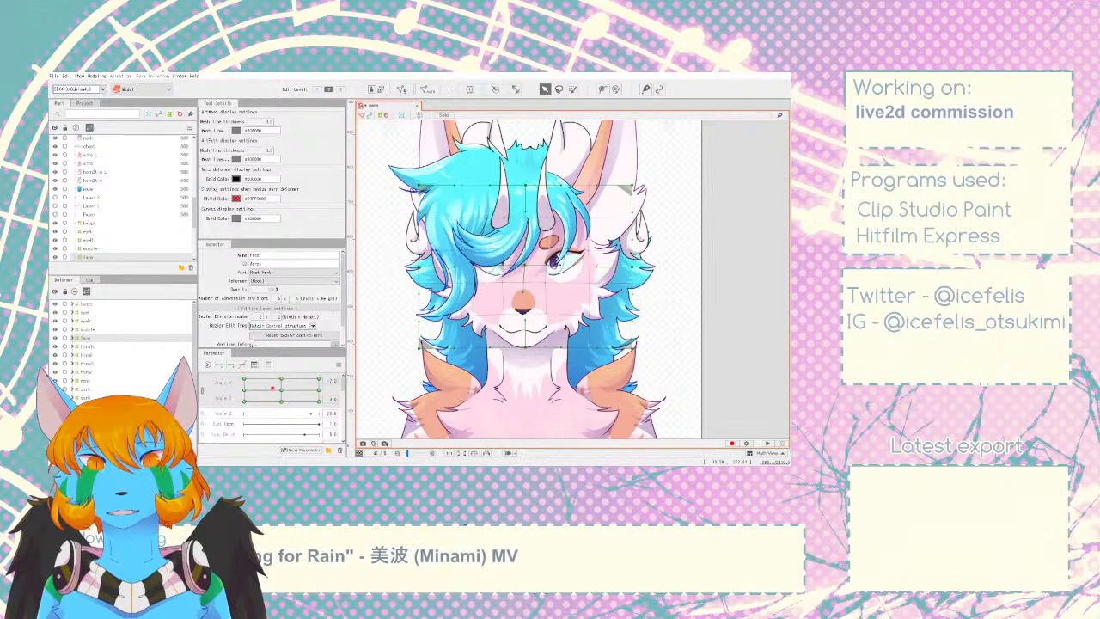
- Create a root-level rotation deformer named FaceRotation for the head deformers
{"action": "left_click", "coordinate": [84, 406]}
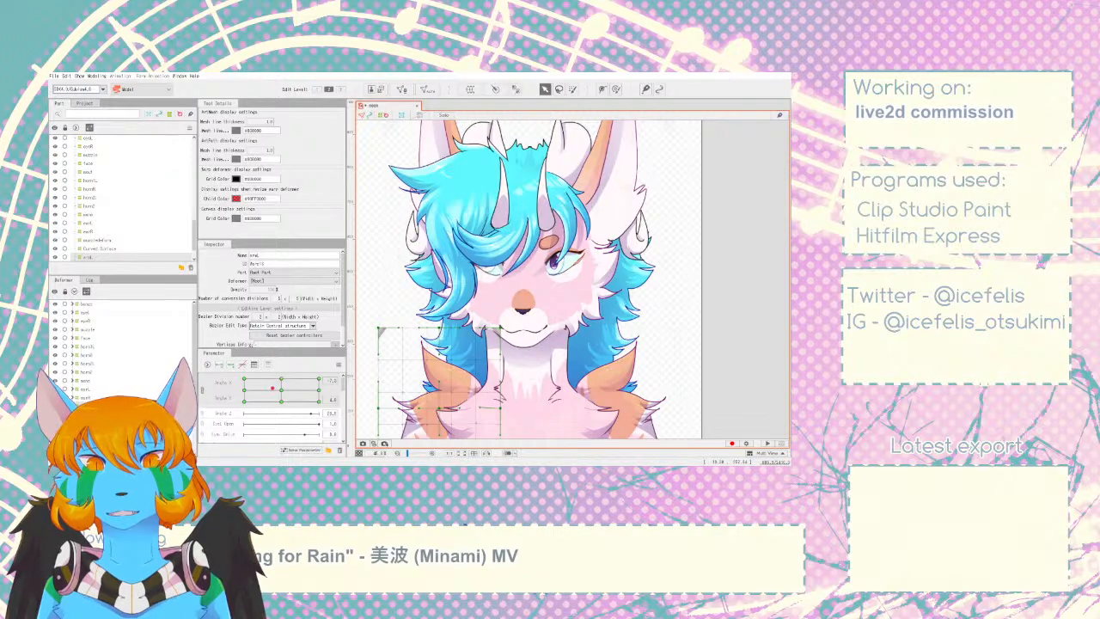
{"action": "left_click", "coordinate": [83, 304]}
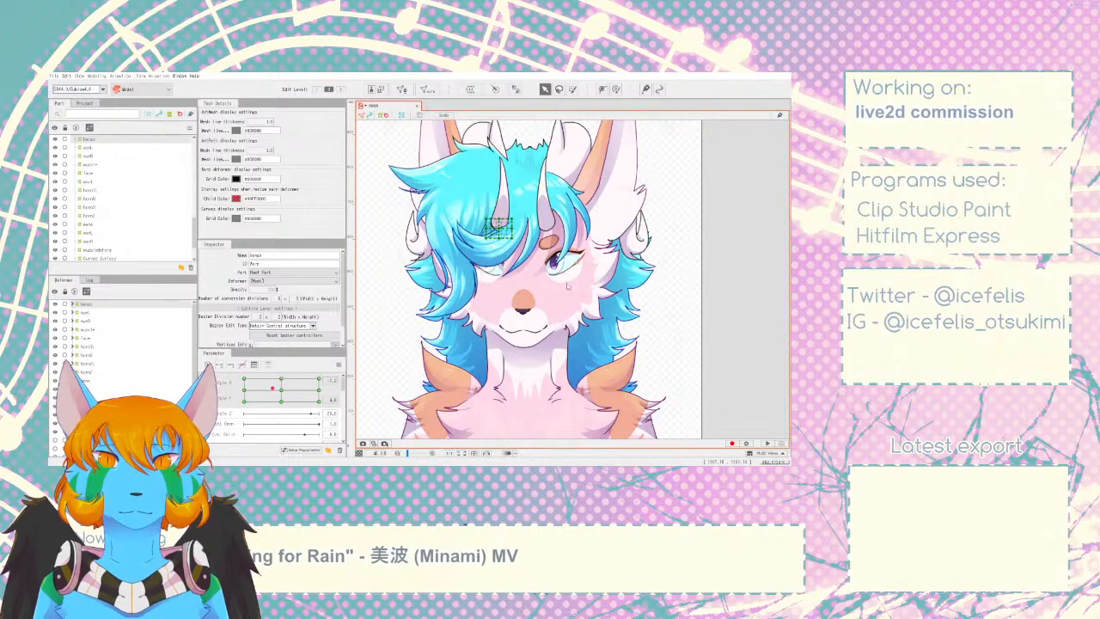
{"action": "left_click", "coordinate": [506, 375]}
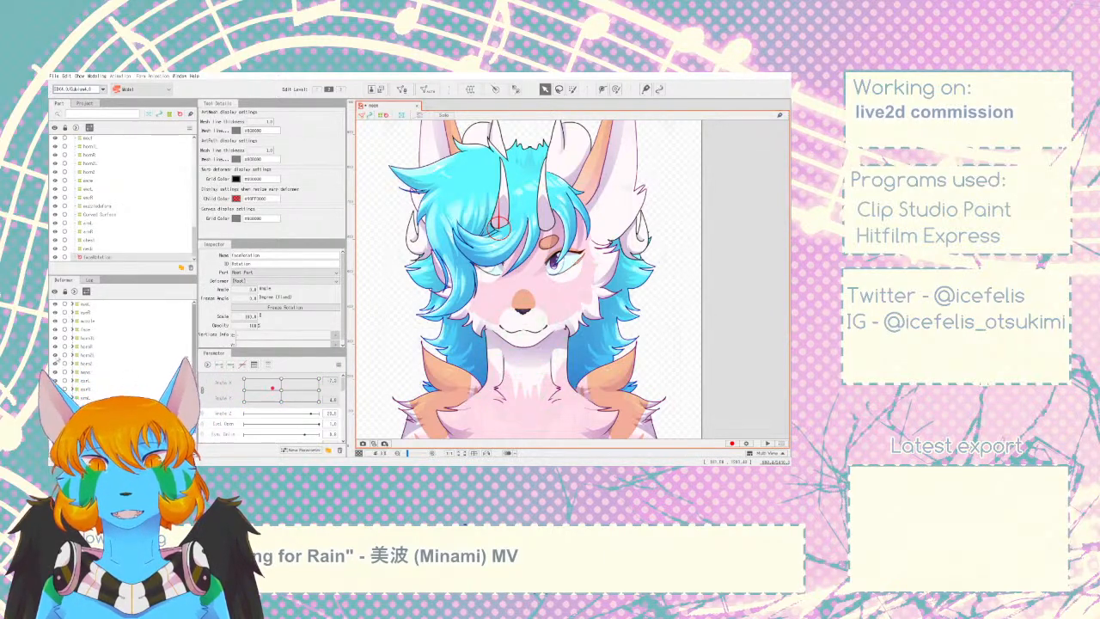
- Parent the bangs, eye, muzzle, face and horn deformers to the FaceRotation deformer
{"action": "left_click", "coordinate": [77, 304]}
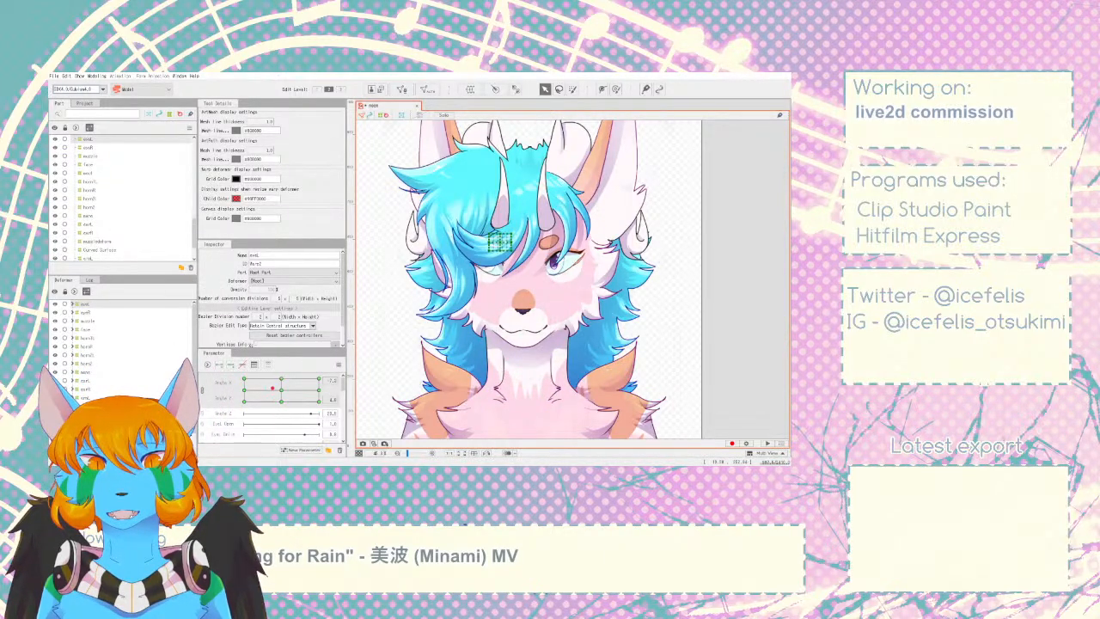
{"action": "left_click", "coordinate": [86, 312]}
{"action": "left_click_drag", "start_coordinate": [100, 403], "coordinate": [100, 411]}
{"action": "left_click_drag", "start_coordinate": [87, 304], "coordinate": [100, 404]}
{"action": "left_click_drag", "start_coordinate": [86, 303], "coordinate": [90, 405]}
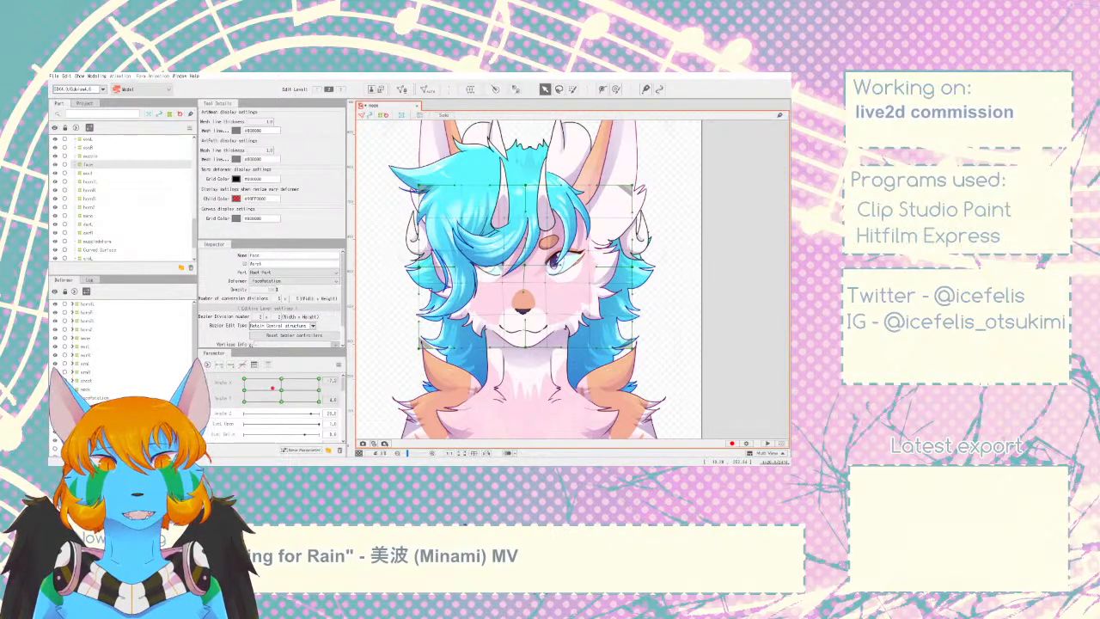
{"action": "left_click_drag", "start_coordinate": [90, 304], "coordinate": [94, 390]}
{"action": "left_click_drag", "start_coordinate": [93, 306], "coordinate": [109, 388]}
{"action": "left_click_drag", "start_coordinate": [83, 306], "coordinate": [96, 372]}
{"action": "left_click_drag", "start_coordinate": [87, 314], "coordinate": [96, 366]}
{"action": "left_click_drag", "start_coordinate": [87, 314], "coordinate": [98, 361]}
- Select the FaceRotation deformer and move its pivot from the bangs down to the mouth area
{"action": "left_click", "coordinate": [102, 347]}
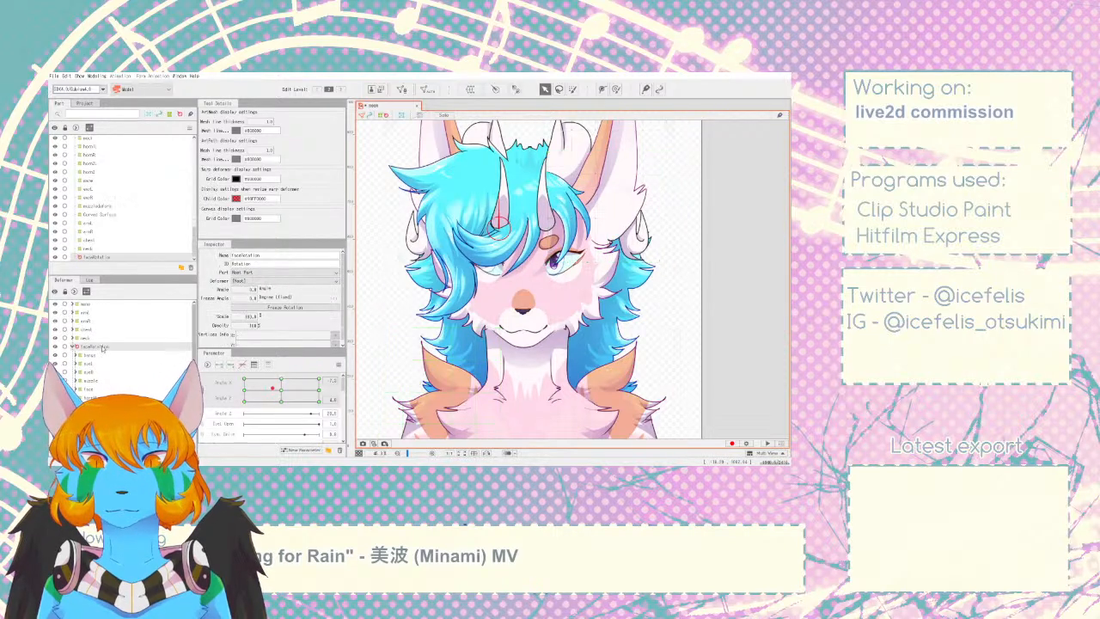
{"action": "left_click_drag", "start_coordinate": [513, 329], "coordinate": [557, 319]}
{"action": "scroll", "coordinate": [556, 320], "scroll_direction": "down", "scroll_amount": 2}
{"action": "scroll", "coordinate": [557, 319], "scroll_direction": "down", "scroll_amount": 1}
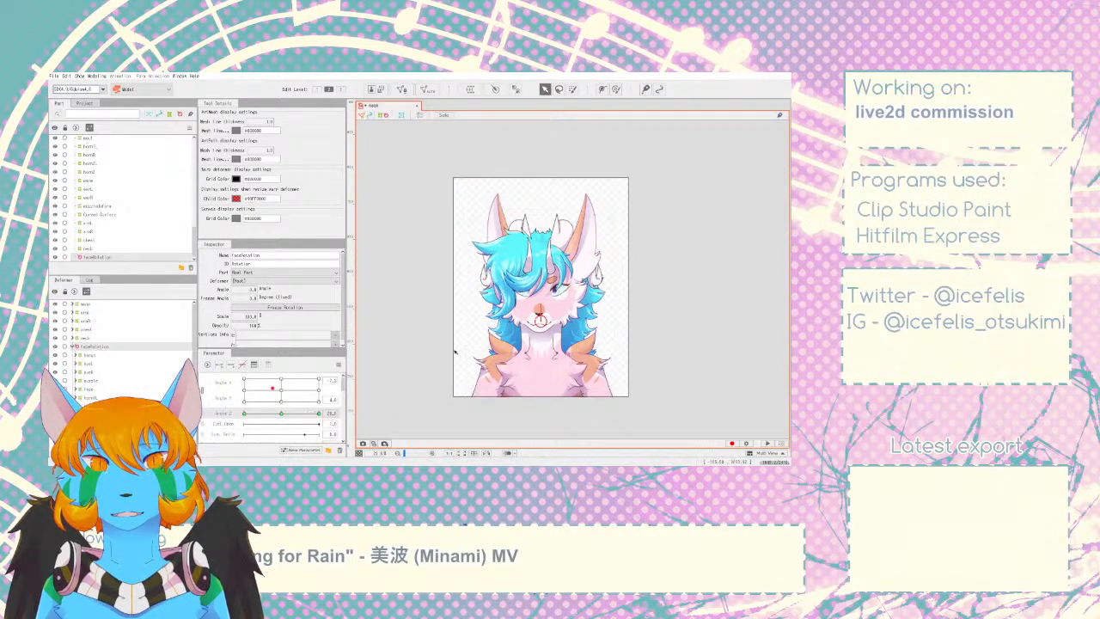
- Rotate the FaceRotation deformer in opposite directions at the Angle Z -30 and 30 keyforms to tilt the head both ways
{"action": "left_click", "coordinate": [244, 413]}
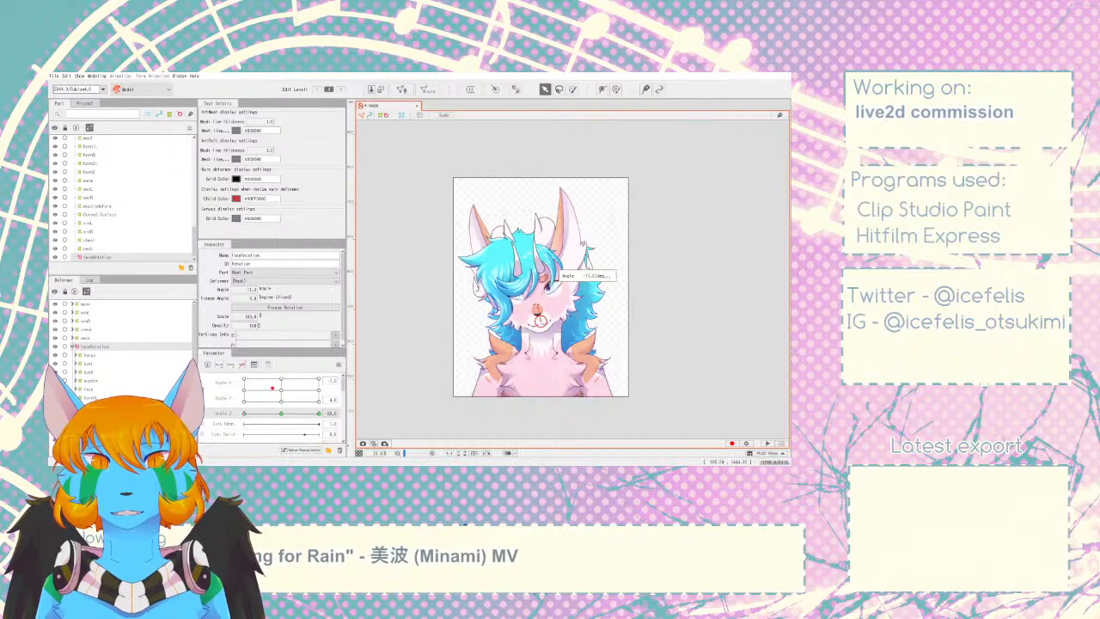
{"action": "left_click", "coordinate": [317, 413]}
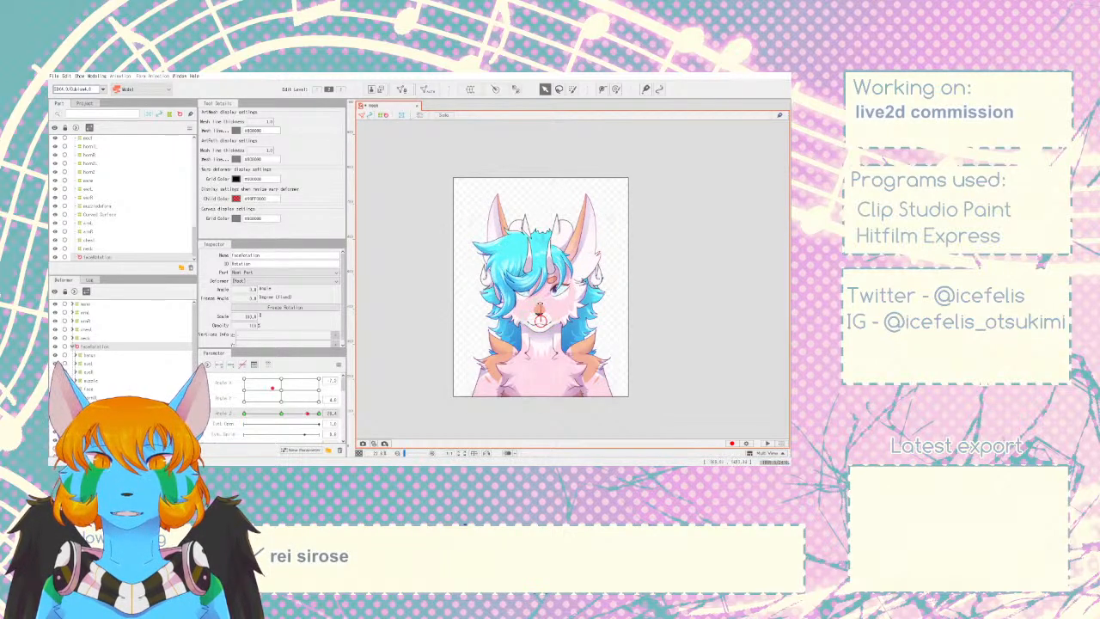
{"action": "mouse_move", "coordinate": [540, 304]}
{"action": "left_mouse_down"}
{"action": "mouse_move", "coordinate": [547, 311]}
{"action": "mouse_move", "coordinate": [527, 311]}
{"action": "left_mouse_up"}
{"action": "left_click", "coordinate": [225, 413]}
{"action": "left_click", "coordinate": [226, 412]}
{"action": "left_click", "coordinate": [225, 413]}
{"action": "left_click", "coordinate": [225, 413]}
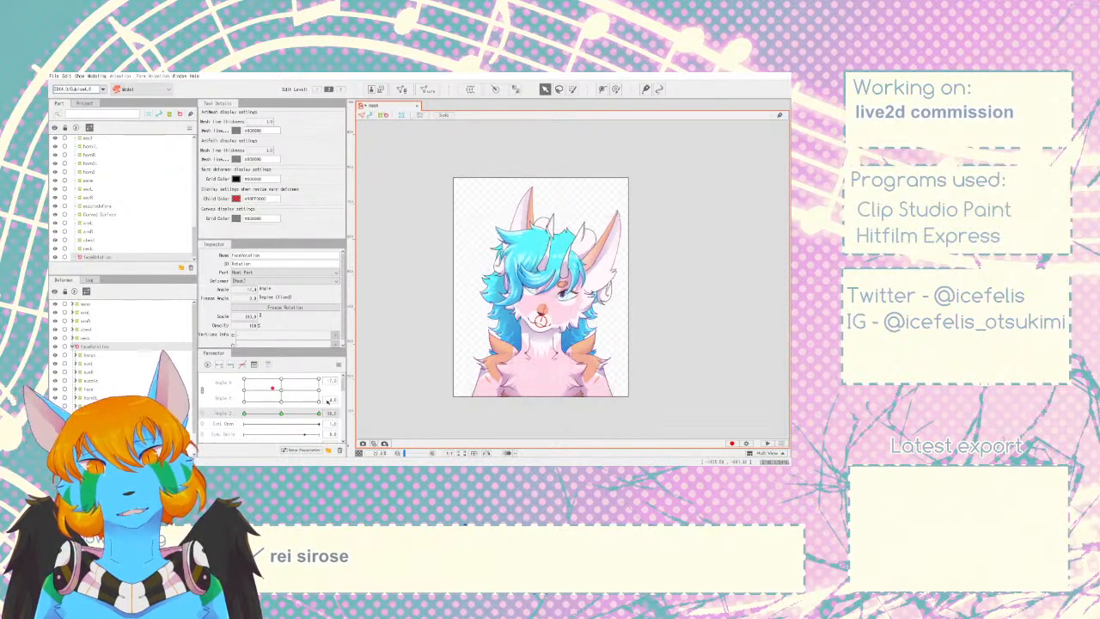
{"action": "left_click", "coordinate": [226, 411]}
{"action": "left_click", "coordinate": [227, 411]}
{"action": "scroll", "coordinate": [120, 344], "scroll_direction": "down", "scroll_amount": 1}
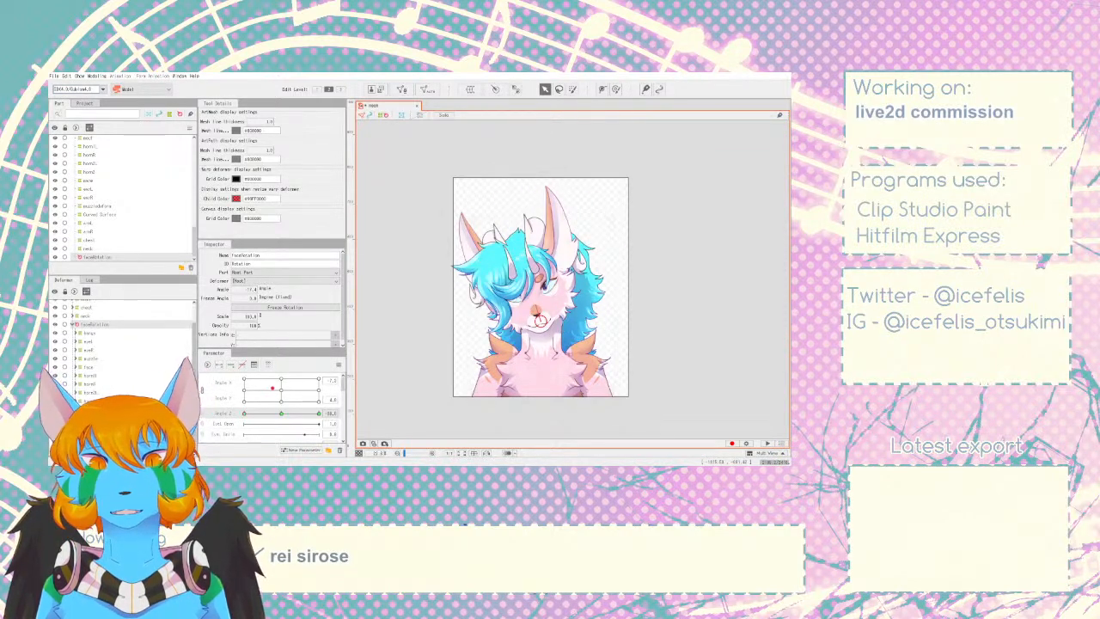
{"action": "scroll", "coordinate": [79, 388], "scroll_direction": "up", "scroll_amount": 1}
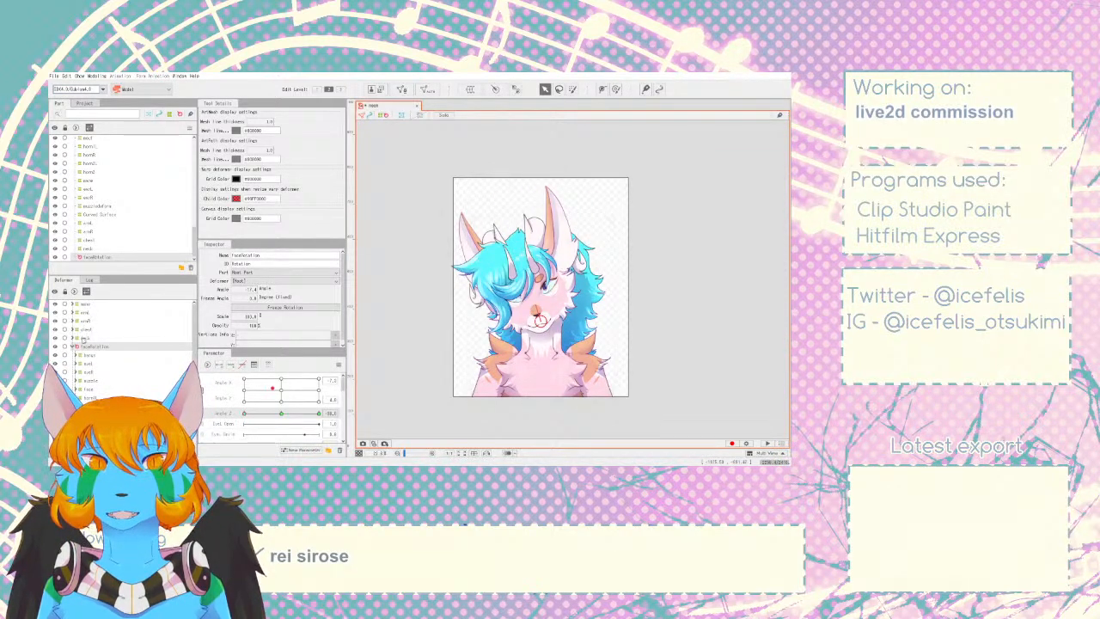
- Create a rotation deformer named mane2 as parent of the mane deformer and place its pivot at the top of the head
{"action": "left_click", "coordinate": [88, 305]}
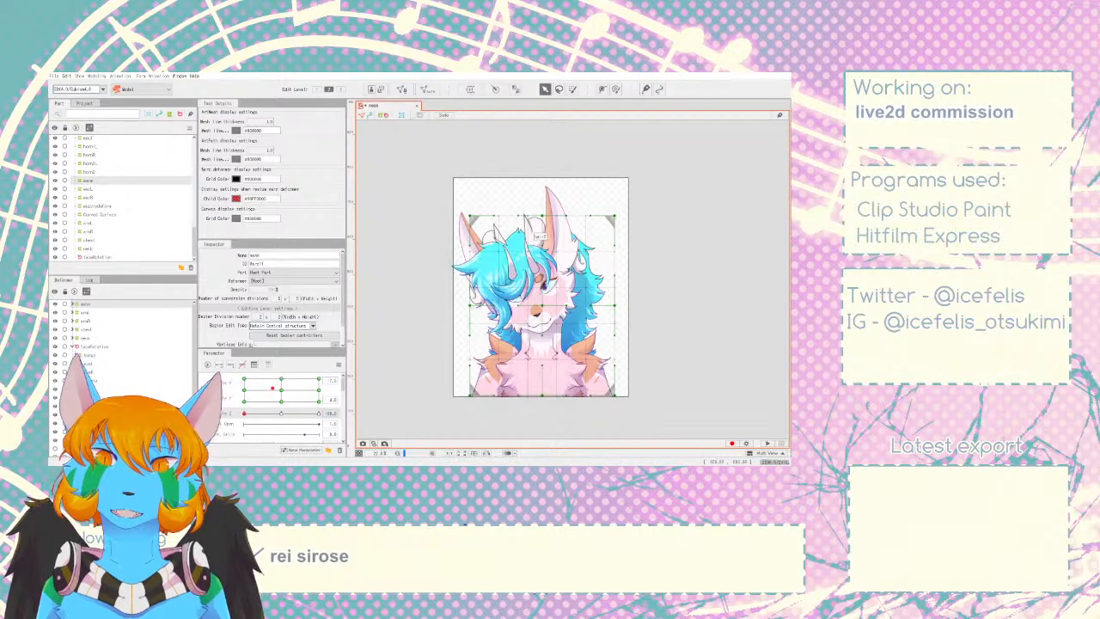
{"action": "left_click", "coordinate": [507, 374]}
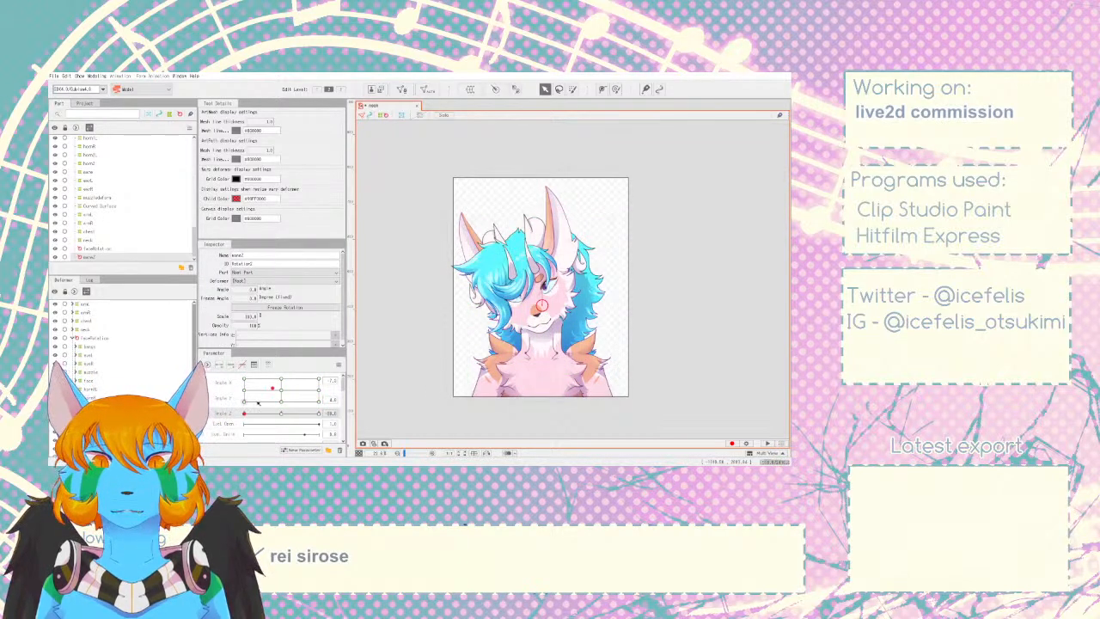
{"action": "left_click_drag", "start_coordinate": [542, 305], "coordinate": [526, 247]}
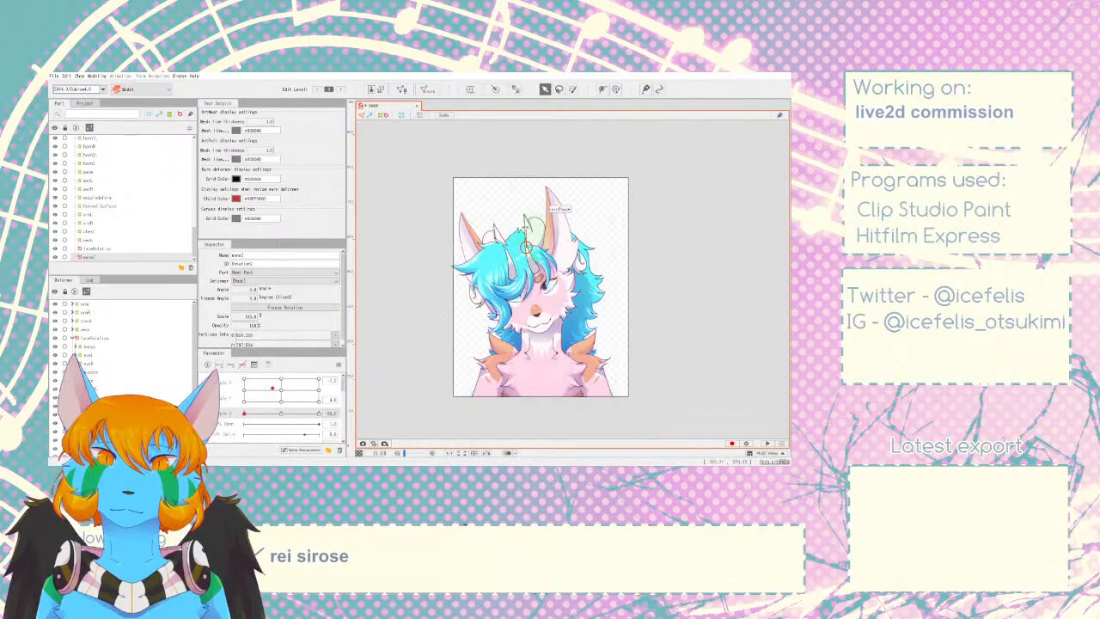
{"action": "left_click", "coordinate": [289, 413]}
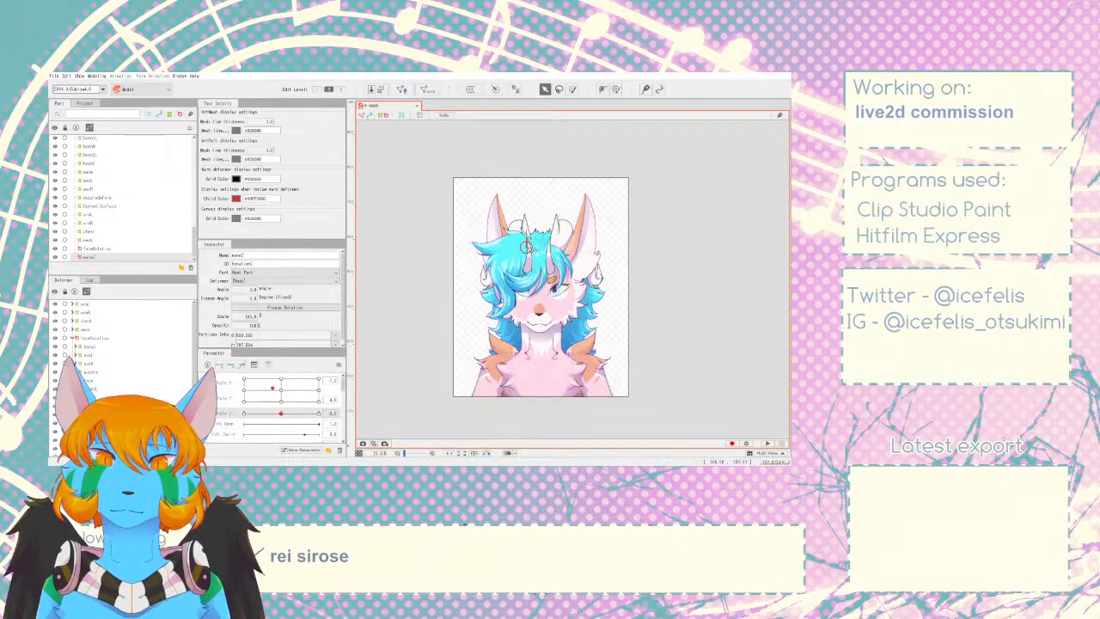
{"action": "left_click_drag", "start_coordinate": [546, 226], "coordinate": [543, 232]}
{"action": "key", "text": "ctrl+z"}
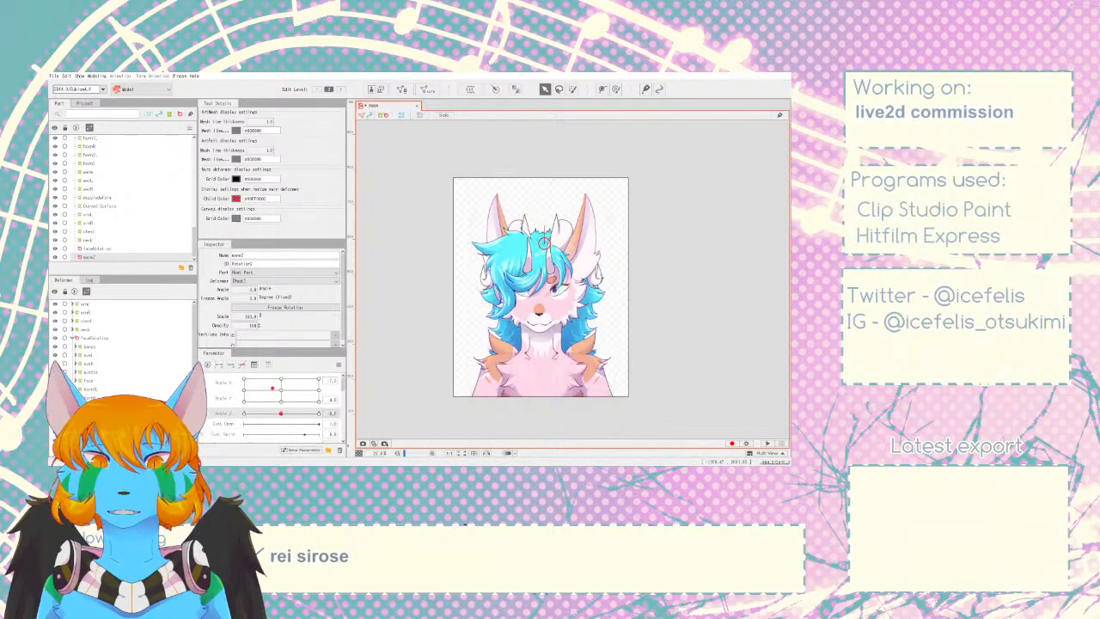
- Add Angle Z keyforms to the mane2 deformer, then move and rotate it to follow the head at -30
{"action": "left_click", "coordinate": [250, 413]}
{"action": "left_click_drag", "start_coordinate": [250, 416], "coordinate": [244, 415]}
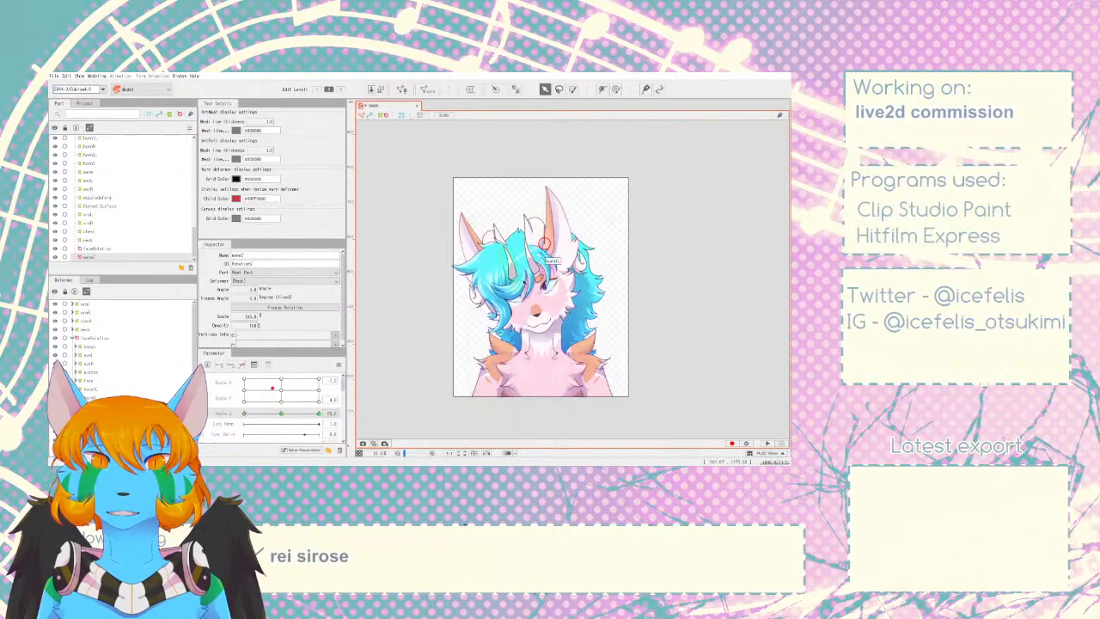
{"action": "left_click_drag", "start_coordinate": [546, 226], "coordinate": [529, 247]}
{"action": "mouse_move", "coordinate": [265, 417]}
{"action": "left_mouse_down"}
{"action": "mouse_move", "coordinate": [290, 415]}
{"action": "mouse_move", "coordinate": [244, 415]}
{"action": "left_mouse_up"}
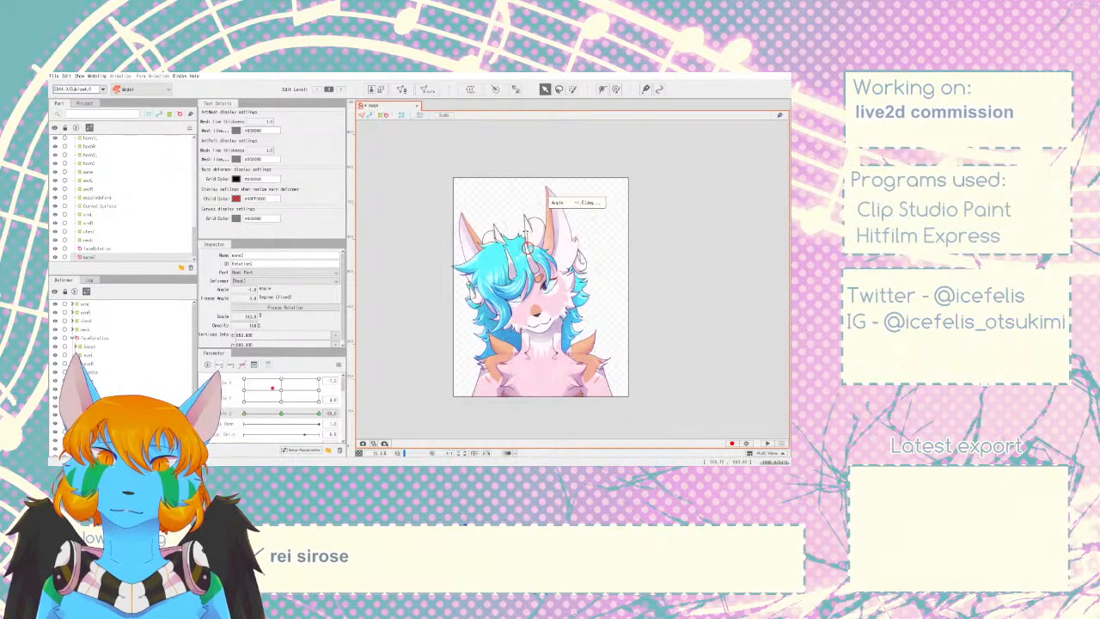
{"action": "left_click_drag", "start_coordinate": [527, 249], "coordinate": [533, 247]}
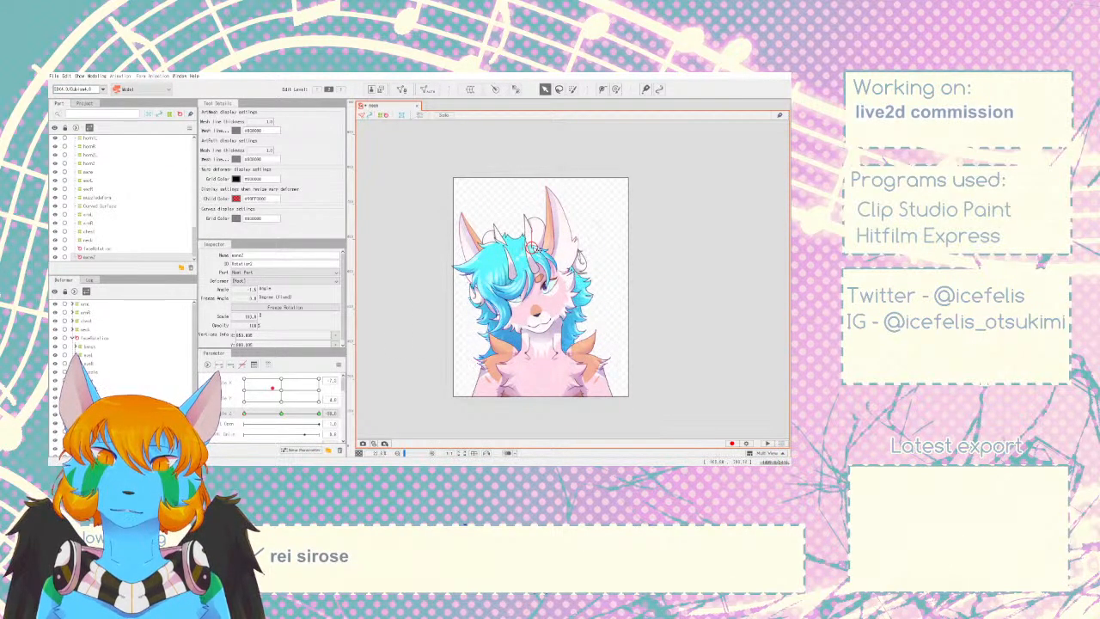
- Move the mane2 deformer to follow the tilted head at Angle Z 30, then return Angle Z to 0
{"action": "left_click_drag", "start_coordinate": [264, 414], "coordinate": [321, 411]}
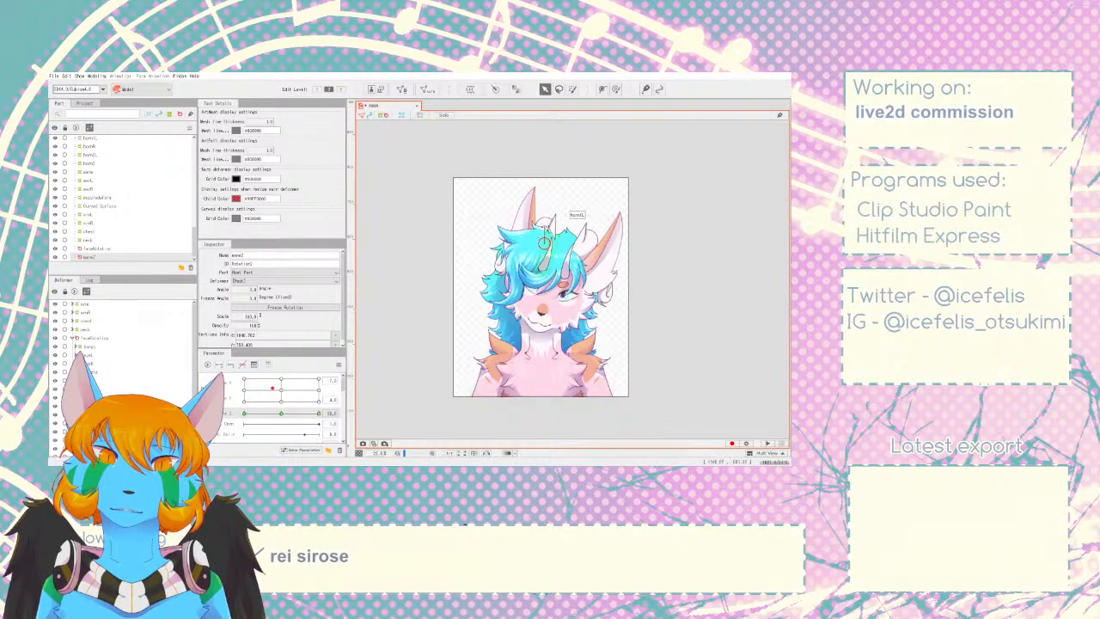
{"action": "mouse_move", "coordinate": [544, 226]}
{"action": "left_mouse_down"}
{"action": "mouse_move", "coordinate": [539, 209]}
{"action": "mouse_move", "coordinate": [555, 244]}
{"action": "left_mouse_up"}
{"action": "left_click_drag", "start_coordinate": [301, 413], "coordinate": [281, 425]}
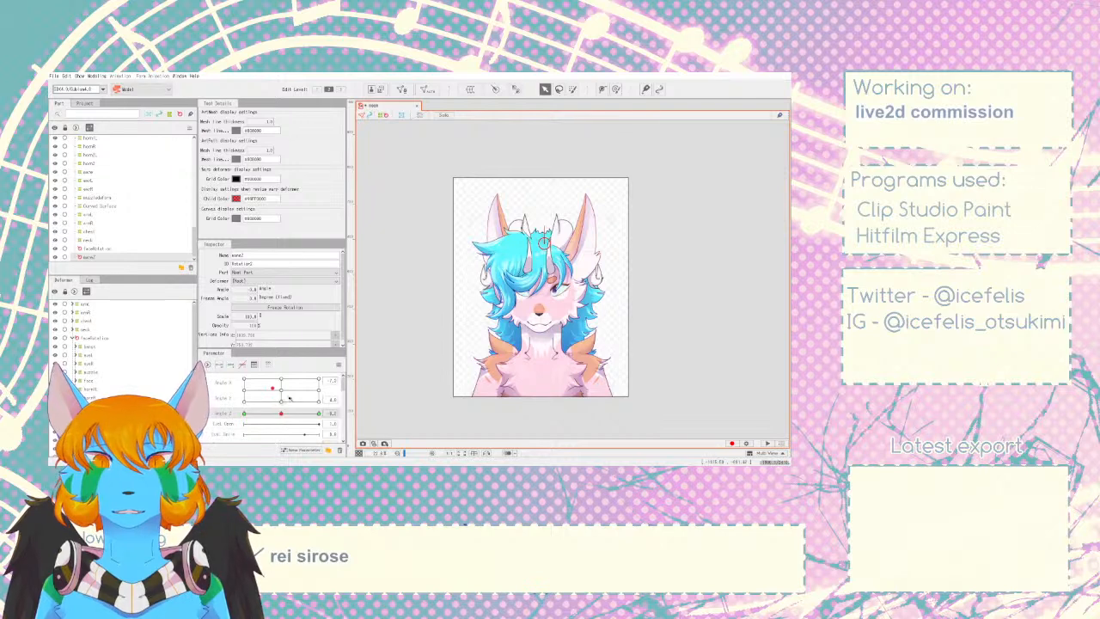
{"action": "left_click", "coordinate": [332, 413]}
{"action": "type", "text": "0"}
{"action": "key", "text": "Return"}
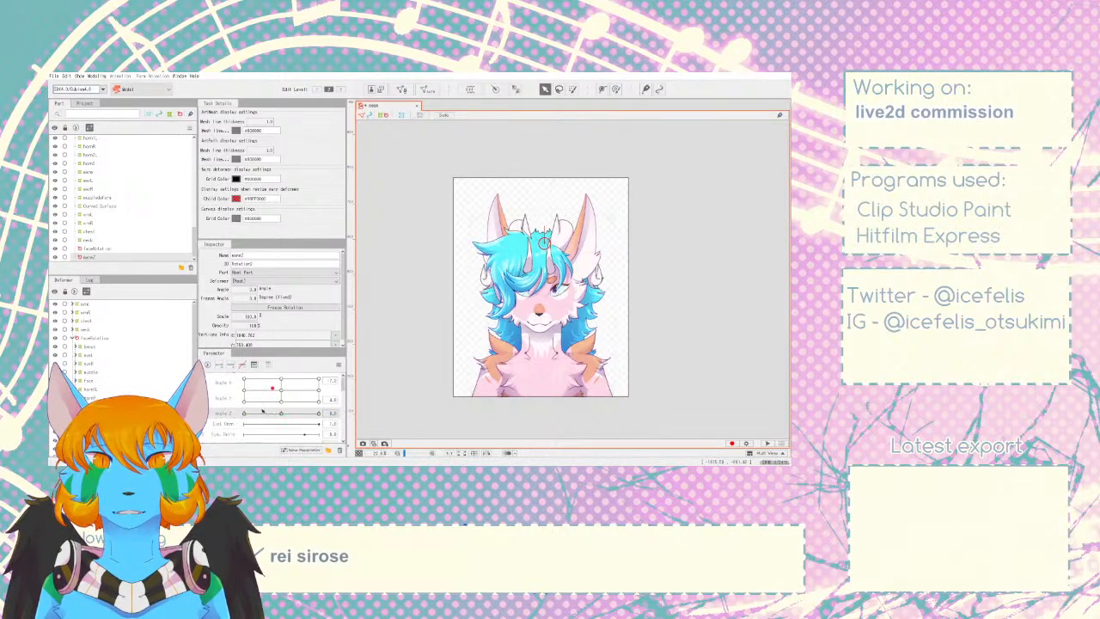
- Reselect the mane2 deformer and readjust its placement at the Angle Z extremes so the mane matches the head tilt
{"action": "left_click", "coordinate": [246, 415]}
{"action": "left_click", "coordinate": [88, 172]}
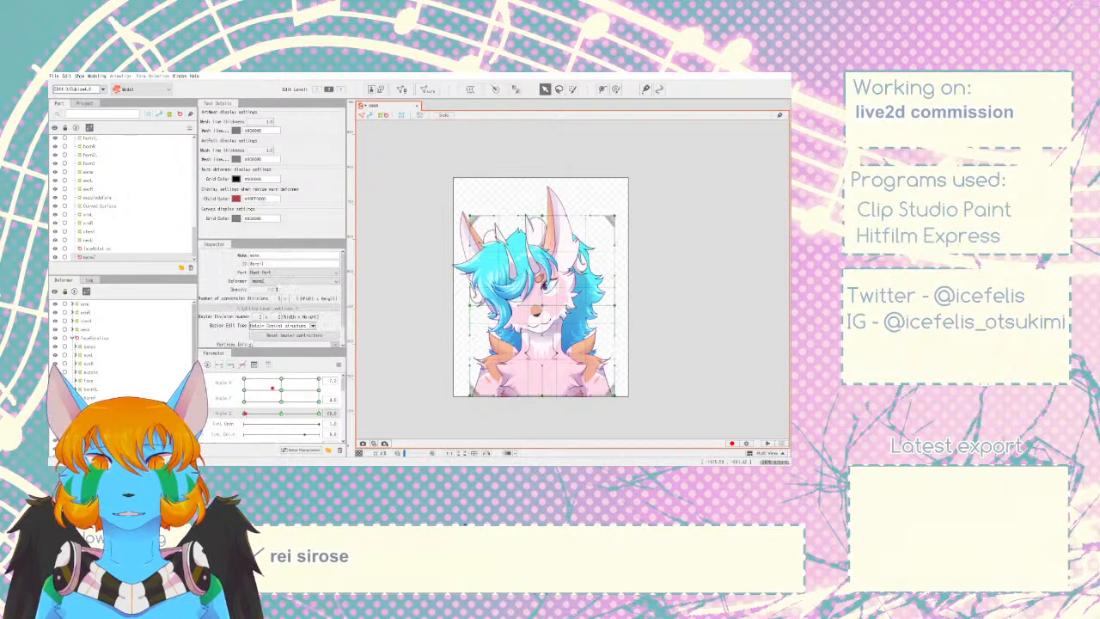
{"action": "left_click", "coordinate": [90, 256]}
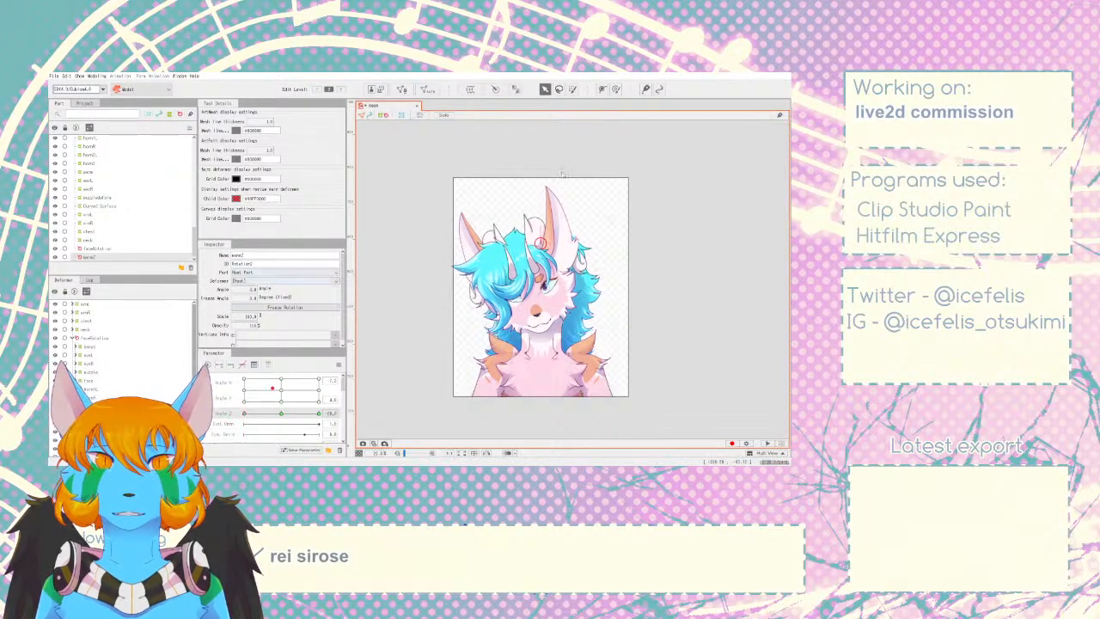
{"action": "left_click", "coordinate": [263, 415]}
{"action": "left_click_drag", "start_coordinate": [262, 415], "coordinate": [340, 411]}
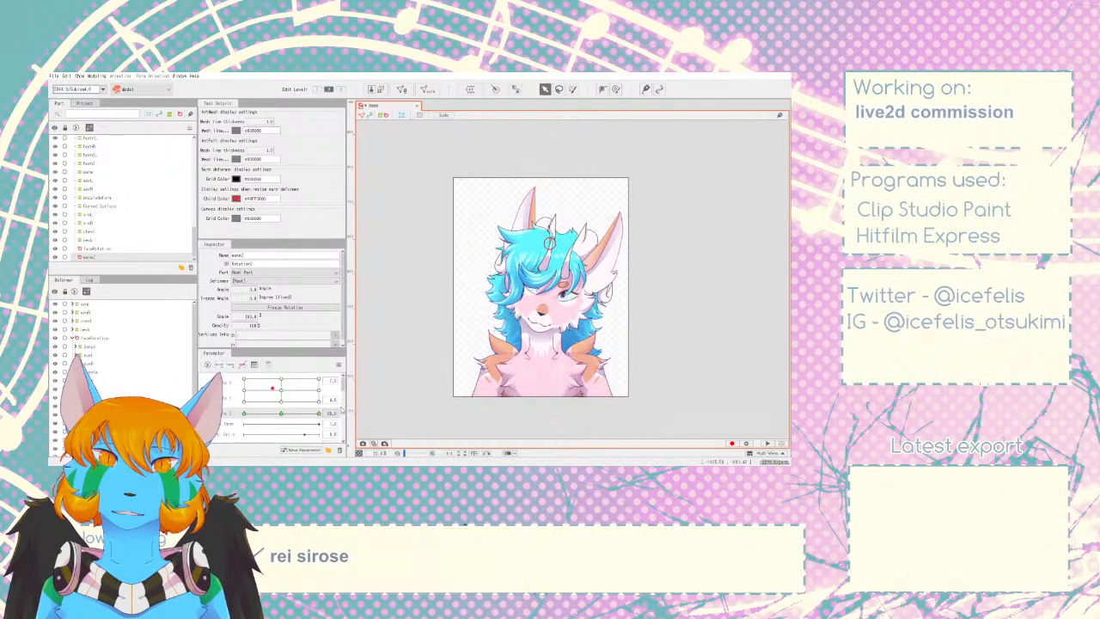
- Preview the head tilt by varying Angle Z and playing random poses, then restore all parameters to their defaults
{"action": "mouse_move", "coordinate": [309, 414]}
{"action": "left_mouse_down"}
{"action": "mouse_move", "coordinate": [246, 414]}
{"action": "mouse_move", "coordinate": [320, 414]}
{"action": "mouse_move", "coordinate": [244, 414]}
{"action": "mouse_move", "coordinate": [319, 414]}
{"action": "left_mouse_up"}
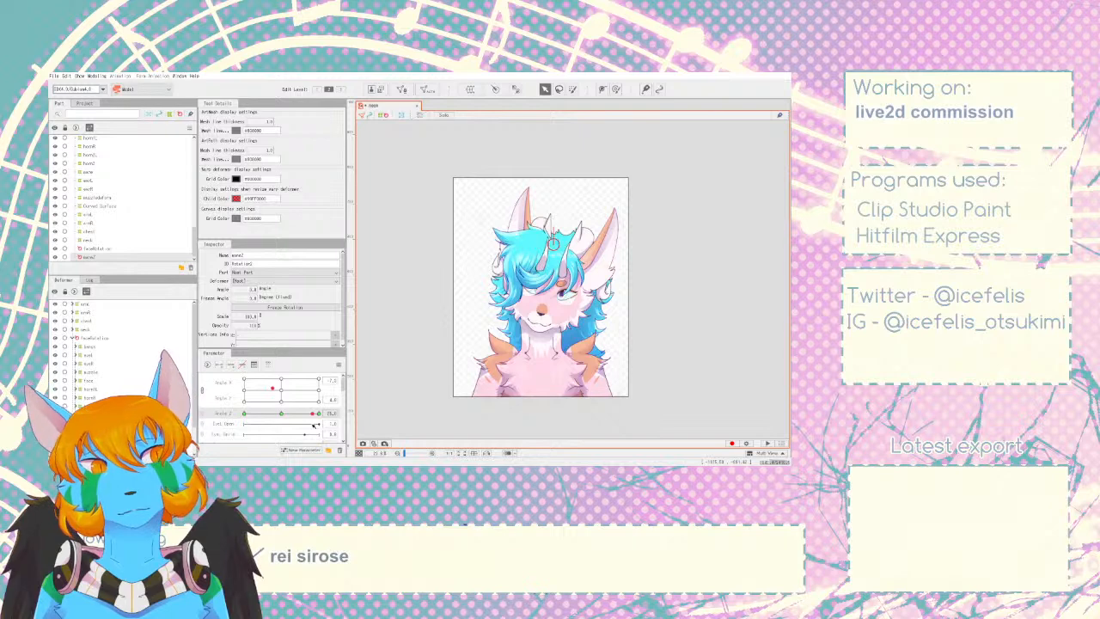
{"action": "mouse_move", "coordinate": [316, 425]}
{"action": "left_mouse_down"}
{"action": "mouse_move", "coordinate": [258, 429]}
{"action": "mouse_move", "coordinate": [329, 422]}
{"action": "left_mouse_up"}
{"action": "left_click", "coordinate": [732, 427]}
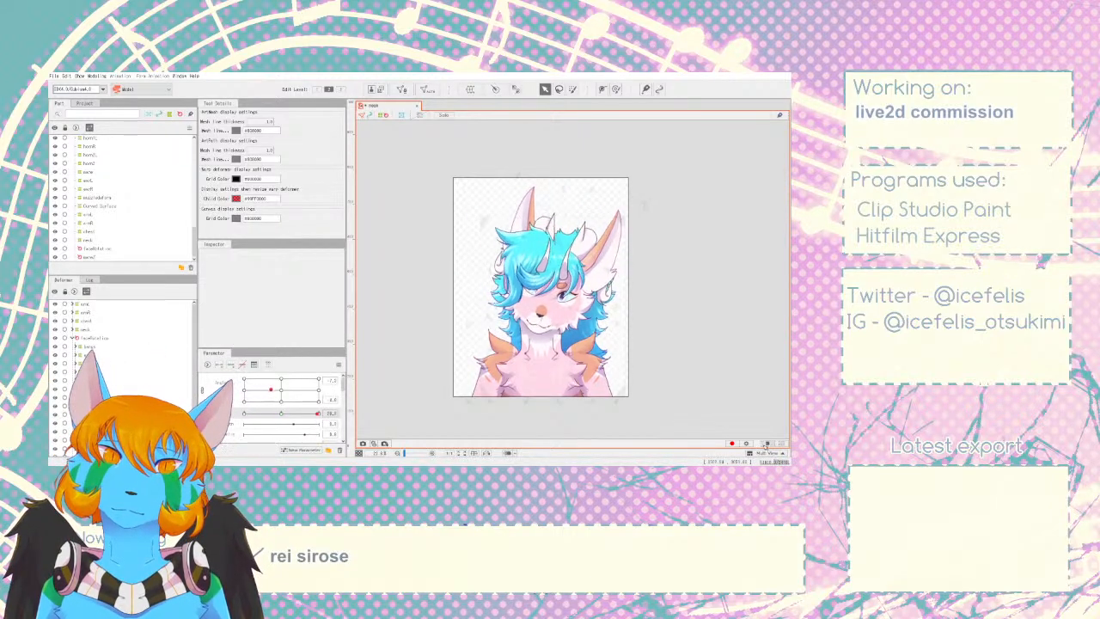
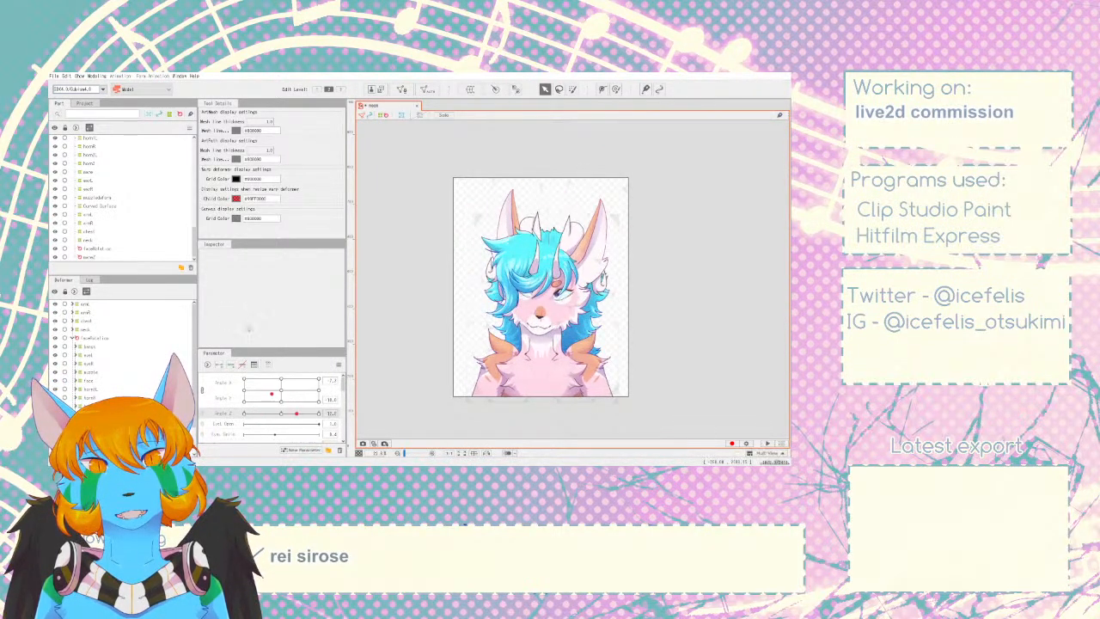
{"action": "left_click", "coordinate": [339, 364]}
{"action": "left_click", "coordinate": [361, 365]}
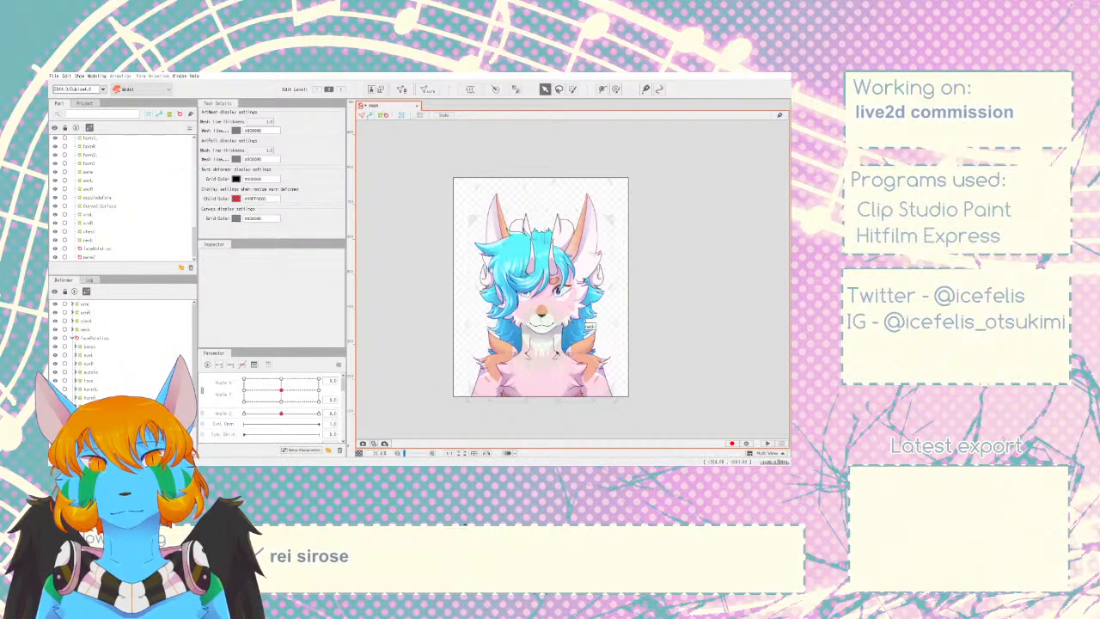
- Collapse the FaceRotation group and create a root-level rotation deformer named bodyRotation as parent of the first arm deformer
{"action": "scroll", "coordinate": [120, 344], "scroll_direction": "down", "scroll_amount": 1}
{"action": "scroll", "coordinate": [65, 355], "scroll_direction": "up", "scroll_amount": 1}
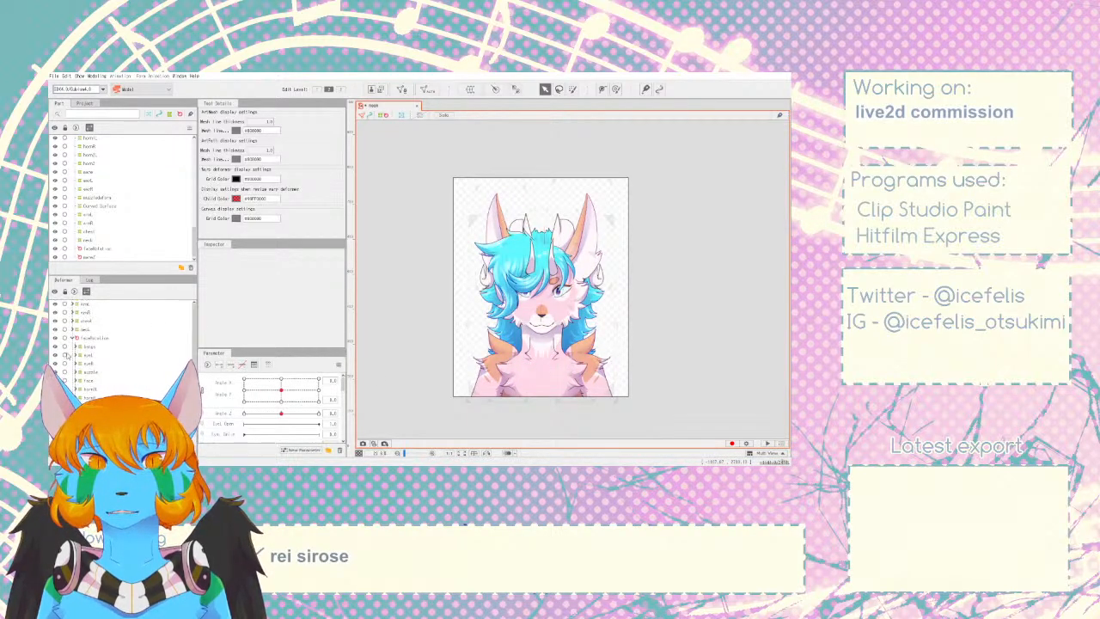
{"action": "left_click", "coordinate": [75, 338]}
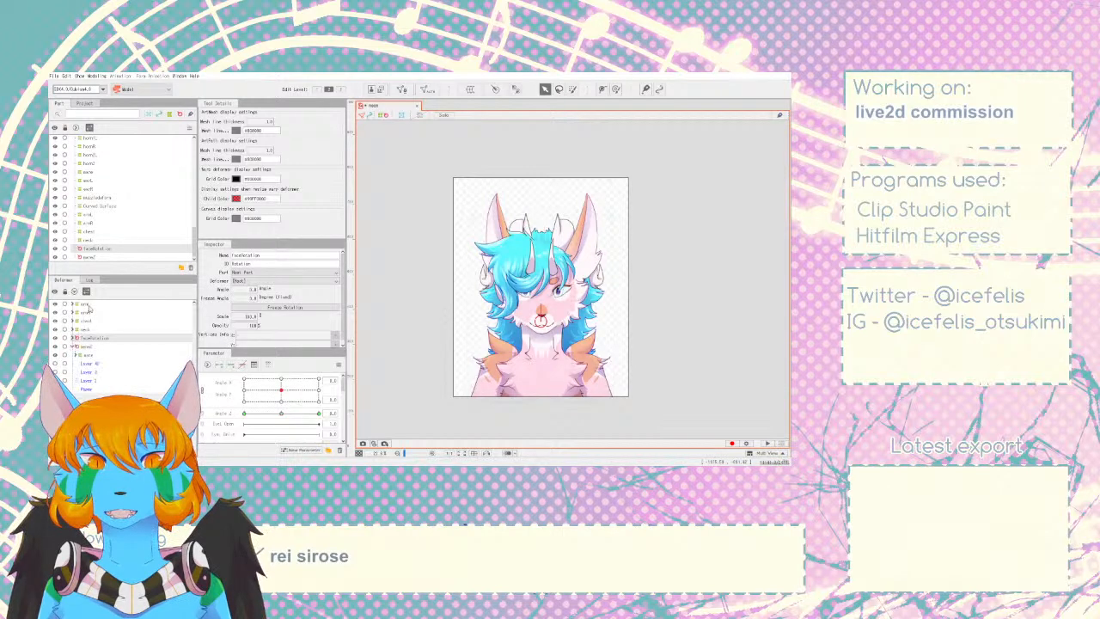
{"action": "left_click", "coordinate": [86, 304]}
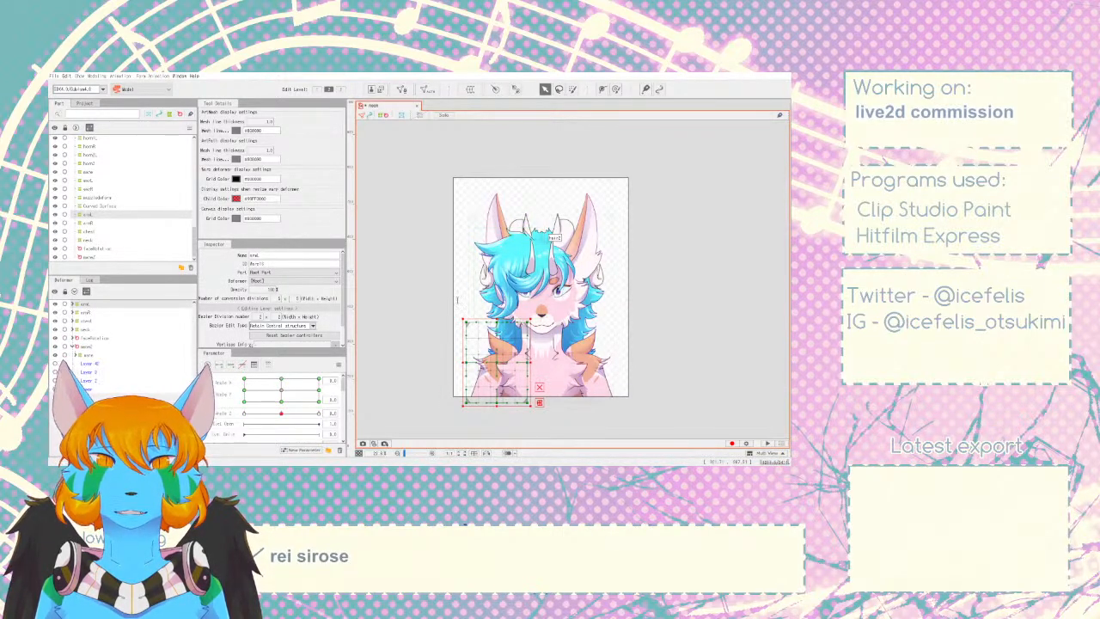
{"action": "left_click", "coordinate": [156, 343]}
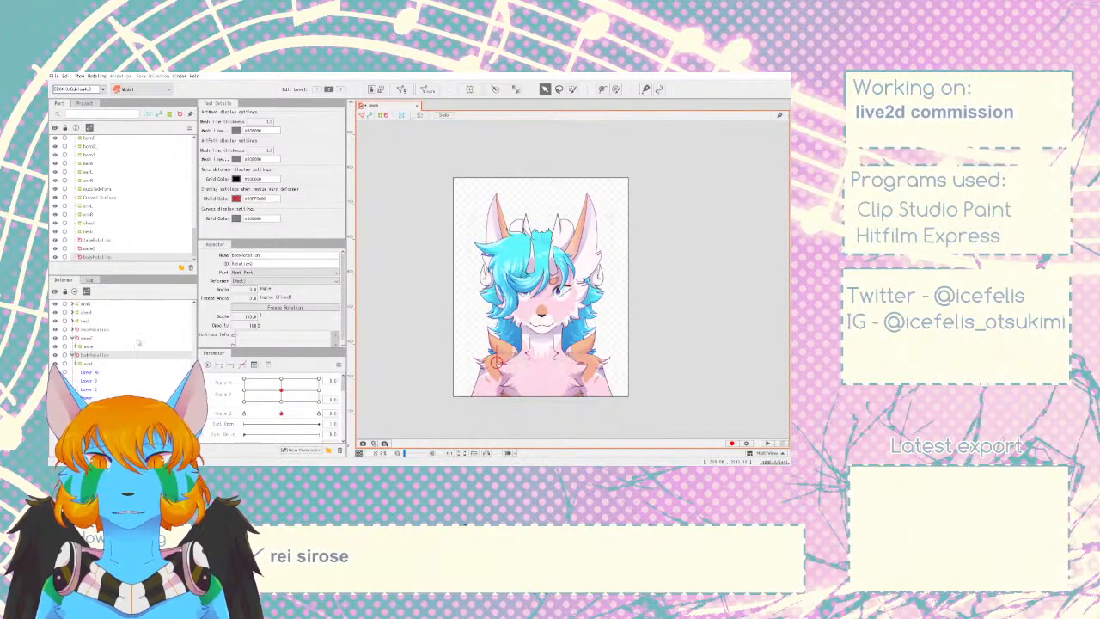
- Parent the other arm, chest and neck deformers to the bodyRotation deformer
{"action": "left_click", "coordinate": [89, 364]}
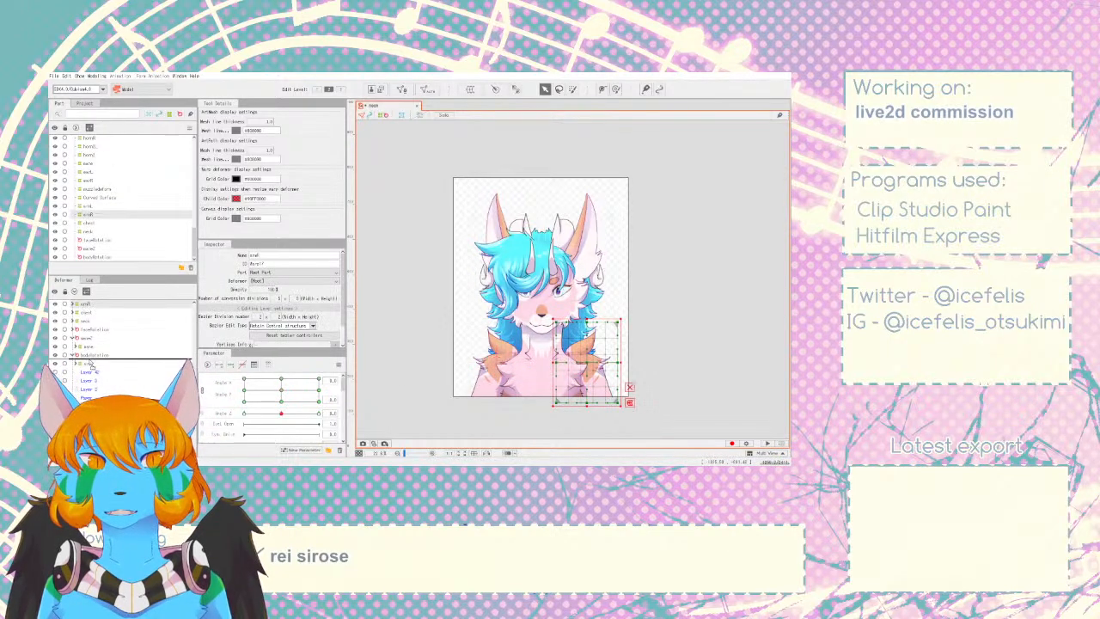
{"action": "left_click_drag", "start_coordinate": [90, 361], "coordinate": [90, 359]}
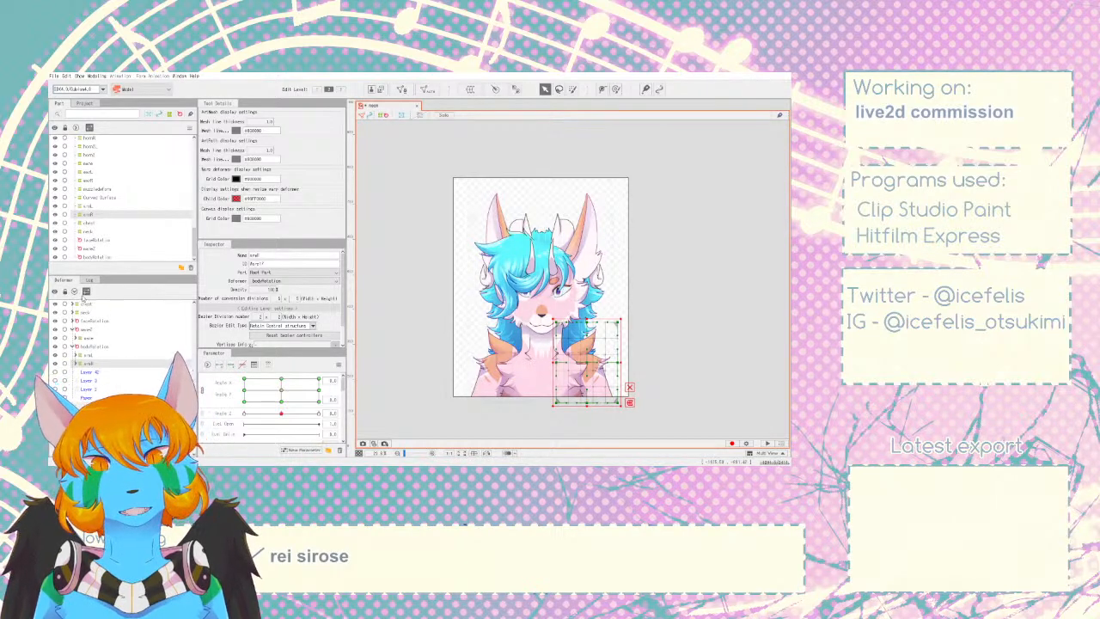
{"action": "left_click_drag", "start_coordinate": [83, 306], "coordinate": [98, 349]}
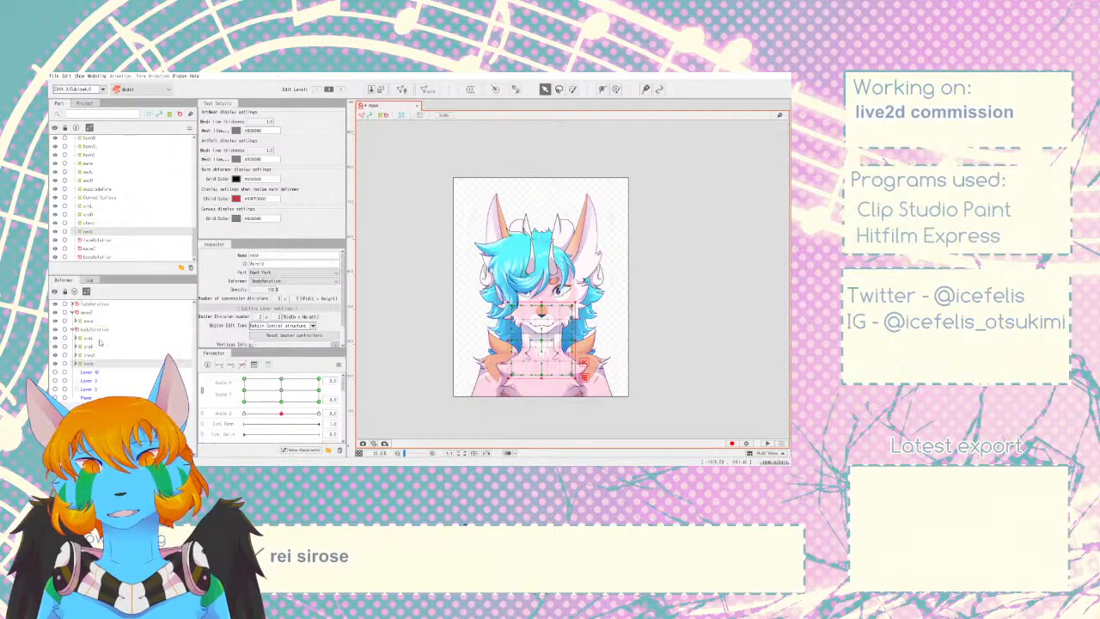
- Select the bodyRotation deformer, move its pivot to just below the mouth, and undo the trial rotation
{"action": "left_click", "coordinate": [95, 329]}
{"action": "left_click_drag", "start_coordinate": [497, 360], "coordinate": [542, 314]}
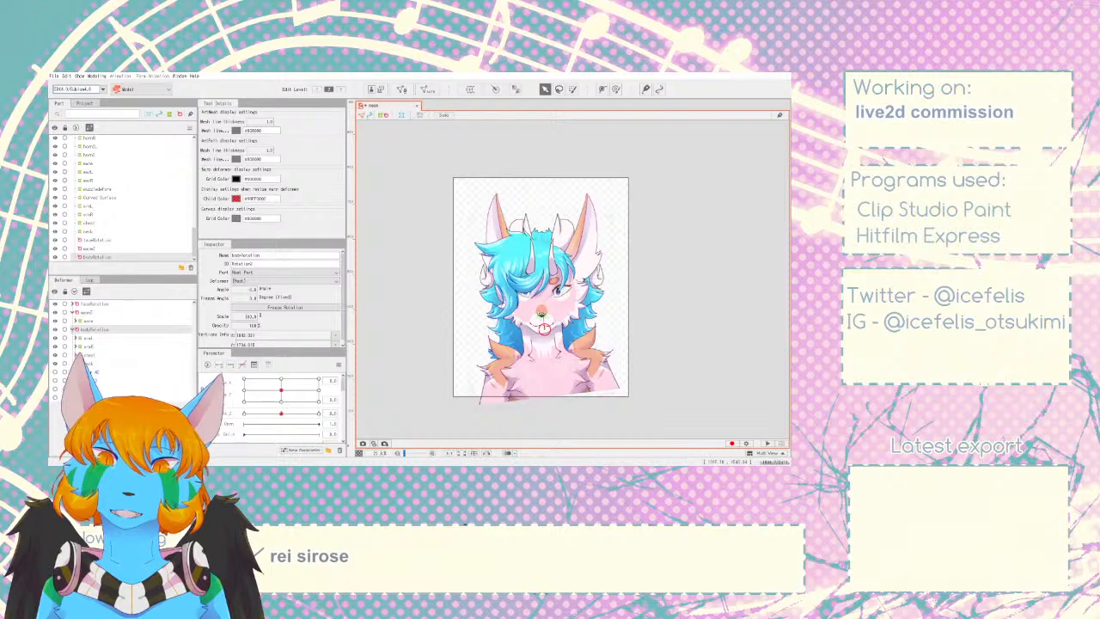
{"action": "key", "text": "ctrl+z"}
- Add Angle Z keyforms to the bodyRotation deformer and rotate the body slightly at the -30 and 30 extremes
{"action": "left_click", "coordinate": [230, 413]}
{"action": "left_click_drag", "start_coordinate": [281, 413], "coordinate": [243, 413]}
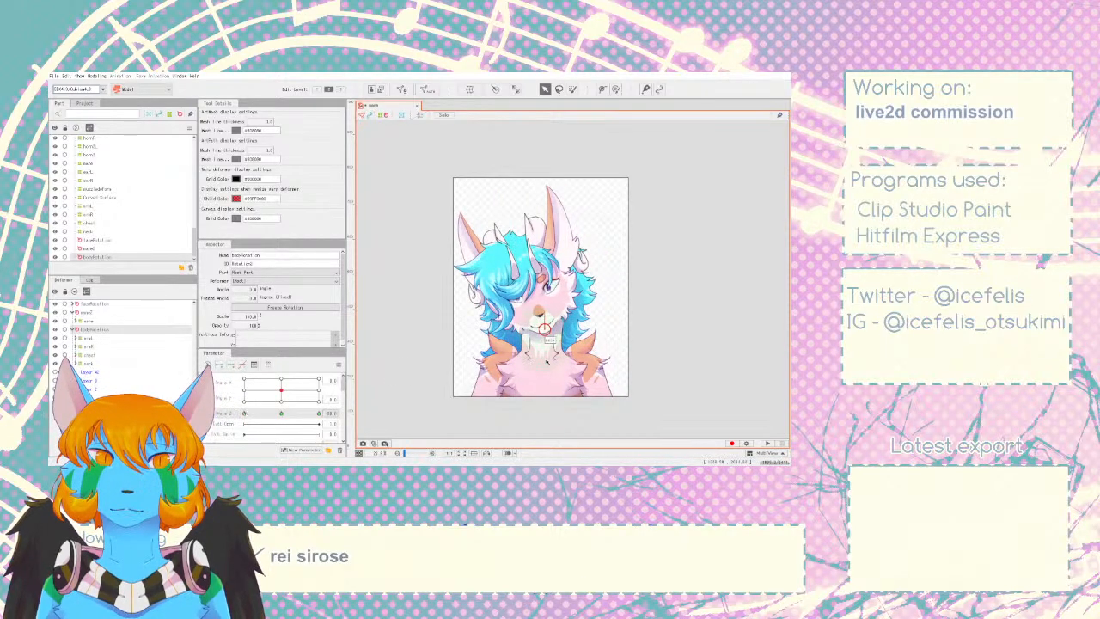
{"action": "left_click_drag", "start_coordinate": [539, 315], "coordinate": [535, 316]}
{"action": "left_click", "coordinate": [284, 413]}
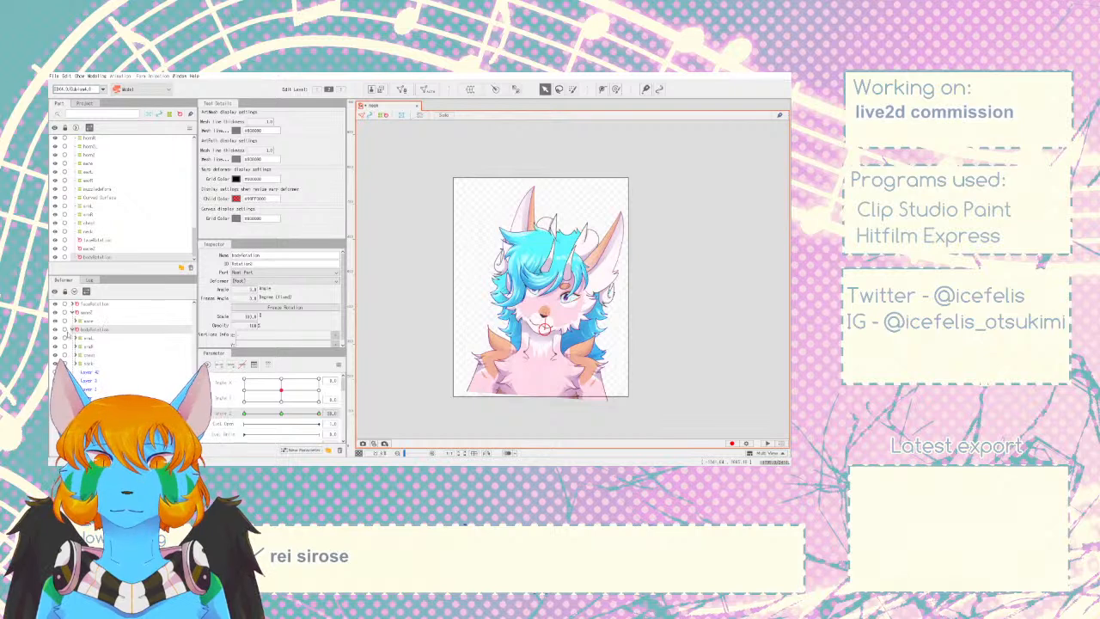
- Tilt the head partway with Angle Z and create a warp deformer named neck2 for the neck art mesh under the neck deformer
{"action": "mouse_move", "coordinate": [297, 414]}
{"action": "left_mouse_down"}
{"action": "mouse_move", "coordinate": [246, 414]}
{"action": "mouse_move", "coordinate": [307, 415]}
{"action": "mouse_move", "coordinate": [295, 414]}
{"action": "left_mouse_up"}
{"action": "left_click", "coordinate": [79, 370]}
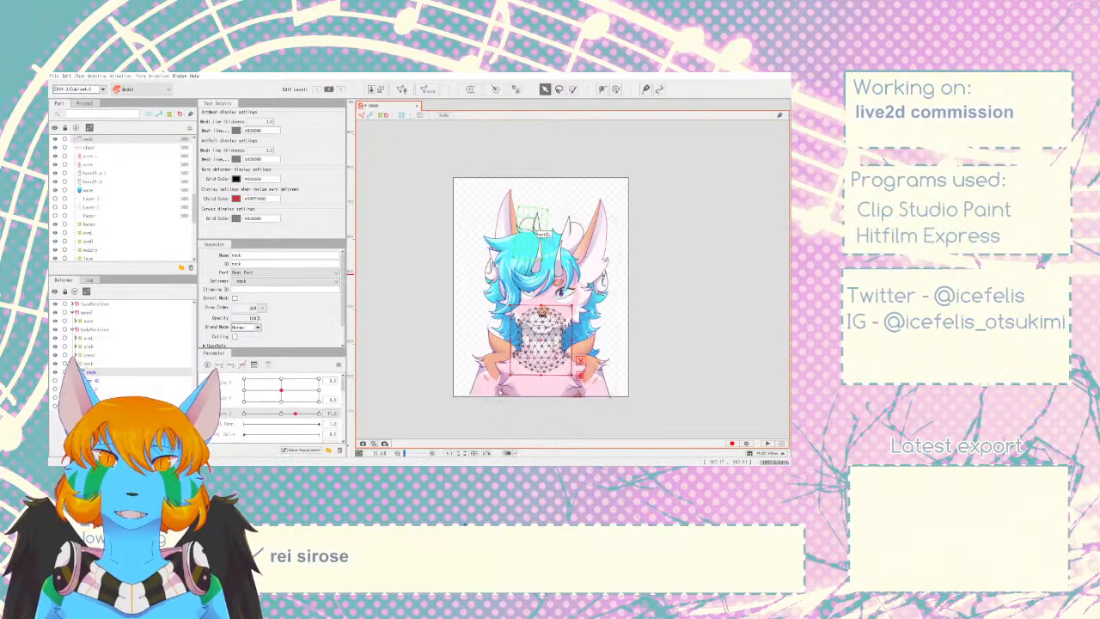
{"action": "left_click", "coordinate": [498, 404]}
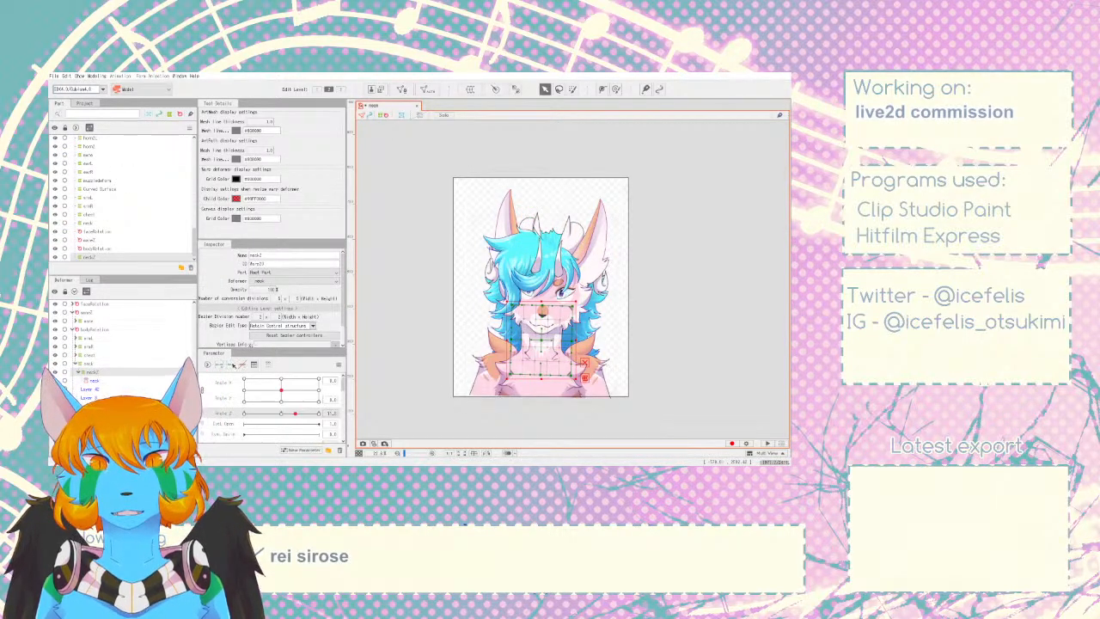
- Add Angle Z keyforms to the neck2 warp deformer and reshape the neck to follow the head tilt at -30 and 30
{"action": "left_click_drag", "start_coordinate": [258, 423], "coordinate": [237, 414]}
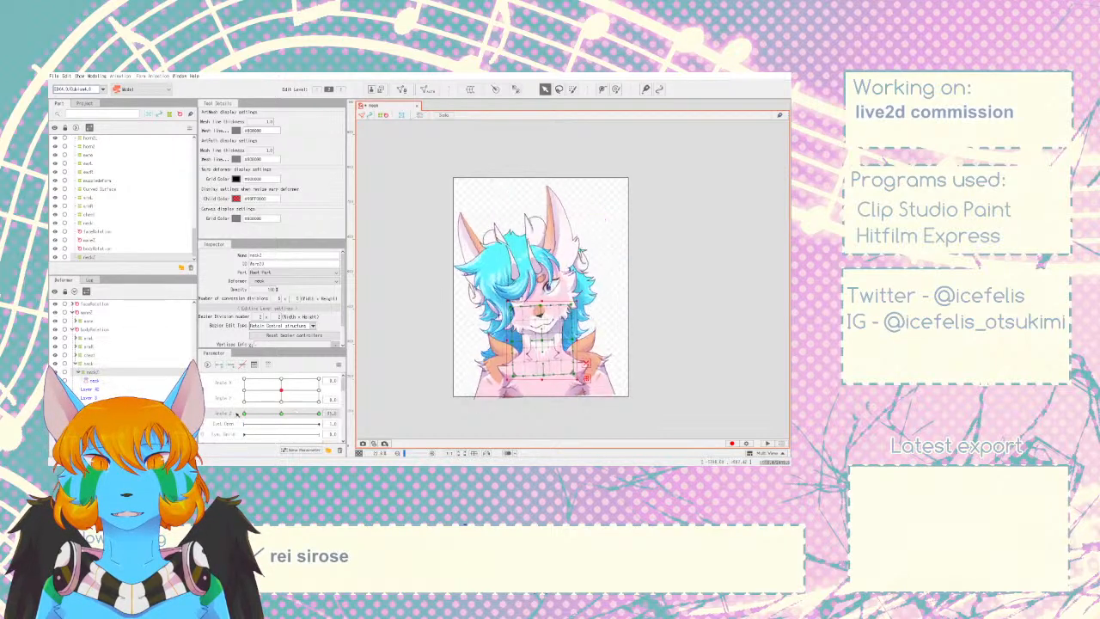
{"action": "scroll", "coordinate": [546, 269], "scroll_direction": "up", "scroll_amount": 5}
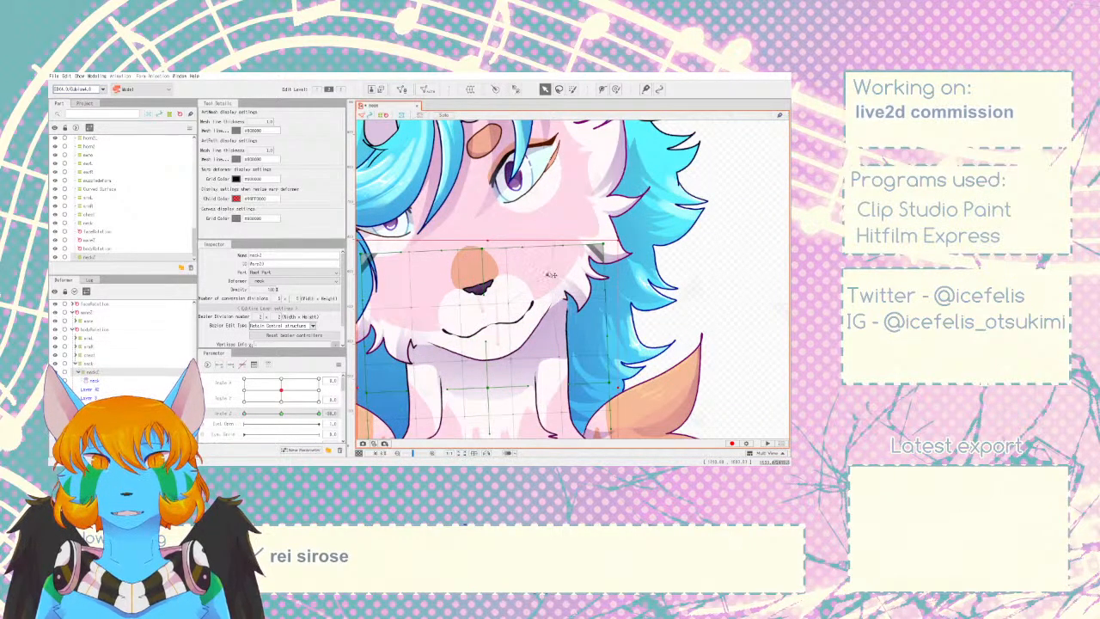
{"action": "left_click", "coordinate": [282, 413]}
{"action": "left_click_drag", "start_coordinate": [282, 413], "coordinate": [245, 413]}
{"action": "left_click_drag", "start_coordinate": [246, 414], "coordinate": [320, 414]}
{"action": "left_click_drag", "start_coordinate": [418, 302], "coordinate": [421, 284]}
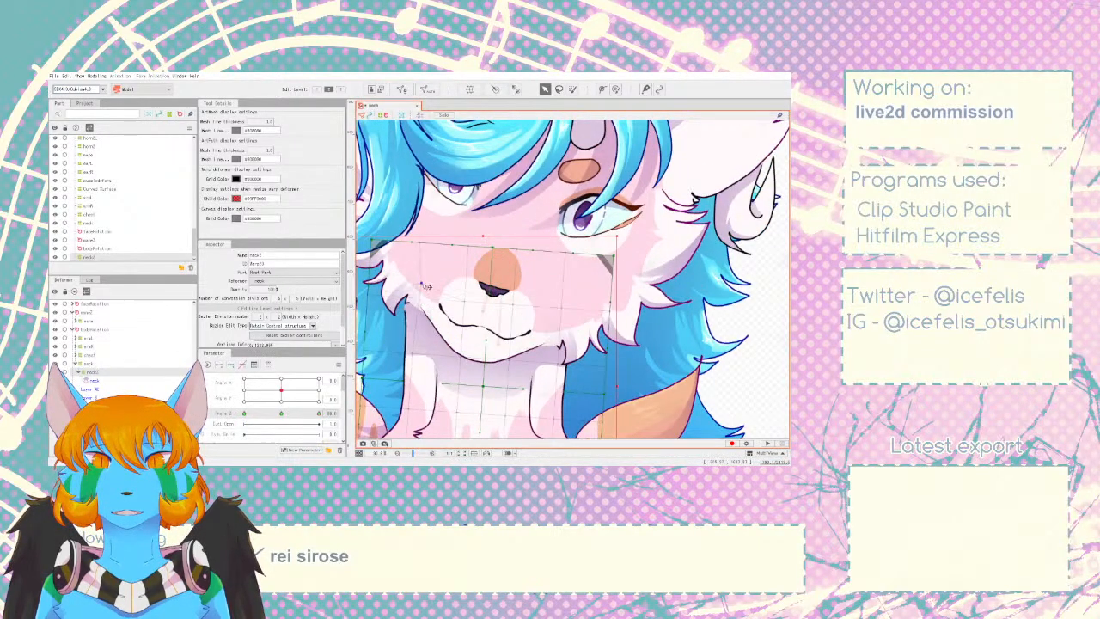
- Compare the neck at both Angle Z extremes and preview the whole model with random motion playback
{"action": "scroll", "coordinate": [425, 286], "scroll_direction": "down", "scroll_amount": 5}
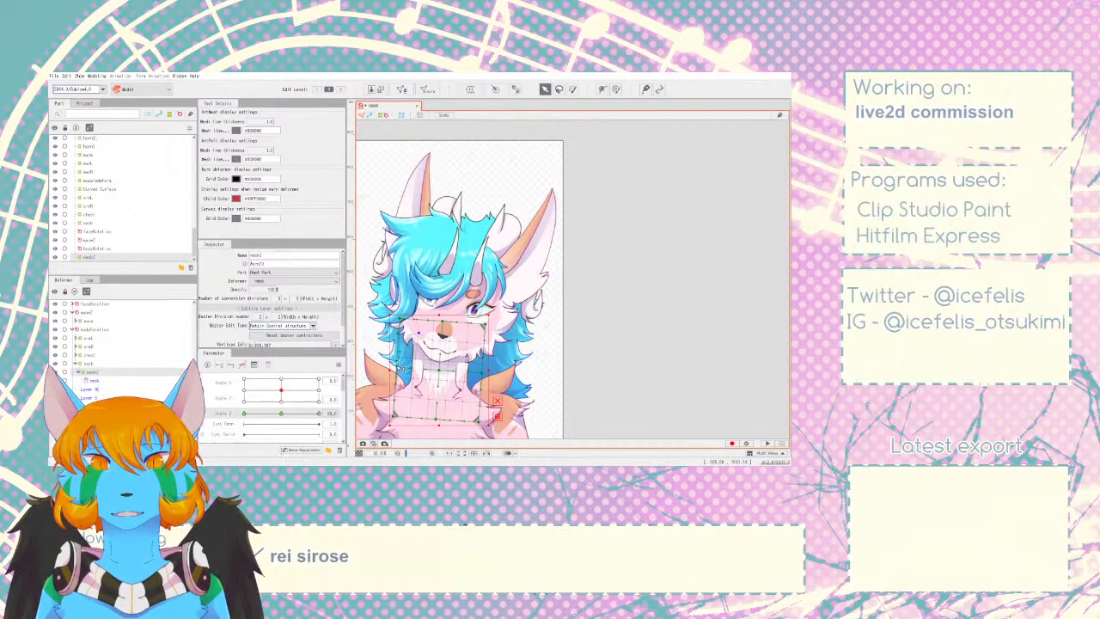
{"action": "left_click_drag", "start_coordinate": [311, 418], "coordinate": [244, 417]}
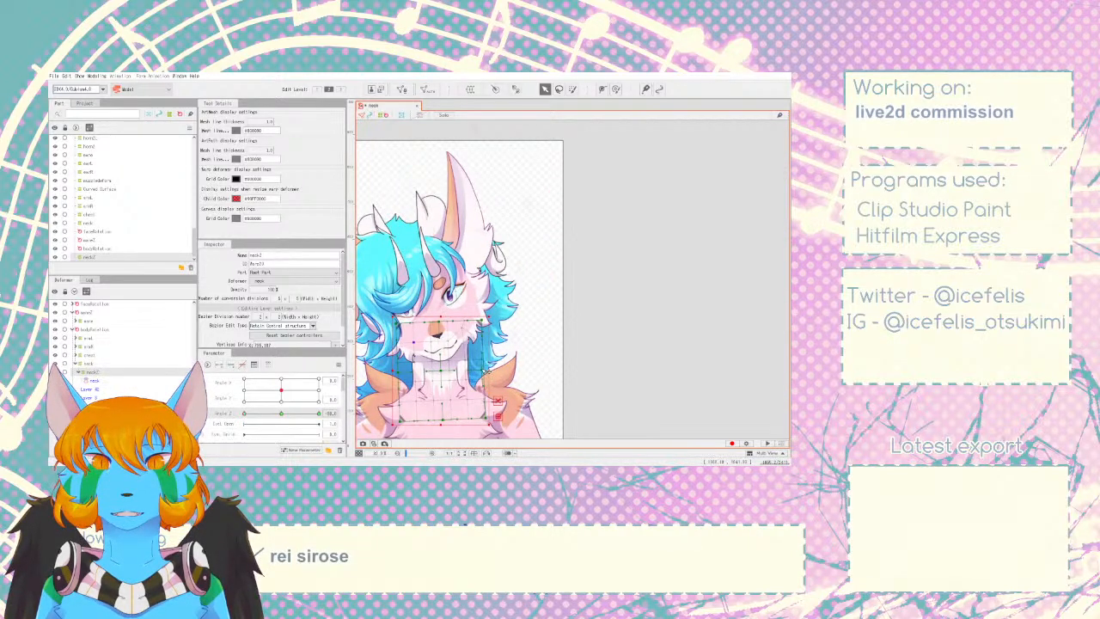
{"action": "left_click", "coordinate": [526, 204]}
{"action": "mouse_move", "coordinate": [263, 421]}
{"action": "left_mouse_down"}
{"action": "mouse_move", "coordinate": [312, 416]}
{"action": "mouse_move", "coordinate": [244, 412]}
{"action": "left_mouse_up"}
{"action": "scroll", "coordinate": [590, 376], "scroll_direction": "down", "scroll_amount": 3}
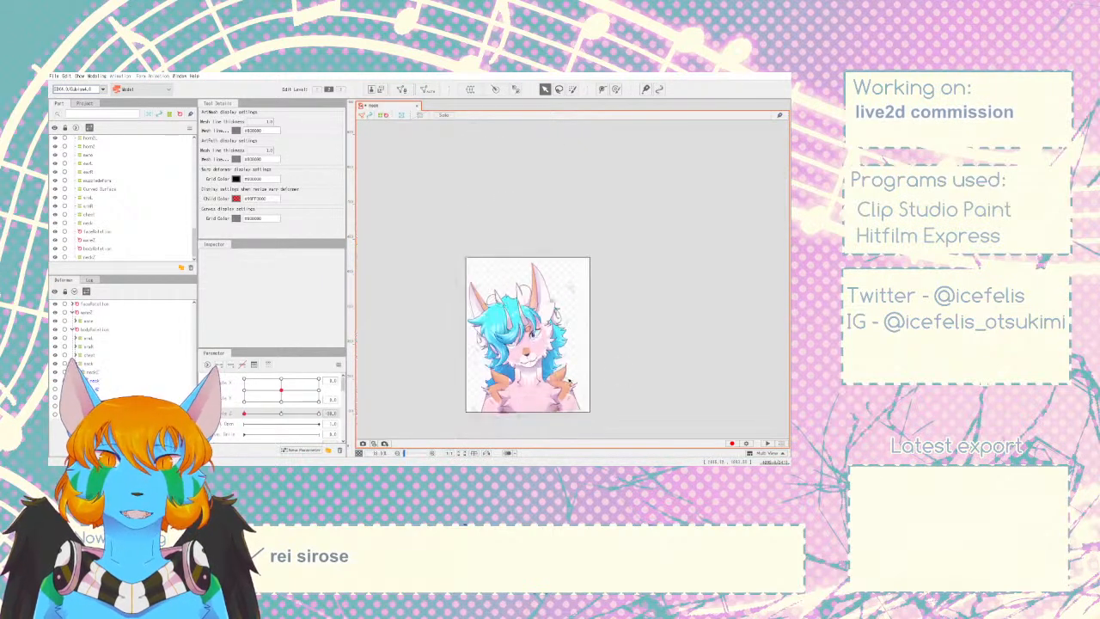
{"action": "scroll", "coordinate": [517, 409], "scroll_direction": "up", "scroll_amount": 3}
{"action": "left_click", "coordinate": [767, 444]}
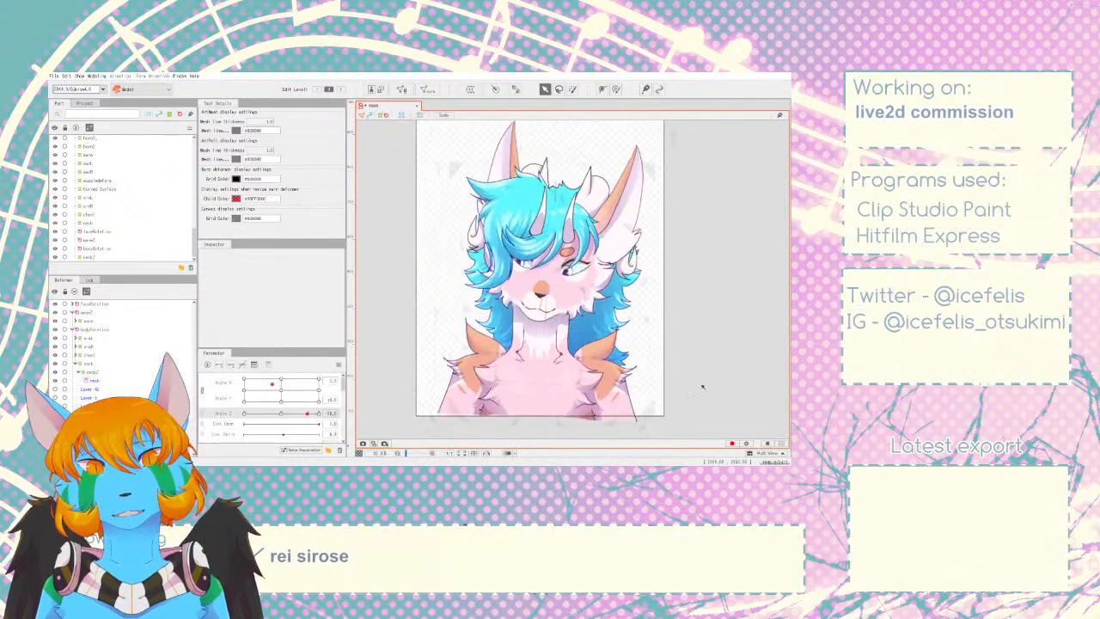
{"action": "scroll", "coordinate": [614, 381], "scroll_direction": "down", "scroll_amount": 2}
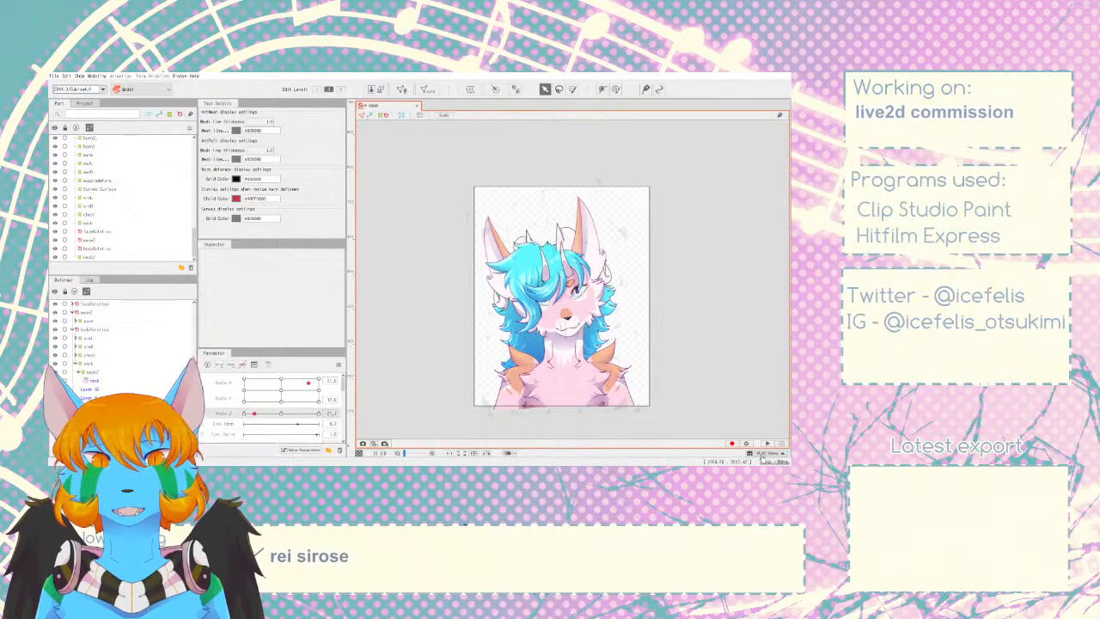
- Stop the motion preview, reset all parameters to their default values, and save the model
{"action": "left_click", "coordinate": [339, 365]}
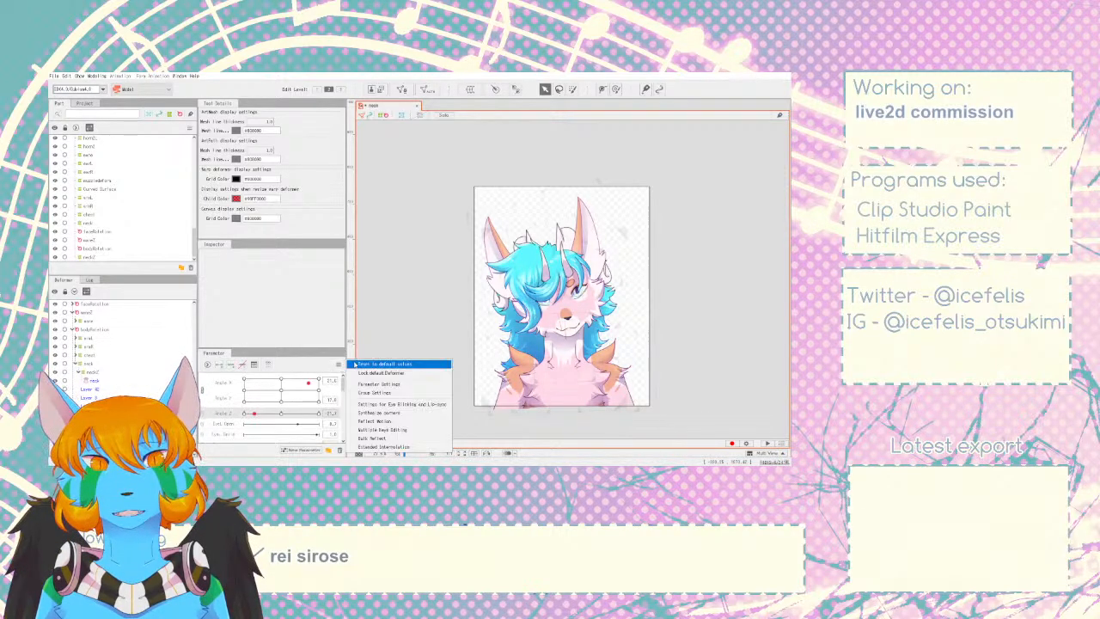
{"action": "left_click", "coordinate": [343, 365]}
{"action": "left_click", "coordinate": [54, 77]}
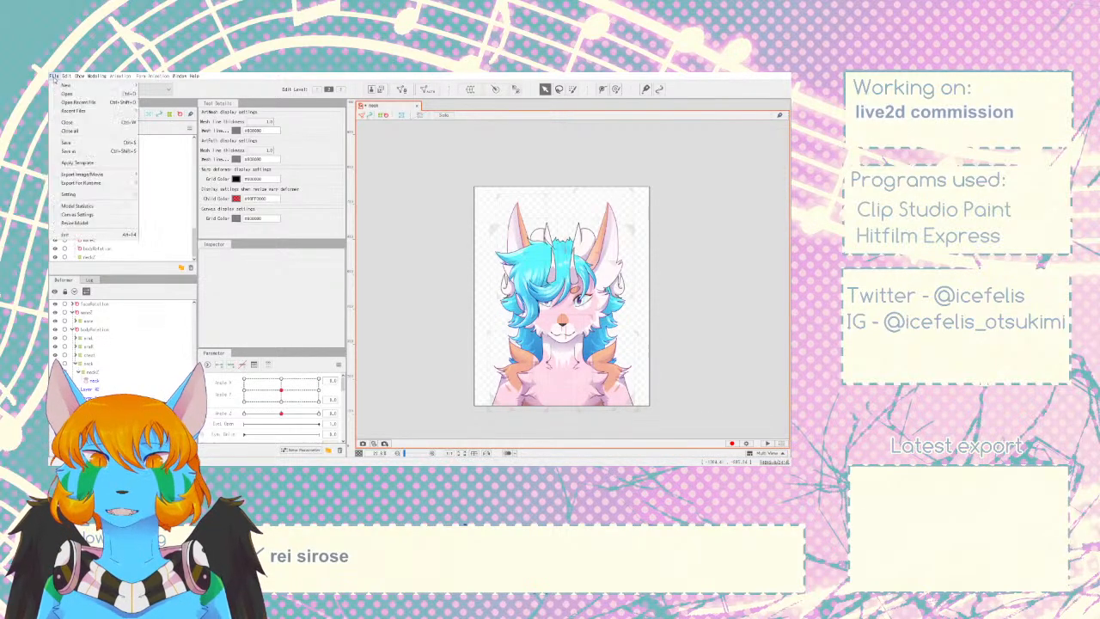
{"action": "left_click", "coordinate": [59, 142]}
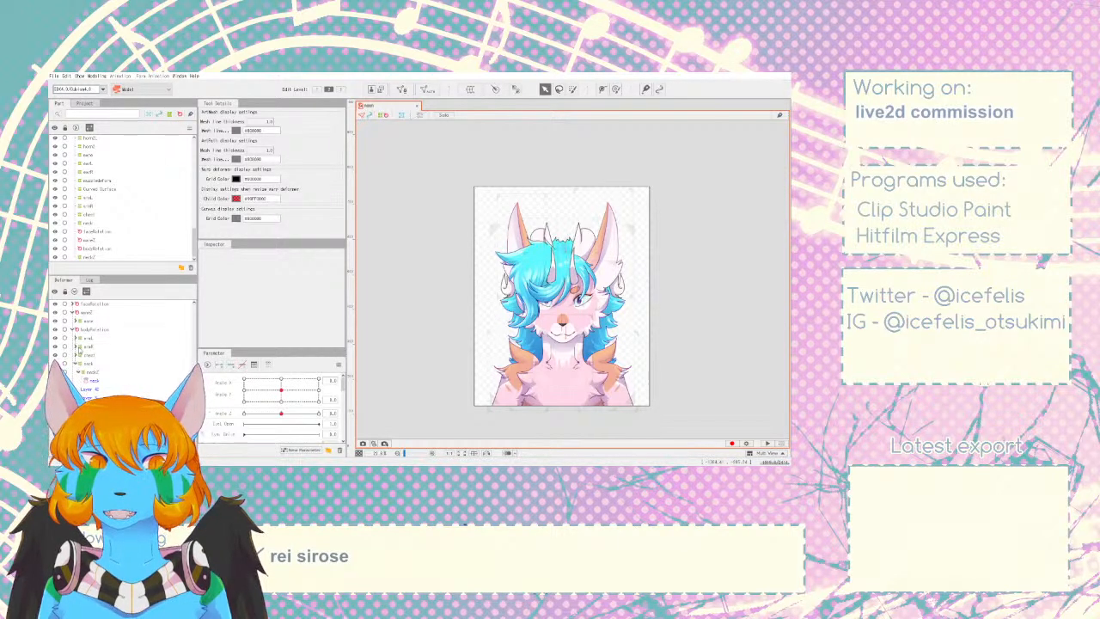
- Create a warp deformer named chest breathe for the chest art mesh under the chest deformer
{"action": "left_click", "coordinate": [84, 354]}
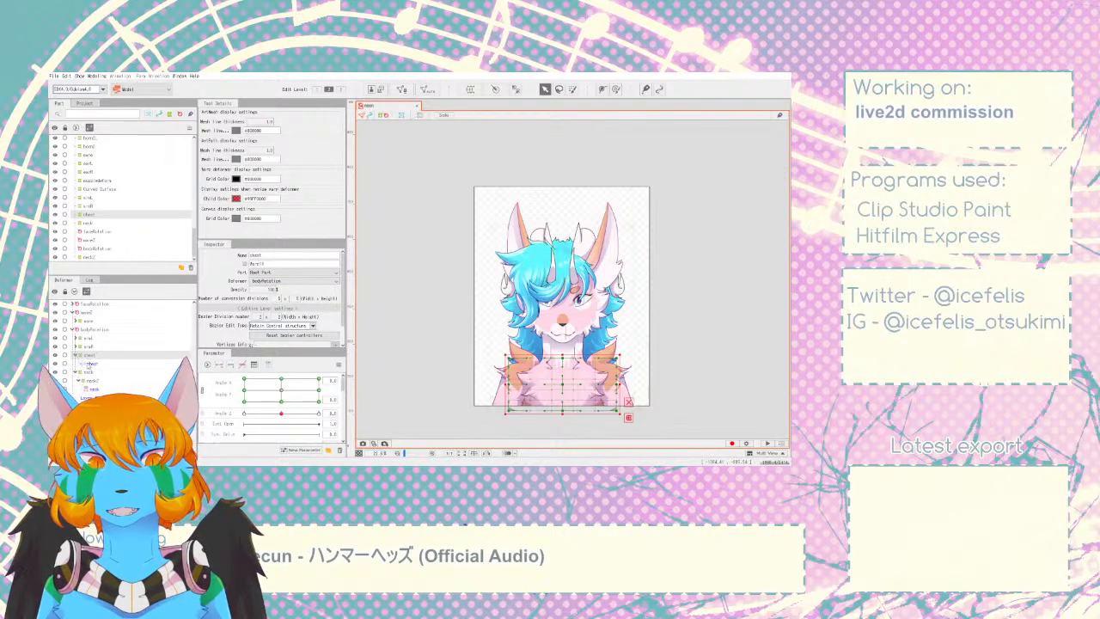
{"action": "left_click", "coordinate": [87, 363]}
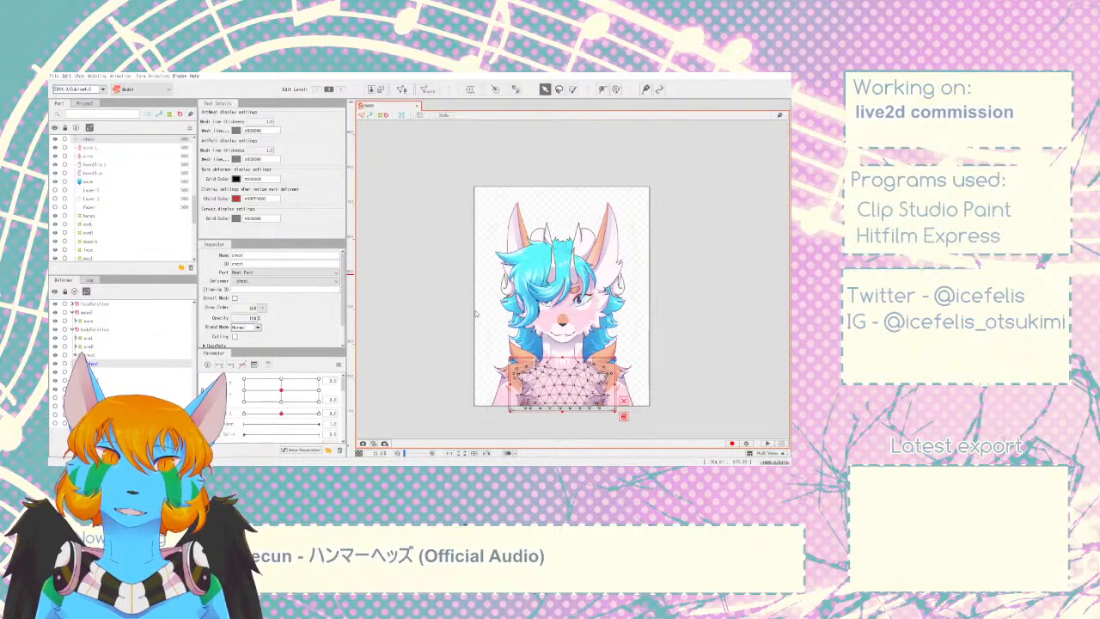
{"action": "left_click", "coordinate": [510, 406]}
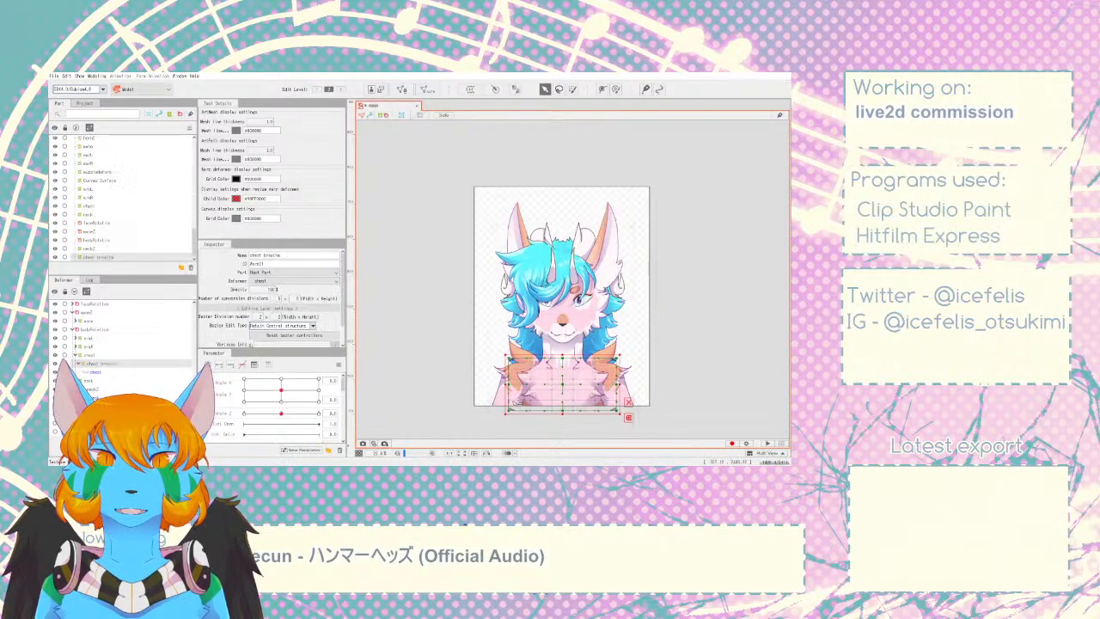
- Add three keyforms on the Breath parameter to the chest breathe deformer and widen the chest slightly at Breath 1.0
{"action": "scroll", "coordinate": [248, 424], "scroll_direction": "down", "scroll_amount": 5}
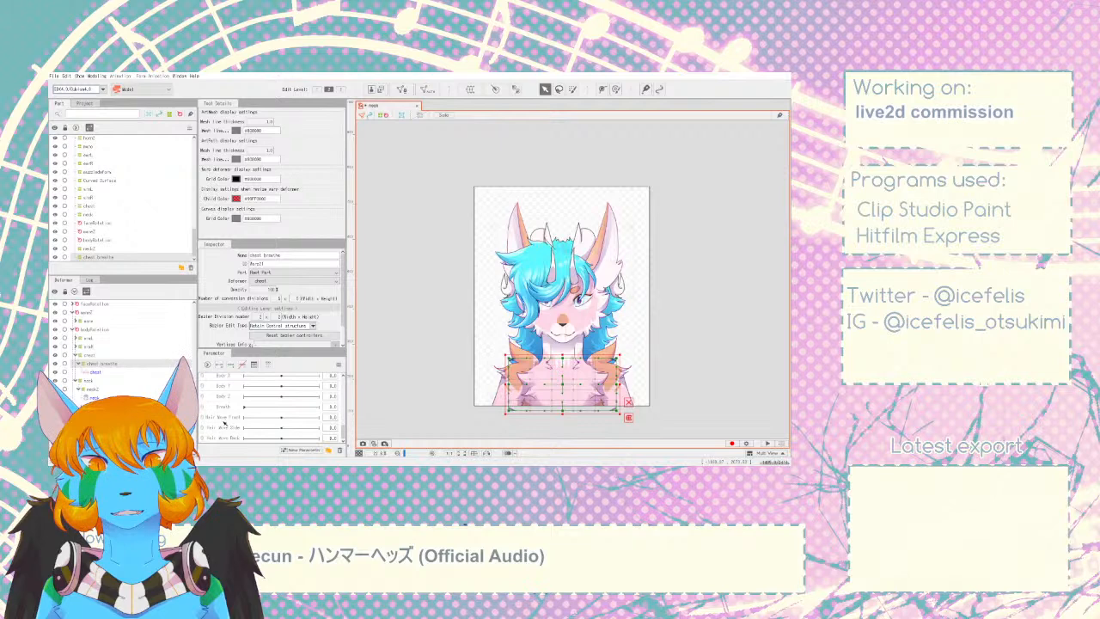
{"action": "left_click", "coordinate": [231, 409]}
{"action": "scroll", "coordinate": [520, 389], "scroll_direction": "up", "scroll_amount": 2}
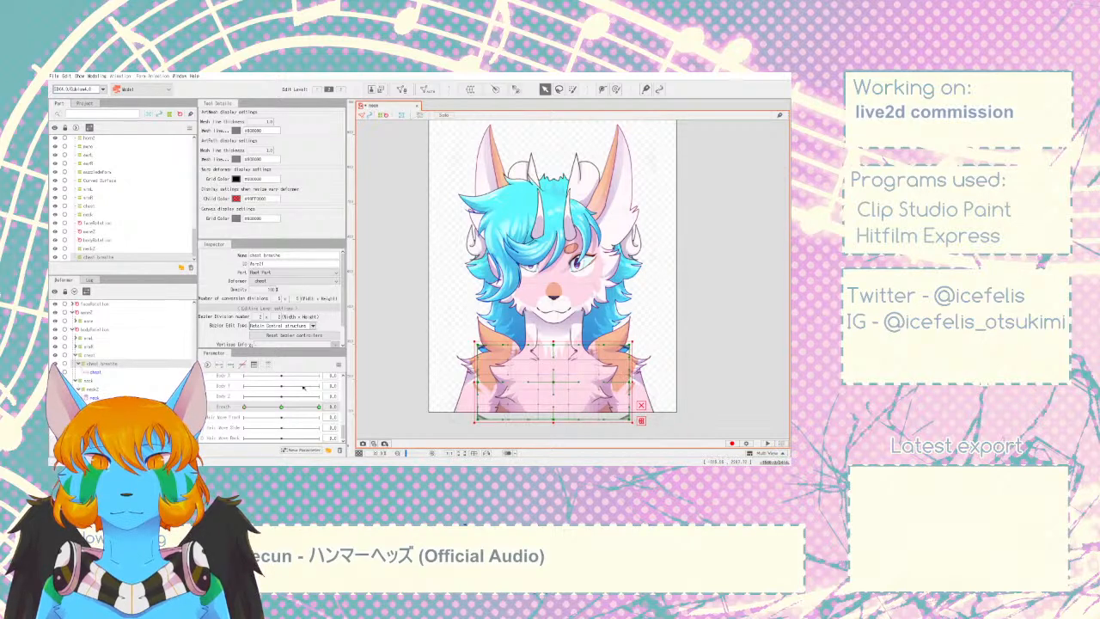
{"action": "left_click_drag", "start_coordinate": [247, 407], "coordinate": [319, 407]}
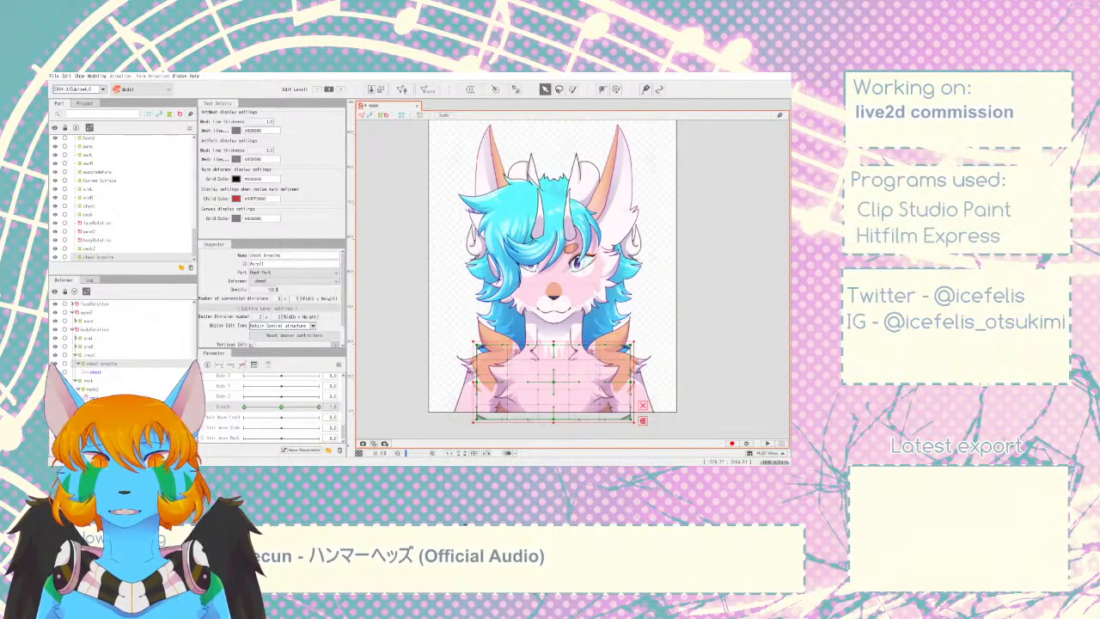
- Create a warp deformer named neck breathe around the neck2 deformer and add Breath keyforms to it
{"action": "left_click", "coordinate": [87, 381]}
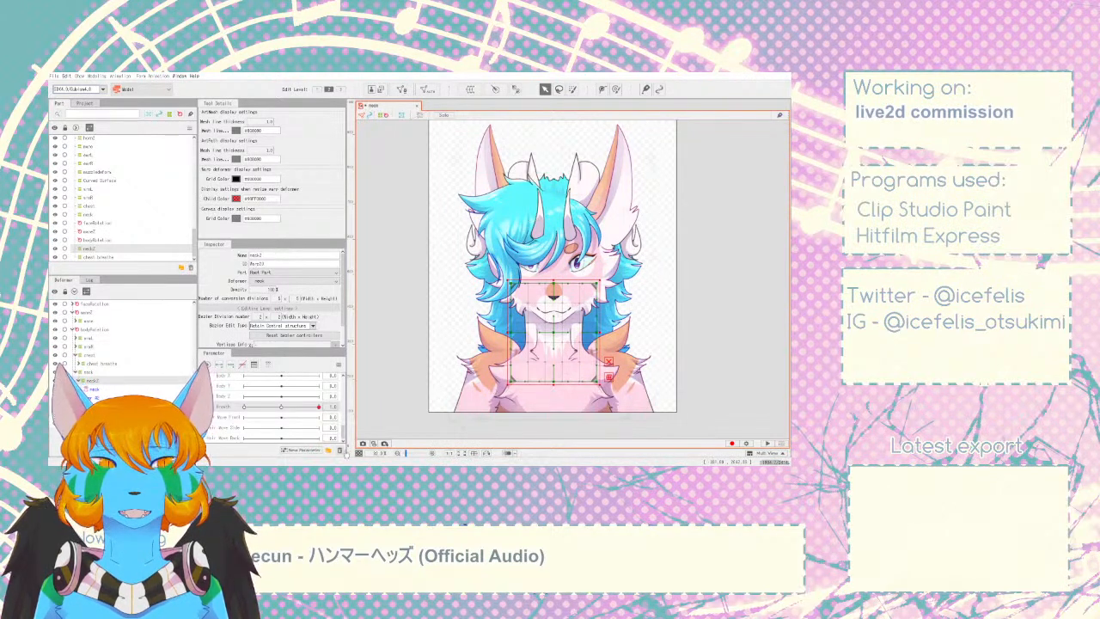
{"action": "left_click", "coordinate": [496, 388]}
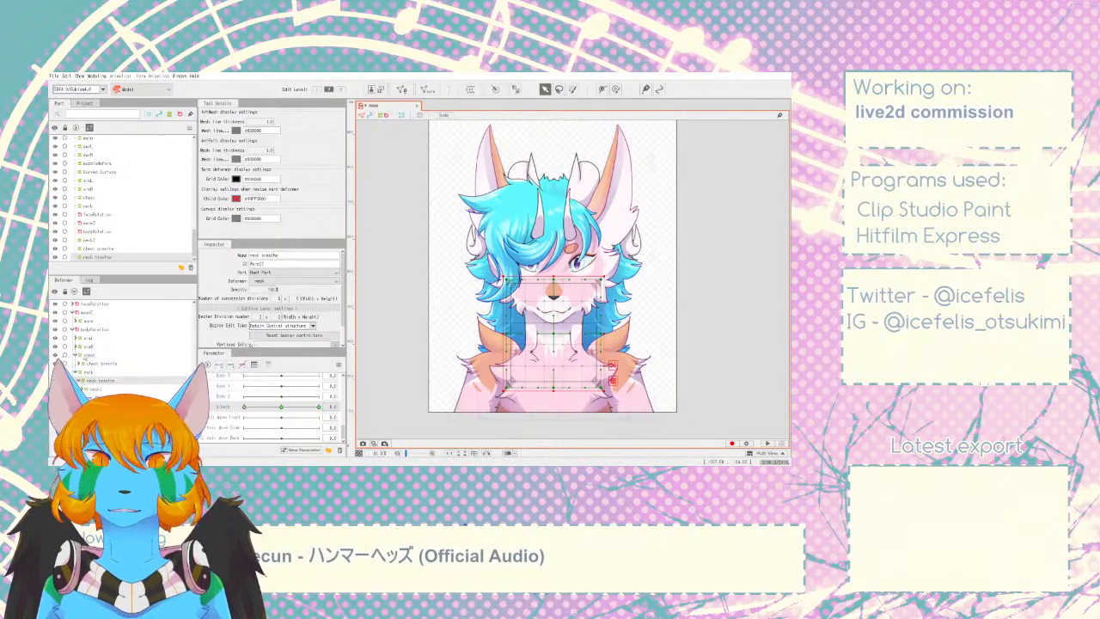
- Add three Breath keyforms to the arm art mesh under the armR deformer and scrub Breath to check it
{"action": "left_click", "coordinate": [82, 346]}
{"action": "left_click", "coordinate": [87, 355]}
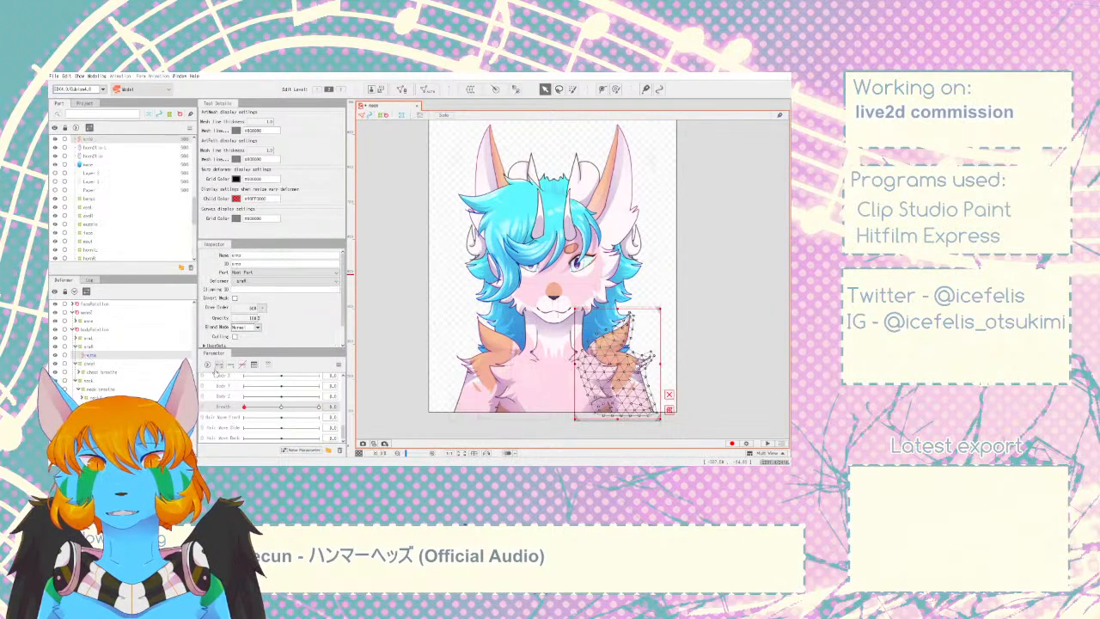
{"action": "left_click", "coordinate": [232, 365]}
{"action": "left_click_drag", "start_coordinate": [244, 408], "coordinate": [314, 409]}
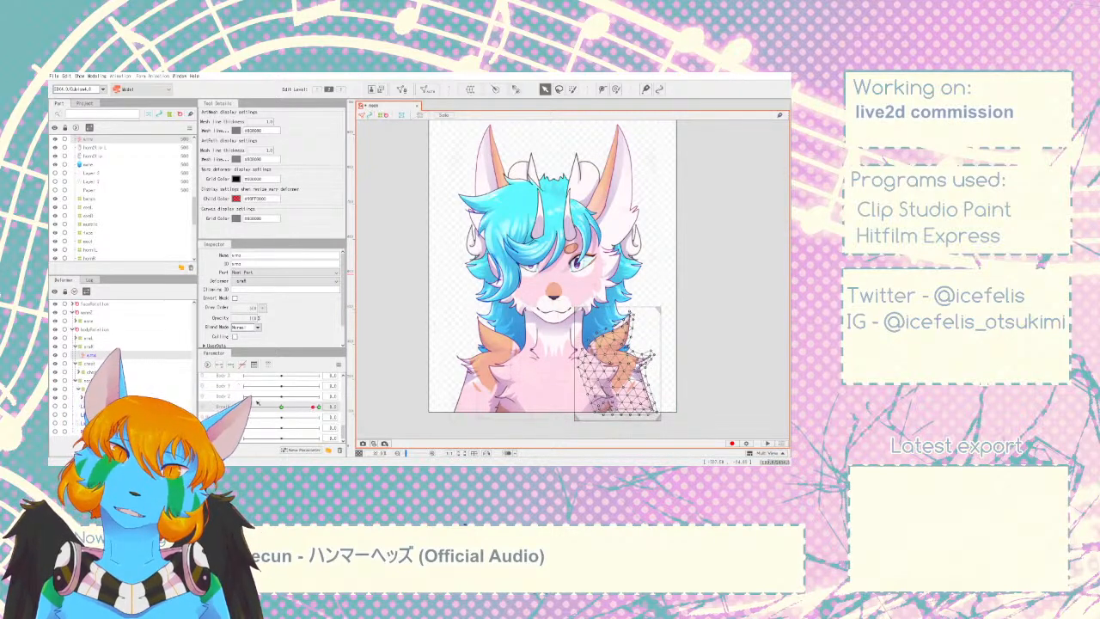
- Add three Breath keyforms to the arm art mesh under the armL deformer and shift the arm slightly for the breathing motion
{"action": "left_click", "coordinate": [78, 339]}
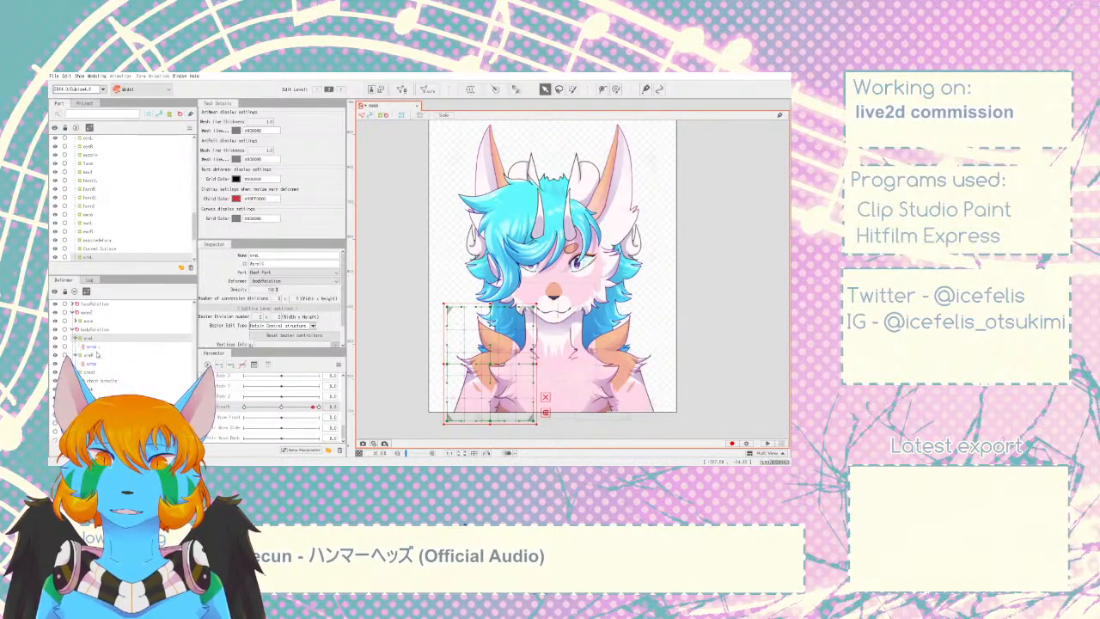
{"action": "left_click", "coordinate": [101, 347]}
{"action": "left_click_drag", "start_coordinate": [319, 407], "coordinate": [318, 408]}
{"action": "scroll", "coordinate": [318, 409], "scroll_direction": "up", "scroll_amount": 1}
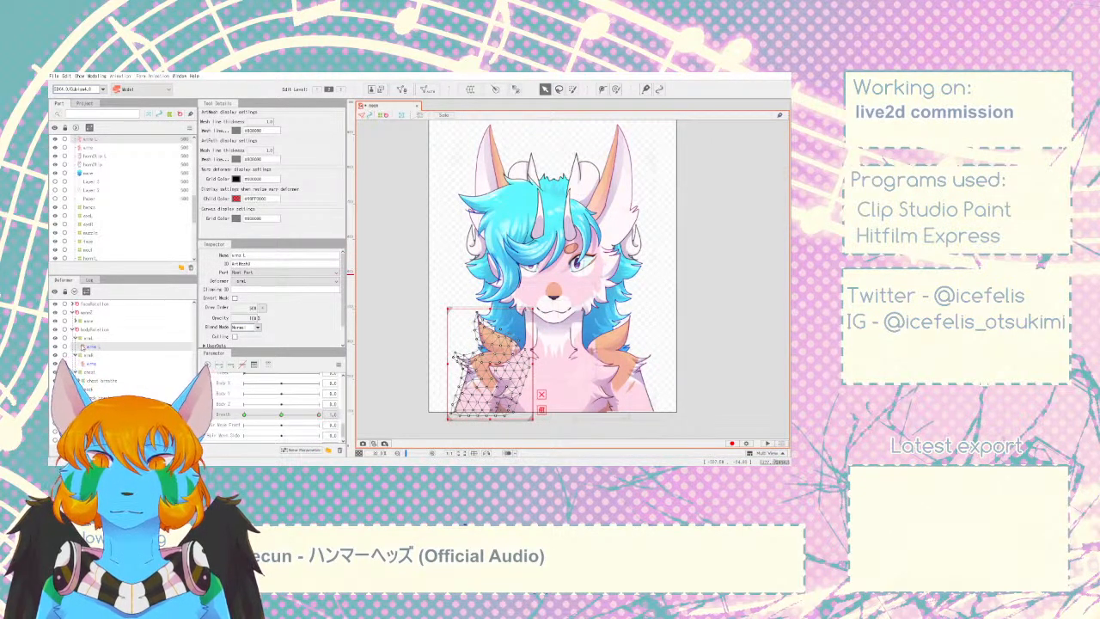
{"action": "mouse_move", "coordinate": [319, 414]}
{"action": "left_mouse_down"}
{"action": "mouse_move", "coordinate": [233, 398]}
{"action": "mouse_move", "coordinate": [244, 407]}
{"action": "left_mouse_up"}
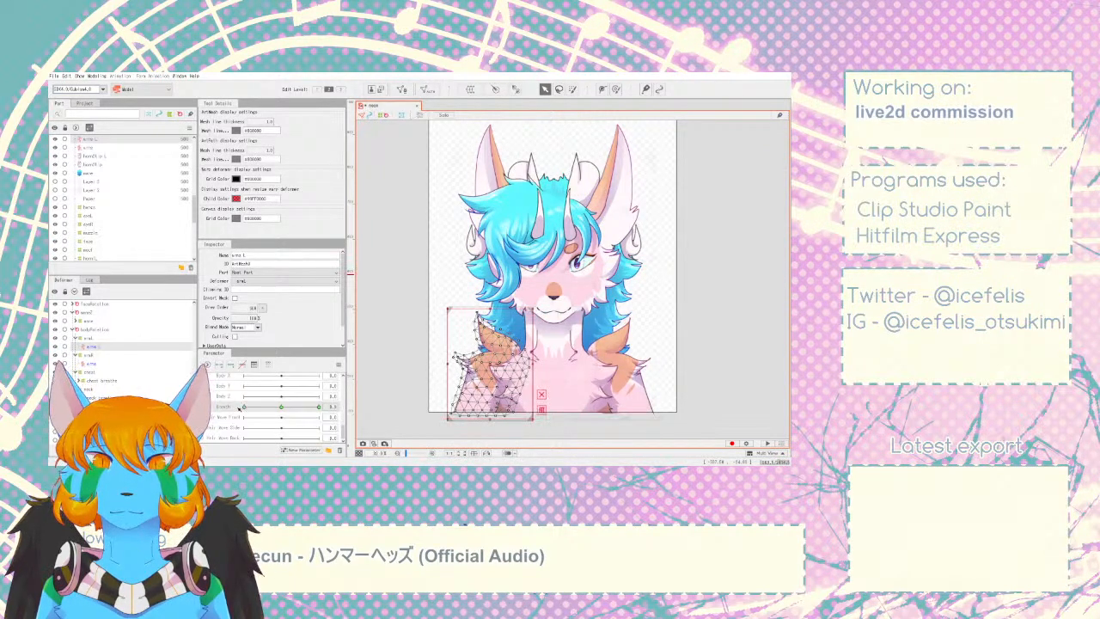
{"action": "left_click", "coordinate": [391, 401]}
{"action": "mouse_move", "coordinate": [243, 408]}
{"action": "left_mouse_down"}
{"action": "mouse_move", "coordinate": [300, 401]}
{"action": "mouse_move", "coordinate": [234, 399]}
{"action": "mouse_move", "coordinate": [290, 390]}
{"action": "mouse_move", "coordinate": [229, 399]}
{"action": "mouse_move", "coordinate": [288, 397]}
{"action": "mouse_move", "coordinate": [233, 400]}
{"action": "mouse_move", "coordinate": [226, 414]}
{"action": "left_mouse_up"}
{"action": "left_click", "coordinate": [93, 347]}
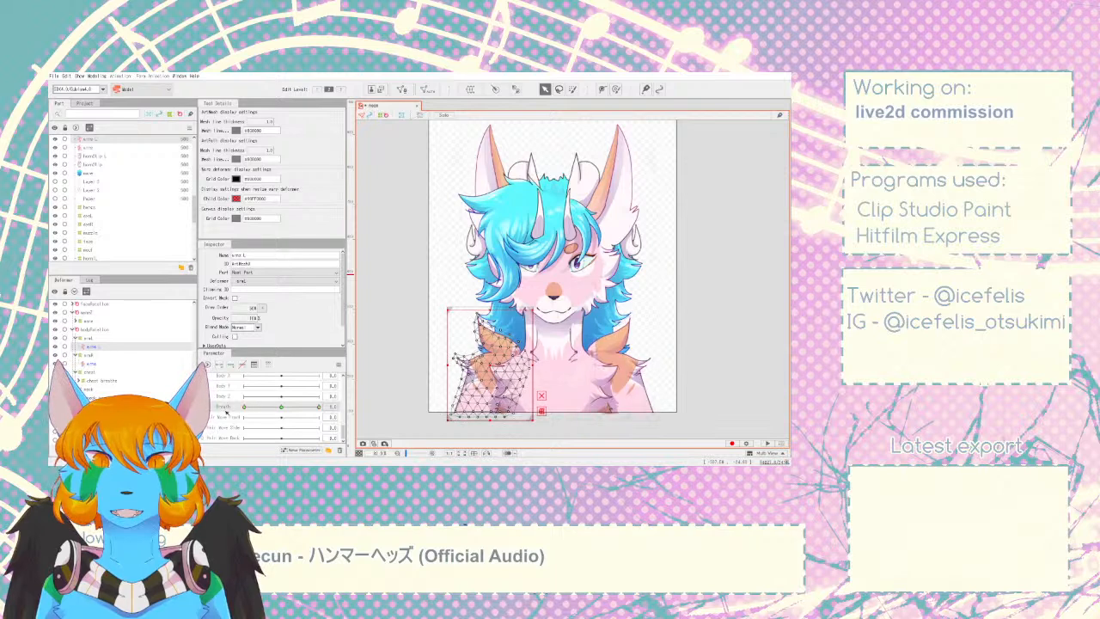
- Nudge the arm art mesh under the armR deformer for the breathing motion and scrub Breath to check both arms
{"action": "left_click", "coordinate": [91, 365]}
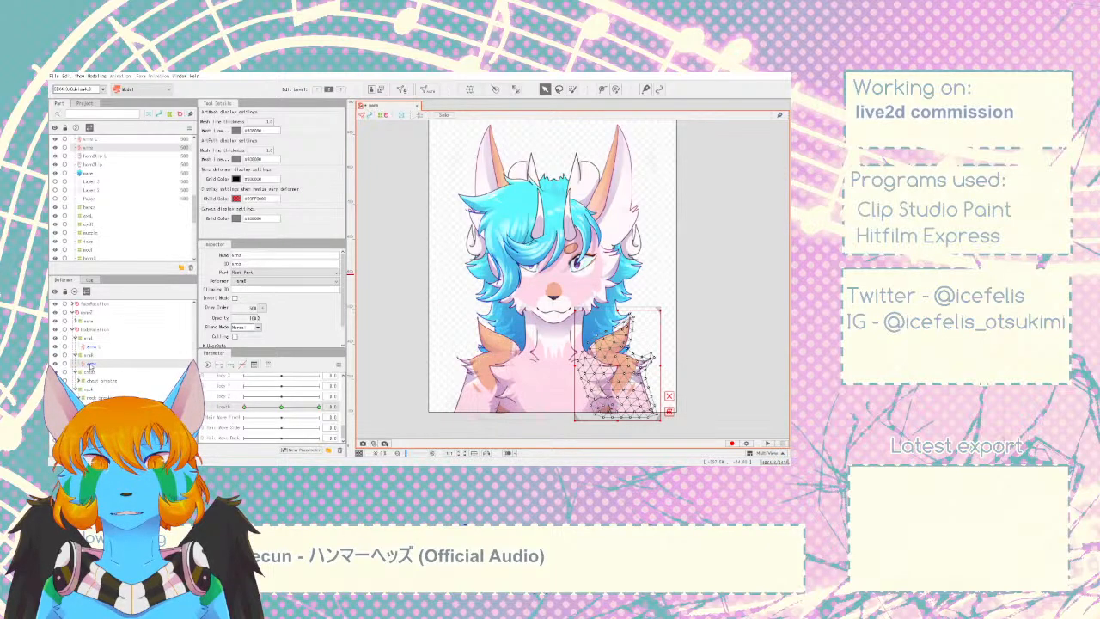
{"action": "left_click_drag", "start_coordinate": [303, 409], "coordinate": [363, 414]}
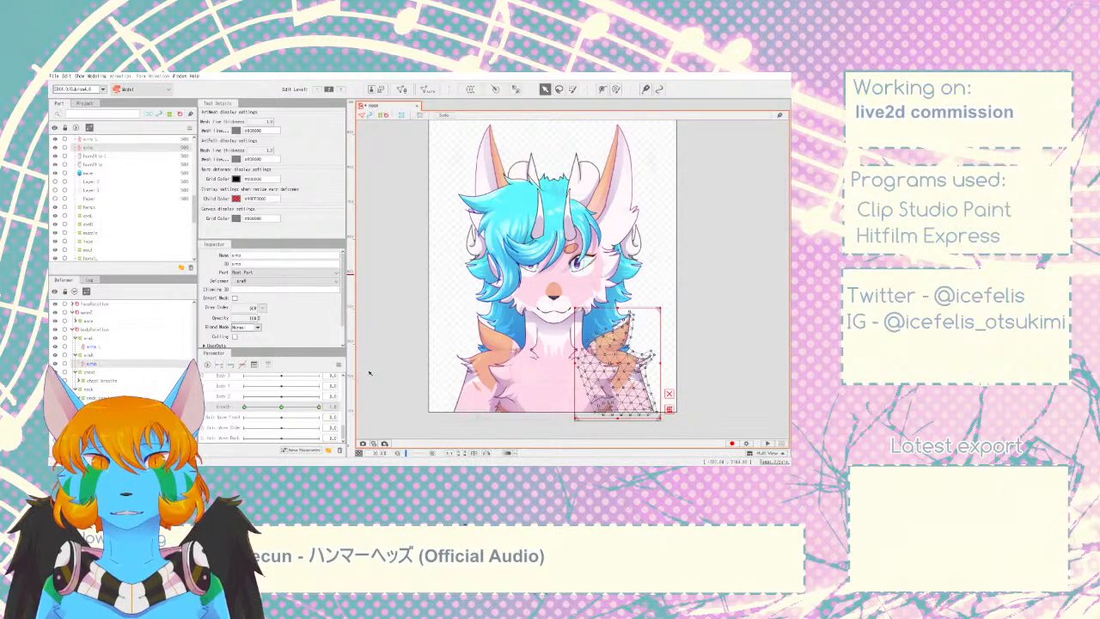
{"action": "left_click", "coordinate": [370, 376]}
{"action": "left_click_drag", "start_coordinate": [292, 408], "coordinate": [330, 409]}
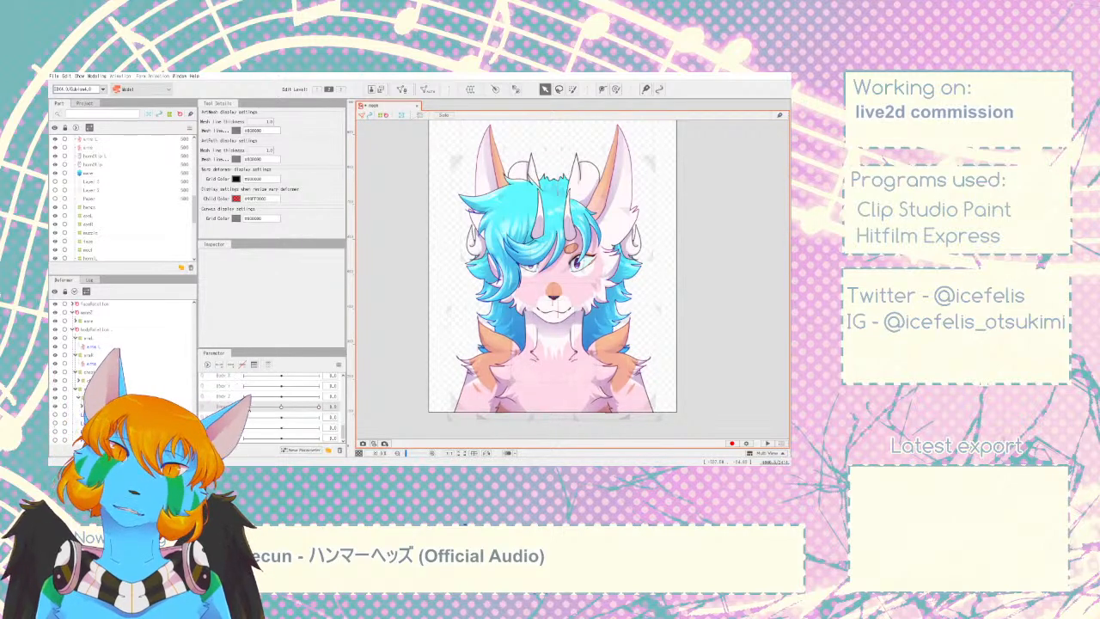
- Create a warp deformer for head breathing and parent the face and mane rotation deformers to it
{"action": "left_click", "coordinate": [73, 312]}
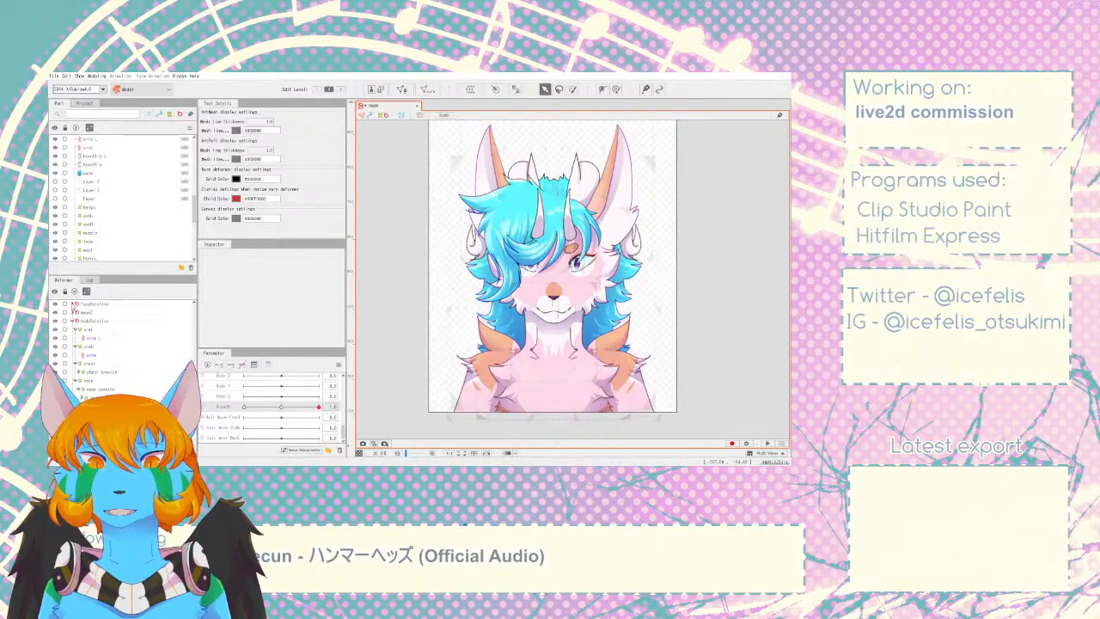
{"action": "left_click", "coordinate": [73, 304]}
{"action": "left_click", "coordinate": [90, 305]}
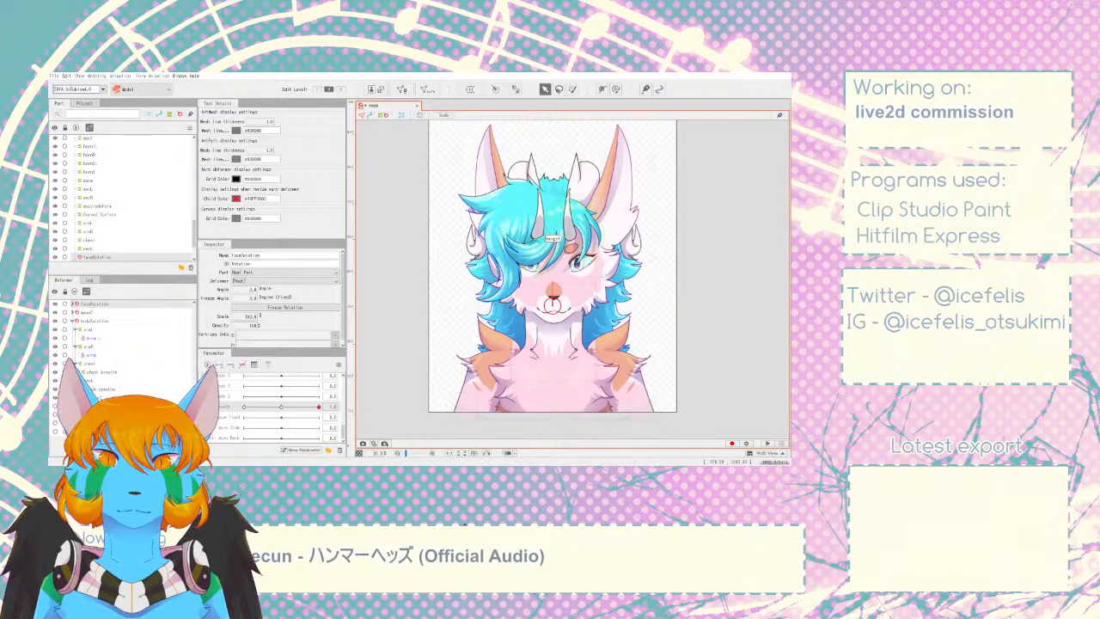
{"action": "left_click_drag", "start_coordinate": [94, 304], "coordinate": [96, 405]}
{"action": "left_click_drag", "start_coordinate": [86, 306], "coordinate": [95, 391]}
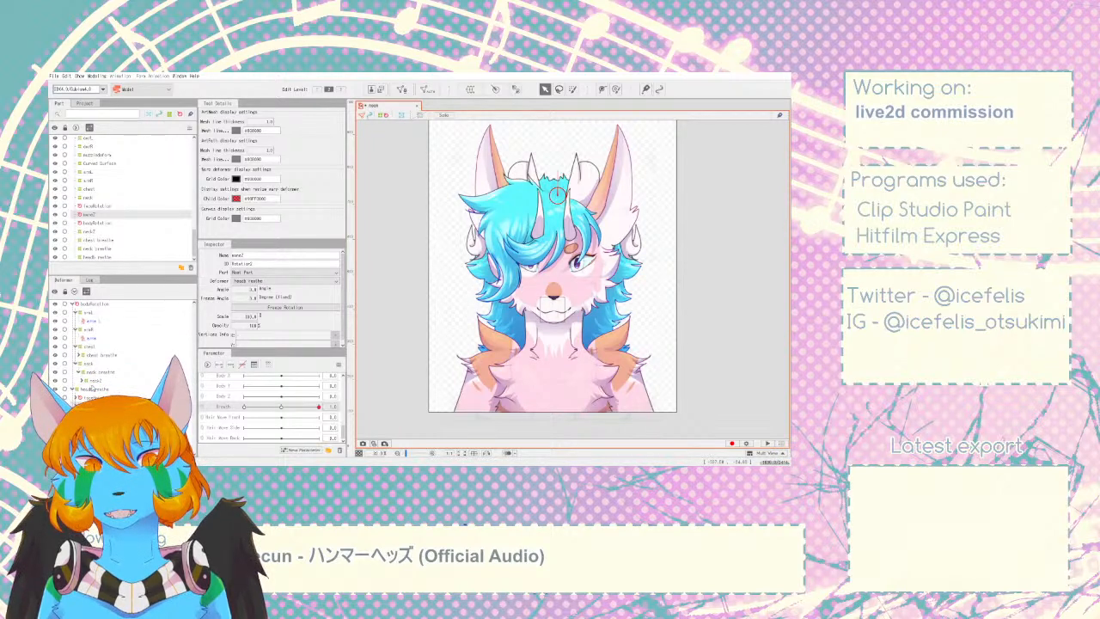
- Add Breath keyforms to the head breathing deformer and preview the whole model with random motion playback
{"action": "left_click", "coordinate": [92, 390]}
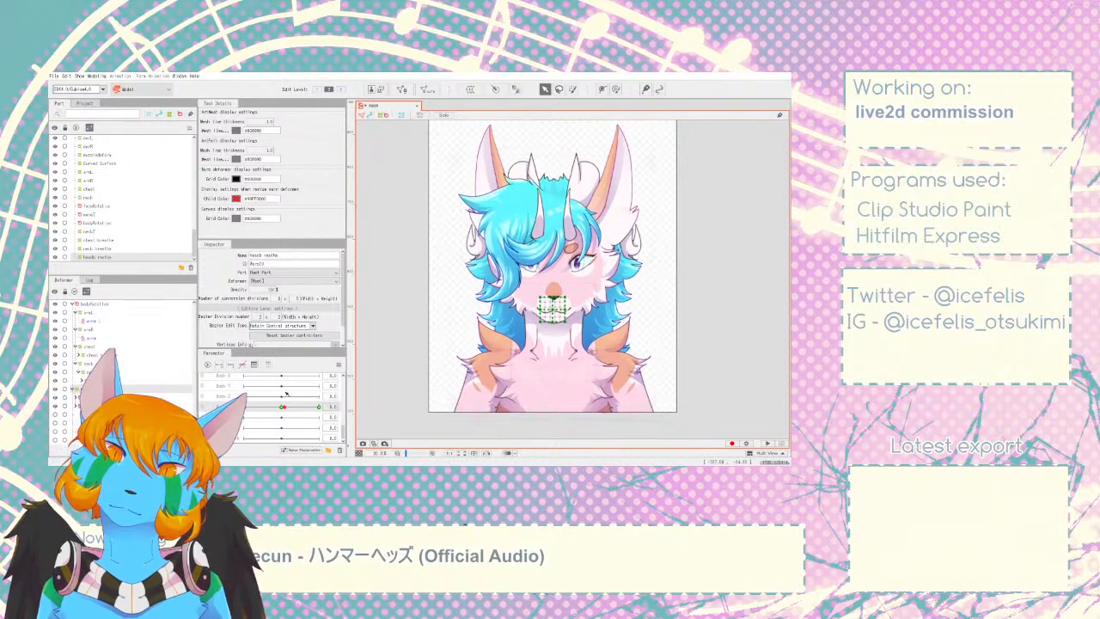
{"action": "left_click", "coordinate": [720, 412]}
{"action": "left_click", "coordinate": [766, 444]}
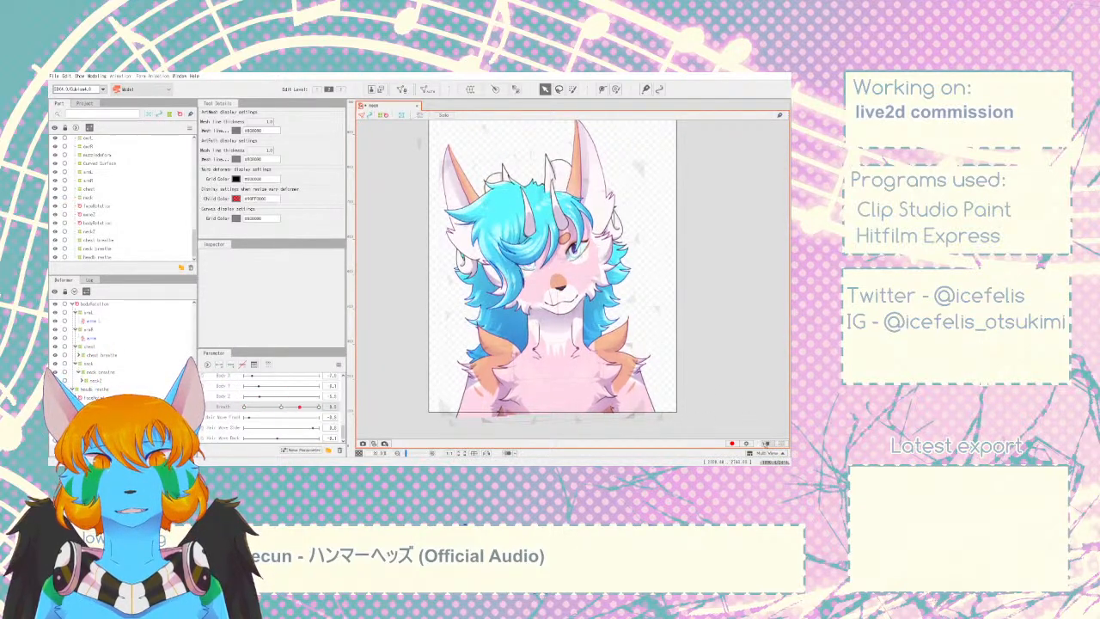
{"action": "scroll", "coordinate": [698, 396], "scroll_direction": "down", "scroll_amount": 2}
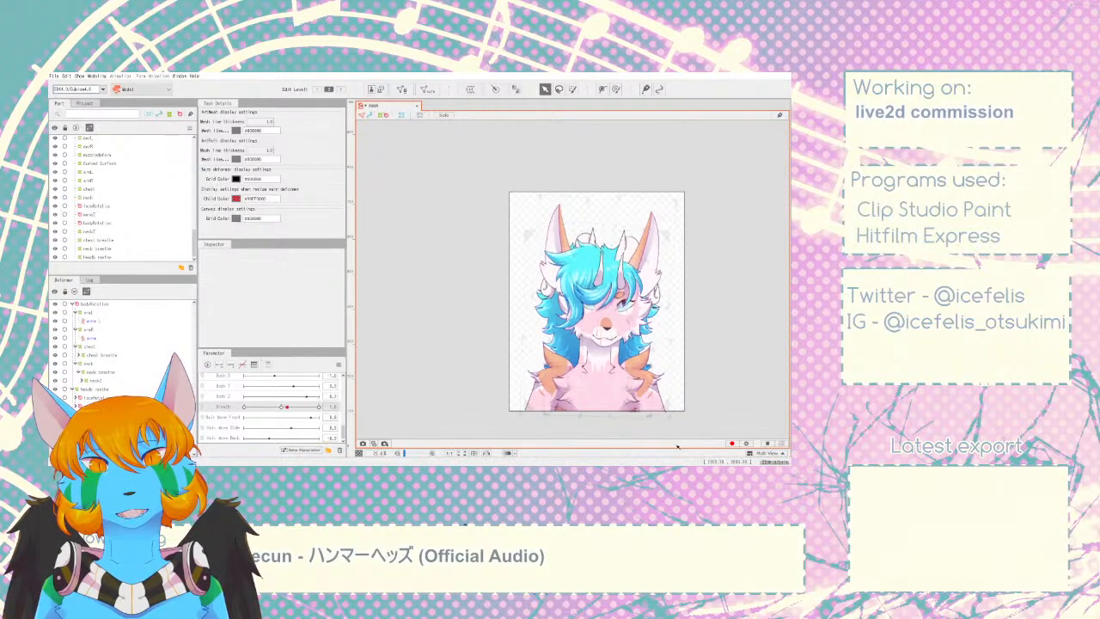
{"action": "scroll", "coordinate": [683, 434], "scroll_direction": "up", "scroll_amount": 2}
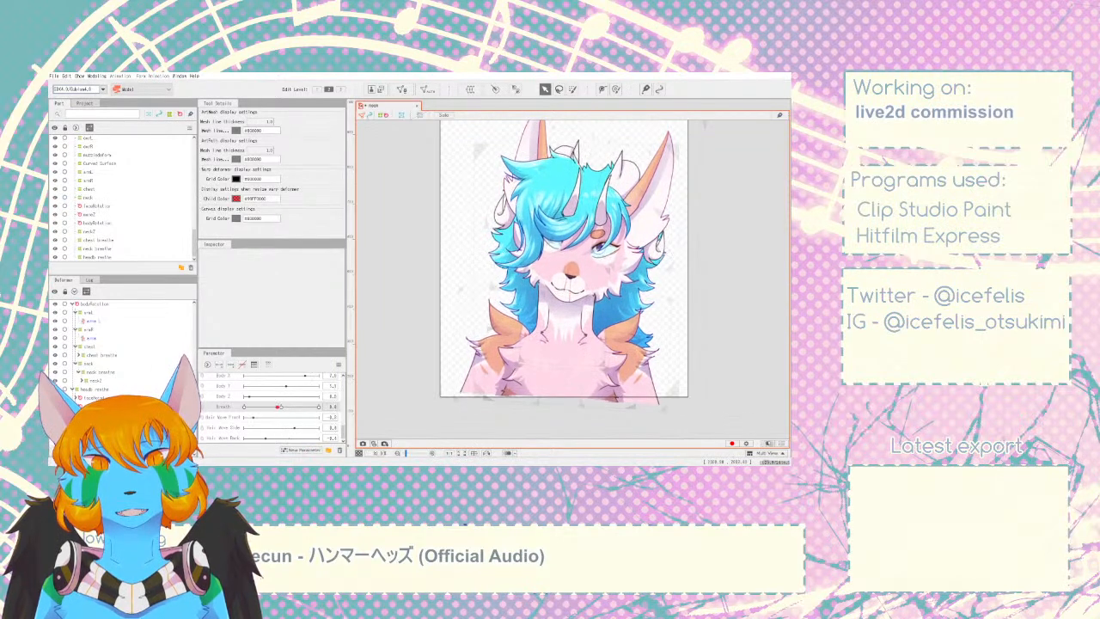
- Stop the random motion, reset the parameters to default and select the upper mouth art mesh inside the mouth deformer
{"action": "left_click", "coordinate": [338, 364]}
{"action": "left_click", "coordinate": [378, 364]}
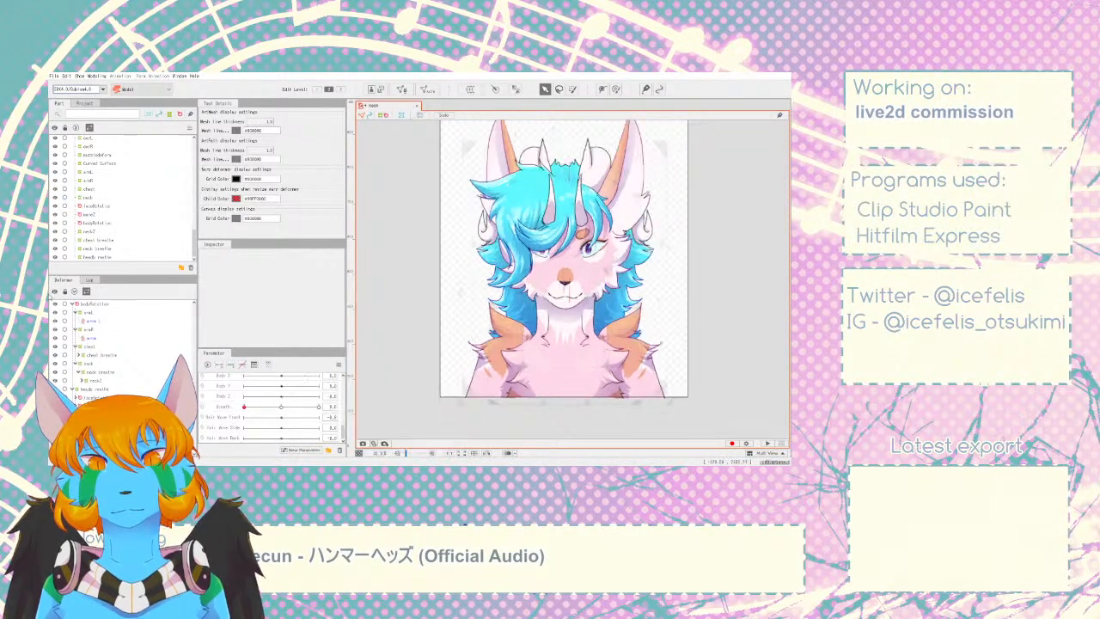
{"action": "left_click", "coordinate": [74, 313]}
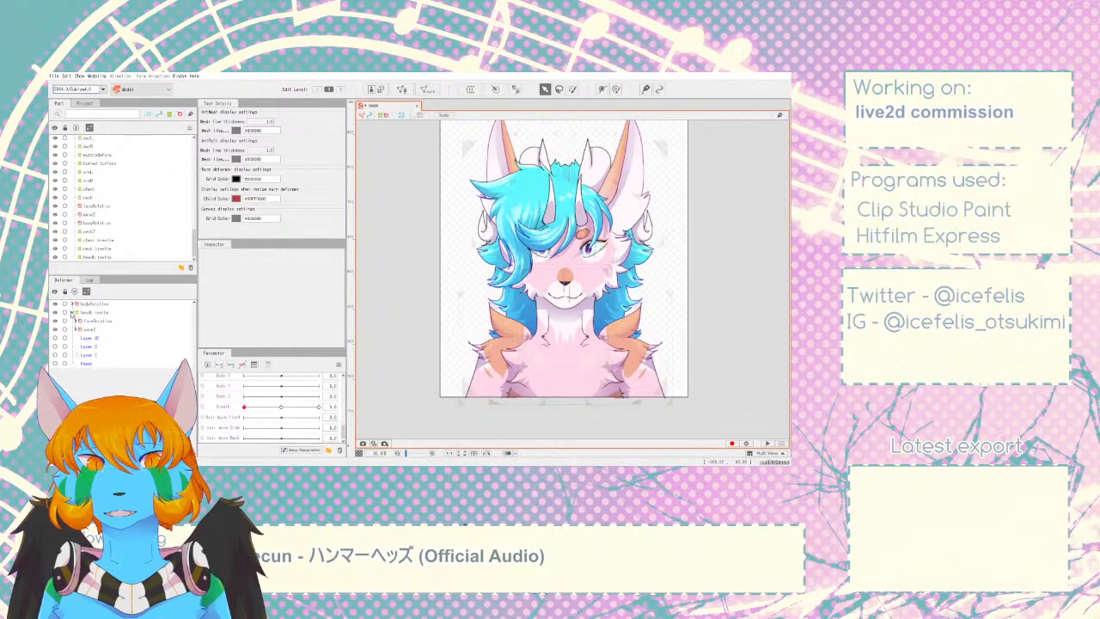
{"action": "left_click", "coordinate": [75, 320]}
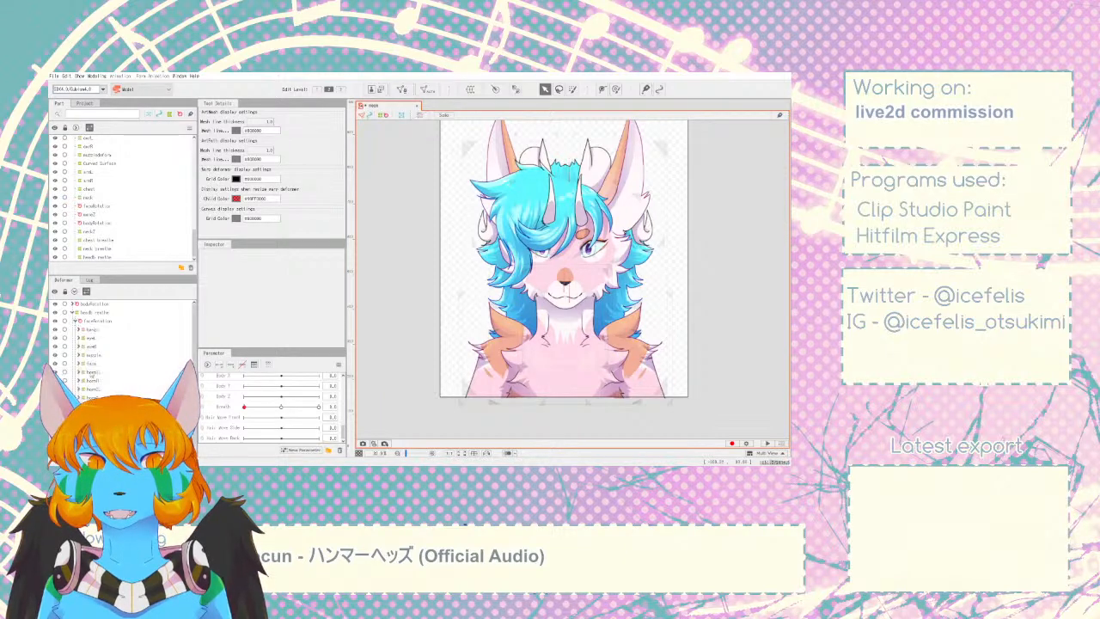
{"action": "left_click", "coordinate": [80, 363]}
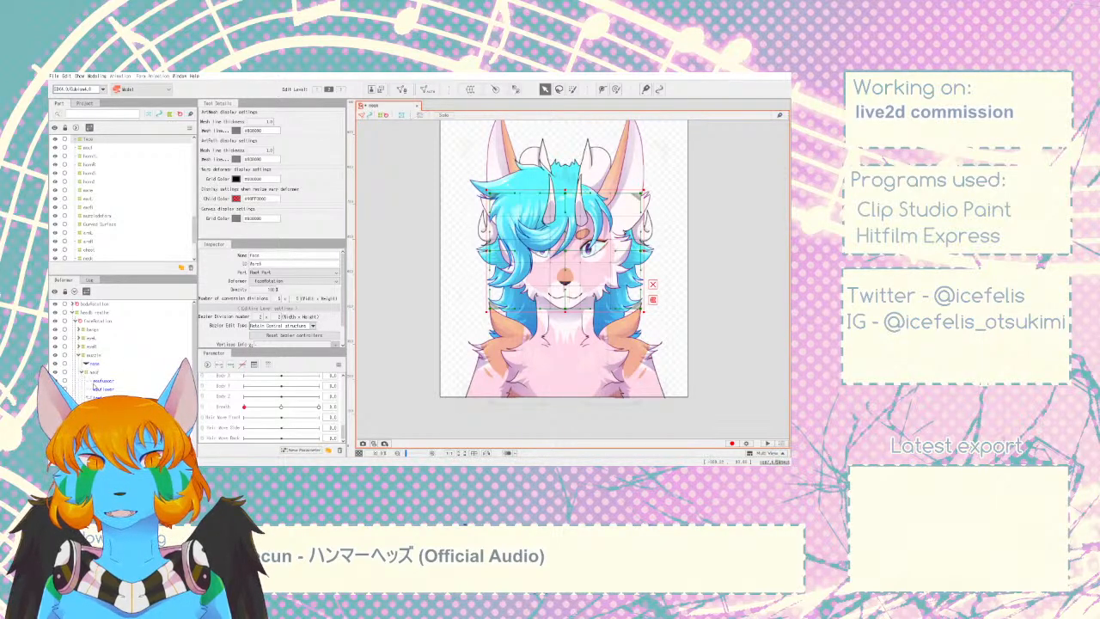
{"action": "left_click", "coordinate": [93, 382]}
{"action": "scroll", "coordinate": [626, 318], "scroll_direction": "up", "scroll_amount": 4}
{"action": "scroll", "coordinate": [500, 254], "scroll_direction": "up", "scroll_amount": 5}
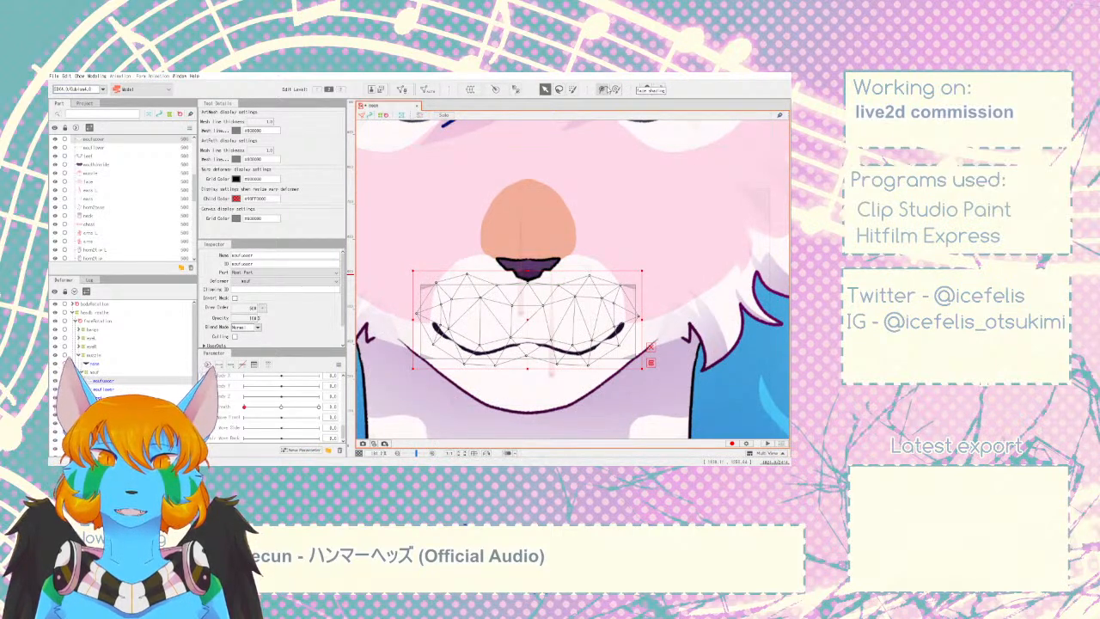
- Trace a deform path along the lip line of the upper mouth art mesh and regenerate its mesh more densely
{"action": "left_click", "coordinate": [605, 90]}
{"action": "left_click", "coordinate": [434, 330]}
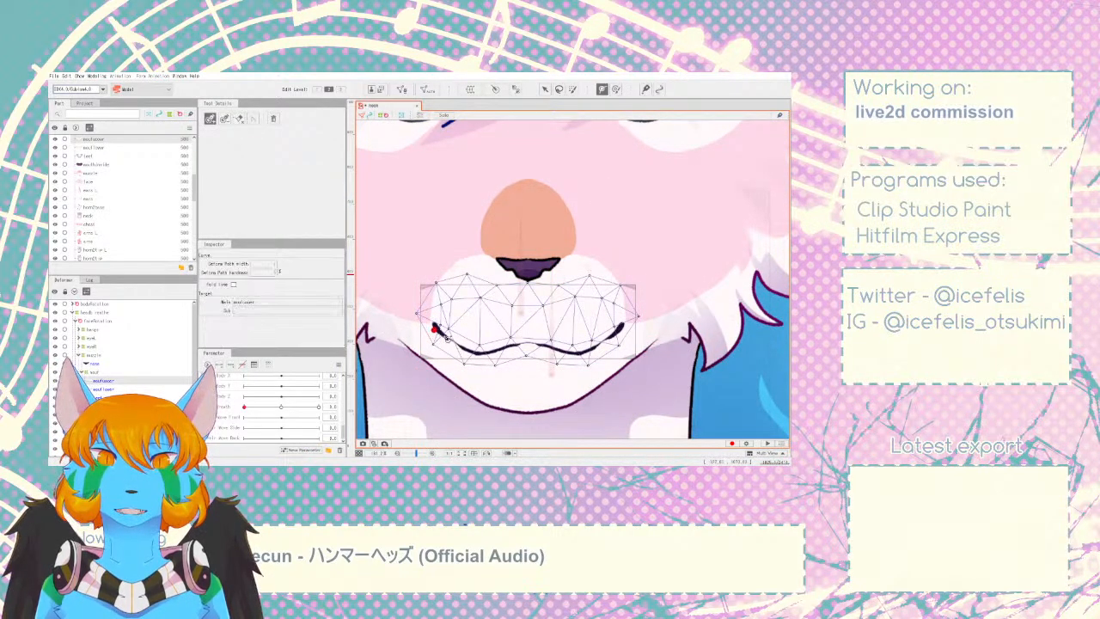
{"action": "left_click", "coordinate": [504, 351]}
{"action": "left_click", "coordinate": [529, 344]}
{"action": "left_click", "coordinate": [558, 350]}
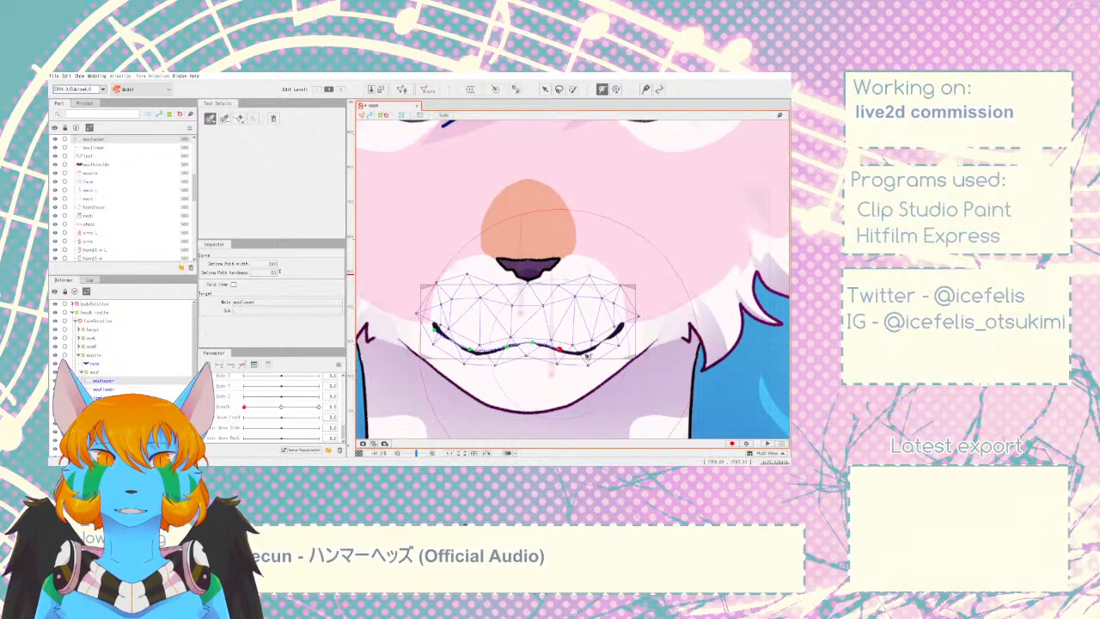
{"action": "left_click", "coordinate": [620, 327]}
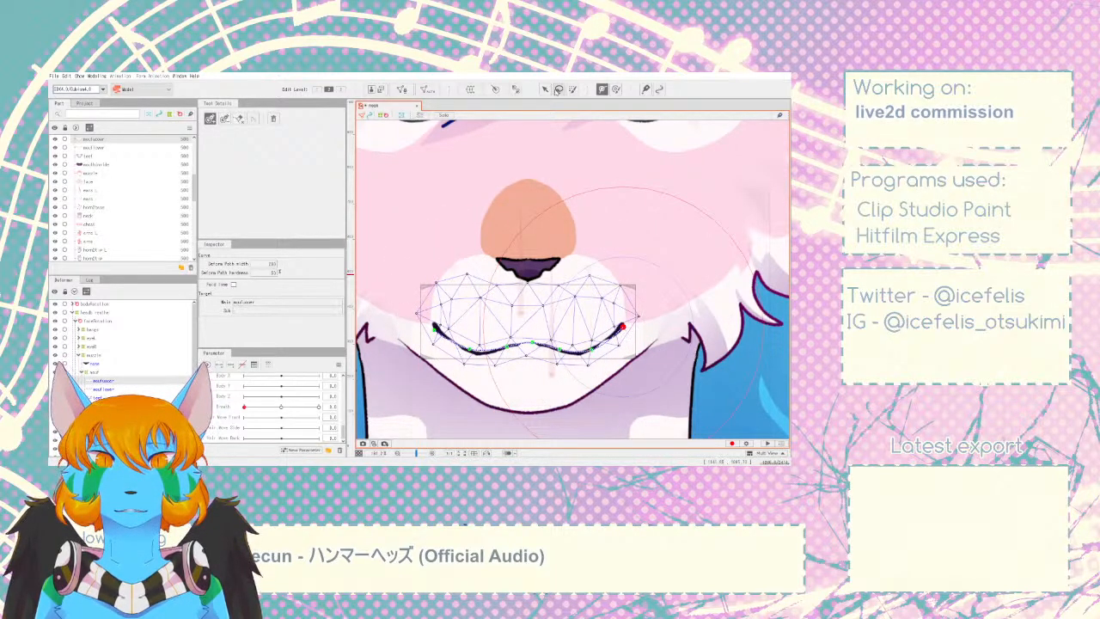
{"action": "left_click", "coordinate": [544, 88]}
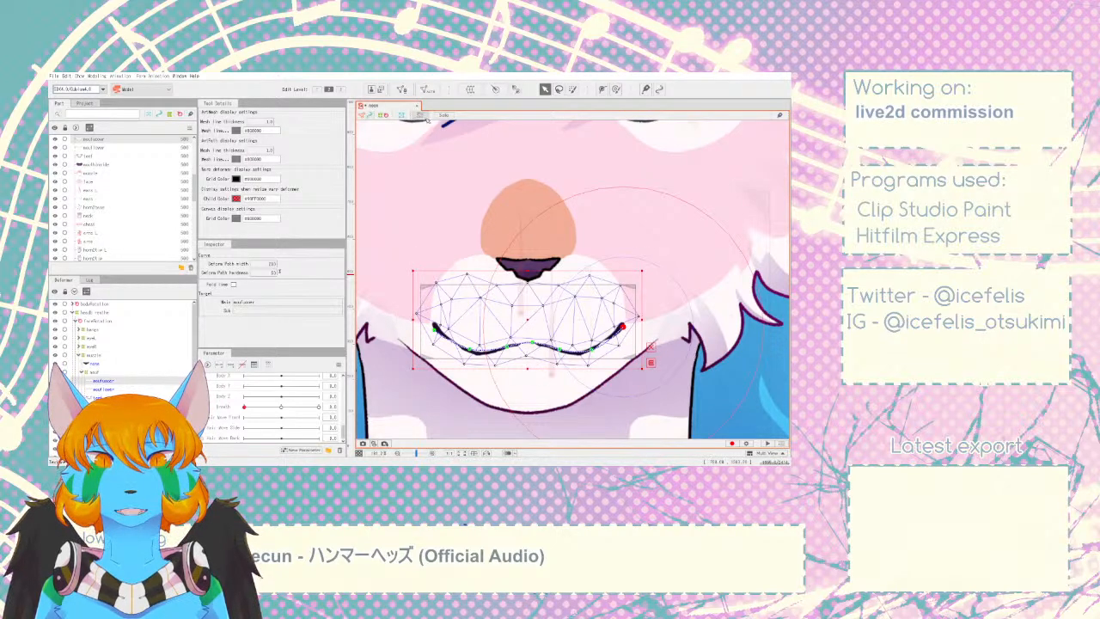
{"action": "left_click", "coordinate": [391, 248]}
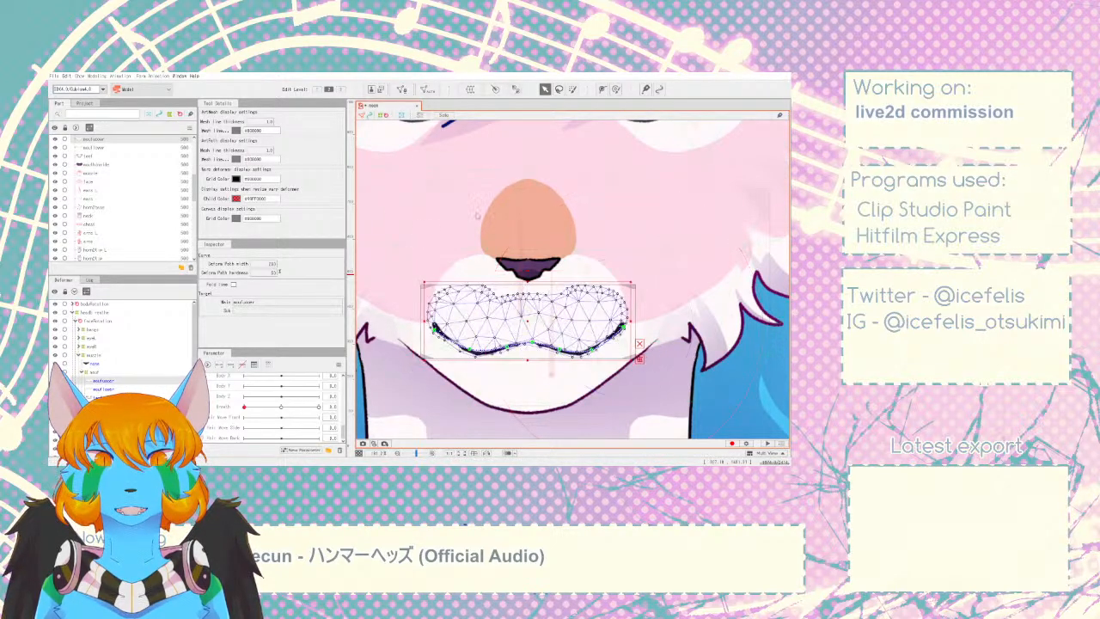
- Regenerate a denser mesh for the lower mouth art mesh and trace a deform path along its lip line
{"action": "left_click", "coordinate": [104, 390]}
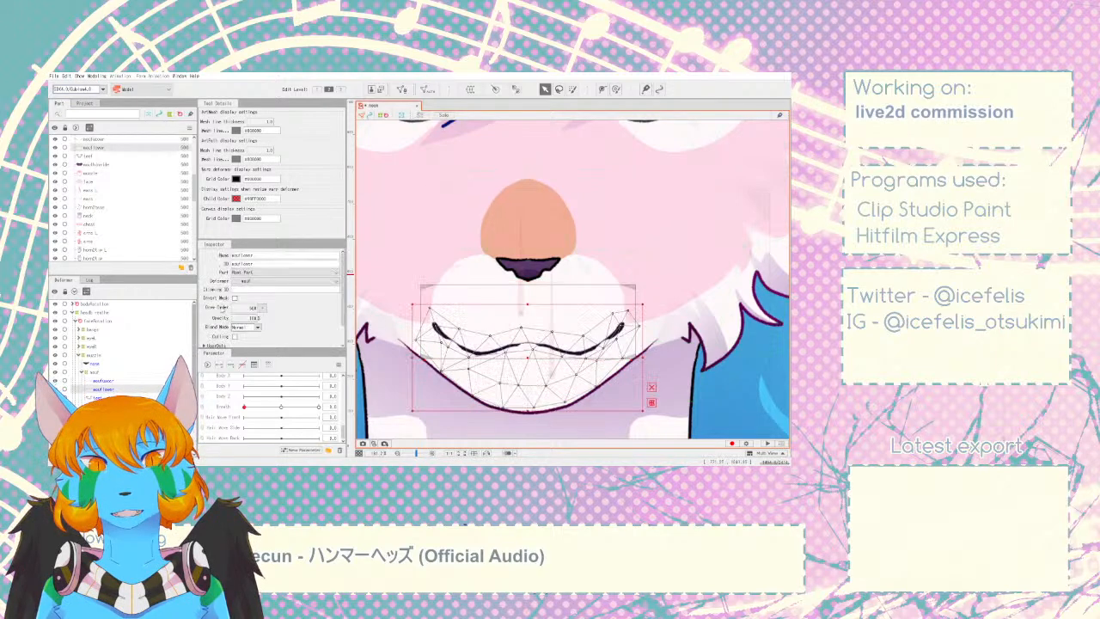
{"action": "left_click", "coordinate": [377, 249]}
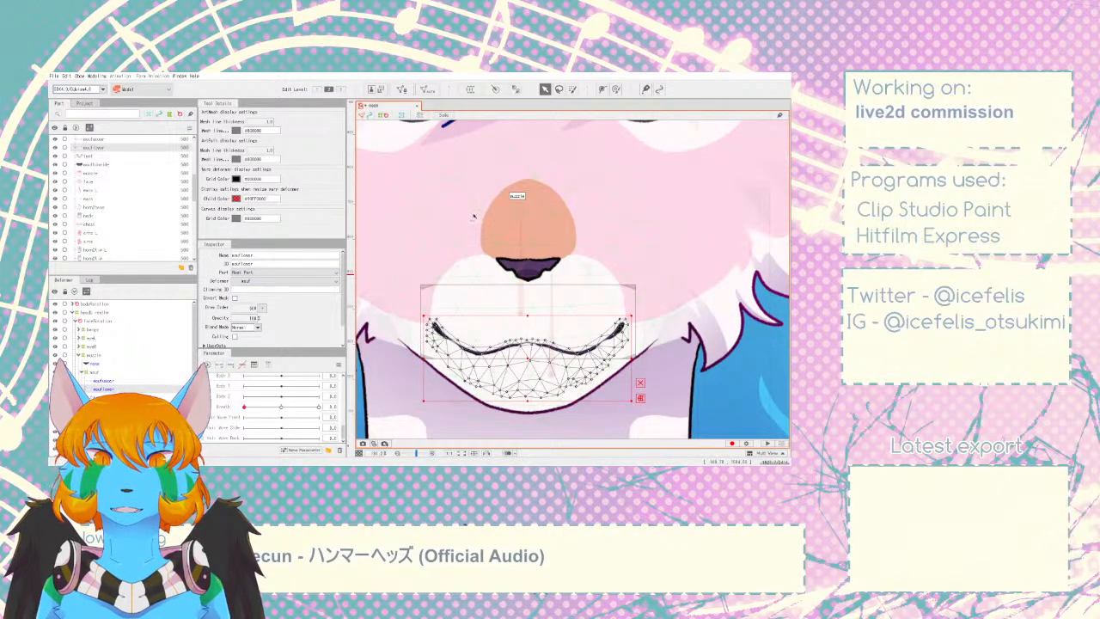
{"action": "left_click", "coordinate": [602, 89]}
{"action": "left_click", "coordinate": [436, 328]}
{"action": "left_click", "coordinate": [465, 349]}
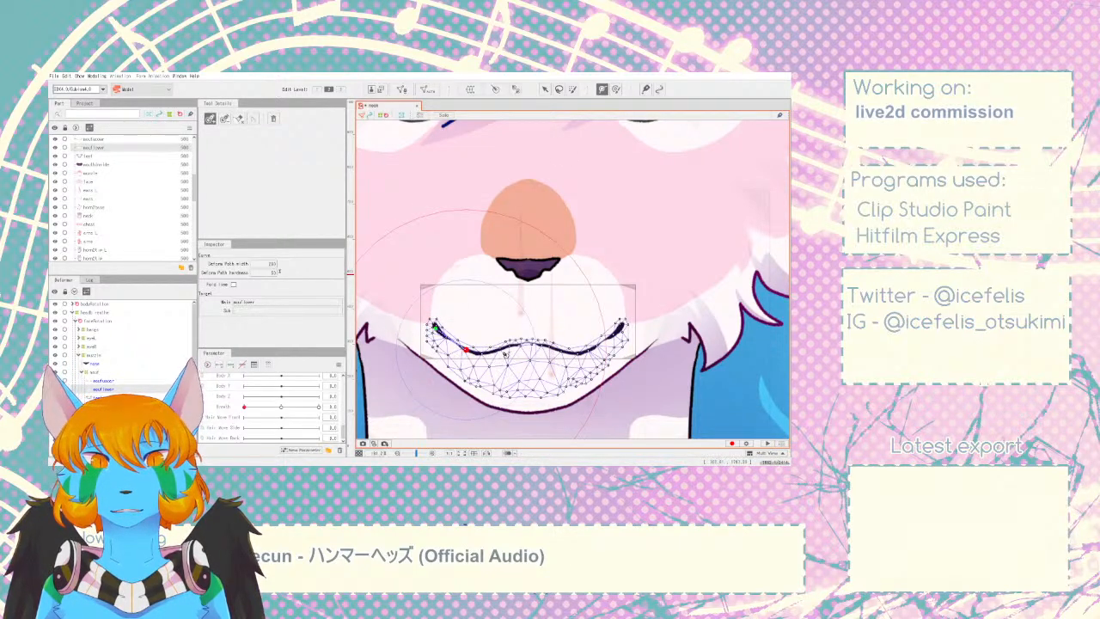
{"action": "left_click", "coordinate": [543, 343]}
{"action": "left_click", "coordinate": [578, 354]}
{"action": "left_click", "coordinate": [604, 350]}
{"action": "left_click", "coordinate": [624, 327]}
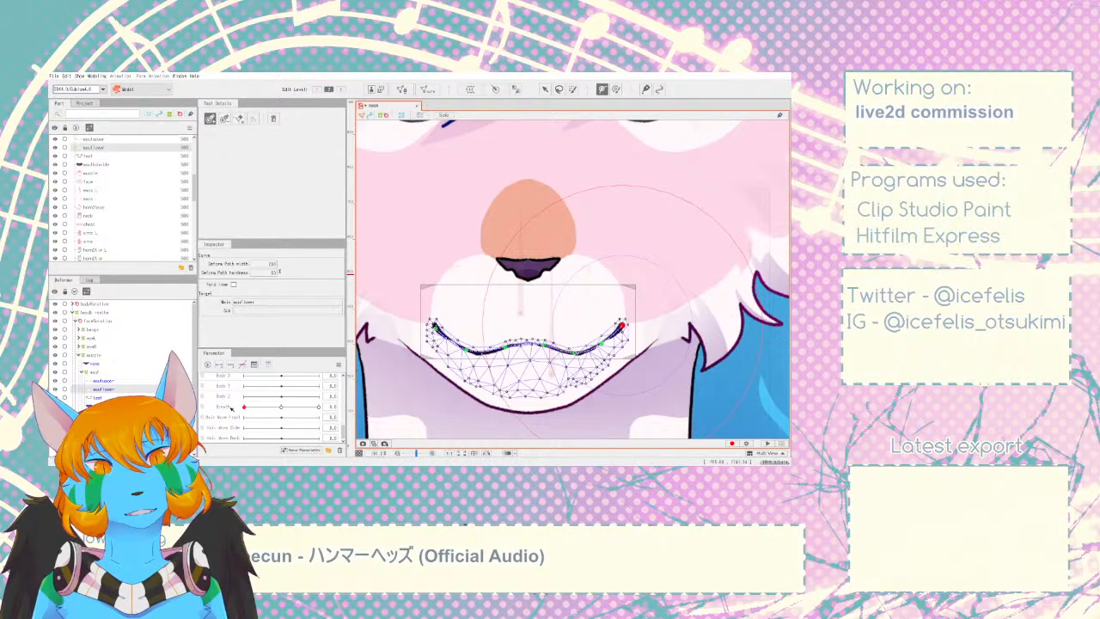
- Add three Mouth Open keyforms to the upper and lower mouth art meshes and move Mouth Open to the middle keyform
{"action": "scroll", "coordinate": [249, 414], "scroll_direction": "down", "scroll_amount": 3}
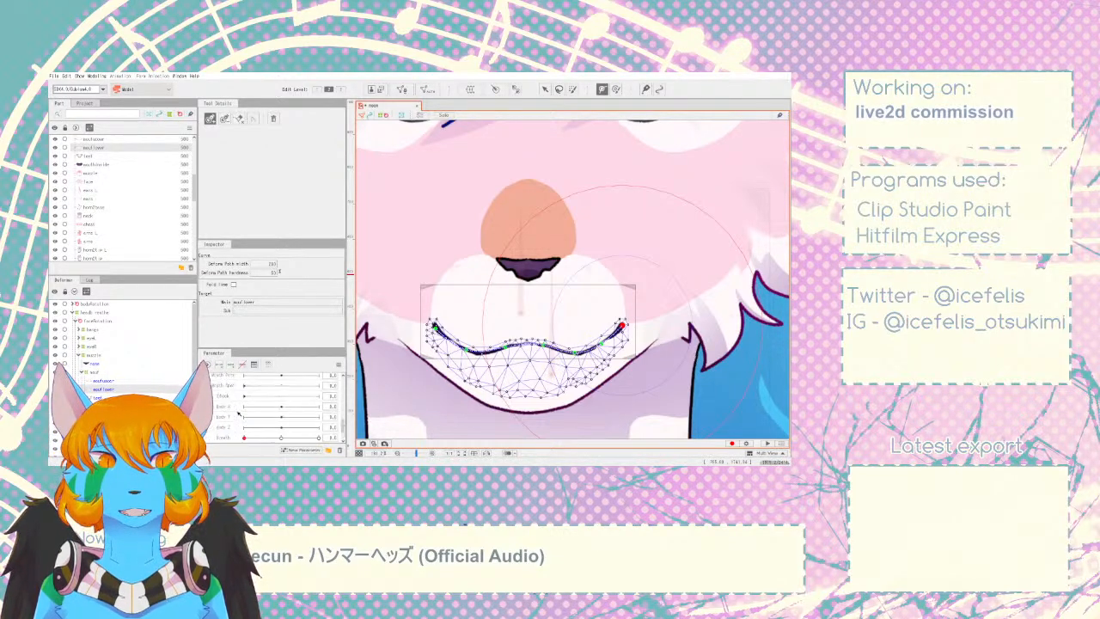
{"action": "scroll", "coordinate": [238, 423], "scroll_direction": "up", "scroll_amount": 3}
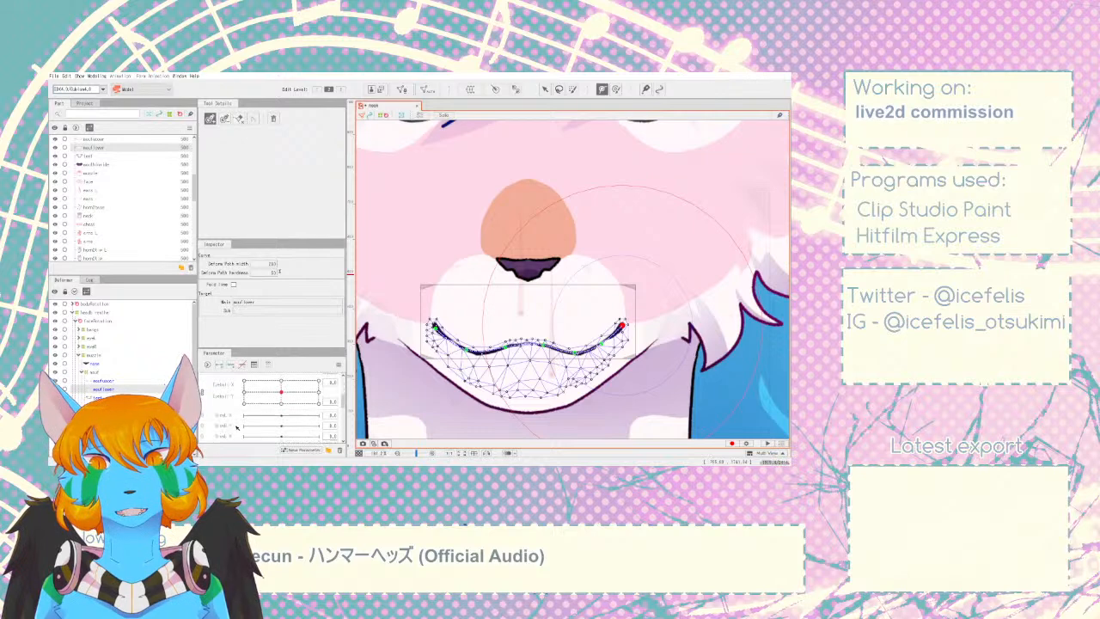
{"action": "scroll", "coordinate": [240, 423], "scroll_direction": "down", "scroll_amount": 5}
{"action": "left_click", "coordinate": [231, 410]}
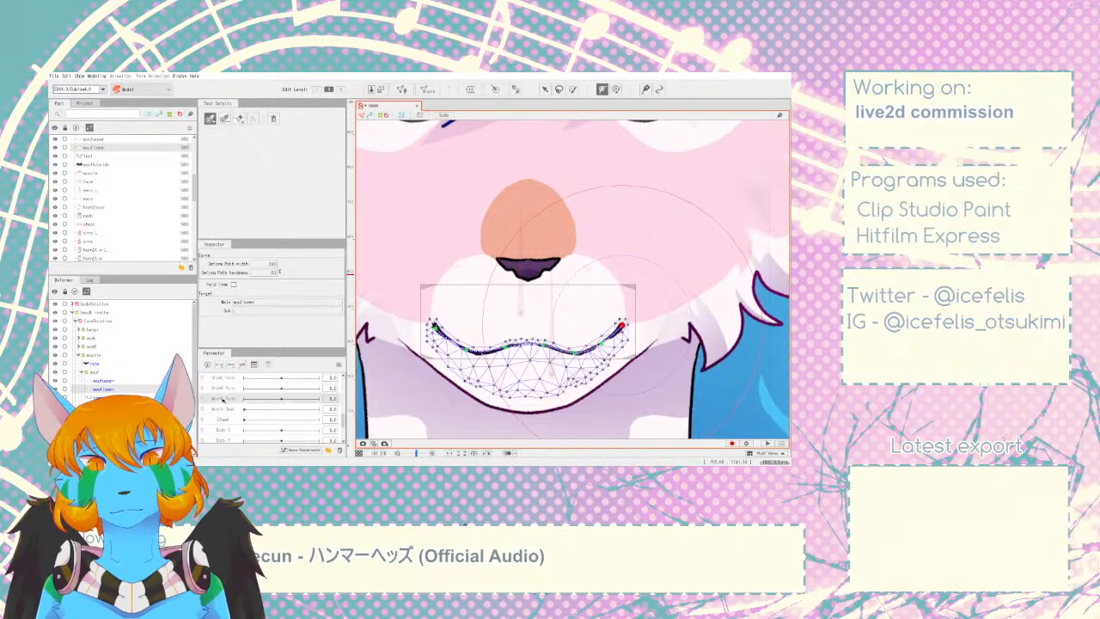
{"action": "left_click", "coordinate": [488, 317]}
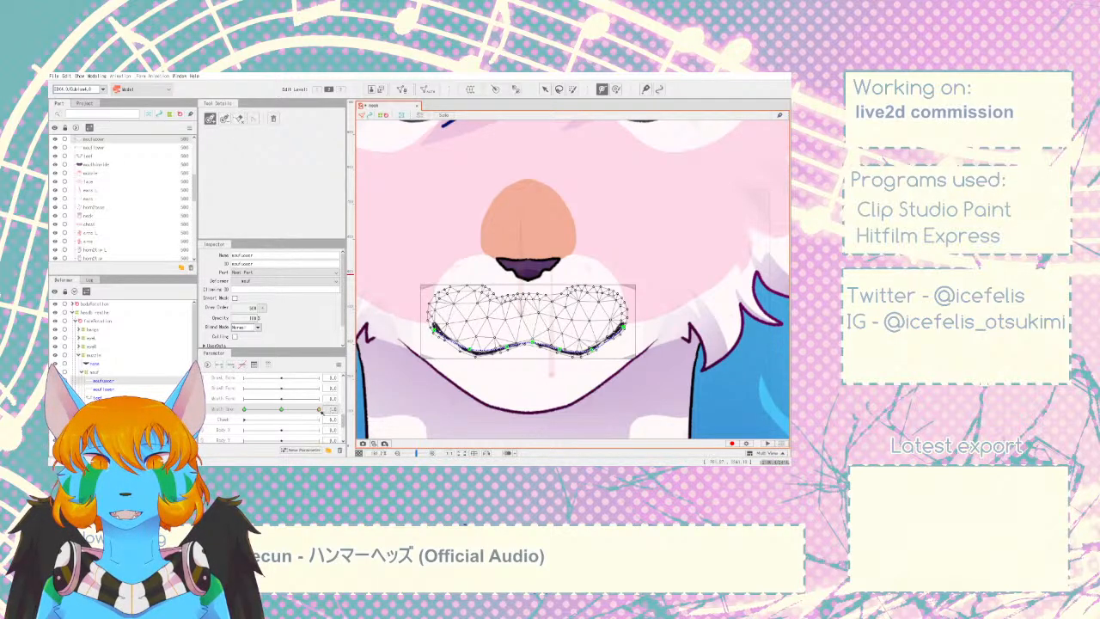
{"action": "left_click_drag", "start_coordinate": [351, 416], "coordinate": [349, 416]}
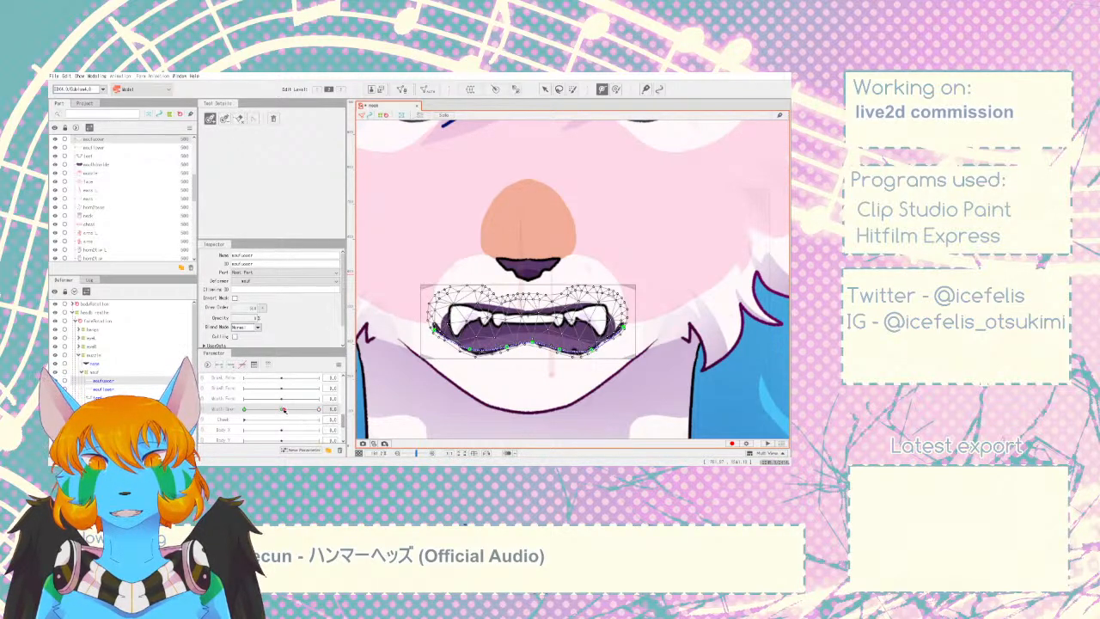
{"action": "left_click", "coordinate": [282, 410]}
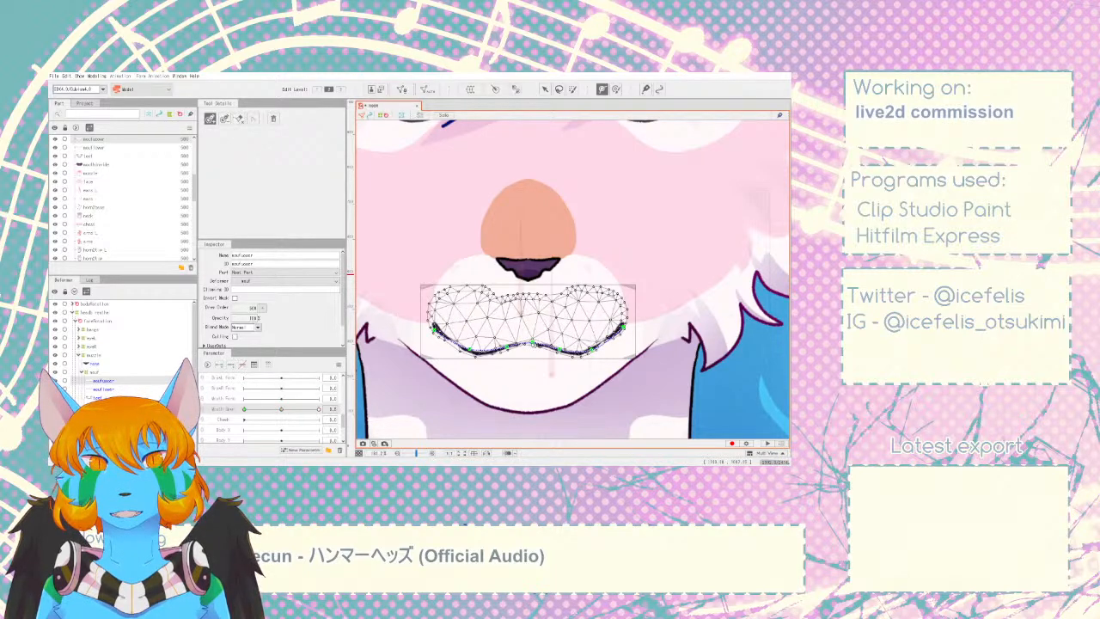
{"action": "left_click_drag", "start_coordinate": [534, 340], "coordinate": [506, 342]}
{"action": "left_click", "coordinate": [468, 346]}
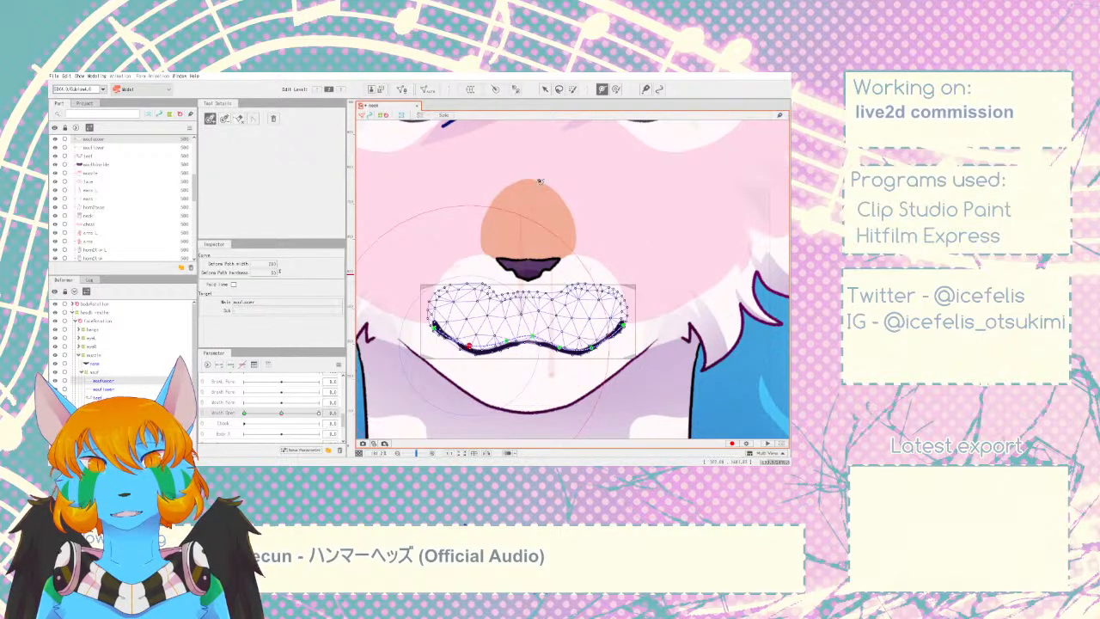
{"action": "key", "text": "ctrl+z"}
{"action": "key", "text": "ctrl+z"}
{"action": "key", "text": "ctrl+z"}
{"action": "key", "text": "ctrl+z"}
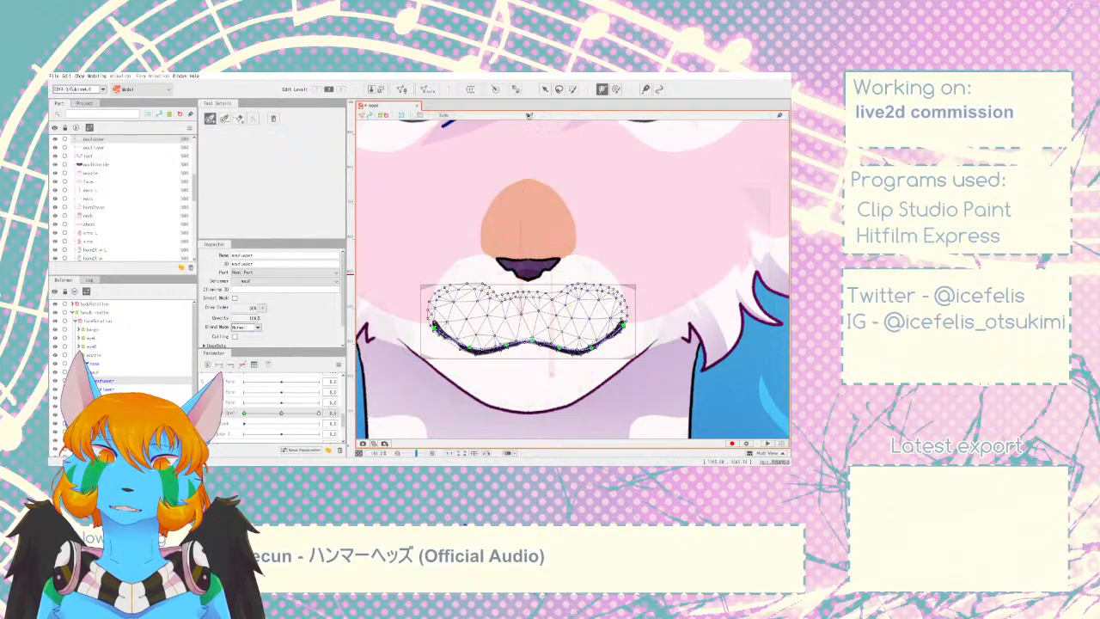
- Raise the points of the upper lip's deform path slightly for the middle Mouth Open keyform
{"action": "left_click", "coordinate": [545, 89]}
{"action": "left_click_drag", "start_coordinate": [532, 341], "coordinate": [470, 345]}
{"action": "left_click_drag", "start_coordinate": [559, 348], "coordinate": [623, 320]}
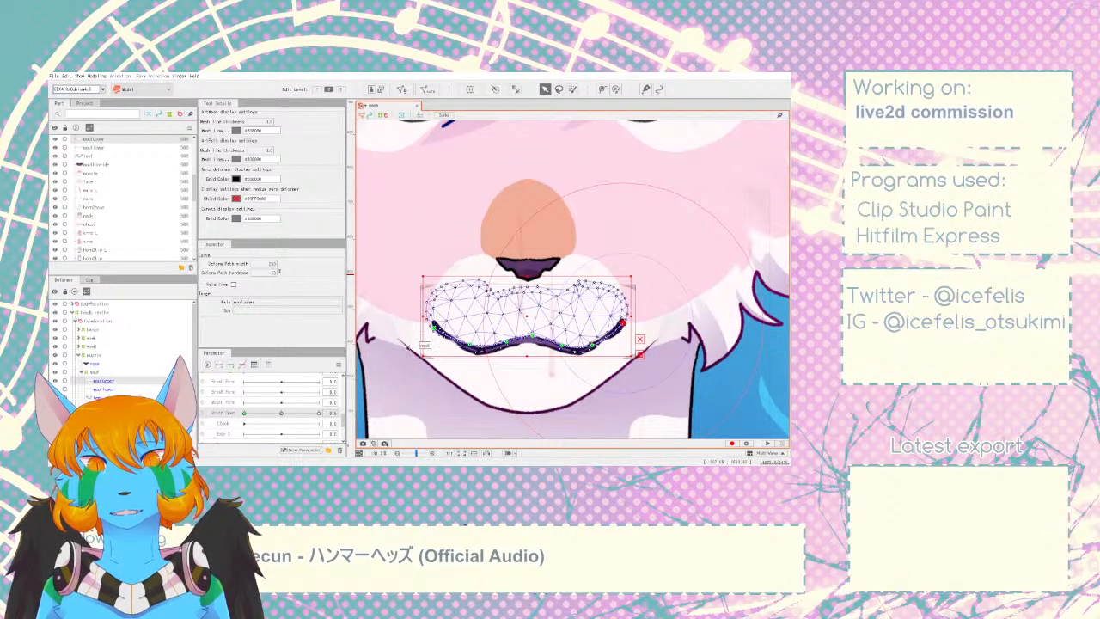
{"action": "left_click_drag", "start_coordinate": [433, 326], "coordinate": [436, 323]}
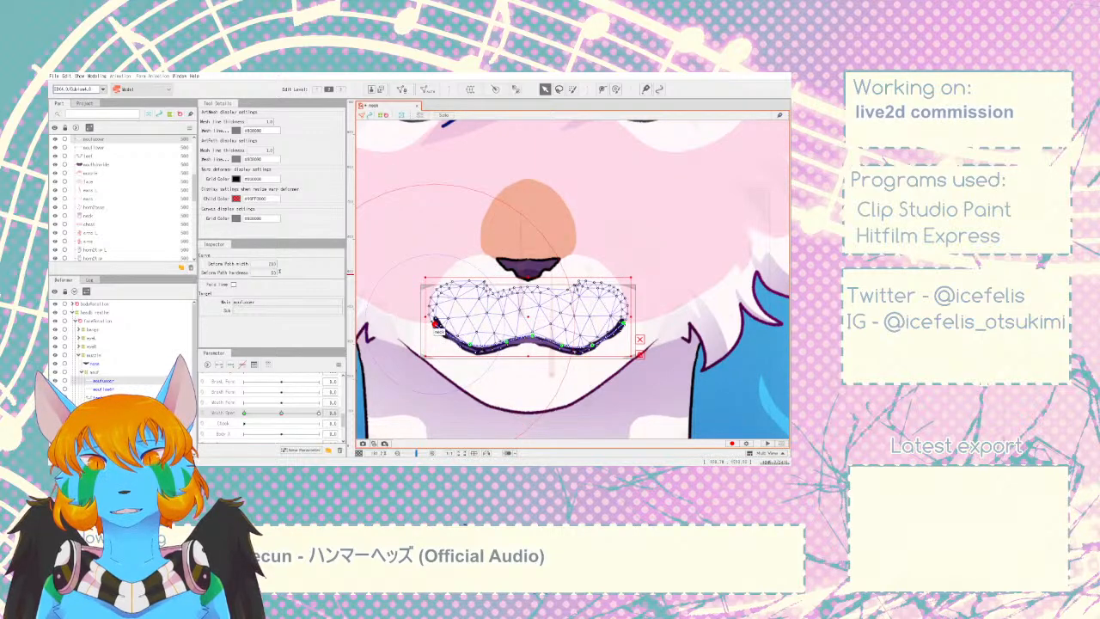
- Pull the lower lip's deform path down into a rounded open mouth for the middle Mouth Open keyform
{"action": "left_click", "coordinate": [101, 388]}
{"action": "mouse_move", "coordinate": [279, 413]}
{"action": "left_mouse_down"}
{"action": "mouse_move", "coordinate": [353, 416]}
{"action": "mouse_move", "coordinate": [280, 420]}
{"action": "left_mouse_up"}
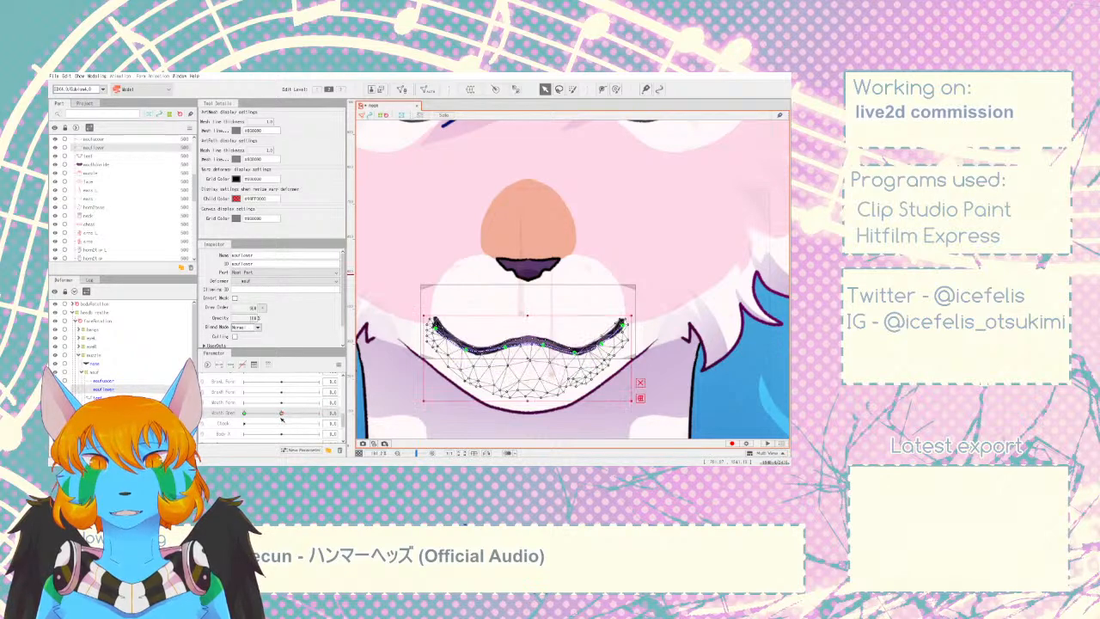
{"action": "left_click_drag", "start_coordinate": [543, 345], "coordinate": [504, 363]}
{"action": "left_click_drag", "start_coordinate": [574, 353], "coordinate": [461, 357]}
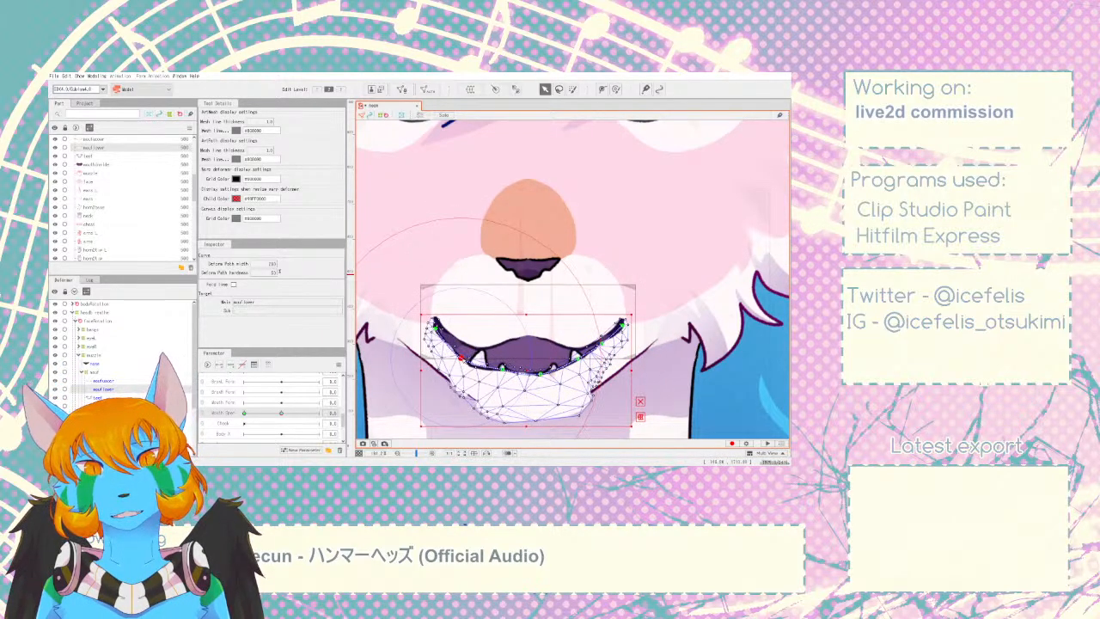
{"action": "left_click_drag", "start_coordinate": [602, 343], "coordinate": [579, 361]}
{"action": "left_click_drag", "start_coordinate": [502, 368], "coordinate": [543, 374]}
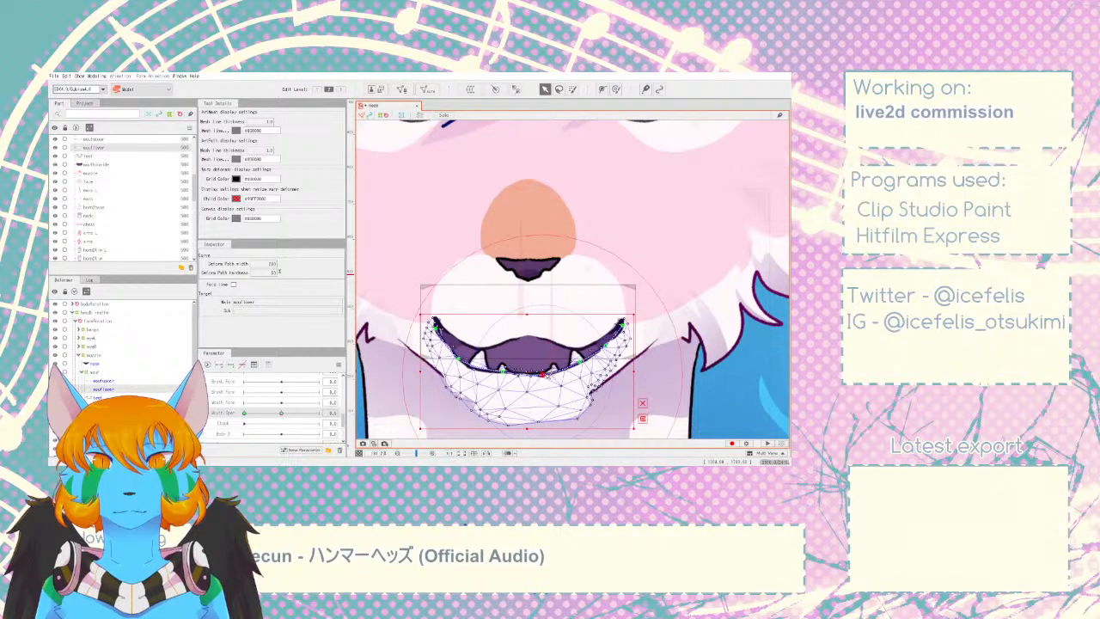
- Check the open mouth against the whole face and fine-tune the lower lip path's corner point
{"action": "scroll", "coordinate": [542, 372], "scroll_direction": "down", "scroll_amount": 5}
{"action": "left_click", "coordinate": [696, 380]}
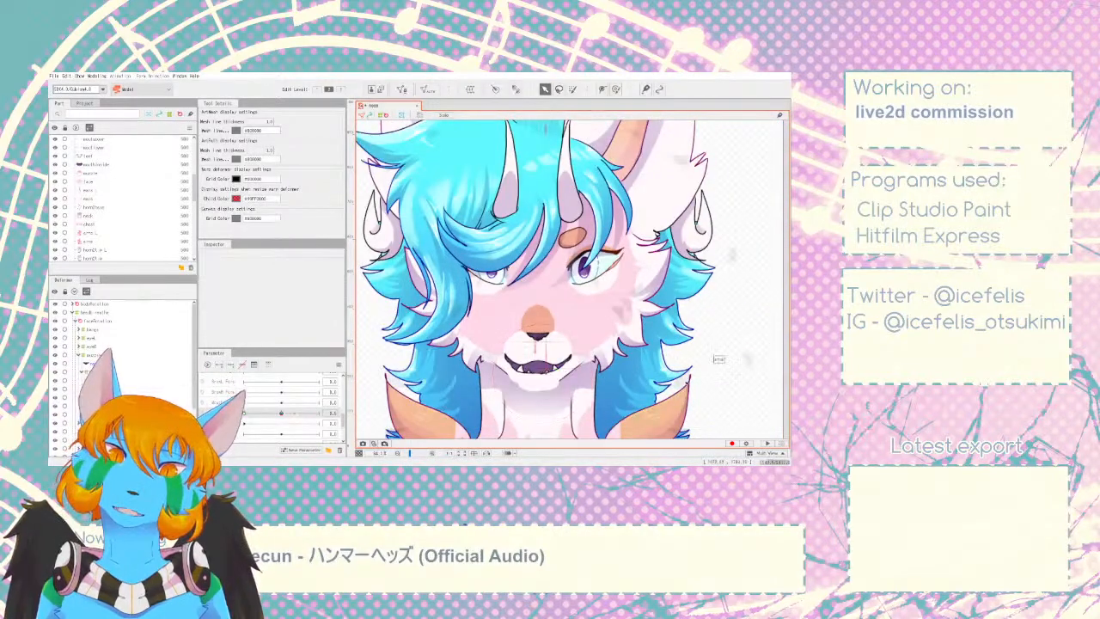
{"action": "scroll", "coordinate": [532, 371], "scroll_direction": "up", "scroll_amount": 5}
{"action": "left_click", "coordinate": [502, 357]}
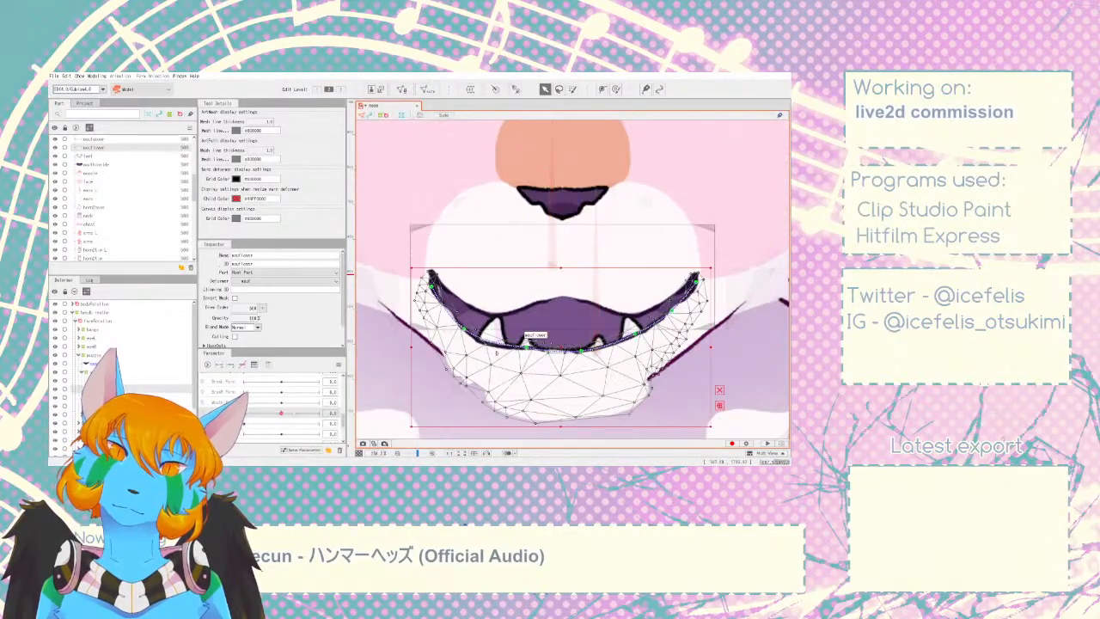
{"action": "left_click_drag", "start_coordinate": [432, 286], "coordinate": [435, 290]}
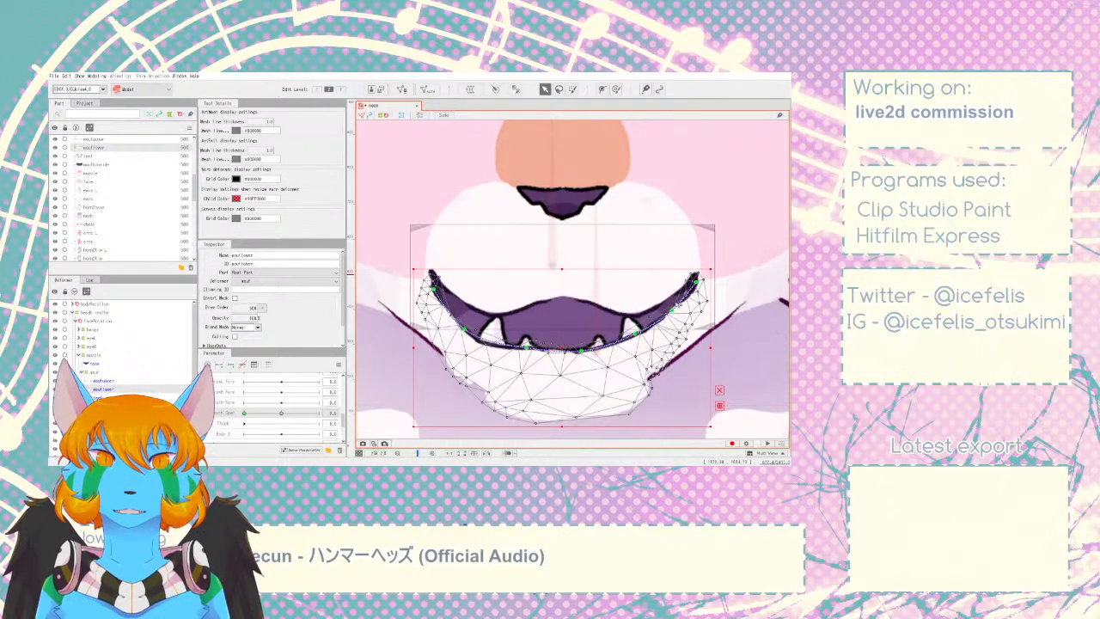
{"action": "left_click", "coordinate": [715, 326]}
- Reshape the chin of the lower mouth mesh by moving its bottom vertices up and adjusting the vertices at both jaw sides
{"action": "scroll", "coordinate": [582, 332], "scroll_direction": "down", "scroll_amount": 5}
{"action": "scroll", "coordinate": [581, 332], "scroll_direction": "down", "scroll_amount": 3}
{"action": "scroll", "coordinate": [588, 326], "scroll_direction": "up", "scroll_amount": 8}
{"action": "scroll", "coordinate": [578, 314], "scroll_direction": "down", "scroll_amount": 2}
{"action": "left_click", "coordinate": [577, 311]}
{"action": "scroll", "coordinate": [577, 308], "scroll_direction": "up", "scroll_amount": 2}
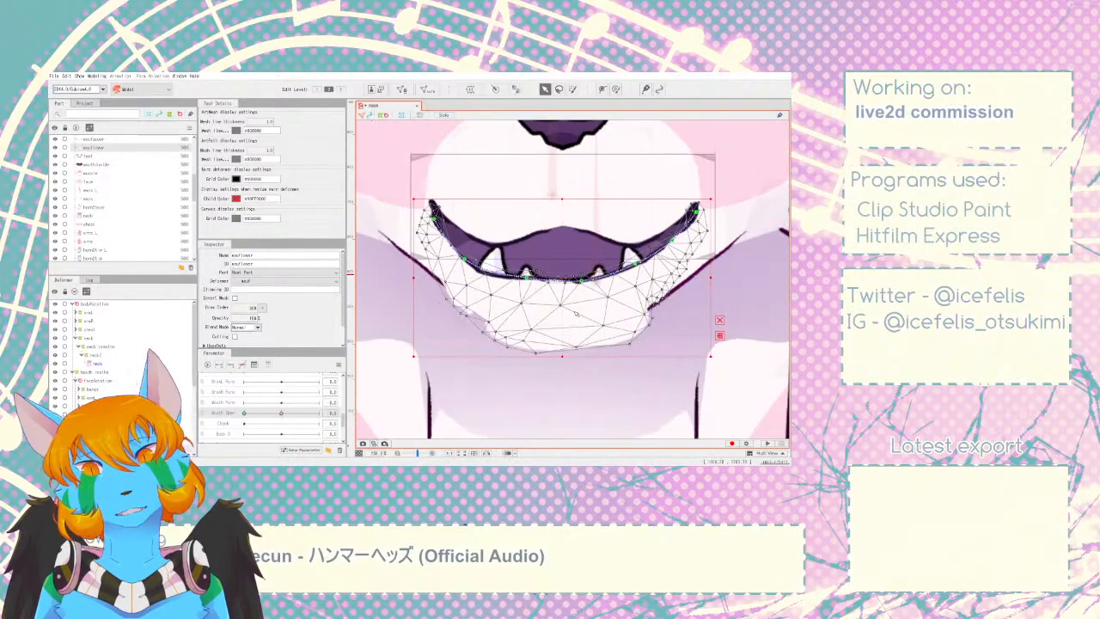
{"action": "left_click_drag", "start_coordinate": [685, 320], "coordinate": [421, 387]}
{"action": "left_click_drag", "start_coordinate": [527, 341], "coordinate": [530, 319]}
{"action": "left_click_drag", "start_coordinate": [406, 262], "coordinate": [479, 342]}
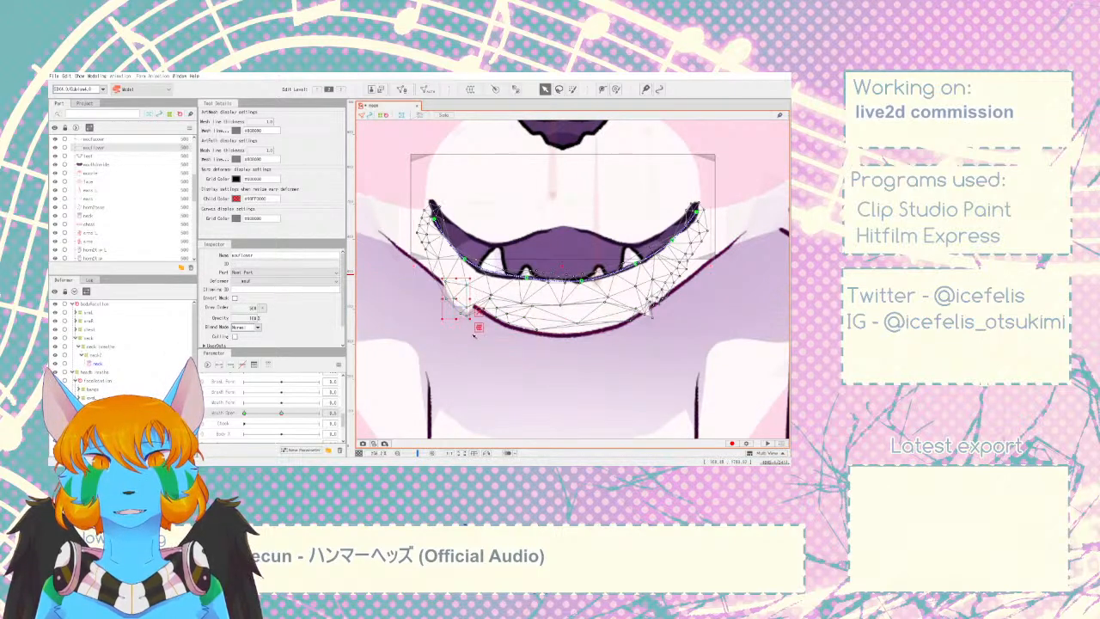
{"action": "left_click_drag", "start_coordinate": [697, 329], "coordinate": [644, 292]}
- Adjust the left corner and side points of the lower lip's deform path slightly for the middle Mouth Open keyform
{"action": "scroll", "coordinate": [570, 338], "scroll_direction": "down", "scroll_amount": 5}
{"action": "left_click", "coordinate": [383, 285]}
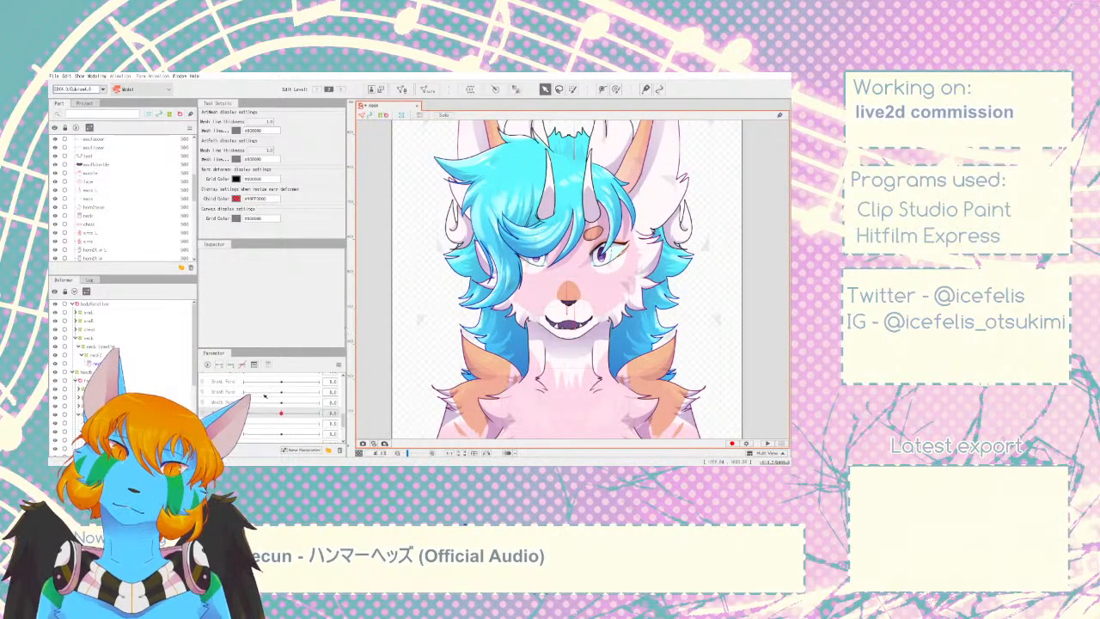
{"action": "mouse_move", "coordinate": [269, 416]}
{"action": "left_mouse_down"}
{"action": "mouse_move", "coordinate": [296, 413]}
{"action": "mouse_move", "coordinate": [282, 414]}
{"action": "left_mouse_up"}
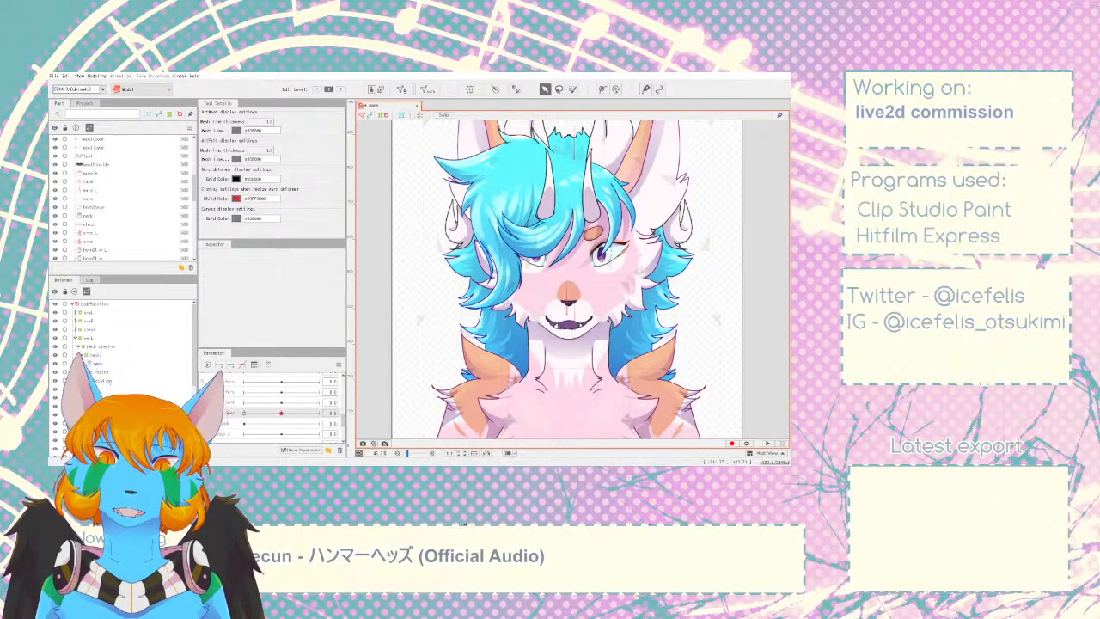
{"action": "left_click", "coordinate": [105, 139]}
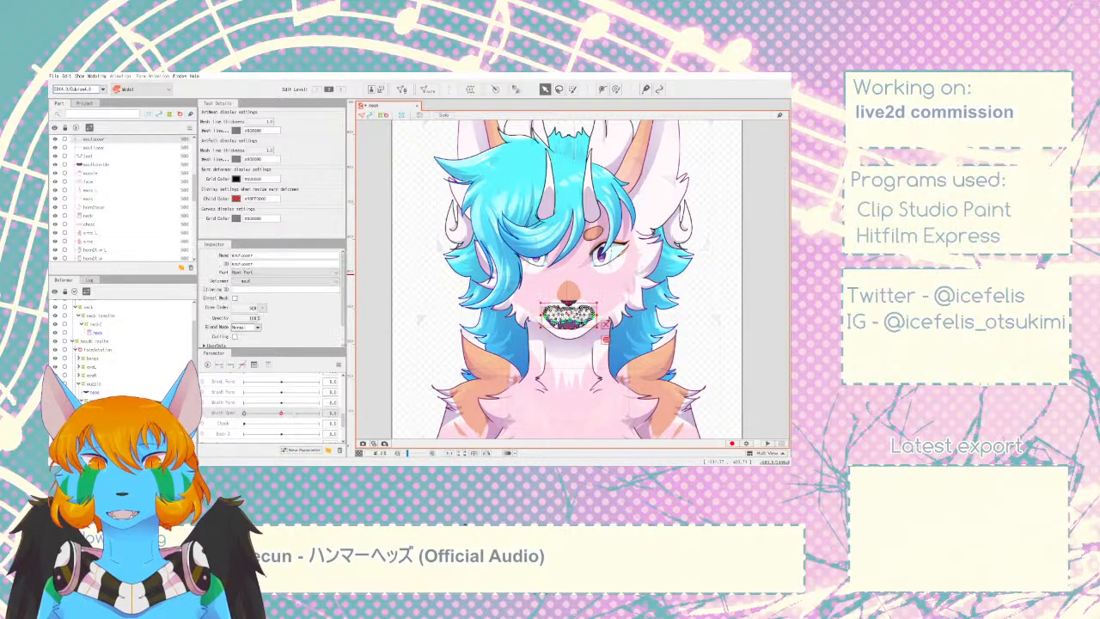
{"action": "left_click", "coordinate": [105, 147]}
{"action": "scroll", "coordinate": [562, 334], "scroll_direction": "up", "scroll_amount": 10}
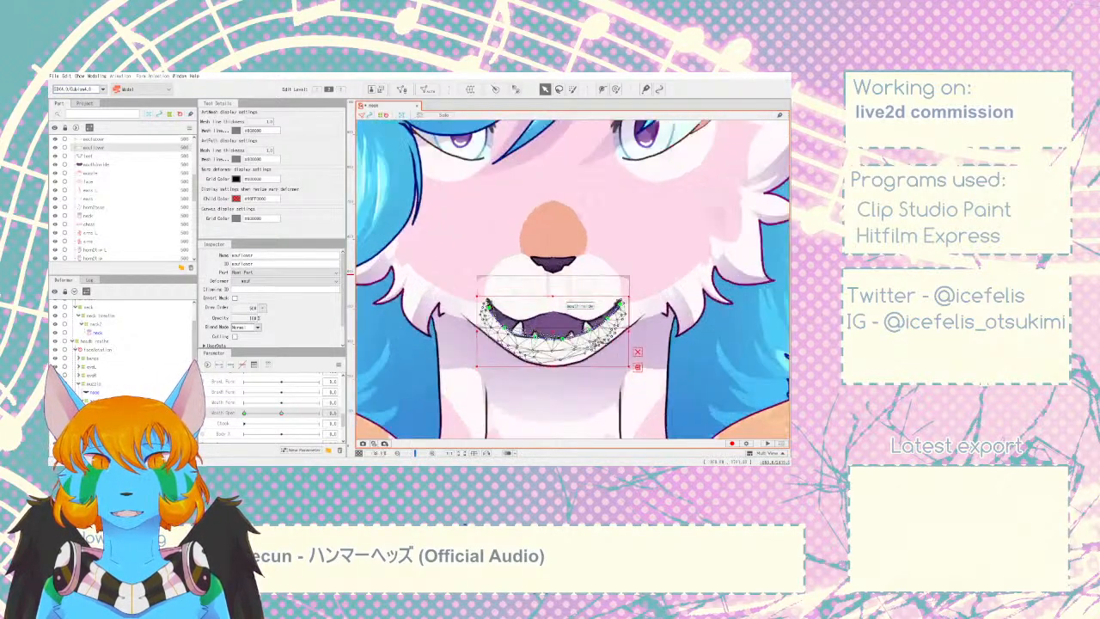
{"action": "scroll", "coordinate": [573, 314], "scroll_direction": "up", "scroll_amount": 2}
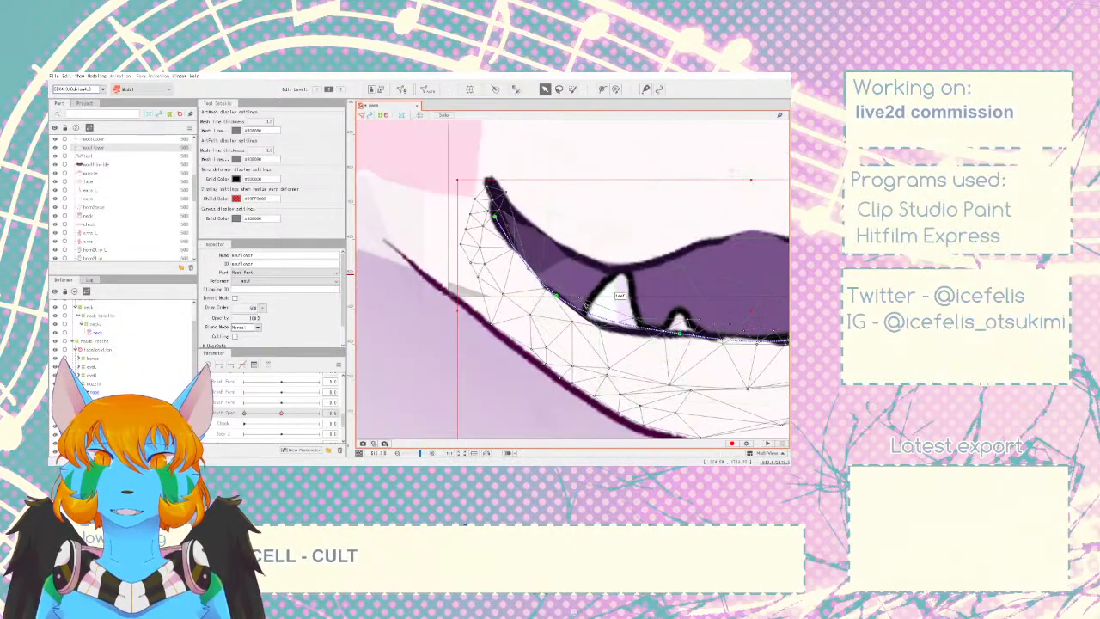
{"action": "left_click_drag", "start_coordinate": [556, 296], "coordinate": [554, 288]}
{"action": "scroll", "coordinate": [557, 289], "scroll_direction": "down", "scroll_amount": 5}
{"action": "scroll", "coordinate": [559, 290], "scroll_direction": "down", "scroll_amount": 4}
{"action": "scroll", "coordinate": [561, 290], "scroll_direction": "up", "scroll_amount": 4}
{"action": "scroll", "coordinate": [555, 289], "scroll_direction": "down", "scroll_amount": 4}
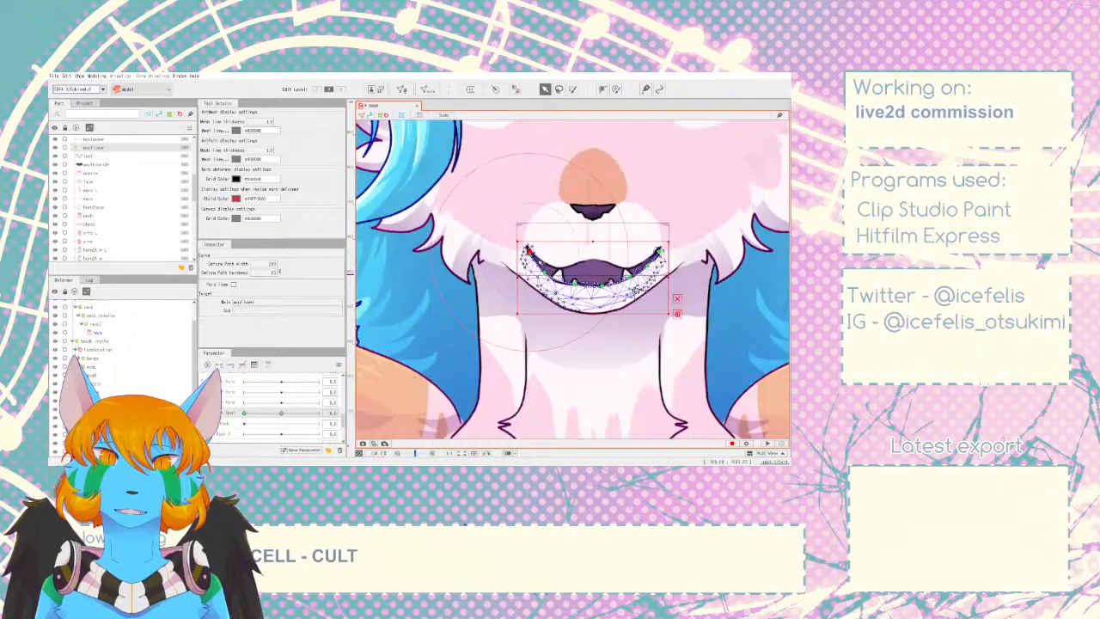
- Fine-tune the right corner point and the neighbouring side point of the lower lip's deform path for the same middle keyform
{"action": "left_click", "coordinate": [692, 297]}
{"action": "scroll", "coordinate": [692, 298], "scroll_direction": "up", "scroll_amount": 6}
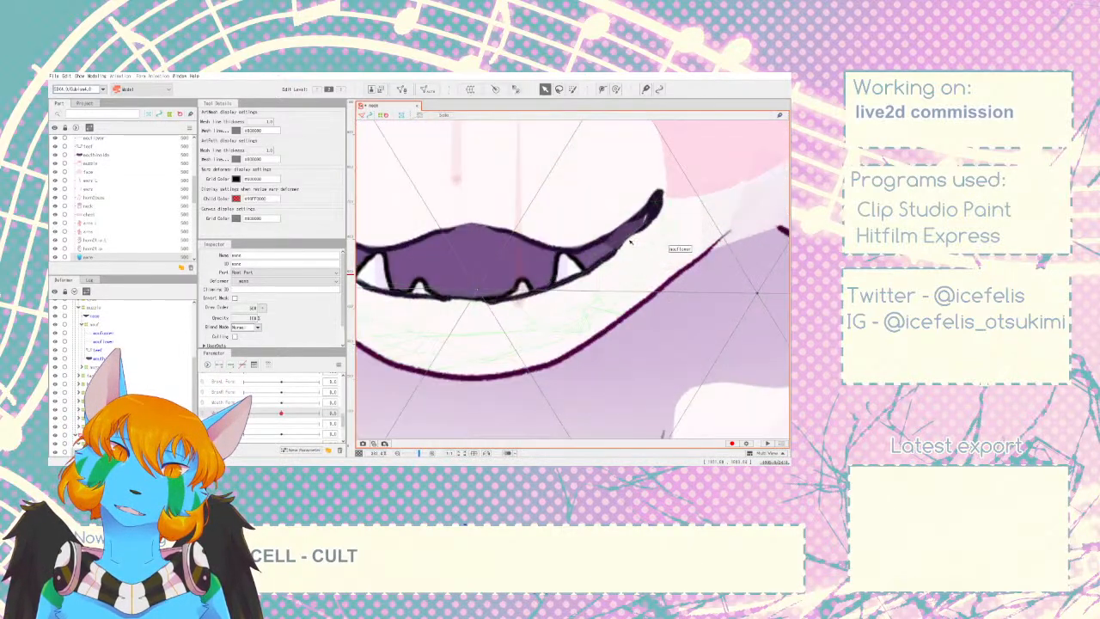
{"action": "left_click", "coordinate": [630, 242]}
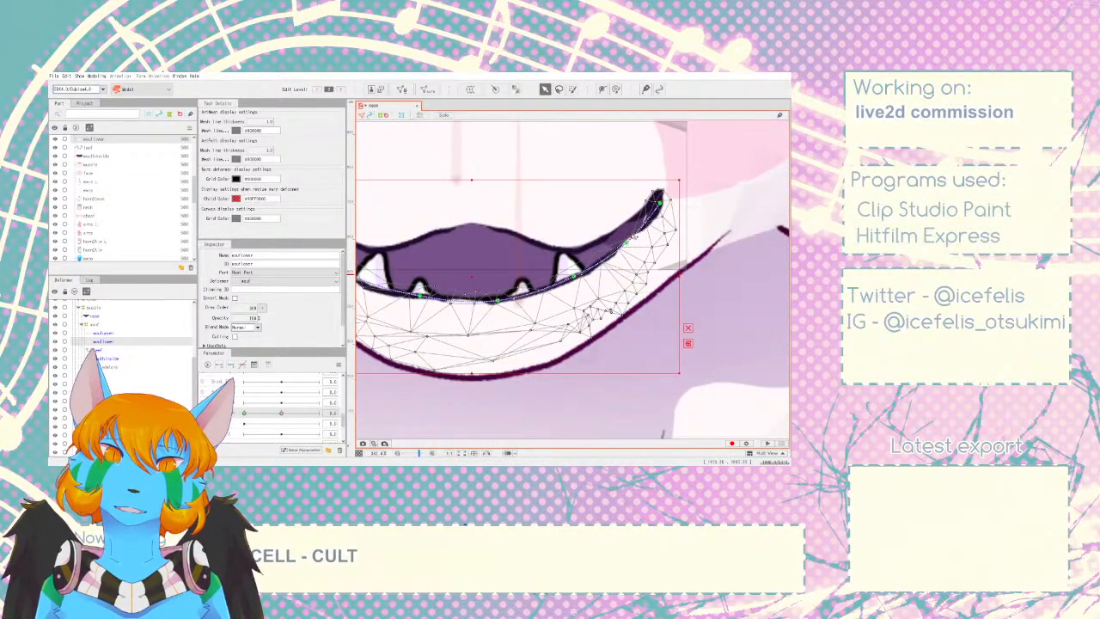
{"action": "left_click_drag", "start_coordinate": [627, 243], "coordinate": [630, 246]}
{"action": "left_click_drag", "start_coordinate": [660, 202], "coordinate": [657, 199]}
{"action": "left_click", "coordinate": [632, 246]}
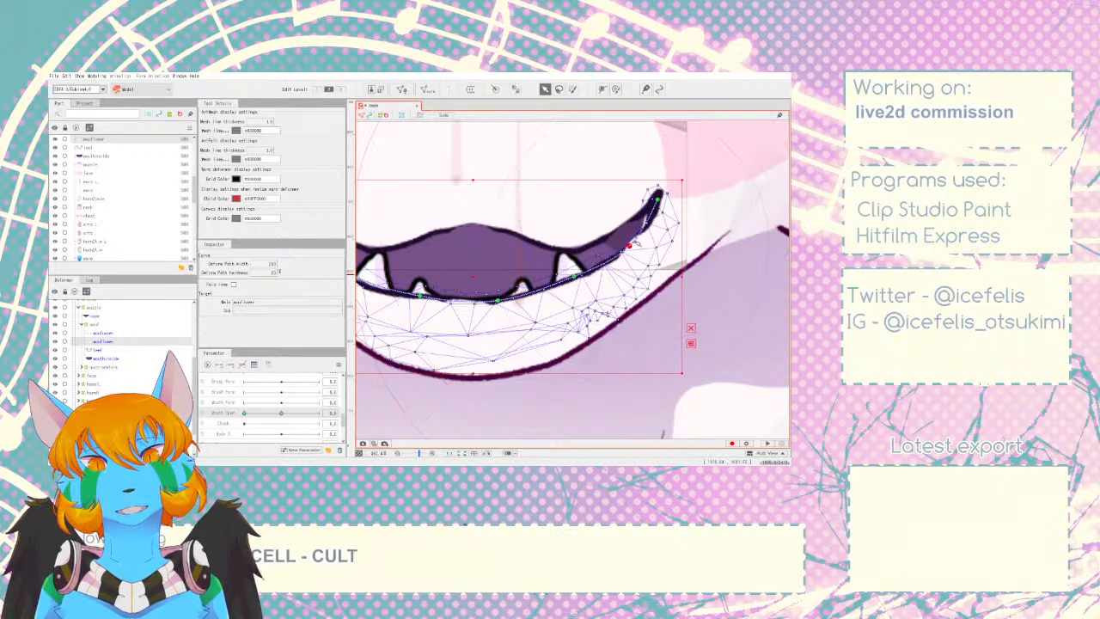
{"action": "left_click", "coordinate": [653, 228]}
{"action": "scroll", "coordinate": [651, 229], "scroll_direction": "down", "scroll_amount": 10}
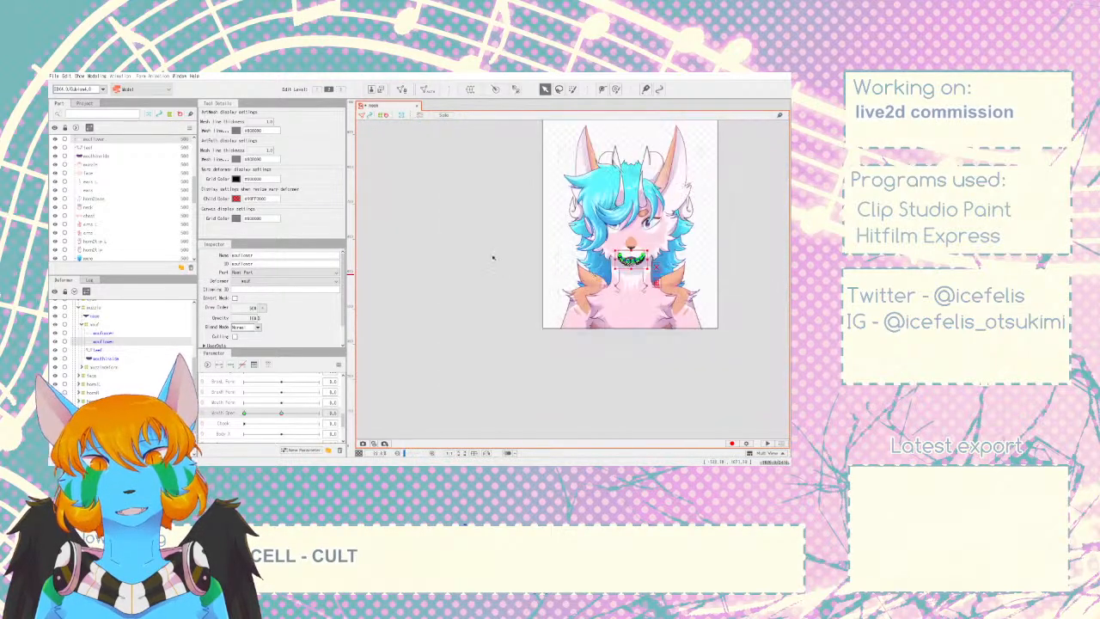
- Raise the side sections of the upper lip's deform path for the middle Mouth Open keyform and compare the mouth with the whole face
{"action": "left_click", "coordinate": [494, 258]}
{"action": "scroll", "coordinate": [690, 285], "scroll_direction": "up", "scroll_amount": 5}
{"action": "scroll", "coordinate": [478, 215], "scroll_direction": "up", "scroll_amount": 4}
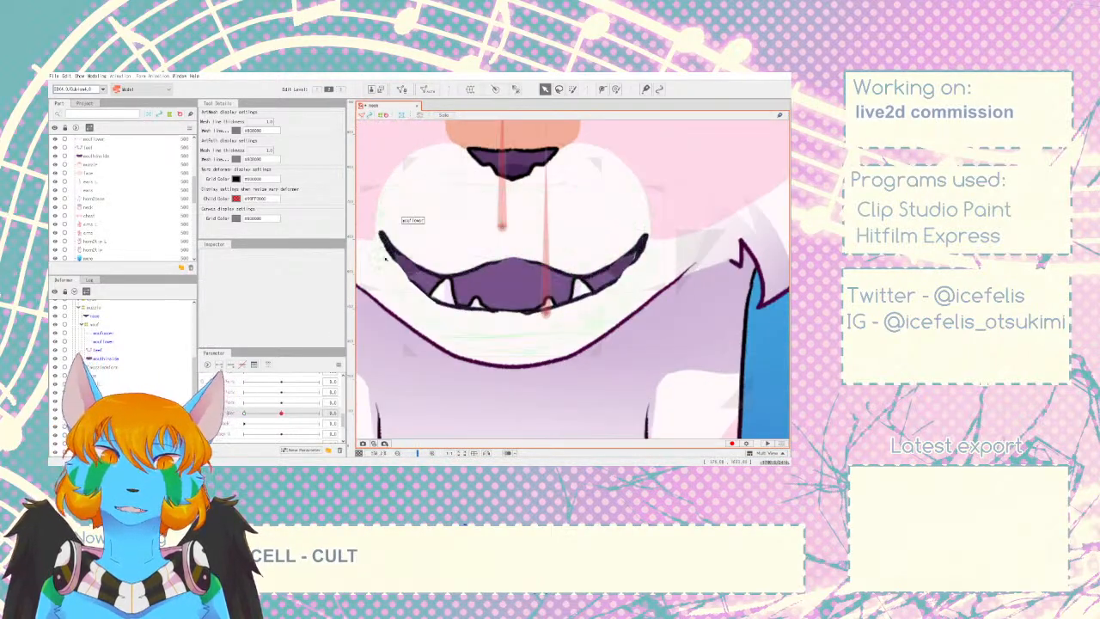
{"action": "left_click", "coordinate": [96, 333]}
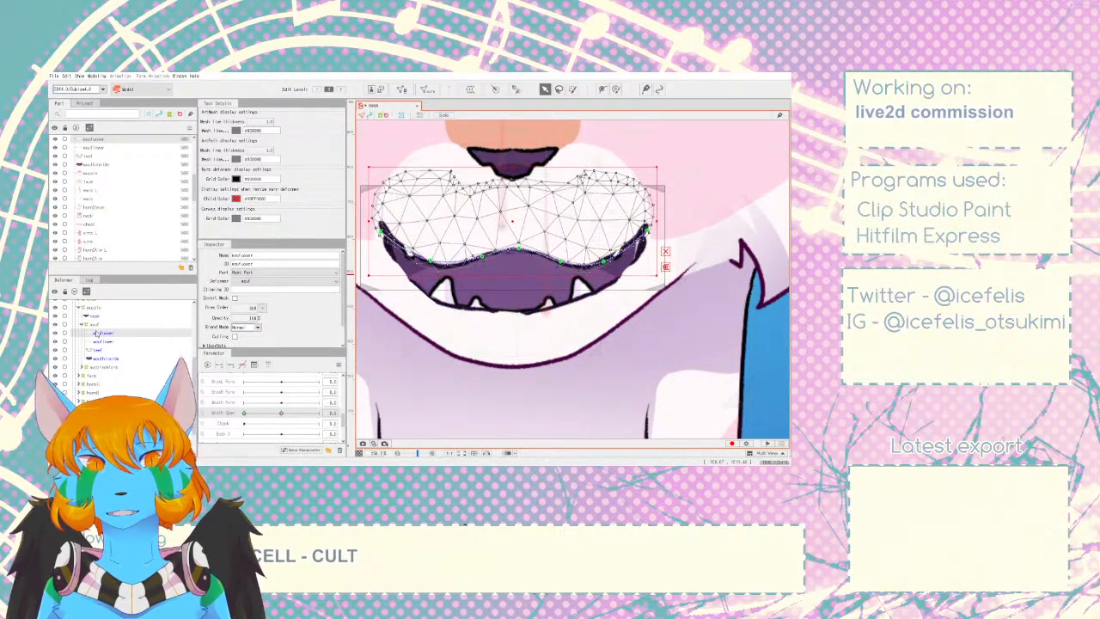
{"action": "scroll", "coordinate": [541, 285], "scroll_direction": "down", "scroll_amount": 8}
{"action": "left_click", "coordinate": [542, 285]}
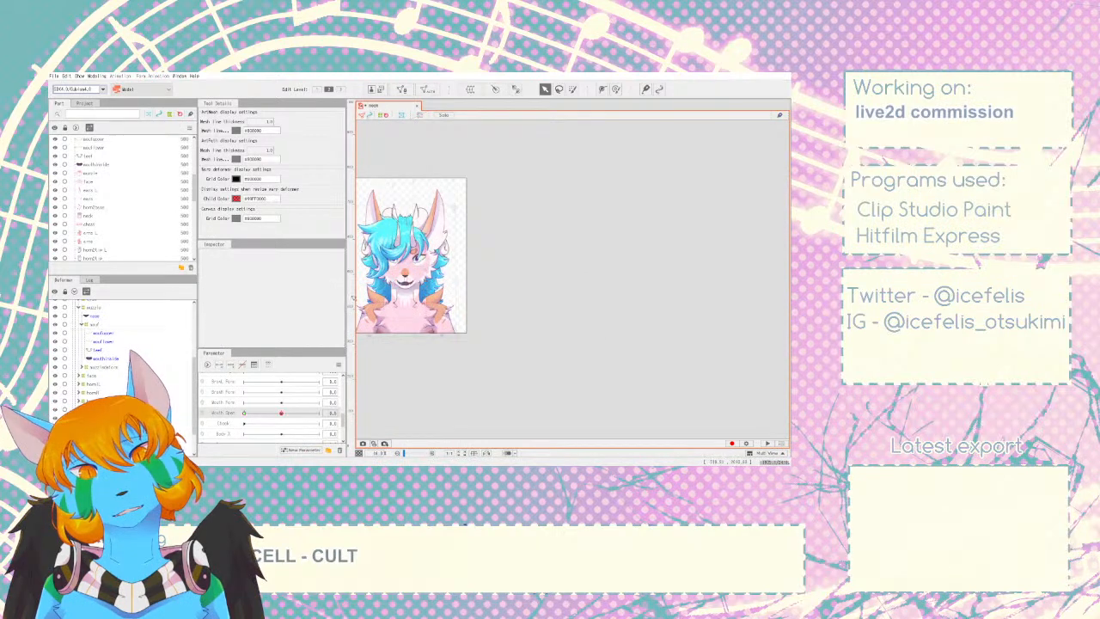
{"action": "scroll", "coordinate": [372, 284], "scroll_direction": "up", "scroll_amount": 5}
{"action": "scroll", "coordinate": [484, 250], "scroll_direction": "up", "scroll_amount": 5}
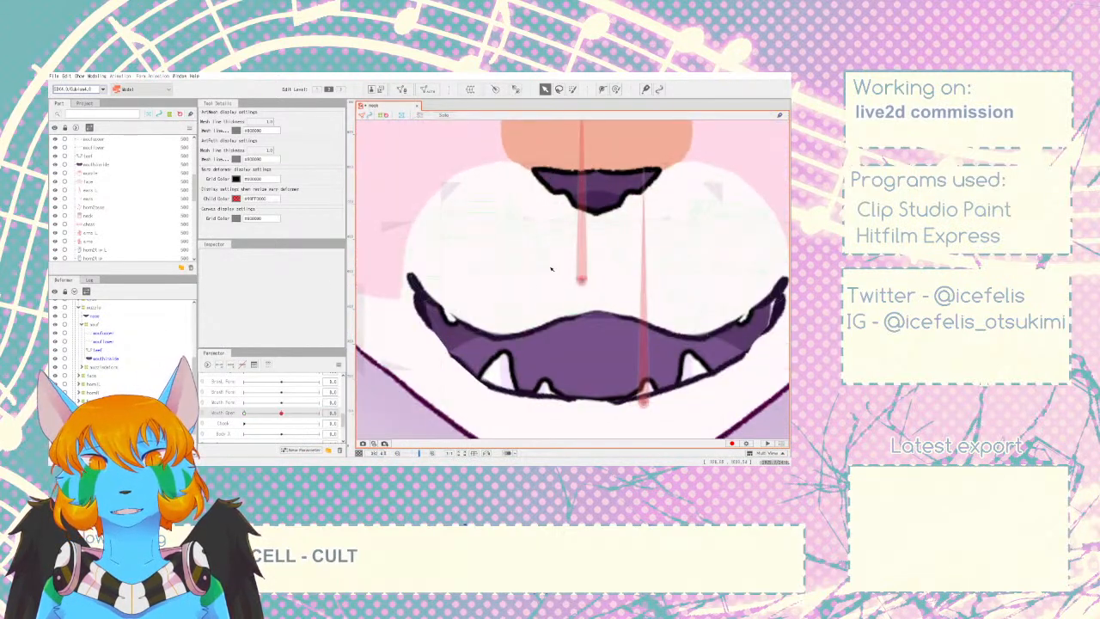
- Inspect the lower lip's edge at both mouth corners and the open mouth against the whole character
{"action": "left_click", "coordinate": [455, 358]}
{"action": "scroll", "coordinate": [428, 349], "scroll_direction": "up", "scroll_amount": 4}
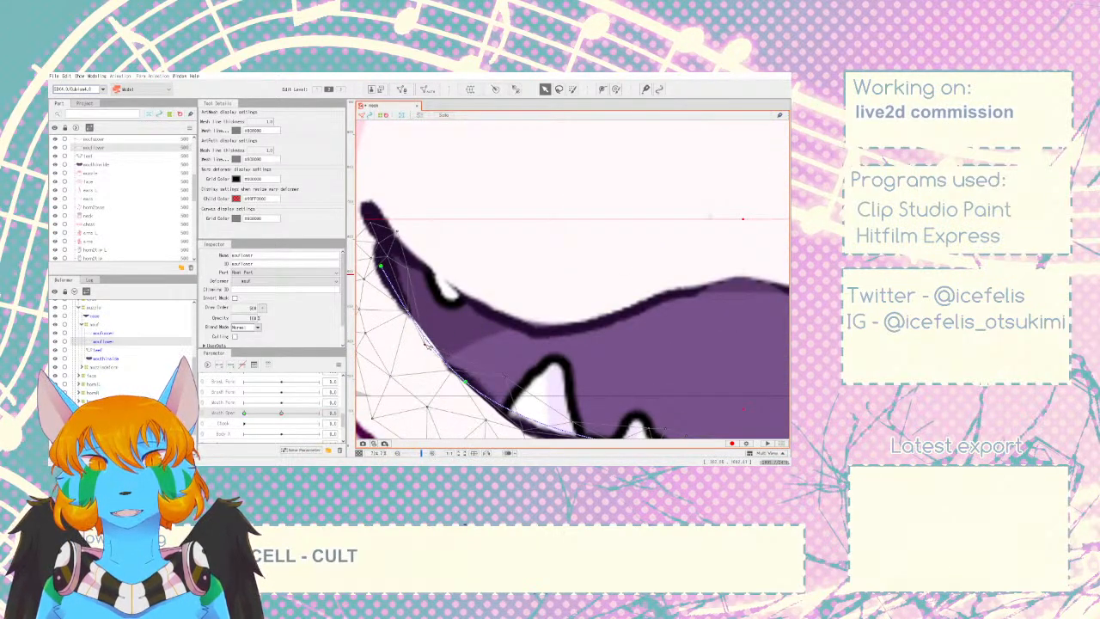
{"action": "scroll", "coordinate": [442, 344], "scroll_direction": "down", "scroll_amount": 5}
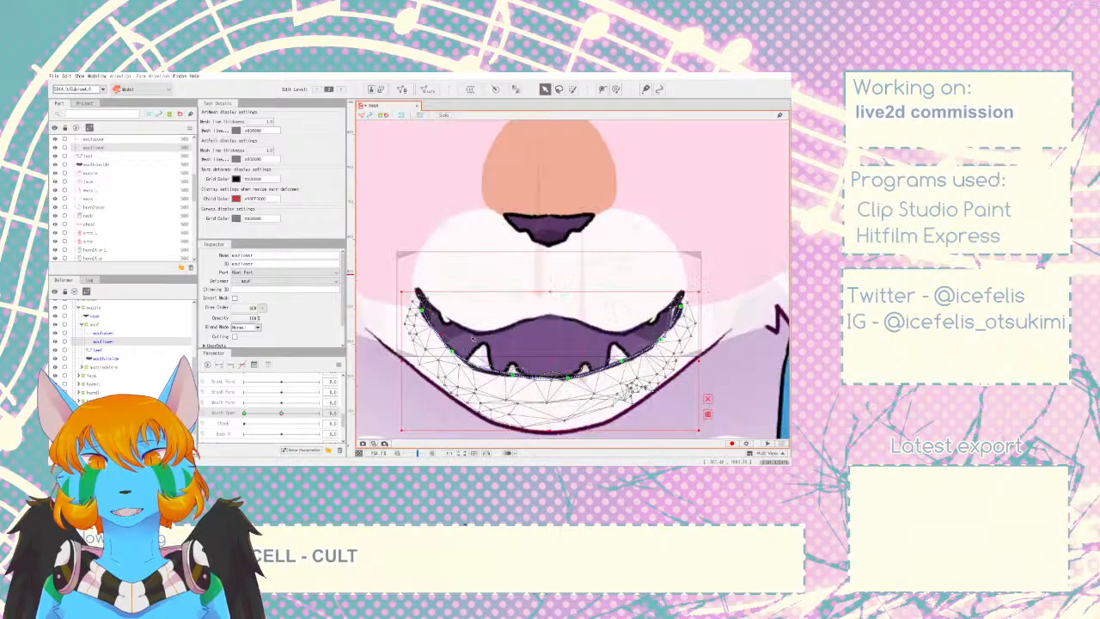
{"action": "scroll", "coordinate": [633, 316], "scroll_direction": "up", "scroll_amount": 5}
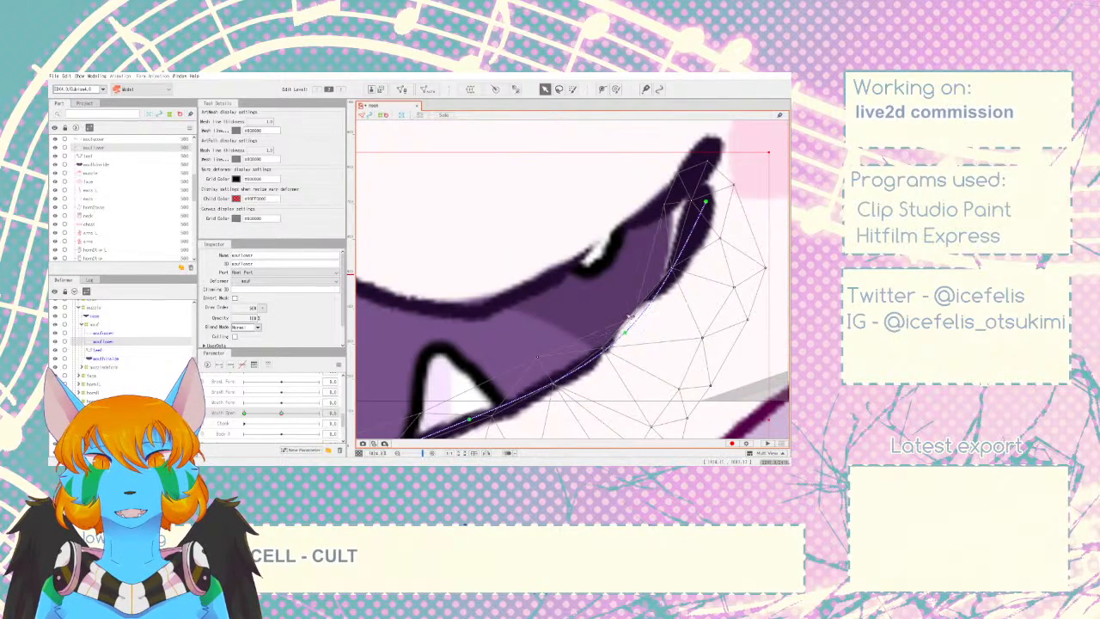
{"action": "scroll", "coordinate": [610, 301], "scroll_direction": "down", "scroll_amount": 10}
{"action": "left_click", "coordinate": [694, 313]}
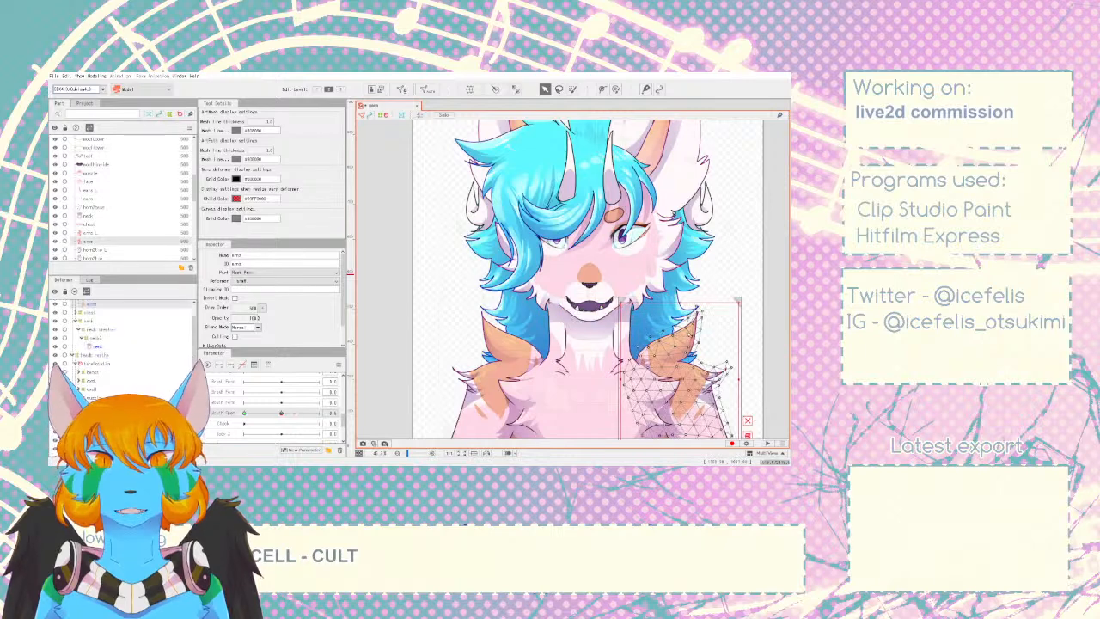
{"action": "left_click", "coordinate": [396, 334]}
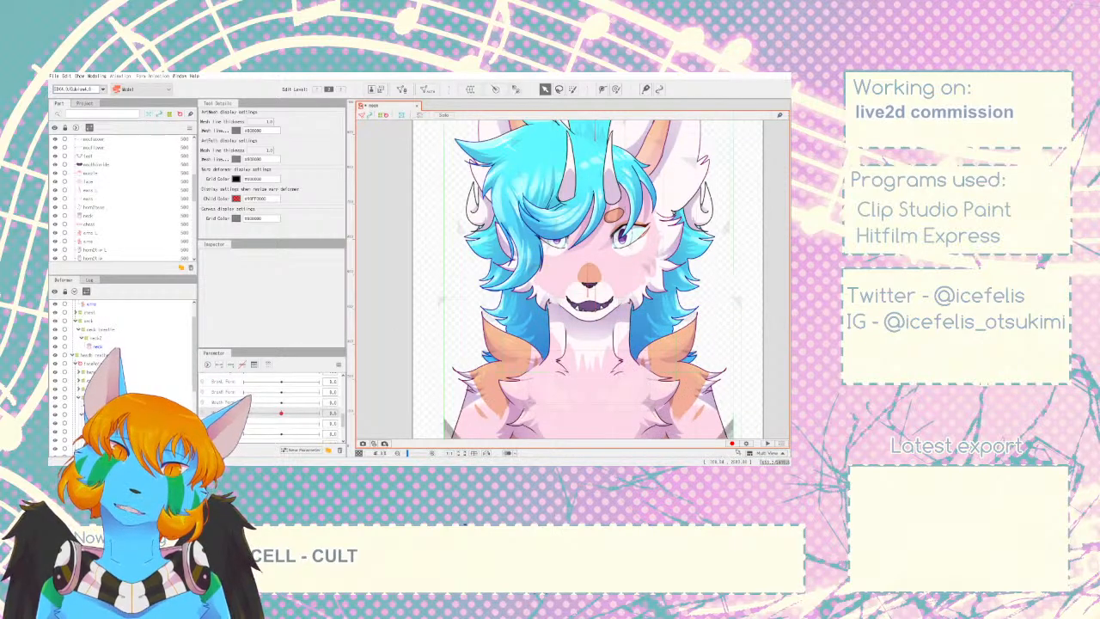
- Nudge the upper mouth mesh up and shift the teeth mesh down for the middle Mouth Open keyform
{"action": "left_click", "coordinate": [590, 306]}
{"action": "left_click", "coordinate": [590, 299]}
{"action": "key", "text": "Up"}
{"action": "key", "text": "Up"}
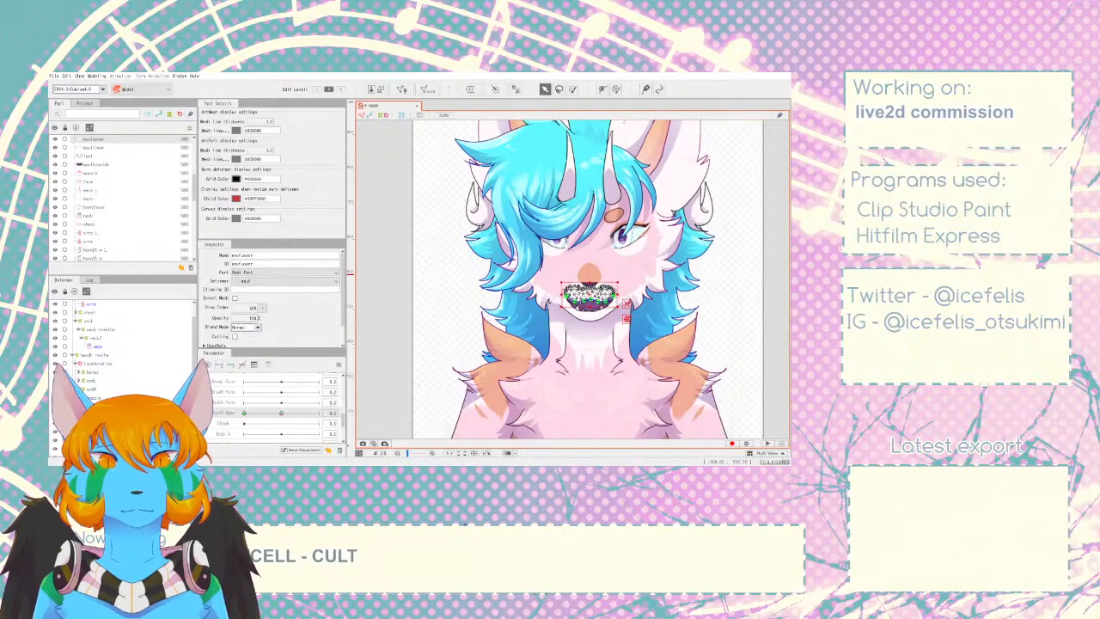
{"action": "left_click", "coordinate": [88, 156]}
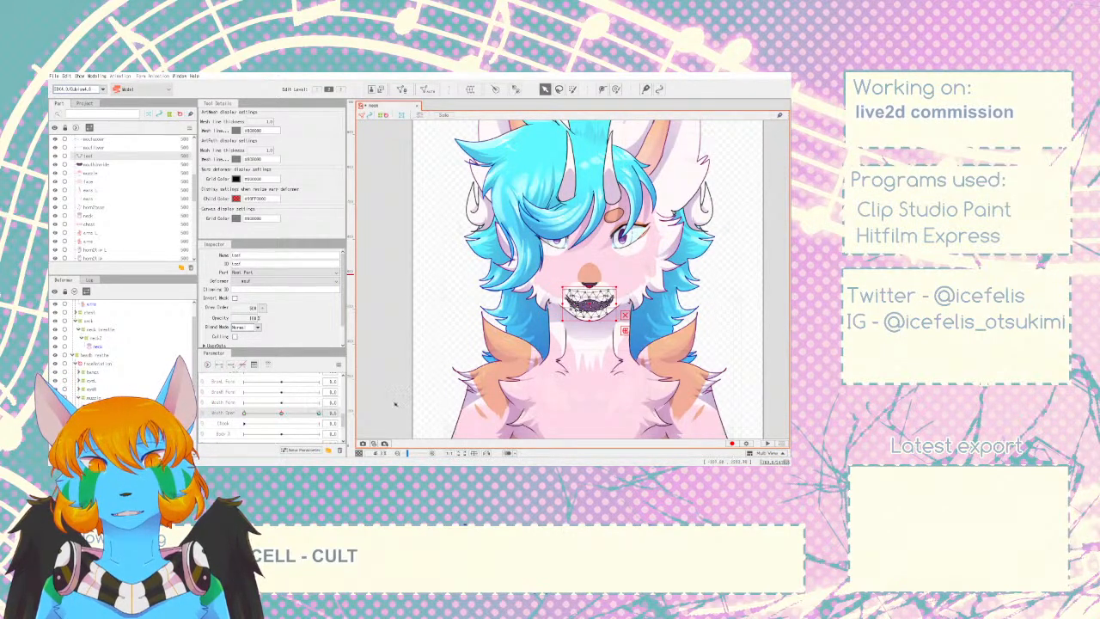
{"action": "scroll", "coordinate": [593, 310], "scroll_direction": "up", "scroll_amount": 4}
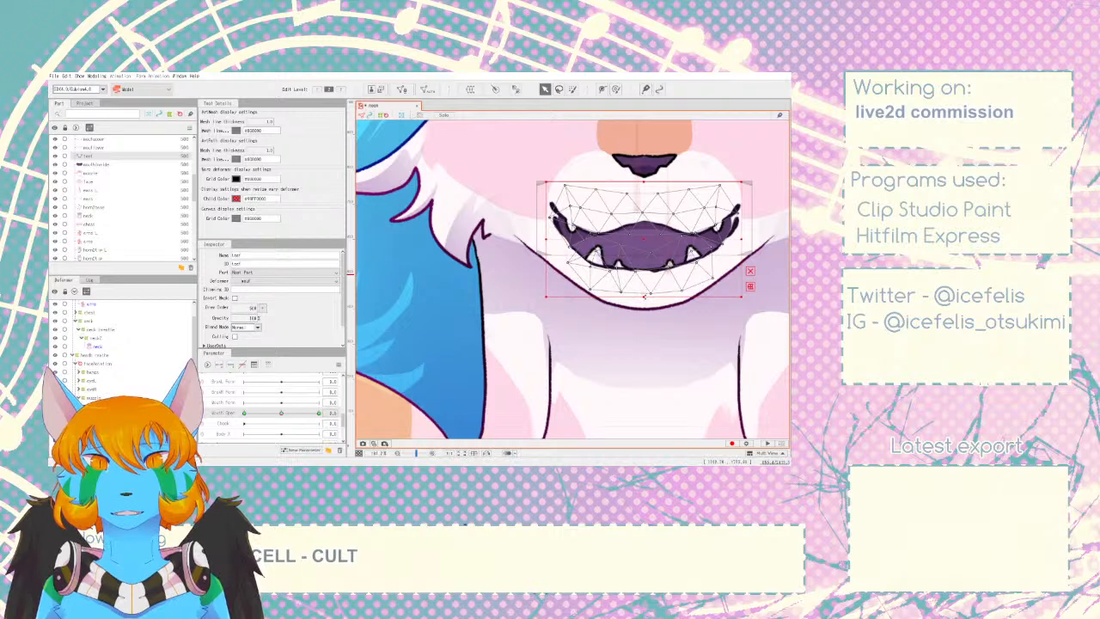
{"action": "scroll", "coordinate": [644, 295], "scroll_direction": "down", "scroll_amount": 4}
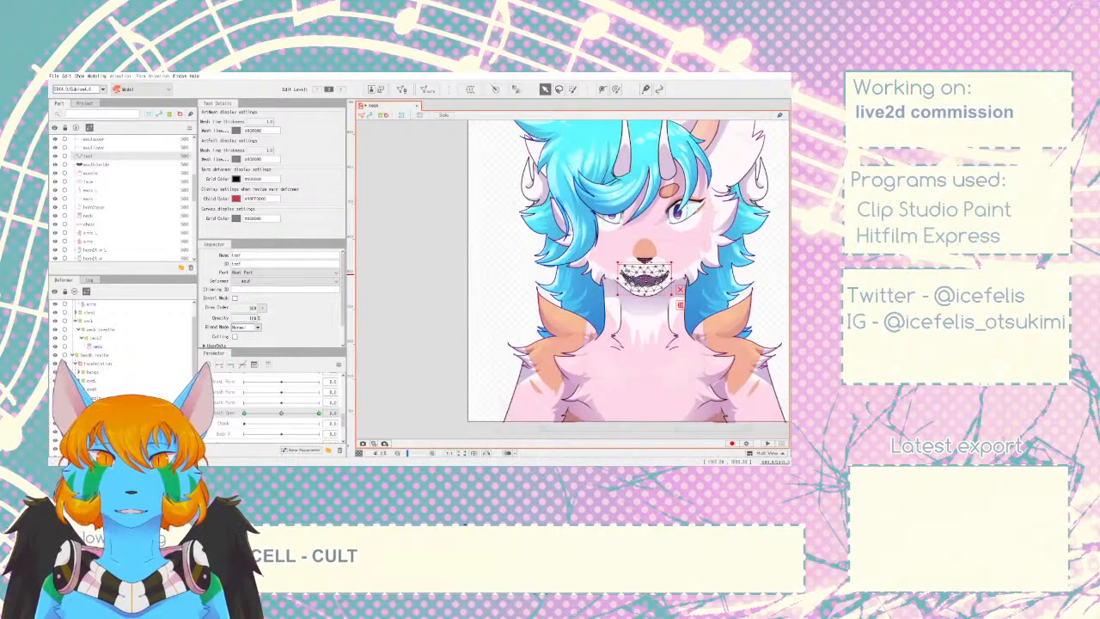
{"action": "left_click_drag", "start_coordinate": [645, 262], "coordinate": [645, 292]}
{"action": "left_click", "coordinate": [457, 295]}
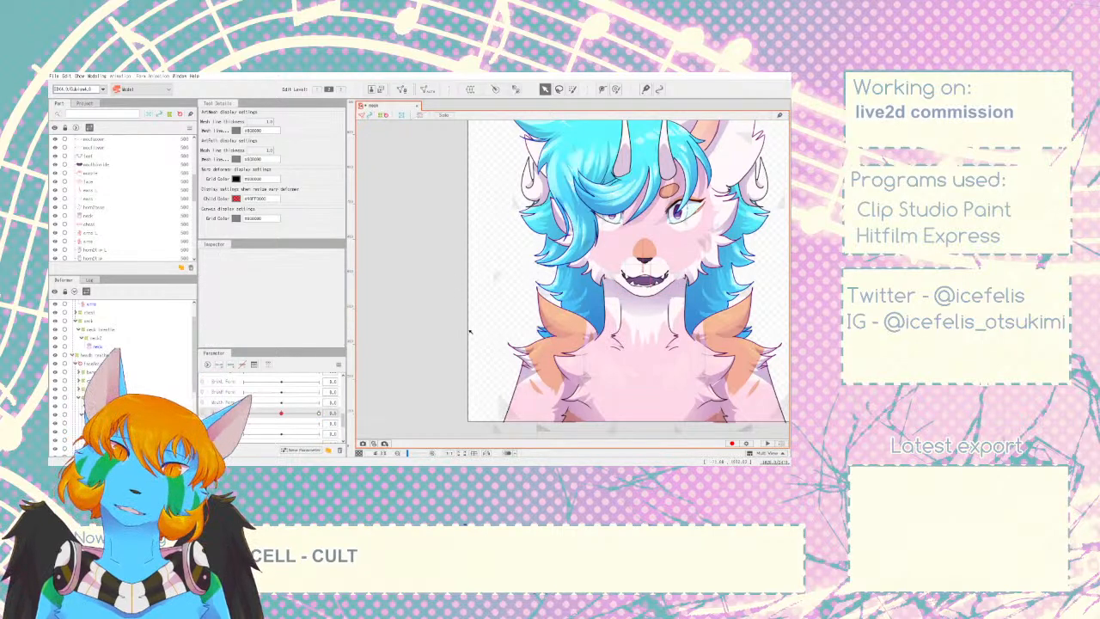
- Set Mouth Open to 1.0 and add a keyform there for both the lower and upper mouth meshes
{"action": "scroll", "coordinate": [416, 381], "scroll_direction": "down", "scroll_amount": 3}
{"action": "left_click_drag", "start_coordinate": [277, 417], "coordinate": [368, 393]}
{"action": "scroll", "coordinate": [120, 382], "scroll_direction": "down", "scroll_amount": 2}
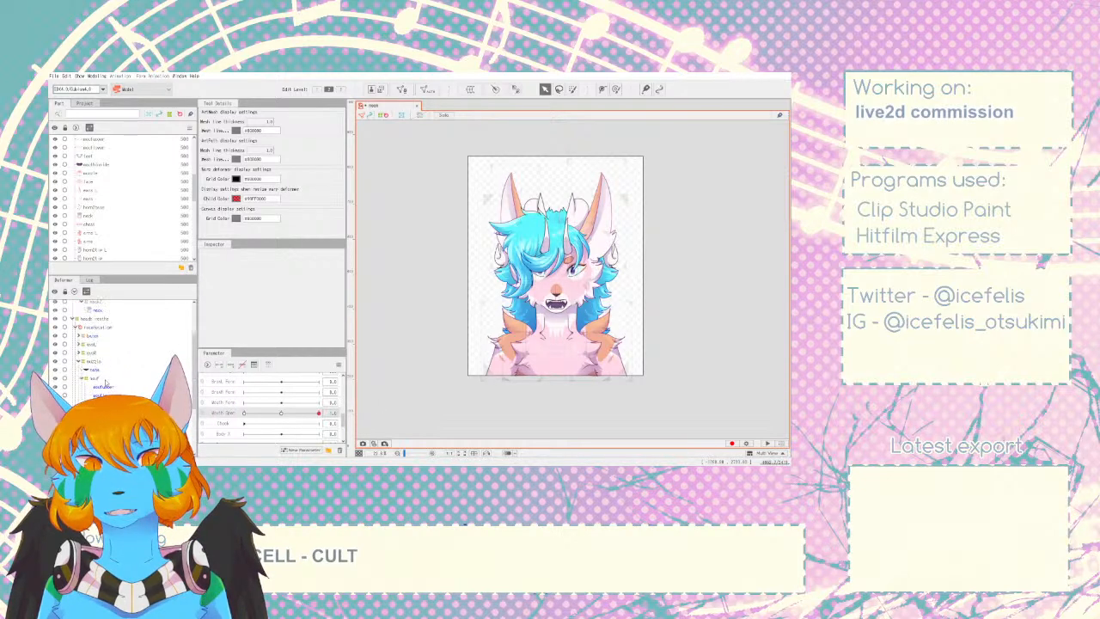
{"action": "left_click", "coordinate": [105, 396]}
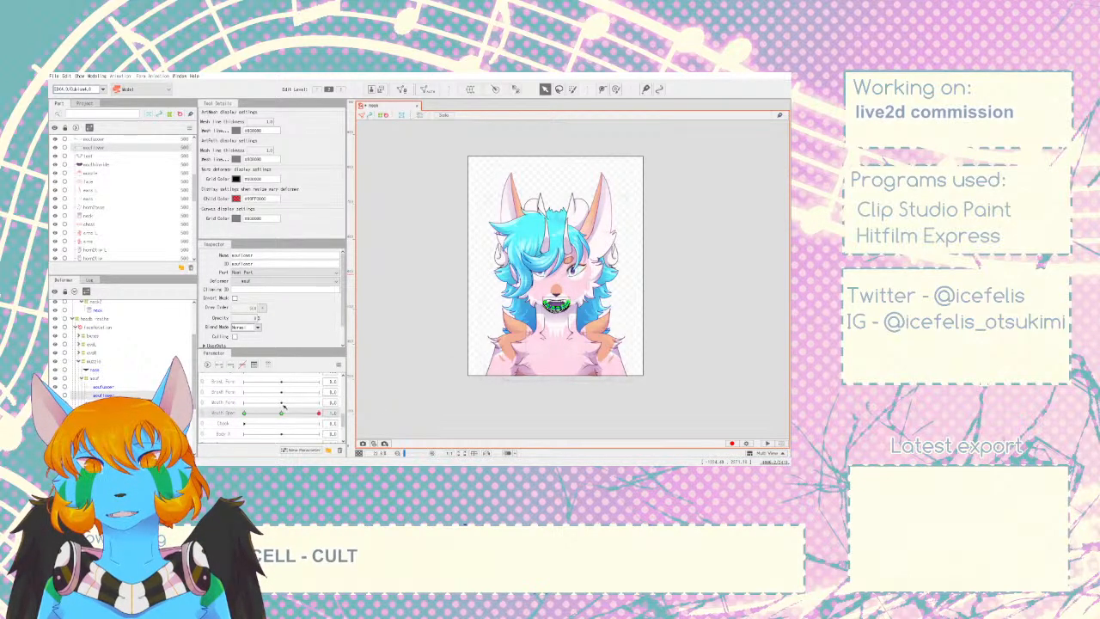
{"action": "scroll", "coordinate": [567, 302], "scroll_direction": "up", "scroll_amount": 8}
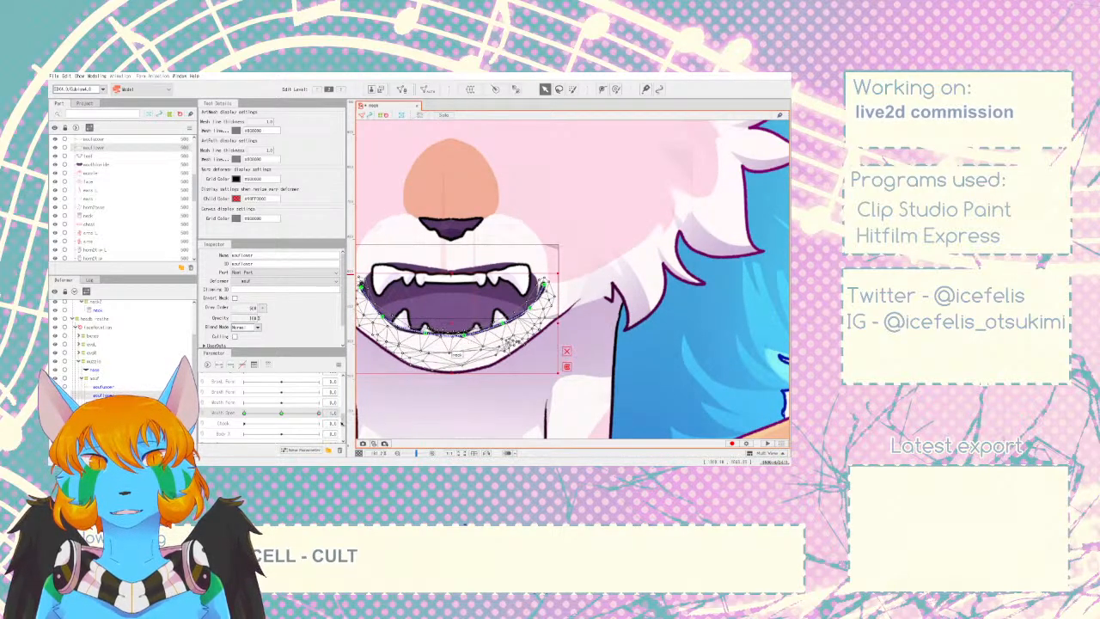
{"action": "left_click", "coordinate": [91, 387]}
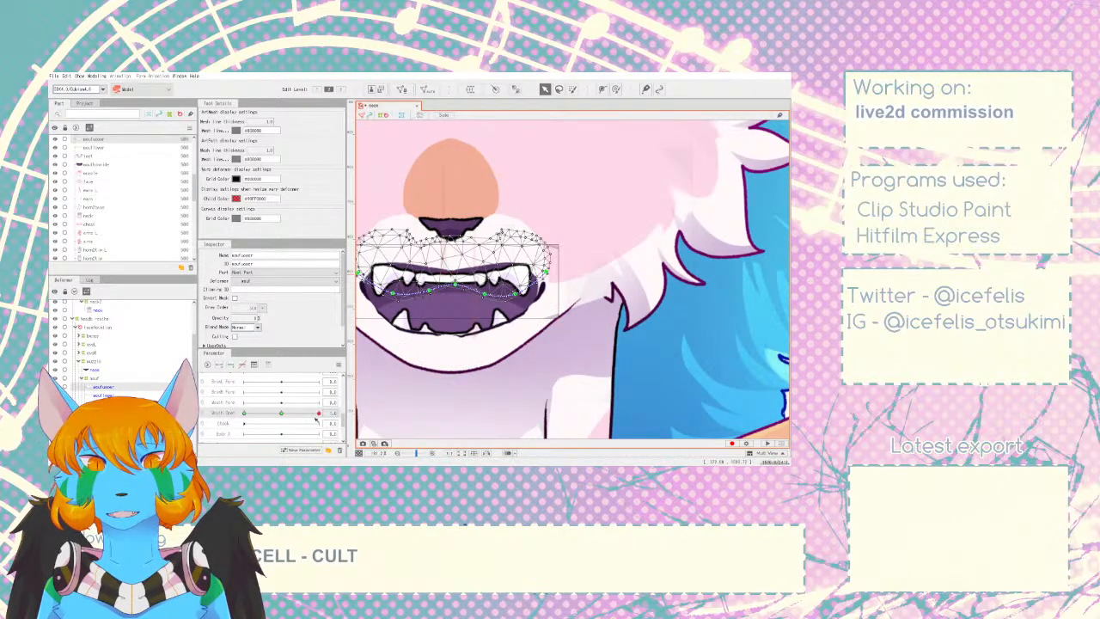
{"action": "left_click_drag", "start_coordinate": [314, 415], "coordinate": [351, 417]}
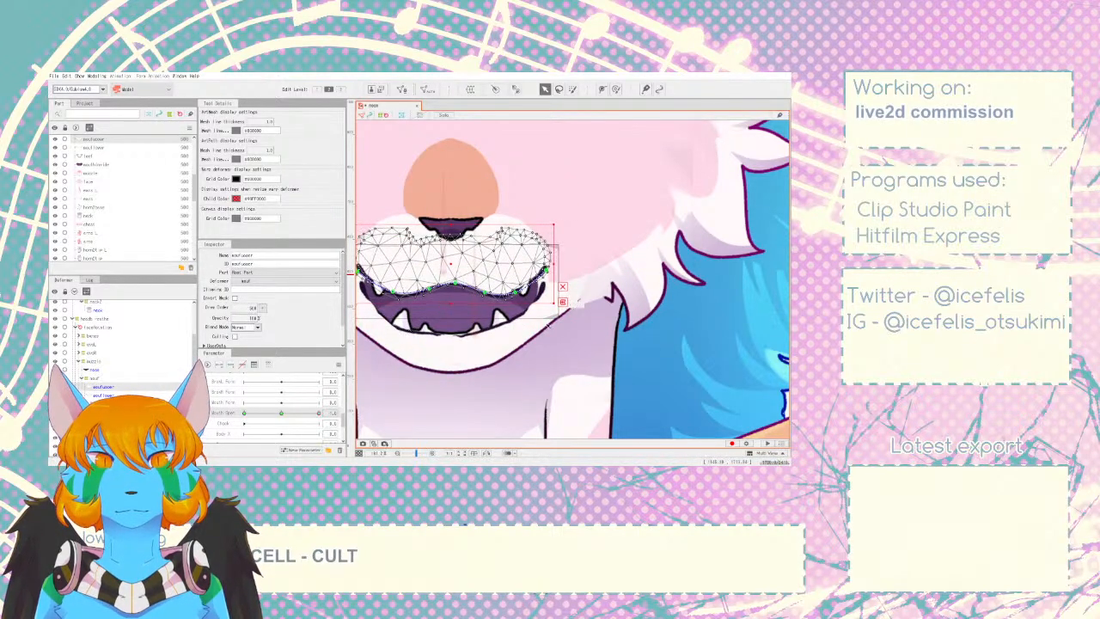
- Raise both corner points of the lower lip's deform path for the fully open Mouth Open keyform
{"action": "left_click", "coordinate": [606, 293]}
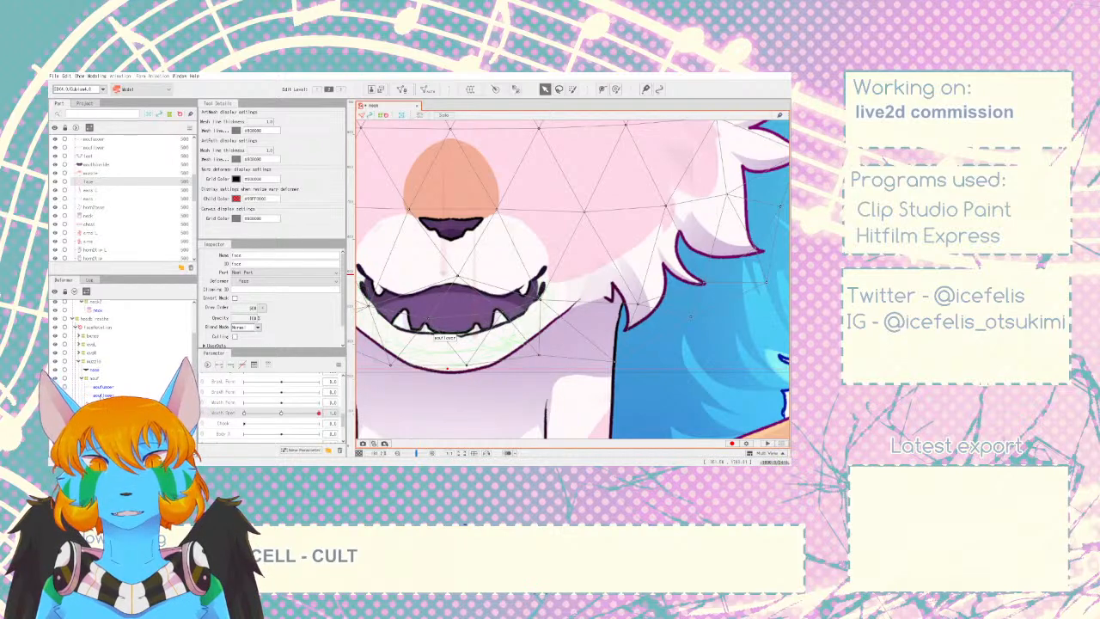
{"action": "left_click", "coordinate": [513, 344]}
{"action": "left_click_drag", "start_coordinate": [543, 281], "coordinate": [543, 271]}
{"action": "scroll", "coordinate": [496, 325], "scroll_direction": "down", "scroll_amount": 5}
{"action": "scroll", "coordinate": [451, 303], "scroll_direction": "up", "scroll_amount": 5}
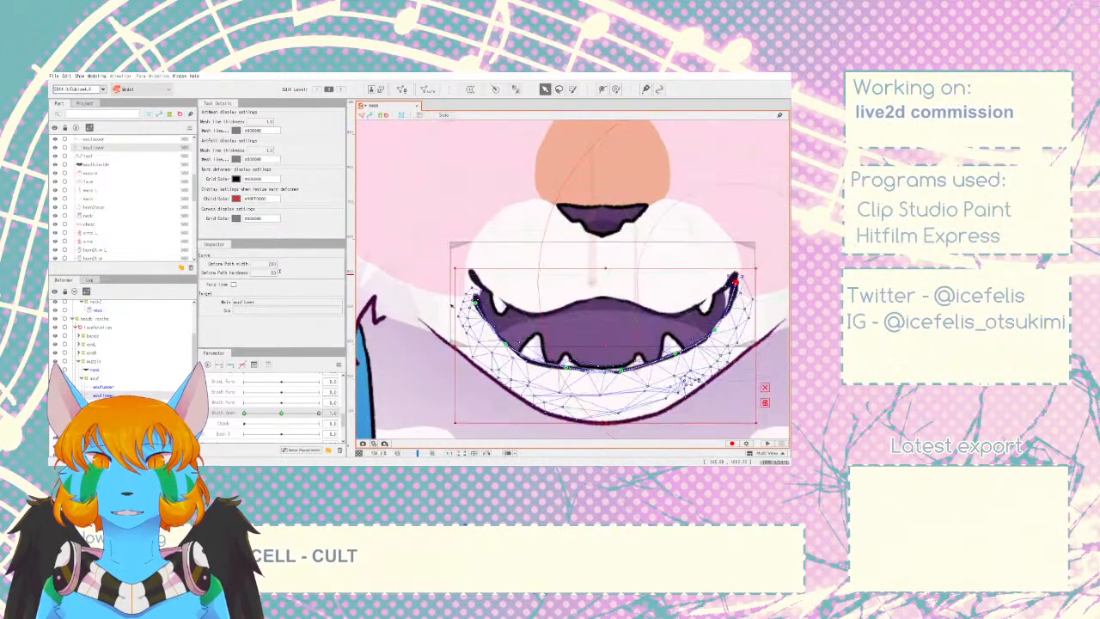
{"action": "left_click_drag", "start_coordinate": [476, 301], "coordinate": [472, 281]}
- Return Mouth Open to its middle keyform and raise the left corner point of the lower lip's deform path
{"action": "left_click_drag", "start_coordinate": [319, 413], "coordinate": [281, 416]}
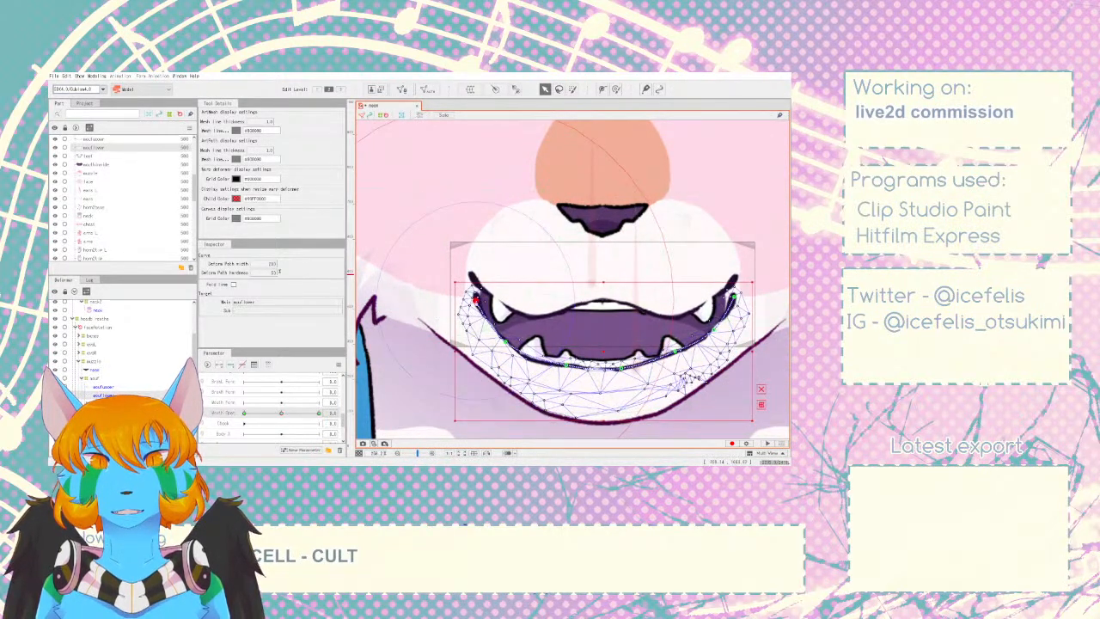
{"action": "left_click_drag", "start_coordinate": [475, 298], "coordinate": [472, 284]}
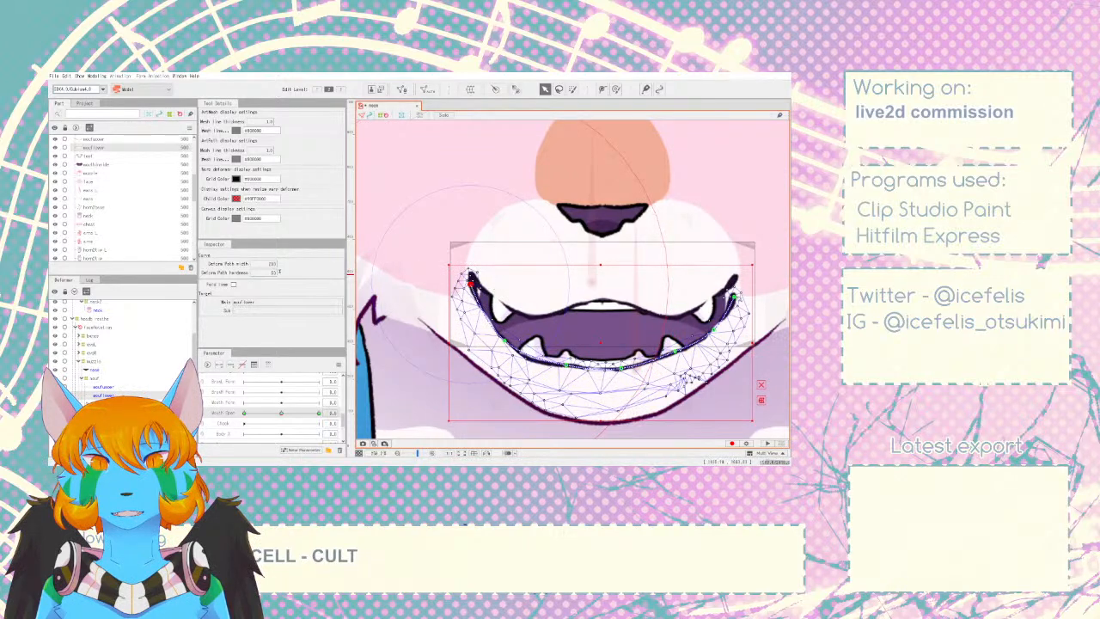
{"action": "scroll", "coordinate": [474, 281], "scroll_direction": "down", "scroll_amount": 5}
{"action": "left_click", "coordinate": [478, 281]}
- Preview the mouth between its middle and fully open positions, and play the model's motion on the whole character
{"action": "left_click_drag", "start_coordinate": [699, 292], "coordinate": [579, 272]}
{"action": "scroll", "coordinate": [578, 272], "scroll_direction": "up", "scroll_amount": 2}
{"action": "left_click_drag", "start_coordinate": [290, 413], "coordinate": [319, 407]}
{"action": "left_click", "coordinate": [767, 444]}
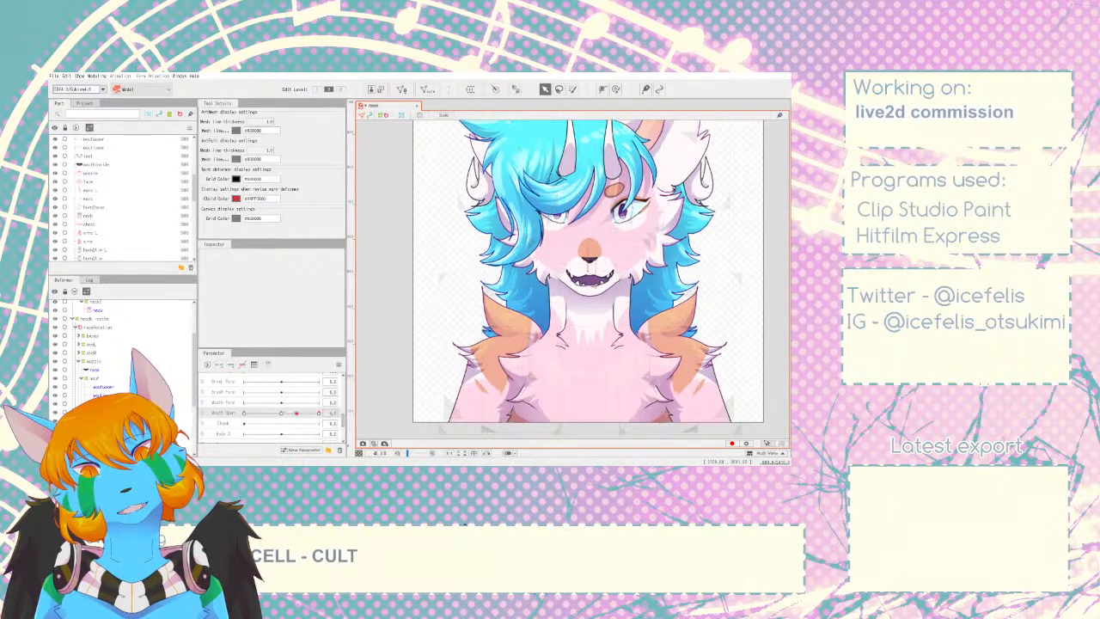
{"action": "scroll", "coordinate": [425, 370], "scroll_direction": "down", "scroll_amount": 3}
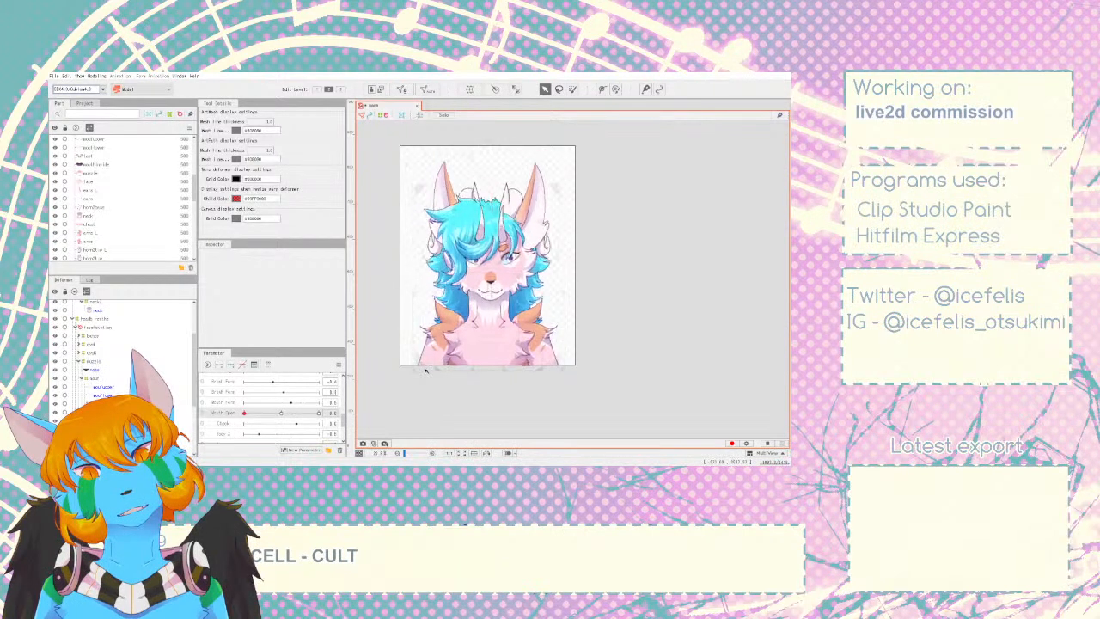
- Preview the head and mouth moving on the whole character, raising Mouth Open to 1.0
{"action": "left_click_drag", "start_coordinate": [425, 371], "coordinate": [542, 360]}
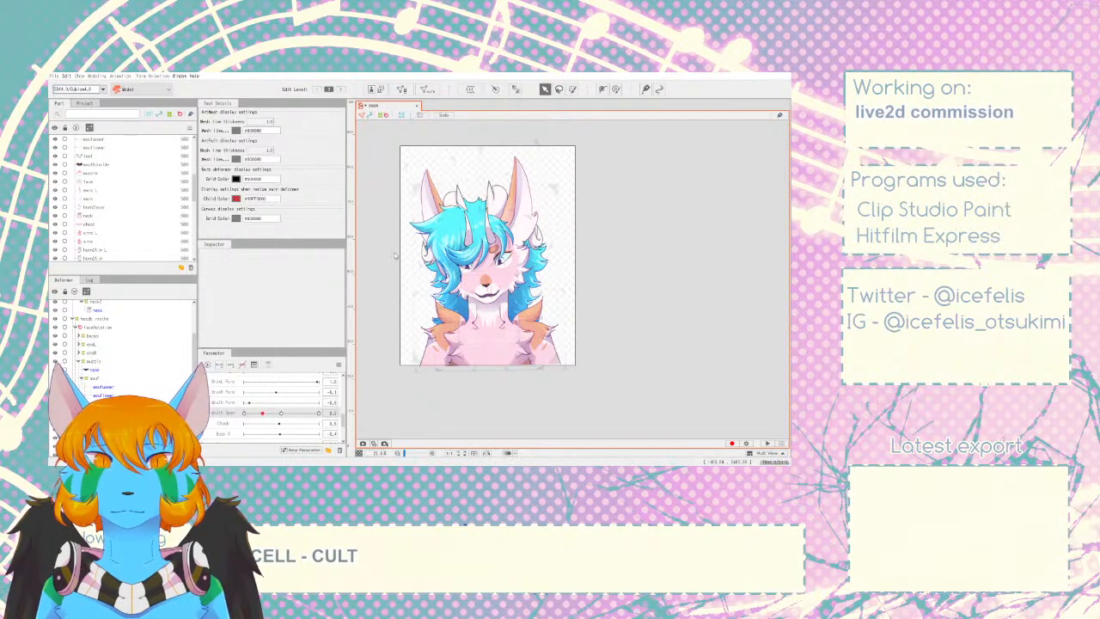
{"action": "key", "text": "t"}
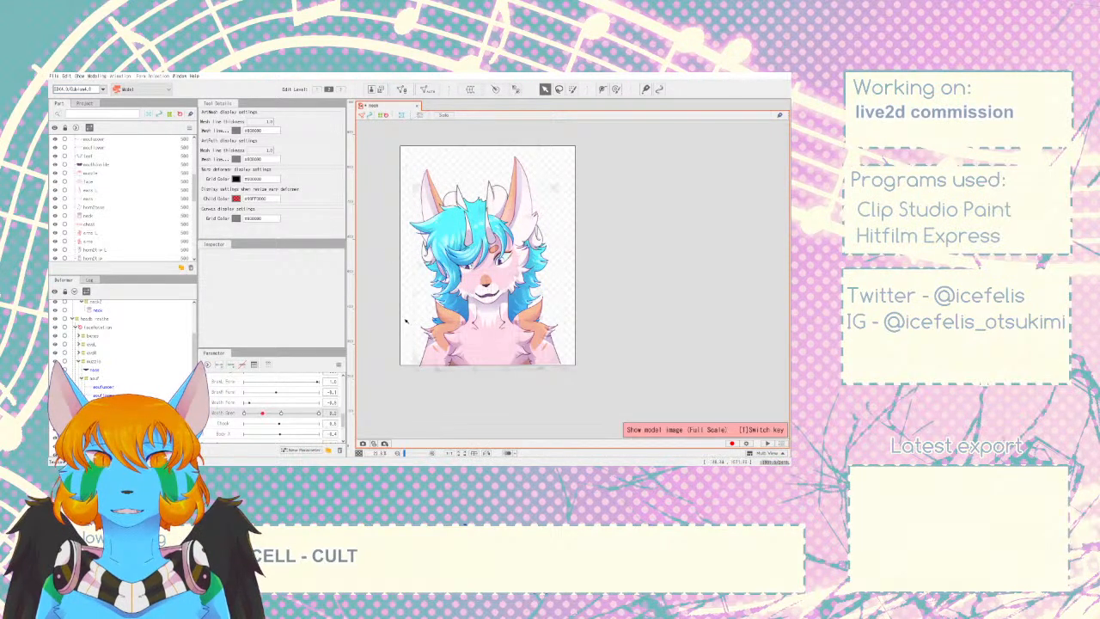
{"action": "scroll", "coordinate": [507, 293], "scroll_direction": "up", "scroll_amount": 5}
{"action": "scroll", "coordinate": [504, 287], "scroll_direction": "down", "scroll_amount": 5}
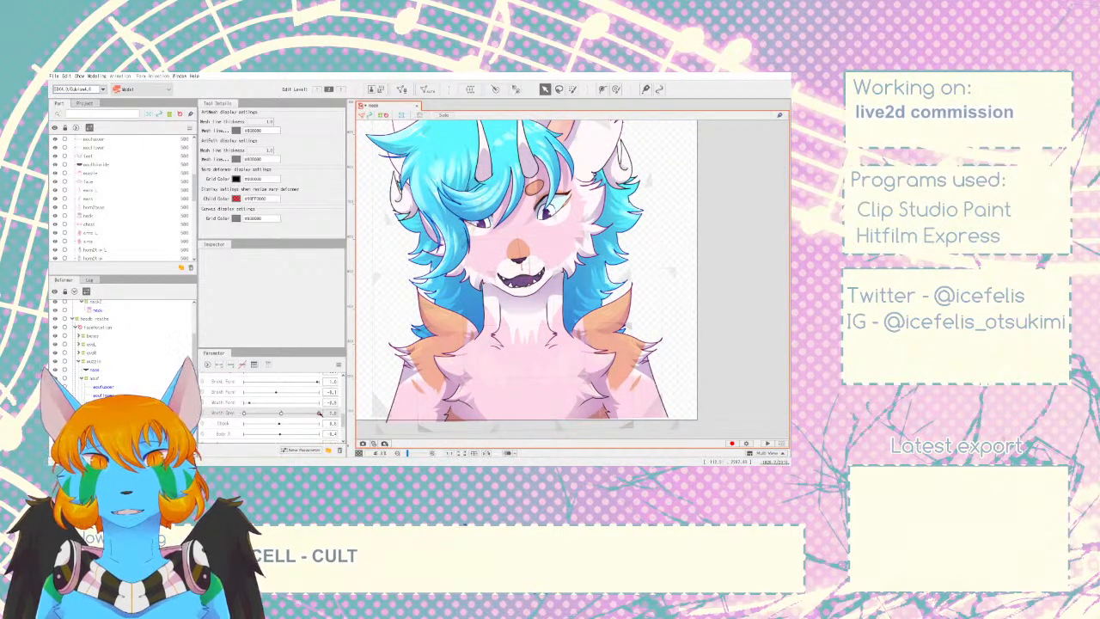
- Reset all parameters to their default values and set Mouth Open to 1.0
{"action": "left_click", "coordinate": [340, 366]}
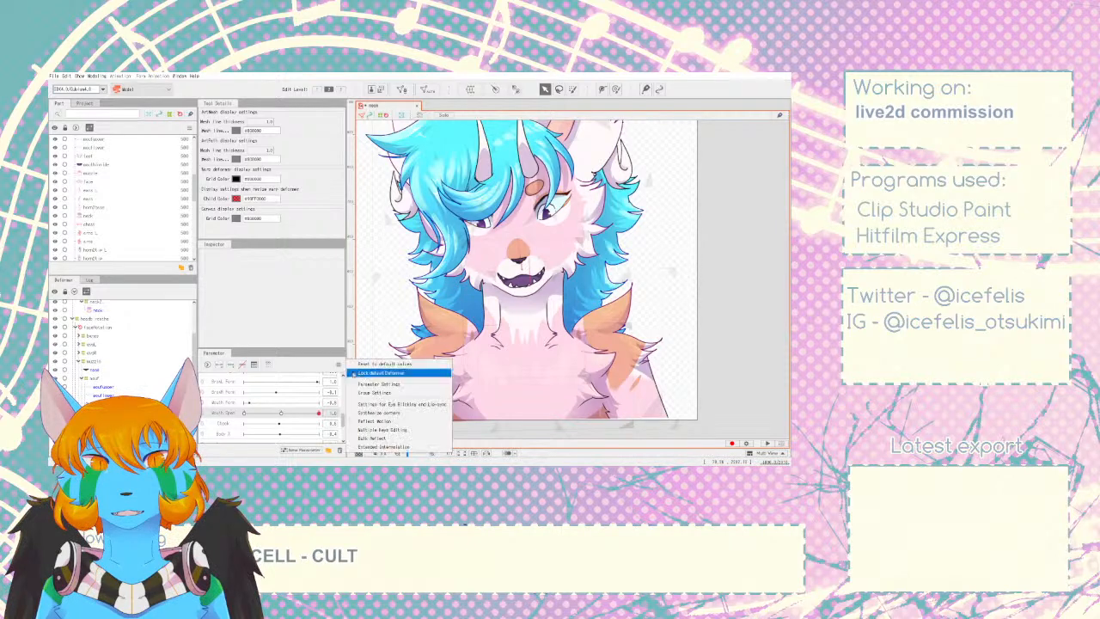
{"action": "left_click", "coordinate": [371, 365]}
{"action": "scroll", "coordinate": [567, 266], "scroll_direction": "up", "scroll_amount": 5}
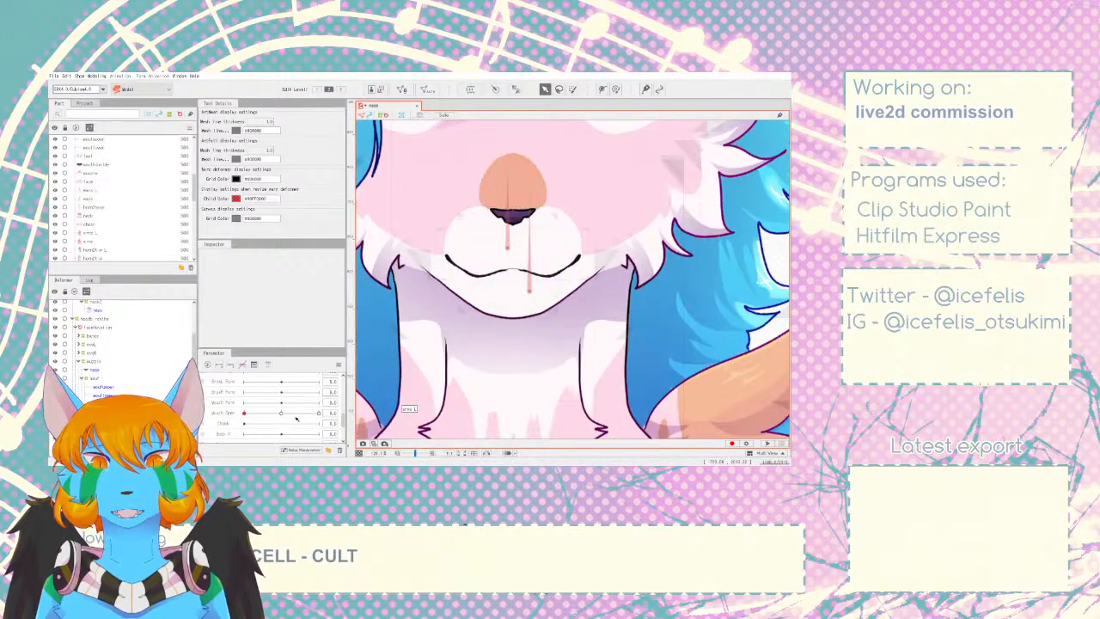
{"action": "left_click", "coordinate": [317, 412]}
- Inspect the mouth interior, upper mouth and lower mouth meshes across the Mouth Open range
{"action": "left_click", "coordinate": [521, 274]}
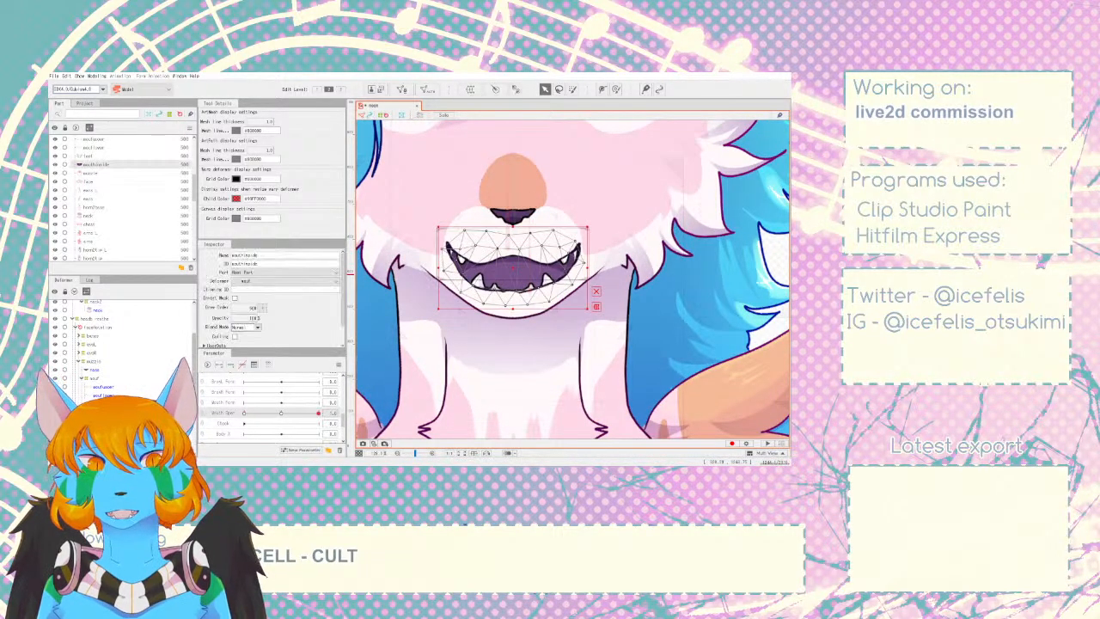
{"action": "left_click", "coordinate": [89, 157]}
{"action": "left_click", "coordinate": [103, 387]}
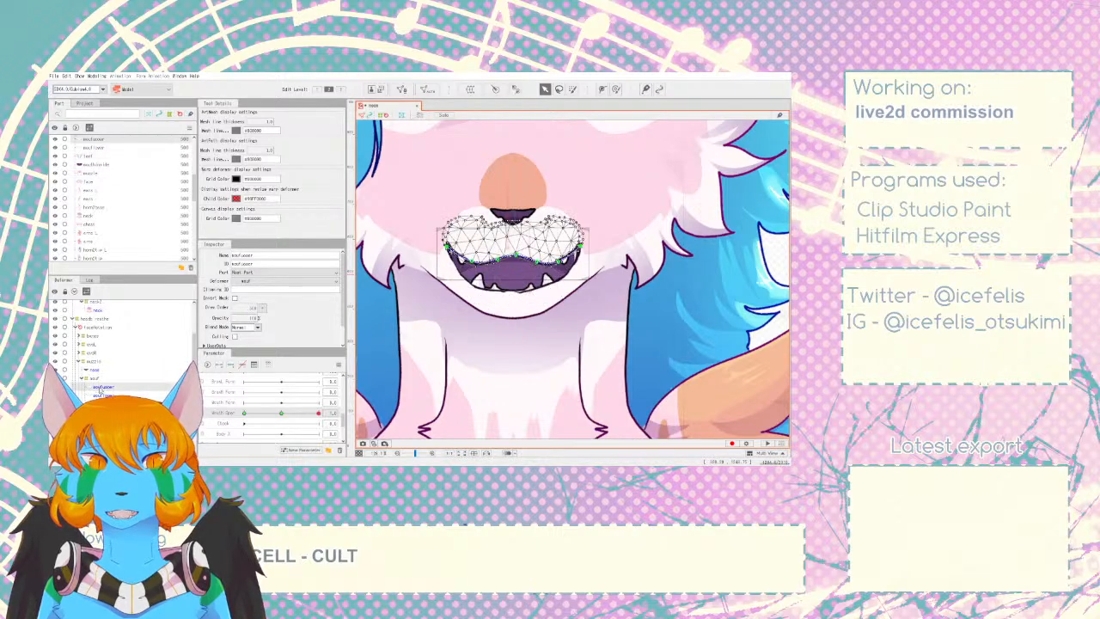
{"action": "left_click", "coordinate": [101, 394]}
{"action": "left_click_drag", "start_coordinate": [243, 412], "coordinate": [348, 415]}
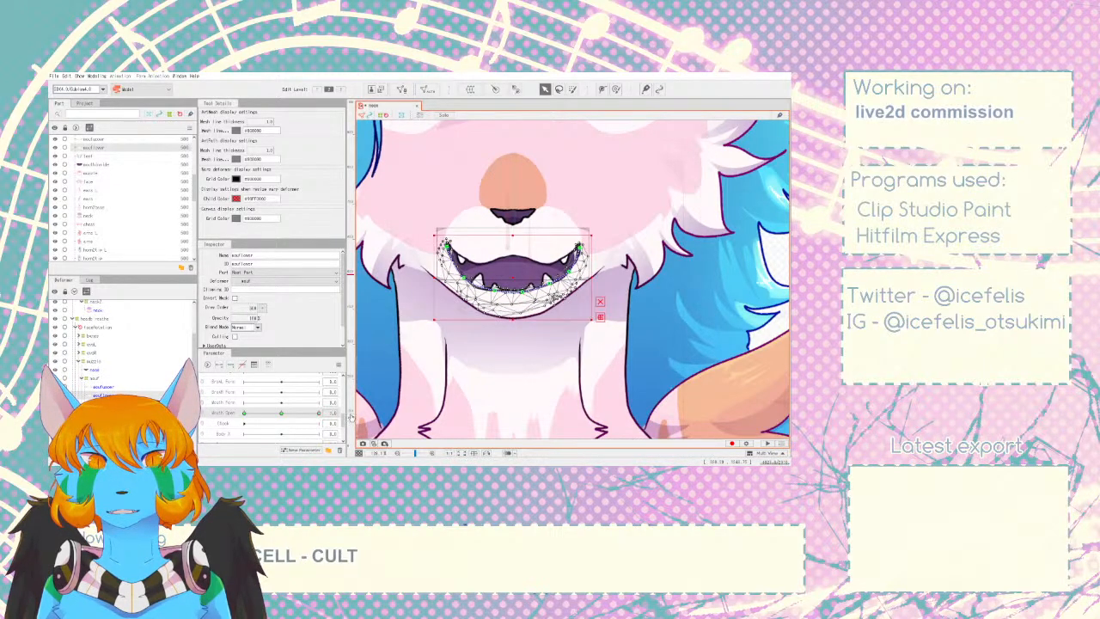
{"action": "left_click", "coordinate": [103, 386]}
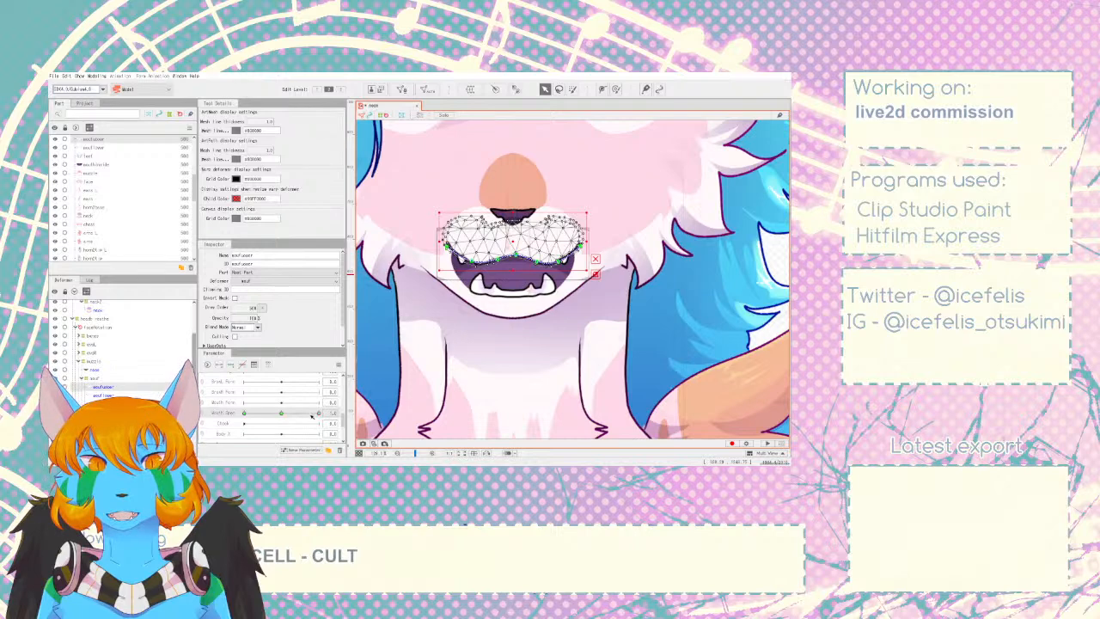
{"action": "key", "text": "ctrl+z"}
- At the middle Mouth Open keyform, move the inner points of the lower lip's deform path slightly downward to smooth the lip curve
{"action": "left_click_drag", "start_coordinate": [280, 413], "coordinate": [282, 416]}
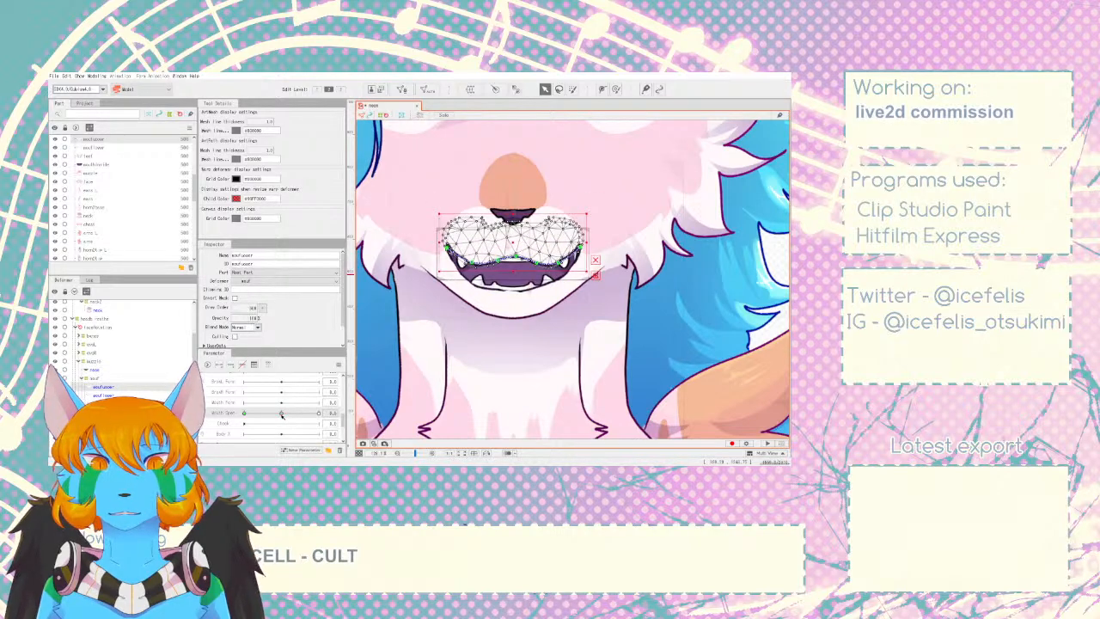
{"action": "left_click", "coordinate": [503, 307]}
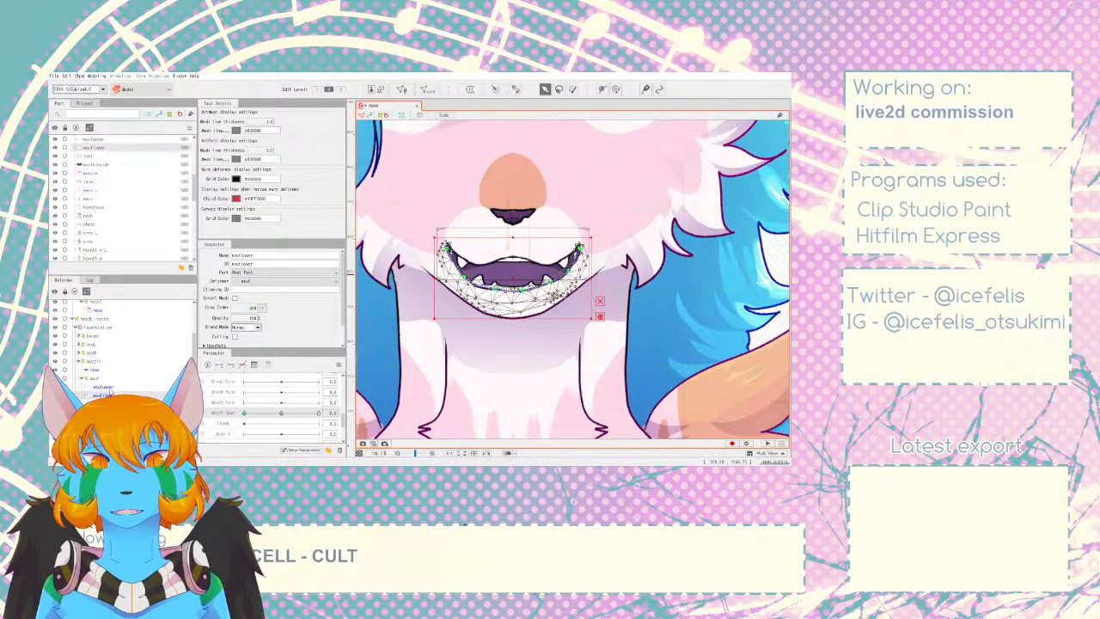
{"action": "scroll", "coordinate": [502, 307], "scroll_direction": "up", "scroll_amount": 3}
{"action": "scroll", "coordinate": [496, 299], "scroll_direction": "up", "scroll_amount": 2}
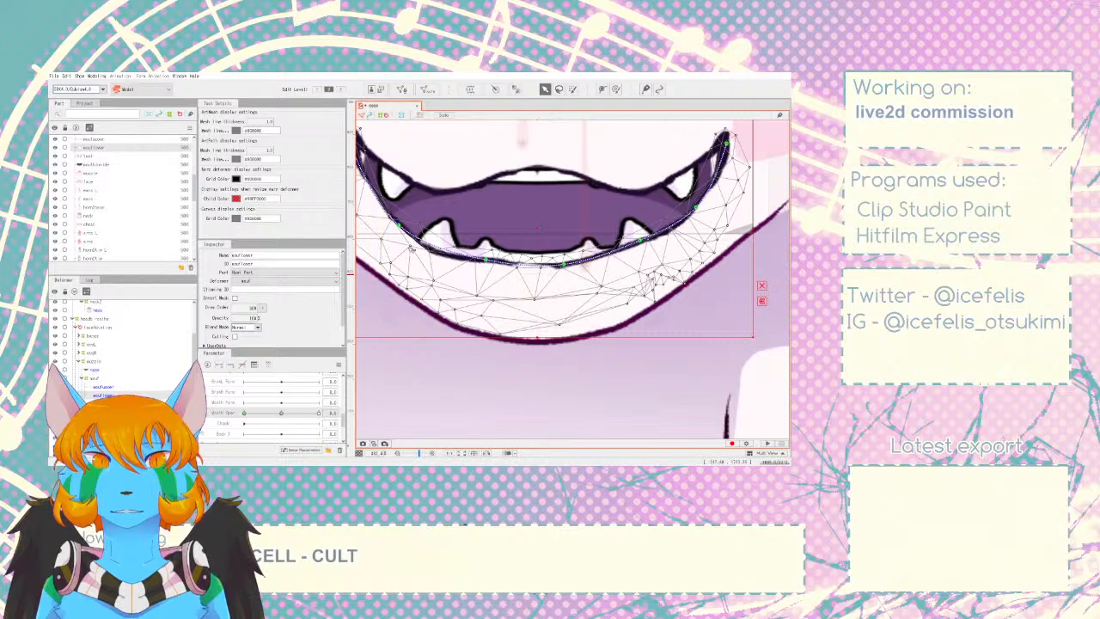
{"action": "left_click", "coordinate": [397, 231]}
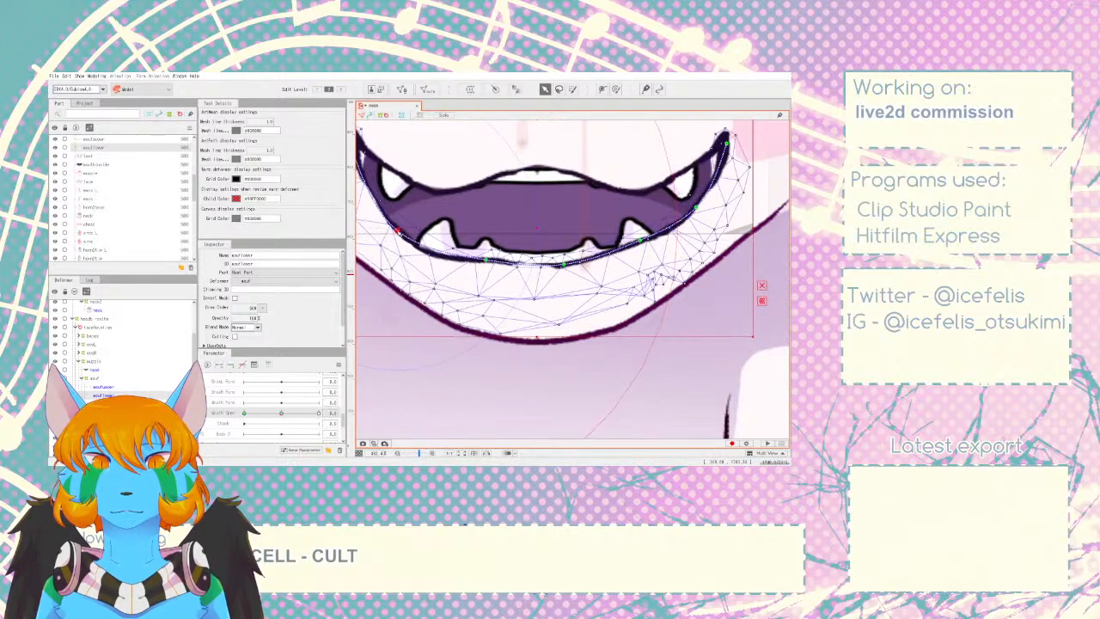
{"action": "left_click_drag", "start_coordinate": [485, 260], "coordinate": [485, 263]}
{"action": "left_click_drag", "start_coordinate": [564, 264], "coordinate": [566, 267]}
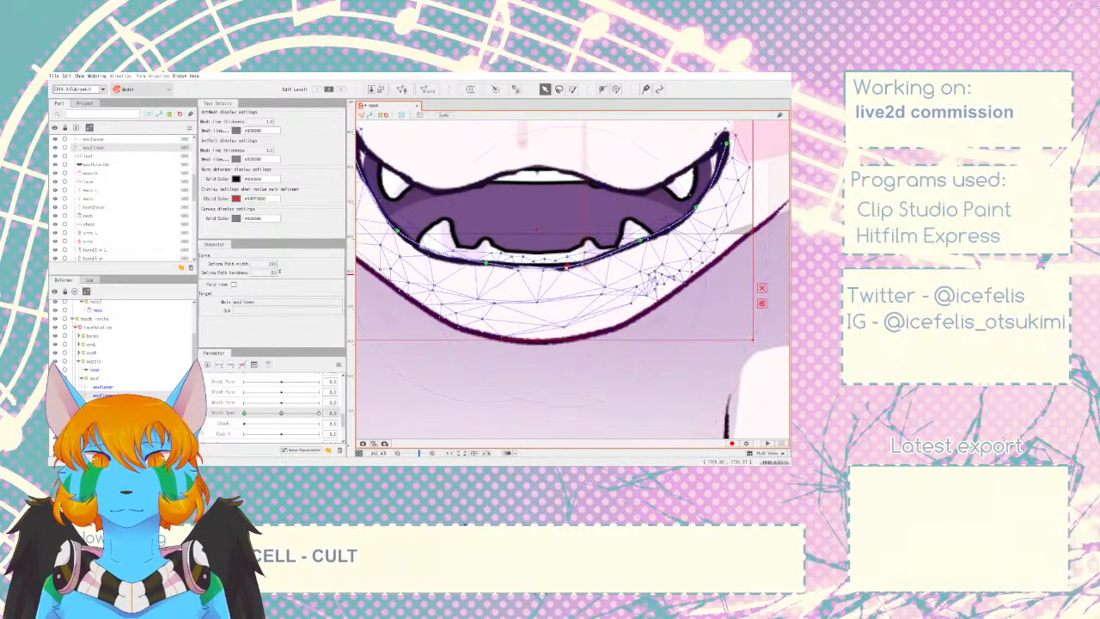
{"action": "left_click_drag", "start_coordinate": [640, 241], "coordinate": [645, 244]}
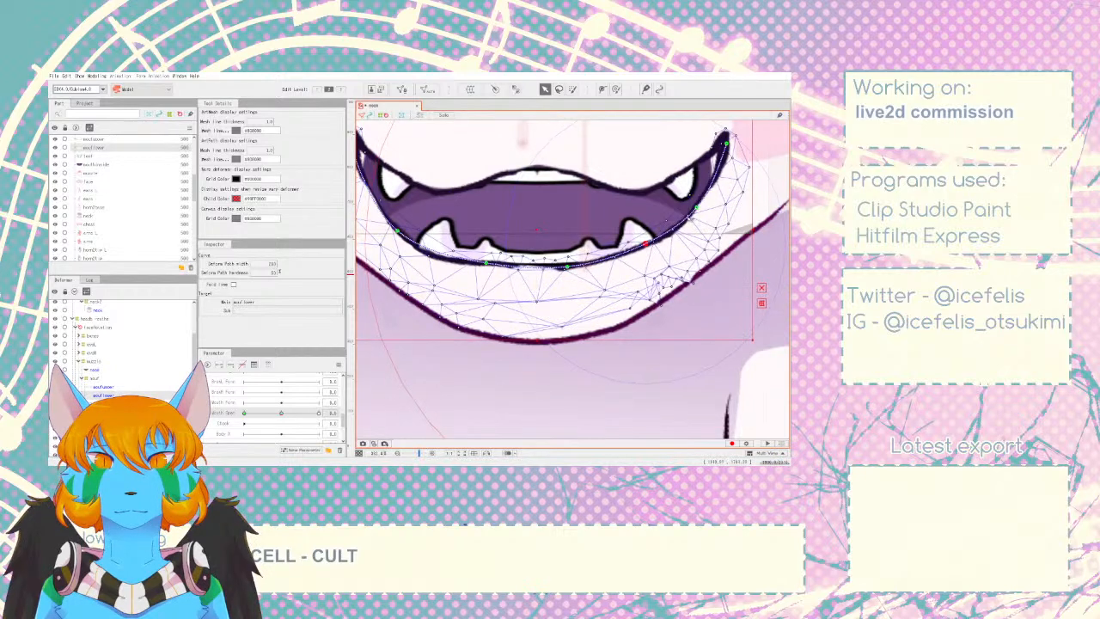
{"action": "scroll", "coordinate": [675, 205], "scroll_direction": "down", "scroll_amount": 3}
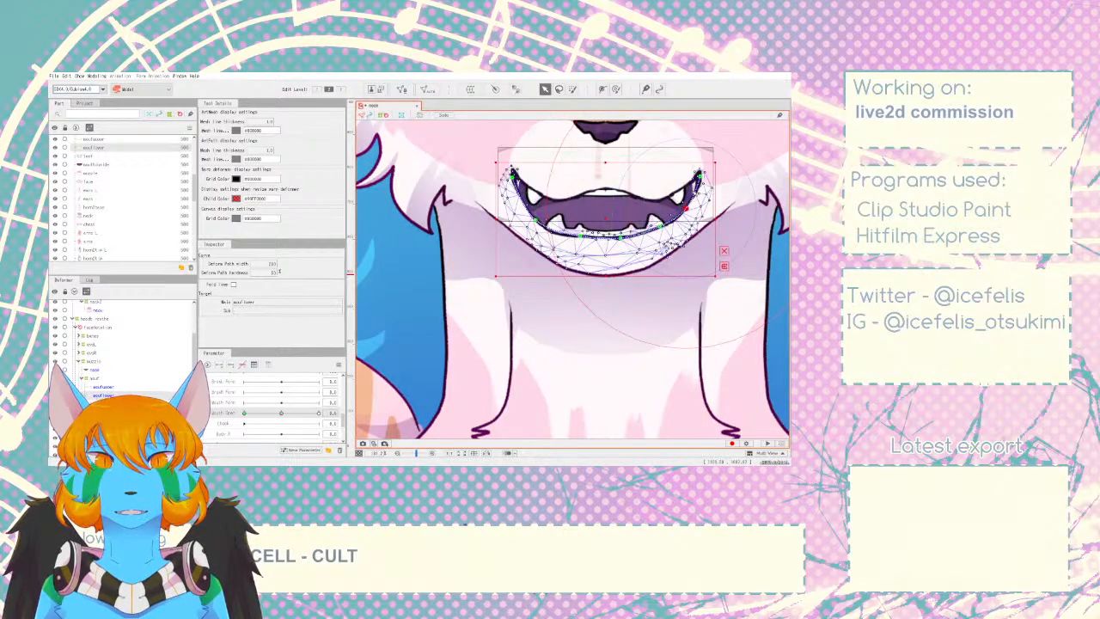
{"action": "left_click", "coordinate": [455, 189]}
{"action": "scroll", "coordinate": [465, 202], "scroll_direction": "down", "scroll_amount": 5}
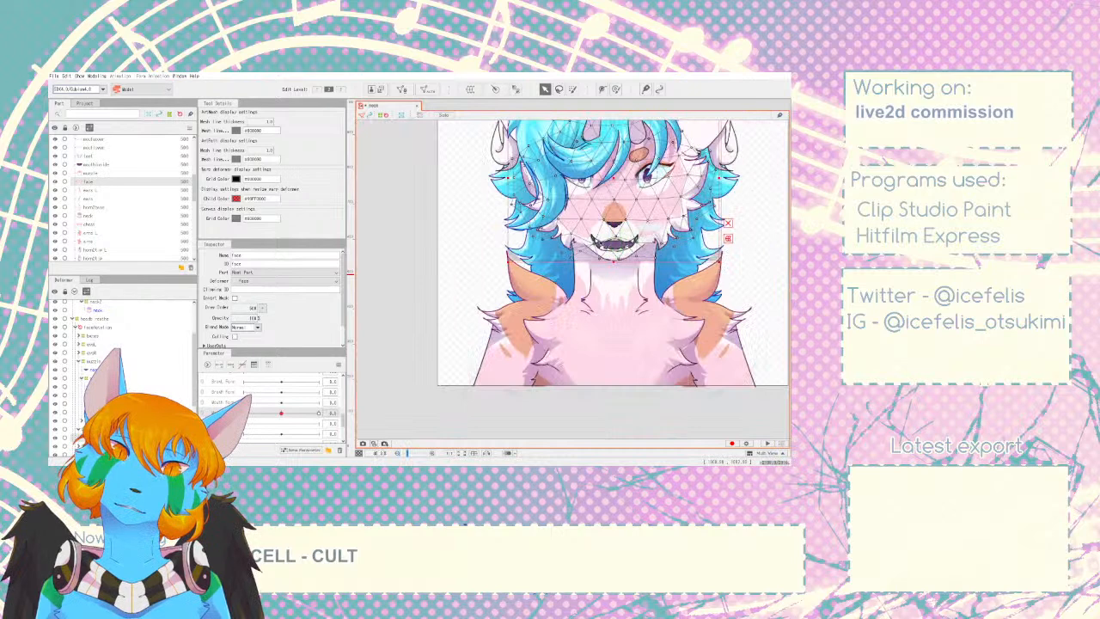
- Fine-tune the lower lip's deform path points beside the two lower fangs, and check the mouth on the face
{"action": "left_click", "coordinate": [486, 217]}
{"action": "scroll", "coordinate": [613, 232], "scroll_direction": "up", "scroll_amount": 5}
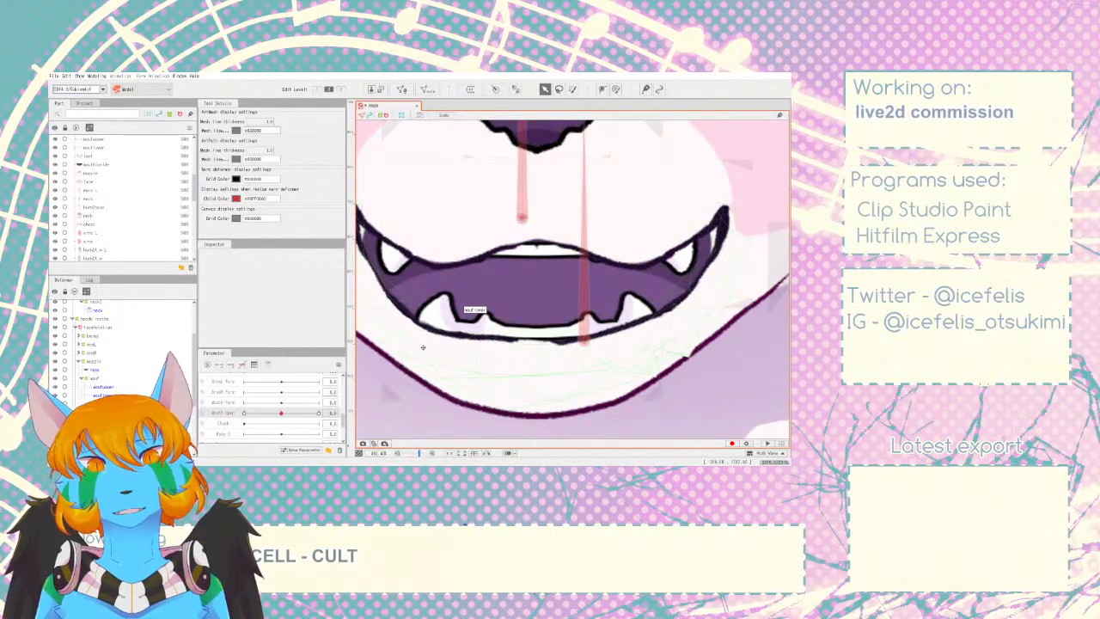
{"action": "left_click", "coordinate": [423, 347]}
{"action": "left_click", "coordinate": [646, 318]}
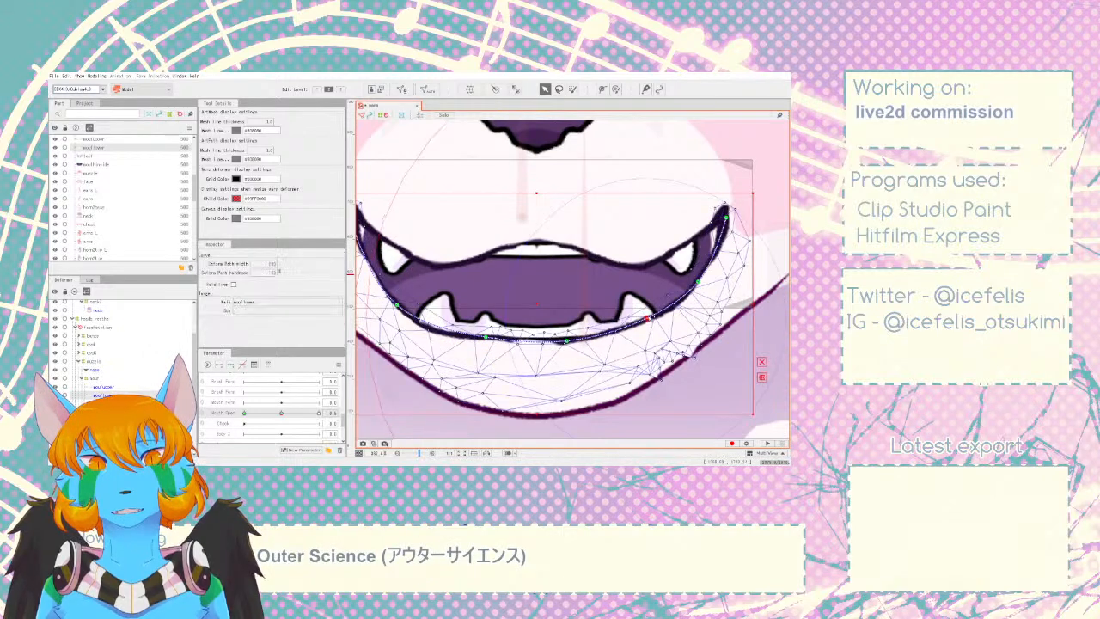
{"action": "left_click", "coordinate": [691, 345]}
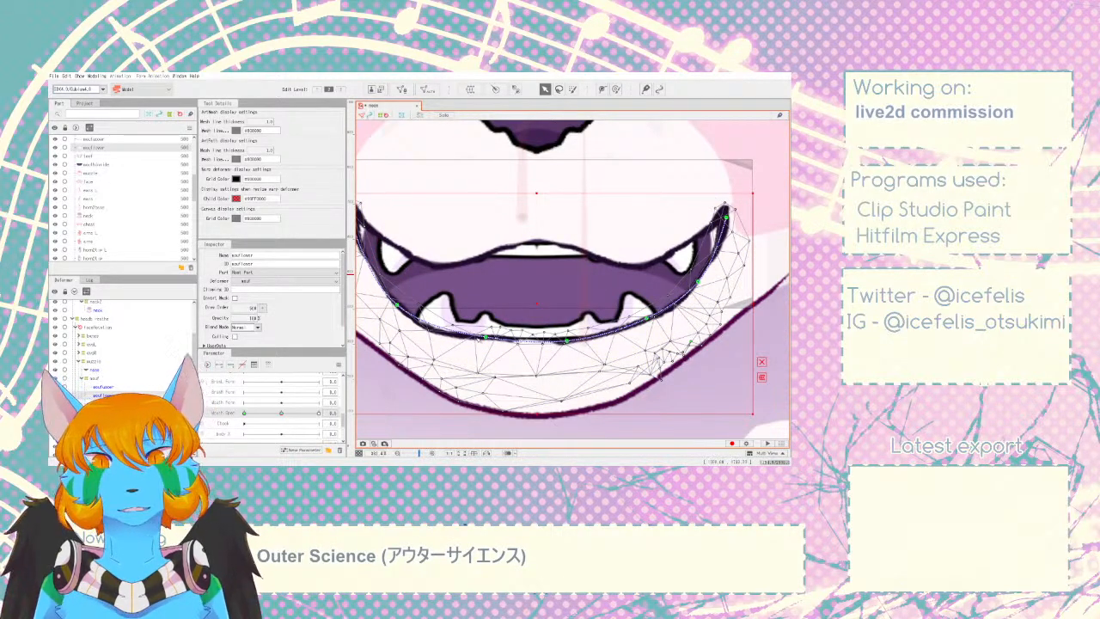
{"action": "left_click", "coordinate": [398, 305]}
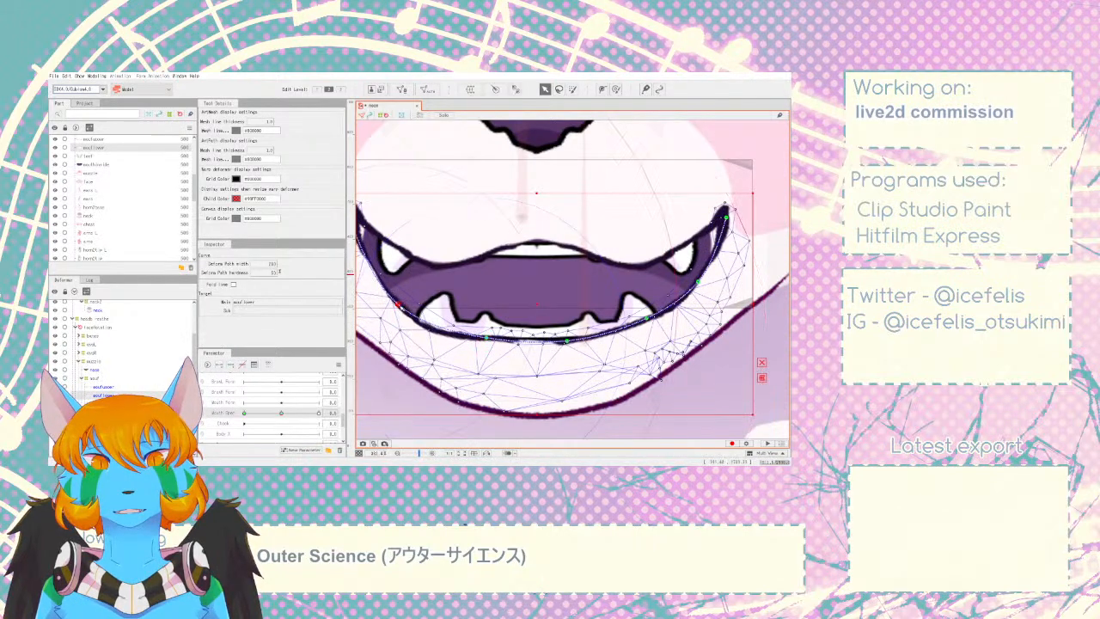
{"action": "scroll", "coordinate": [403, 307], "scroll_direction": "down", "scroll_amount": 5}
{"action": "left_click", "coordinate": [717, 361]}
{"action": "scroll", "coordinate": [408, 338], "scroll_direction": "down", "scroll_amount": 2}
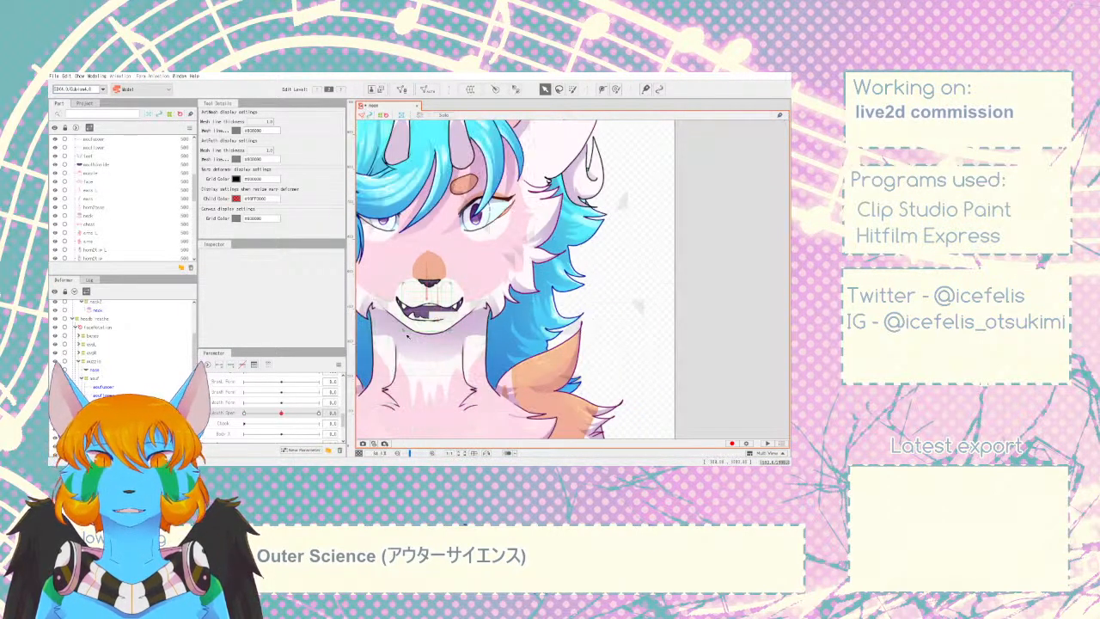
- Adjust the two central points of the lower lip's deform path to even out the lip line below the lower teeth
{"action": "scroll", "coordinate": [412, 331], "scroll_direction": "up", "scroll_amount": 6}
{"action": "left_click", "coordinate": [460, 288]}
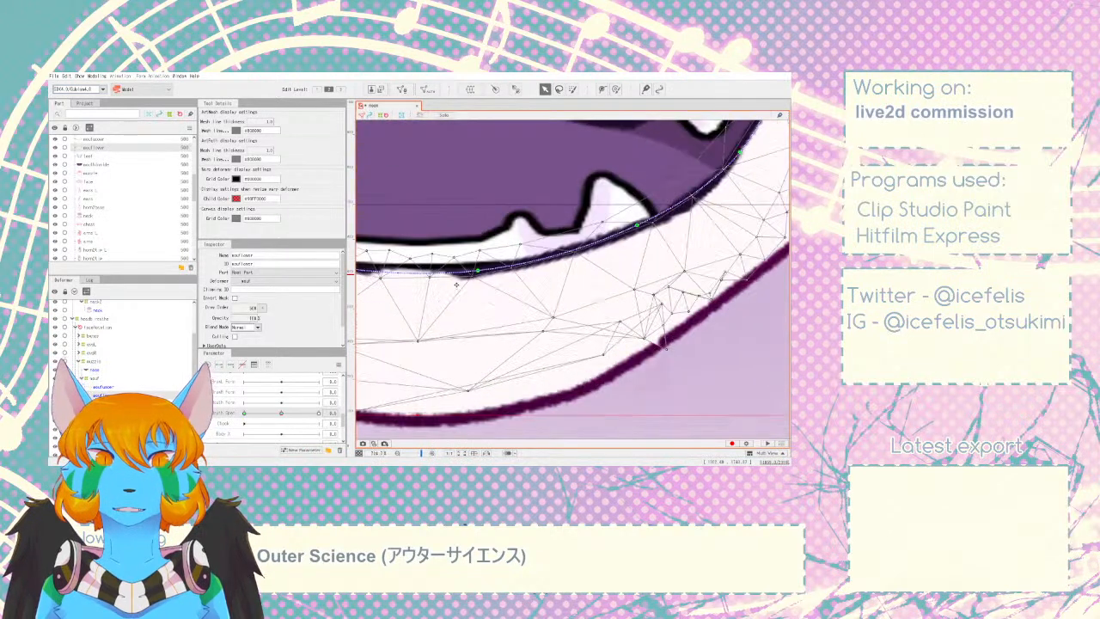
{"action": "left_click", "coordinate": [473, 275]}
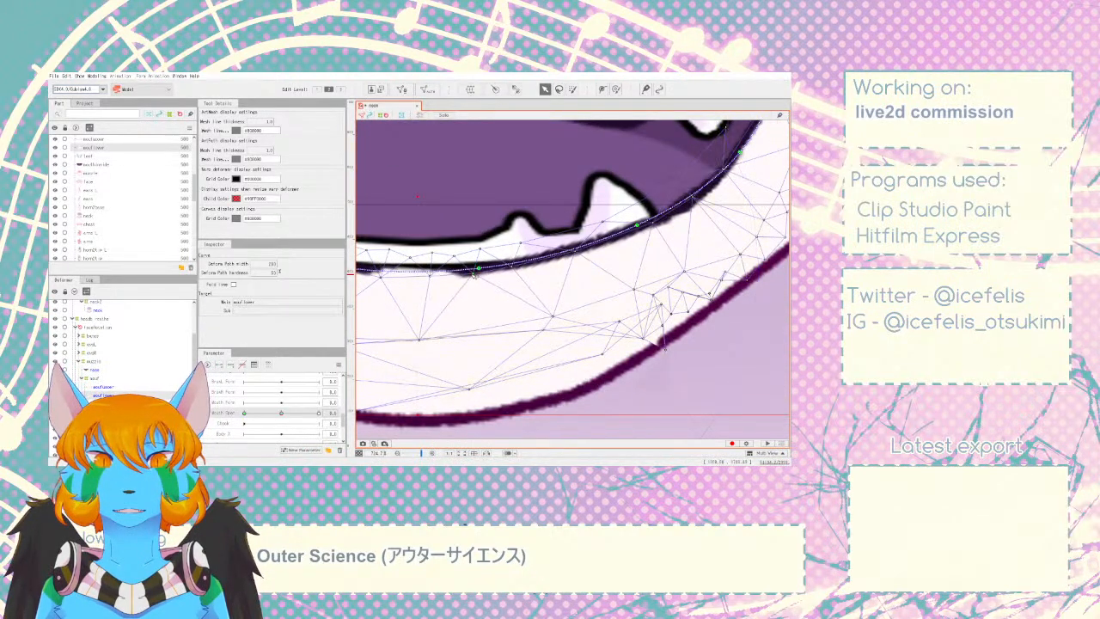
{"action": "left_click", "coordinate": [383, 275]}
{"action": "left_click_drag", "start_coordinate": [382, 275], "coordinate": [382, 281]}
- Examine the lower lip line up close and on the whole character for remaining unevenness
{"action": "scroll", "coordinate": [383, 280], "scroll_direction": "down", "scroll_amount": 8}
{"action": "scroll", "coordinate": [372, 282], "scroll_direction": "up", "scroll_amount": 5}
{"action": "scroll", "coordinate": [372, 282], "scroll_direction": "up", "scroll_amount": 5}
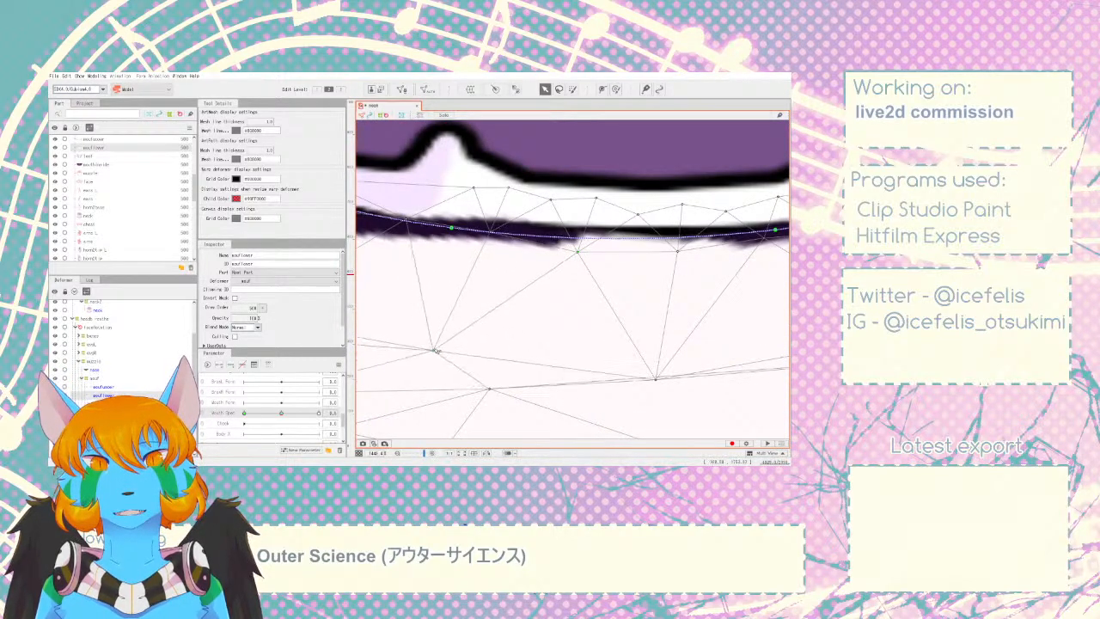
{"action": "scroll", "coordinate": [388, 360], "scroll_direction": "down", "scroll_amount": 5}
{"action": "left_click", "coordinate": [659, 382]}
{"action": "scroll", "coordinate": [548, 342], "scroll_direction": "down", "scroll_amount": 5}
{"action": "scroll", "coordinate": [496, 341], "scroll_direction": "up", "scroll_amount": 4}
{"action": "scroll", "coordinate": [749, 354], "scroll_direction": "down", "scroll_amount": 4}
{"action": "scroll", "coordinate": [613, 348], "scroll_direction": "down", "scroll_amount": 3}
{"action": "left_click", "coordinate": [514, 345]}
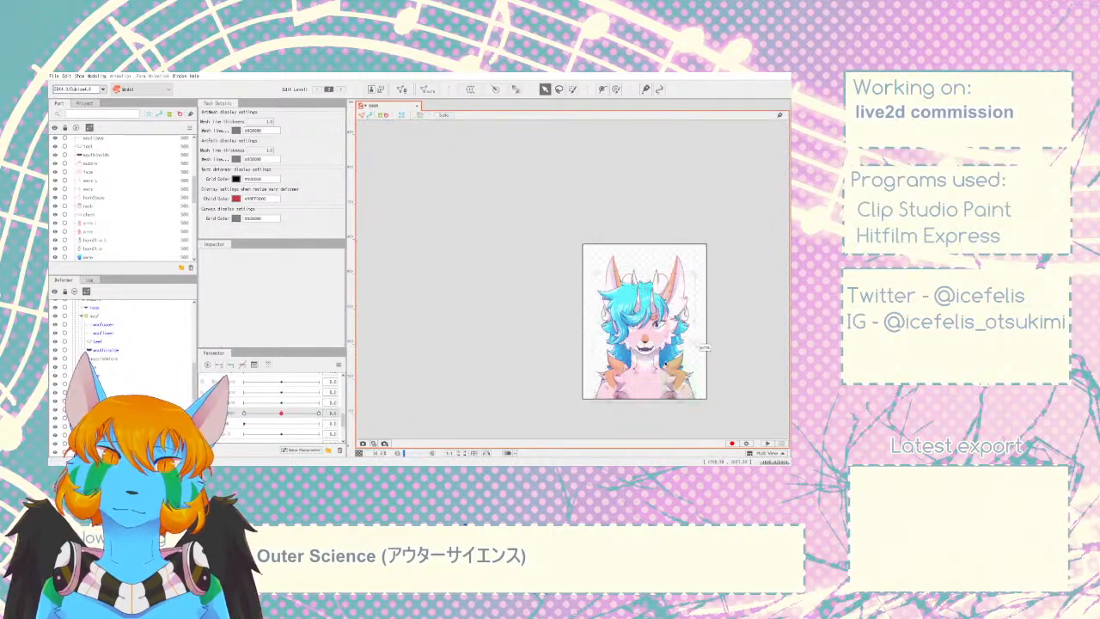
- Select the mouth interior mesh and inspect how it fits the half-open lips
{"action": "scroll", "coordinate": [660, 356], "scroll_direction": "up", "scroll_amount": 6}
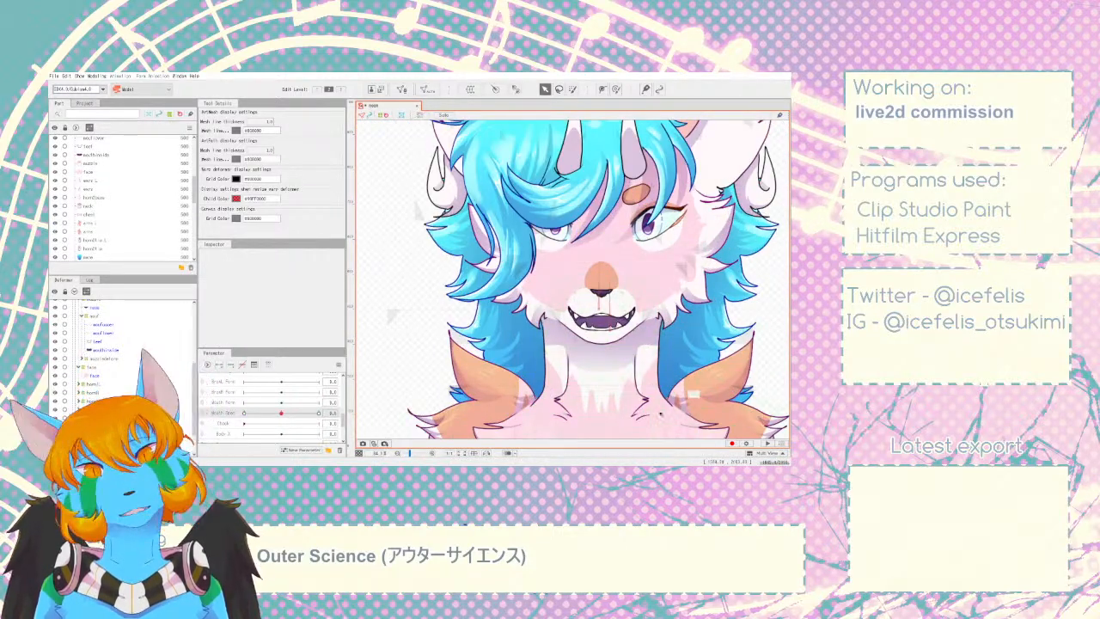
{"action": "left_click", "coordinate": [123, 356]}
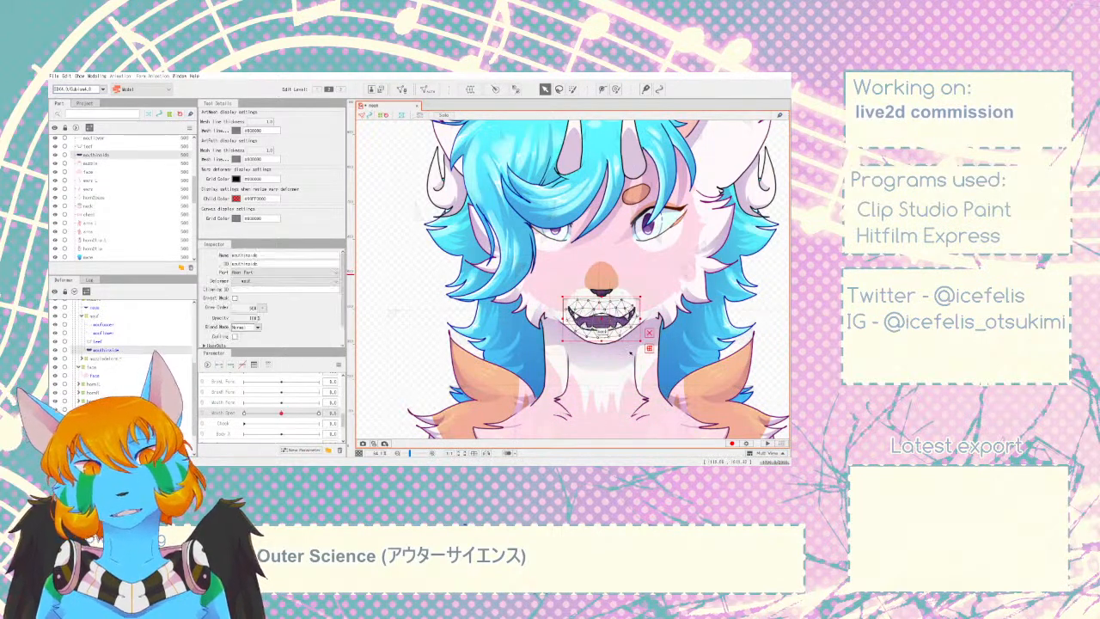
{"action": "scroll", "coordinate": [633, 249], "scroll_direction": "up", "scroll_amount": 5}
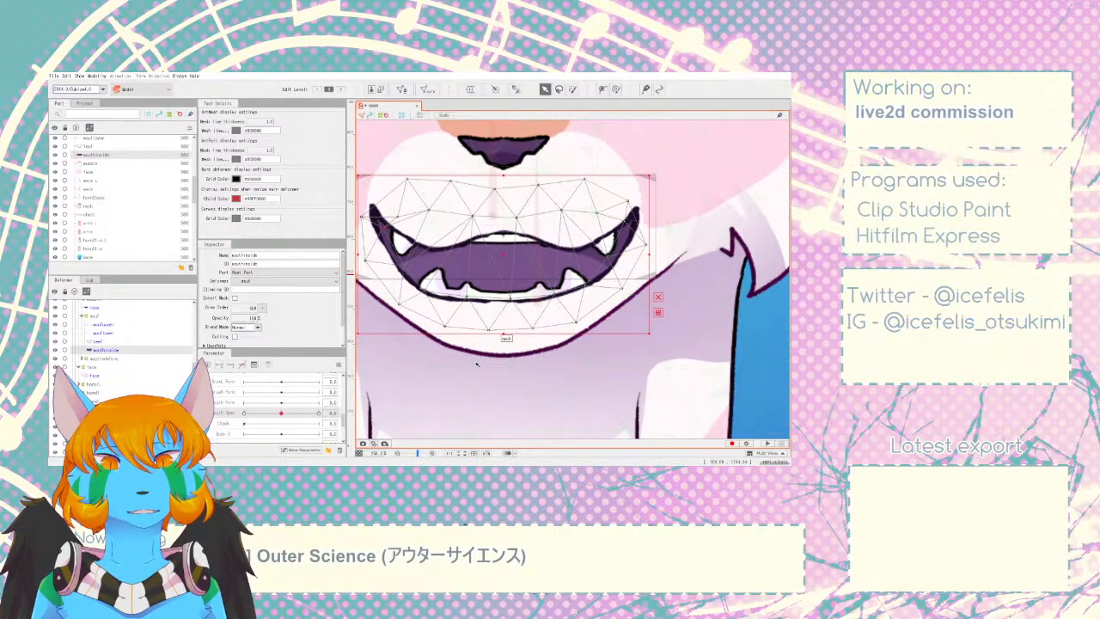
{"action": "scroll", "coordinate": [477, 365], "scroll_direction": "down", "scroll_amount": 5}
{"action": "left_click", "coordinate": [688, 312]}
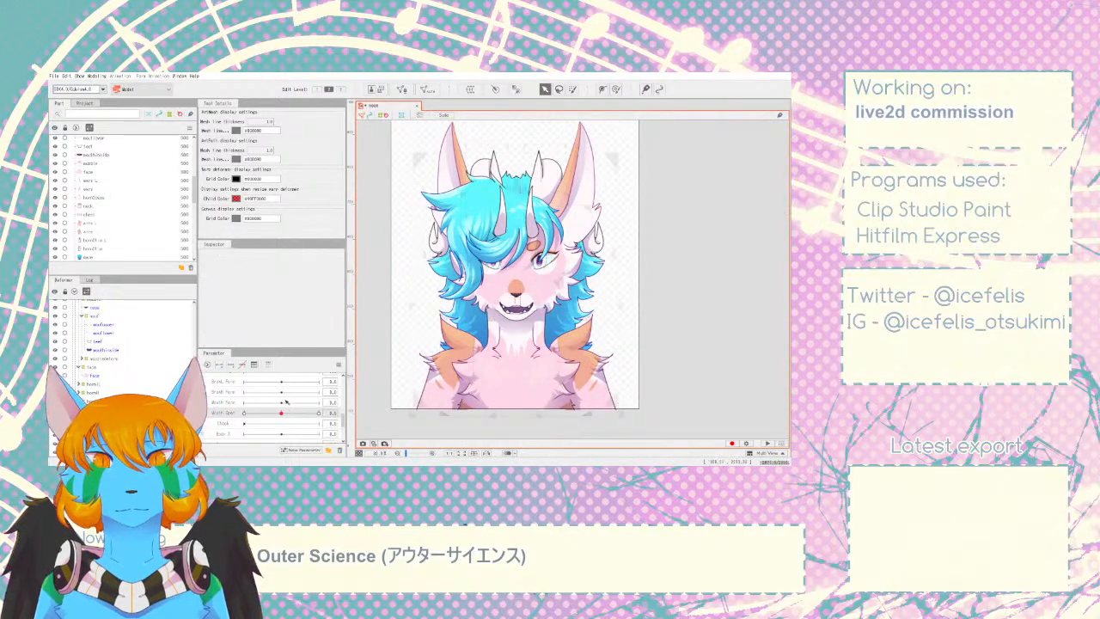
- Set Mouth Open to 1.0 and examine the upper and lower mouth meshes in the fully open pose
{"action": "mouse_move", "coordinate": [288, 414]}
{"action": "left_mouse_down"}
{"action": "mouse_move", "coordinate": [241, 416]}
{"action": "mouse_move", "coordinate": [289, 414]}
{"action": "mouse_move", "coordinate": [253, 421]}
{"action": "mouse_move", "coordinate": [284, 415]}
{"action": "mouse_move", "coordinate": [275, 416]}
{"action": "left_mouse_up"}
{"action": "left_click", "coordinate": [95, 323]}
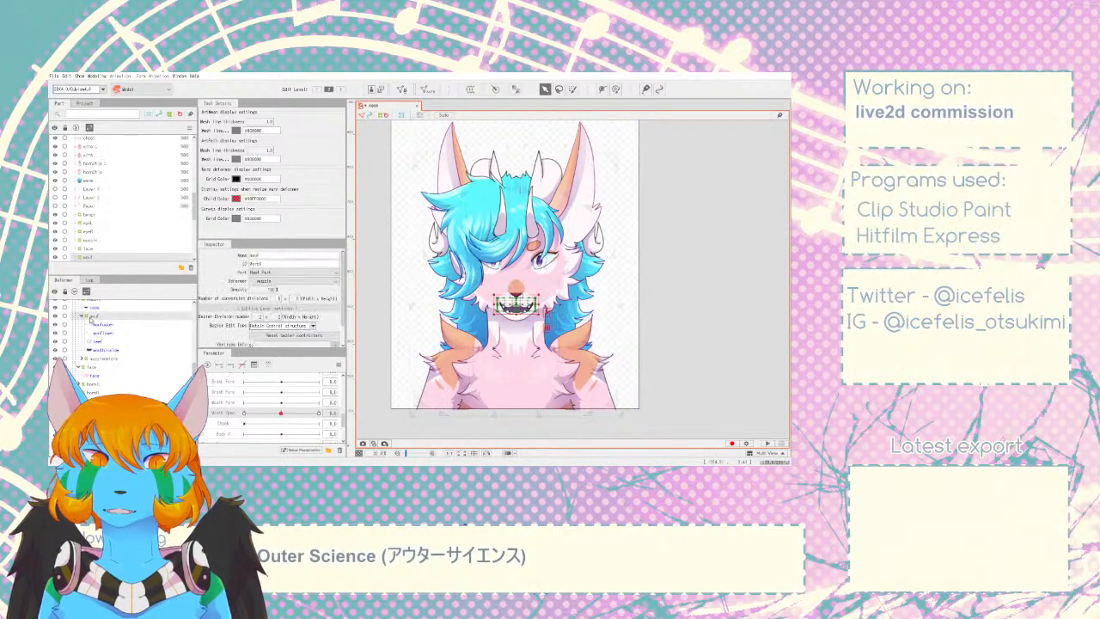
{"action": "left_click", "coordinate": [318, 414]}
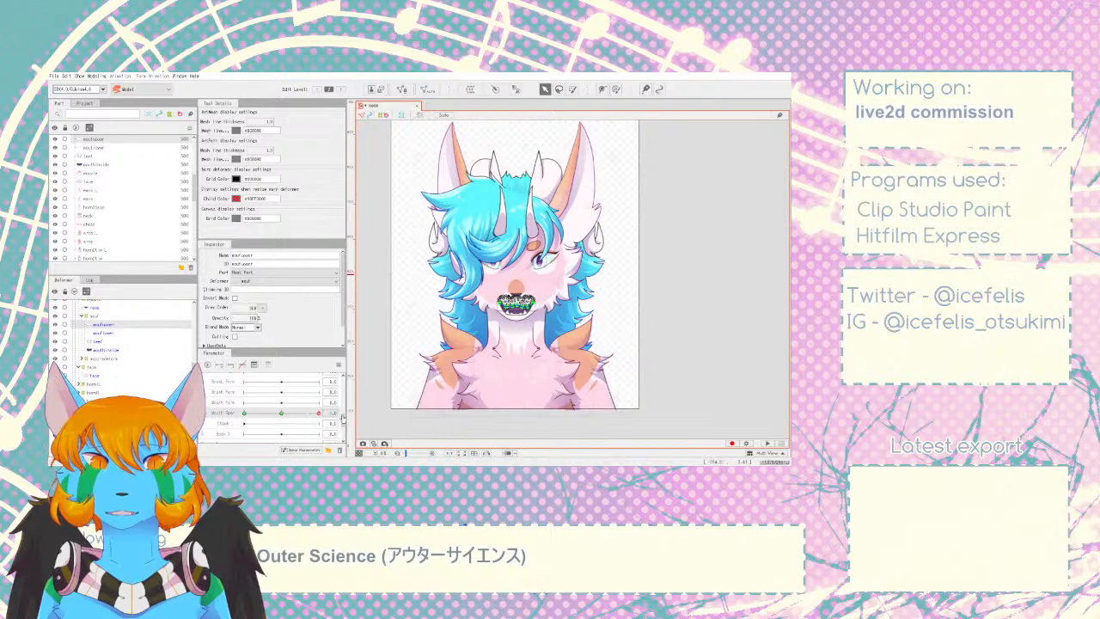
{"action": "scroll", "coordinate": [575, 334], "scroll_direction": "up", "scroll_amount": 5}
{"action": "scroll", "coordinate": [392, 278], "scroll_direction": "down", "scroll_amount": 3}
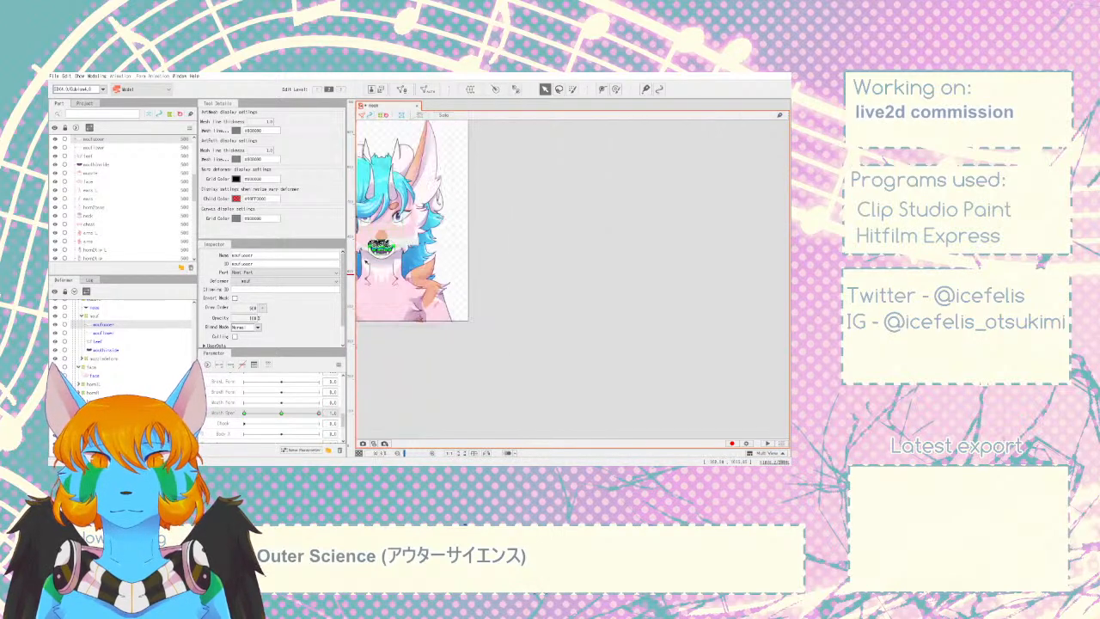
{"action": "scroll", "coordinate": [378, 258], "scroll_direction": "up", "scroll_amount": 3}
{"action": "scroll", "coordinate": [382, 240], "scroll_direction": "up", "scroll_amount": 5}
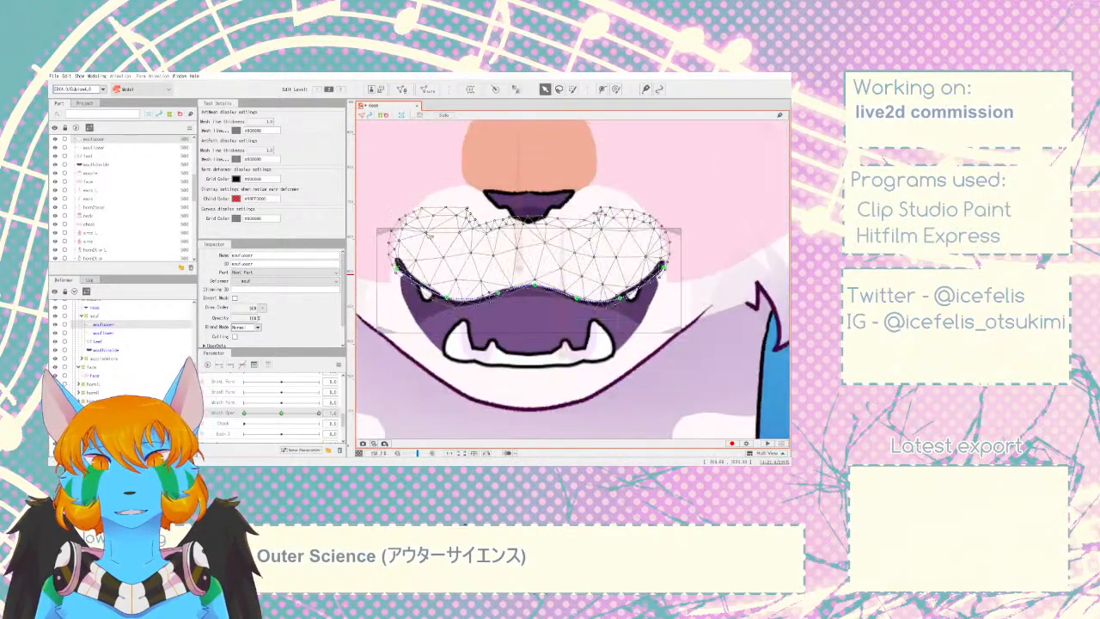
{"action": "left_click", "coordinate": [99, 333]}
{"action": "left_click_drag", "start_coordinate": [323, 415], "coordinate": [344, 416]}
{"action": "scroll", "coordinate": [621, 386], "scroll_direction": "down", "scroll_amount": 8}
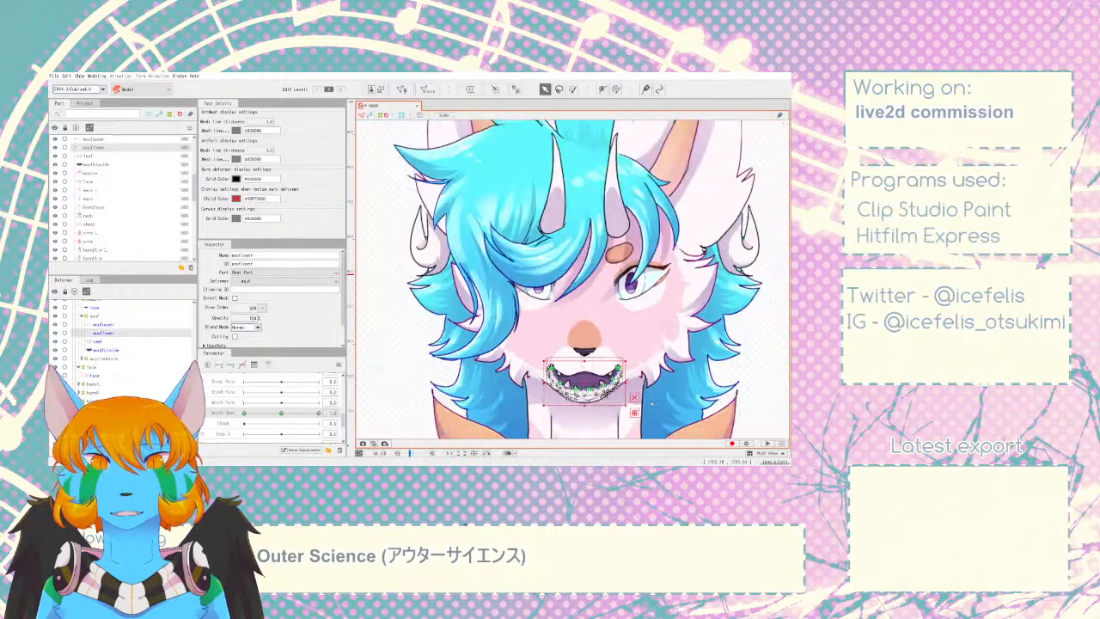
- Compress the teeth mesh slightly from its upper and lower edges at Mouth Open 1.0, then check the fit on the whole character
{"action": "left_click", "coordinate": [737, 403]}
{"action": "scroll", "coordinate": [698, 403], "scroll_direction": "down", "scroll_amount": 2}
{"action": "scroll", "coordinate": [673, 403], "scroll_direction": "up", "scroll_amount": 10}
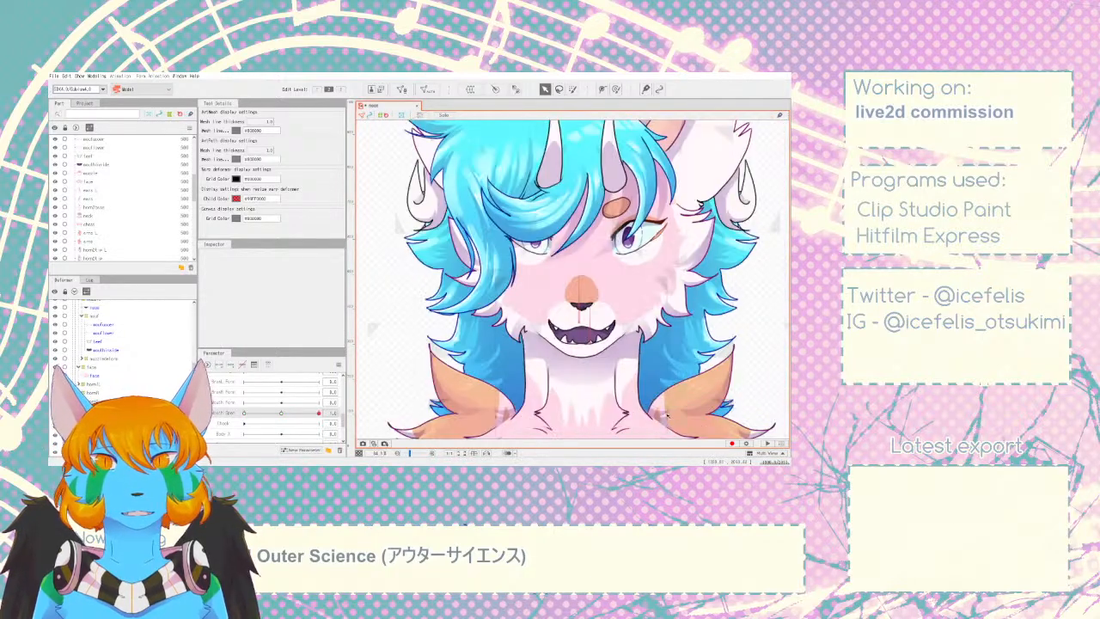
{"action": "left_click_drag", "start_coordinate": [291, 415], "coordinate": [319, 414]}
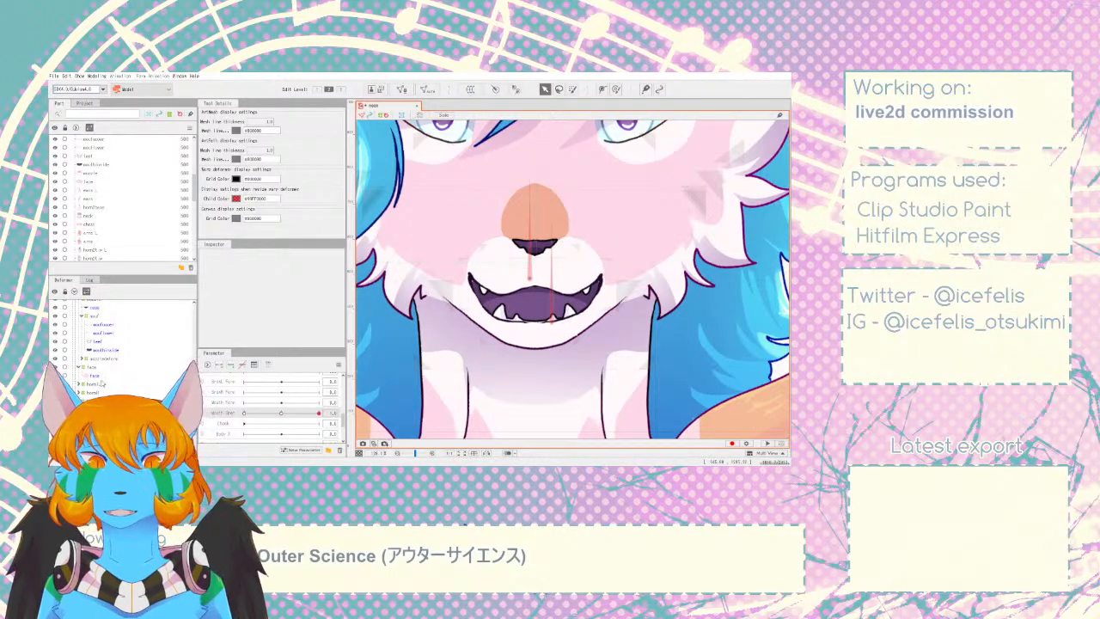
{"action": "left_click", "coordinate": [103, 333]}
{"action": "left_click", "coordinate": [97, 342]}
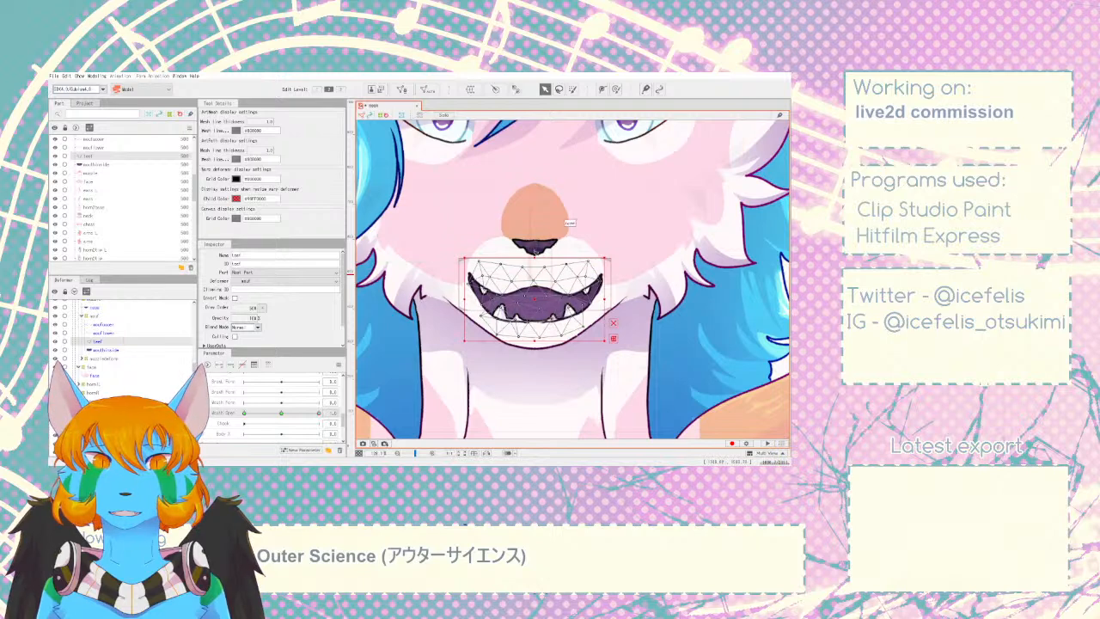
{"action": "left_click_drag", "start_coordinate": [535, 258], "coordinate": [534, 265]}
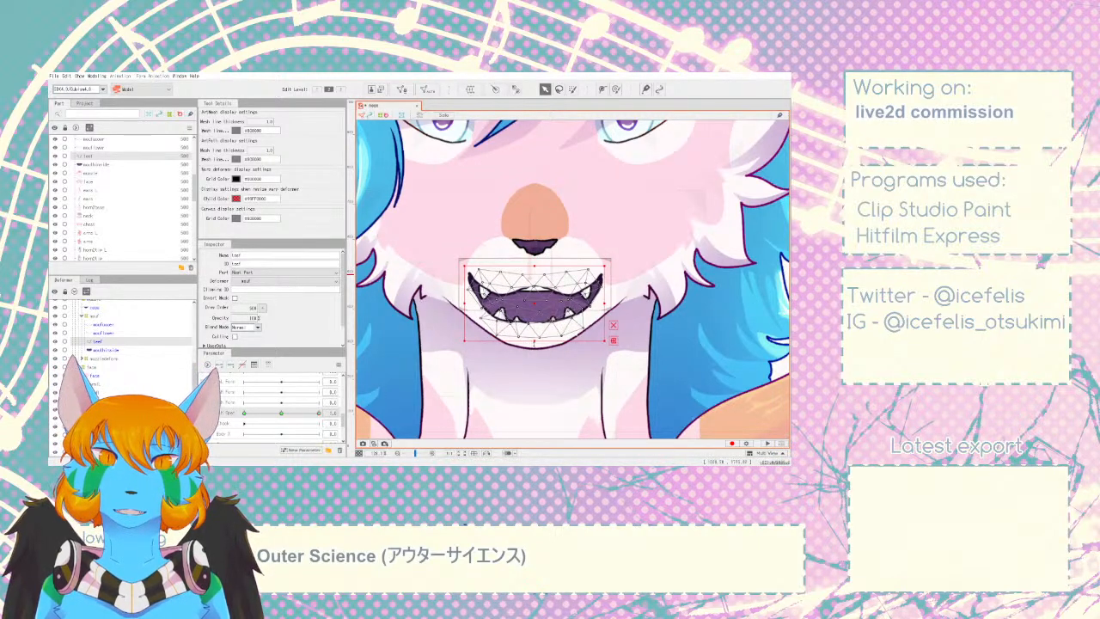
{"action": "left_click_drag", "start_coordinate": [534, 342], "coordinate": [534, 338]}
{"action": "mouse_move", "coordinate": [303, 413]}
{"action": "left_mouse_down"}
{"action": "mouse_move", "coordinate": [284, 414]}
{"action": "mouse_move", "coordinate": [319, 413]}
{"action": "left_mouse_up"}
{"action": "scroll", "coordinate": [621, 386], "scroll_direction": "down", "scroll_amount": 10}
{"action": "left_click", "coordinate": [722, 395]}
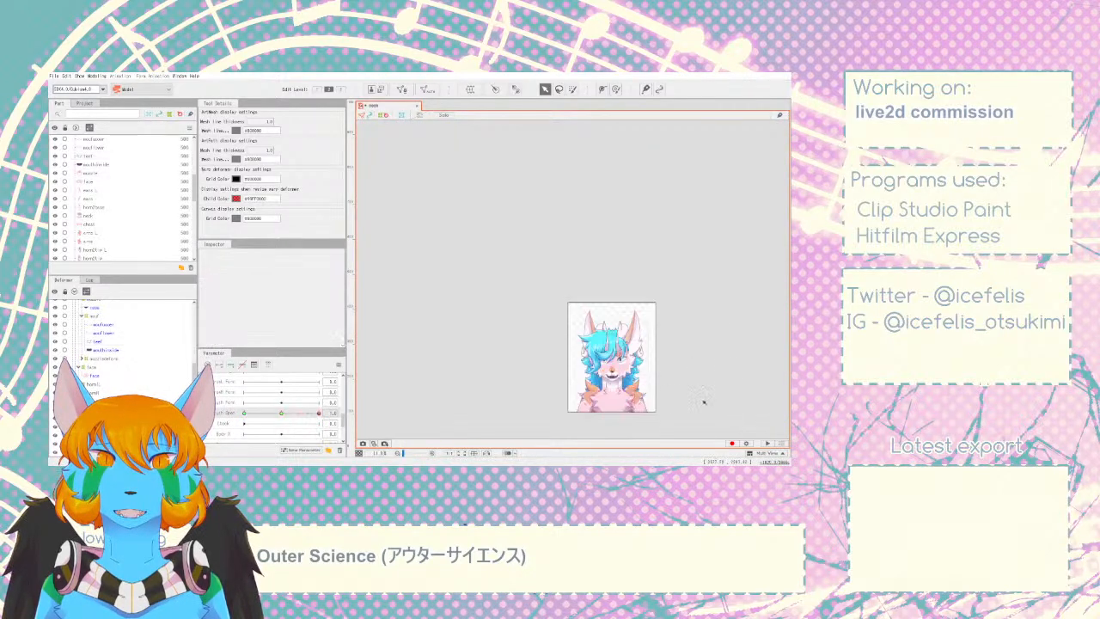
- Watch the random pose preview on the whole character to examine how the mouth moves, and stop it
{"action": "scroll", "coordinate": [661, 327], "scroll_direction": "up", "scroll_amount": 5}
{"action": "scroll", "coordinate": [599, 255], "scroll_direction": "down", "scroll_amount": 1}
{"action": "scroll", "coordinate": [605, 219], "scroll_direction": "up", "scroll_amount": 2}
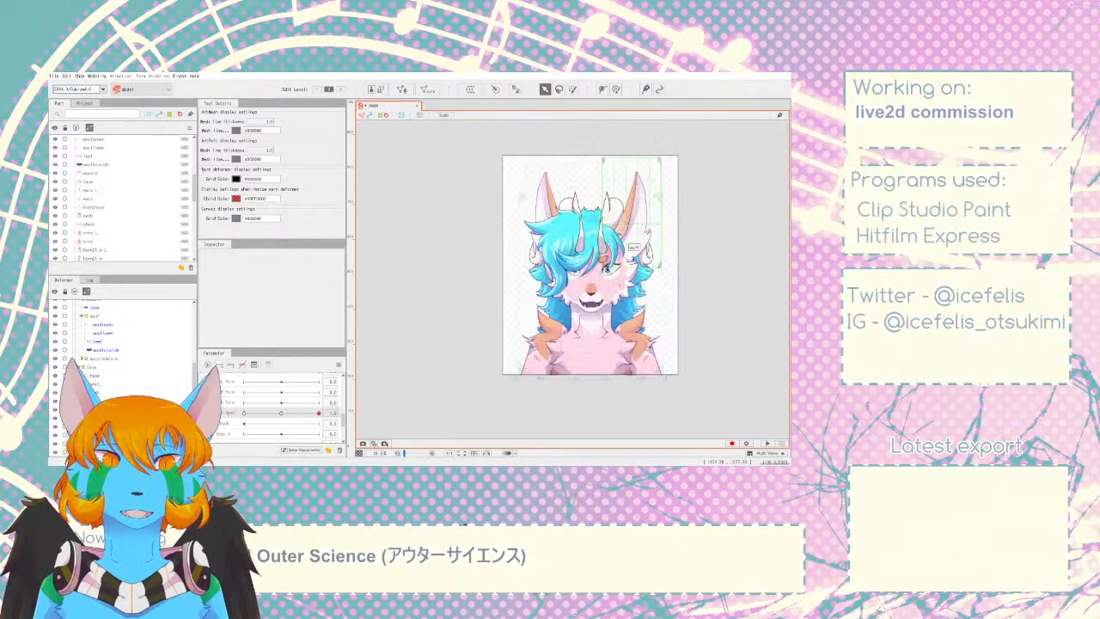
{"action": "scroll", "coordinate": [656, 280], "scroll_direction": "up", "scroll_amount": 2}
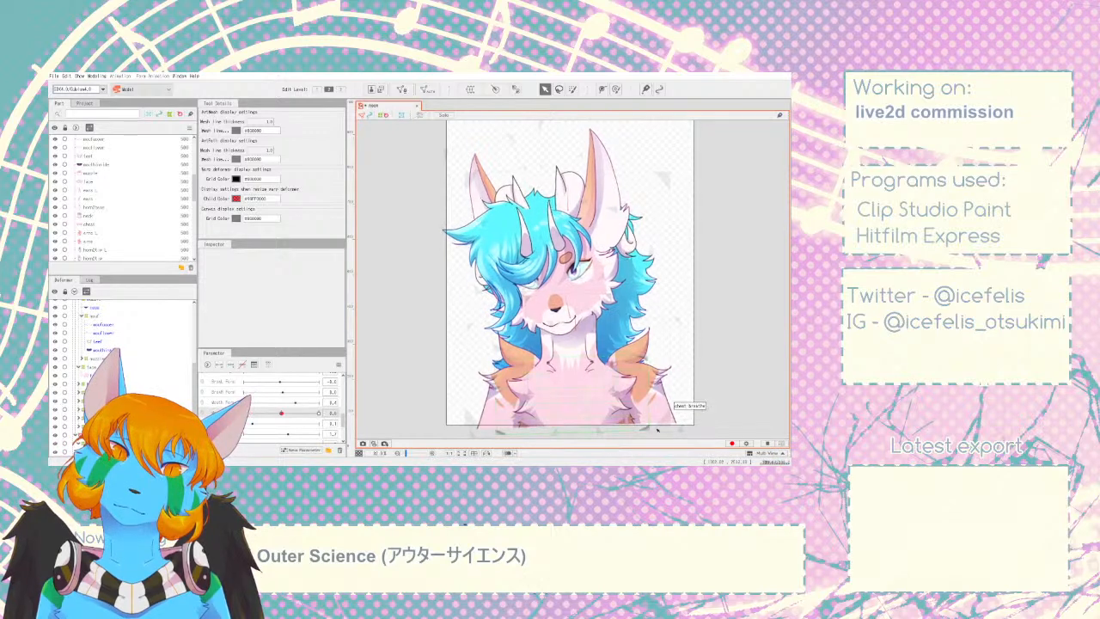
{"action": "left_click", "coordinate": [768, 444]}
{"action": "scroll", "coordinate": [96, 372], "scroll_direction": "up", "scroll_amount": 2}
{"action": "scroll", "coordinate": [96, 372], "scroll_direction": "up", "scroll_amount": 2}
- Inspect the nose mesh at different Mouth Open values and replay the random pose preview to check it in motion
{"action": "left_click", "coordinate": [96, 369]}
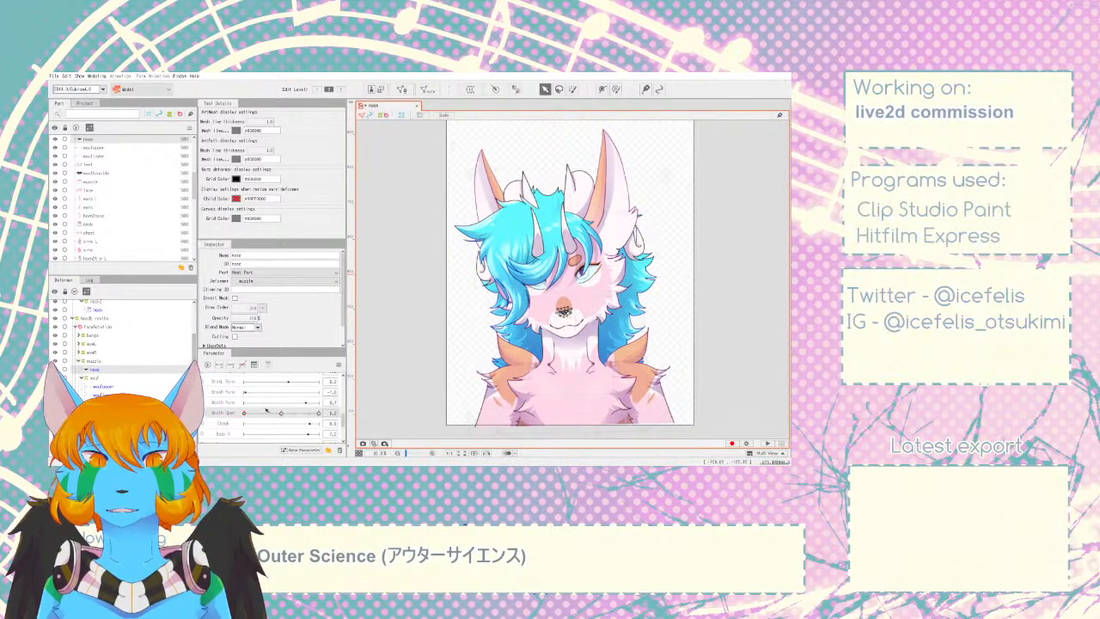
{"action": "left_click", "coordinate": [282, 414]}
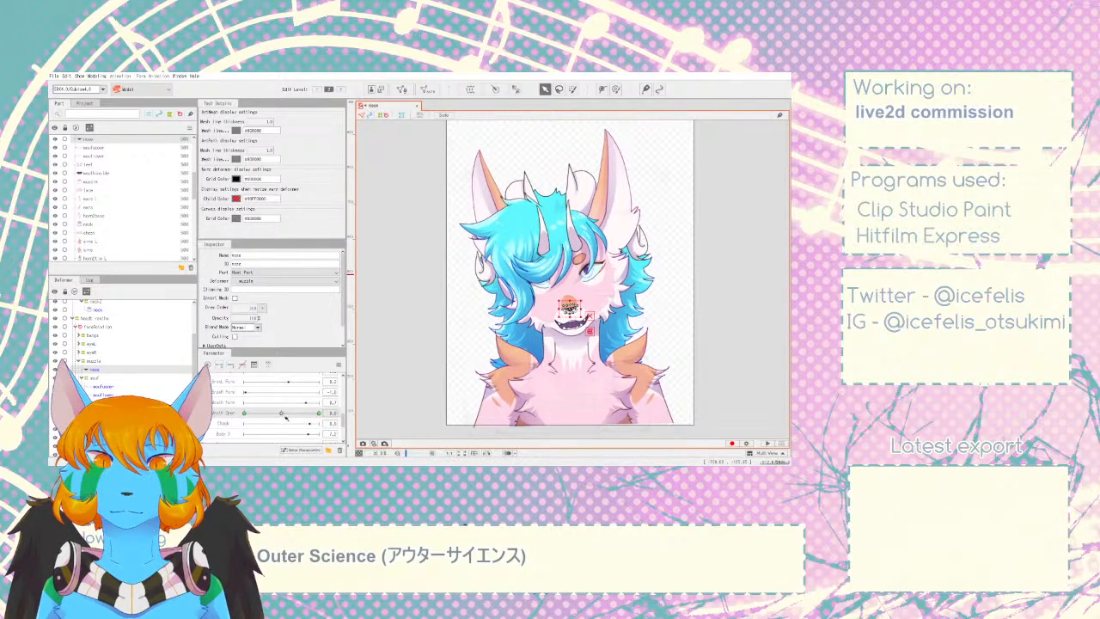
{"action": "left_click", "coordinate": [426, 369]}
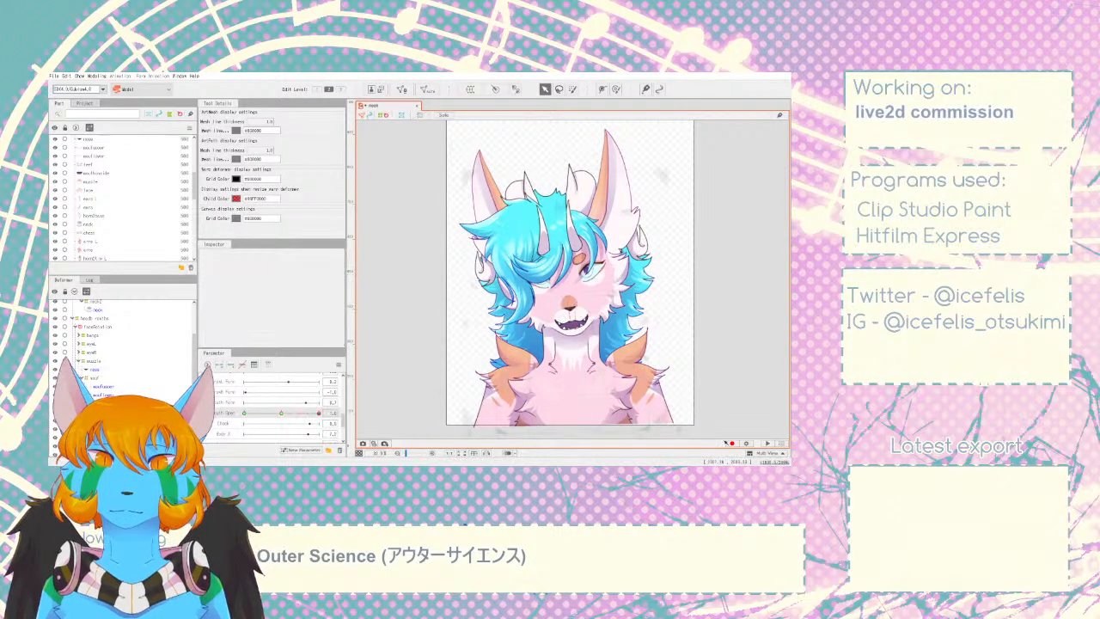
{"action": "left_click", "coordinate": [767, 443]}
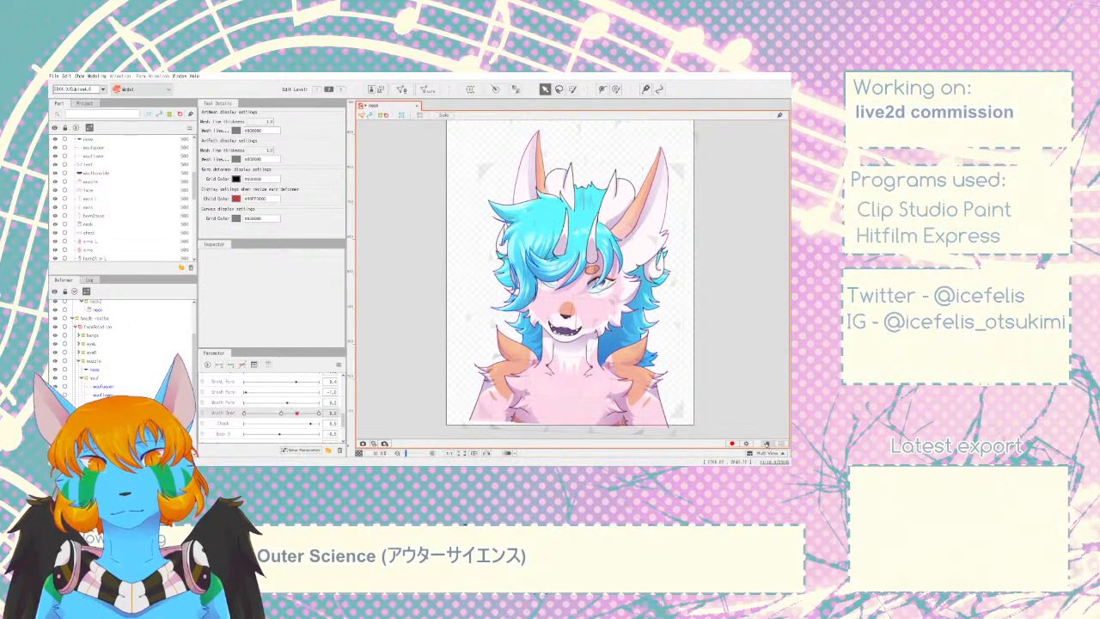
{"action": "left_click", "coordinate": [100, 373]}
{"action": "left_click_drag", "start_coordinate": [279, 415], "coordinate": [307, 415]}
{"action": "left_click", "coordinate": [447, 361]}
{"action": "left_click", "coordinate": [766, 443]}
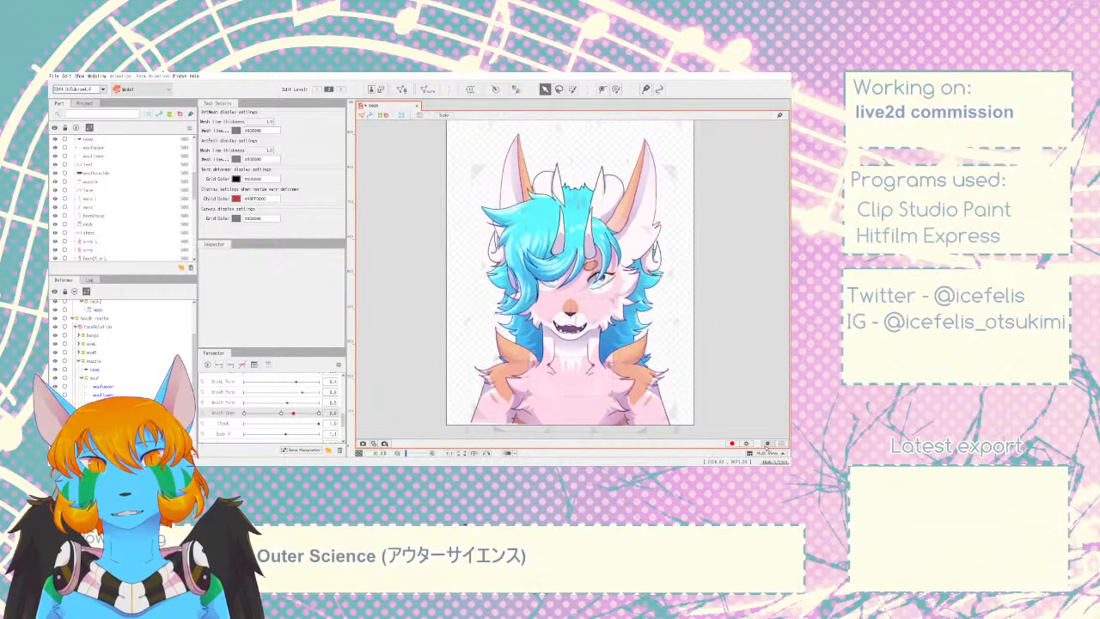
{"action": "left_click", "coordinate": [766, 443]}
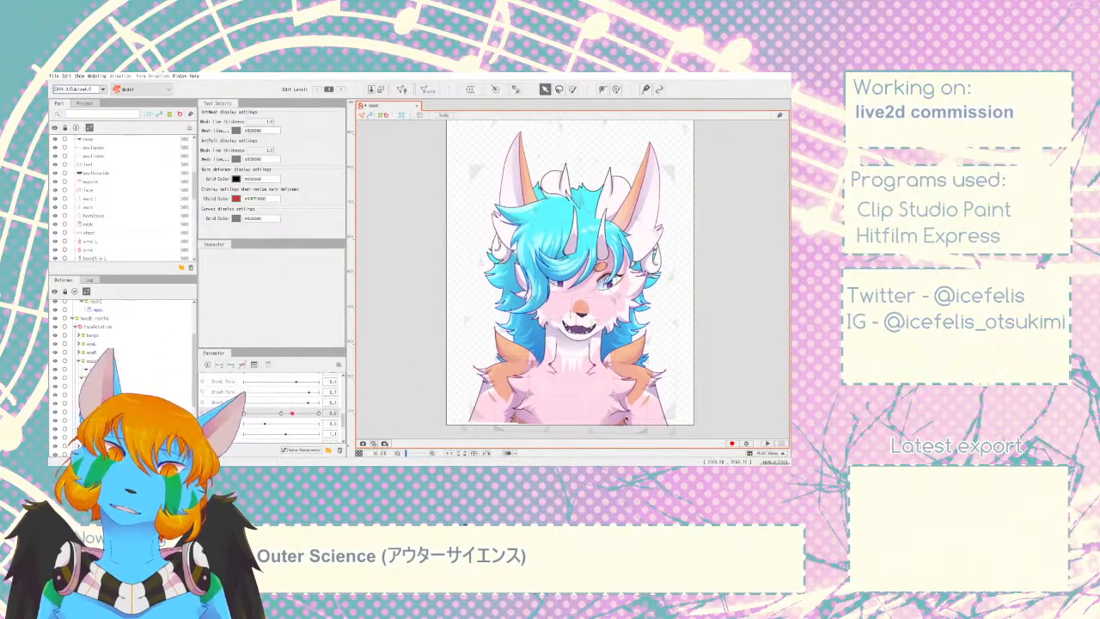
- Select the muzzle mesh and reset all parameters to their default values
{"action": "left_click", "coordinate": [89, 181]}
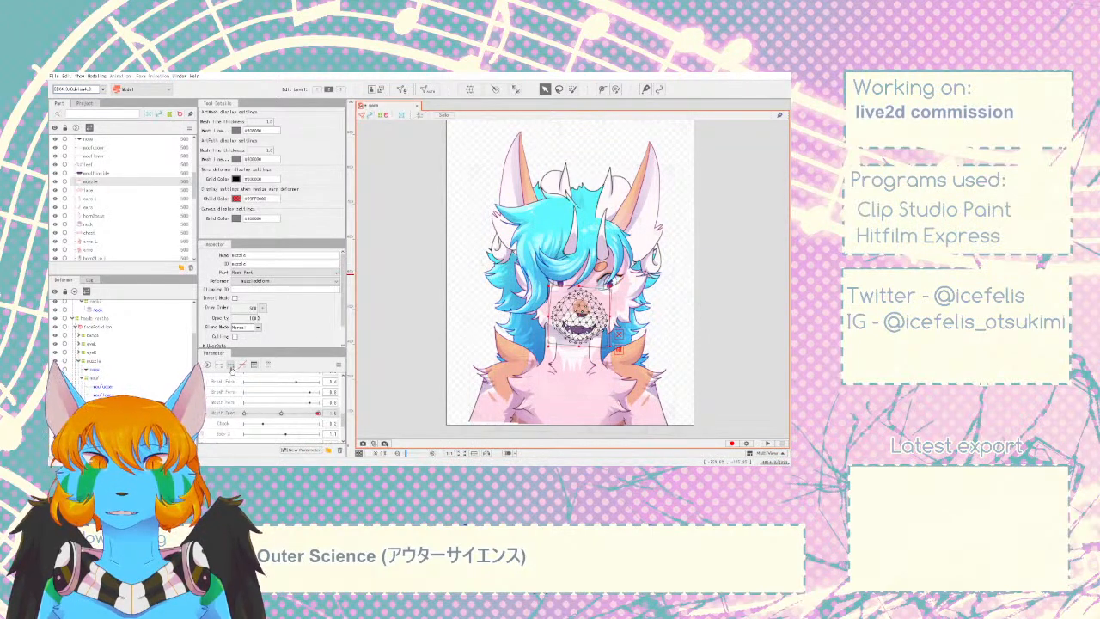
{"action": "scroll", "coordinate": [670, 303], "scroll_direction": "up", "scroll_amount": 3}
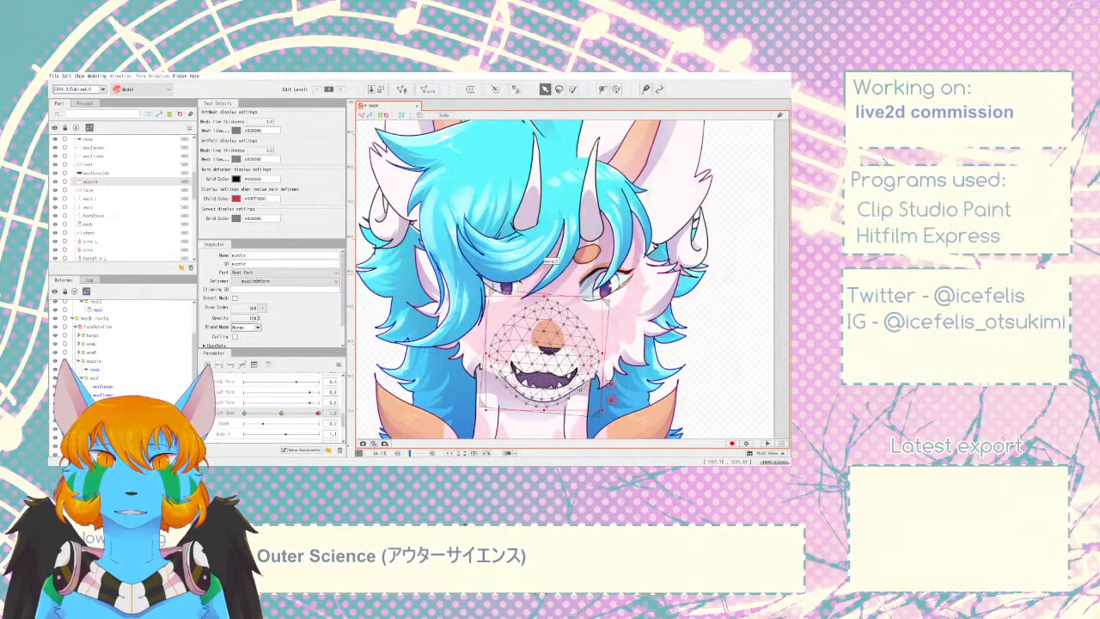
{"action": "left_click_drag", "start_coordinate": [584, 349], "coordinate": [586, 351]}
{"action": "left_click", "coordinate": [339, 364]}
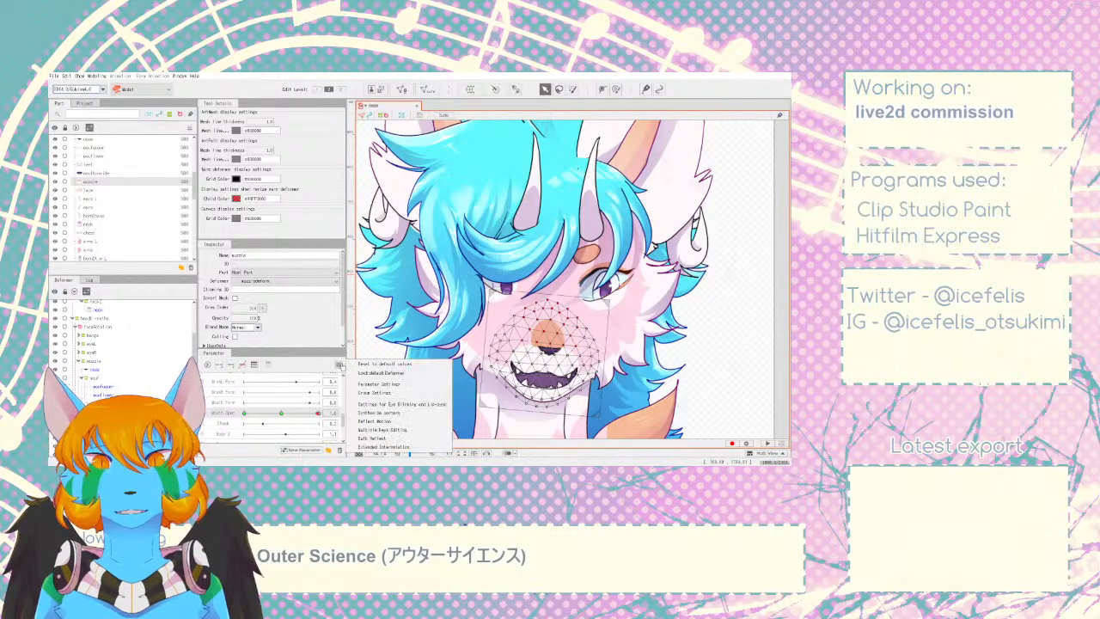
{"action": "left_click", "coordinate": [369, 364]}
- Inspect the upper muzzle vertices and the face mesh with the mouth closed, at Mouth Open 0.5 and at 1.0
{"action": "left_click_drag", "start_coordinate": [479, 251], "coordinate": [582, 346]}
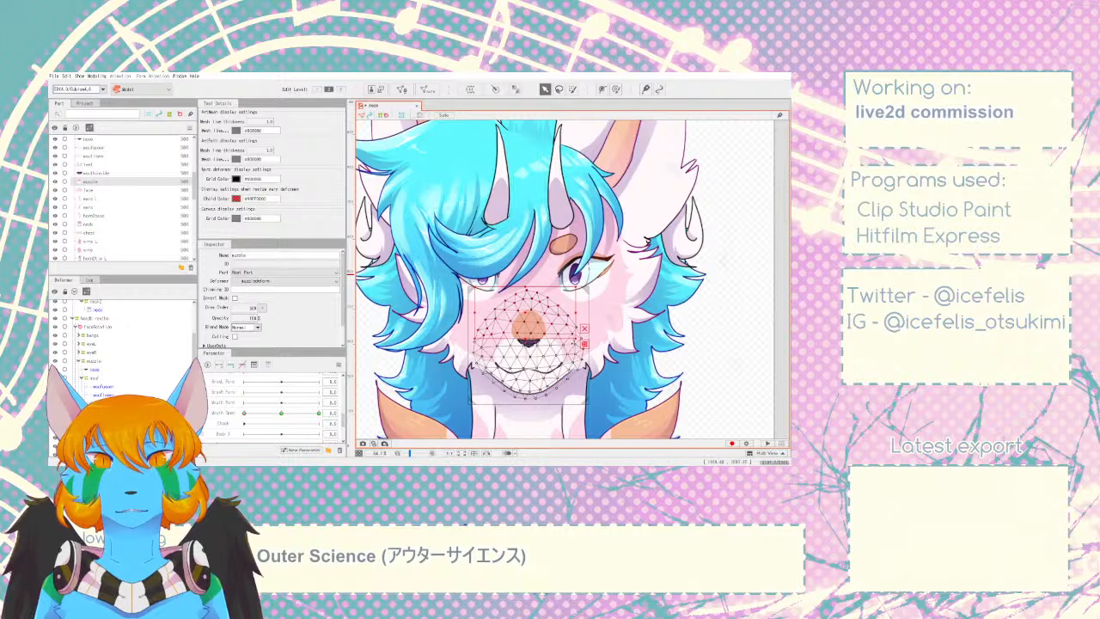
{"action": "left_click", "coordinate": [280, 413]}
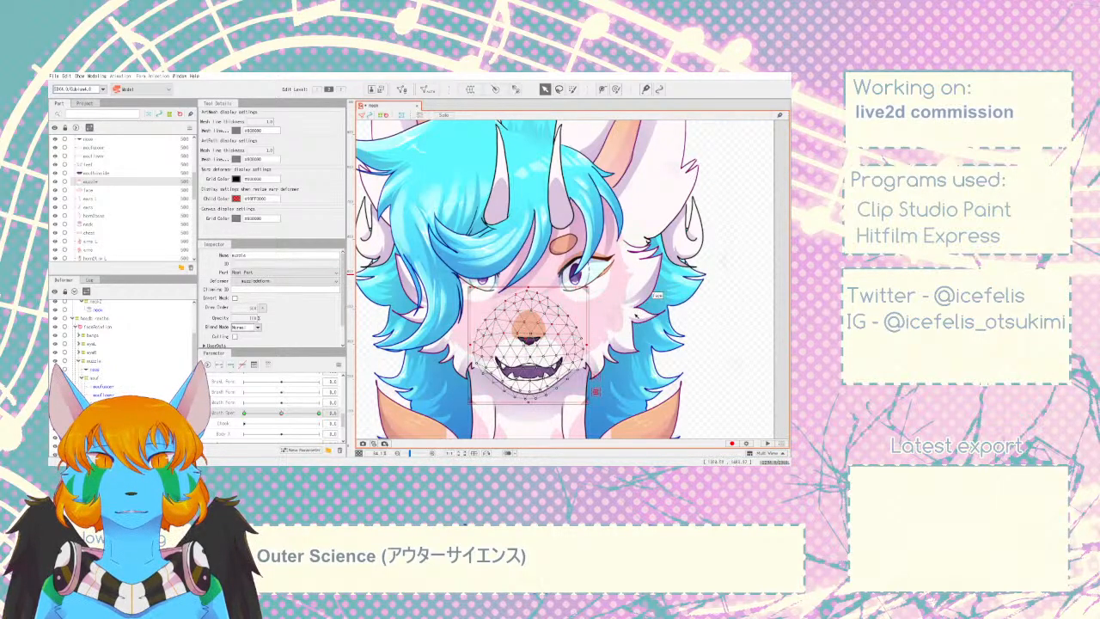
{"action": "left_click", "coordinate": [89, 190]}
{"action": "left_click_drag", "start_coordinate": [282, 414], "coordinate": [360, 423]}
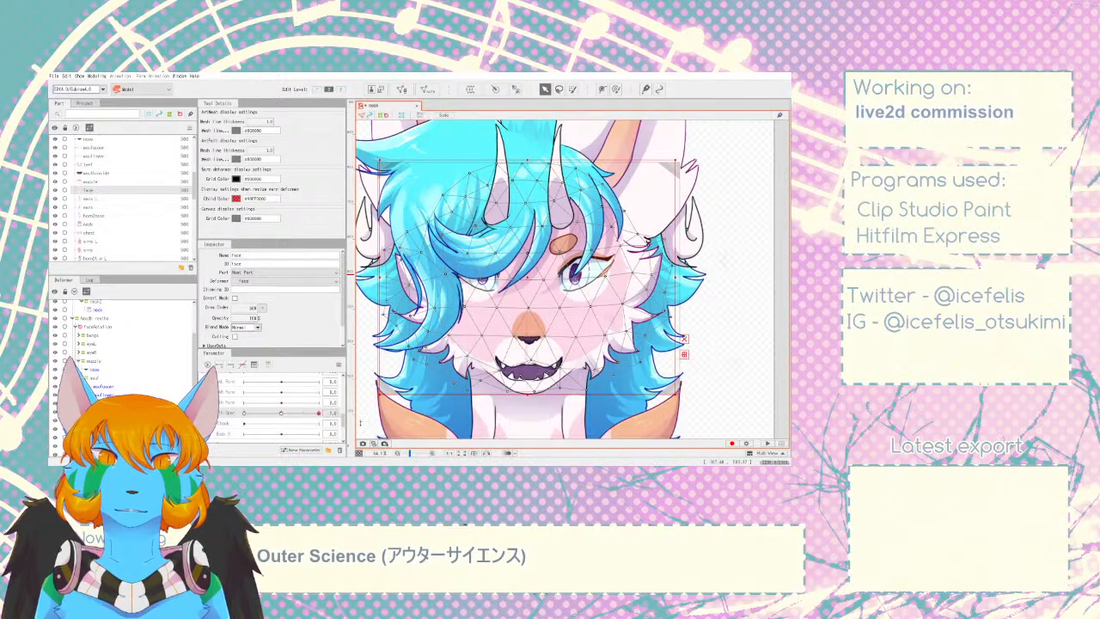
{"action": "left_click", "coordinate": [518, 346]}
{"action": "left_click_drag", "start_coordinate": [444, 252], "coordinate": [614, 345]}
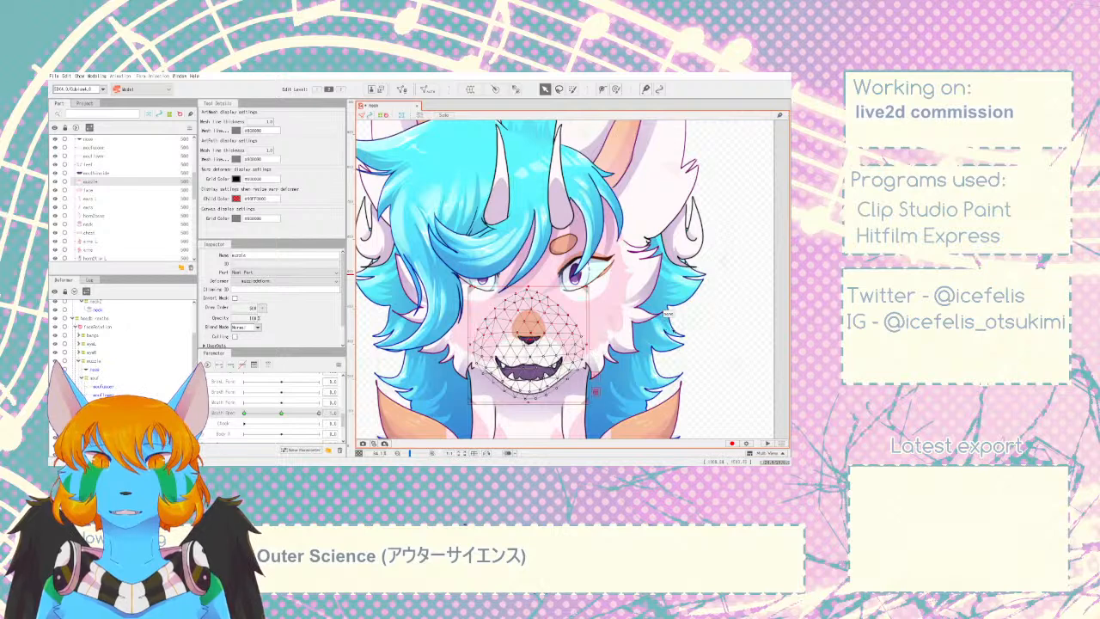
- Check the nose mesh against the open mouth and bring Mouth Open back to 0.5 with nothing selected
{"action": "left_click", "coordinate": [670, 316]}
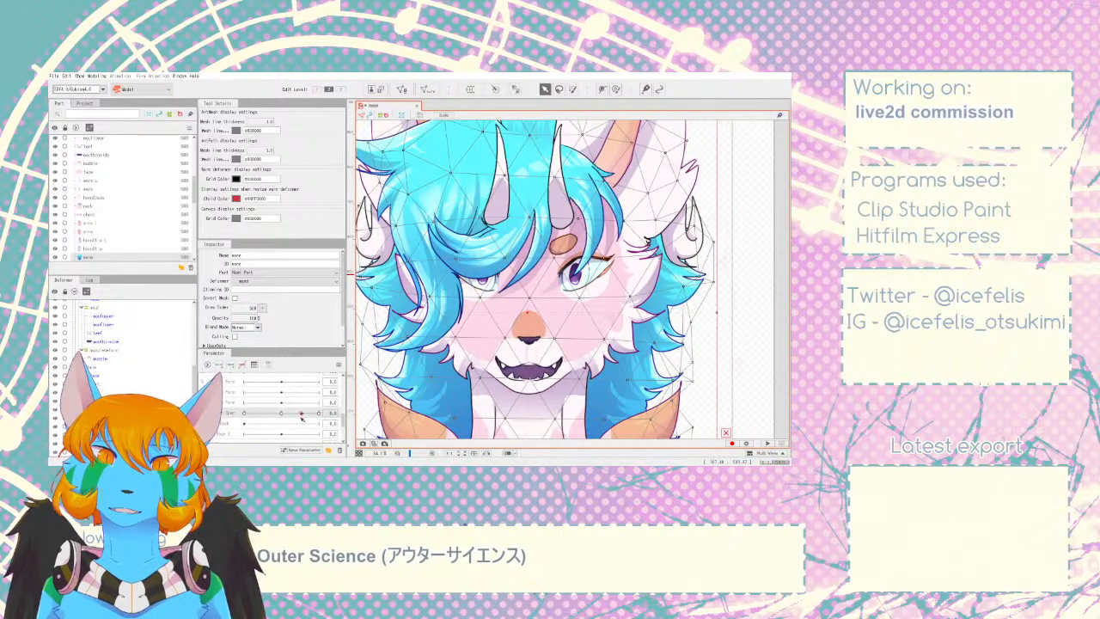
{"action": "scroll", "coordinate": [100, 336], "scroll_direction": "up", "scroll_amount": 3}
{"action": "left_click", "coordinate": [96, 360]}
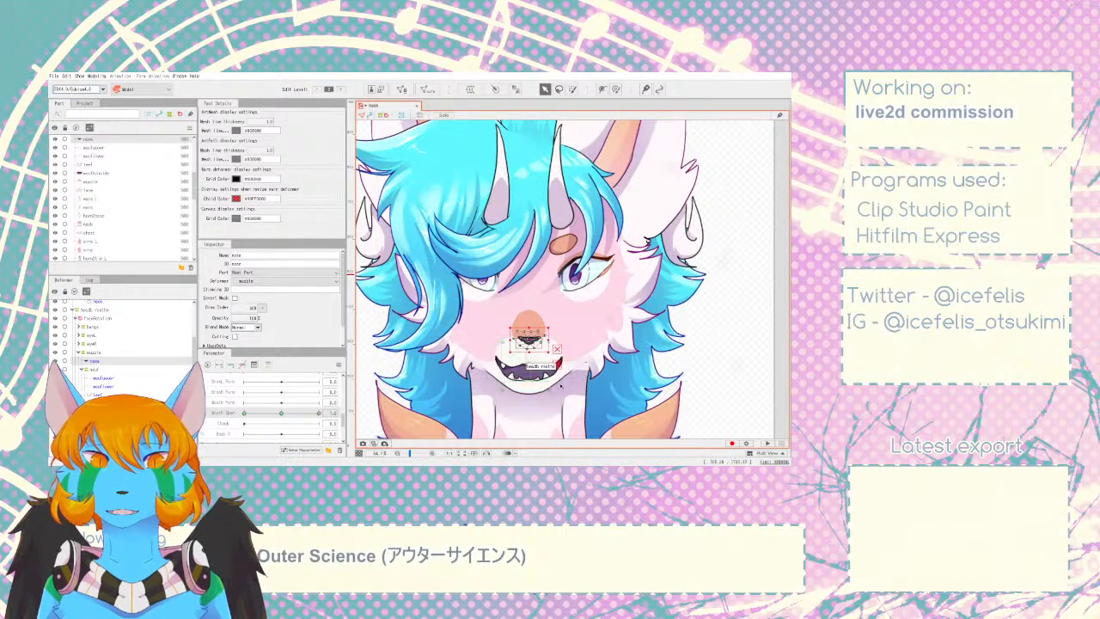
{"action": "left_click", "coordinate": [716, 371]}
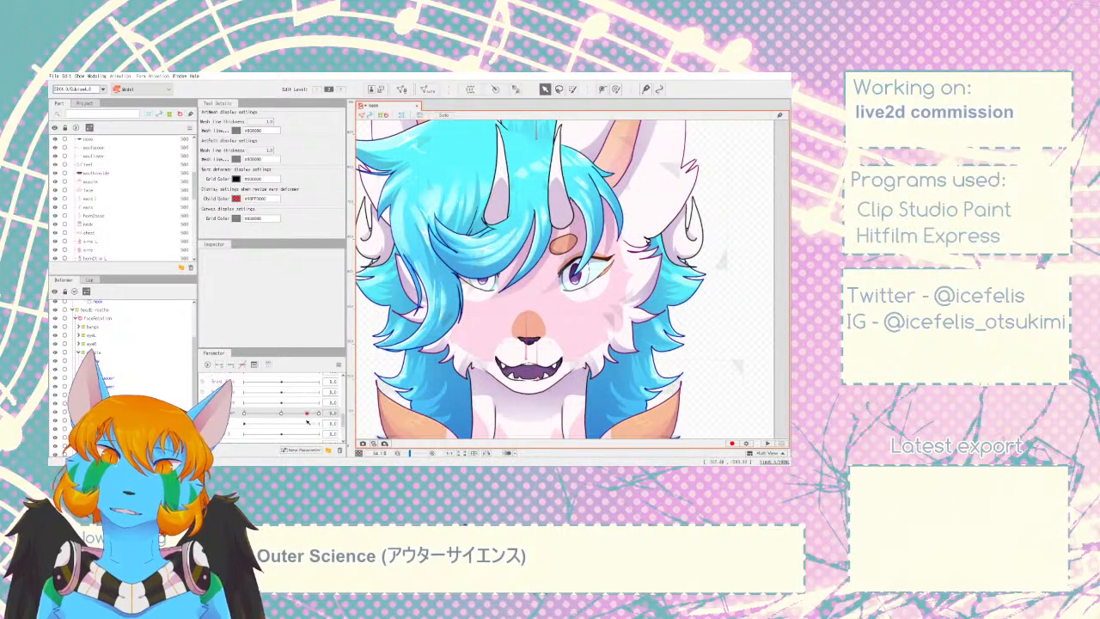
{"action": "left_click_drag", "start_coordinate": [312, 421], "coordinate": [284, 422]}
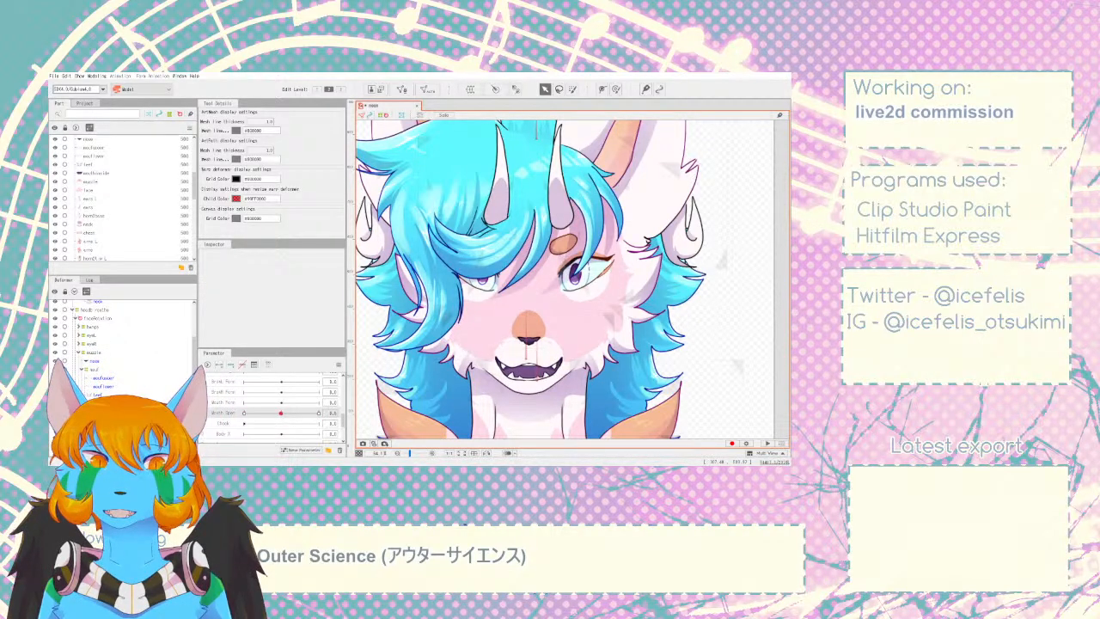
- Select the upper muzzle vertices at Mouth Open 0.5 and compare their position with the fully open pose at 1.0
{"action": "left_click", "coordinate": [505, 333]}
{"action": "left_click_drag", "start_coordinate": [482, 256], "coordinate": [578, 346]}
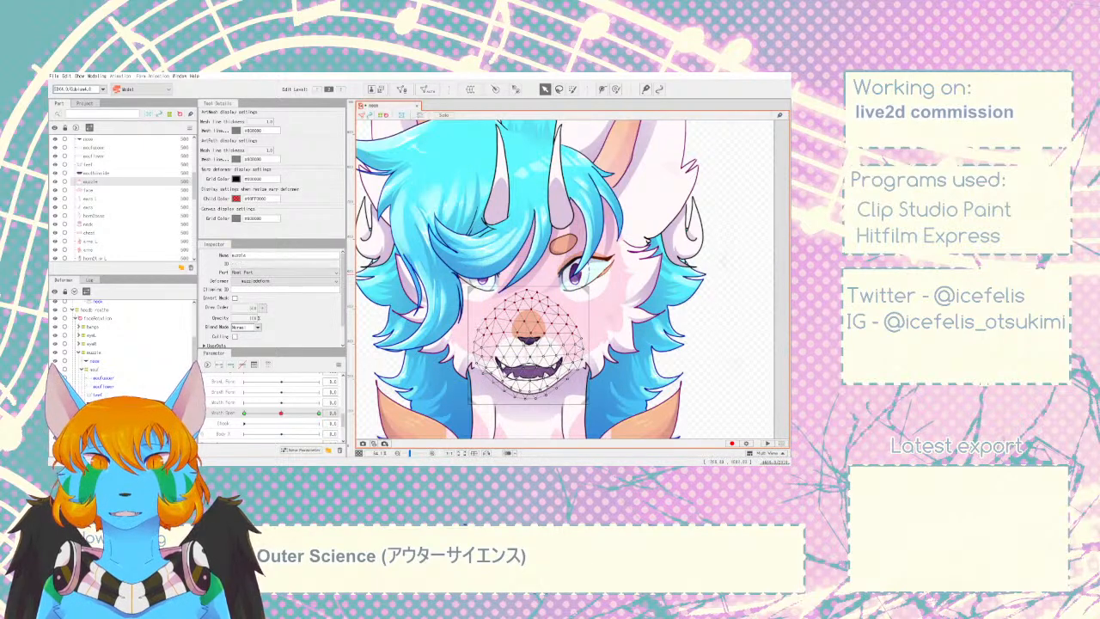
{"action": "left_click", "coordinate": [318, 413]}
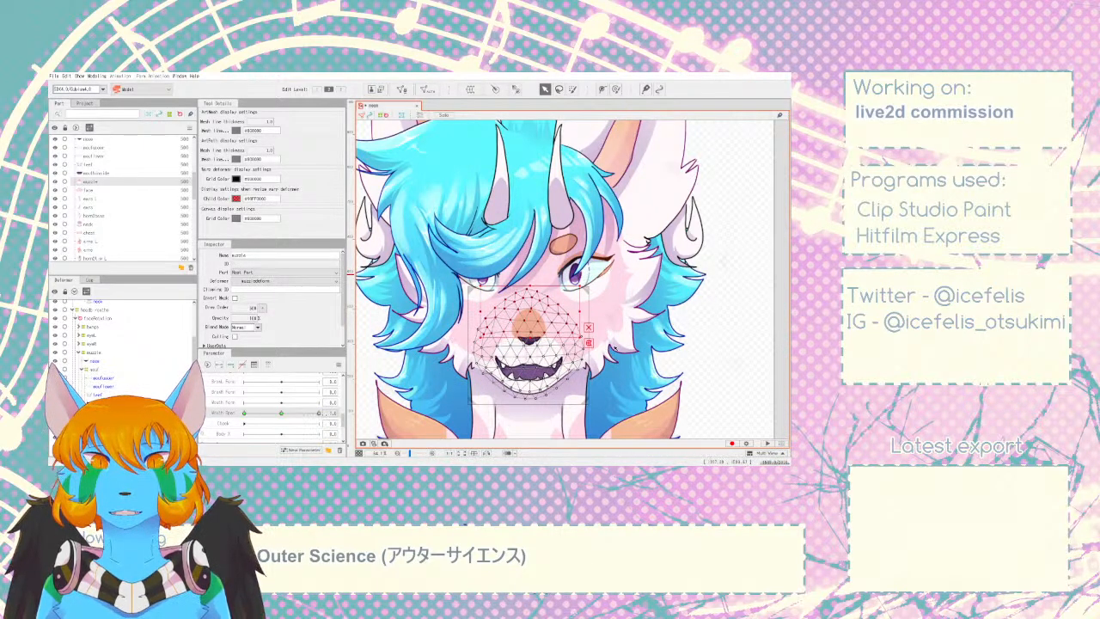
{"action": "left_click", "coordinate": [738, 364]}
{"action": "mouse_move", "coordinate": [319, 414]}
{"action": "left_mouse_down"}
{"action": "mouse_move", "coordinate": [281, 416]}
{"action": "mouse_move", "coordinate": [319, 415]}
{"action": "left_mouse_up"}
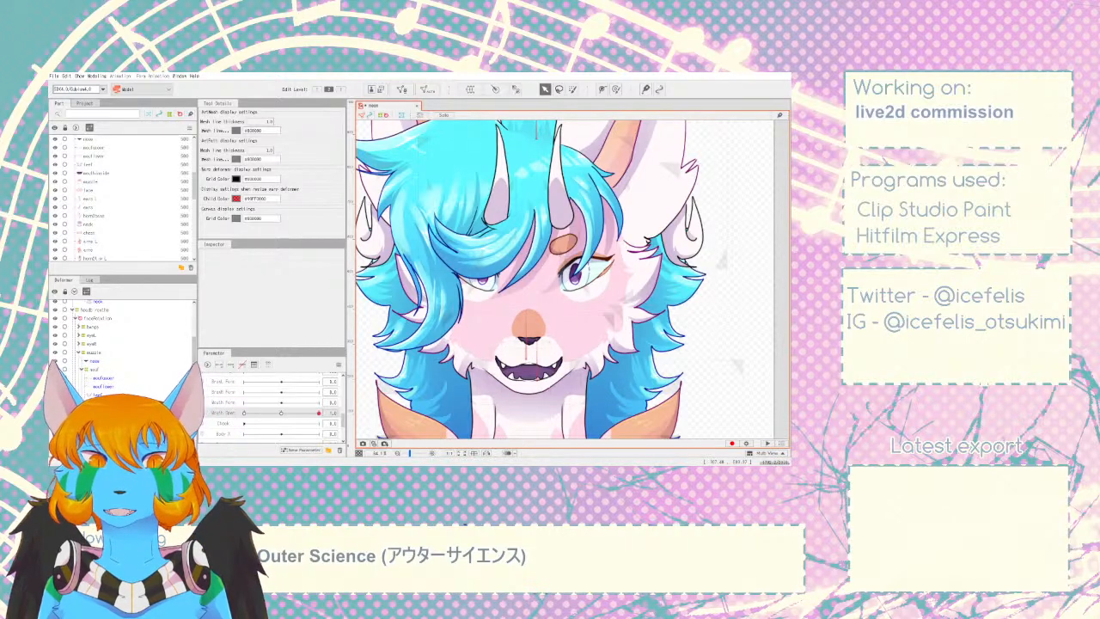
- Select the lower muzzle vertices around the chin and compare them at Mouth Open 0.5 and 1.0
{"action": "left_click", "coordinate": [502, 372]}
{"action": "left_click_drag", "start_coordinate": [434, 366], "coordinate": [597, 445]}
{"action": "left_click", "coordinate": [280, 415]}
{"action": "left_click", "coordinate": [319, 414]}
{"action": "left_click", "coordinate": [729, 403]}
- Play the random pose preview and examine the mouth and muzzle motion both close up and on the whole character
{"action": "scroll", "coordinate": [728, 403], "scroll_direction": "down", "scroll_amount": 4}
{"action": "left_click", "coordinate": [767, 443]}
{"action": "scroll", "coordinate": [753, 409], "scroll_direction": "down", "scroll_amount": 3}
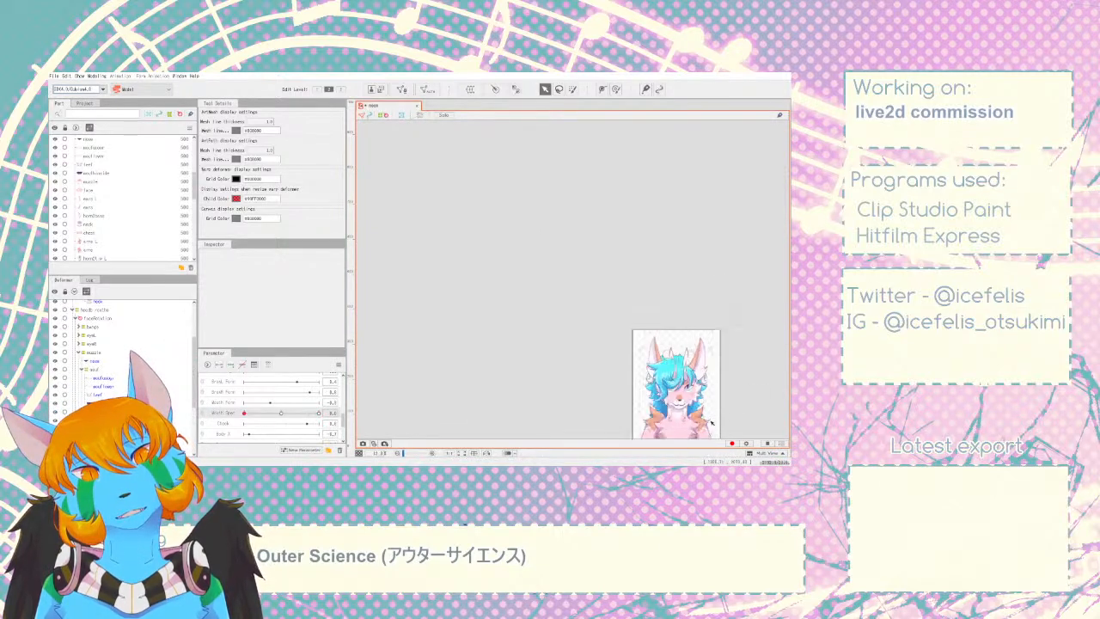
{"action": "scroll", "coordinate": [601, 361], "scroll_direction": "up", "scroll_amount": 6}
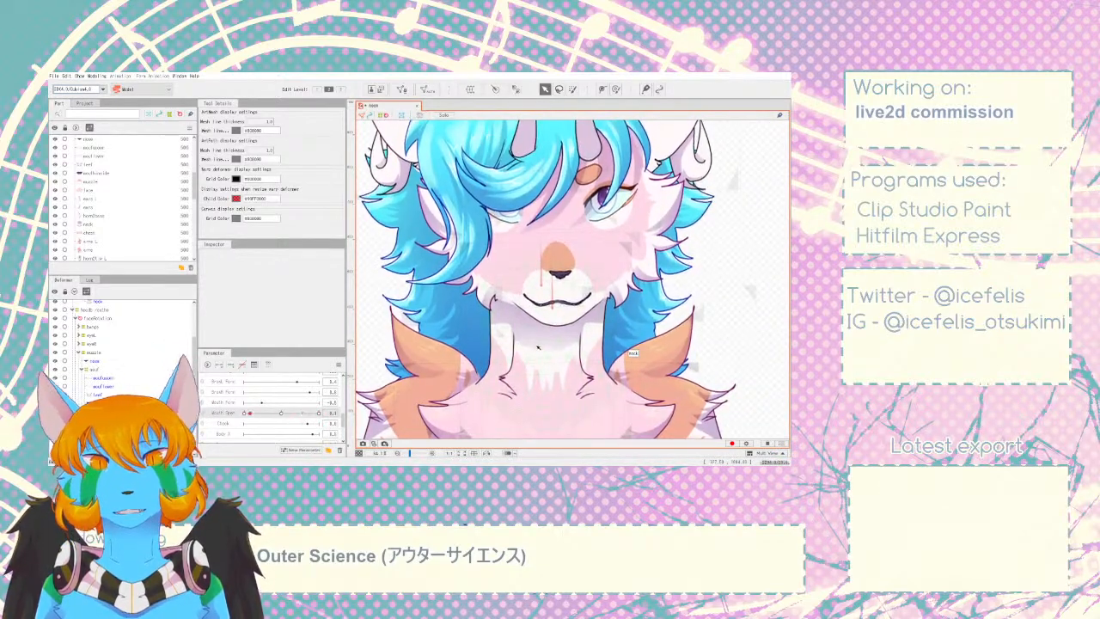
{"action": "scroll", "coordinate": [538, 346], "scroll_direction": "down", "scroll_amount": 2}
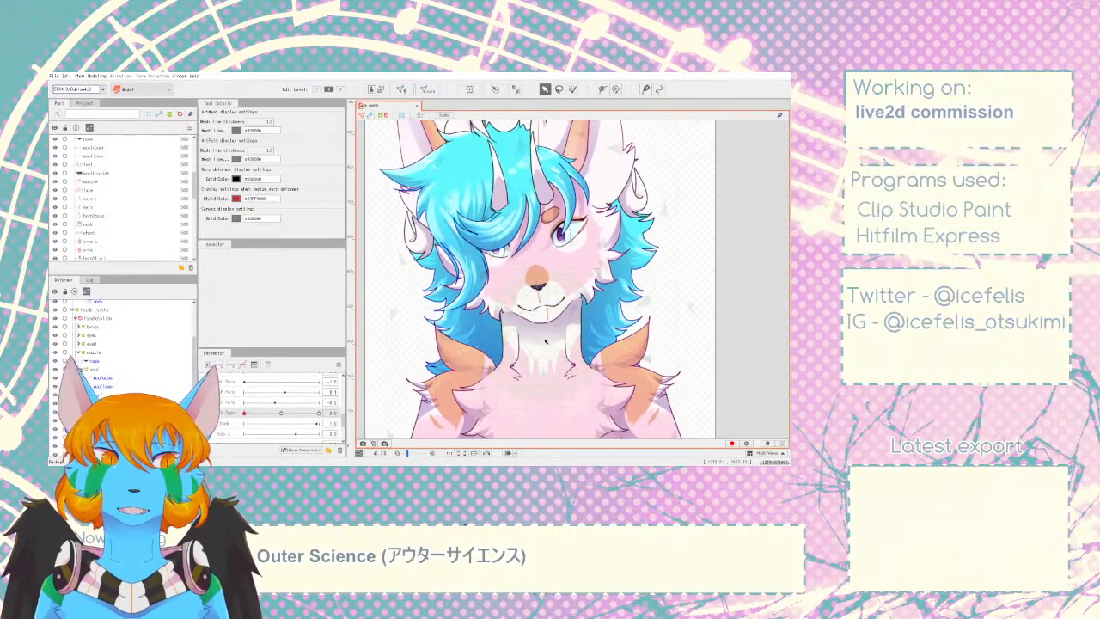
{"action": "scroll", "coordinate": [546, 341], "scroll_direction": "down", "scroll_amount": 2}
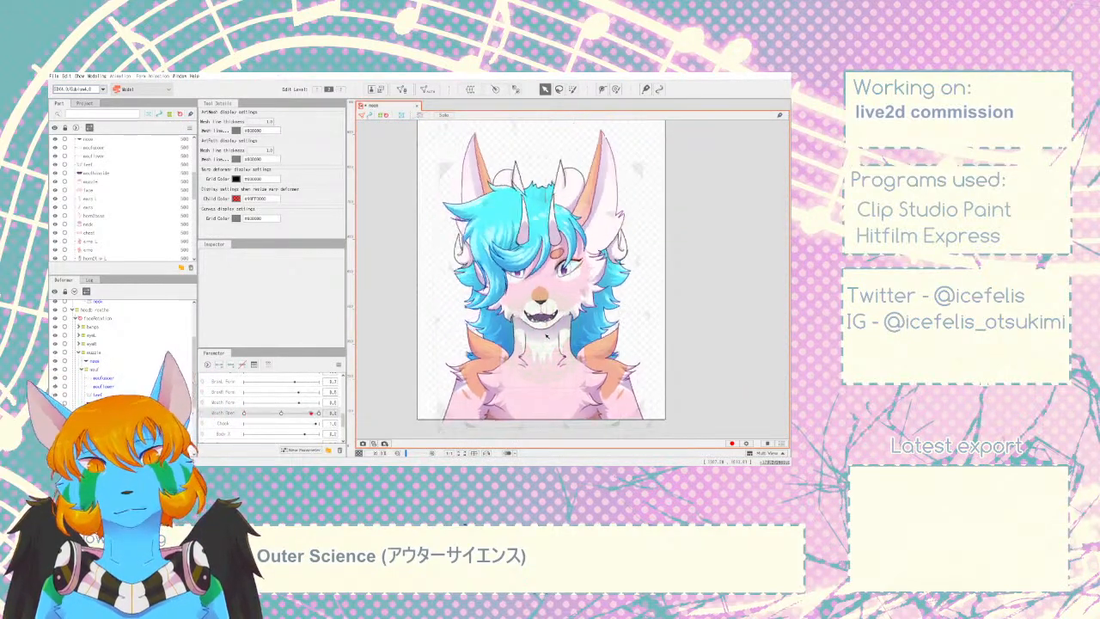
{"action": "scroll", "coordinate": [548, 338], "scroll_direction": "down", "scroll_amount": 1}
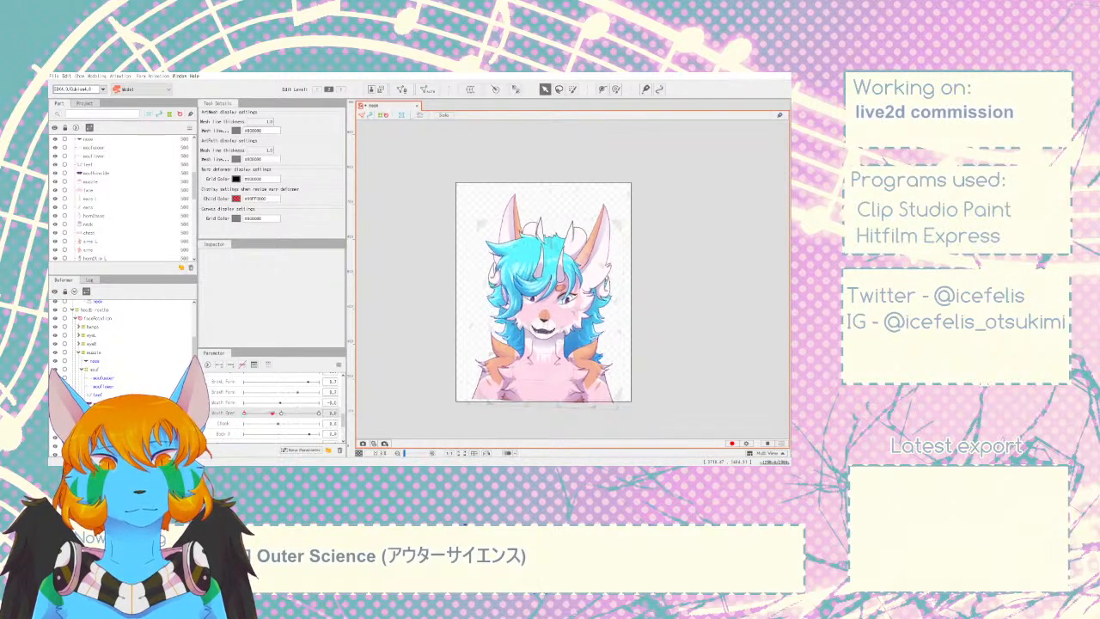
- End the preview by resetting all parameters to their default values and bring the face back into view
{"action": "left_click", "coordinate": [338, 364]}
{"action": "left_click", "coordinate": [356, 365]}
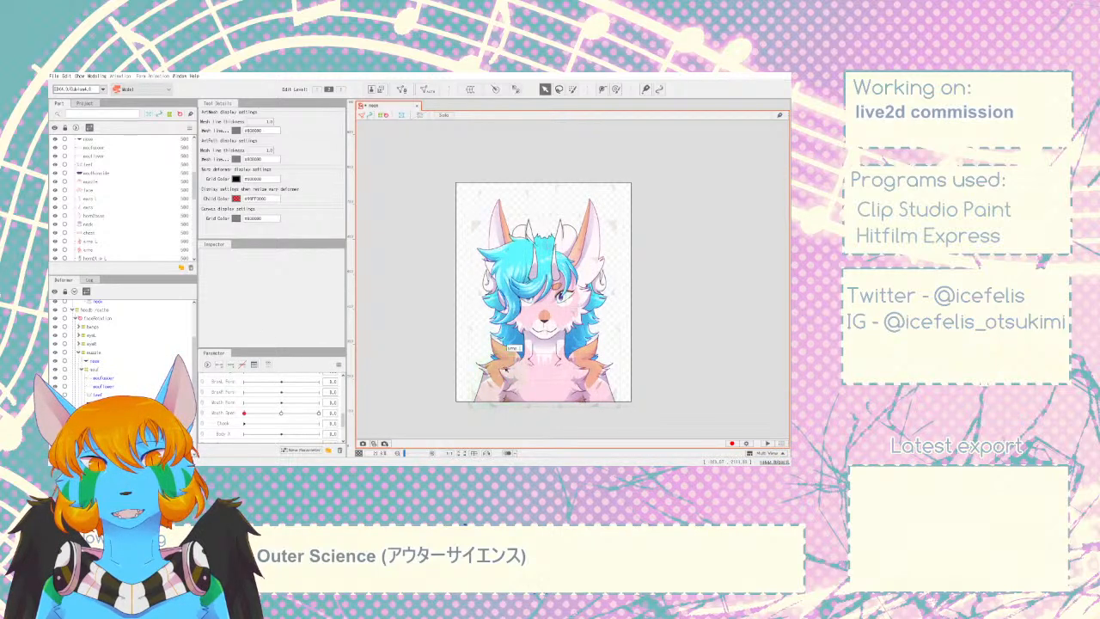
{"action": "scroll", "coordinate": [518, 366], "scroll_direction": "up", "scroll_amount": 4}
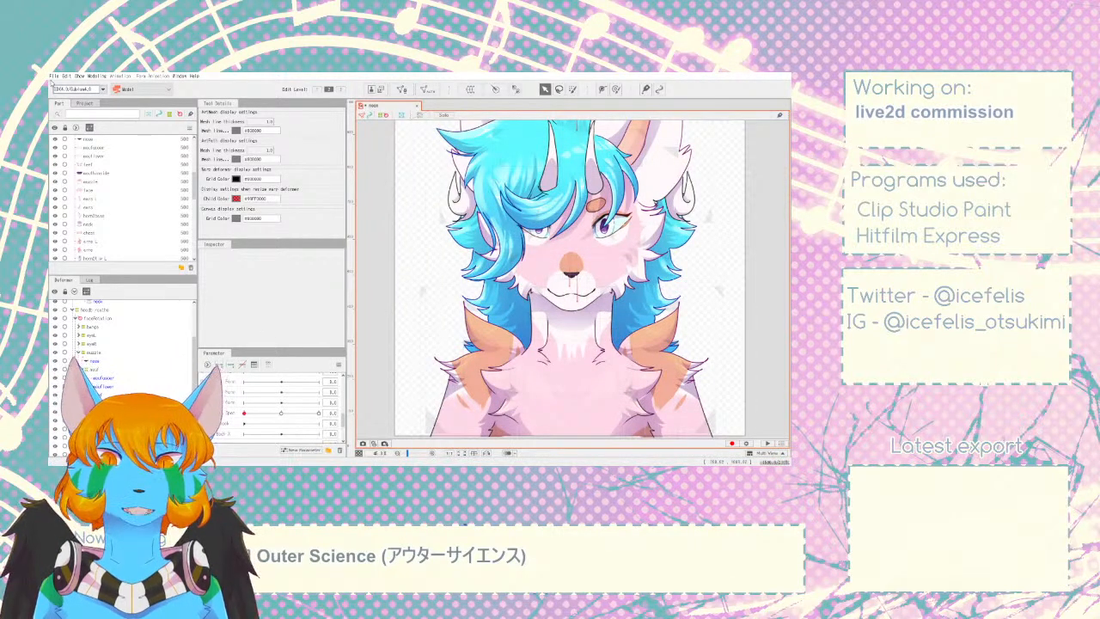